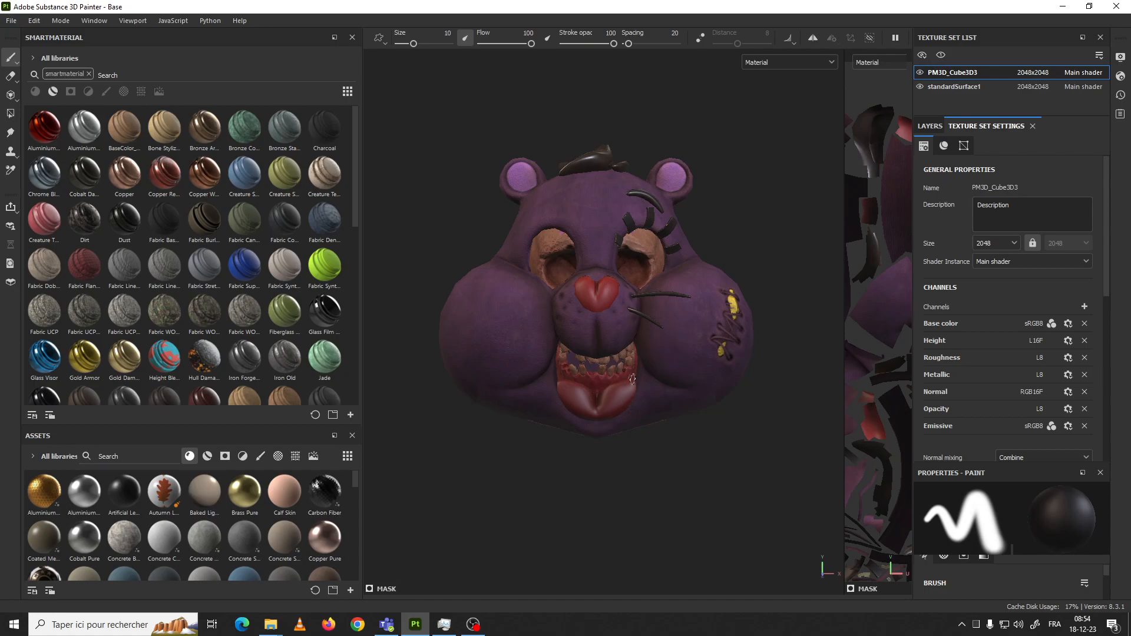
Inspect the bear head and toggle the visibility of the PM3D_Cube3D3 texture set off and on
alt+drag(625, 288, 621, 296)
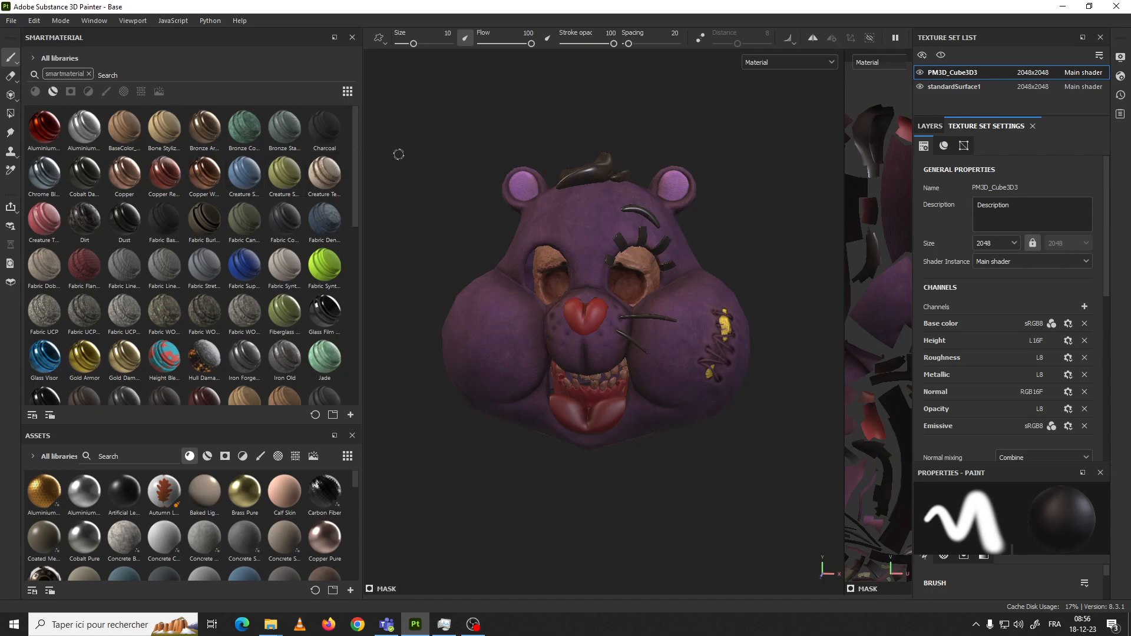
mouse_move(431, 191)
alt+mouse_down()
mouse_move(393, 169)
mouse_move(482, 151)
mouse_move(391, 182)
mouse_move(406, 182)
alt+mouse_up()
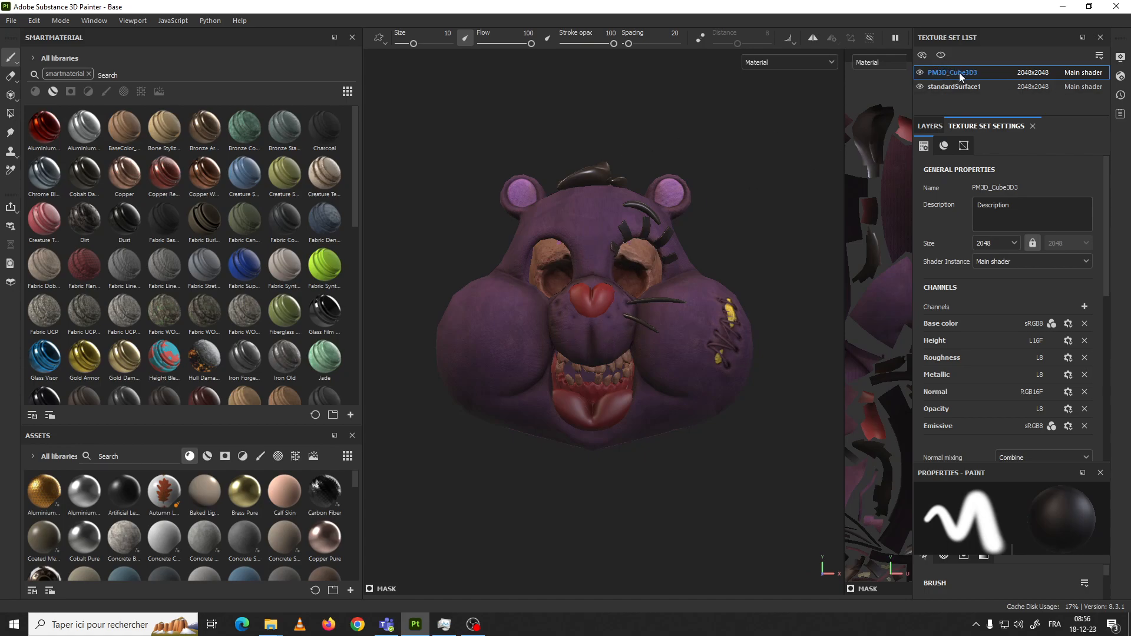
click(921, 73)
click(921, 73)
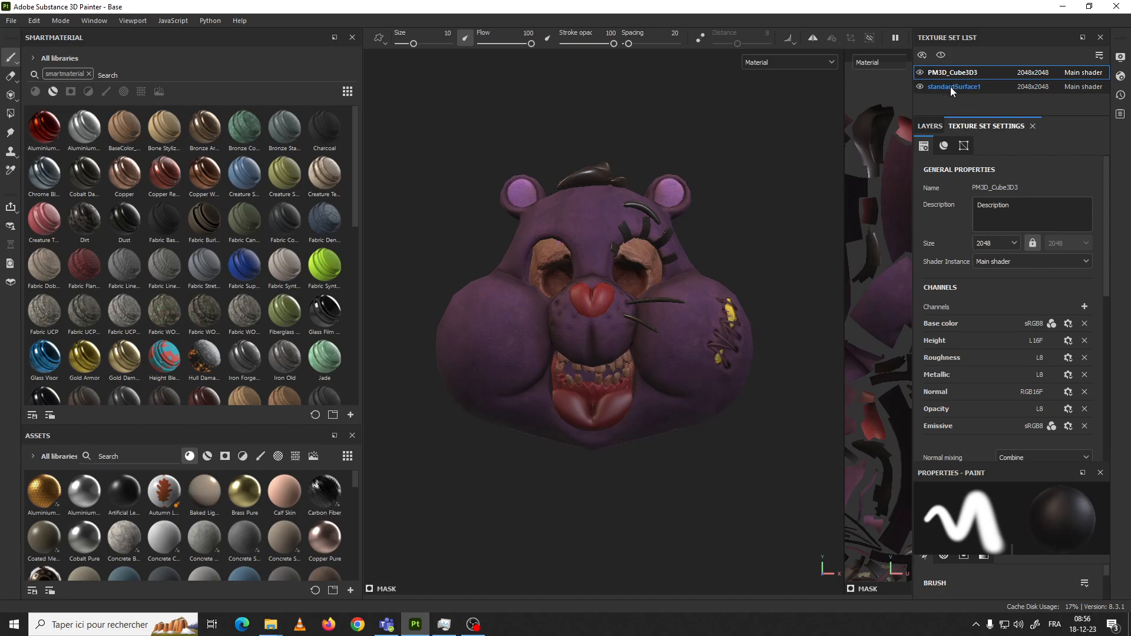
Rename the standardSurface1 texture set to Skull
click(953, 88)
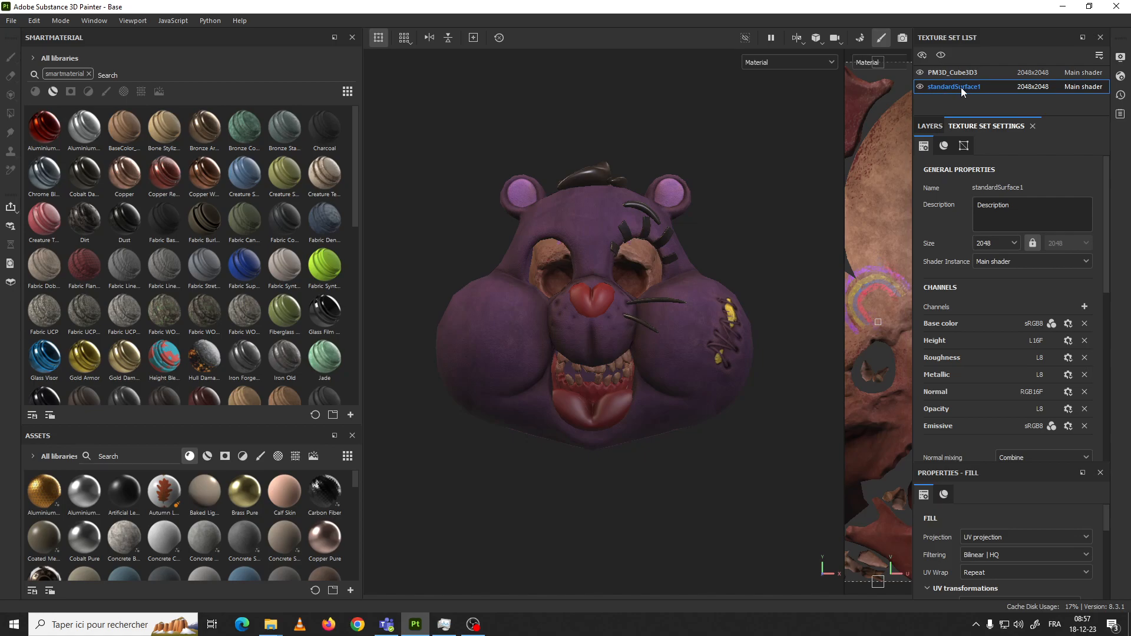
double_click(954, 87)
key(BackSpace)
text(Sjkull)
key(Return)
double_click(957, 86)
click(939, 86)
key(BackSpace)
key(Return)
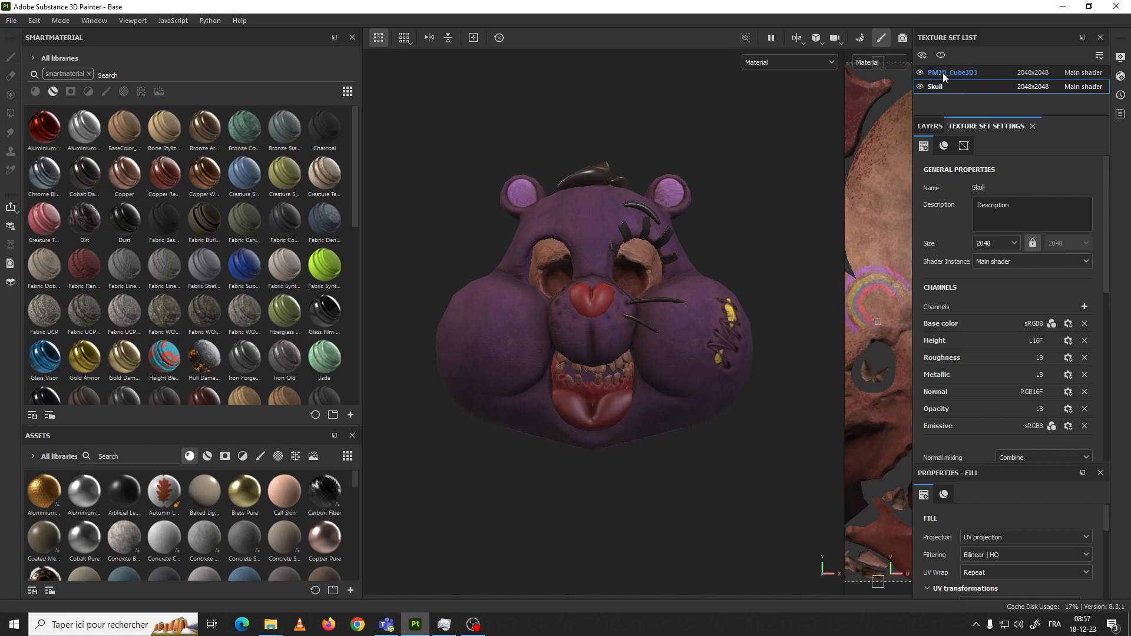
Rename the PM3D_Cube3D3 texture set to Custo and keep it as the active texture set
click(943, 73)
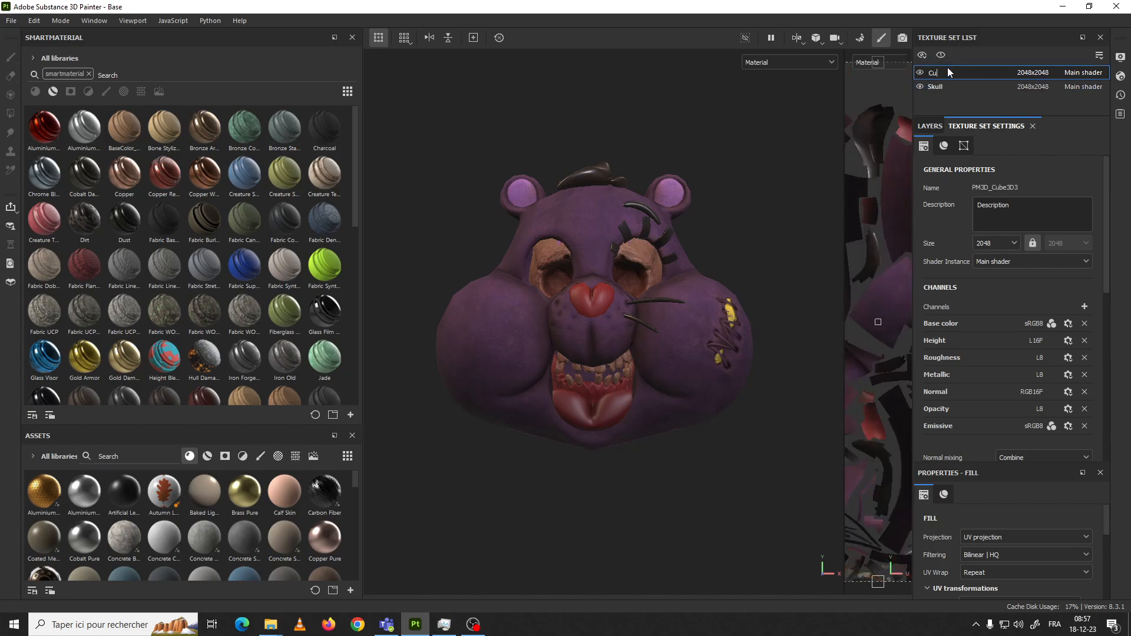
key(Return)
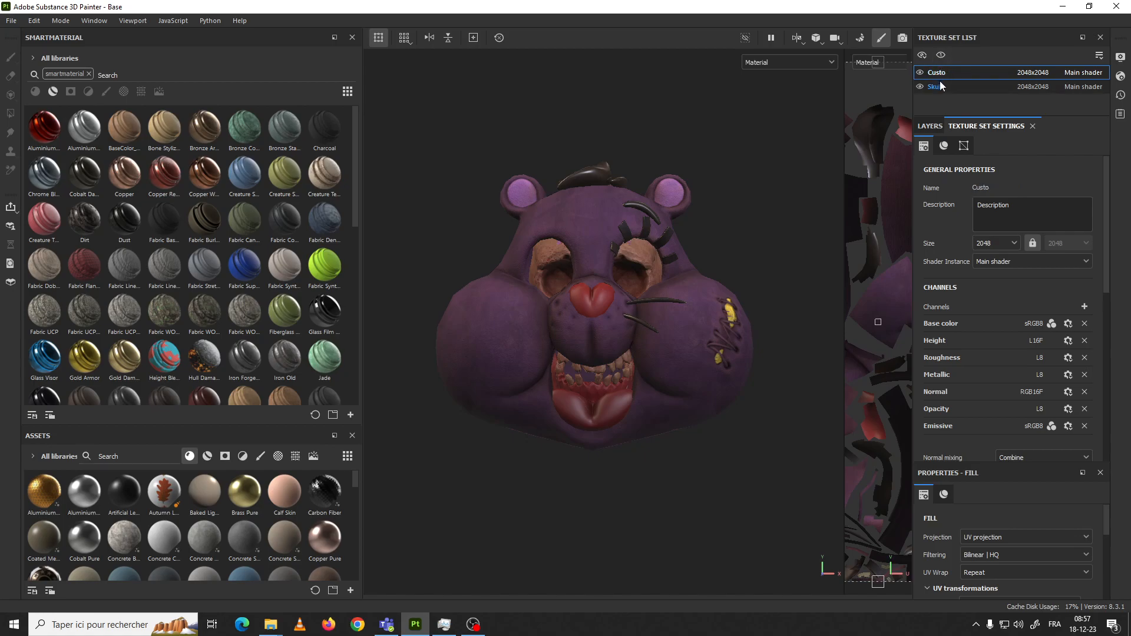
click(985, 87)
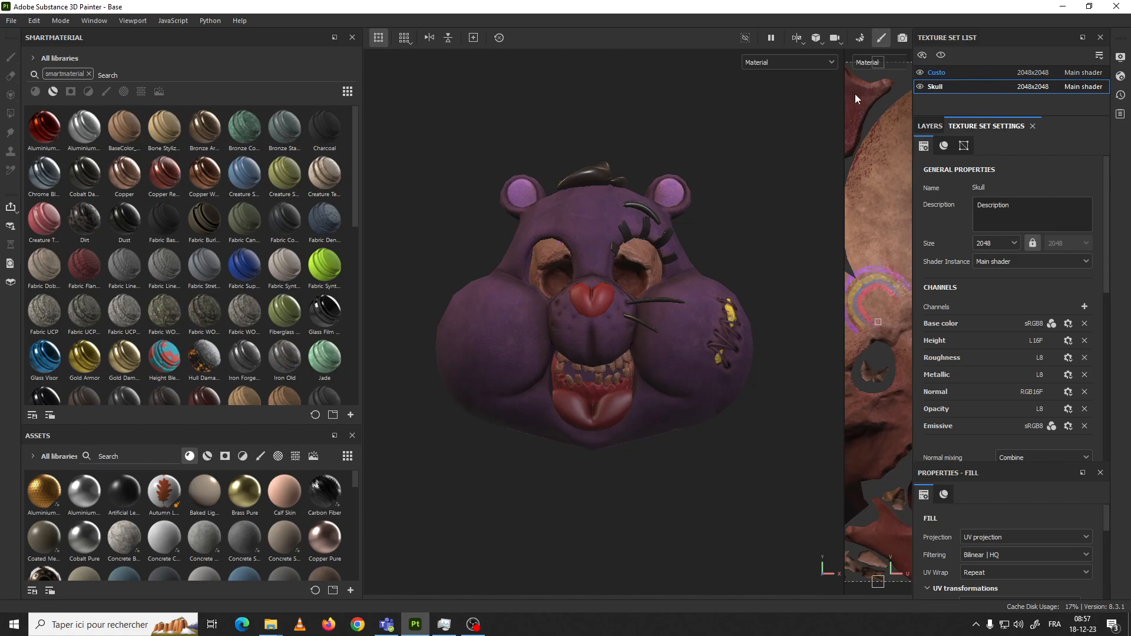
click(949, 73)
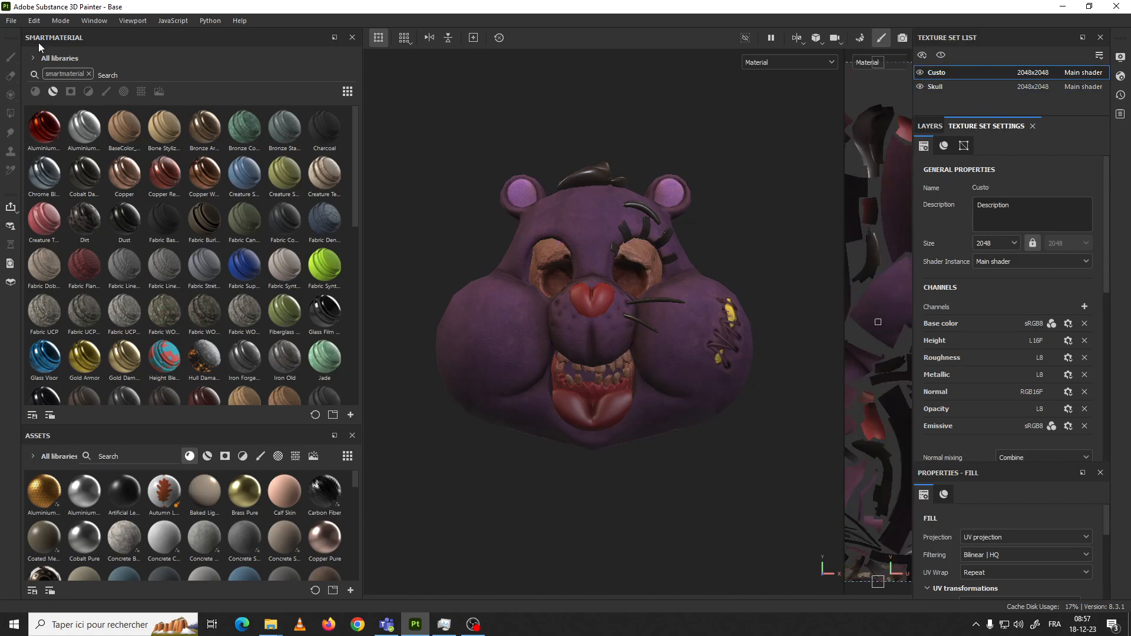
Start a texture export and browse for its output directory in the Heaj_2024/b2 folder on the T7 (D:) drive
click(12, 23)
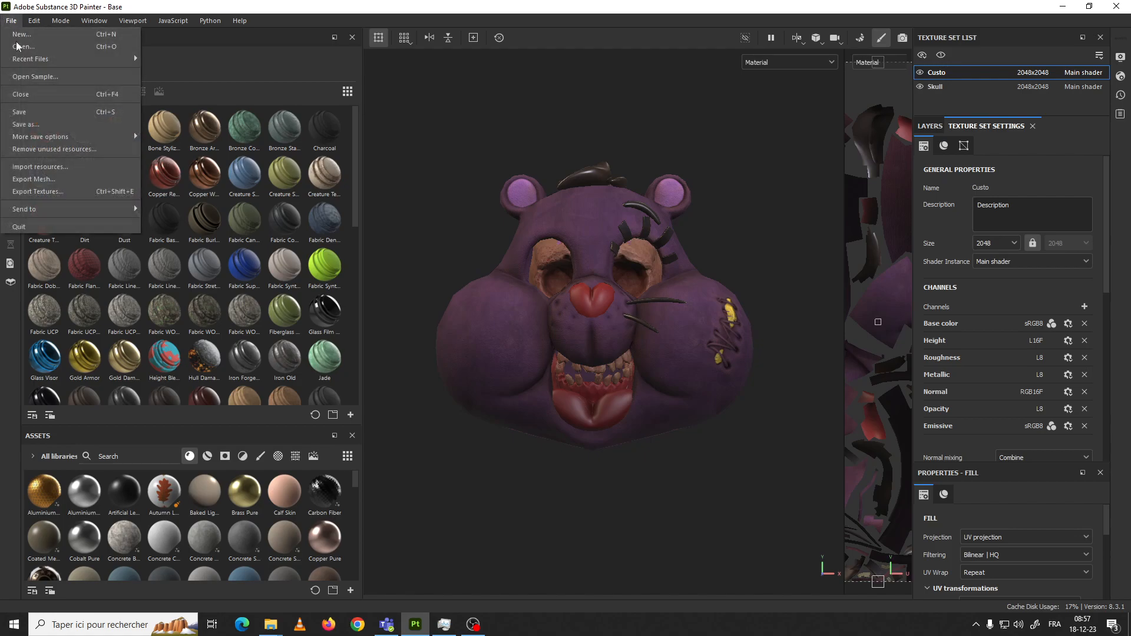
click(79, 191)
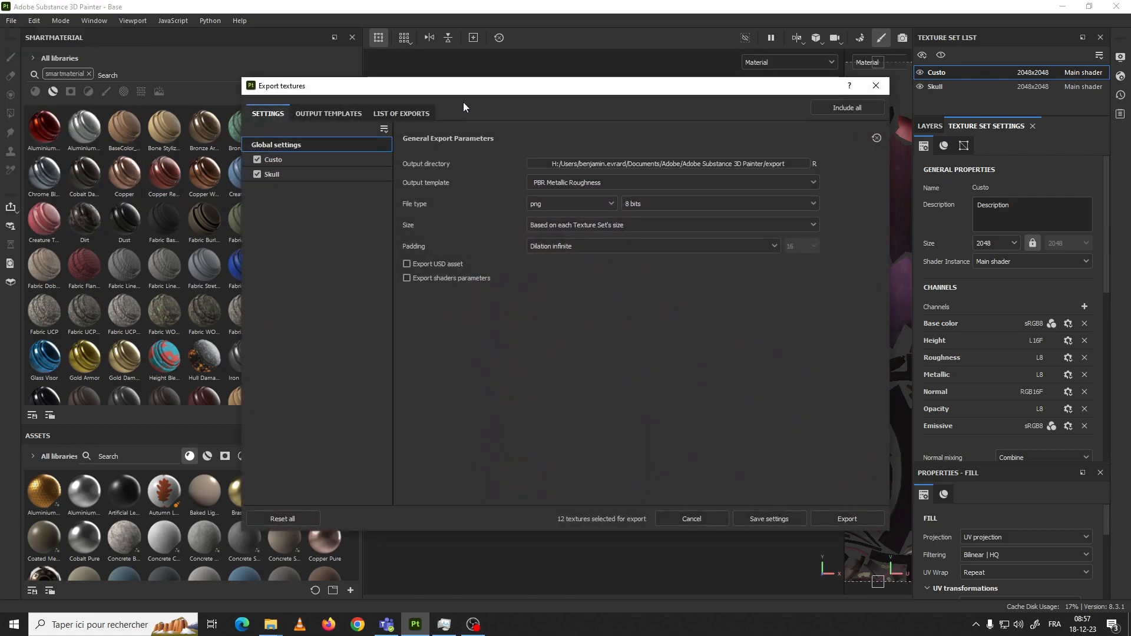
drag(505, 84, 499, 75)
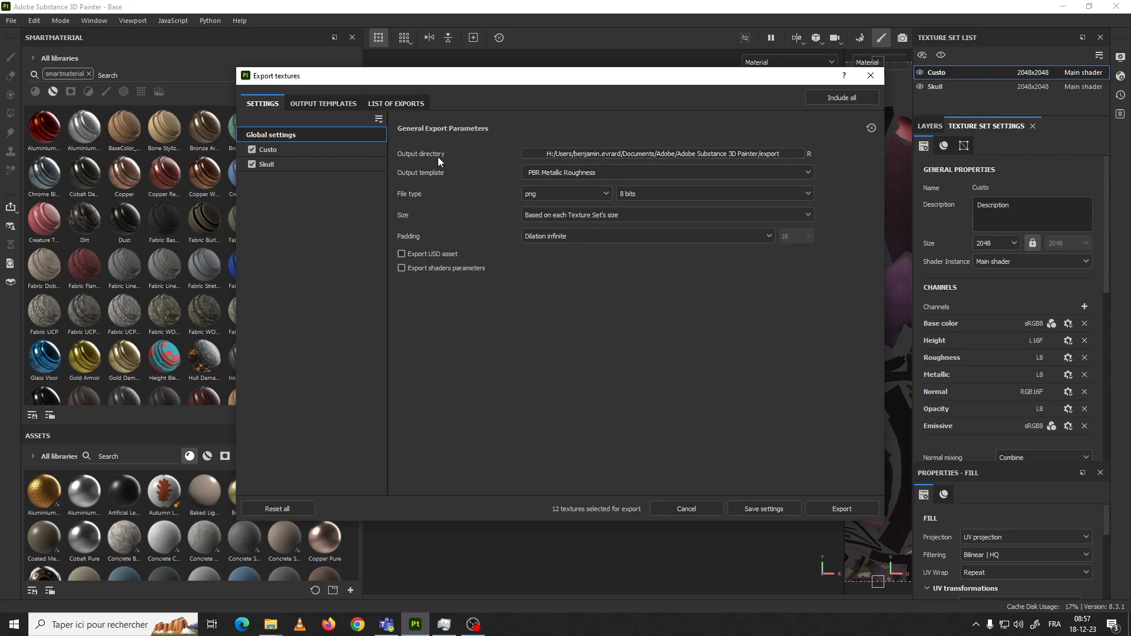
click(777, 153)
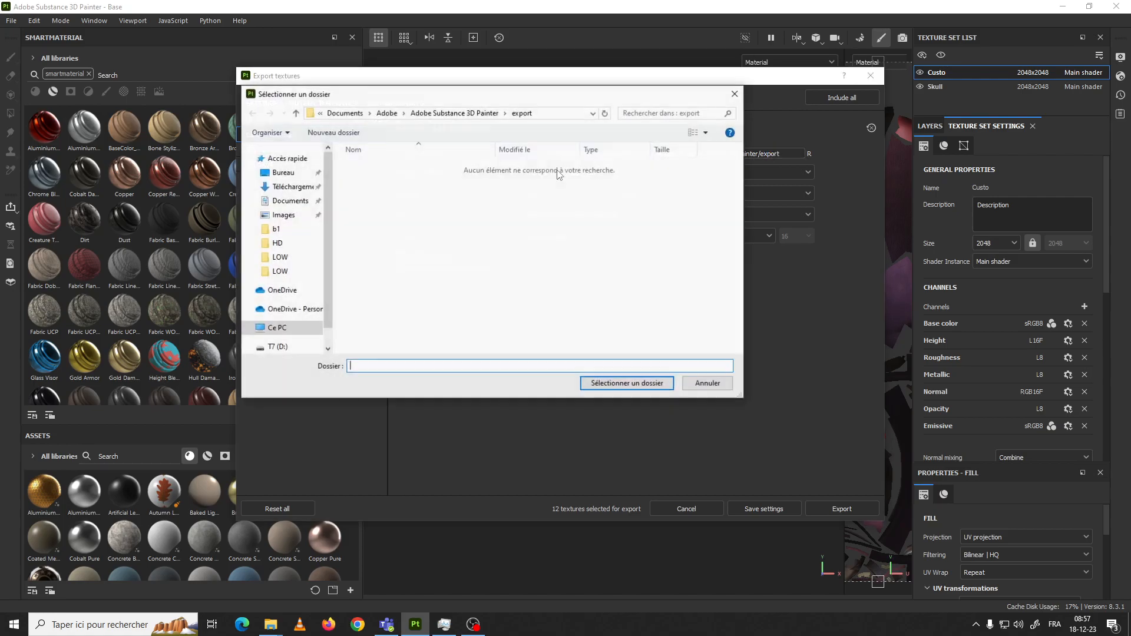
click(295, 246)
click(415, 115)
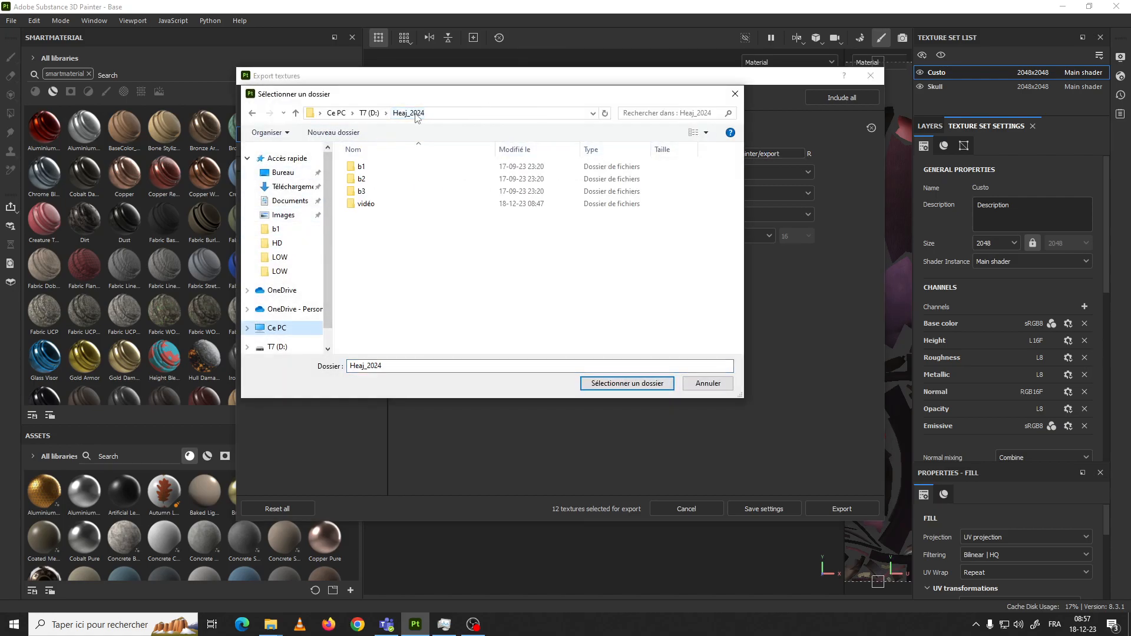
double_click(378, 181)
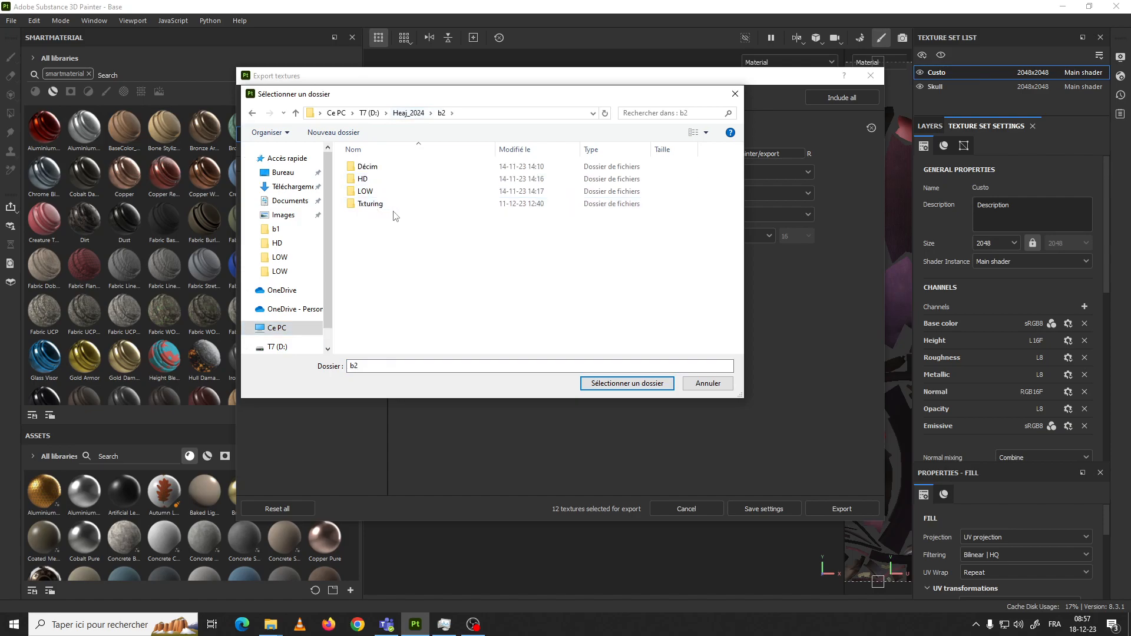
Try to rename the Txturing folder to Texturing
click(367, 207)
click(365, 204)
text(e)
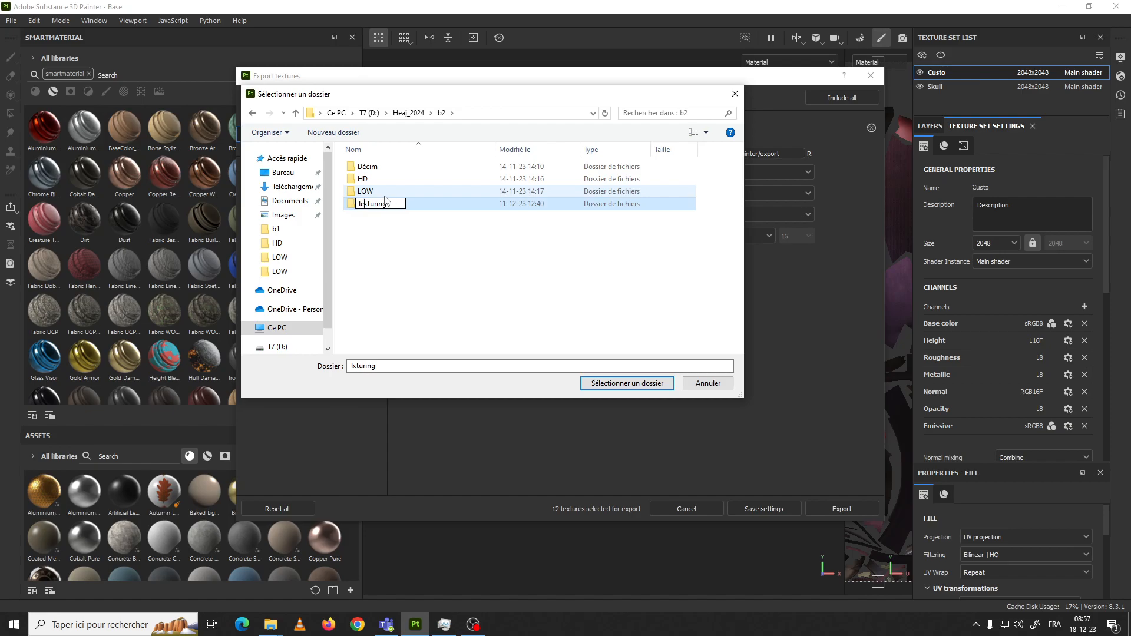
click(630, 386)
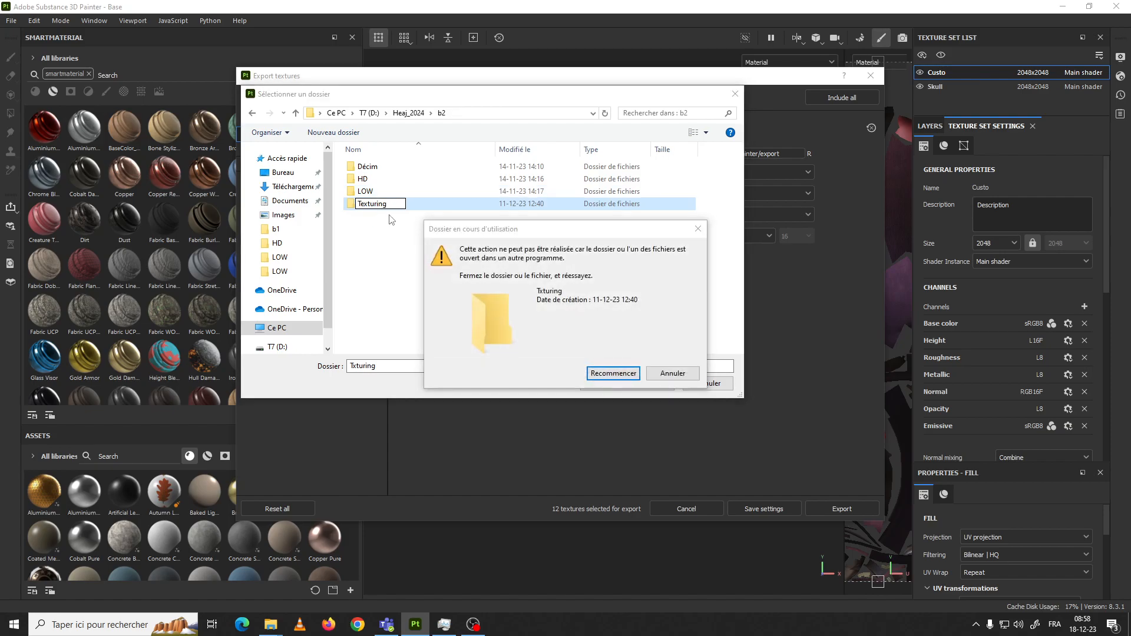
click(672, 373)
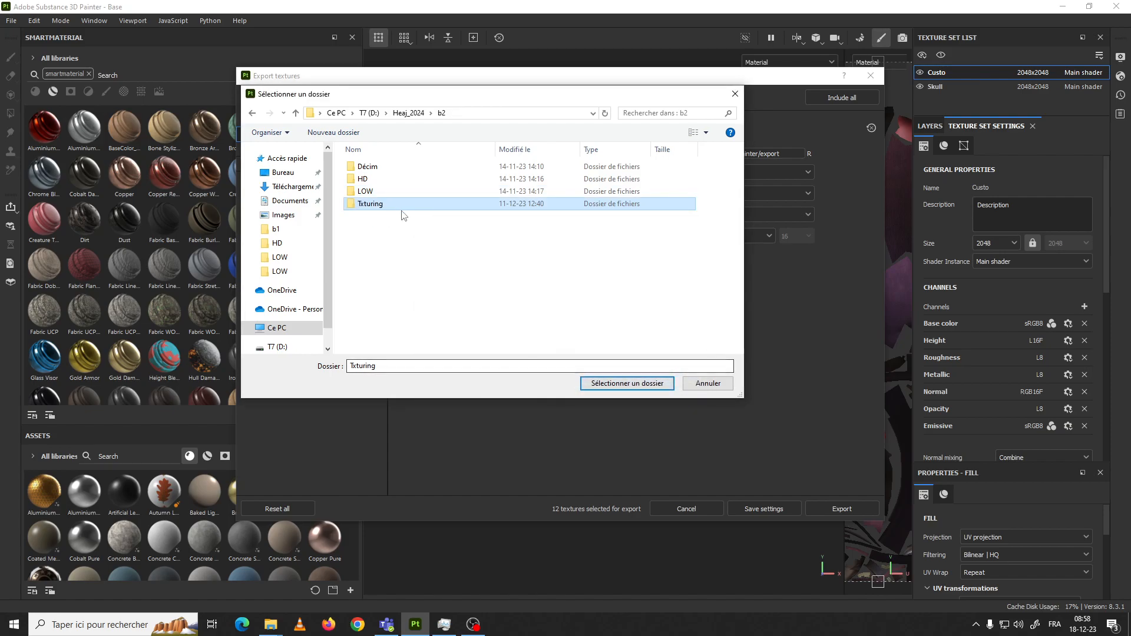
Create a new folder named Textures inside the Txturing folder
double_click(391, 205)
right_click(380, 235)
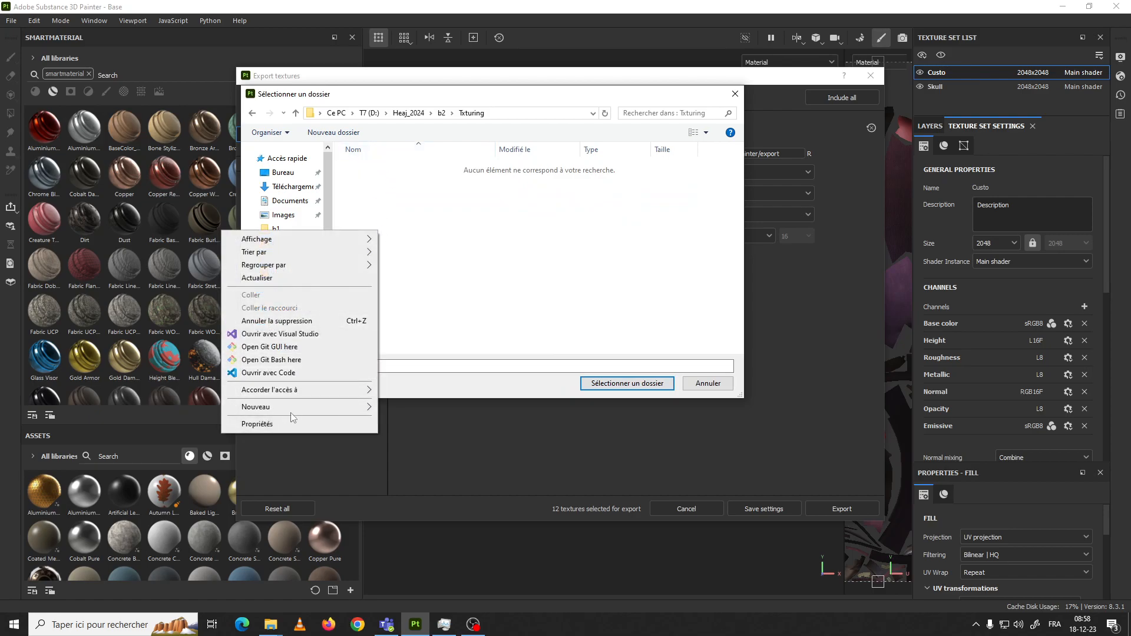
mouse_move(289, 408)
click(407, 408)
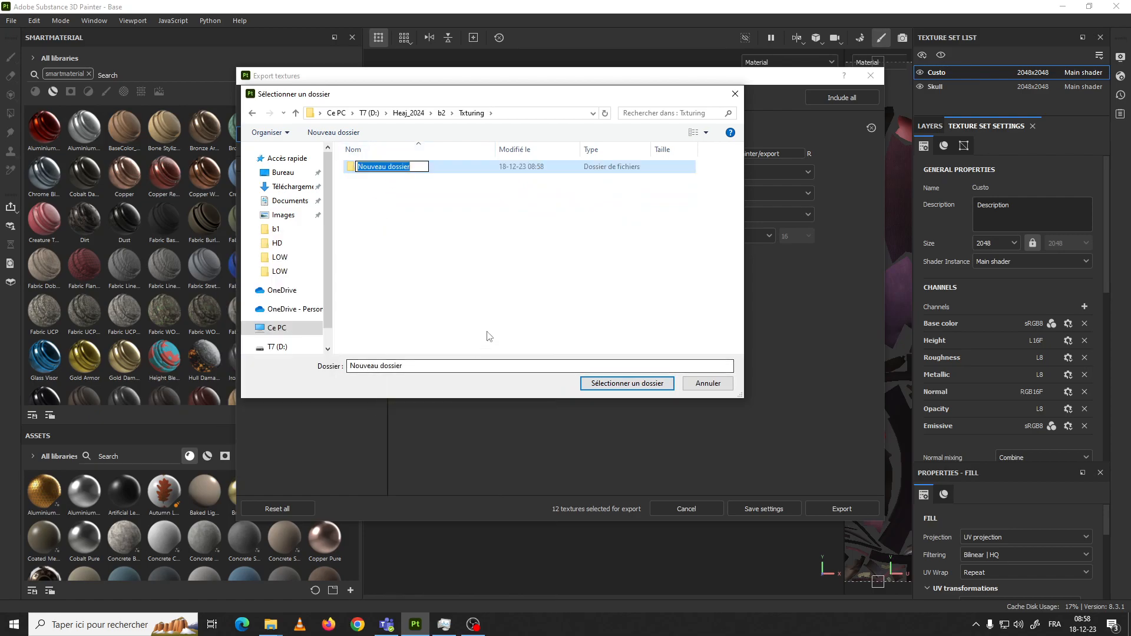
text(Textures)
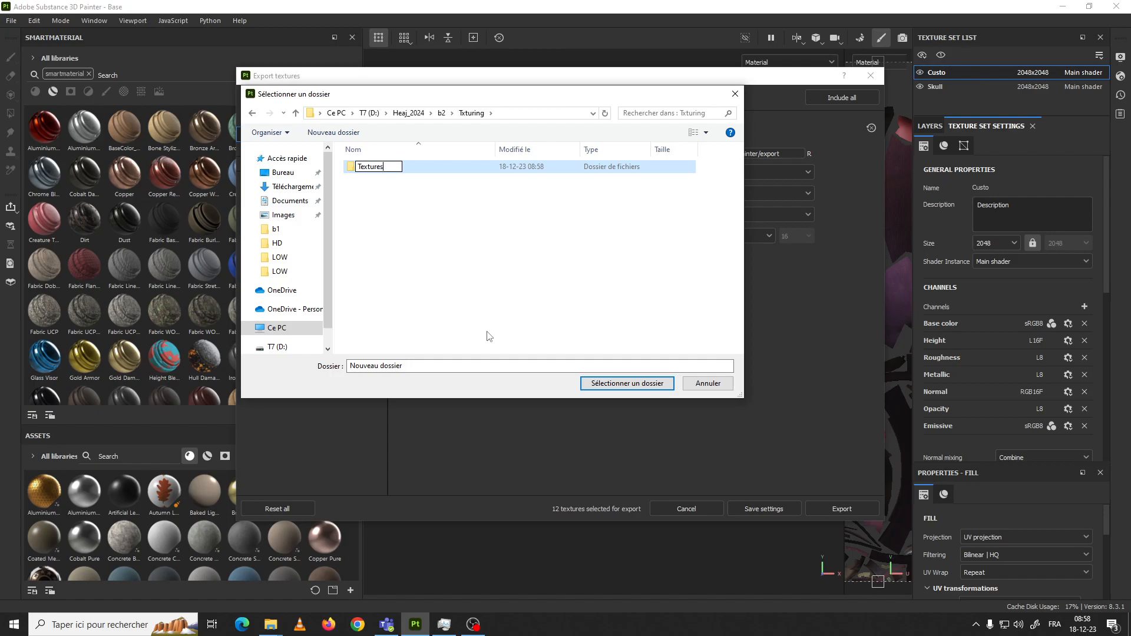
key(Return)
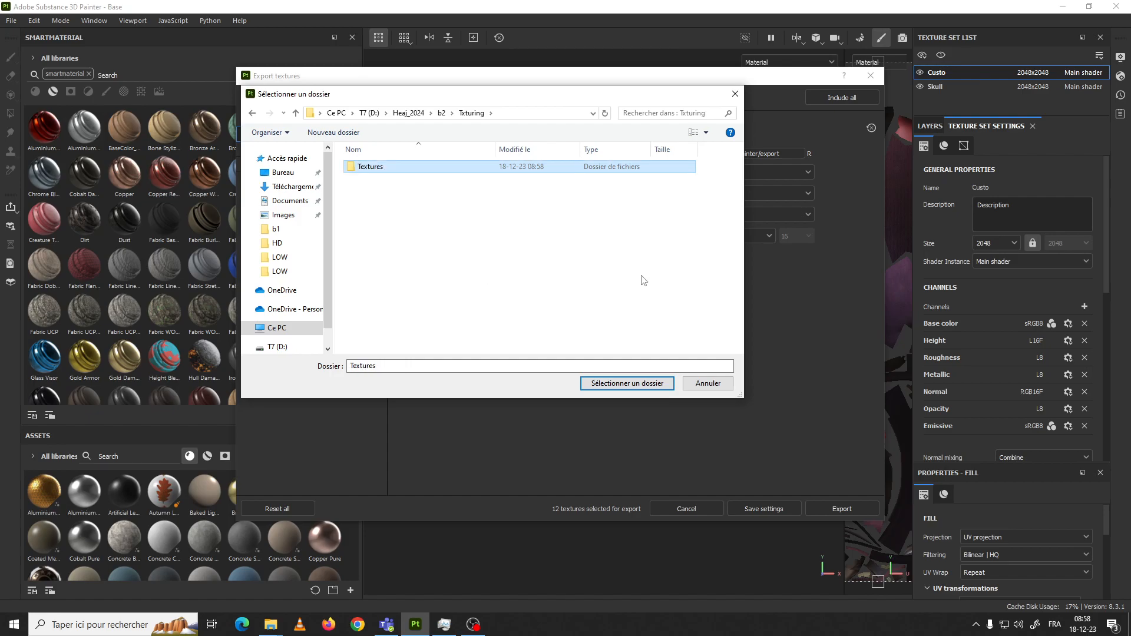
Choose the new Textures folder as the output directory for the exported textures
click(397, 207)
click(382, 169)
double_click(382, 169)
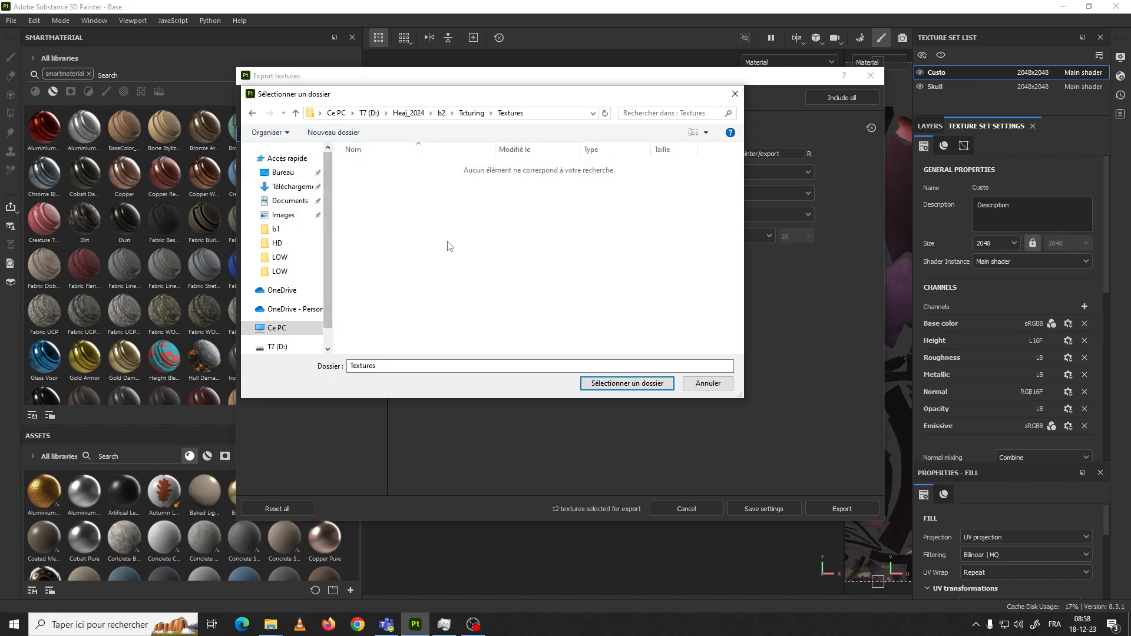
click(615, 386)
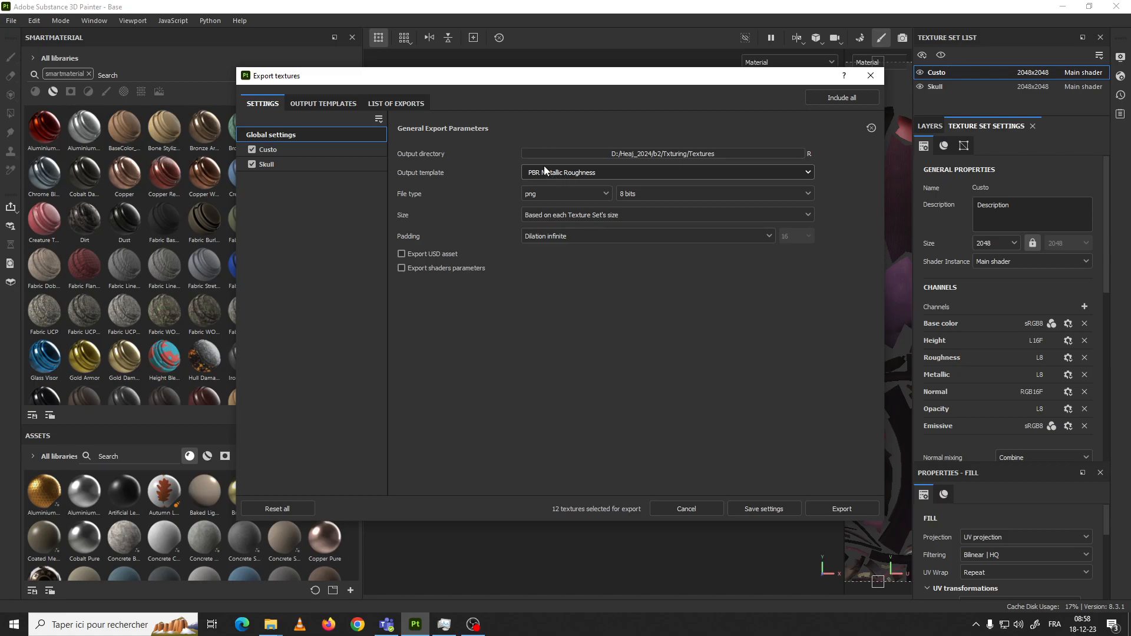
Set the export file type to targa and the texture size to 2048, keeping the PBR Metallic Roughness template
click(593, 172)
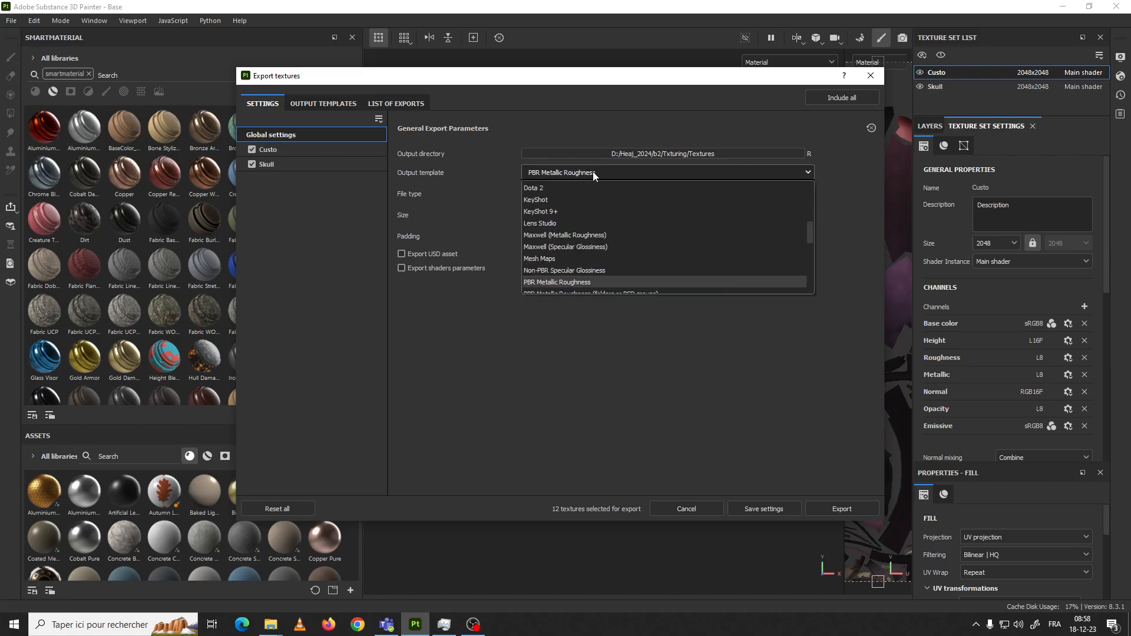
click(593, 174)
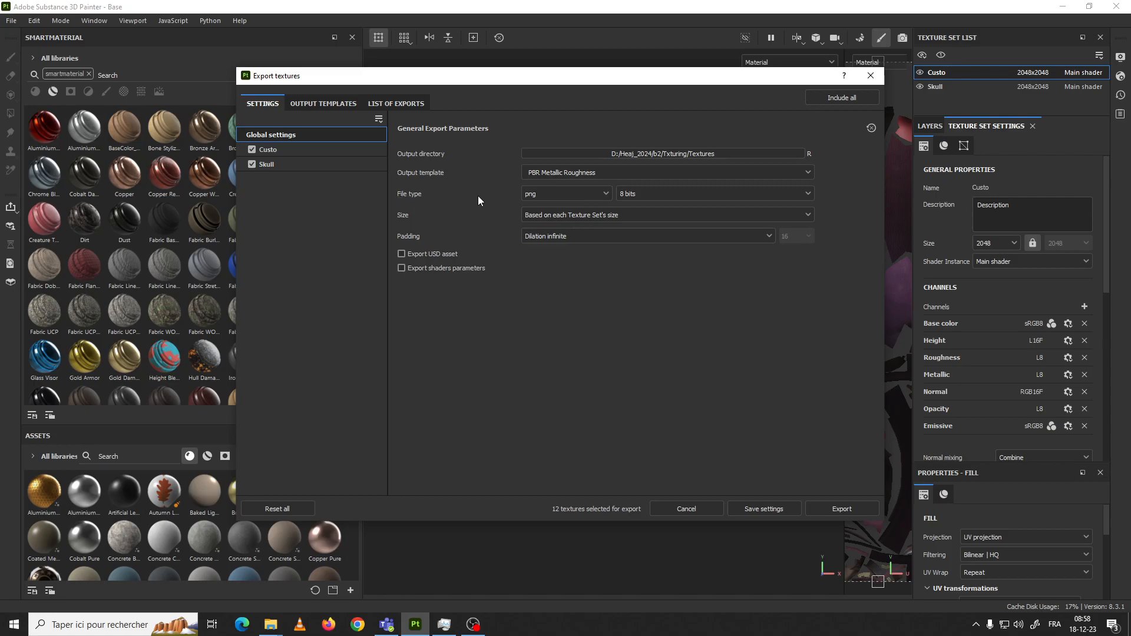
click(592, 193)
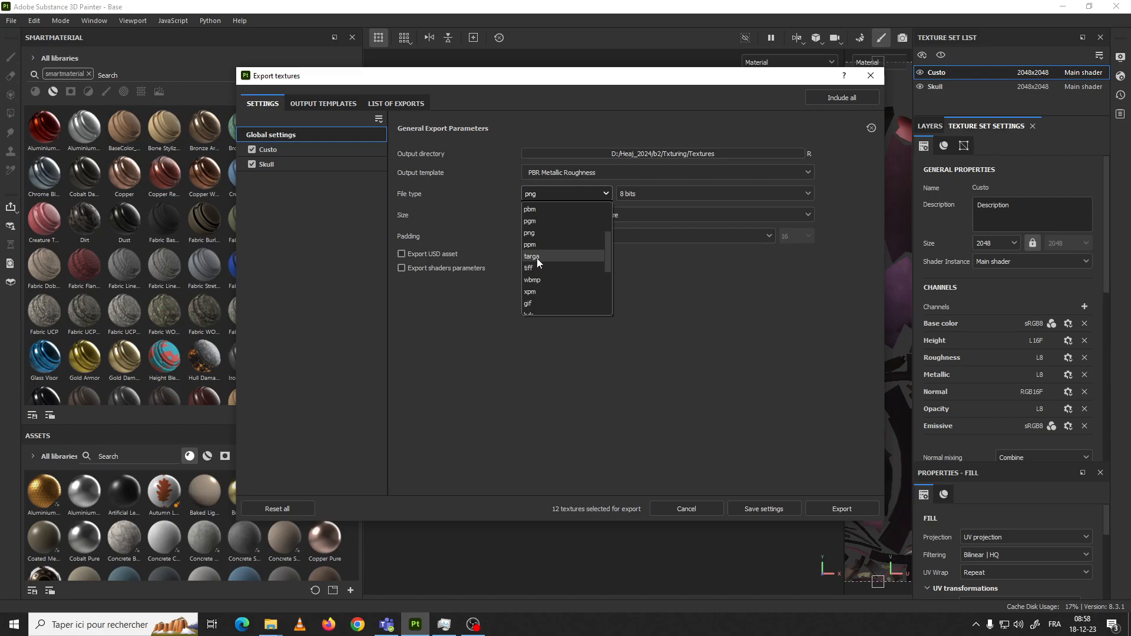
click(536, 257)
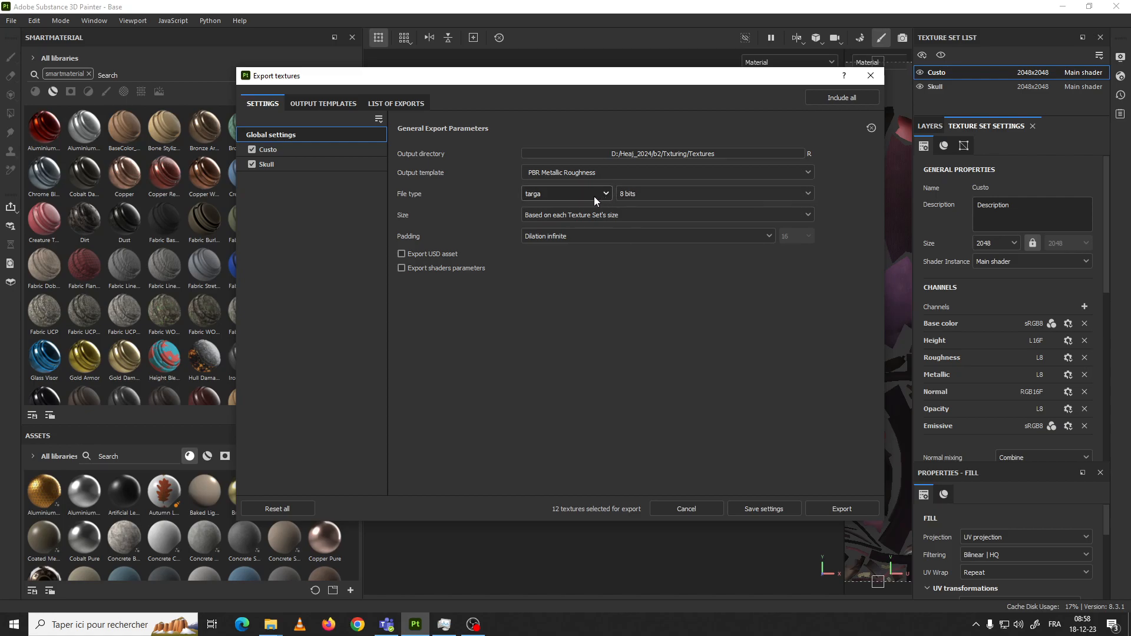
click(540, 216)
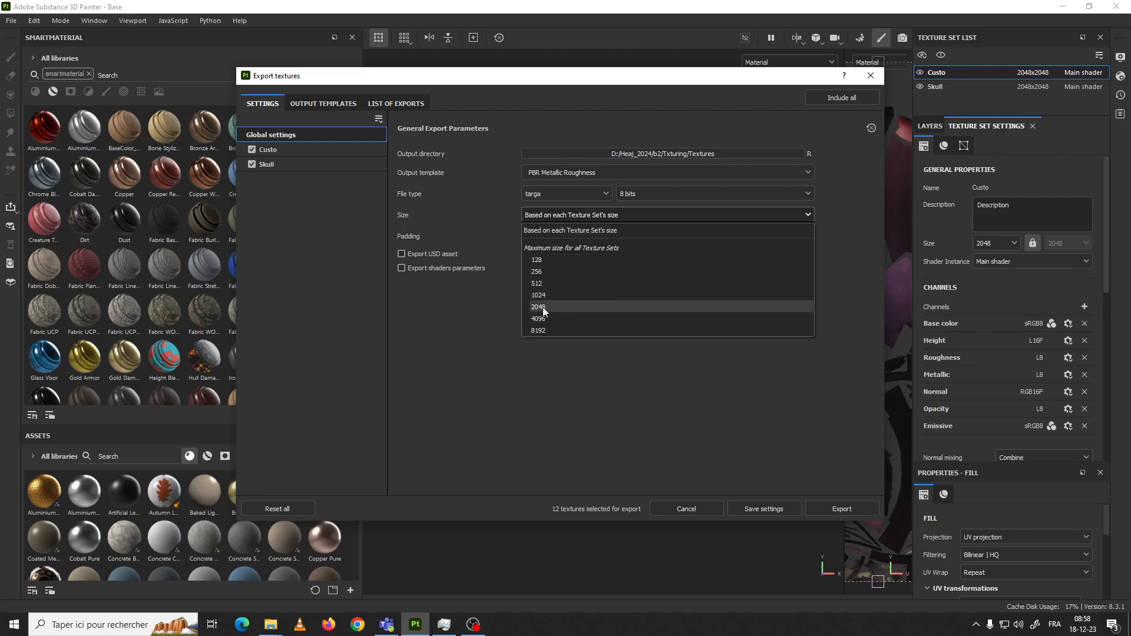
click(560, 306)
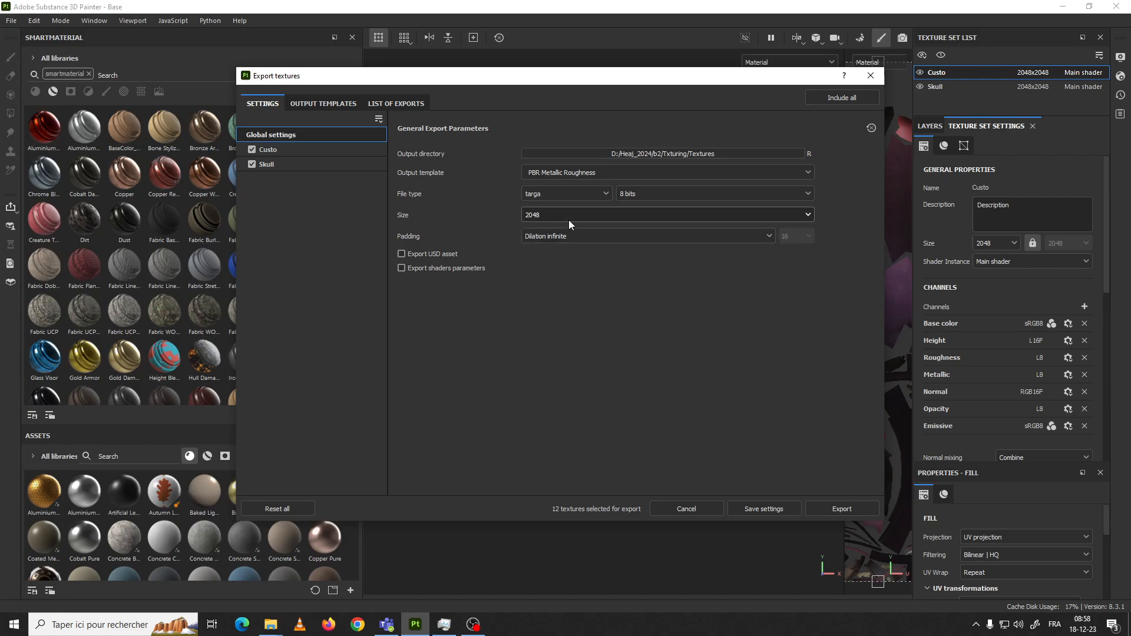
click(543, 218)
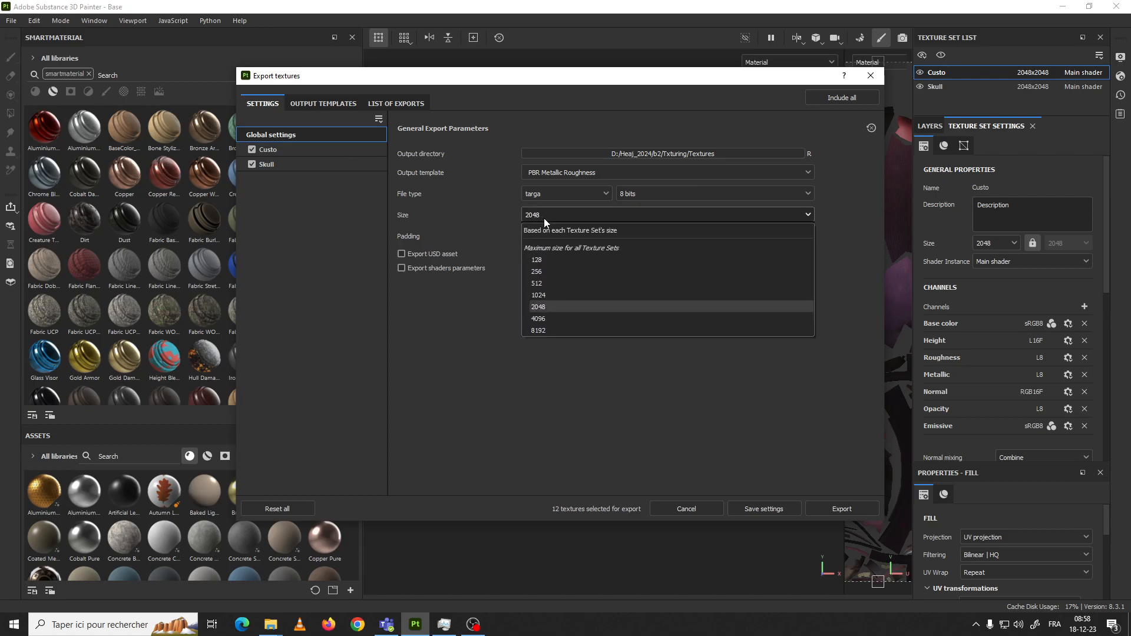
click(545, 305)
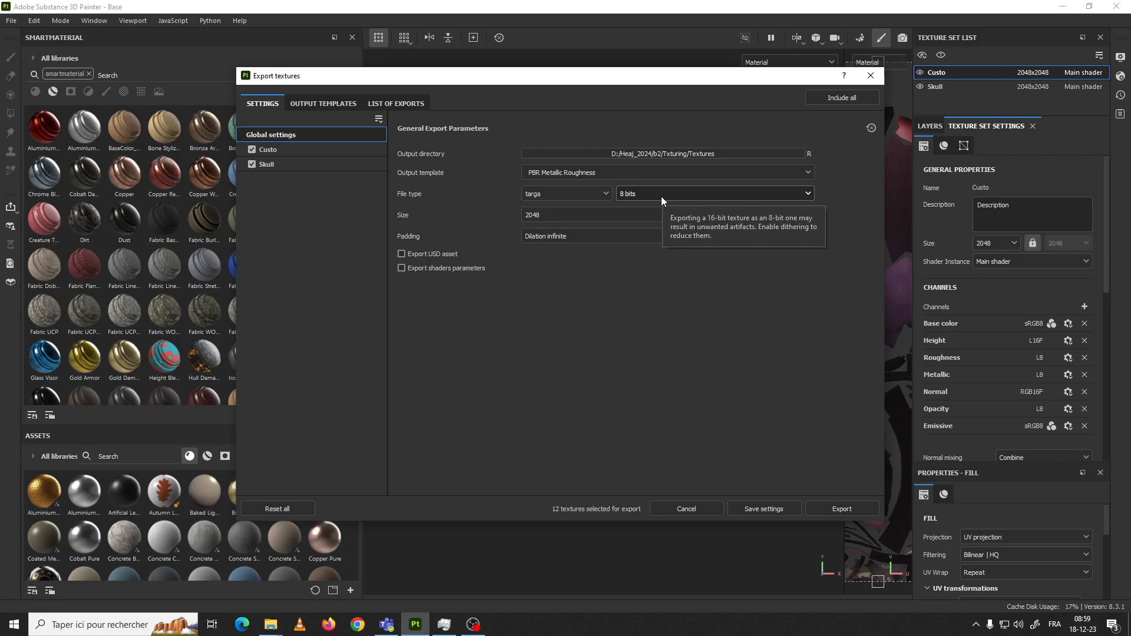
Examine the available output template presets and their output maps, and return to the general export settings
click(630, 171)
click(600, 172)
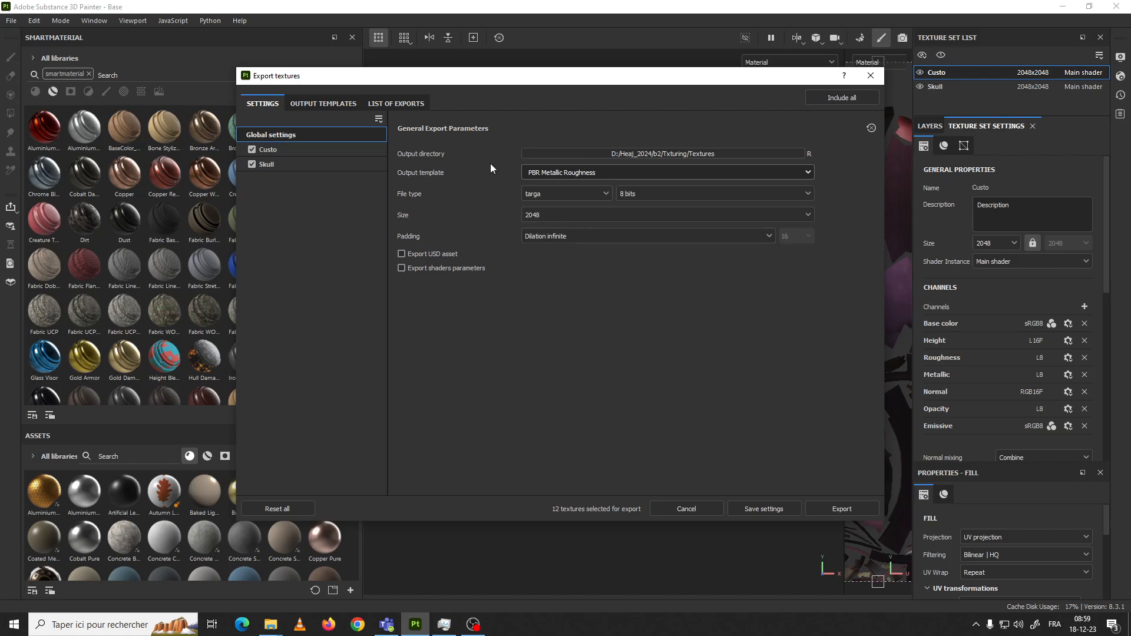
click(331, 105)
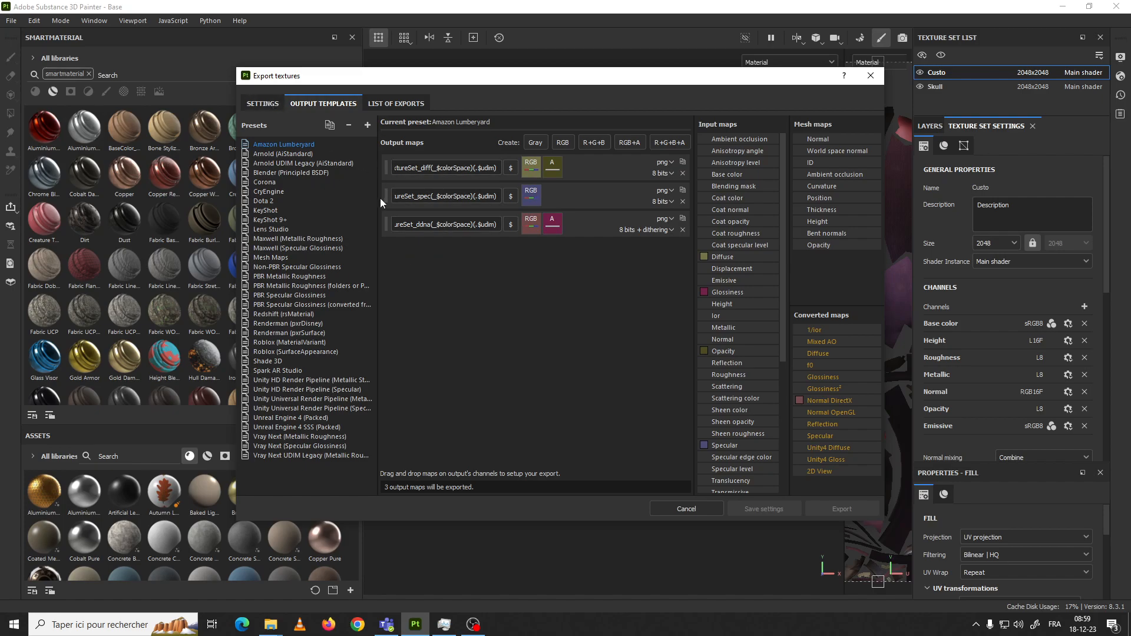
click(262, 104)
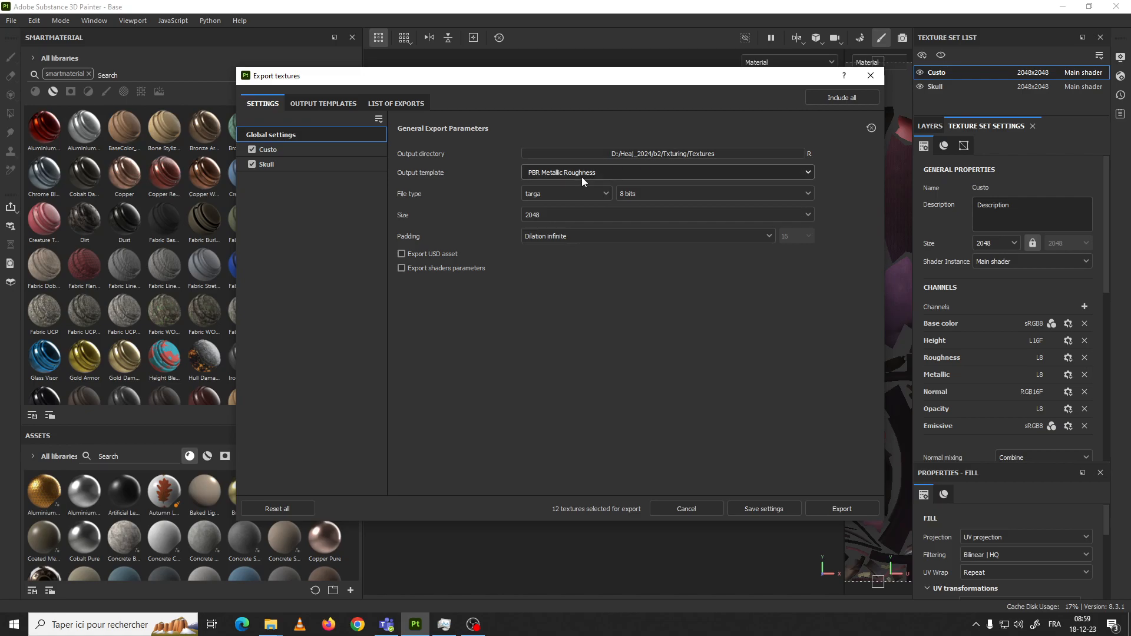
Export the Custo and Skull textures with the PBR Metallic Roughness template
click(837, 510)
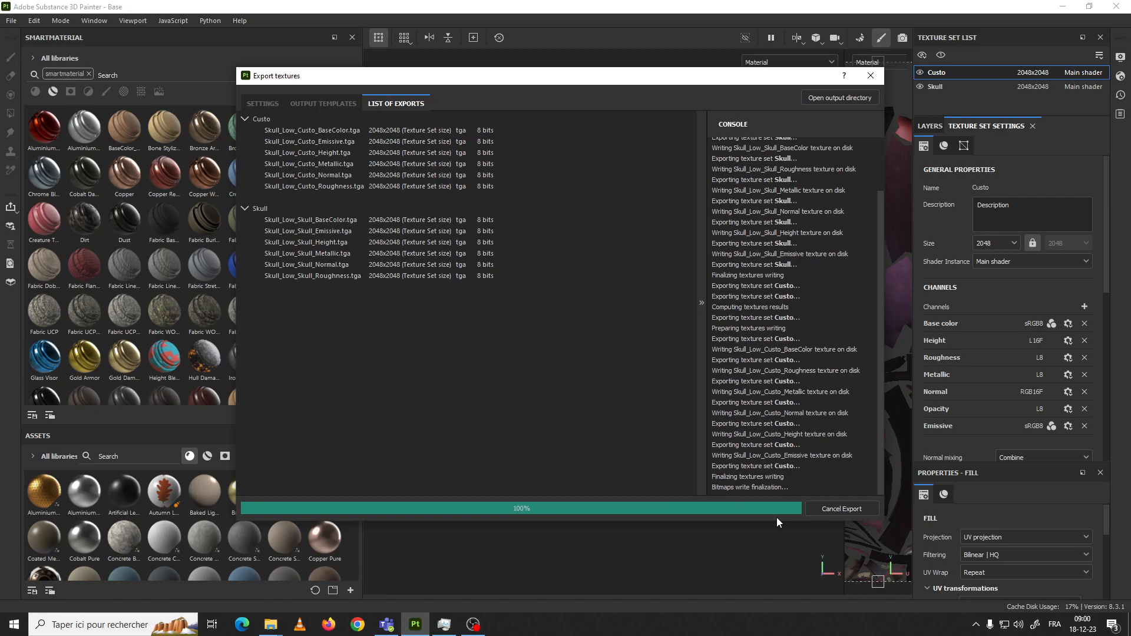
Launch Unreal Engine 5.2.1 and choose the Blank template for Film / Video & Live Events as the new project's base
click(133, 624)
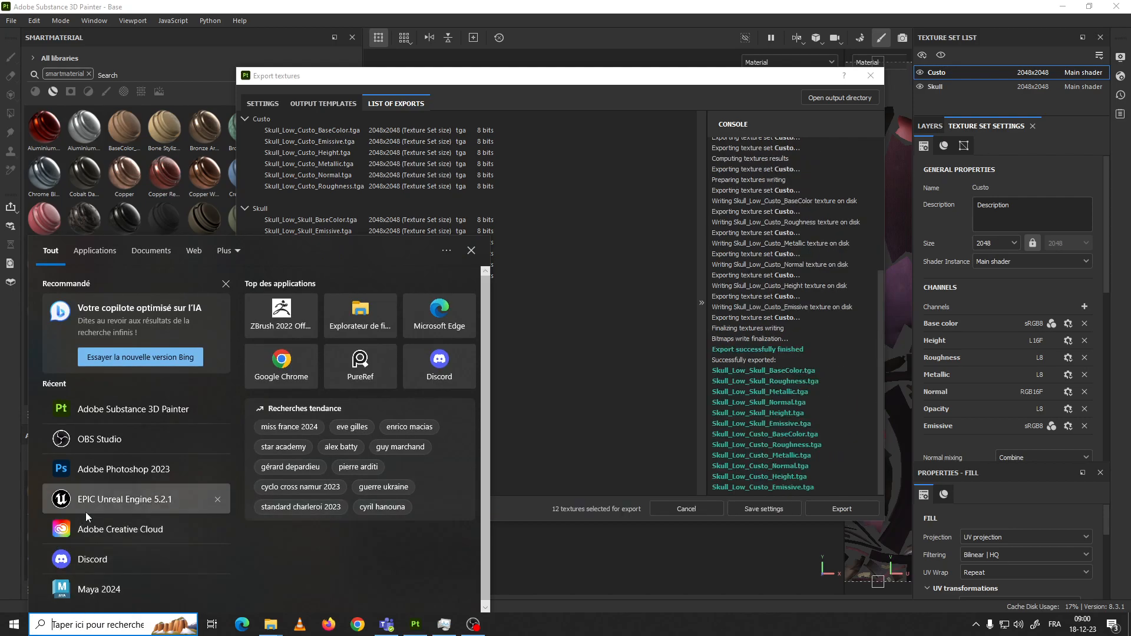
click(118, 504)
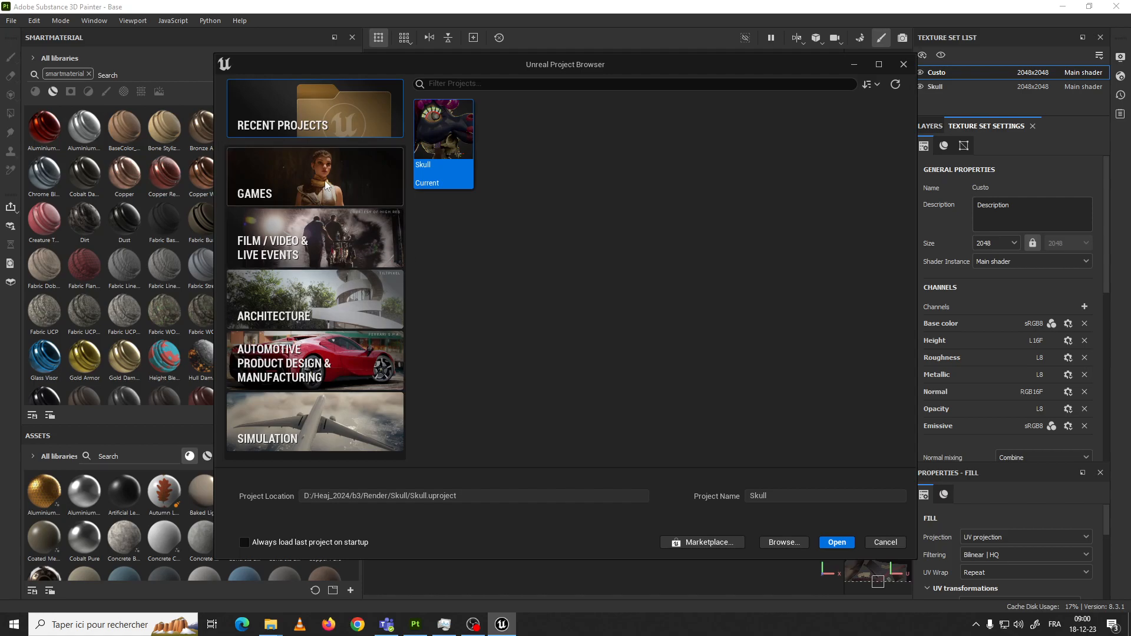
click(341, 192)
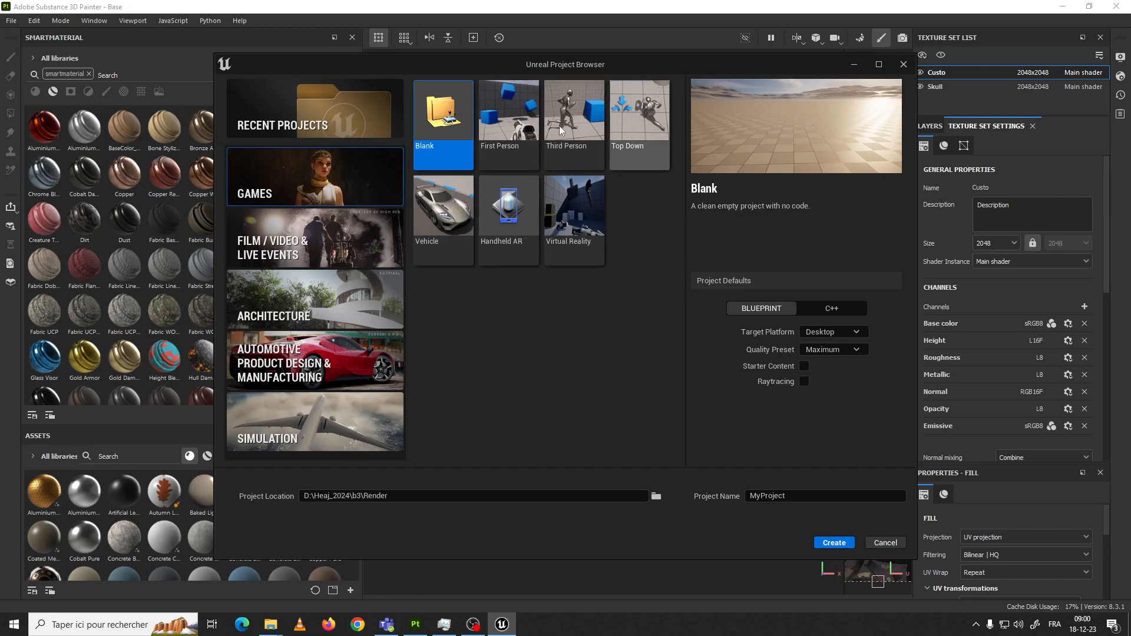
click(320, 252)
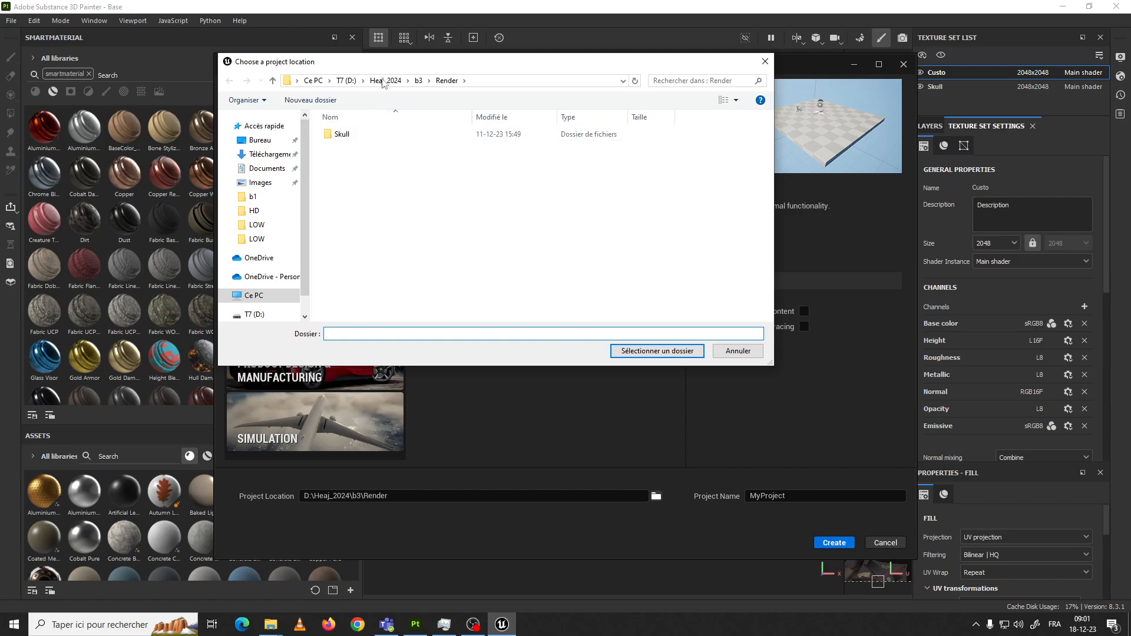
Create a Render folder inside Heaj_2024/b2 and choose it as the new project's location
click(386, 81)
double_click(339, 147)
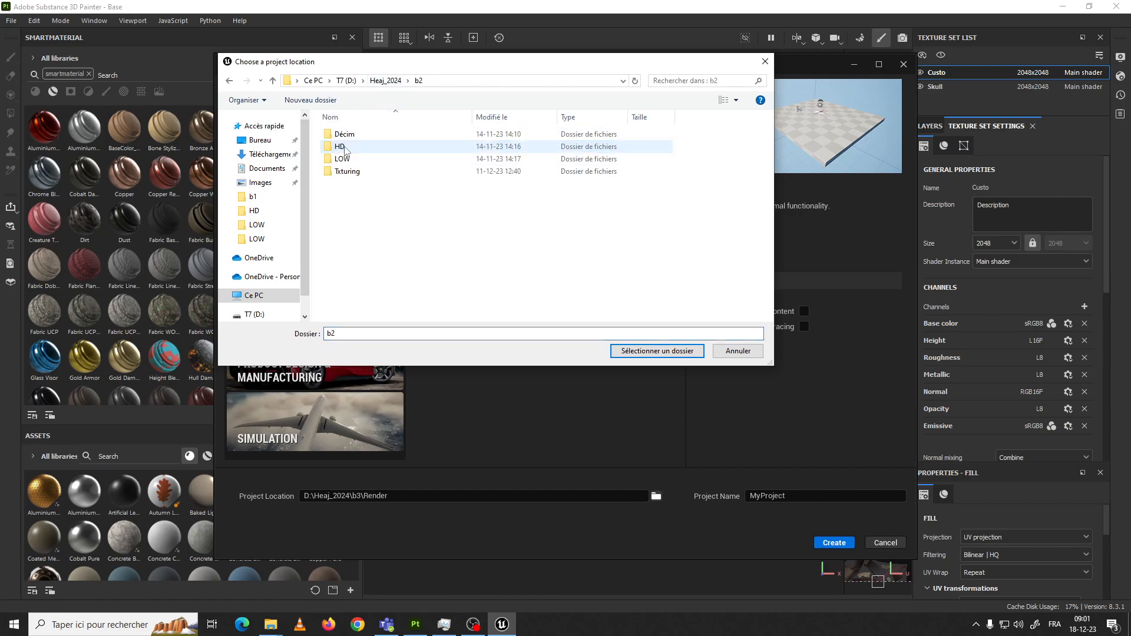
right_click(354, 254)
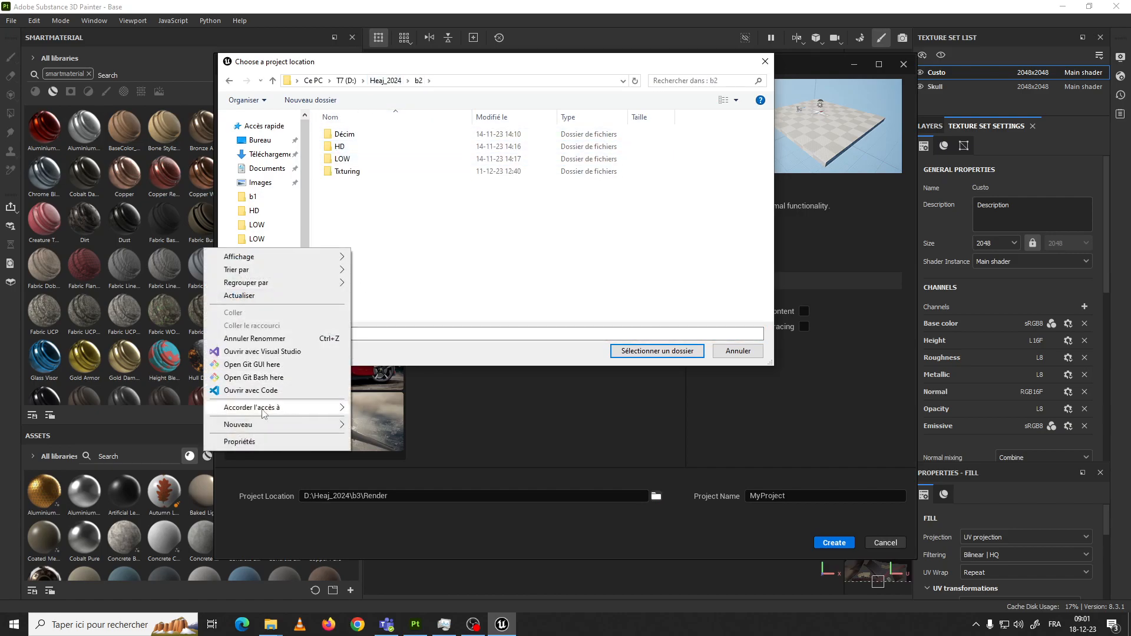
mouse_move(280, 426)
click(363, 427)
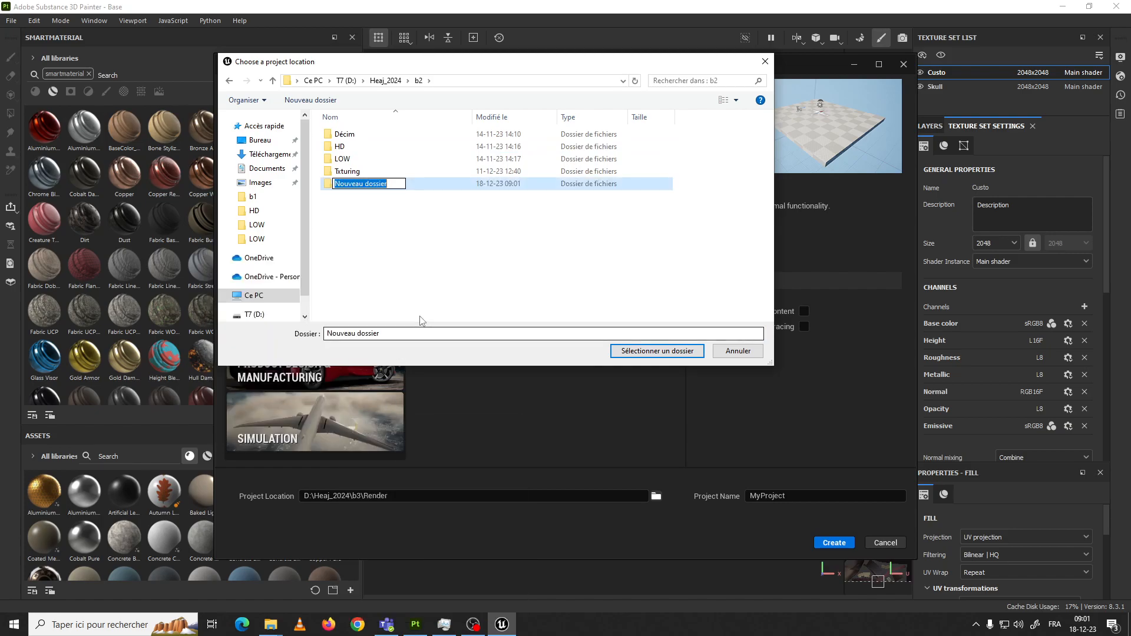
text(Render)
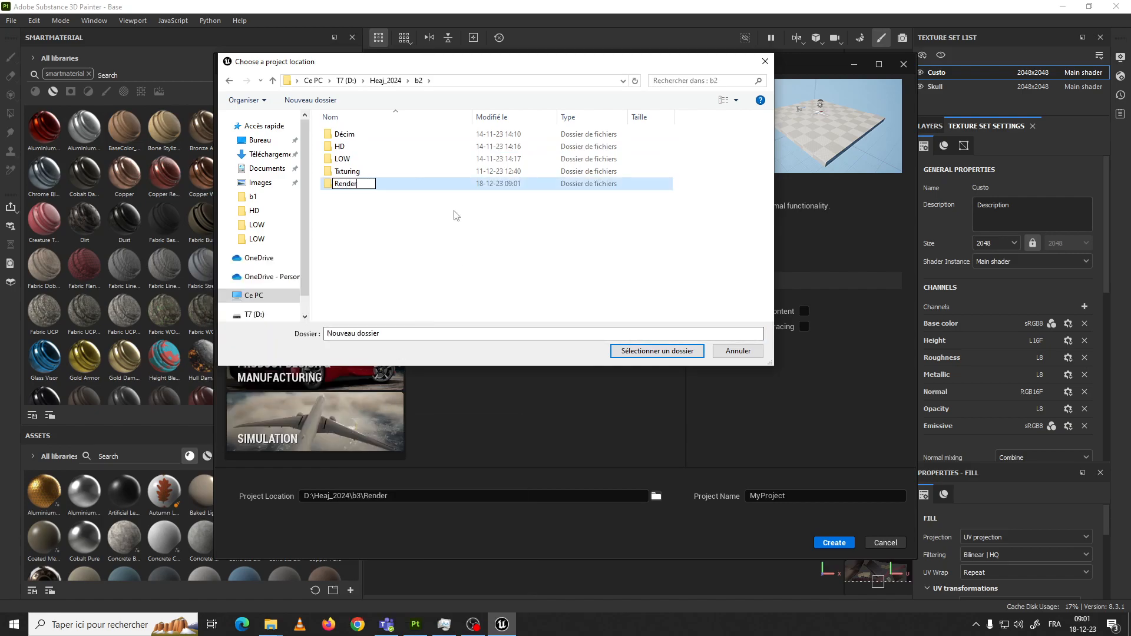
click(377, 185)
double_click(346, 184)
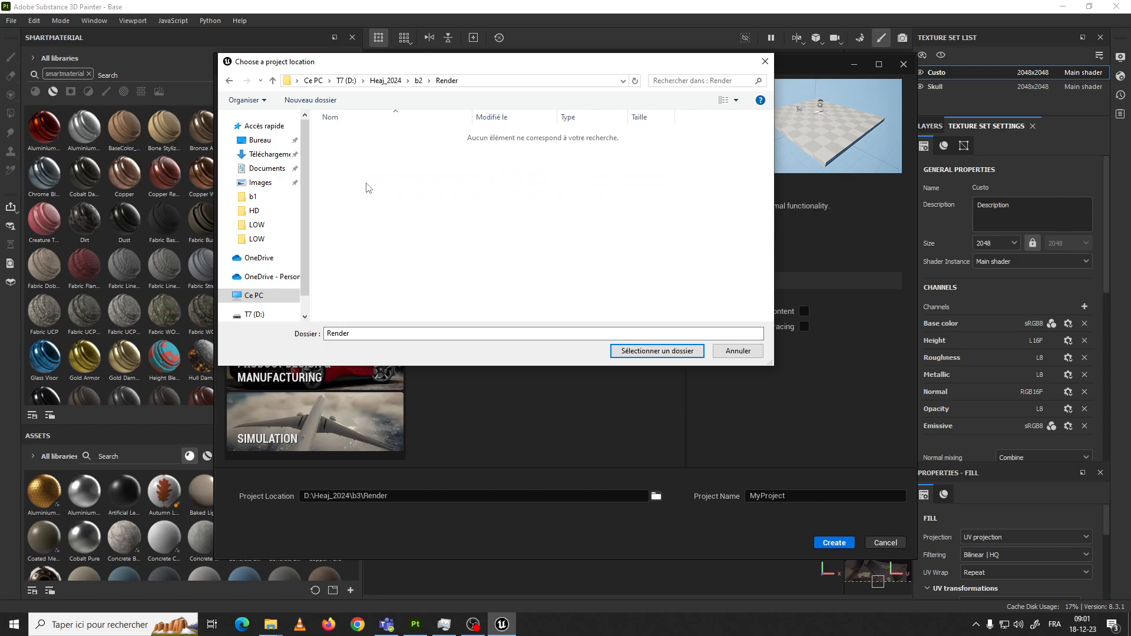
click(635, 353)
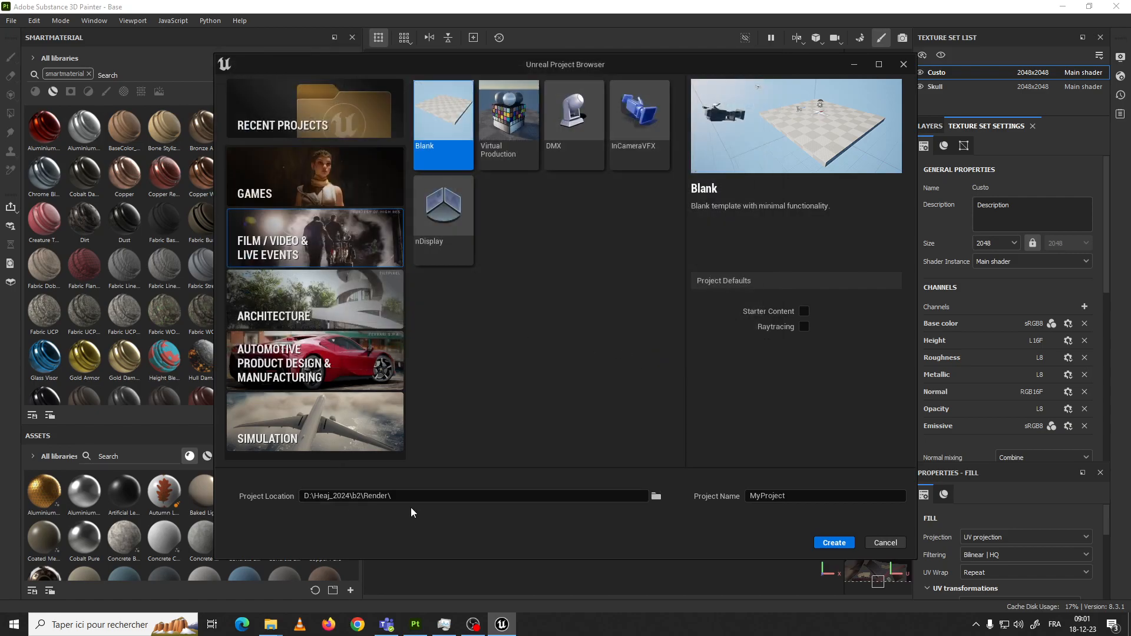
Name the project Skull, enable Raytracing and create it
click(796, 493)
drag(798, 500, 620, 482)
text(Skull)
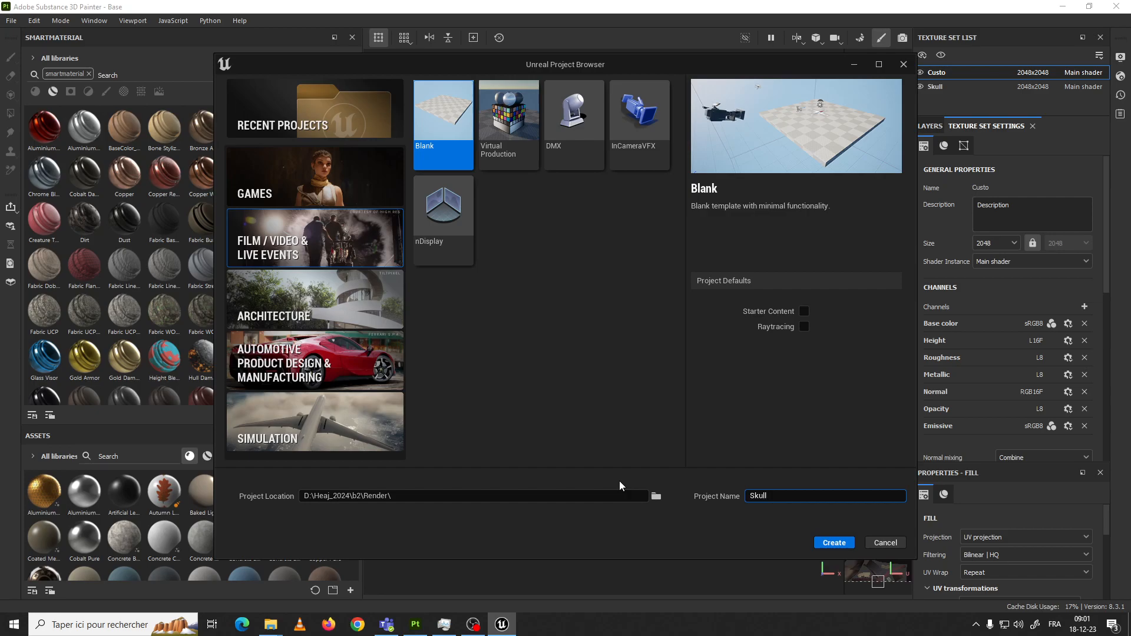
click(838, 301)
click(803, 328)
click(834, 543)
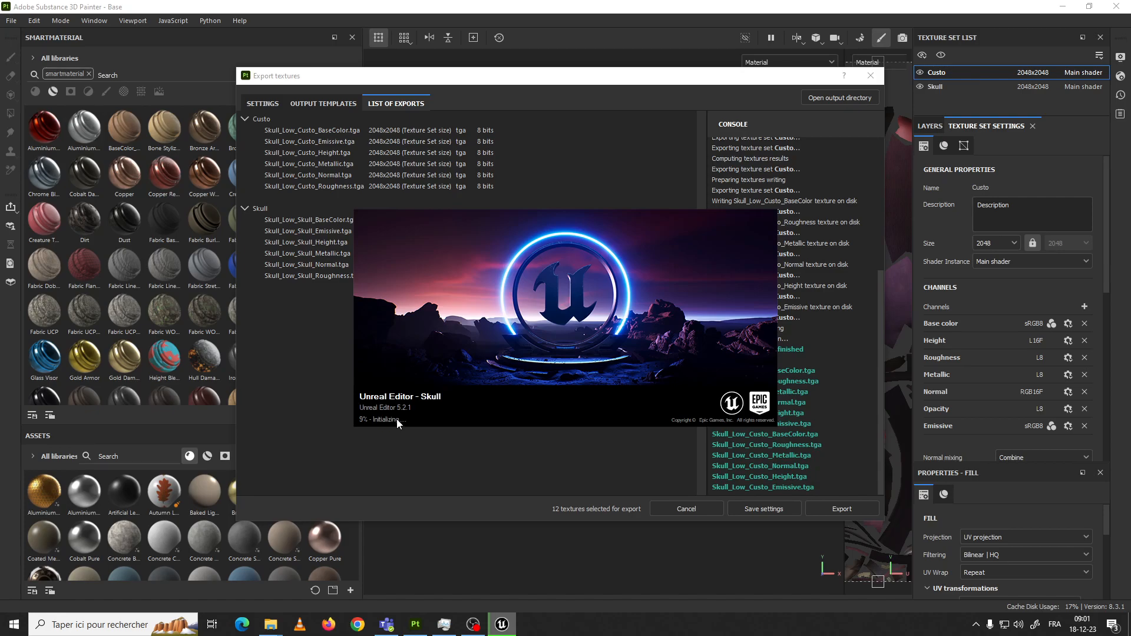
click(451, 436)
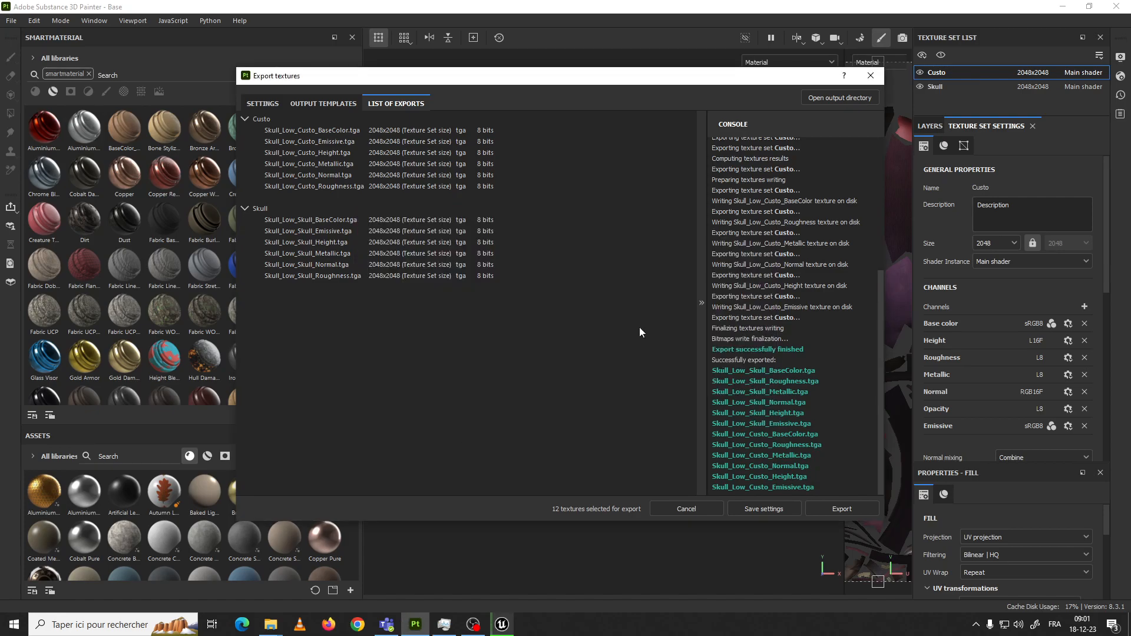
drag(799, 85, 782, 147)
click(478, 626)
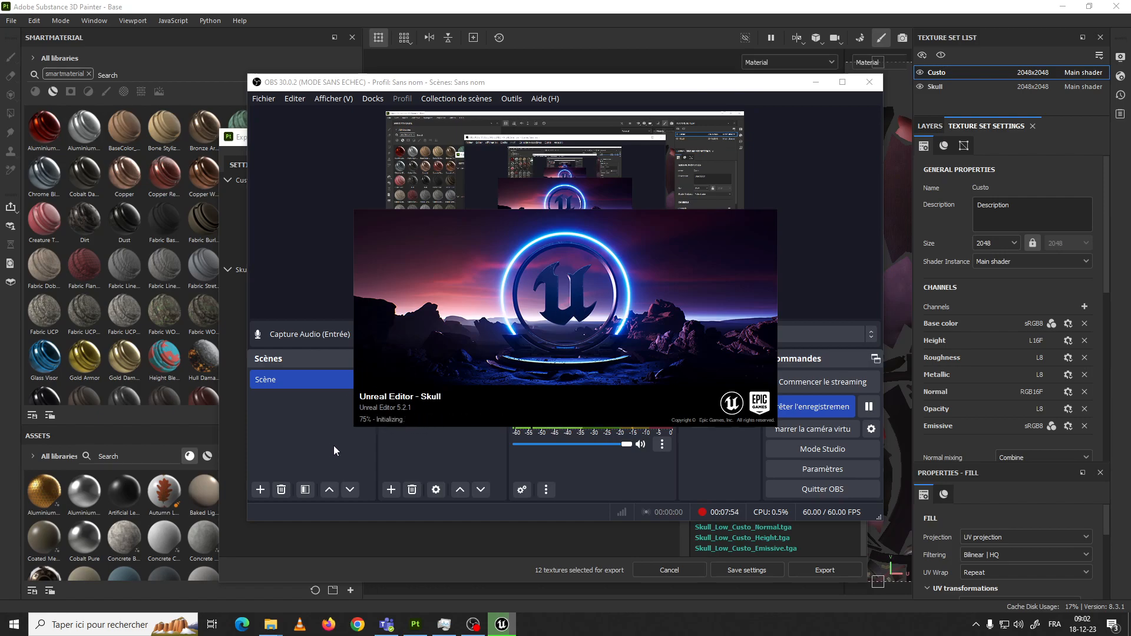
click(358, 442)
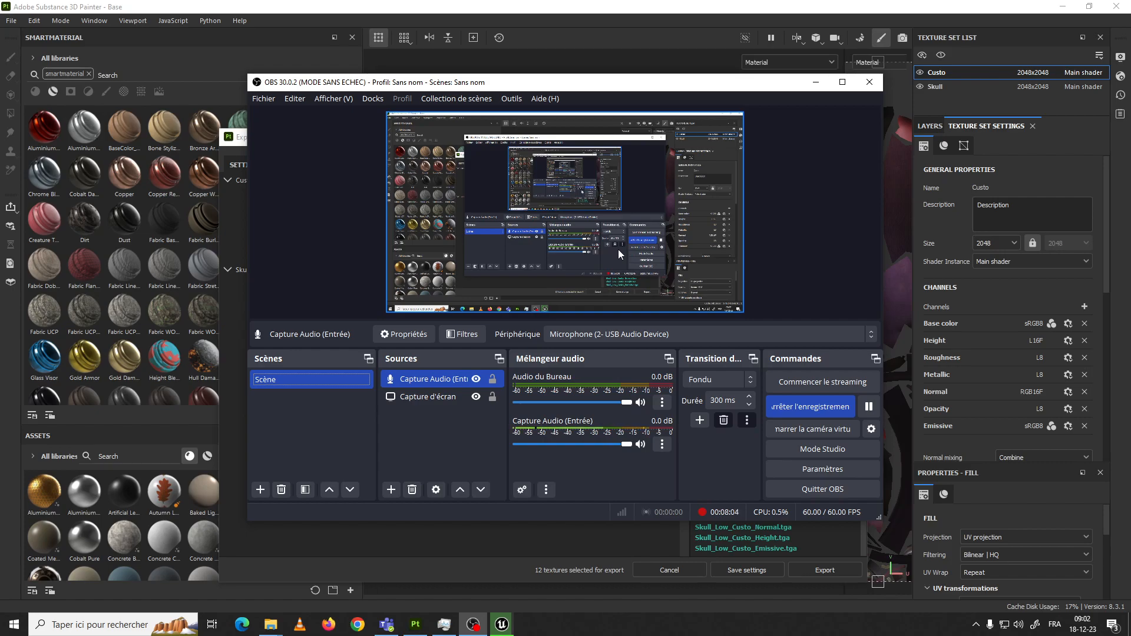
click(816, 81)
drag(707, 138, 746, 44)
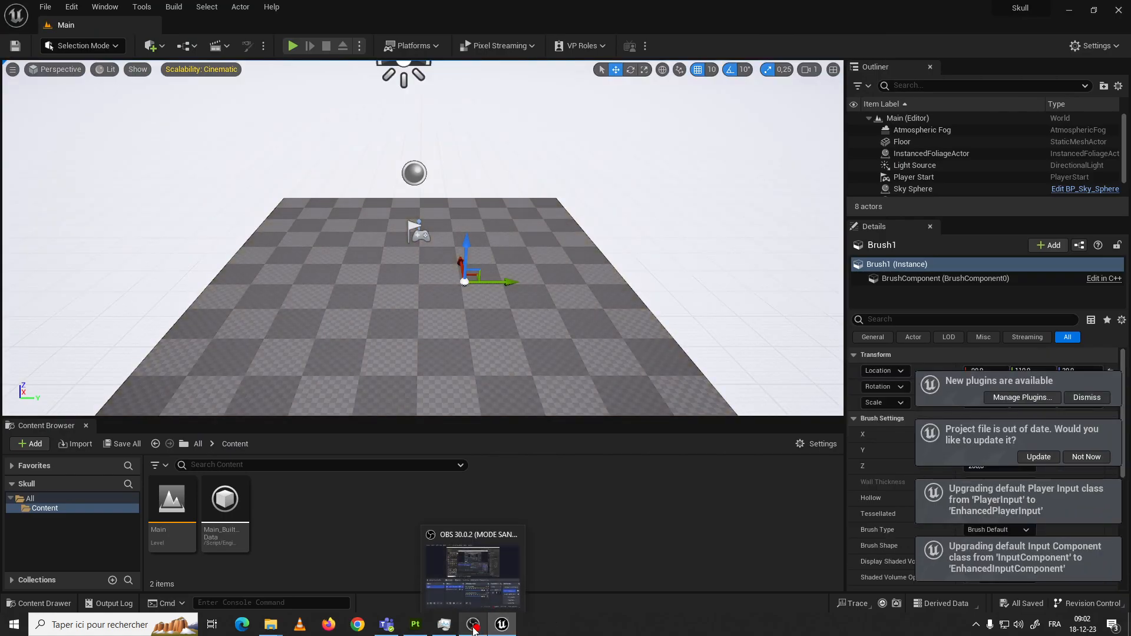
Return to Substance 3D Painter and view the exported texture files in the output directory
click(415, 625)
drag(759, 137, 810, 62)
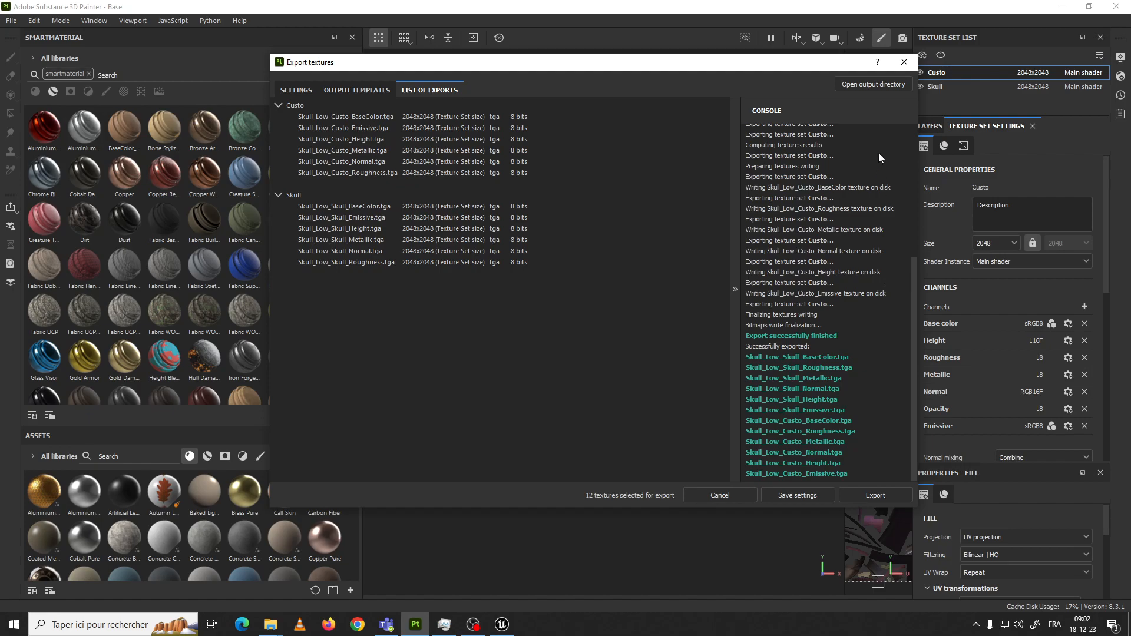
click(868, 83)
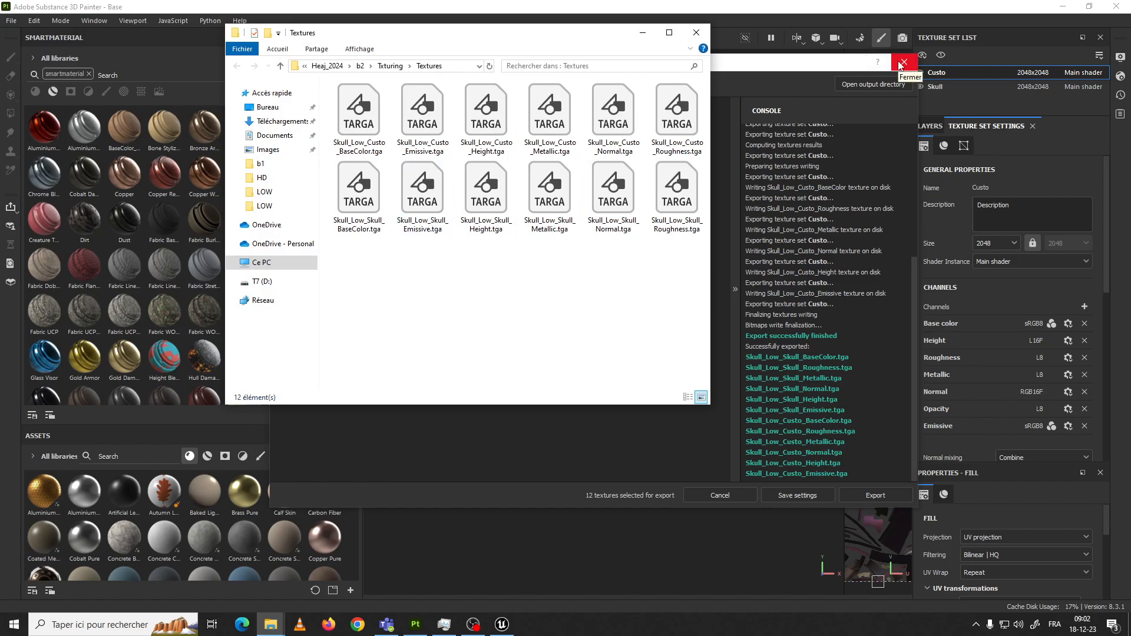
drag(827, 64, 844, 93)
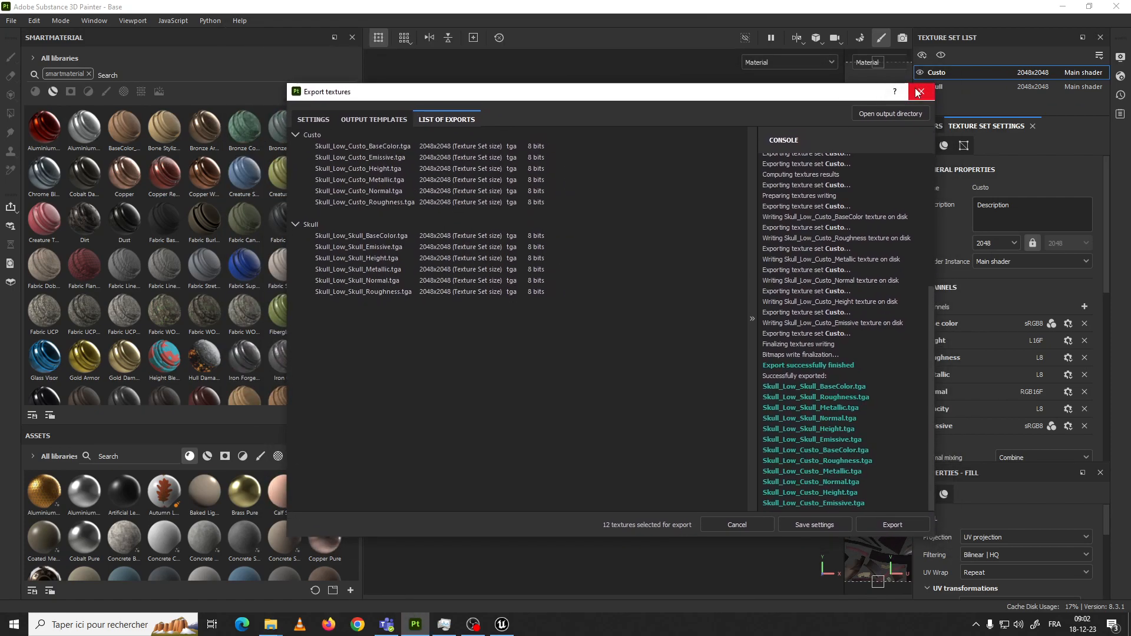
Delete all the exported targa files from the Textures folder and close the folder window
mouse_move(275, 633)
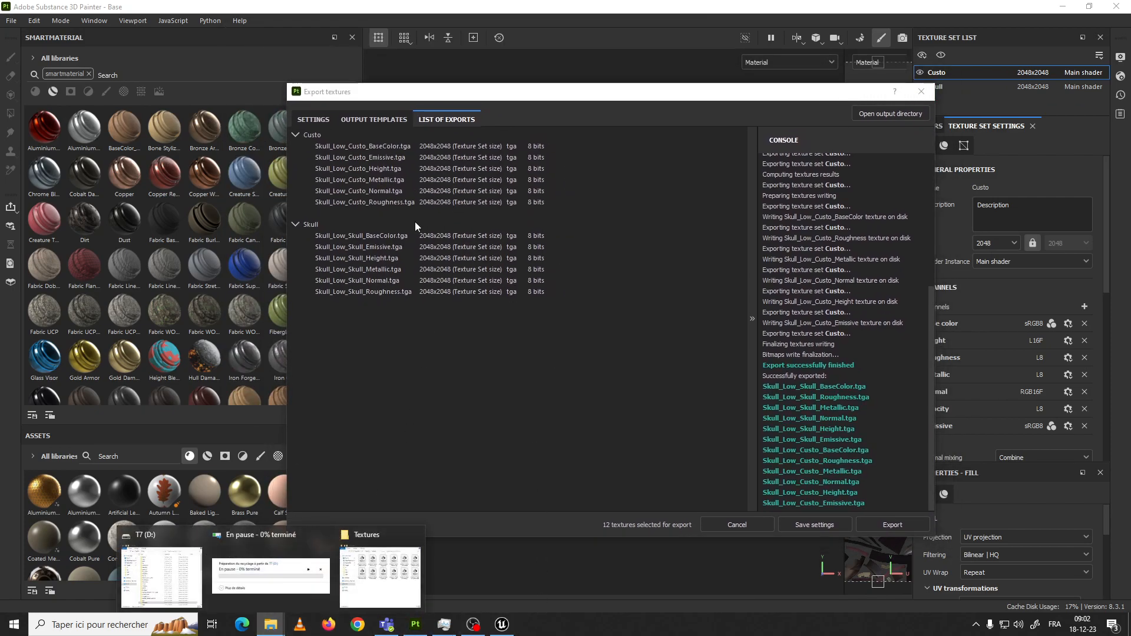
click(380, 575)
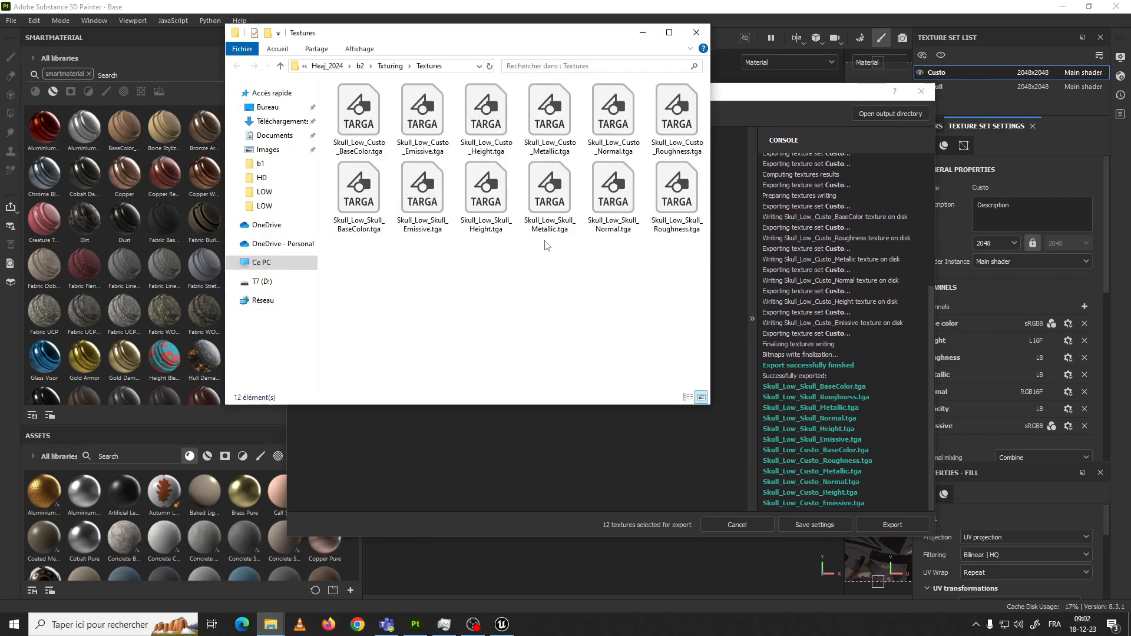
drag(681, 265, 332, 101)
click(502, 252)
drag(696, 274, 247, 83)
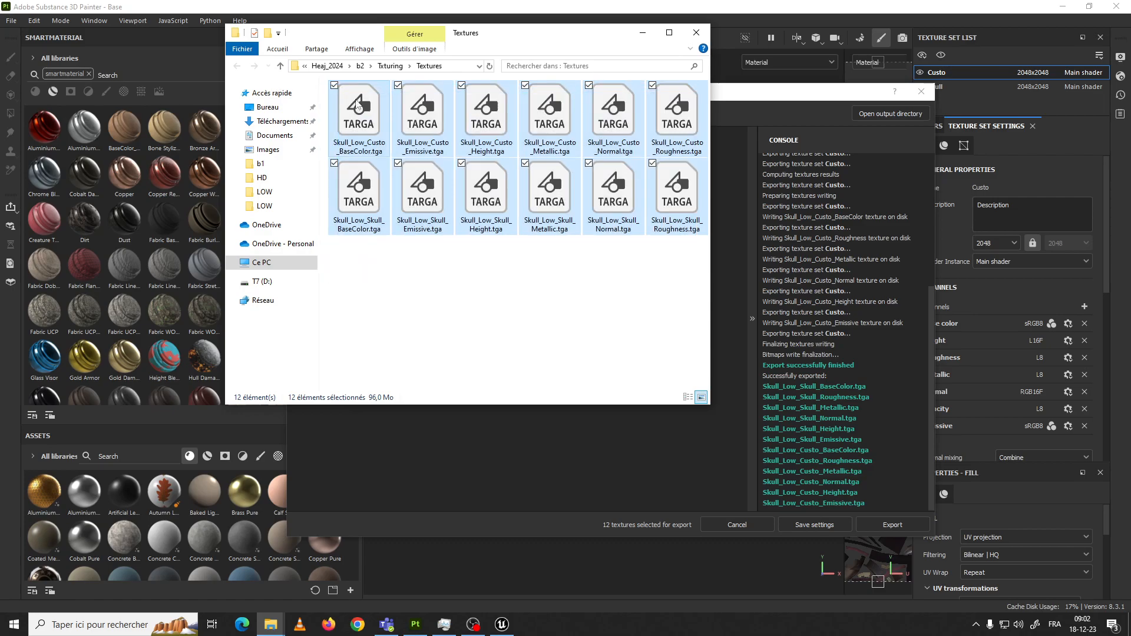
key(Delete)
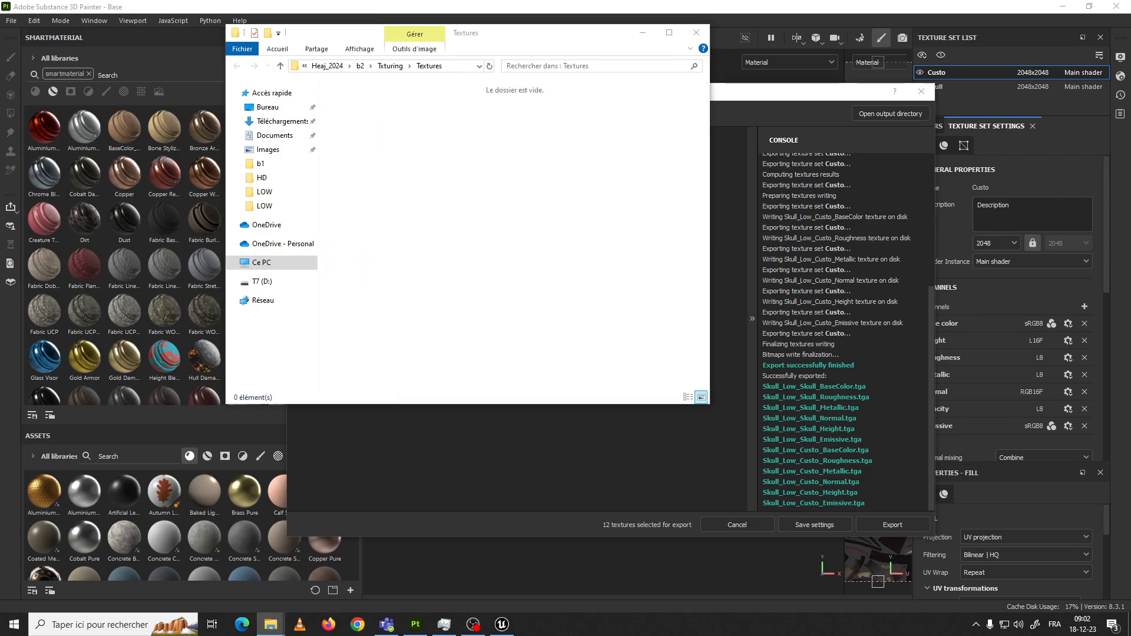
click(393, 143)
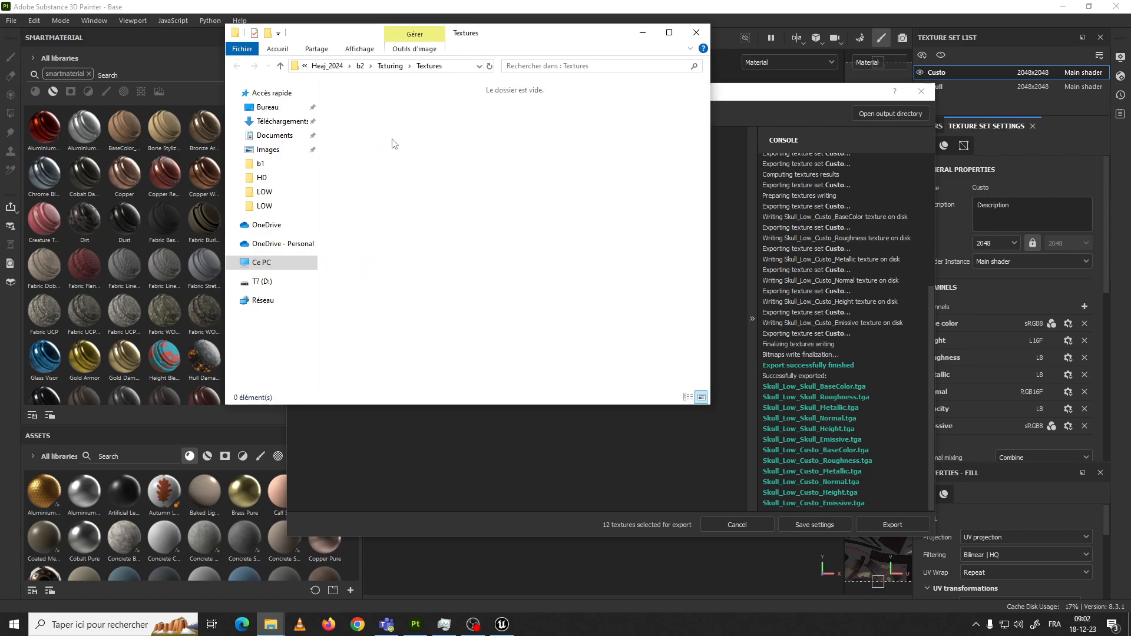
click(696, 33)
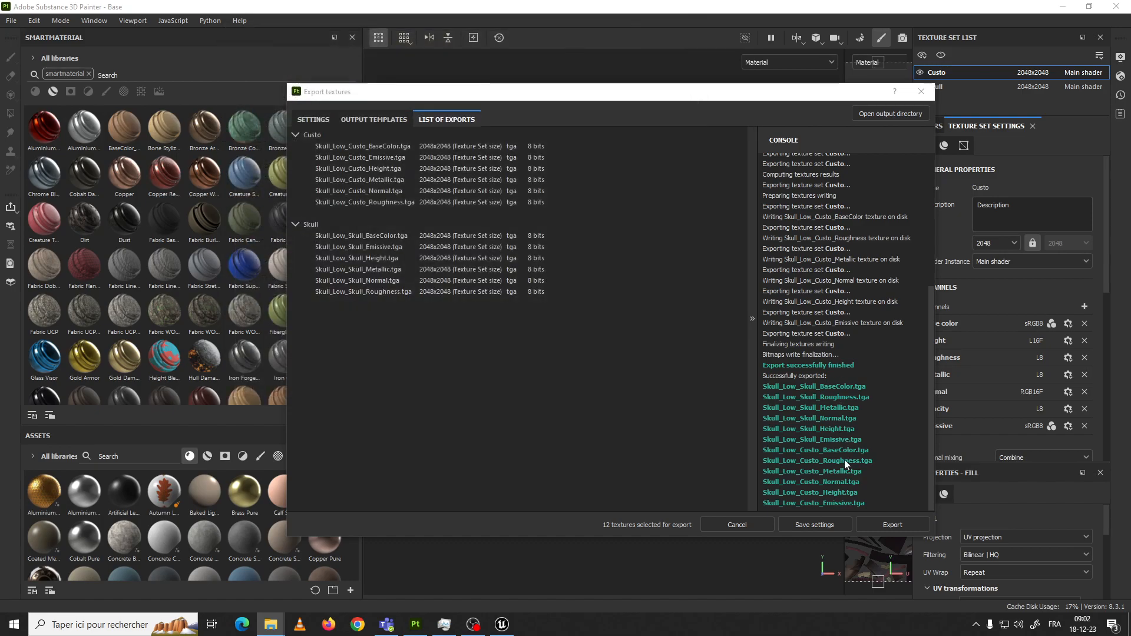
Reopen the texture export settings and set the output template to Unreal Engine 4 (Packed)
click(921, 91)
click(11, 20)
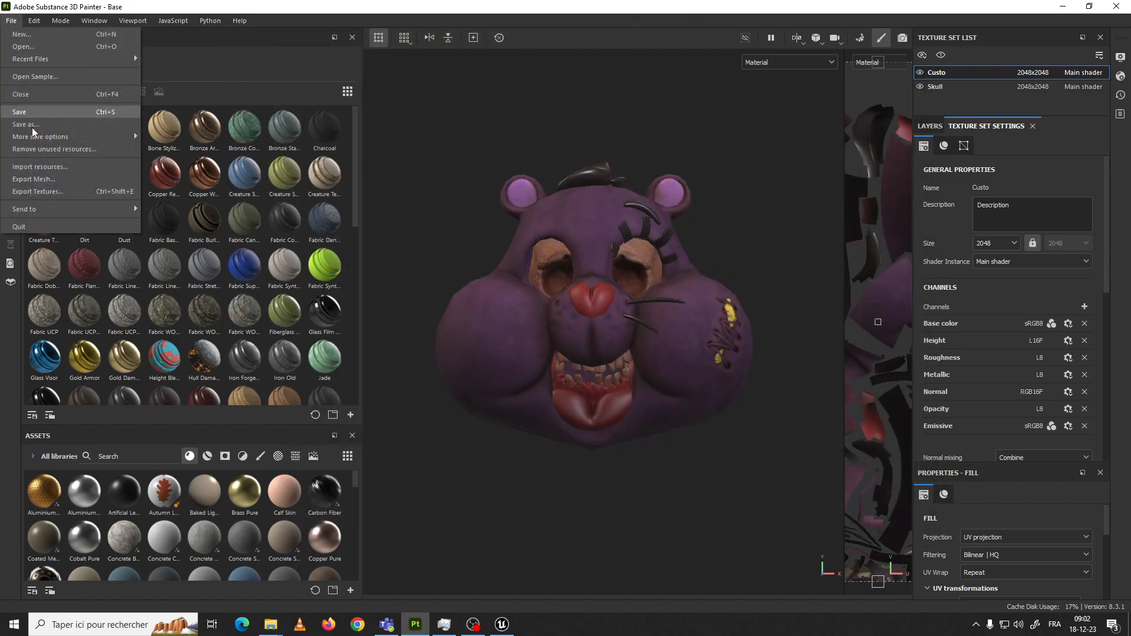
click(37, 192)
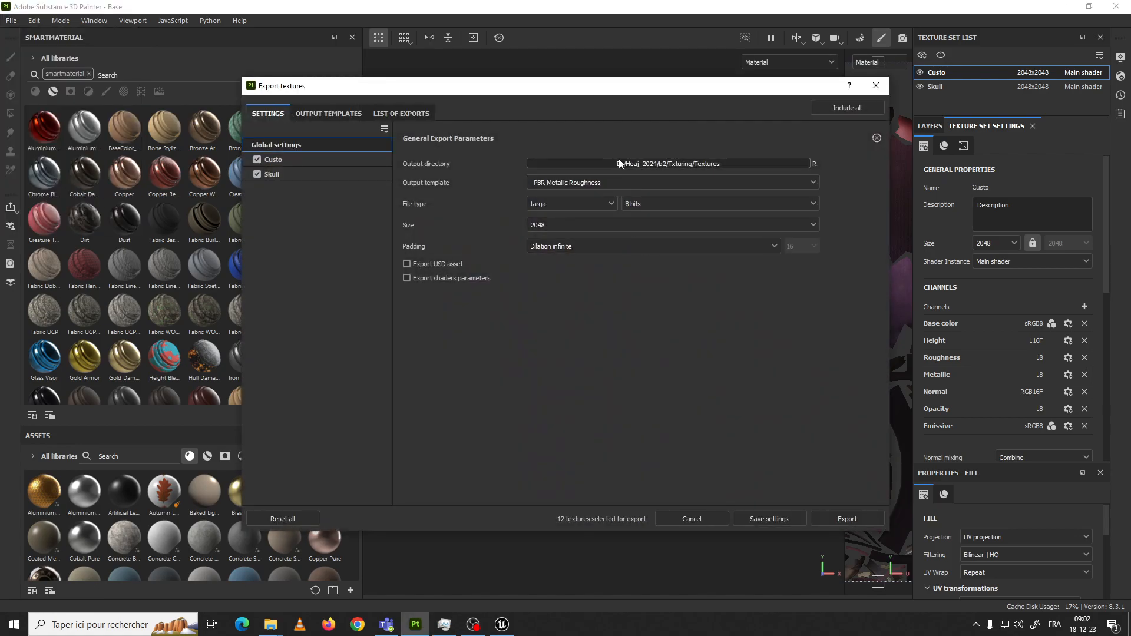
click(547, 184)
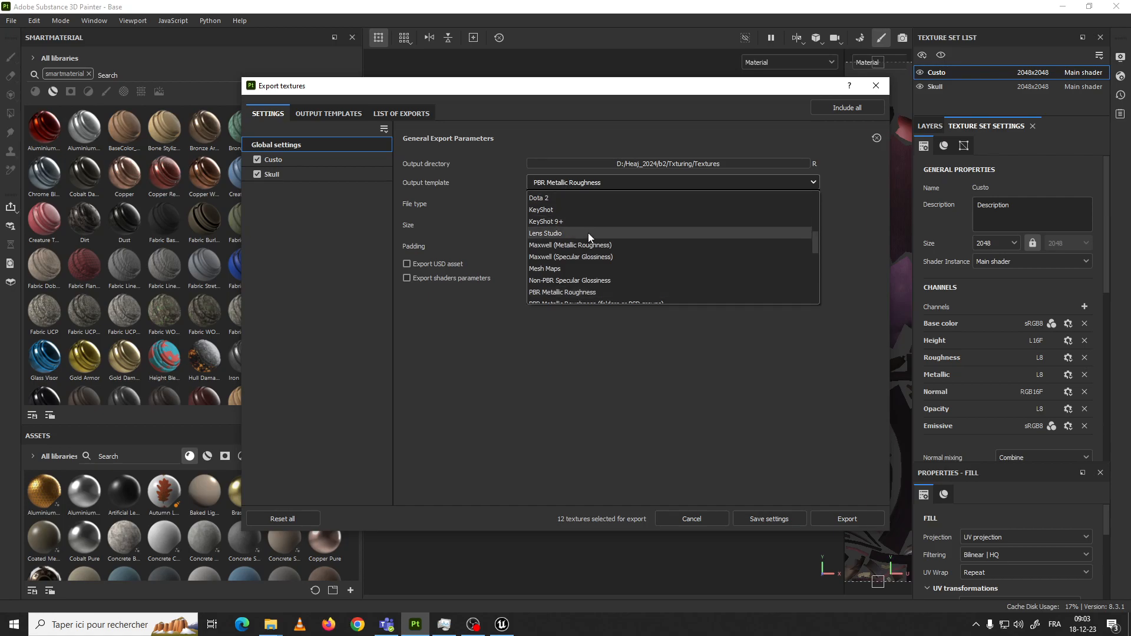
scroll(594, 236, down, 4)
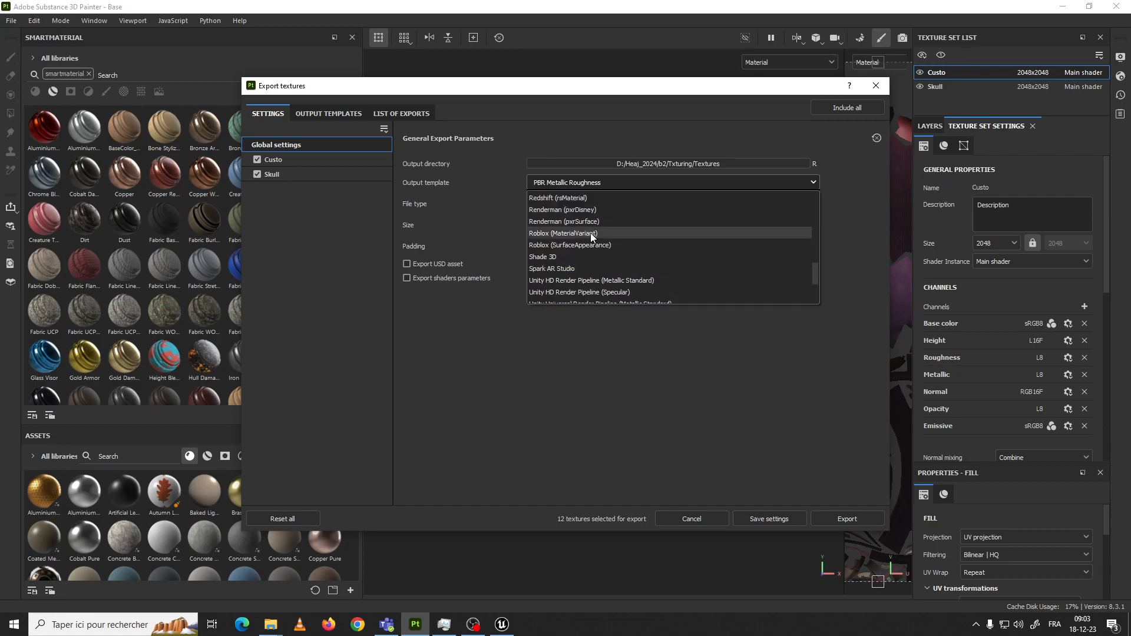
scroll(595, 227, down, 3)
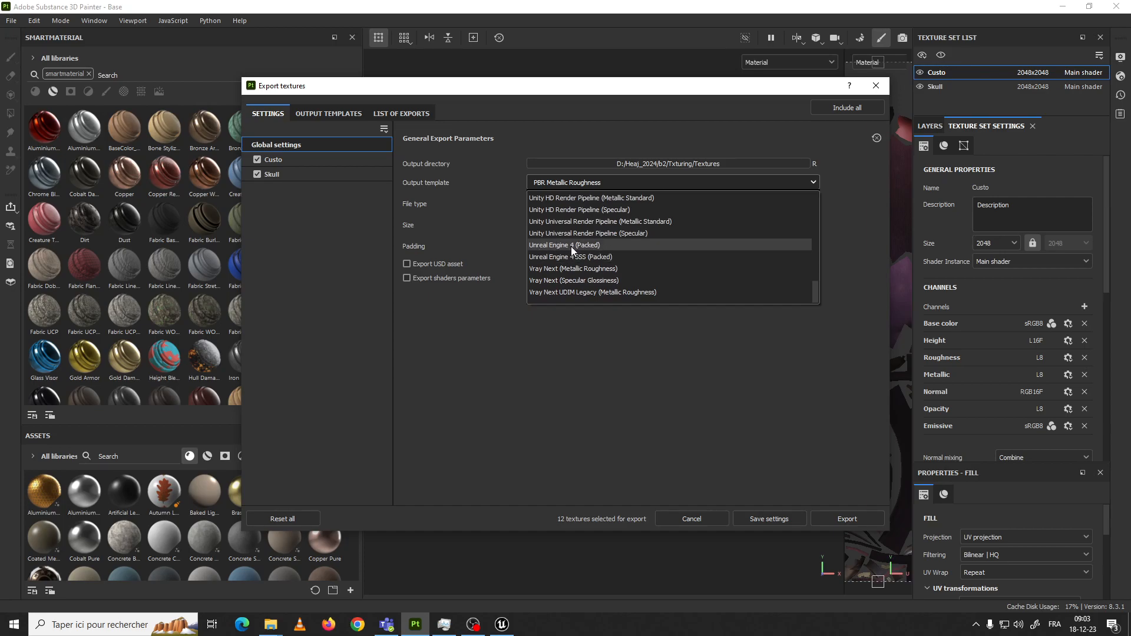
scroll(574, 242, up, 1)
scroll(574, 241, down, 1)
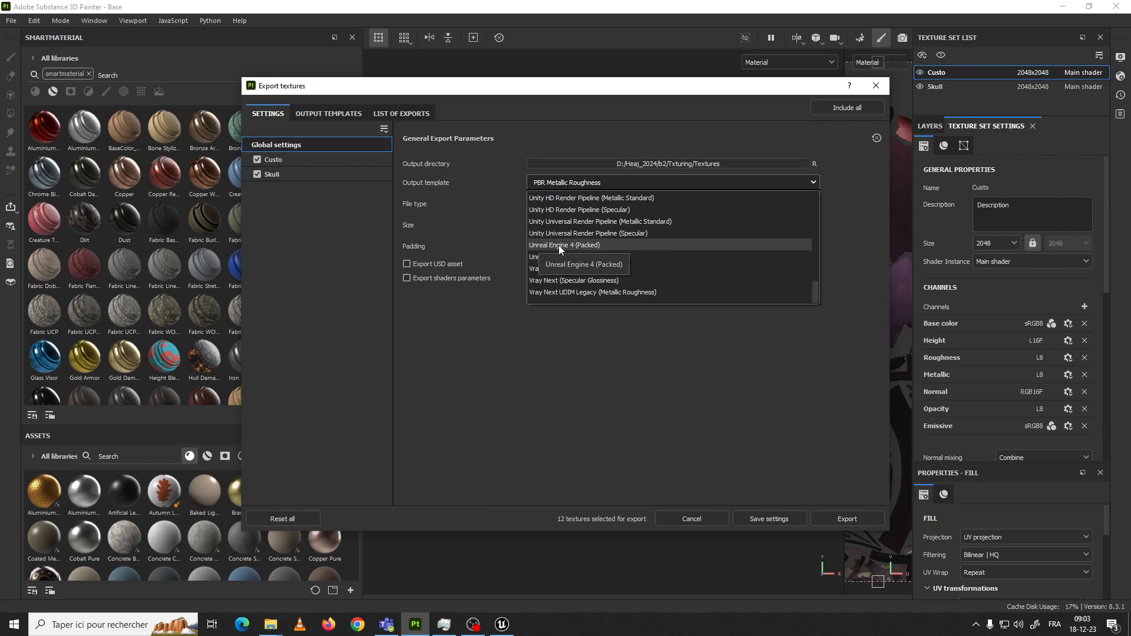
click(602, 245)
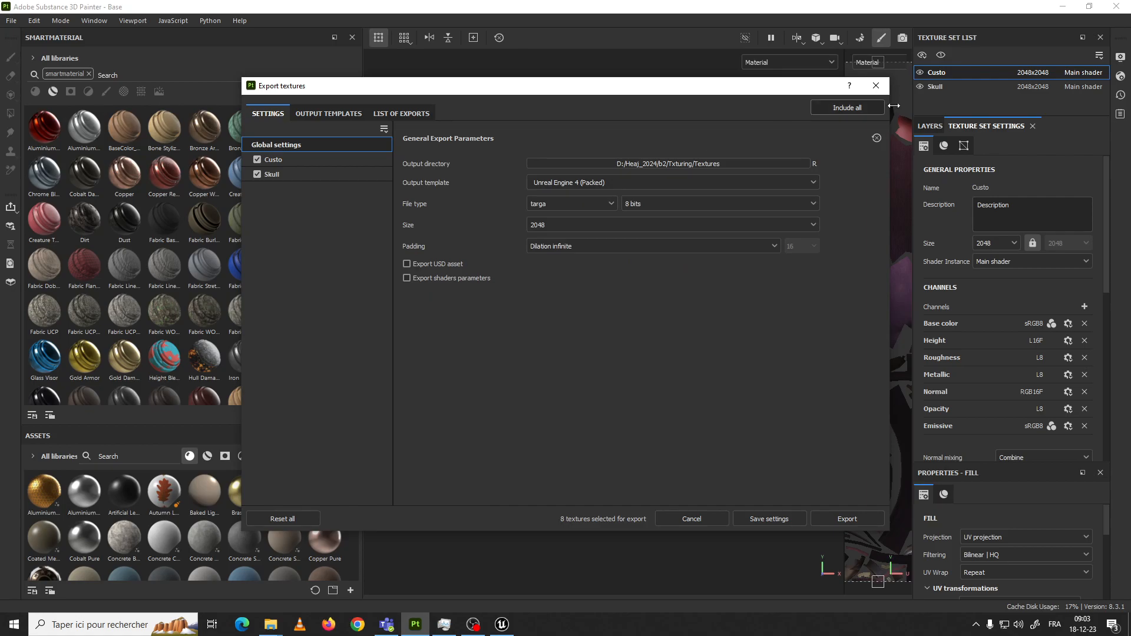
drag(695, 91, 188, 90)
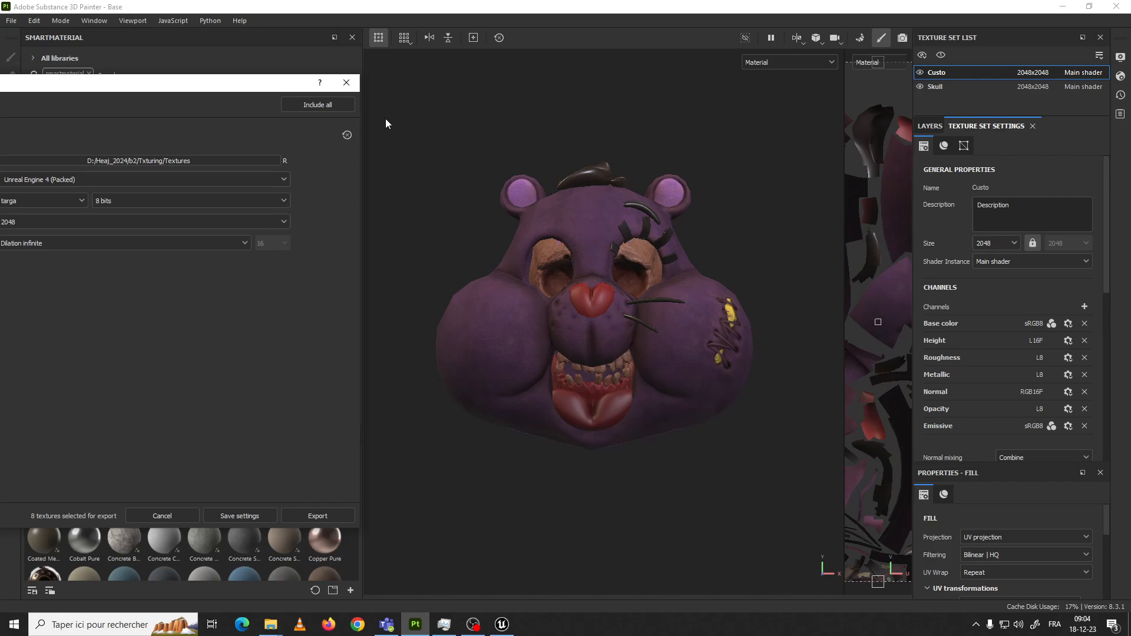
drag(267, 92, 781, 94)
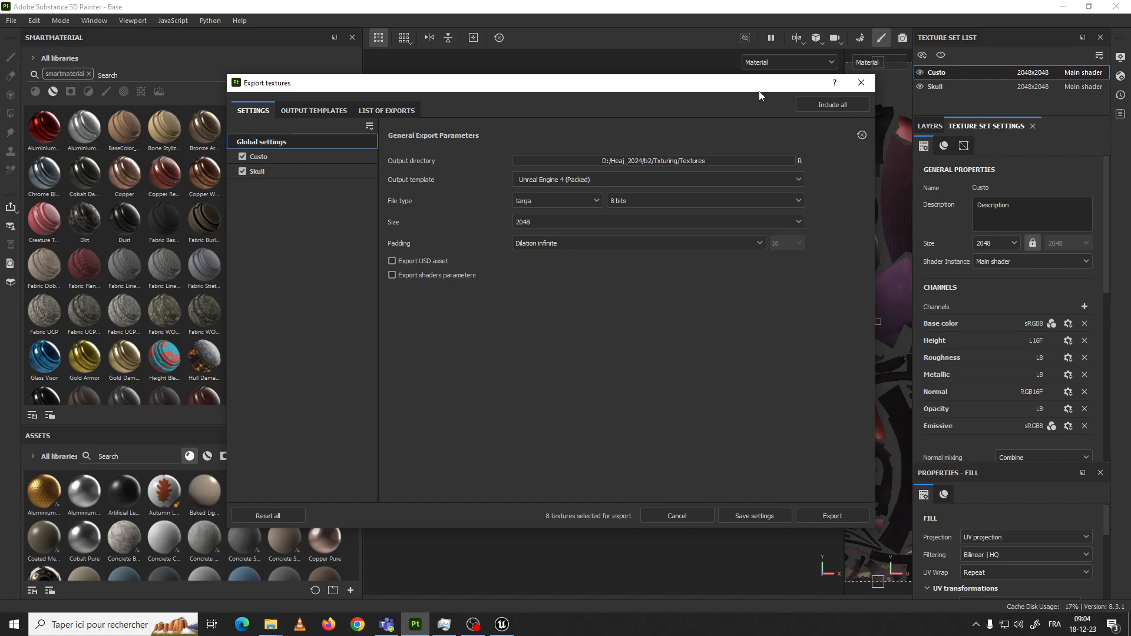
Browse to the Heaj_2024/b2/Txturing/Textures folder in File Explorer and place its window beside the texture export dialog
drag(734, 87, 714, 86)
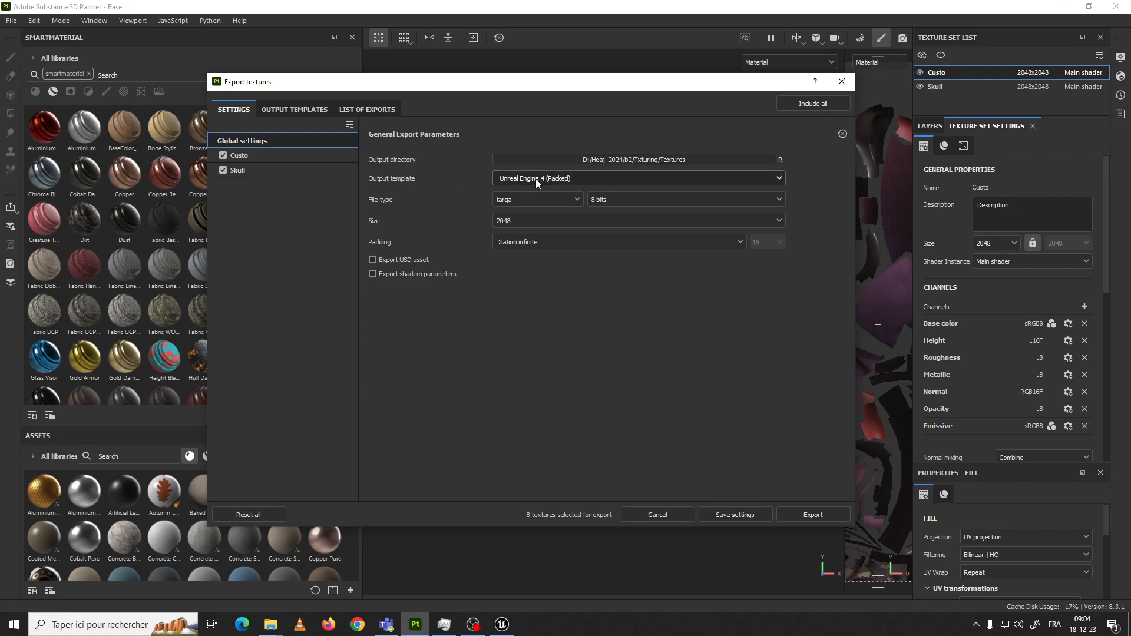
click(274, 627)
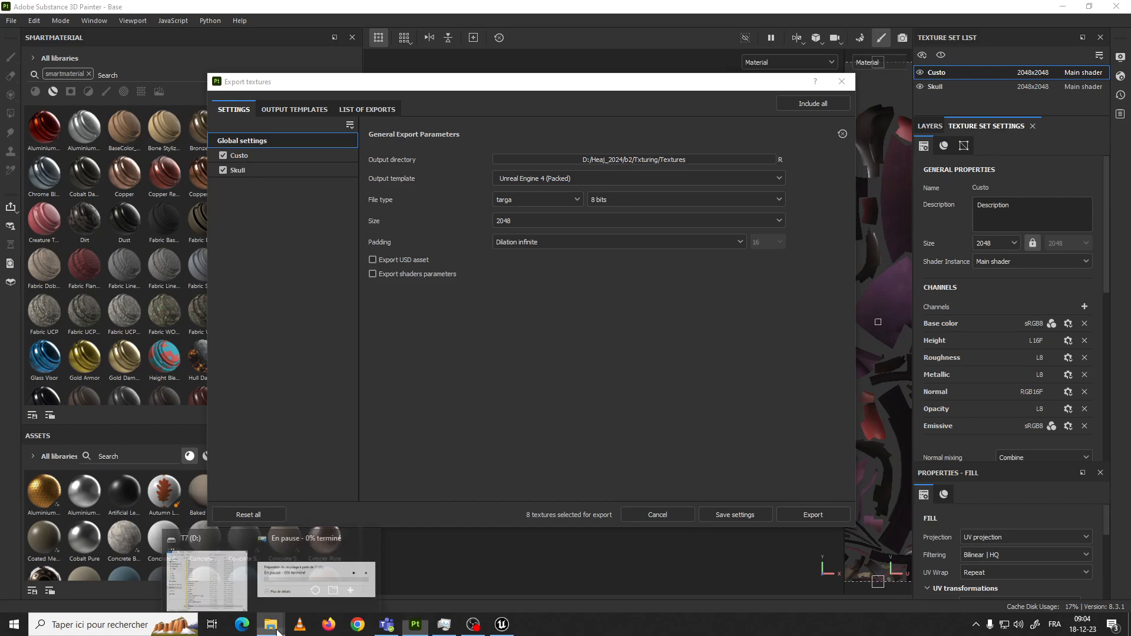
click(219, 574)
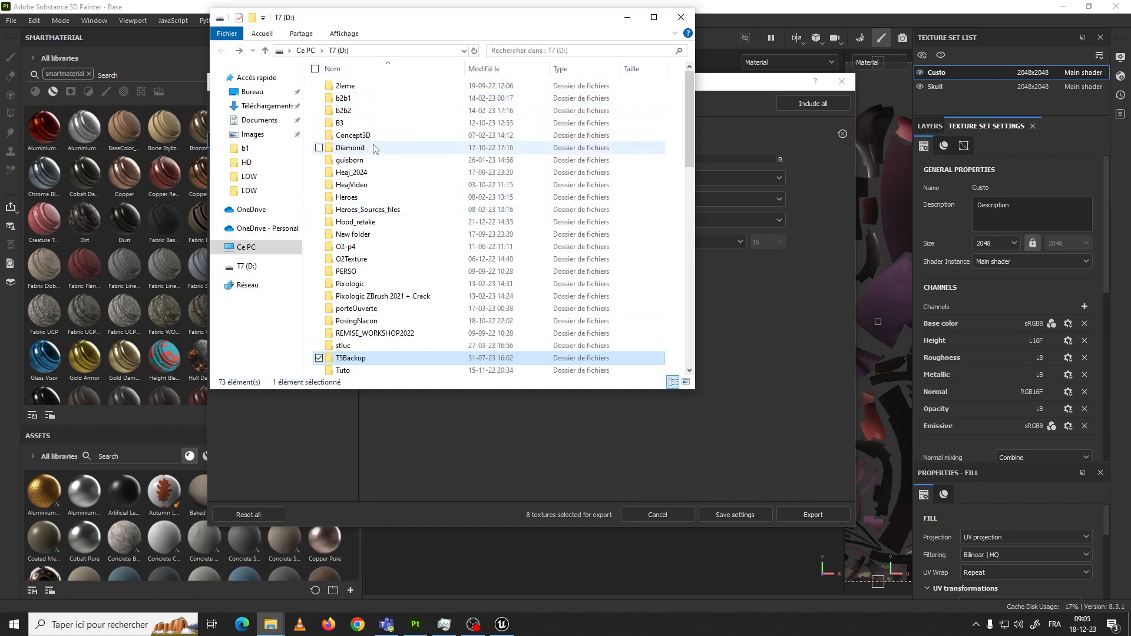
double_click(360, 173)
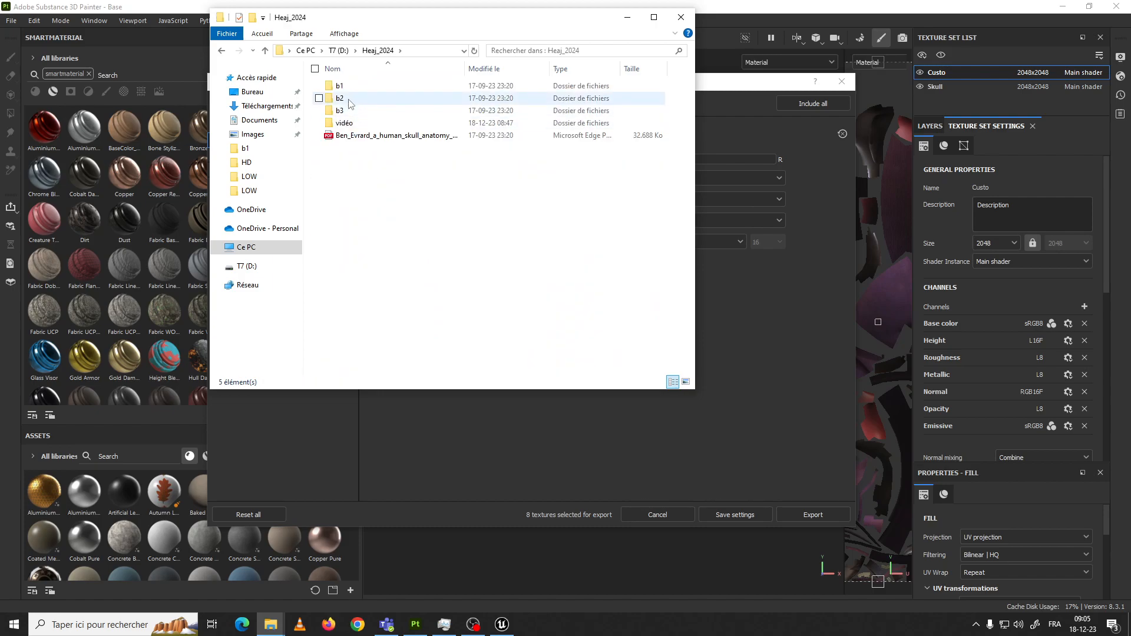
double_click(350, 104)
double_click(360, 135)
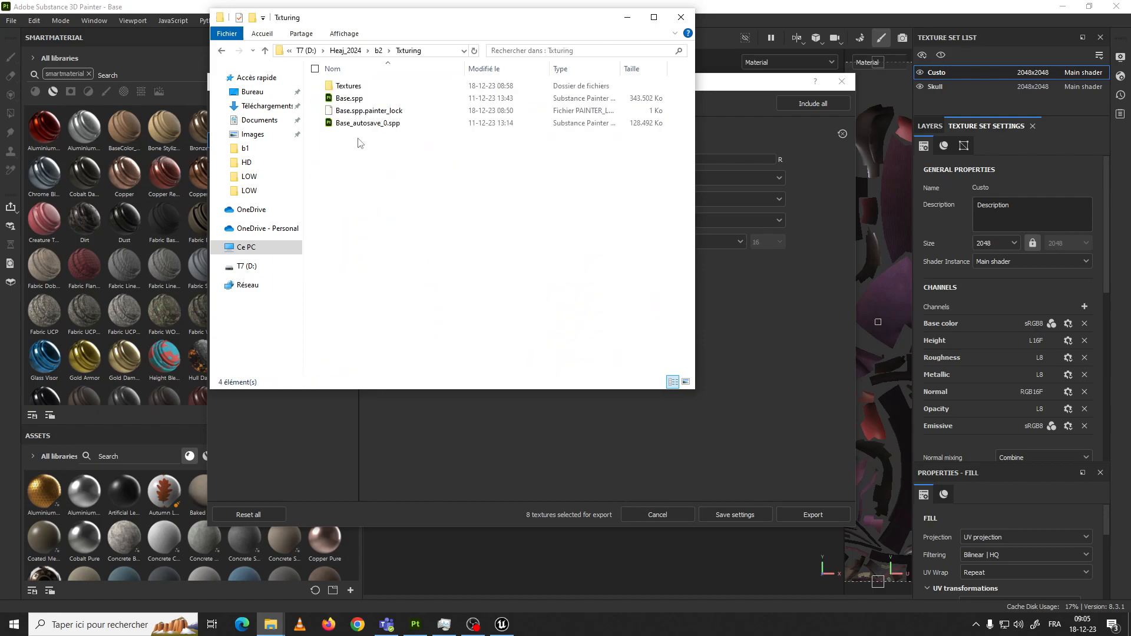
double_click(354, 88)
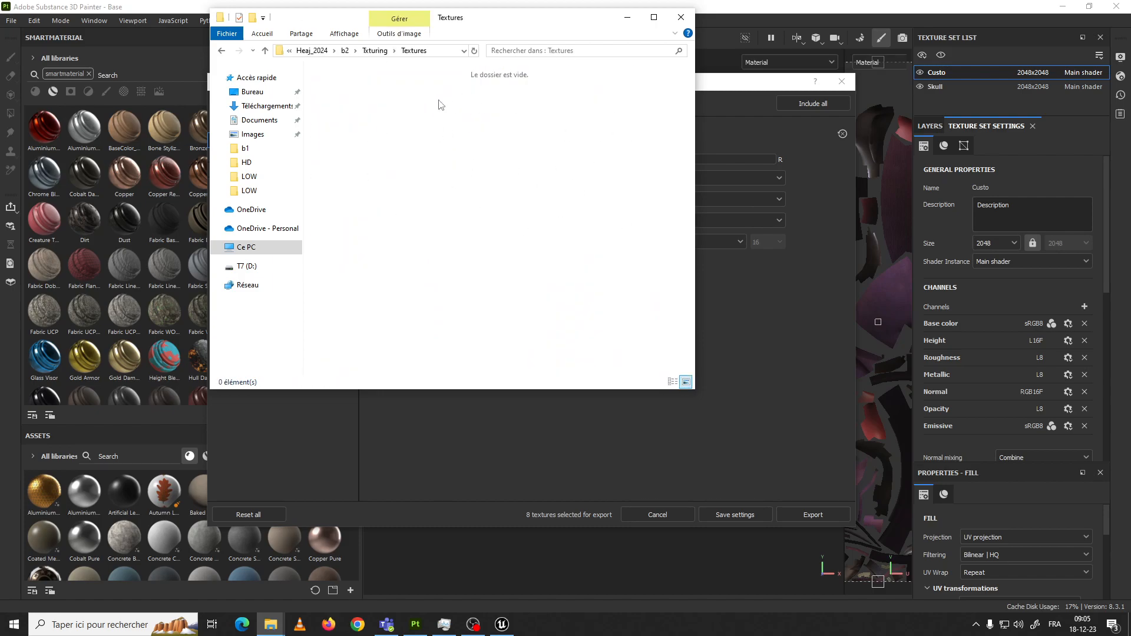
drag(511, 26, 148, 124)
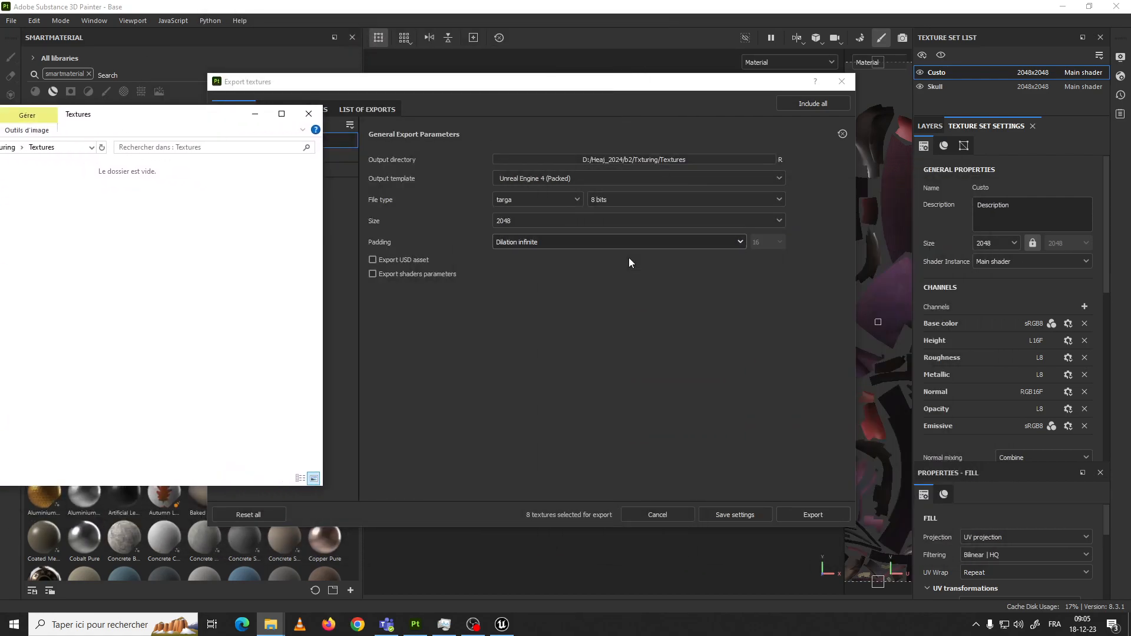
Export the Custo and Skull textures, and bring the output folder into view over the export dialog
click(815, 515)
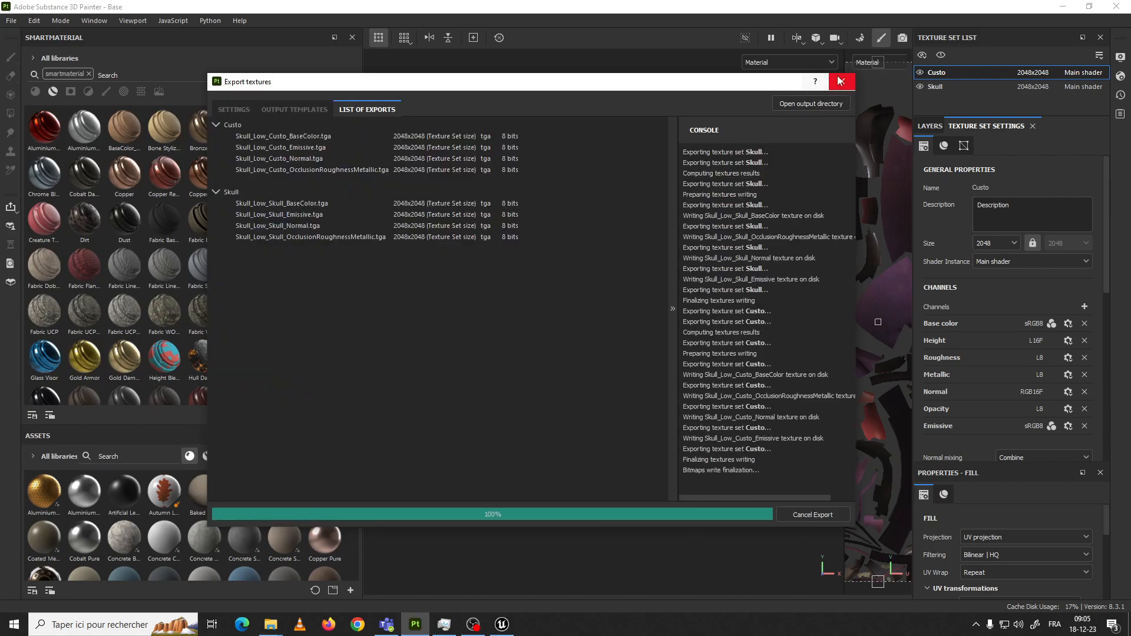
click(811, 104)
drag(195, 120, 714, 101)
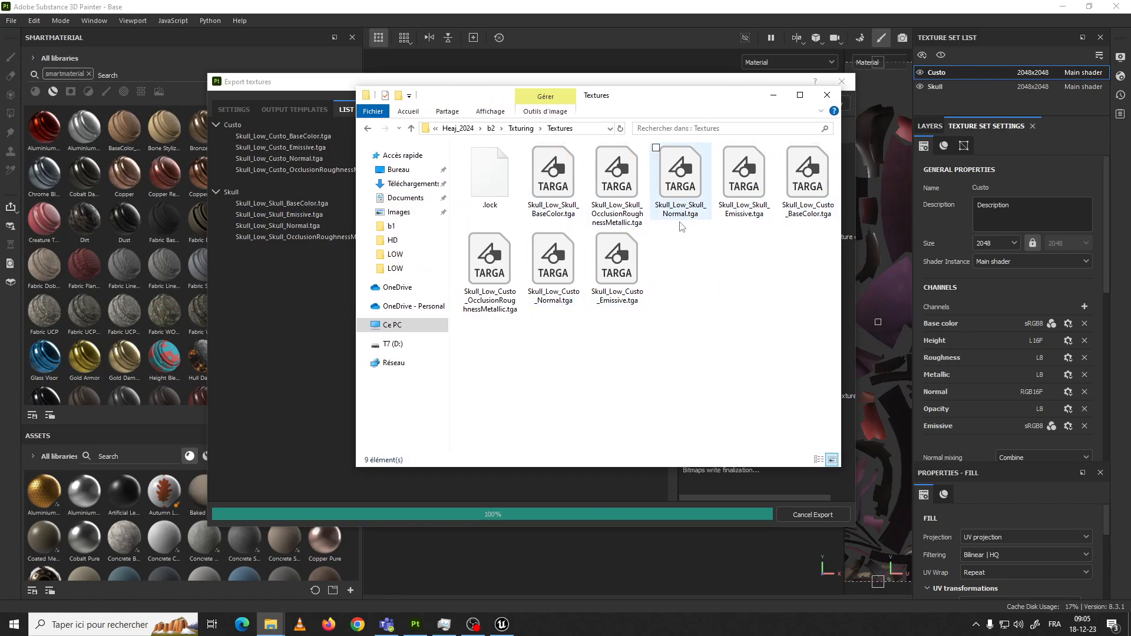
Look over the exported targa files, and briefly check the Skull project in Unreal Editor
click(560, 184)
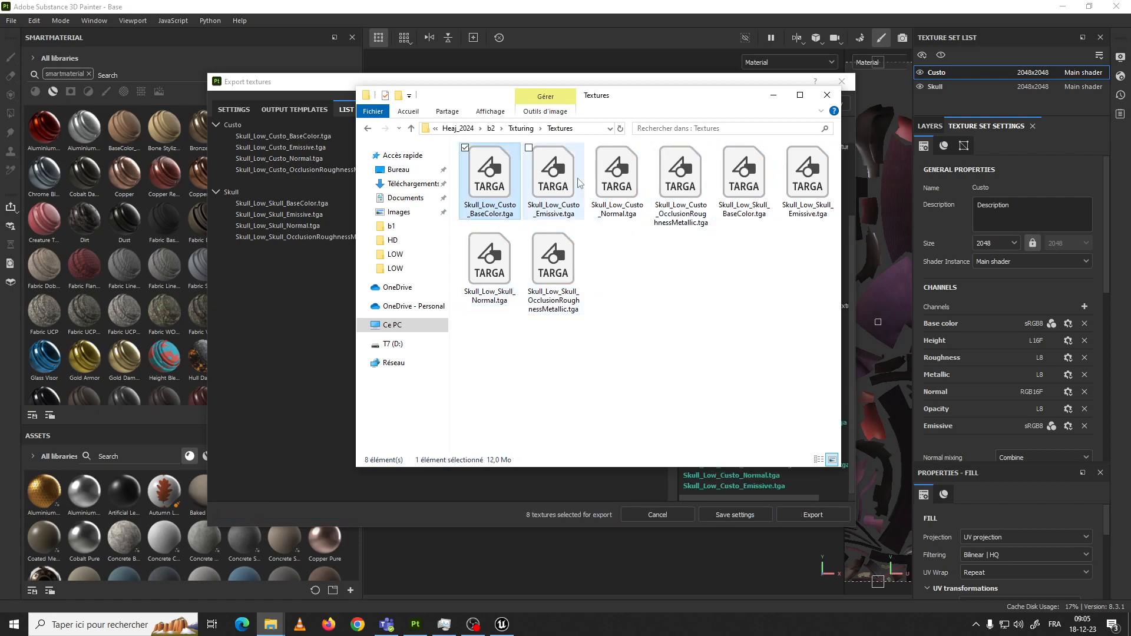
click(665, 178)
click(493, 176)
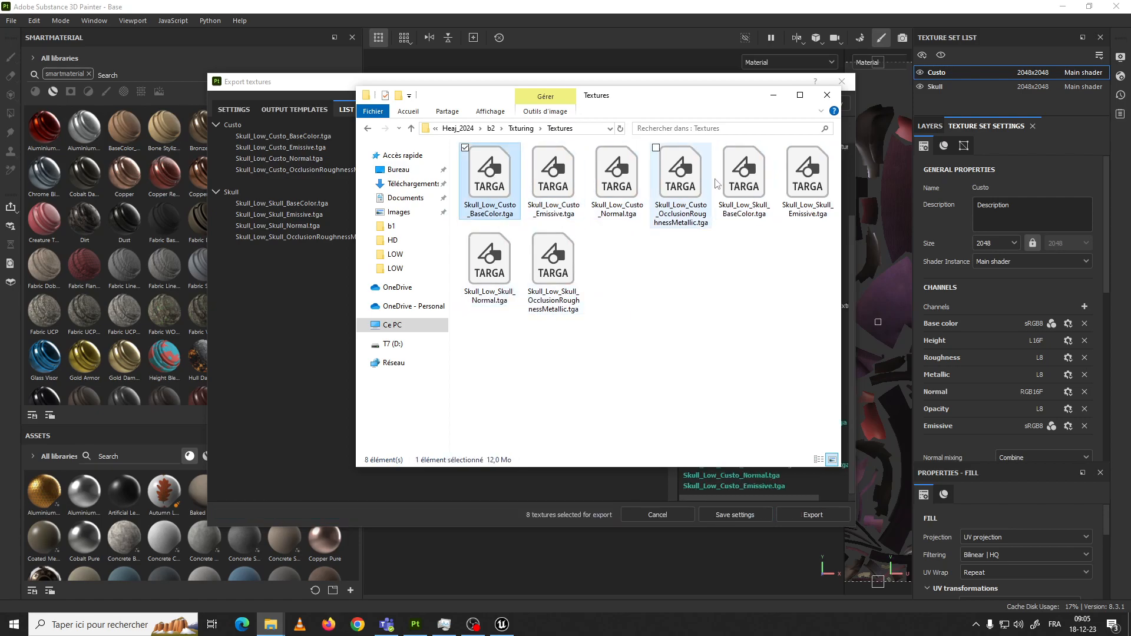
drag(640, 83, 692, 80)
click(505, 628)
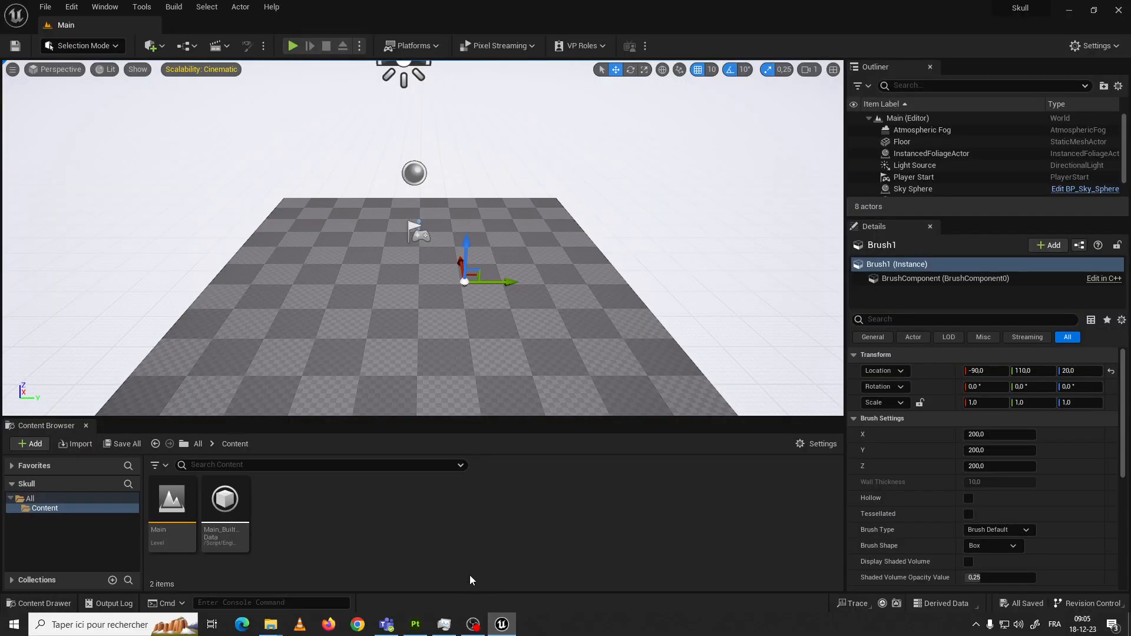
click(506, 624)
mouse_move(479, 627)
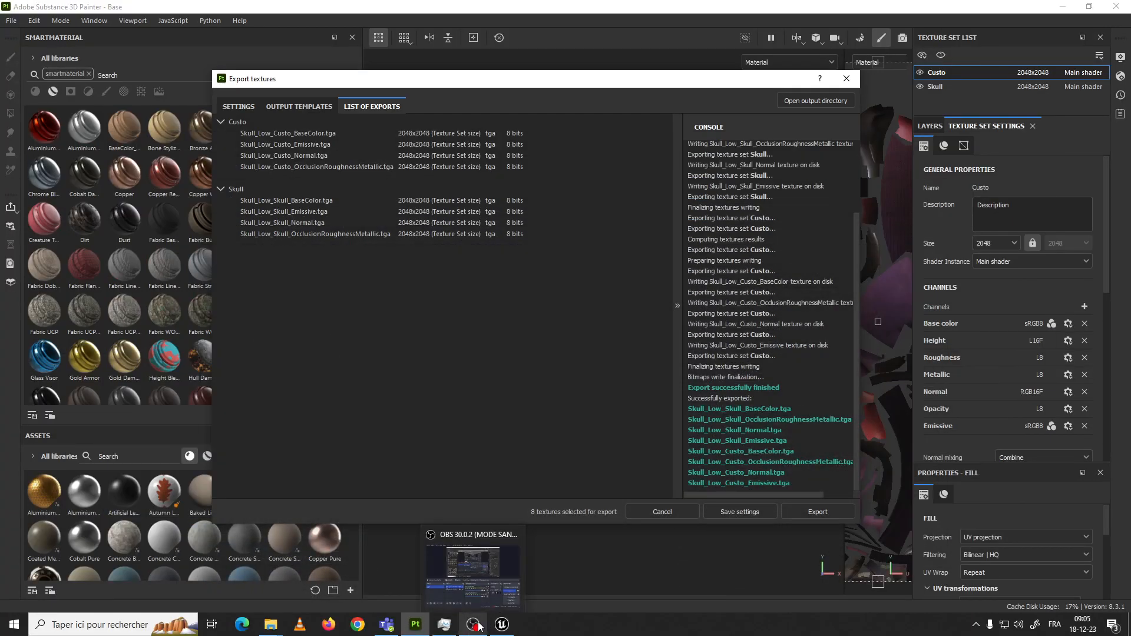
Return to the Textures folder and review the Custo maps and the Skull base color and emissive targa files
click(270, 624)
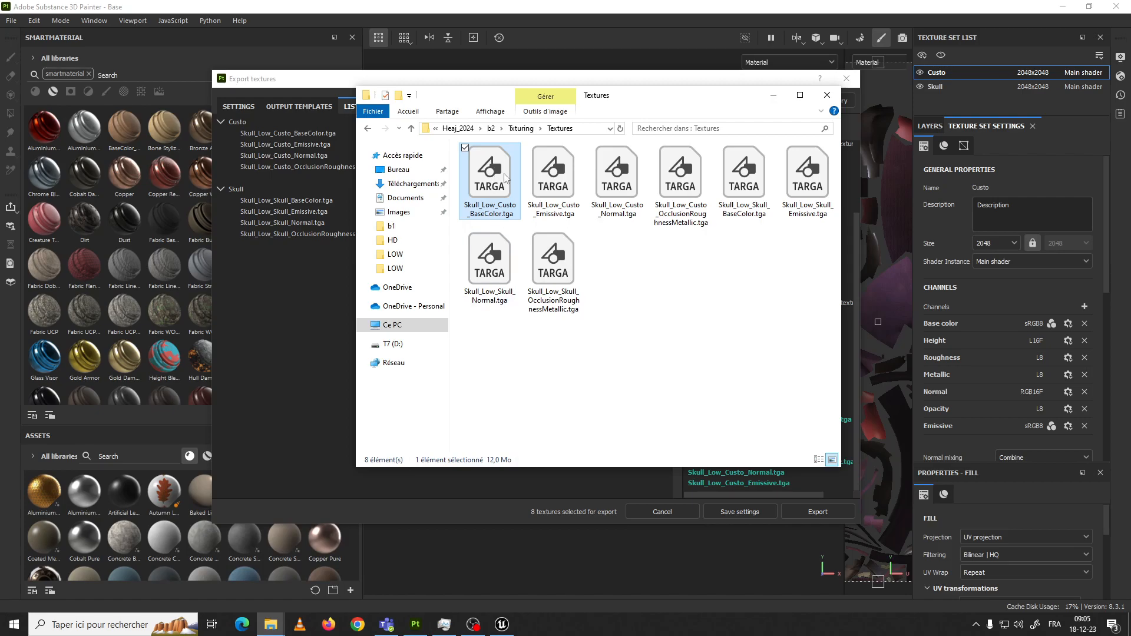
click(619, 187)
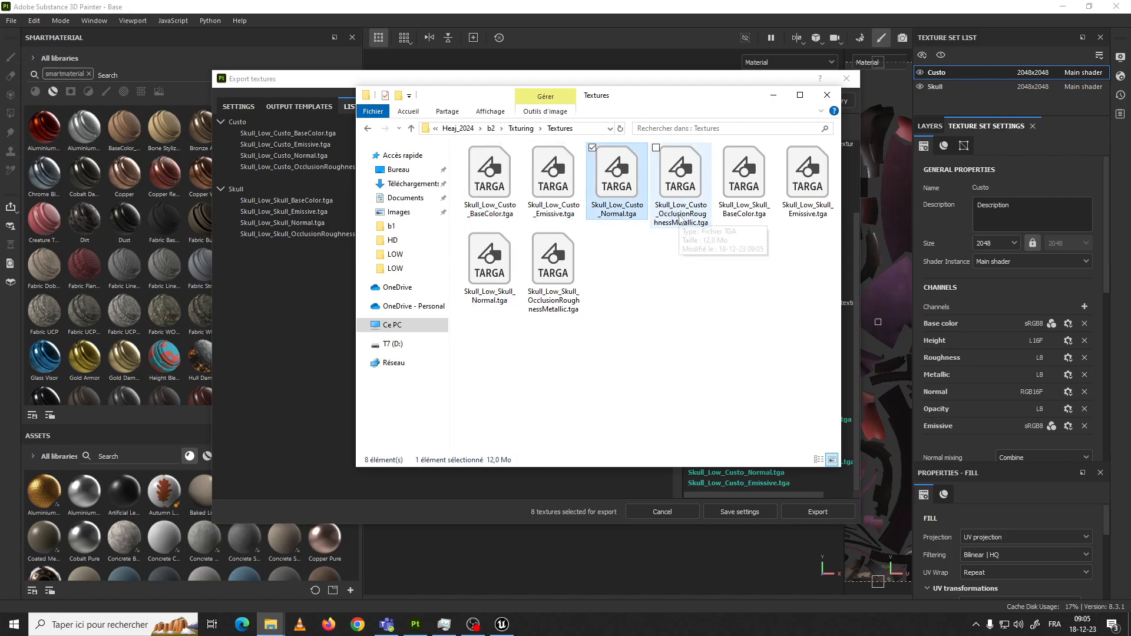
click(684, 213)
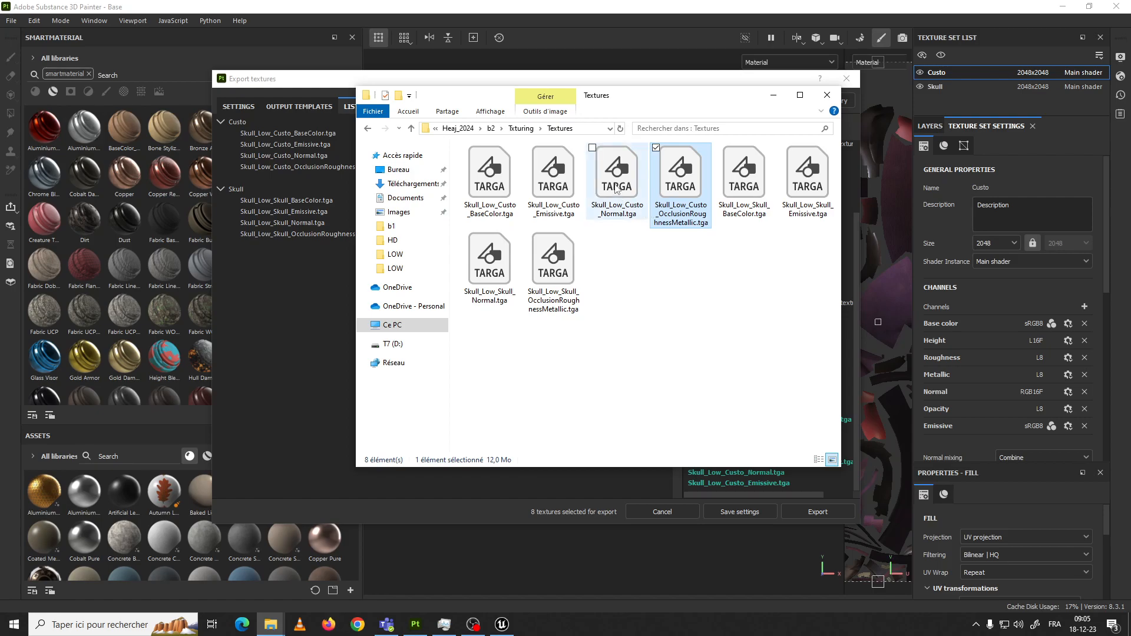
click(575, 176)
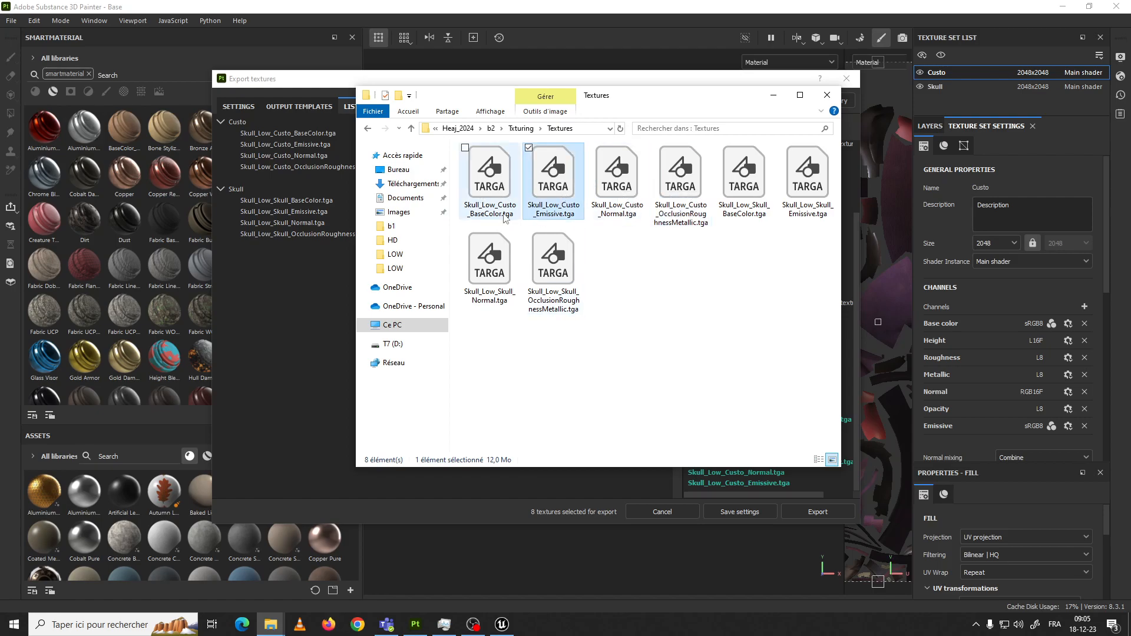
click(660, 199)
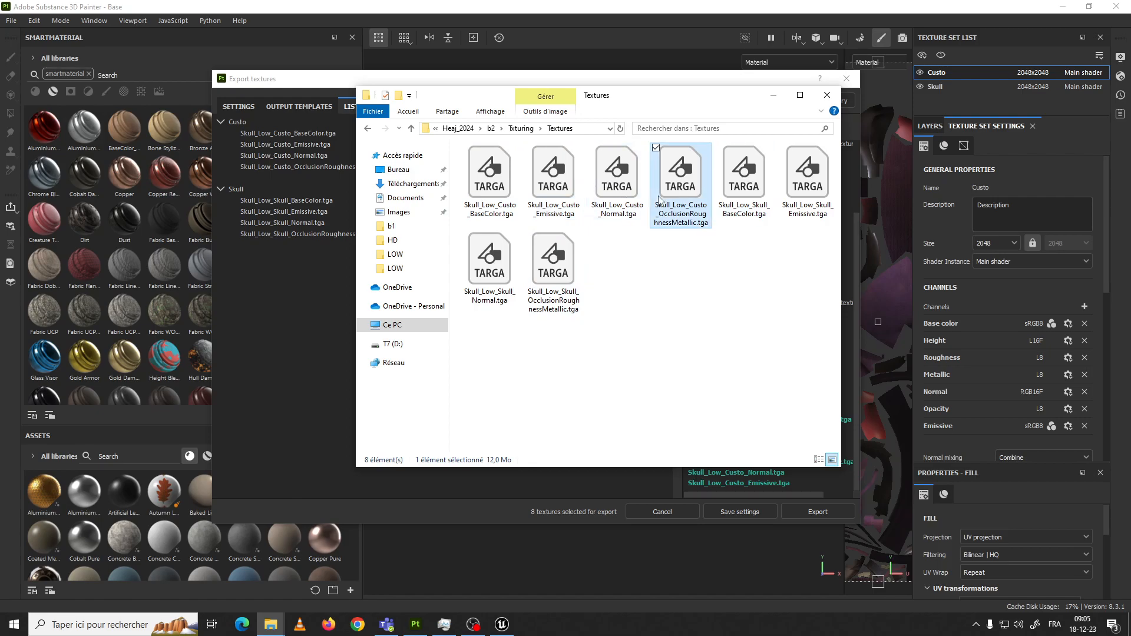
click(736, 179)
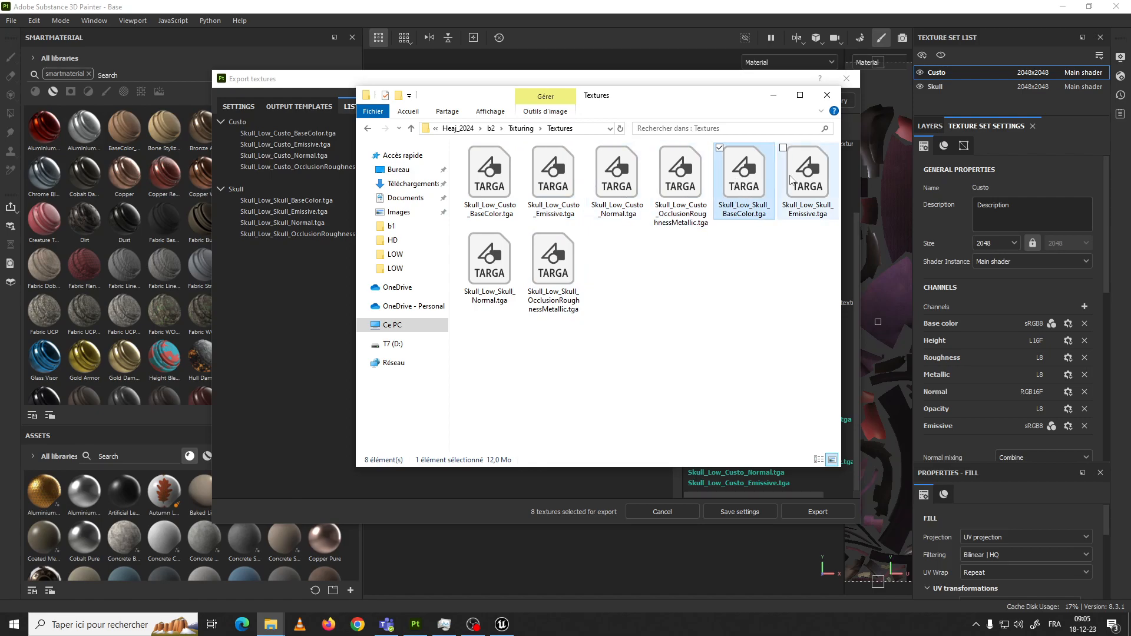
click(792, 182)
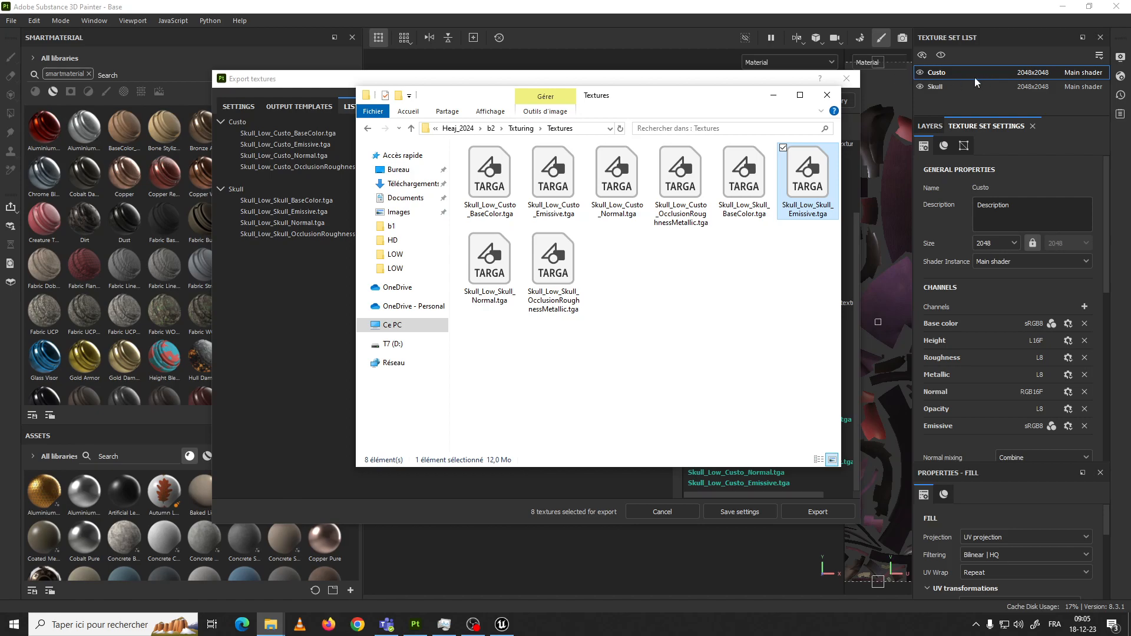
Close the texture export dialog and switch to the Skull project in Unreal Editor to view the level
click(773, 98)
click(846, 79)
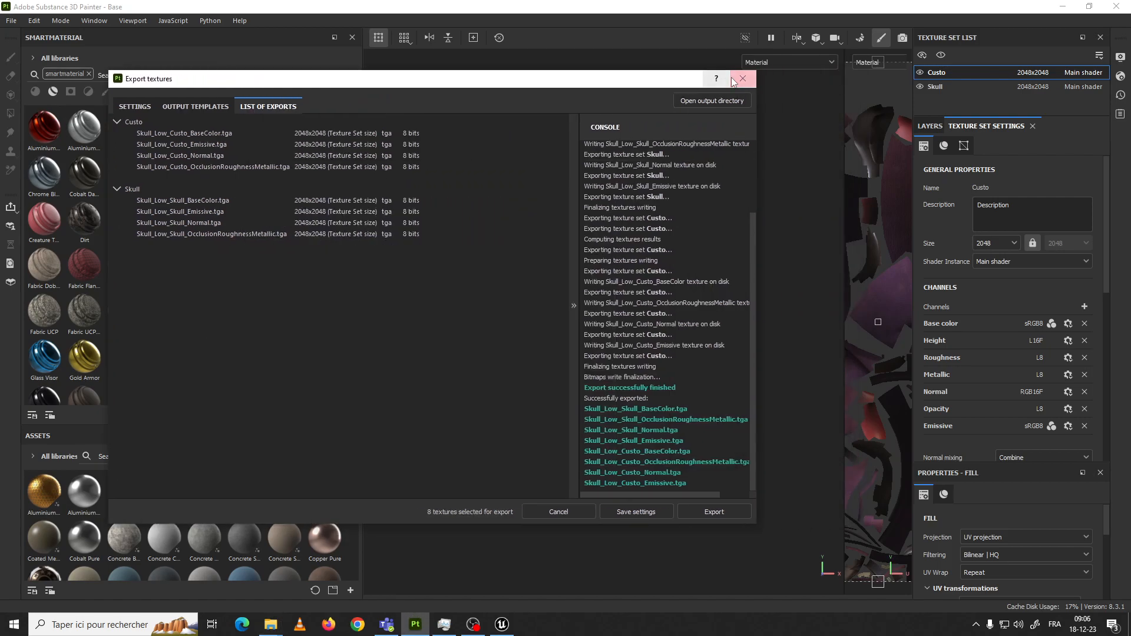
click(1062, 9)
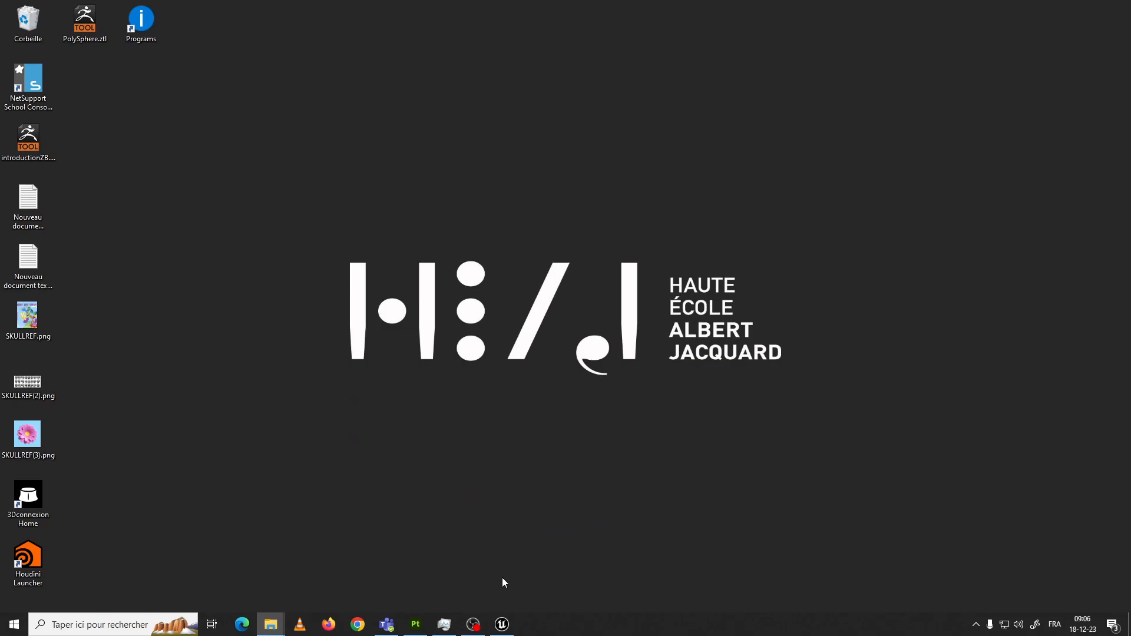
click(502, 624)
right_drag(521, 211, 524, 227)
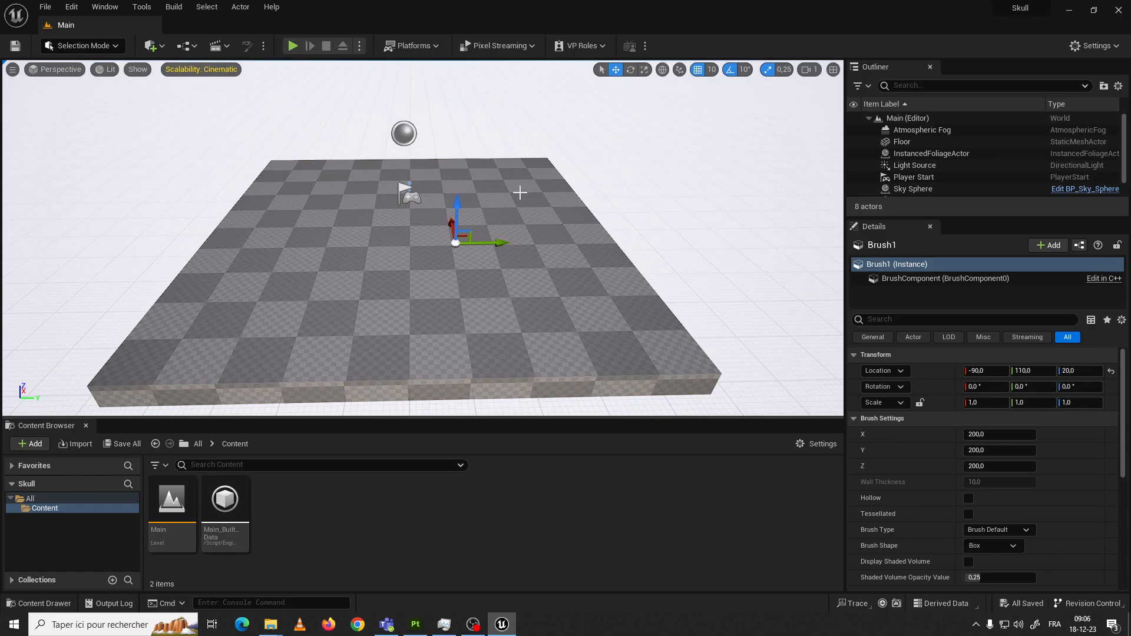
click(510, 625)
click(509, 625)
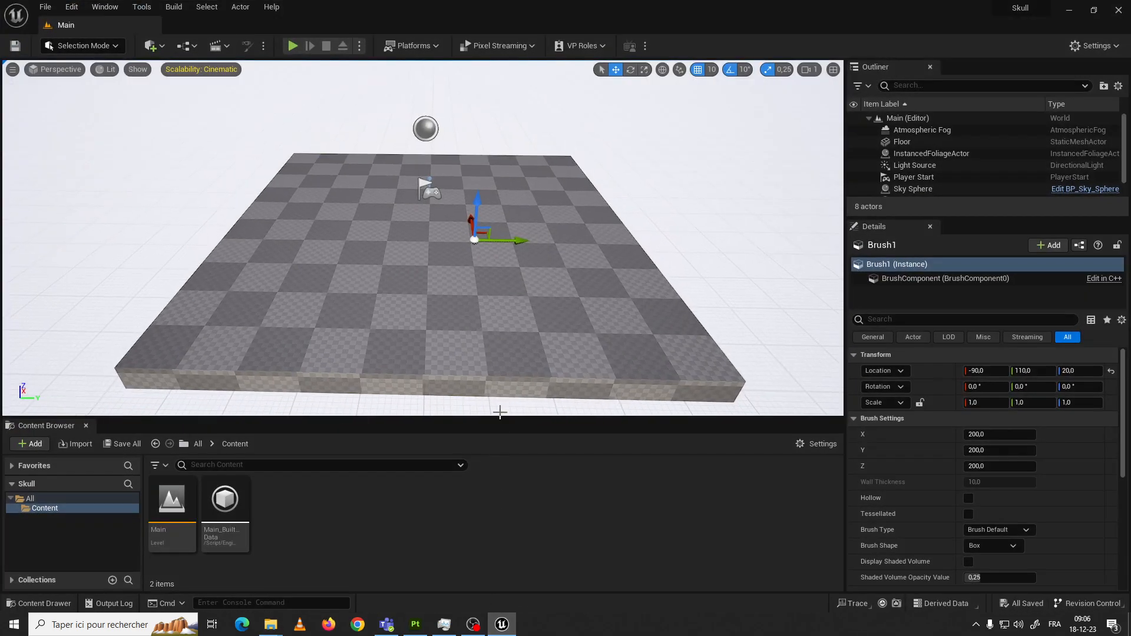
Return to Substance 3D Painter and examine the bear head along with the Custo layers, including the effect of Fill layer 14
click(416, 626)
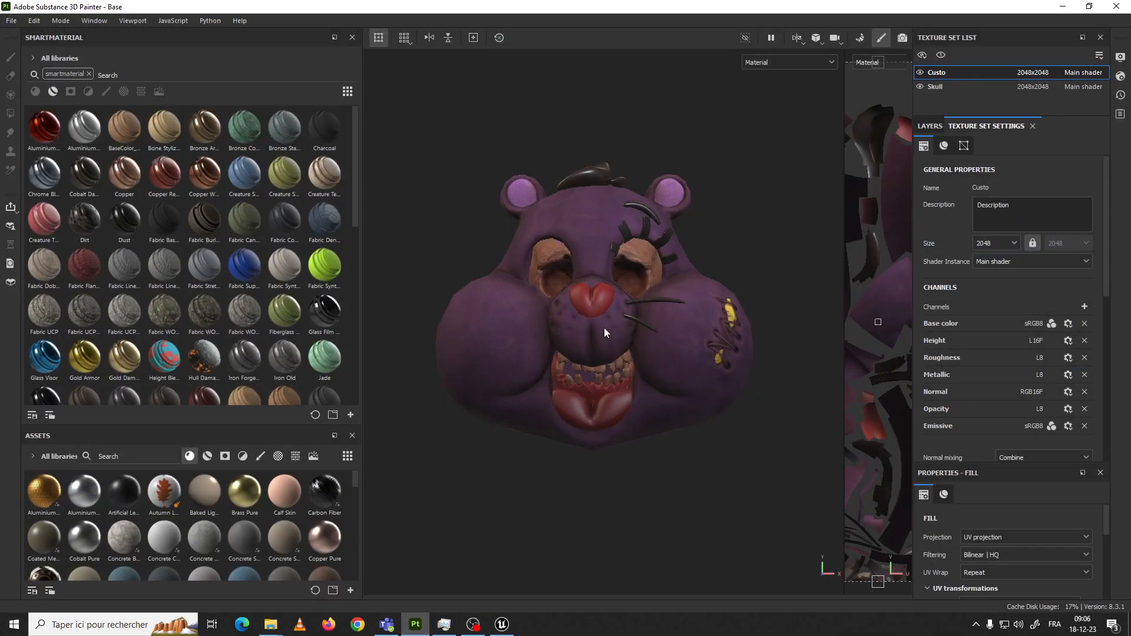
alt+drag(691, 255, 710, 266)
alt+right_drag(710, 267, 745, 365)
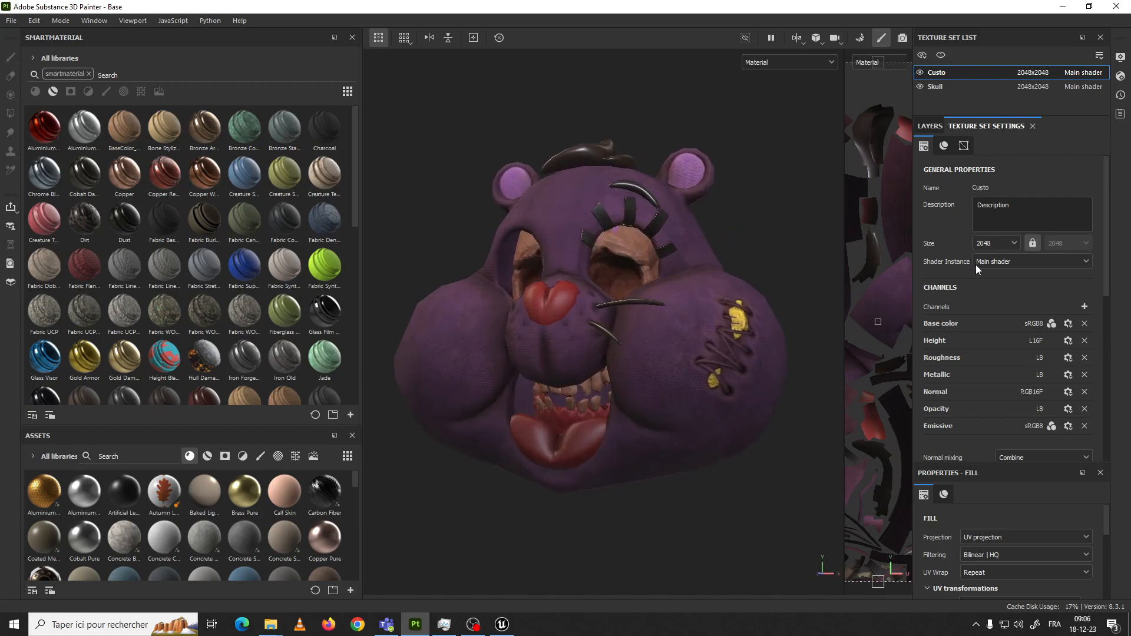
click(930, 126)
scroll(1027, 179, down, 1)
scroll(1023, 183, up, 1)
click(993, 216)
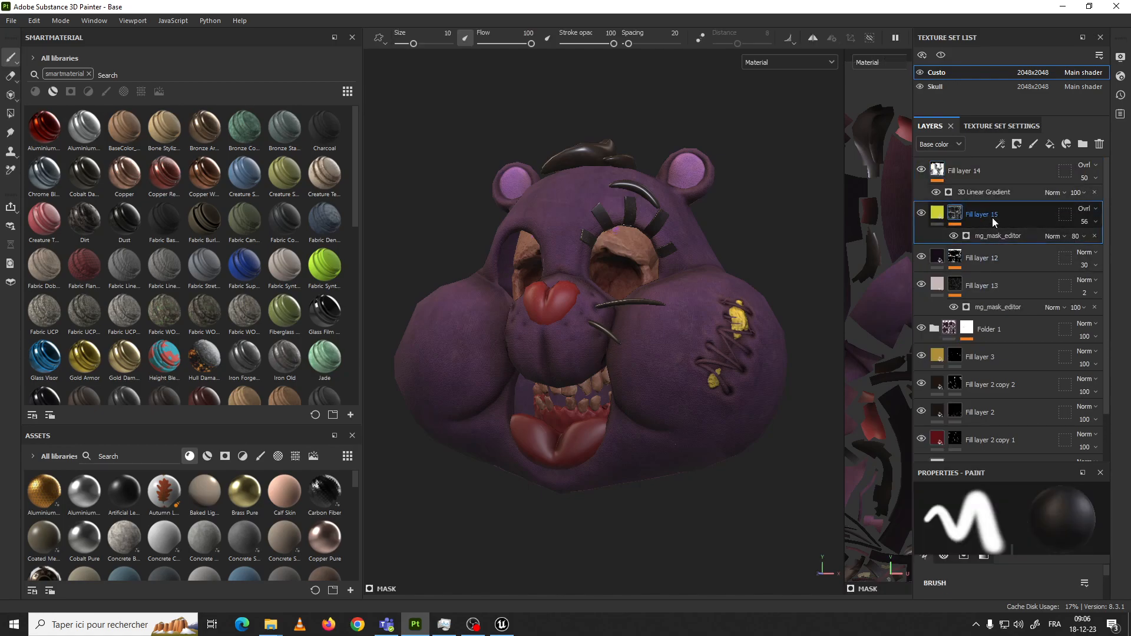
click(921, 169)
click(921, 169)
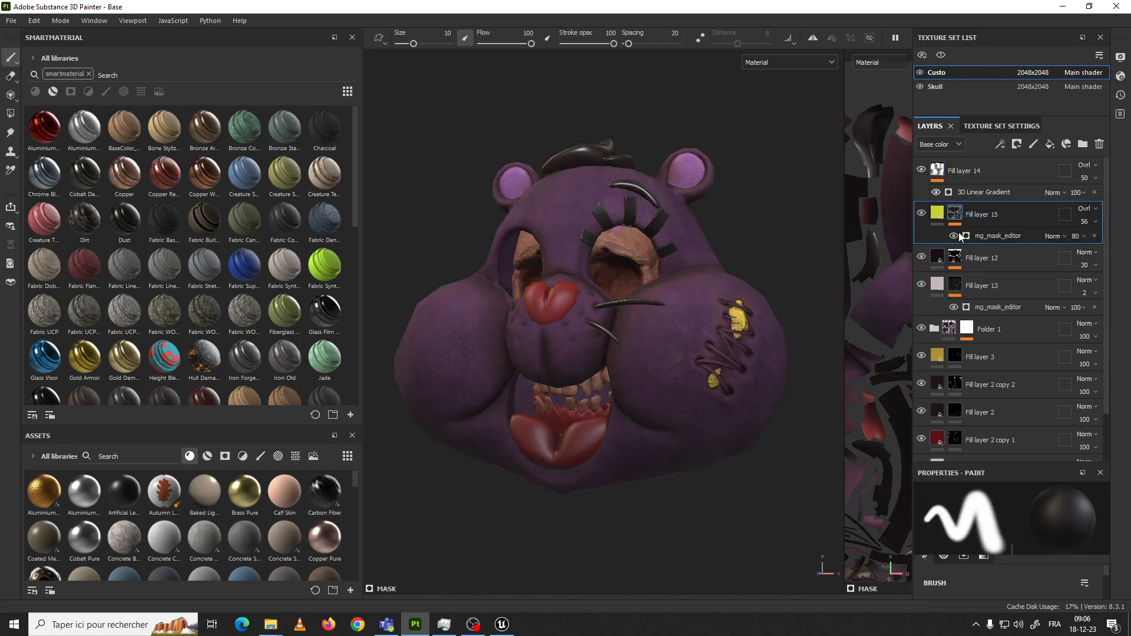
click(978, 257)
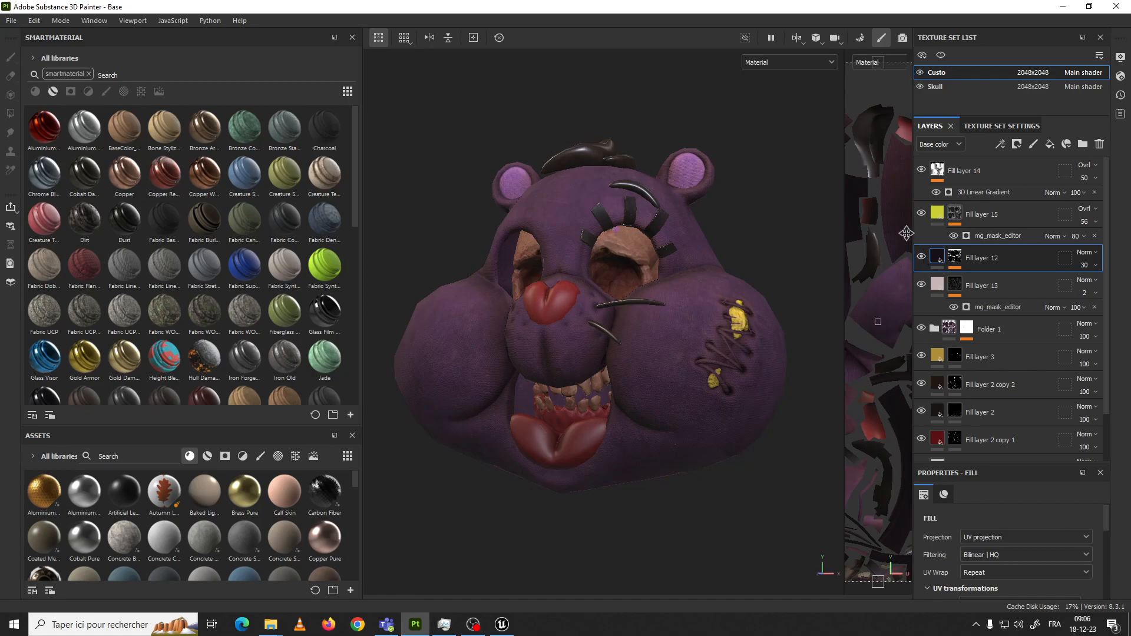
alt+drag(746, 421, 734, 362)
alt+middle_drag(734, 362, 641, 308)
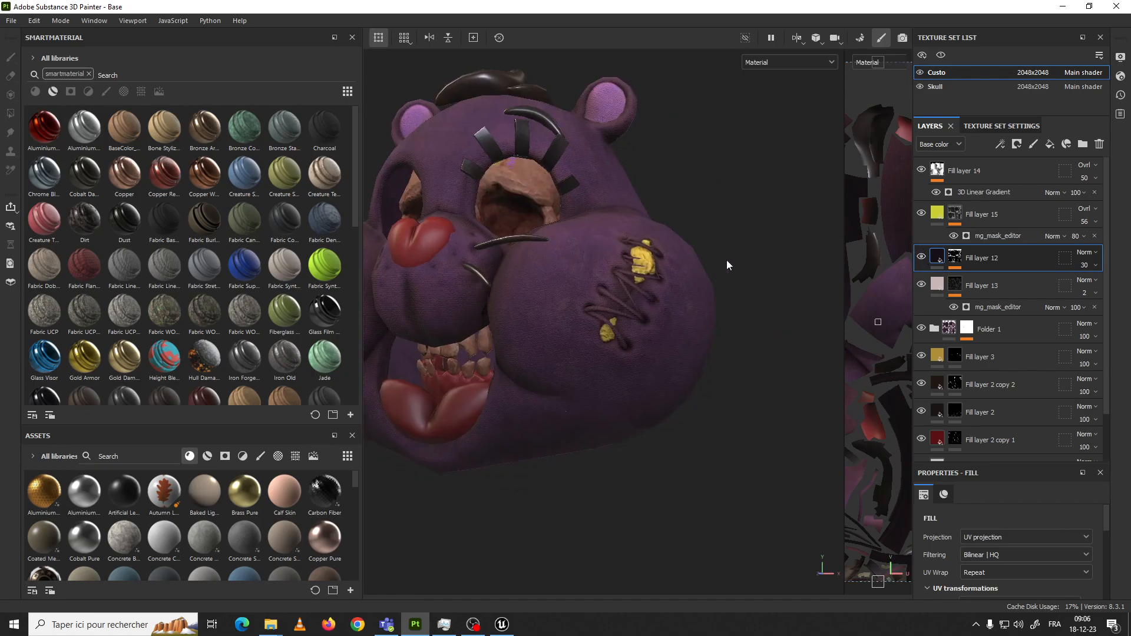
Add a fill layer directly above Fill layer 15 in the Custo texture set and enlarge its properties area
click(1009, 217)
click(1048, 145)
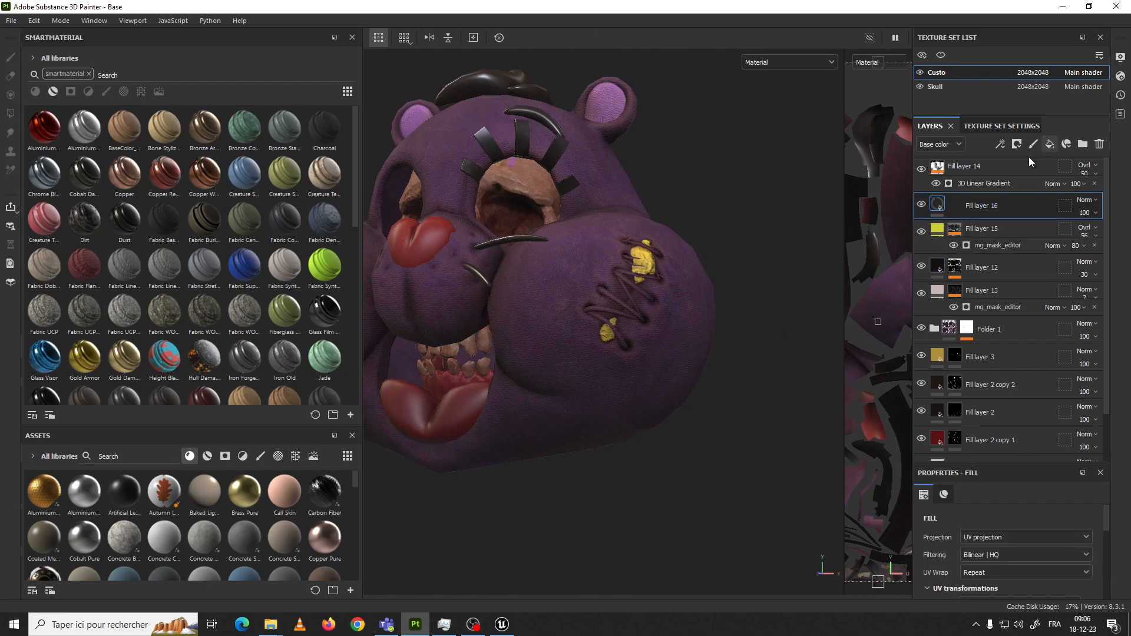
drag(1015, 461, 1014, 339)
click(992, 125)
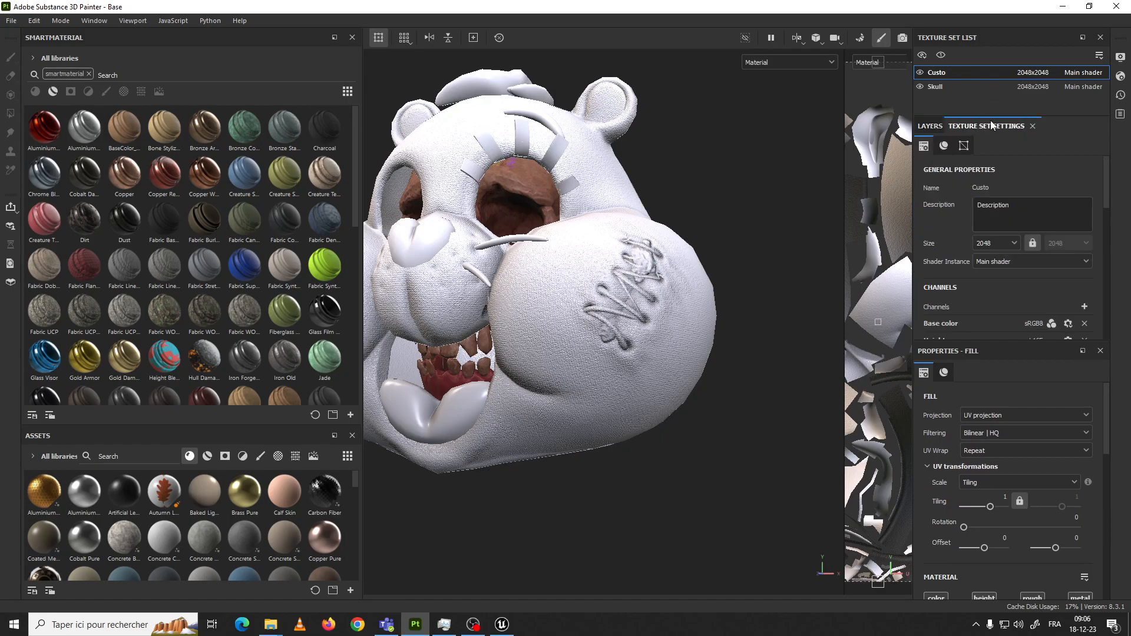
click(930, 127)
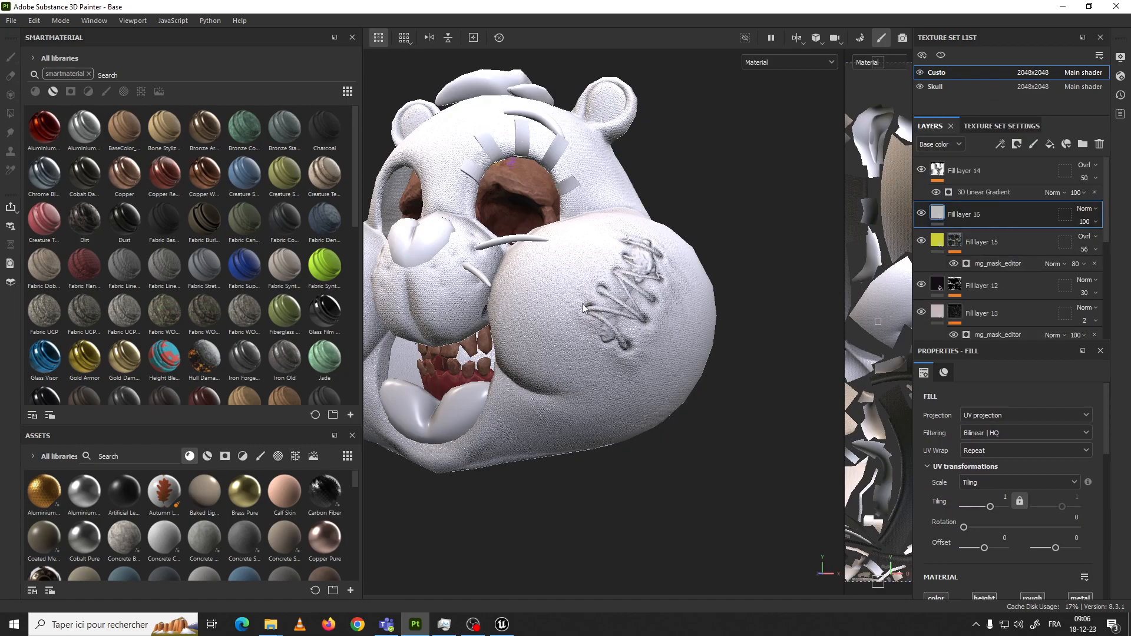
Compare the model with the new fill layer hidden and shown, and add a black mask to that layer
click(923, 213)
click(923, 213)
right_click(961, 206)
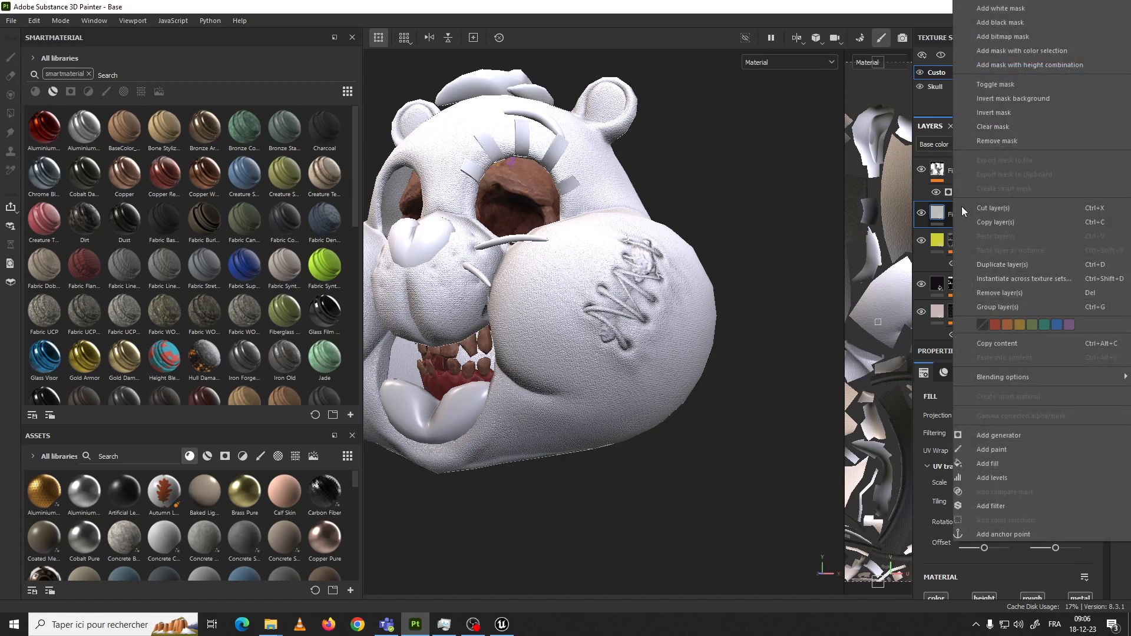
click(1007, 22)
scroll(734, 448, up, 3)
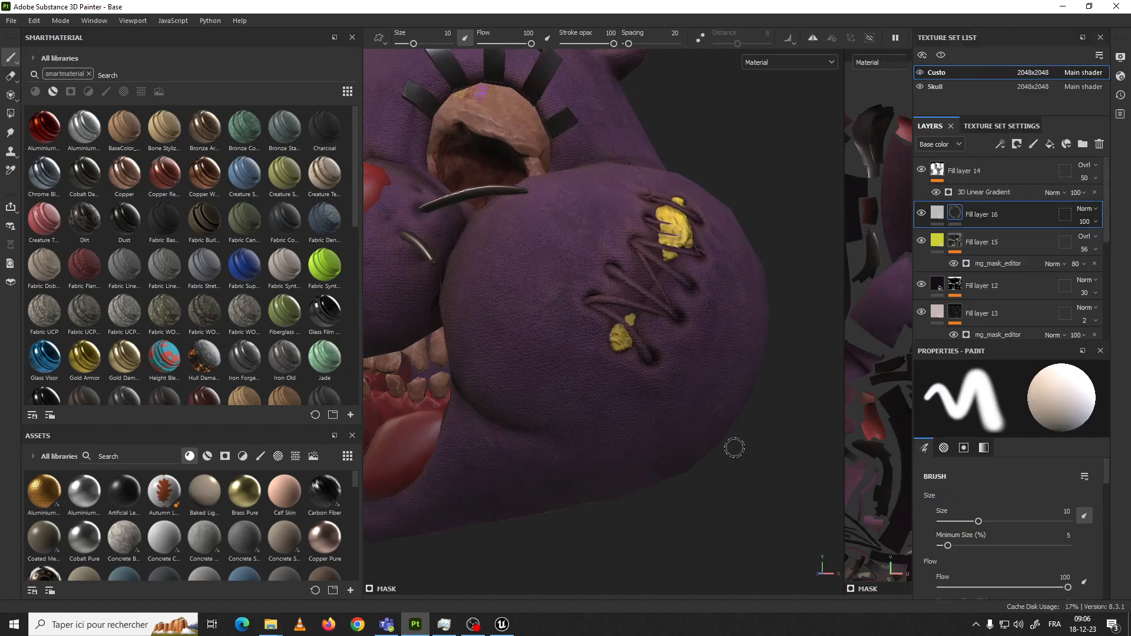
Try painting a stitch on the cheek in Fill layer 16's mask with a brush size of 3.26, and undo the stroke
ctrl+right_drag(631, 331, 625, 331)
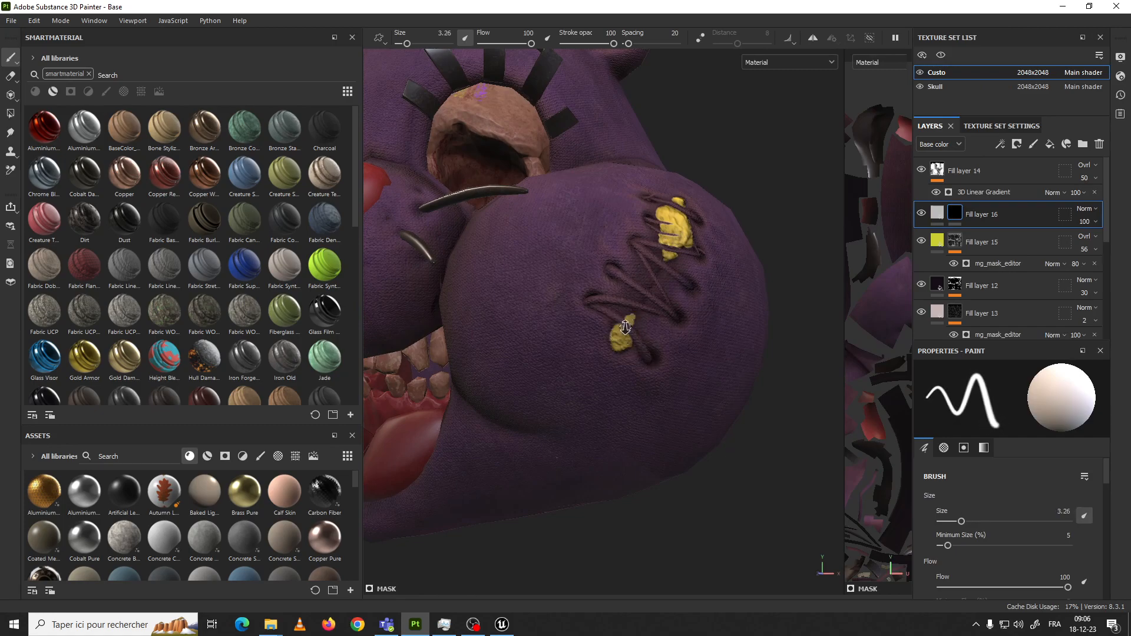
scroll(626, 327, up, 1)
scroll(624, 330, up, 1)
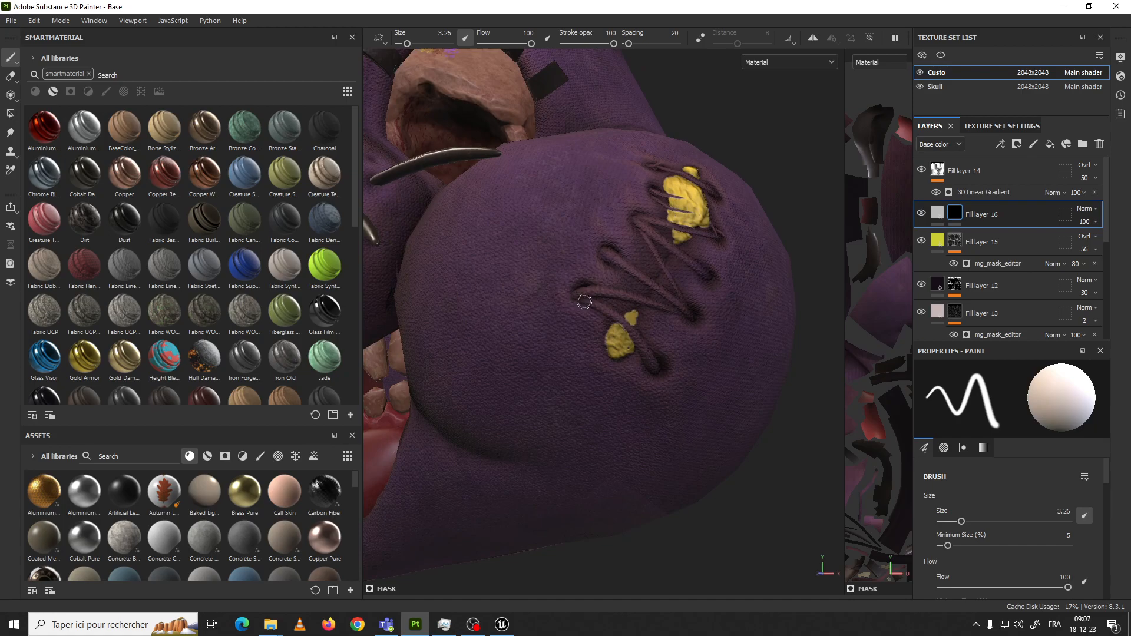
drag(590, 302, 617, 320)
key(ctrl+z)
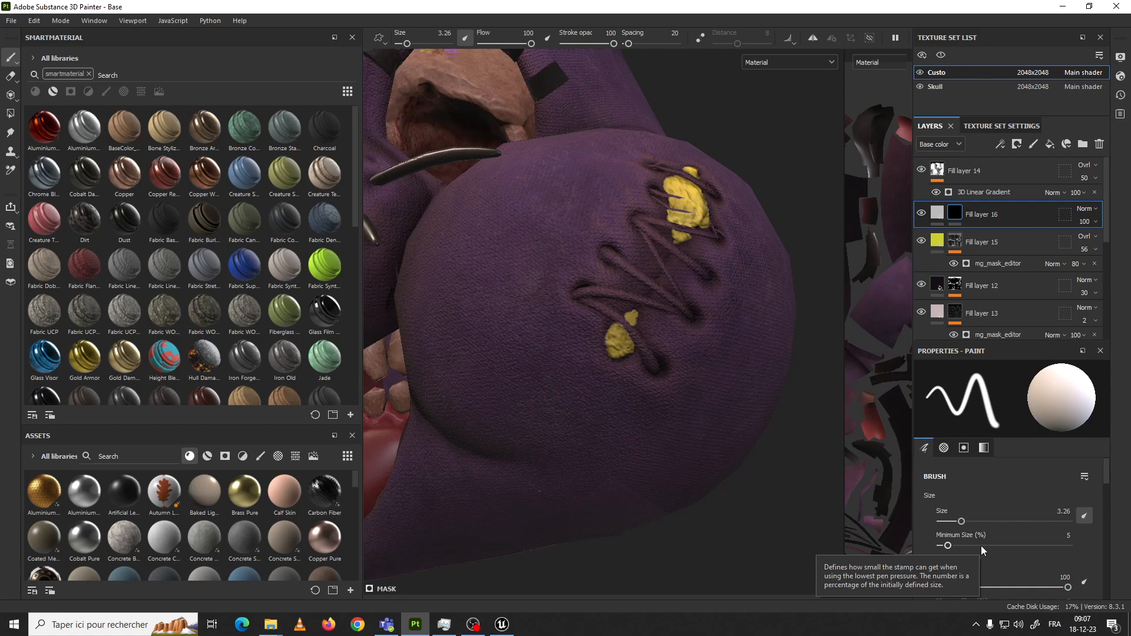
click(503, 625)
click(1068, 12)
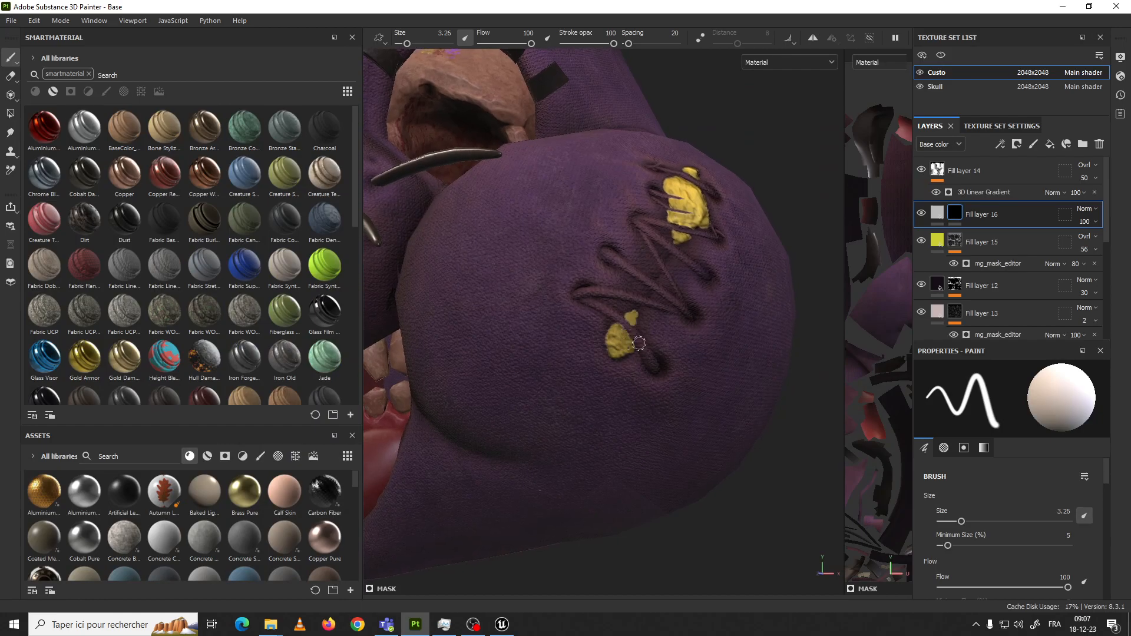
Reduce the brush size to about 1.75 and paint the lowest stitch of the cheek wound into Fill layer 16's mask
ctrl+right_drag(628, 335, 613, 335)
click(588, 305)
drag(588, 304, 612, 311)
key(ctrl+z)
ctrl+right_drag(597, 304, 587, 304)
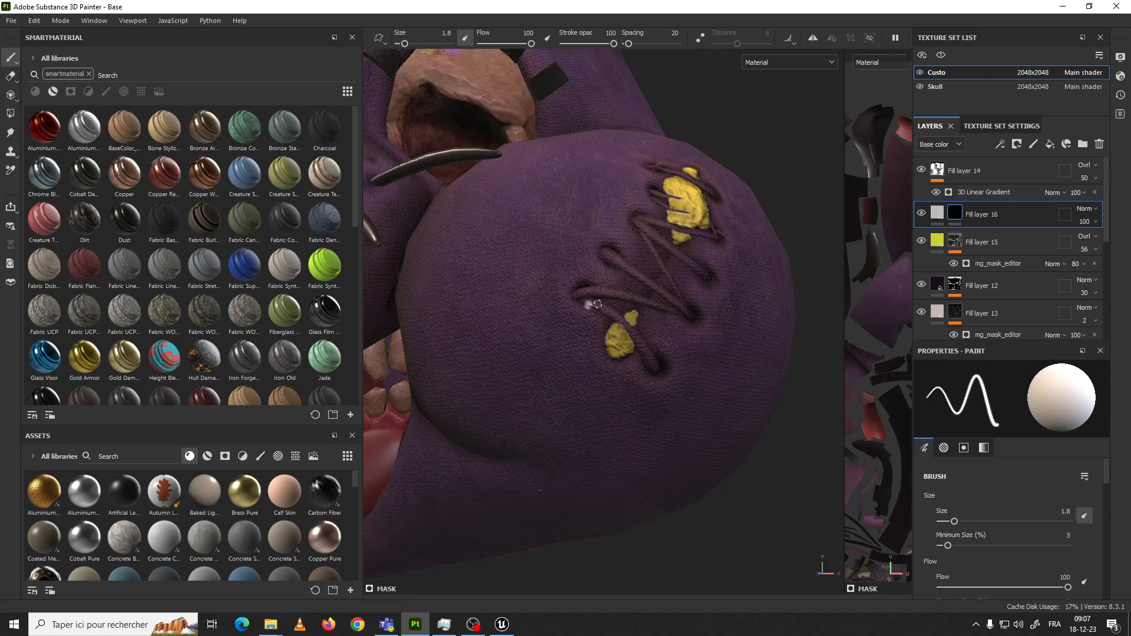
mouse_move(582, 302)
mouse_down()
mouse_move(625, 323)
mouse_move(647, 352)
mouse_up()
key(ctrl+z)
mouse_move(585, 301)
mouse_down()
mouse_move(635, 333)
mouse_move(654, 365)
mouse_move(642, 352)
mouse_up()
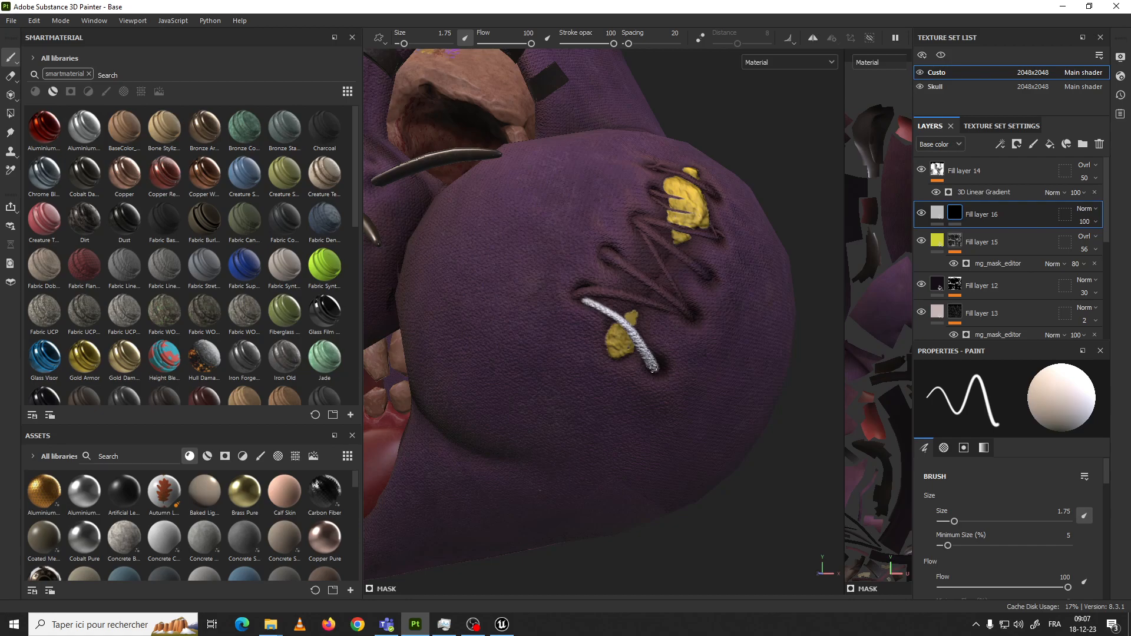
Paint the two zigzag stitches above the lowest one into the mask, using a brush size of 1.59
drag(580, 293, 621, 295)
key(bracketleft)
drag(628, 297, 686, 311)
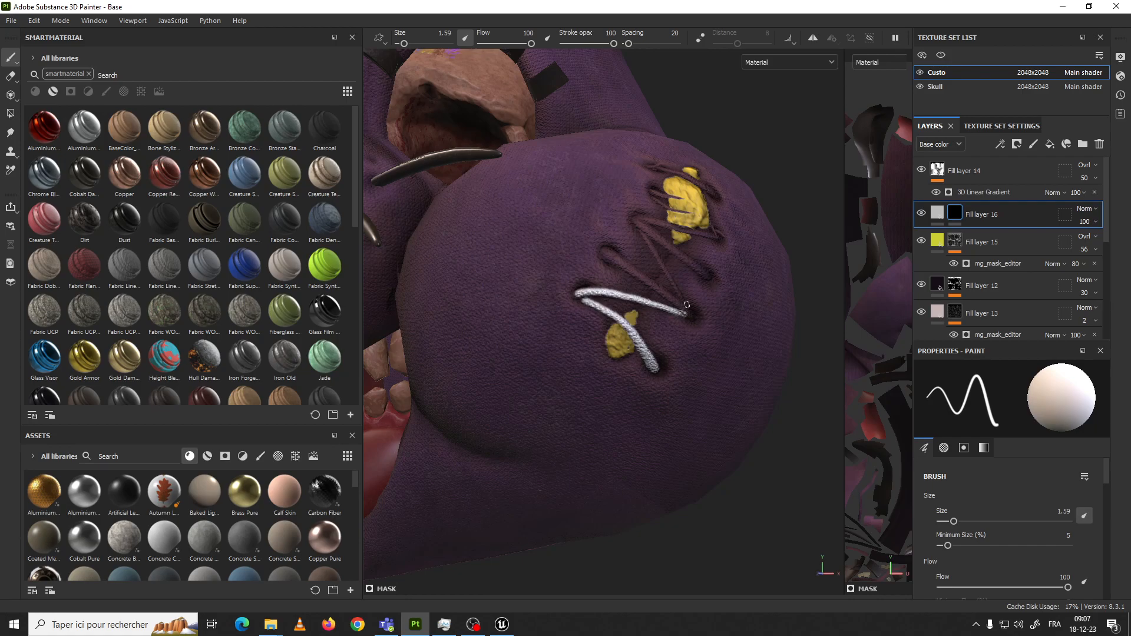
drag(612, 257, 626, 263)
drag(657, 287, 673, 300)
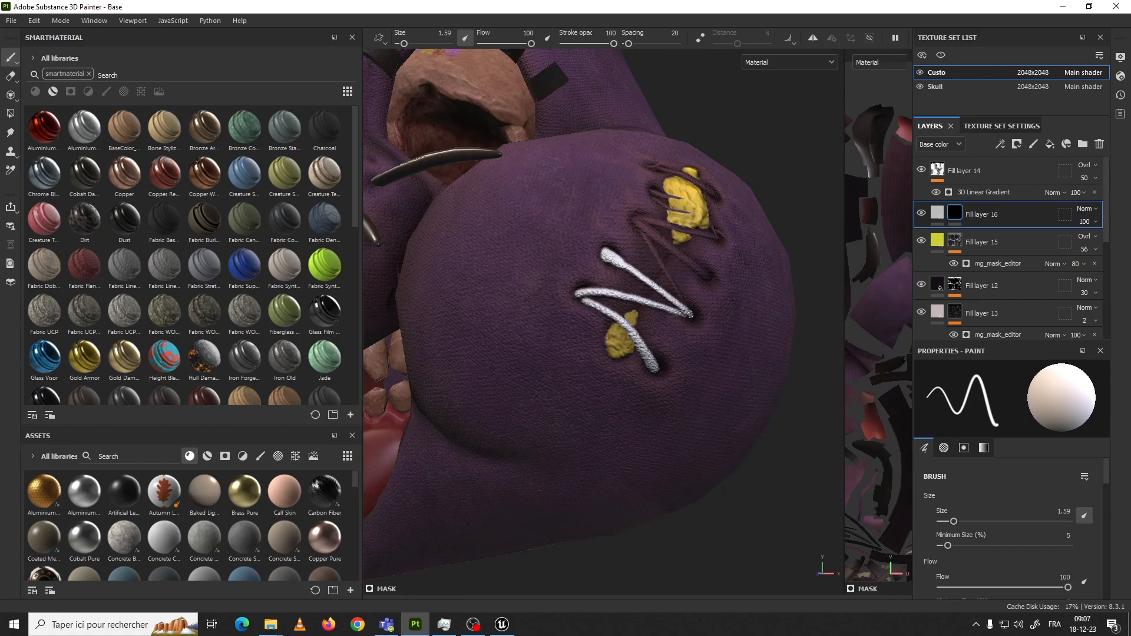
drag(614, 264, 651, 285)
Paint the middle zigzag stitches up to the lower edge of the upper yellow patch, using a brush size of 1.08
scroll(645, 235, up, 4)
ctrl+right_drag(646, 237, 630, 223)
drag(625, 218, 653, 260)
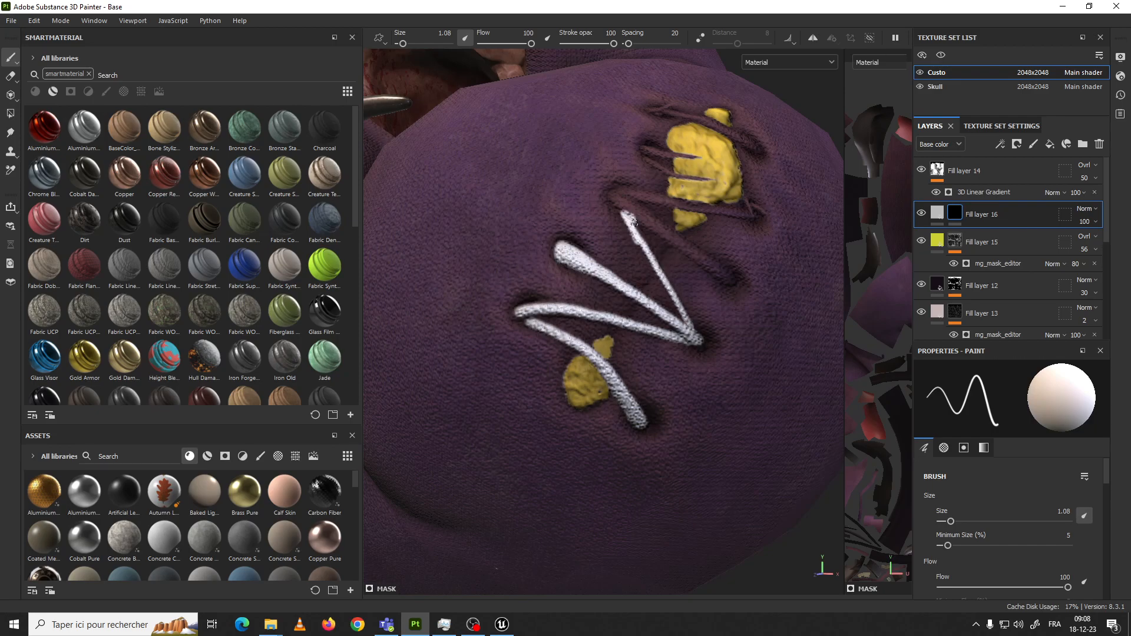
mouse_move(620, 207)
mouse_down()
mouse_move(613, 200)
mouse_move(722, 269)
mouse_move(648, 210)
mouse_move(728, 276)
mouse_up()
key(ctrl+z)
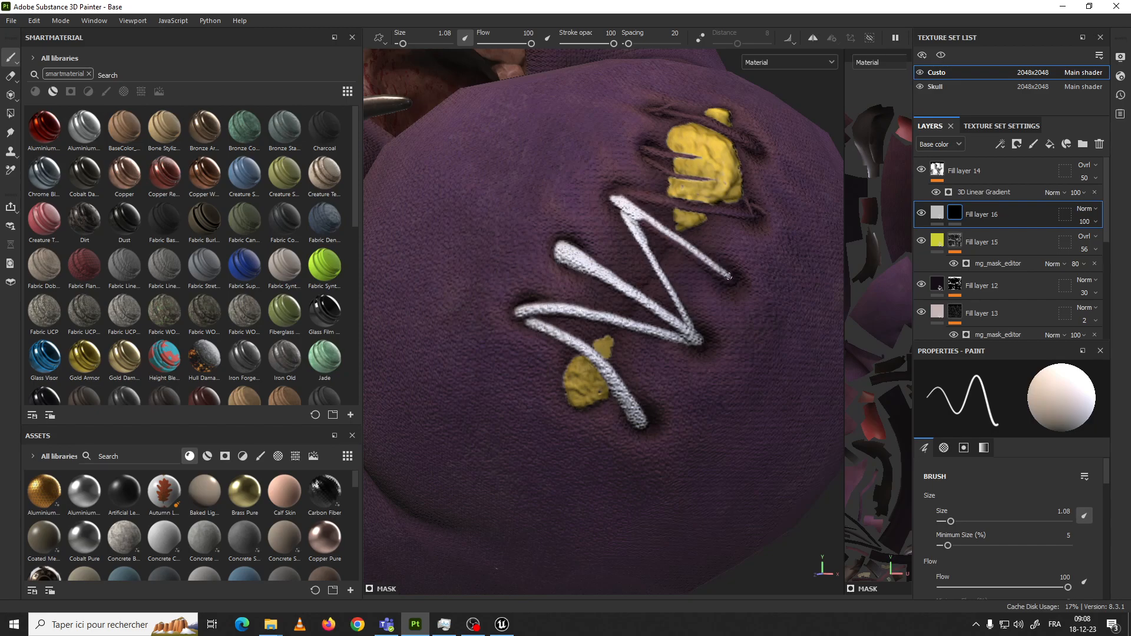
mouse_move(635, 210)
mouse_down()
mouse_move(722, 276)
mouse_move(648, 217)
mouse_move(657, 227)
mouse_move(548, 232)
mouse_move(652, 241)
mouse_up()
key(ctrl+z)
mouse_move(528, 227)
mouse_down()
mouse_move(660, 238)
mouse_move(607, 234)
mouse_up()
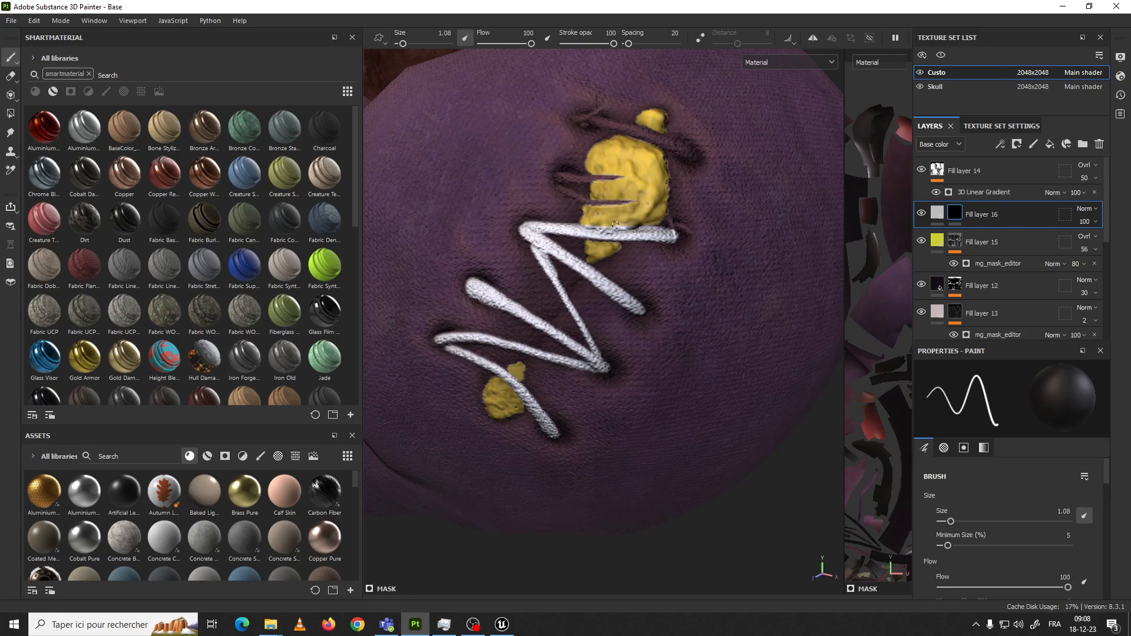
Paint the two short stitches over the upper yellow patch and the uppermost stitch, enlarging the brush to 1.87 for the latter
drag(557, 187, 578, 196)
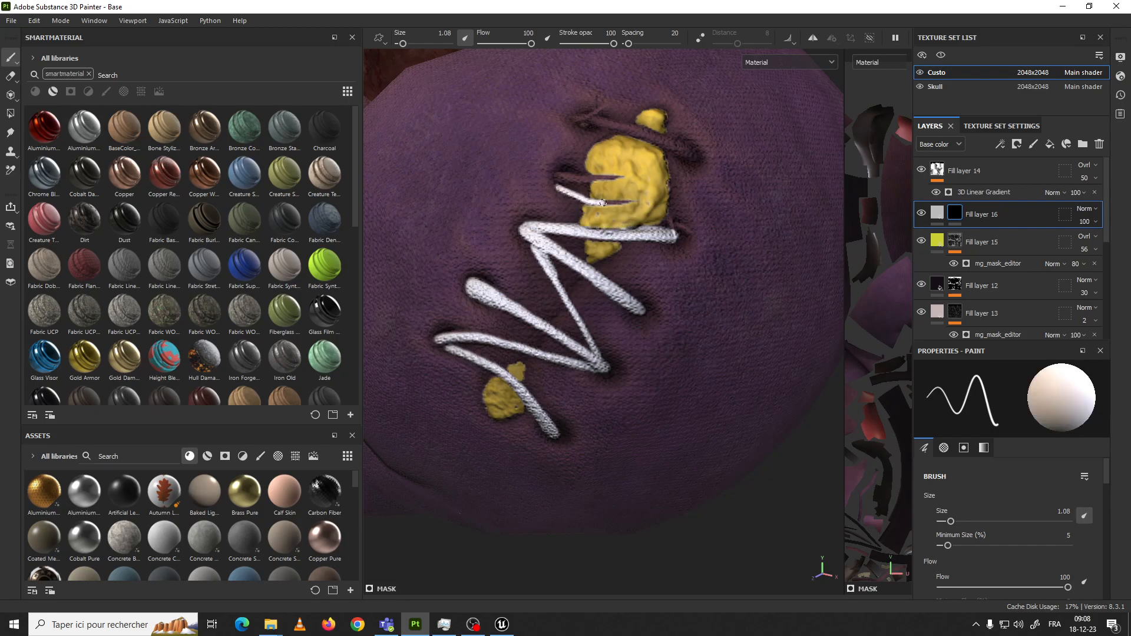
drag(563, 176, 599, 178)
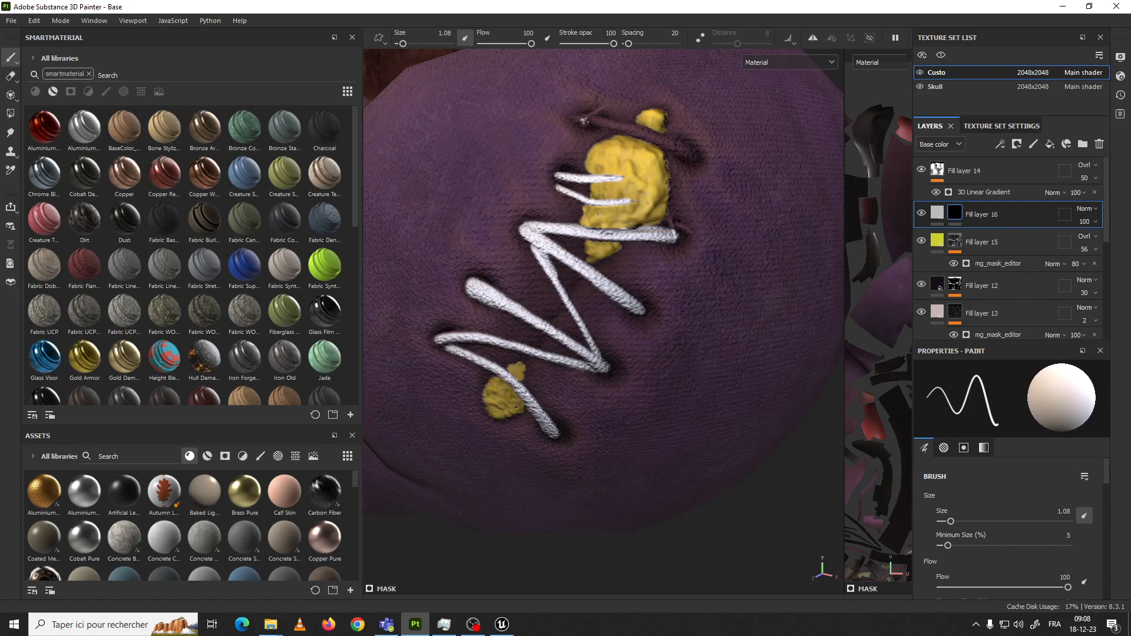
ctrl+right_drag(626, 128, 630, 124)
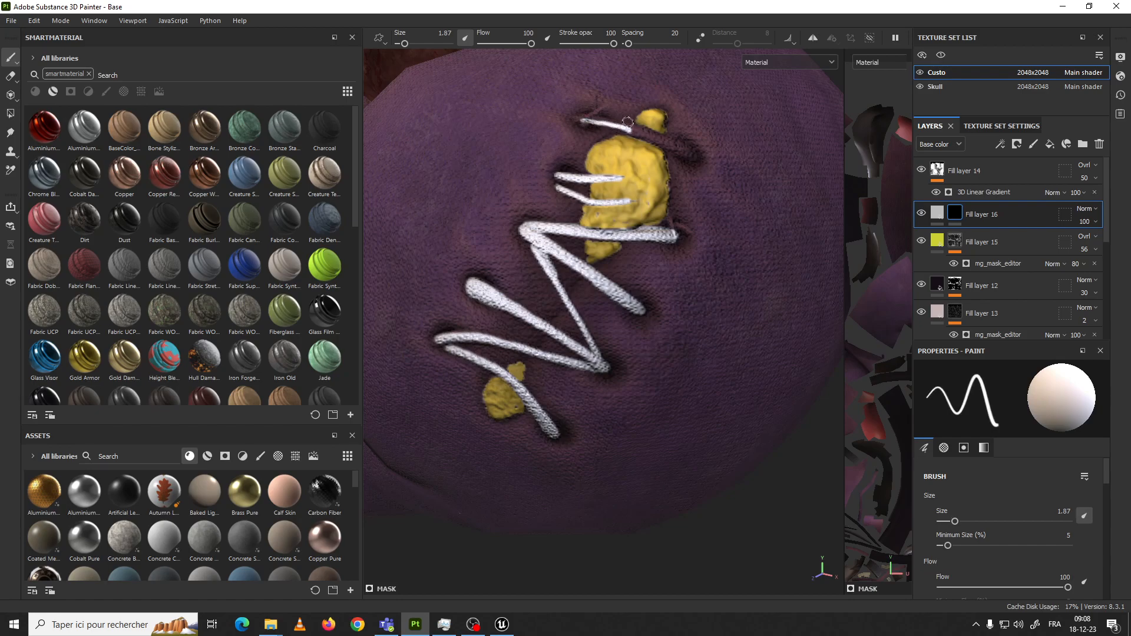
mouse_move(585, 121)
mouse_down()
mouse_move(696, 156)
mouse_move(611, 121)
mouse_up()
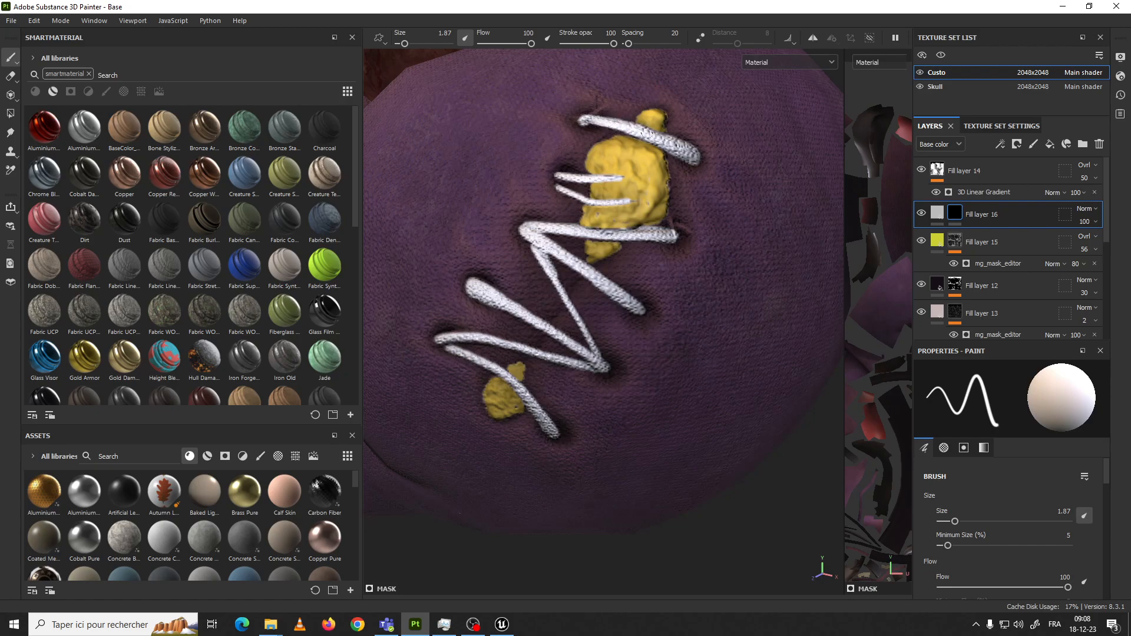
scroll(697, 155, down, 10)
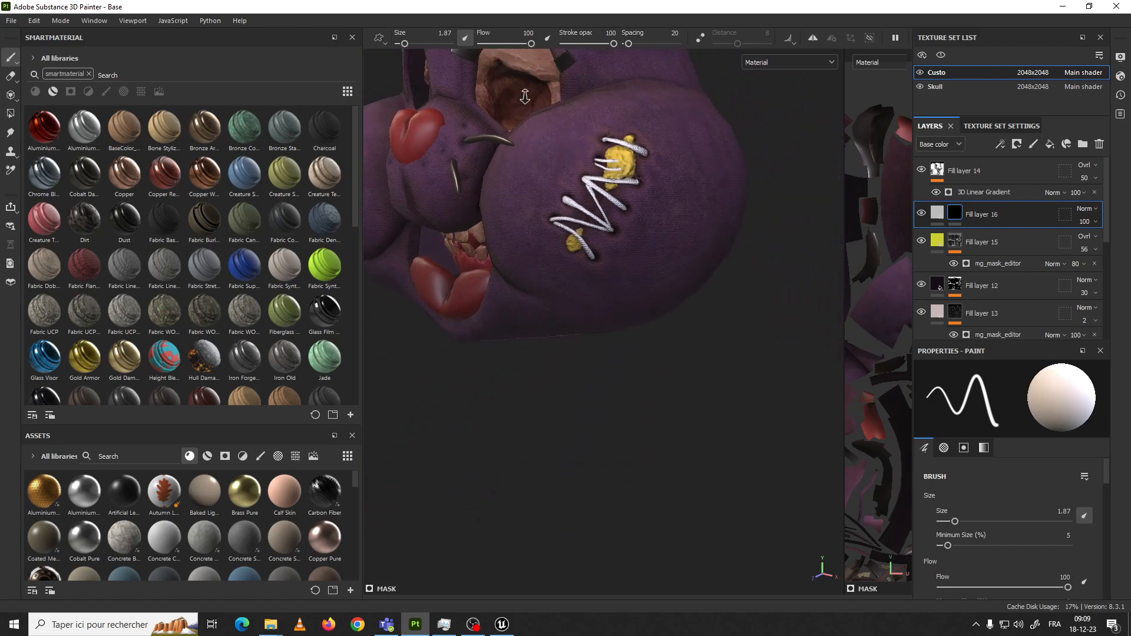
alt+right_drag(583, 122, 596, 171)
alt+drag(637, 183, 600, 205)
scroll(649, 202, up, 6)
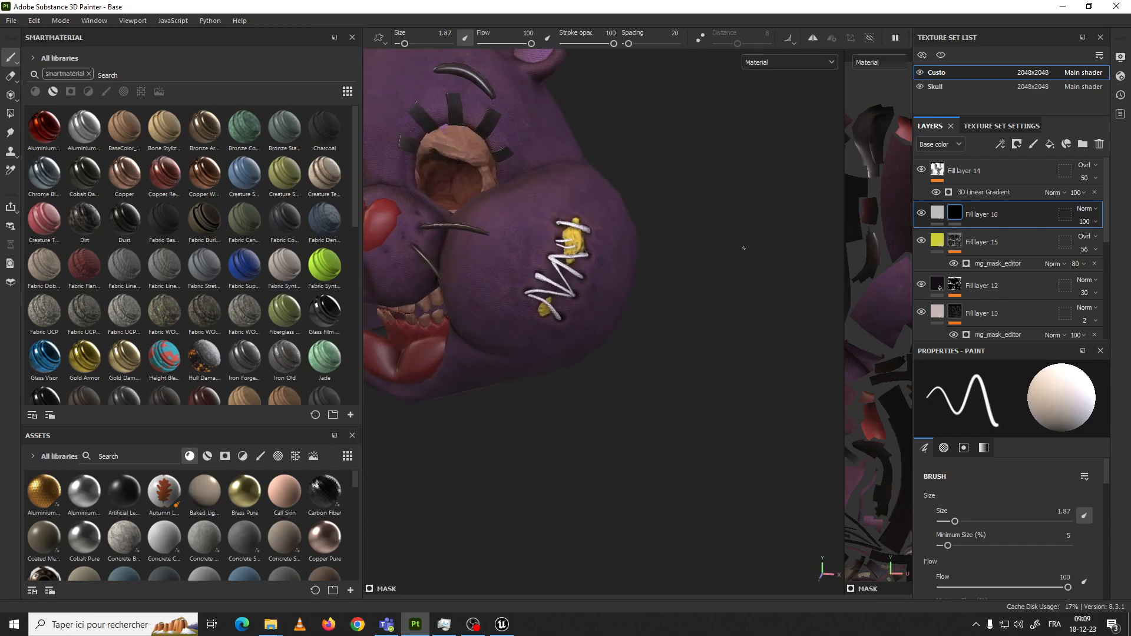
Sample the yellow patch as Fill layer 16's base color and darken it to the olive brown 56481F
click(937, 212)
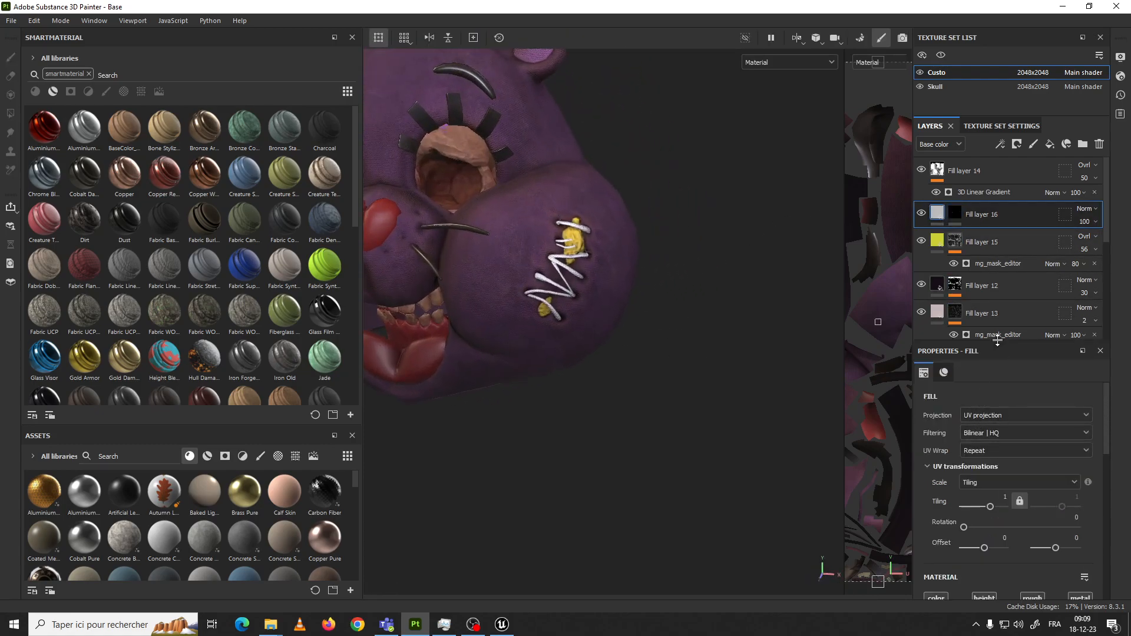
drag(999, 340, 986, 242)
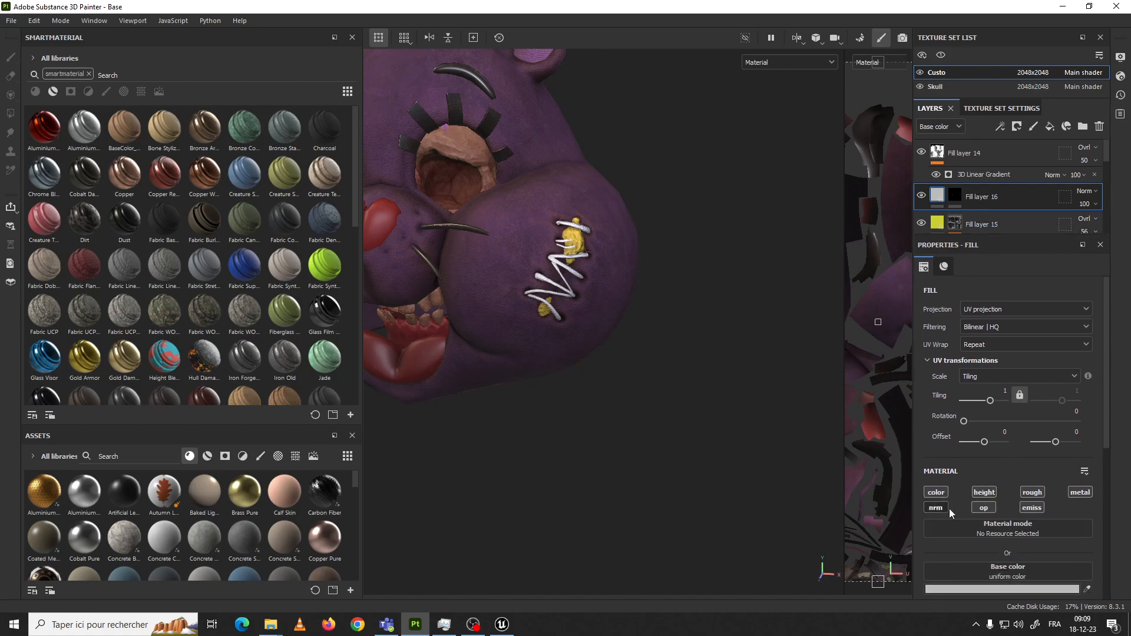
scroll(1056, 475, down, 1)
scroll(1103, 441, down, 4)
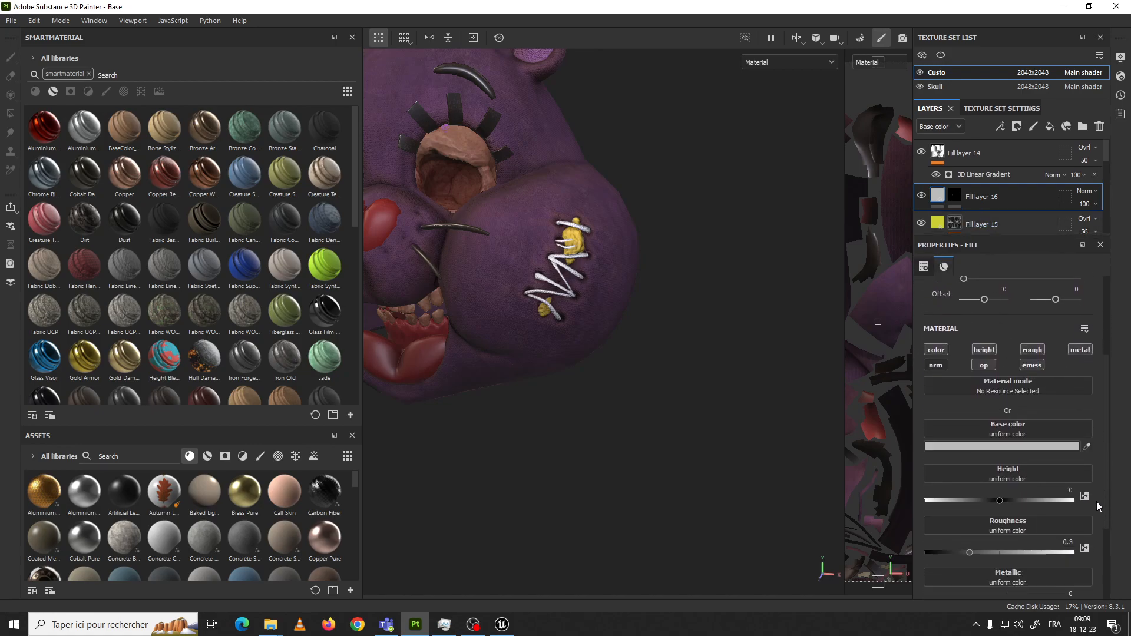
click(1002, 443)
click(982, 561)
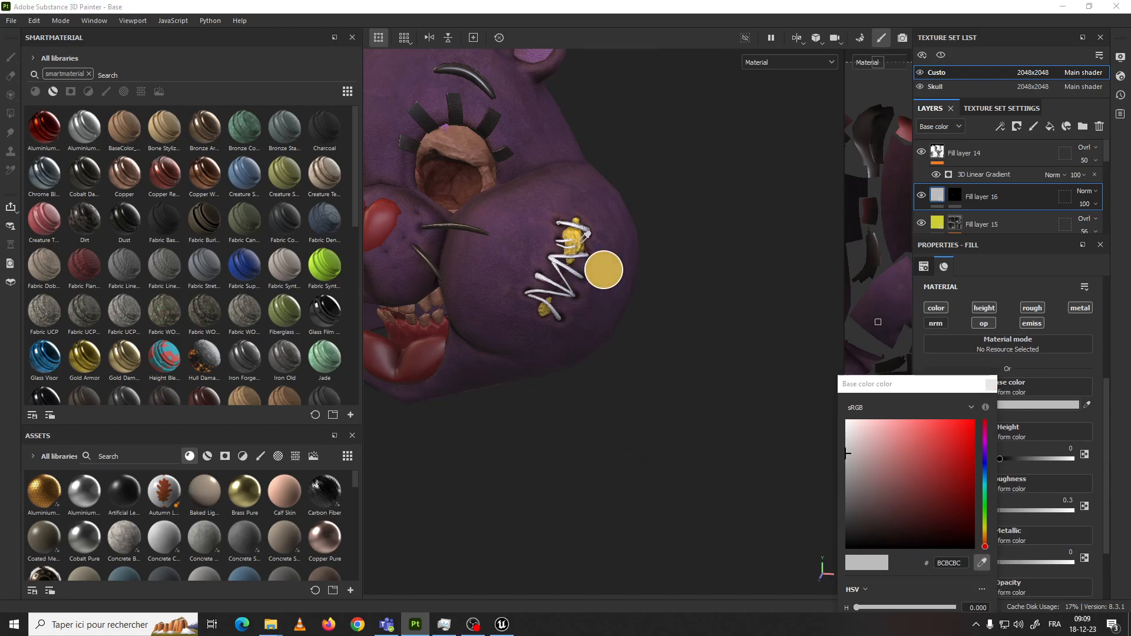
click(578, 248)
drag(918, 458, 938, 507)
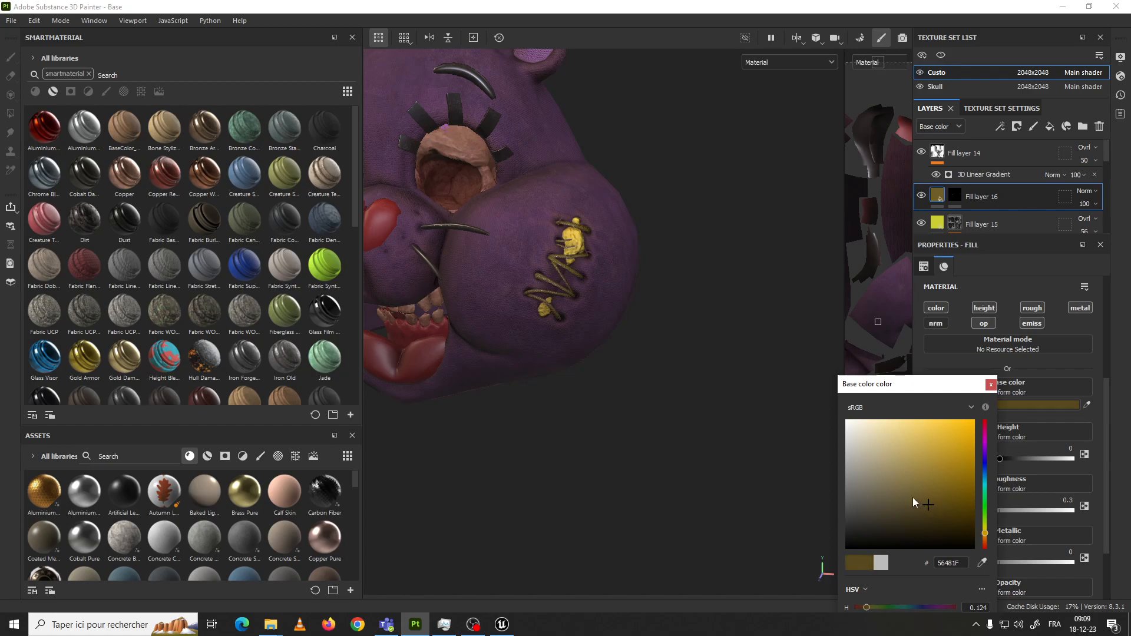
click(991, 384)
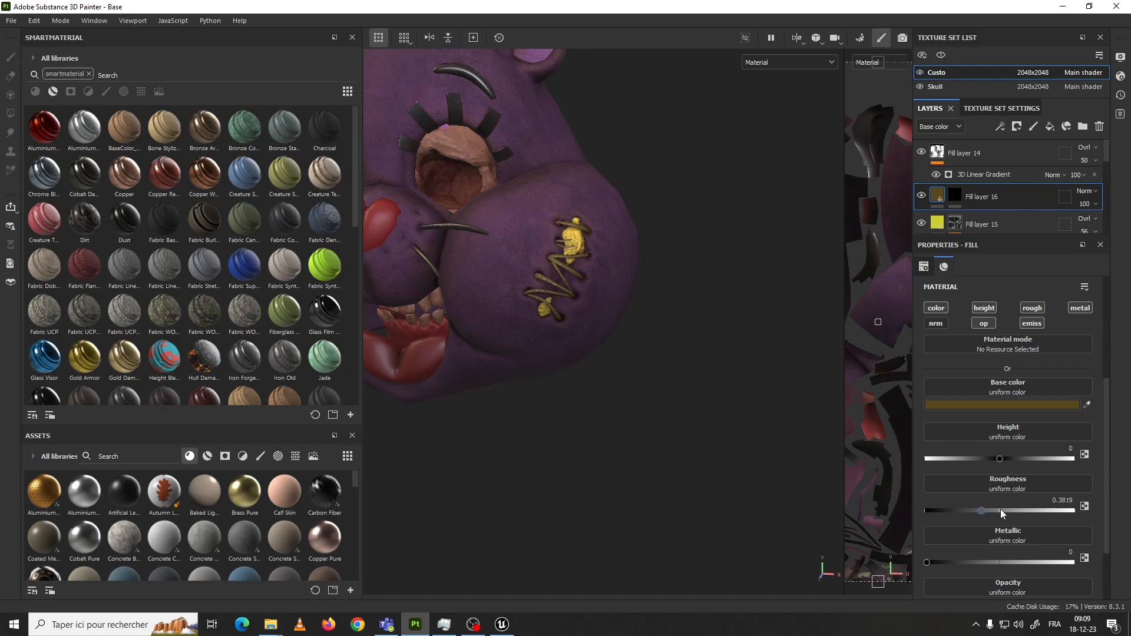
Set Fill layer 16's roughness to 0.6457, disable its metal channel and set its height to 0.1024
drag(1020, 507, 1022, 508)
click(1069, 309)
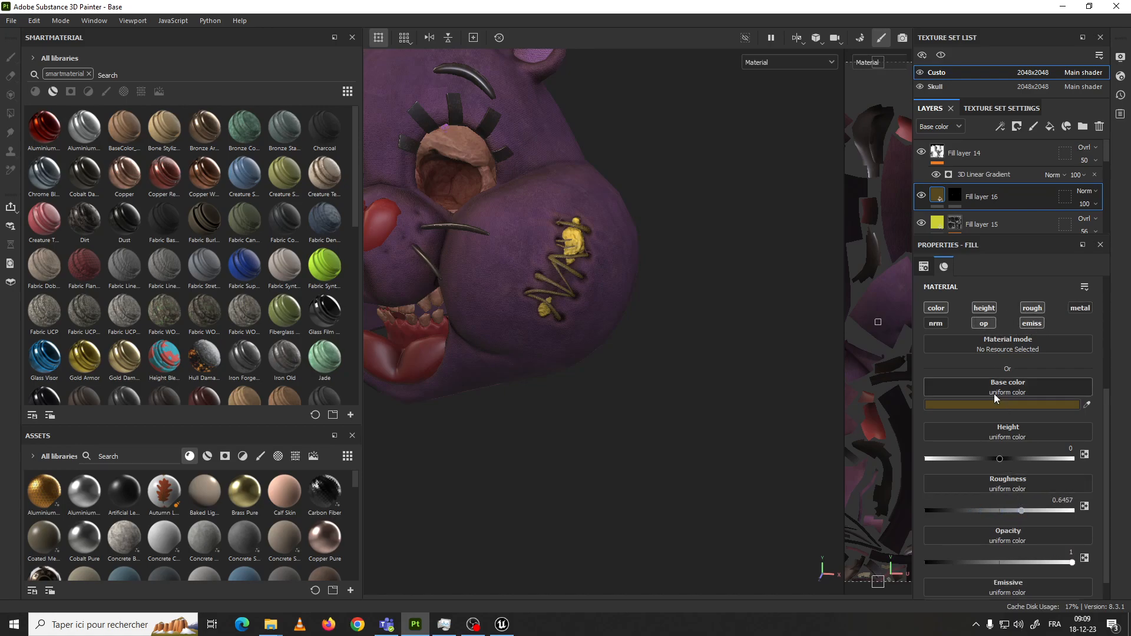
drag(1002, 459, 1011, 460)
scroll(1009, 461, down, 1)
alt+right_drag(644, 344, 715, 393)
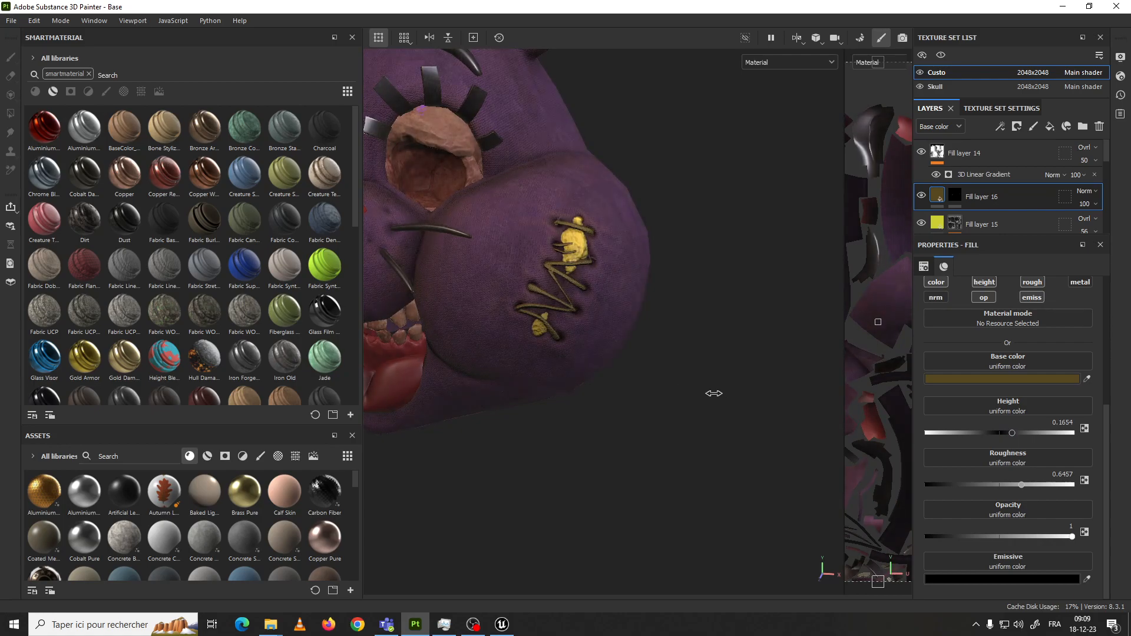
alt+right_drag(641, 341, 702, 363)
mouse_move(1013, 436)
mouse_down()
mouse_move(996, 431)
mouse_move(1008, 434)
mouse_up()
Examine the stitched cheek and the whole bear head from the front, switching briefly to the Skull project in Unreal Editor
alt+drag(685, 334, 702, 356)
alt+right_drag(702, 356, 632, 274)
alt+drag(631, 273, 669, 303)
shift+right_drag(669, 303, 678, 338)
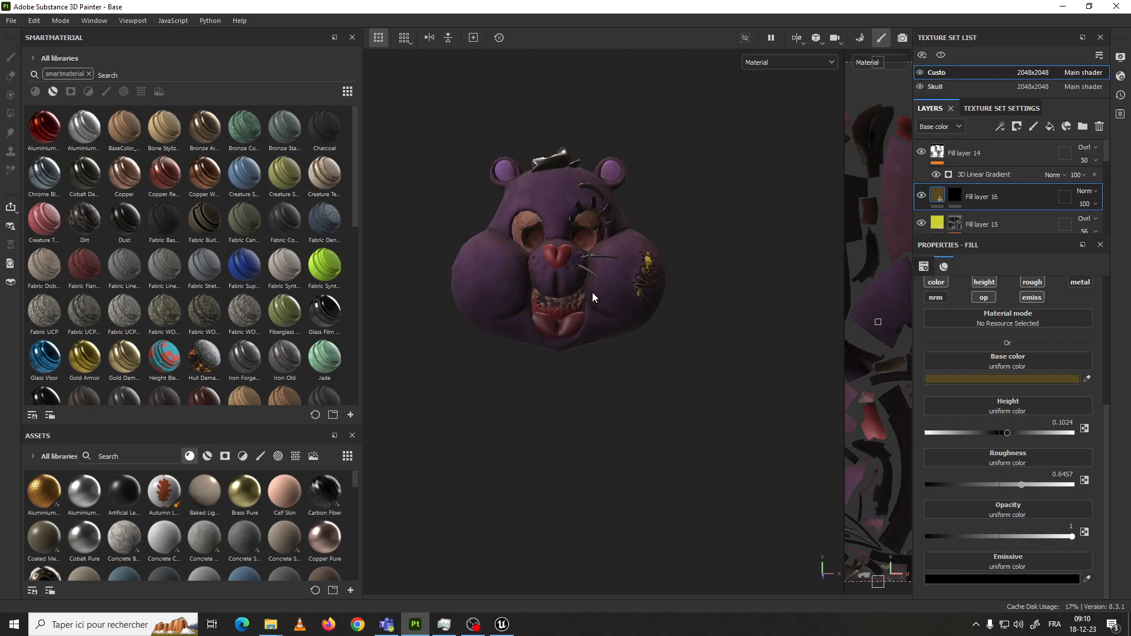
alt+right_drag(592, 292, 668, 362)
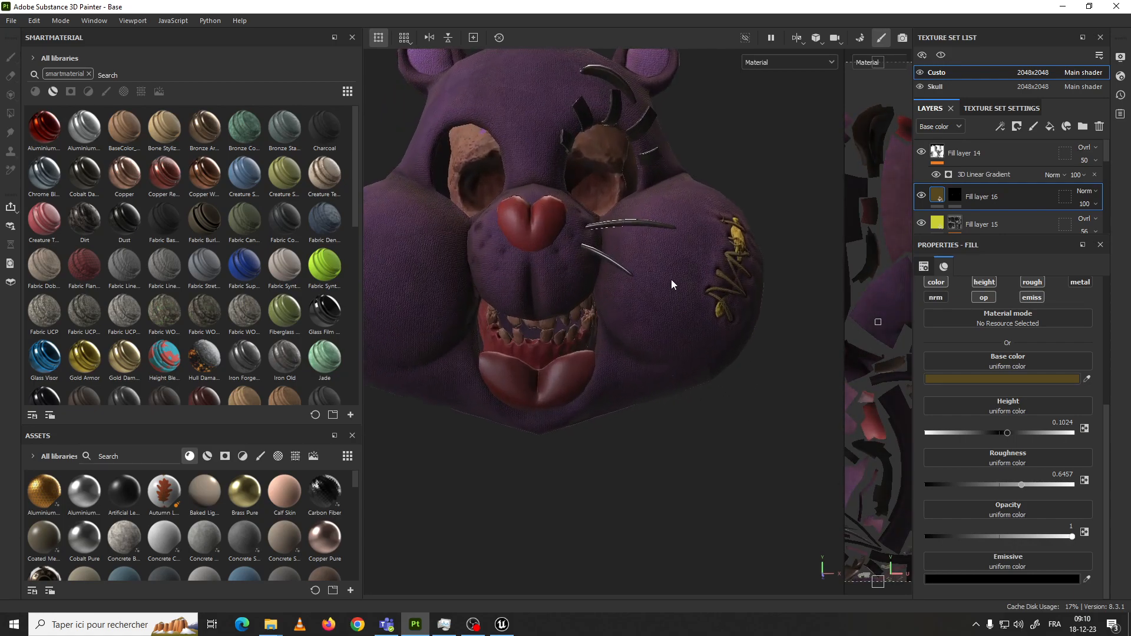
alt+right_drag(670, 279, 699, 332)
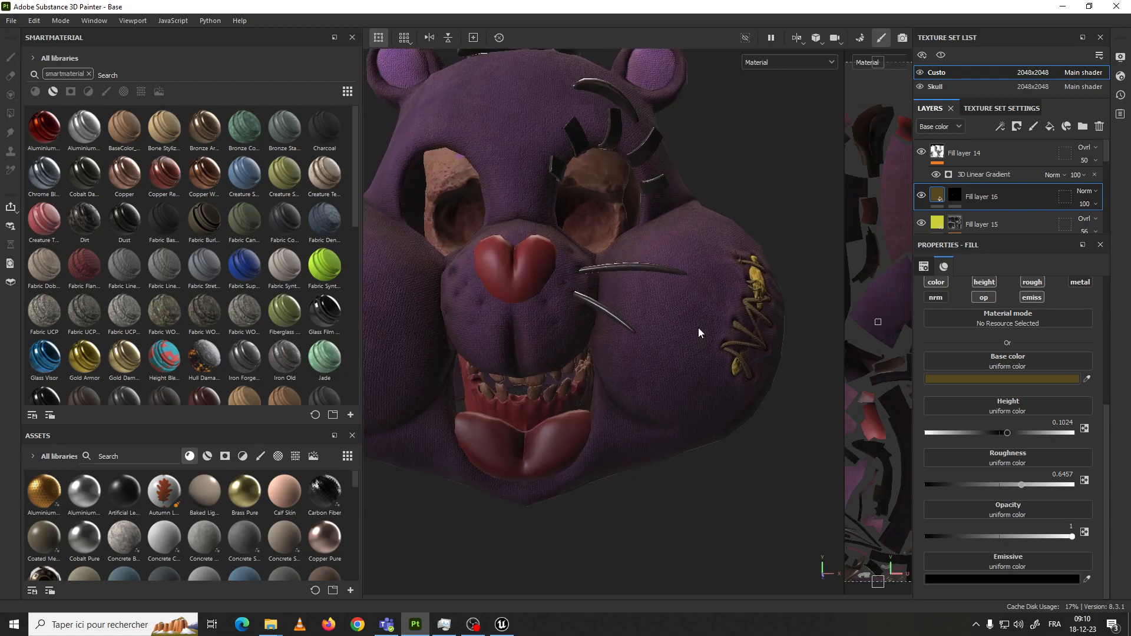
key(super)
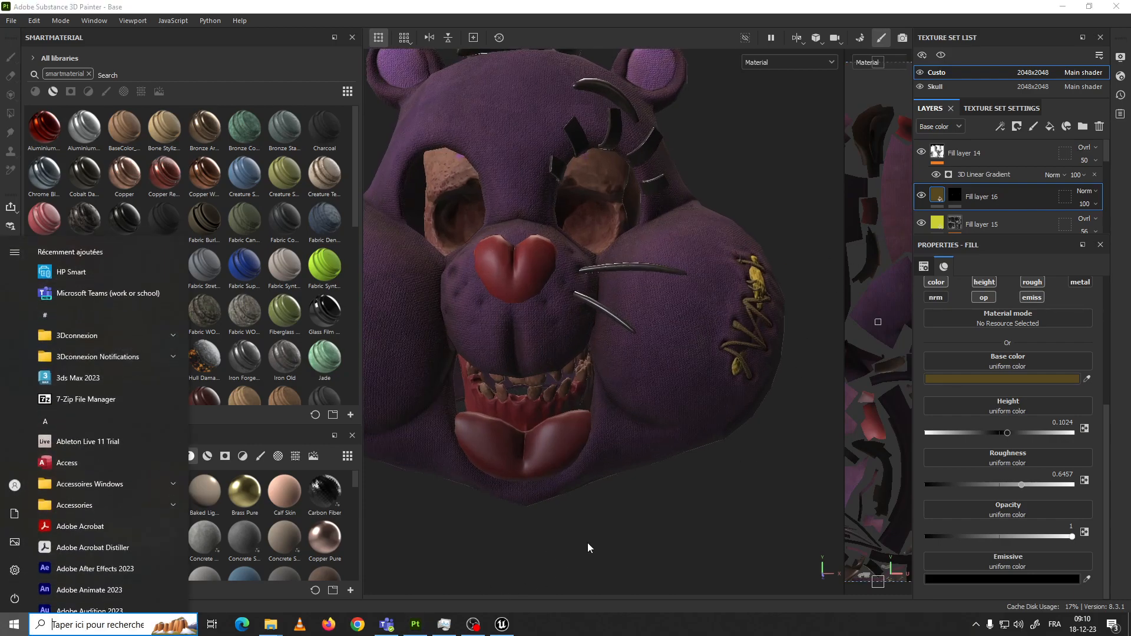
click(733, 448)
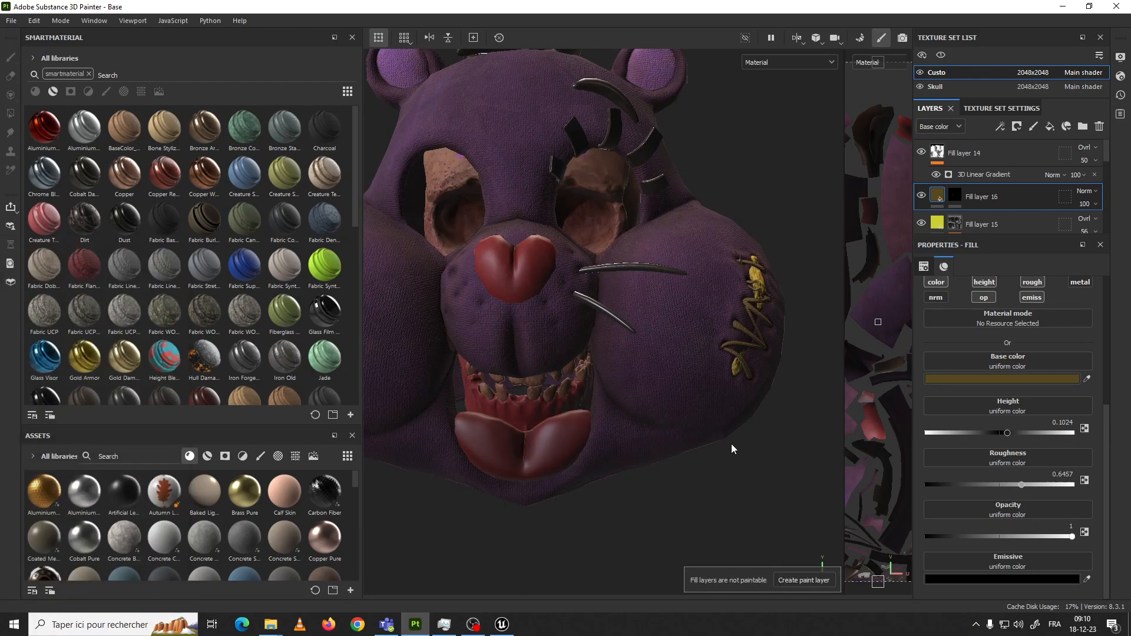
click(511, 626)
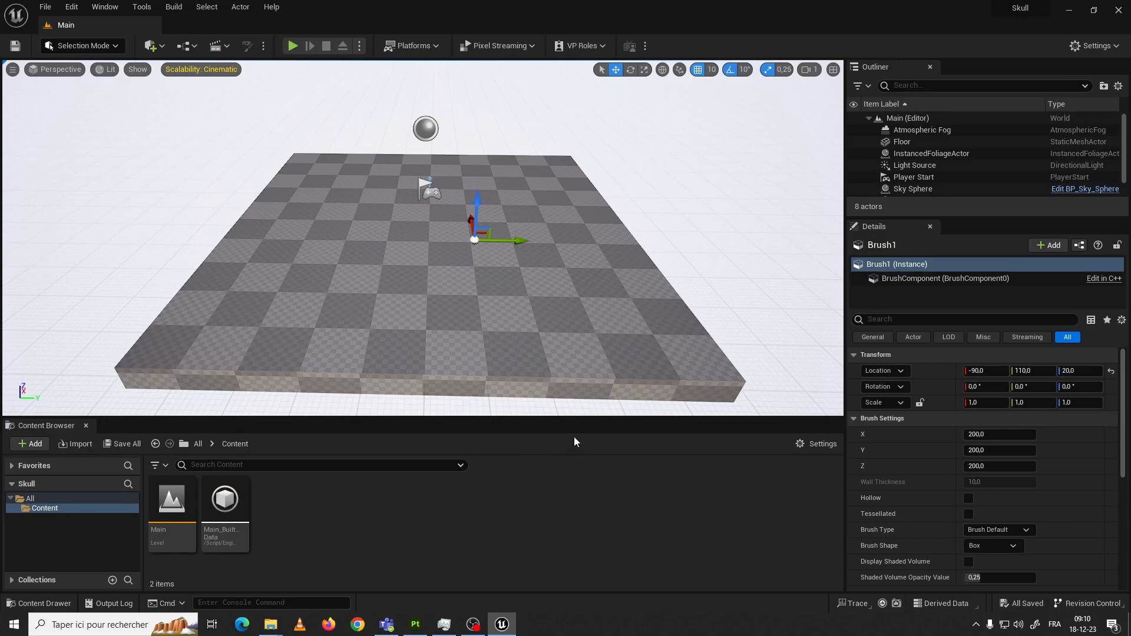
click(1069, 13)
mouse_move(670, 384)
alt+mouse_down()
mouse_move(740, 454)
mouse_move(730, 466)
mouse_move(751, 448)
mouse_move(696, 366)
mouse_move(670, 236)
mouse_move(688, 300)
mouse_move(644, 331)
alt+mouse_up()
alt+right_drag(645, 331, 673, 369)
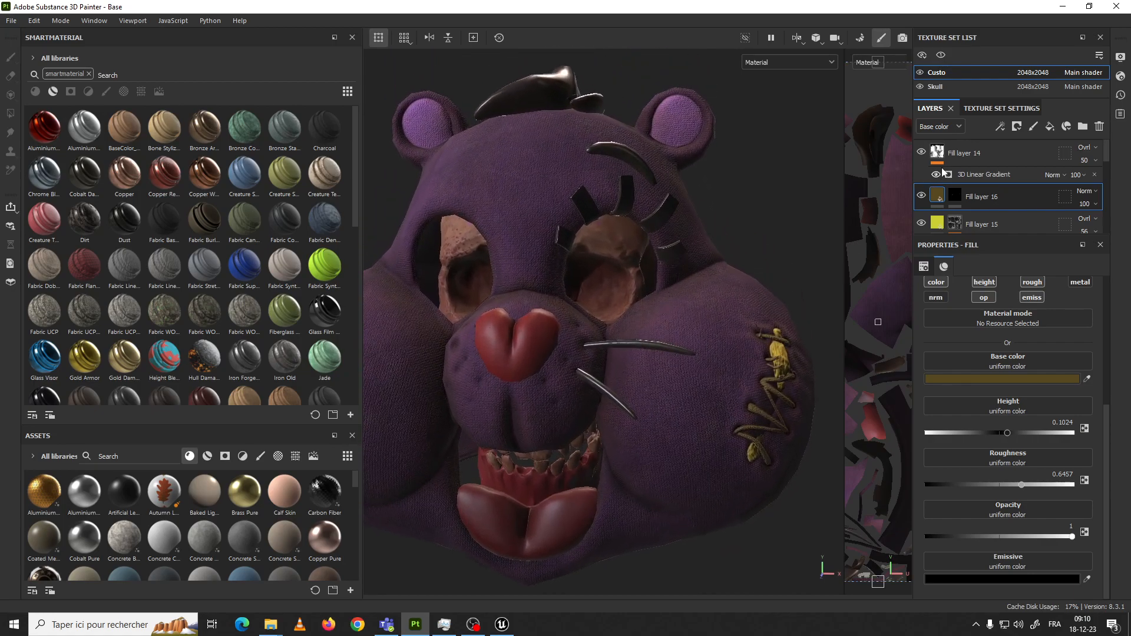
Add a fill layer directly above Fill layer 16 in the Custo texture set
click(1051, 130)
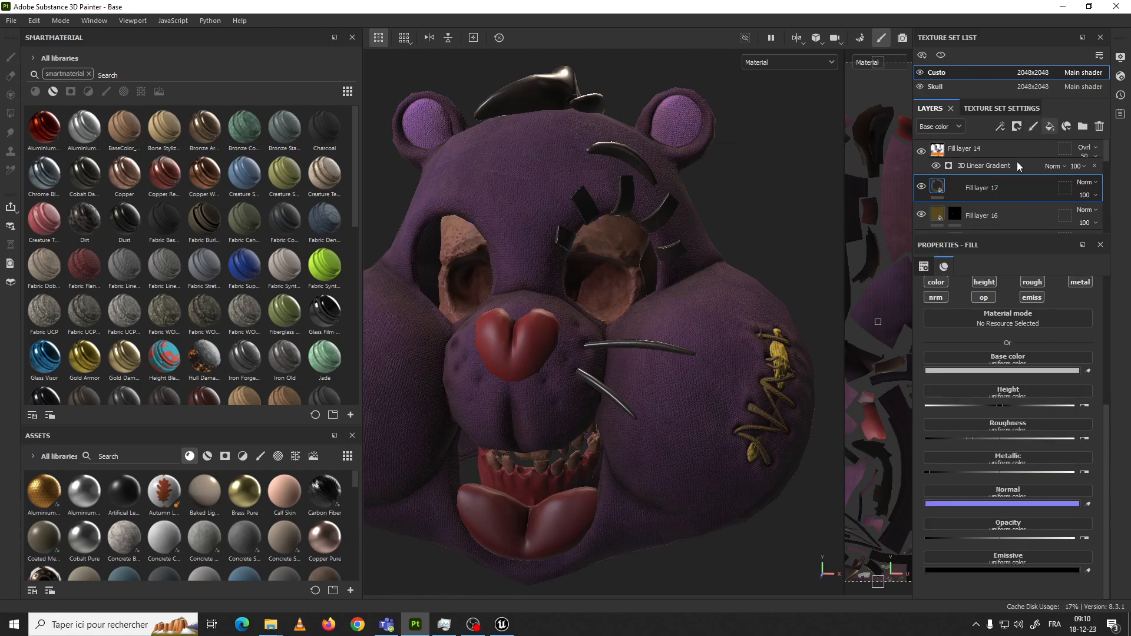
key(ctrl+z)
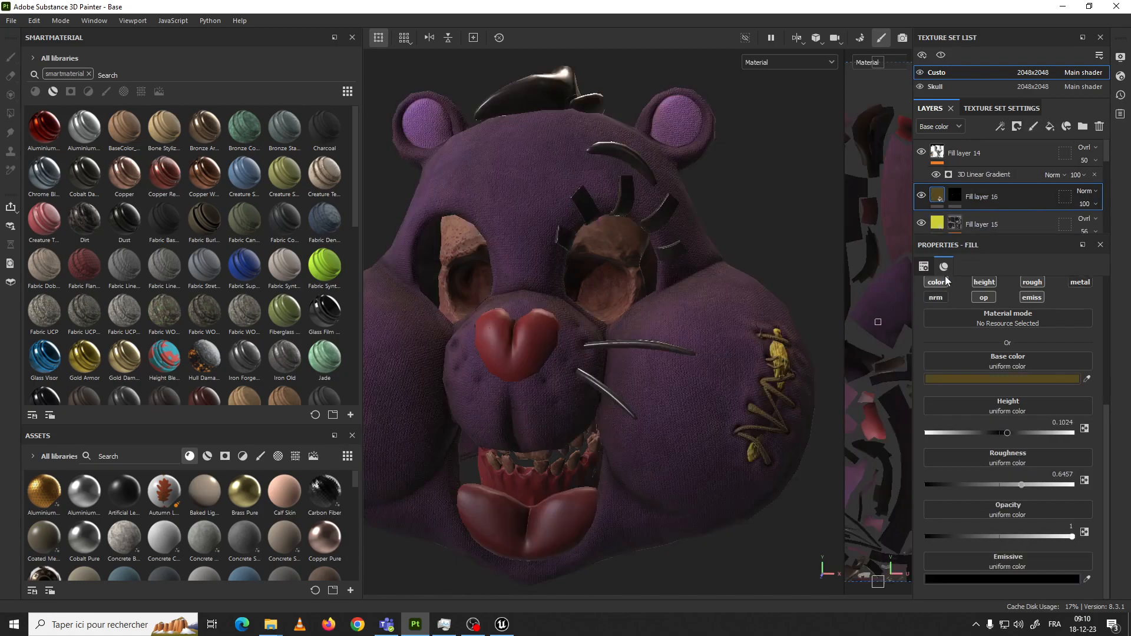
click(1034, 128)
key(ctrl+z)
click(1051, 129)
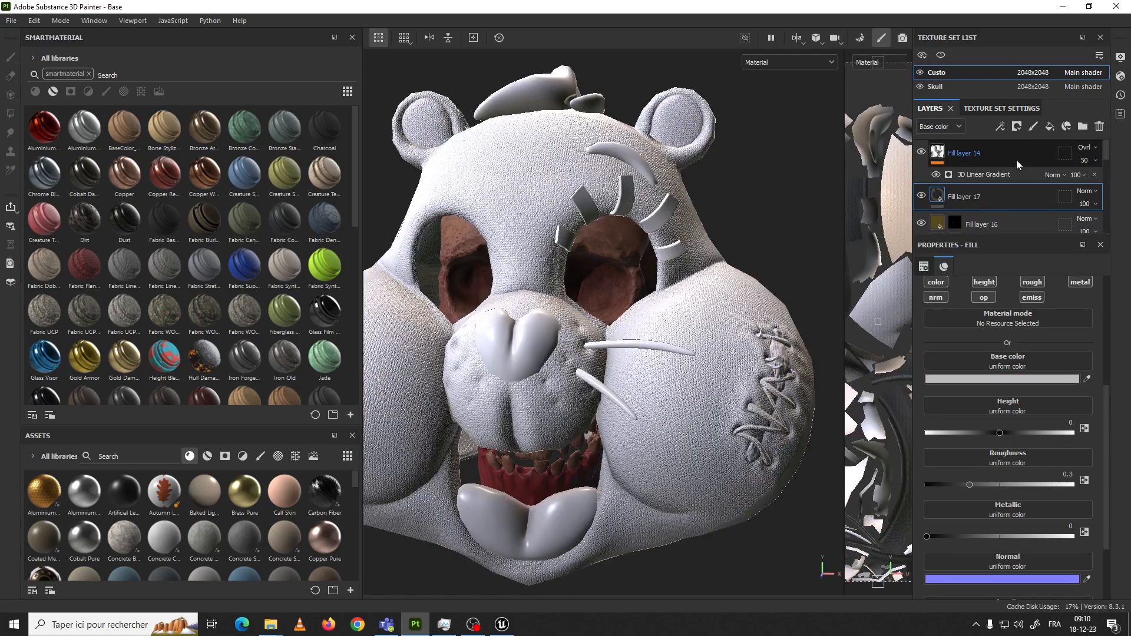
Disable every channel of Fill layer 17 except color and give the layer a black mask
click(936, 282)
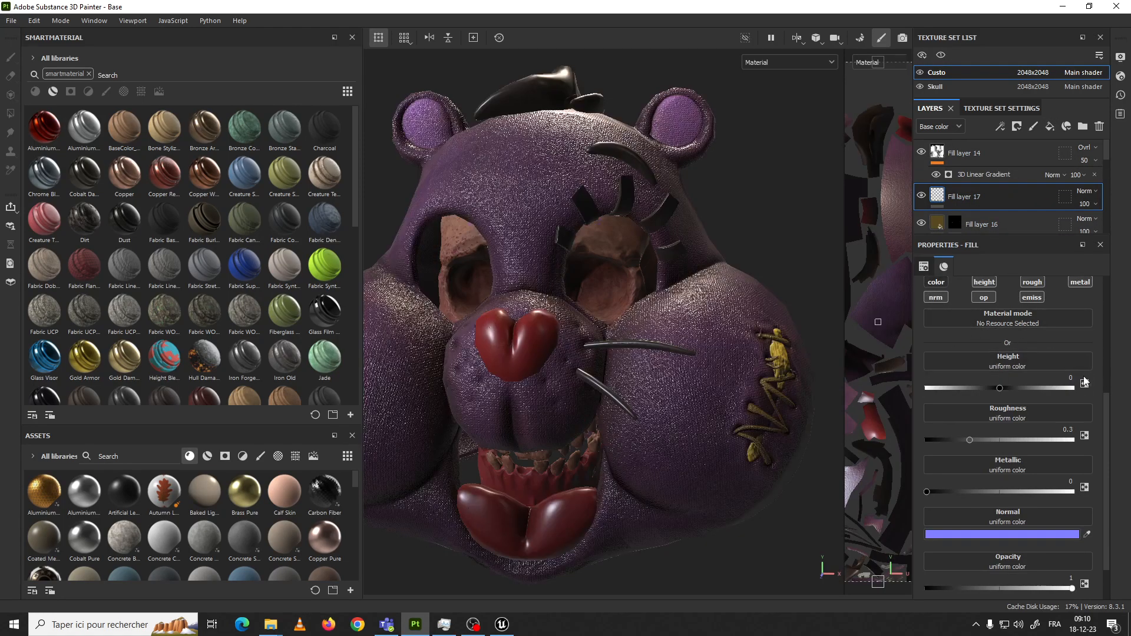
click(985, 284)
click(985, 299)
click(937, 325)
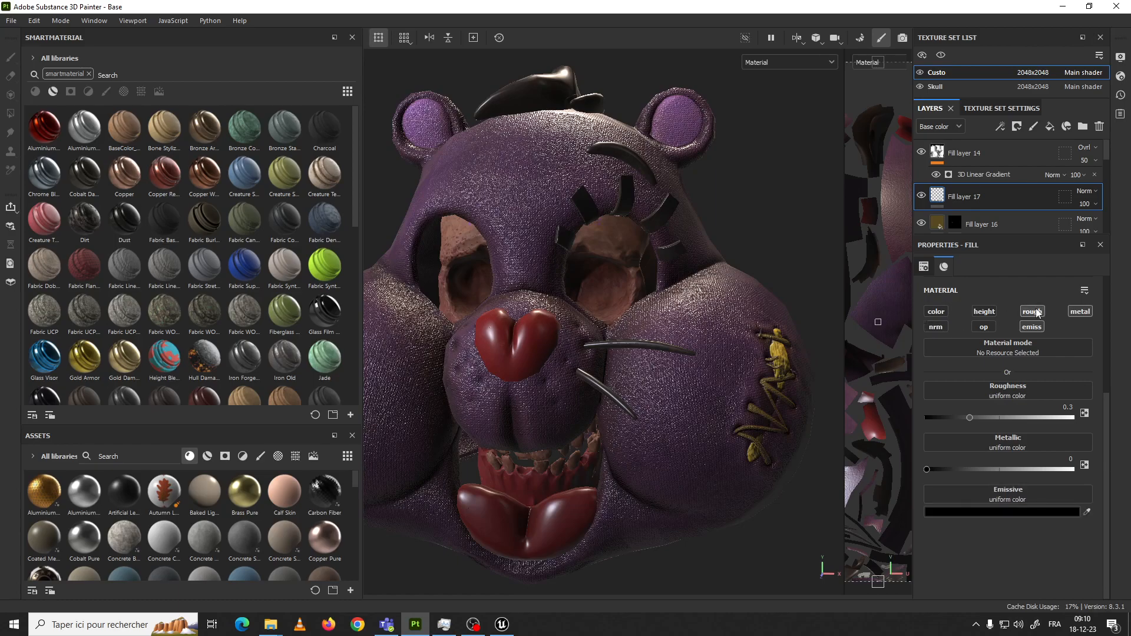
click(1034, 312)
click(1034, 327)
click(1080, 311)
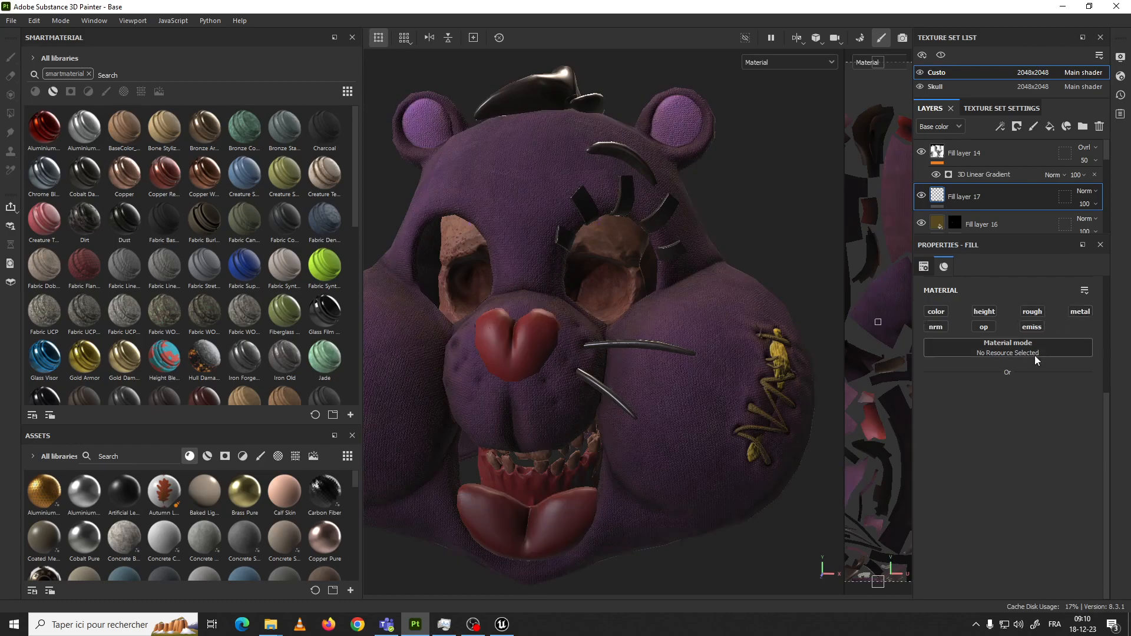
click(936, 311)
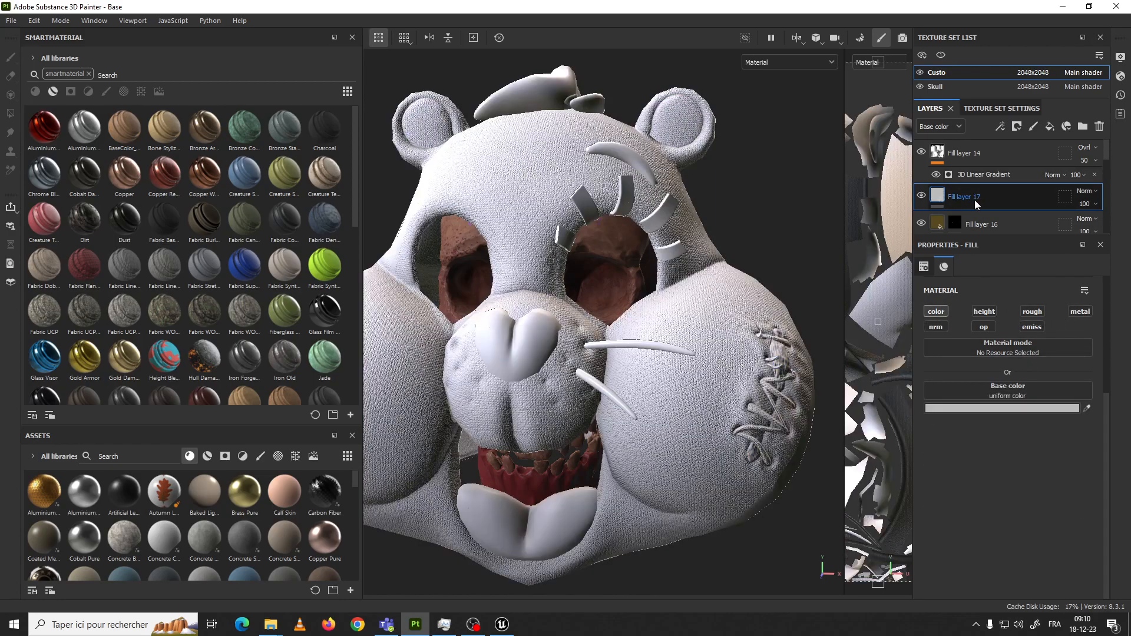
right_click(974, 200)
click(1001, 22)
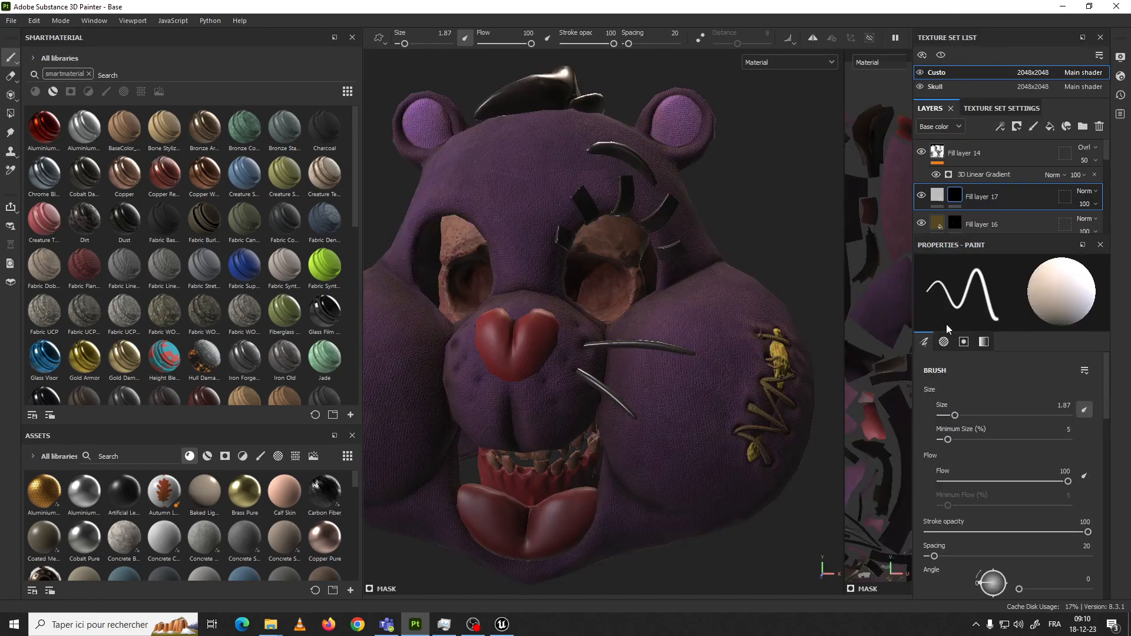
Sample the cheek's purple as Fill layer 17's base color from the base color view
click(937, 195)
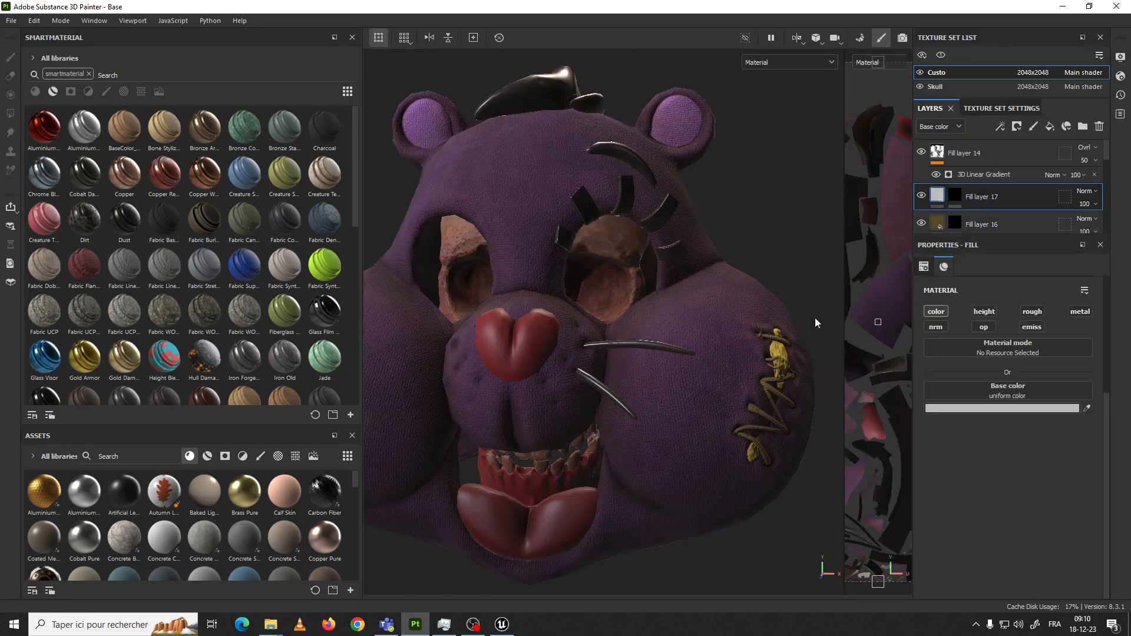
click(1088, 411)
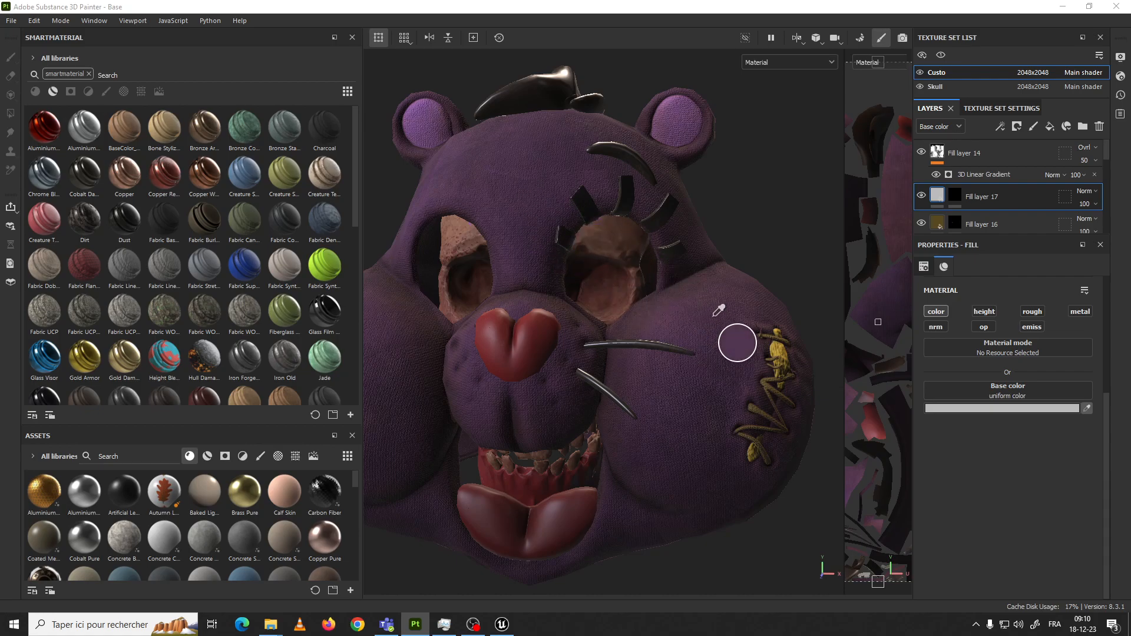
key(Escape)
key(c)
key(c)
key(c)
key(c)
key(c)
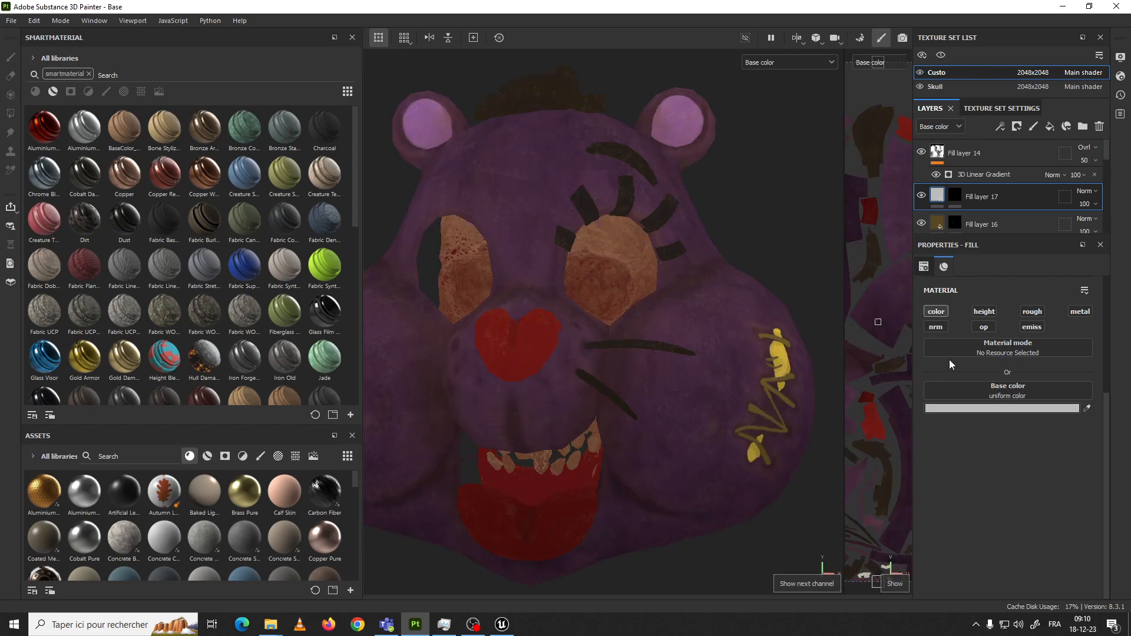
click(1087, 408)
click(700, 339)
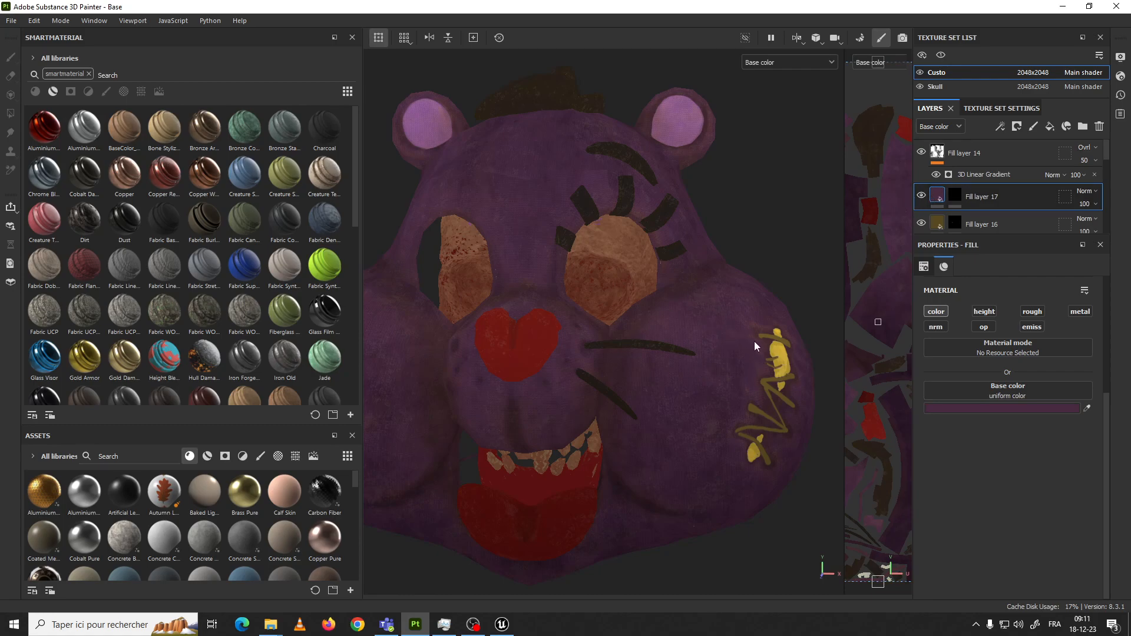
Return to the material view and set Polygon Fill to mesh fill mode on Fill layer 17's mask
key(m)
alt+drag(755, 349, 705, 298)
click(957, 198)
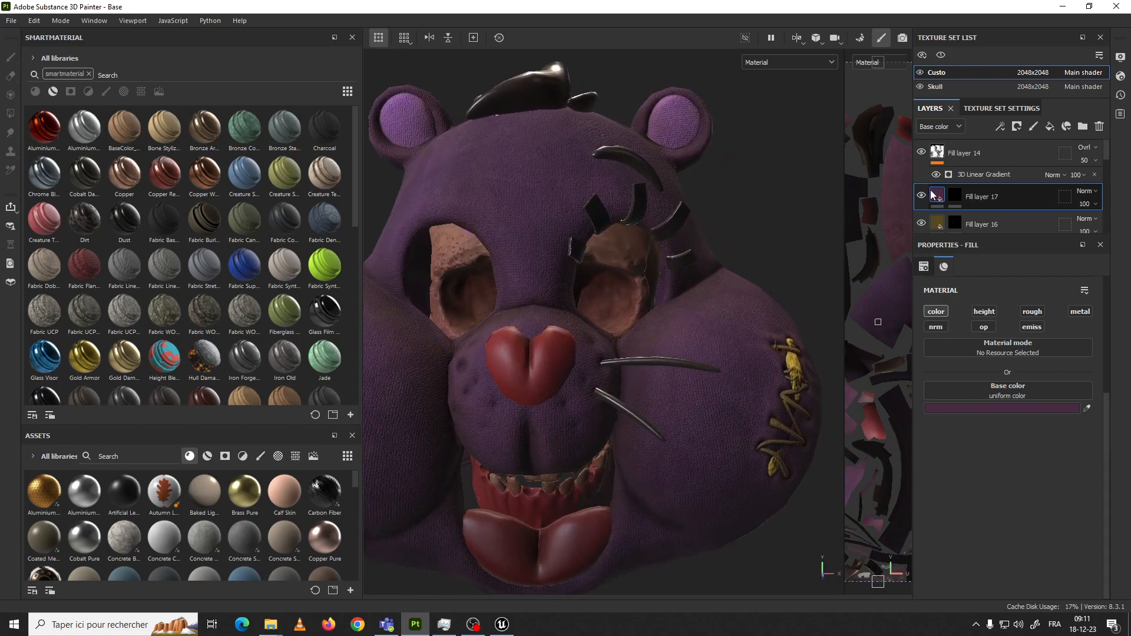
click(10, 113)
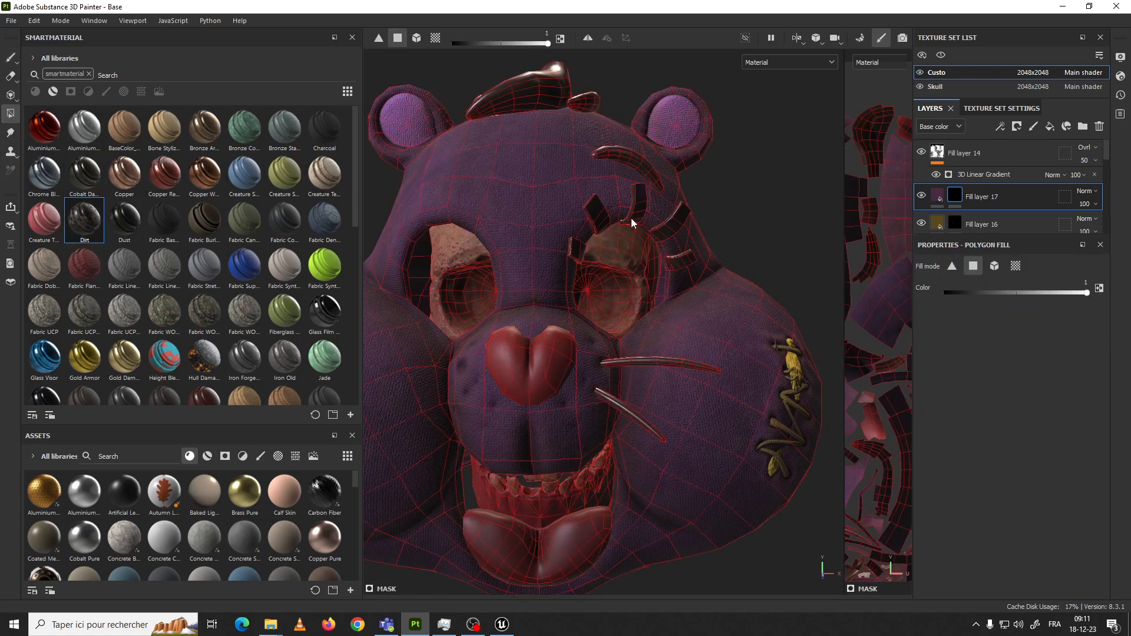
click(417, 38)
Change Fill layer 17's base color to the more saturated dark purple 48133D
click(937, 196)
click(1039, 407)
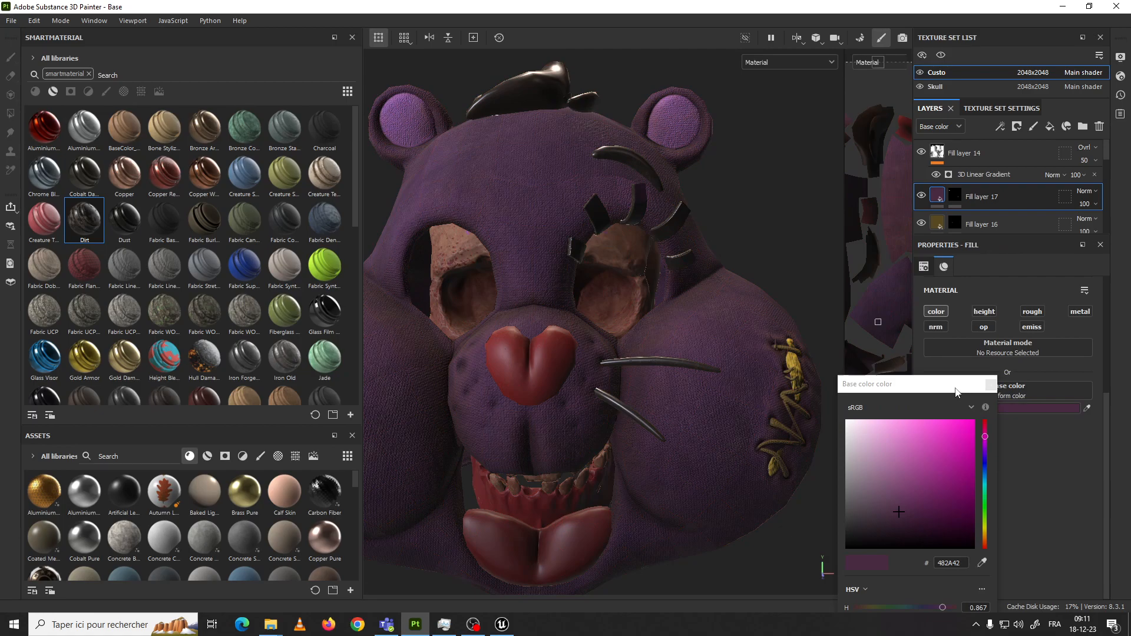
drag(921, 416, 938, 415)
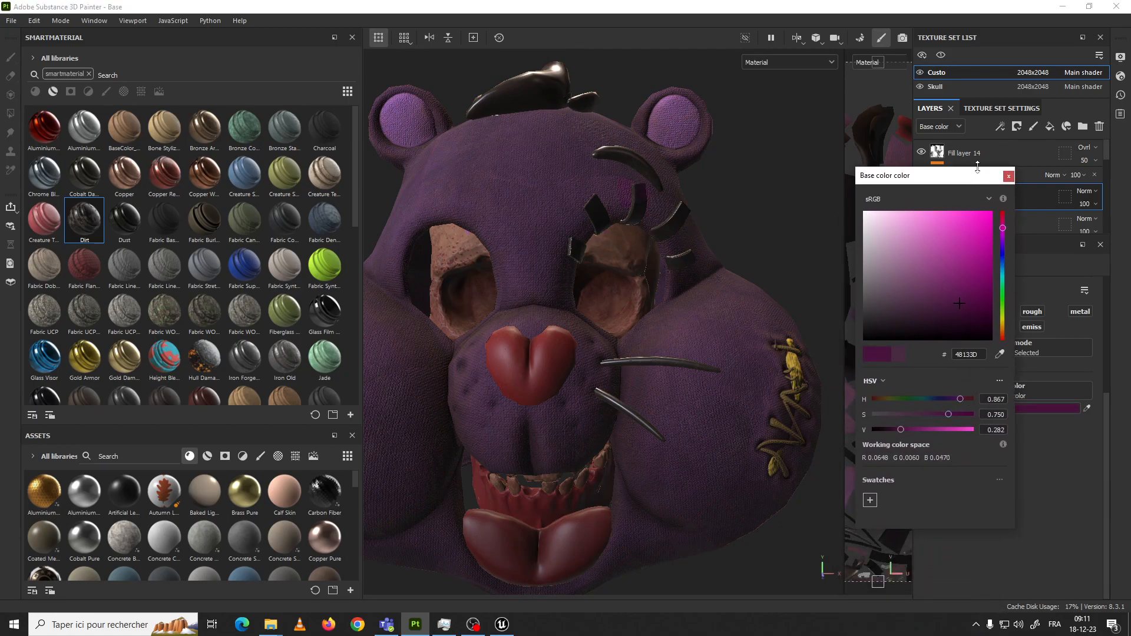
click(1008, 176)
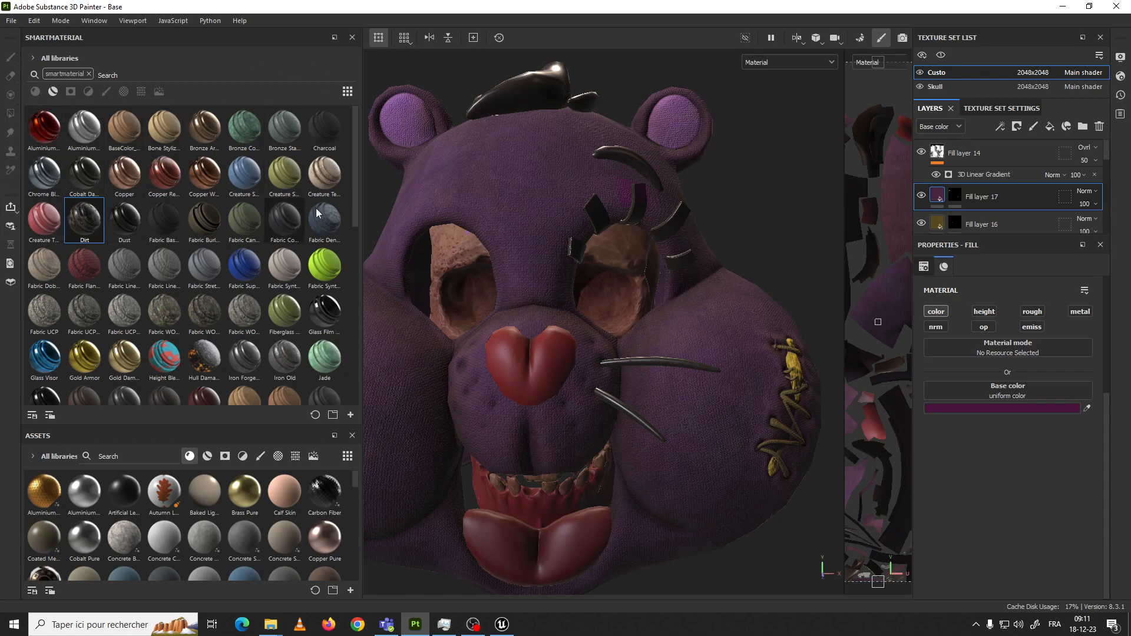
Mesh-fill the hair tuft, the eyebrow and the eyelashes into Fill layer 17's mask and inspect the head
click(954, 195)
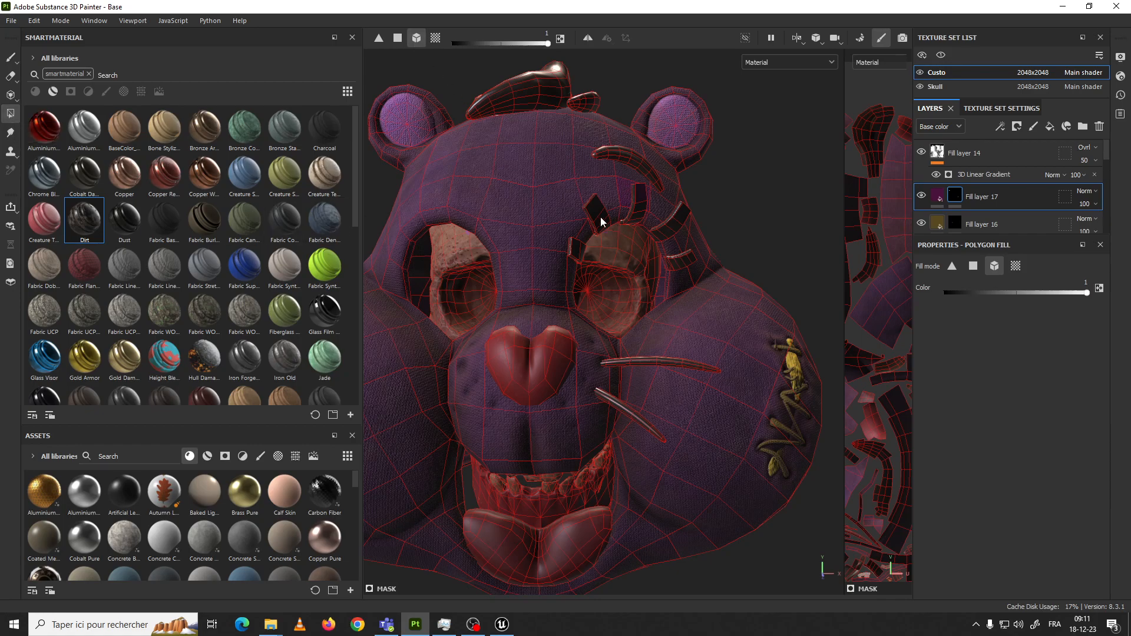
alt+drag(577, 304, 510, 253)
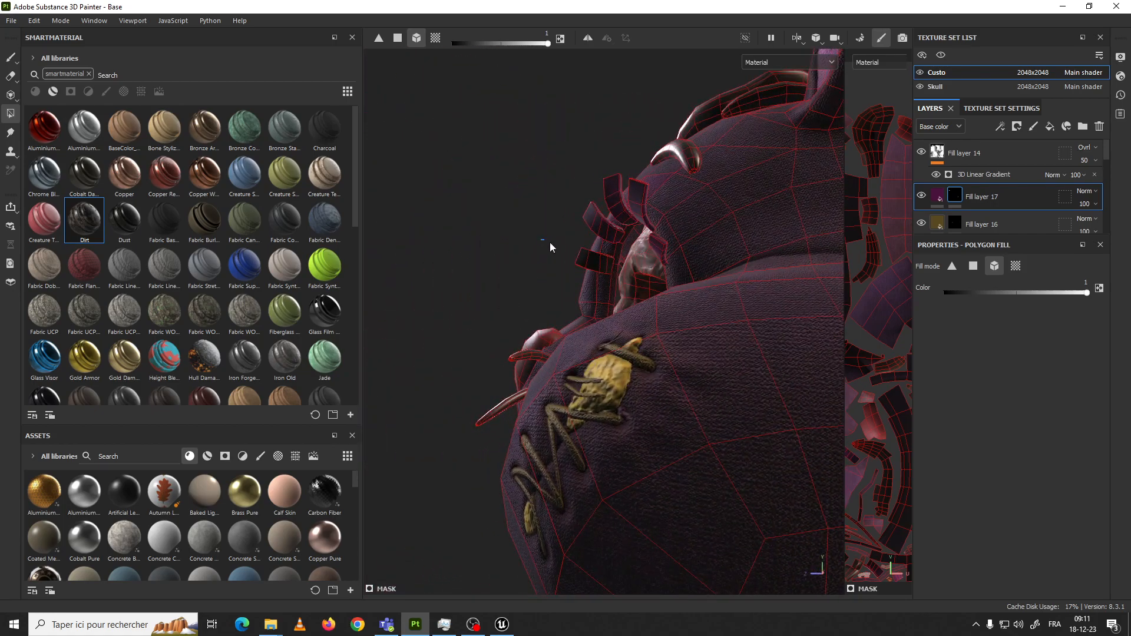
alt+drag(580, 262, 639, 181)
scroll(624, 174, up, 5)
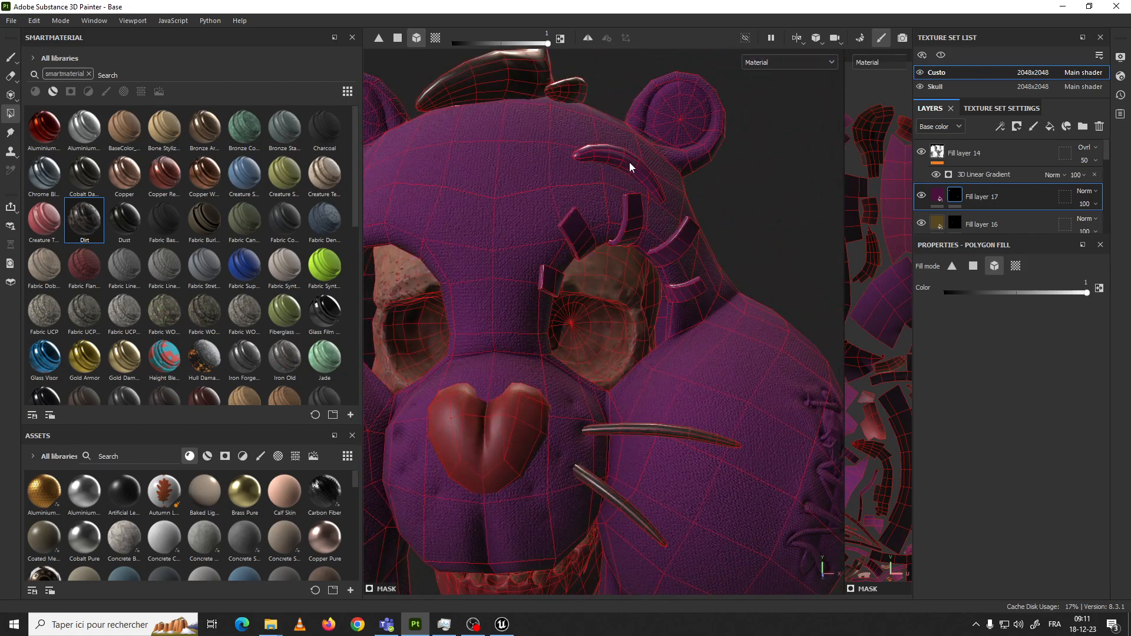
alt+drag(624, 157, 516, 116)
drag(619, 155, 615, 165)
scroll(488, 125, down, 4)
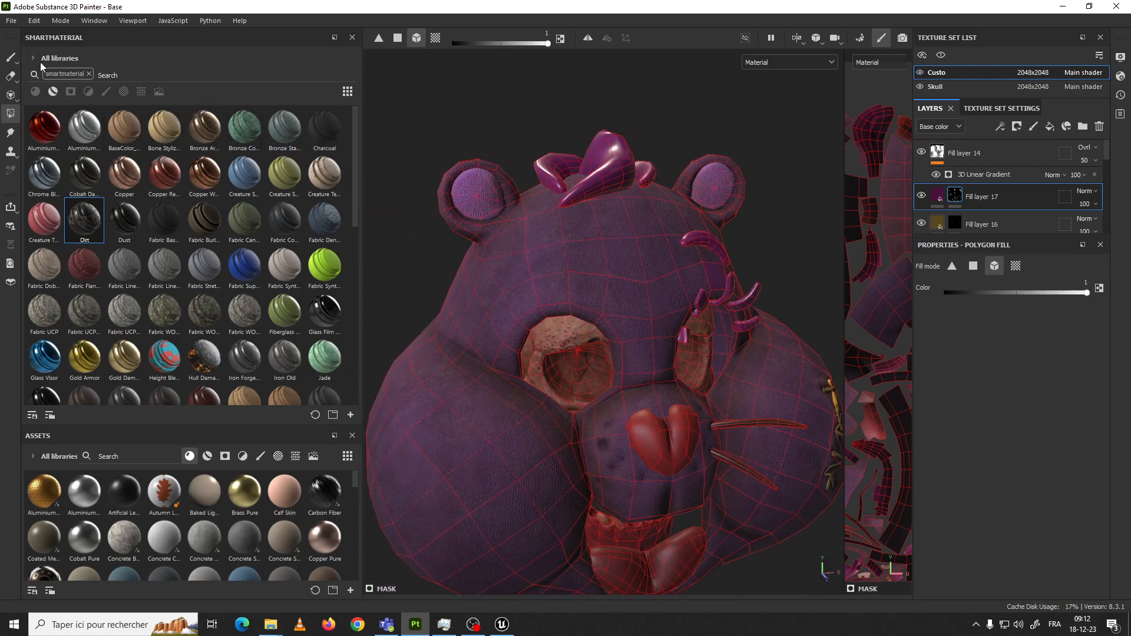
click(10, 58)
scroll(700, 194, down, 4)
alt+drag(701, 194, 658, 249)
scroll(639, 189, up, 4)
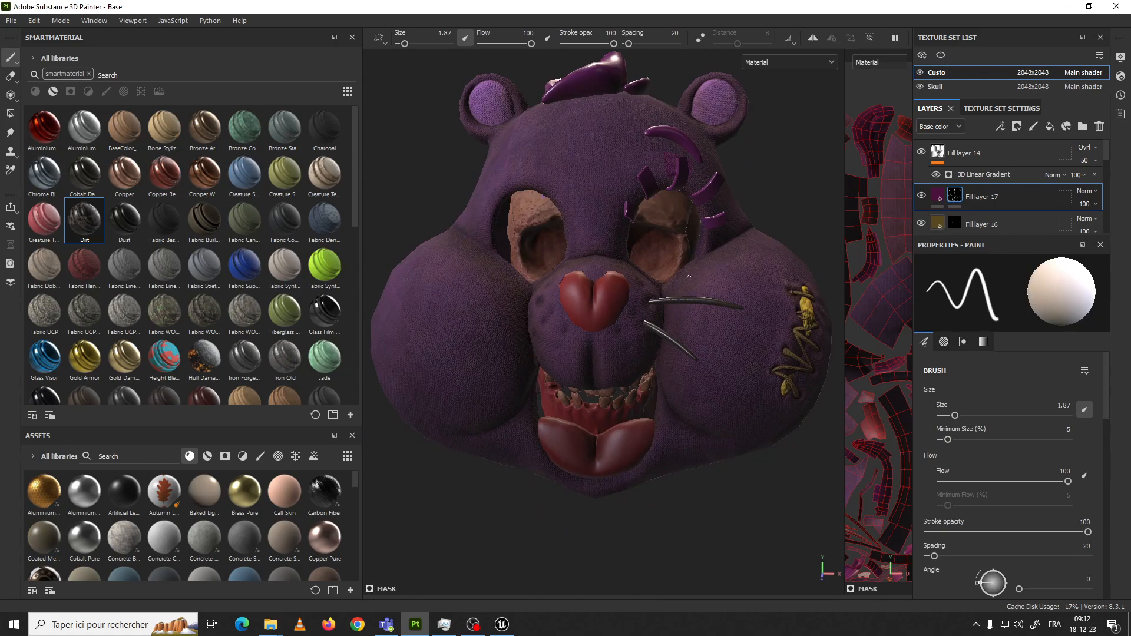
Mesh-fill both cheek whiskers into Fill layer 17's mask and check them from the front
click(11, 113)
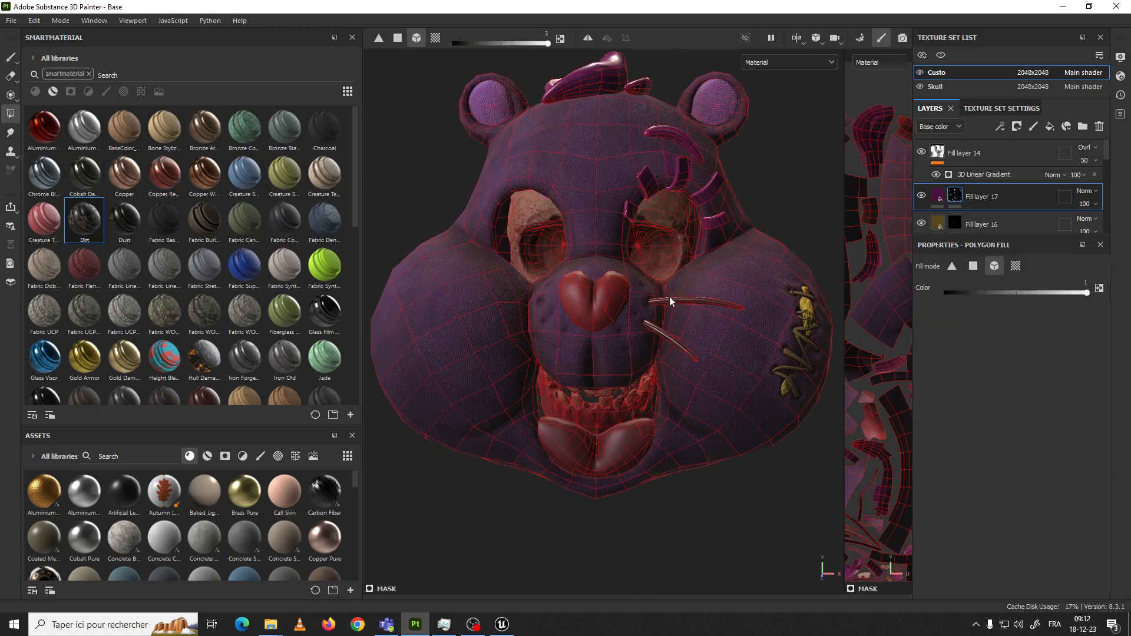
mouse_move(674, 299)
alt+mouse_down()
mouse_move(789, 318)
mouse_move(808, 397)
mouse_move(611, 279)
alt+mouse_up()
scroll(787, 316, up, 6)
scroll(611, 279, down, 3)
click(10, 57)
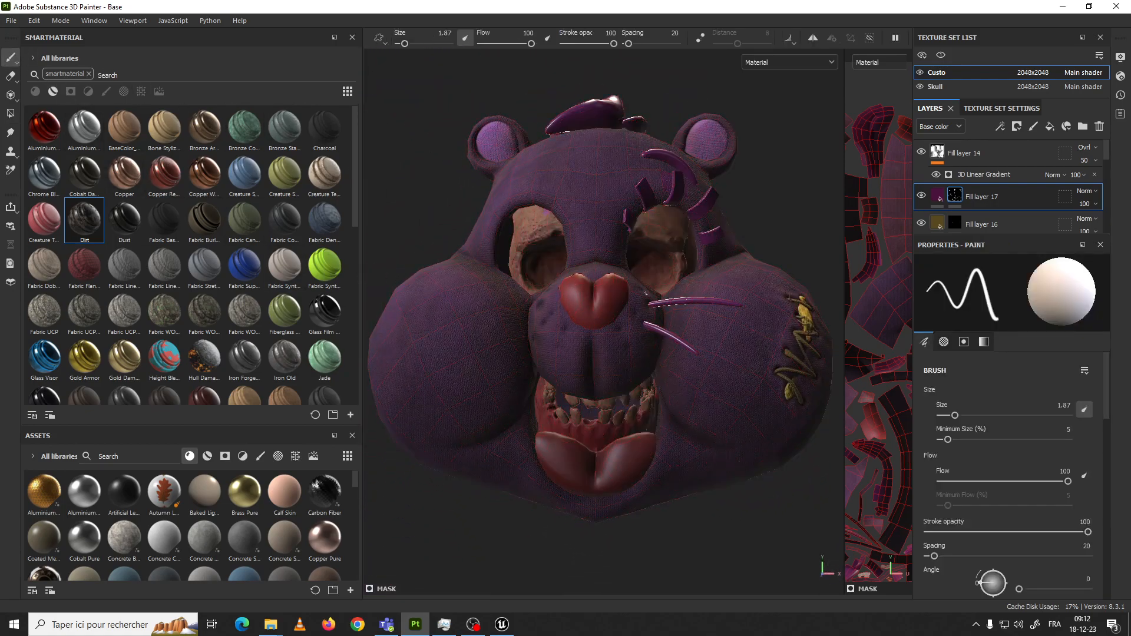
scroll(662, 292, down, 2)
scroll(662, 292, up, 2)
mouse_move(662, 291)
alt+mouse_down()
mouse_move(626, 299)
mouse_move(648, 206)
mouse_move(649, 272)
alt+mouse_up()
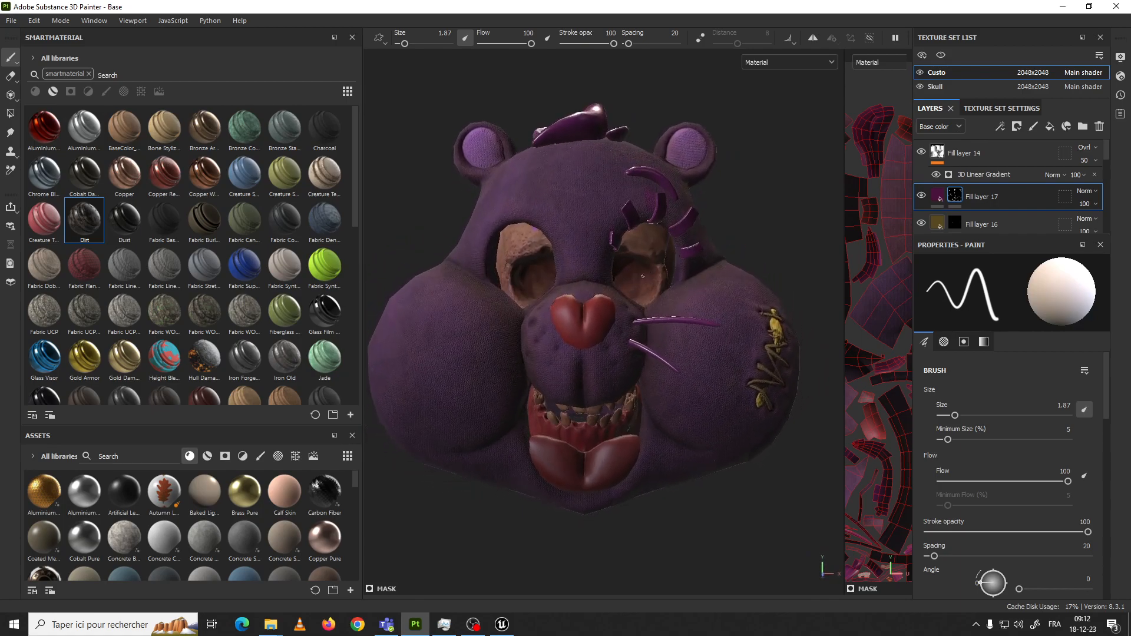
scroll(649, 272, up, 1)
Brighten Fill layer 17's base color to the magenta purple 721F62
click(940, 196)
click(1030, 412)
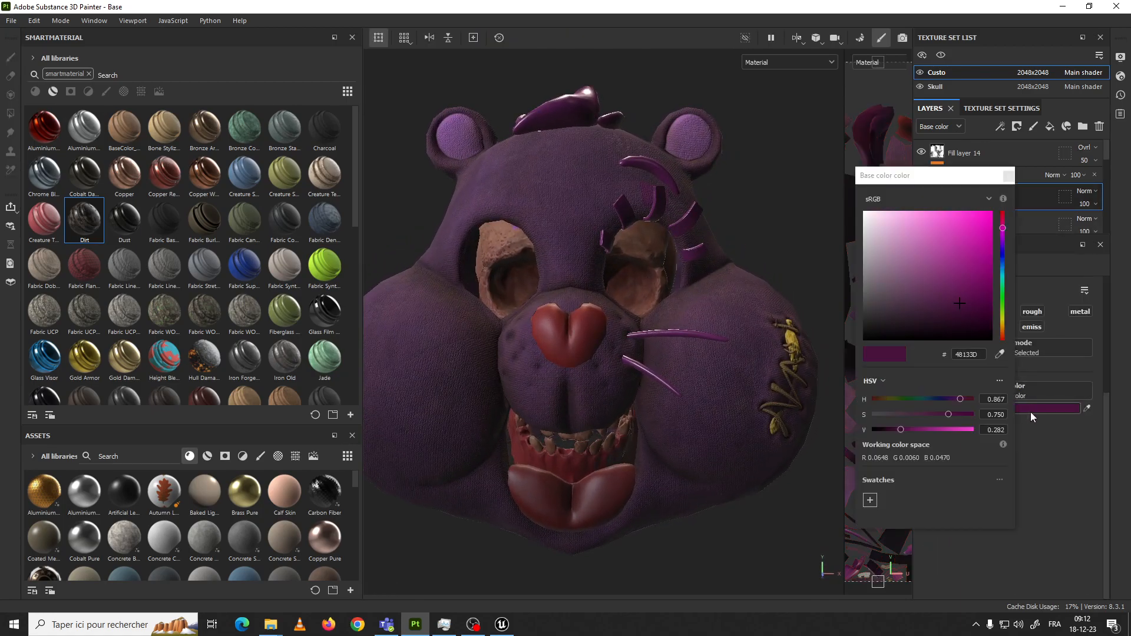
click(967, 312)
drag(967, 313, 956, 282)
alt+right_drag(800, 176, 790, 279)
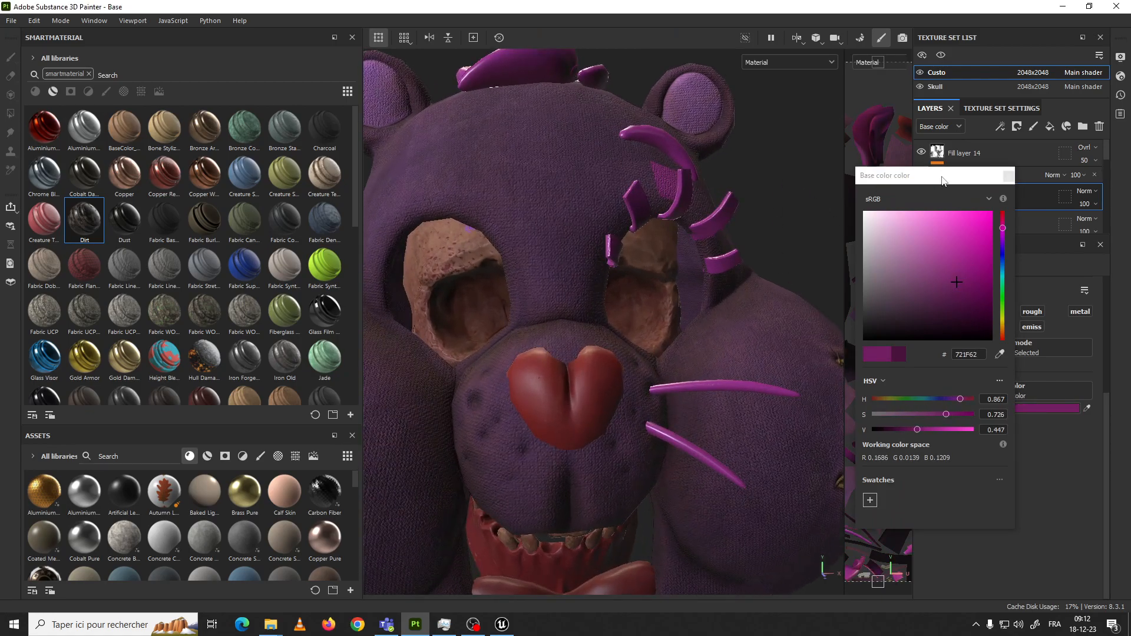
click(1008, 176)
Clear the stray filled patch between the eyebrow and eyelashes from Fill layer 17's mask using fill value 0
click(954, 197)
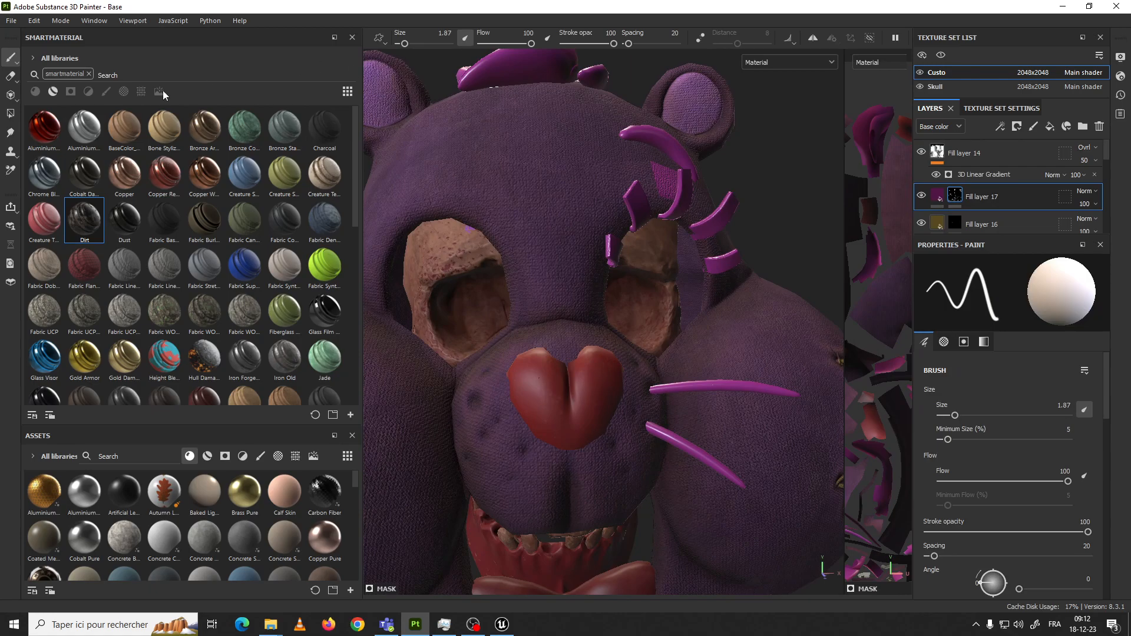
click(10, 113)
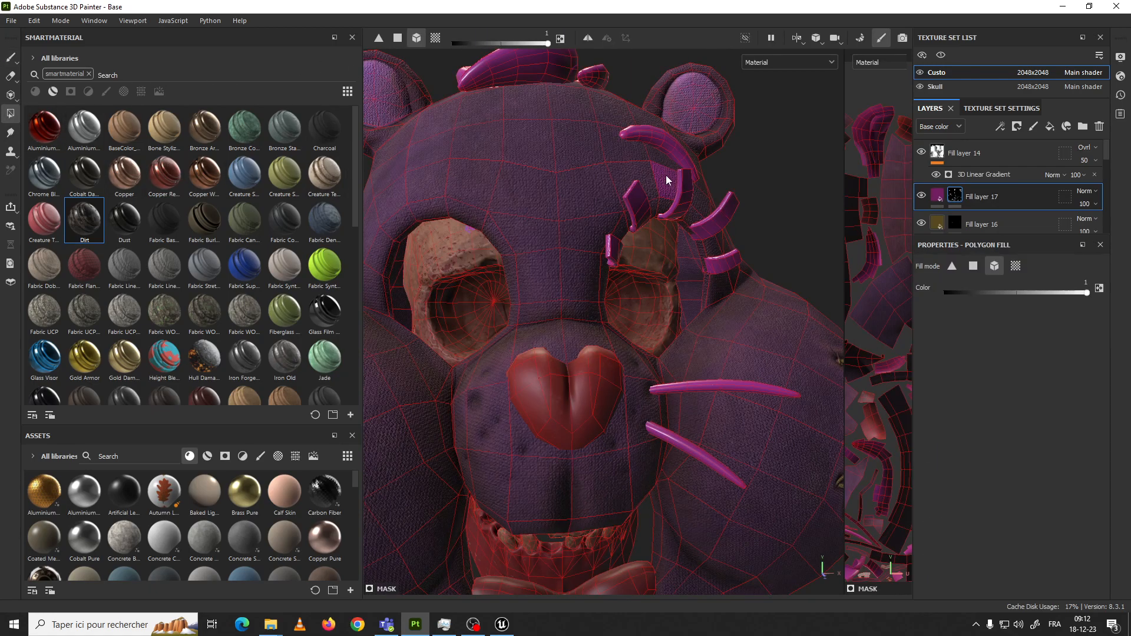
alt+right_drag(750, 211, 629, 171)
alt+drag(628, 172, 802, 212)
alt+middle_drag(481, 241, 666, 231)
alt+drag(536, 245, 731, 280)
alt+right_drag(730, 281, 519, 226)
alt+middle_drag(614, 255, 687, 199)
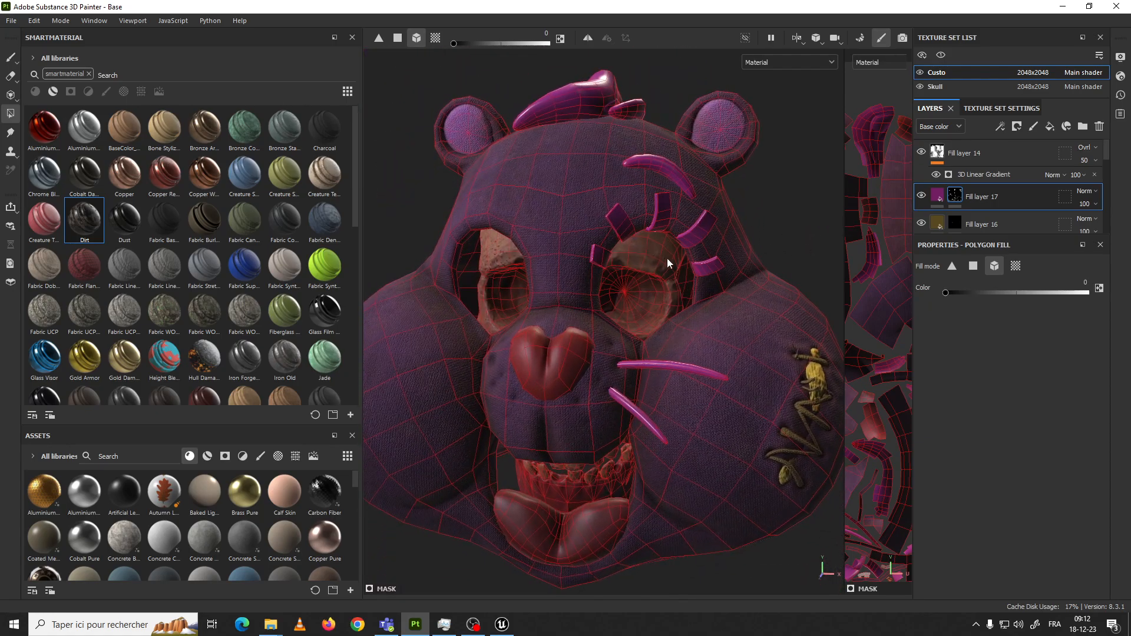
alt+right_drag(664, 258, 597, 215)
alt+middle_drag(701, 258, 657, 251)
alt+right_drag(684, 251, 765, 238)
Try the light orange-brown BB8D56 as Fill layer 17's base color on the hair, lashes and whiskers
click(936, 197)
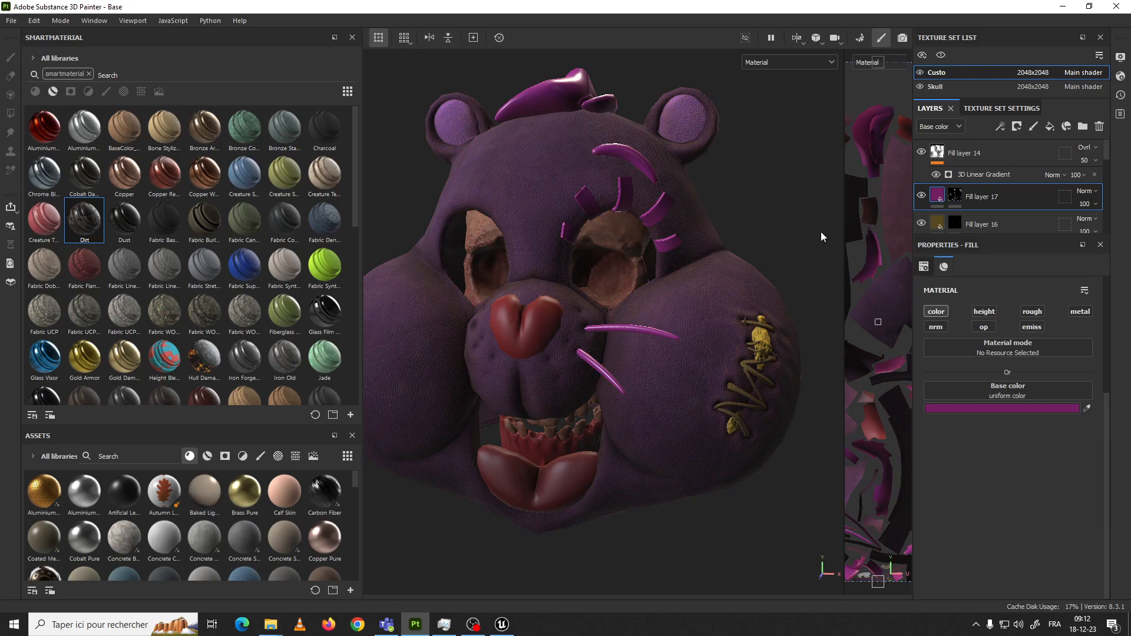
click(984, 409)
alt+right_drag(700, 358, 643, 333)
mouse_move(1002, 307)
mouse_down()
mouse_move(1002, 330)
mouse_move(963, 302)
mouse_move(971, 316)
mouse_move(980, 287)
mouse_move(967, 310)
mouse_move(1003, 329)
mouse_up()
mouse_move(753, 280)
alt+mouse_down()
mouse_move(754, 248)
mouse_move(751, 273)
alt+mouse_up()
shift+right_drag(745, 275, 784, 274)
drag(964, 312, 932, 244)
click(1009, 176)
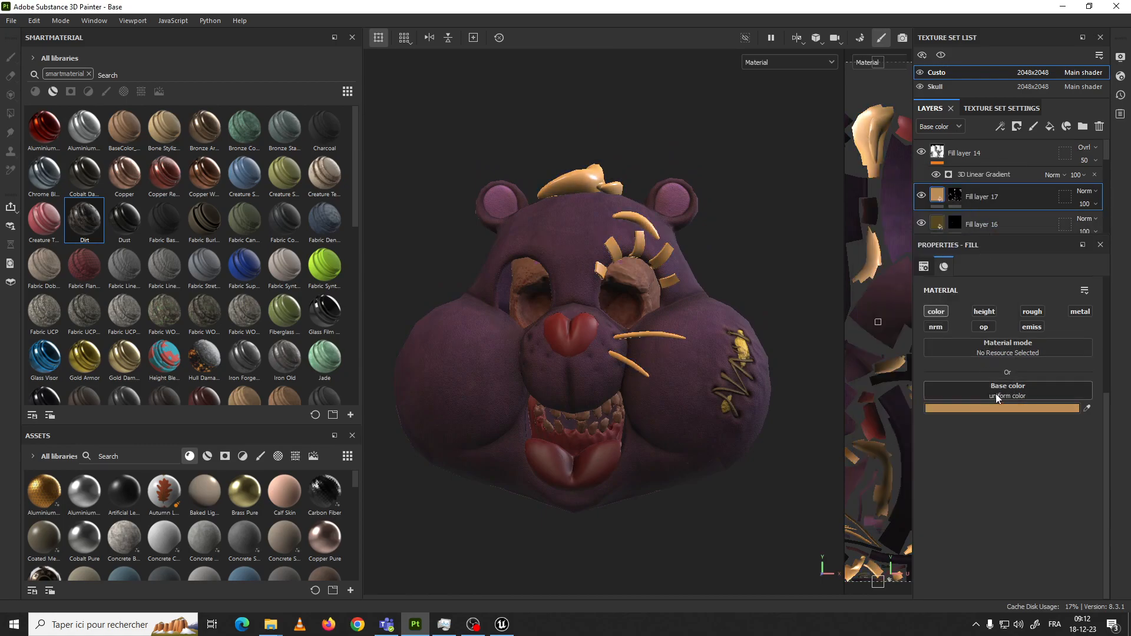
Try the violet 5E3C6D on Fill layer 17, and replace it with 754967 sampled from the bear's ear
click(992, 408)
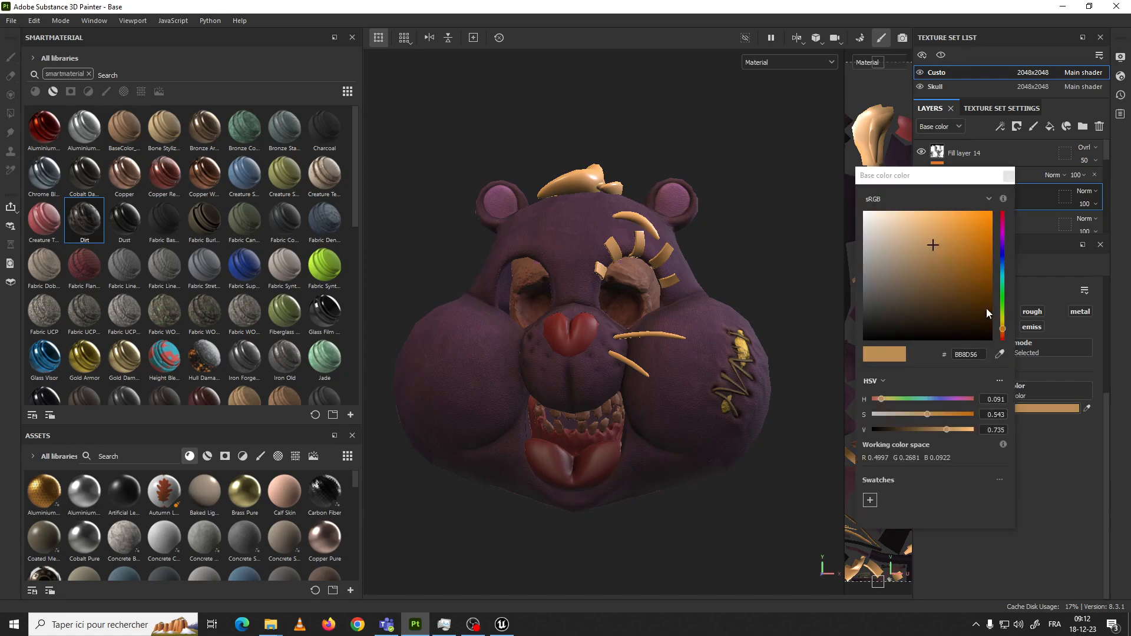
drag(1002, 269, 921, 285)
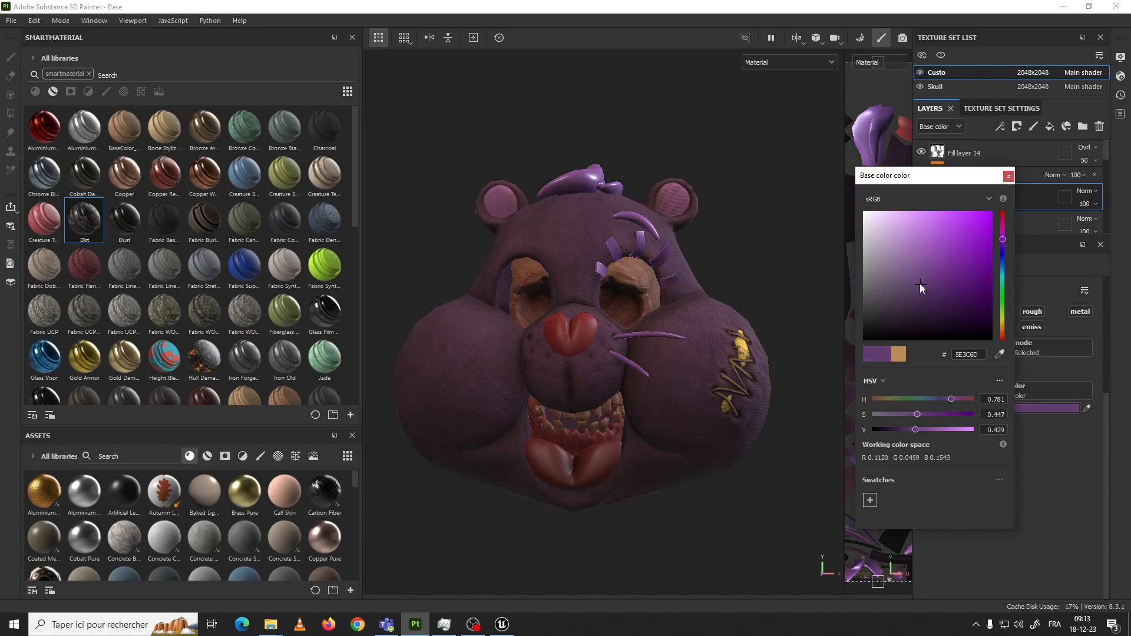
click(1000, 354)
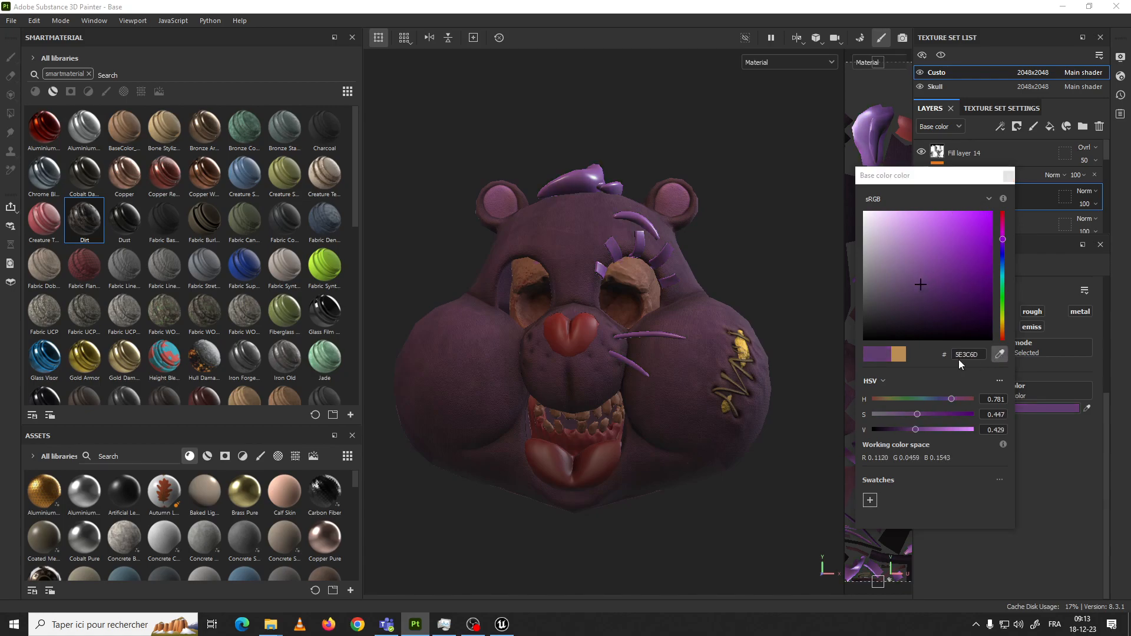
click(674, 203)
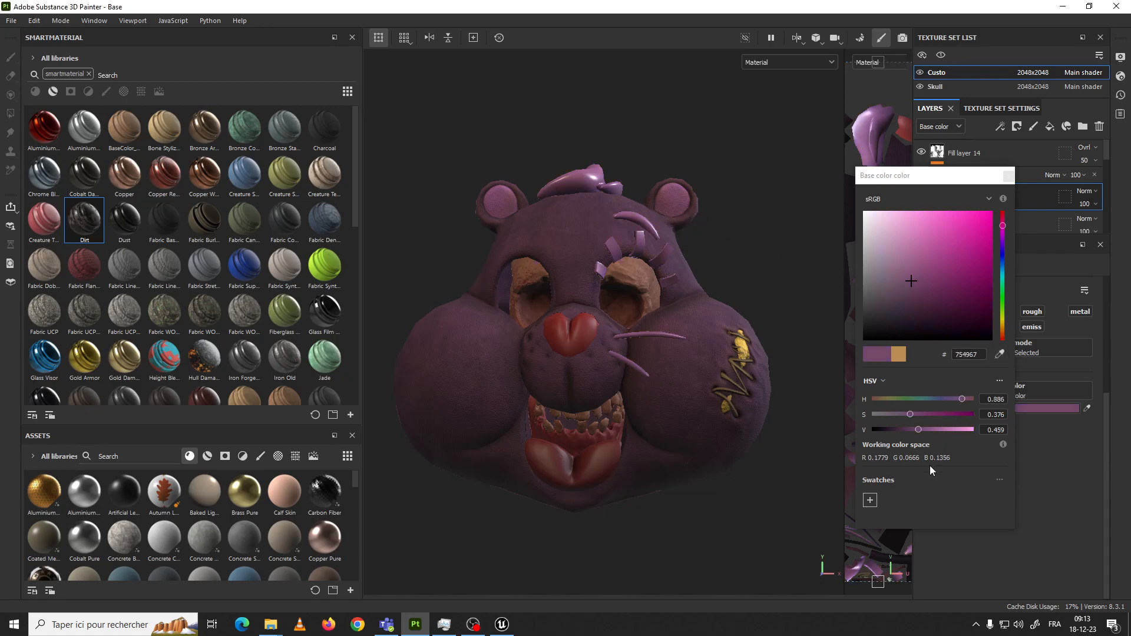
click(1009, 176)
Enable the roughness channel on Fill layer 17 and set its roughness to about 0.4961
mouse_move(712, 290)
alt+mouse_down()
mouse_move(680, 324)
mouse_move(613, 321)
mouse_move(663, 316)
mouse_move(695, 288)
alt+mouse_up()
scroll(712, 279, up, 3)
alt+middle_drag(712, 278, 692, 262)
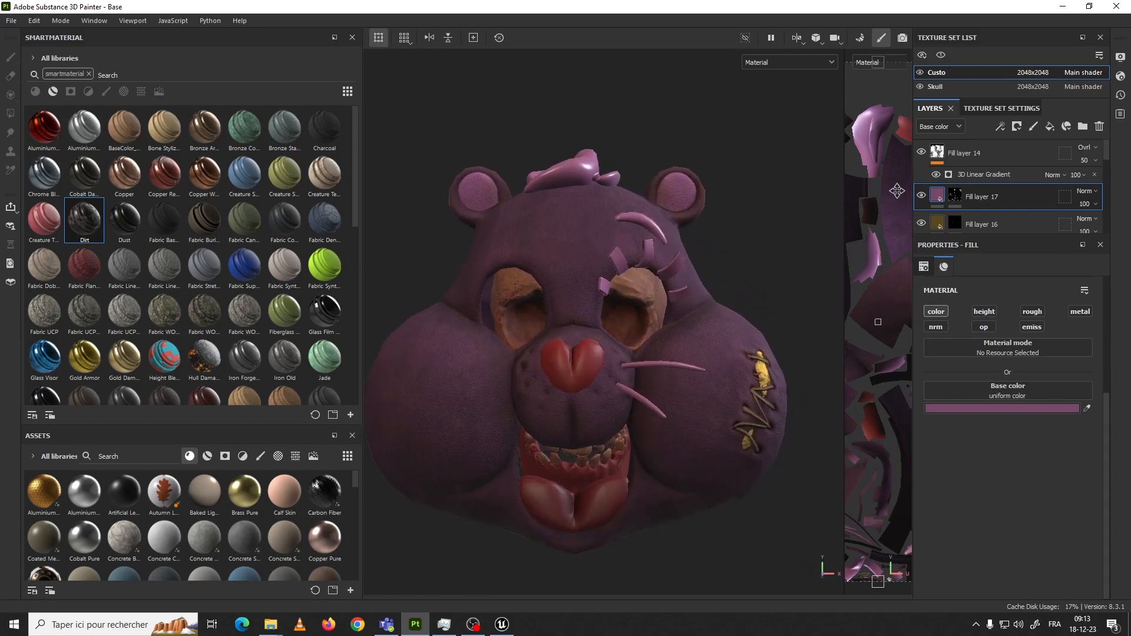
click(1033, 312)
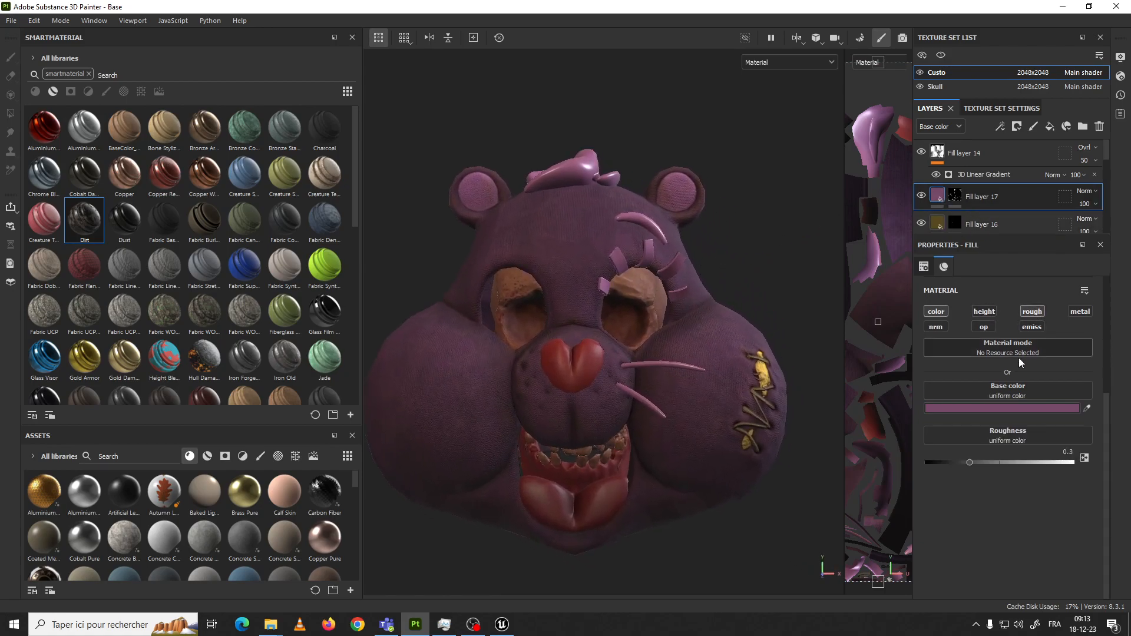
drag(974, 461, 999, 464)
Examine the hair, eyelashes, whiskers and cheek stitches on the bear head from several angles
alt+drag(794, 271, 706, 275)
alt+right_drag(707, 274, 740, 301)
mouse_move(769, 277)
alt+mouse_down()
mouse_move(741, 283)
mouse_move(783, 291)
mouse_move(777, 274)
alt+mouse_up()
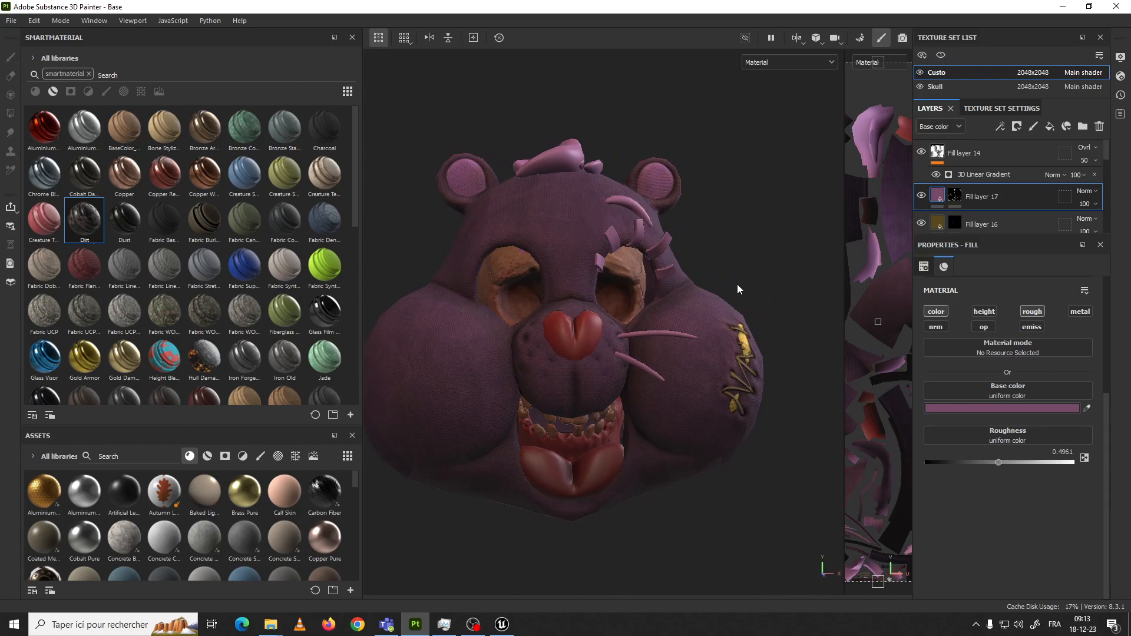
alt+drag(752, 281, 729, 331)
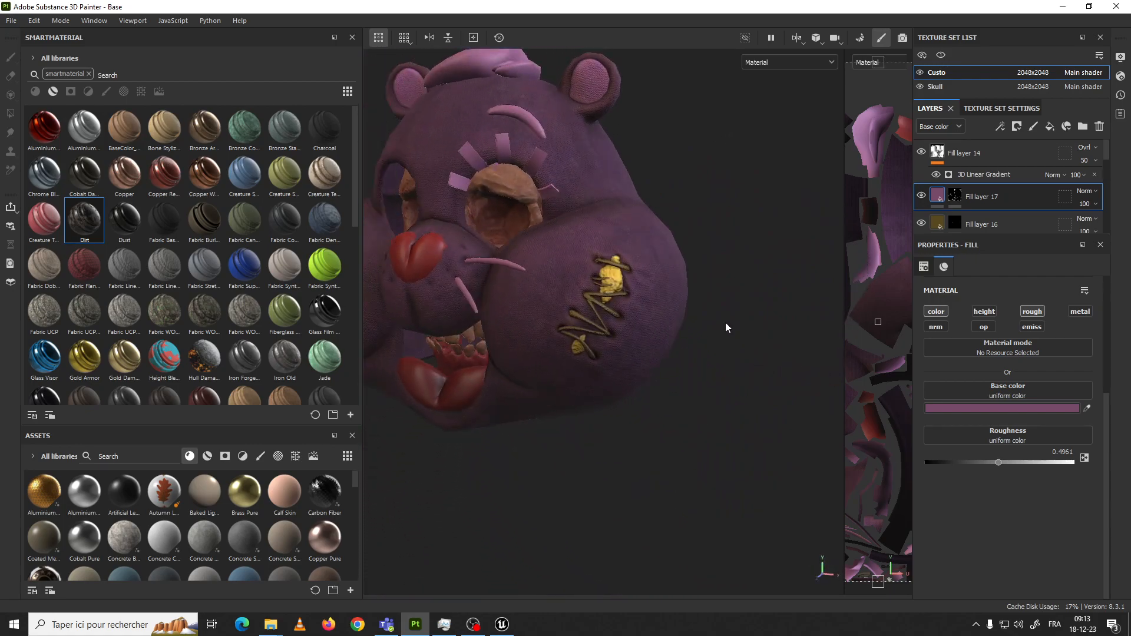
alt+drag(686, 197, 914, 233)
scroll(766, 198, down, 2)
alt+drag(766, 198, 790, 242)
Add a fill layer above Fill layer 14 with only the color channel enabled
click(966, 155)
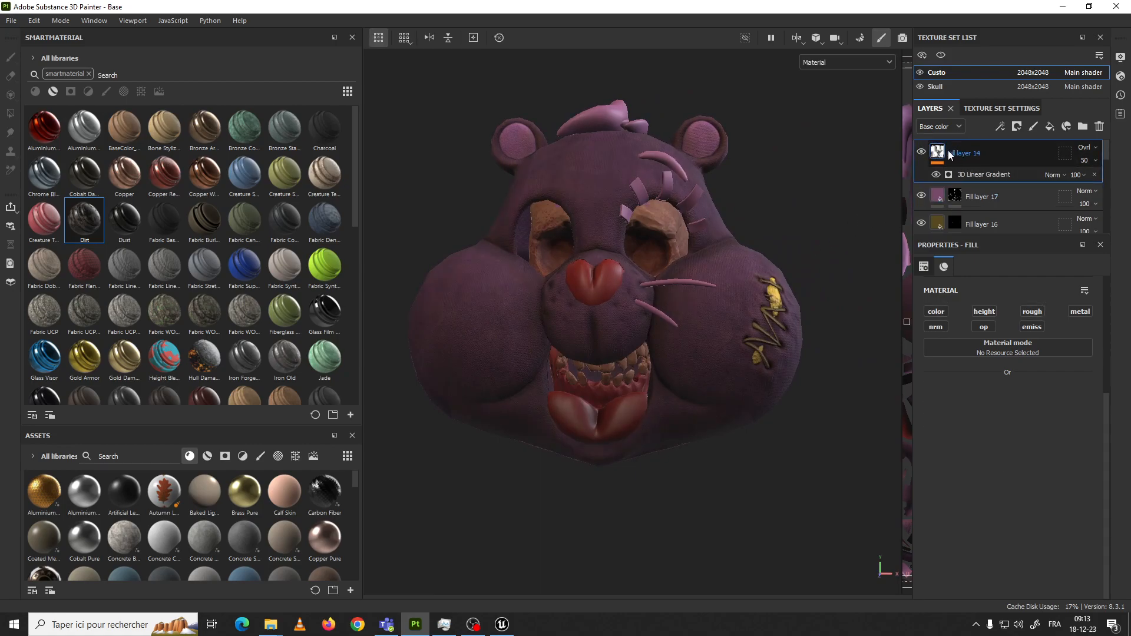
click(1051, 127)
click(987, 328)
click(940, 327)
click(983, 313)
click(1033, 312)
click(1031, 326)
click(1074, 313)
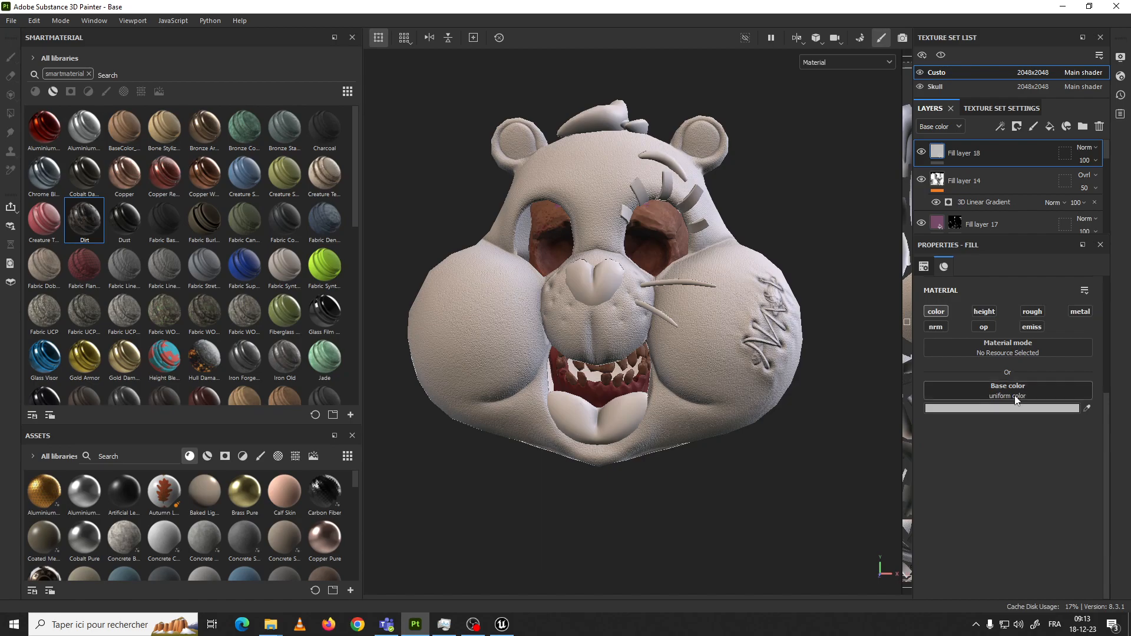
Set Fill layer 18's base color to the near-black 1D1919
click(1016, 408)
drag(903, 320, 878, 325)
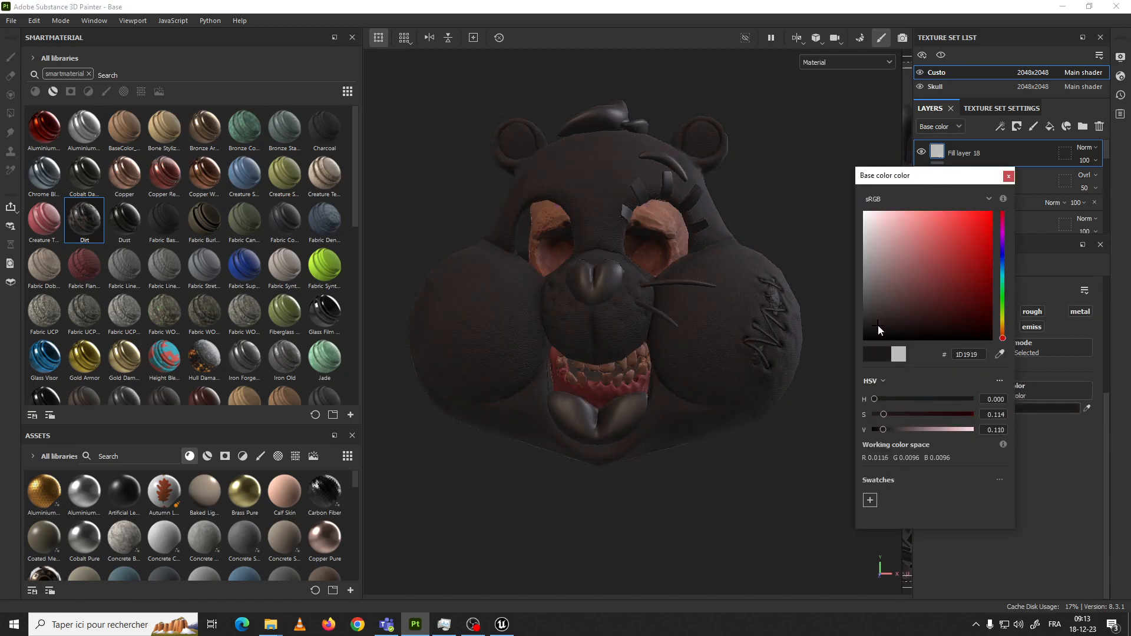
click(1009, 177)
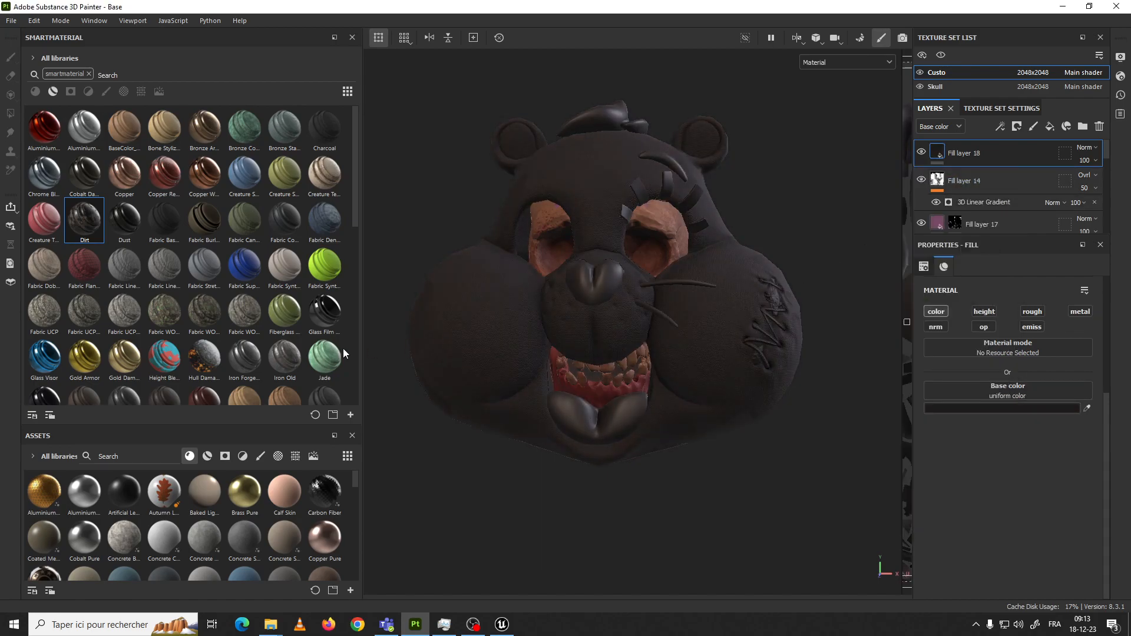
Search the smart masks for occlusion, apply the Occlusion smart mask to Fill layer 18, and return to the Paint tool
click(126, 76)
click(90, 74)
click(71, 91)
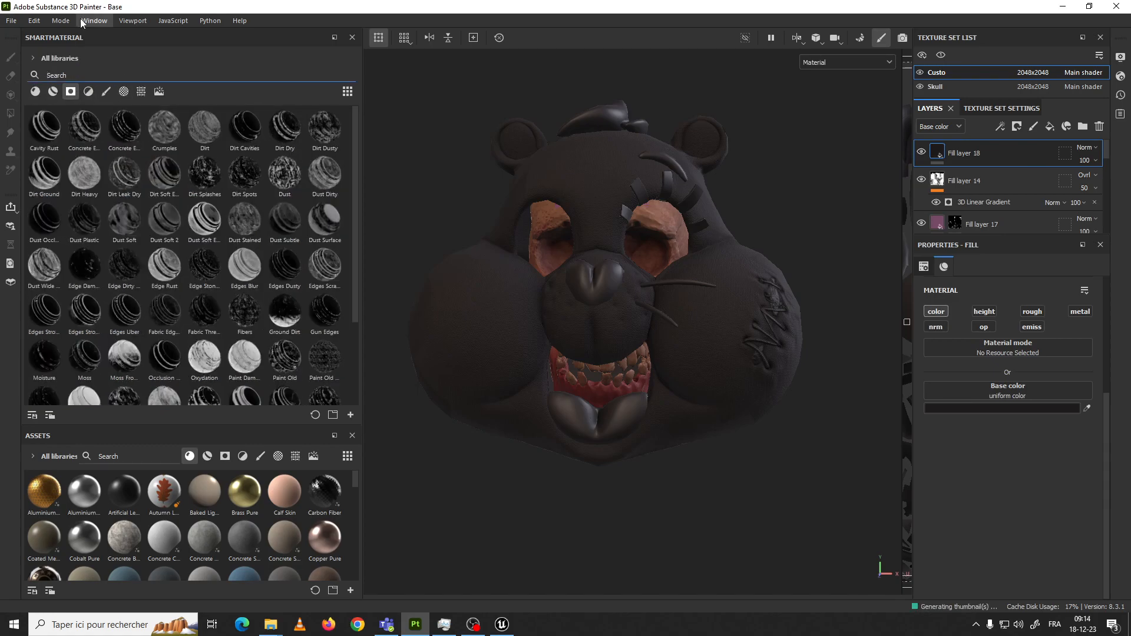
text(ao)
key(BackSpace)
key(BackSpace)
text(oc)
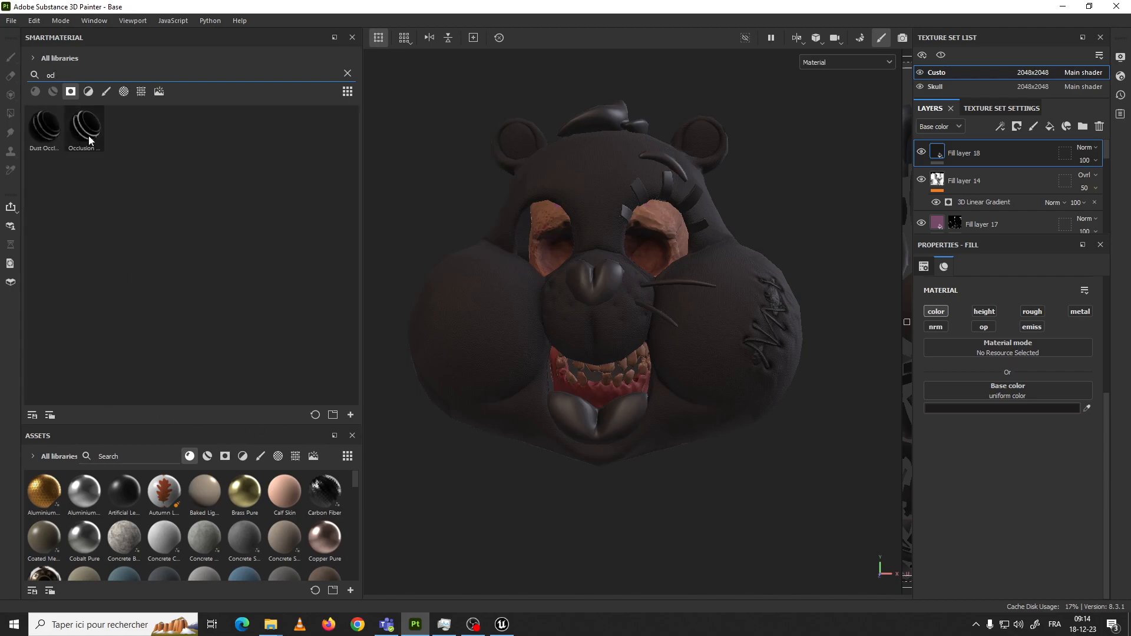
mouse_move(89, 139)
drag(89, 140, 955, 153)
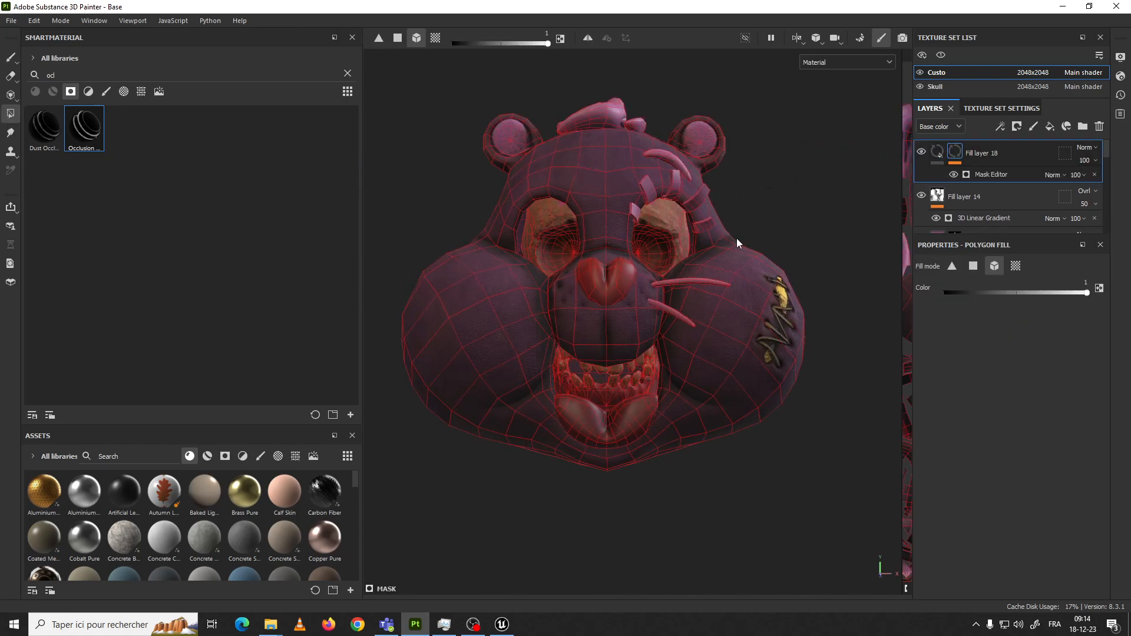
click(10, 58)
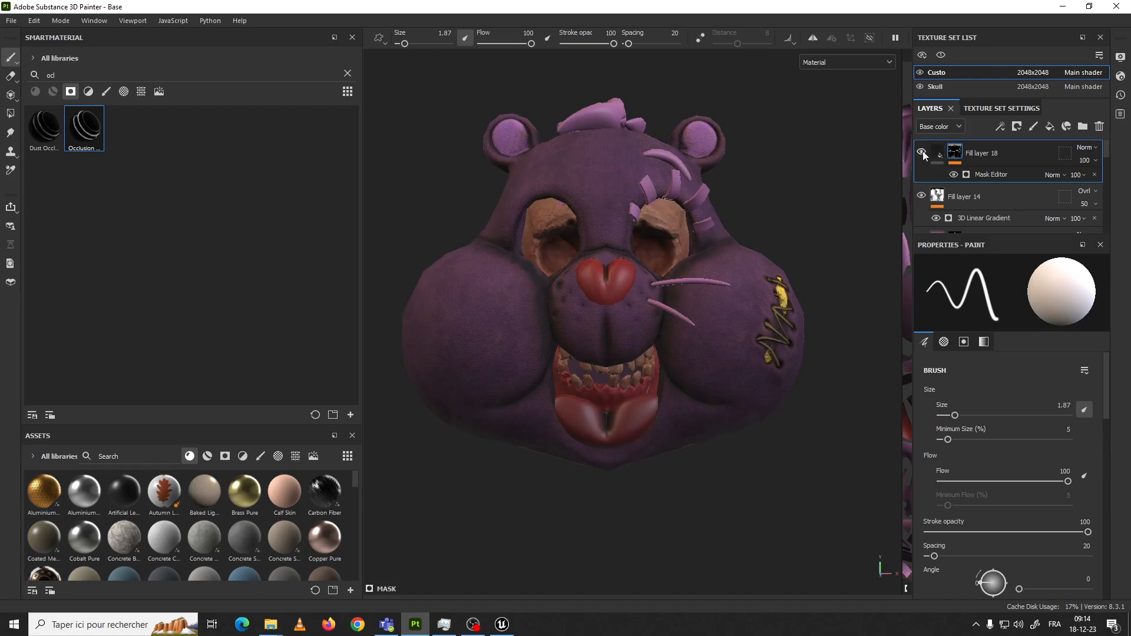
Lower Fill layer 18's opacity to 35 and check the shading around the bear head
click(1076, 175)
drag(1091, 190, 1093, 191)
mouse_move(792, 194)
alt+mouse_down()
mouse_move(682, 240)
mouse_move(666, 312)
mouse_move(830, 240)
mouse_move(707, 247)
mouse_move(786, 215)
mouse_move(765, 202)
mouse_move(826, 136)
mouse_move(808, 245)
mouse_move(773, 205)
alt+mouse_up()
alt+right_drag(772, 204, 728, 181)
alt+drag(766, 212, 785, 230)
alt+right_drag(786, 230, 802, 259)
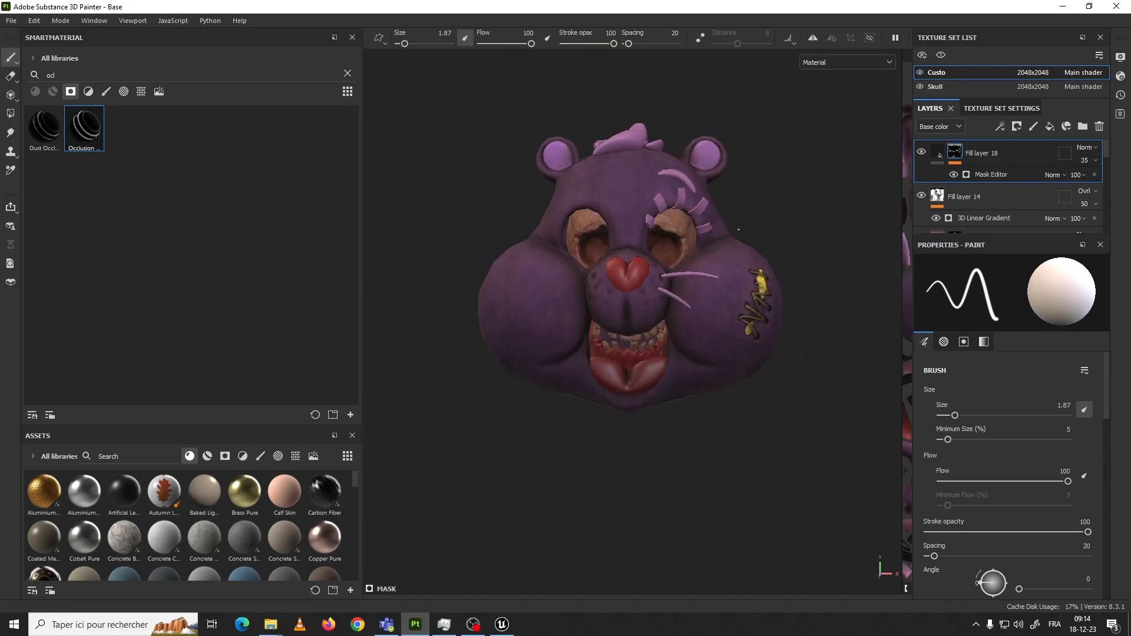
alt+drag(735, 204, 733, 235)
alt+right_drag(732, 235, 758, 247)
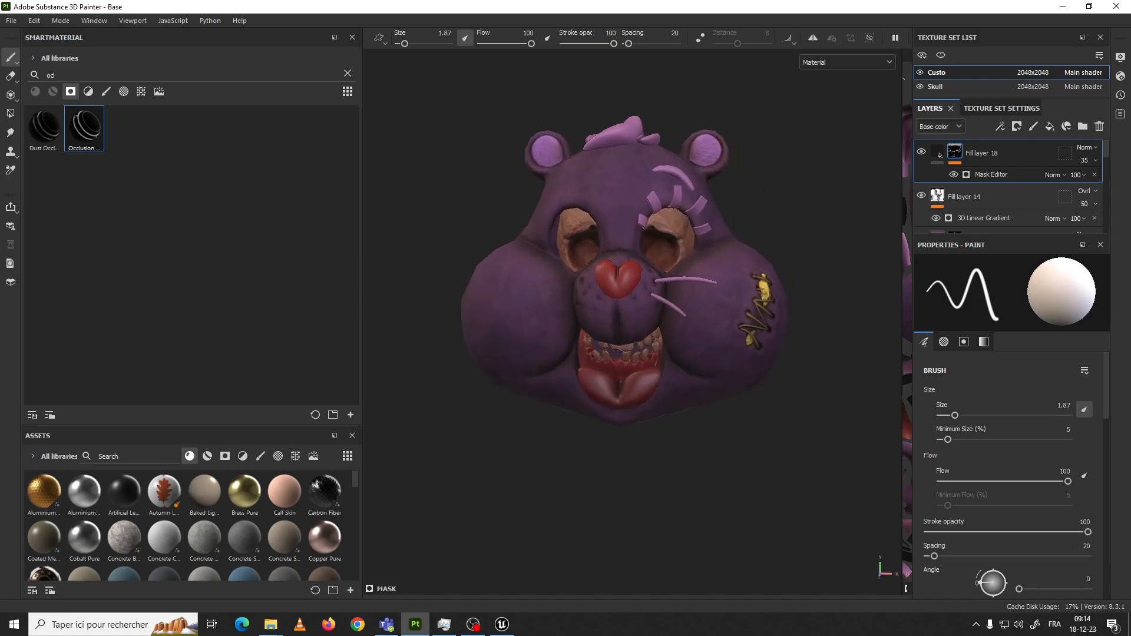
Hide the Custo texture set to isolate the skull, and make the Skull texture set active
click(921, 73)
click(921, 72)
click(921, 73)
scroll(782, 444, up, 2)
alt+drag(782, 445, 830, 169)
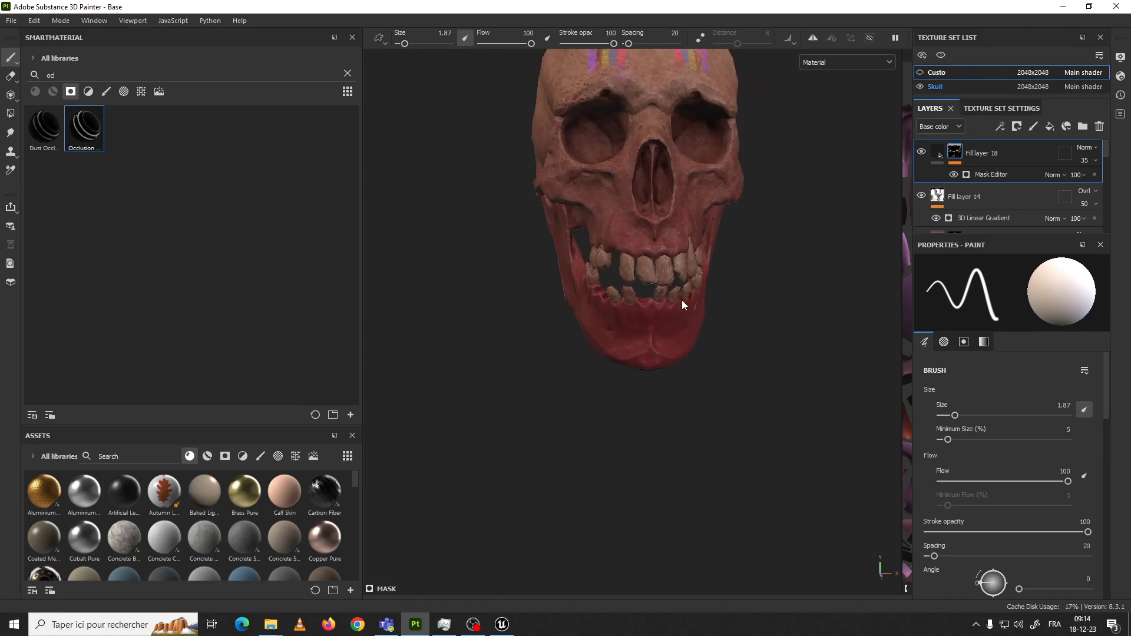
alt+drag(705, 309, 752, 305)
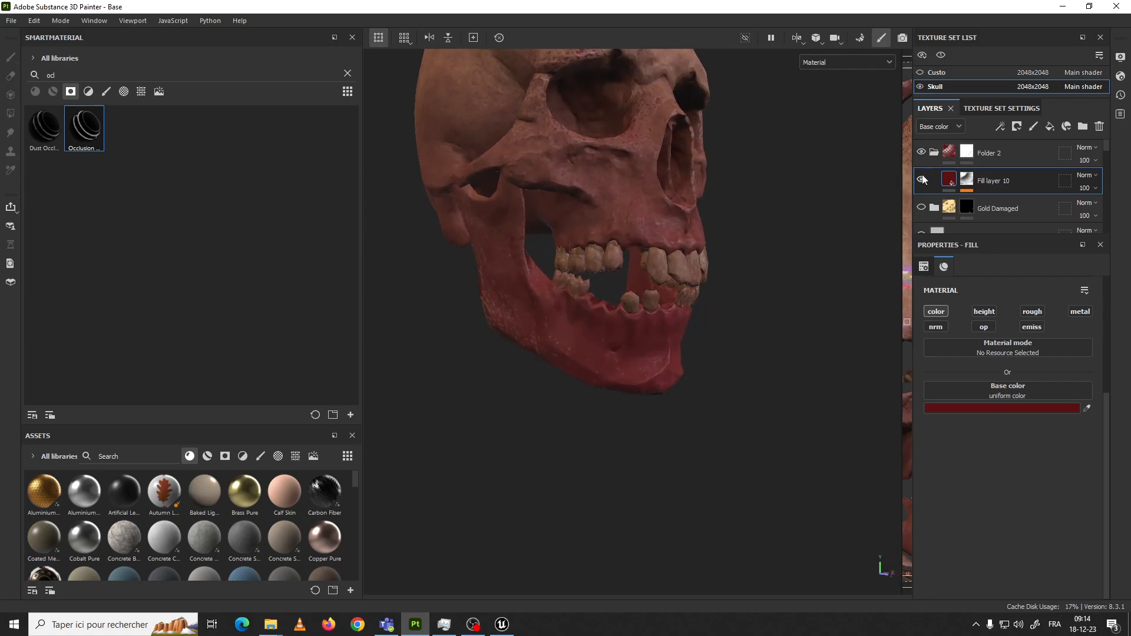
Try the darker red 3F0C0C as Fill layer 10's base color on the skull
click(922, 181)
click(922, 180)
click(975, 408)
drag(967, 300, 967, 308)
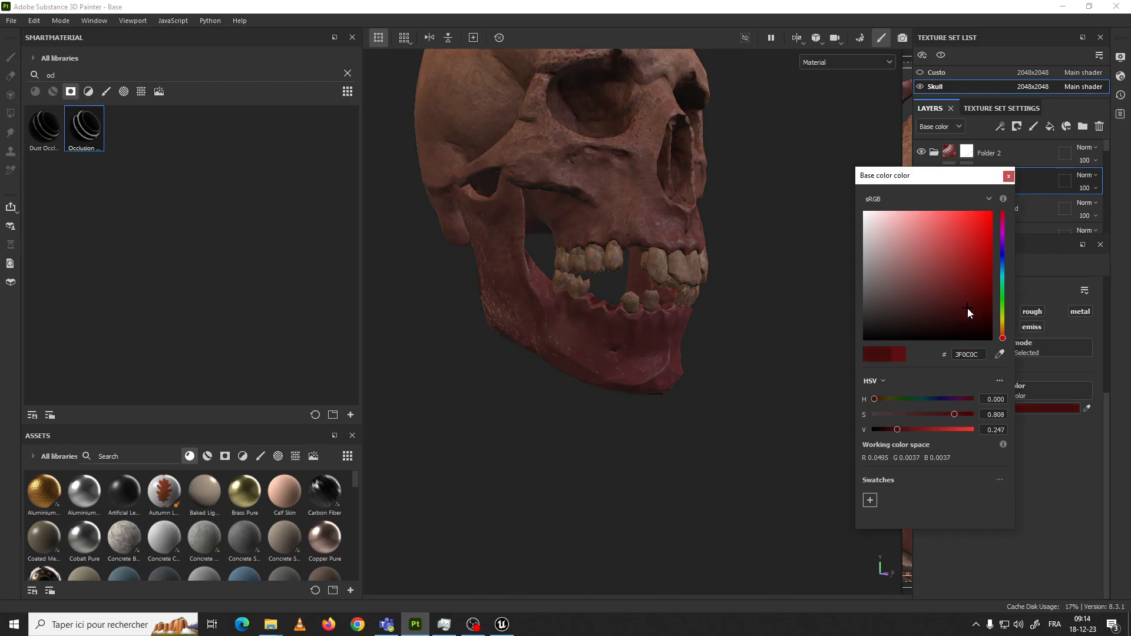
click(1009, 176)
Enable metallic and roughness on Fill layer 10, with metallic at about 0.1063 and roughness at about 0.2480
click(1071, 311)
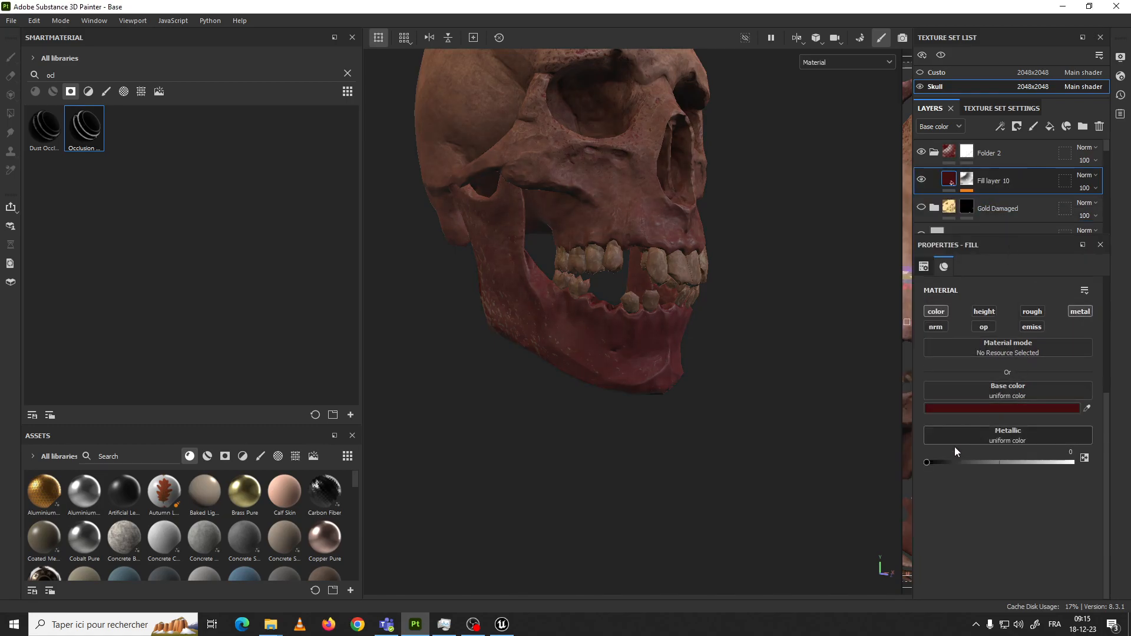
drag(962, 462, 957, 463)
click(1033, 311)
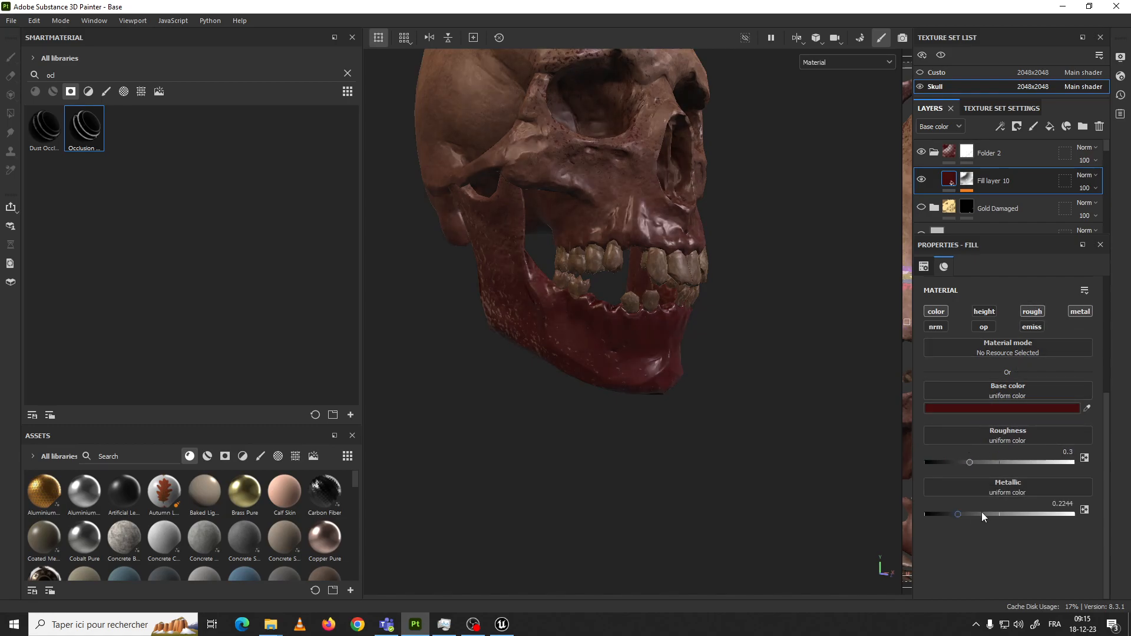
mouse_move(960, 518)
mouse_down()
mouse_move(978, 515)
mouse_move(938, 515)
mouse_up()
mouse_move(970, 462)
mouse_down()
mouse_move(938, 466)
mouse_move(963, 467)
mouse_up()
Darken Fill layer 10's base color further to a deep blood red
mouse_move(790, 397)
alt+mouse_down()
mouse_move(776, 276)
mouse_move(706, 288)
mouse_move(768, 399)
alt+mouse_up()
click(1000, 408)
drag(967, 308, 959, 317)
Compare the skull with Fill layer 10 shown and hidden
click(967, 180)
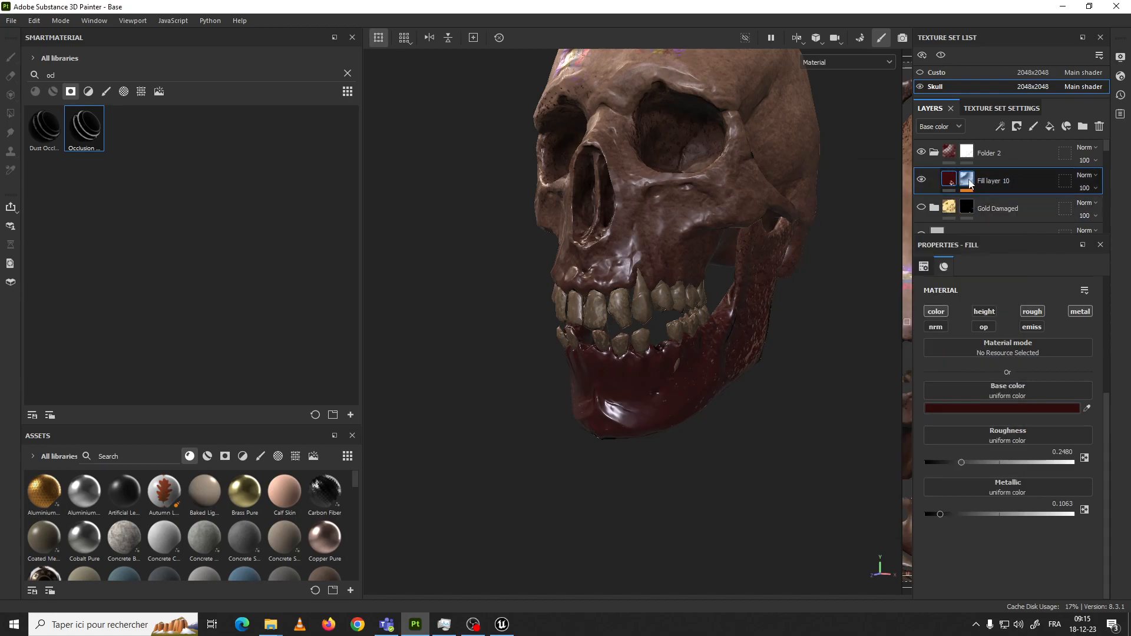
alt+drag(635, 245, 690, 243)
click(921, 181)
click(922, 182)
click(922, 182)
click(922, 182)
click(922, 181)
click(922, 181)
click(921, 181)
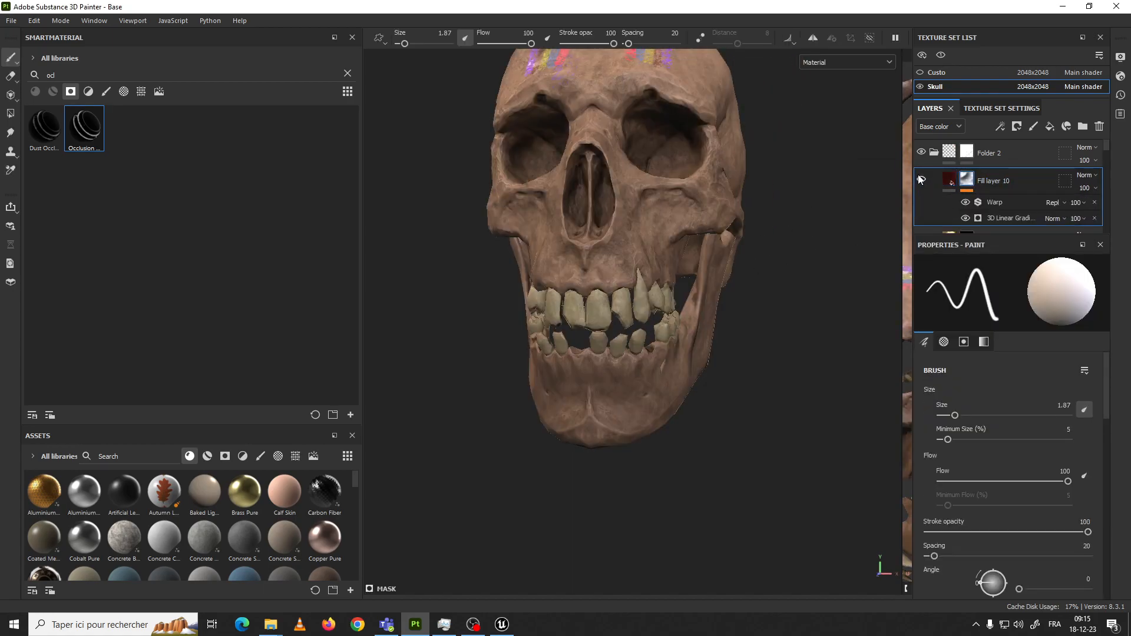
click(922, 180)
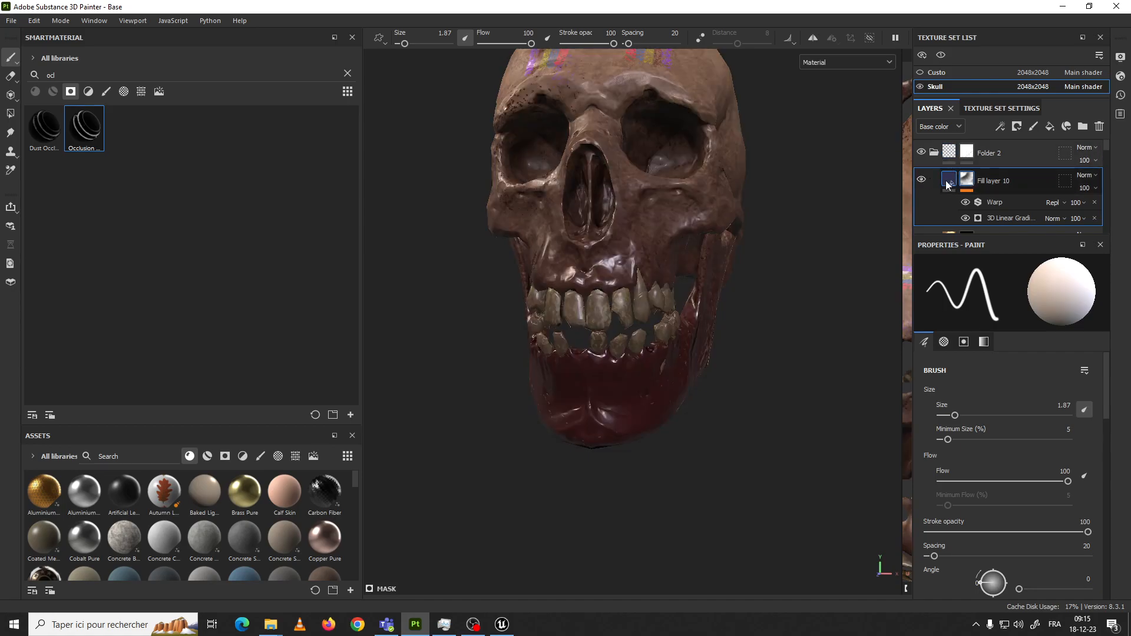
click(947, 185)
click(922, 181)
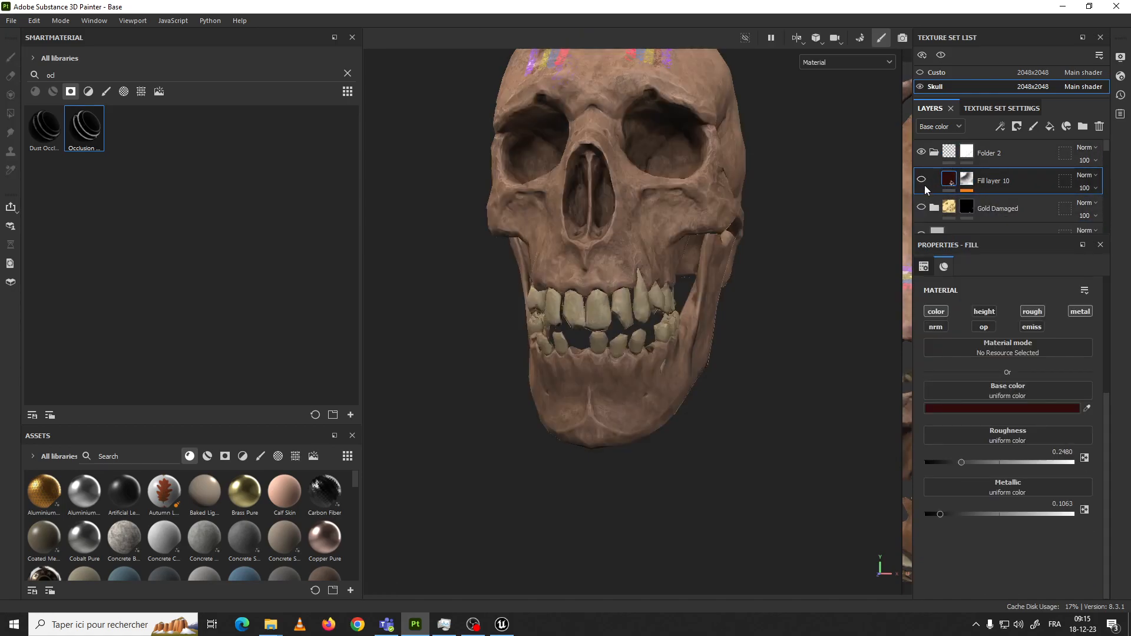
click(924, 183)
click(922, 181)
click(922, 181)
click(923, 181)
click(923, 181)
click(922, 180)
click(922, 181)
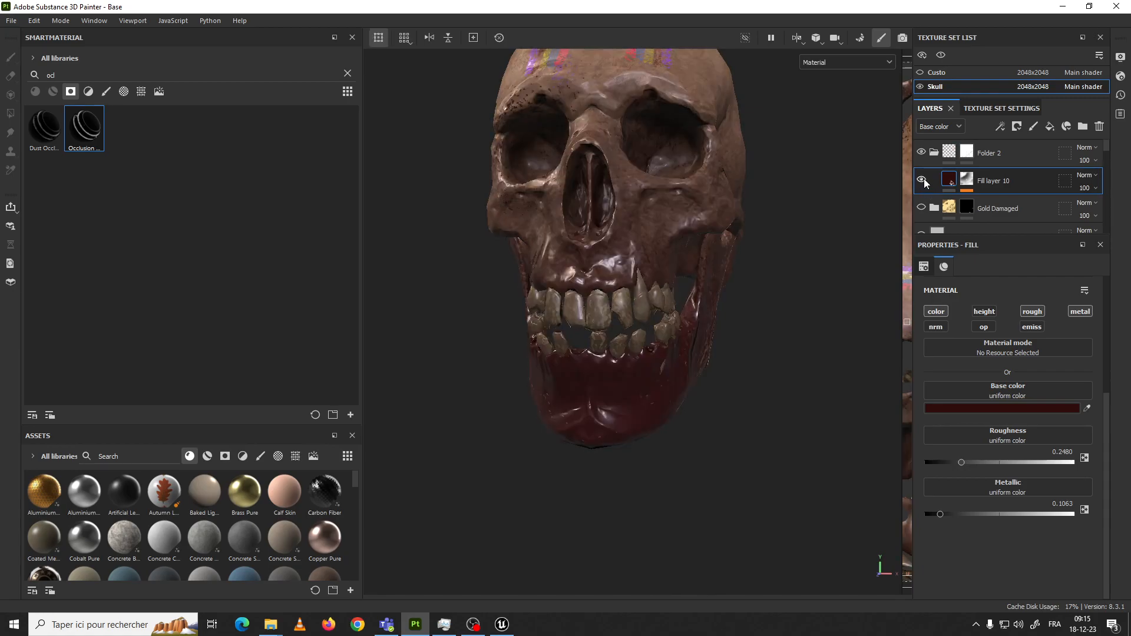
Duplicate Fill layer 10 out of Folder 2 to the top of the skull's layer stack
drag(1072, 239, 1051, 401)
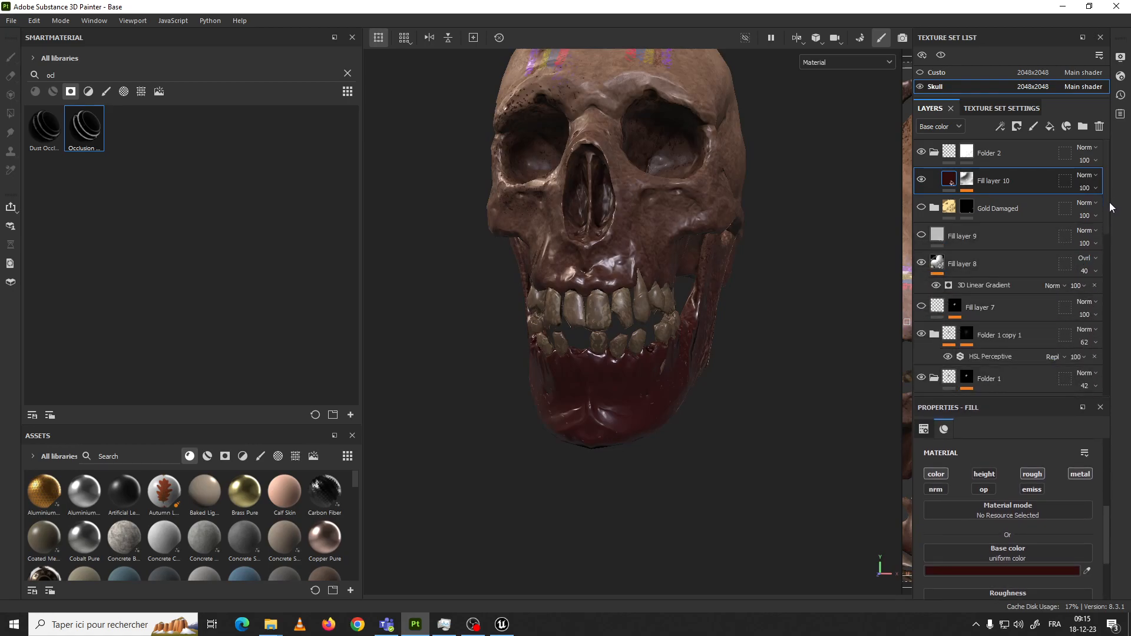
click(922, 152)
click(922, 151)
click(922, 151)
click(922, 151)
ctrl+drag(947, 184, 943, 141)
Examine the skull from several angles with the duplicated Fill layer 10 shown and hidden
alt+drag(731, 277, 768, 279)
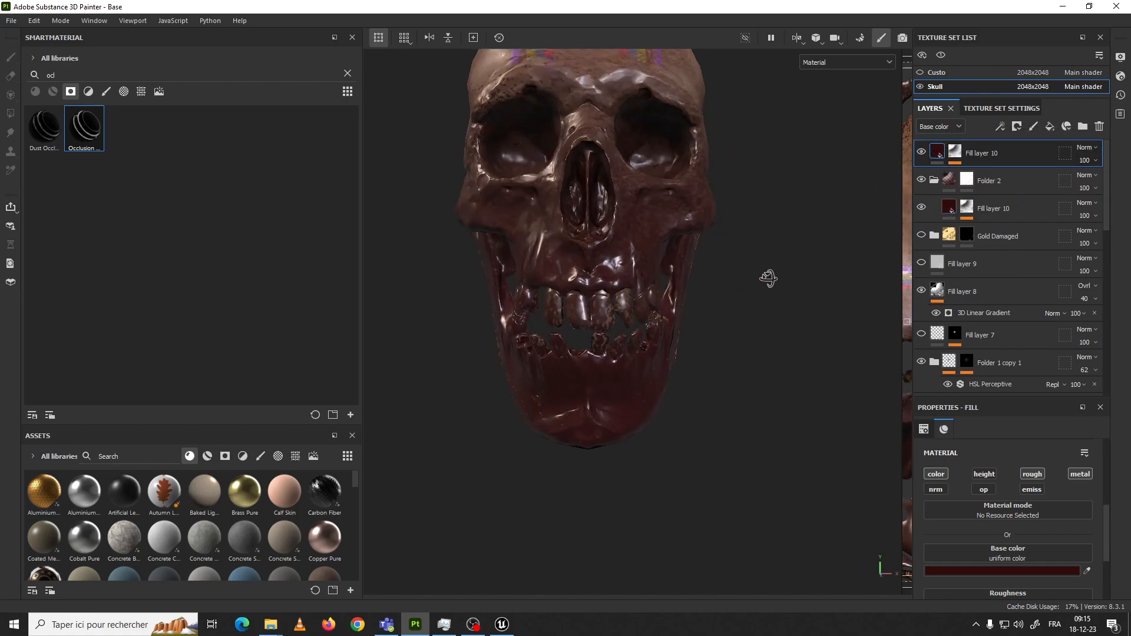
alt+right_drag(767, 280, 494, 210)
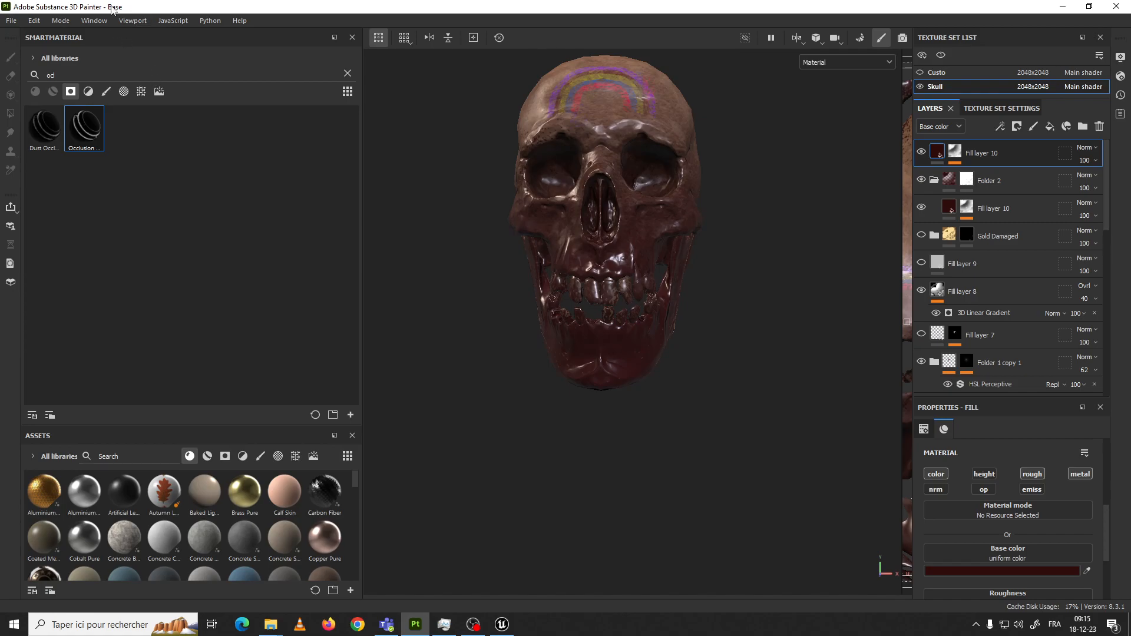
alt+drag(385, 212, 333, 279)
alt+drag(762, 306, 825, 206)
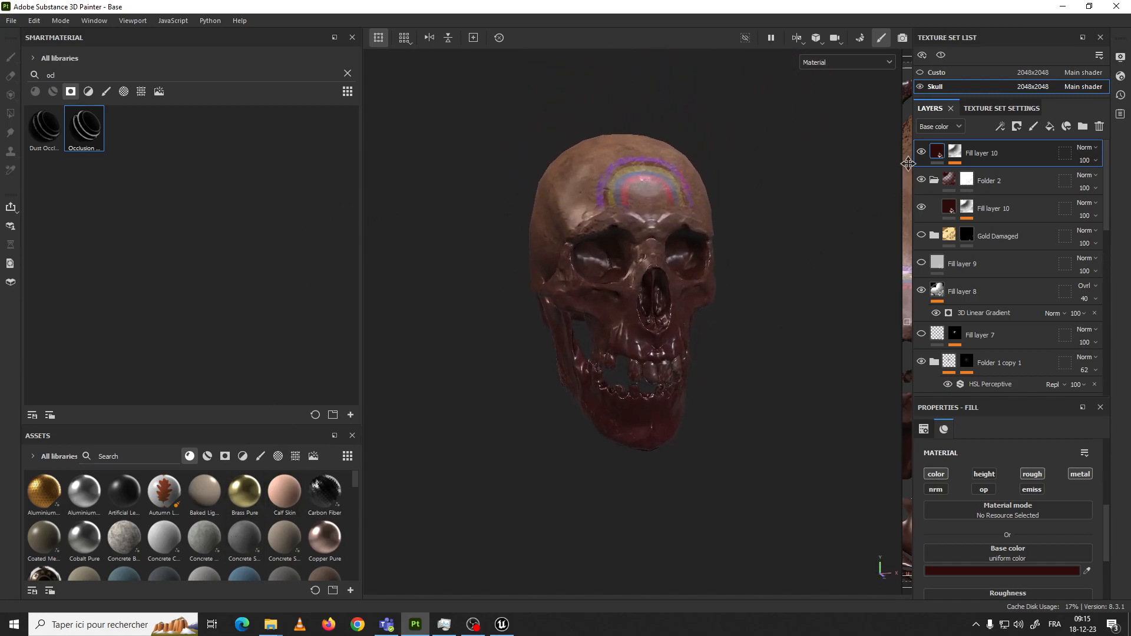
click(922, 153)
click(923, 153)
click(922, 153)
click(922, 153)
click(922, 154)
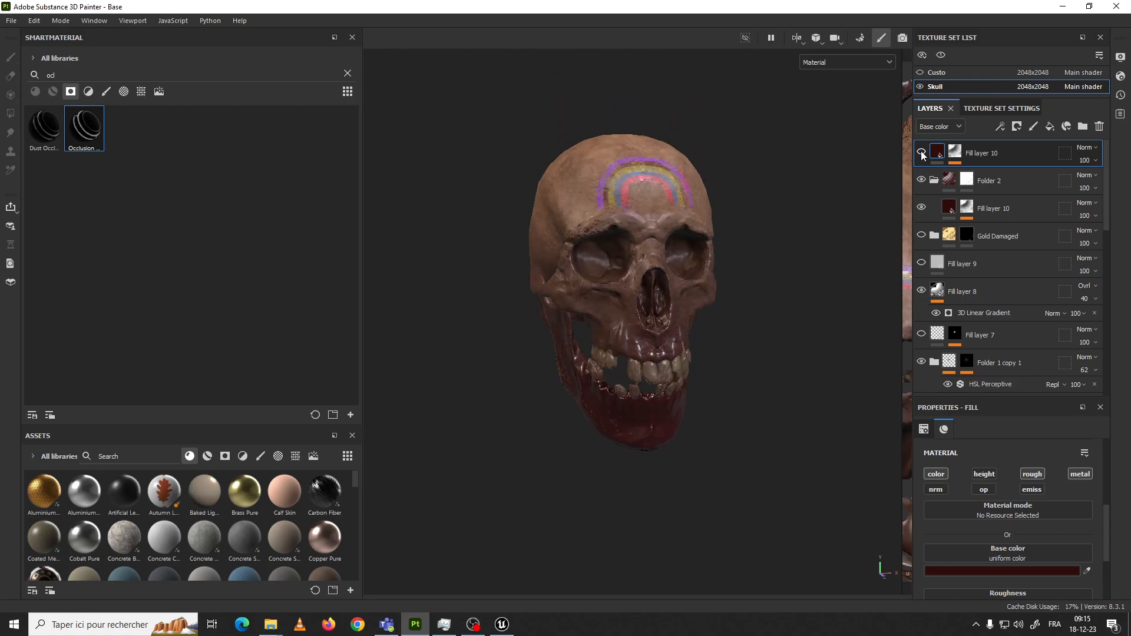
Hide Folder 2 and show the duplicated Fill layer 10 at the top of the stack
click(922, 181)
click(921, 181)
click(922, 180)
click(921, 180)
click(921, 180)
click(921, 180)
click(921, 179)
click(922, 153)
Fine-tune the roughness of the duplicated Fill layer 10
scroll(696, 274, up, 2)
alt+drag(698, 283, 788, 322)
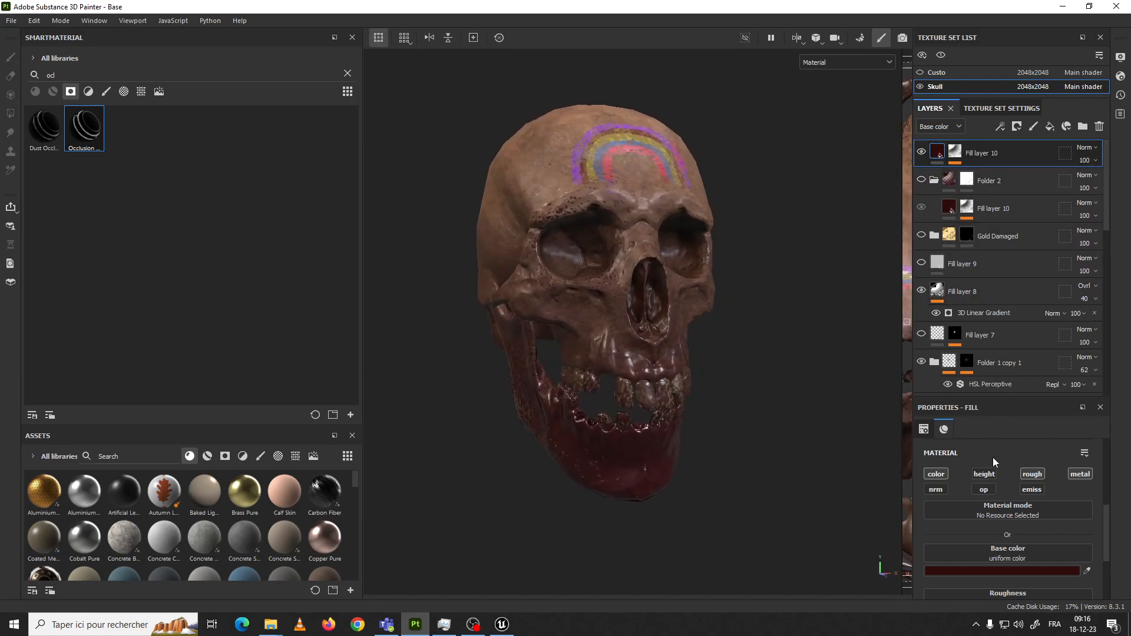
scroll(1108, 518, down, 2)
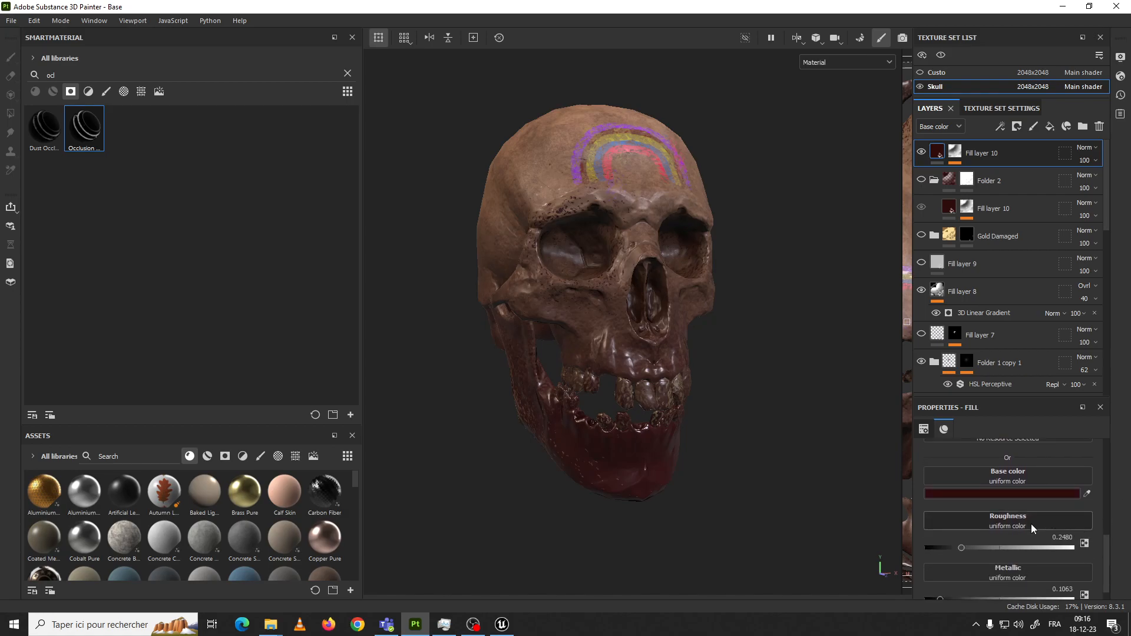
mouse_move(964, 548)
mouse_down()
mouse_move(998, 547)
mouse_move(964, 552)
mouse_up()
Check the effect of the 3D Linear Gradient in the duplicated Fill layer 10's mask and open its parameters
click(955, 153)
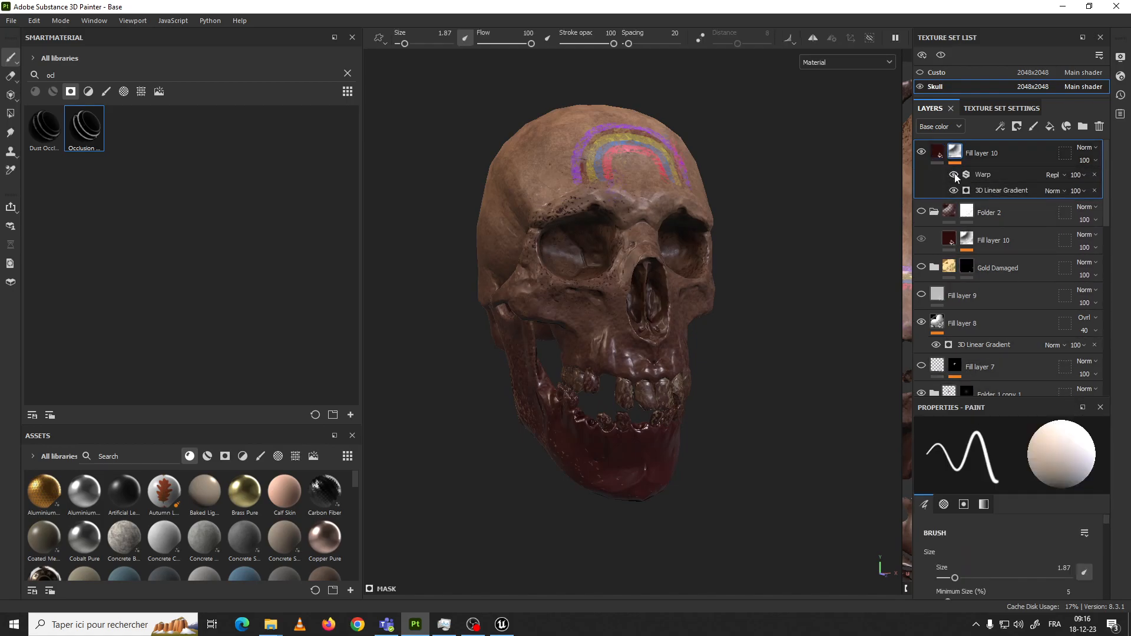
click(953, 191)
click(953, 190)
click(1061, 197)
drag(1104, 224, 1106, 282)
mouse_move(1107, 447)
mouse_down()
mouse_move(1107, 504)
mouse_move(1102, 445)
mouse_move(1107, 489)
mouse_move(1104, 456)
mouse_up()
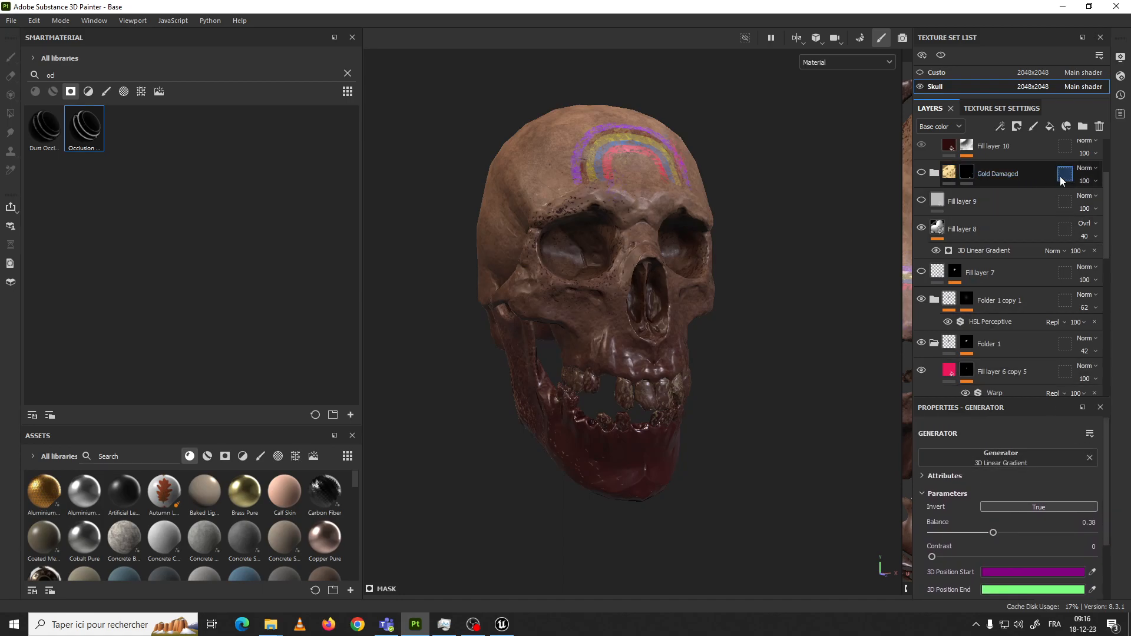
Compare the skull with the duplicated Fill layer 10 on and off while Folder 2 is hidden
scroll(1028, 175, up, 3)
click(921, 152)
click(921, 152)
click(920, 152)
click(921, 152)
click(921, 152)
click(921, 152)
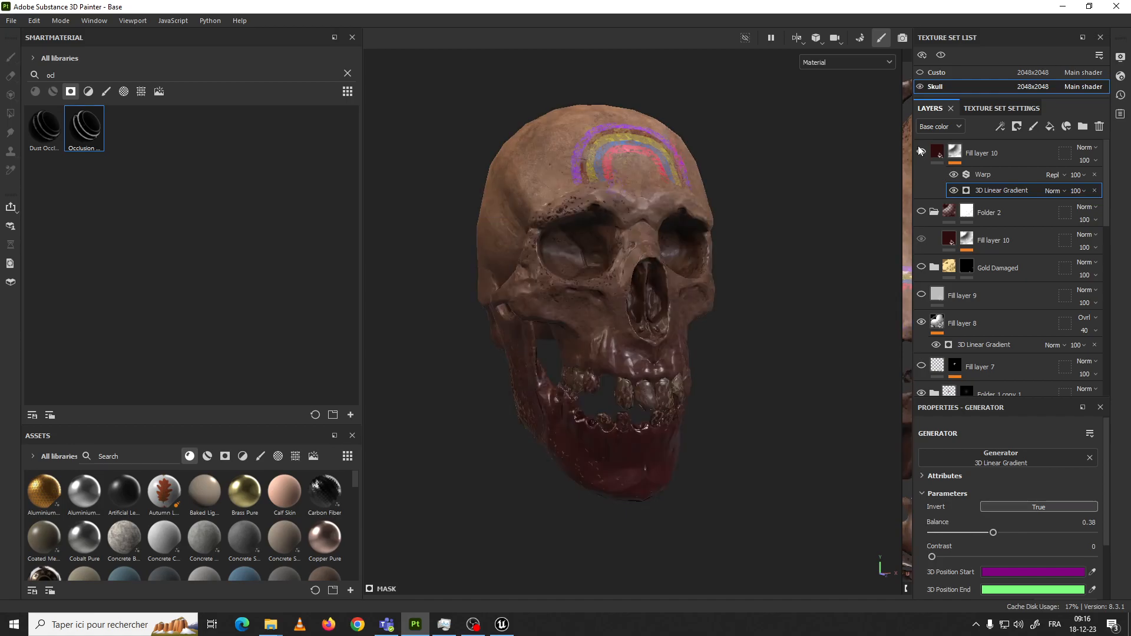
Inspect the skull's individual texture channels and isolate the Roughness channel
key(c)
key(c)
key(c)
key(c)
key(c)
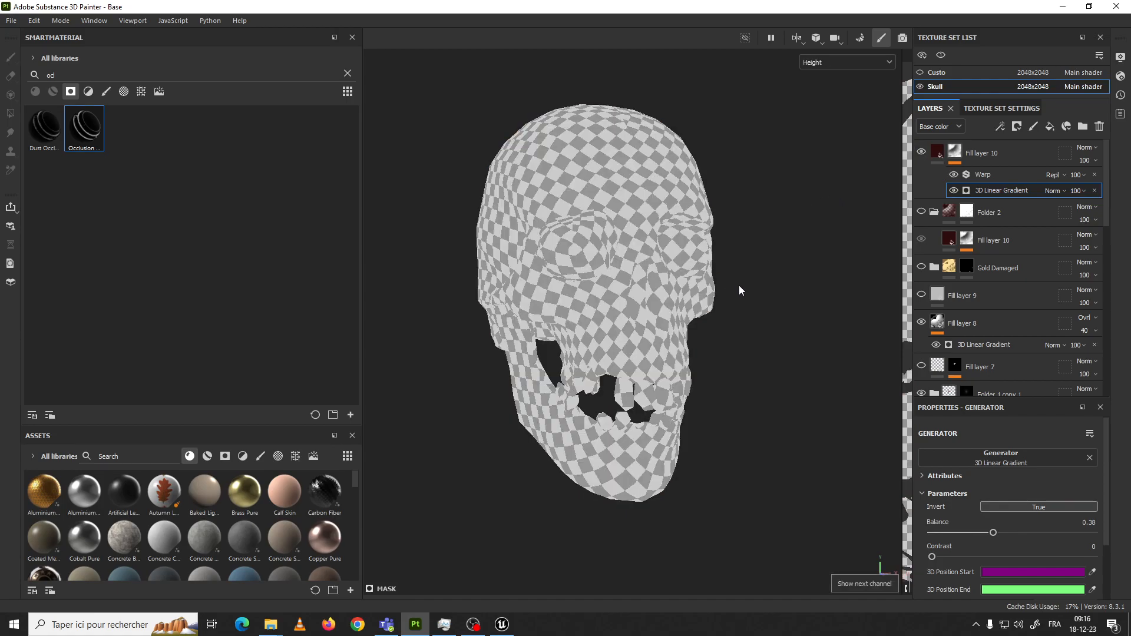
key(c)
key(c)
key(c)
key(c)
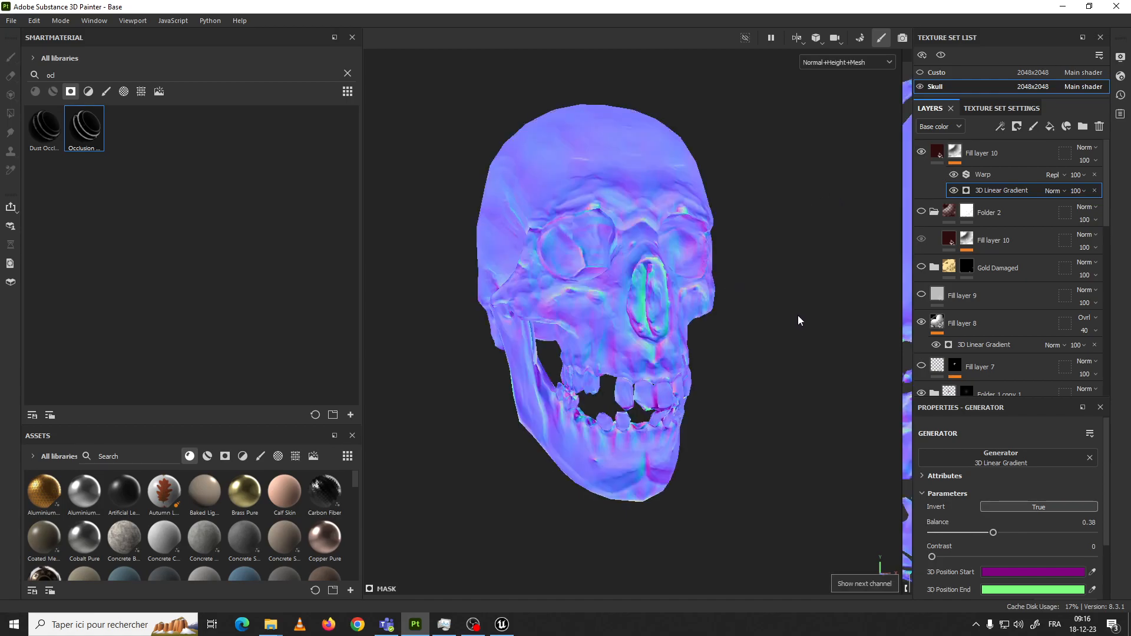
alt+drag(780, 321, 742, 348)
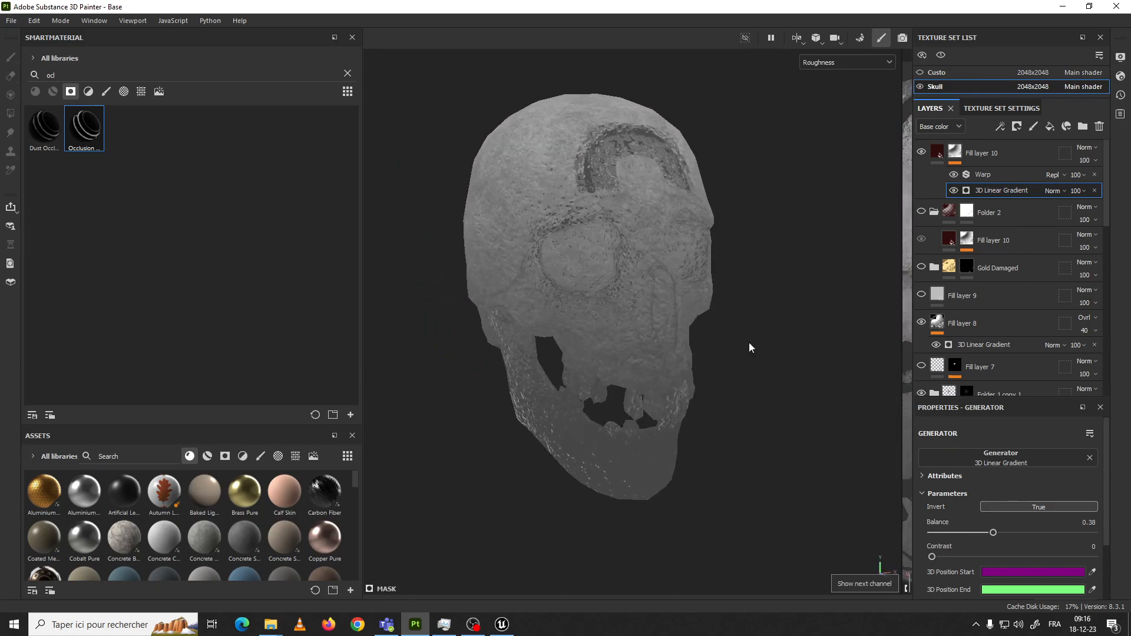
Compare the skull's roughness with the top Fill layer 10 on and off, including a close look at the jaw
click(939, 156)
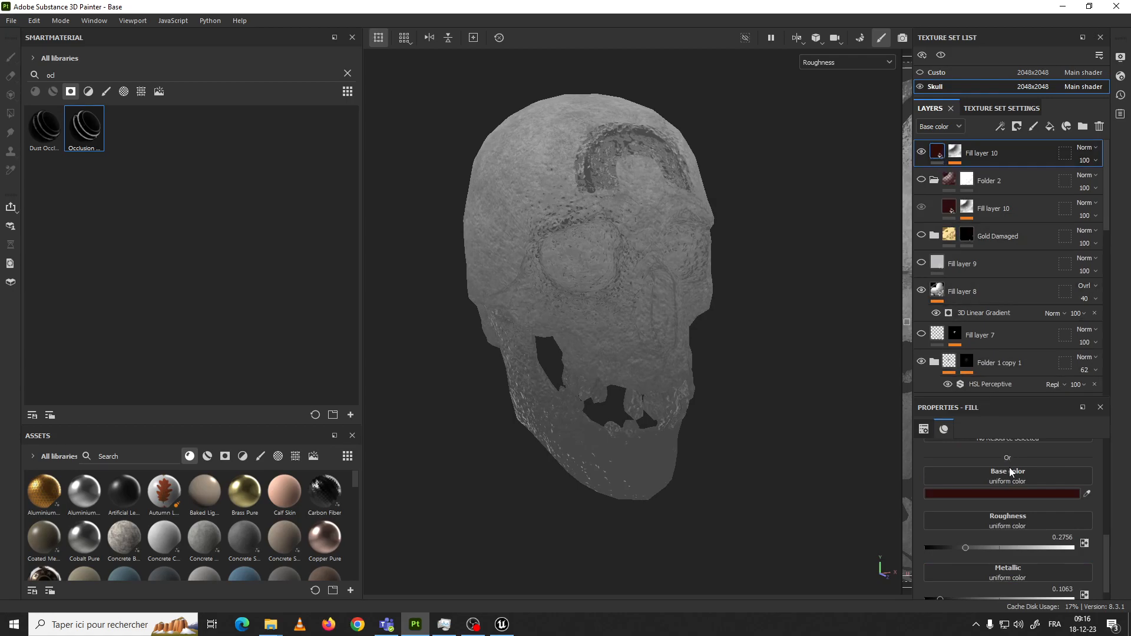
click(922, 153)
click(922, 154)
click(921, 153)
click(921, 153)
click(921, 153)
click(922, 153)
click(921, 154)
click(922, 153)
click(921, 153)
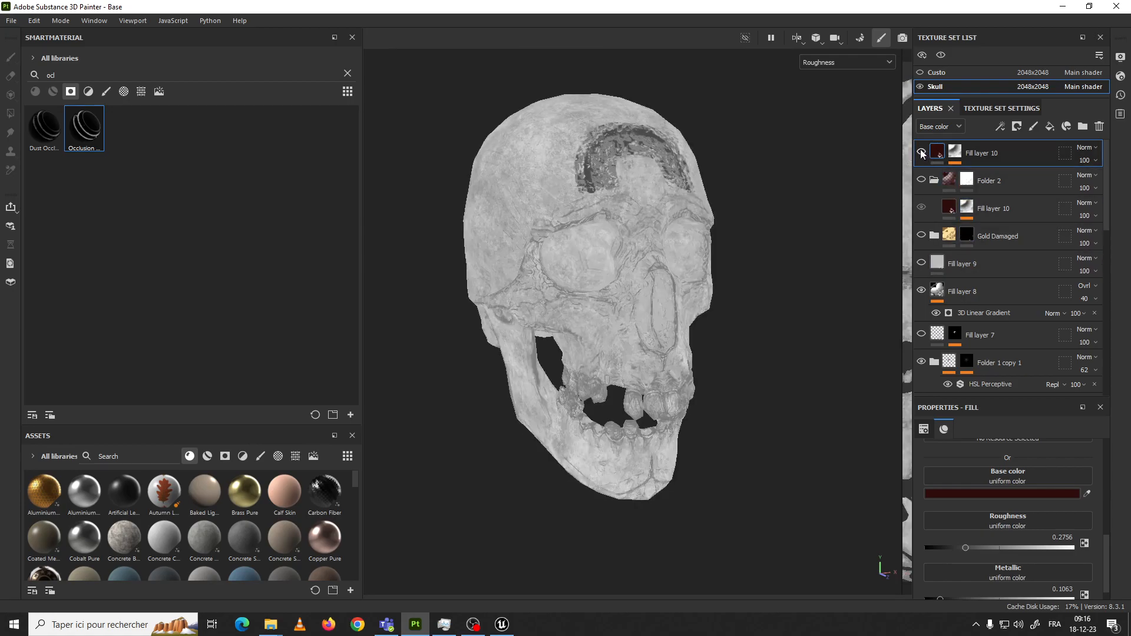
click(922, 153)
click(921, 154)
click(921, 153)
alt+right_drag(666, 388, 740, 414)
alt+drag(740, 415, 867, 340)
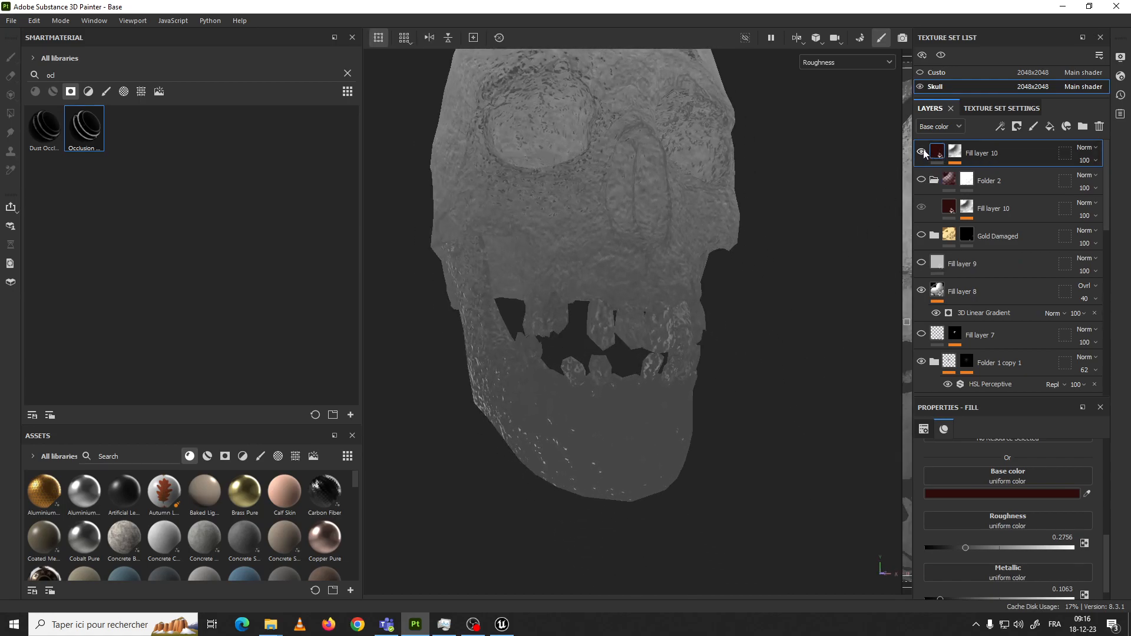
Set the top Fill layer 10's roughness to 0.3110 and duplicate the layer
mouse_move(973, 548)
mouse_down()
mouse_move(1076, 553)
mouse_move(938, 556)
mouse_move(968, 558)
mouse_up()
key(ctrl+d)
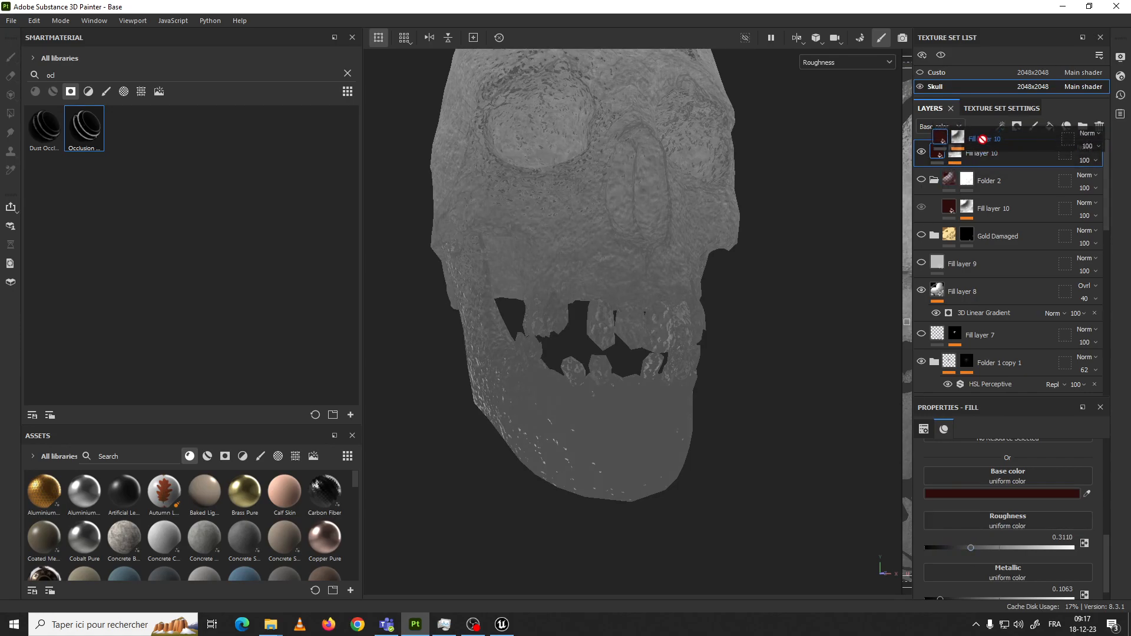
right_click(937, 149)
click(934, 147)
Leave only the roughness channel enabled on Fill layer 10 copy 1 and lower its roughness to 0.1378
scroll(1037, 495, up, 3)
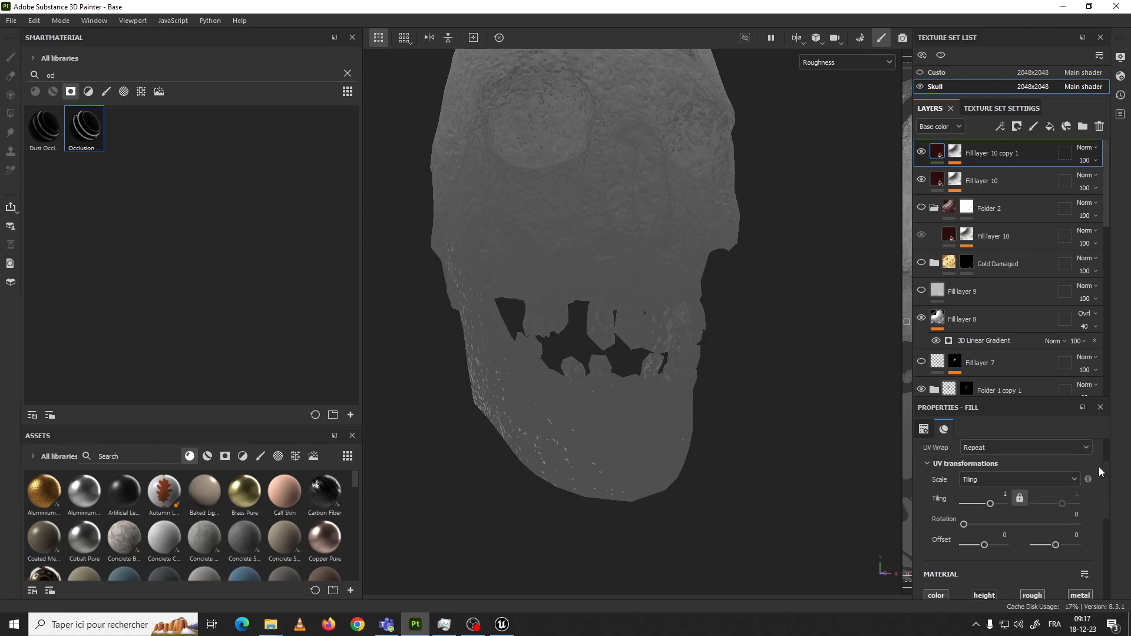
click(938, 498)
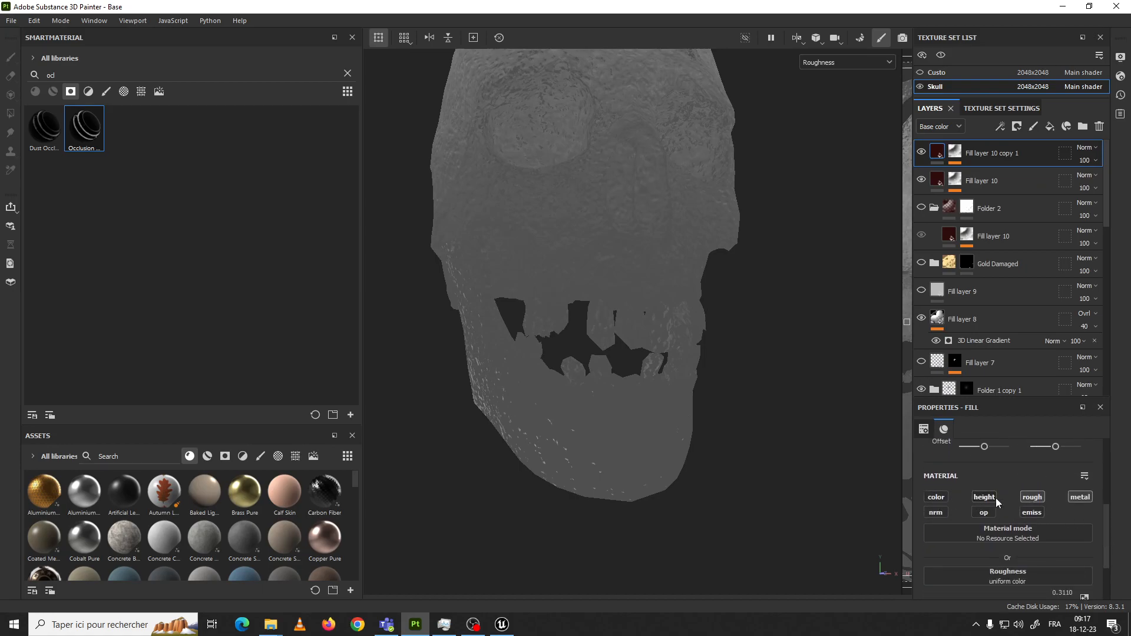
scroll(1105, 528, up, 2)
click(955, 152)
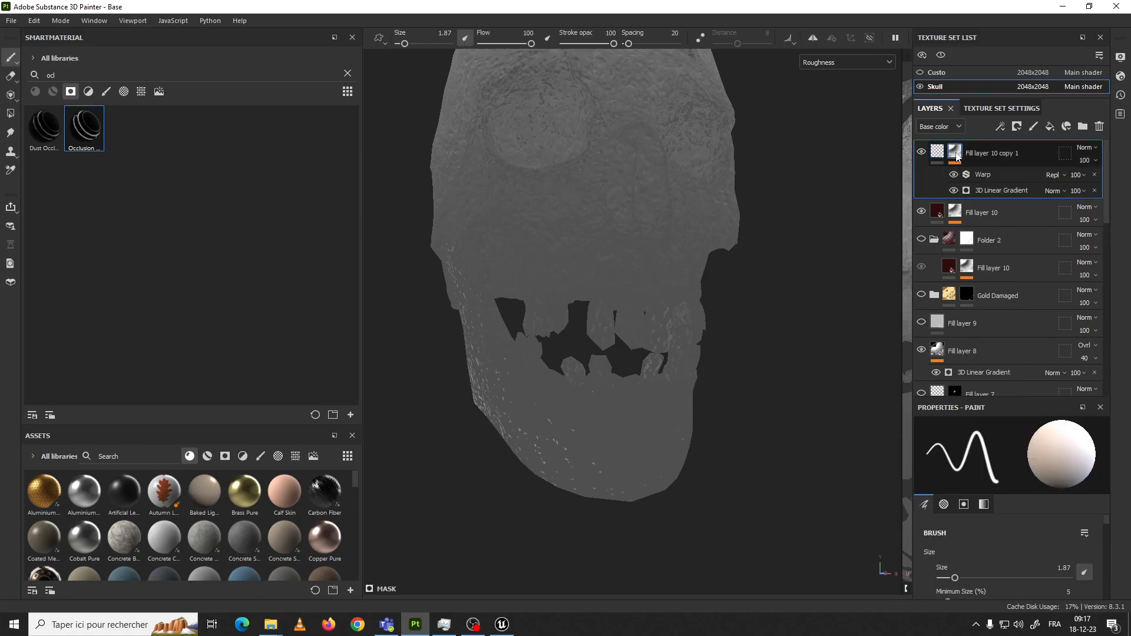
click(981, 175)
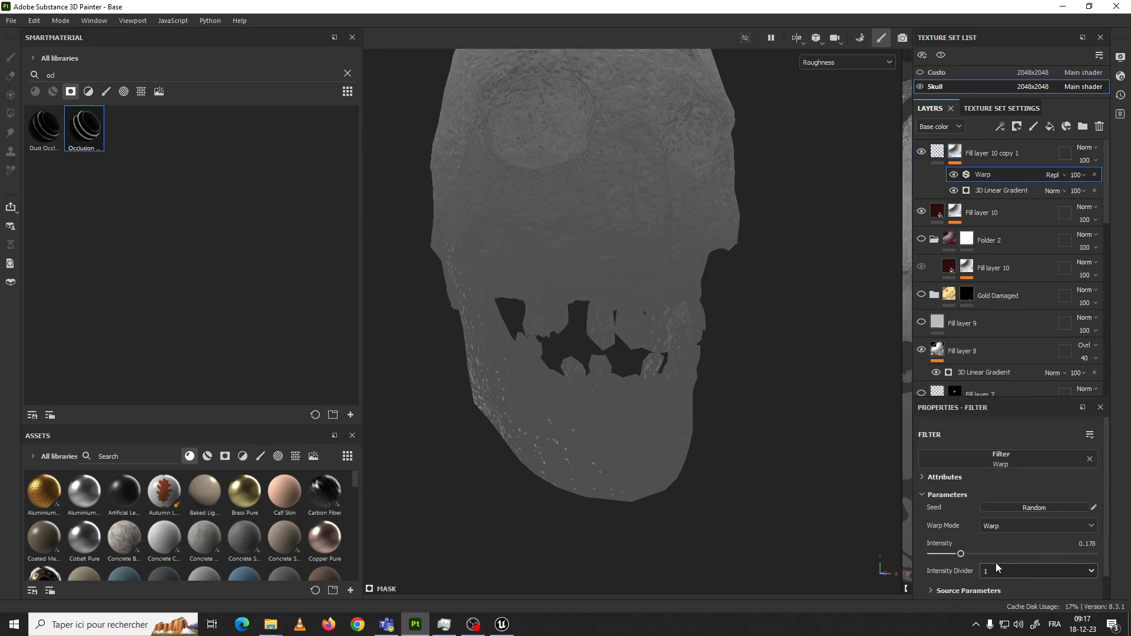
click(938, 152)
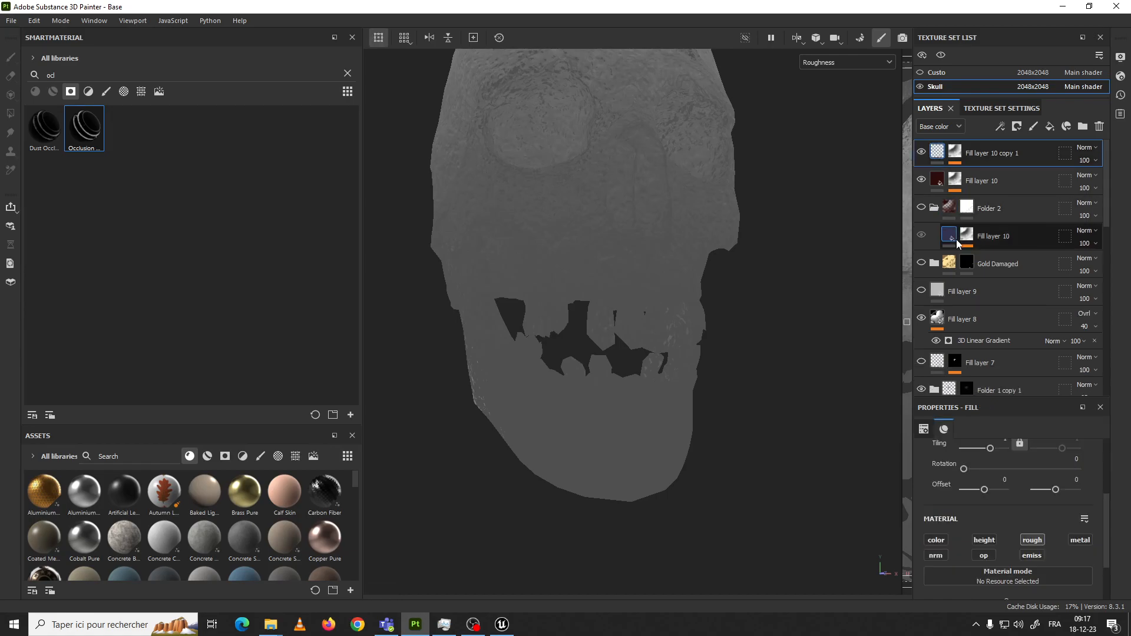
scroll(1099, 549, down, 2)
drag(971, 581, 949, 585)
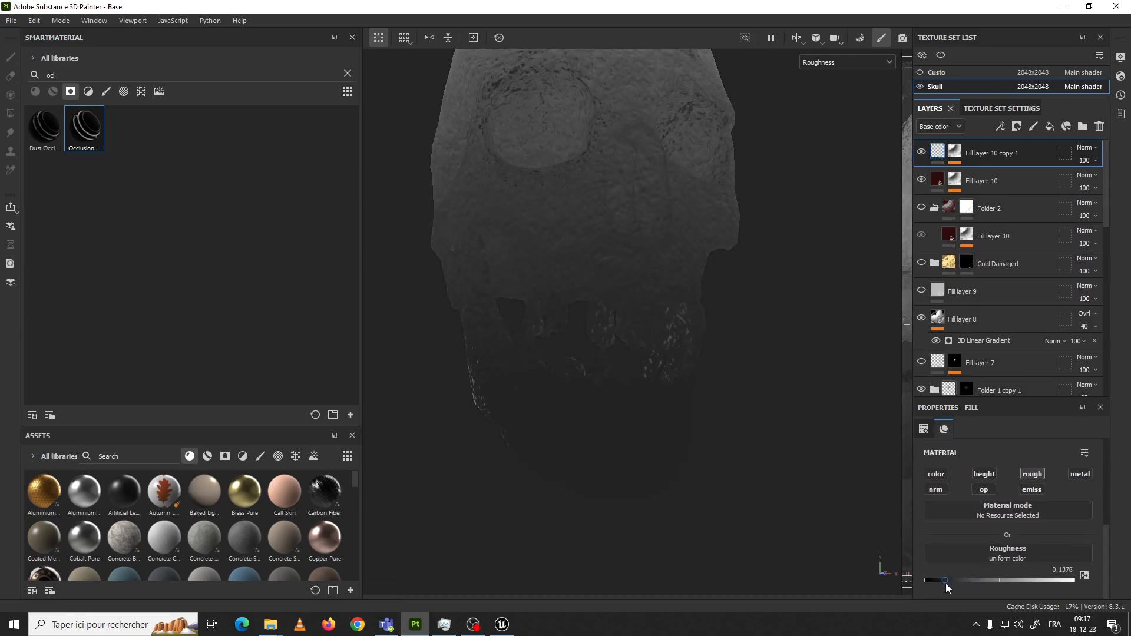
Set the 3D Linear Gradient's balance to 0.45 in the mask of Fill layer 10 copy 1
click(954, 152)
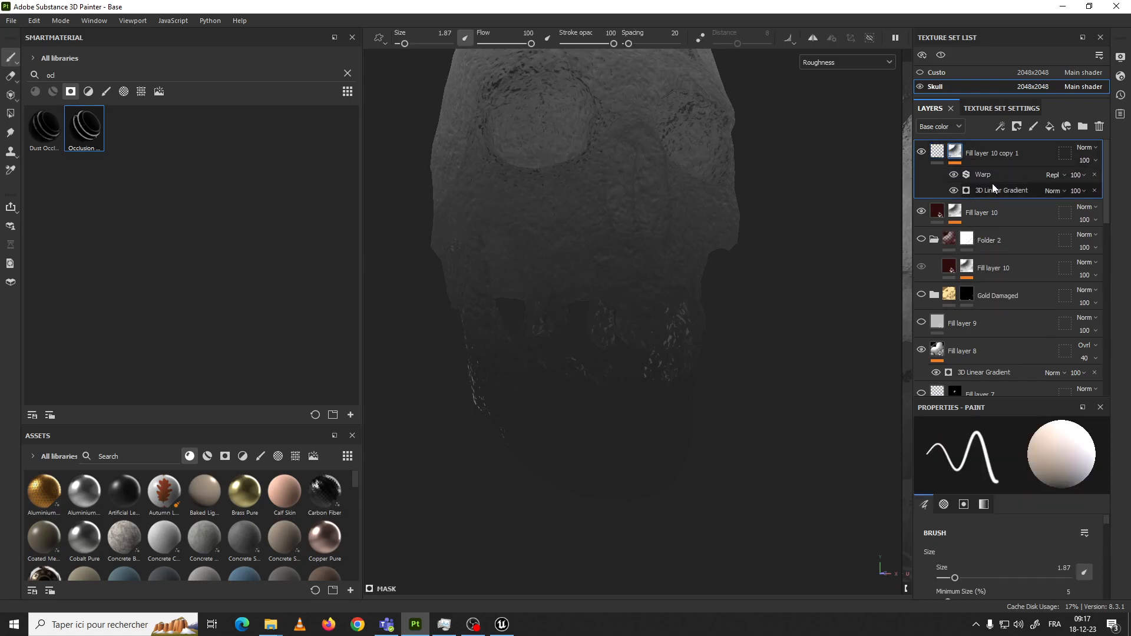
click(993, 187)
scroll(990, 489, down, 1)
mouse_move(990, 497)
mouse_down()
mouse_move(976, 496)
mouse_move(1009, 496)
mouse_up()
scroll(1009, 496, down, 1)
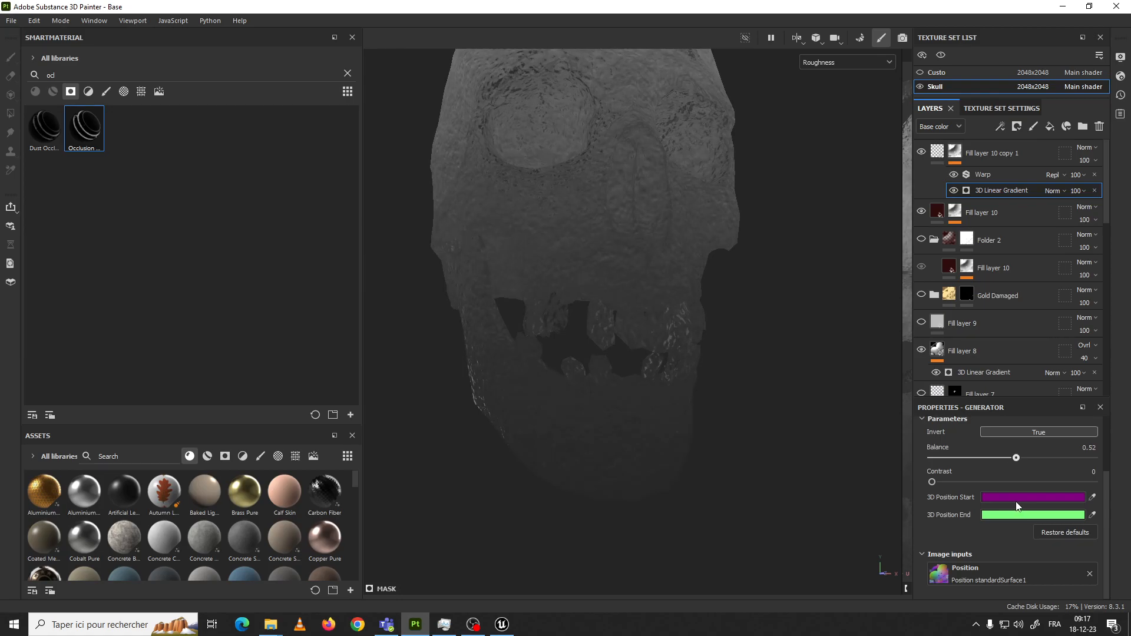
drag(1004, 501, 1004, 501)
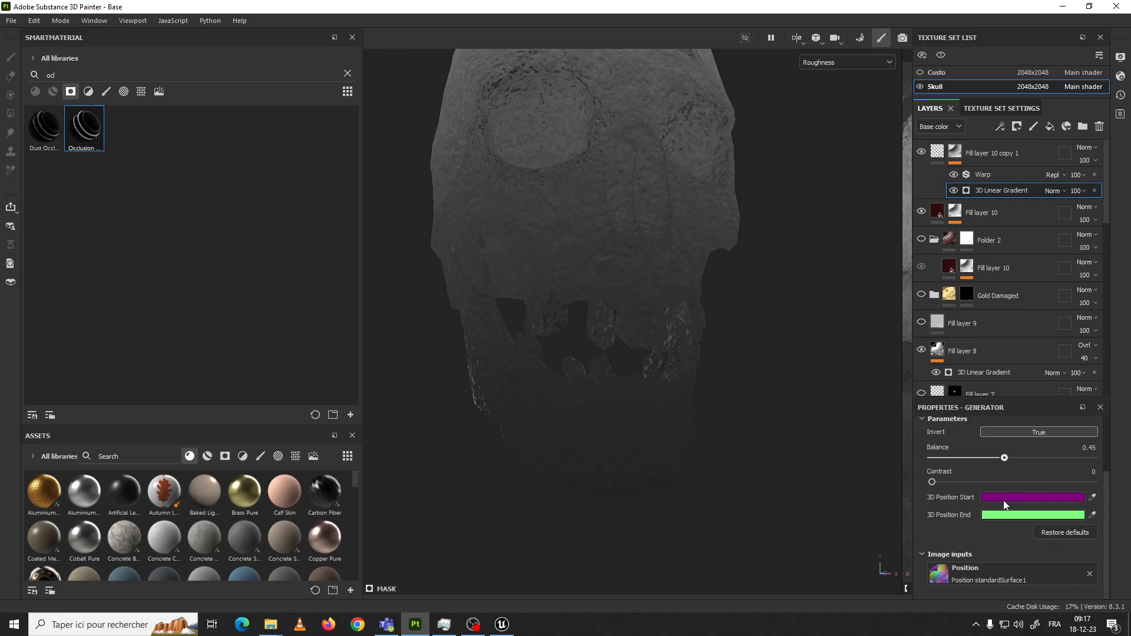
Lower the roughness of Fill layer 10 copy 1 to 0.0709 and raise that of the top-level Fill layer 10 to 0.7362
click(940, 152)
drag(945, 576, 936, 580)
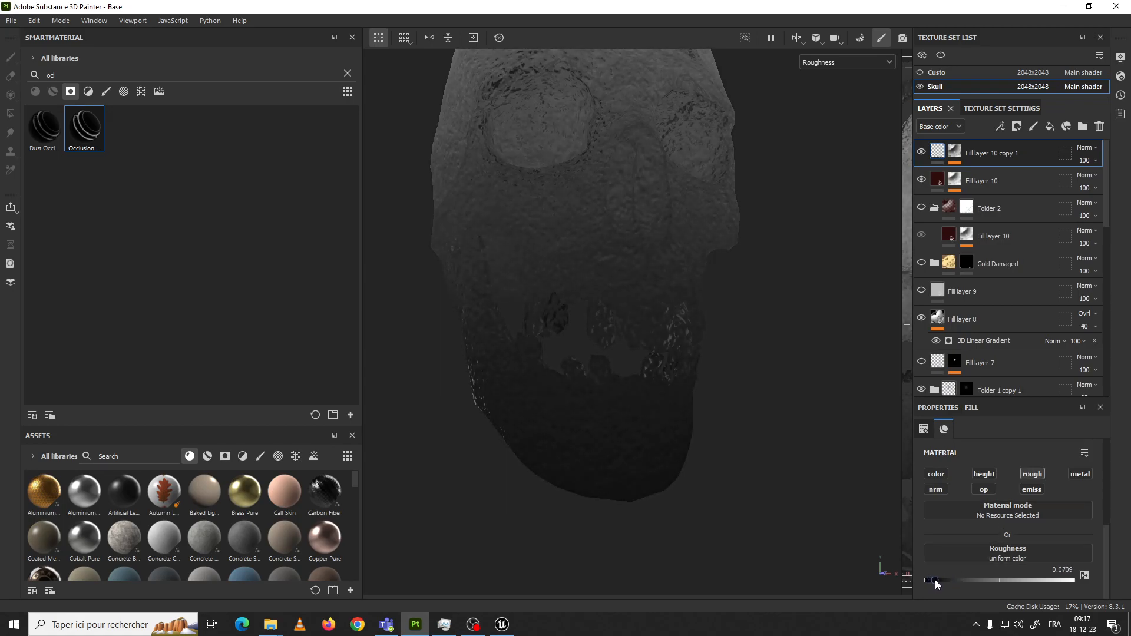
click(939, 179)
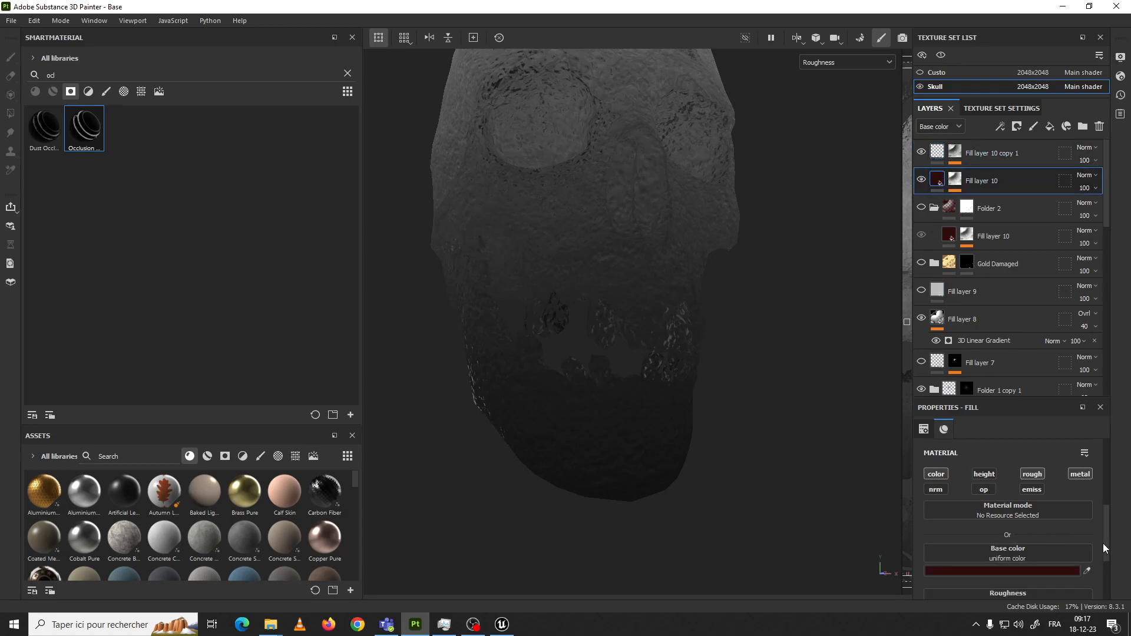
scroll(1104, 548, down, 3)
drag(971, 539, 1037, 536)
alt+drag(866, 489, 738, 335)
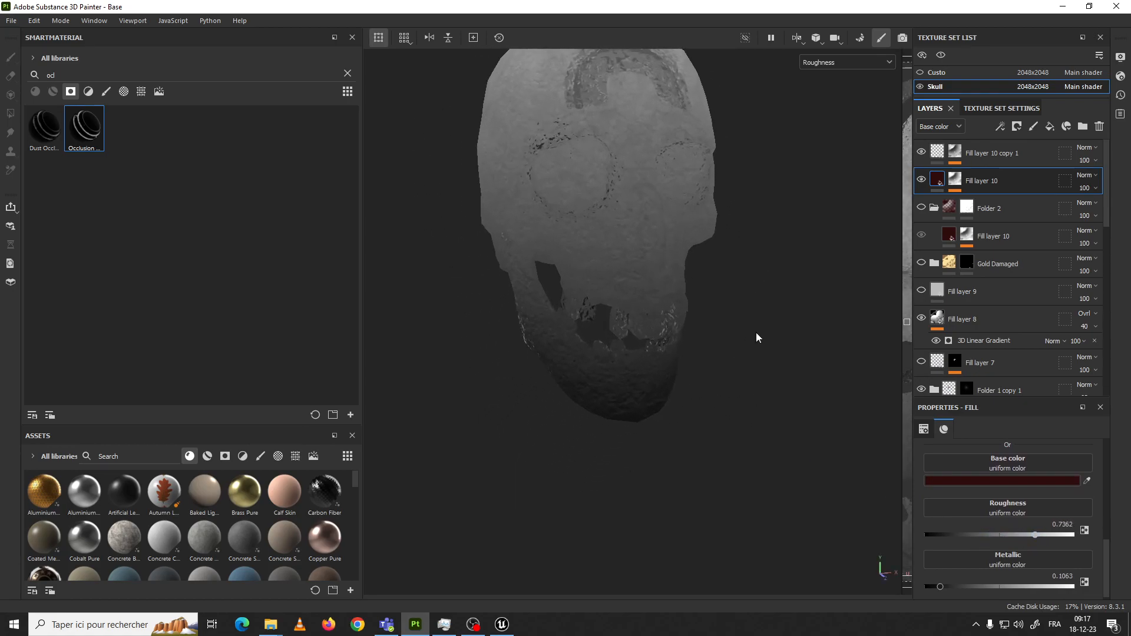
Return to the full material view and compare the skull's gloss with Fill layer 10 copy 1 on and off
key(c)
key(c)
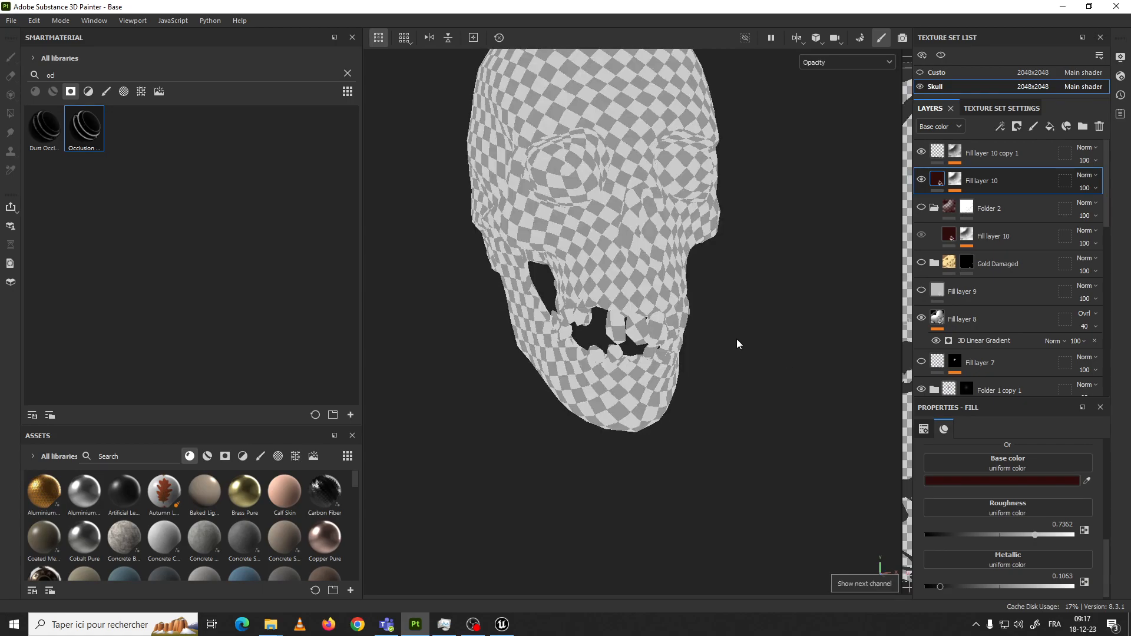
key(m)
mouse_move(740, 329)
alt+mouse_down()
mouse_move(663, 272)
mouse_move(770, 283)
mouse_move(615, 316)
mouse_move(618, 283)
alt+mouse_up()
alt+drag(739, 350, 601, 353)
mouse_move(601, 352)
shift+right_down()
mouse_move(677, 355)
mouse_move(768, 387)
mouse_move(695, 377)
mouse_move(746, 388)
mouse_move(896, 250)
shift+right_up()
click(923, 150)
click(922, 152)
click(922, 151)
click(923, 152)
Place Fill layer 10 copy 1 and Fill layer 10 in a new folder, with the copy on top
click(1037, 155)
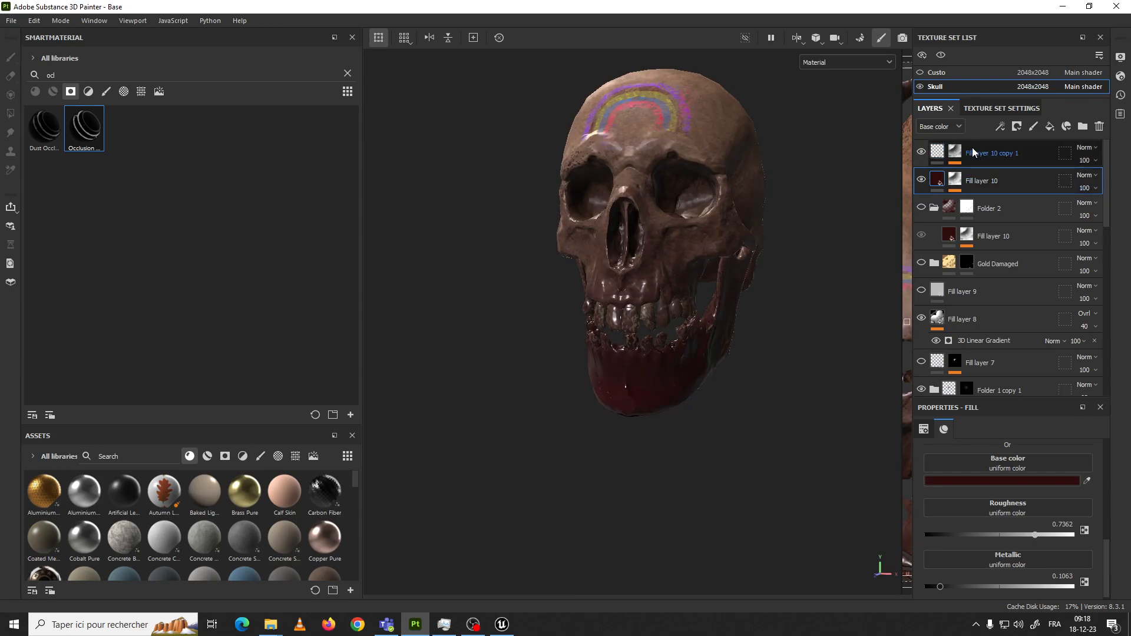
click(1083, 126)
mouse_move(992, 169)
mouse_down()
mouse_move(992, 159)
mouse_move(988, 176)
mouse_up()
click(984, 206)
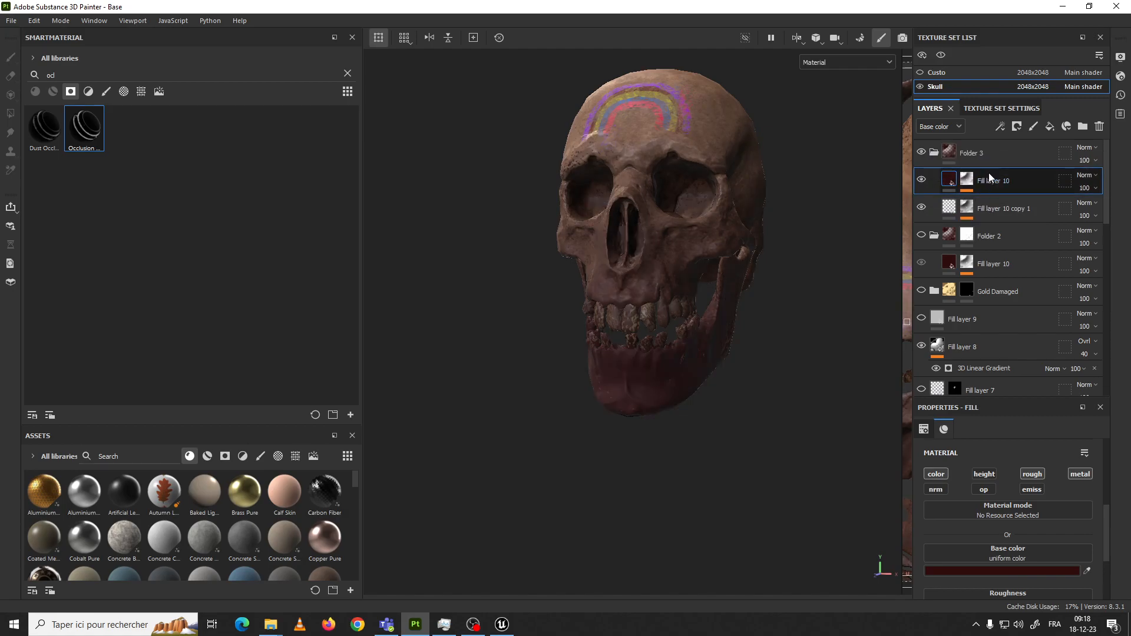
click(991, 205)
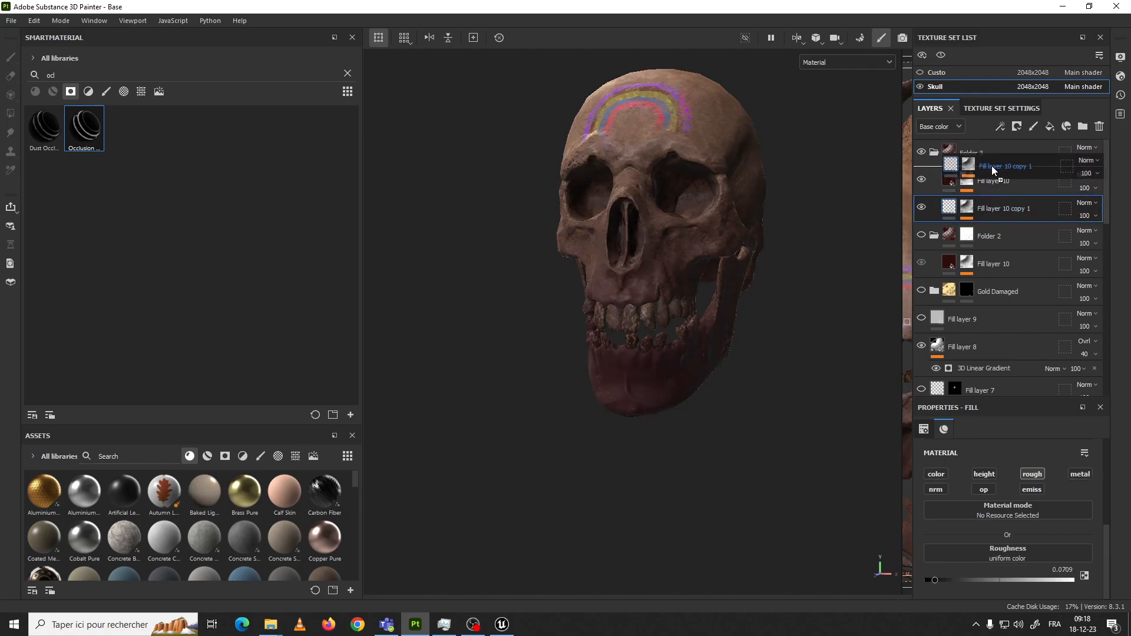
drag(989, 210, 988, 165)
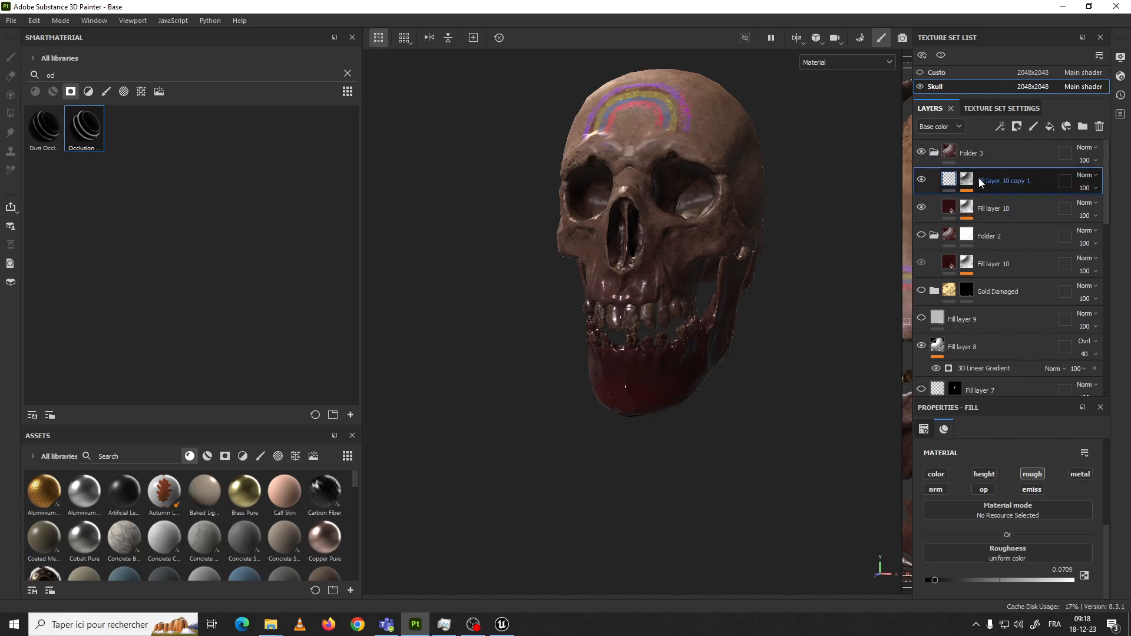
Add a paint effect to the mask of Fill layer 10 copy 1 and enlarge the brush to 31.91
click(976, 183)
right_click(970, 180)
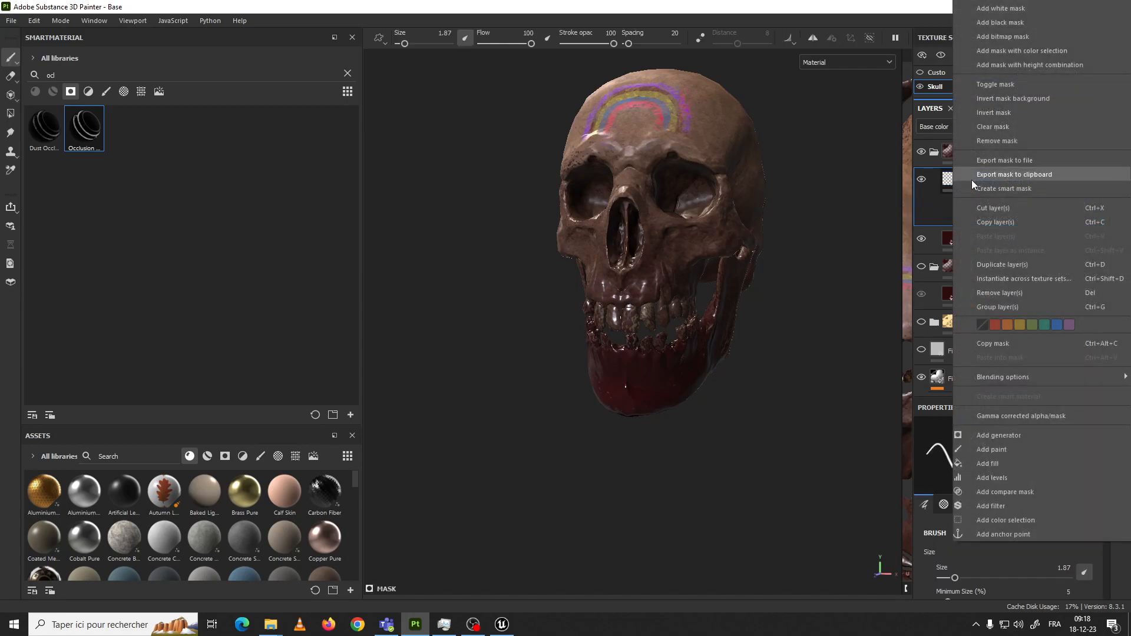
click(1006, 449)
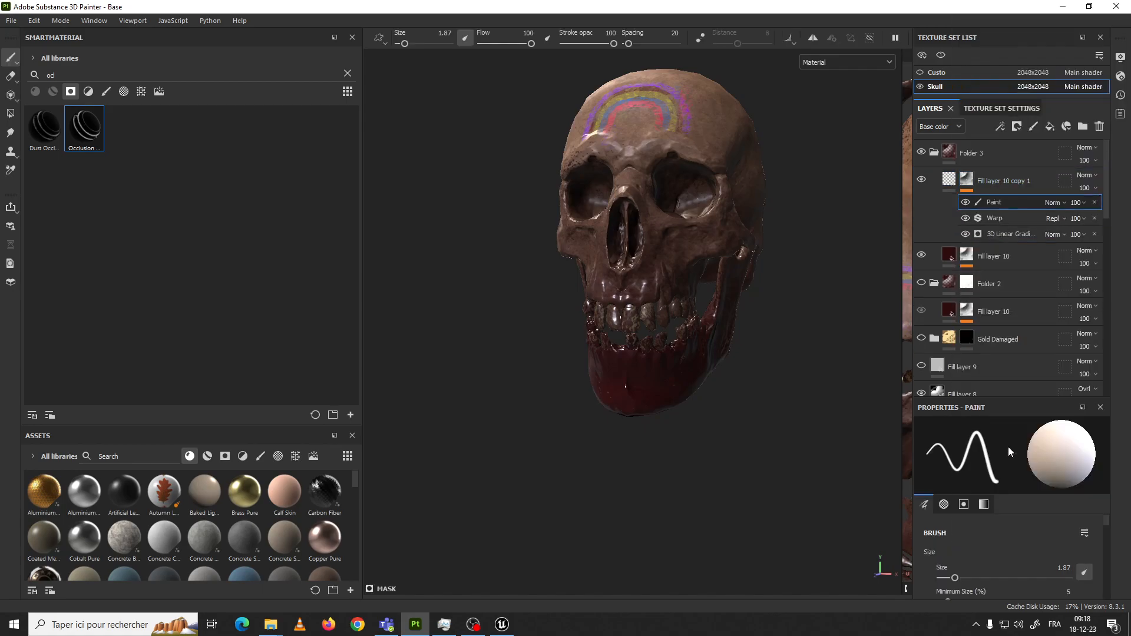
scroll(653, 282, up, 1)
ctrl+right_drag(653, 282, 712, 282)
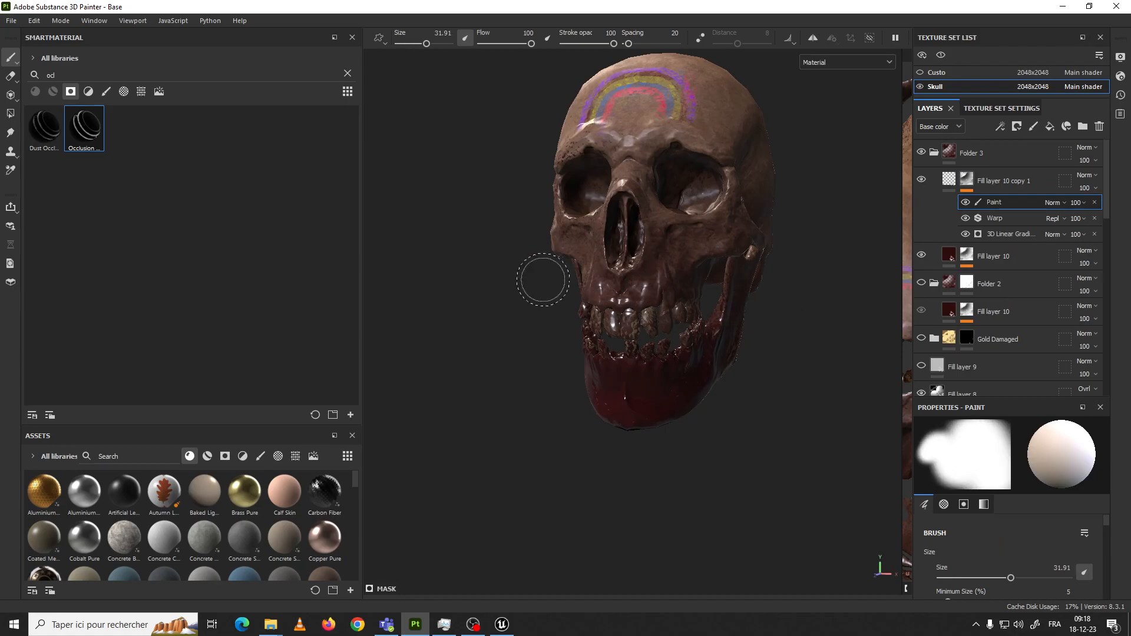
Search the brushes for dirt, choose Dirt 2 and enlarge it to 71.22 for the skull's face
click(106, 92)
double_click(91, 78)
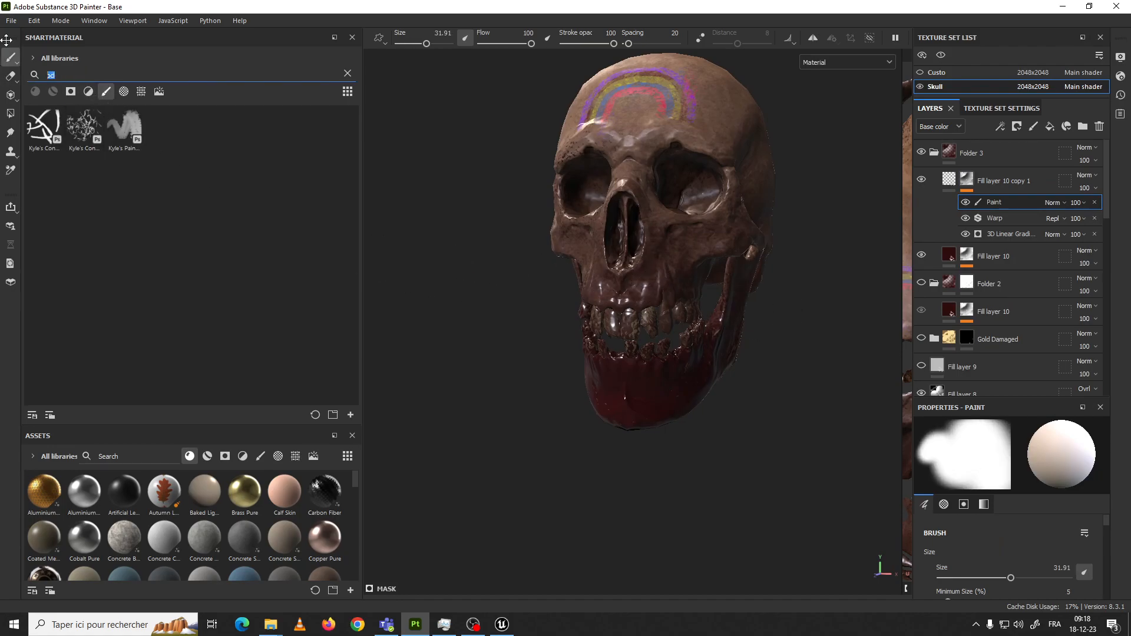
text(dirt)
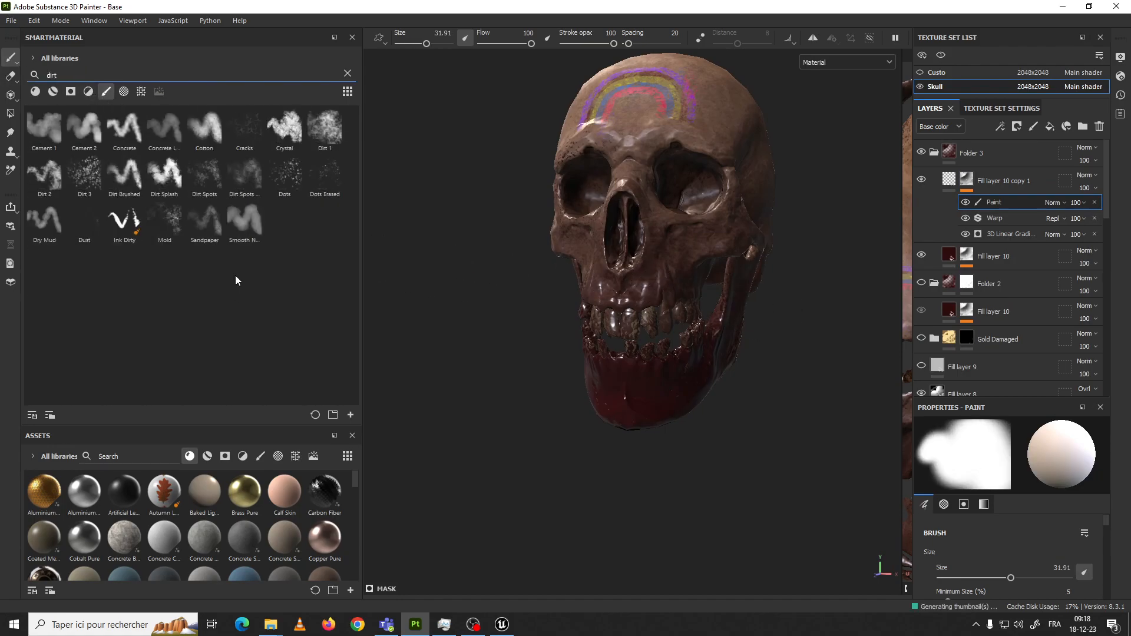
click(44, 175)
alt+right_drag(651, 183, 691, 193)
ctrl+right_drag(619, 152, 677, 164)
mouse_move(609, 148)
alt+mouse_down()
mouse_move(642, 151)
mouse_move(610, 119)
alt+mouse_up()
ctrl+right_drag(607, 113, 638, 121)
alt+drag(610, 120, 633, 110)
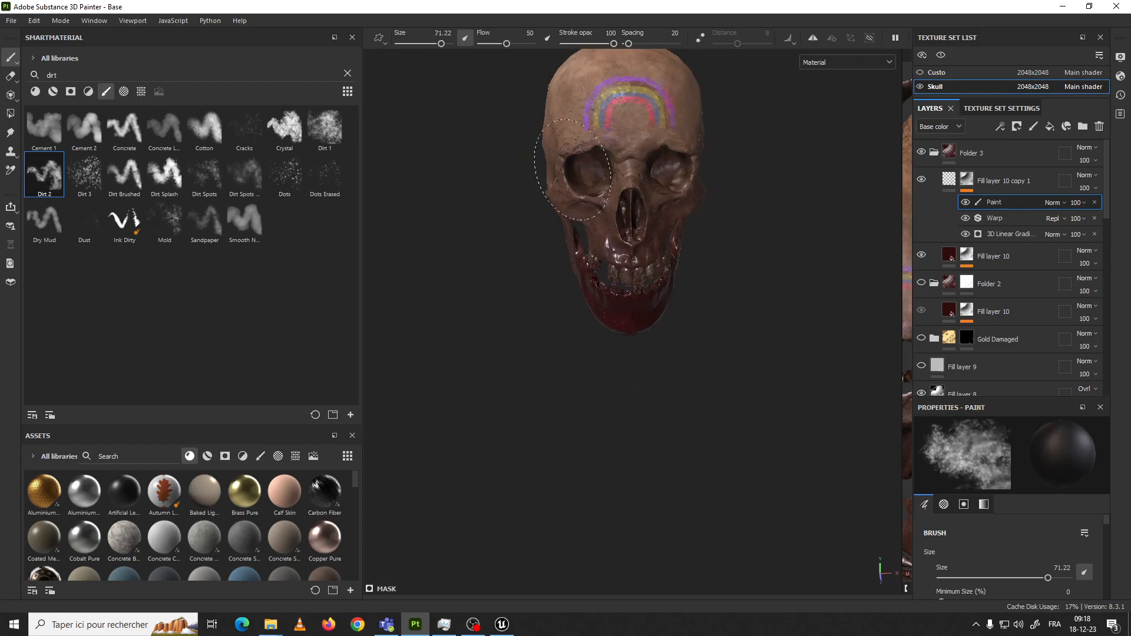
Paint black with the Dirt 2 brush at size 68.87 over the face, eye sockets and cheekbones in the Fill layer 10 copy 1 mask
alt+drag(662, 142, 568, 151)
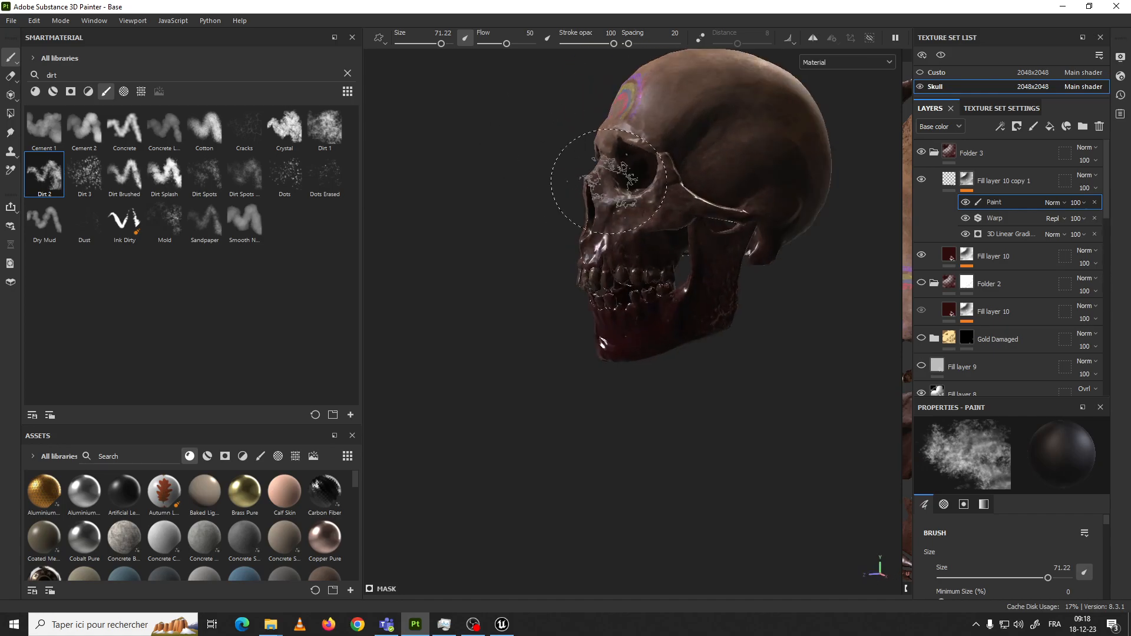
mouse_move(782, 189)
ctrl+right_down()
mouse_move(740, 169)
mouse_move(772, 182)
ctrl+right_up()
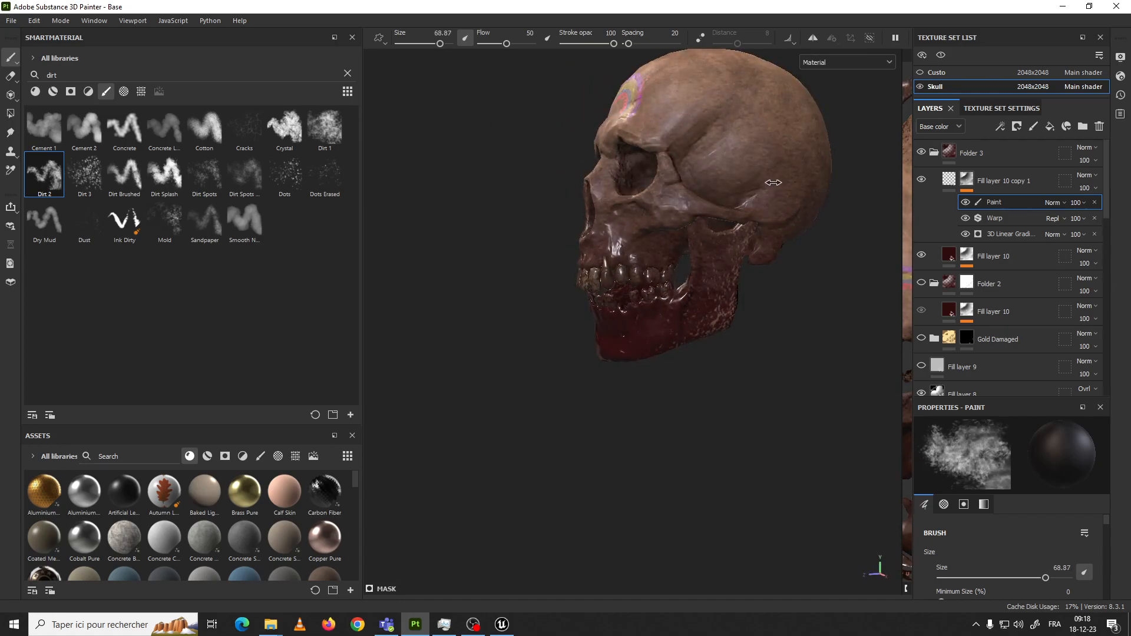
alt+drag(595, 193, 658, 197)
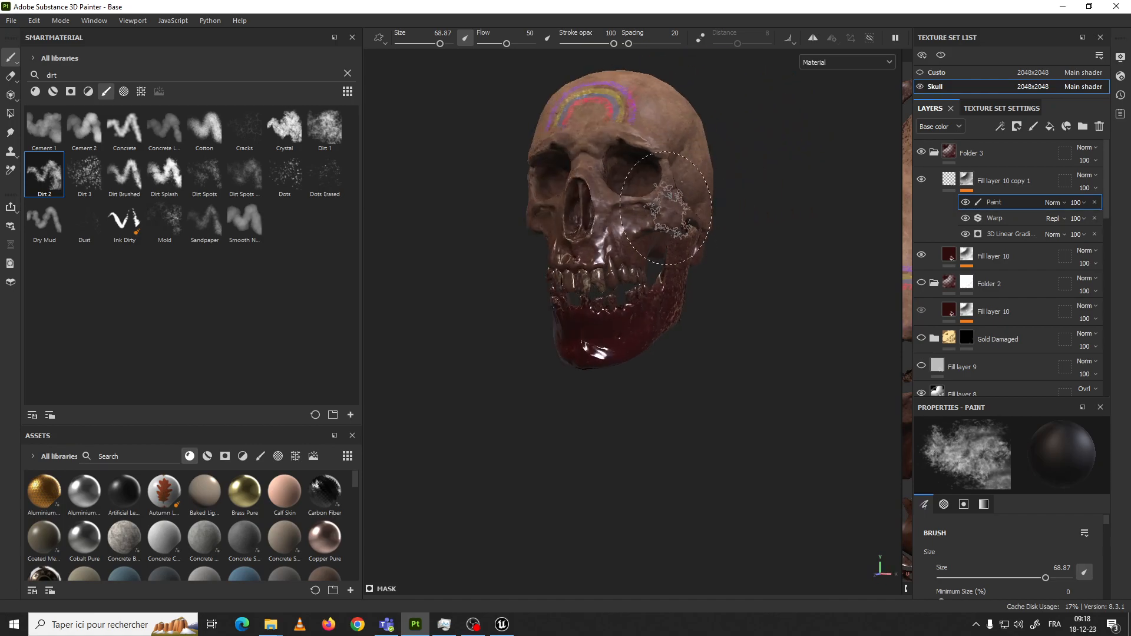
alt+drag(507, 231, 547, 237)
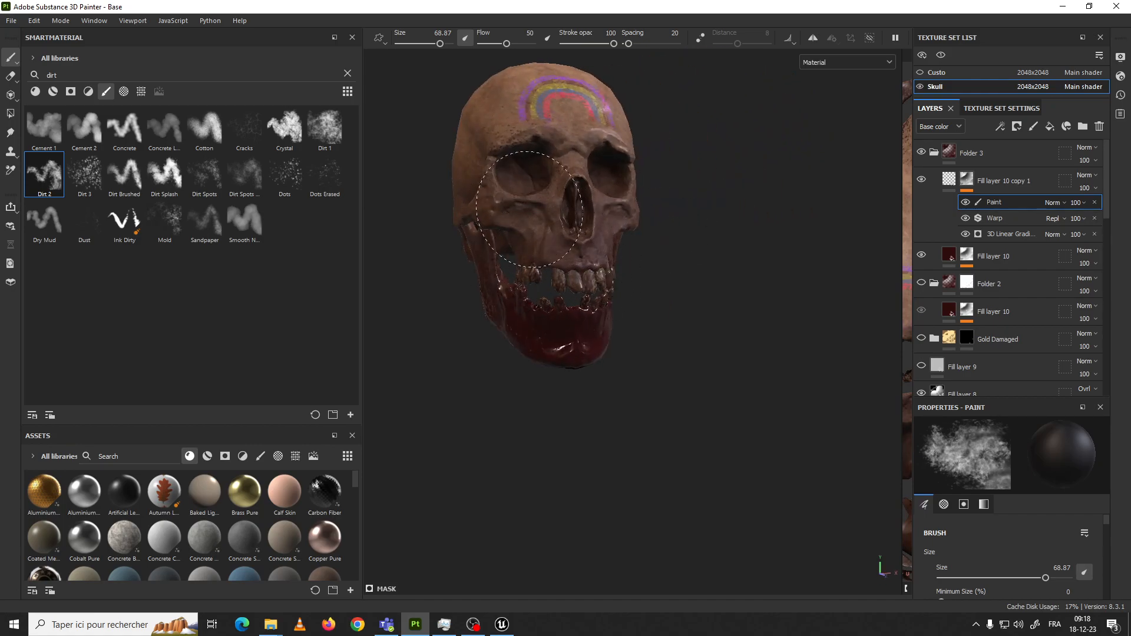
alt+drag(523, 227, 526, 235)
alt+drag(447, 173, 482, 141)
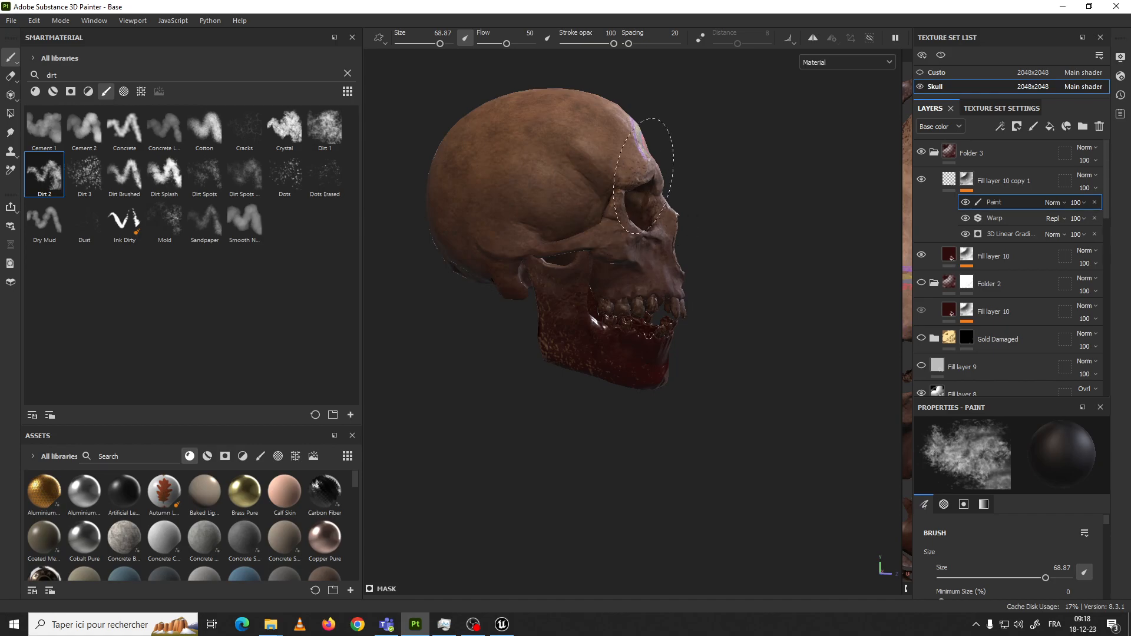
mouse_move(652, 186)
alt+mouse_down()
mouse_move(570, 222)
mouse_move(634, 254)
alt+mouse_up()
alt+drag(671, 301, 644, 315)
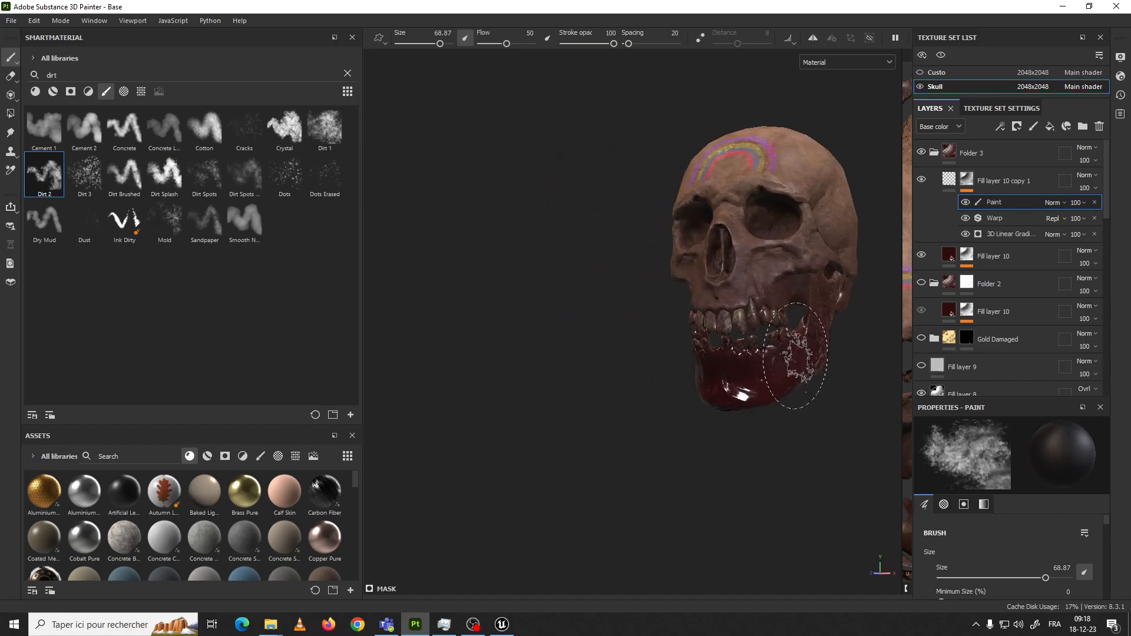
Paint black dirt strokes along both sides of the jaw and cheeks to break up the gloss in the mask
alt+middle_drag(794, 356, 662, 298)
mouse_move(662, 298)
alt+right_down()
mouse_move(734, 348)
mouse_move(675, 332)
alt+right_up()
alt+drag(623, 308, 655, 291)
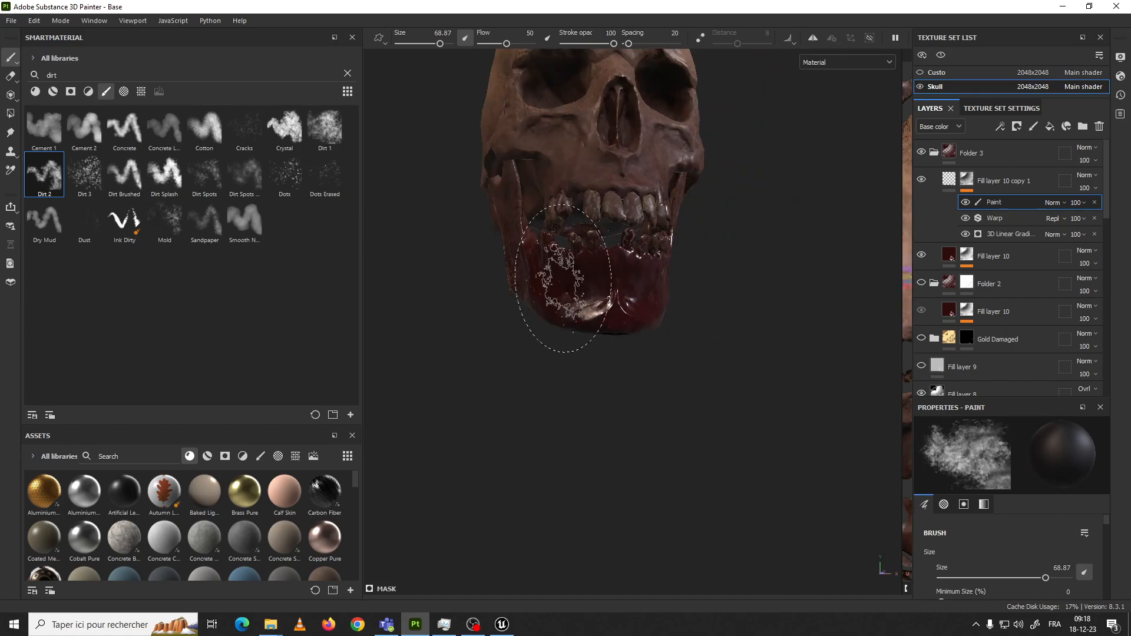
alt+drag(595, 313, 577, 303)
mouse_move(554, 261)
mouse_down()
mouse_move(510, 295)
mouse_move(497, 253)
mouse_move(444, 253)
mouse_move(454, 180)
mouse_move(444, 197)
mouse_up()
mouse_move(626, 270)
alt+mouse_down()
mouse_move(580, 260)
mouse_move(619, 322)
mouse_move(678, 311)
alt+mouse_up()
mouse_move(707, 200)
mouse_down()
mouse_move(722, 208)
mouse_move(741, 282)
mouse_up()
Paint out the gloss mask on the skull's underside and the back of the cranium
alt+drag(709, 175, 621, 188)
mouse_move(583, 251)
alt+mouse_down()
mouse_move(606, 270)
mouse_move(648, 241)
mouse_move(633, 215)
alt+mouse_up()
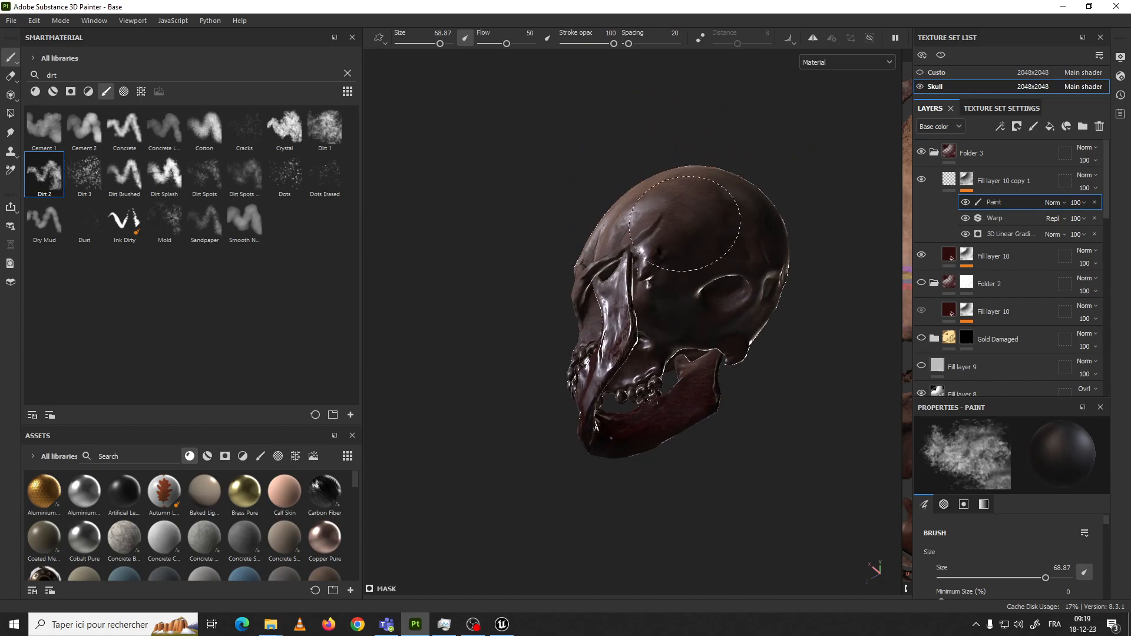
alt+drag(625, 220, 643, 248)
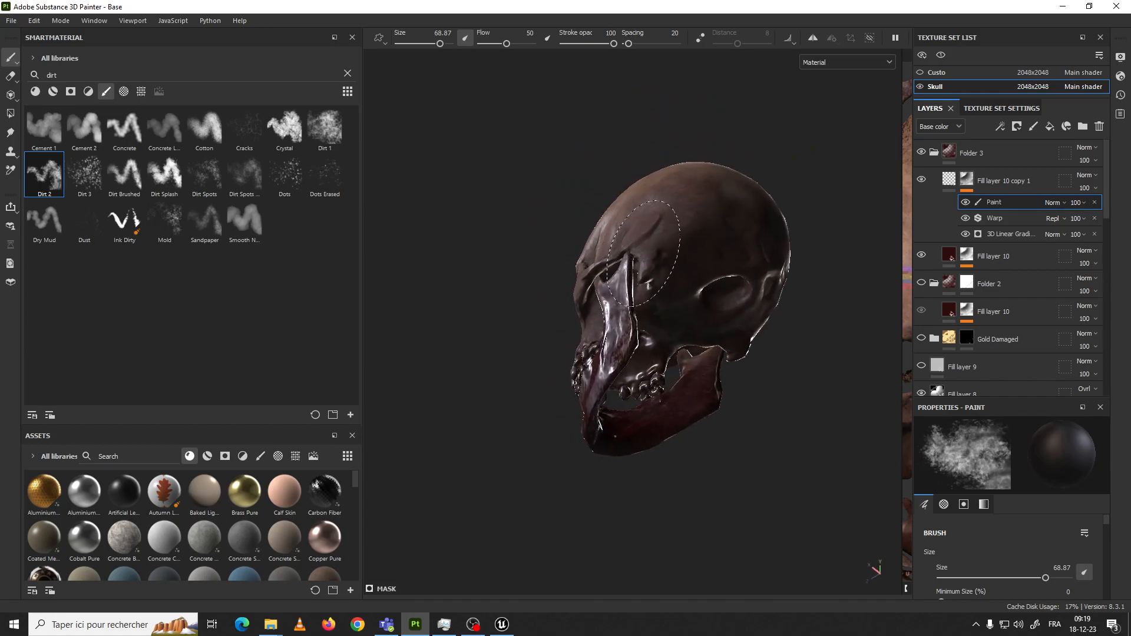
alt+drag(656, 312, 666, 304)
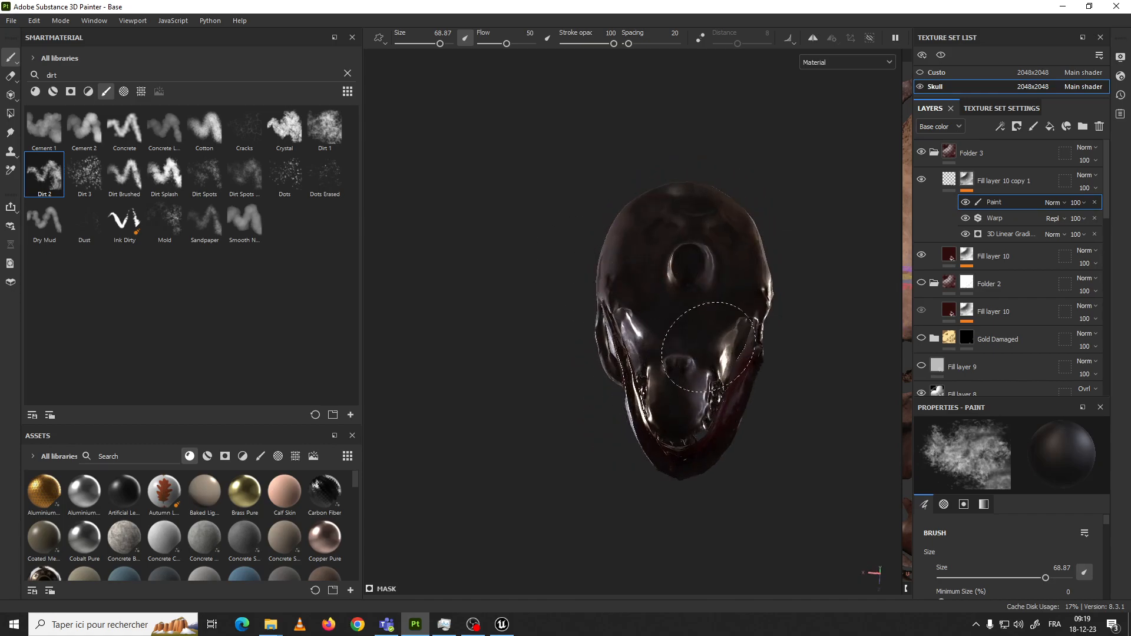
mouse_move(745, 253)
alt+mouse_down()
mouse_move(616, 356)
mouse_move(710, 299)
alt+mouse_up()
mouse_move(625, 285)
alt+mouse_down()
mouse_move(639, 259)
mouse_move(610, 267)
alt+mouse_up()
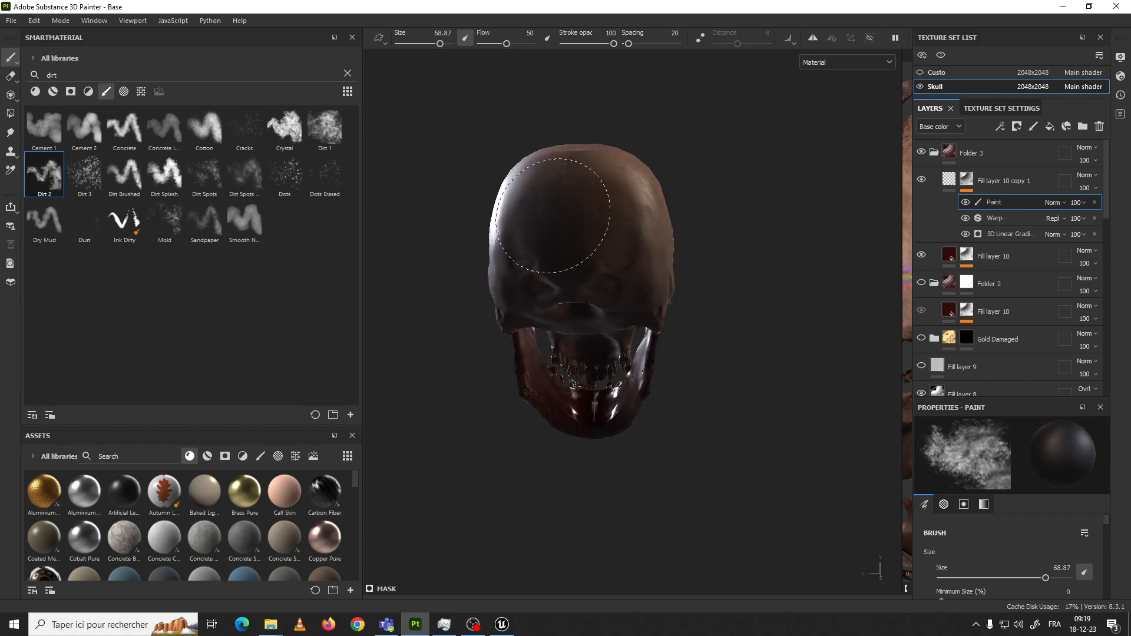
mouse_move(475, 207)
alt+mouse_down()
mouse_move(560, 404)
mouse_move(598, 235)
mouse_move(618, 259)
mouse_move(666, 263)
alt+mouse_up()
Enlarge the brush to 84.99 and continue masking out gloss on the cranium's sides, face and base
ctrl+right_drag(666, 263, 690, 272)
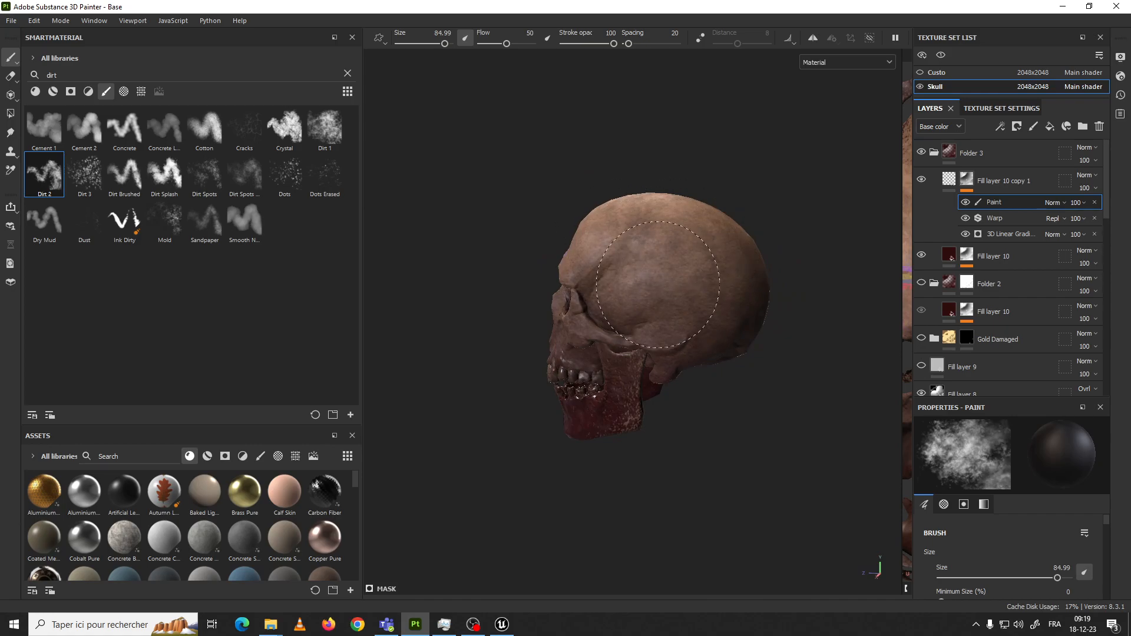
mouse_move(645, 252)
alt+mouse_down()
mouse_move(766, 293)
mouse_move(611, 227)
mouse_move(654, 229)
alt+mouse_up()
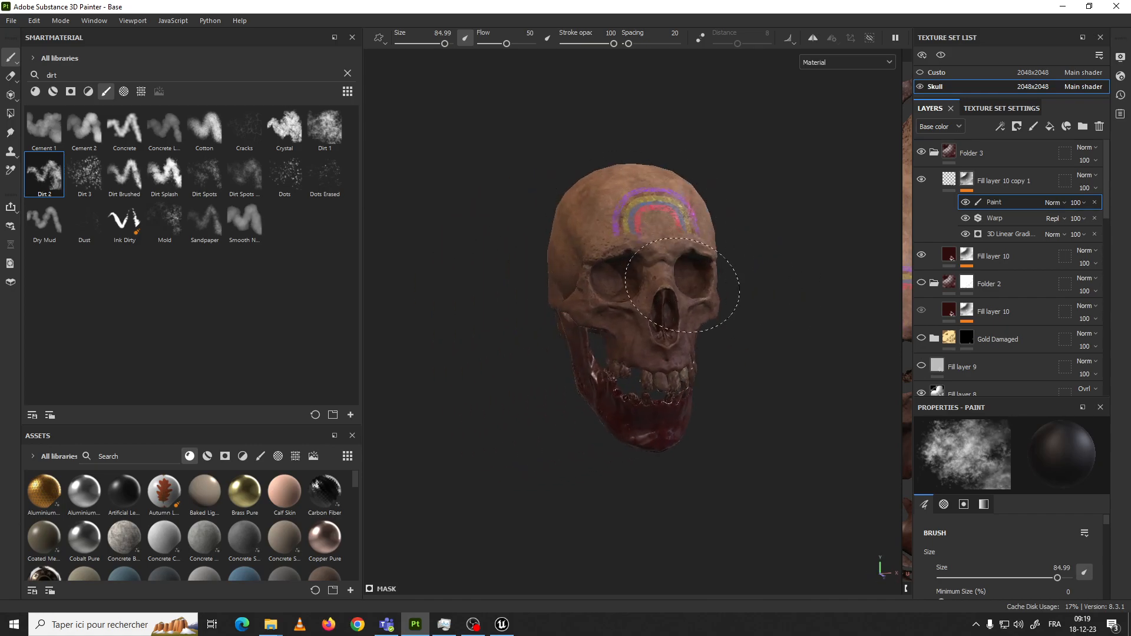
alt+drag(687, 273, 710, 240)
alt+drag(573, 341, 677, 250)
alt+drag(610, 293, 611, 301)
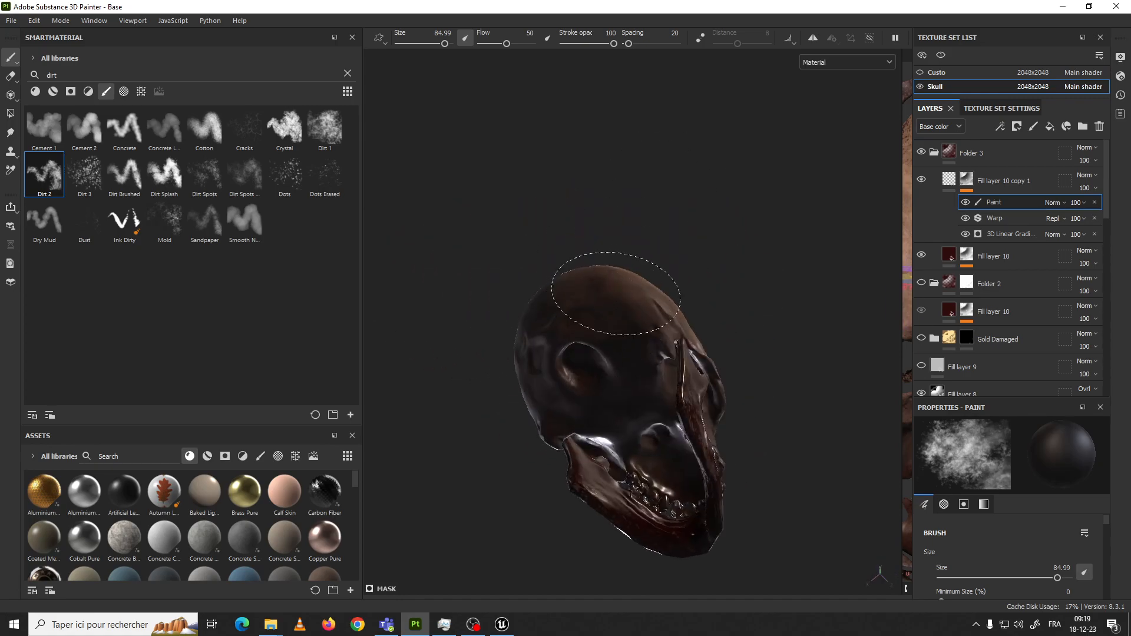
mouse_move(684, 486)
alt+mouse_down()
mouse_move(586, 341)
mouse_move(620, 287)
mouse_move(619, 348)
mouse_move(657, 245)
mouse_move(737, 298)
mouse_move(667, 293)
mouse_move(655, 305)
alt+mouse_up()
alt+middle_drag(604, 384, 665, 383)
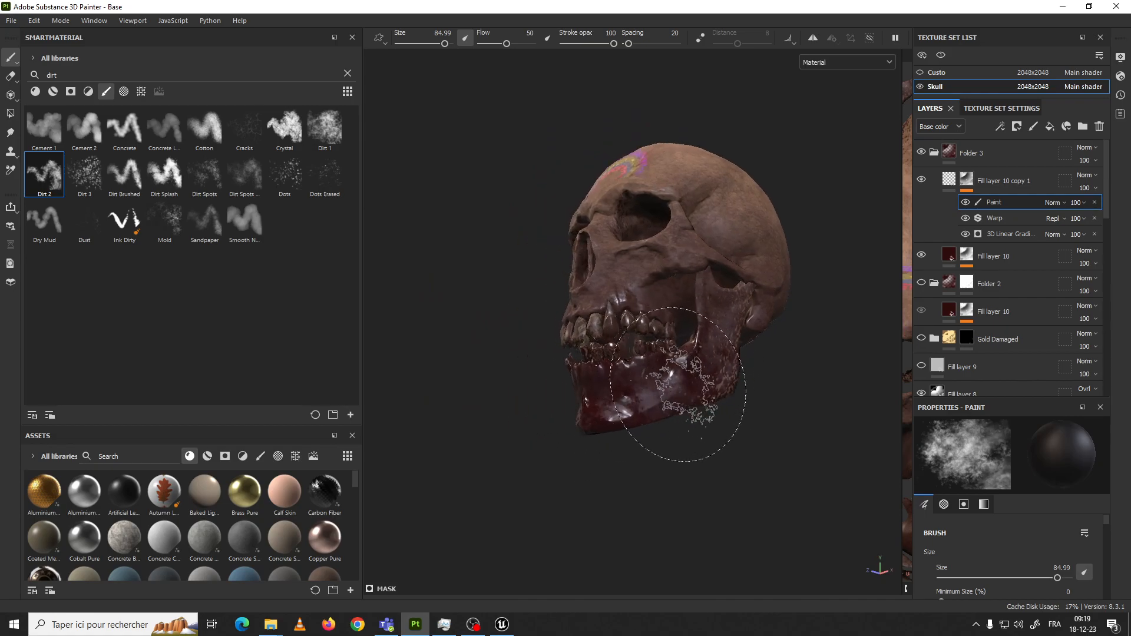
Reduce the brush to 63.98 and touch up the lower jaw's gloss mask, alternating between white and black paint
ctrl+right_drag(702, 396, 666, 399)
key(x)
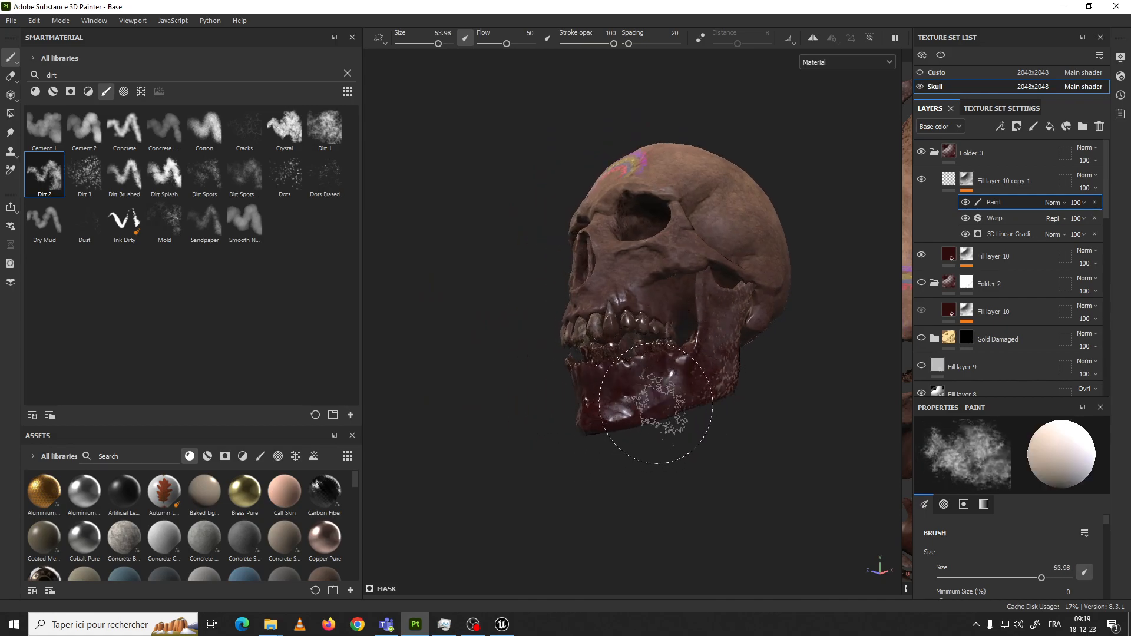
alt+drag(641, 369, 611, 411)
key(x)
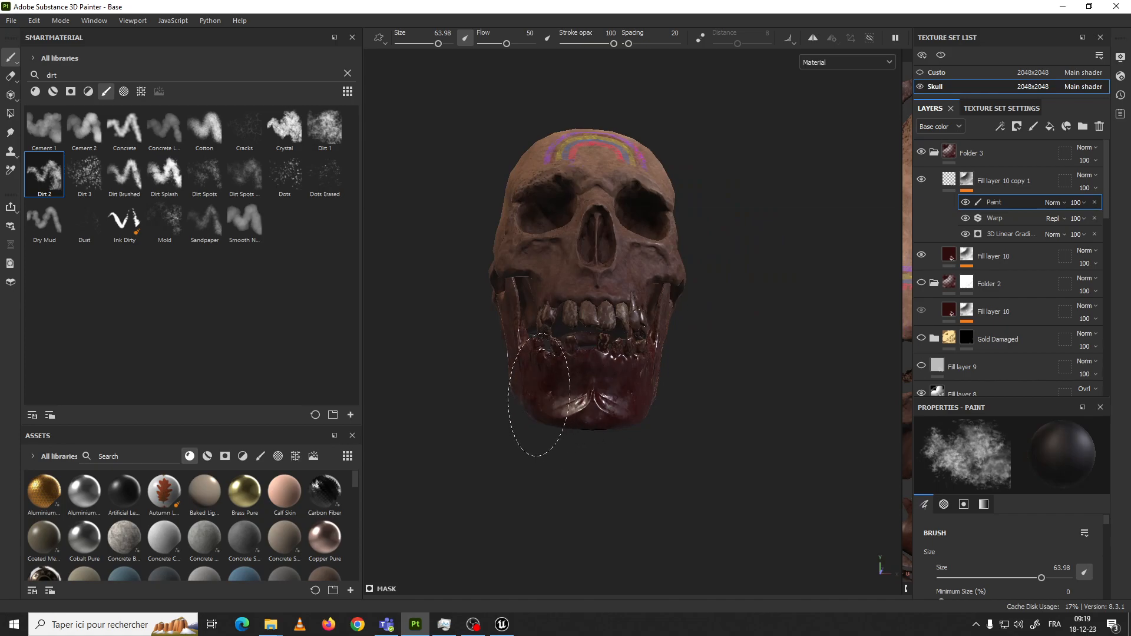
key(x)
mouse_move(505, 336)
alt+mouse_down()
mouse_move(674, 316)
mouse_move(667, 390)
mouse_move(597, 337)
alt+mouse_up()
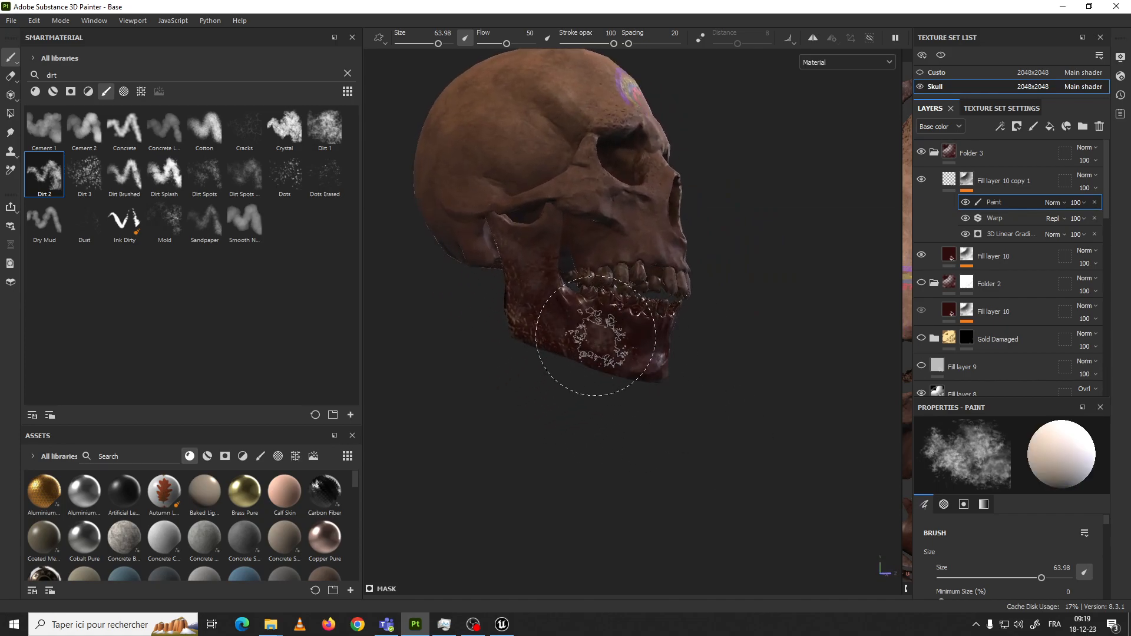
key(x)
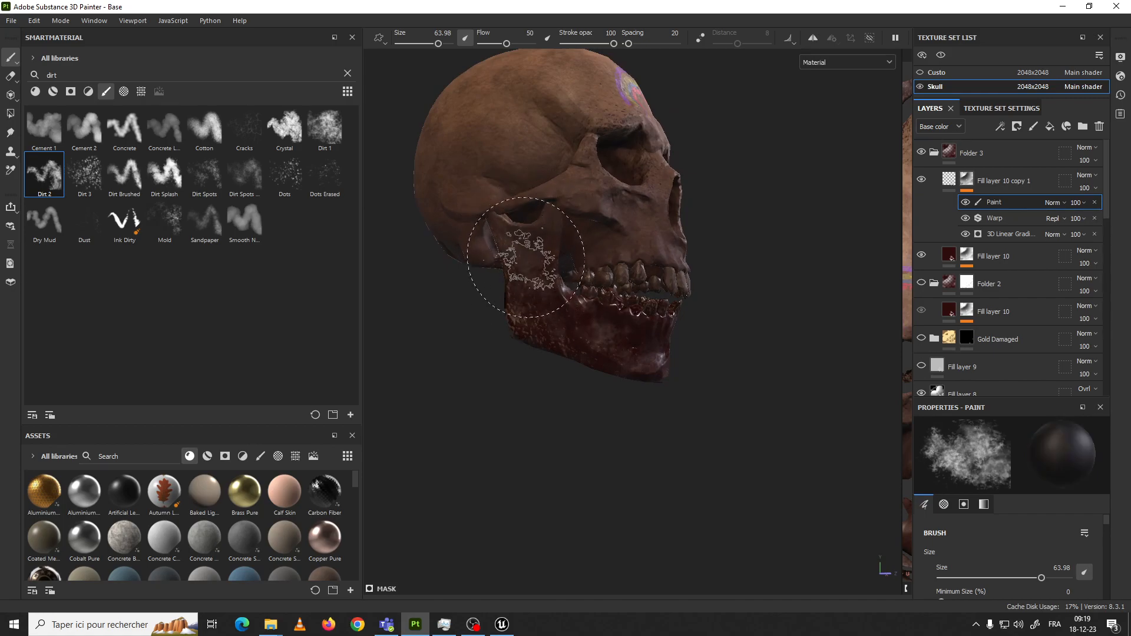
key(x)
alt+drag(565, 319, 586, 299)
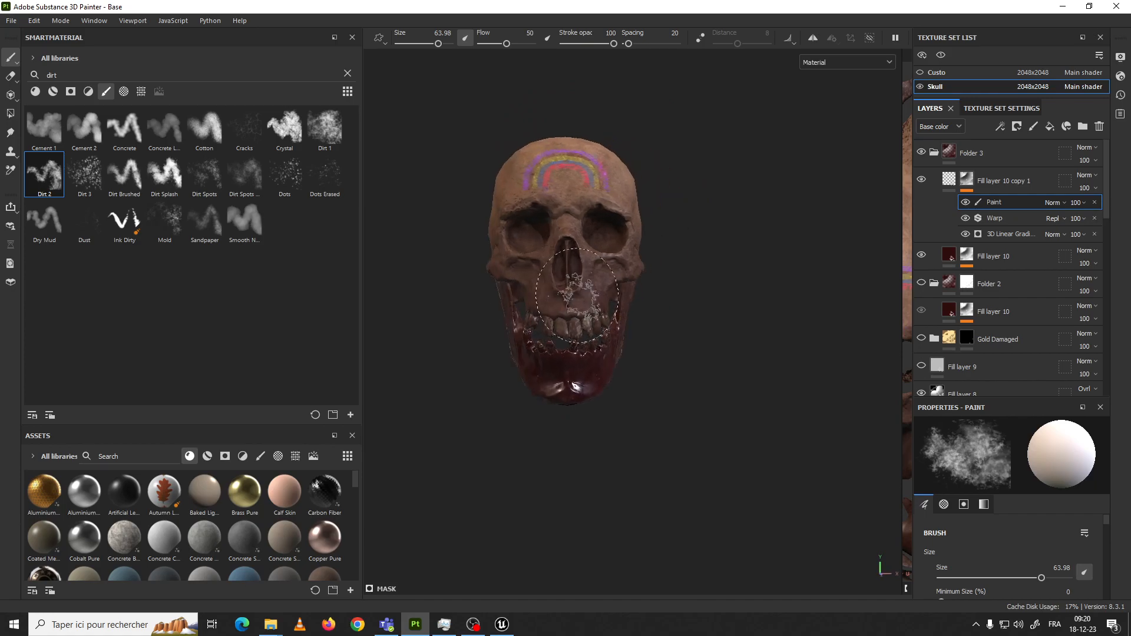
Collapse Folder 3 and Folder 2 in the layer stack
scroll(696, 387, up, 3)
mouse_move(582, 271)
shift+right_down()
mouse_move(528, 266)
mouse_move(536, 282)
mouse_move(566, 288)
shift+right_up()
mouse_move(638, 286)
alt+mouse_down()
mouse_move(596, 303)
mouse_move(609, 300)
alt+mouse_up()
click(935, 152)
click(934, 180)
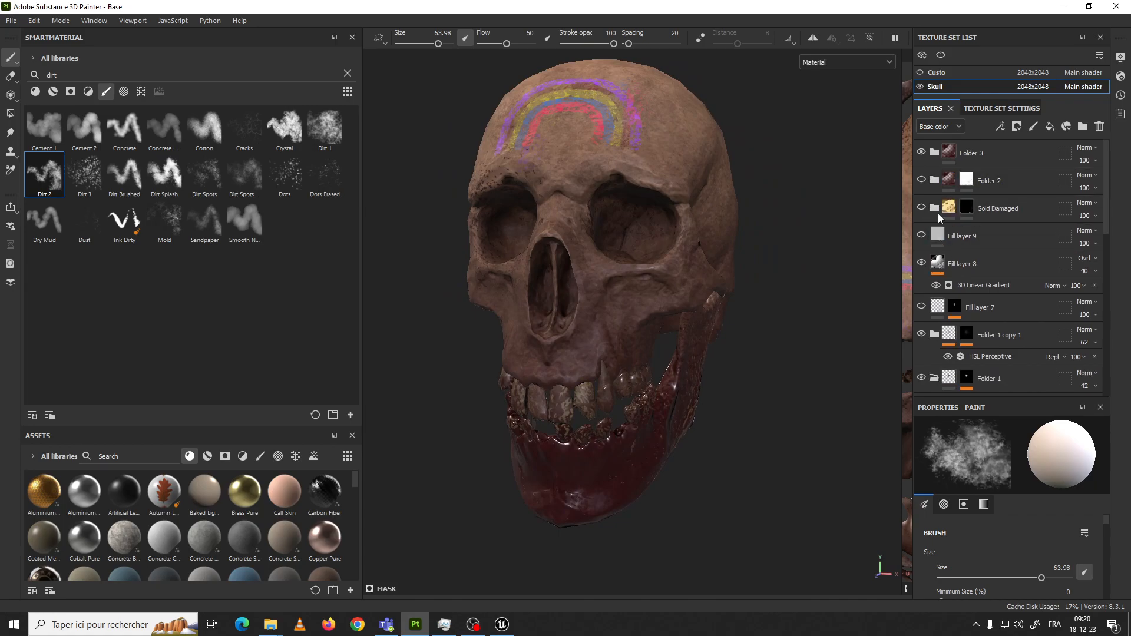
Show and expand the Gold Damaged folder and select its Smooth Edges layer
alt+drag(709, 276, 765, 289)
alt+middle_drag(765, 288, 774, 265)
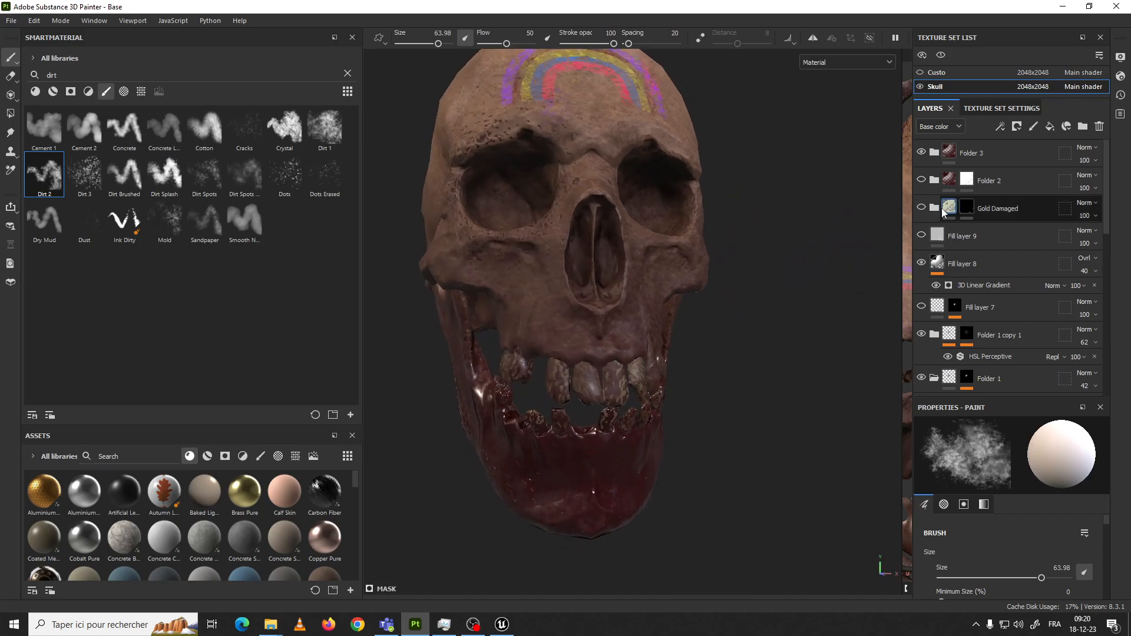
click(935, 208)
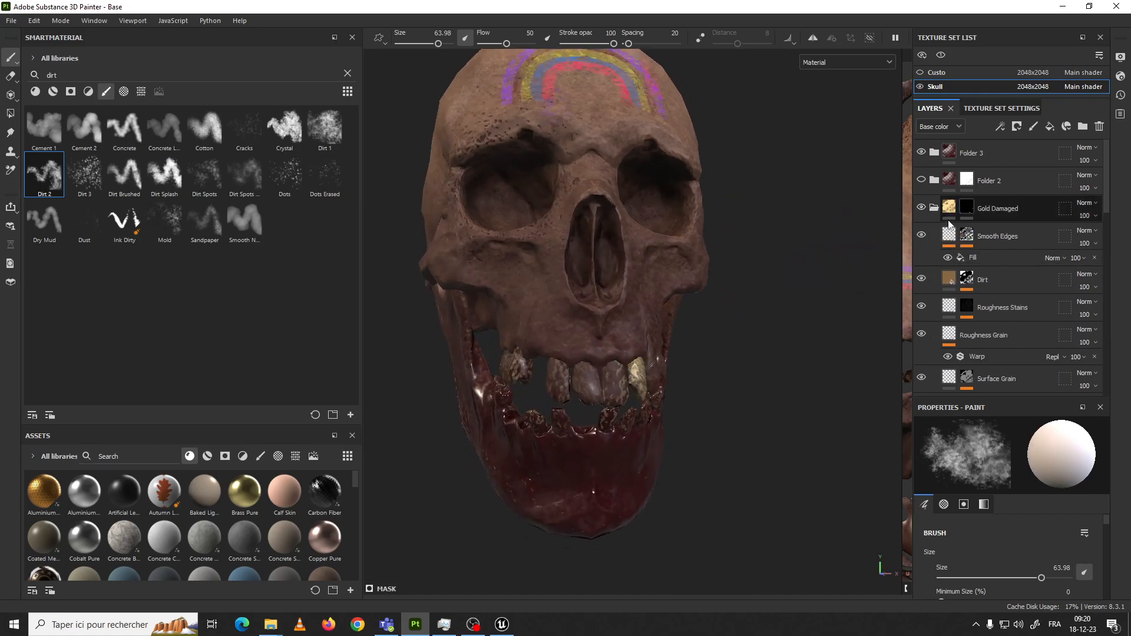
click(951, 235)
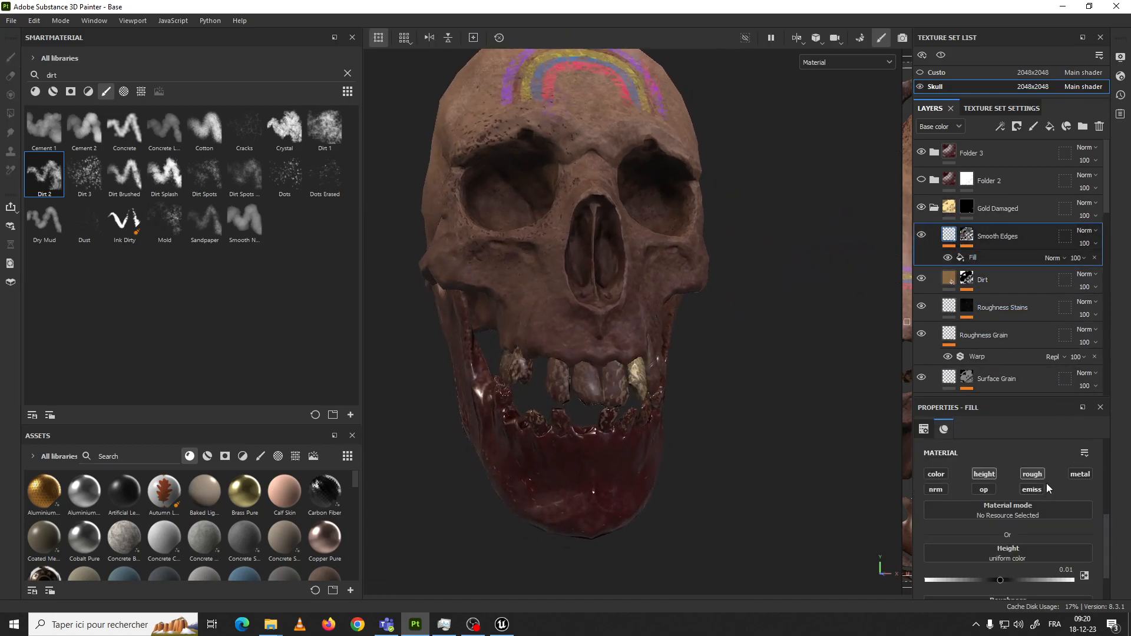
Check the gold tooth with Gold Damaged on and off and set the Smooth Edges layer's roughness to 0.1063
scroll(1046, 545, down, 3)
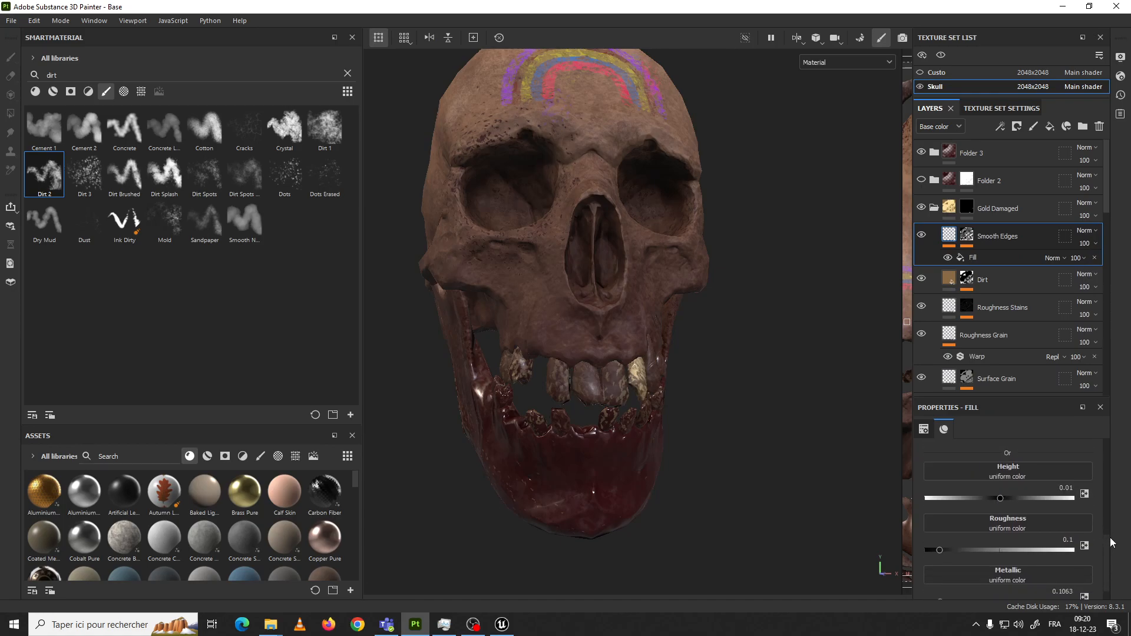
alt+drag(778, 449, 747, 457)
alt+right_drag(747, 457, 735, 457)
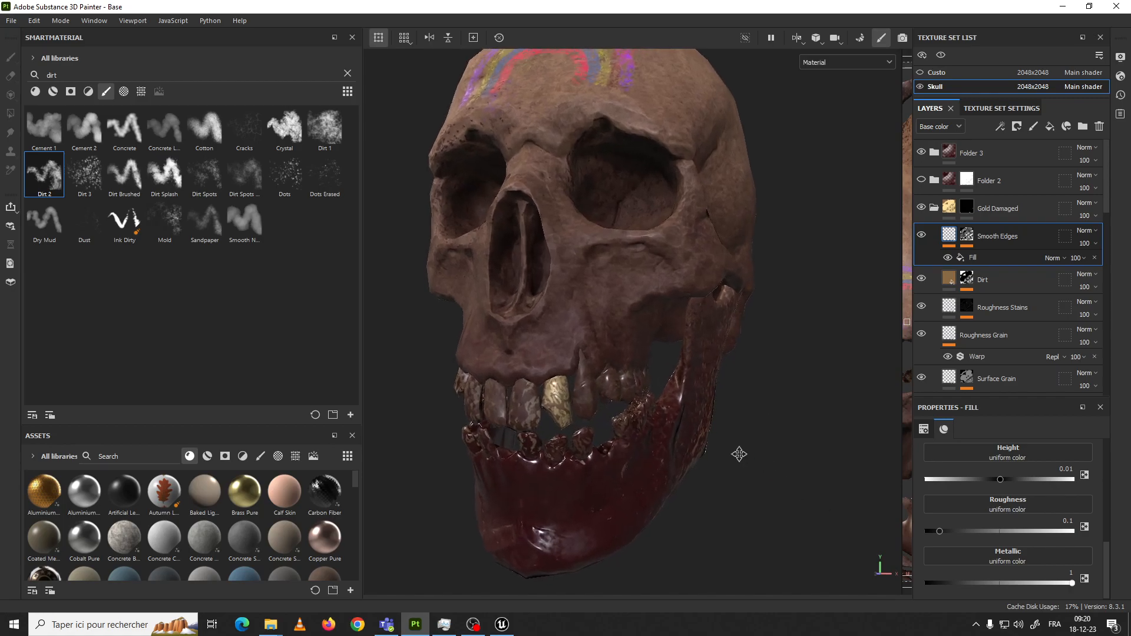
alt+middle_drag(735, 457, 757, 407)
alt+drag(790, 422, 820, 413)
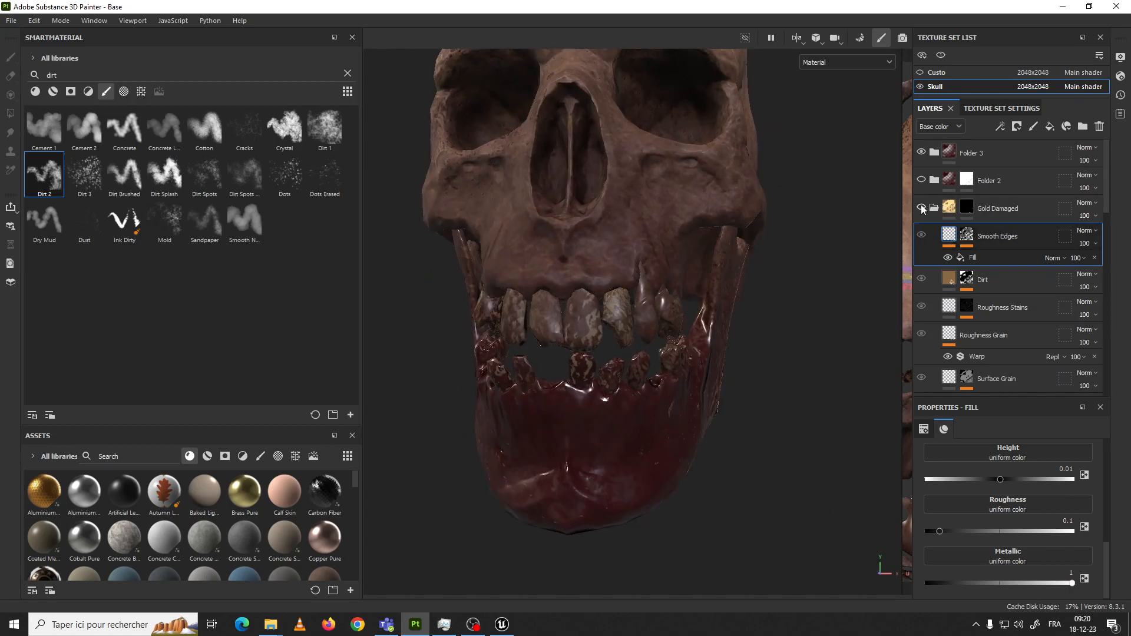
alt+drag(879, 243, 753, 366)
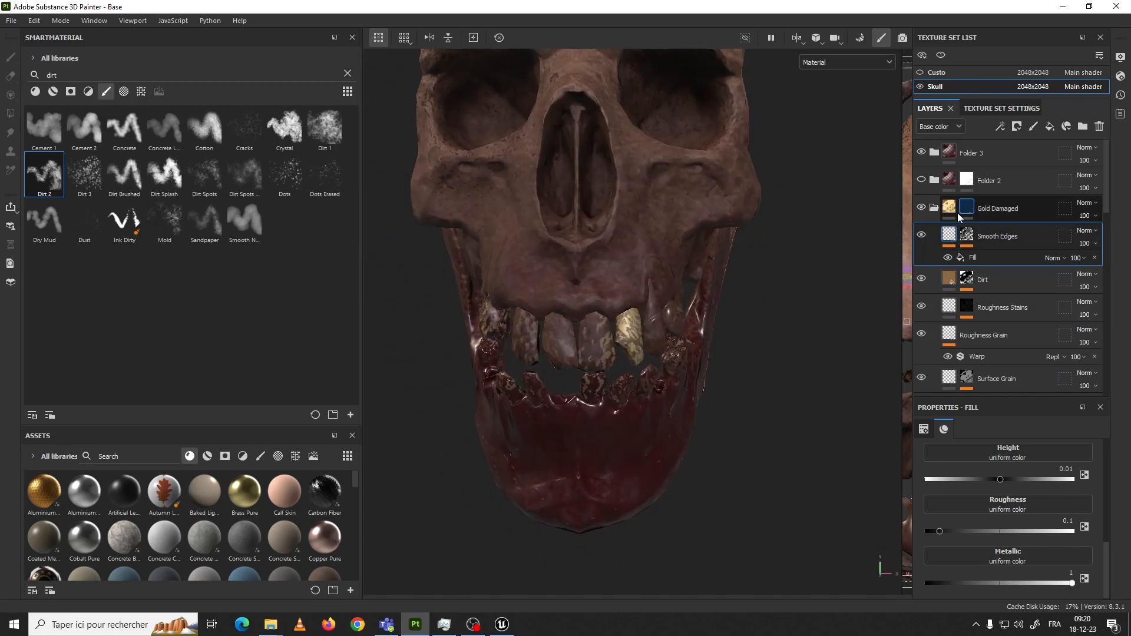
scroll(1002, 488, down, 1)
drag(937, 534, 939, 531)
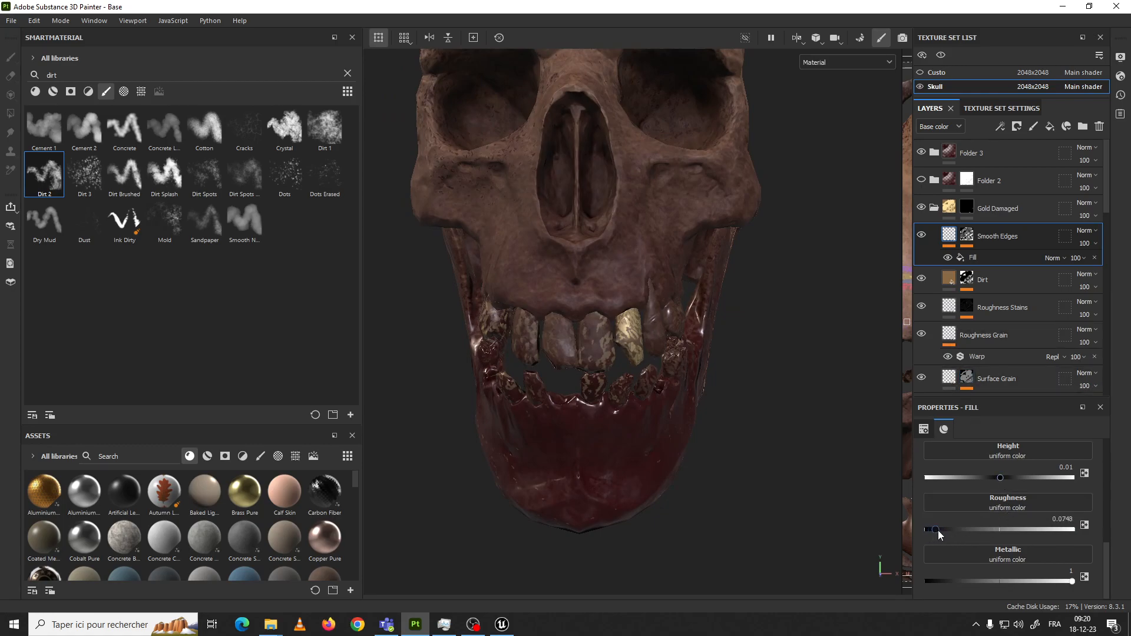
Make Folder 2 visible and lower its opacity to 49
click(936, 211)
click(936, 211)
click(923, 180)
click(923, 180)
scroll(764, 241, down, 3)
alt+middle_drag(764, 240, 773, 278)
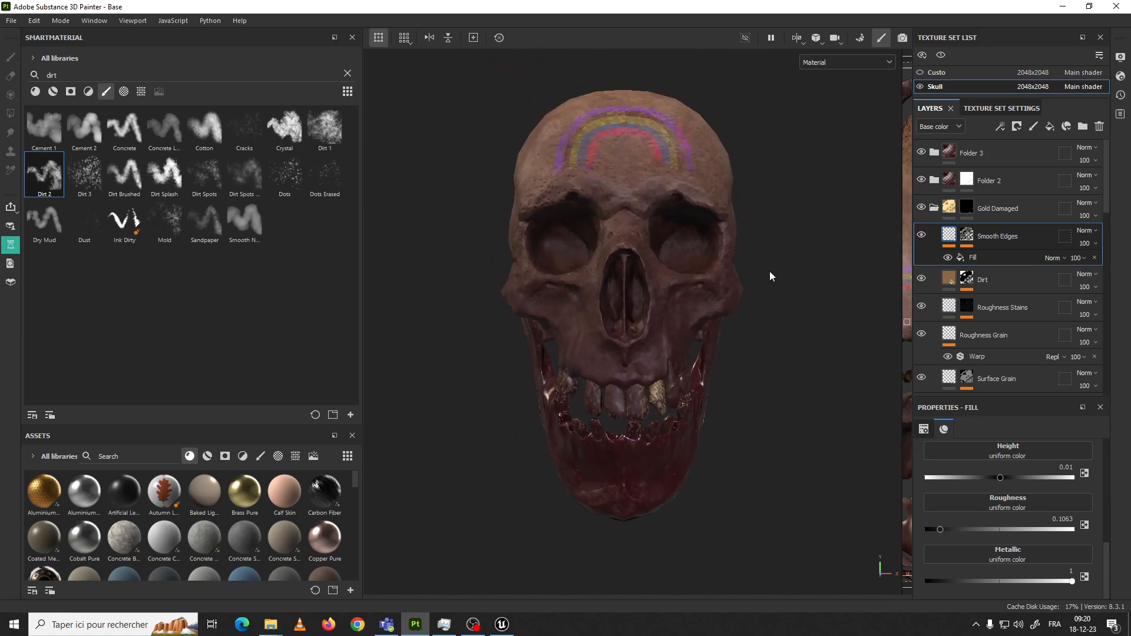
alt+drag(772, 279, 836, 273)
click(922, 234)
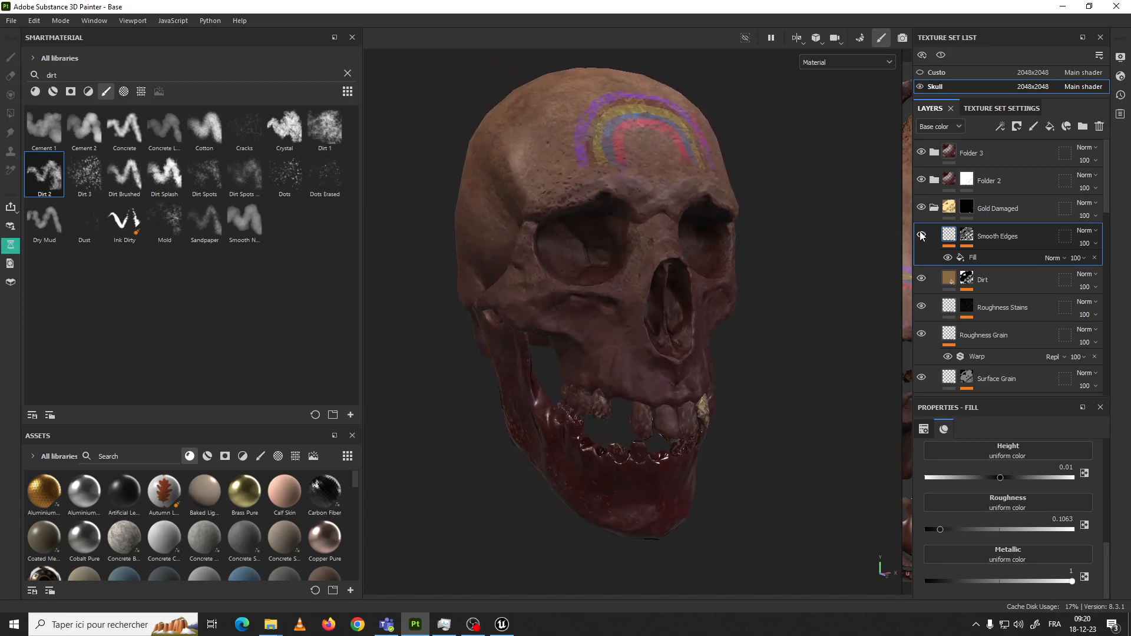
click(924, 180)
click(1095, 188)
drag(1124, 210, 1100, 211)
Compare the teeth close up with the Gold Damaged folder on and off
alt+drag(832, 371, 760, 400)
alt+middle_drag(760, 401, 742, 346)
alt+right_drag(742, 346, 719, 420)
alt+middle_drag(719, 421, 732, 364)
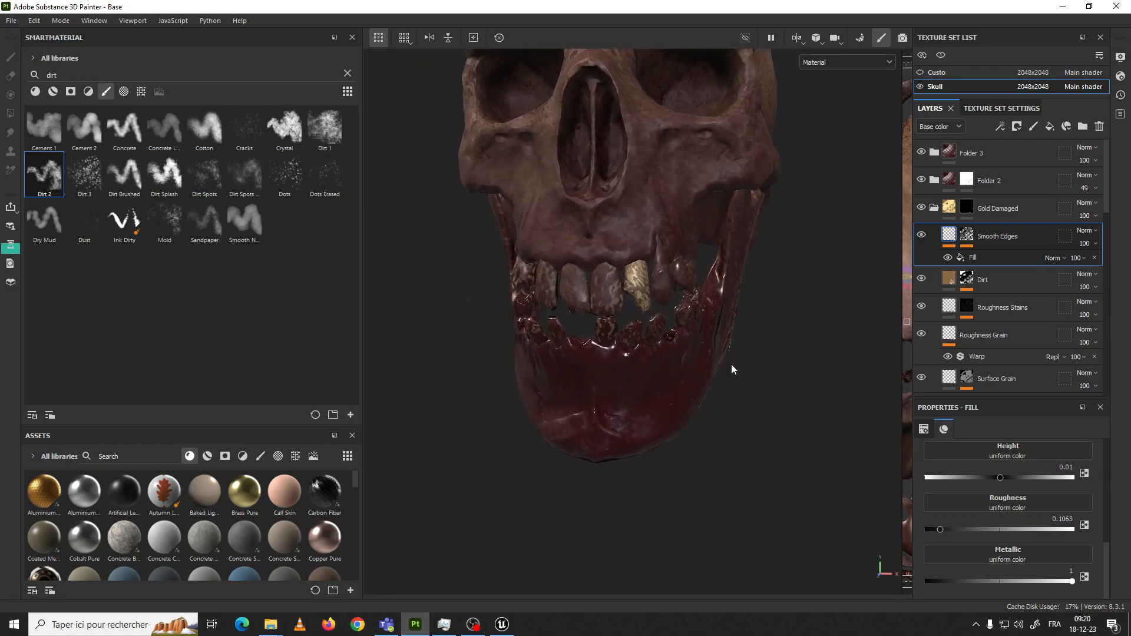
click(921, 207)
click(922, 207)
click(923, 208)
click(924, 208)
Check the jaw and gold tooth from several angles and save the project
alt+drag(733, 283, 834, 268)
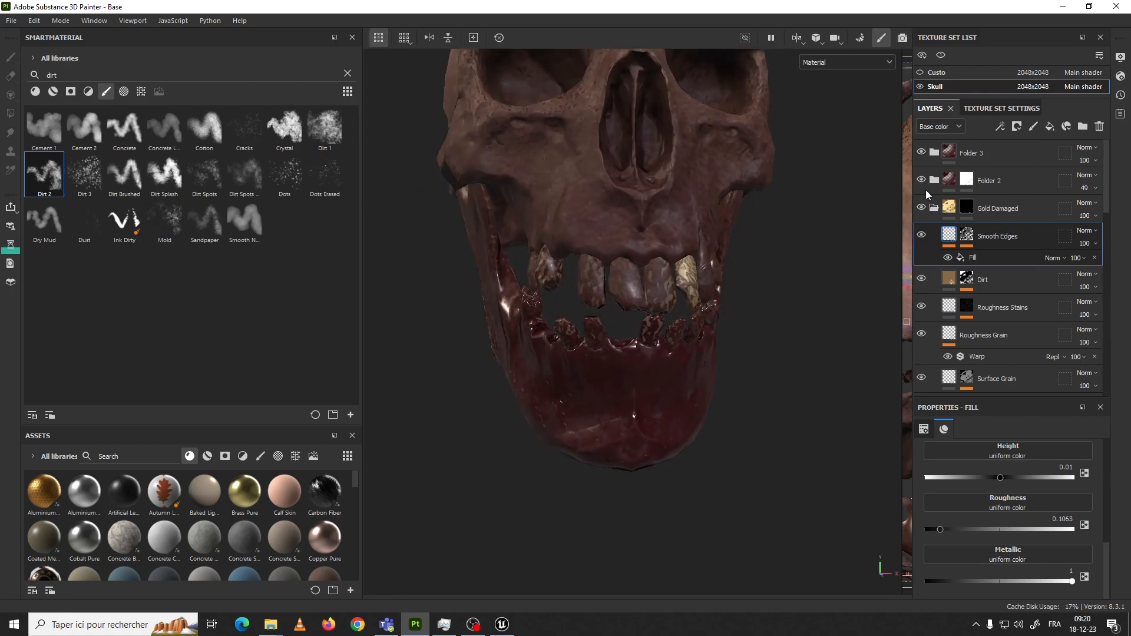
alt+right_drag(790, 217, 717, 237)
alt+middle_drag(718, 237, 753, 279)
alt+drag(753, 280, 727, 260)
alt+drag(817, 292, 795, 301)
alt+right_drag(618, 335, 784, 372)
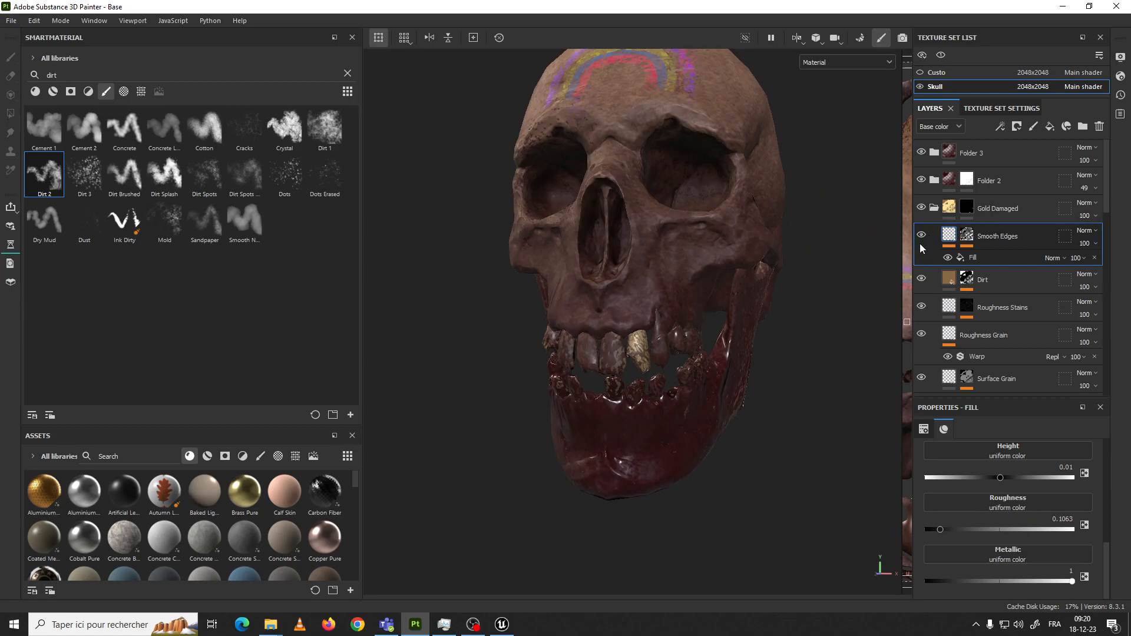
key(ctrl+s)
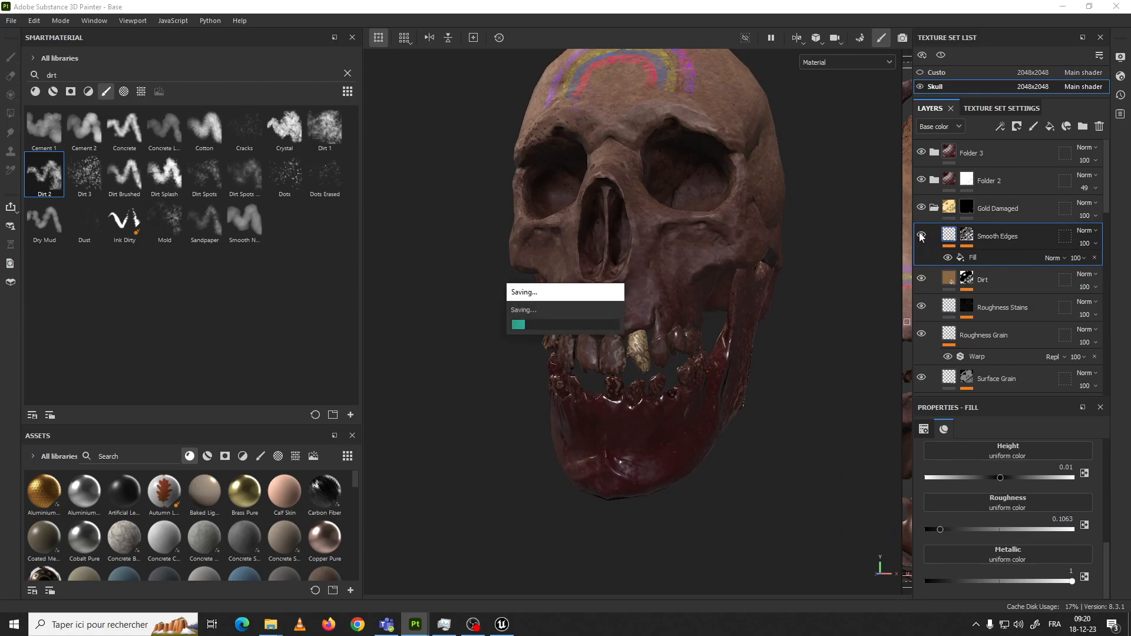
Compare the gold tooth with individual layers of the Gold Damaged folder, such as Gold Pure and Surface Grain, switched off and on
click(934, 208)
click(933, 208)
click(935, 209)
click(935, 209)
click(922, 281)
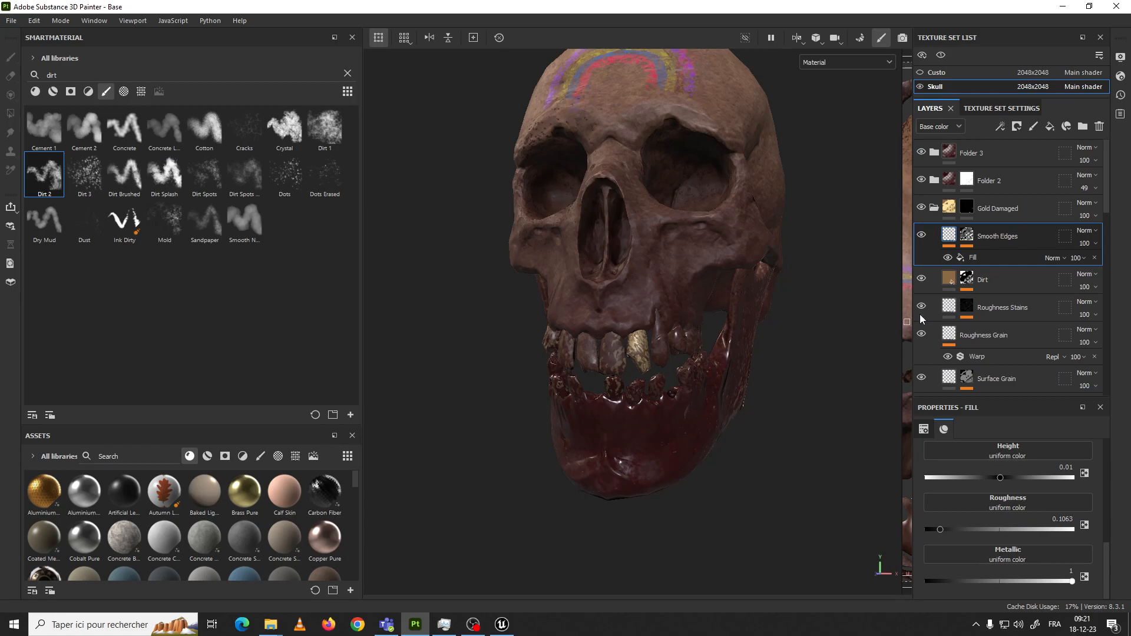
scroll(923, 342, down, 1)
click(922, 367)
click(922, 367)
click(922, 340)
click(921, 340)
Review the Gold Pure layer's fill settings and the gold tooth, and show the dirt smart masks in the smart material library
click(949, 370)
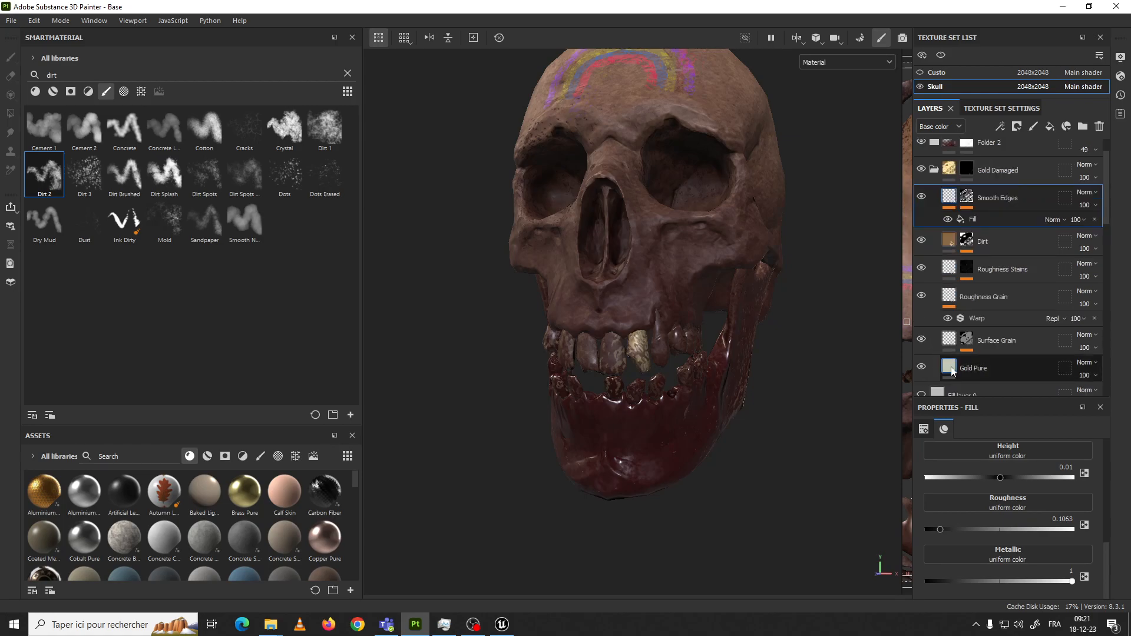
scroll(1111, 551, down, 3)
scroll(1110, 551, up, 4)
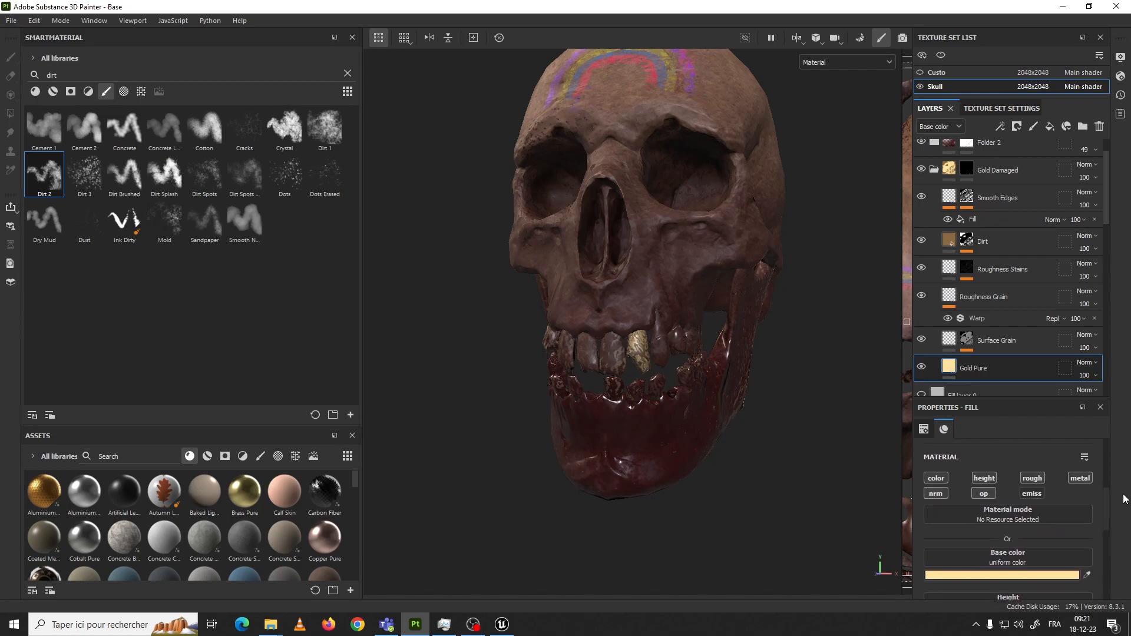
alt+drag(732, 366, 654, 358)
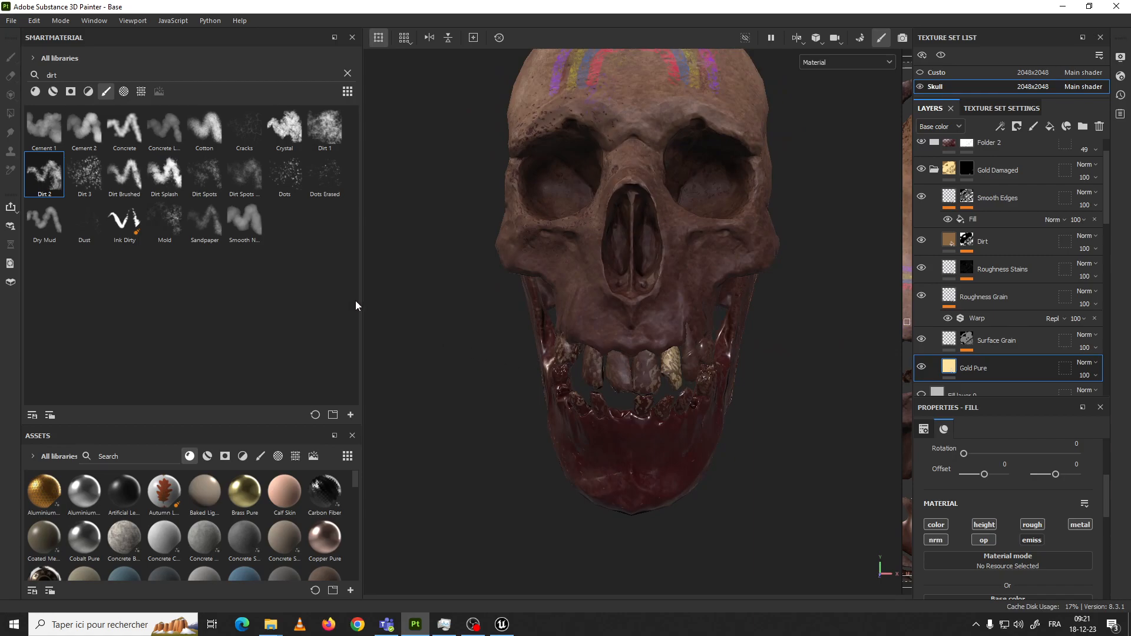
click(71, 91)
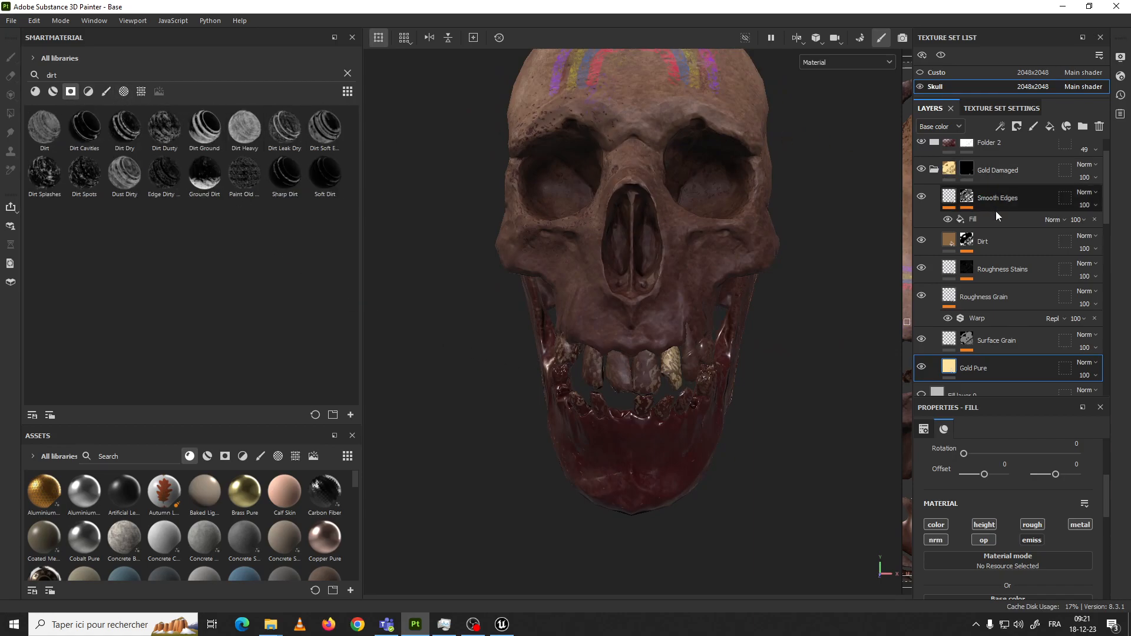
scroll(1105, 206, up, 1)
click(935, 209)
mouse_move(937, 210)
mouse_down()
mouse_move(949, 138)
mouse_move(949, 211)
mouse_up()
click(935, 209)
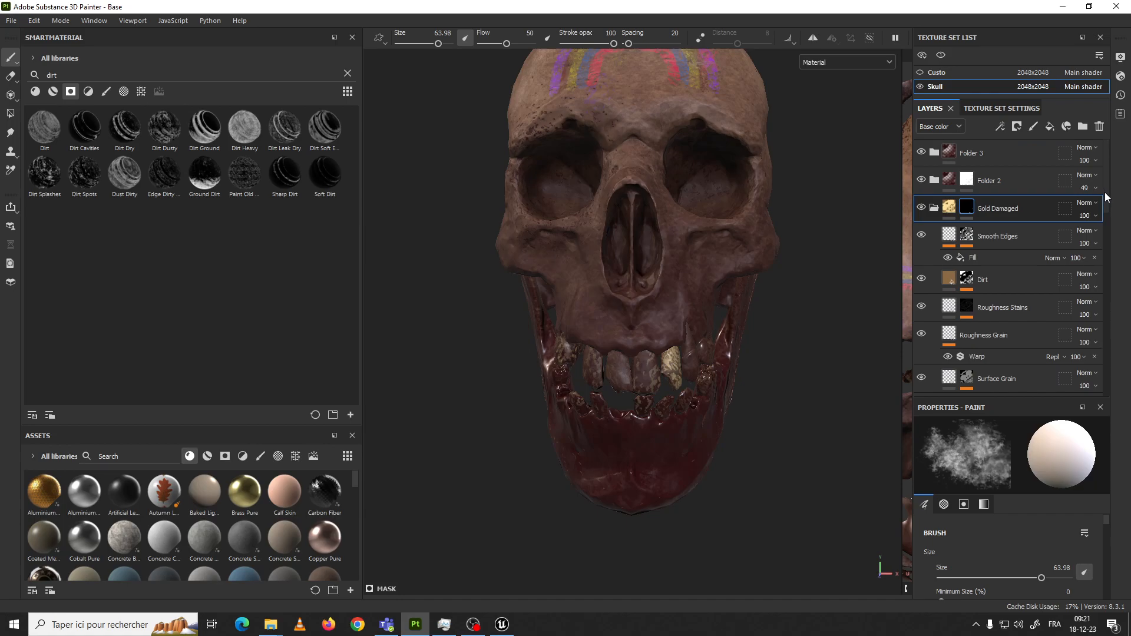
Set the Gold Pure layer's base color to the darker gold E4C477
drag(1105, 192, 1101, 242)
click(973, 243)
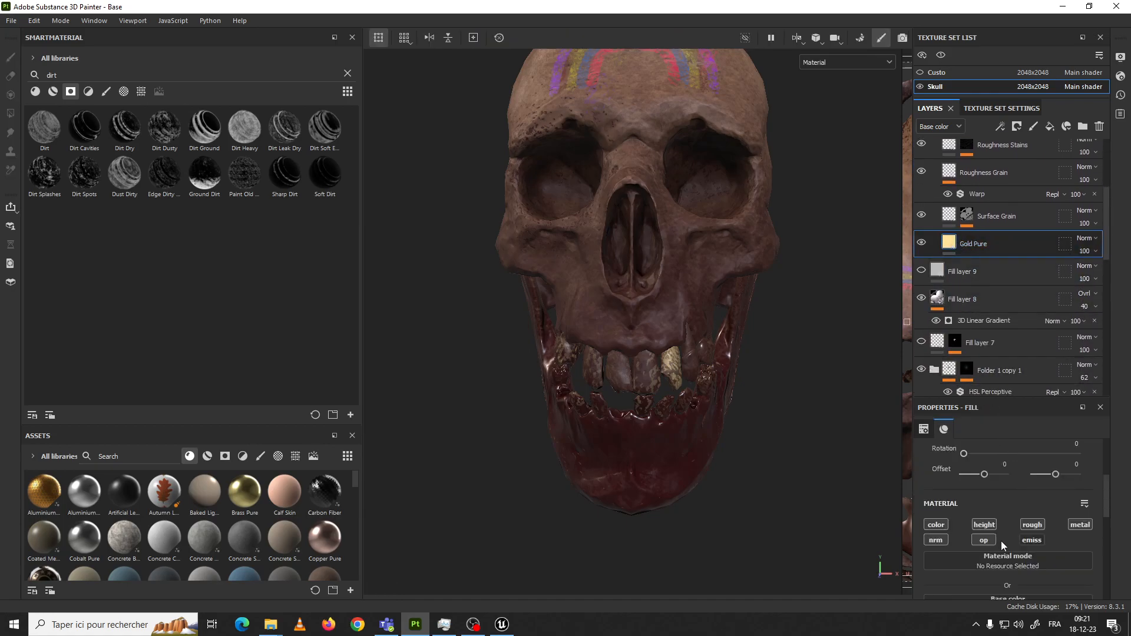
drag(1106, 497, 1107, 527)
click(1047, 511)
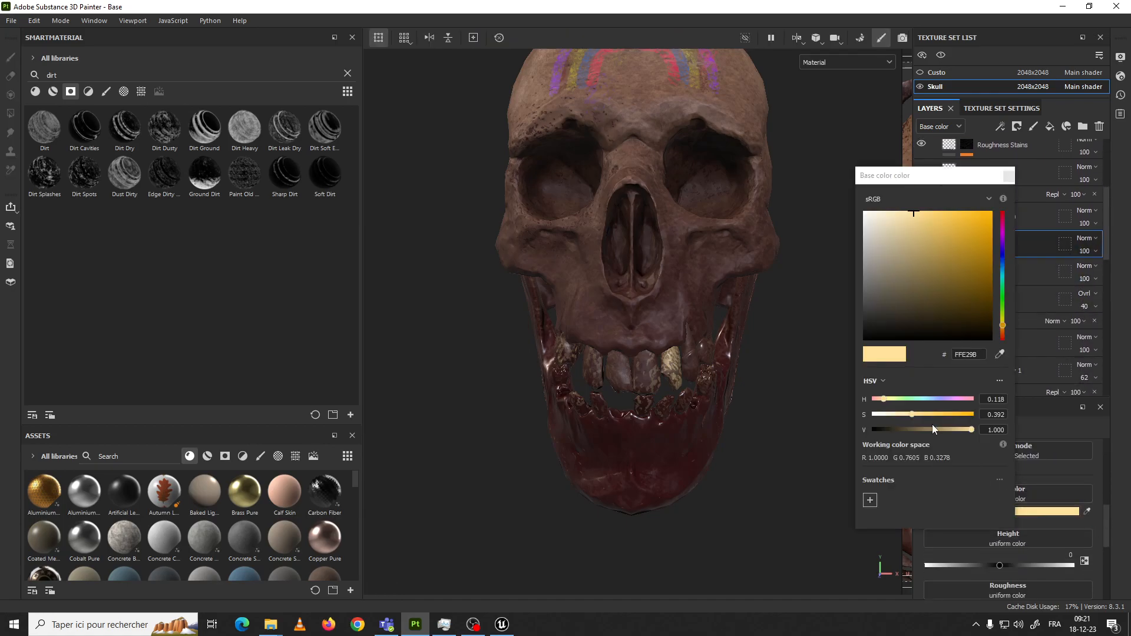
mouse_move(932, 226)
mouse_down()
mouse_move(941, 264)
mouse_move(927, 227)
mouse_up()
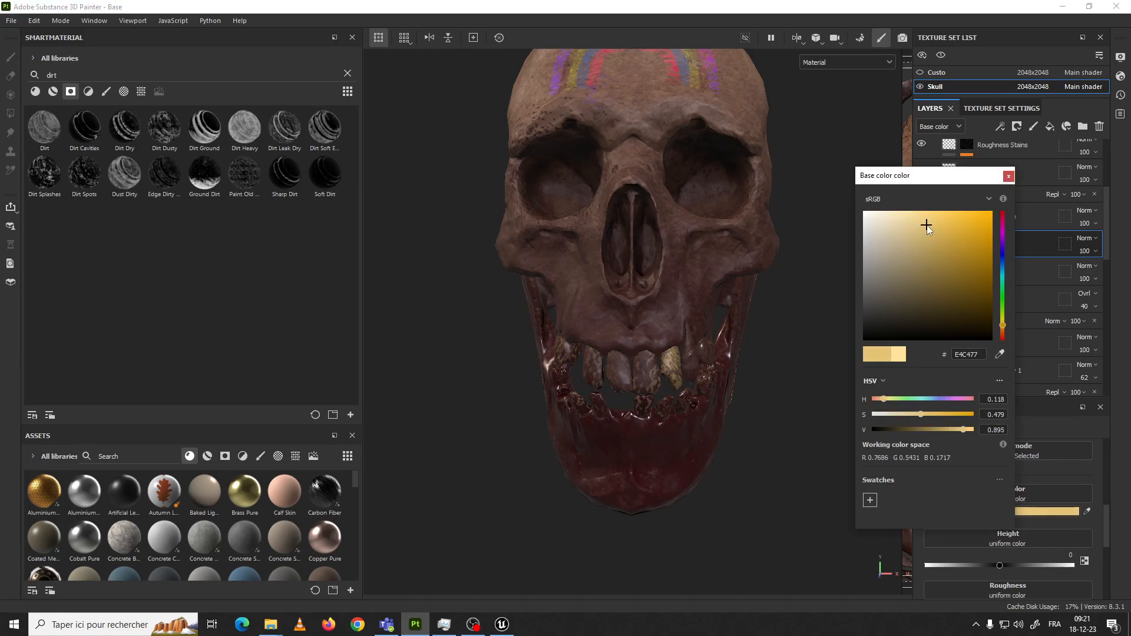
click(1008, 176)
Collapse the Gold Damaged folder and check how Folder 2's visibility affects the gold tooth
scroll(1099, 200, up, 5)
scroll(1097, 179, down, 1)
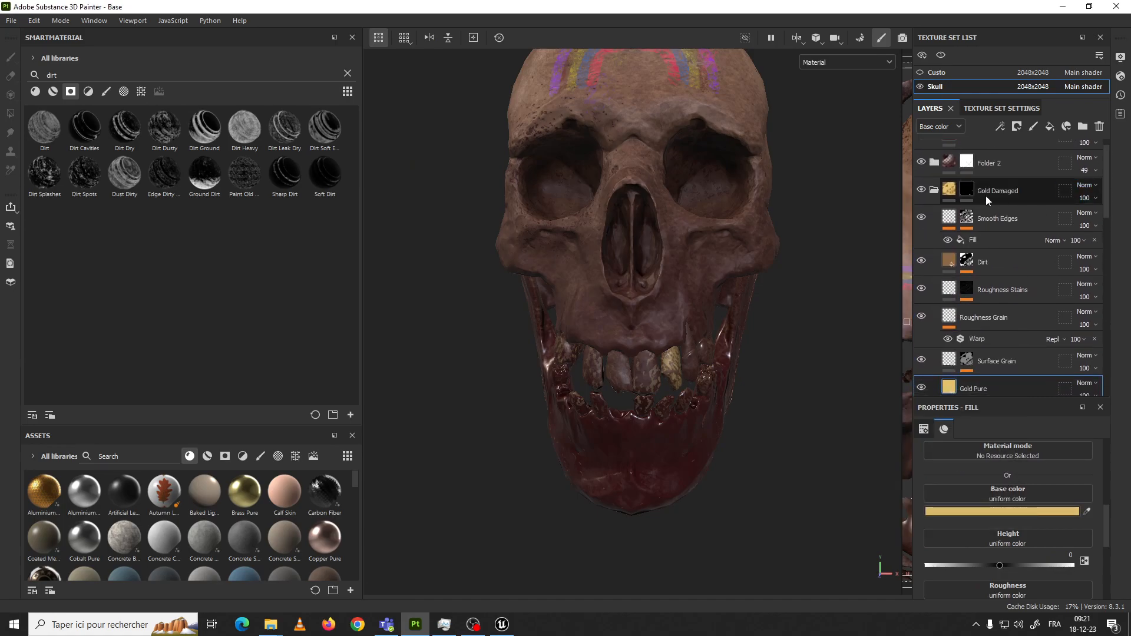
click(934, 189)
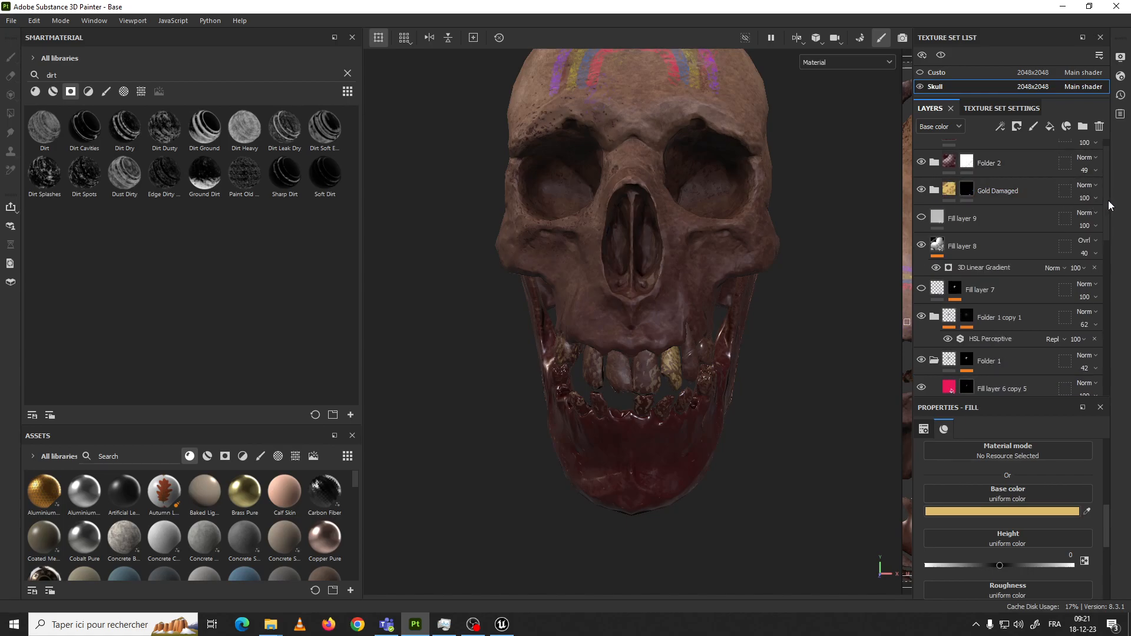
scroll(1102, 200, up, 1)
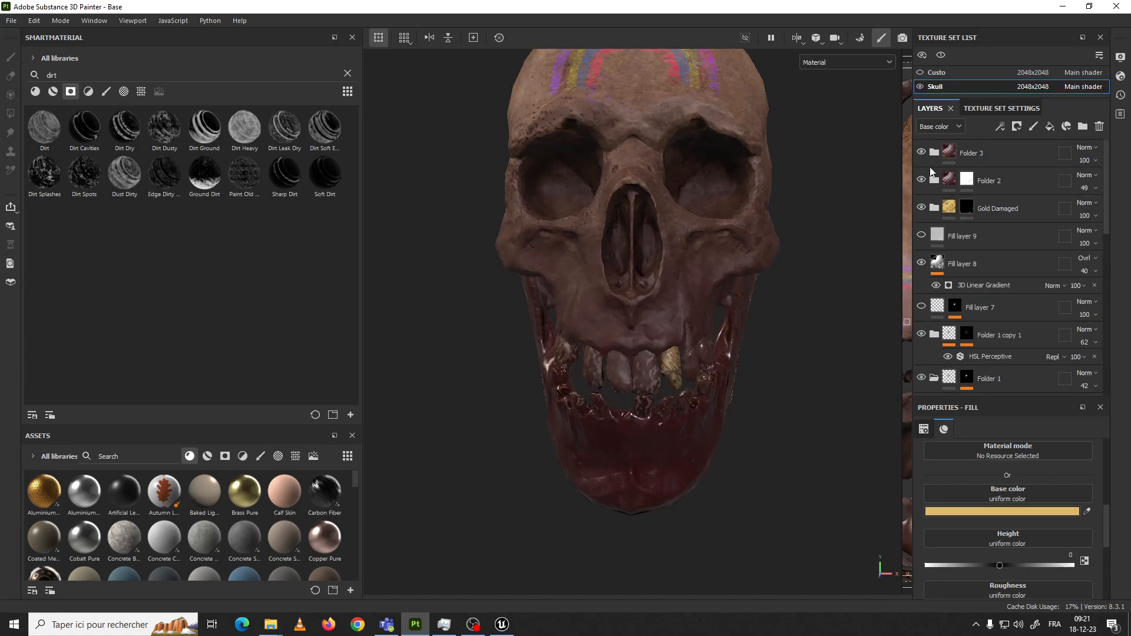
click(923, 180)
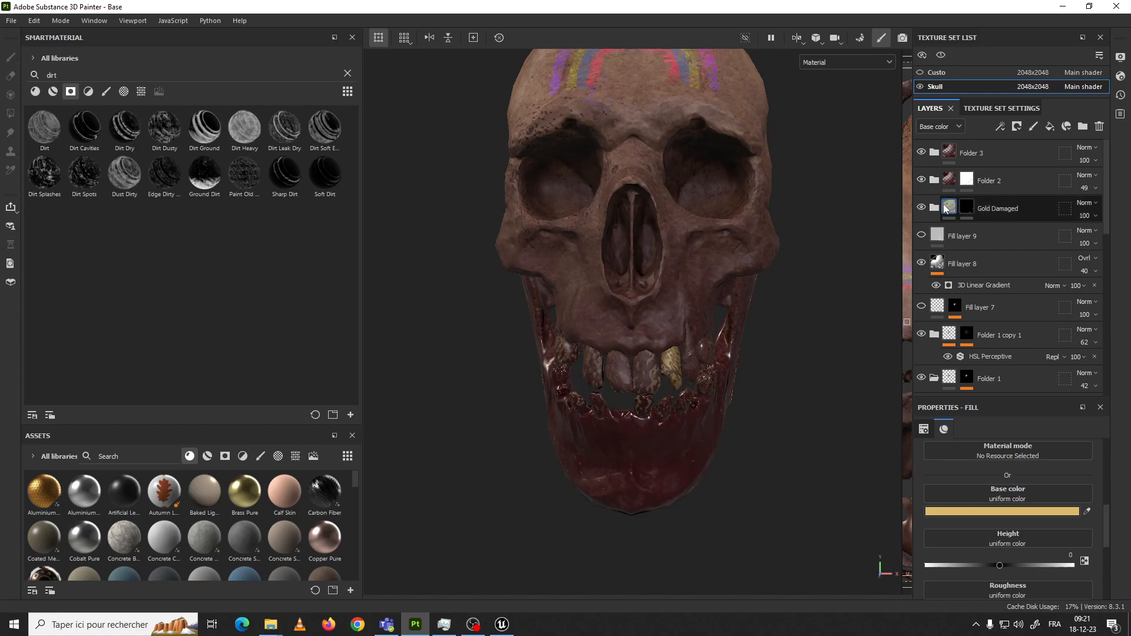
Try the Gold Damaged folder at the top of the layer stack and between Folder 3 and Folder 2
drag(934, 200, 937, 155)
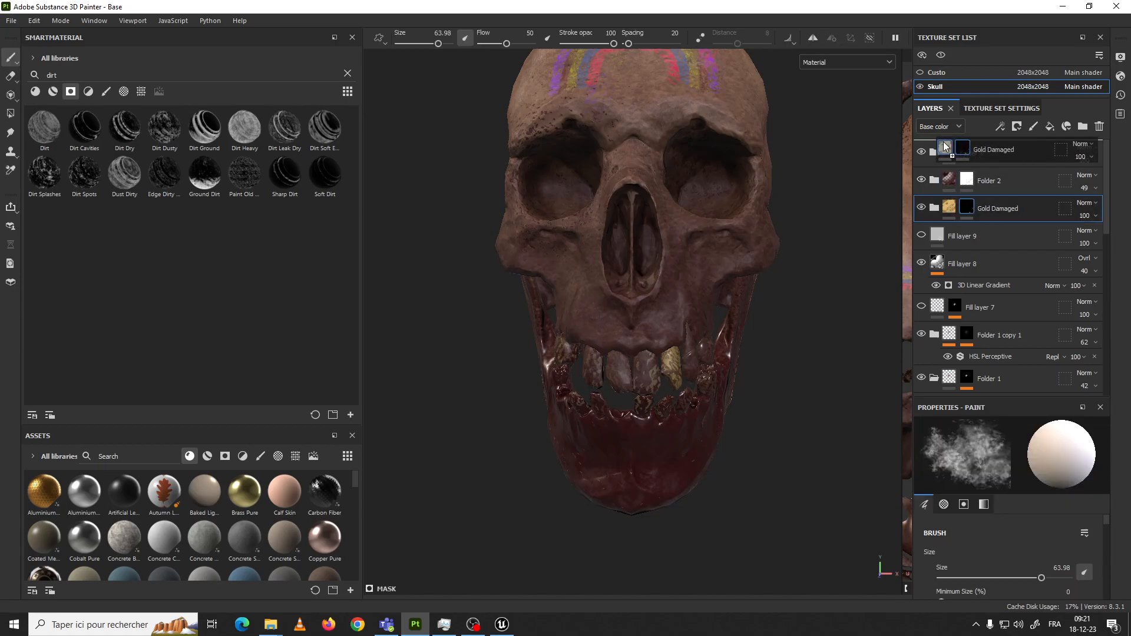
alt+drag(808, 252, 833, 260)
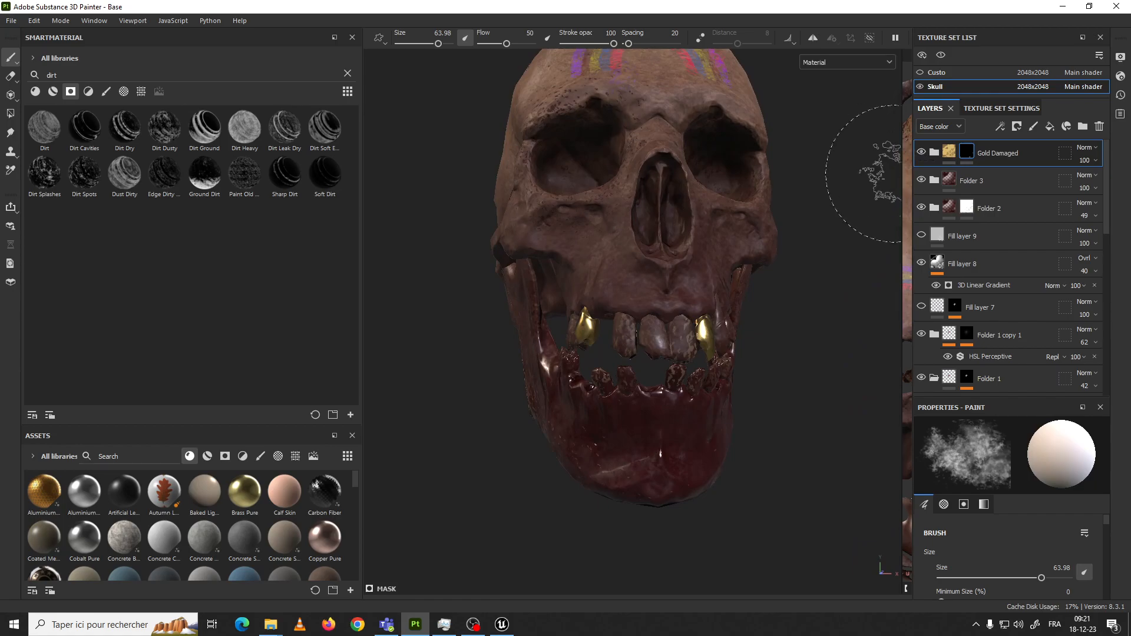
mouse_move(831, 224)
alt+mouse_down()
mouse_move(807, 215)
mouse_move(822, 221)
alt+mouse_up()
drag(938, 156, 958, 198)
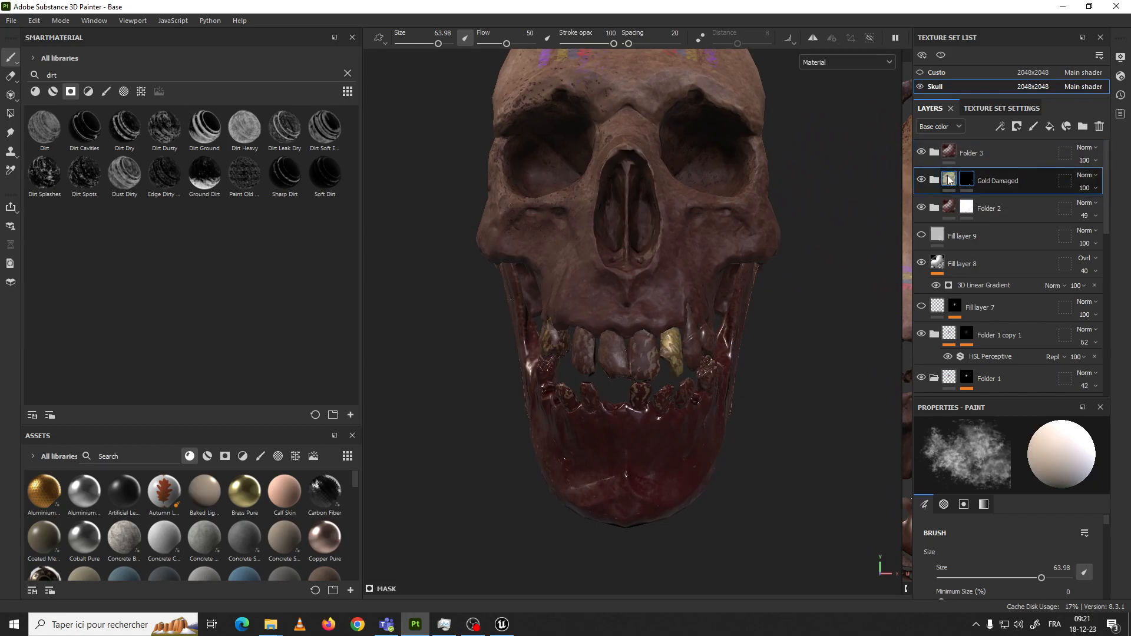
Turn off the metallic channel of Fill layer 10 in Folder 3
click(934, 152)
click(949, 179)
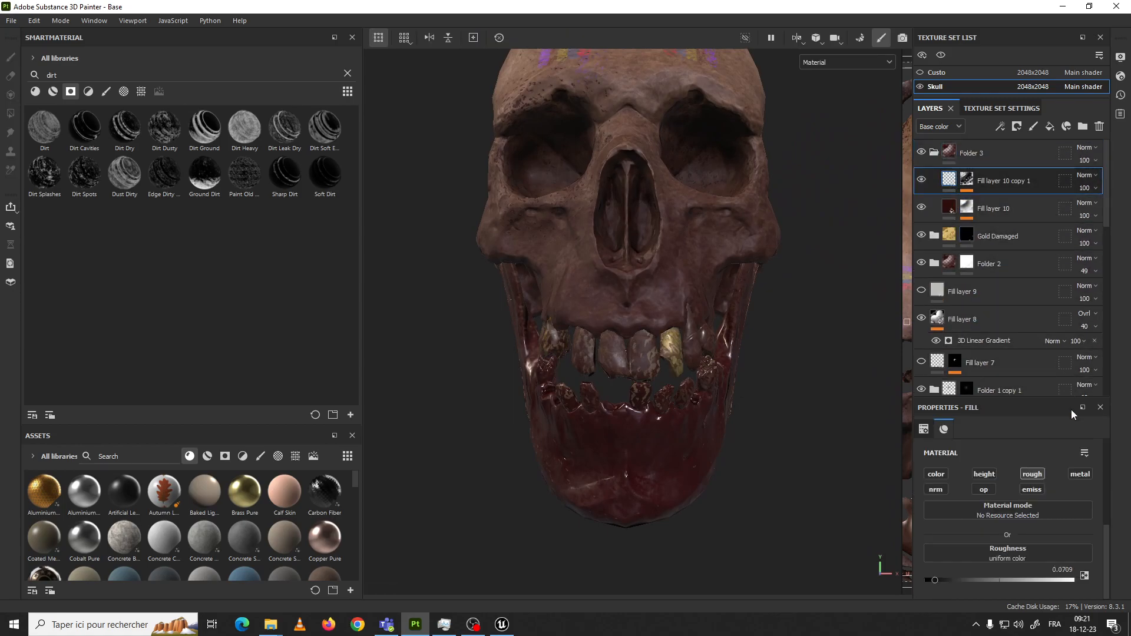
click(990, 209)
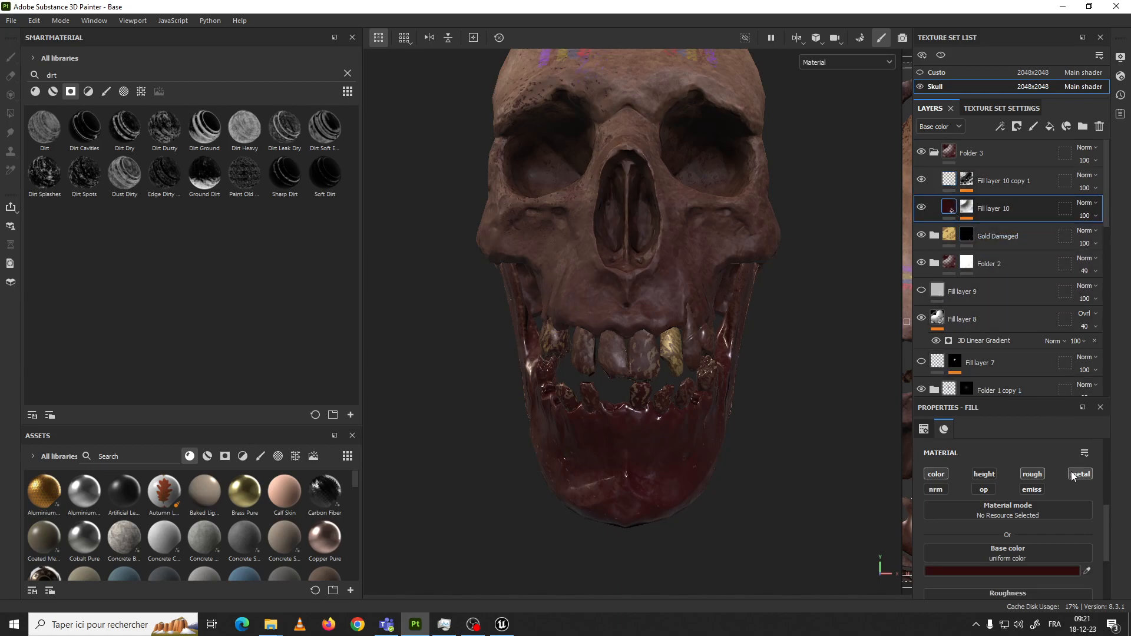
scroll(1105, 516, down, 4)
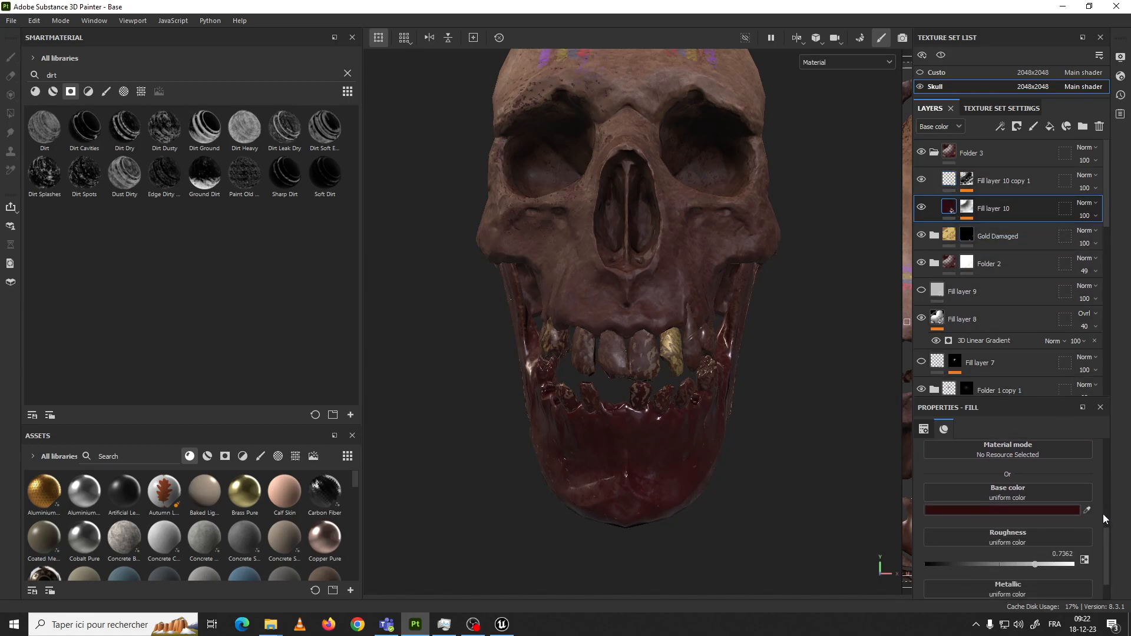
scroll(1104, 529, up, 3)
click(1080, 529)
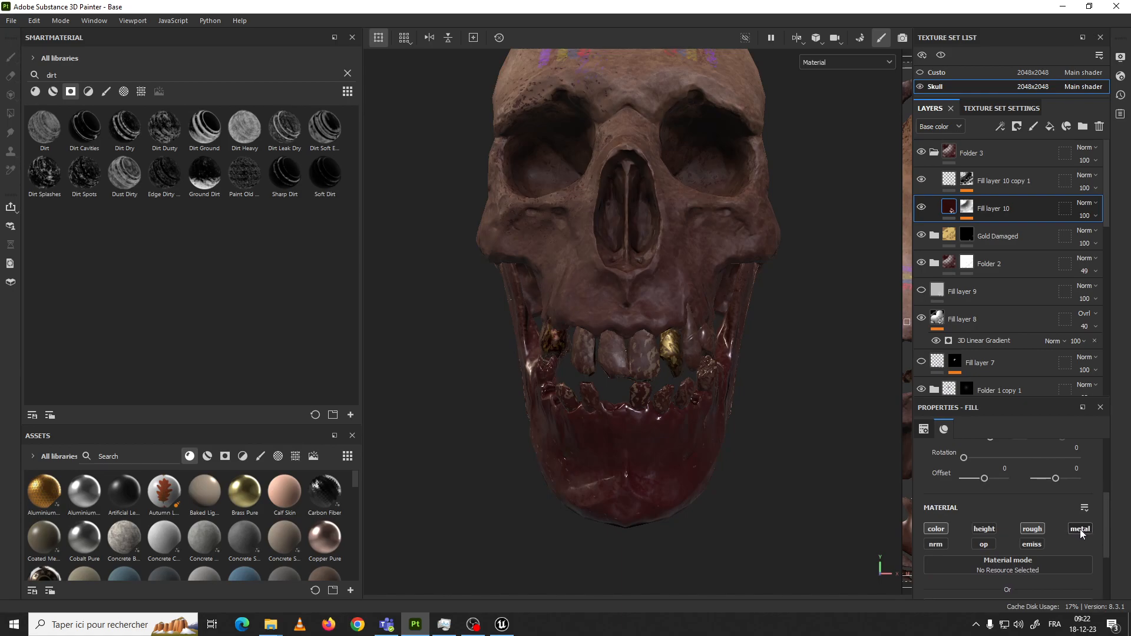
click(1085, 530)
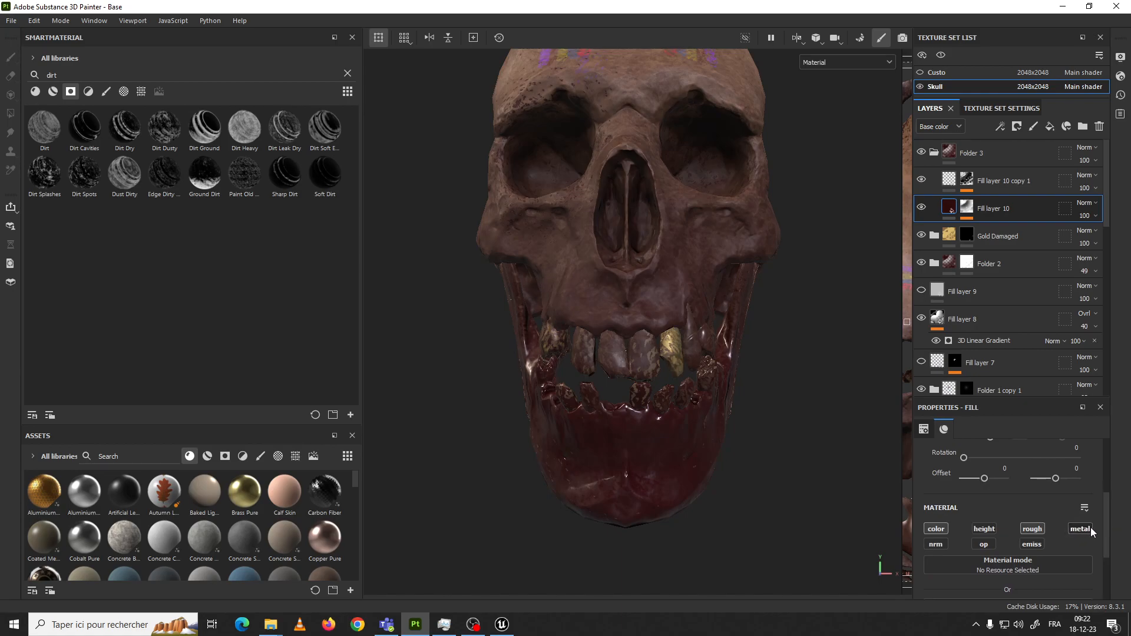
scroll(1089, 532, up, 3)
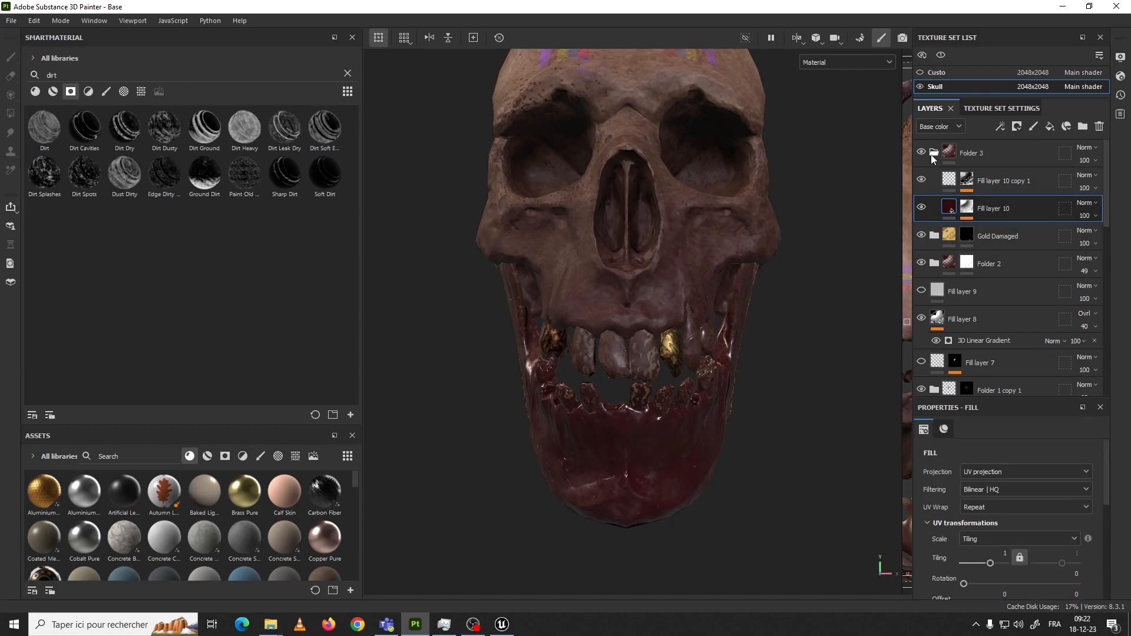
Move the Gold Damaged folder below Folder 2 in the layer stack
click(935, 236)
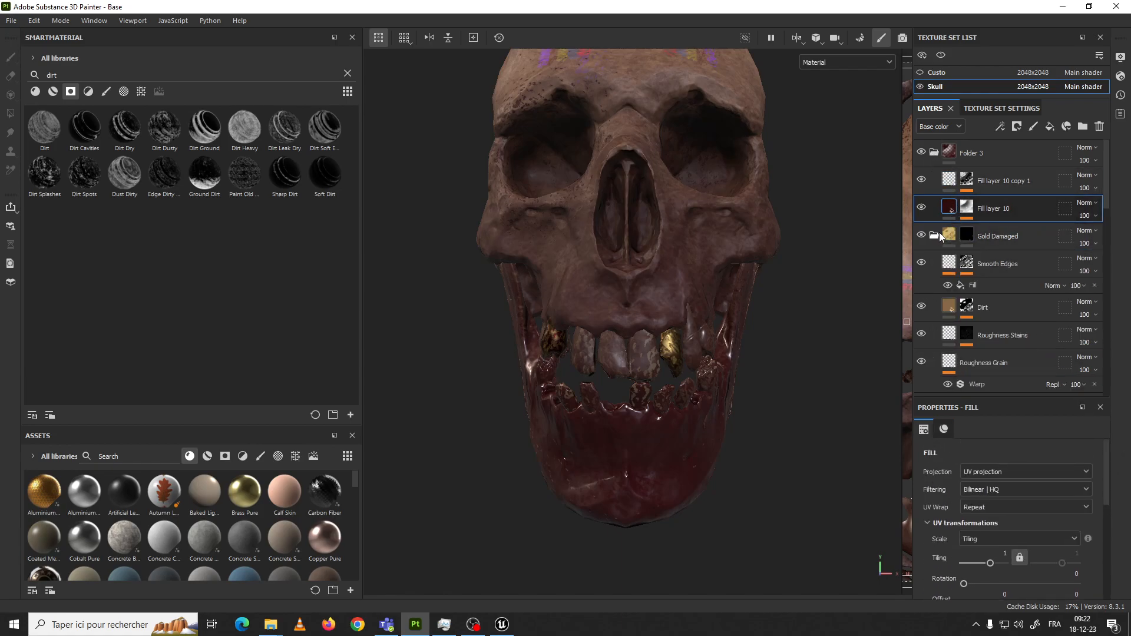
click(939, 235)
drag(951, 239, 947, 279)
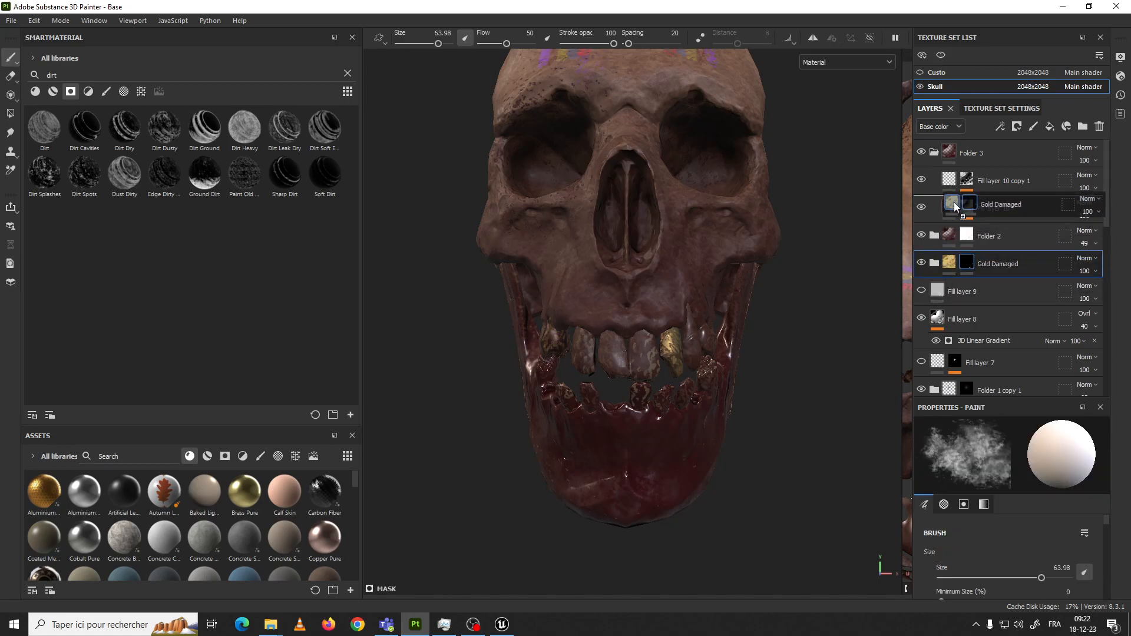
Turn off the metallic channel of Fill layer 10 in Folder 2
click(934, 235)
click(955, 267)
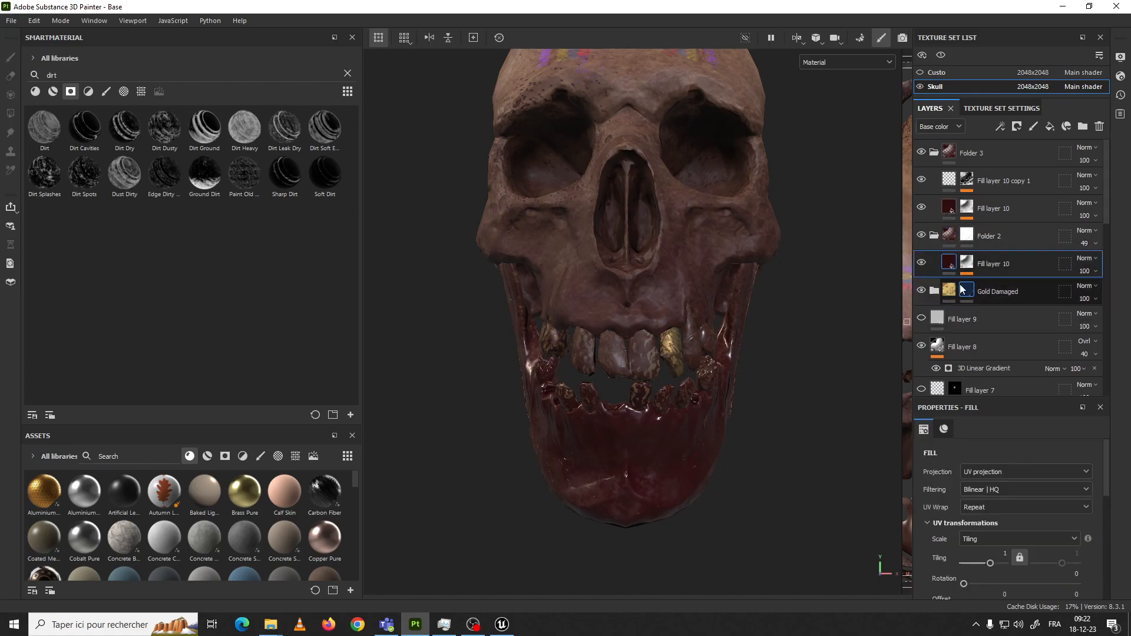
drag(1108, 467, 1109, 526)
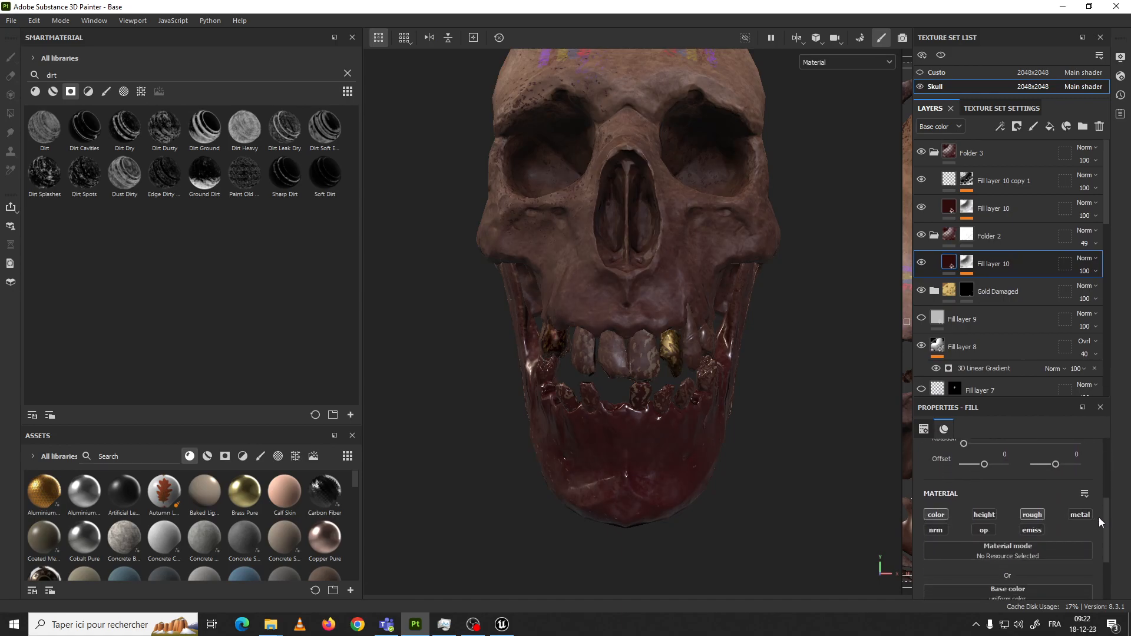
click(924, 429)
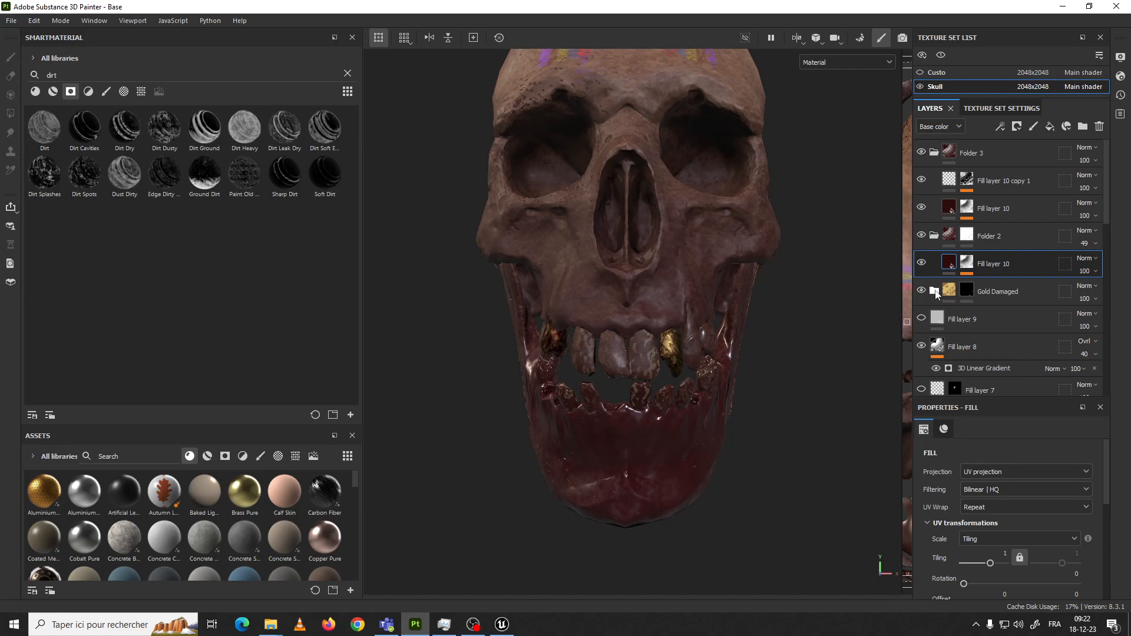
Select the Gold Pure layer in the Gold Damaged folder and examine the gold teeth from several angles and distances
click(934, 291)
drag(1105, 209, 1094, 265)
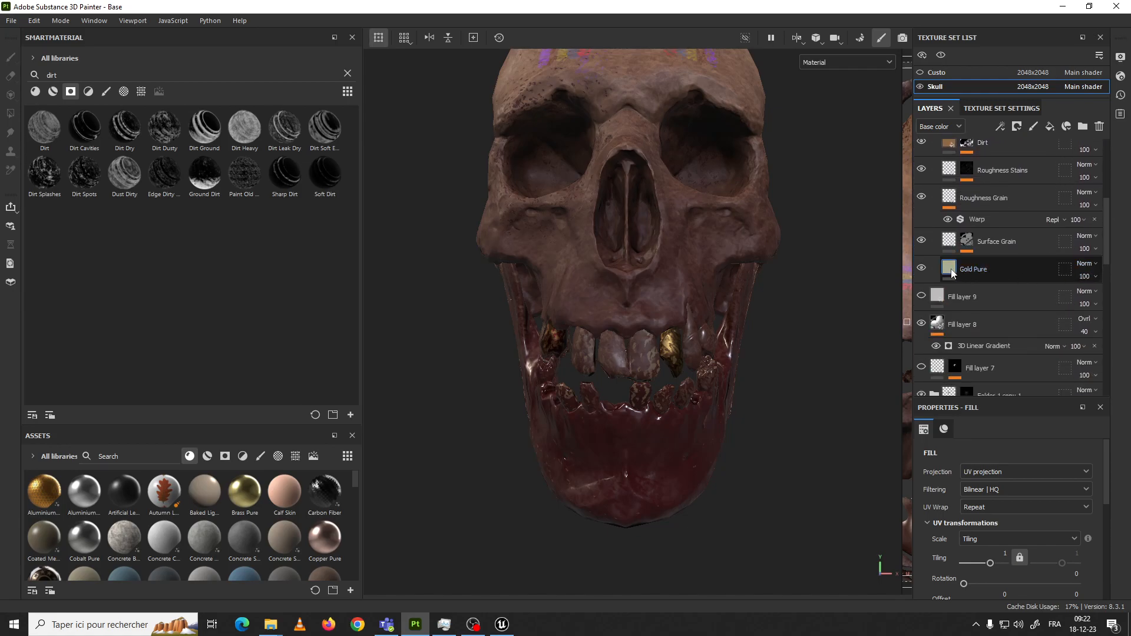
click(952, 272)
alt+drag(883, 352, 798, 361)
alt+right_drag(798, 361, 809, 464)
alt+drag(809, 463, 853, 442)
alt+right_drag(854, 442, 824, 452)
alt+drag(823, 451, 846, 437)
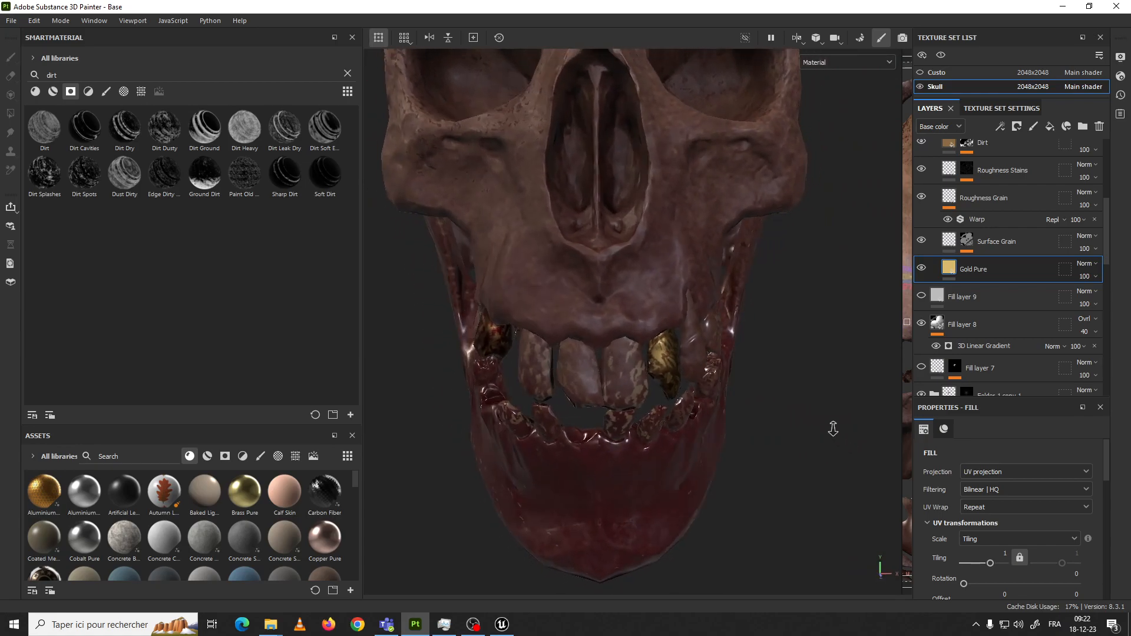
alt+right_drag(846, 436, 734, 361)
mouse_move(734, 360)
alt+mouse_down()
mouse_move(713, 374)
mouse_move(599, 354)
mouse_move(729, 358)
alt+mouse_up()
alt+right_drag(729, 358, 874, 340)
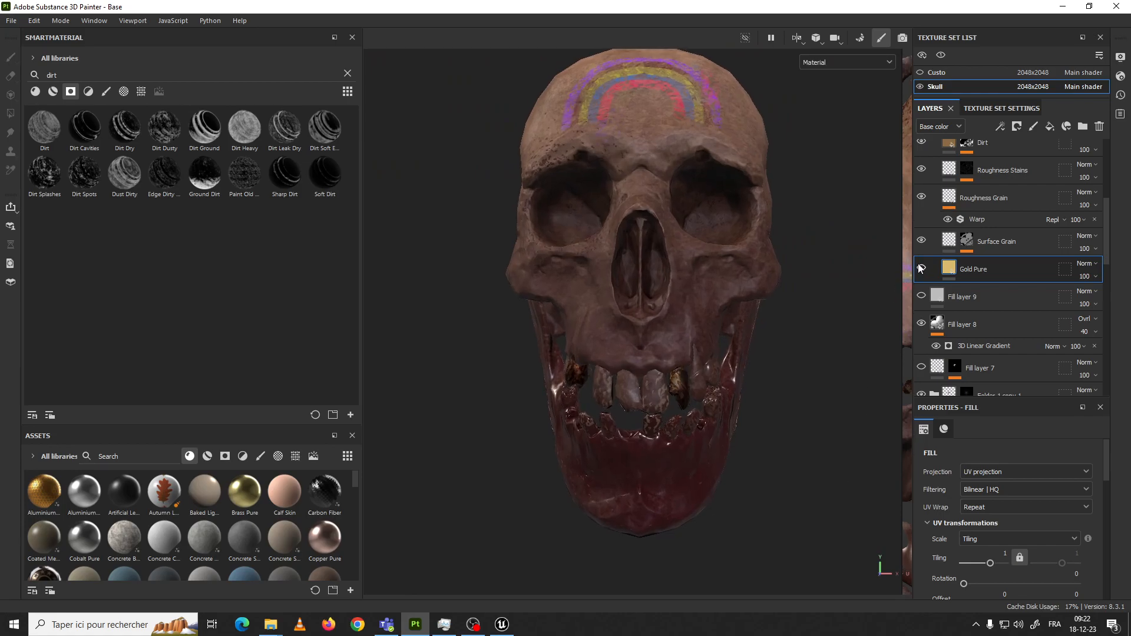
Hide the Smooth Edges and Dirt layers and the whole Gold Damaged folder, and view the full skull from the front
scroll(917, 261, up, 5)
click(1083, 127)
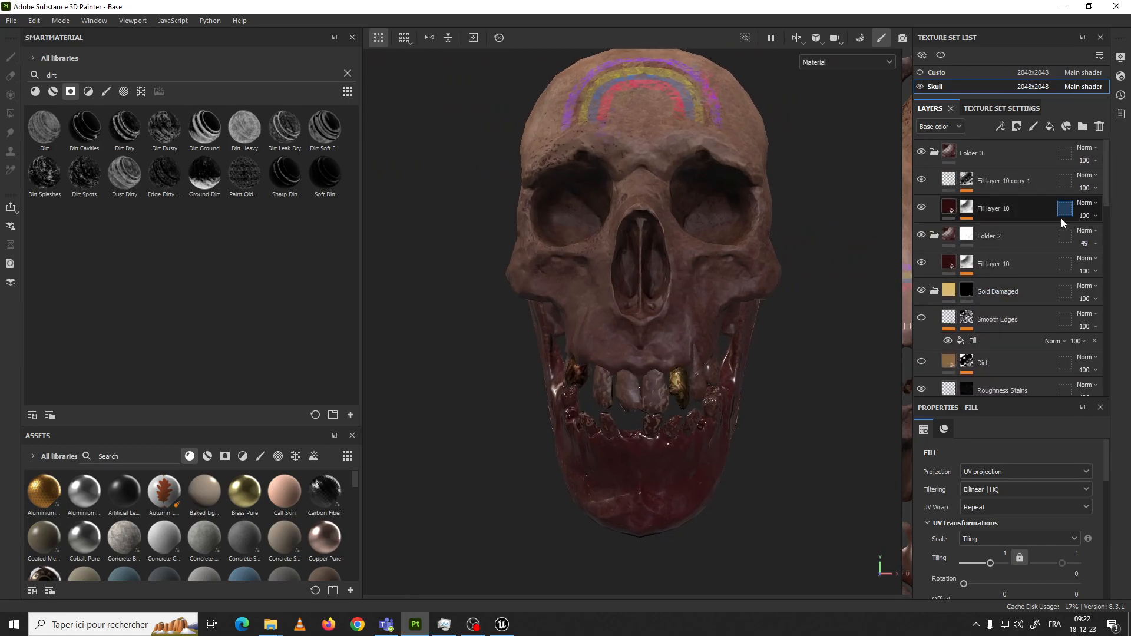
click(922, 290)
mouse_move(658, 338)
alt+mouse_down()
mouse_move(727, 328)
mouse_move(813, 354)
mouse_move(579, 336)
mouse_move(660, 323)
alt+mouse_up()
scroll(691, 251, down, 2)
alt+middle_drag(765, 222, 720, 262)
key(super)
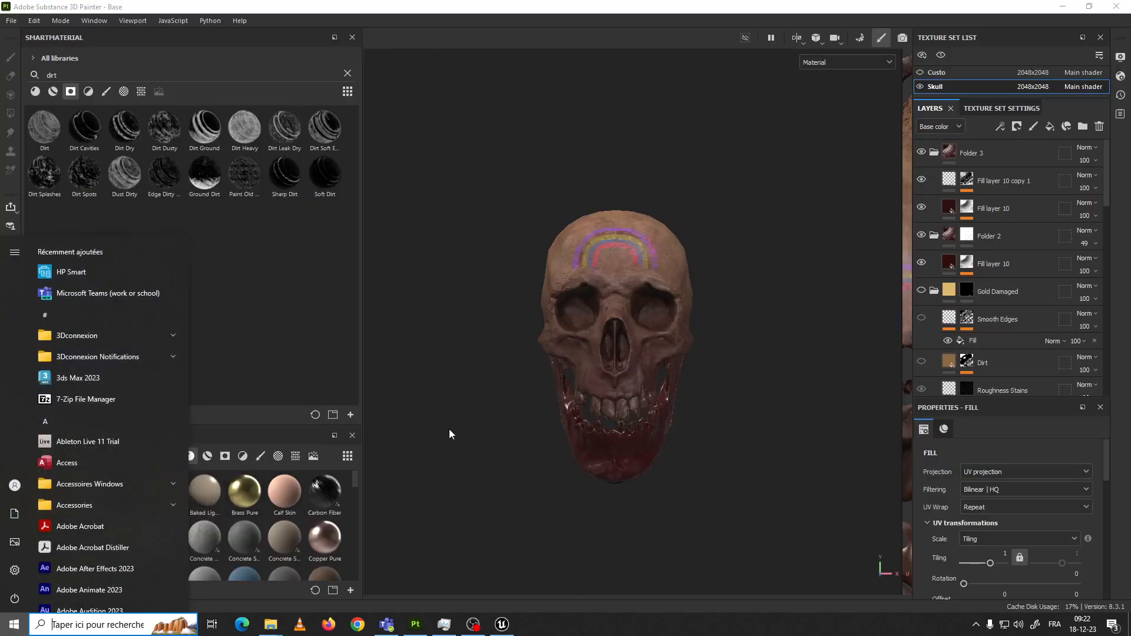
click(474, 623)
click(474, 624)
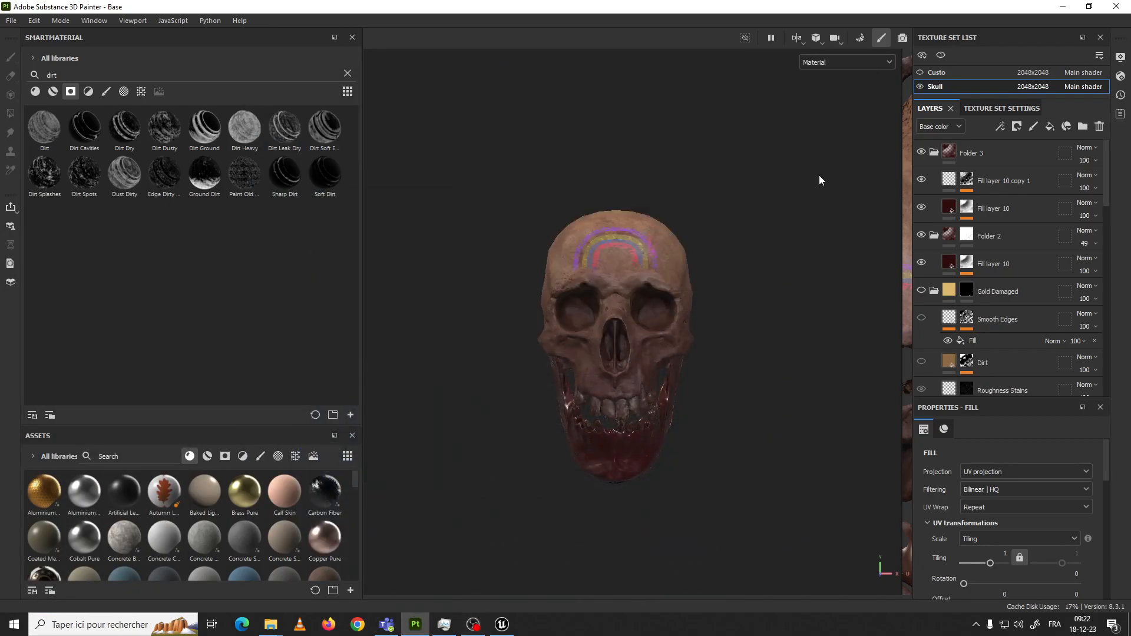
Show the Custo texture set and export the Custo and Skull textures as 8-bit targa files with the Unreal Engine 4 (Packed) template
click(920, 72)
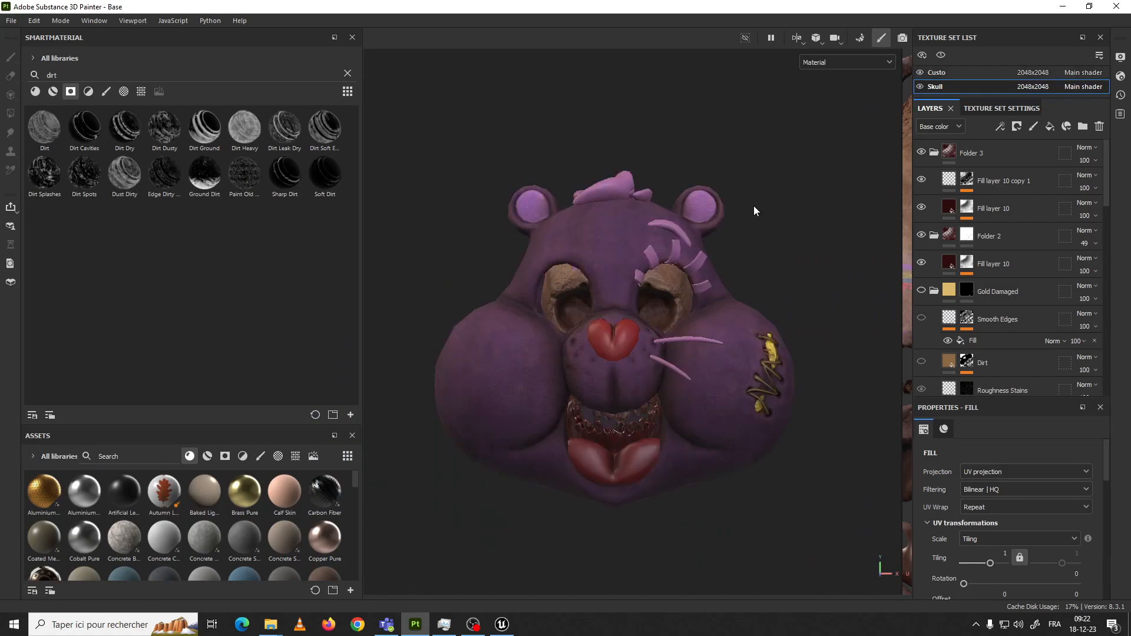
click(10, 21)
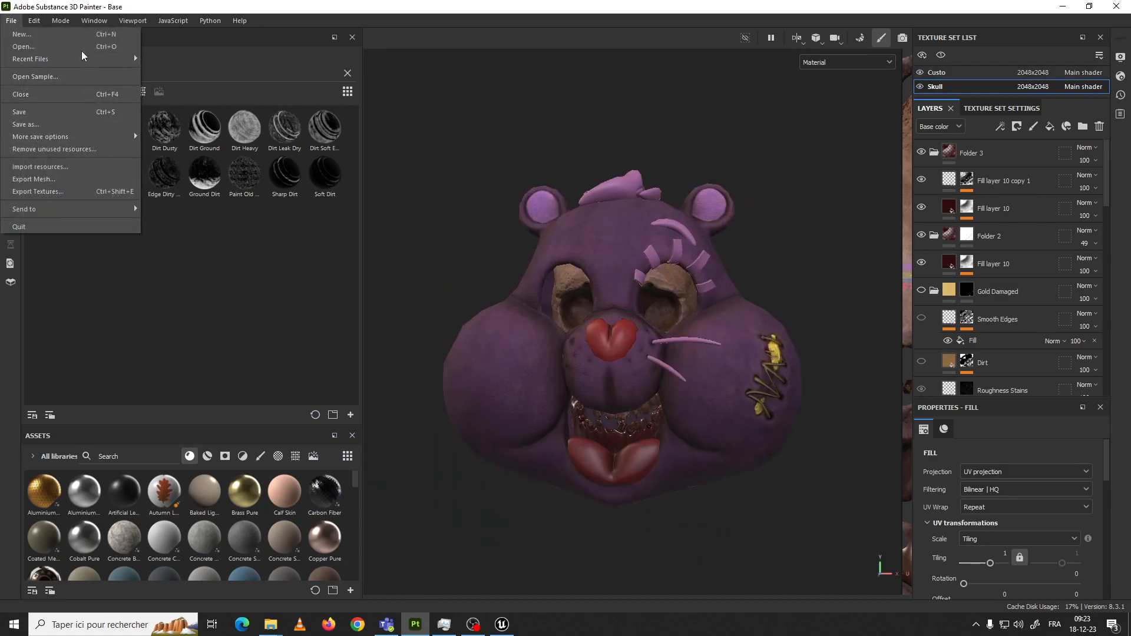
click(86, 191)
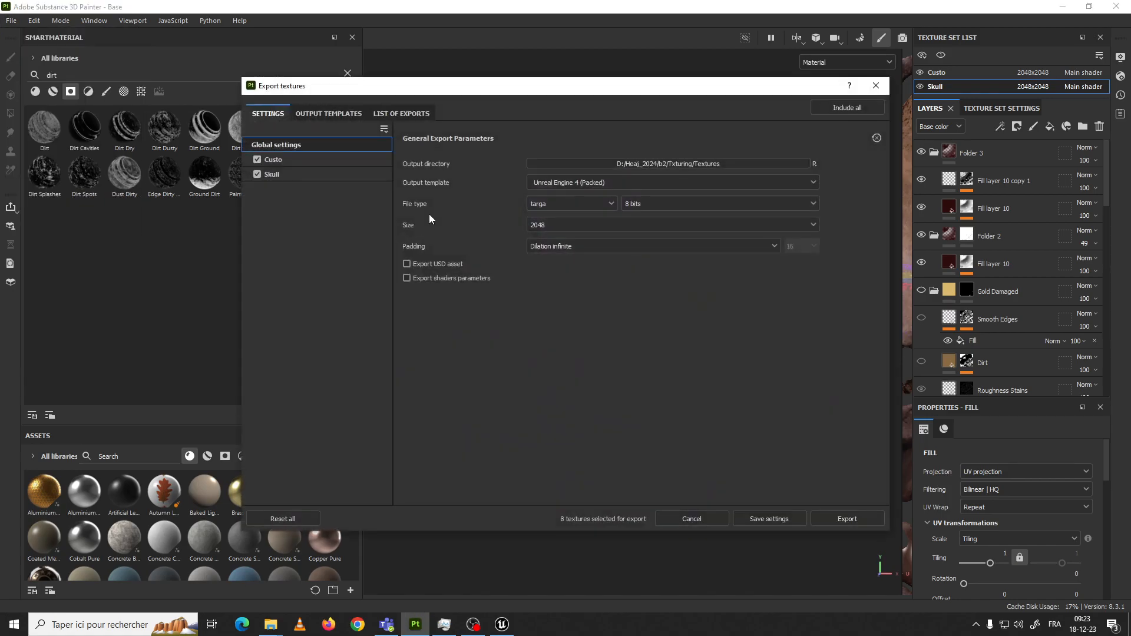
click(836, 515)
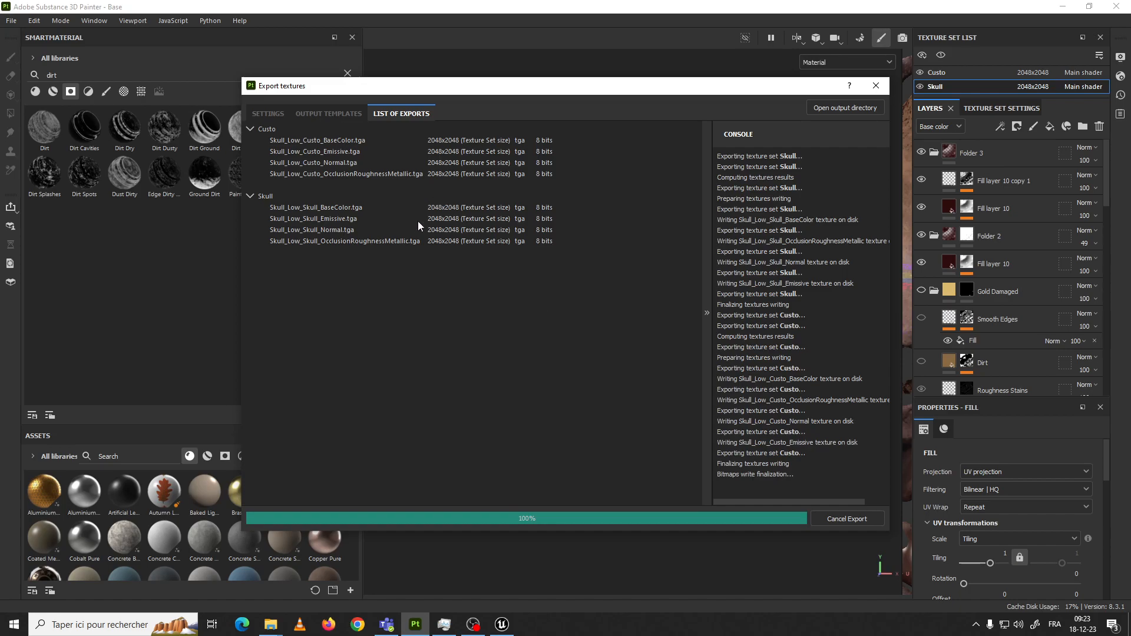
Check the exported texture files in the output directory and close the texture export
click(855, 109)
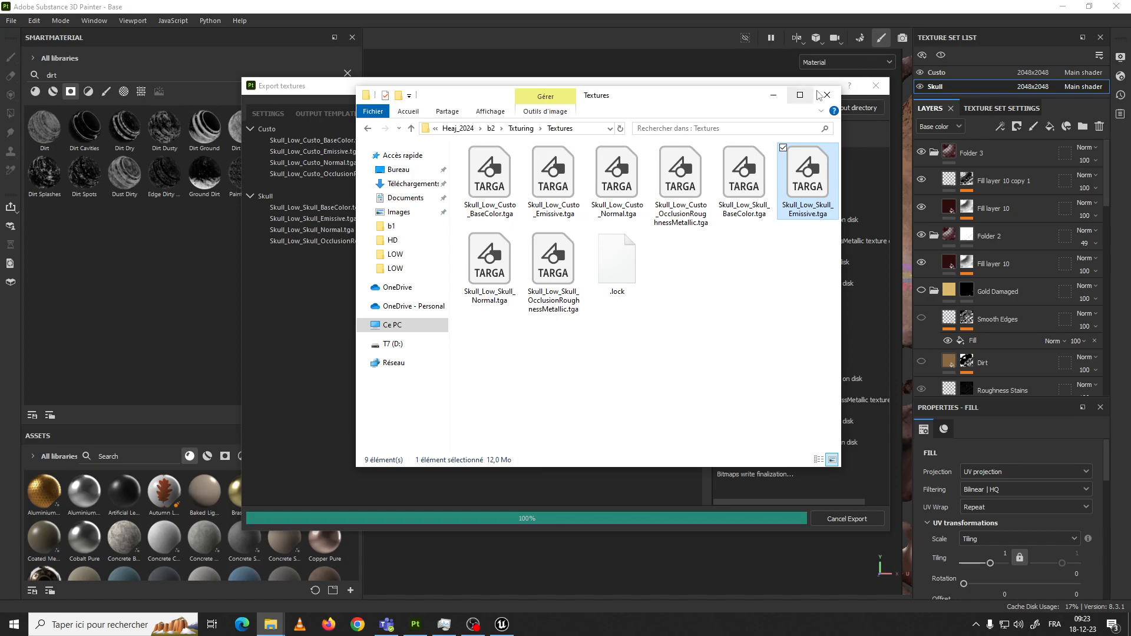
click(827, 95)
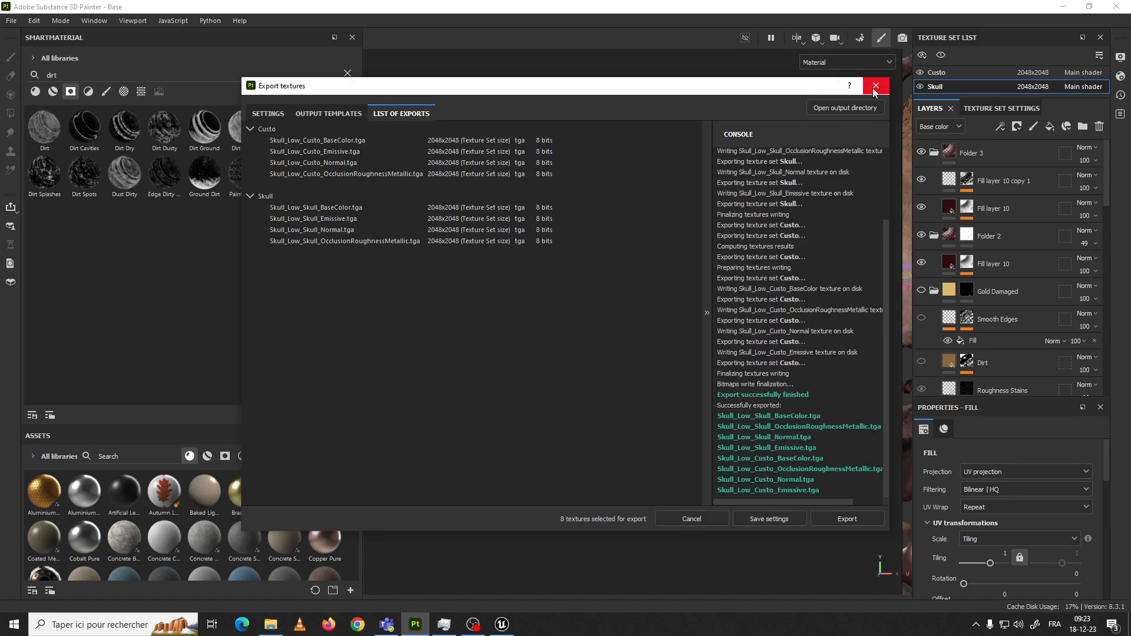
click(876, 87)
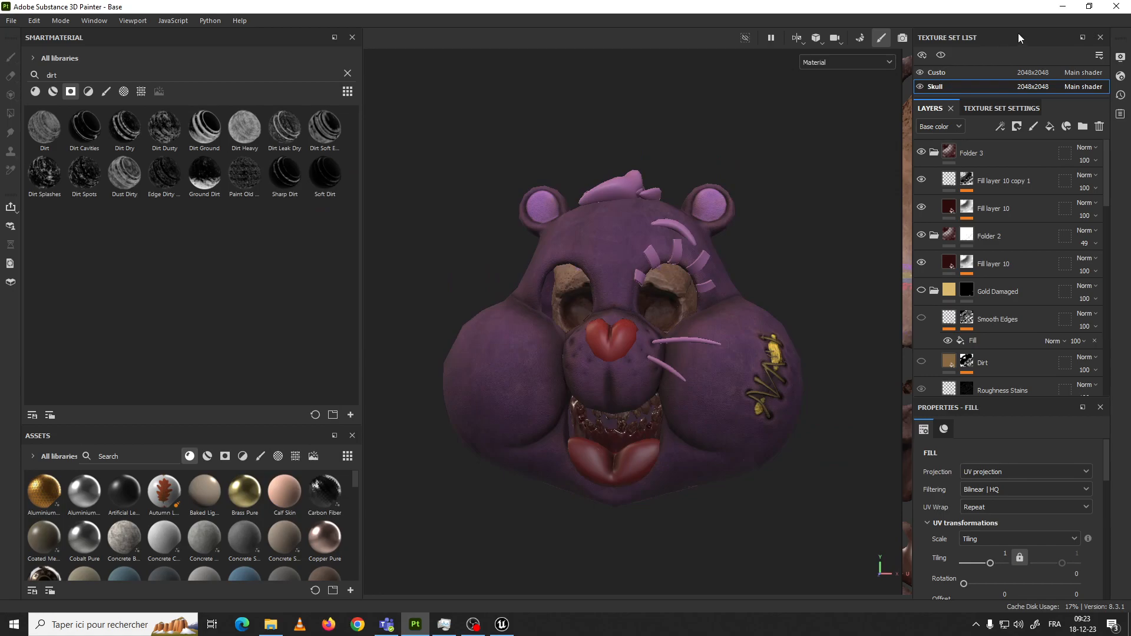
Switch to the Skull project in Unreal Editor and look over the Main level's floor and sky from several angles and distances
click(1061, 5)
click(502, 623)
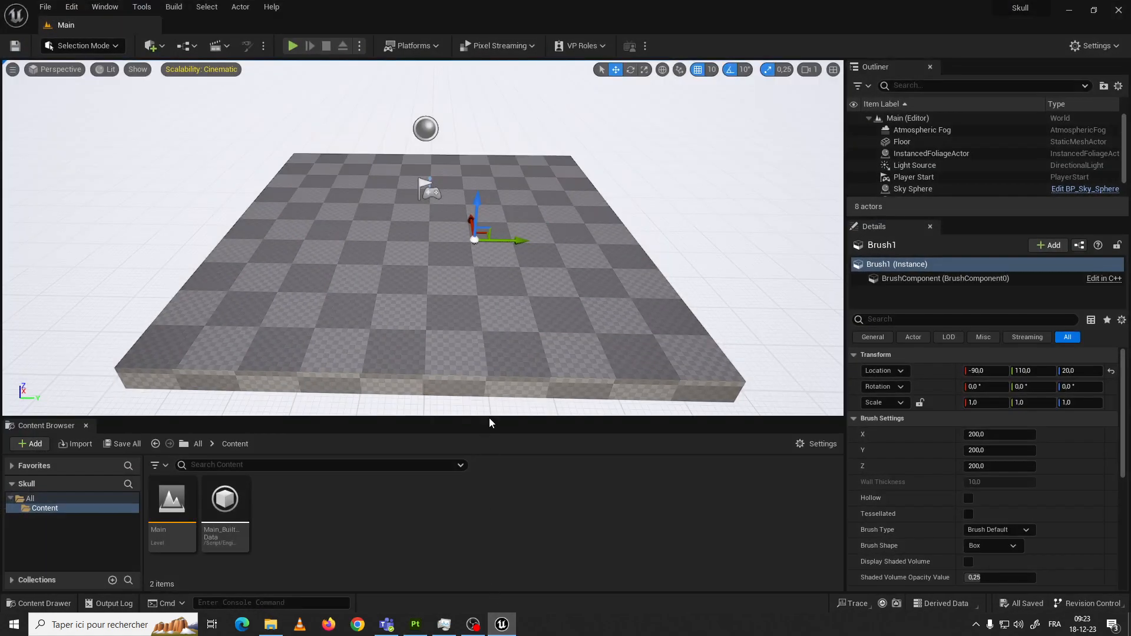
right_drag(505, 325, 506, 326)
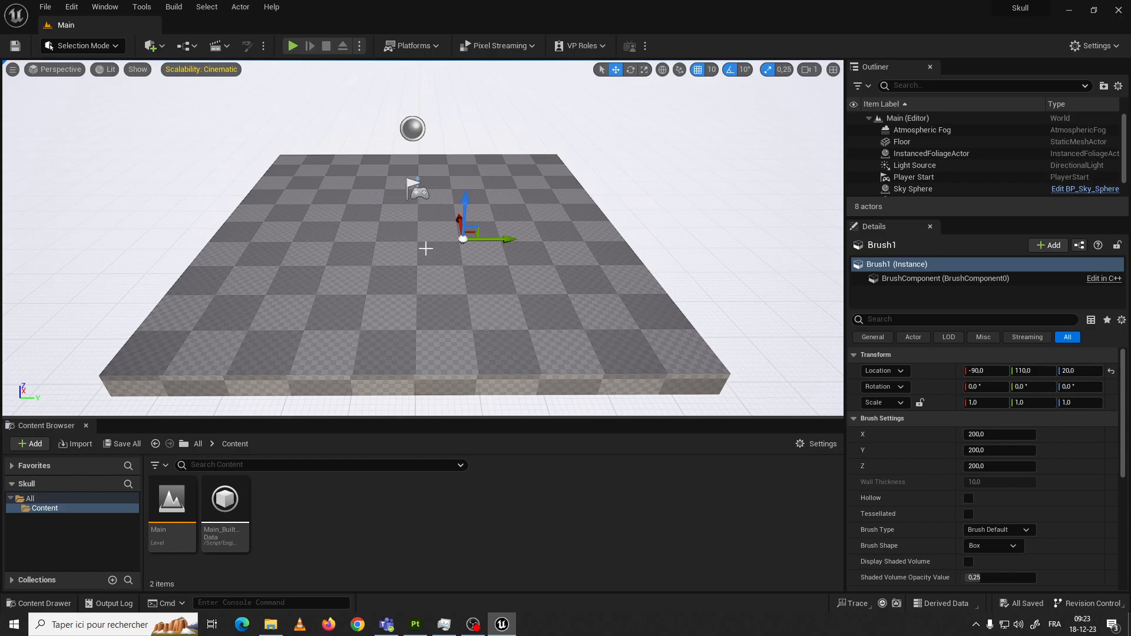
click(552, 229)
right_drag(465, 287, 553, 212)
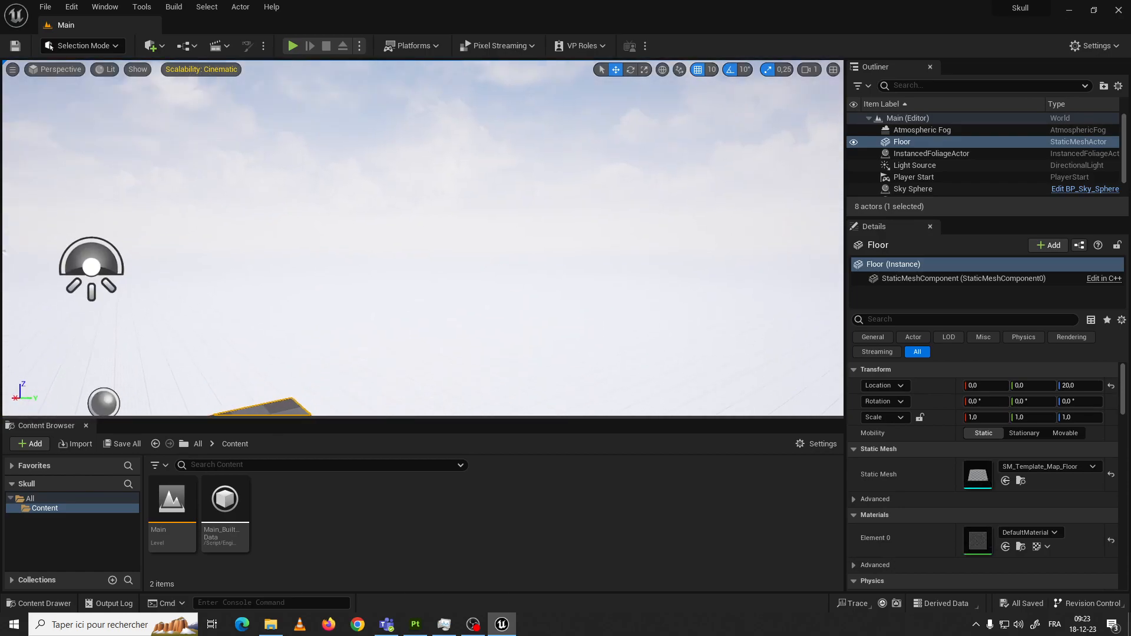
key(f)
right_drag(442, 283, 442, 294)
right_drag(344, 158, 344, 161)
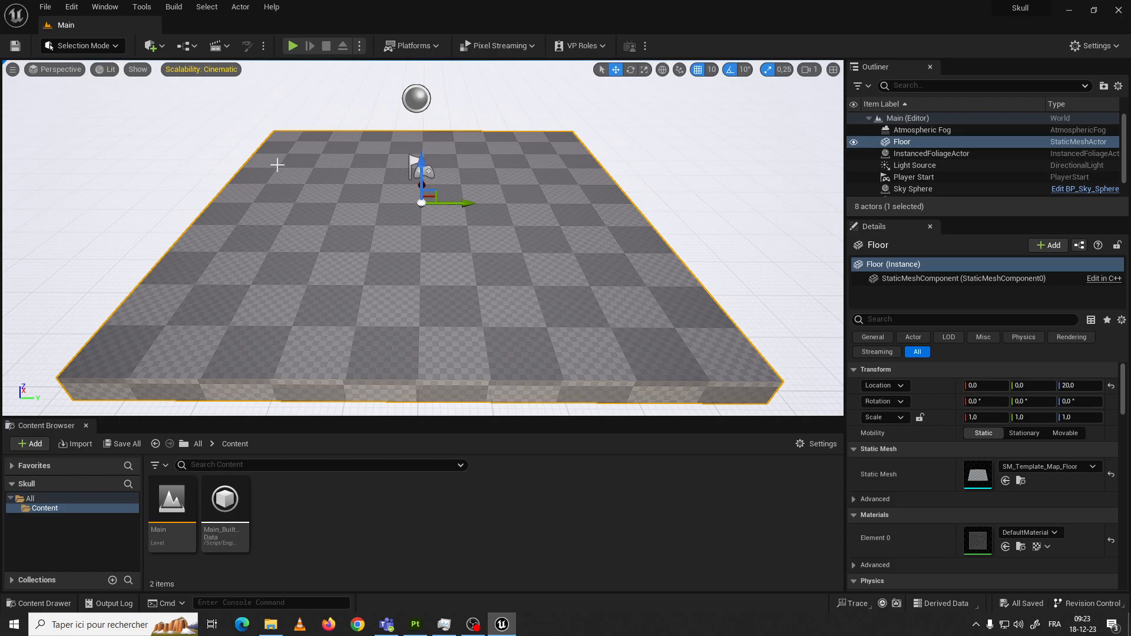
right_drag(423, 238, 353, 253)
right_drag(501, 65, 475, 138)
click(641, 170)
scroll(500, 192, up, 10)
scroll(467, 195, down, 3)
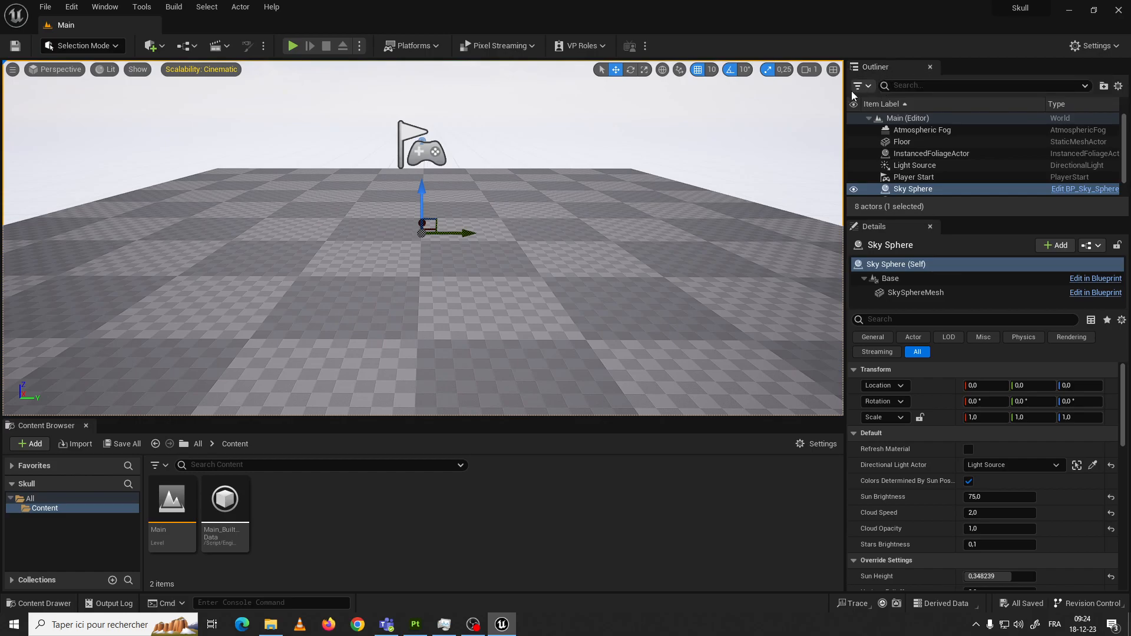
Enlarge the Outliner to review the level's actors, inspecting the Floor and Light Source
drag(846, 100, 808, 118)
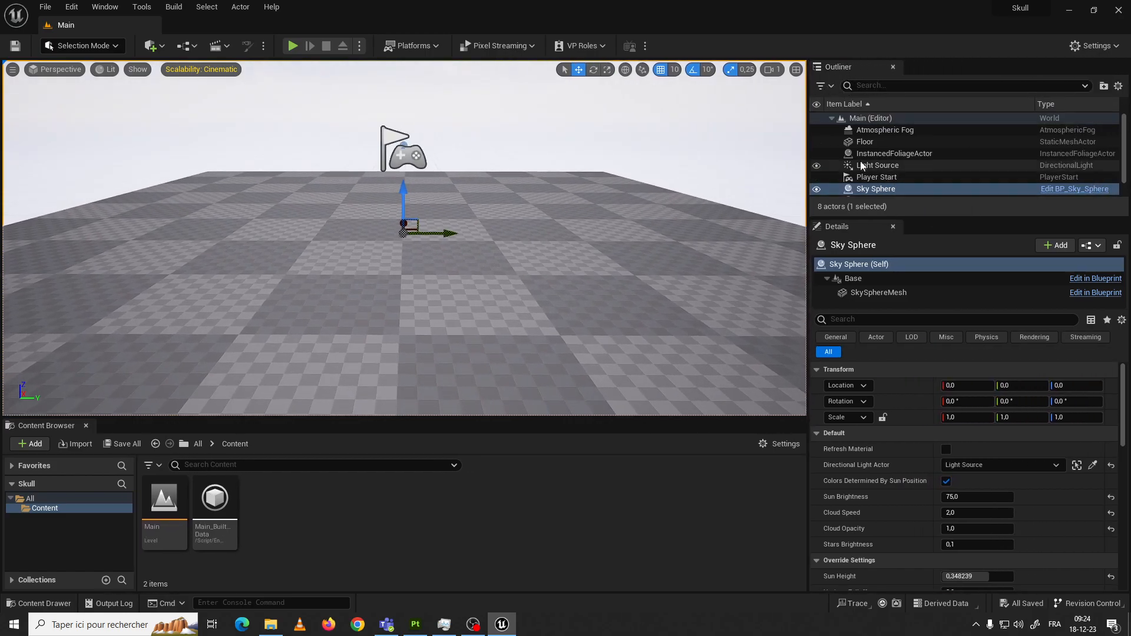
scroll(911, 155, up, 2)
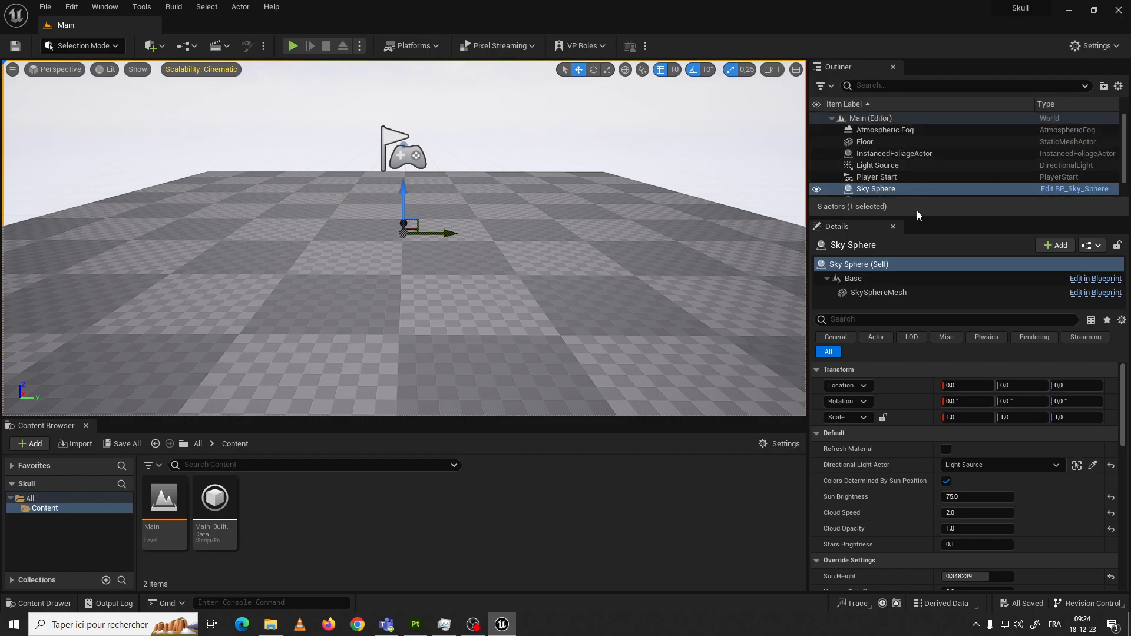
drag(917, 218, 917, 359)
click(863, 88)
click(866, 142)
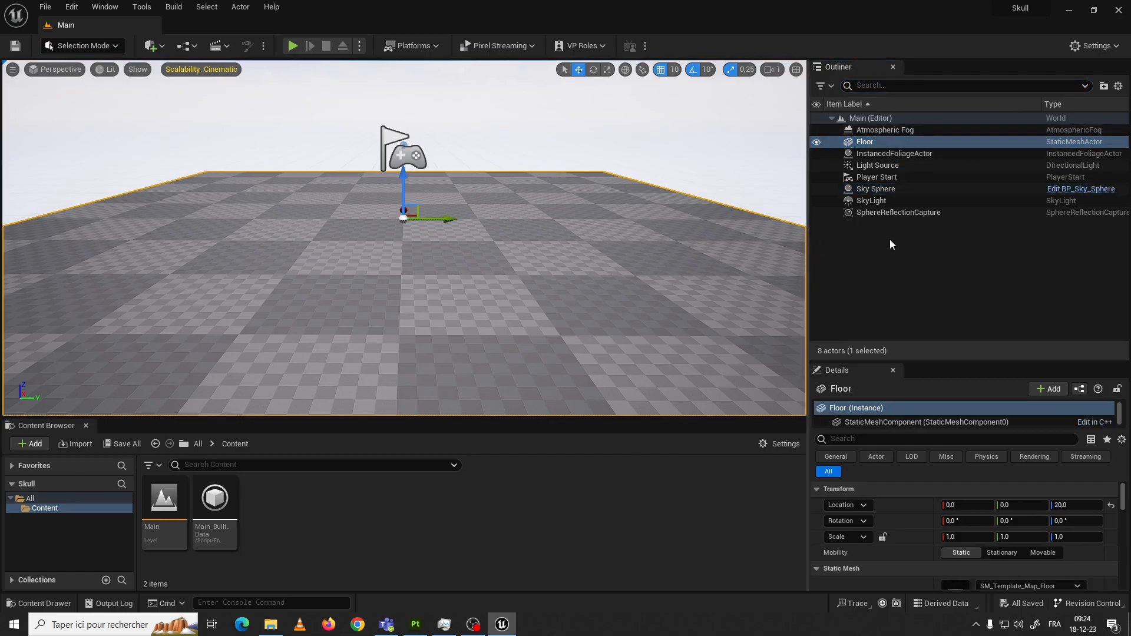
click(878, 165)
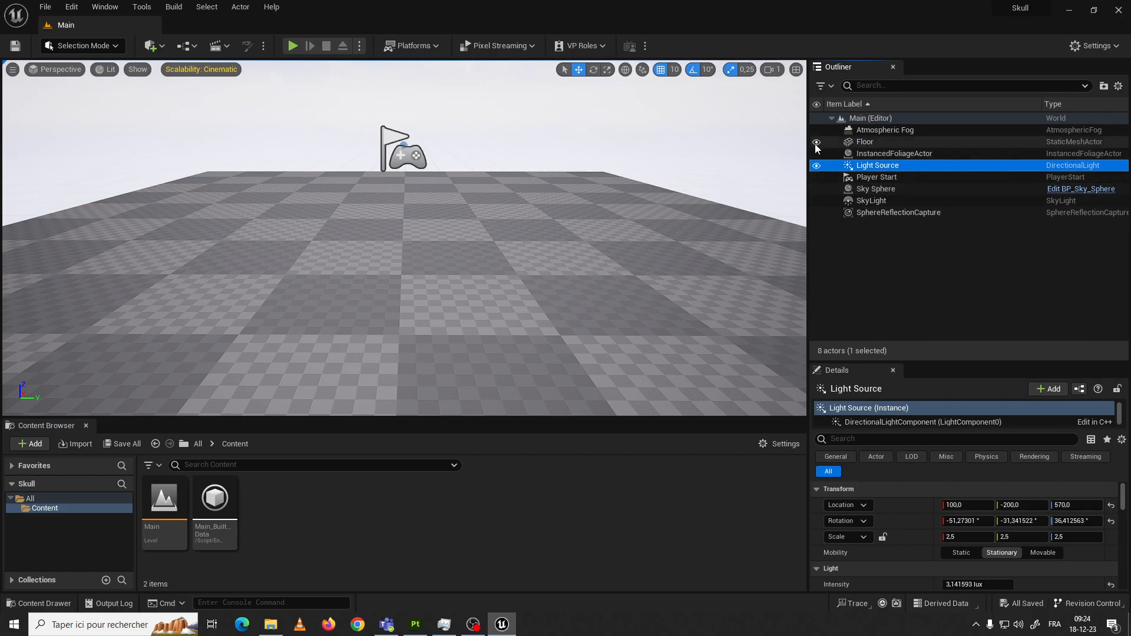
Give Details more height below a shorter, narrower Outliner and browse the Atmospheric Fog, Floor, InstancedFoliageActor and Light Source actors
drag(809, 147, 872, 159)
drag(976, 361, 984, 203)
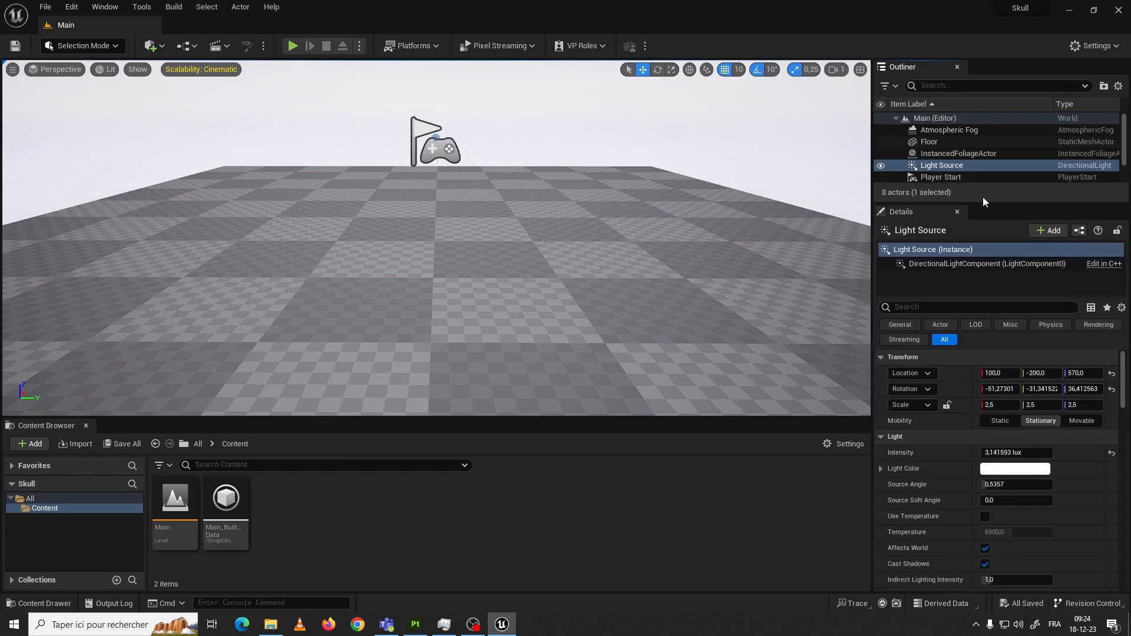
click(954, 154)
click(945, 131)
click(943, 142)
click(943, 153)
click(943, 165)
Select the InstancedFoliageActor and examine its property categories, from Transform down to Input
click(942, 154)
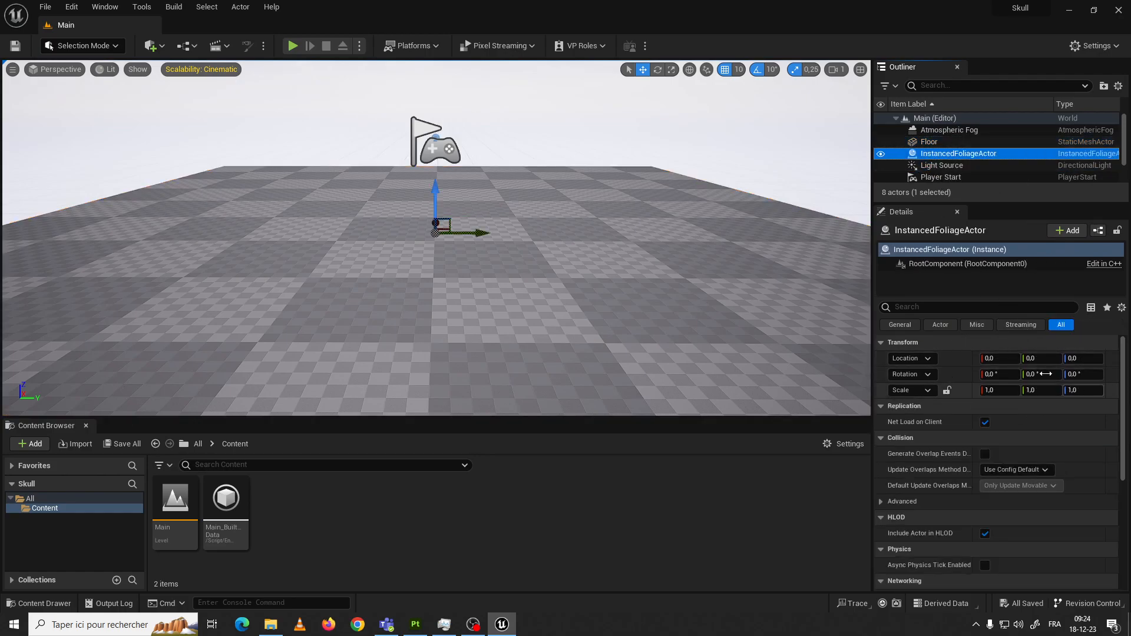
scroll(1020, 436, down, 3)
scroll(1020, 442, down, 3)
scroll(1020, 439, up, 4)
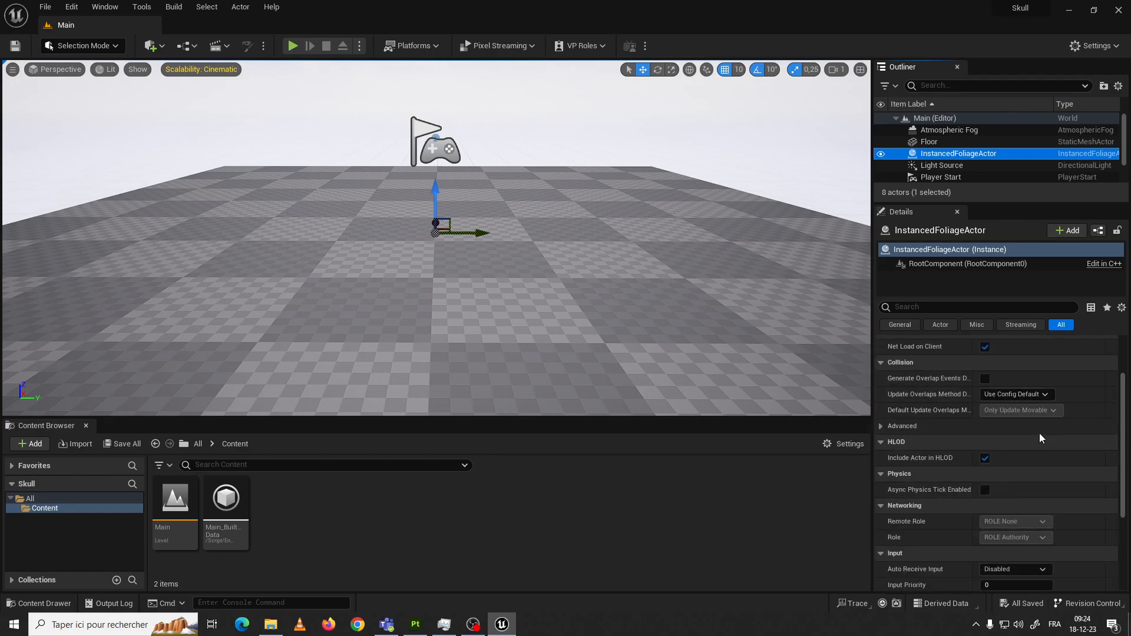
scroll(979, 422, down, 3)
scroll(980, 422, up, 5)
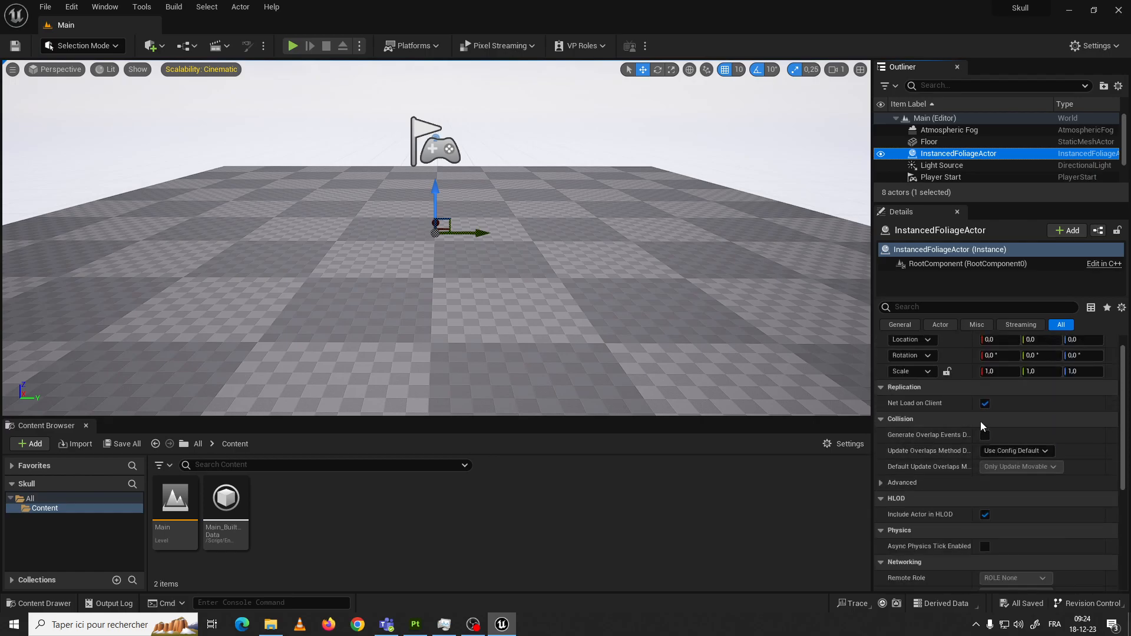
scroll(980, 422, up, 1)
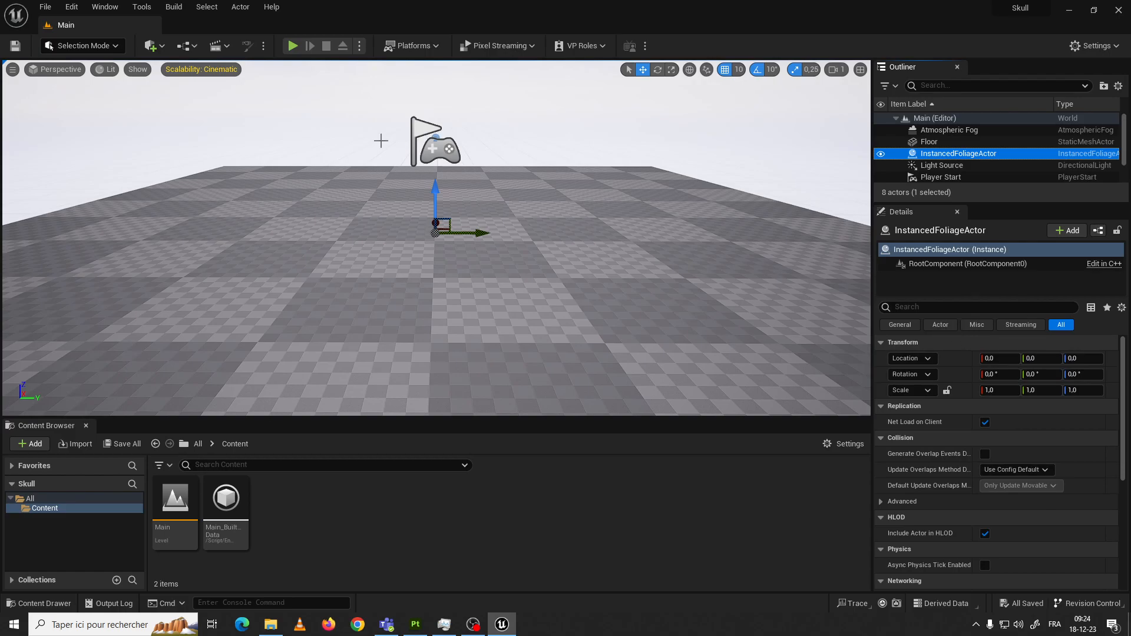
Undock the Content Browser as a floating window and dock it back below the viewport at a taller height
drag(327, 419, 328, 374)
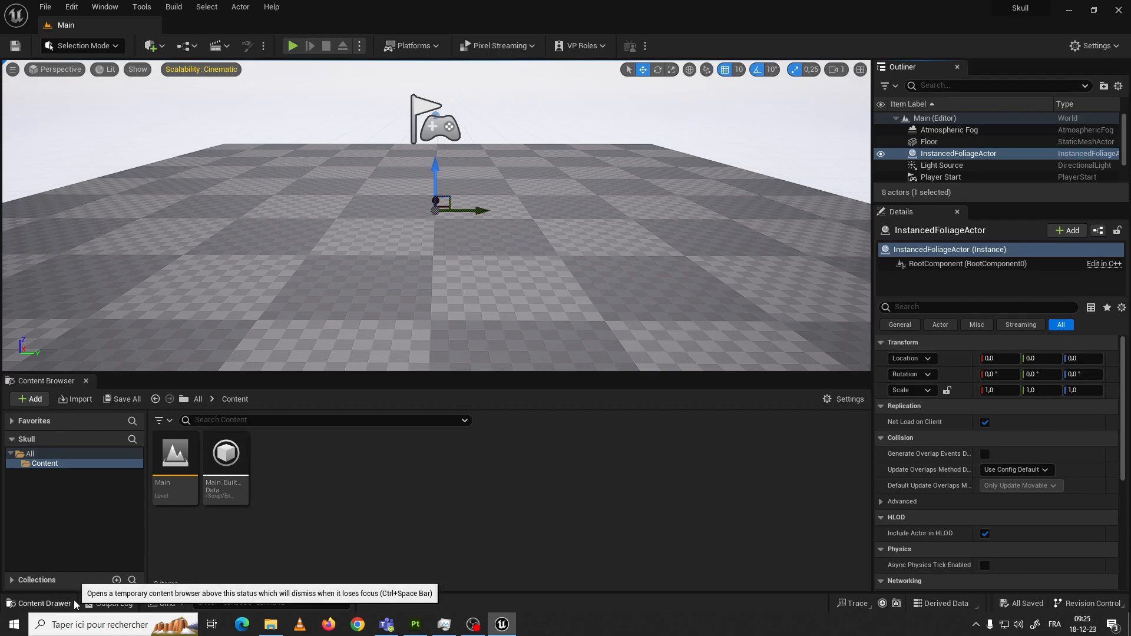
drag(63, 381, 250, 416)
mouse_move(346, 422)
mouse_down()
mouse_move(260, 369)
mouse_move(350, 424)
mouse_up()
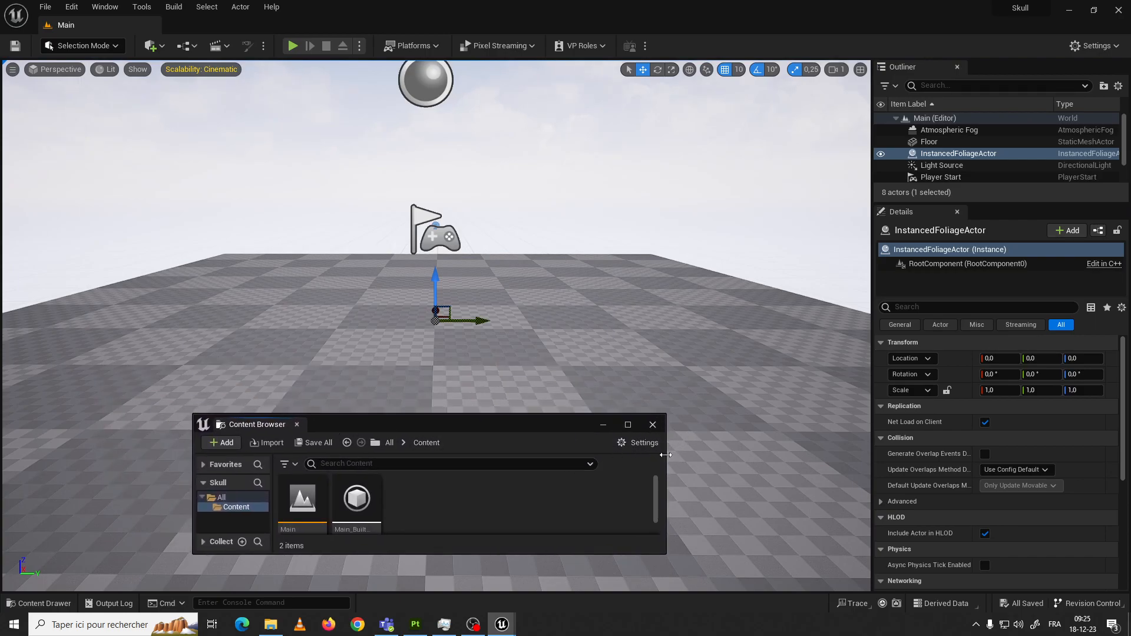
drag(663, 458, 903, 460)
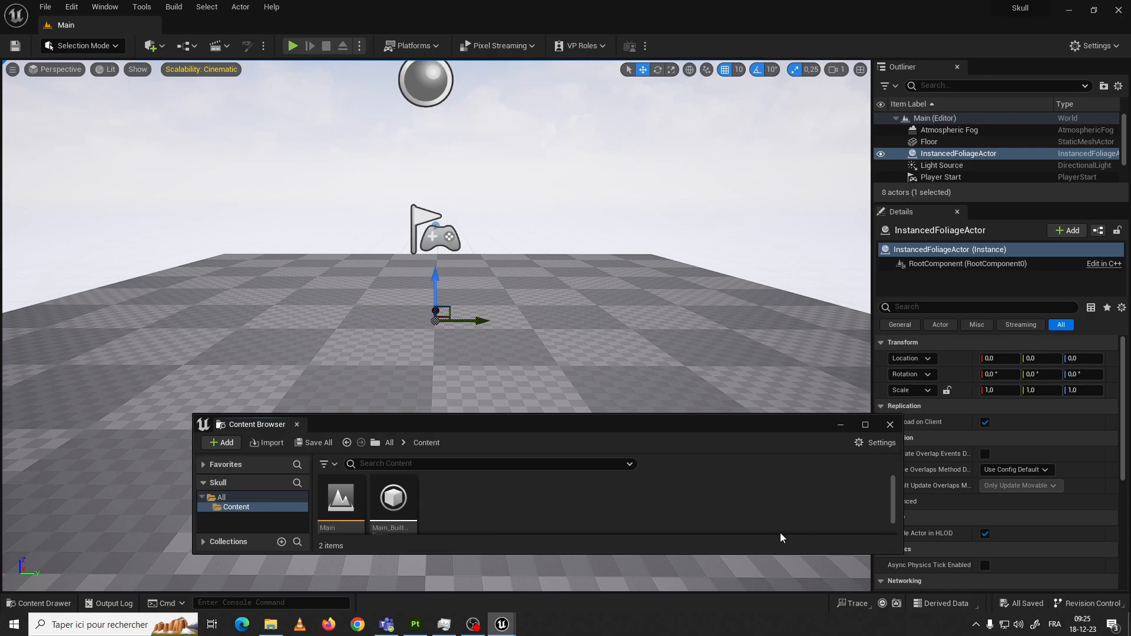
drag(782, 553, 783, 594)
drag(781, 427, 693, 416)
drag(177, 413, 136, 559)
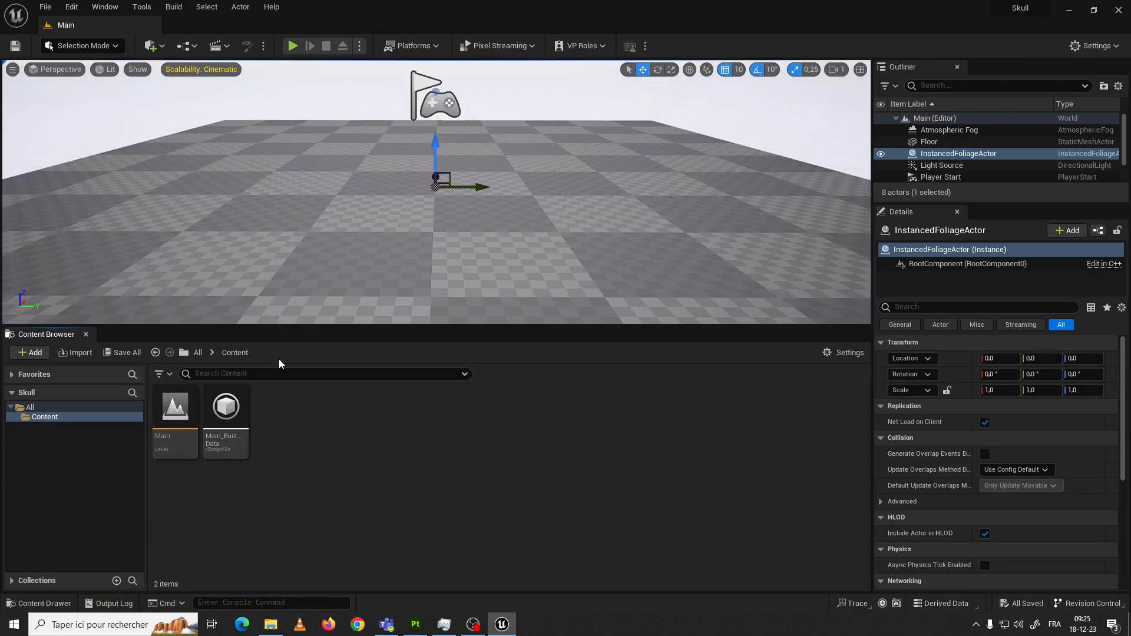
drag(303, 325, 310, 362)
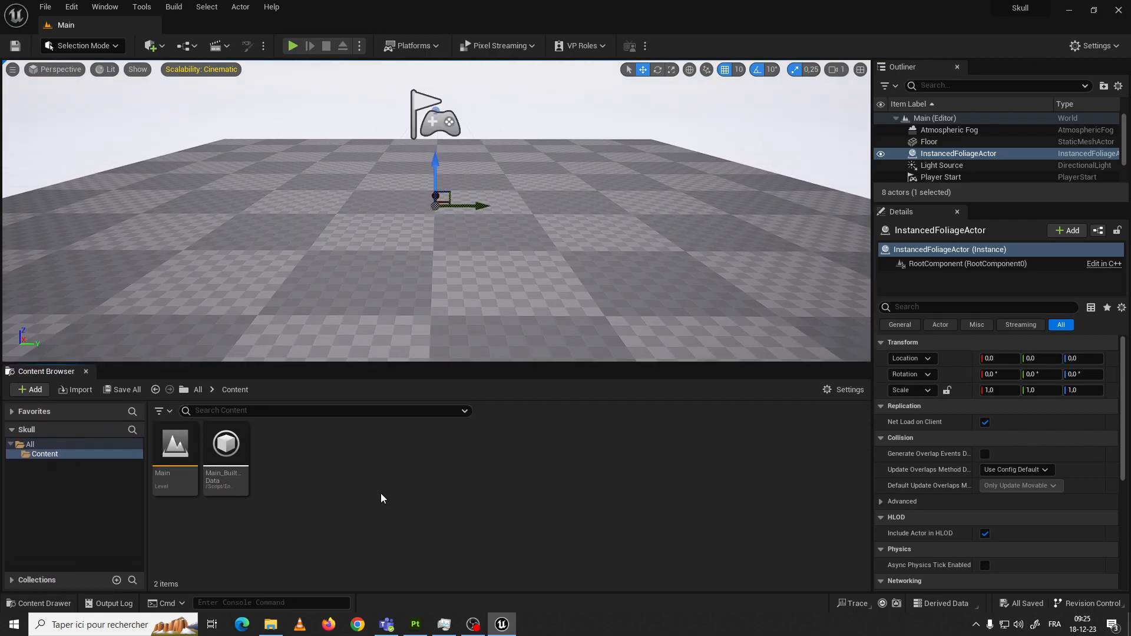
Compare the All root with the Content folder in the Content Browser, finishing in Content
click(58, 445)
click(59, 453)
click(54, 444)
click(54, 454)
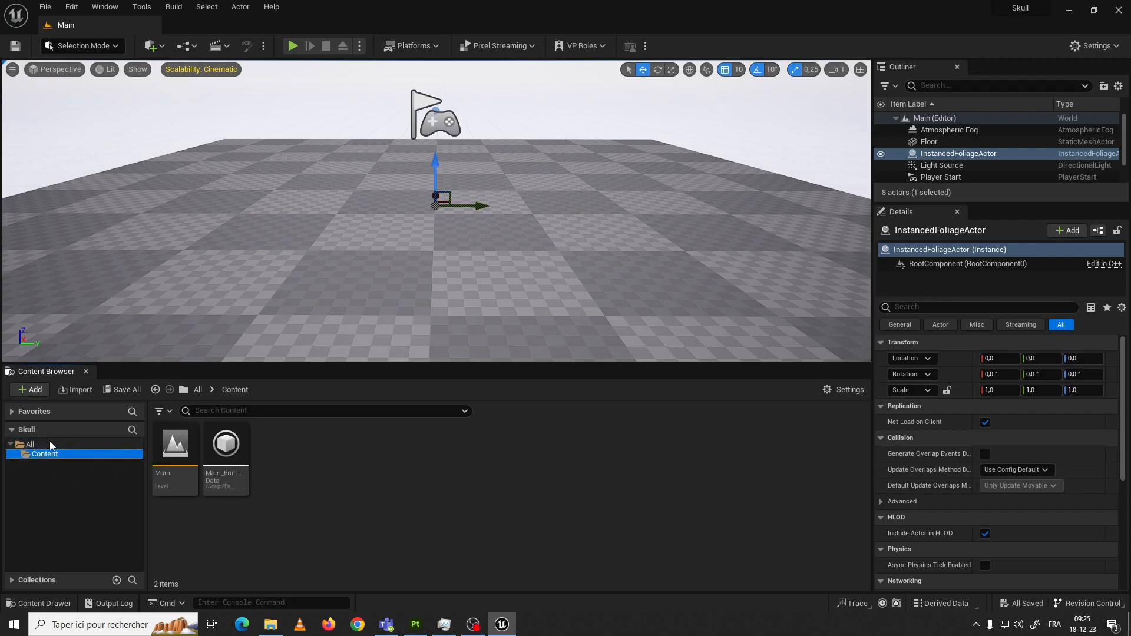
click(51, 443)
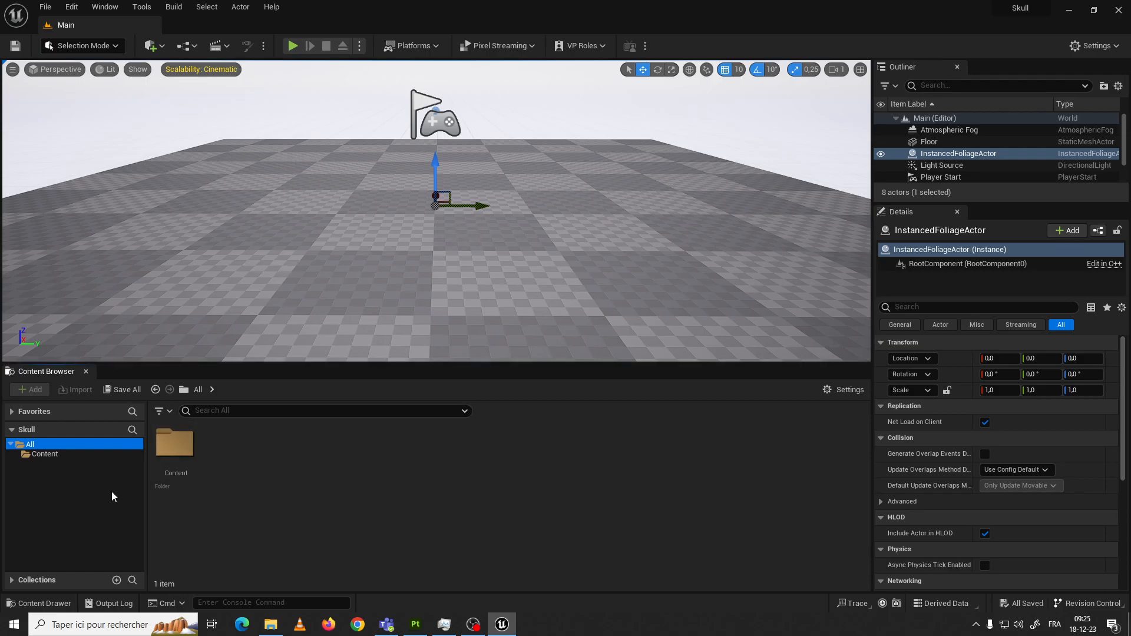
click(51, 454)
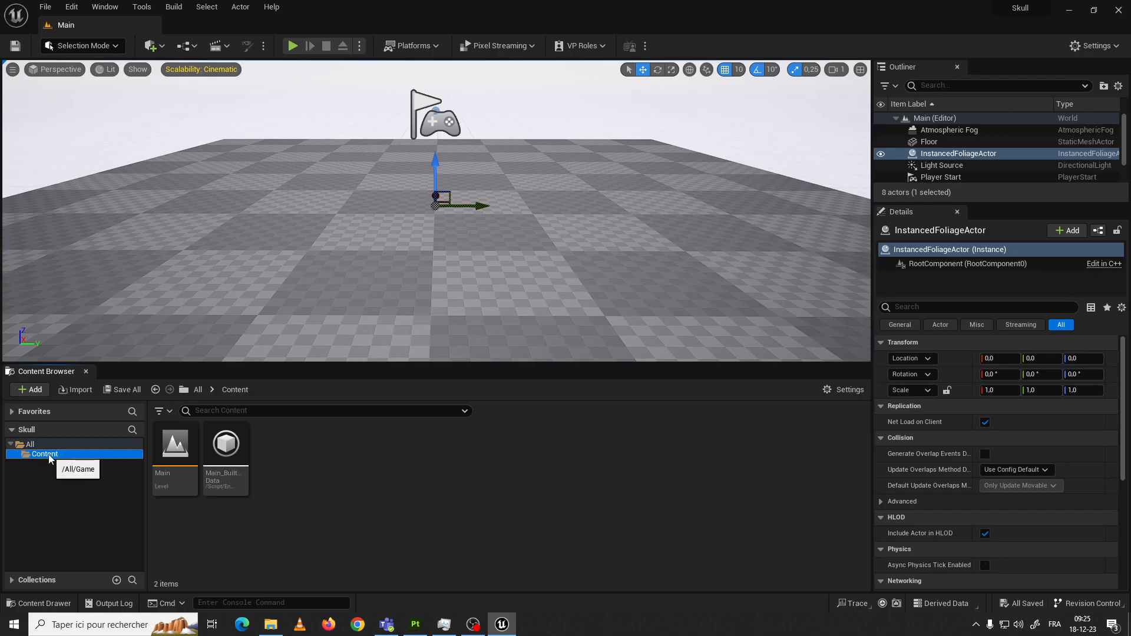
Create a folder named Mesh in the Content folder
right_click(323, 454)
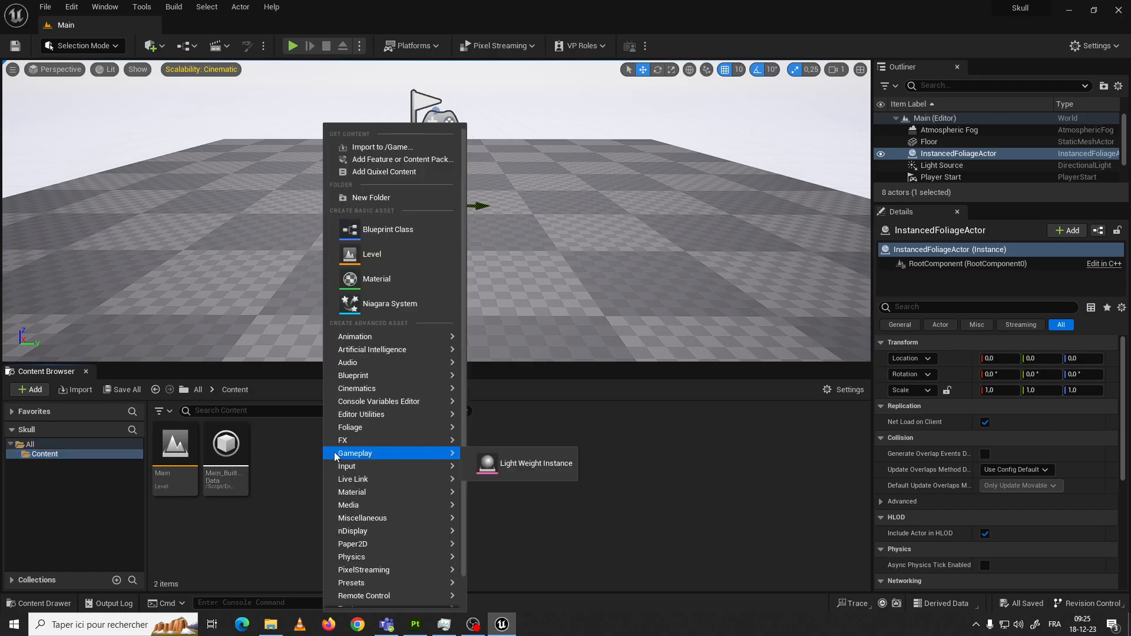
click(380, 199)
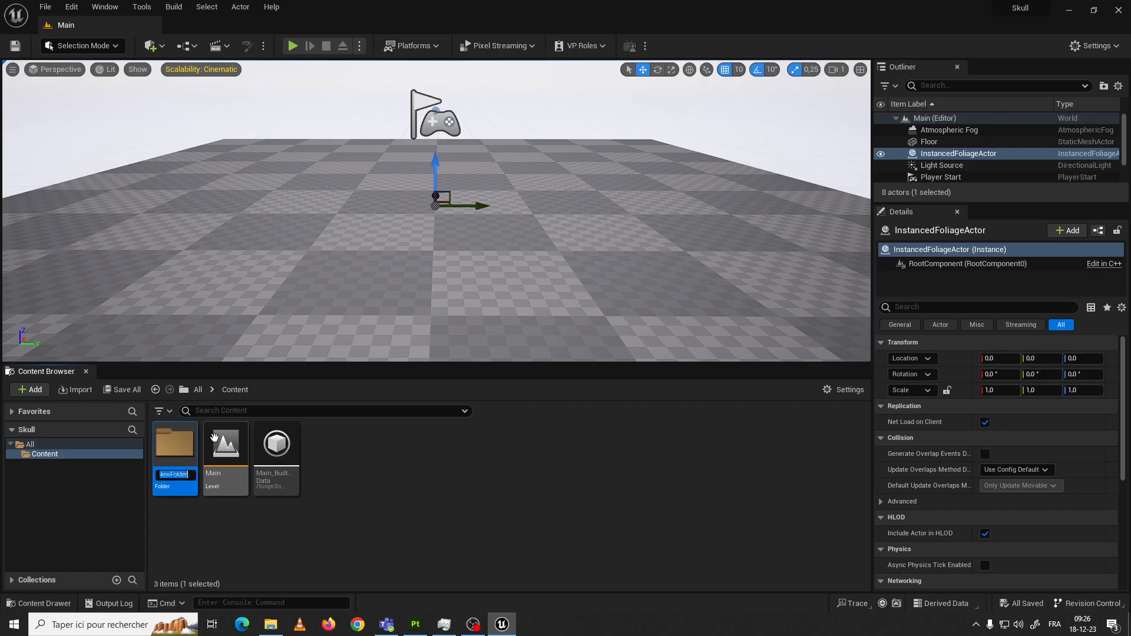
key(BackSpace)
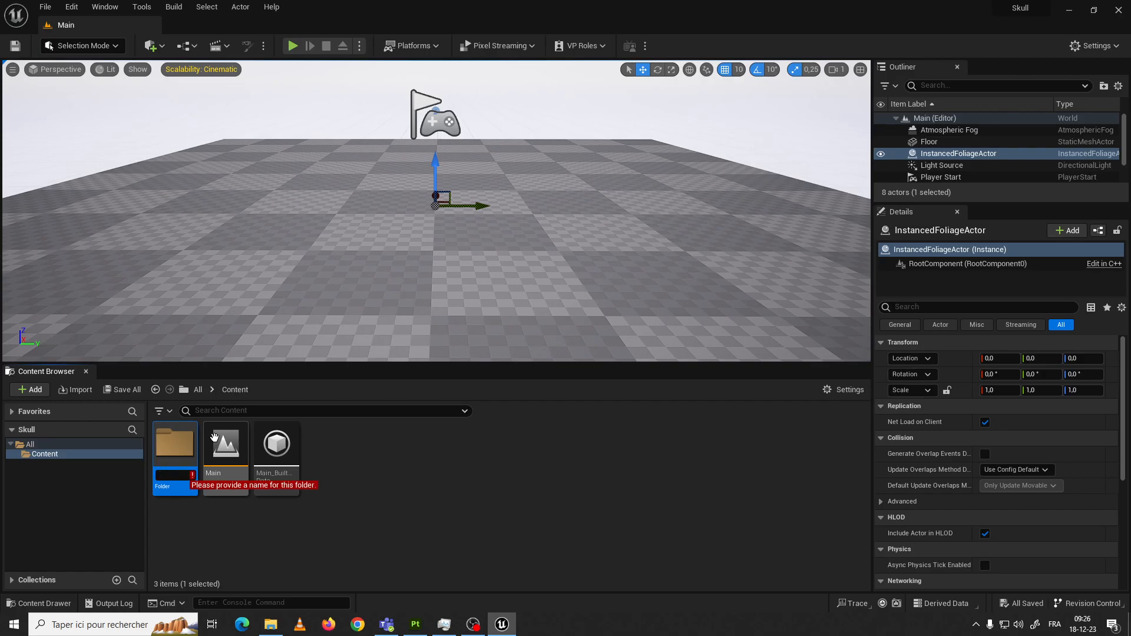
text(Mesh)
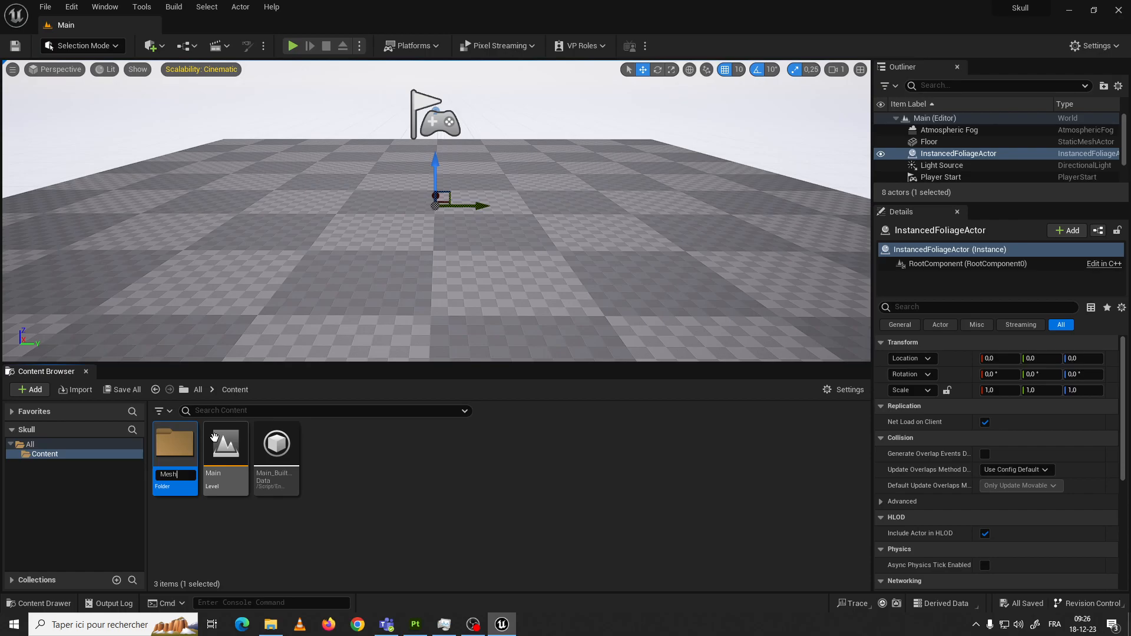
key(Return)
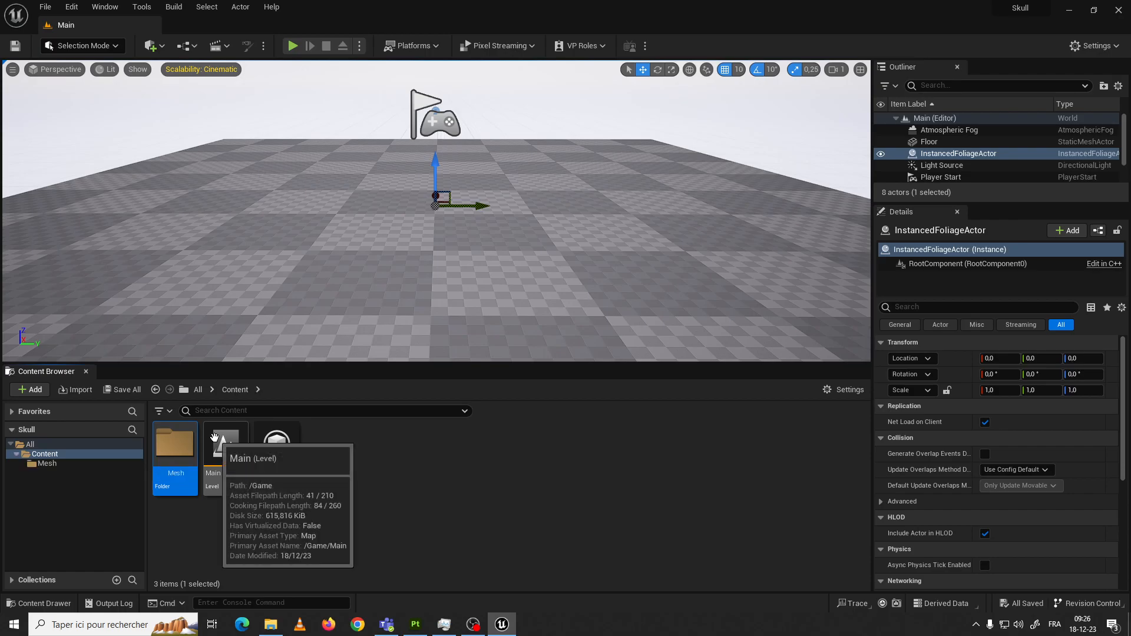
click(322, 451)
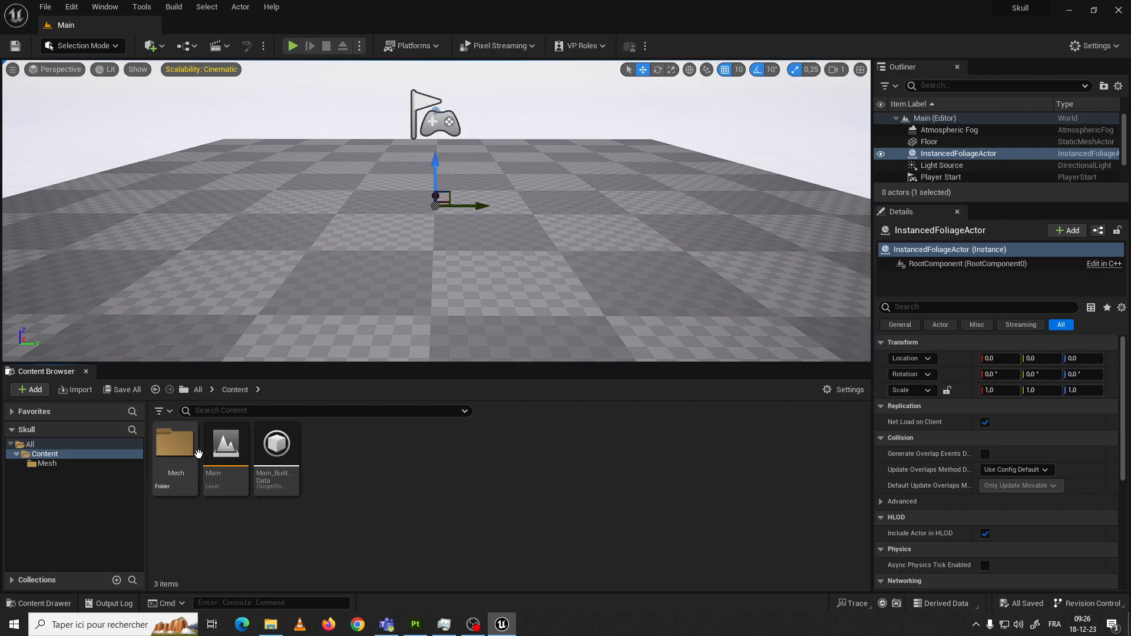
Create a folder named Textures in the Content folder
click(298, 454)
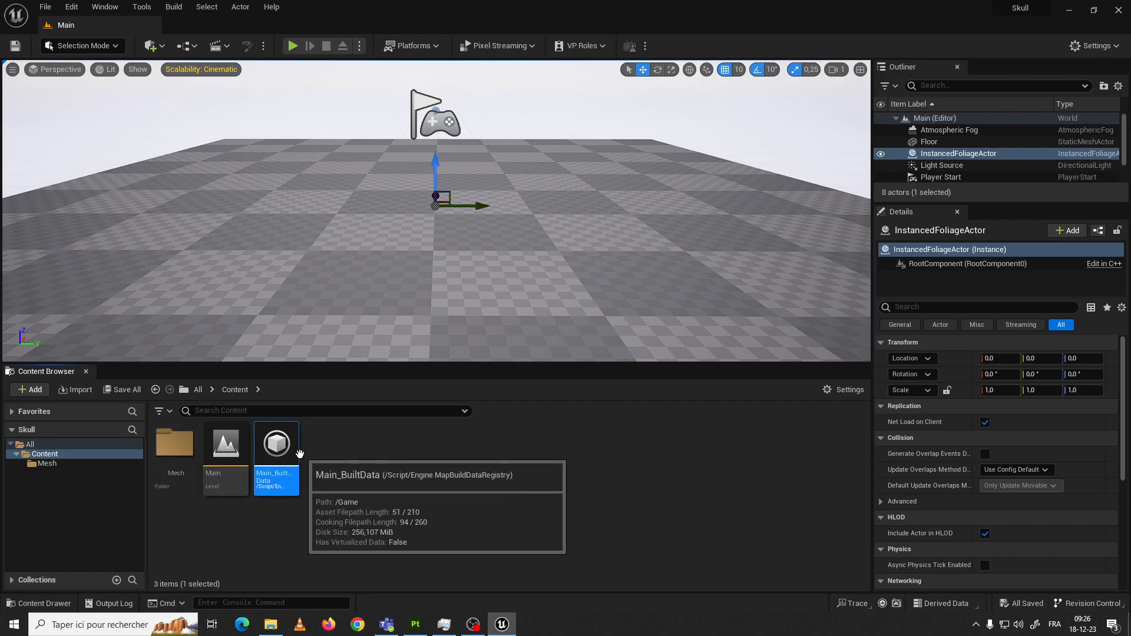
click(193, 463)
right_click(317, 500)
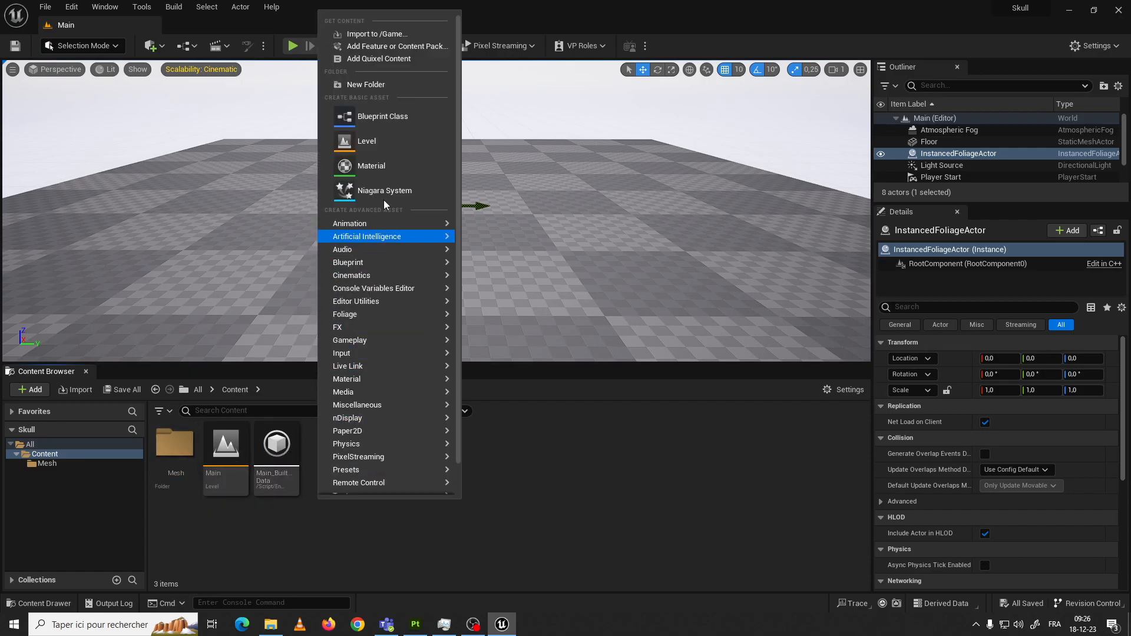
mouse_move(394, 259)
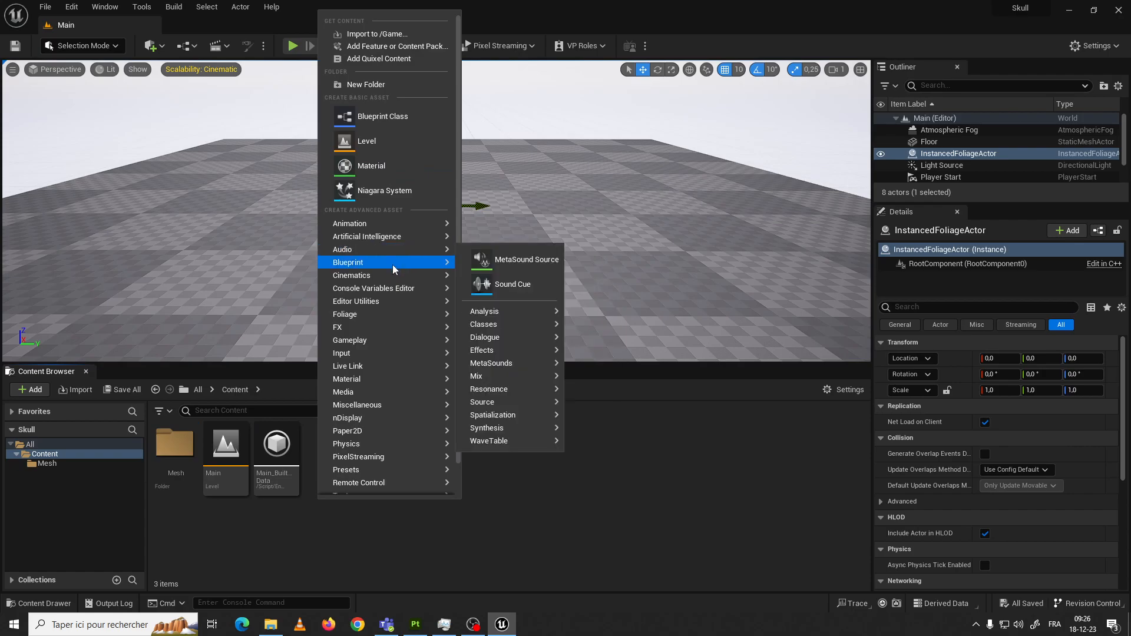
click(386, 87)
key(BackSpace)
text(Textures)
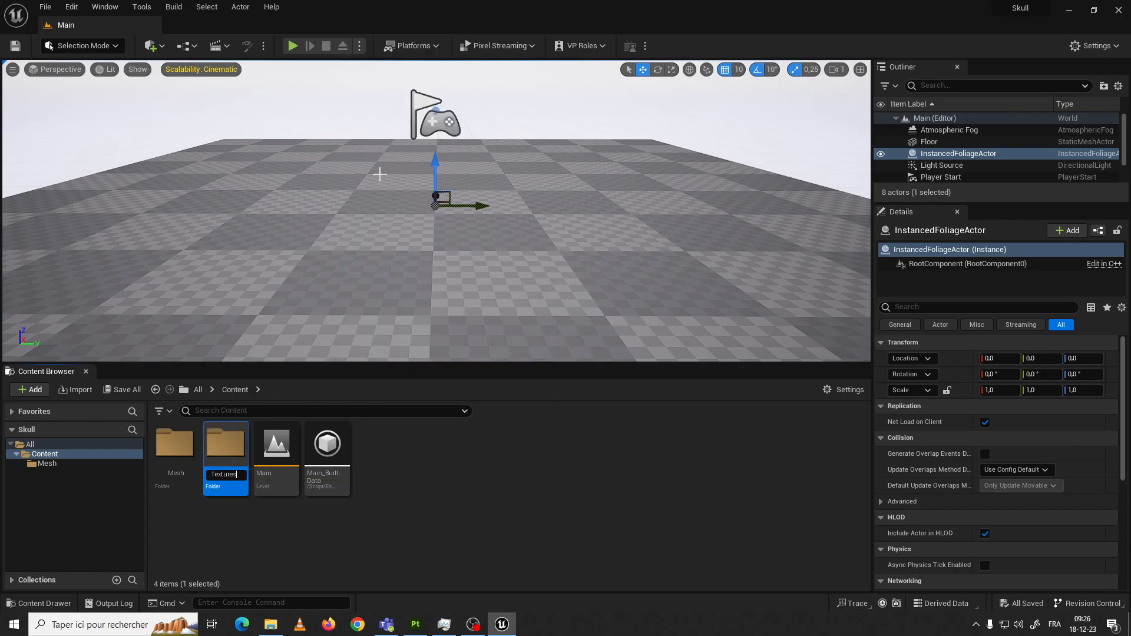
key(Return)
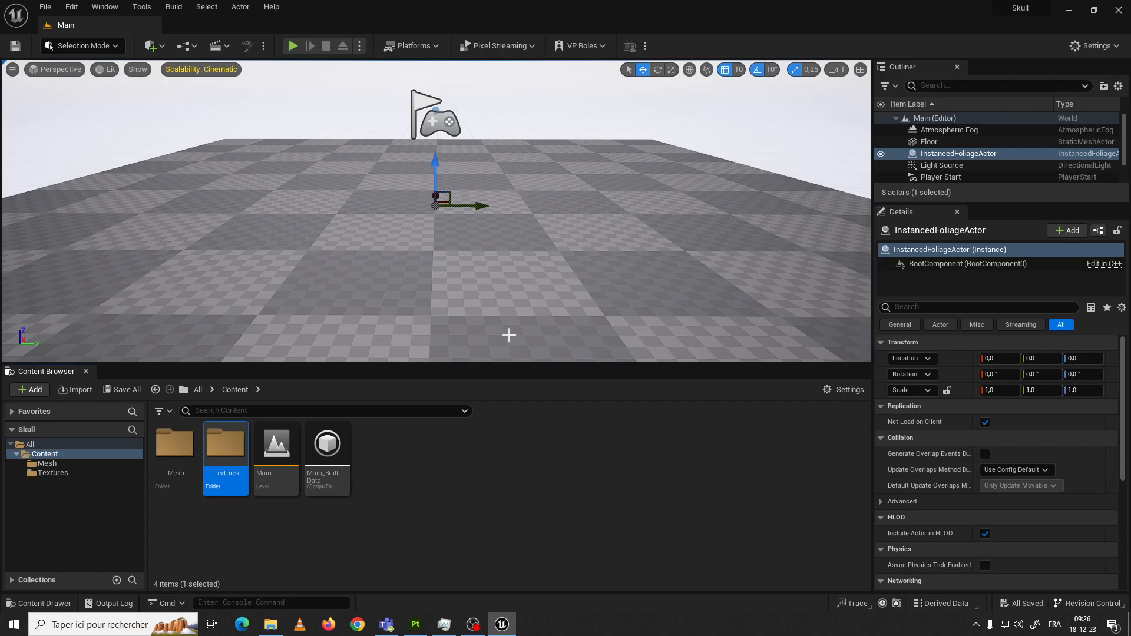
Create a folder named Materials in the Content folder and open the Mesh folder
right_click(420, 447)
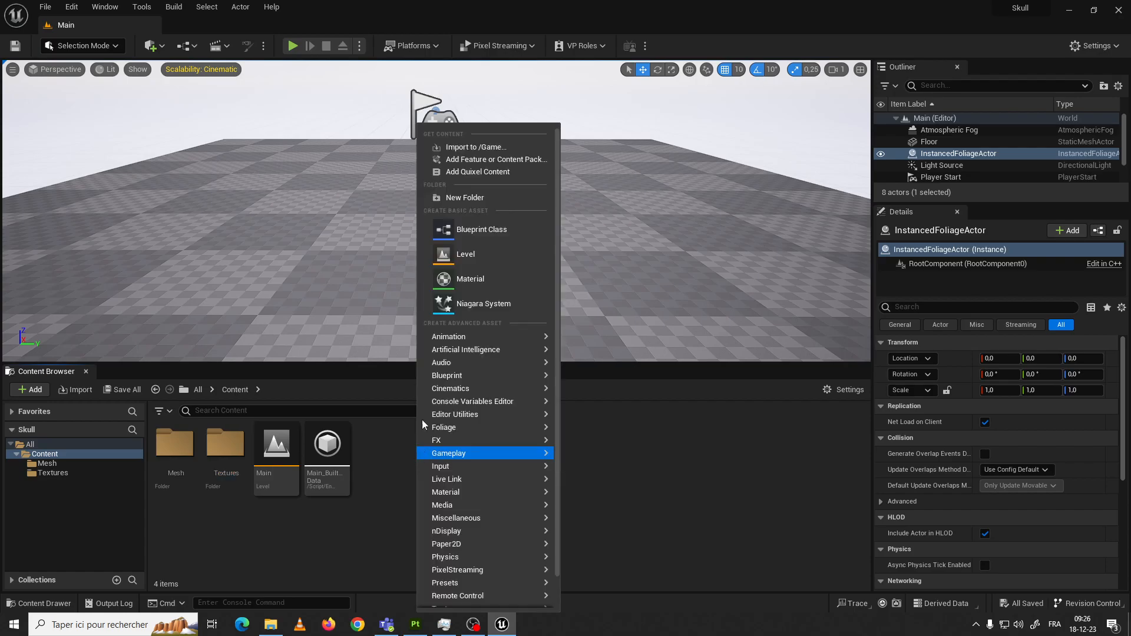
click(472, 198)
text(Material)
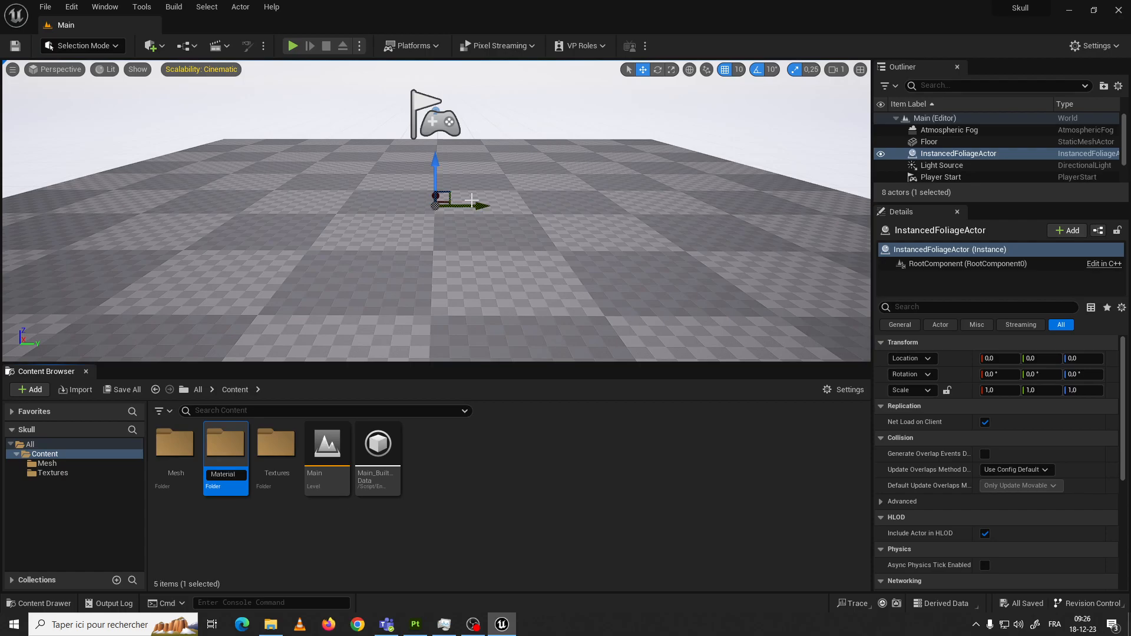
text(s)
key(Return)
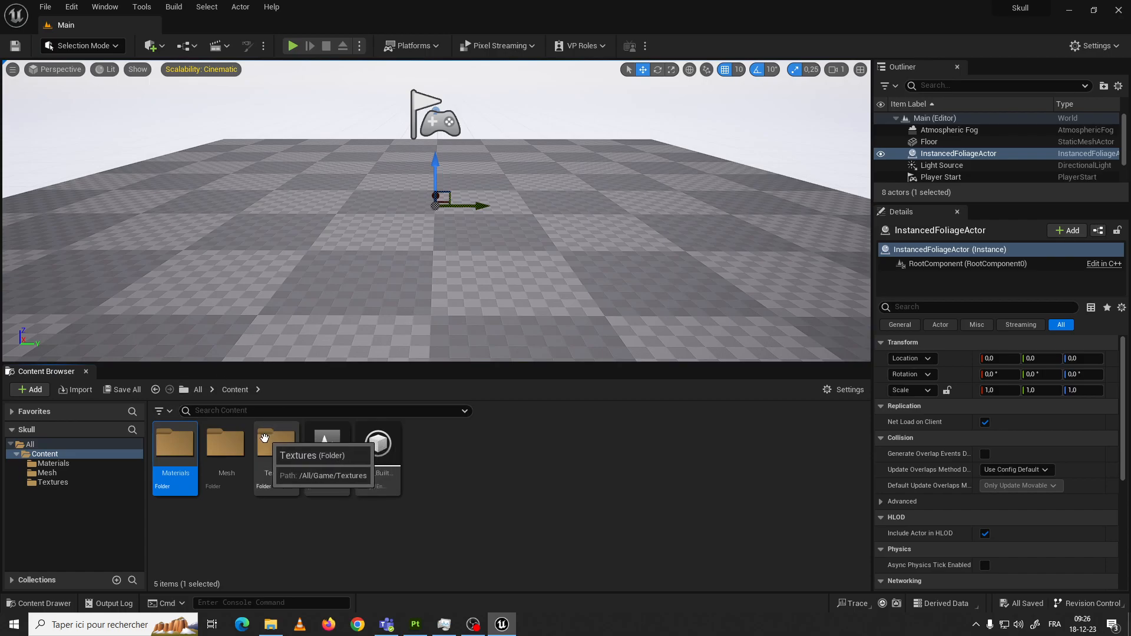
click(303, 445)
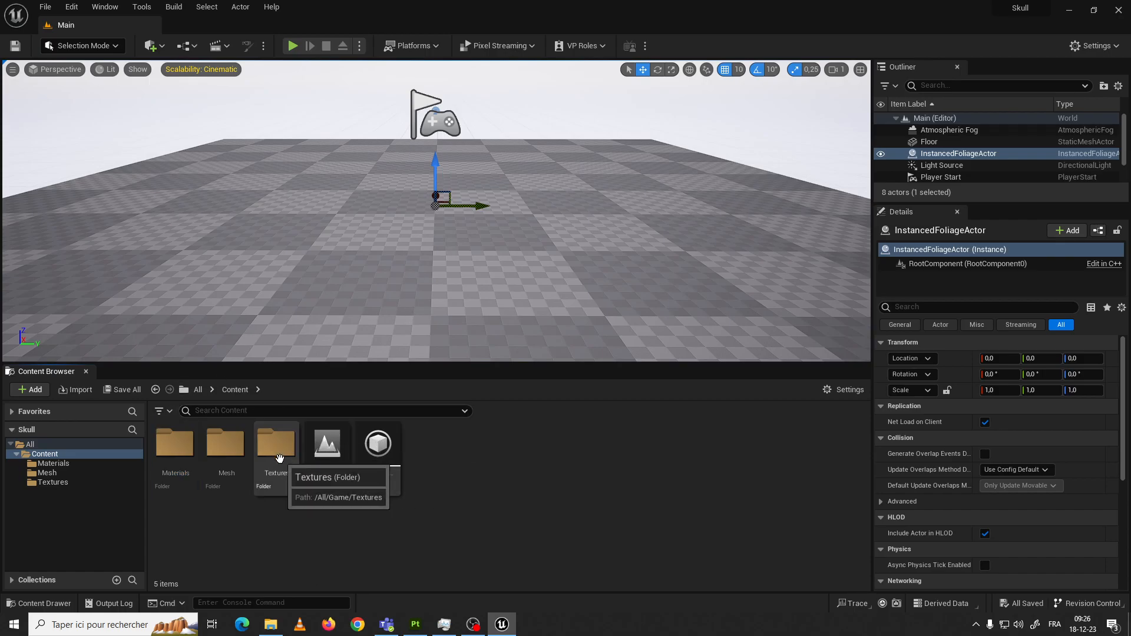
double_click(224, 452)
click(282, 628)
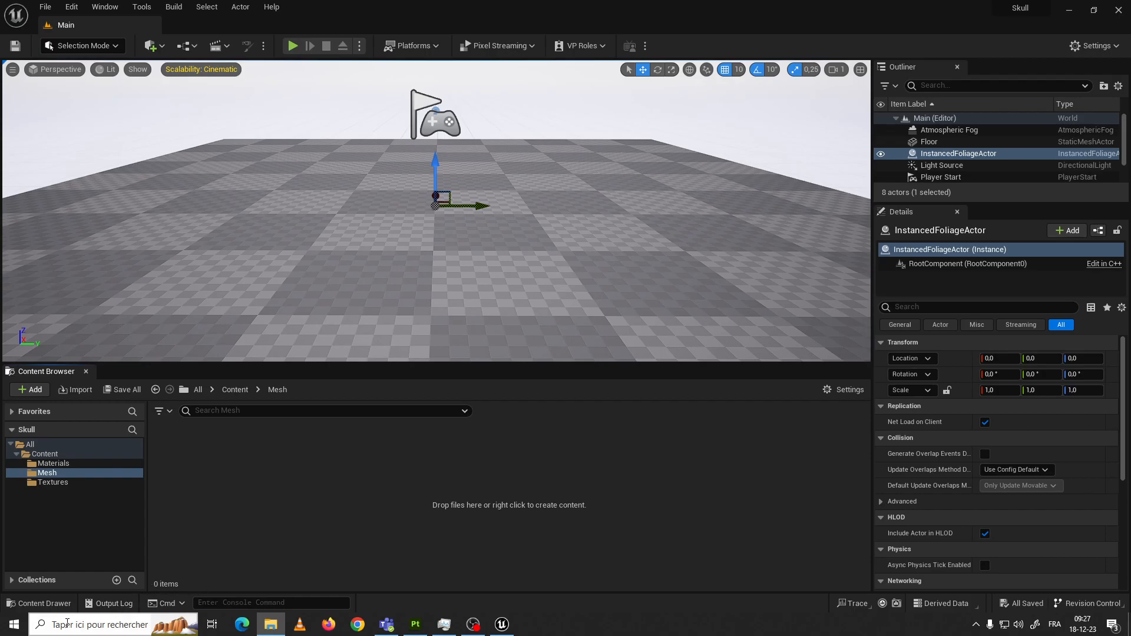
click(115, 623)
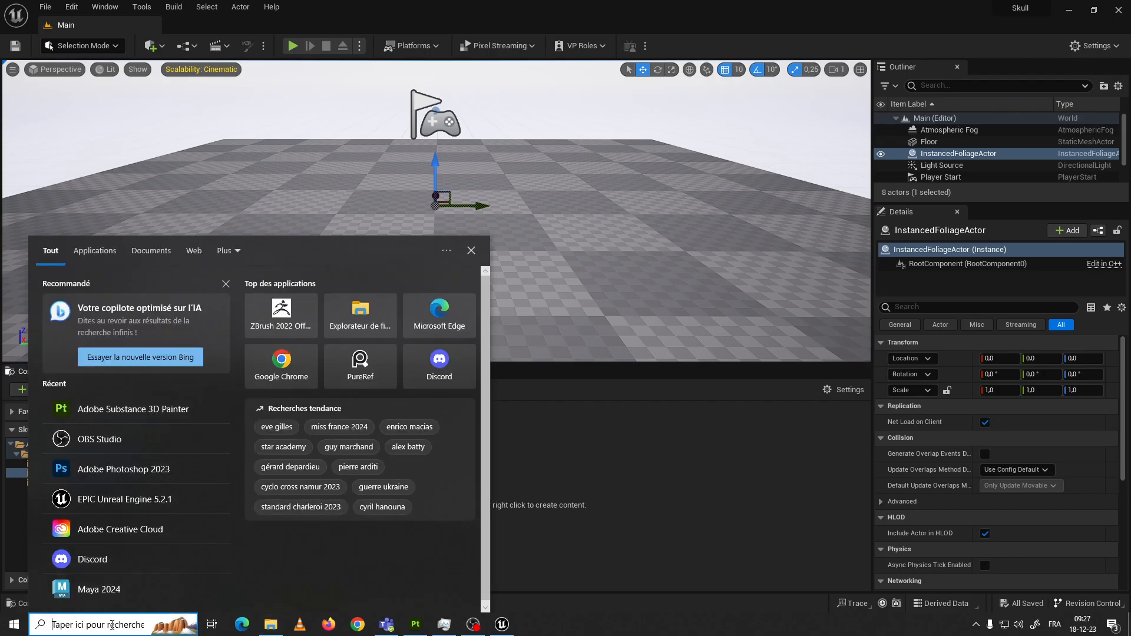
click(16, 625)
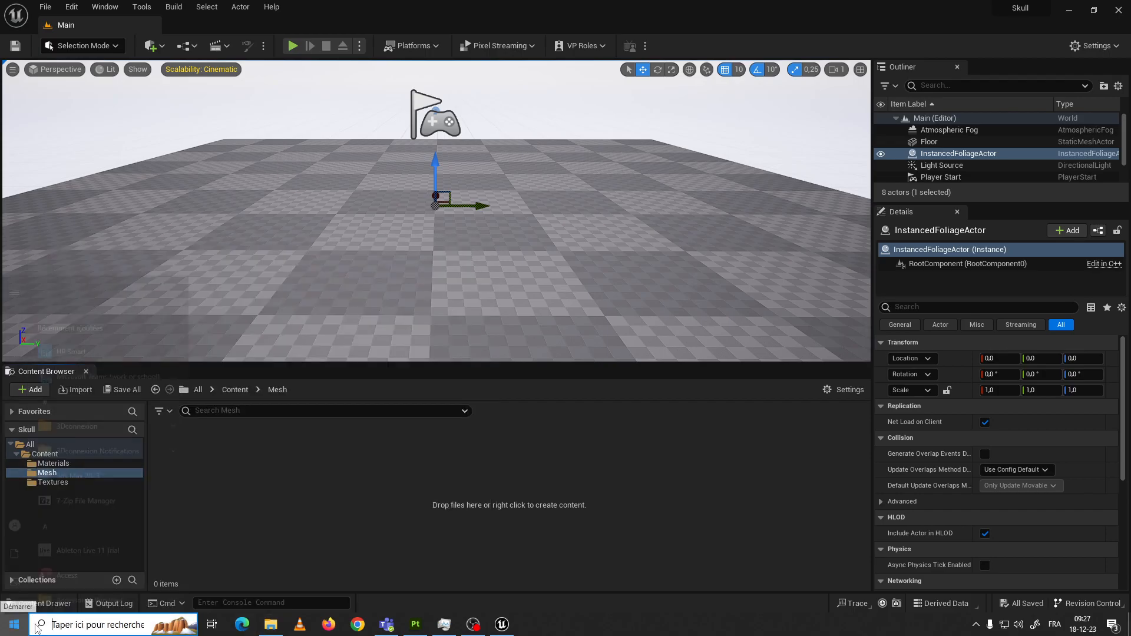
click(64, 621)
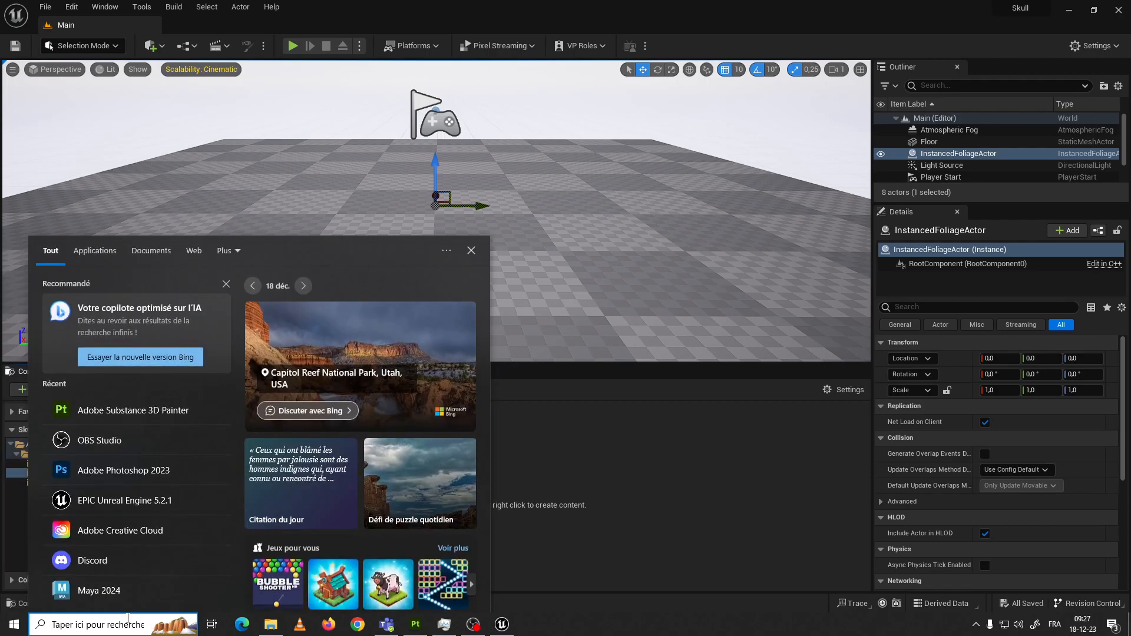
click(269, 627)
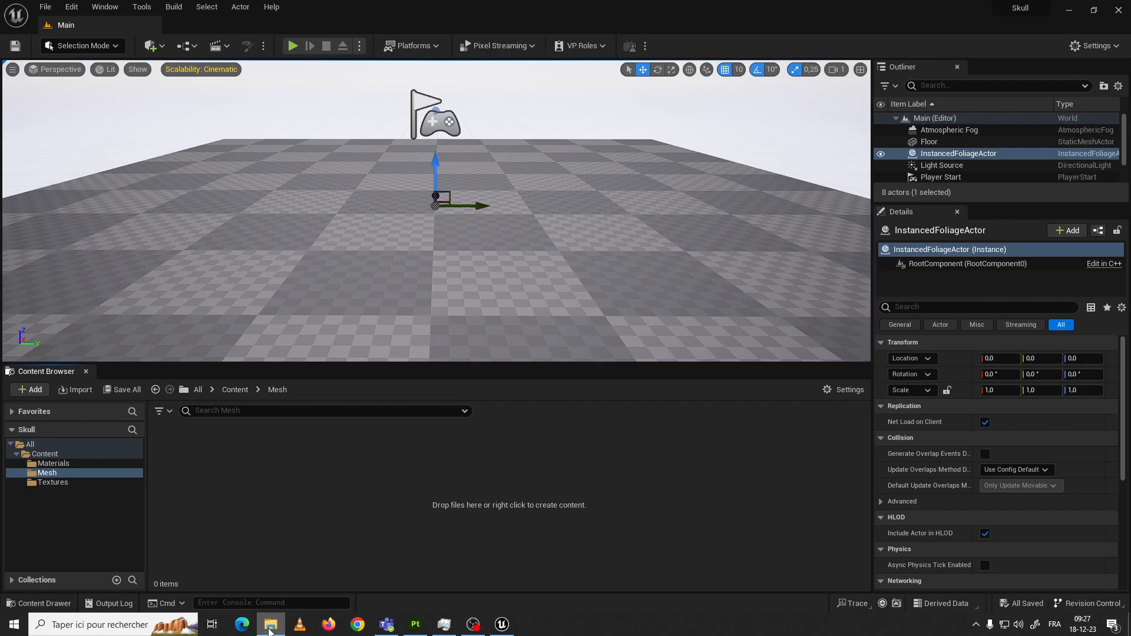
click(134, 629)
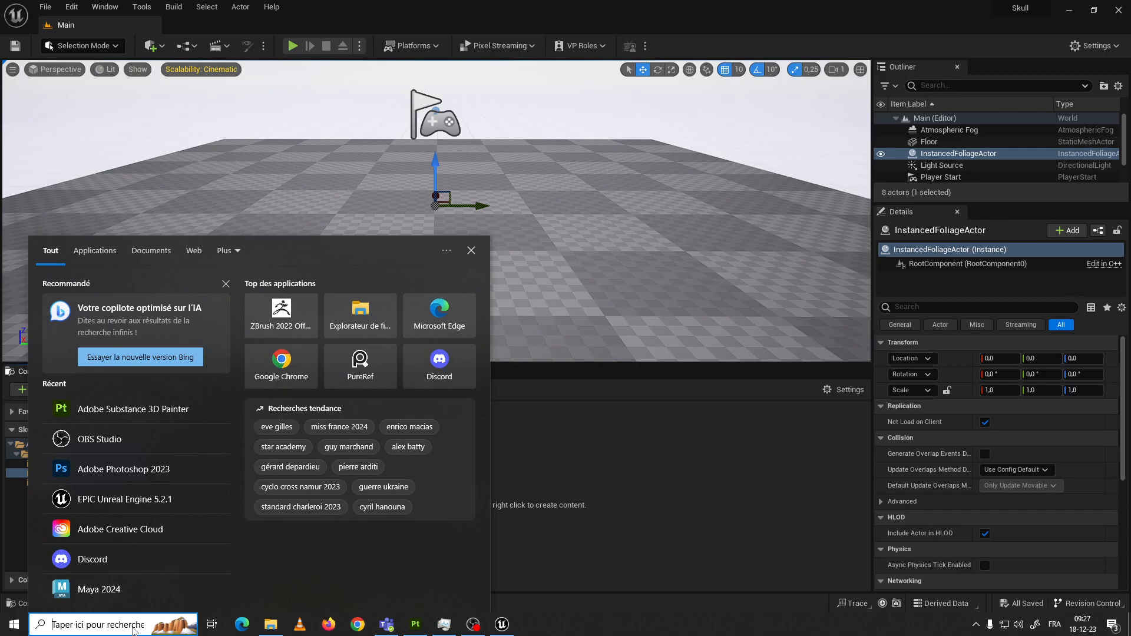
text(ordi)
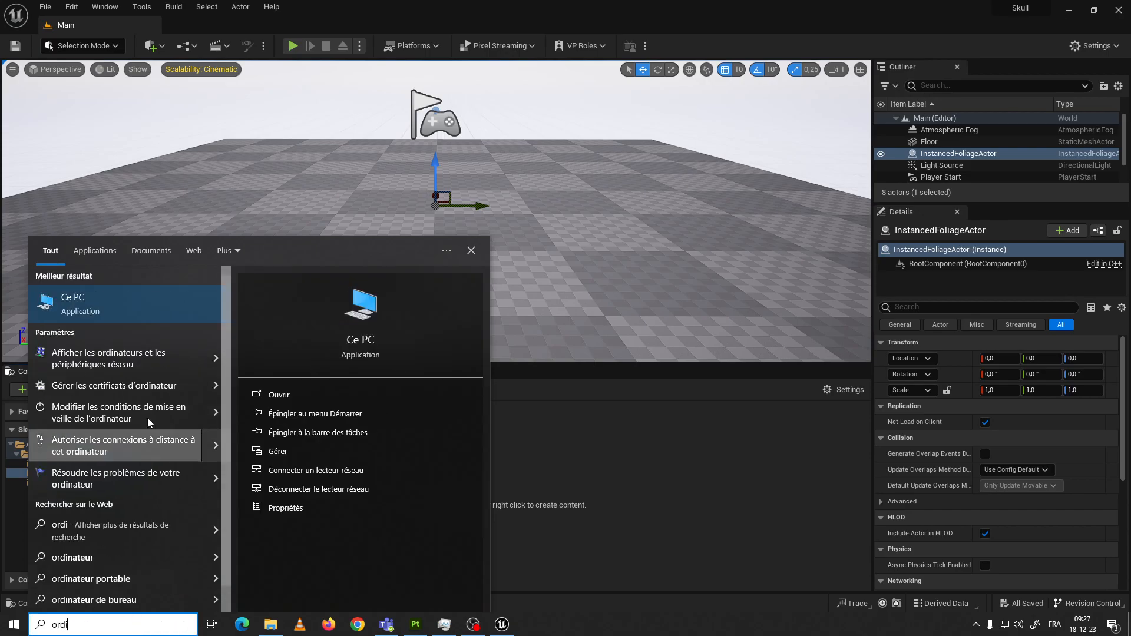
drag(70, 628, 15, 625)
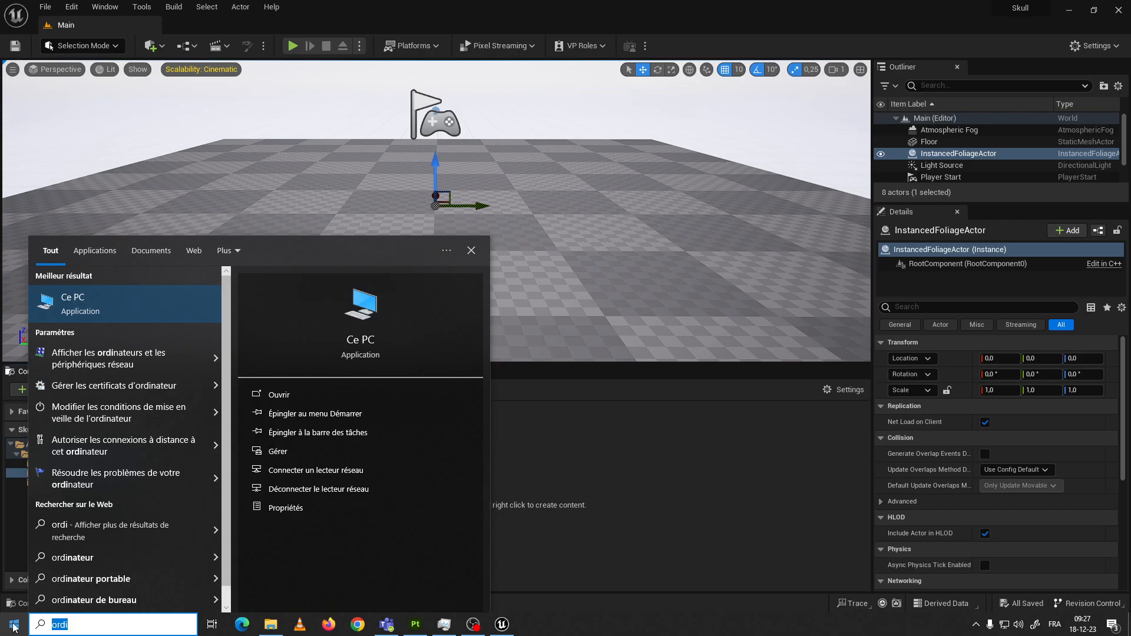
text(deskt)
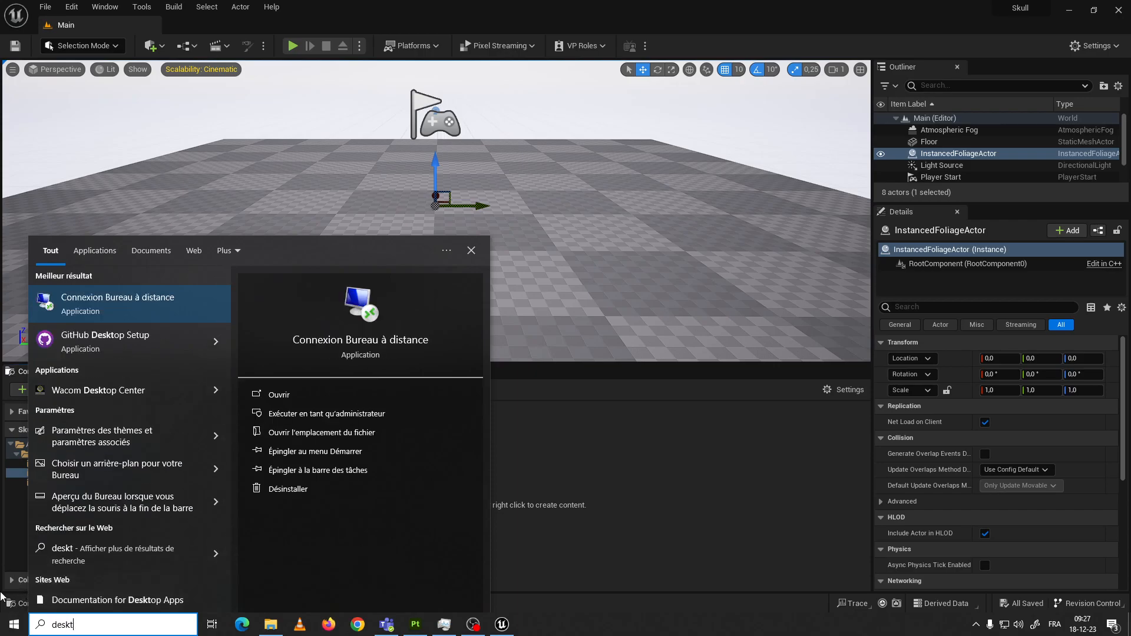
Switch to File Explorer by opening the Windows Documents folder
click(14, 625)
click(104, 512)
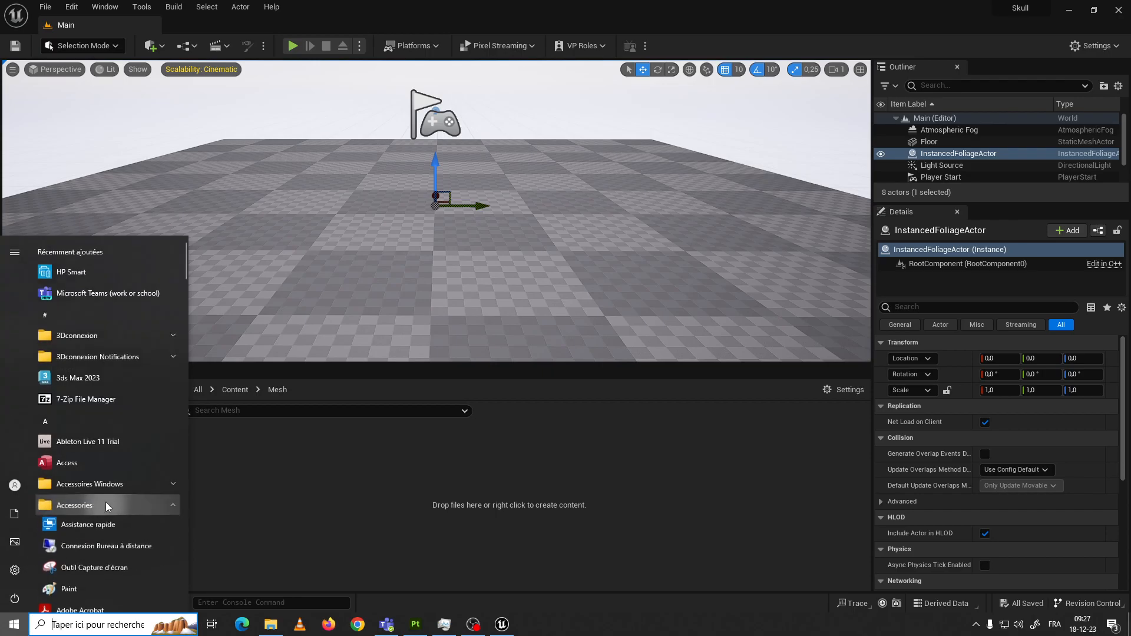
click(80, 484)
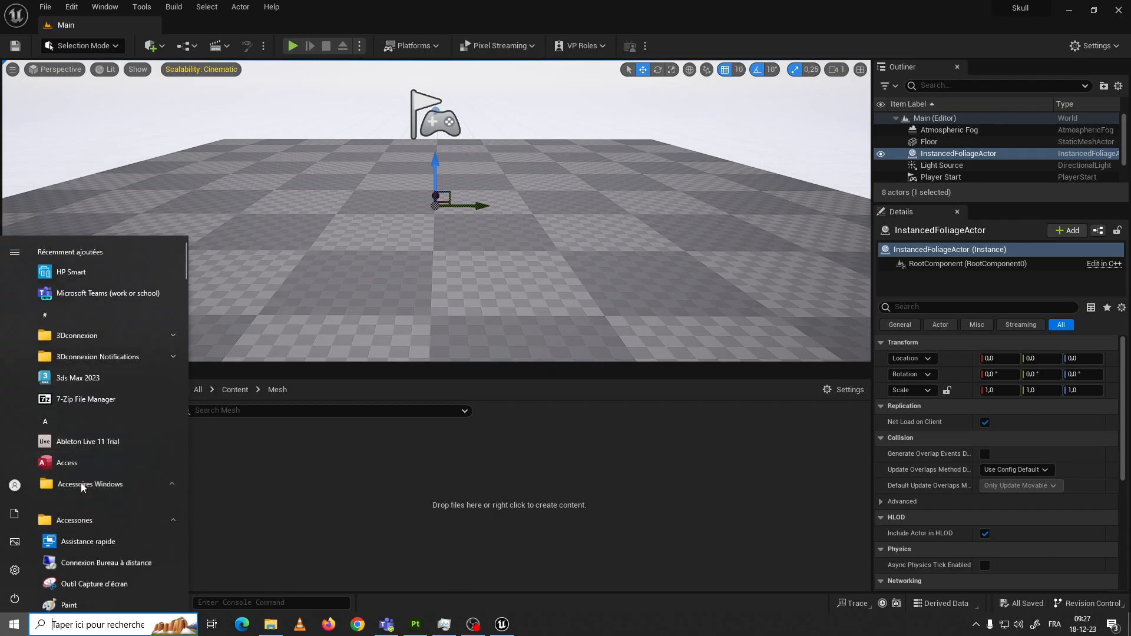
click(80, 340)
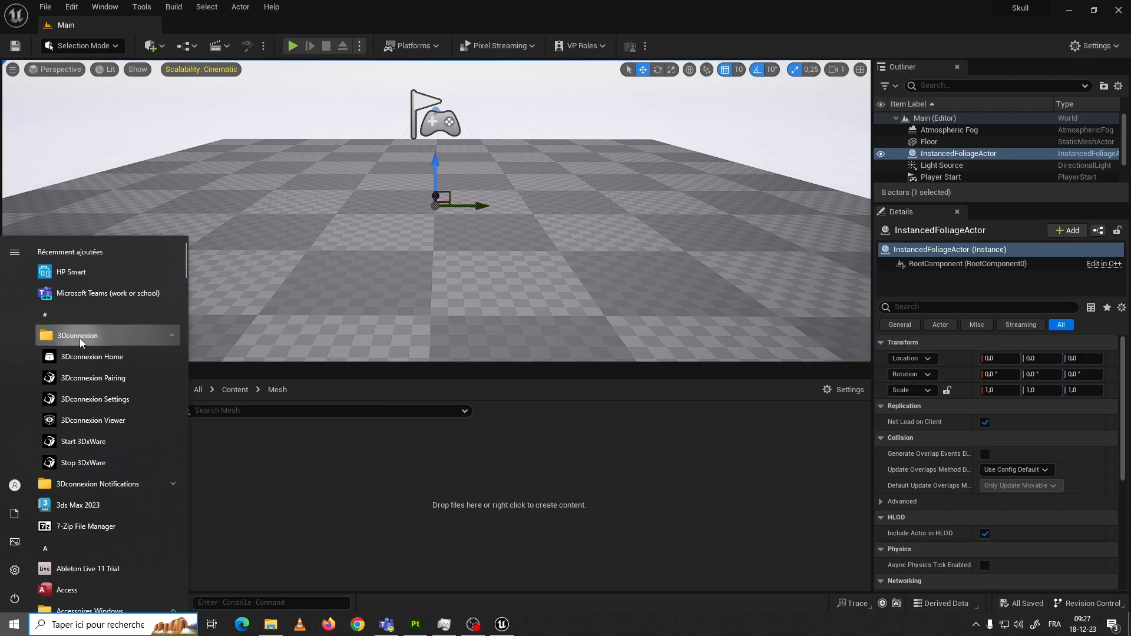
click(80, 339)
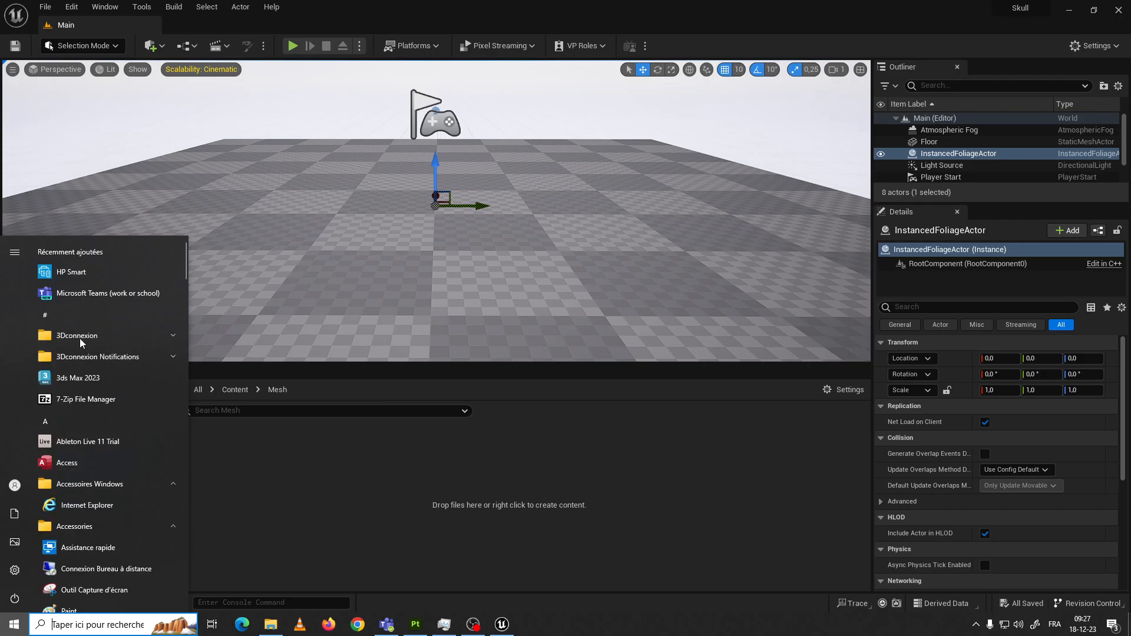
mouse_move(22, 518)
click(38, 514)
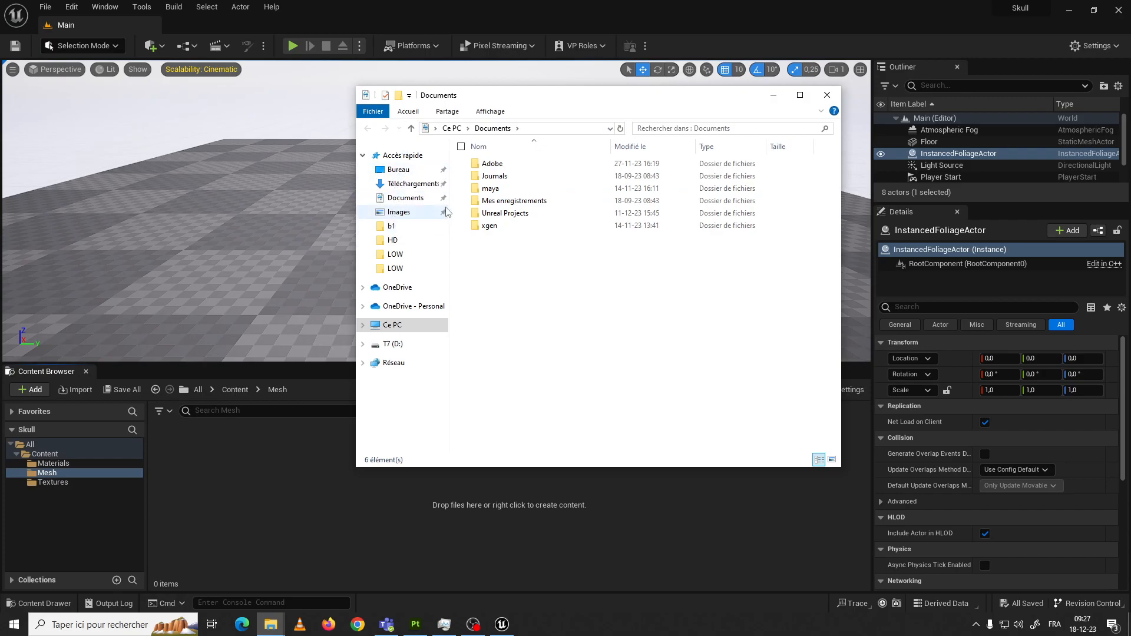
Go to the LOW folder inside Heaj_2024\b2 on drive D: and sort its files by modification date
click(390, 227)
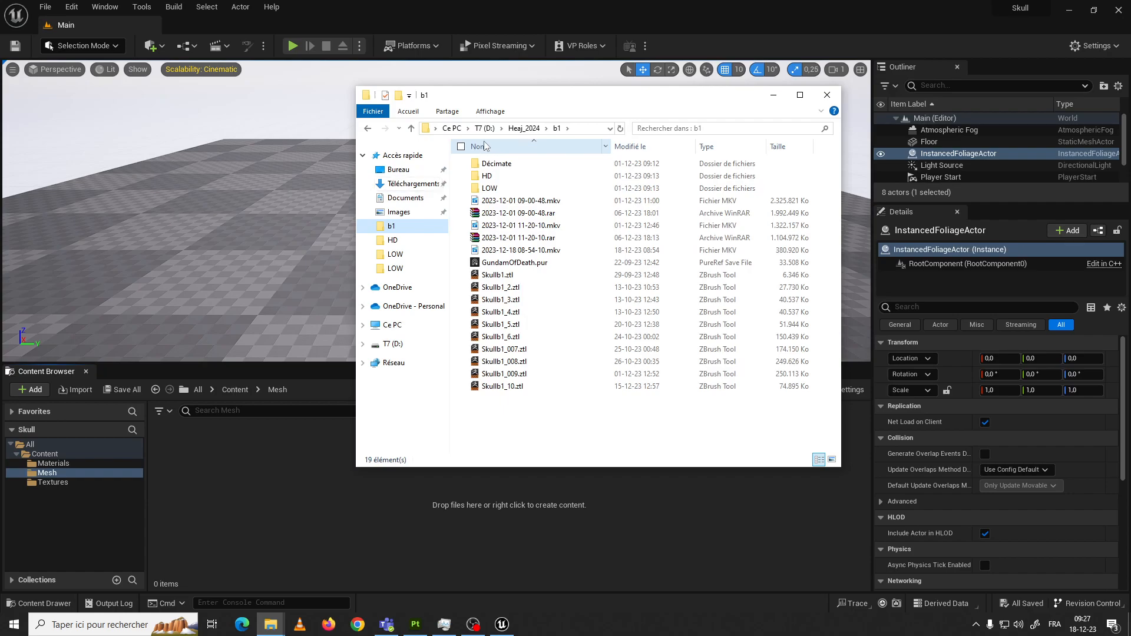
click(524, 128)
double_click(492, 182)
double_click(498, 190)
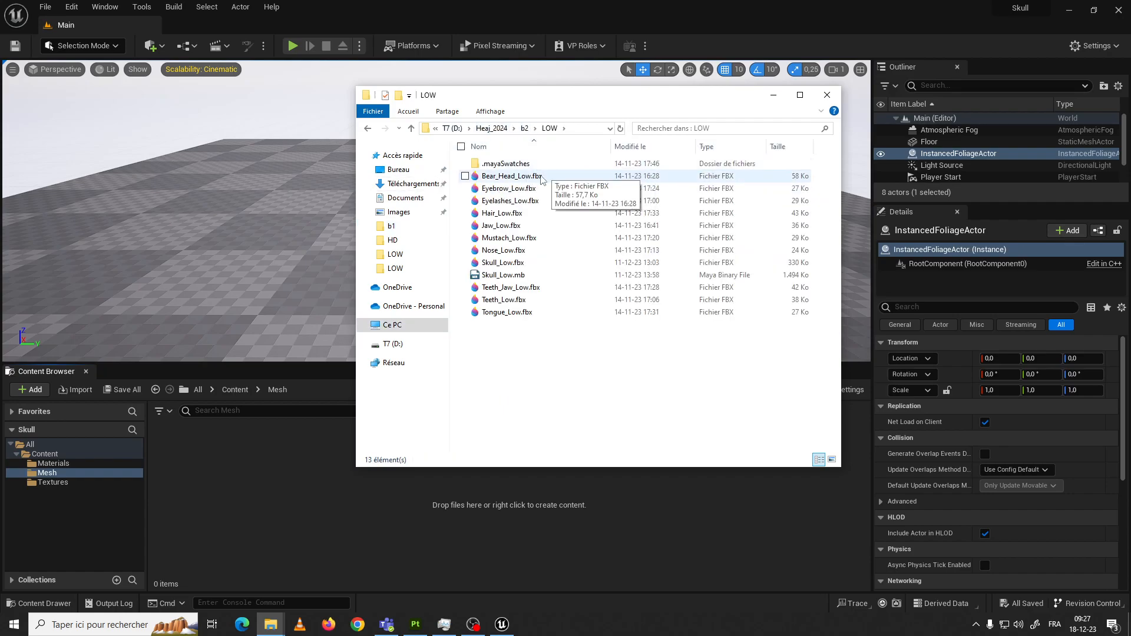
drag(591, 103, 518, 104)
click(567, 149)
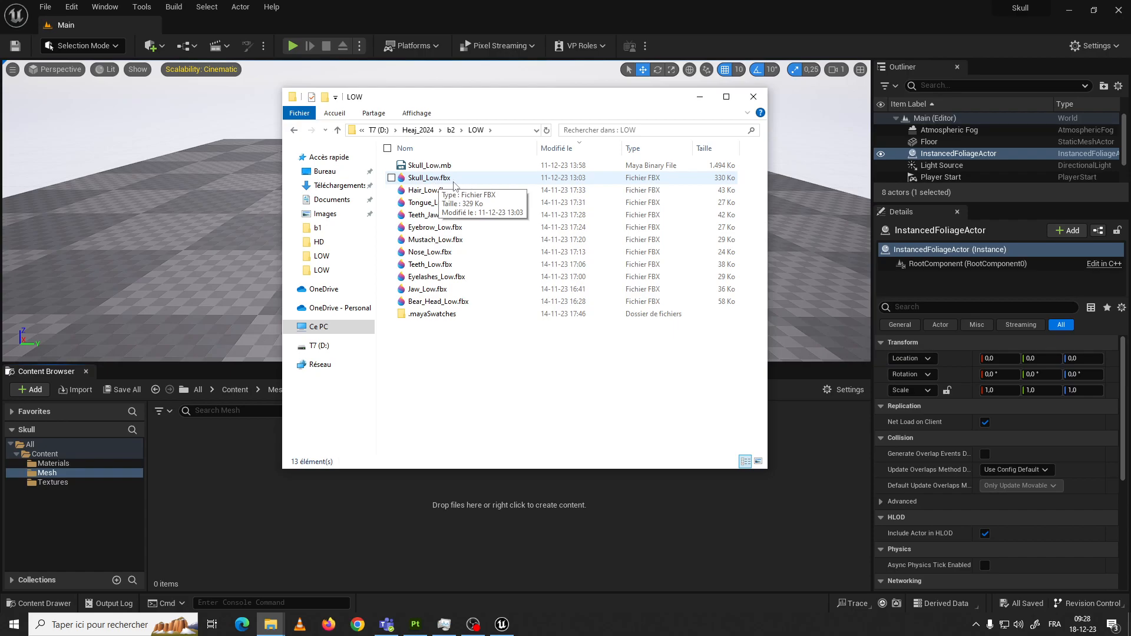
Bring Skull_Low.fbx into Unreal's Mesh folder to start its import, and minimize the File Explorer window
click(436, 181)
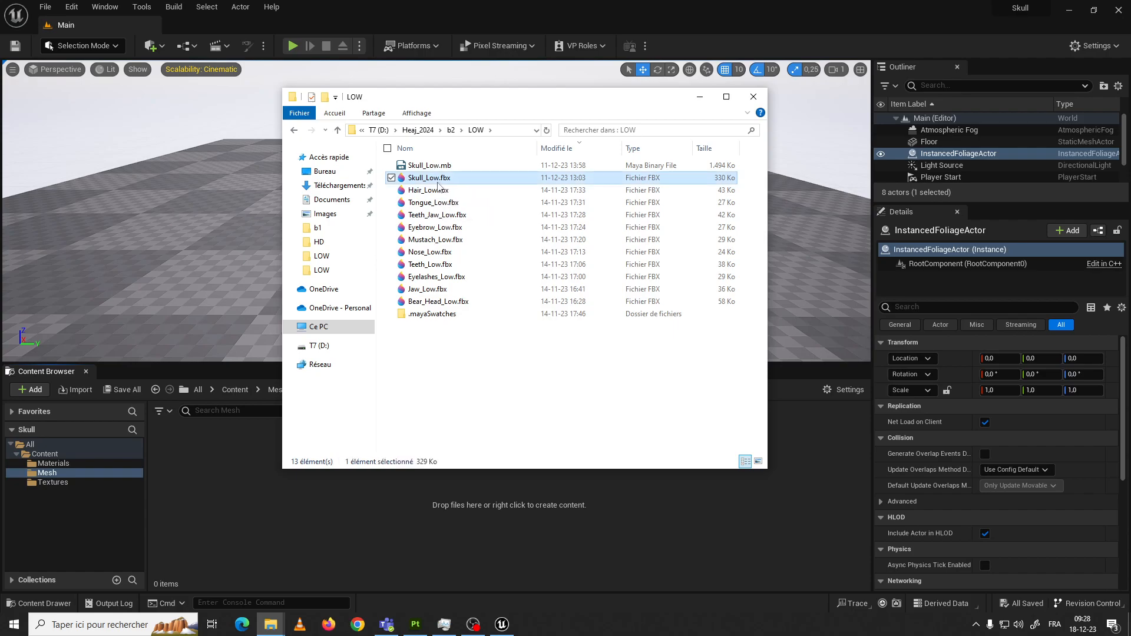
drag(440, 183, 268, 454)
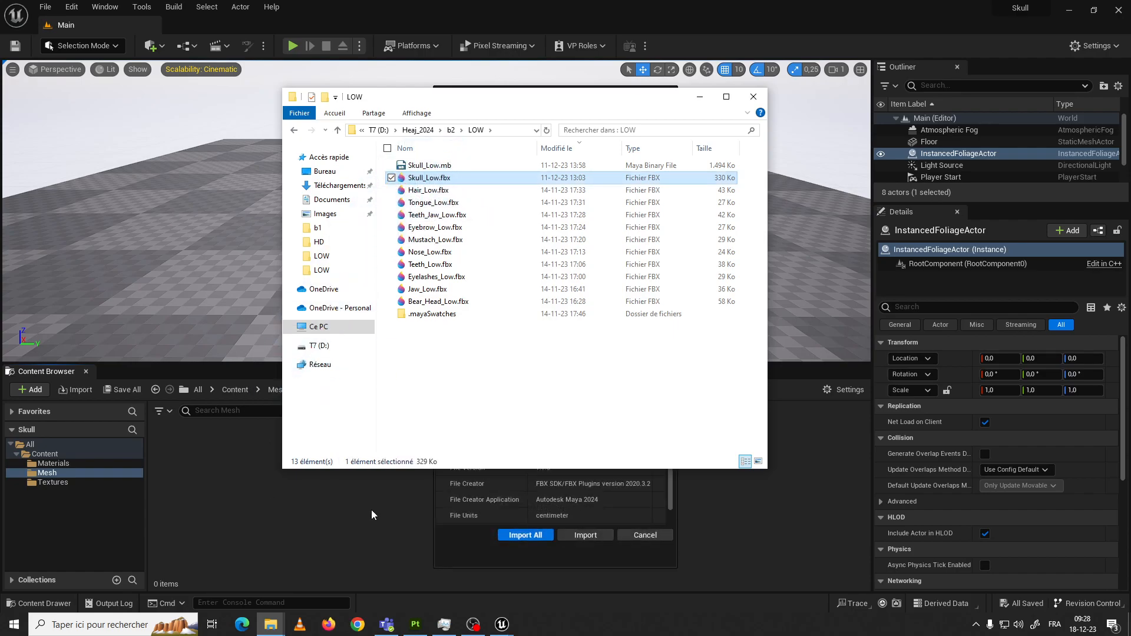
click(700, 98)
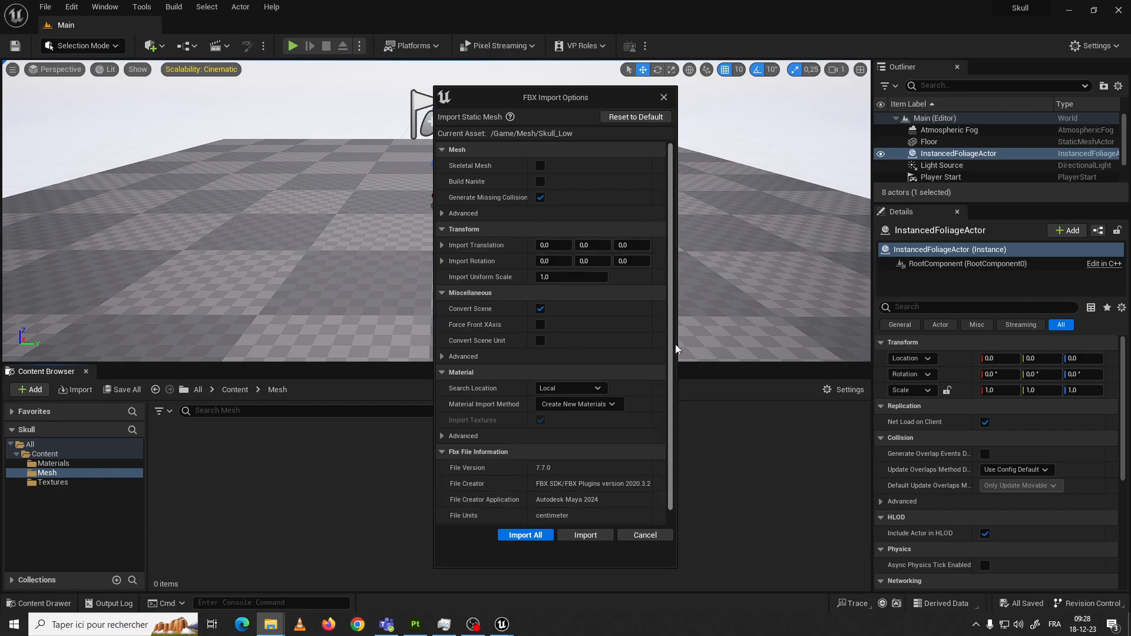
Disable Generate Missing Collision and enable Combine Meshes in the advanced mesh options for the Skull_Low import
click(539, 199)
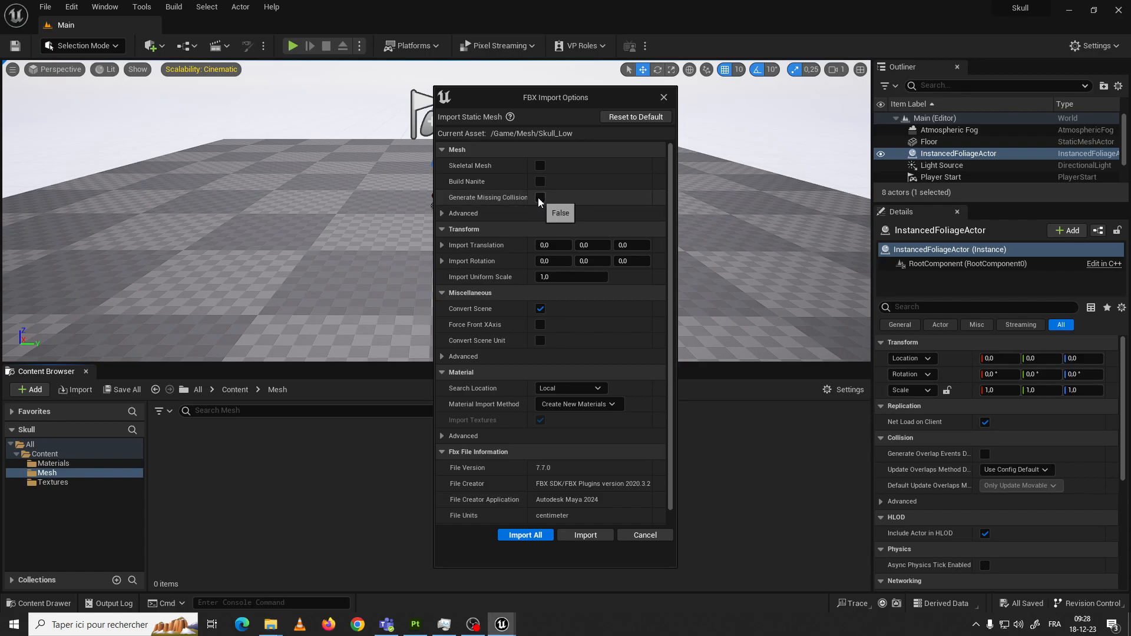
click(444, 213)
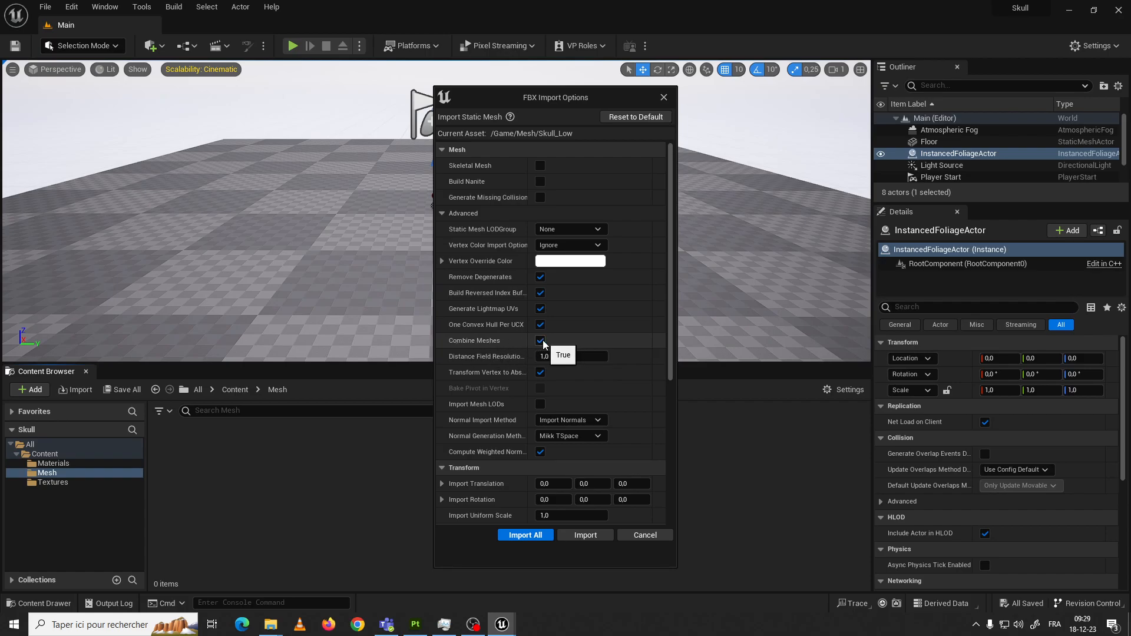
click(539, 341)
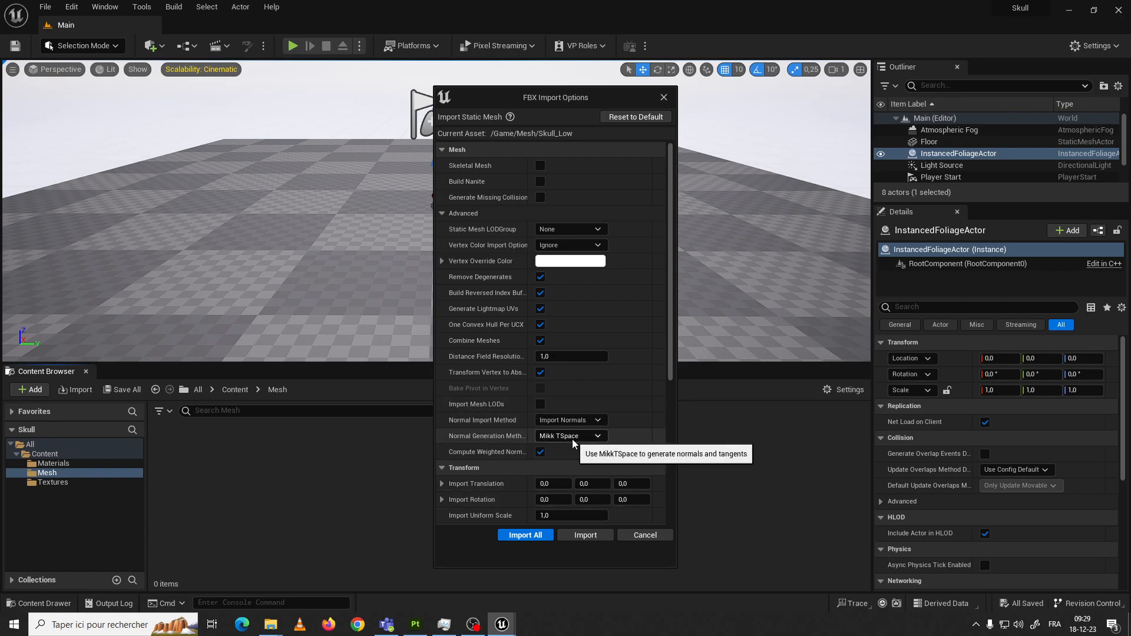
Set the Skull_Low import's material method to Do Not Create Material, collapsing the Transform and Miscellaneous option groups
scroll(530, 427, down, 2)
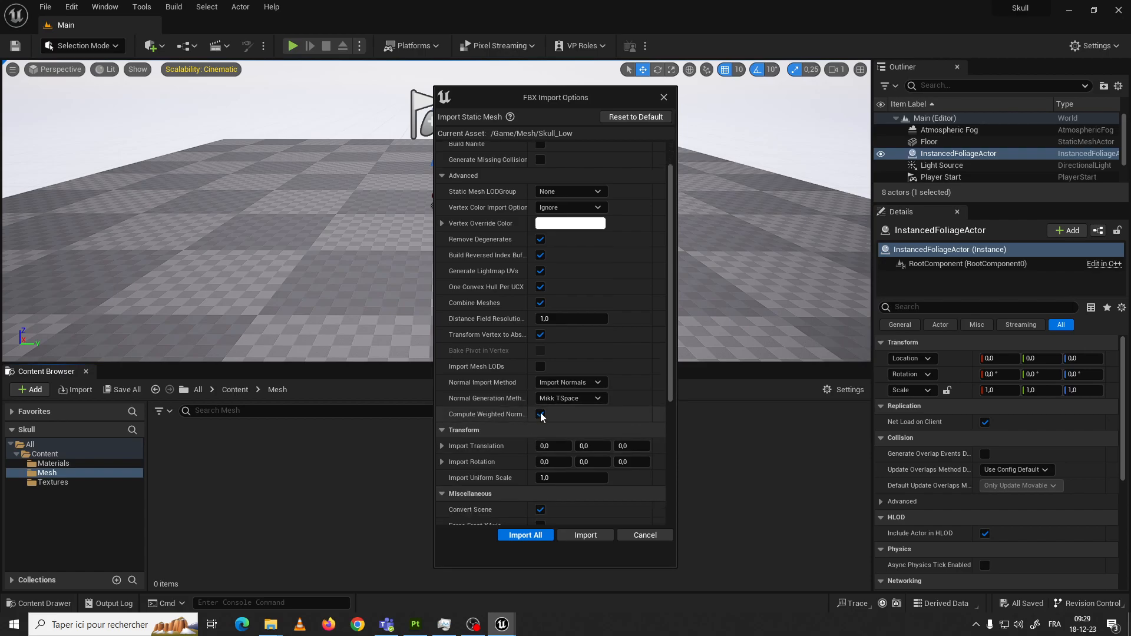
scroll(451, 428, down, 1)
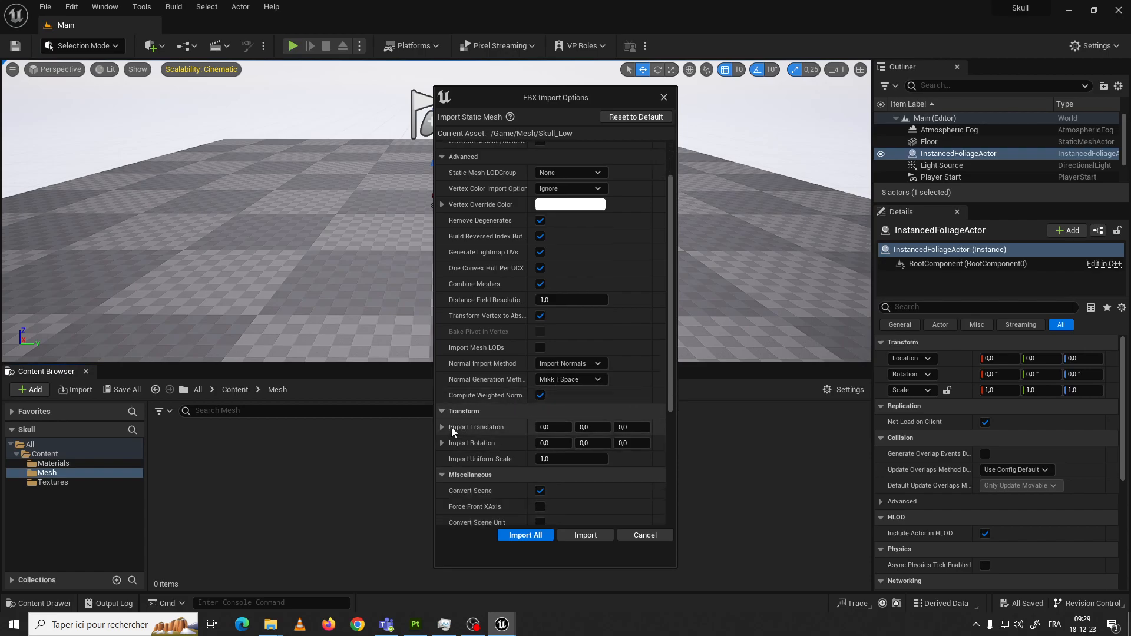
scroll(451, 427, down, 2)
scroll(461, 419, down, 4)
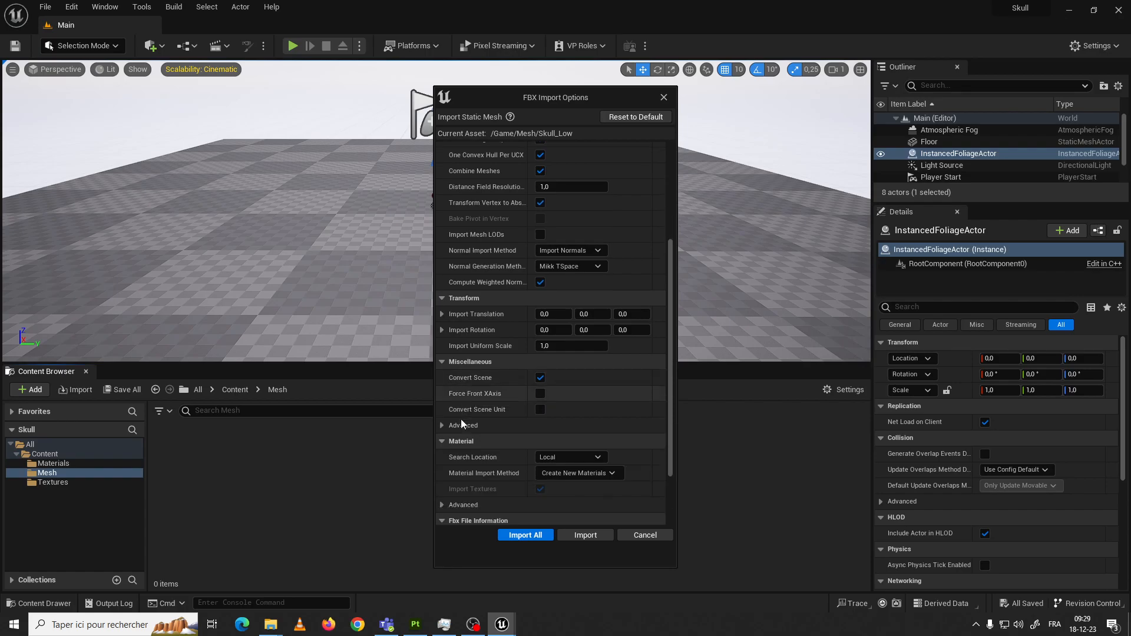
click(442, 361)
click(443, 298)
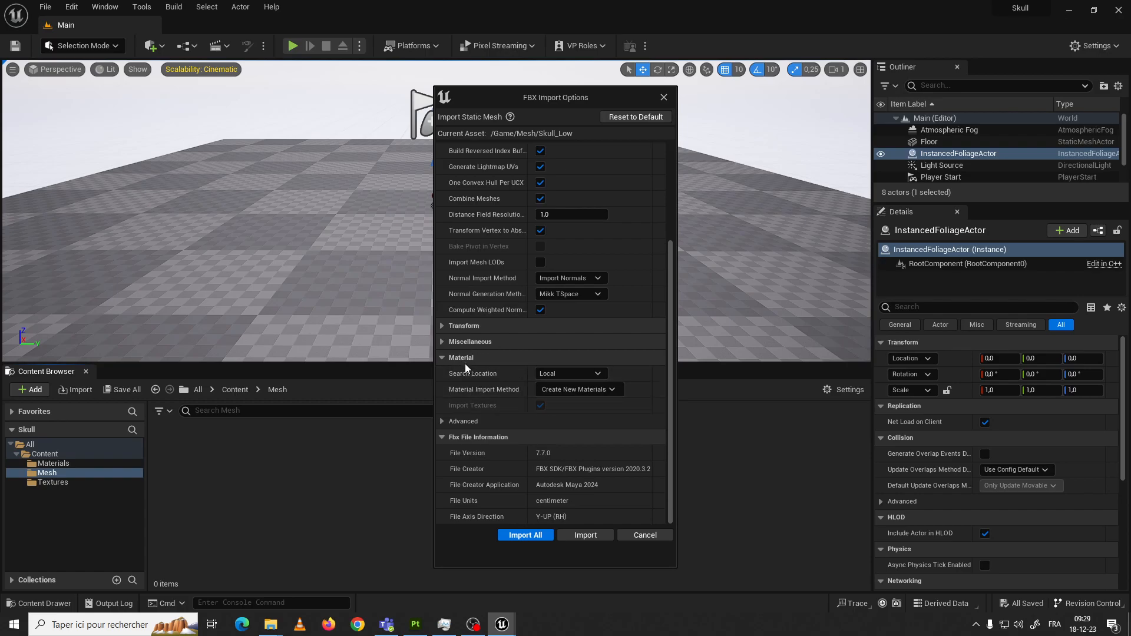
click(565, 390)
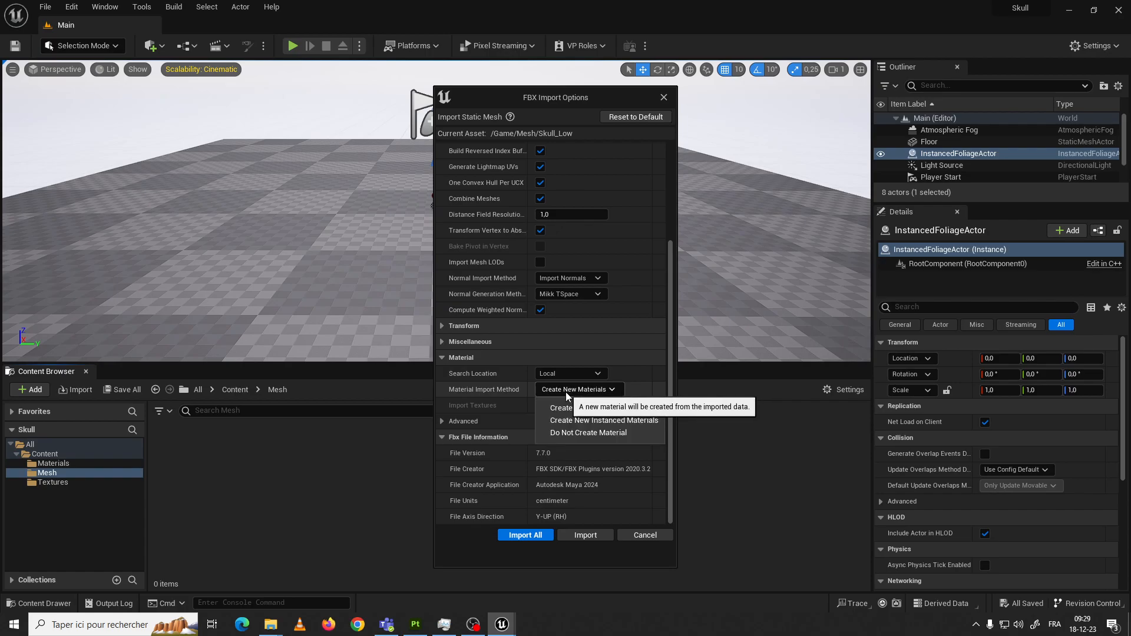
click(602, 434)
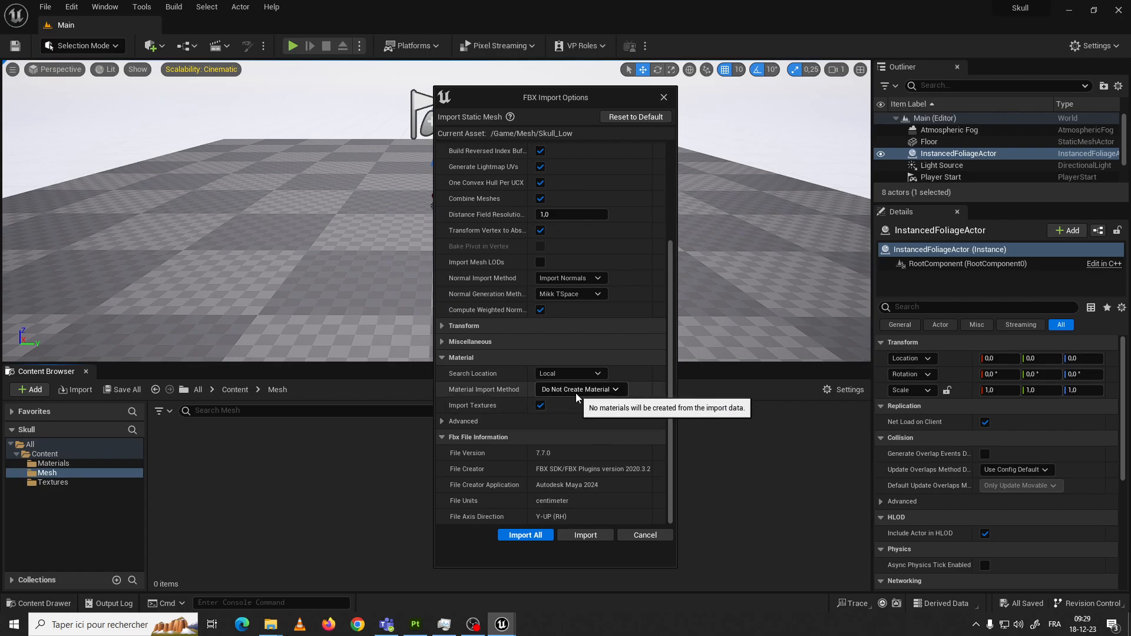
click(442, 420)
click(443, 422)
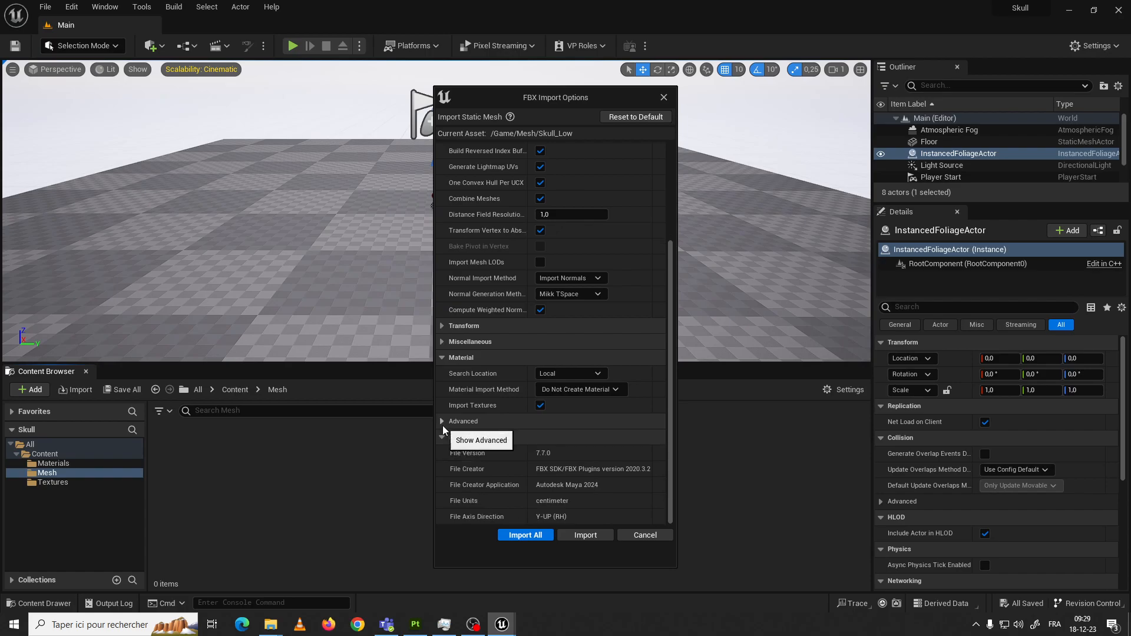
Import Skull_Low with the chosen FBX options, then clear and close the message log
click(529, 537)
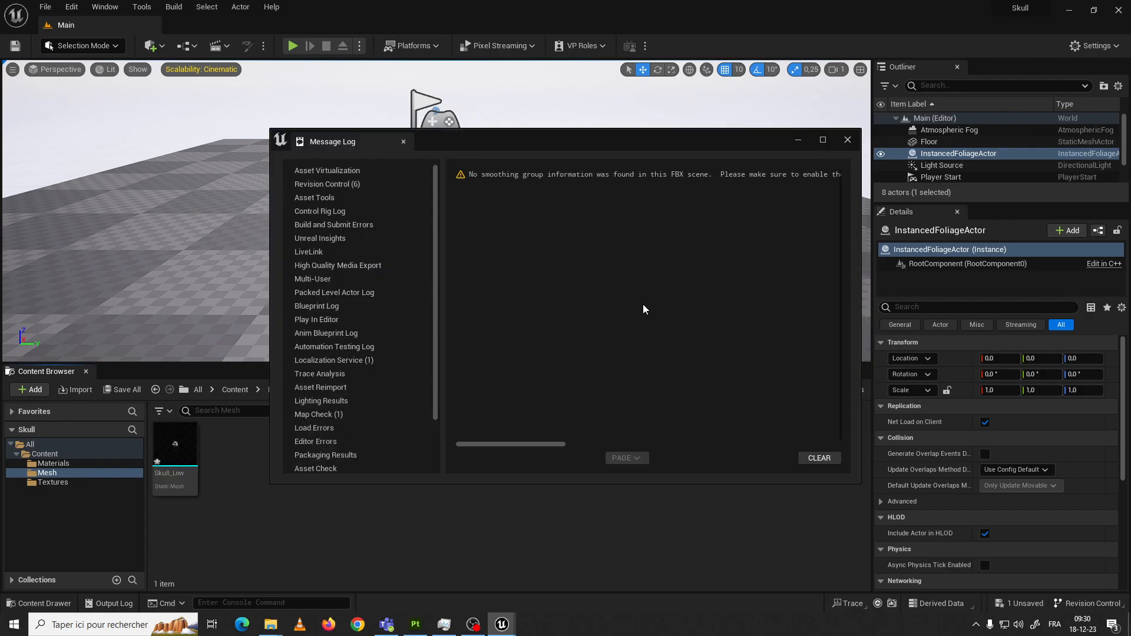
click(532, 177)
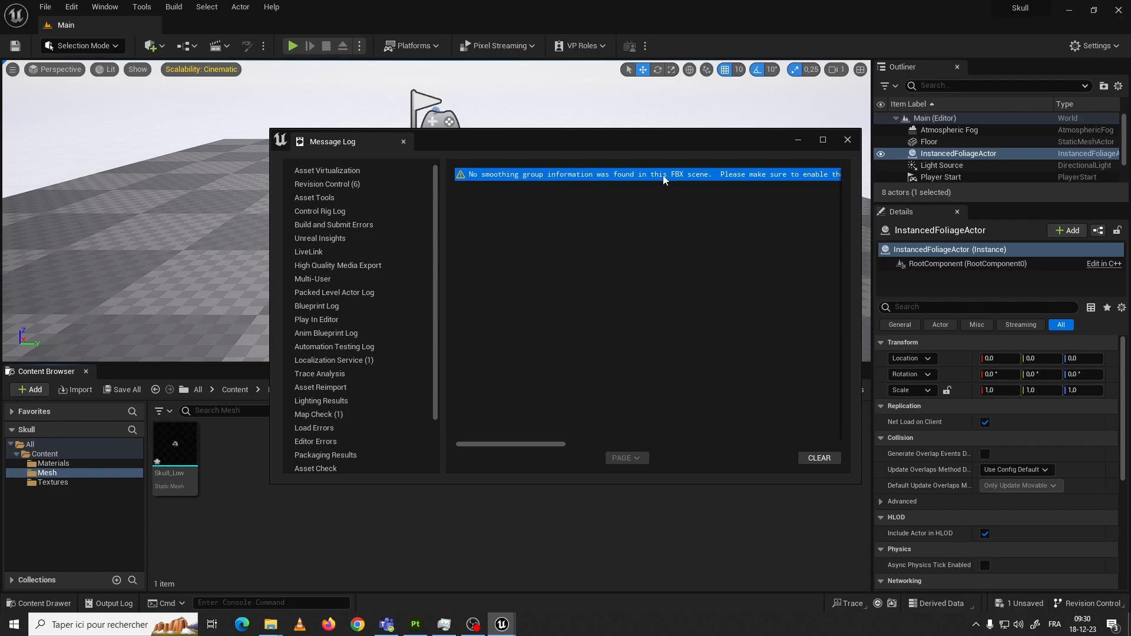
click(819, 458)
click(847, 139)
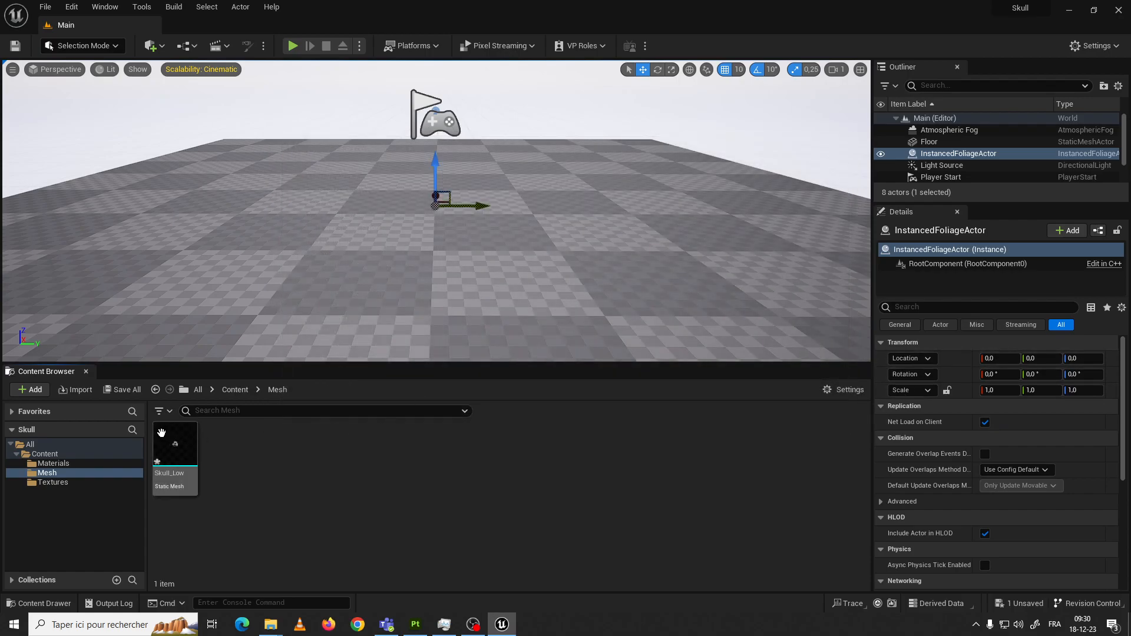
Open the imported Skull_Low static mesh in its own editor and examine the model in the preview
click(177, 446)
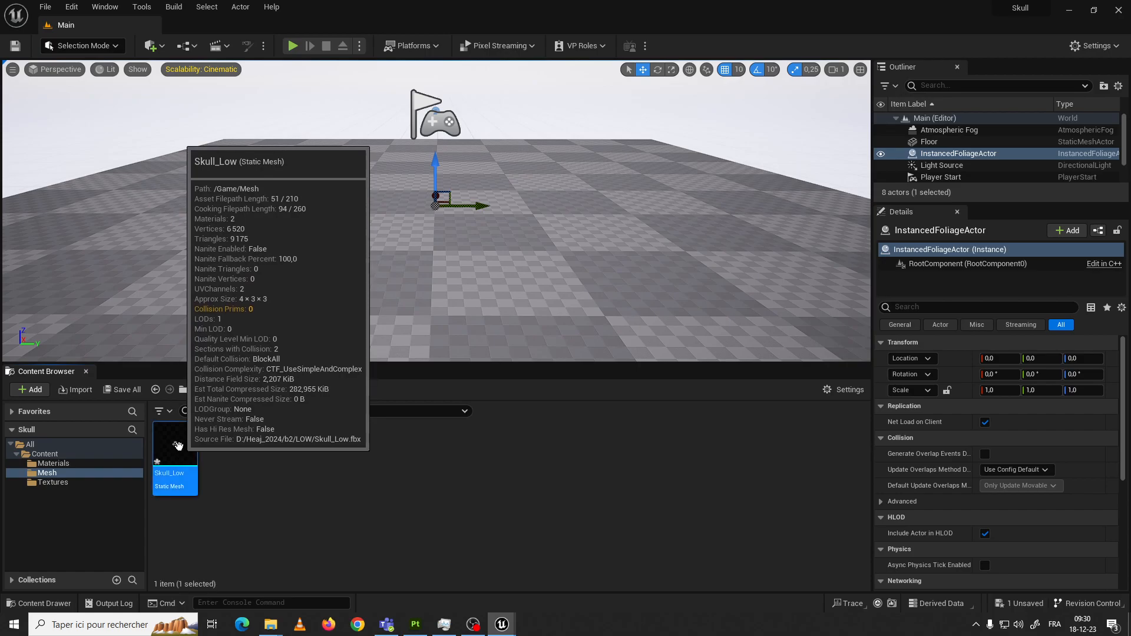
double_click(178, 446)
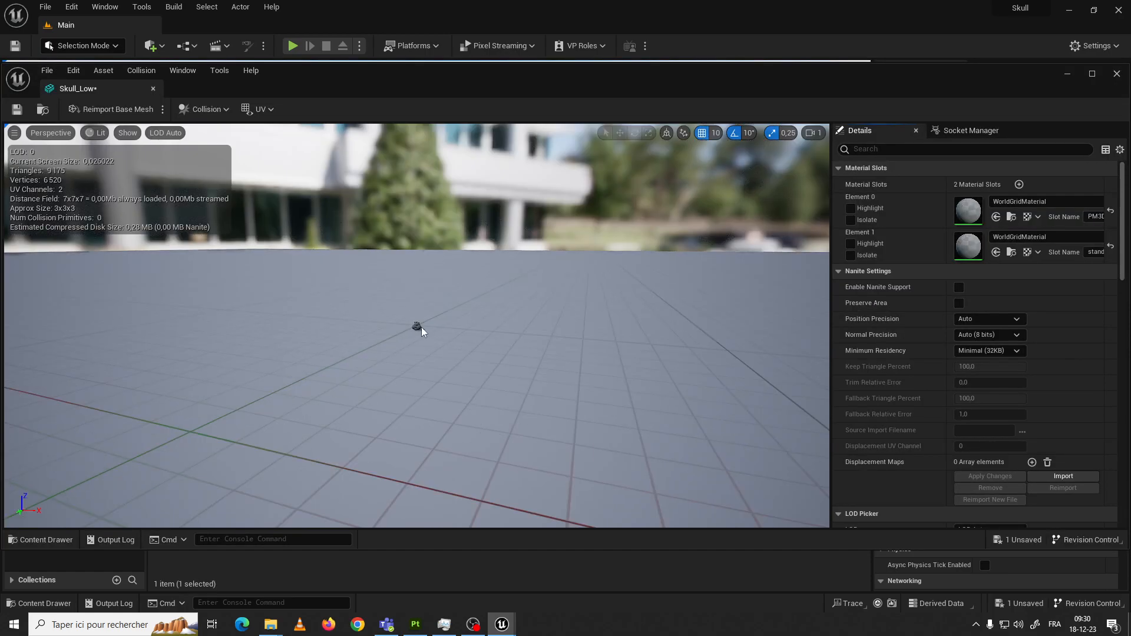
scroll(422, 327, up, 6)
scroll(422, 327, down, 6)
scroll(422, 327, up, 4)
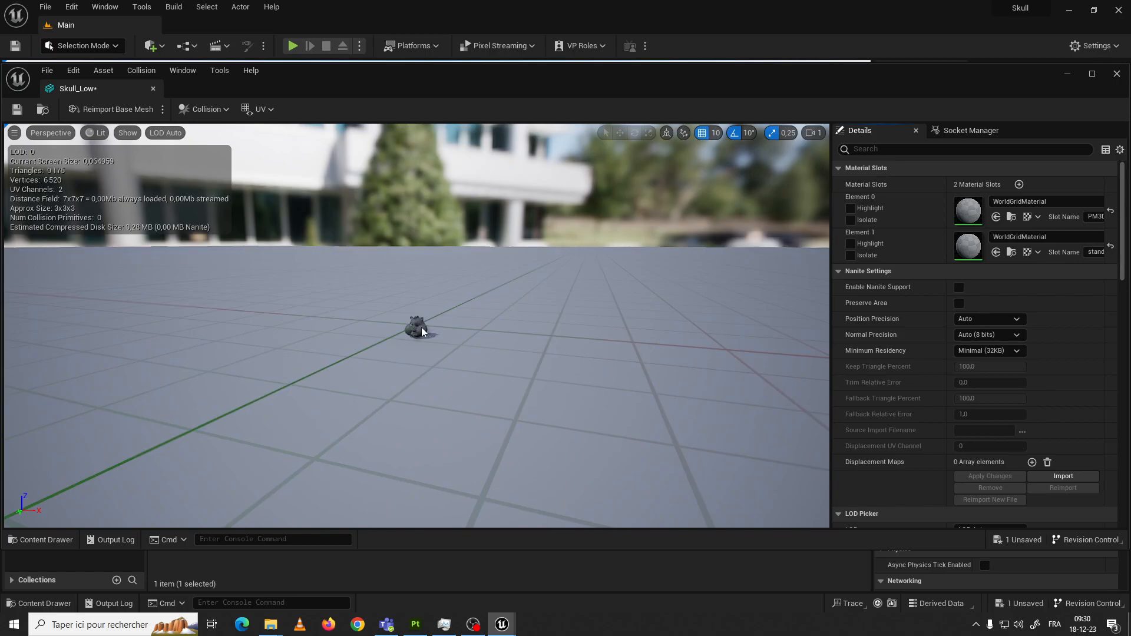
scroll(422, 327, up, 3)
mouse_move(422, 327)
middle_down()
mouse_move(422, 365)
mouse_move(422, 330)
middle_up()
mouse_move(422, 330)
right_down()
mouse_move(428, 315)
mouse_move(439, 352)
mouse_move(416, 326)
mouse_move(432, 306)
mouse_move(389, 337)
mouse_move(423, 322)
mouse_move(467, 325)
mouse_move(423, 317)
mouse_move(437, 322)
mouse_move(423, 327)
right_up()
scroll(422, 327, down, 6)
scroll(422, 327, up, 6)
scroll(422, 327, down, 8)
key(w)
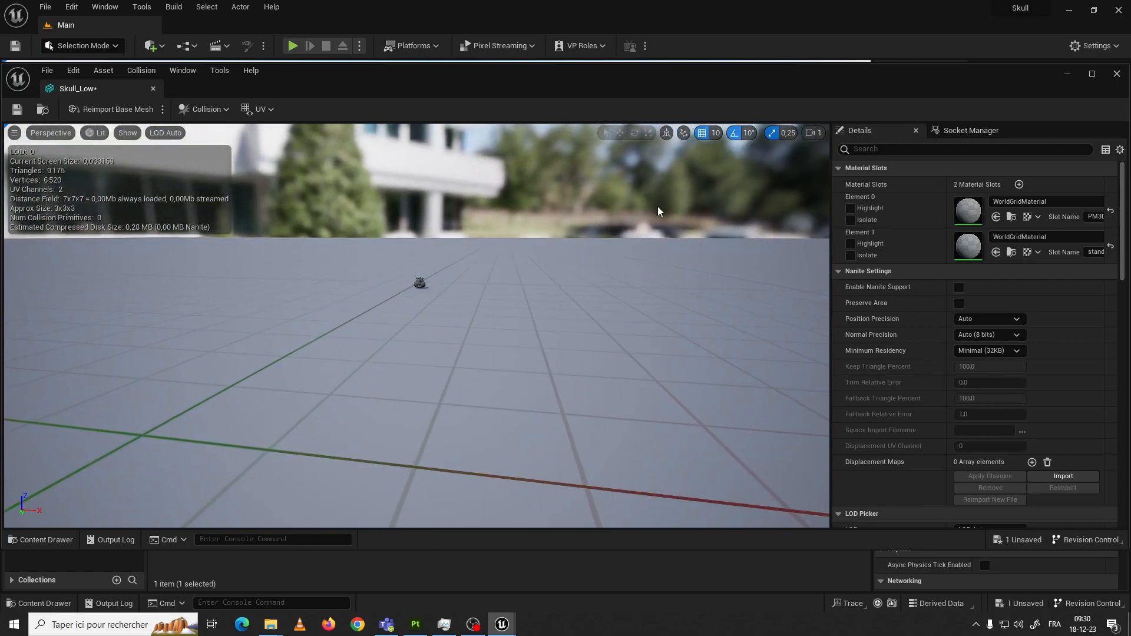
Set the preview's camera speed to 0.1 and fly in close to the front of the skull mesh
click(814, 134)
drag(848, 160, 816, 160)
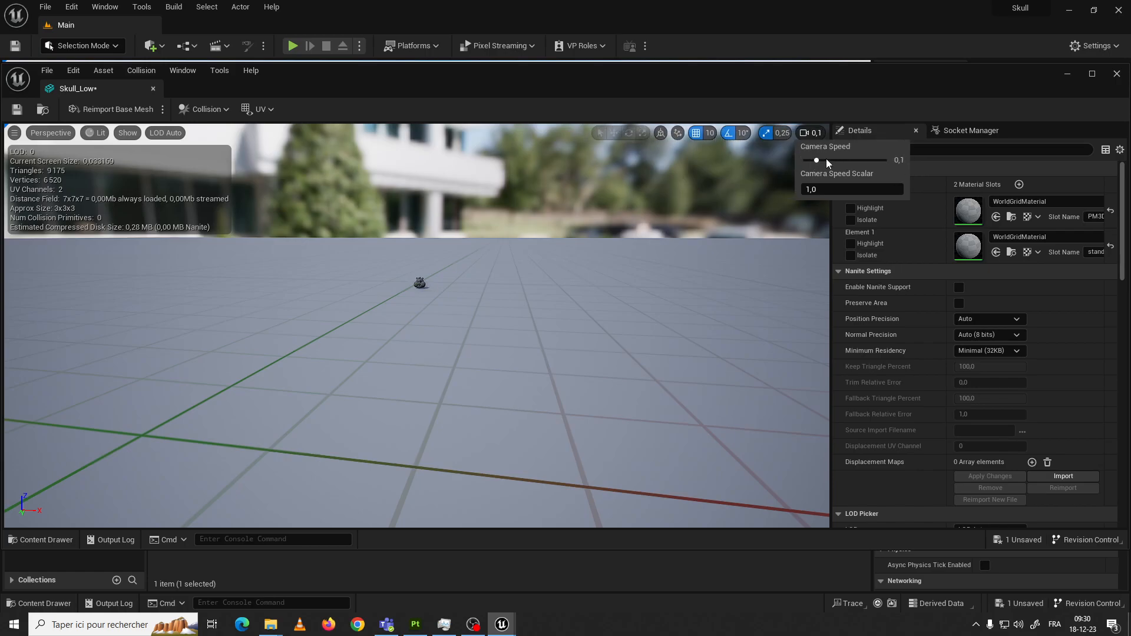
right_drag(666, 245, 627, 237)
key(w)
key(s)
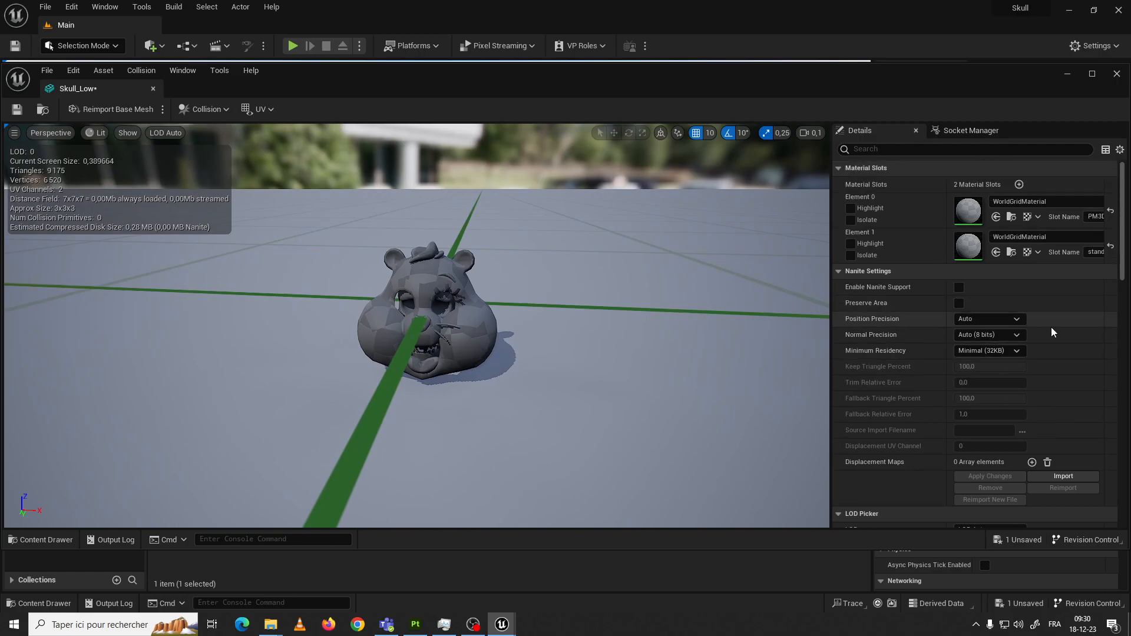
Review the Skull_Low static mesh's material, Nanite and LOD settings and check its scale in the preview
scroll(1051, 327, down, 15)
scroll(1036, 345, up, 10)
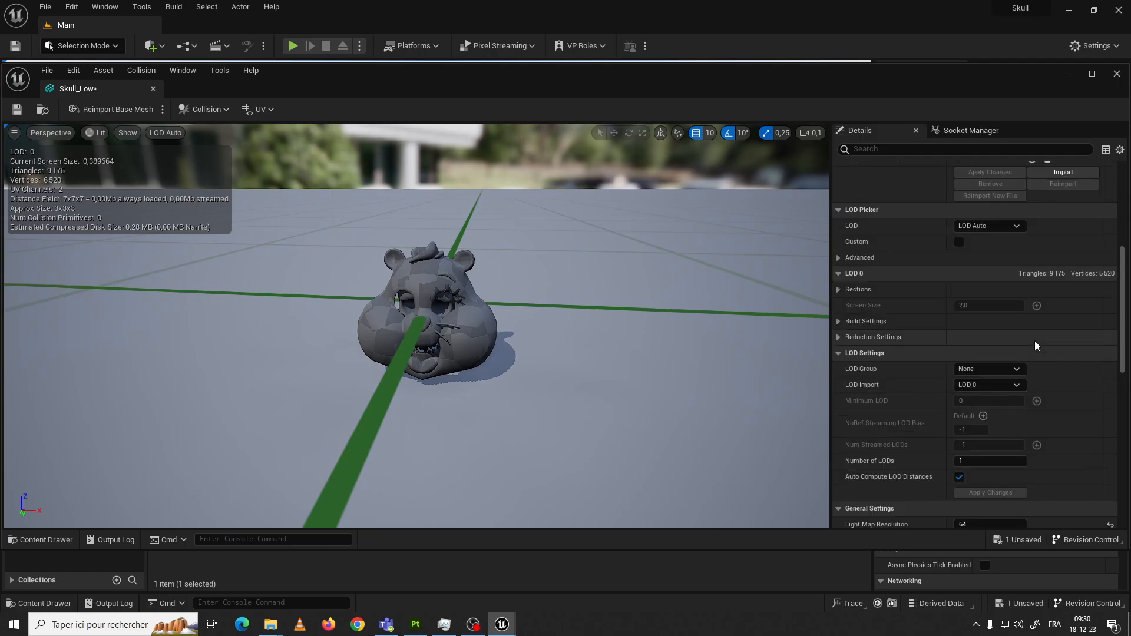
scroll(1034, 340, up, 5)
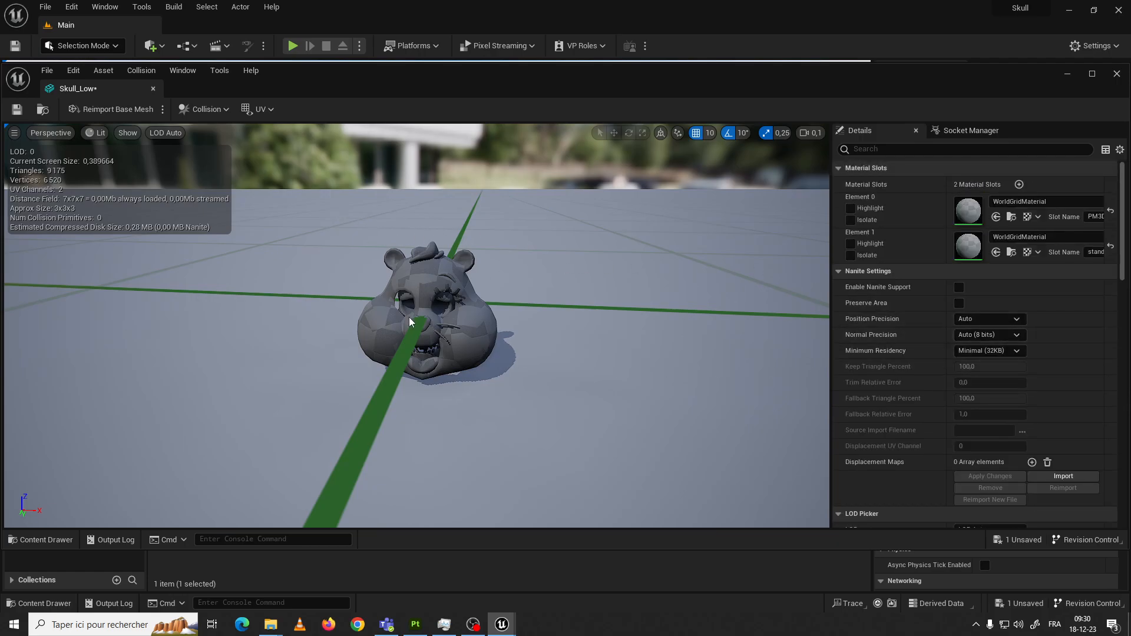
scroll(433, 324, down, 5)
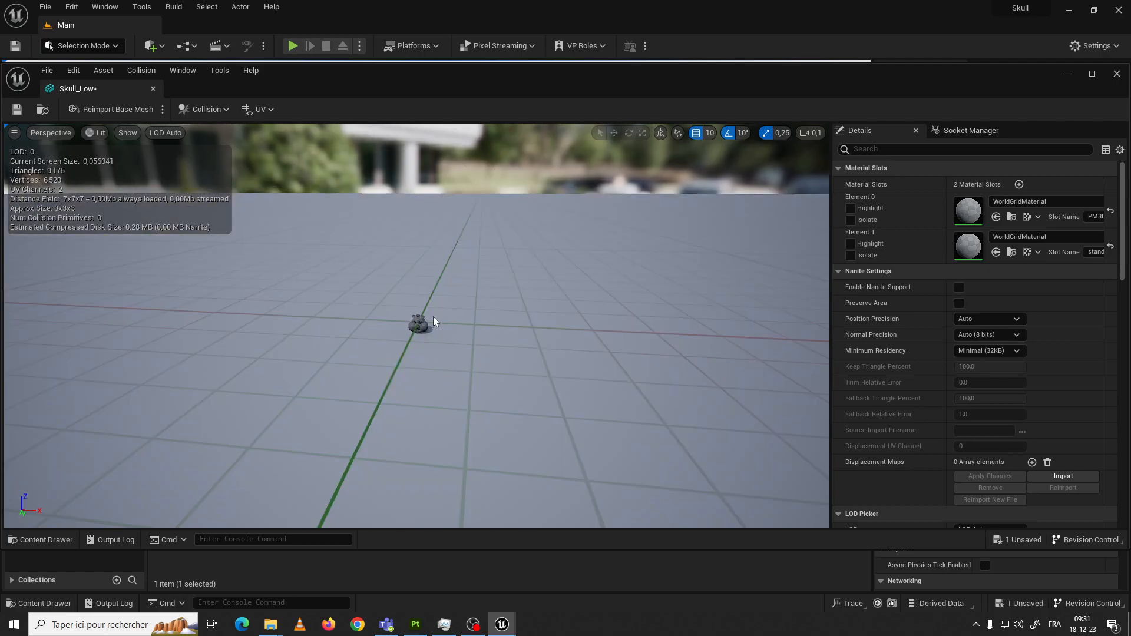
scroll(433, 323, down, 8)
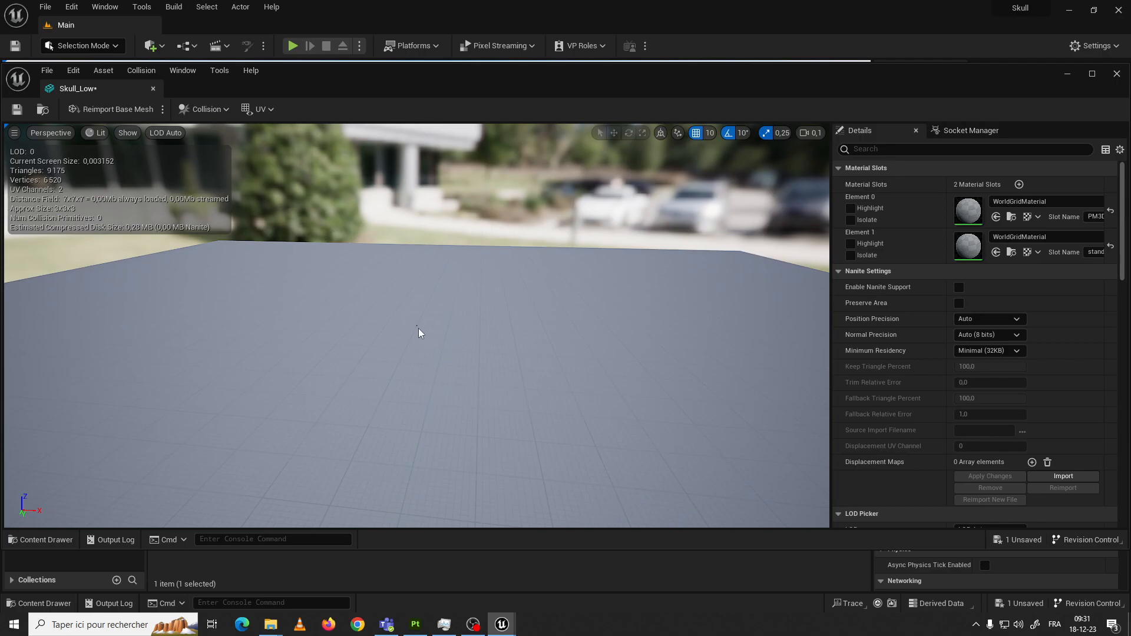
scroll(421, 334, up, 1)
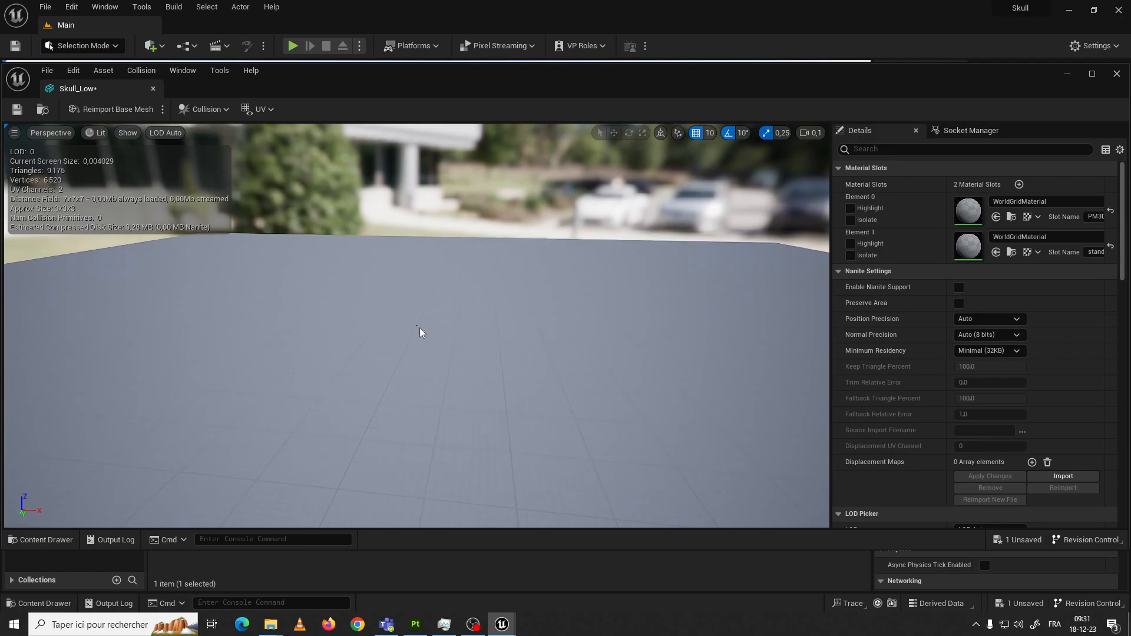
scroll(421, 333, up, 6)
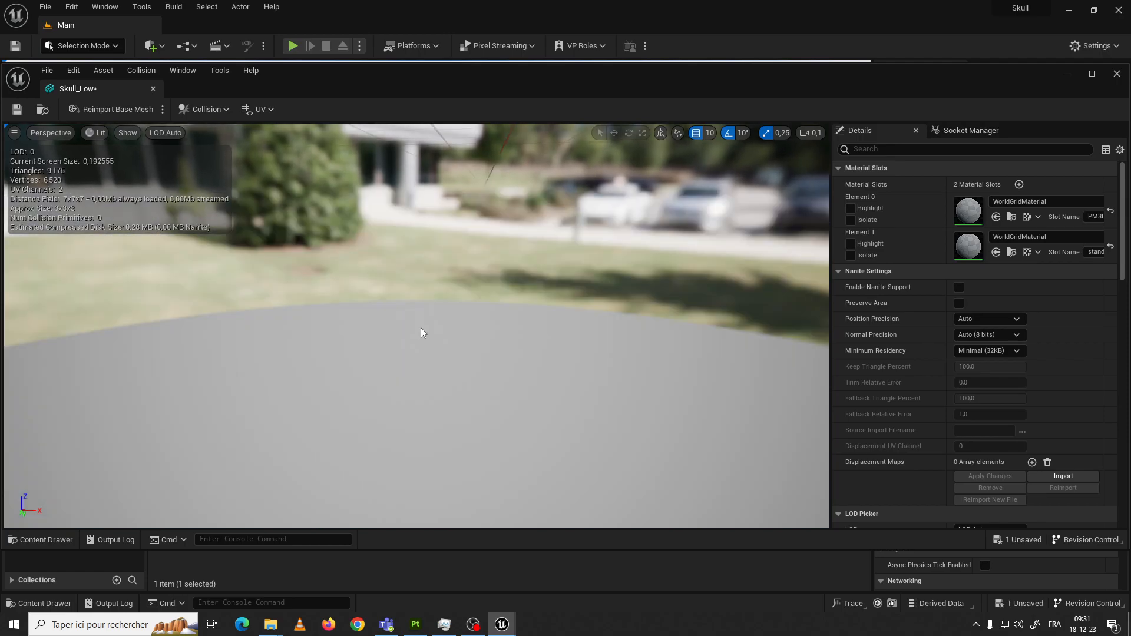
scroll(423, 333, up, 2)
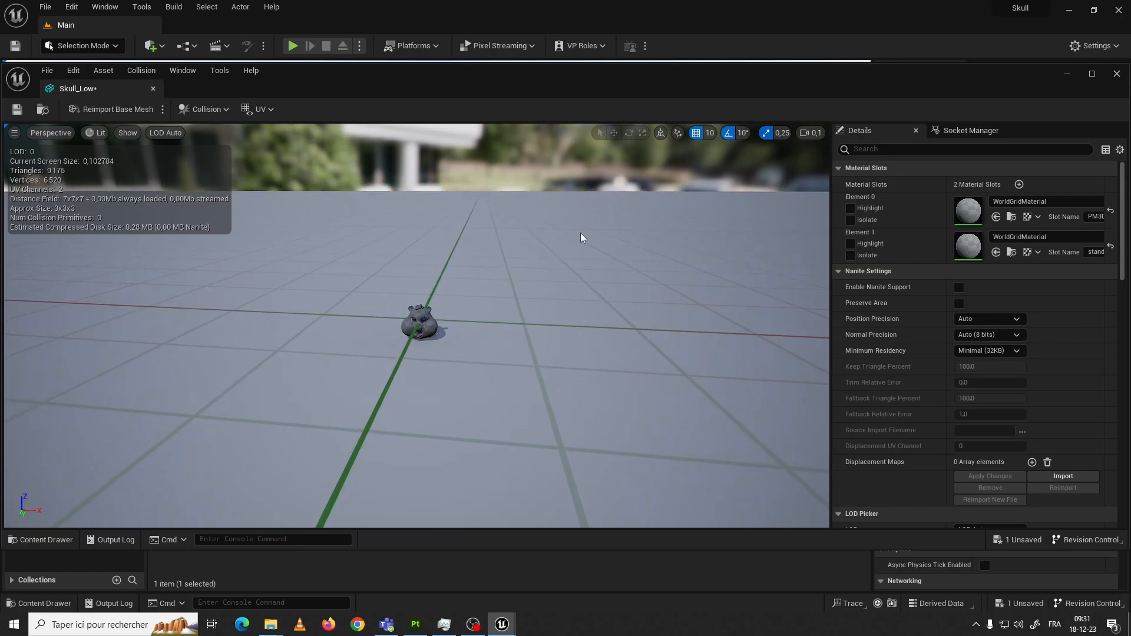
Minimize the mesh editor and place the Skull_Low mesh on the floor of the Main level
click(1070, 76)
mouse_move(176, 453)
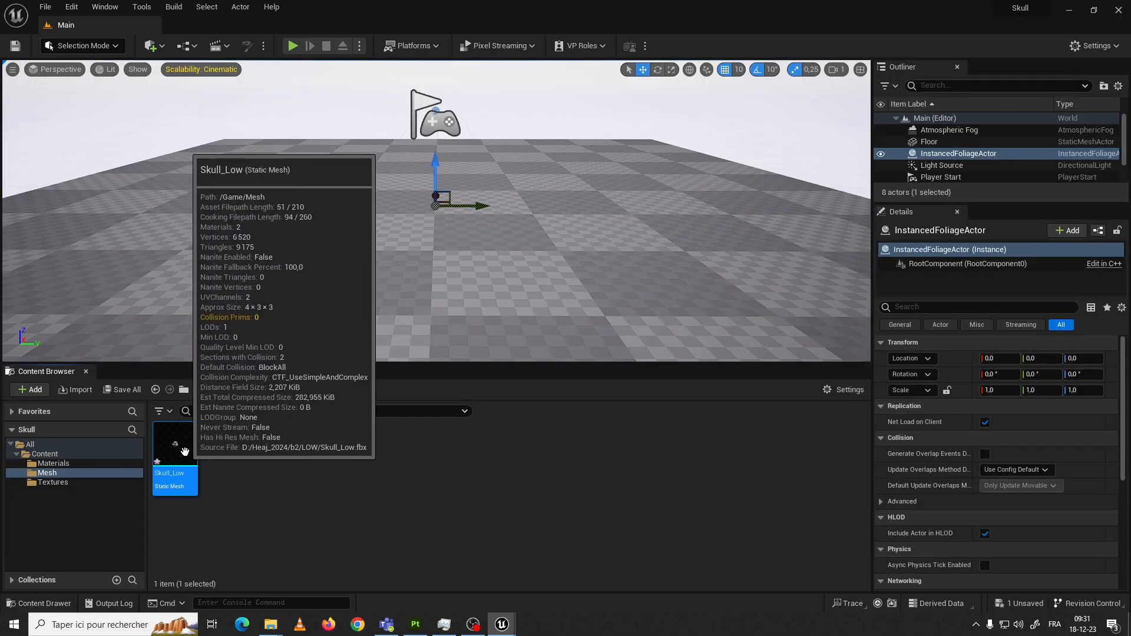
drag(177, 453, 306, 330)
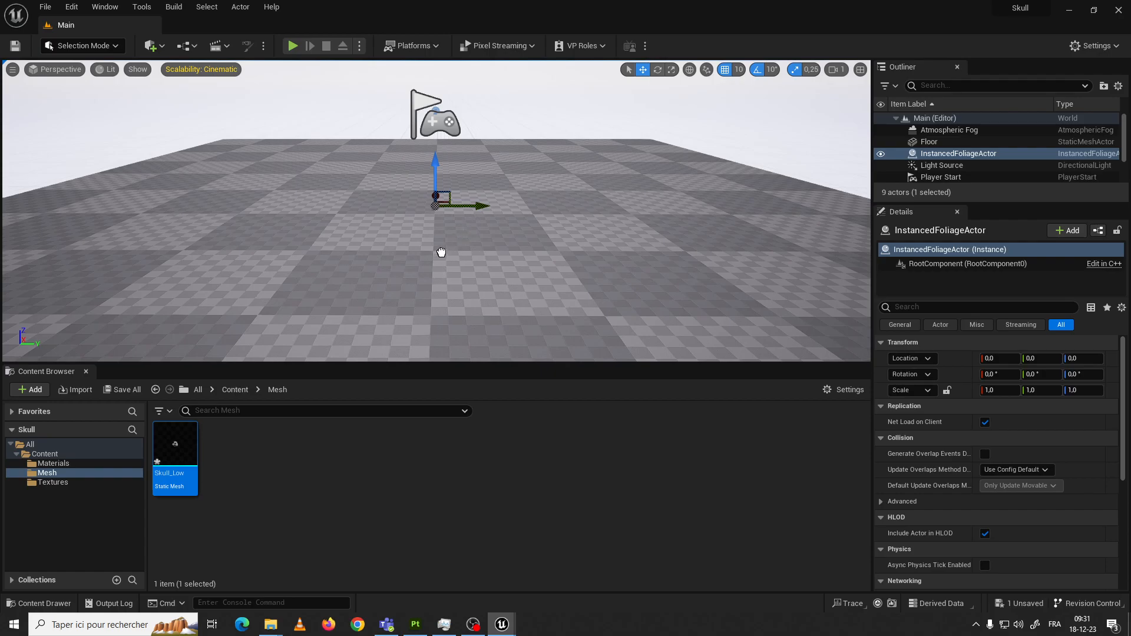
drag(441, 252, 443, 252)
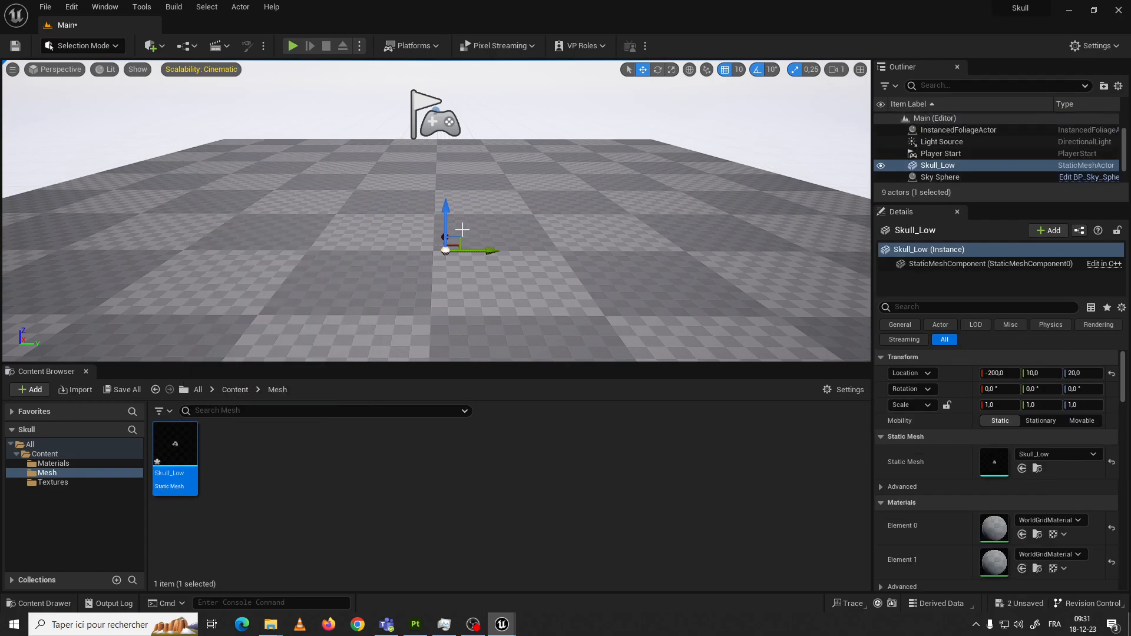
click(536, 111)
mouse_move(496, 229)
right_down()
mouse_move(622, 204)
mouse_move(486, 233)
mouse_move(515, 232)
right_up()
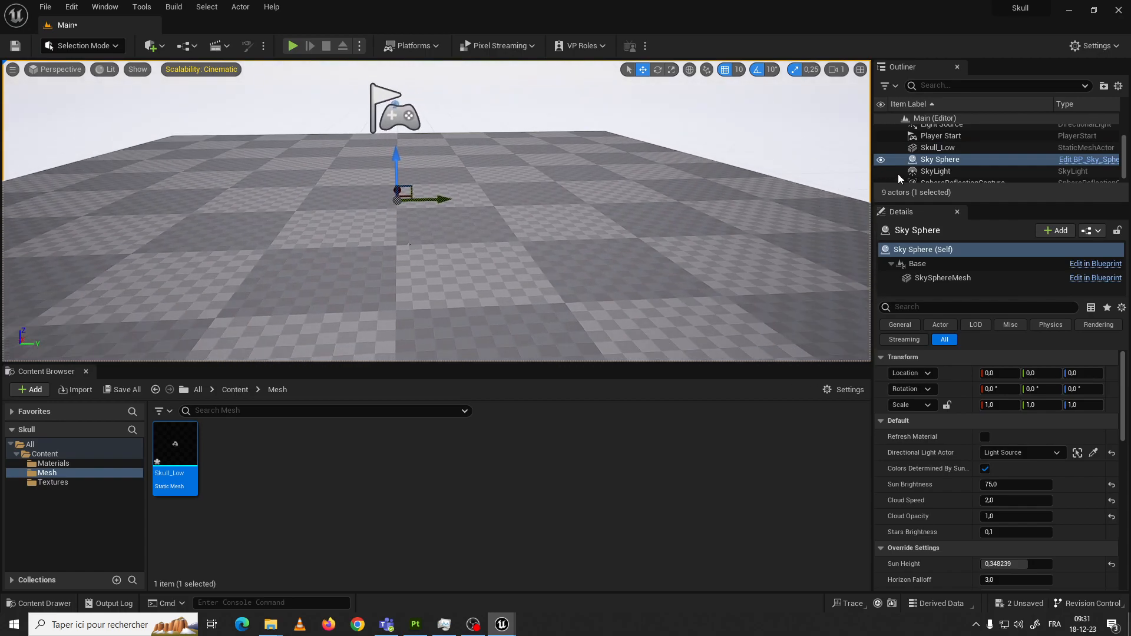
Enlarge the Outliner to find the Skull_Low actor and set its scale to 10 with proportions locked
scroll(883, 177, up, 3)
drag(956, 206, 959, 352)
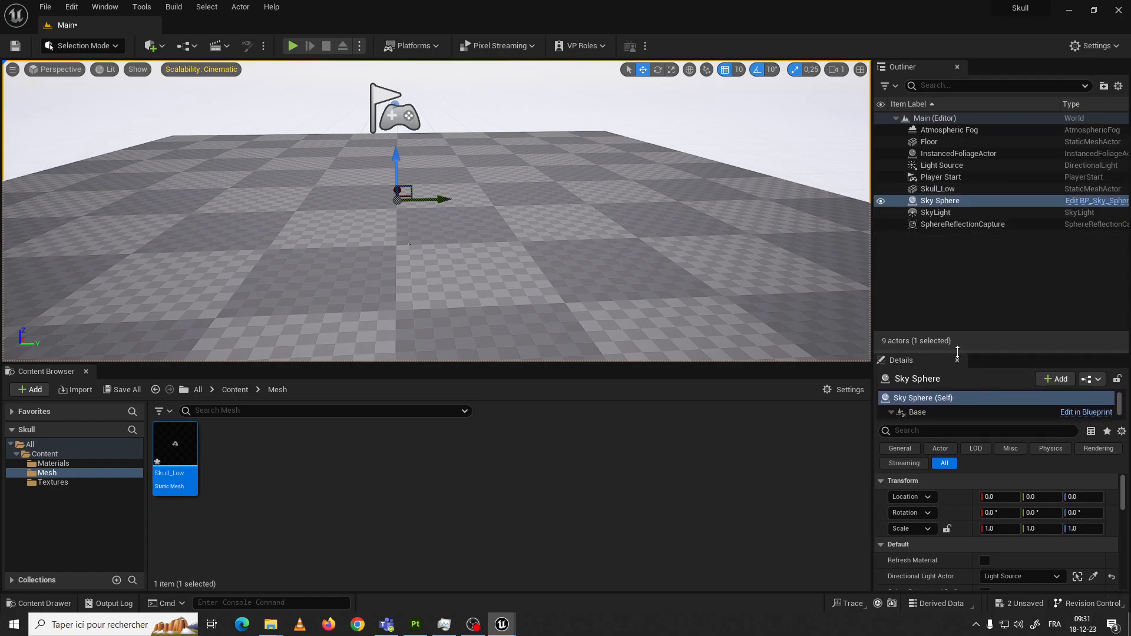
click(940, 189)
drag(977, 351, 975, 275)
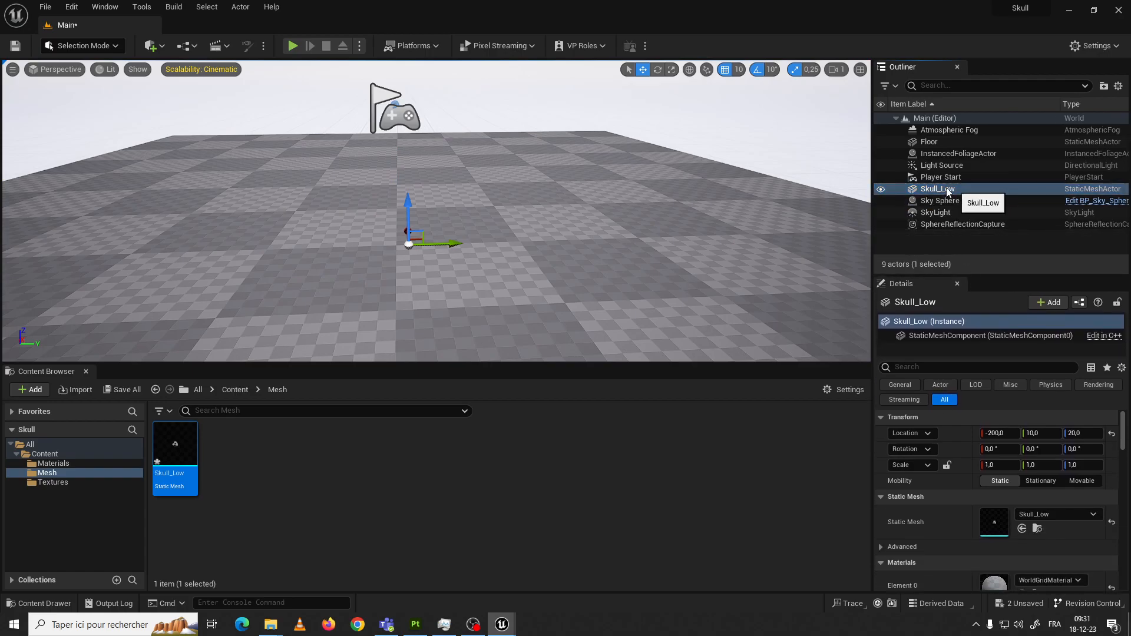
key(super+Down)
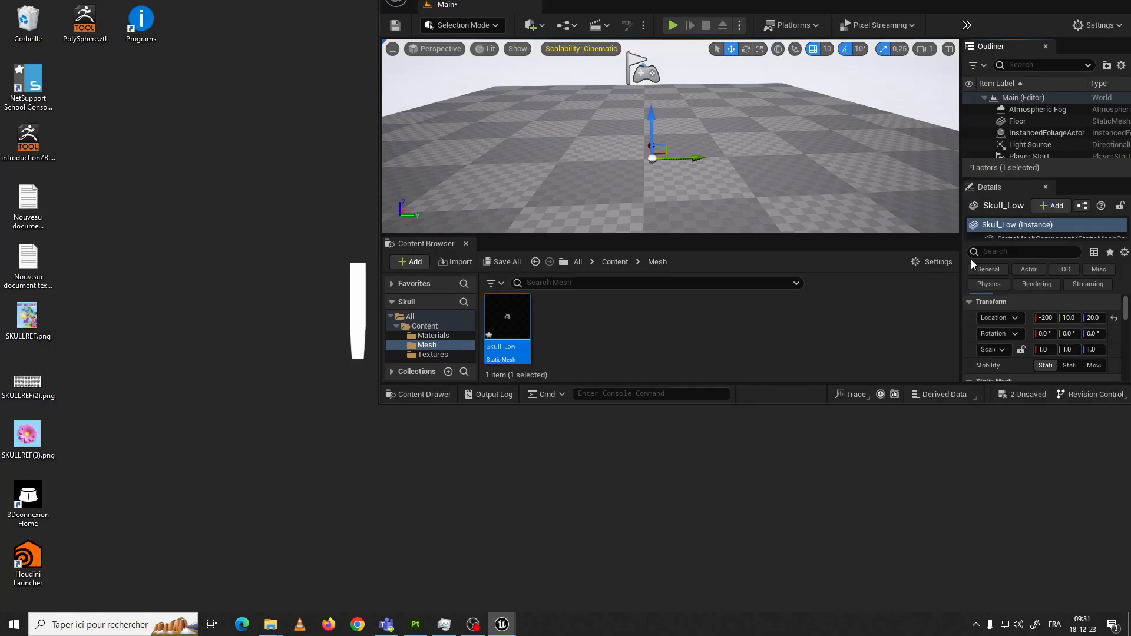
click(1097, 11)
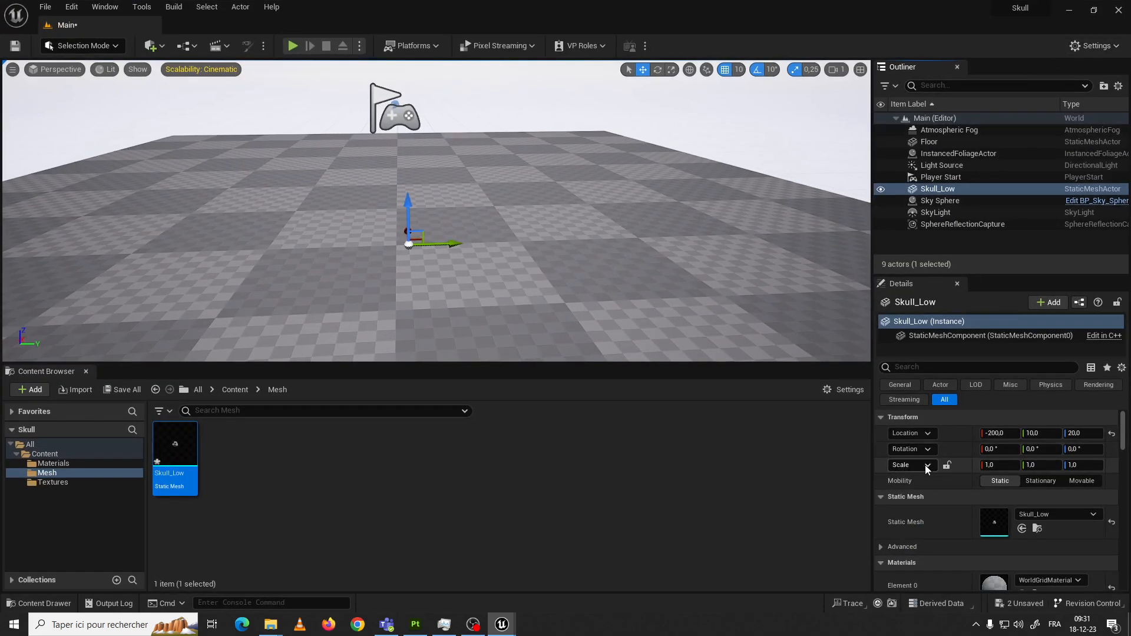
click(947, 466)
click(1002, 463)
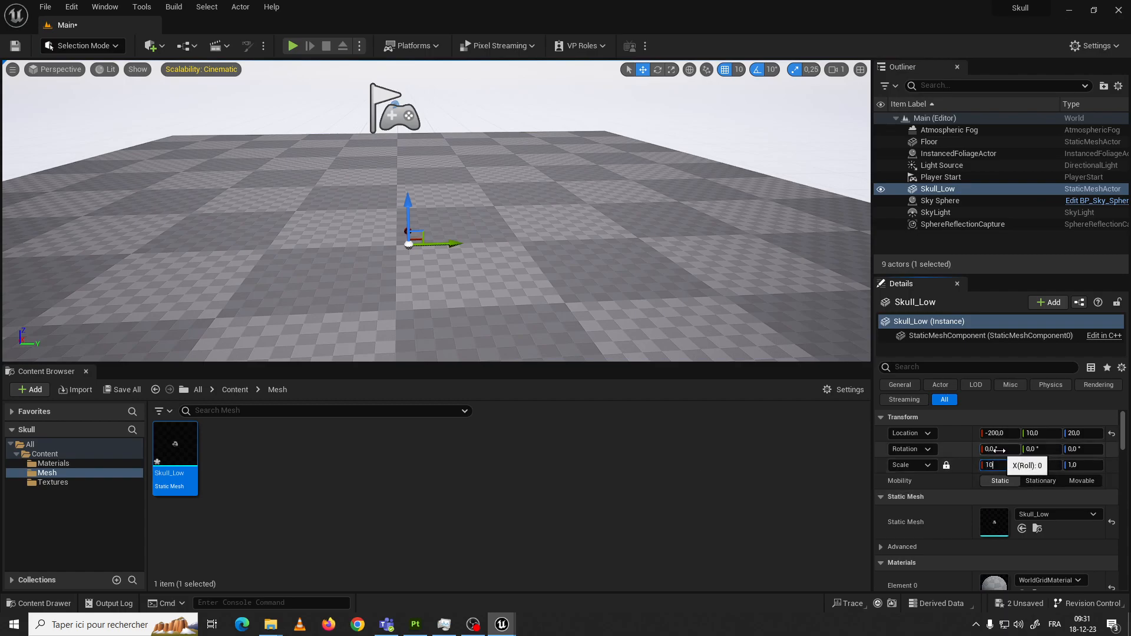
key(Return)
Raise Skull_Low to a Z location of 90 and rotate it about 90 degrees around Z
drag(409, 192, 353, 170)
key(e)
click(467, 162)
right_drag(468, 163, 437, 156)
drag(510, 201, 515, 167)
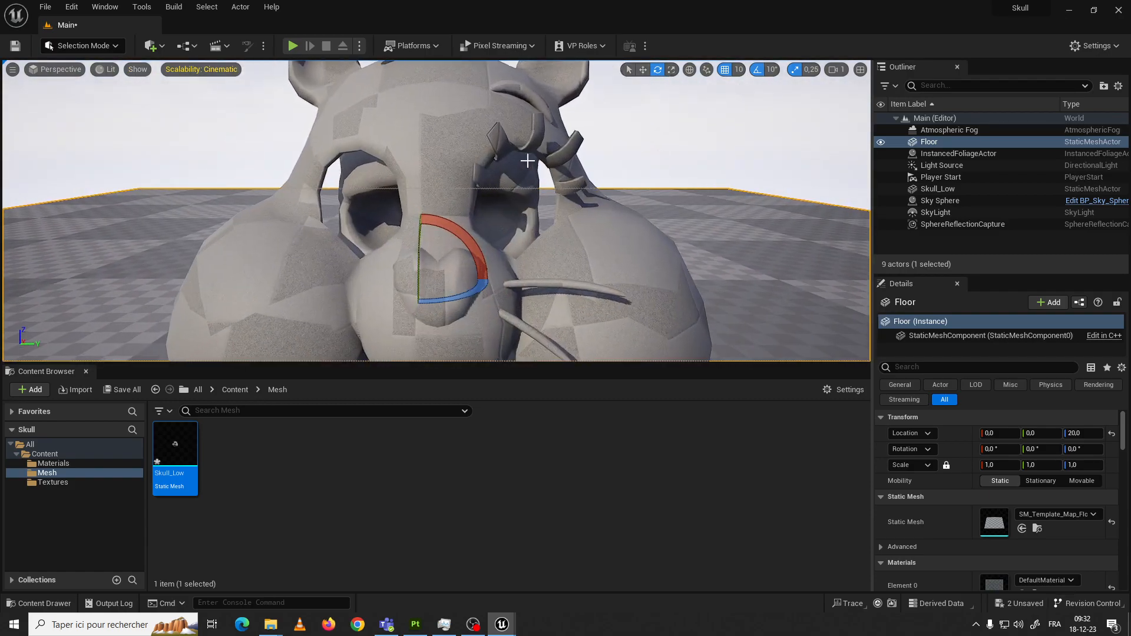
scroll(515, 168, down, 8)
click(523, 258)
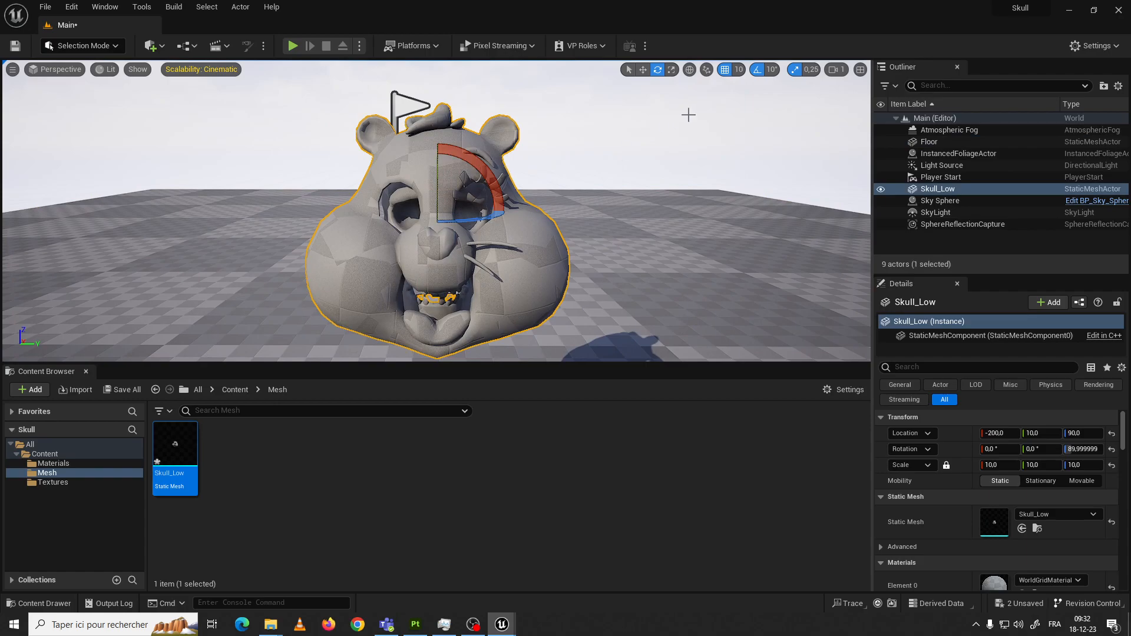
Lower the viewport camera speed to 0.1 and frame the front of the skull
click(833, 69)
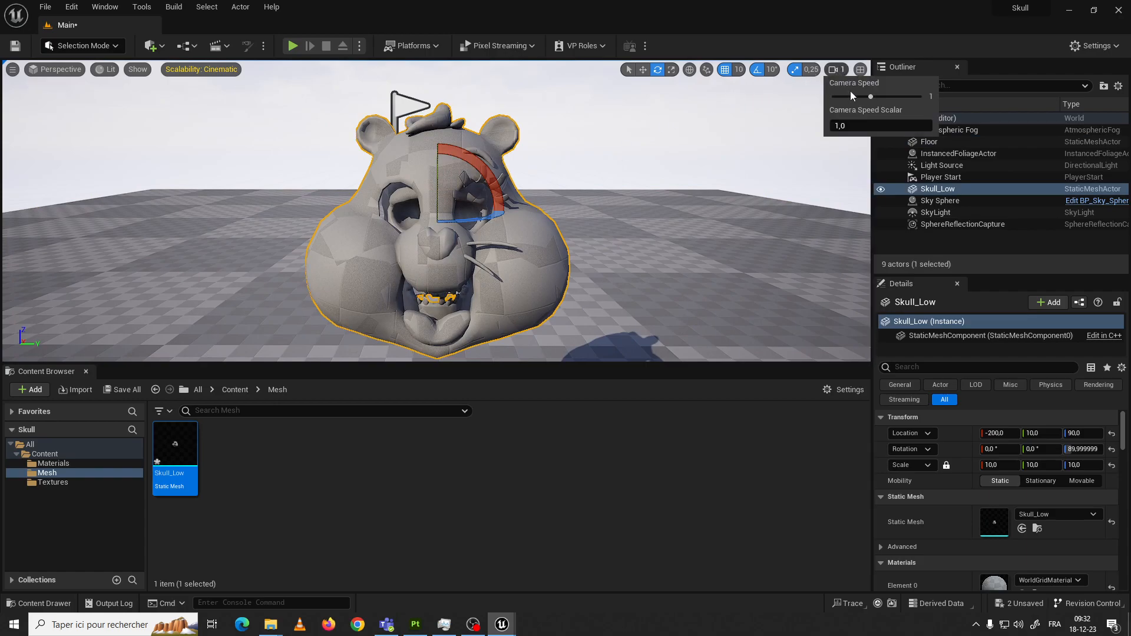
drag(869, 97, 841, 100)
mouse_move(700, 185)
right_down()
mouse_move(707, 206)
mouse_move(760, 210)
mouse_move(725, 192)
mouse_move(701, 195)
mouse_move(748, 197)
mouse_move(700, 198)
right_up()
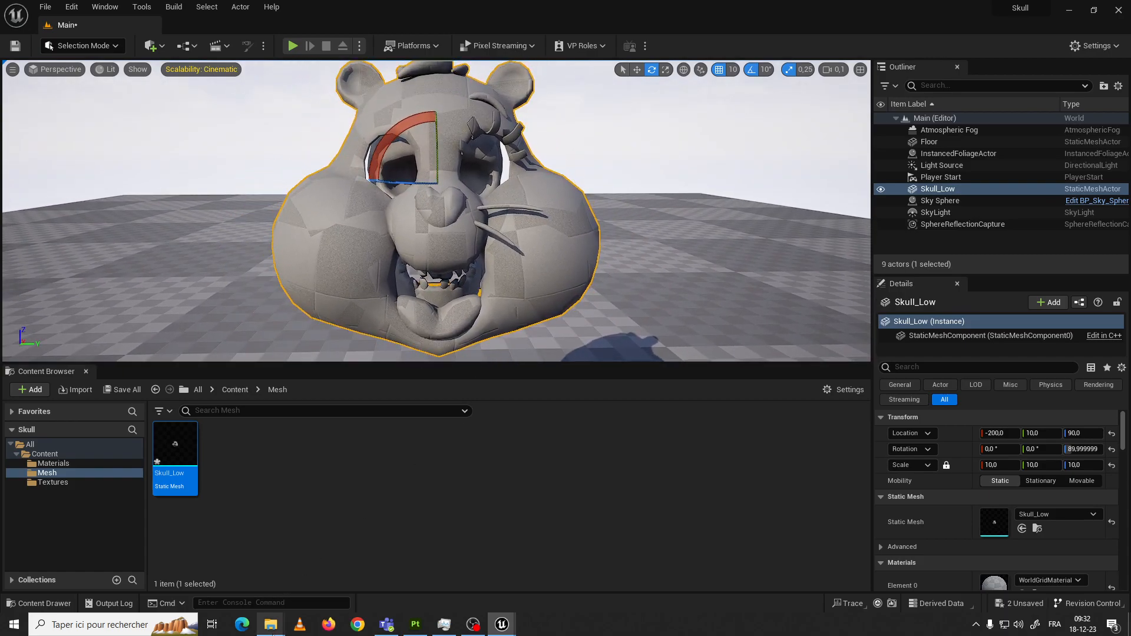
Open Skull_Low.mb from the LOW folder in Maya and dismiss the UV Editor window
mouse_move(271, 625)
mouse_move(342, 569)
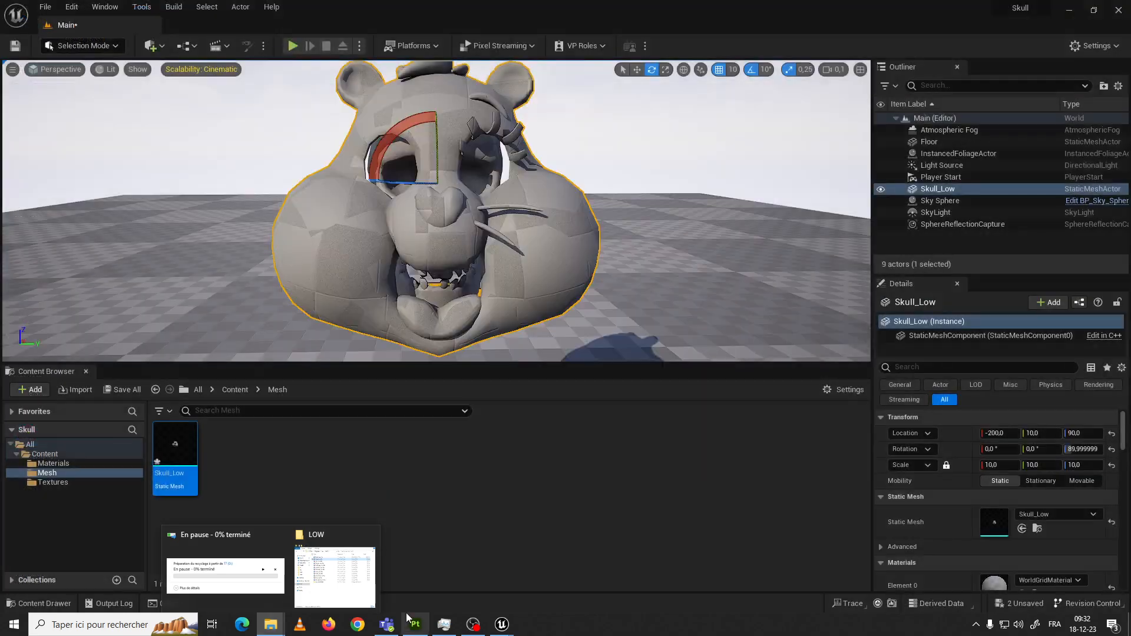
click(347, 598)
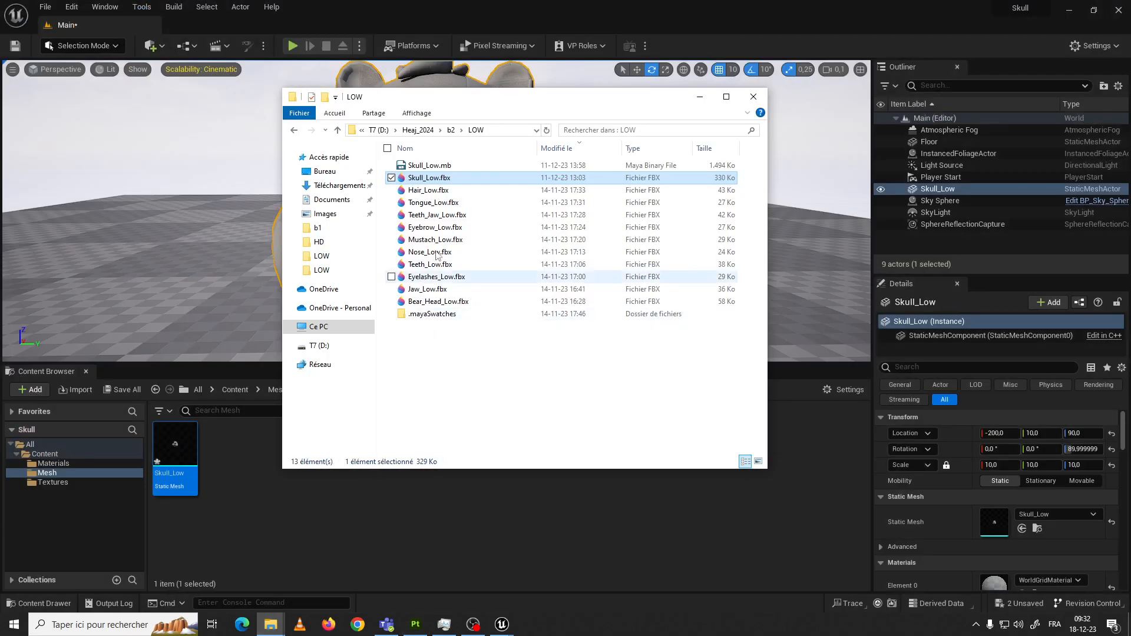
click(416, 167)
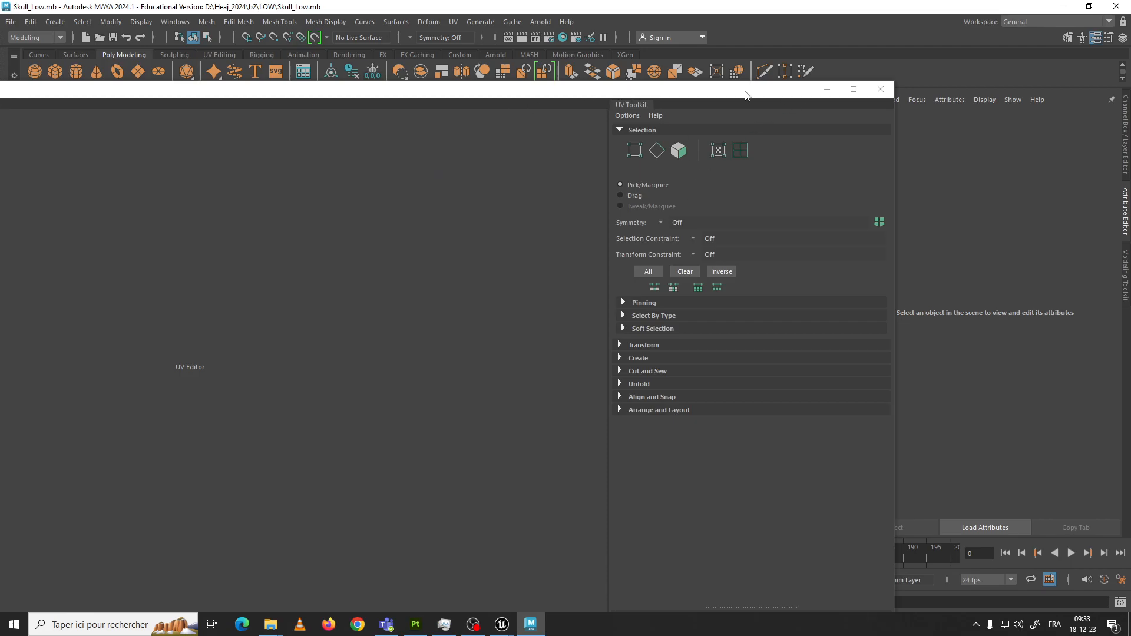
click(903, 189)
Inspect the model's separate meshes by selecting the eyelashes, the bear head and all parts together
click(529, 233)
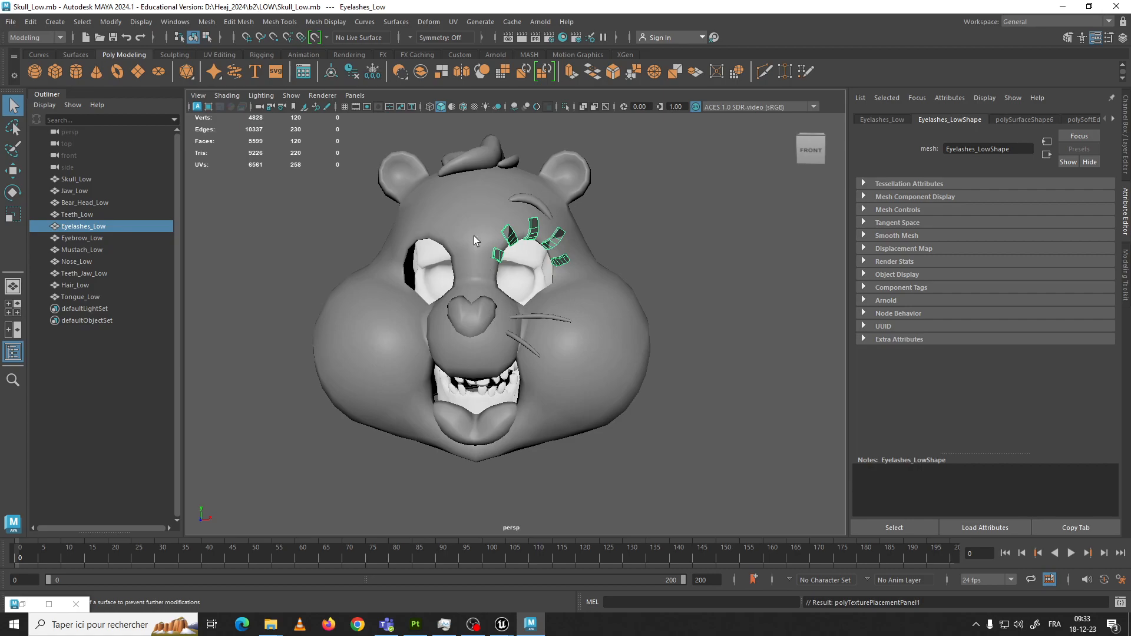
click(458, 235)
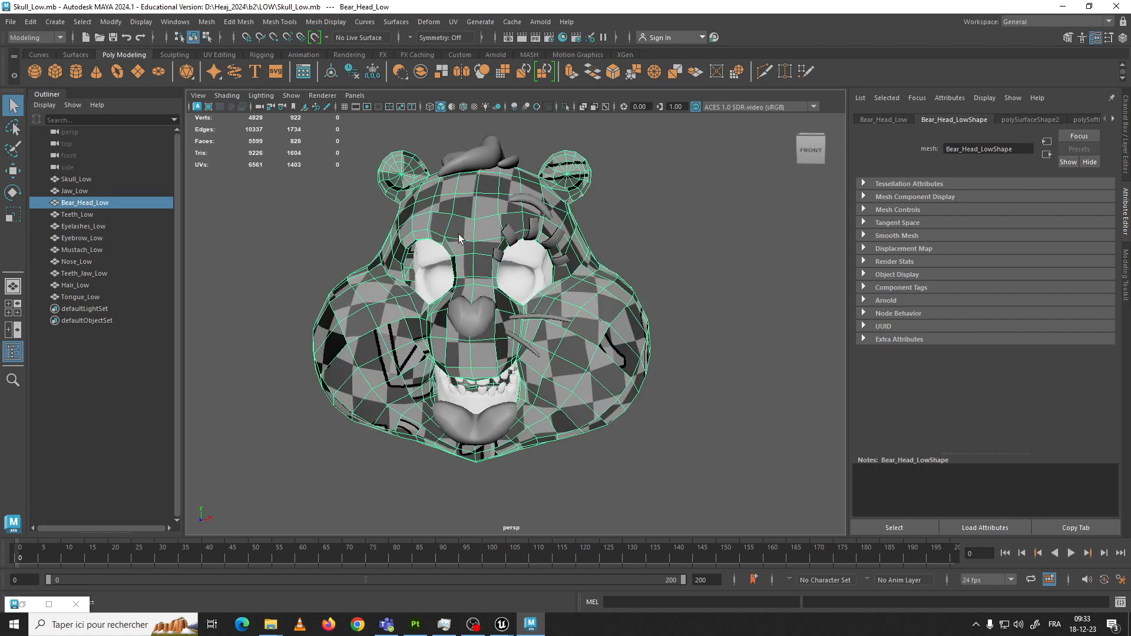
click(580, 224)
drag(347, 132, 625, 445)
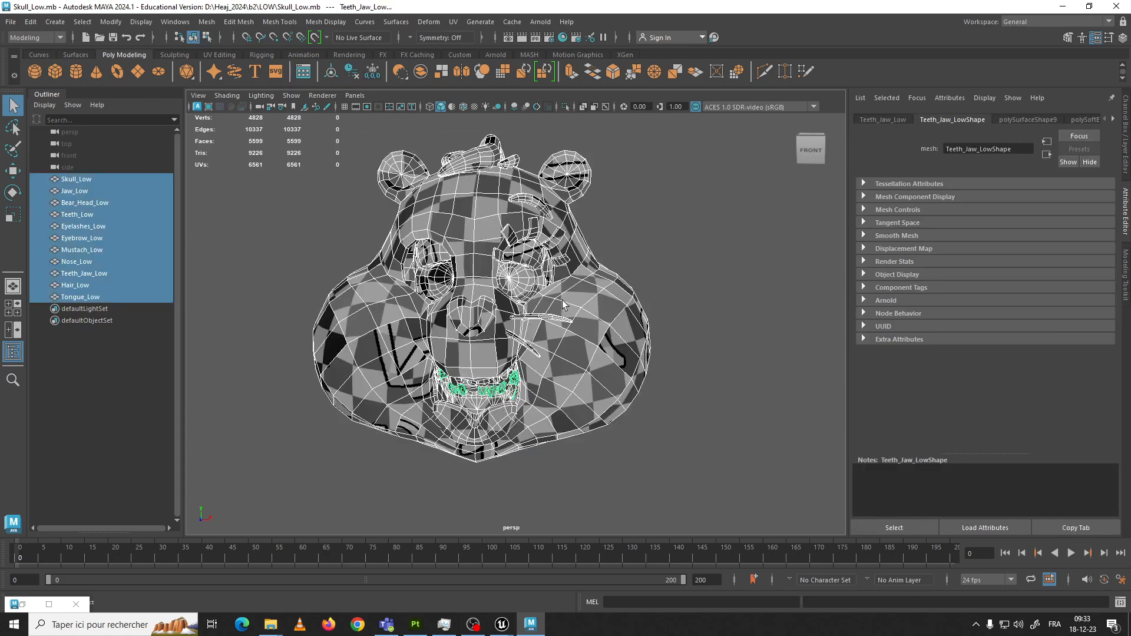
click(613, 248)
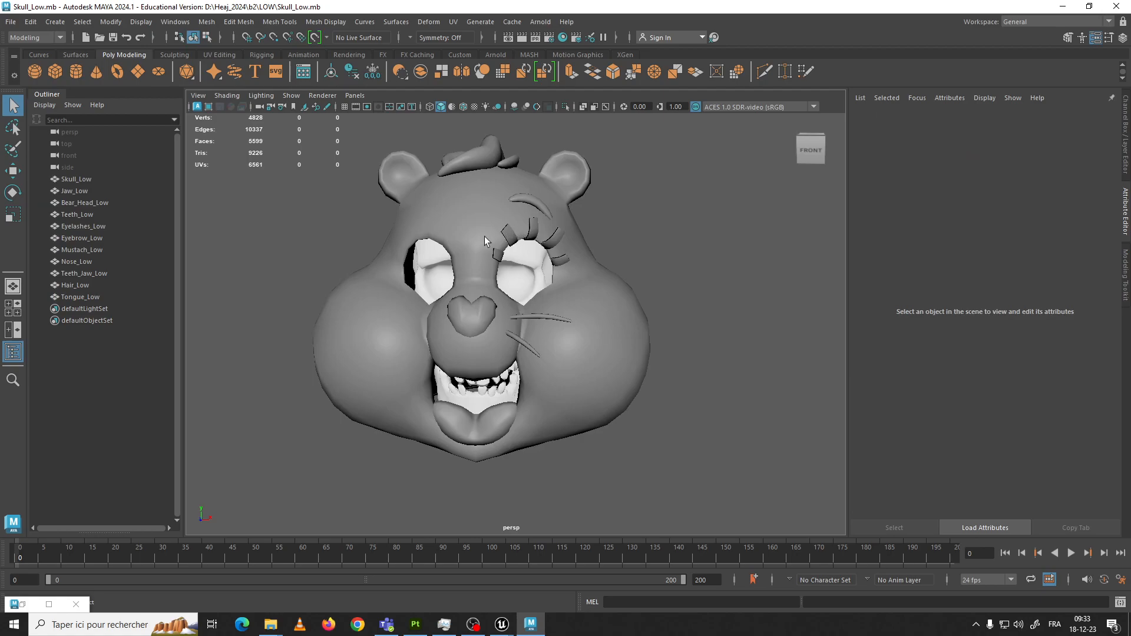
scroll(414, 234, down, 5)
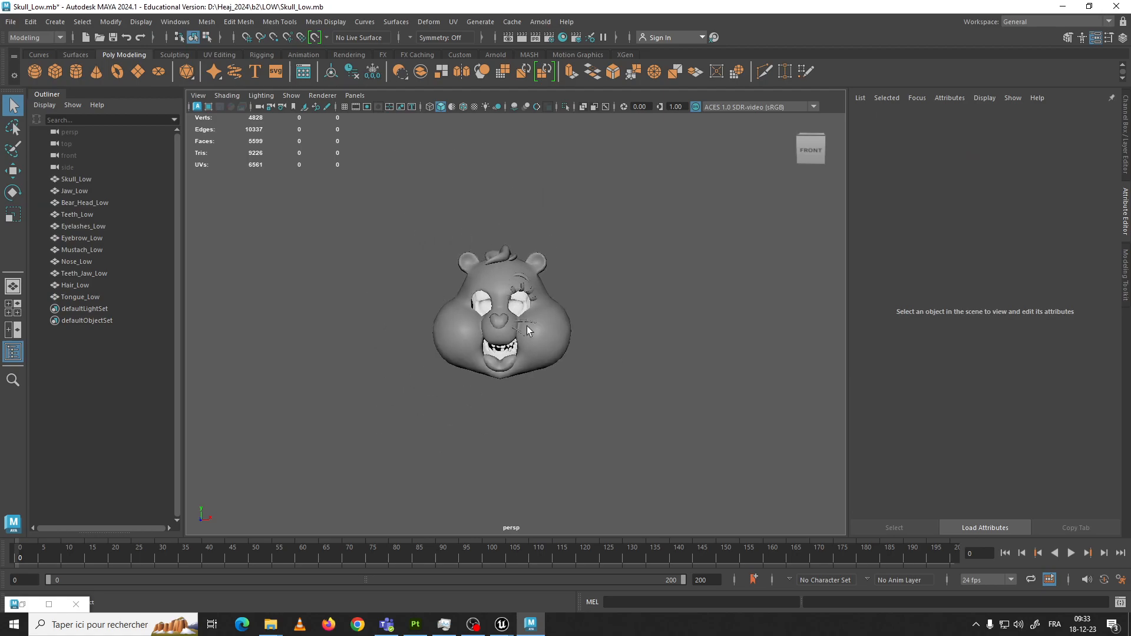
scroll(534, 328, up, 5)
Mirror the Eyelashes_Low mesh across the world X axis to give the other eye eyelashes
click(539, 213)
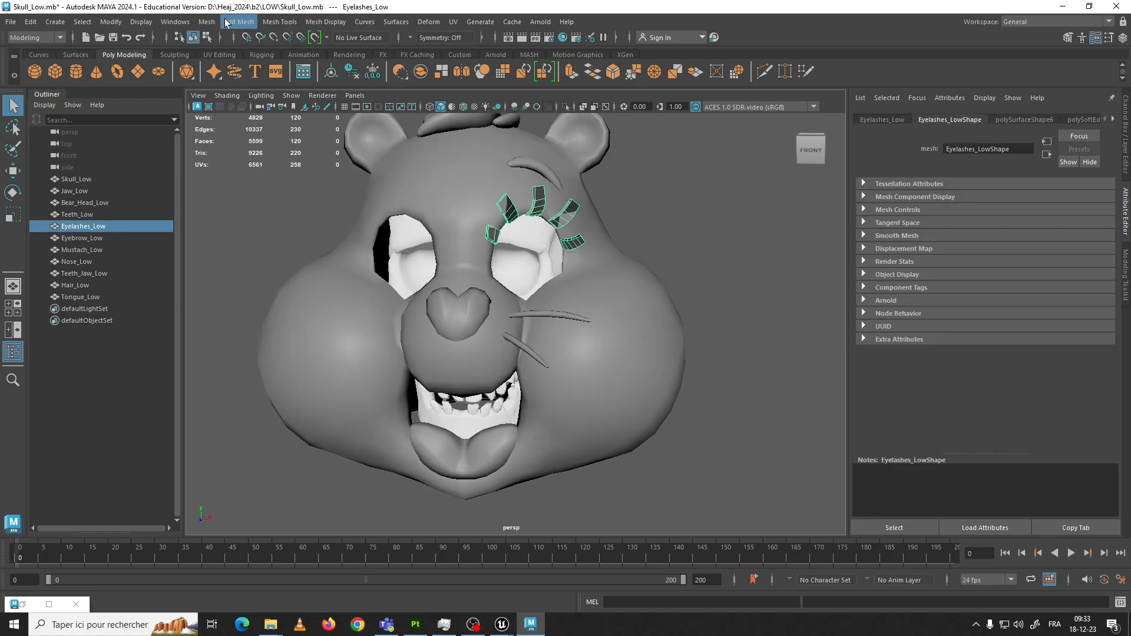
click(207, 22)
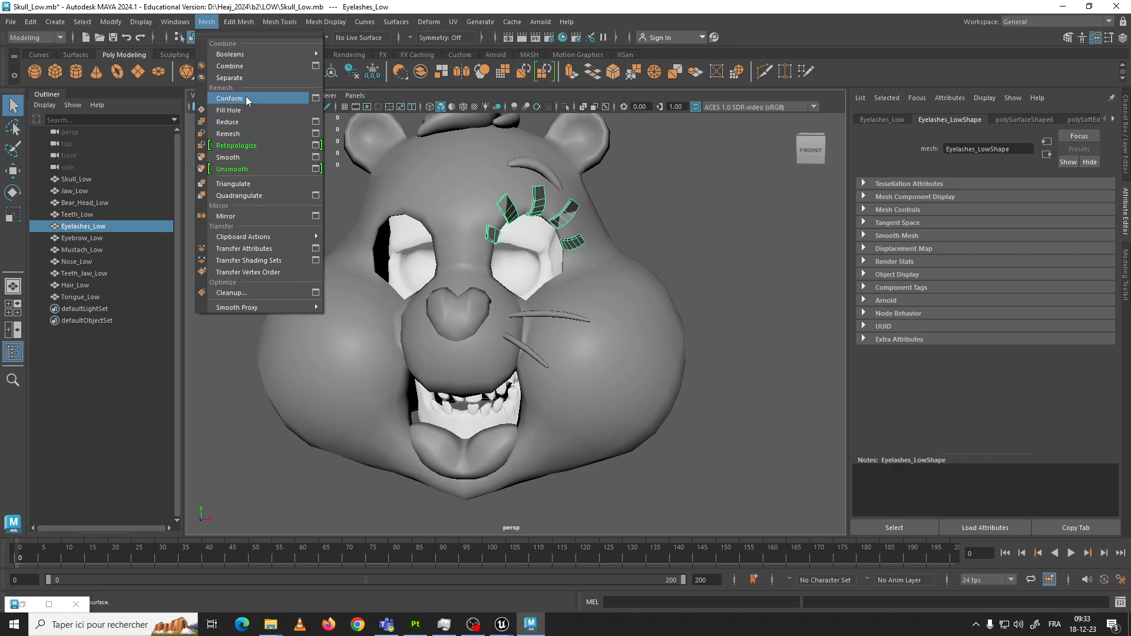
click(227, 216)
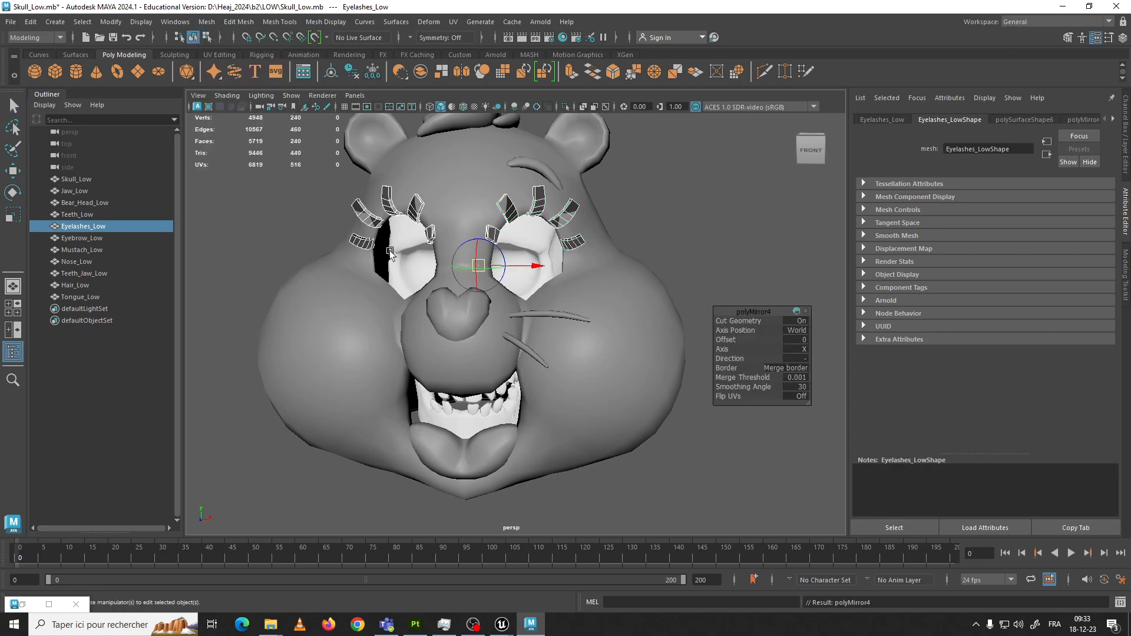
click(635, 228)
Mirror the Eyebrow_Low mesh across the world X axis to the other side of the head
click(539, 172)
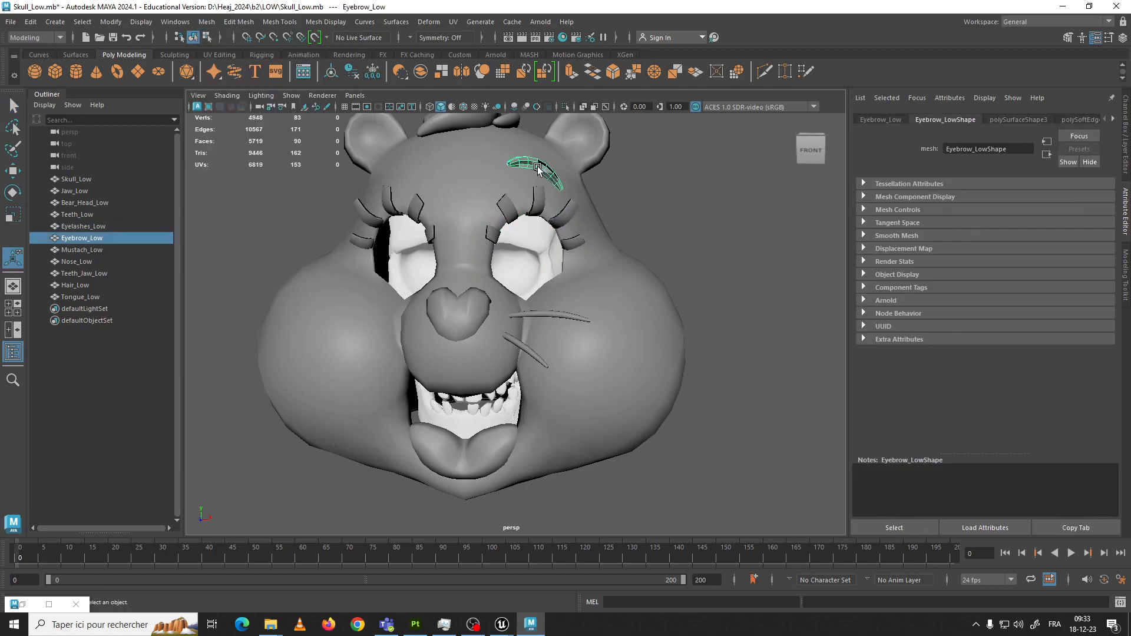
click(208, 22)
click(225, 216)
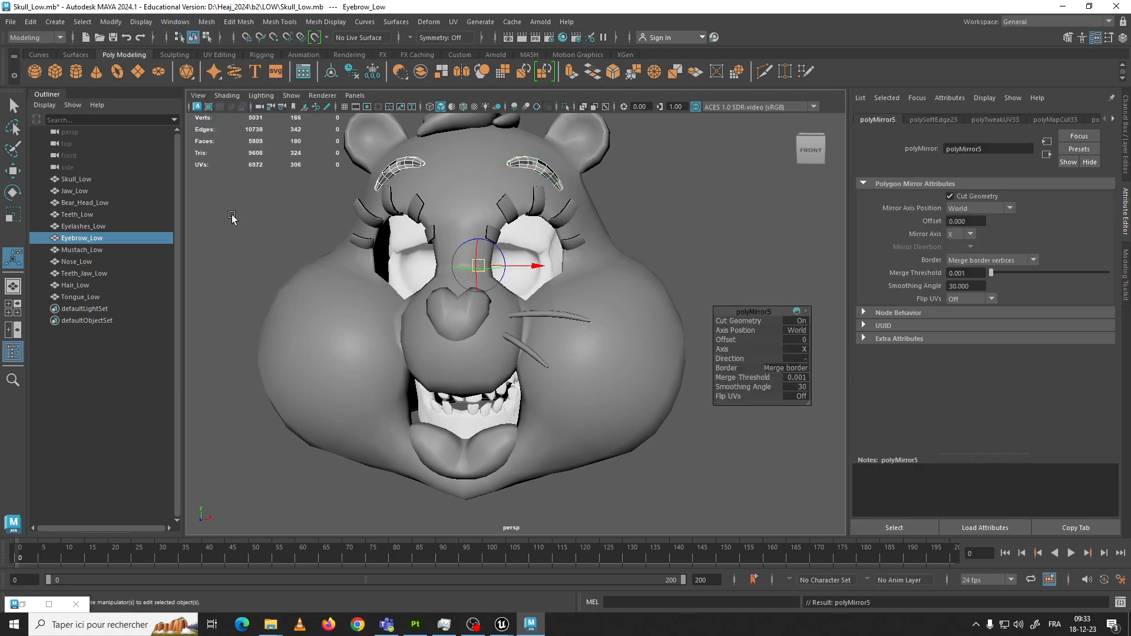
click(637, 227)
Mirror the Mustach_Low mesh across the world X axis to give the other cheek whiskers
click(543, 326)
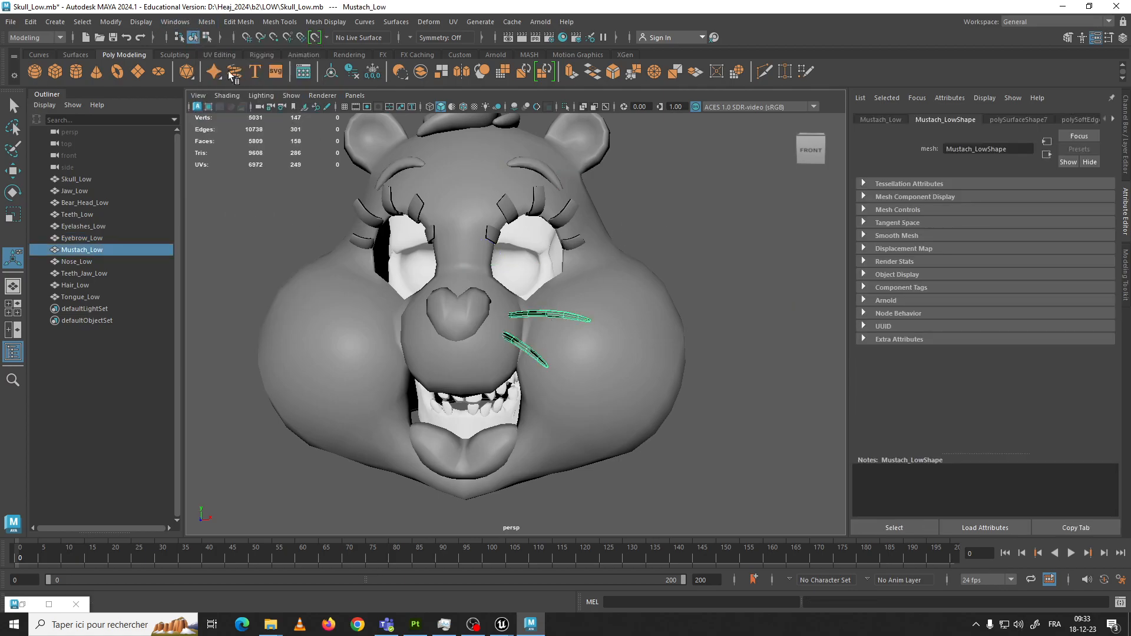
click(110, 22)
mouse_move(207, 22)
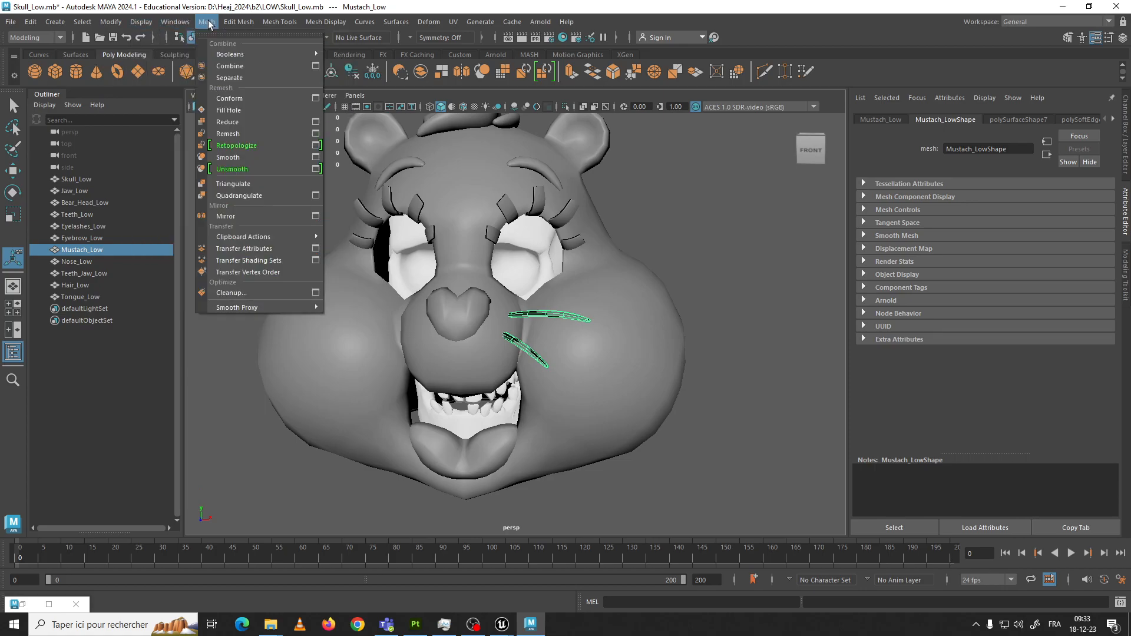
click(235, 215)
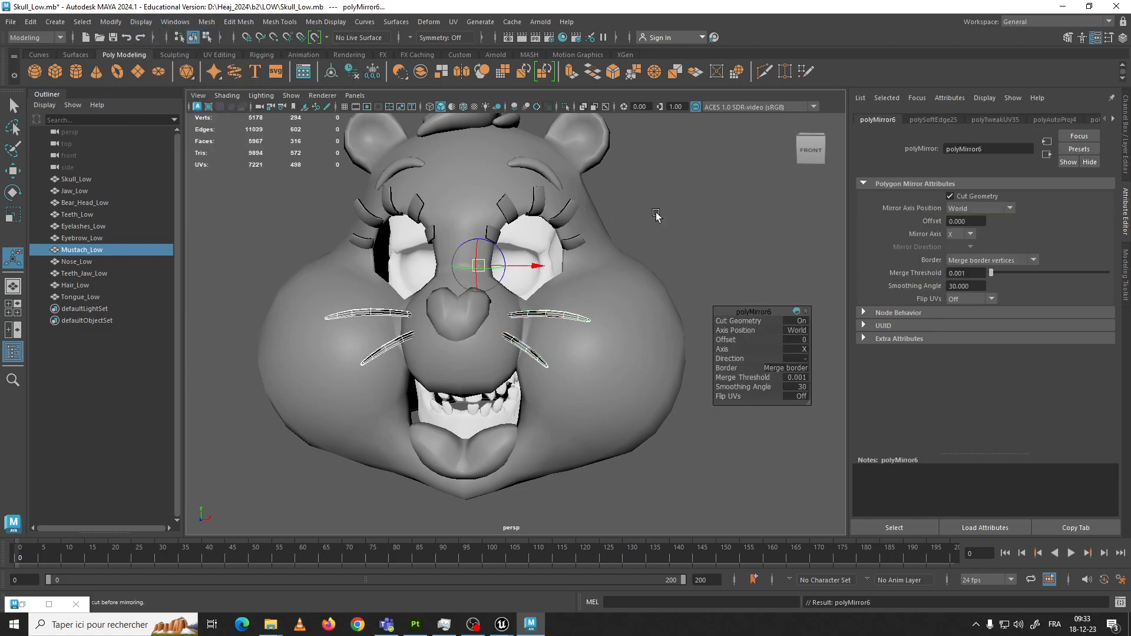
click(635, 265)
Inspect the inner parts of the head by selecting the skull, the lower teeth and the bear head
alt+drag(544, 318, 528, 269)
scroll(508, 290, down, 5)
alt+right_drag(508, 290, 537, 377)
click(520, 268)
alt+middle_drag(504, 306, 506, 275)
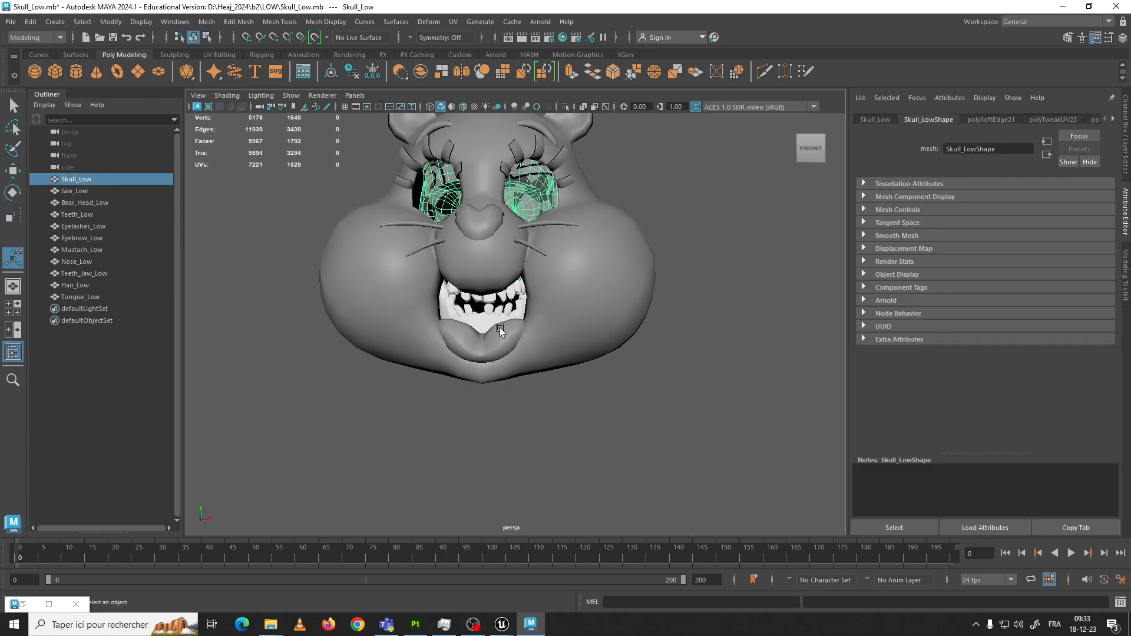
click(502, 321)
click(492, 318)
click(489, 315)
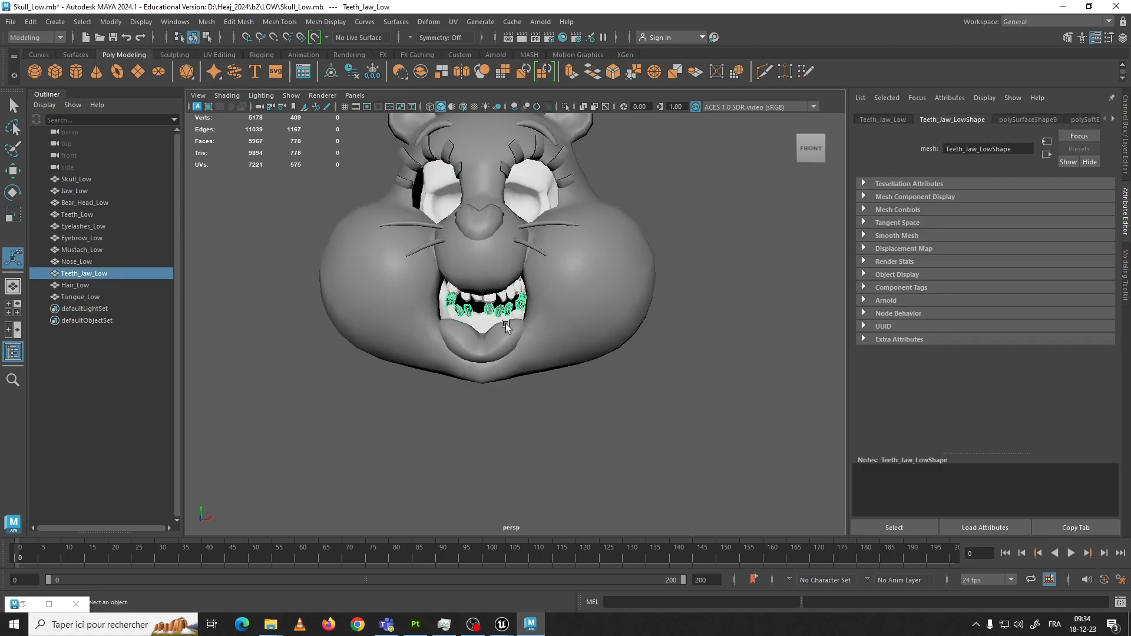
click(580, 289)
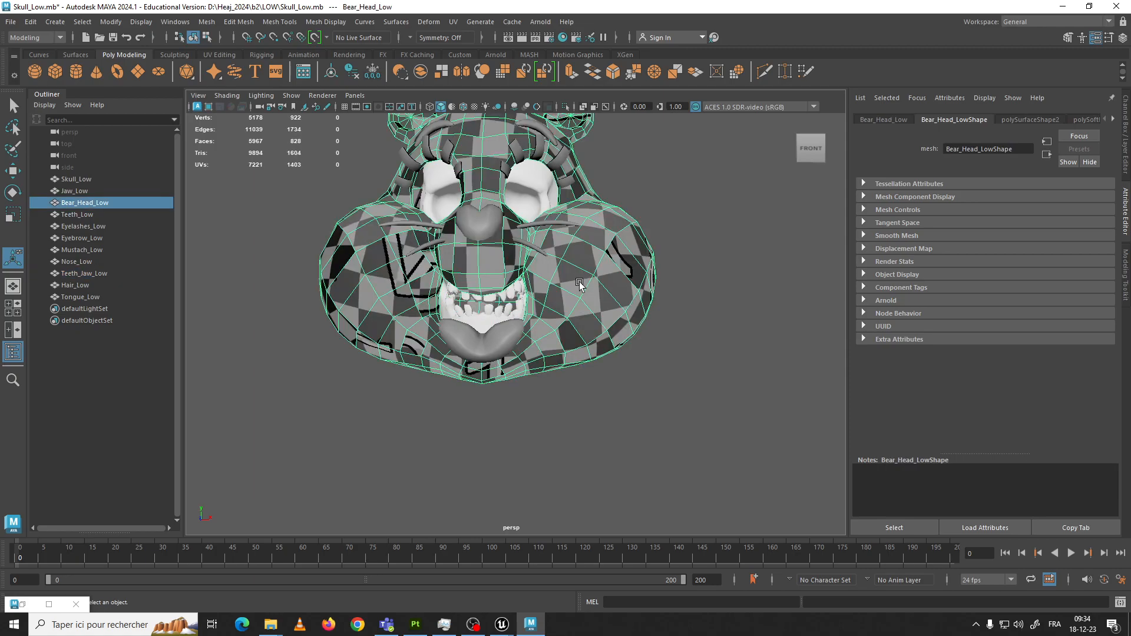
Duplicate the Teeth_Jaw_Low, Jaw_Low, Teeth_Low and Skull_Low meshes together
click(501, 318)
shift+click(480, 328)
shift+click(496, 301)
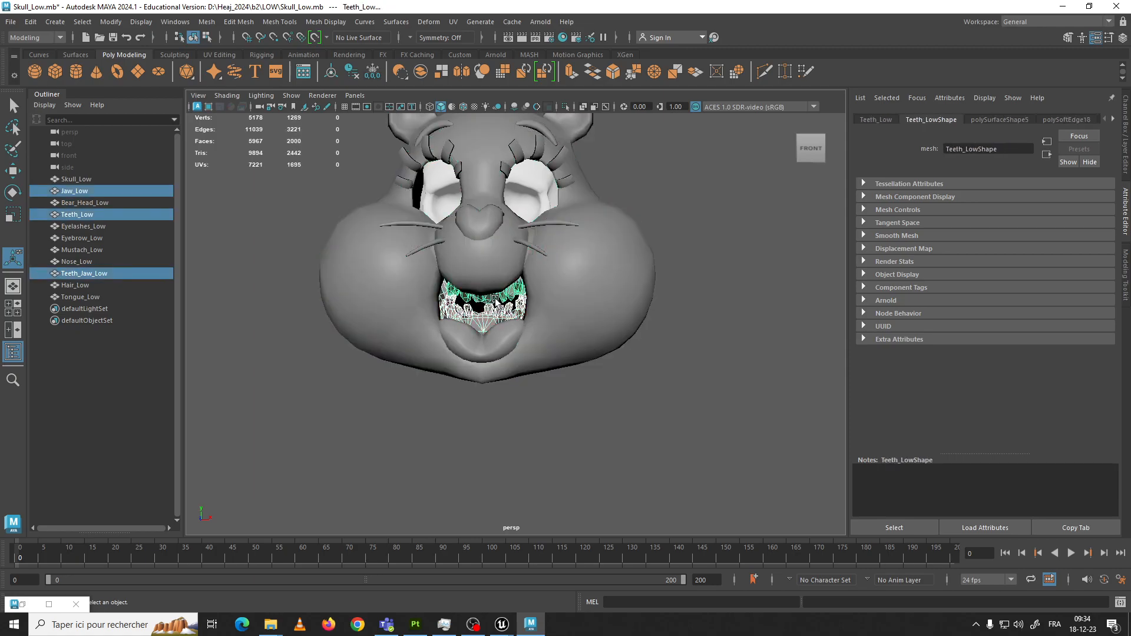
shift+click(543, 192)
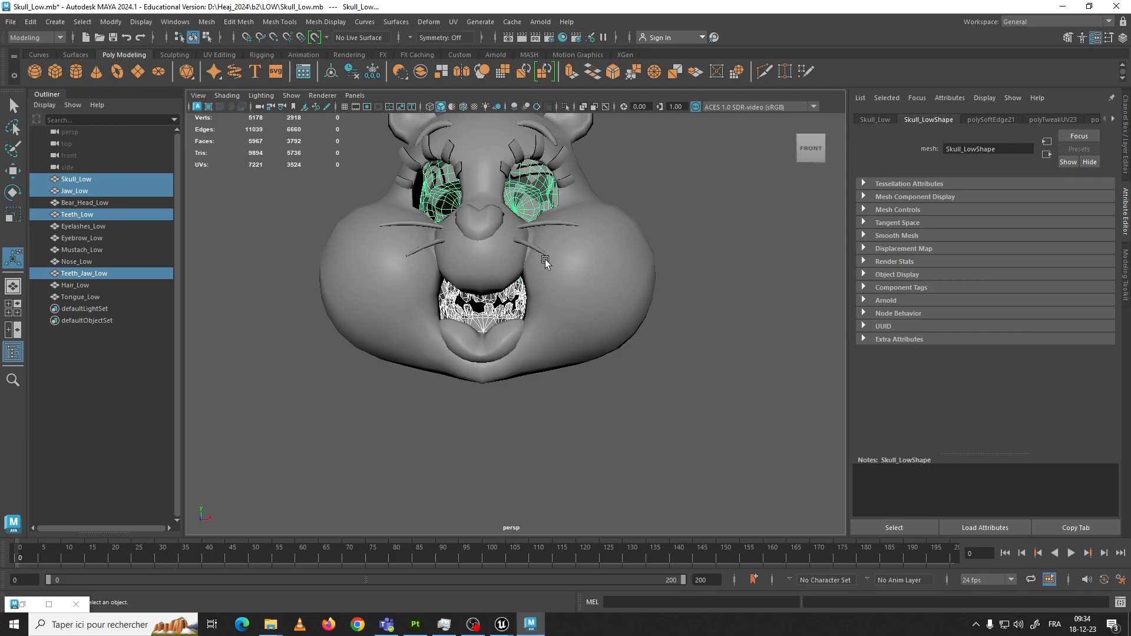
key(w)
scroll(545, 262, down, 4)
key(ctrl+d)
Try moving the duplicated skull parts away from the bear head and undo the attempt
drag(557, 258, 616, 211)
key(e)
key(w)
alt+right_drag(617, 211, 549, 216)
alt+drag(549, 215, 552, 336)
key(ctrl+z)
key(ctrl+z)
key(ctrl+z)
key(ctrl+z)
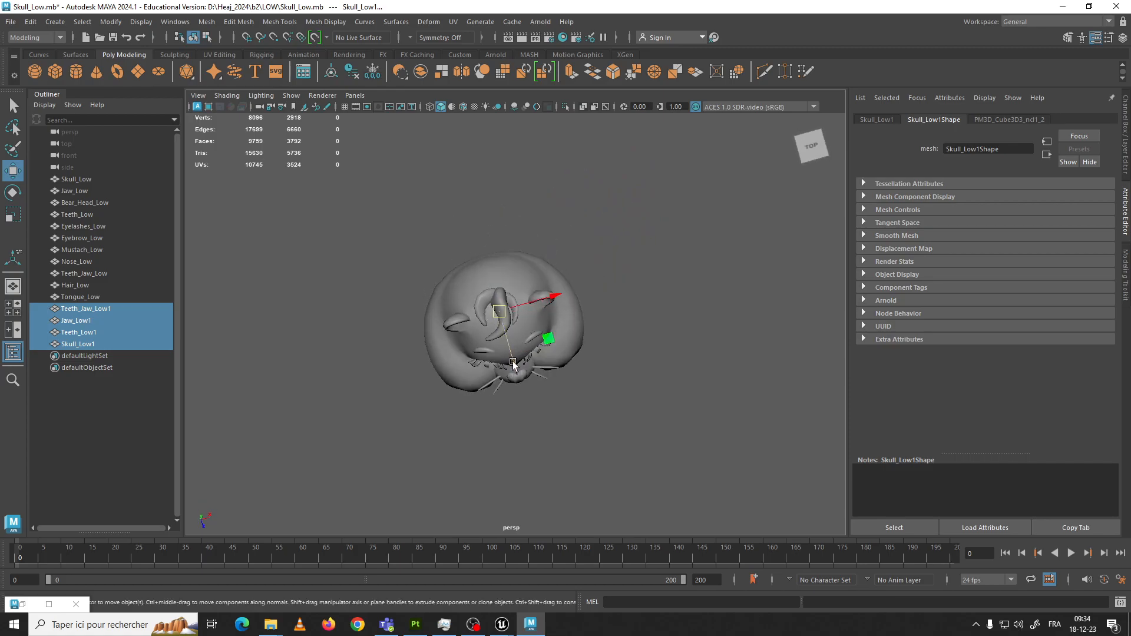
Shift the duplicated skull parts back from the bear head and scale them up to about 6.2 times their size
drag(513, 367, 445, 230)
key(r)
alt+drag(512, 284, 500, 254)
scroll(503, 253, up, 6)
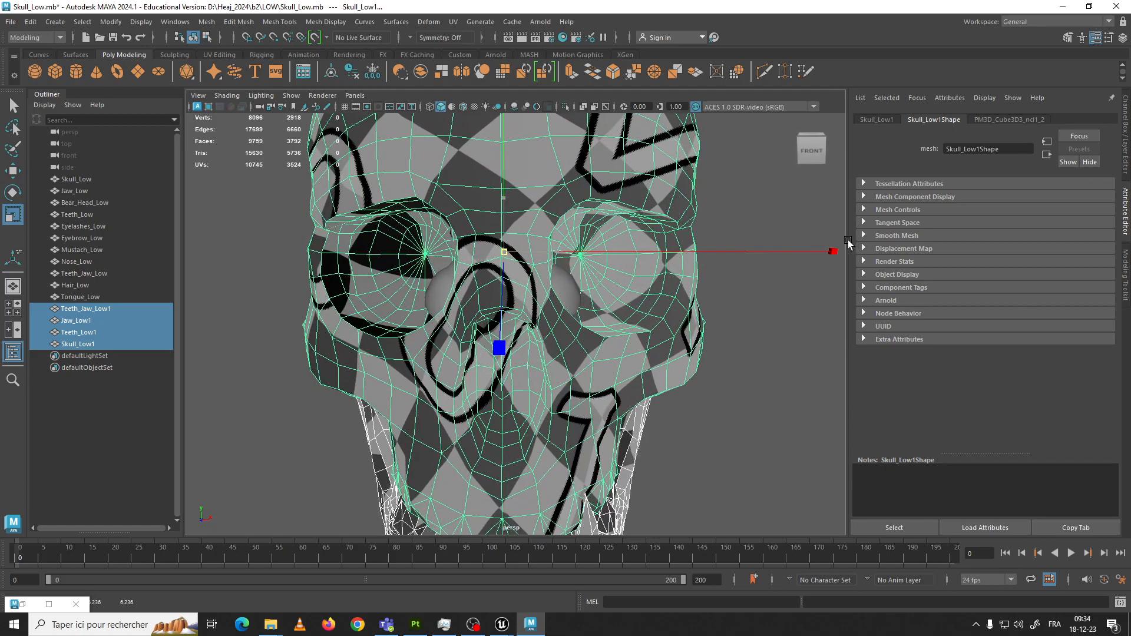
Move the enlarged skull backward and adjust its position so it sits behind the bear head
key(w)
scroll(641, 287, down, 3)
alt+drag(533, 254, 595, 280)
drag(489, 285, 403, 244)
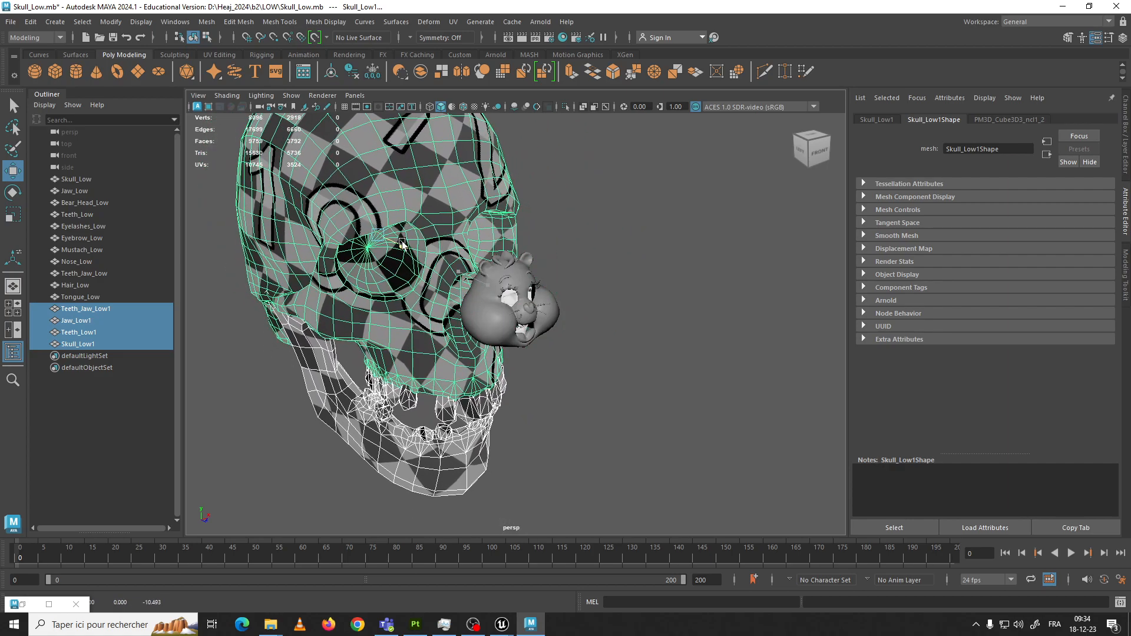
click(591, 270)
alt+drag(591, 271, 561, 312)
drag(593, 501, 416, 426)
drag(516, 271, 463, 268)
key(e)
key(w)
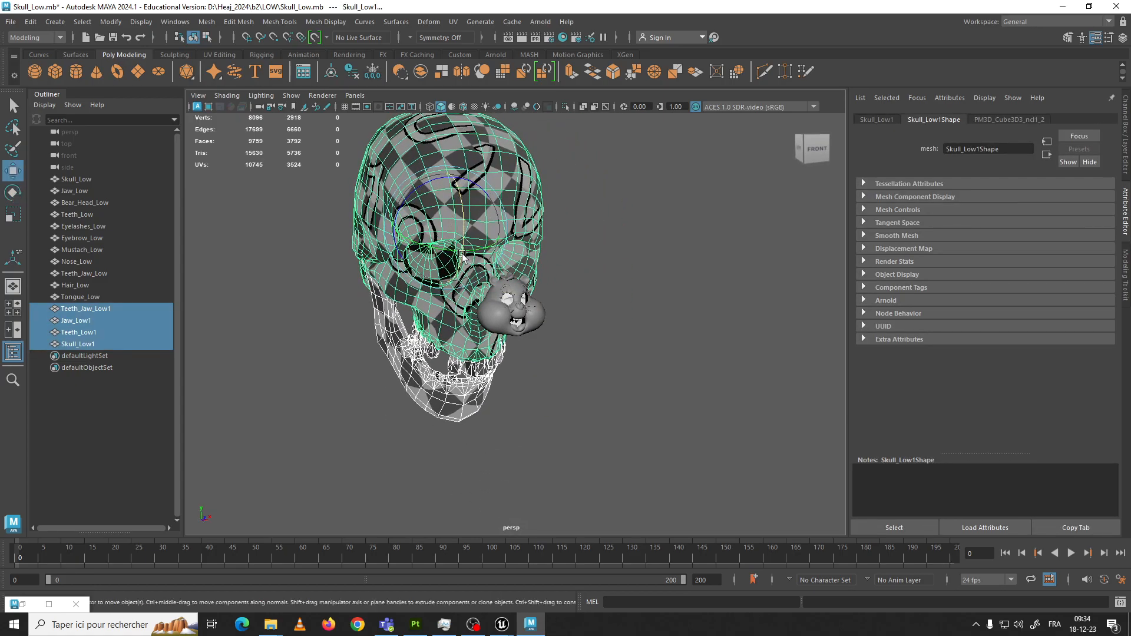
drag(460, 226, 431, 165)
click(536, 248)
alt+drag(536, 248, 496, 260)
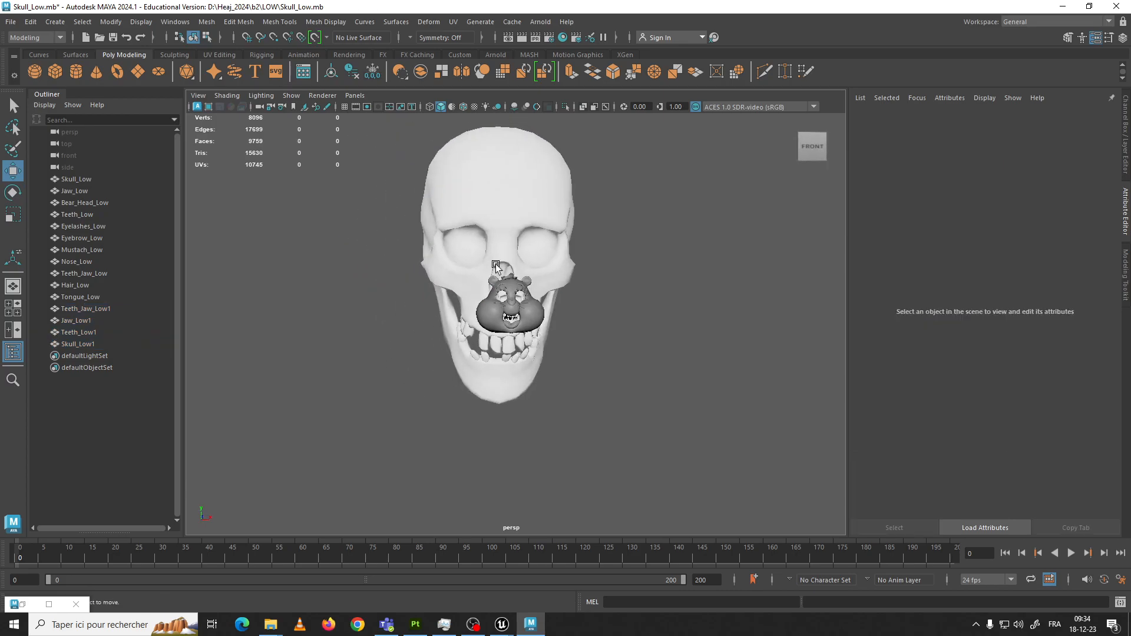
Examine the enlarged skull's size and placement relative to the bear head, seen from the front
alt+right_drag(496, 260, 551, 304)
alt+drag(551, 305, 547, 304)
alt+middle_drag(546, 304, 539, 357)
alt+right_drag(539, 357, 539, 331)
mouse_move(539, 331)
alt+mouse_down()
mouse_move(547, 323)
mouse_move(534, 323)
alt+mouse_up()
alt+right_drag(534, 323, 566, 435)
alt+right_drag(528, 388, 460, 310)
mouse_move(459, 310)
alt+mouse_down()
mouse_move(486, 326)
mouse_move(457, 316)
alt+mouse_up()
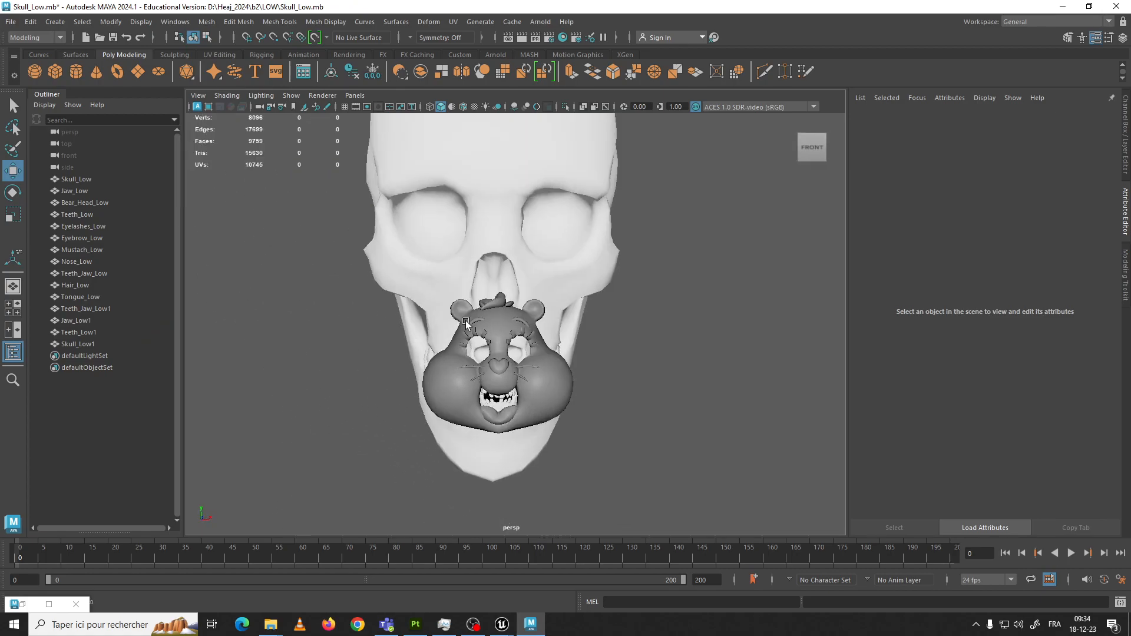
alt+right_drag(457, 315, 448, 294)
alt+drag(448, 294, 476, 287)
drag(354, 140, 671, 475)
click(589, 377)
alt+right_drag(571, 400, 497, 260)
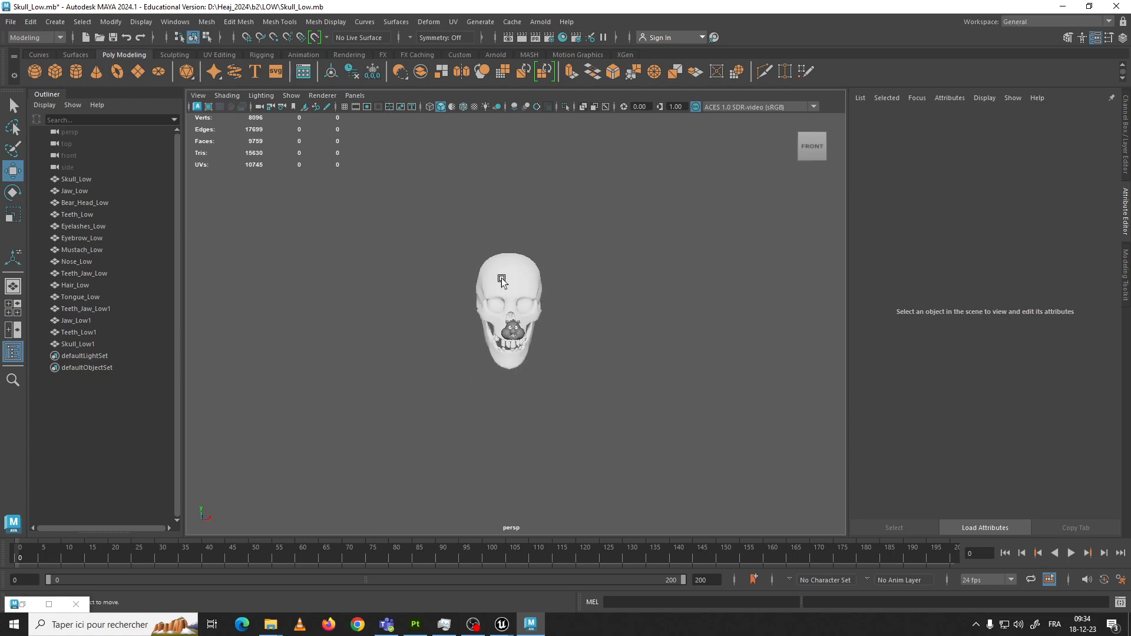
Select the bear head and examine how it sits in front of the skull's nose opening and teeth
alt+middle_drag(545, 318, 543, 244)
alt+right_drag(543, 277, 790, 583)
alt+middle_drag(560, 311, 558, 492)
click(518, 228)
click(548, 258)
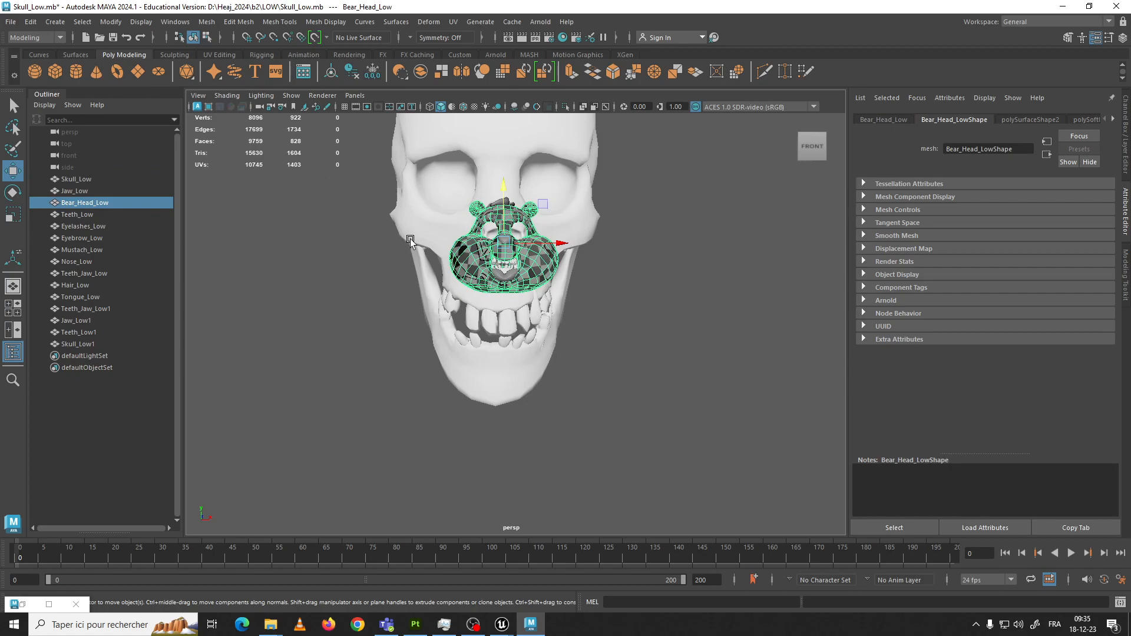
alt+middle_drag(508, 208, 516, 339)
alt+right_drag(517, 337, 519, 299)
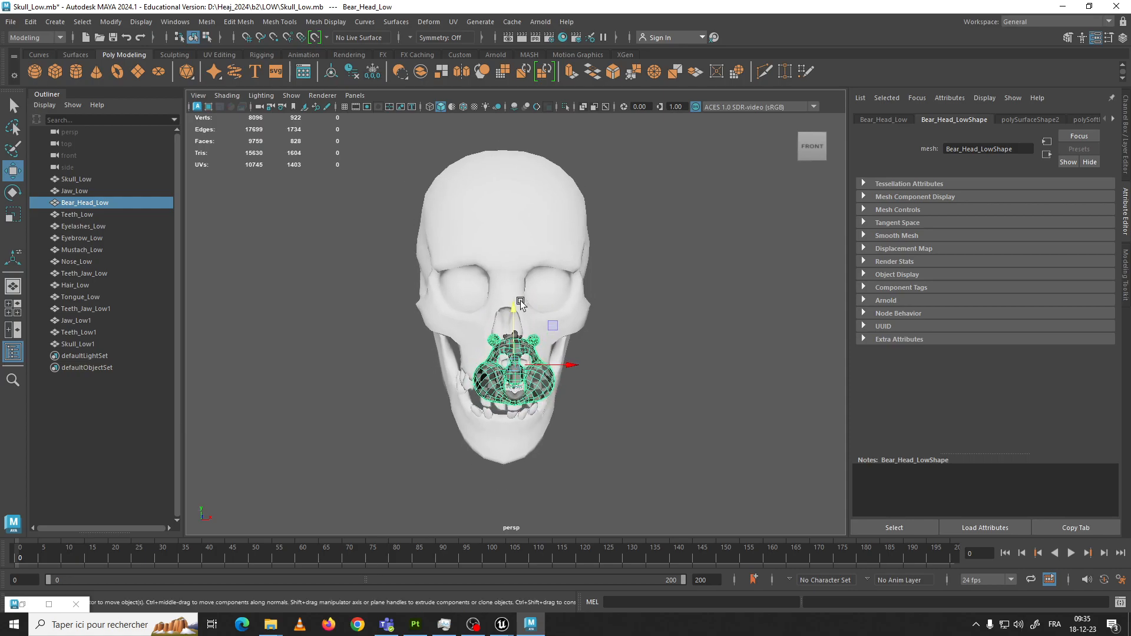
alt+drag(521, 299, 511, 299)
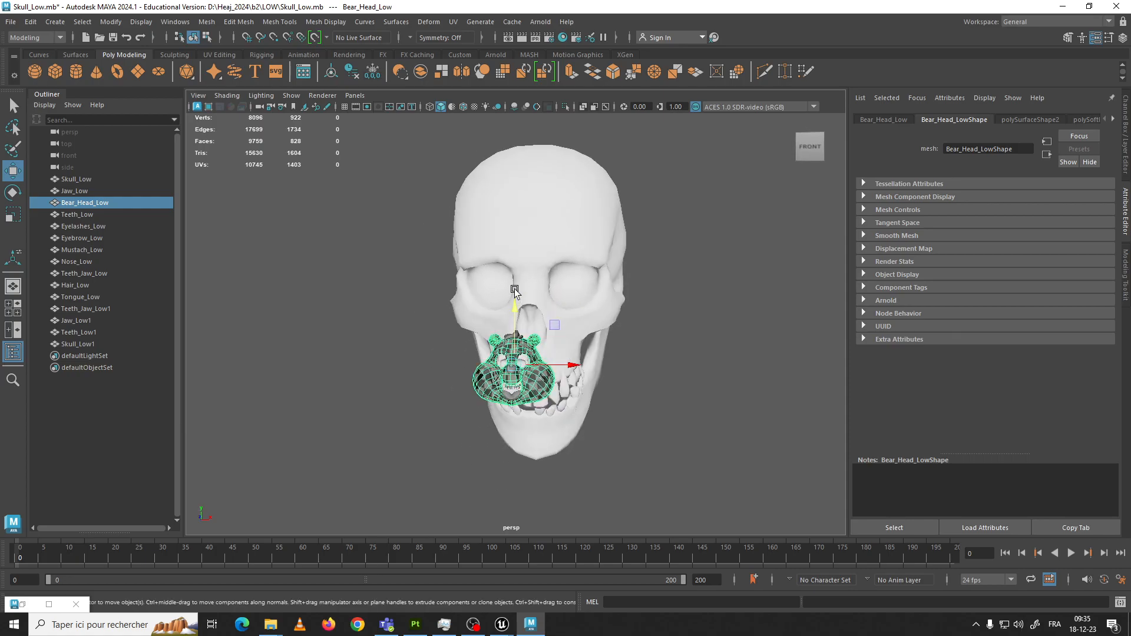
alt+drag(506, 287, 521, 284)
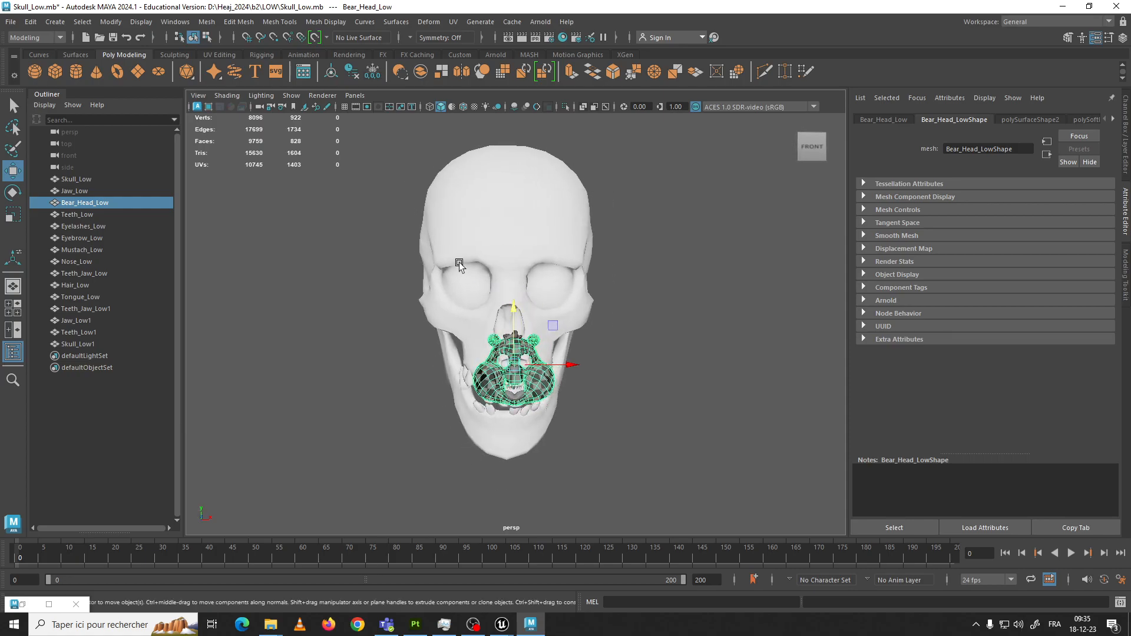
Select all the skull and bear meshes and start exporting the selection as FBX to D:\Heaj_2024\b2\LOW
alt+right_drag(351, 181, 372, 202)
drag(358, 141, 683, 525)
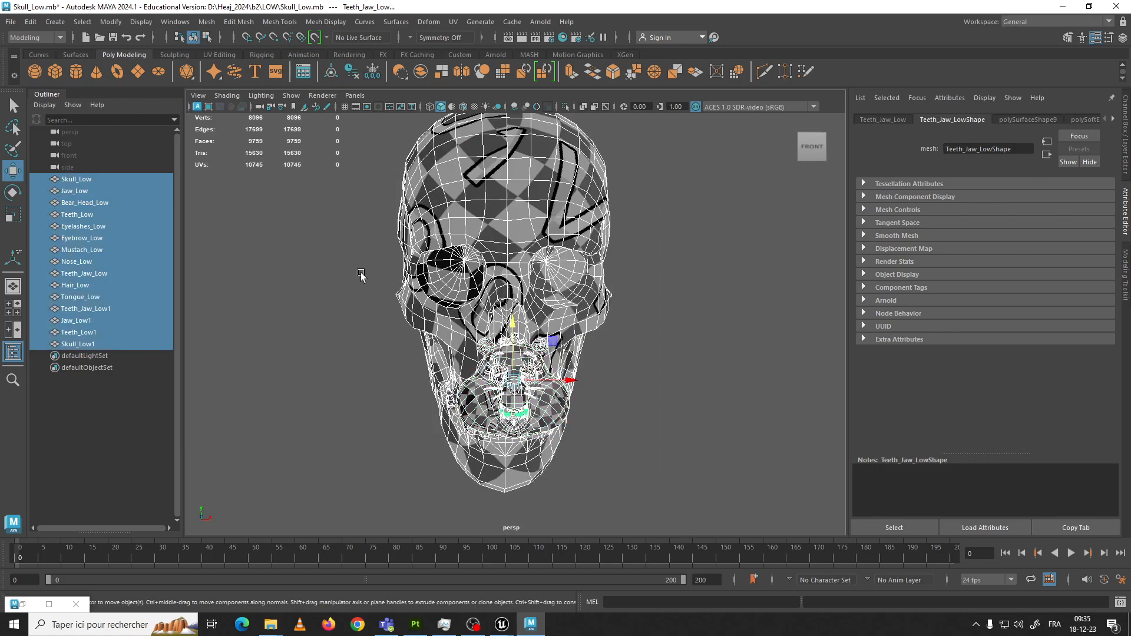
click(7, 26)
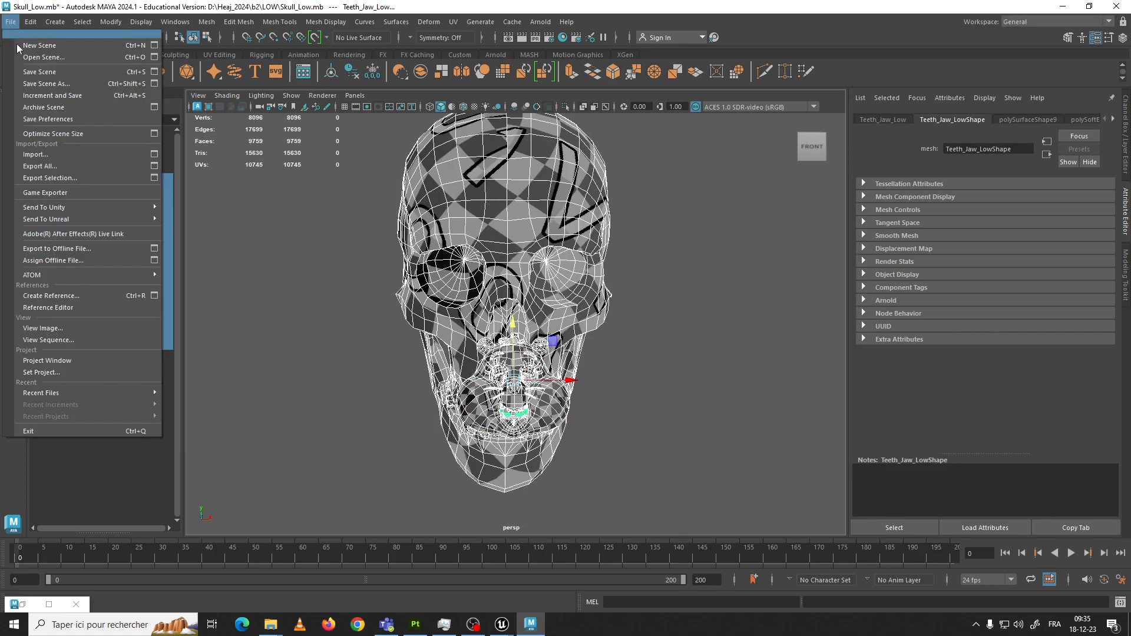
click(72, 171)
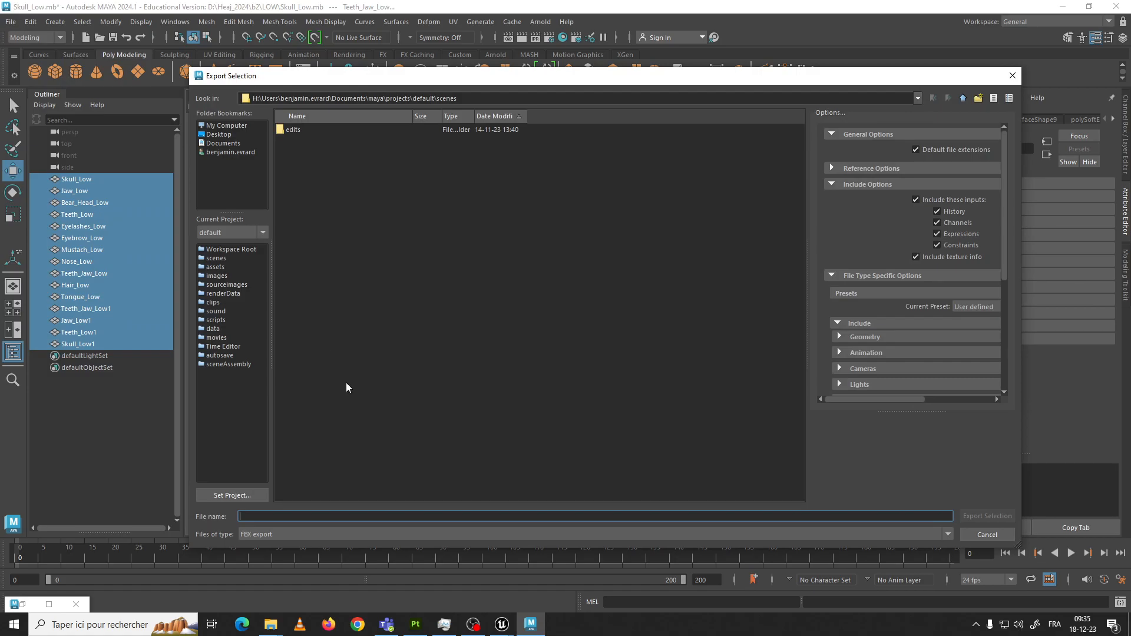
click(227, 126)
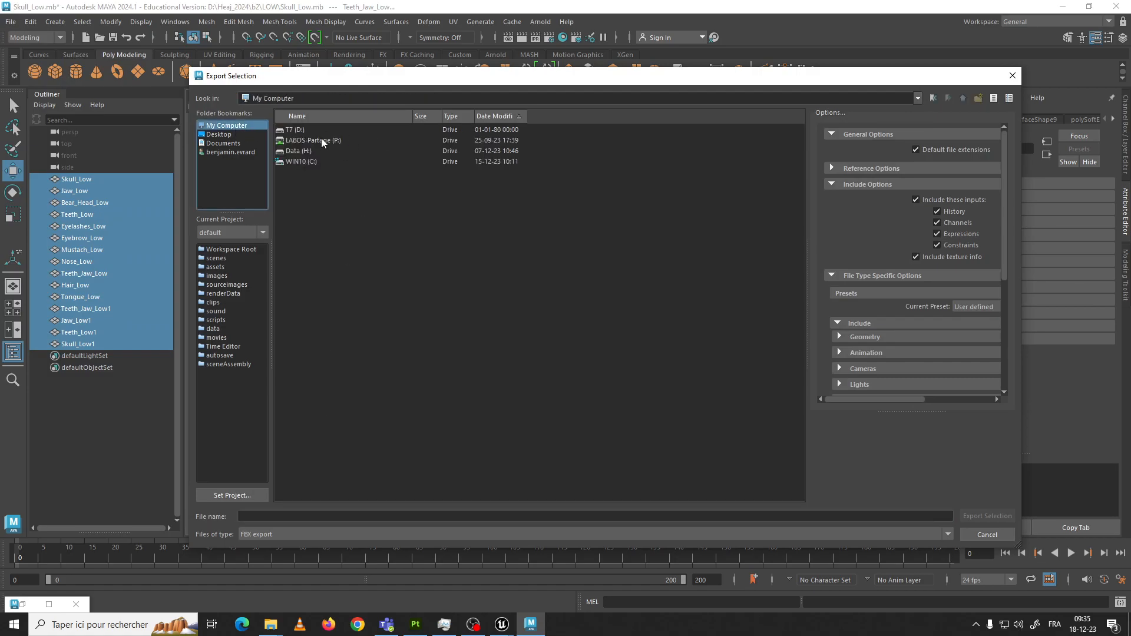
double_click(302, 130)
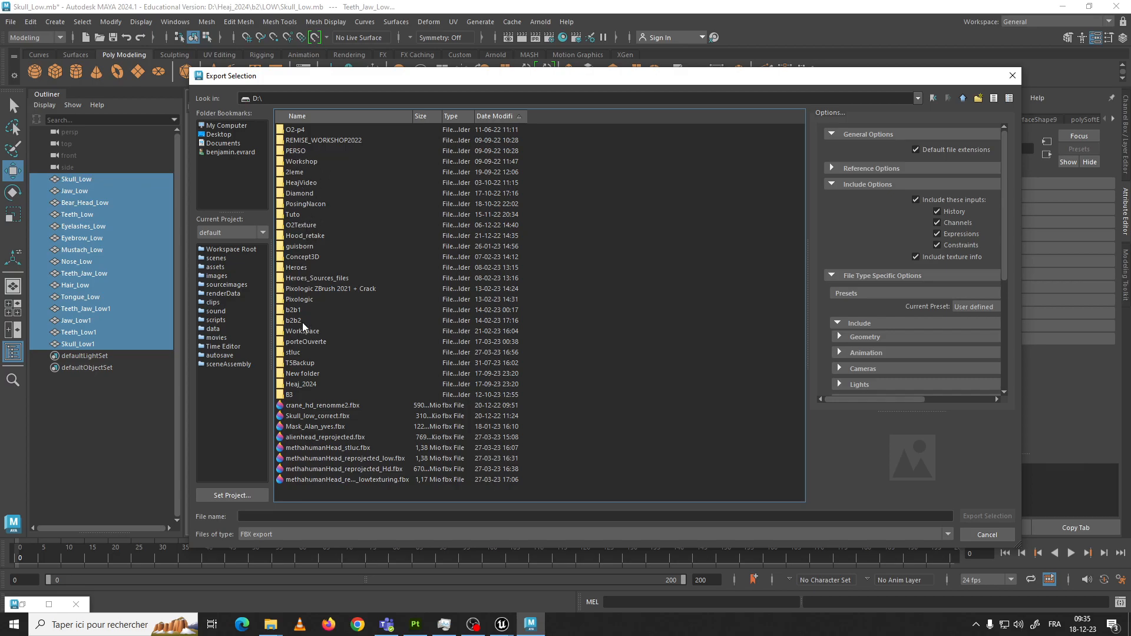
click(299, 184)
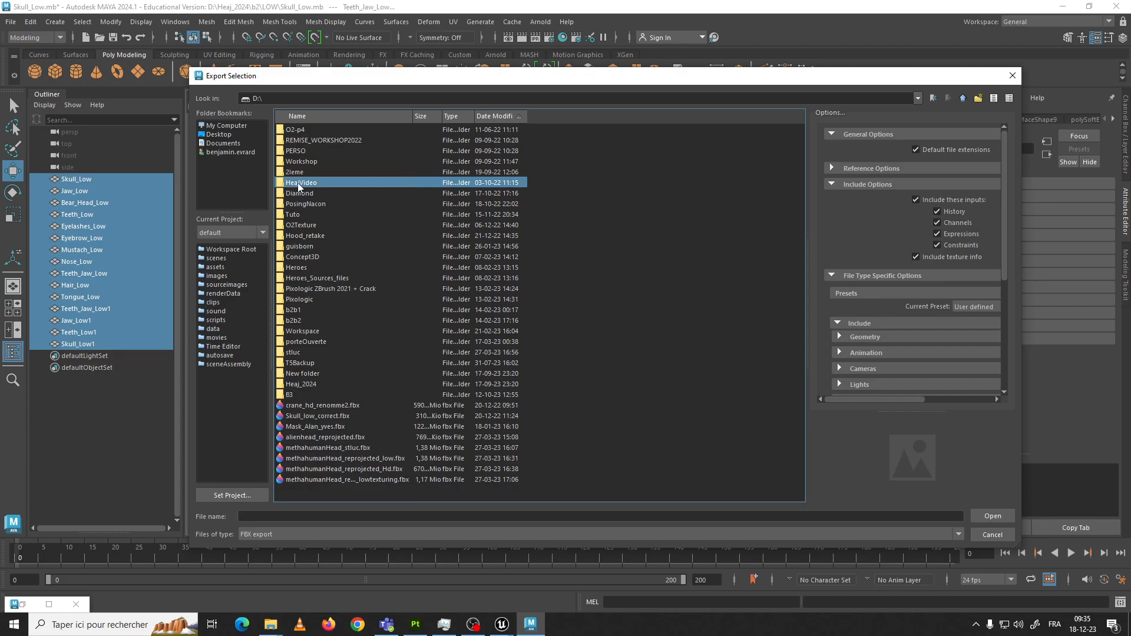
double_click(299, 384)
double_click(290, 140)
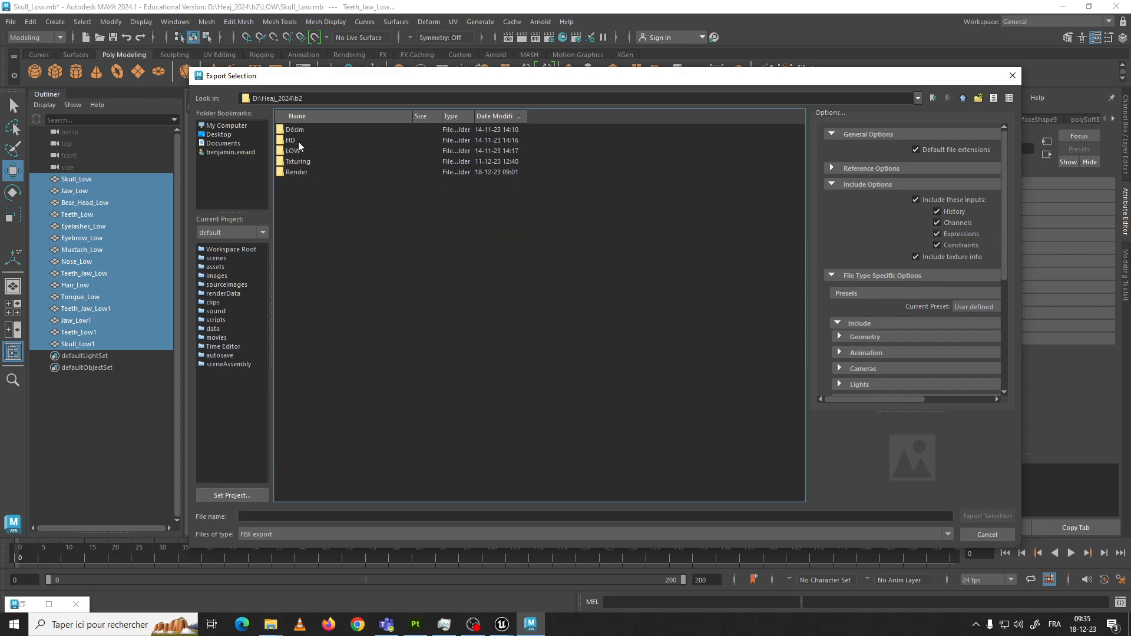
double_click(306, 152)
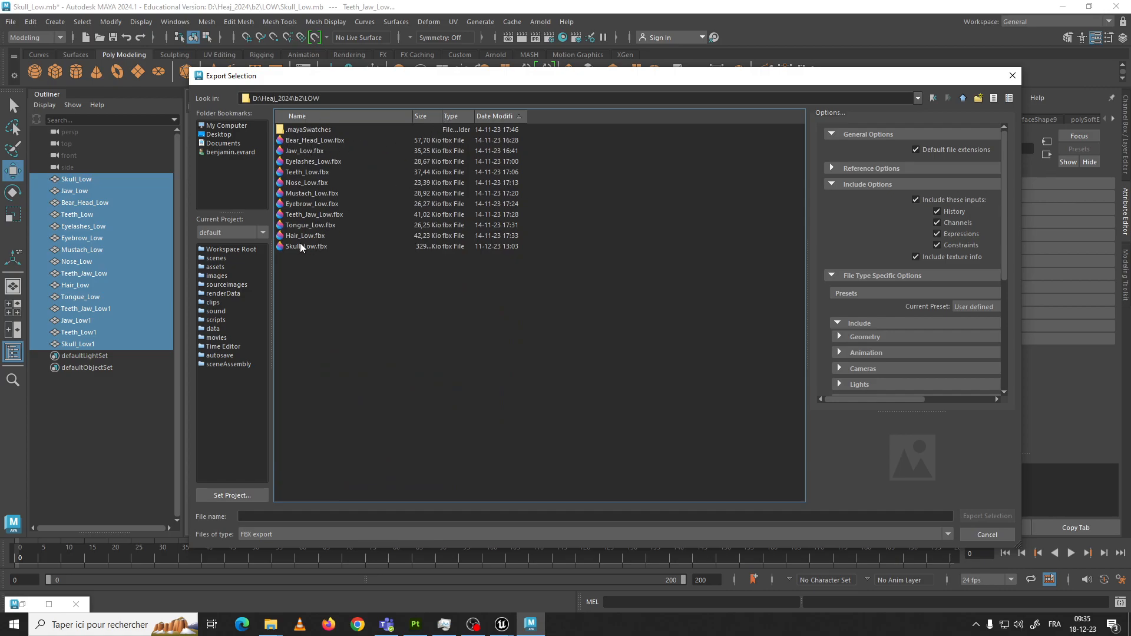
Name the FBX file Skull_Final and export the selection
click(256, 518)
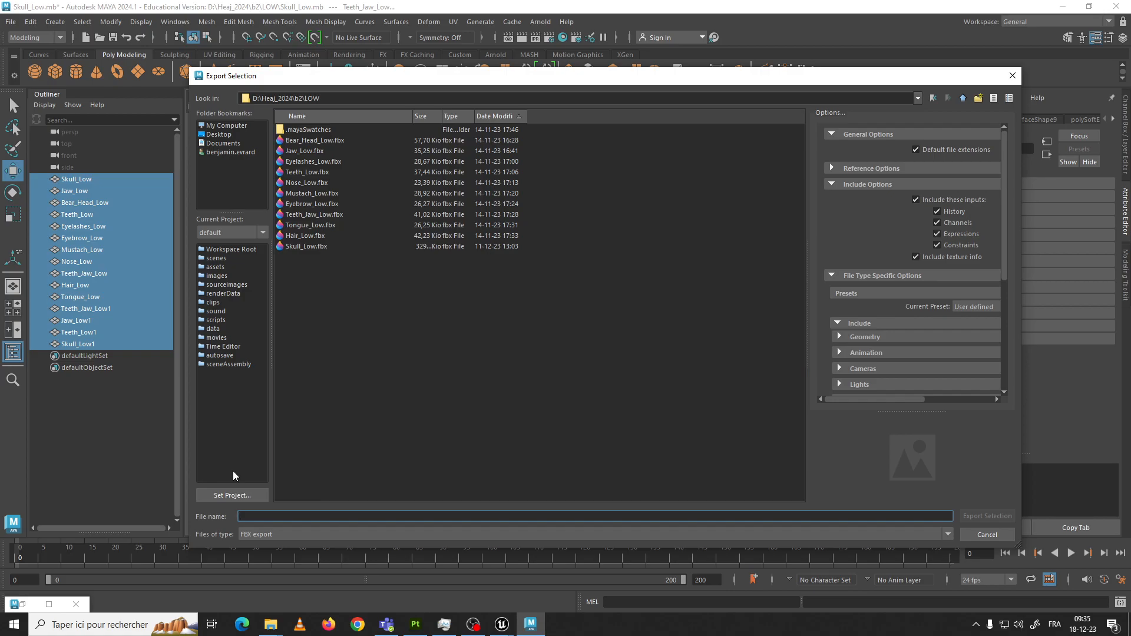
text(Sku)
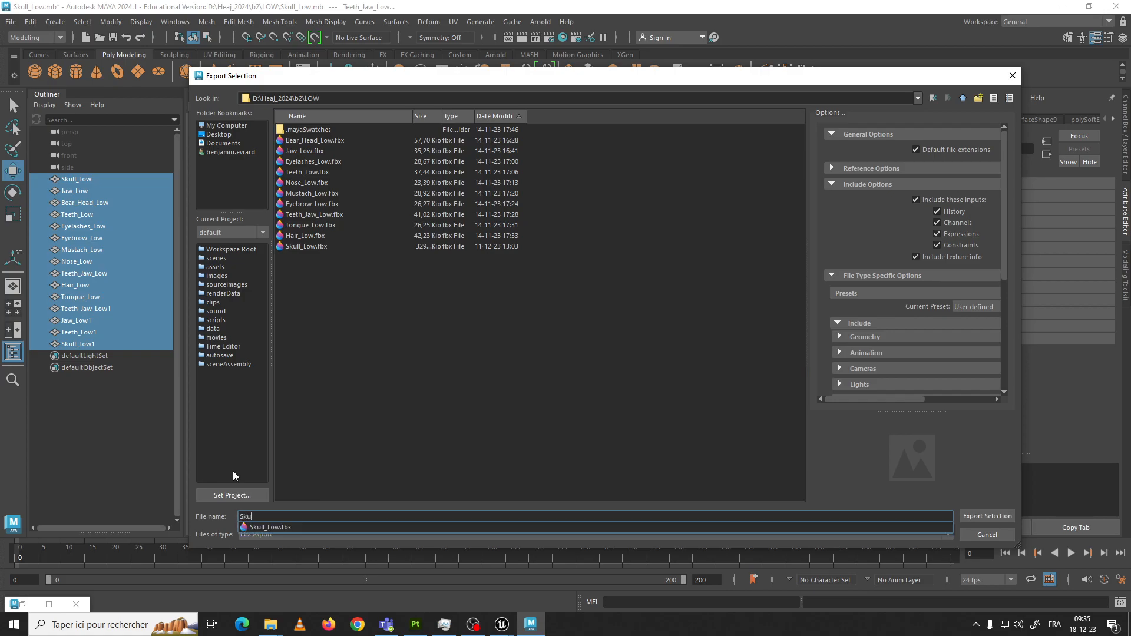
text(ll_re)
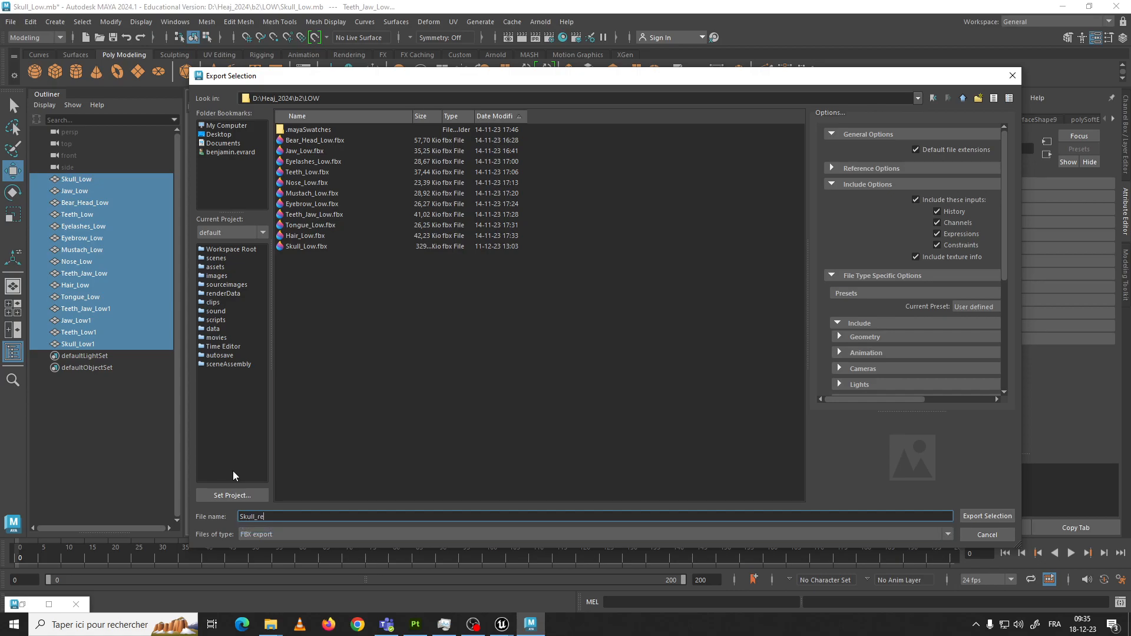
key(BackSpace)
key(BackSpace)
text(Final)
click(337, 478)
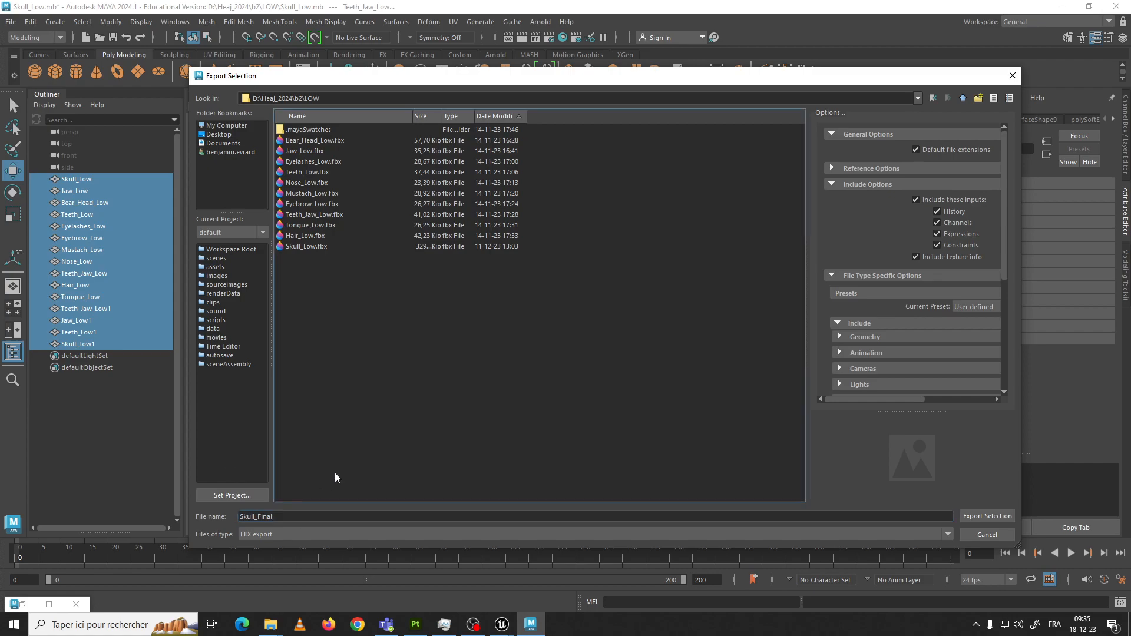
click(285, 516)
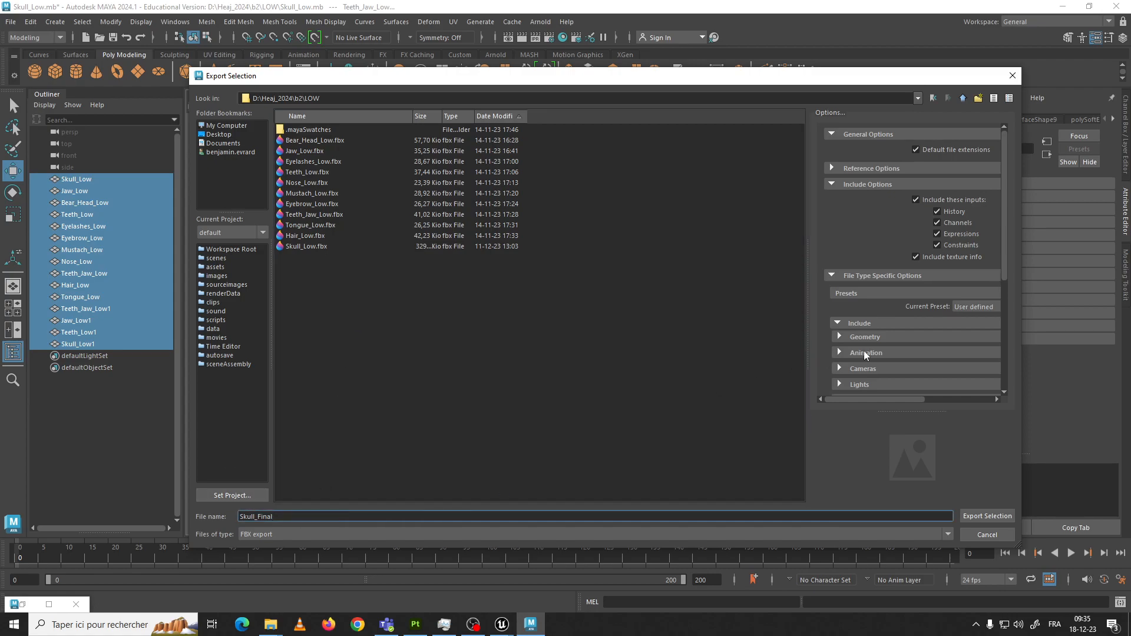
scroll(905, 293, down, 10)
click(982, 517)
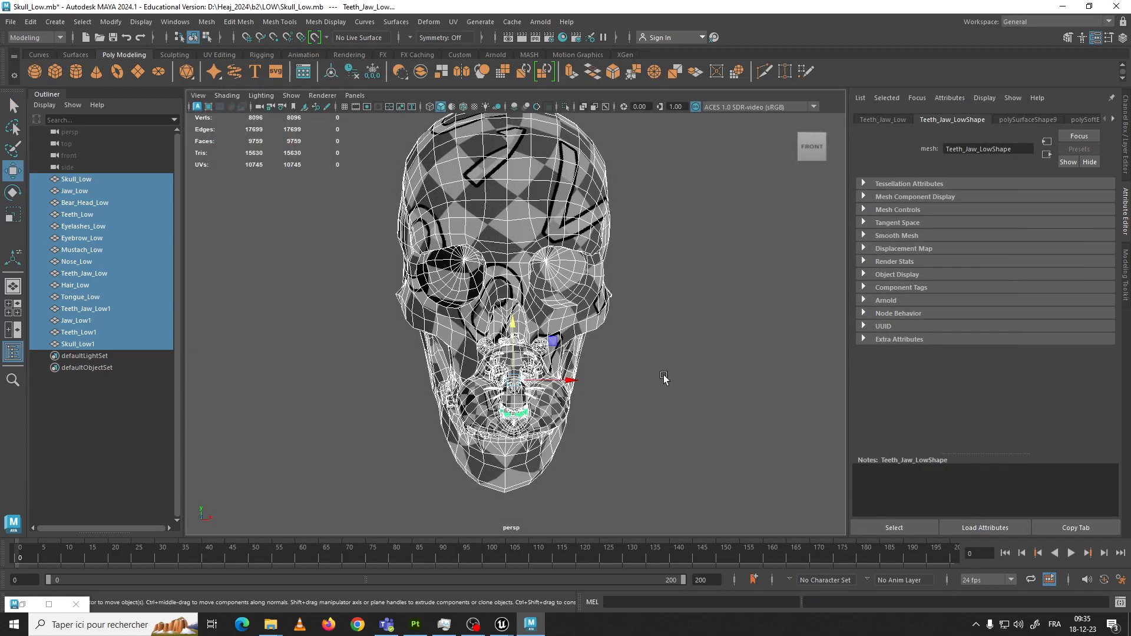
click(663, 375)
mouse_move(611, 375)
alt+mouse_down()
mouse_move(508, 376)
mouse_move(607, 376)
alt+mouse_up()
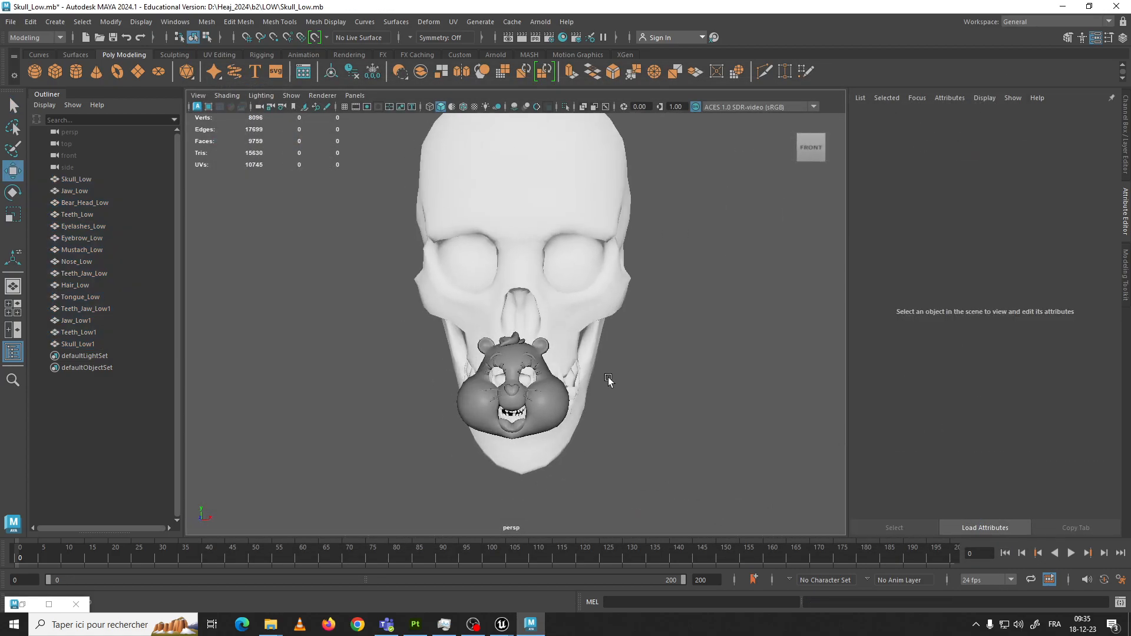
alt+right_drag(607, 377, 483, 263)
alt+drag(483, 263, 498, 230)
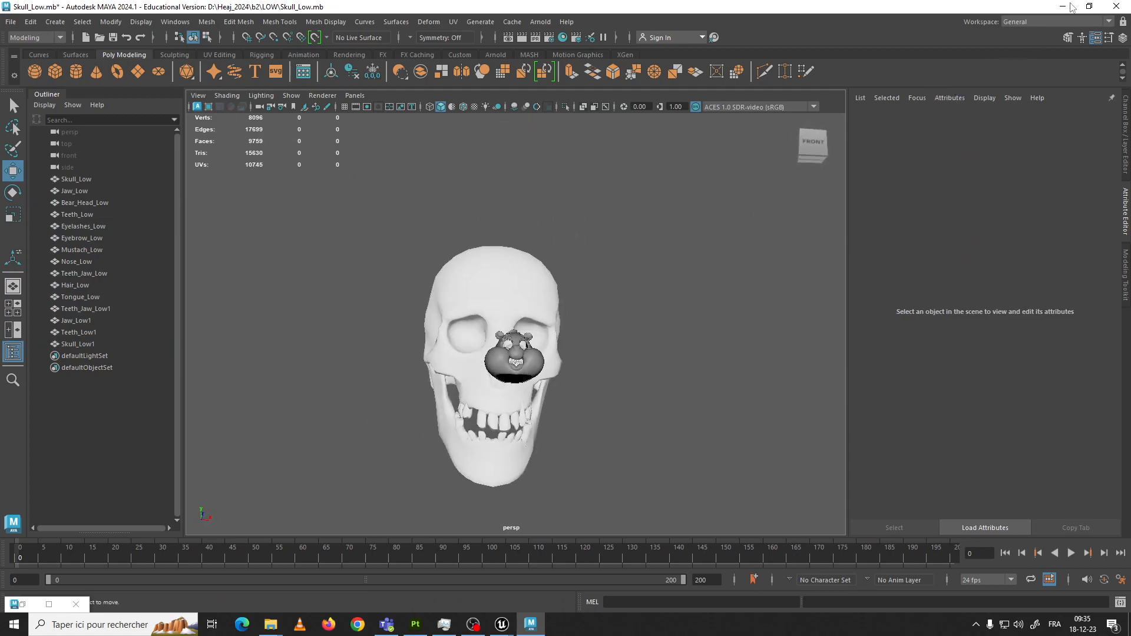
Try to scale all the skull and bear meshes together
alt+drag(645, 237, 498, 268)
drag(376, 212, 656, 479)
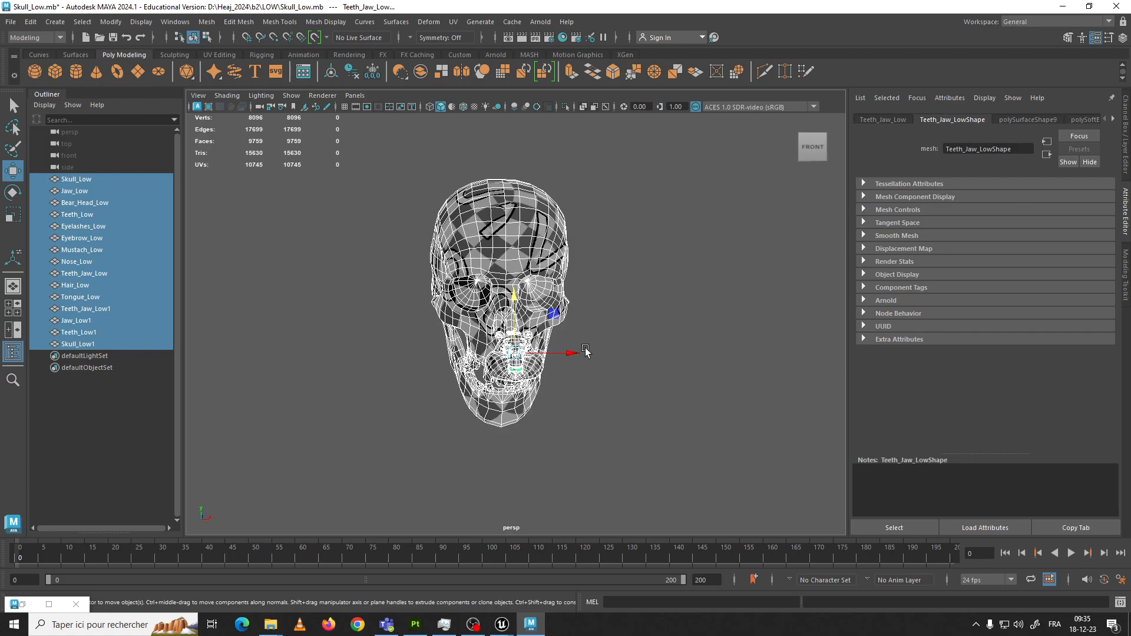
key(r)
alt+right_drag(580, 331, 565, 305)
alt+drag(565, 305, 598, 310)
click(599, 309)
drag(399, 201, 670, 472)
alt+right_drag(578, 372, 567, 367)
mouse_move(516, 338)
mouse_down()
mouse_move(589, 303)
mouse_move(528, 330)
mouse_up()
key(ctrl+z)
click(611, 304)
Switch from Maya to the Unreal Engine level editor and put the file explorer window away
click(1063, 6)
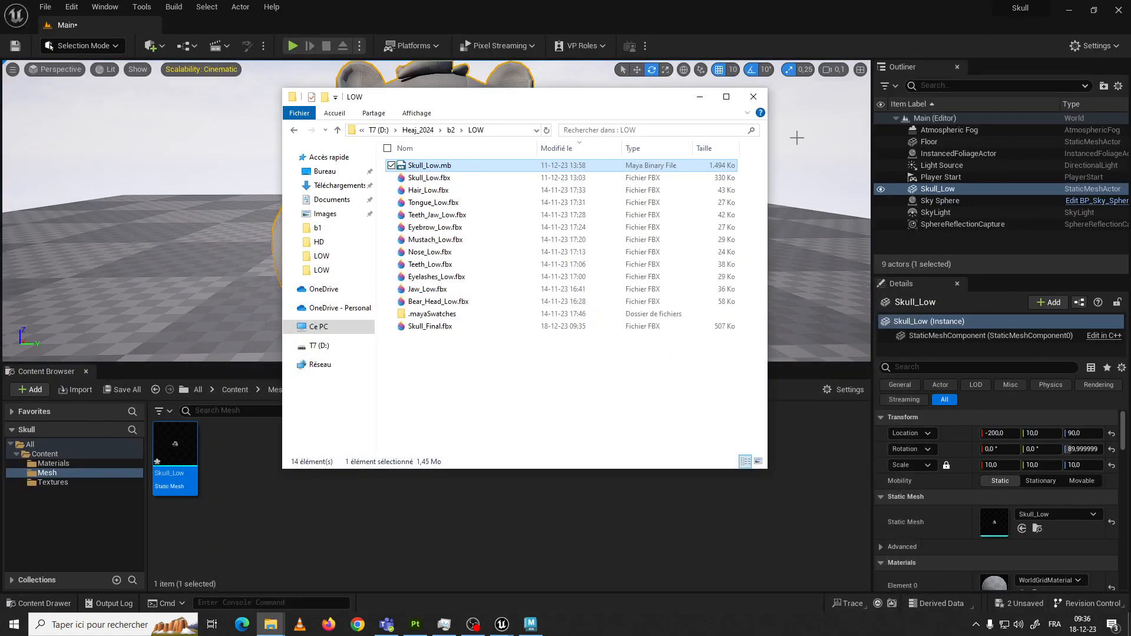
click(411, 510)
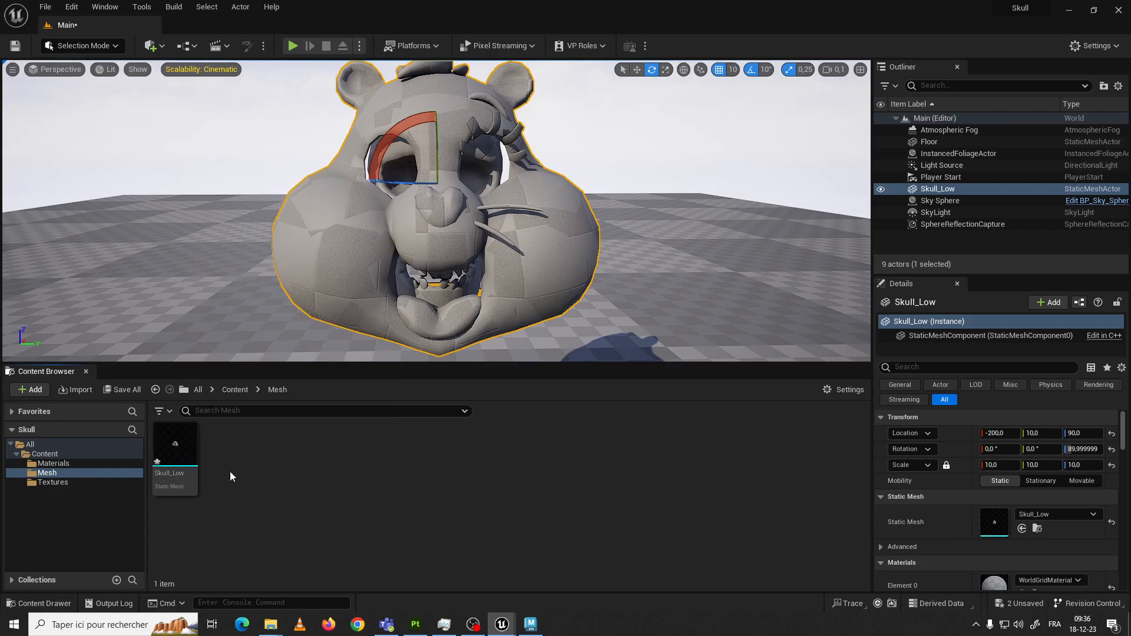
Reimport the Skull_Low static mesh from its current source file and check the model in the level
mouse_move(198, 447)
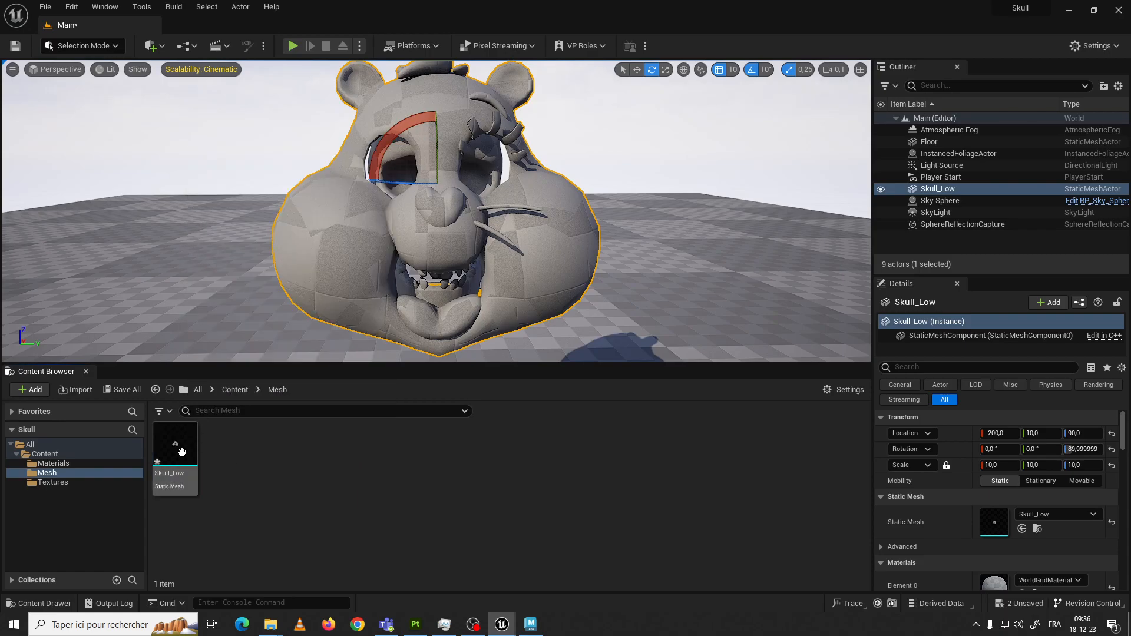
right_click(171, 449)
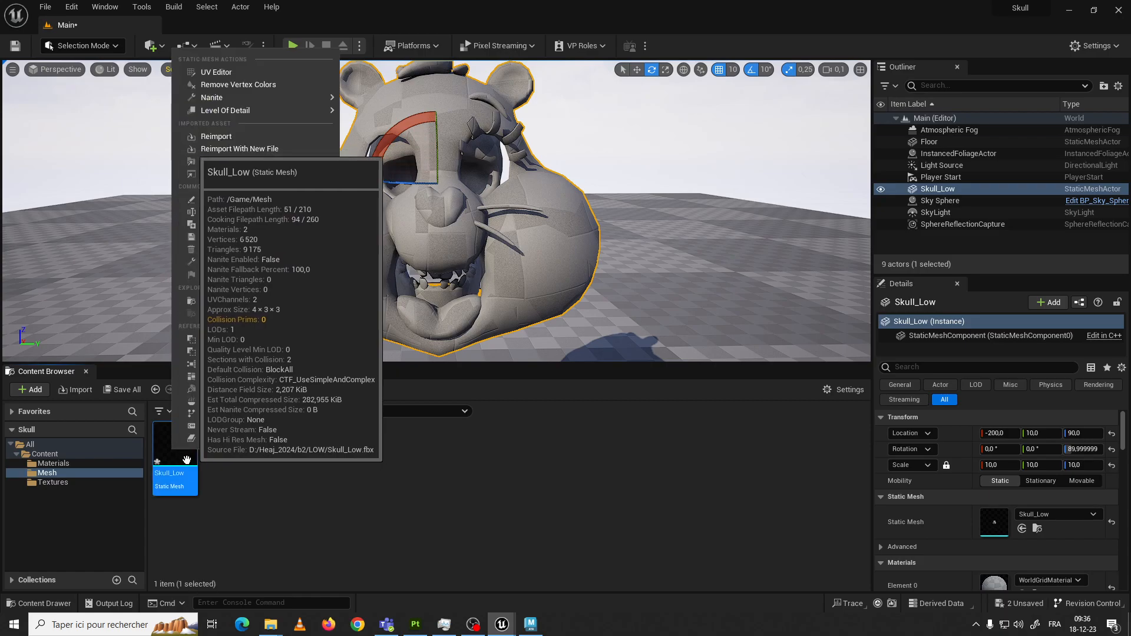
mouse_move(270, 276)
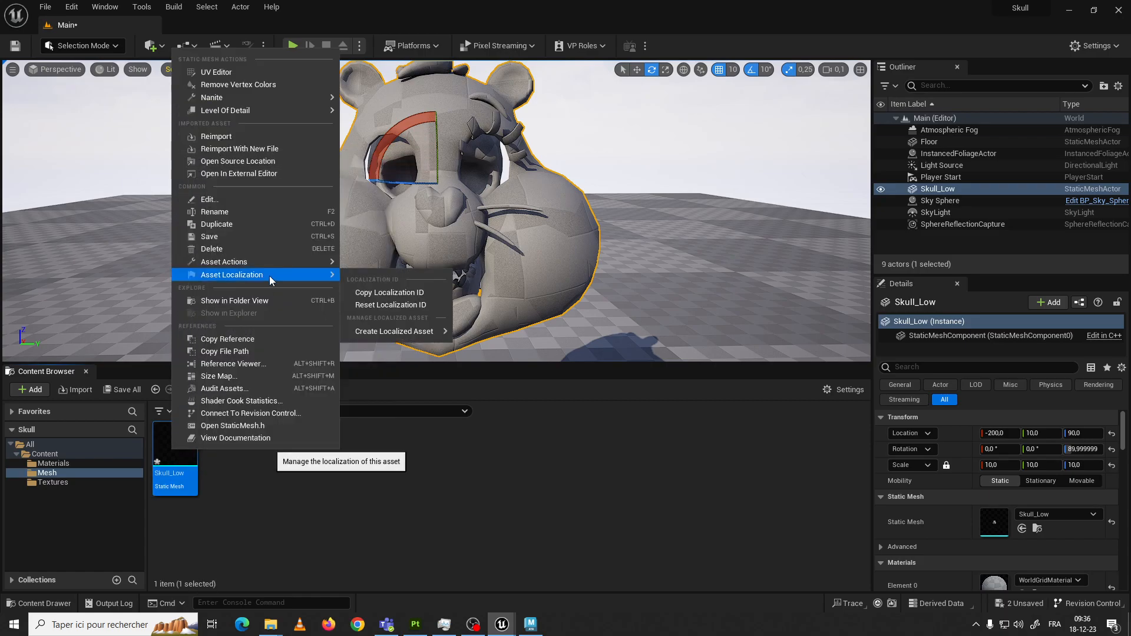
click(235, 139)
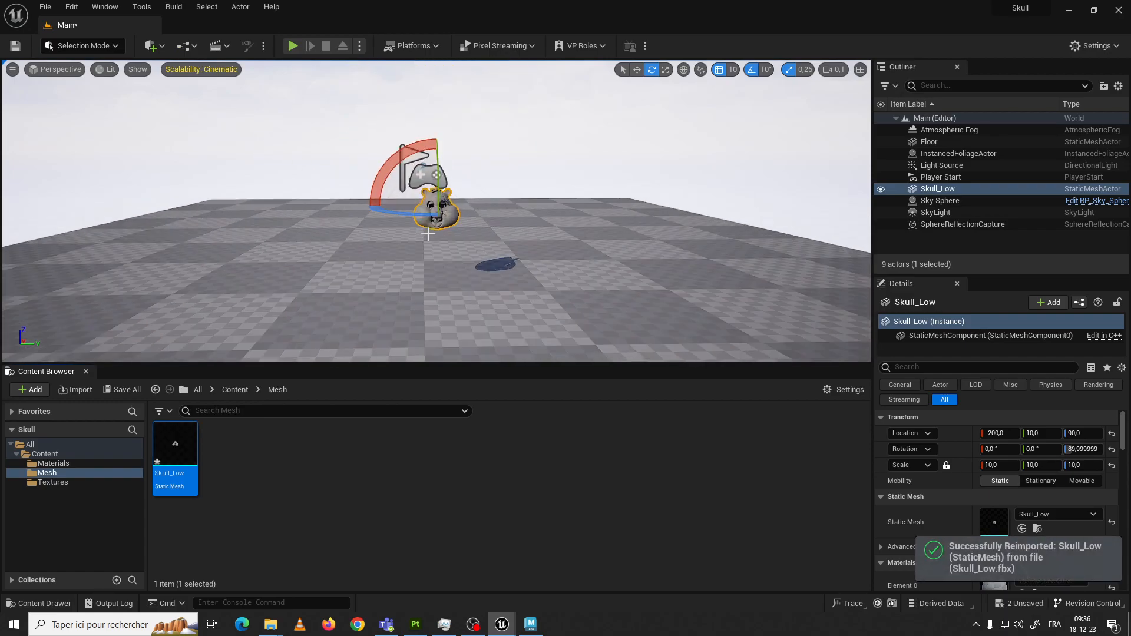
key(f)
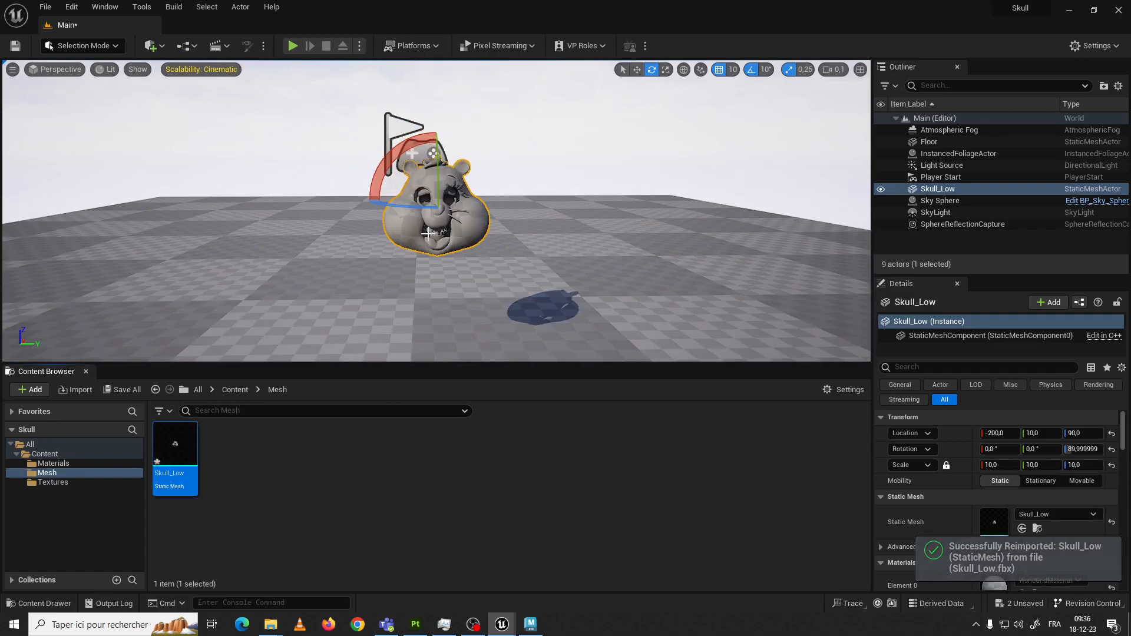
right_drag(428, 234, 429, 234)
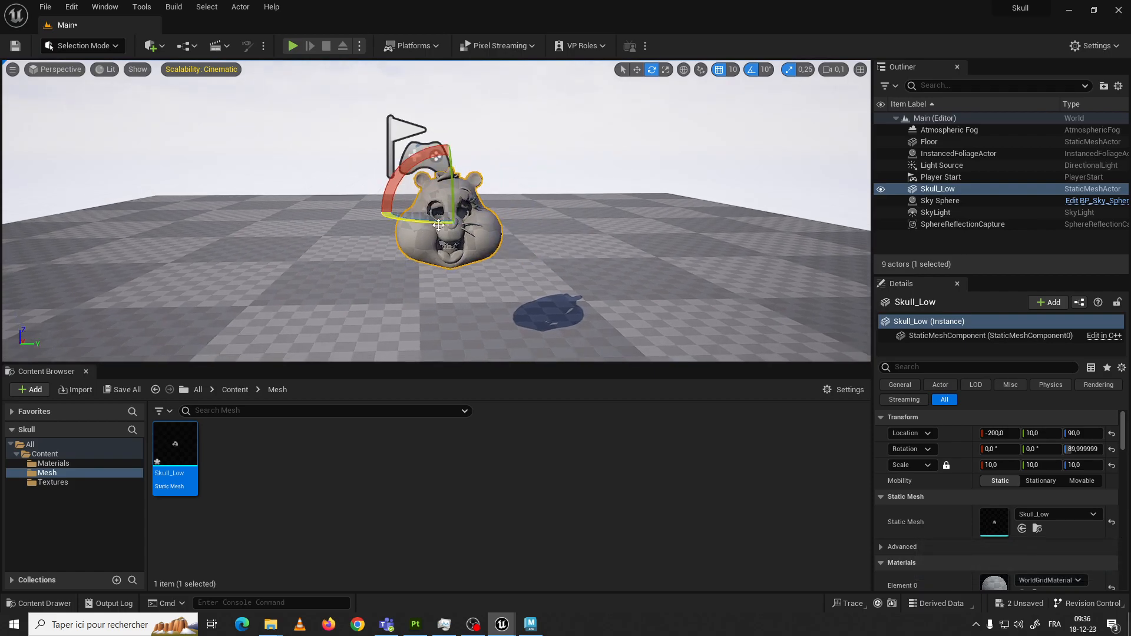
Reimport the Skull_Low static mesh with the new source file Skull_Final.fbx and check the skull and bear head in the level
mouse_move(180, 439)
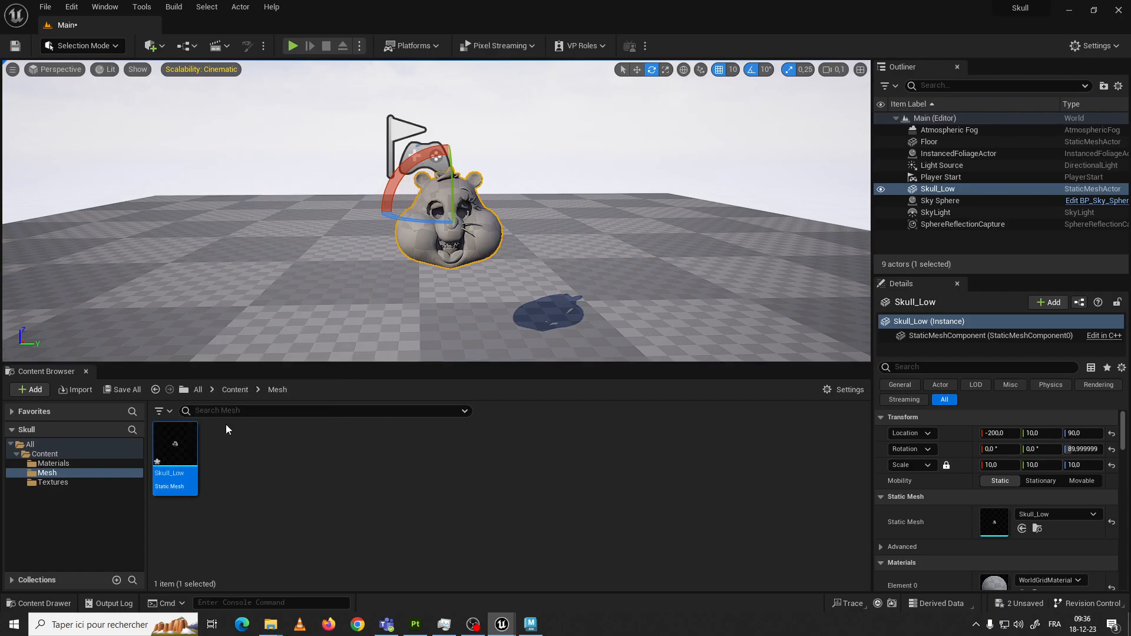
right_click(177, 447)
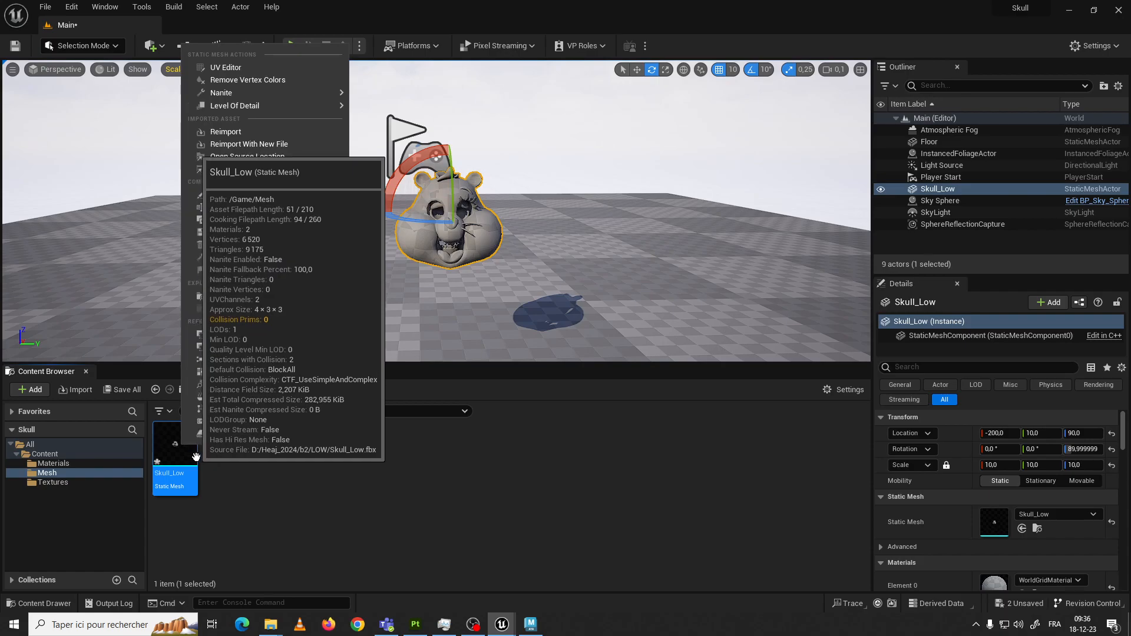
click(270, 146)
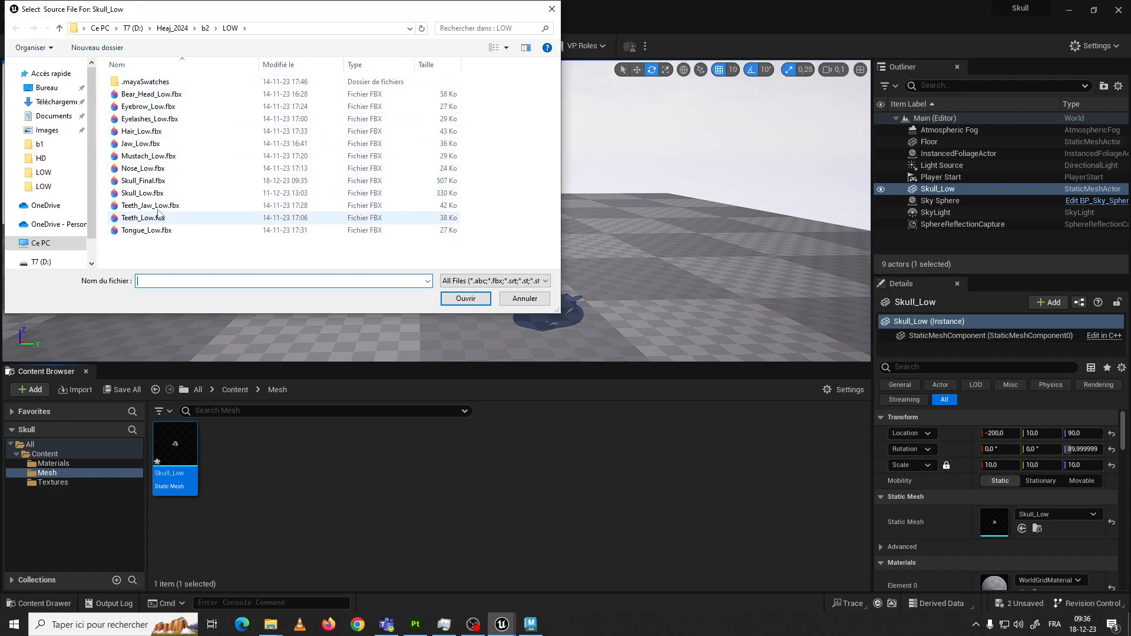
double_click(143, 180)
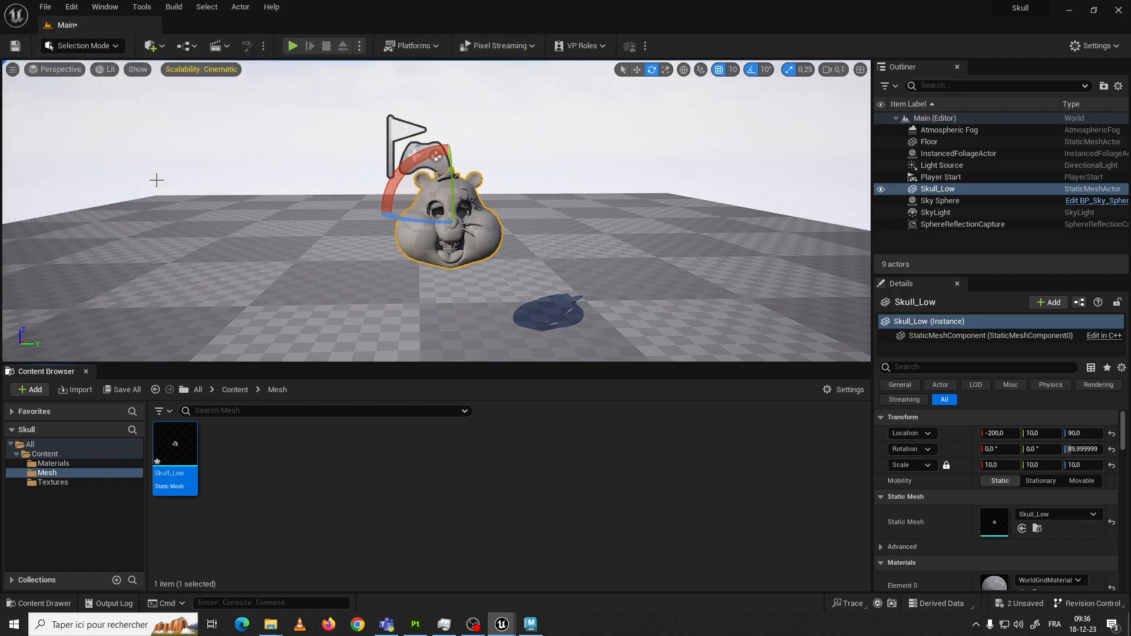
click(543, 191)
alt+drag(542, 191, 515, 192)
scroll(515, 192, down, 7)
scroll(462, 198, up, 7)
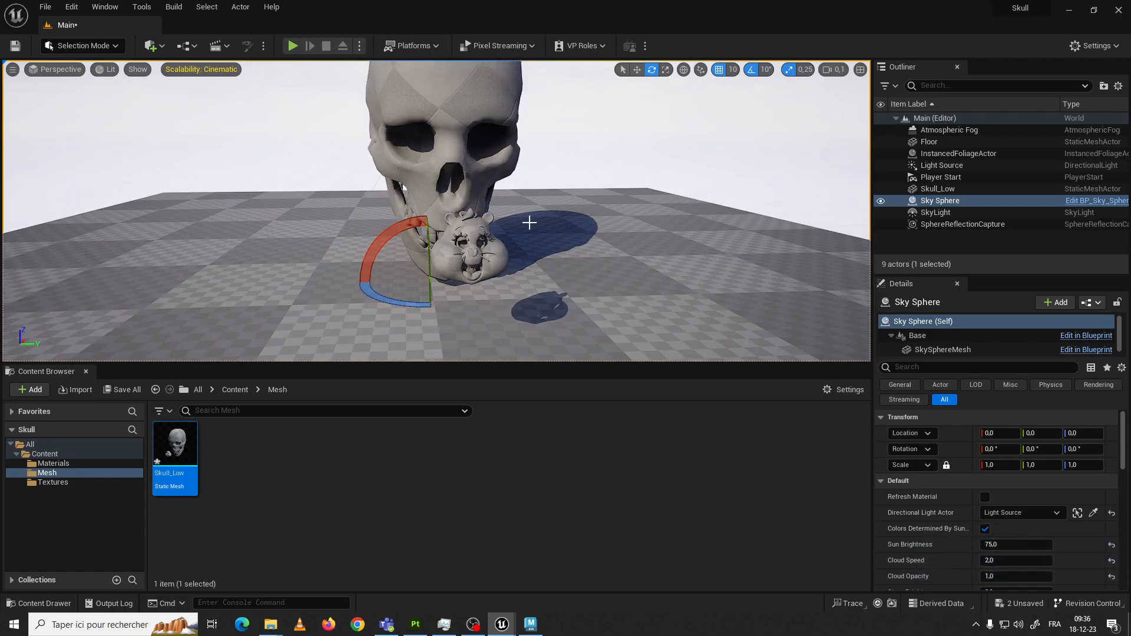
alt+drag(526, 217, 454, 219)
scroll(525, 216, up, 3)
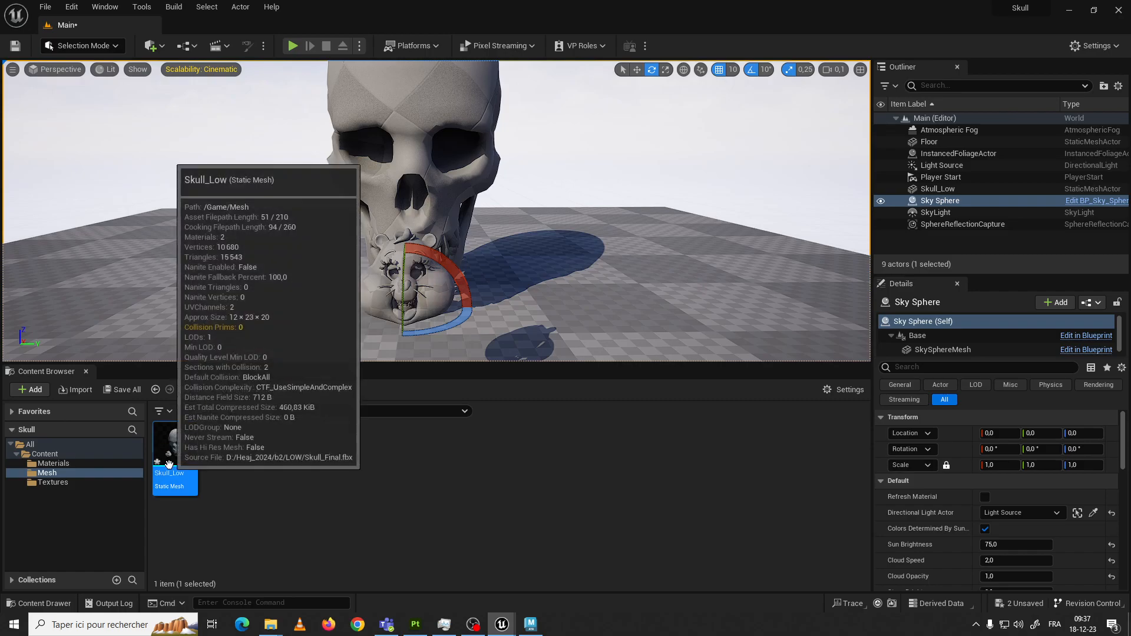
Open the project's Textures content folder and browse to Heaj_2024\b2\Txturing\Textures in the file explorer
click(69, 482)
click(68, 472)
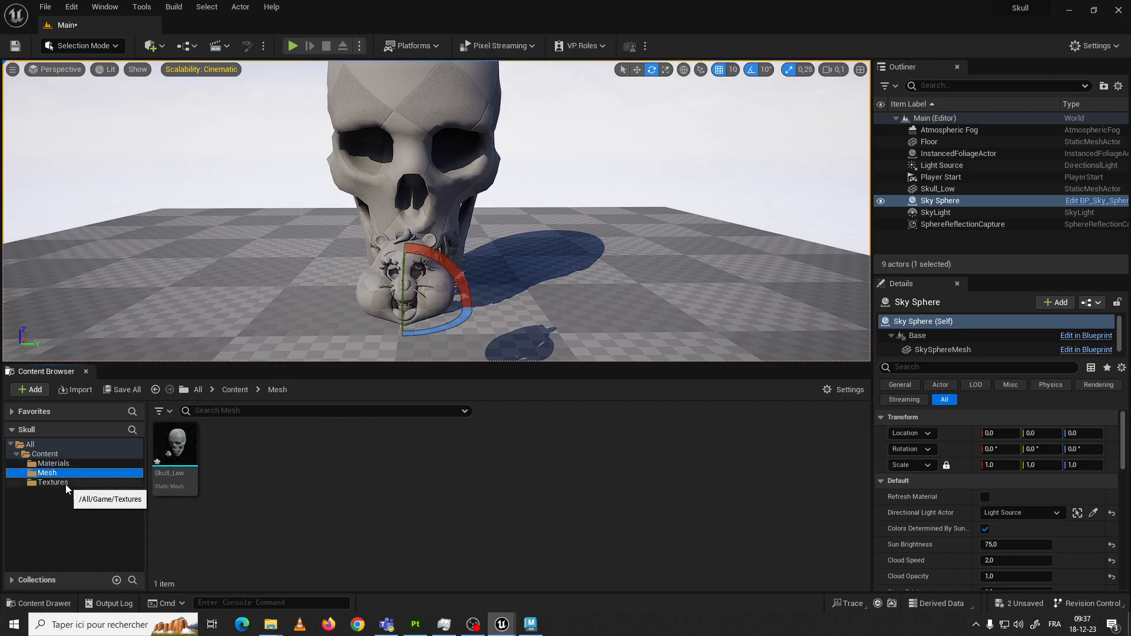
click(66, 484)
mouse_move(281, 629)
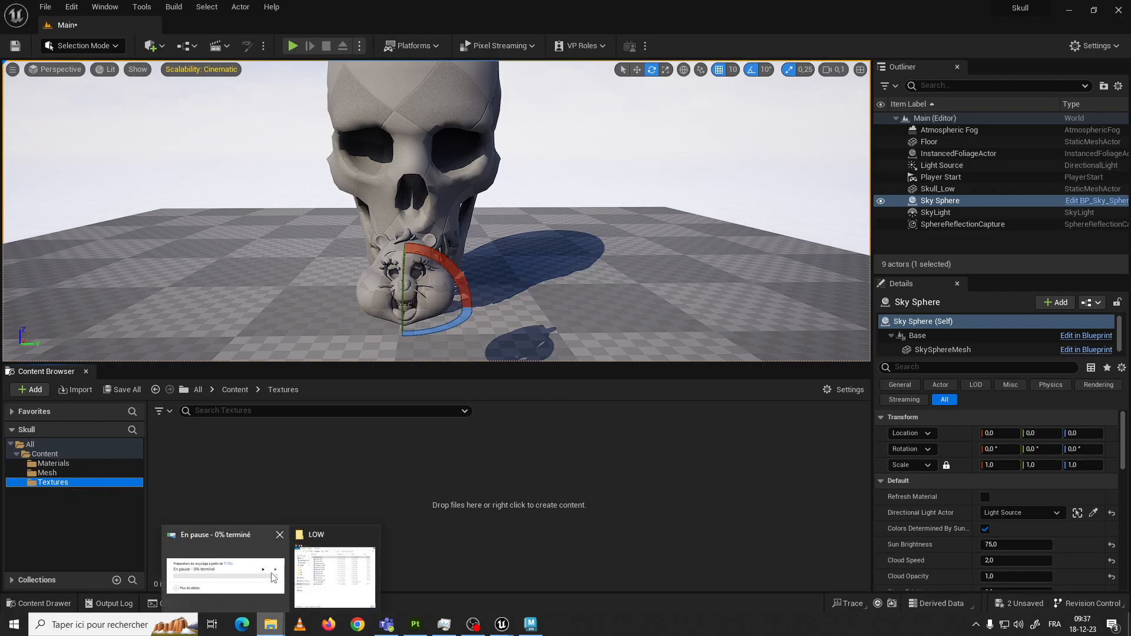
click(330, 563)
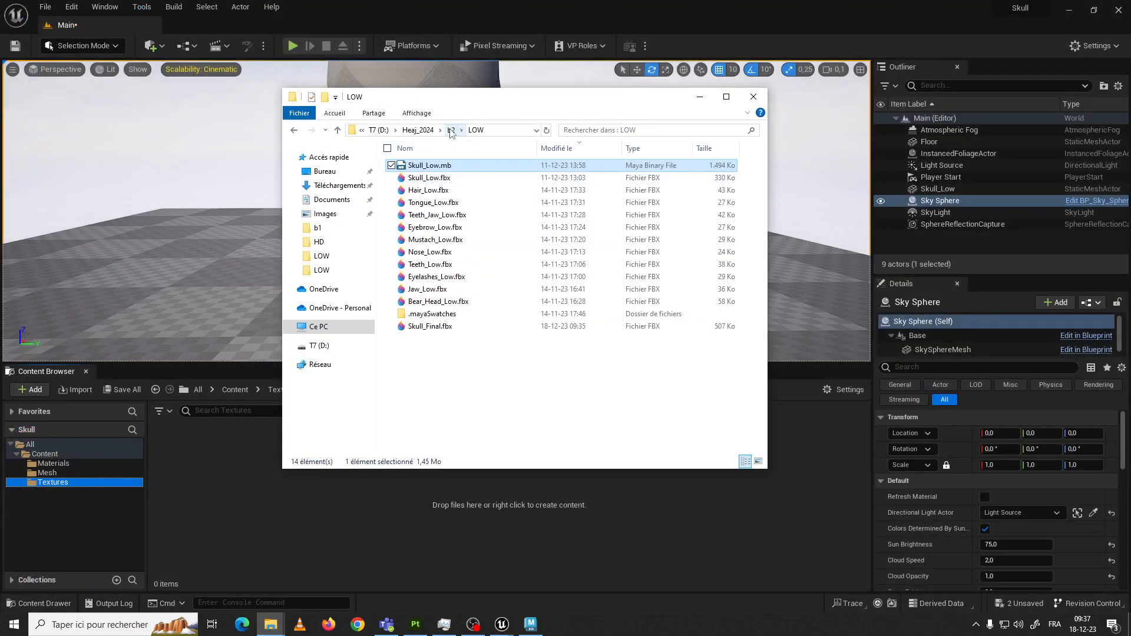
click(451, 129)
double_click(421, 215)
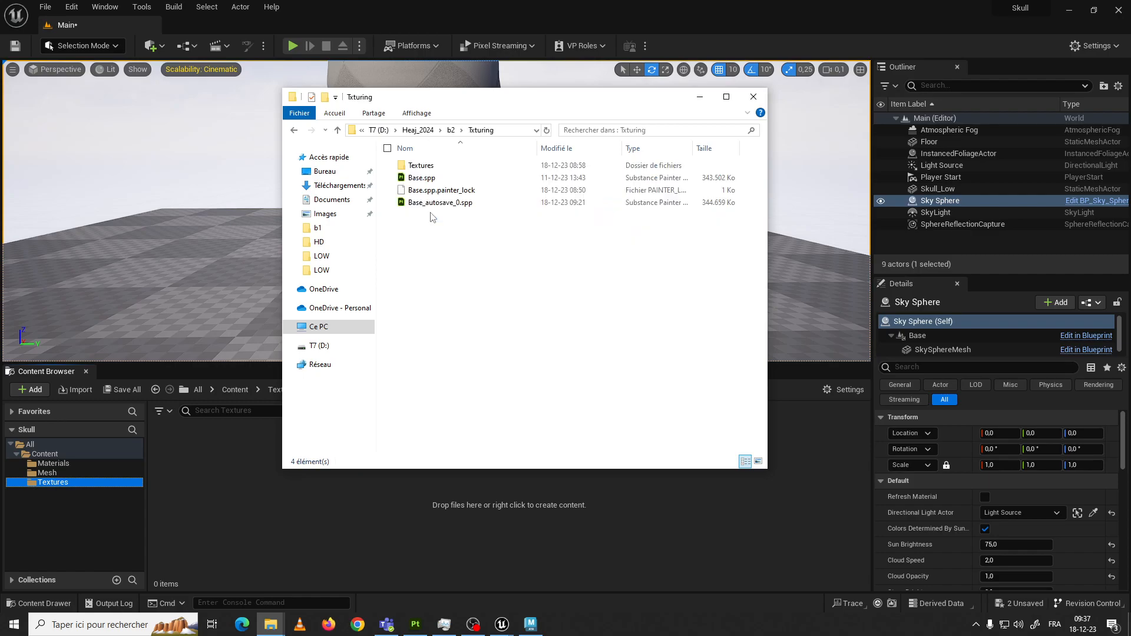
double_click(420, 166)
Import all eight Skull_Low TGA textures into the Textures content folder and accept the Custo and Skull normals as normal maps
drag(423, 332, 760, 145)
drag(415, 176, 244, 498)
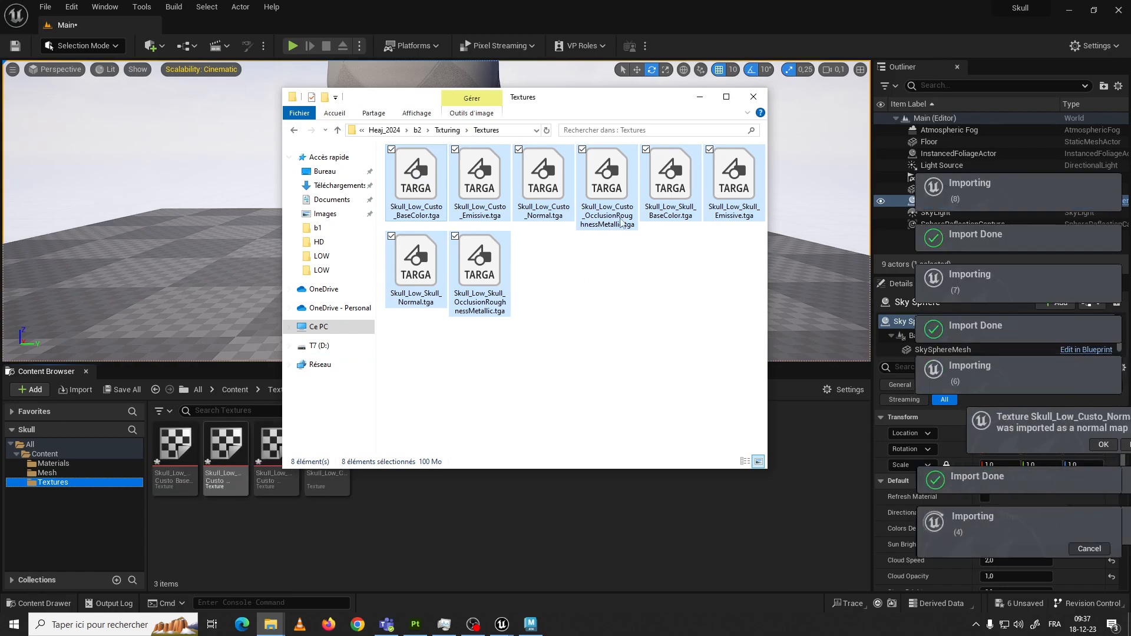
click(699, 97)
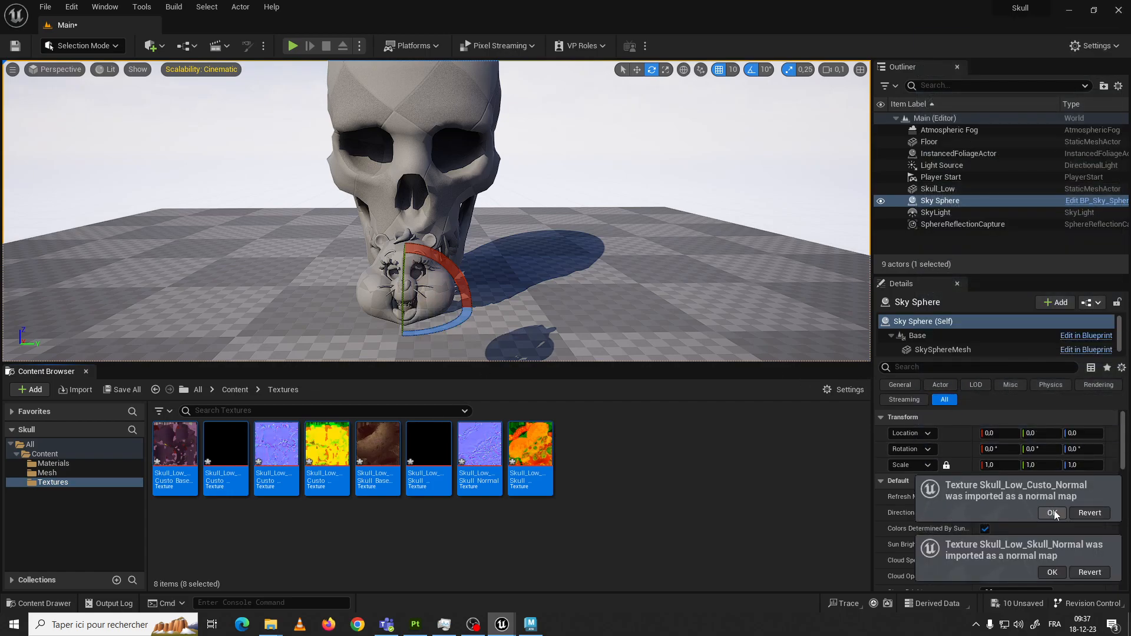
click(1054, 514)
click(1053, 572)
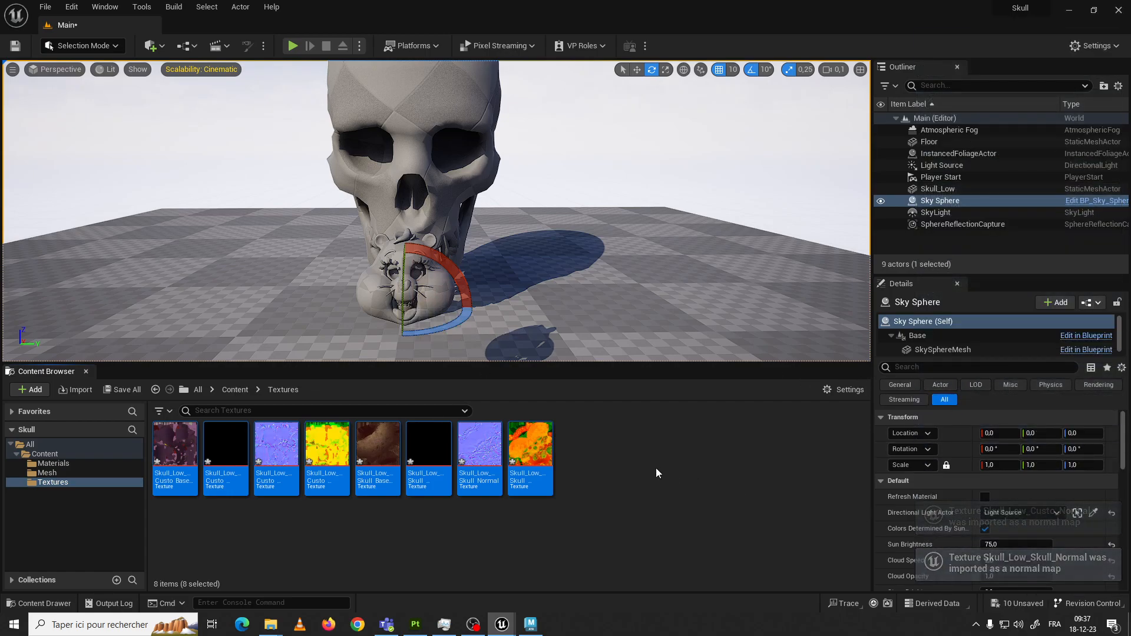
click(595, 447)
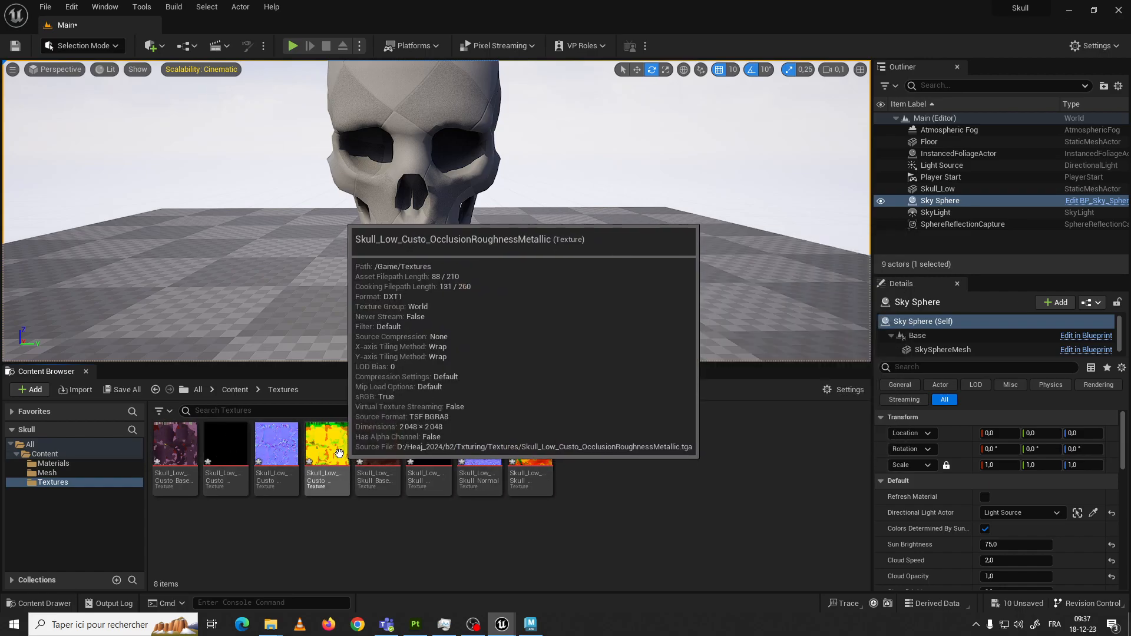
Set the compression of the Skull_Low_Custo_OcclusionRoughnessMetallic texture to Masks (no sRGB) and return to the level editor
mouse_move(326, 467)
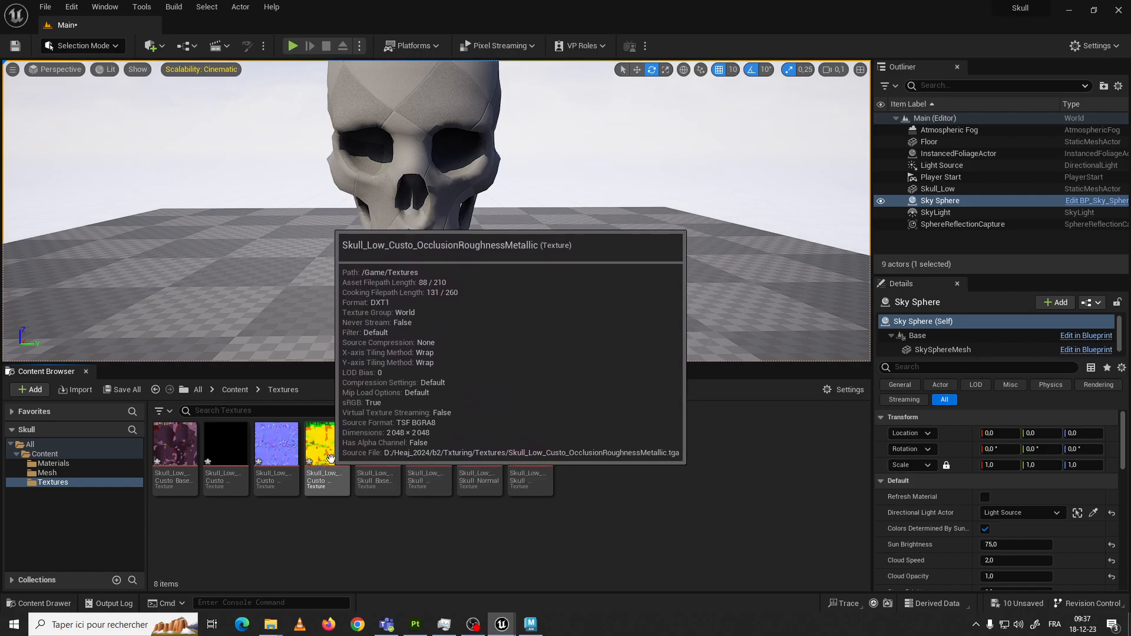
mouse_move(538, 457)
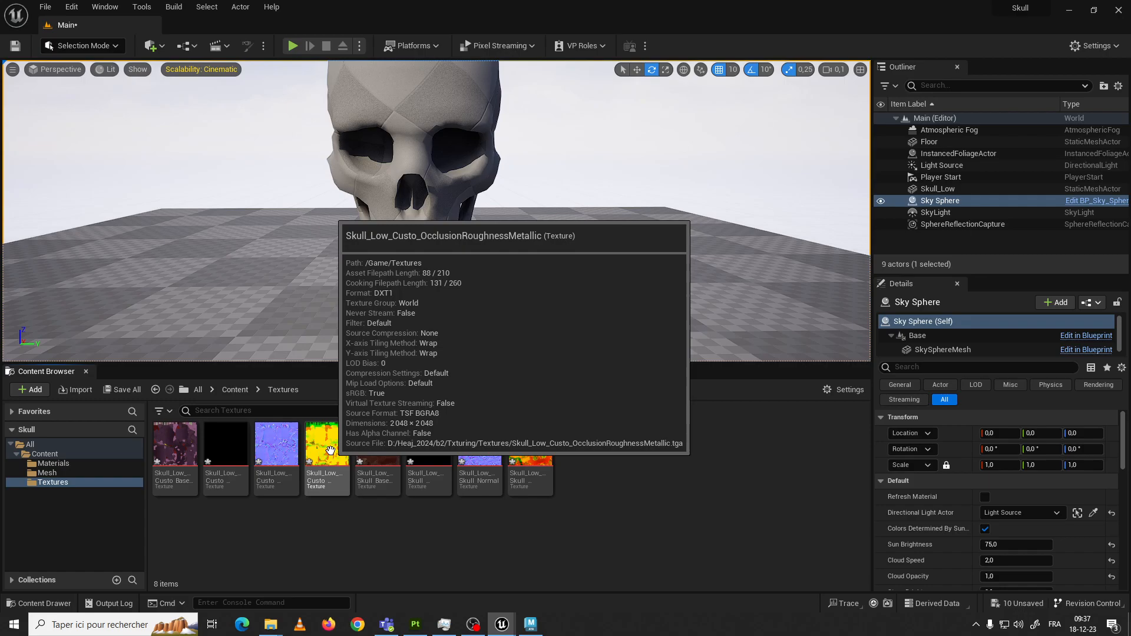
double_click(331, 452)
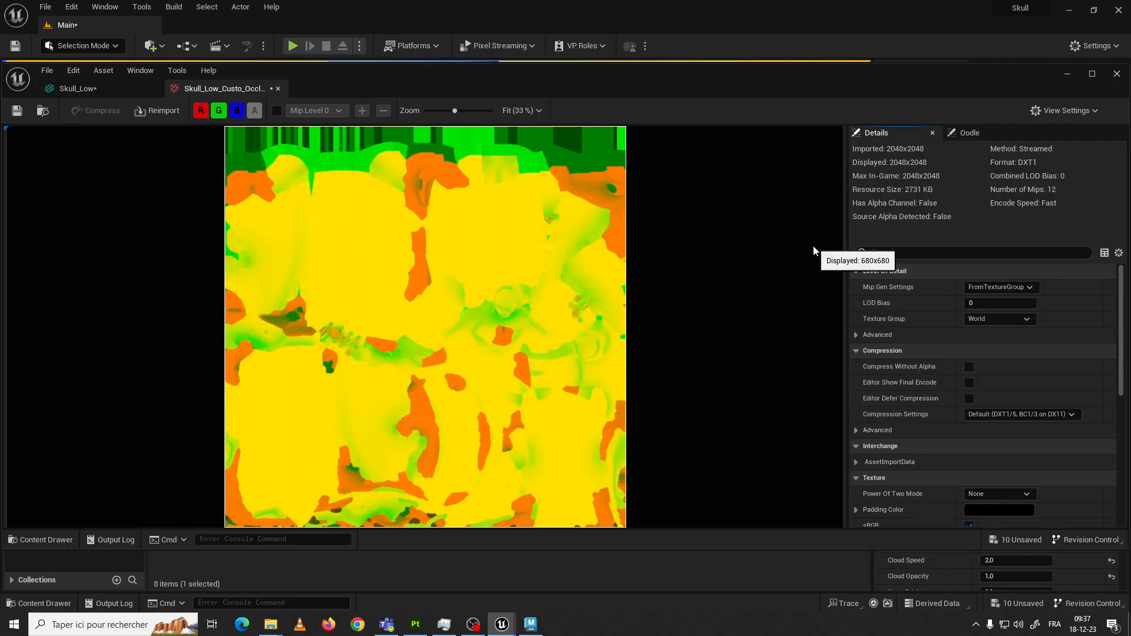
click(986, 415)
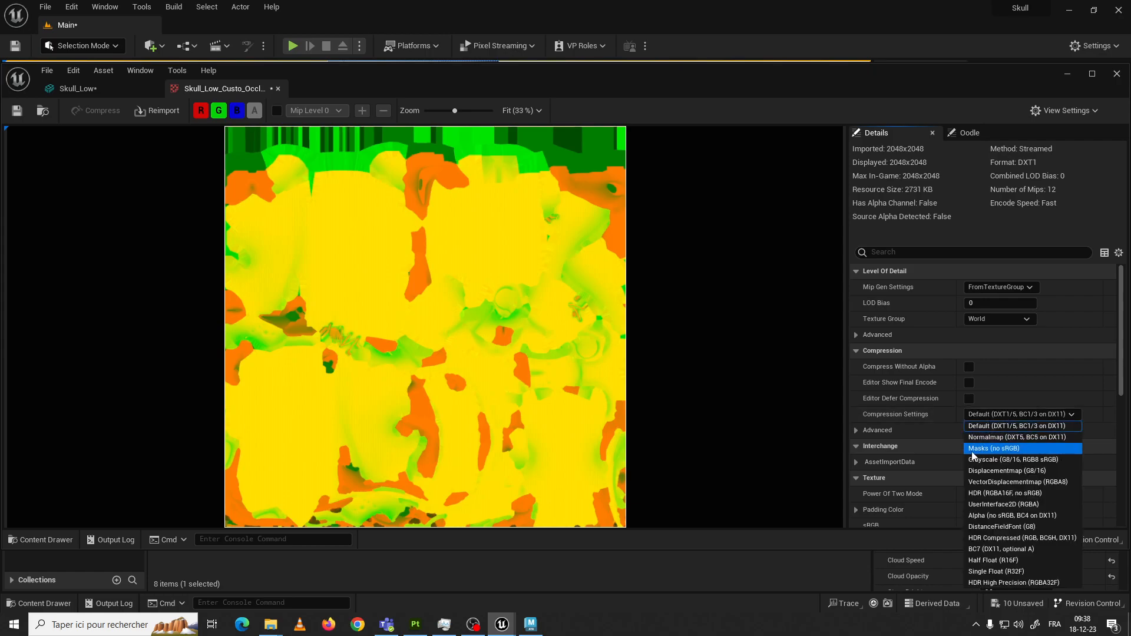
click(1006, 449)
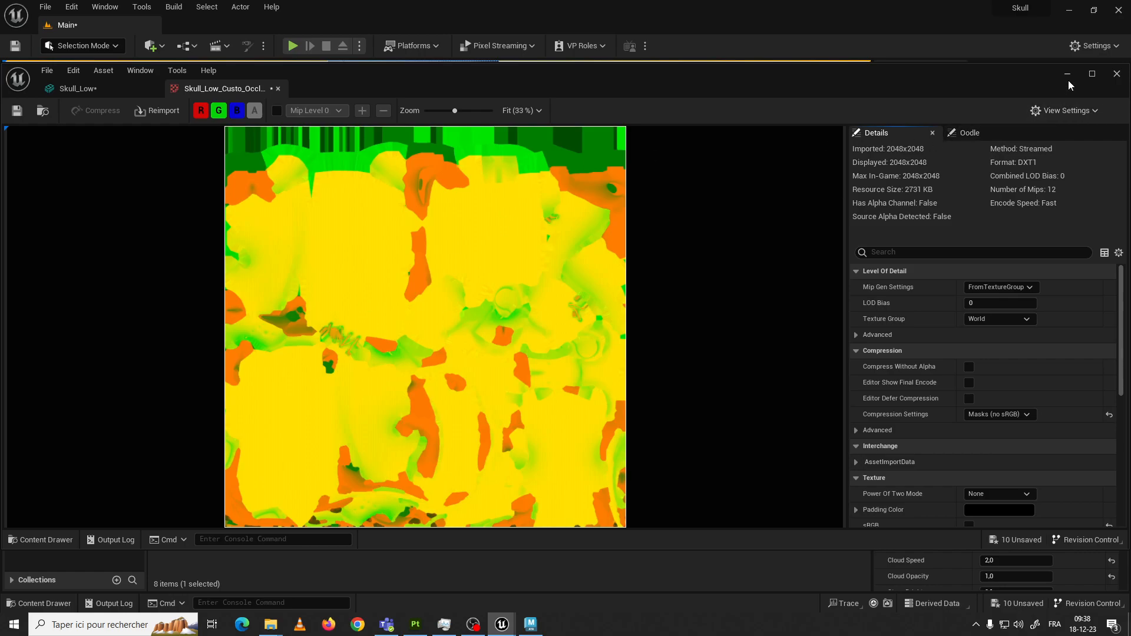
click(76, 89)
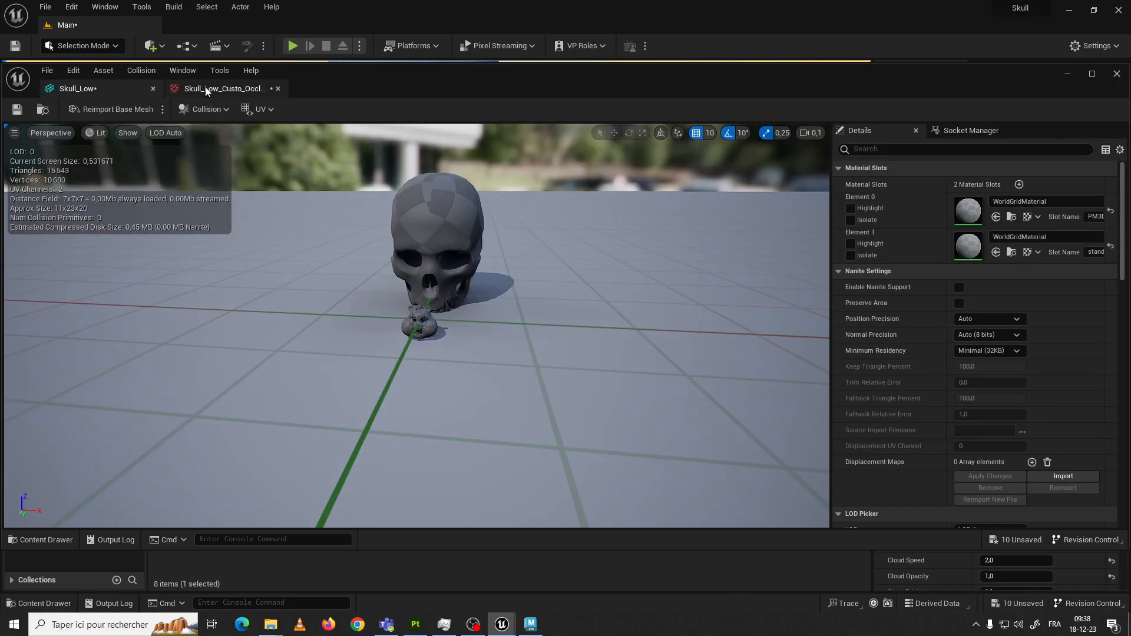
click(224, 89)
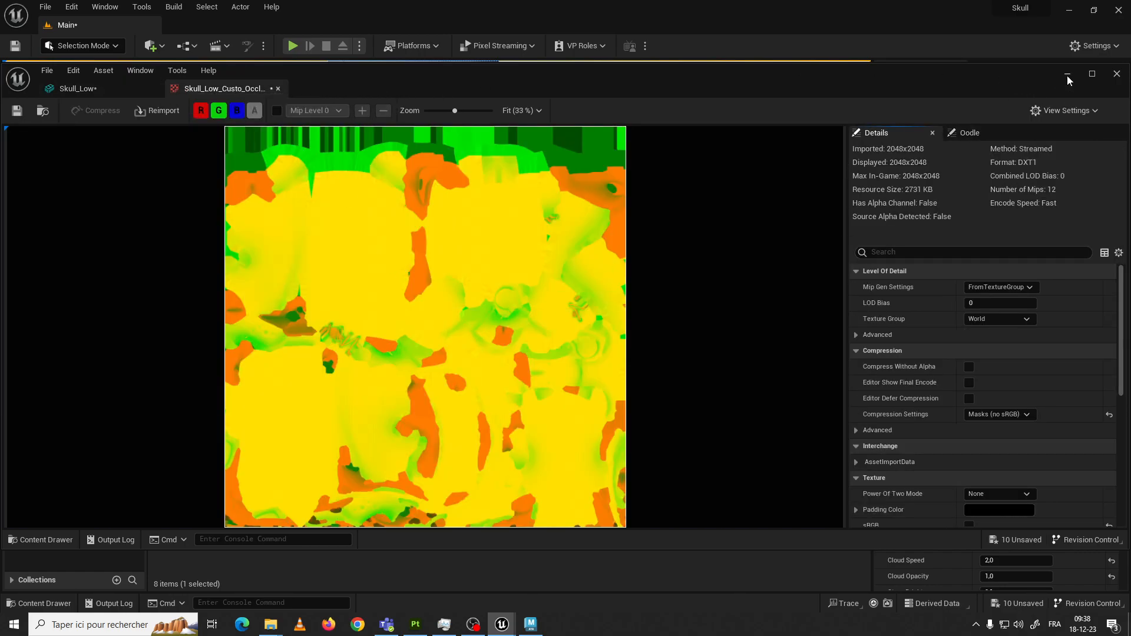
click(136, 87)
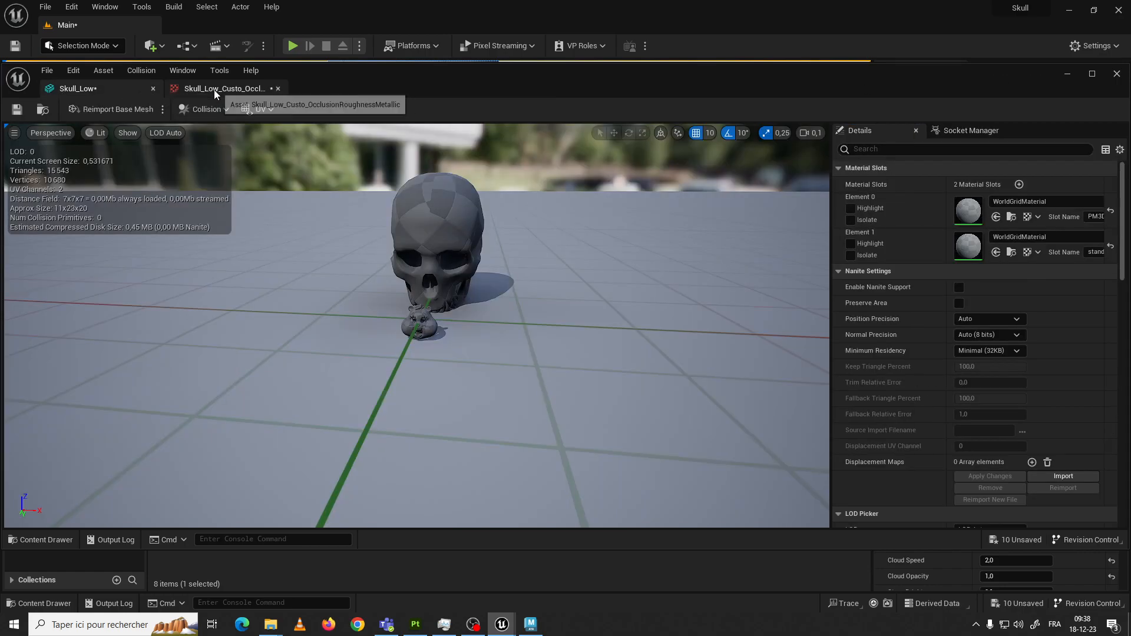
click(224, 88)
click(1069, 75)
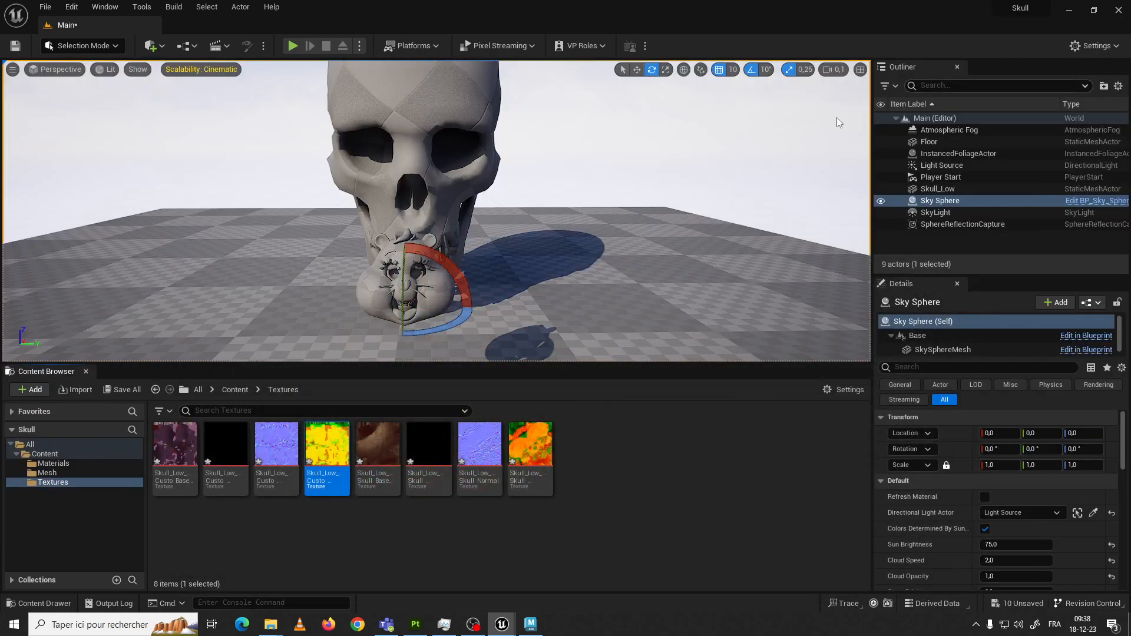
Set the compression of the Skull_Low_Skull_OcclusionRoughnessMetallic texture to Masks (no sRGB)
double_click(526, 452)
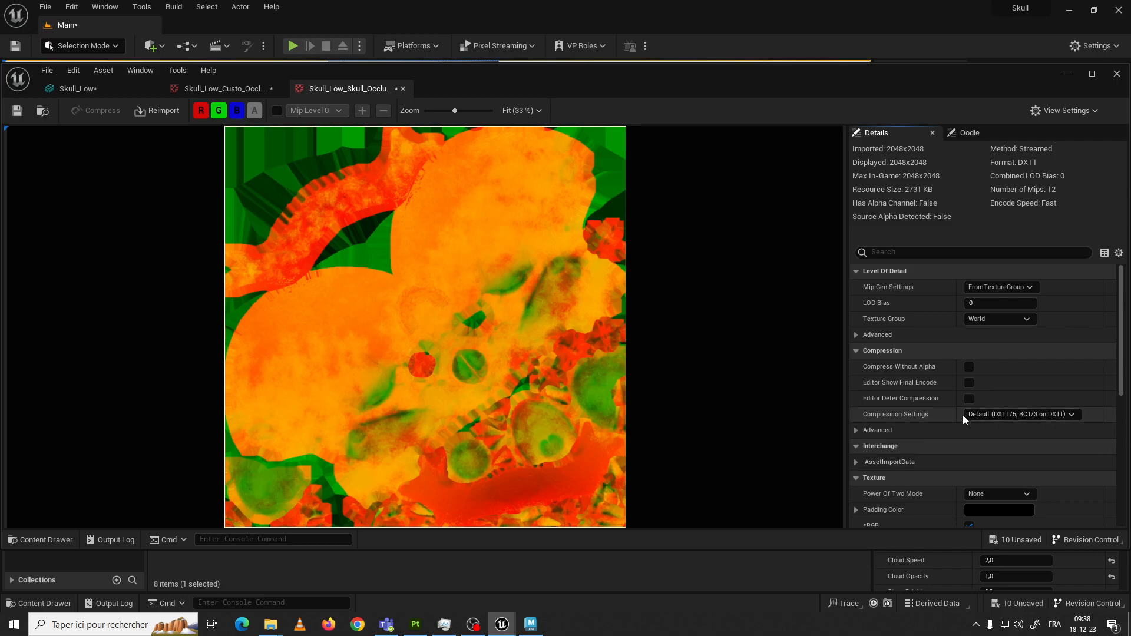
click(986, 414)
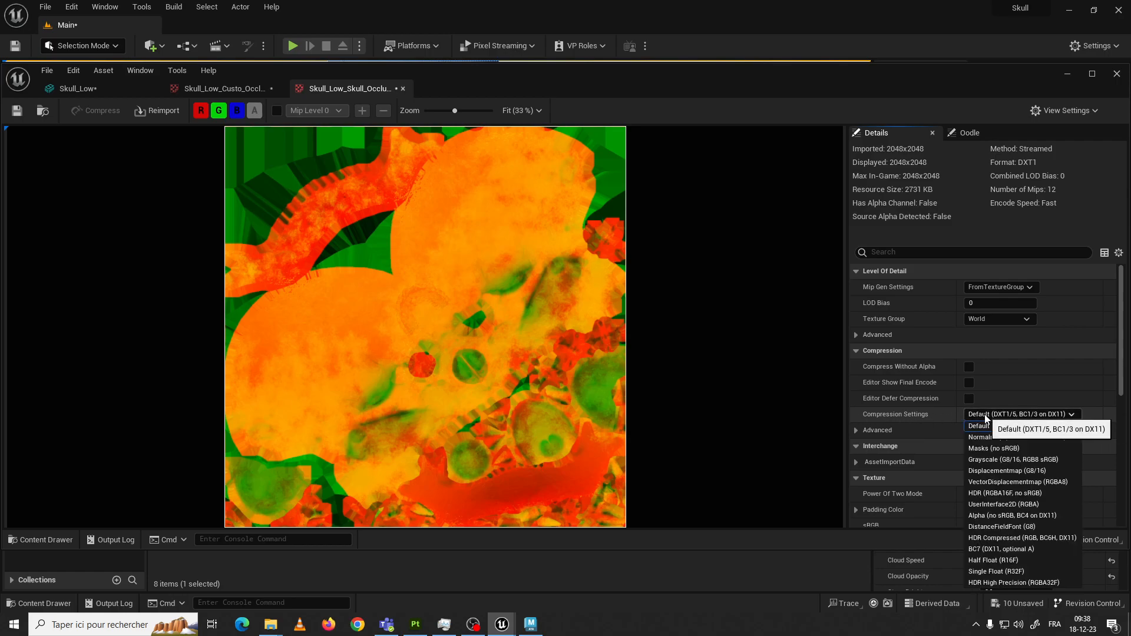
click(982, 449)
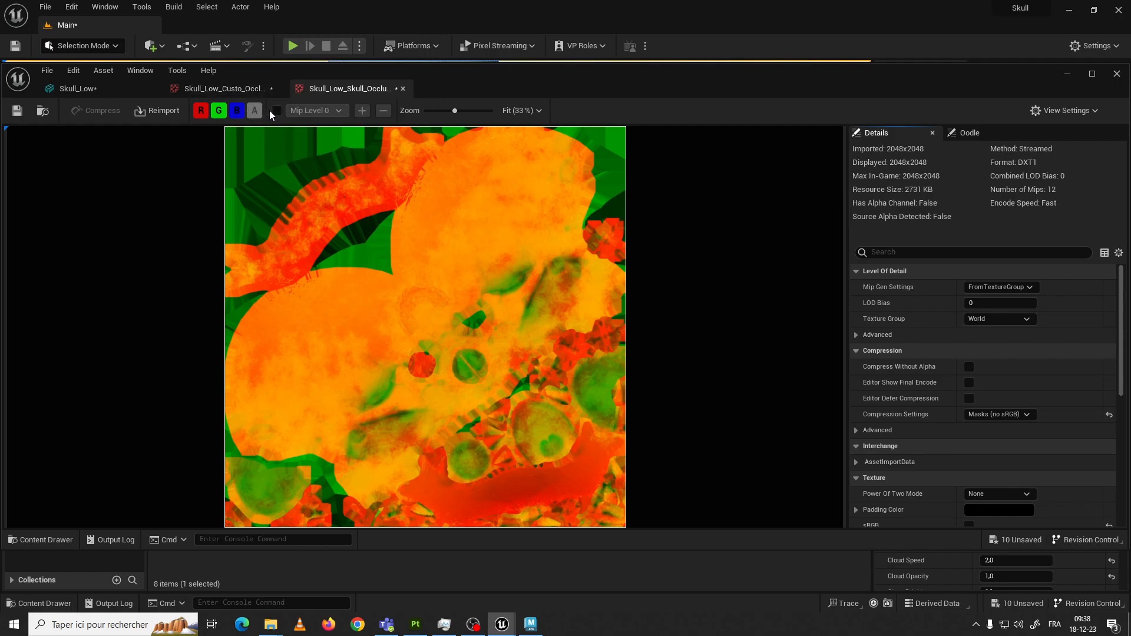
Compare the Custo and Skull OcclusionRoughnessMetallic textures, save both assets and return to the level editor
click(230, 89)
click(326, 88)
click(244, 91)
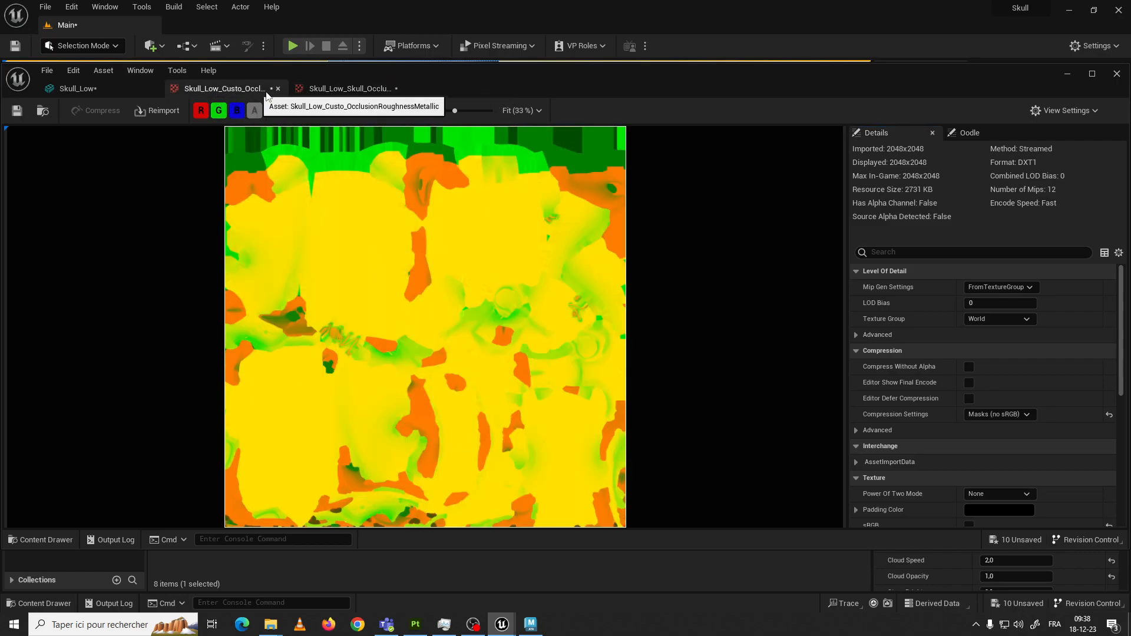
click(347, 88)
click(230, 89)
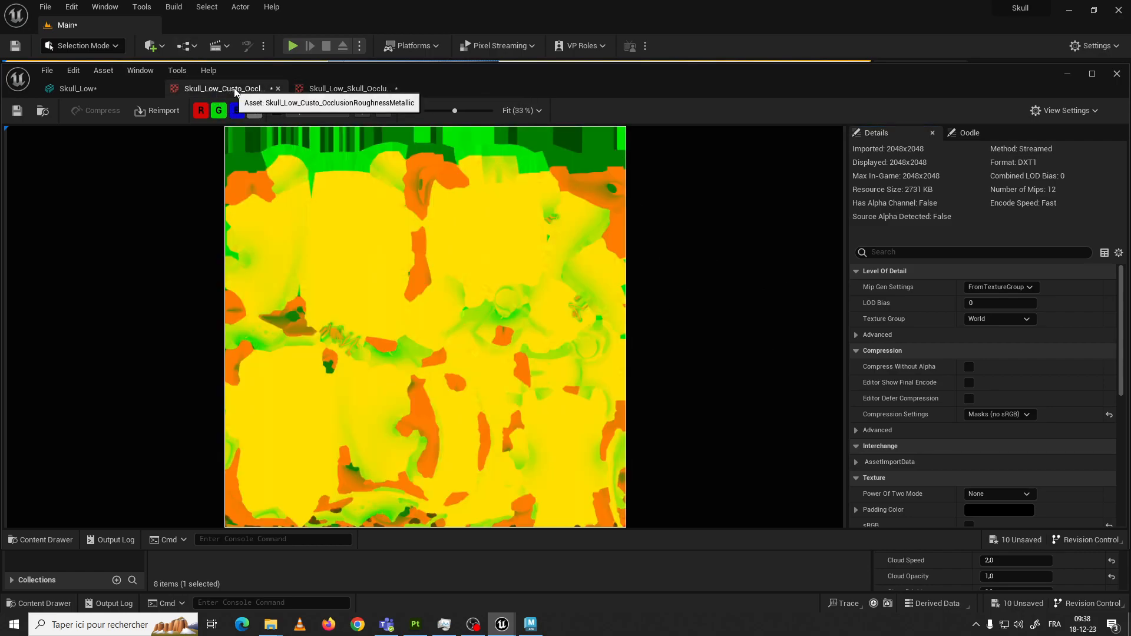
click(306, 87)
click(16, 113)
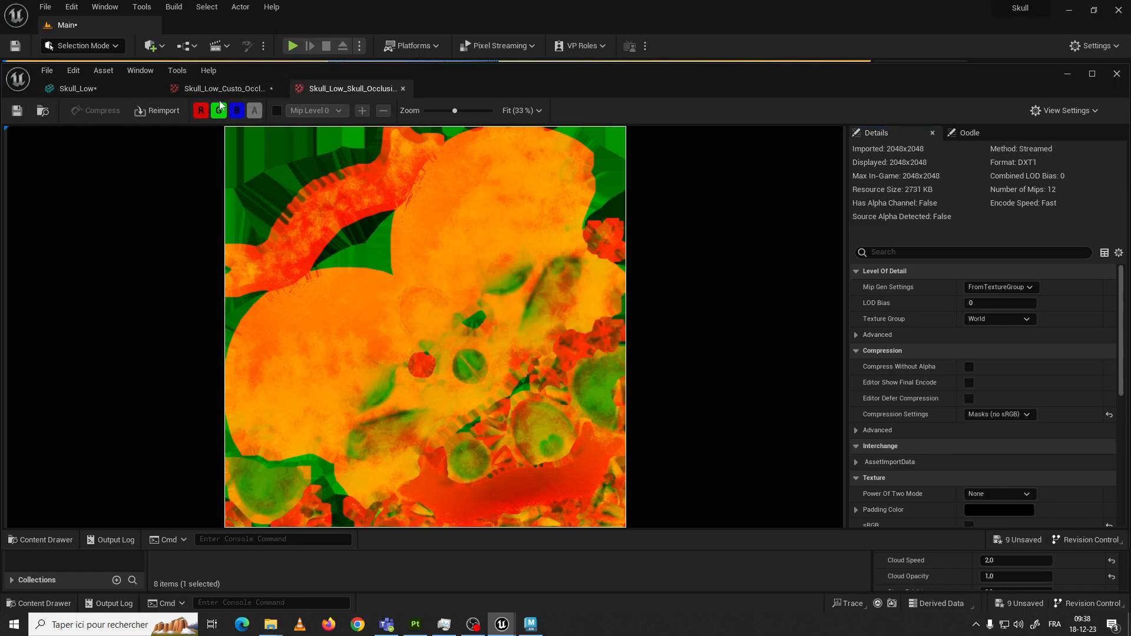
click(224, 88)
click(14, 113)
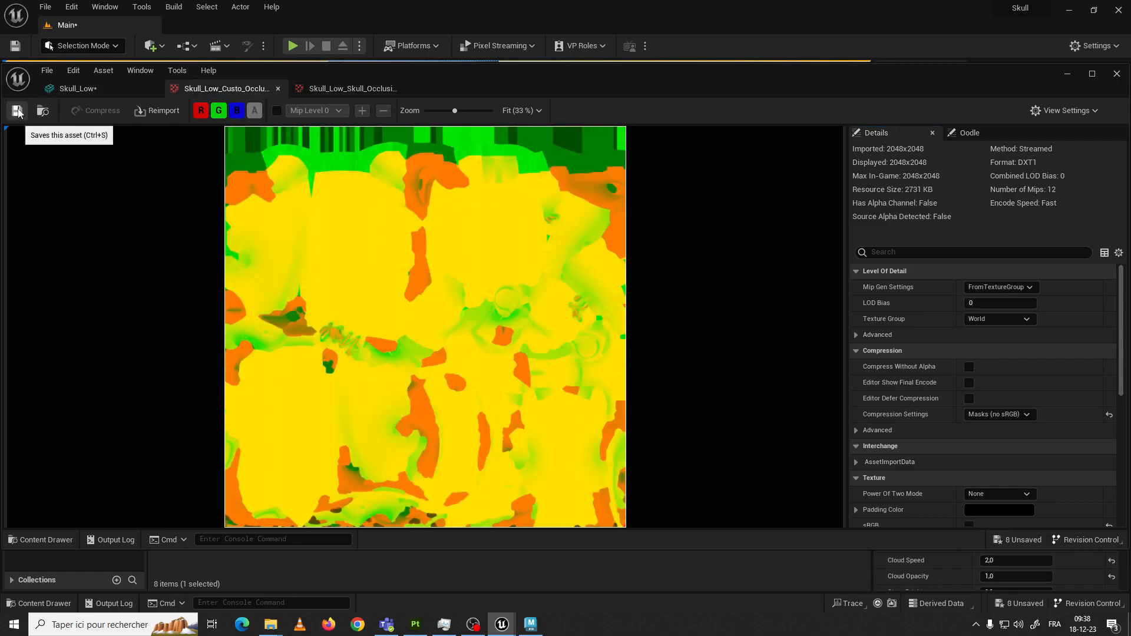
click(1067, 75)
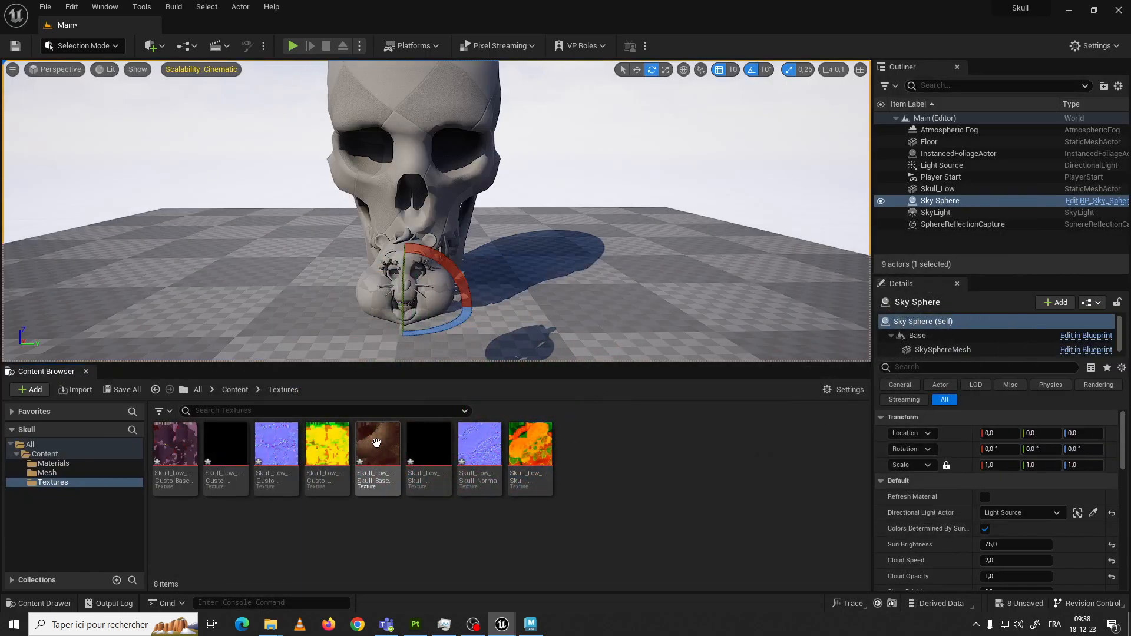
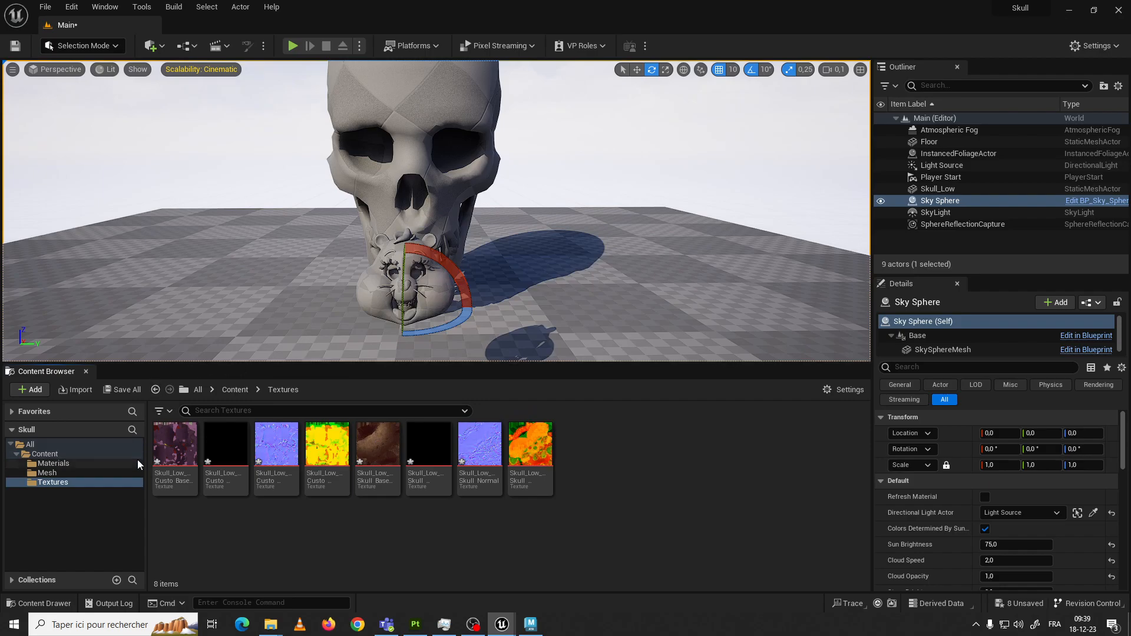
Create a material named Skull in the Materials content folder and open it for editing
click(72, 464)
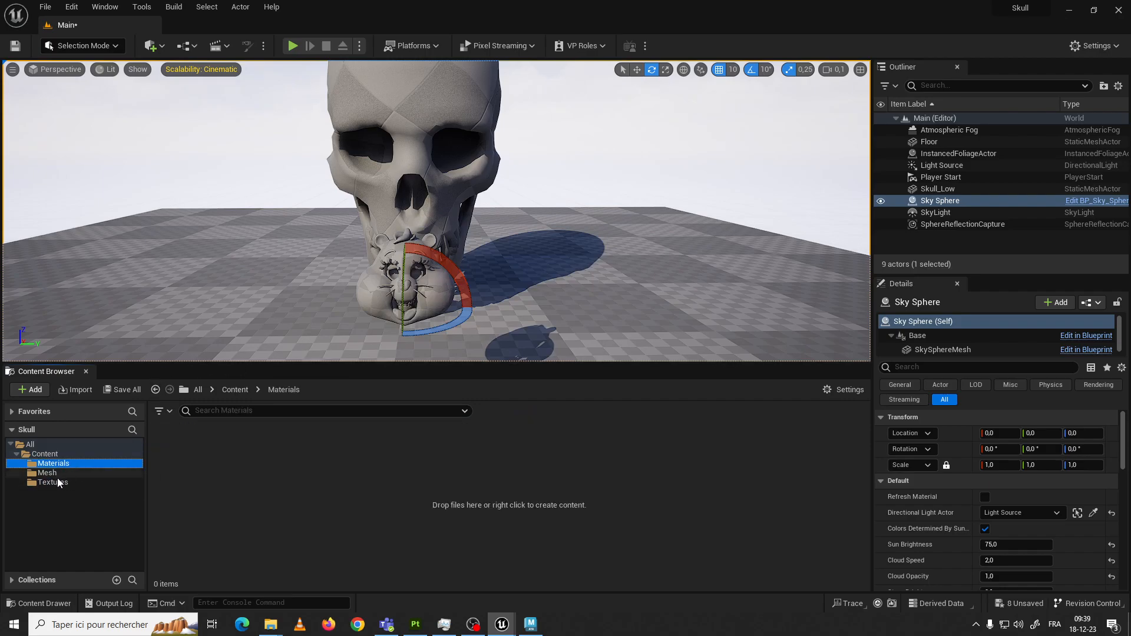
click(58, 481)
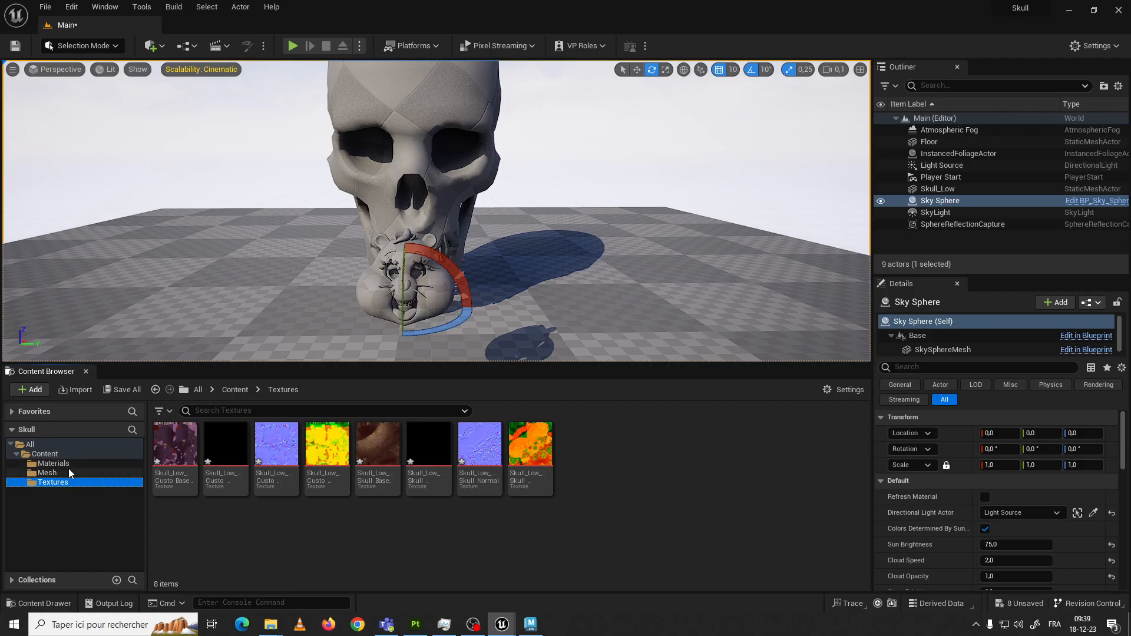
click(68, 464)
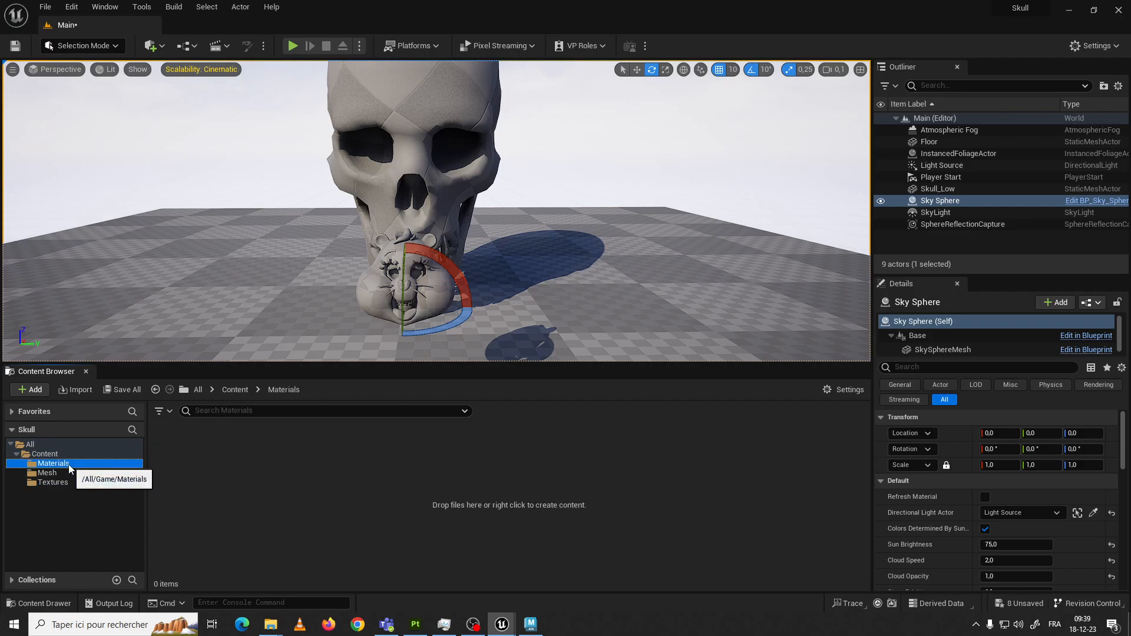
right_click(231, 477)
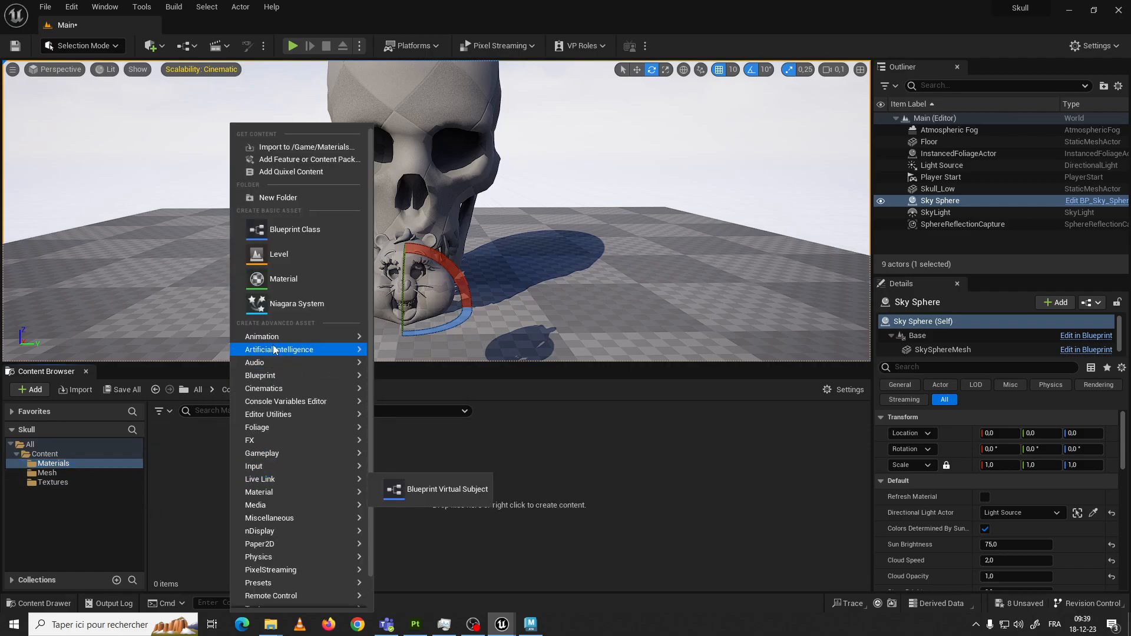
click(306, 280)
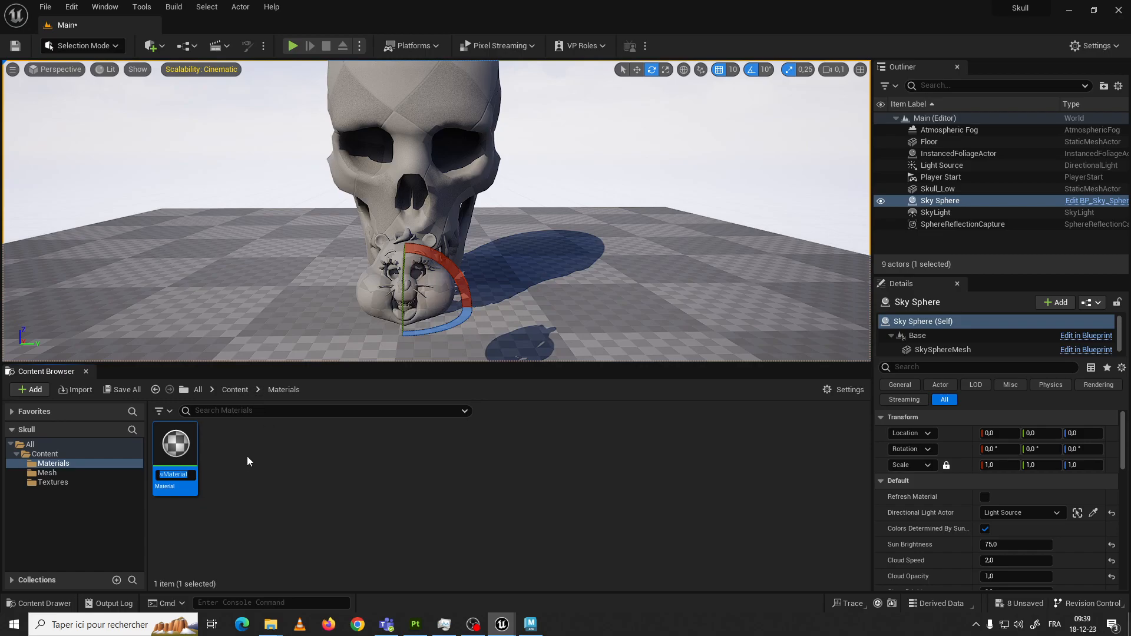
text(Skull)
key(Return)
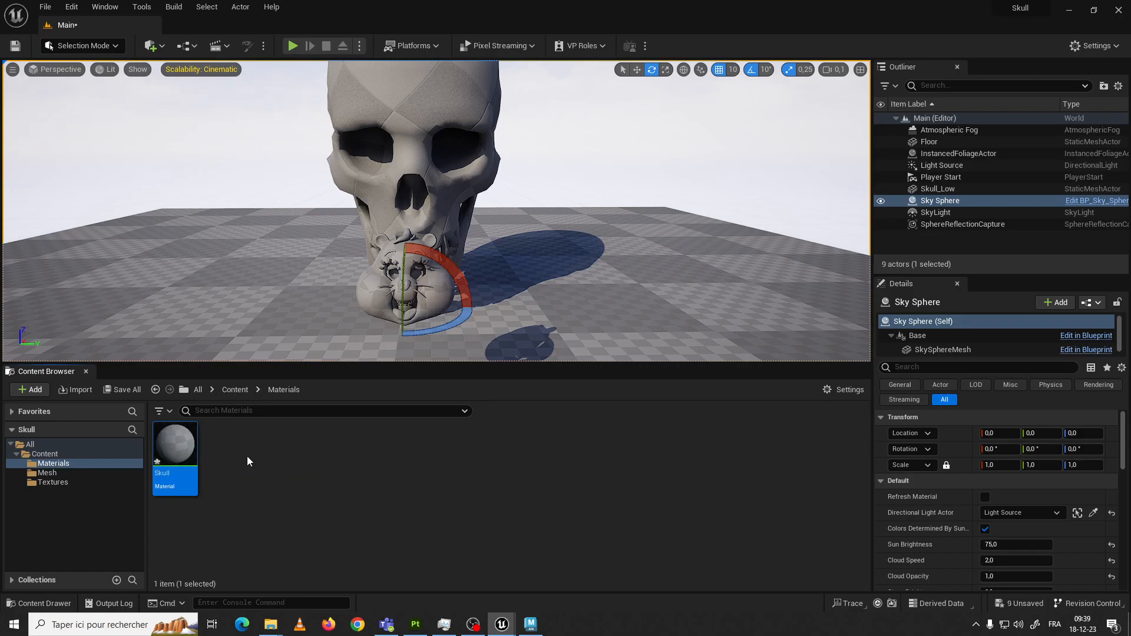
double_click(178, 449)
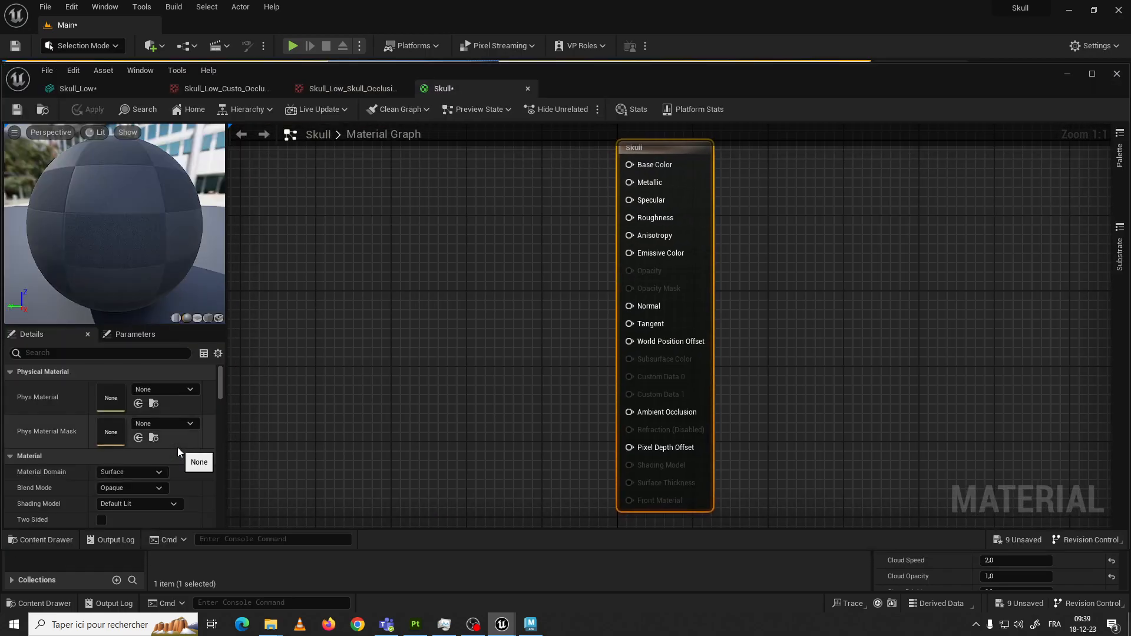
Move the material editor window over the level editor, enlarge it downward and shift the Skull result node slightly
right_drag(343, 352, 628, 294)
scroll(627, 290, up, 1)
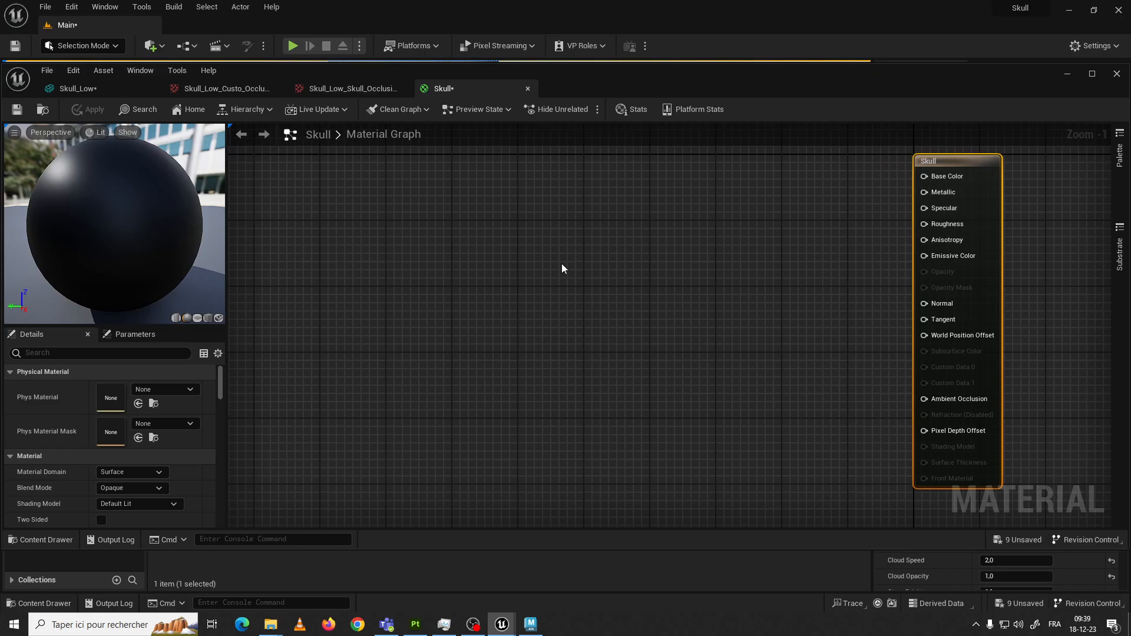
right_drag(760, 262, 731, 291)
drag(629, 75, 638, 11)
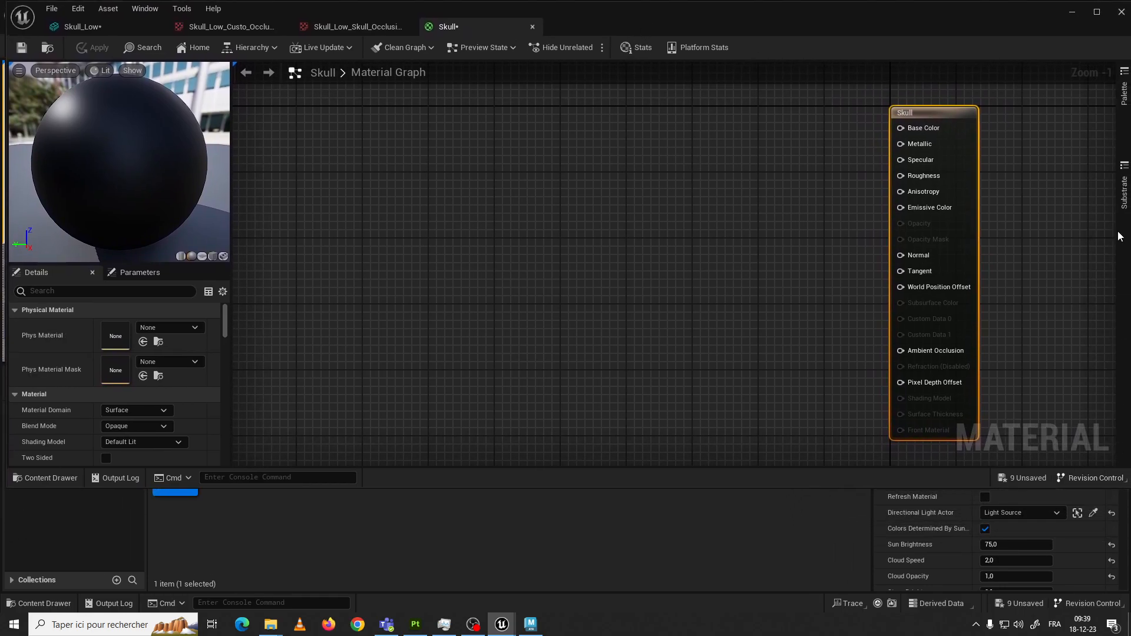
mouse_move(1024, 22)
mouse_down()
mouse_move(1002, 23)
mouse_move(1020, 24)
mouse_up()
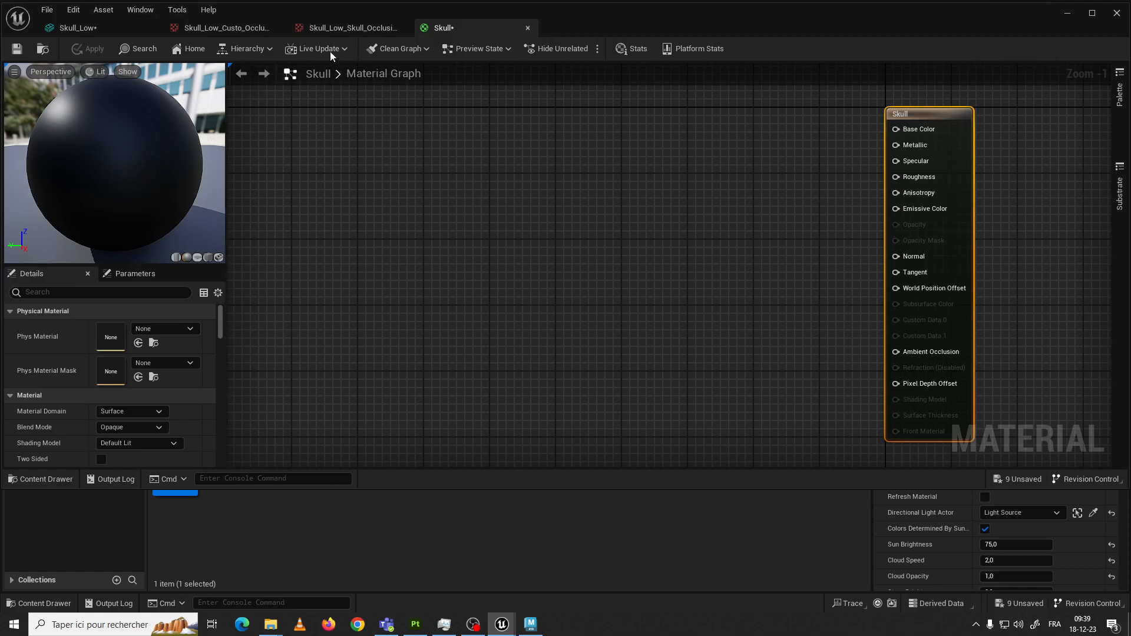
mouse_move(2, 27)
mouse_down()
mouse_move(150, 29)
mouse_move(6, 33)
mouse_up()
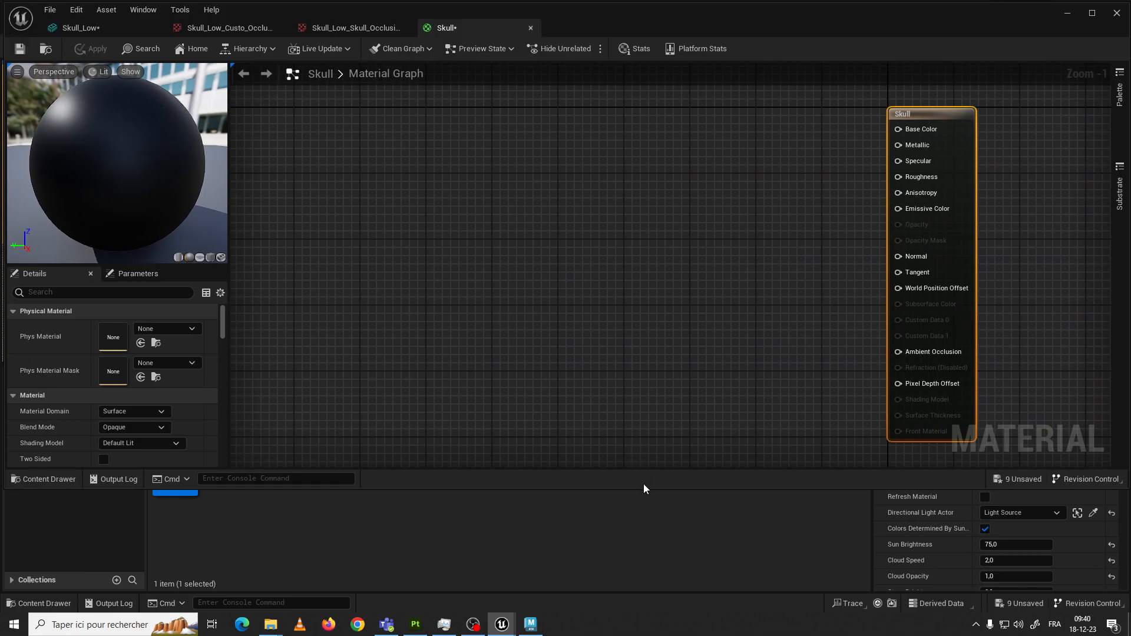
drag(642, 489, 635, 551)
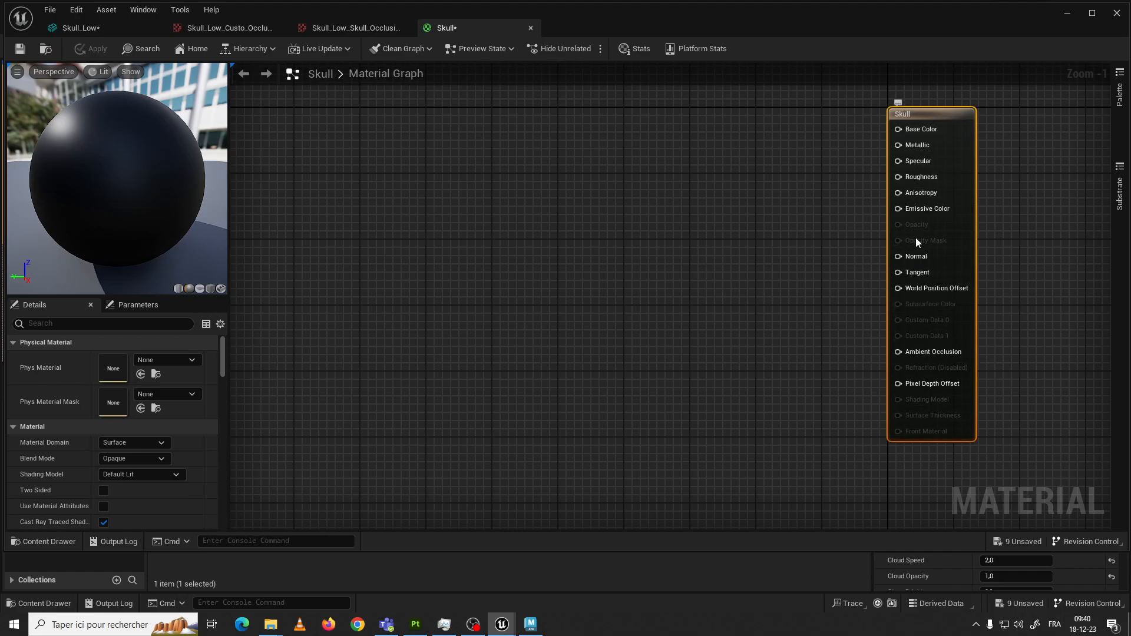
mouse_move(928, 116)
mouse_down()
mouse_move(917, 148)
mouse_move(919, 125)
mouse_up()
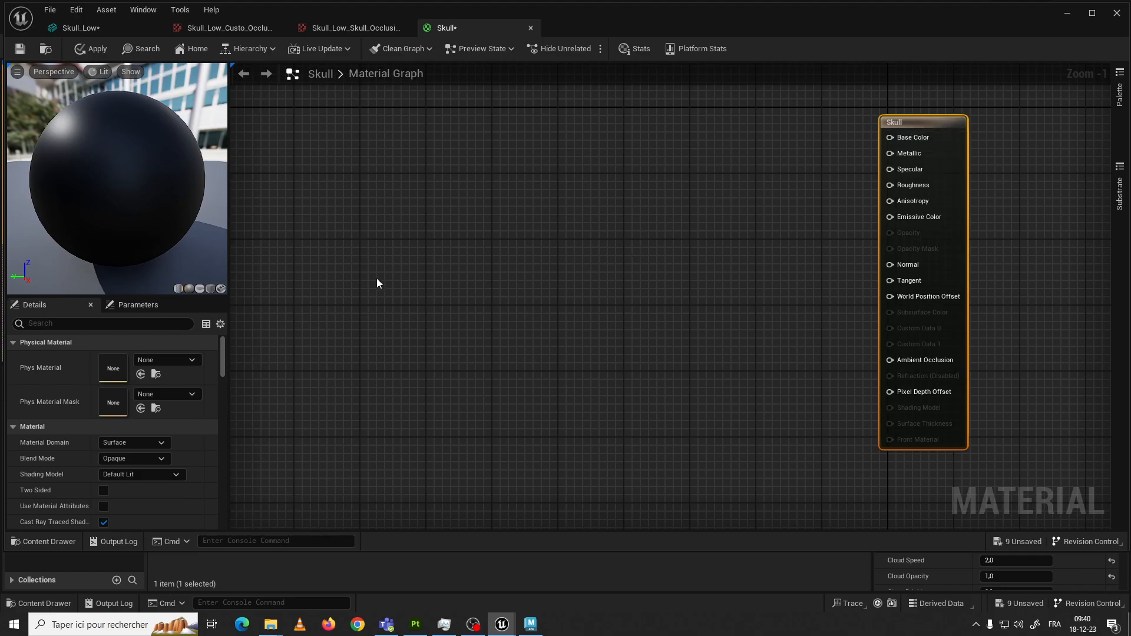
scroll(164, 398, down, 4)
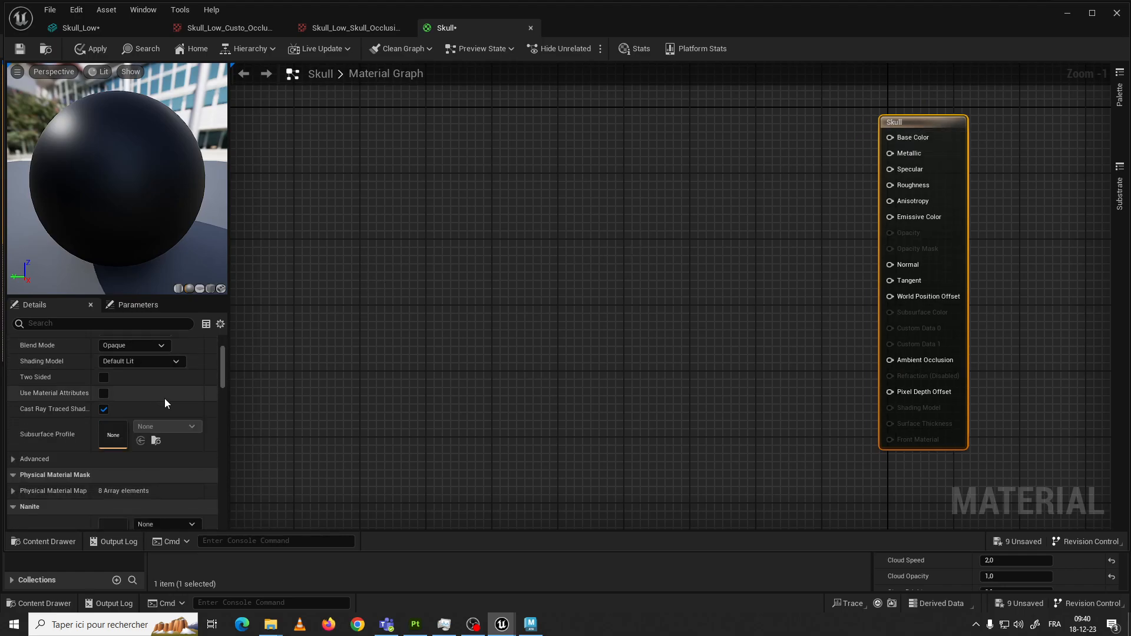
scroll(161, 419, up, 2)
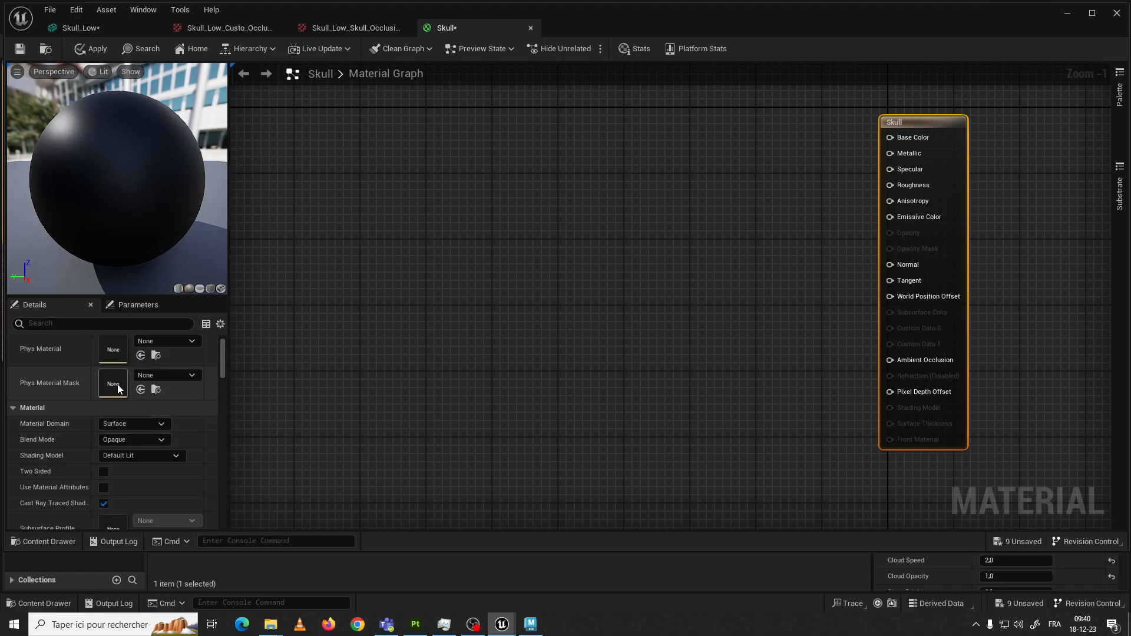
scroll(118, 385, down, 10)
scroll(118, 394, down, 4)
scroll(118, 394, up, 8)
scroll(120, 399, up, 3)
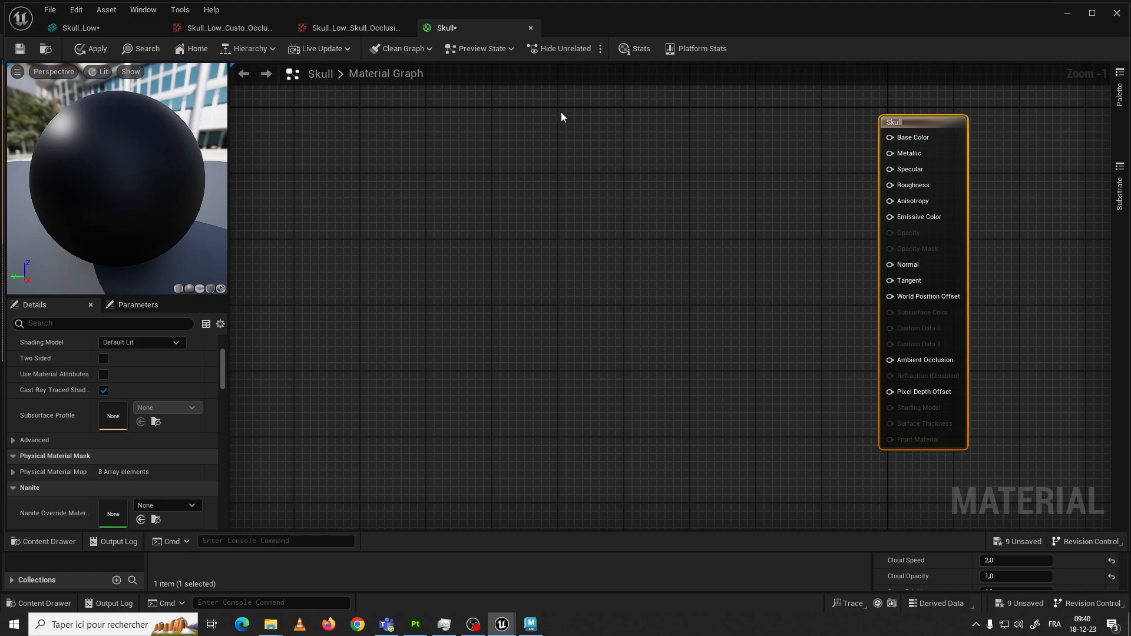
Place the material and level editors side by side and add the Skull base, emissive, normal and OcclusionRoughnessMetallic textures to the material graph
drag(600, 15, 0, 51)
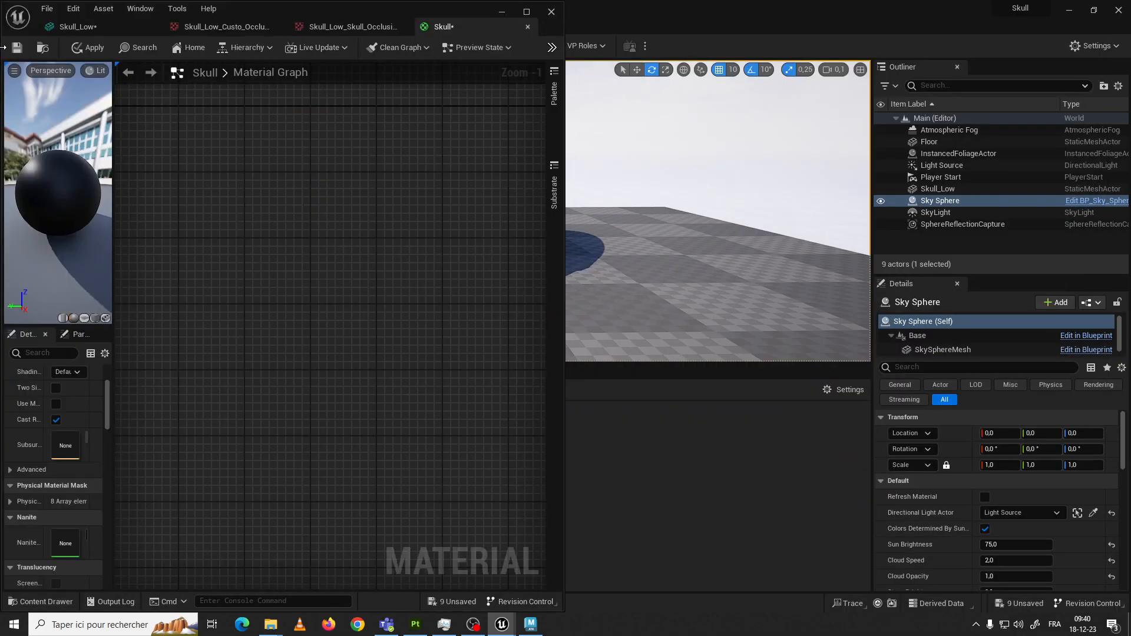
click(736, 177)
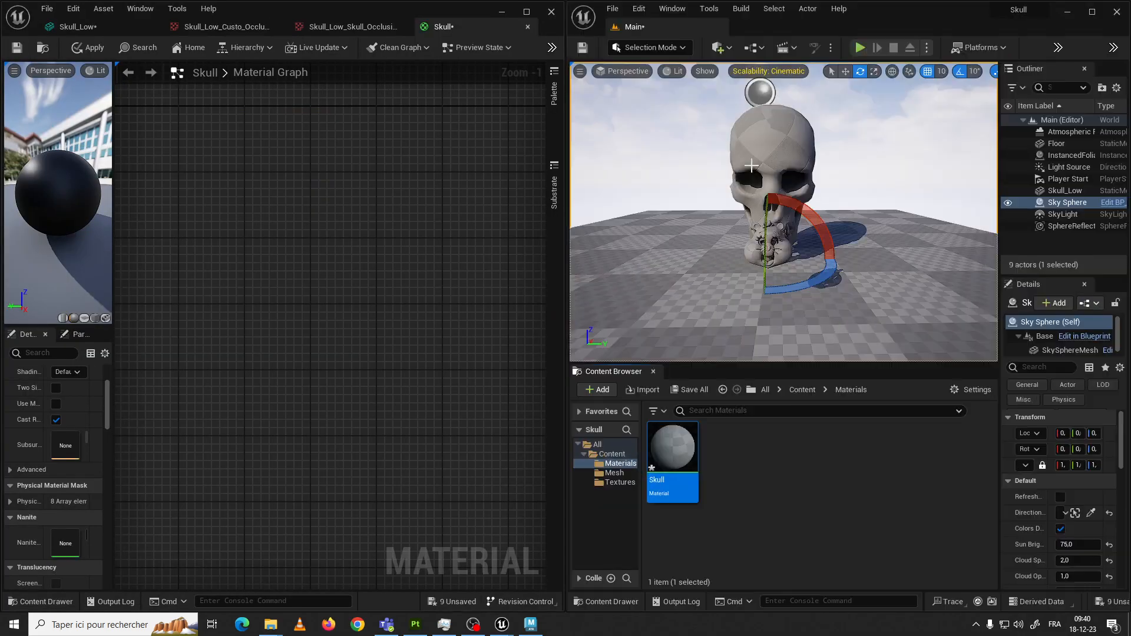
click(620, 482)
scroll(928, 519, down, 1)
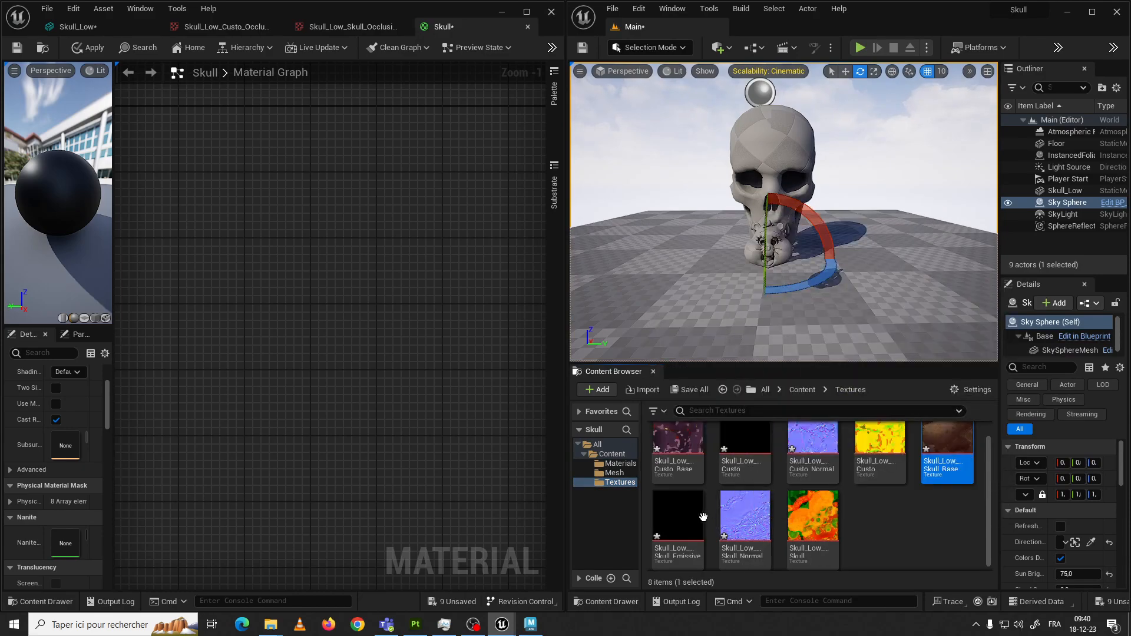
click(680, 525)
ctrl+click(740, 523)
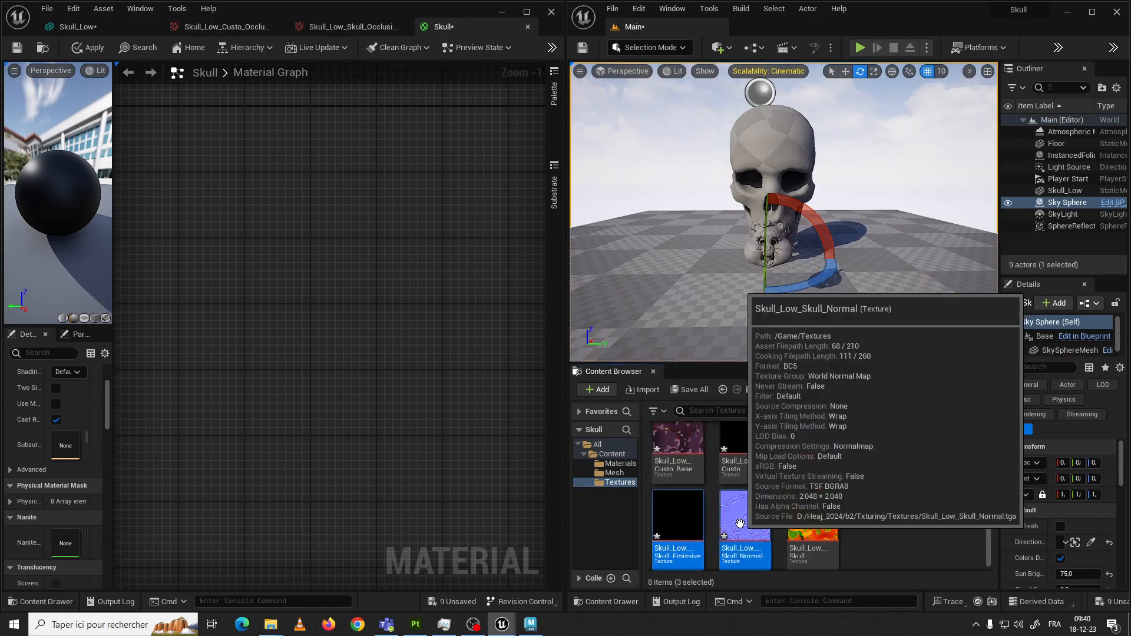
ctrl+click(824, 528)
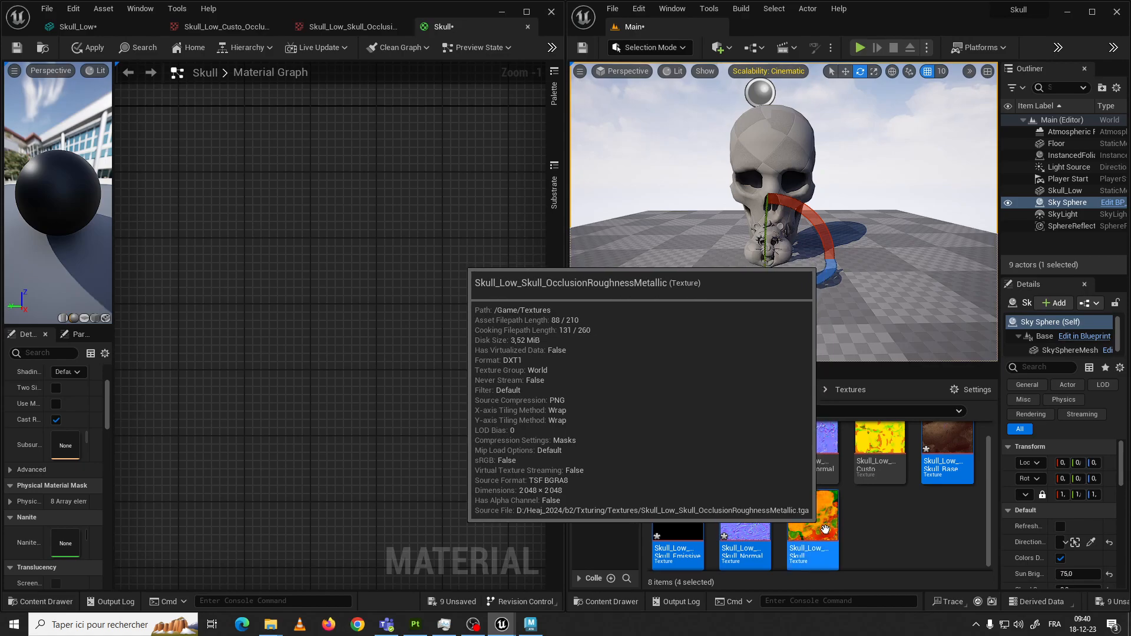
drag(825, 528, 346, 313)
Arrange the texture samples in a vertical column ordered base, OcclusionRoughnessMetallic, normal and emissive
scroll(437, 300, down, 1)
right_drag(437, 301, 318, 291)
scroll(317, 291, down, 1)
drag(260, 309, 213, 230)
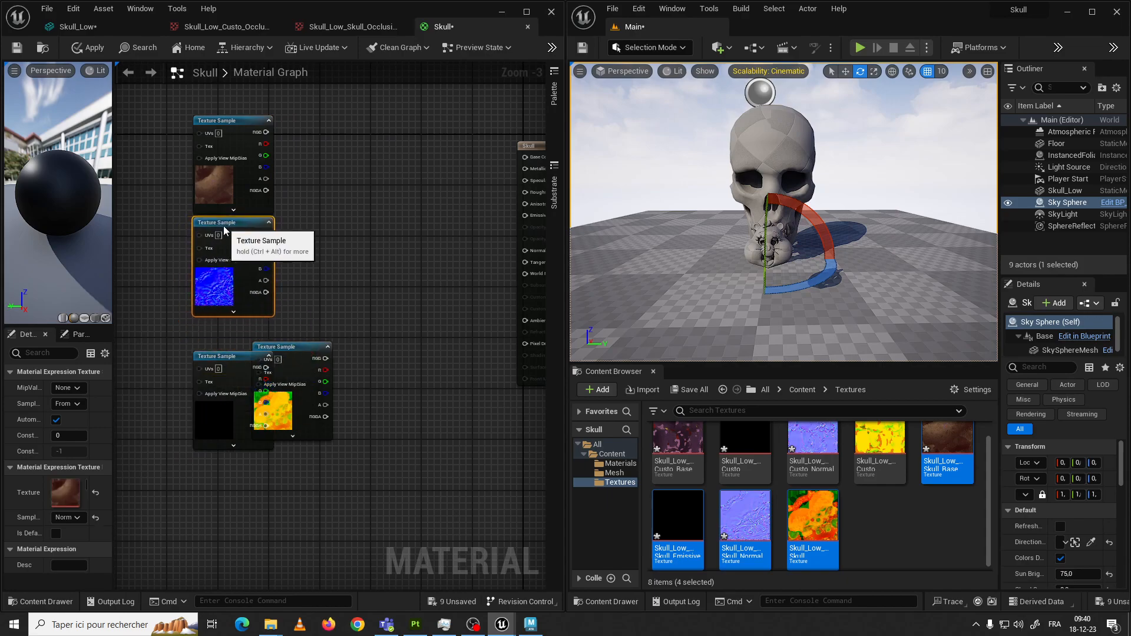
right_drag(278, 260, 284, 179)
drag(239, 283, 243, 384)
right_drag(300, 295, 361, 229)
drag(268, 143, 299, 173)
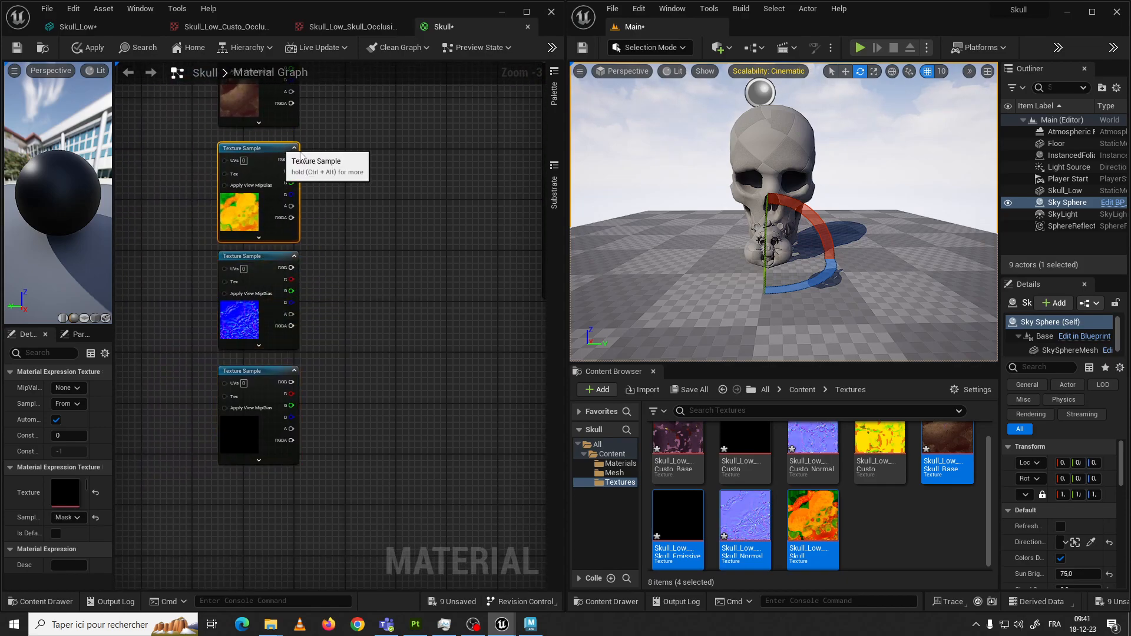
click(275, 145)
Move all four texture samples together slightly upward relative to the Skull result node
right_drag(275, 145, 336, 202)
scroll(225, 171, down, 2)
mouse_move(203, 163)
right_down()
mouse_move(200, 202)
mouse_move(240, 184)
mouse_move(257, 233)
mouse_move(189, 161)
right_up()
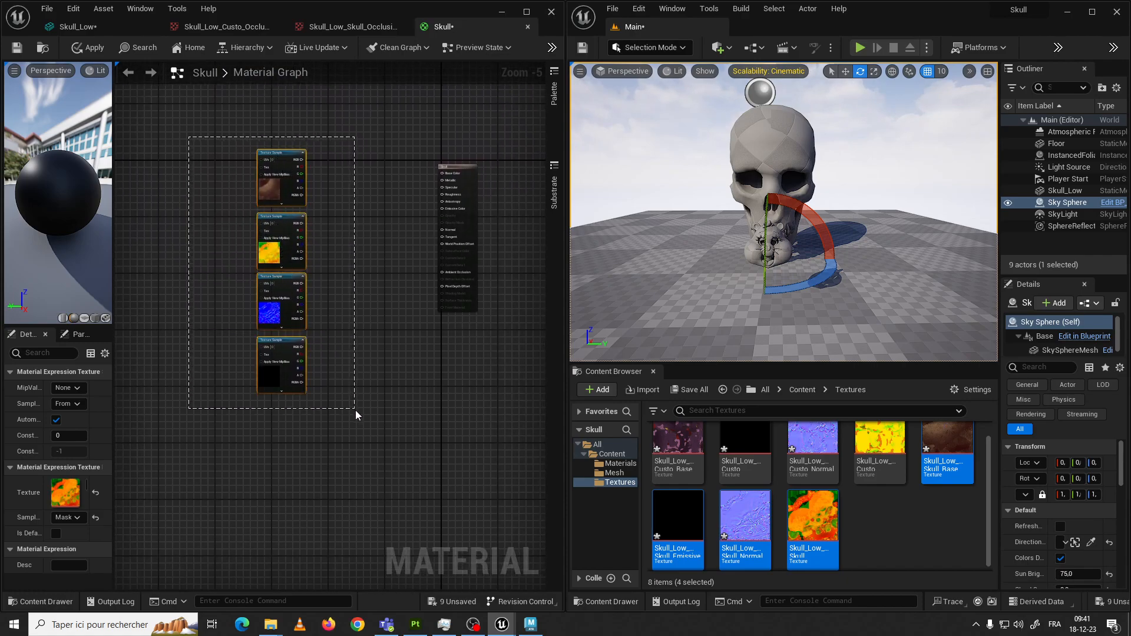
drag(355, 410, 356, 410)
drag(287, 165, 287, 126)
click(356, 200)
scroll(331, 207, up, 2)
drag(302, 168, 416, 372)
right_drag(323, 285, 347, 303)
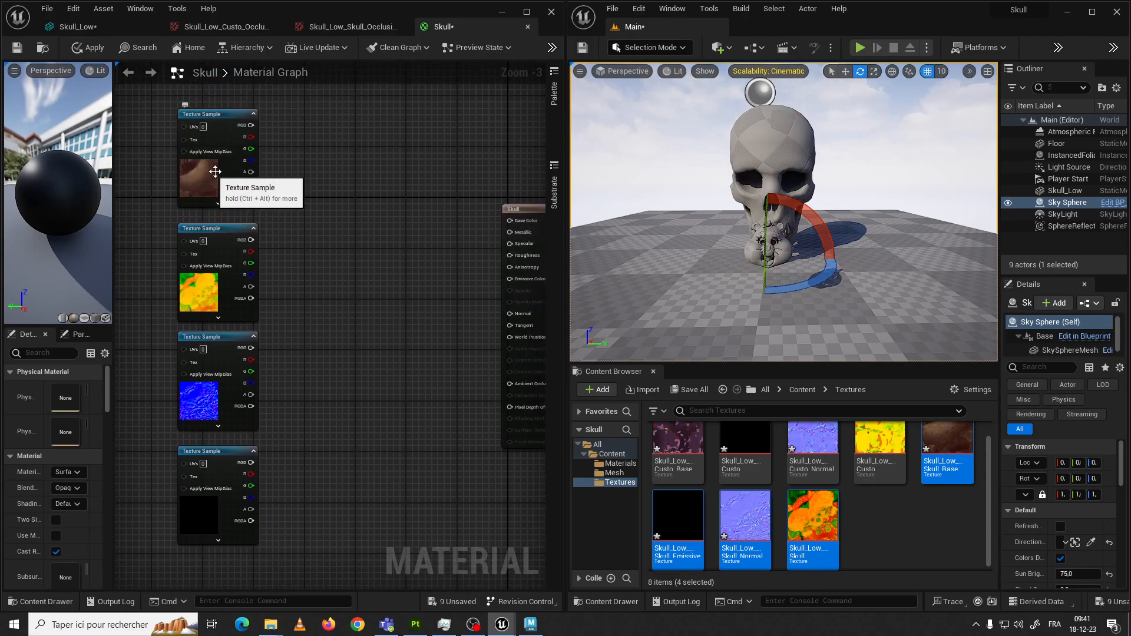
right_drag(404, 197, 257, 139)
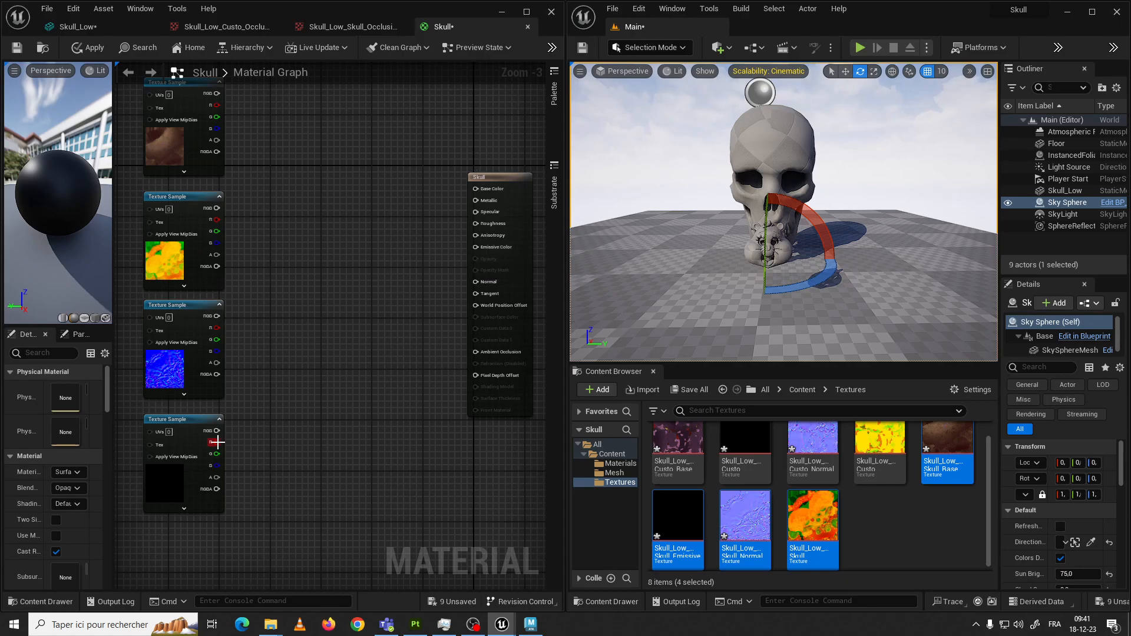
Swap the emissive and normal texture samples so the emissive sits directly below the OcclusionRoughnessMetallic sample
mouse_move(193, 429)
mouse_down()
mouse_move(186, 440)
mouse_move(190, 425)
mouse_up()
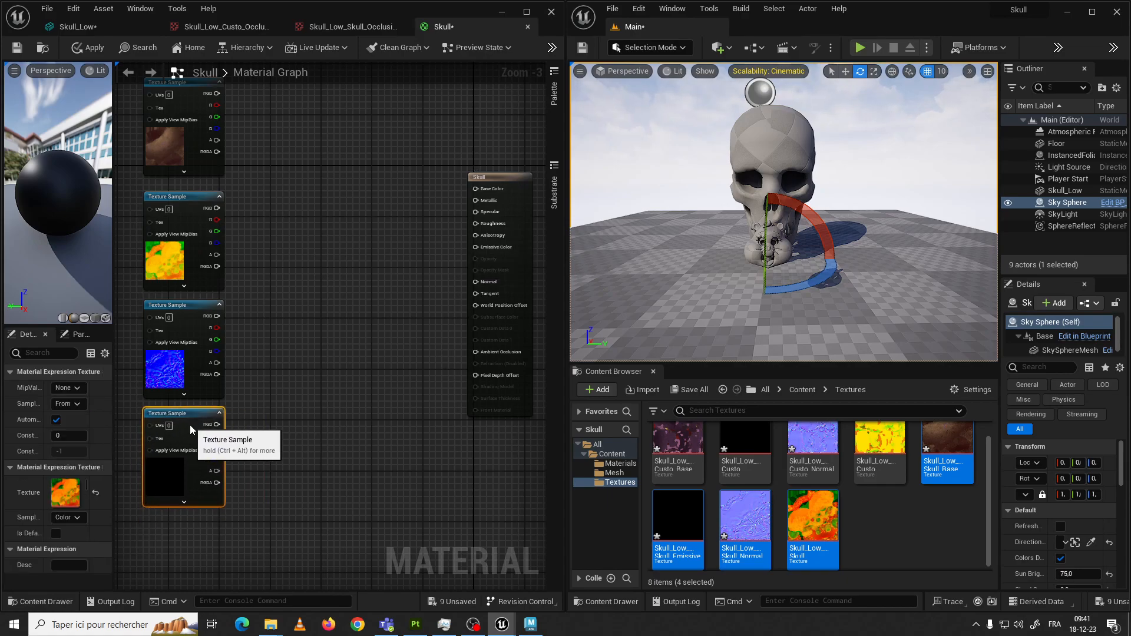
right_drag(237, 398, 274, 397)
right_drag(329, 346, 274, 326)
right_drag(243, 378, 294, 372)
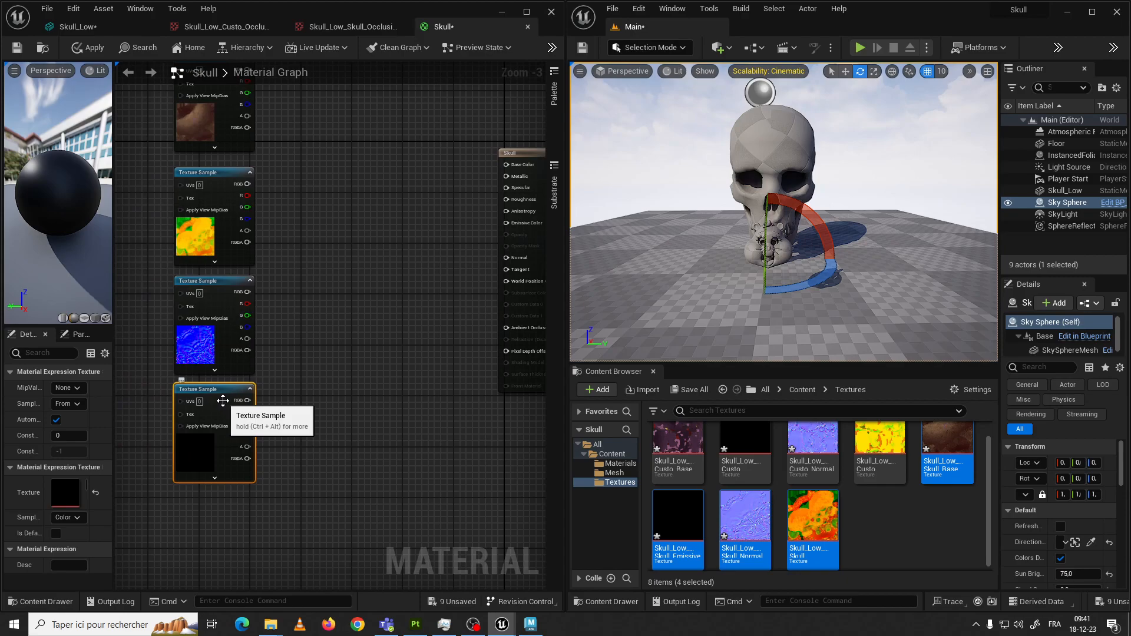
drag(224, 401, 337, 401)
drag(243, 318, 230, 419)
drag(330, 397, 219, 285)
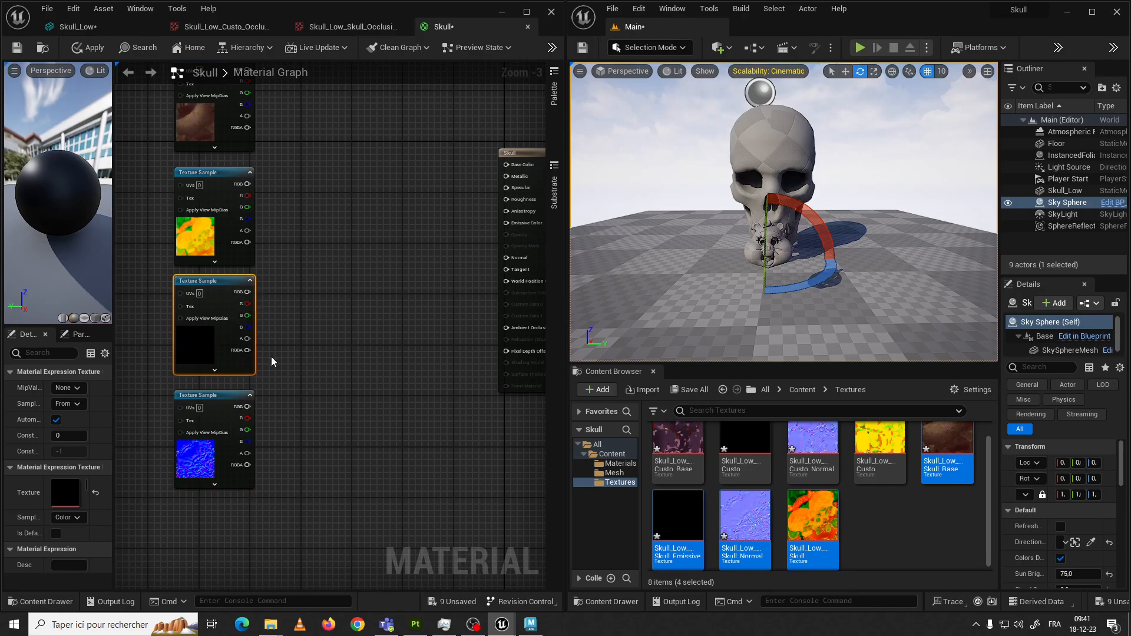
Swap the two lowest texture samples so the normal sits below OcclusionRoughnessMetallic and the emissive is last in the column
drag(277, 351, 277, 353)
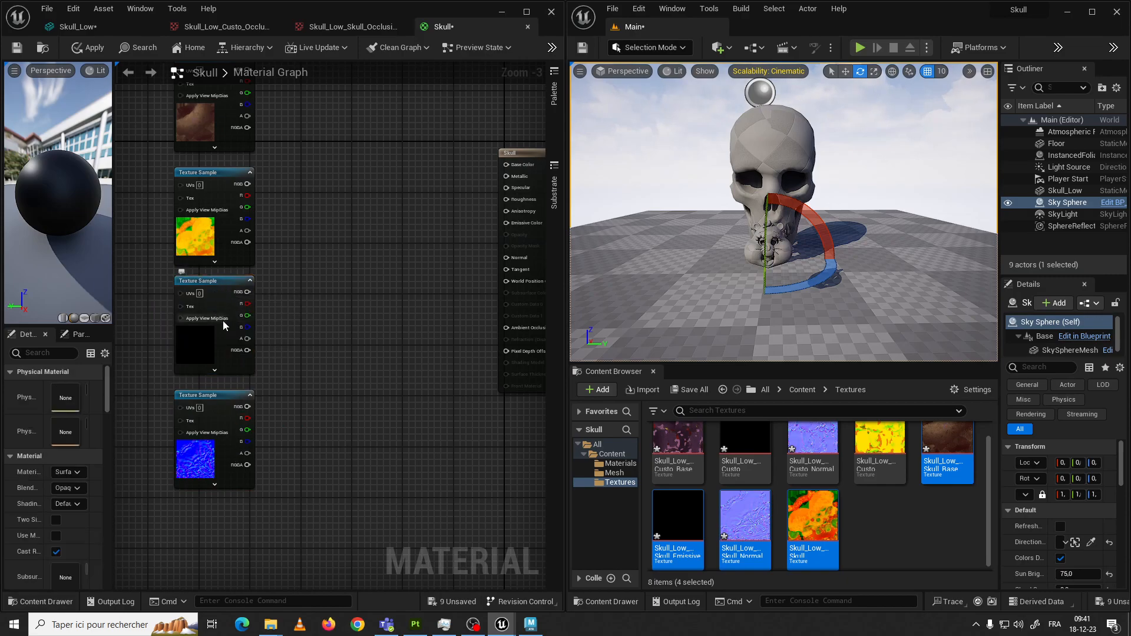
right_drag(281, 267, 292, 278)
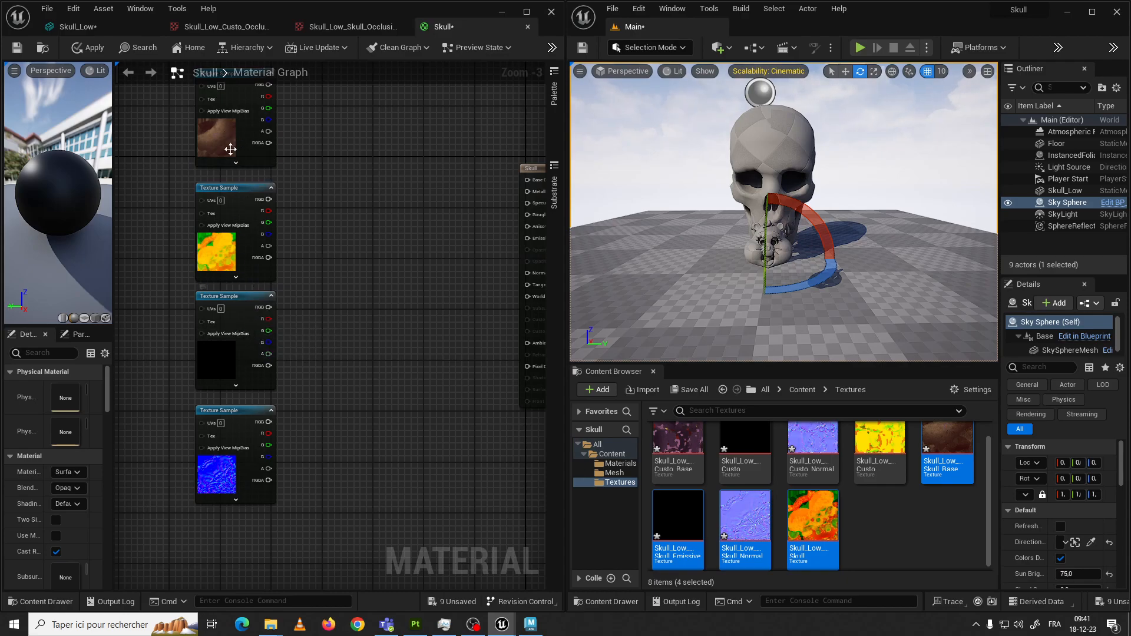
drag(235, 300, 319, 478)
drag(250, 410, 251, 309)
drag(328, 474, 245, 420)
right_drag(337, 276, 284, 348)
Narrow the material editor window from its outer edge to uncover the desktop icons
drag(54, 208, 89, 211)
drag(1, 218, 64, 221)
drag(114, 194, 121, 191)
Connect the Skull base texture's RGB output to the material's Base Color input
right_drag(338, 263, 304, 239)
right_drag(246, 150, 378, 207)
scroll(308, 180, up, 3)
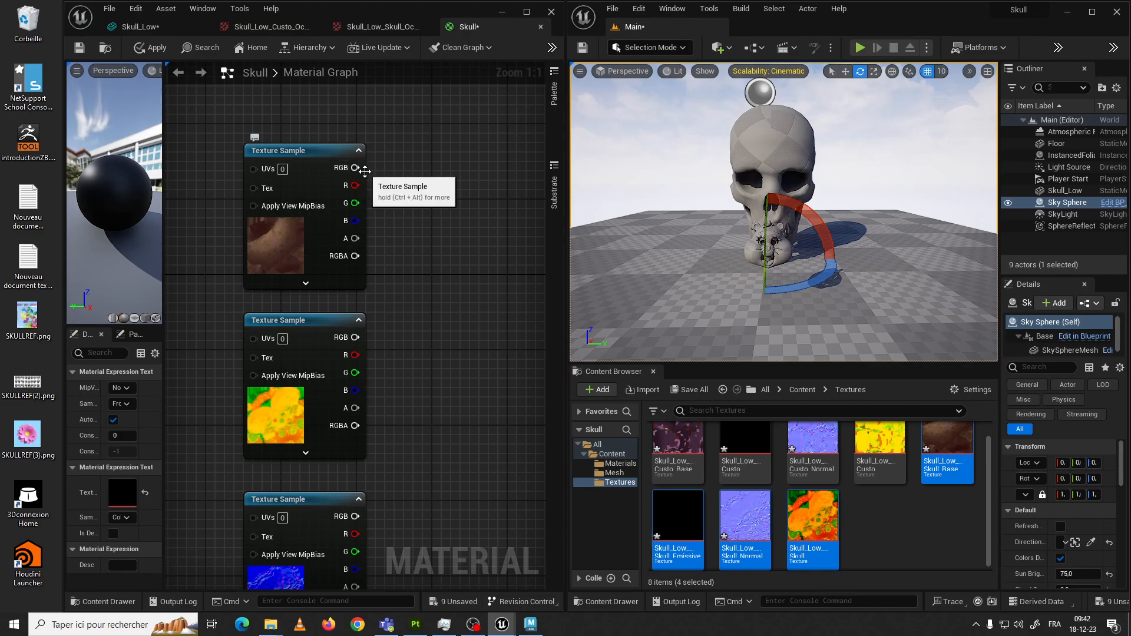
right_drag(353, 168, 220, 144)
scroll(265, 180, down, 4)
scroll(309, 189, up, 3)
drag(179, 125, 328, 253)
Connect the OcclusionRoughnessMetallic texture's red channel to the Ambient Occlusion input
right_drag(219, 189, 471, 196)
right_drag(307, 182, 204, 141)
right_drag(326, 207, 354, 191)
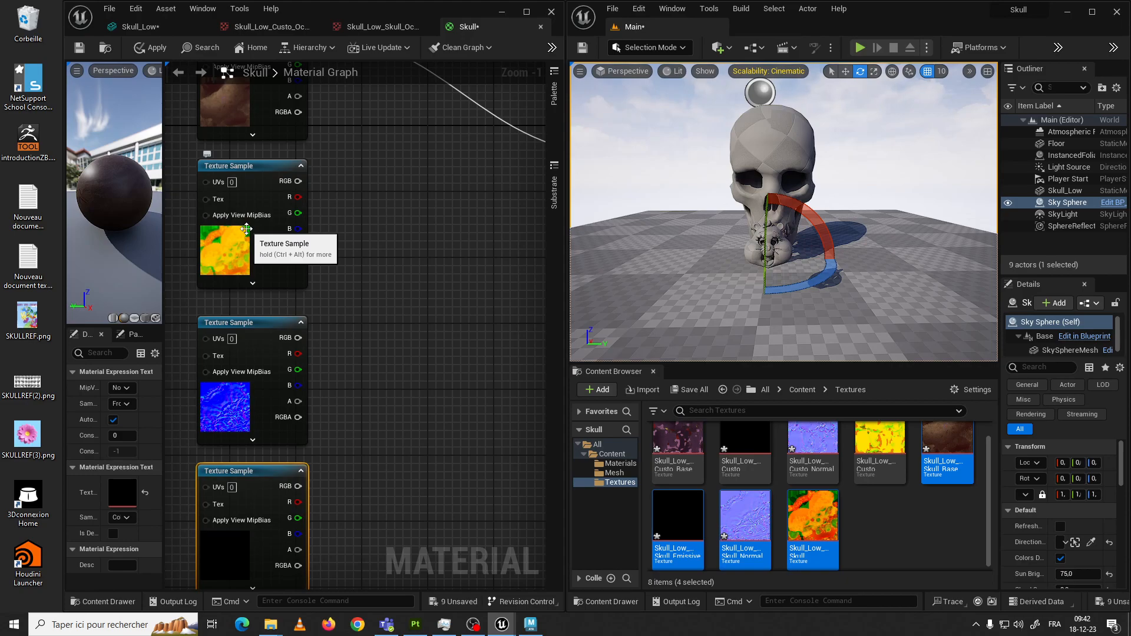
right_drag(326, 188, 301, 204)
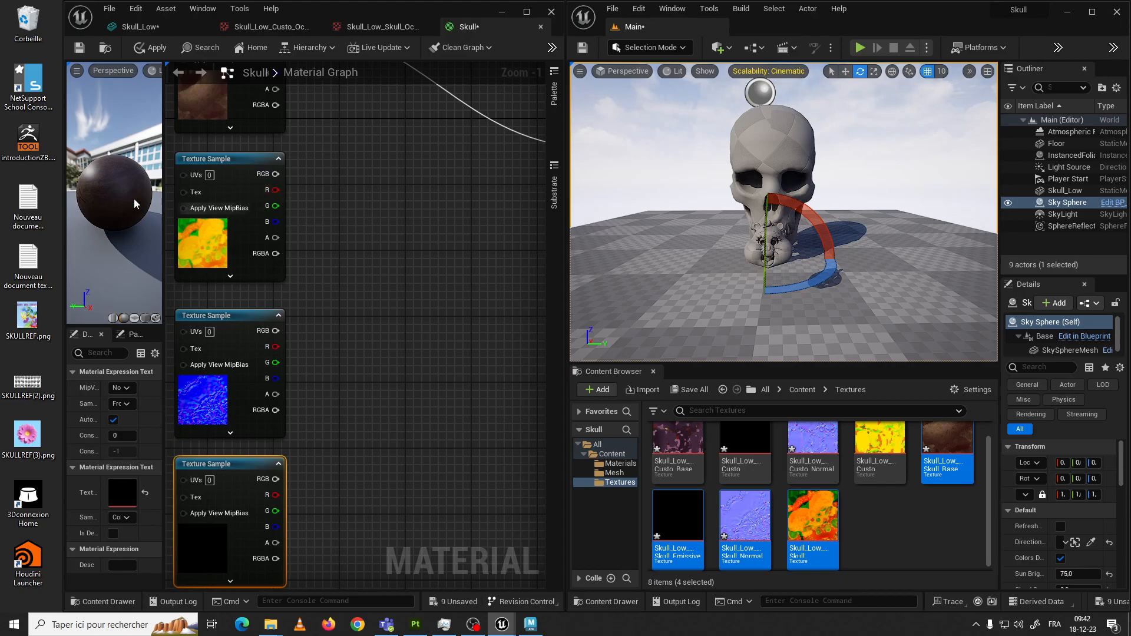
right_drag(407, 263, 337, 224)
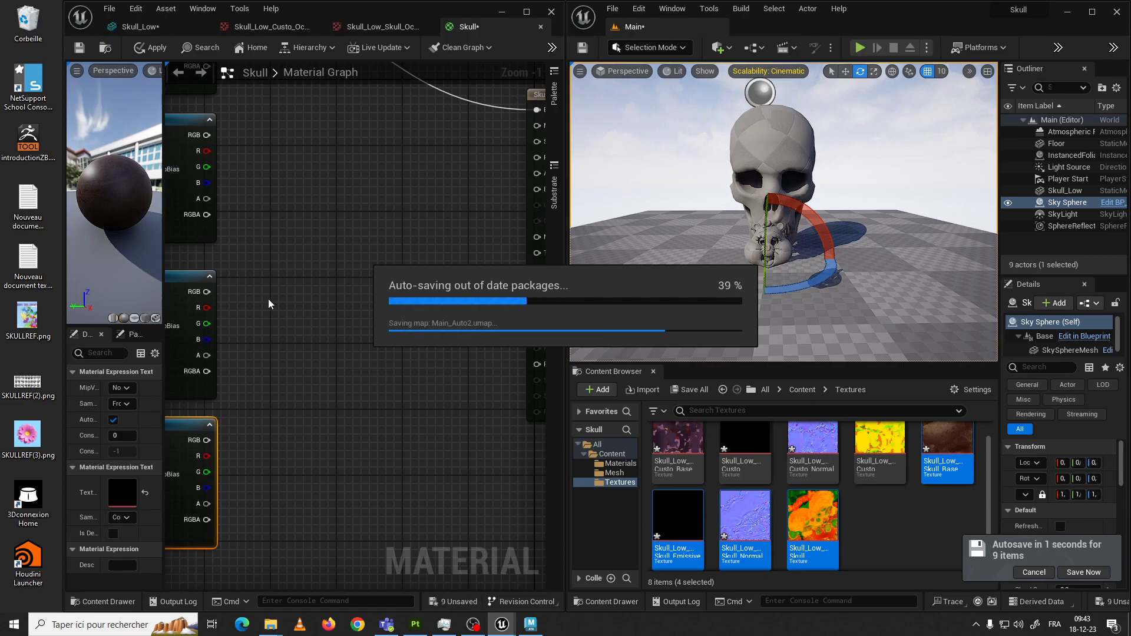
right_drag(380, 286, 356, 265)
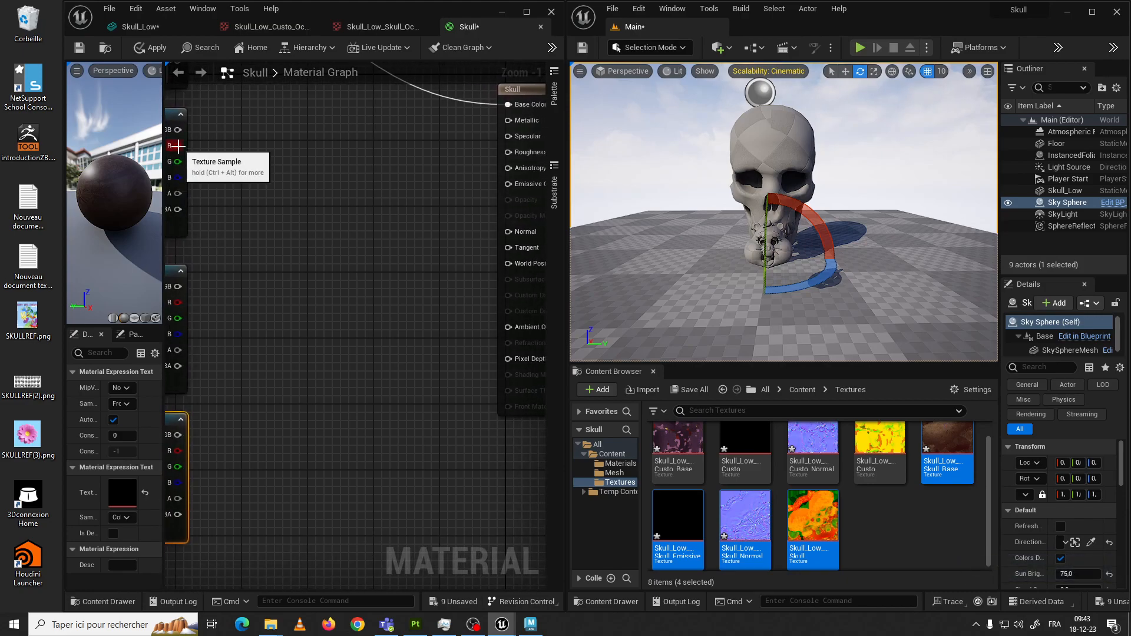
drag(177, 145, 465, 328)
right_drag(350, 205, 466, 203)
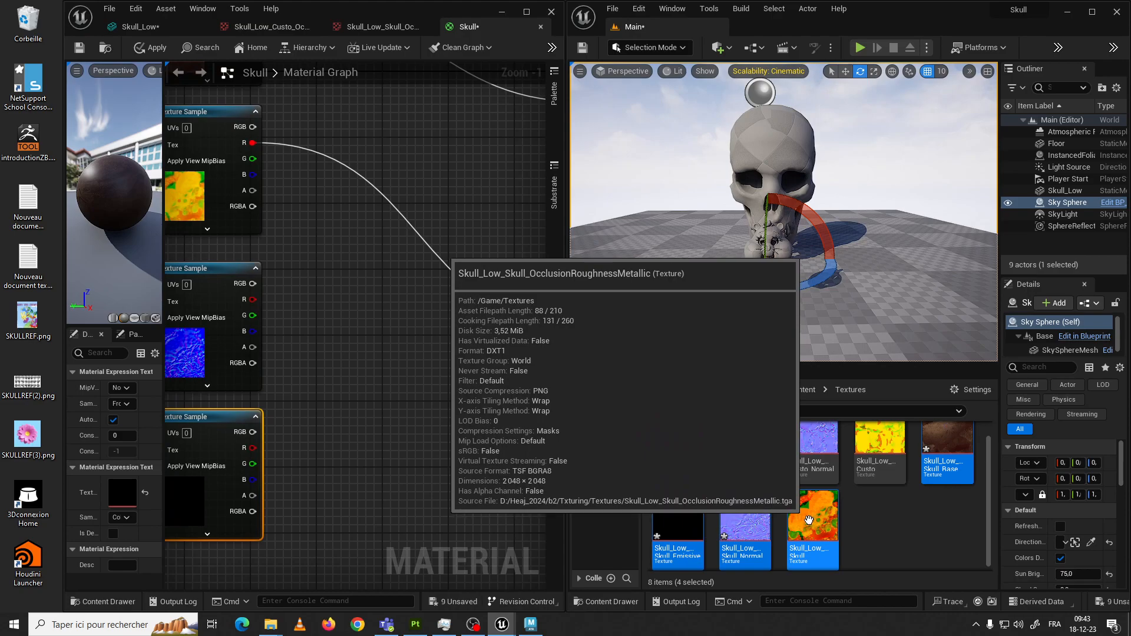
Connect the OcclusionRoughnessMetallic texture's green channel to Roughness and its blue channel to Metallic
right_drag(431, 271, 389, 334)
drag(206, 220, 479, 206)
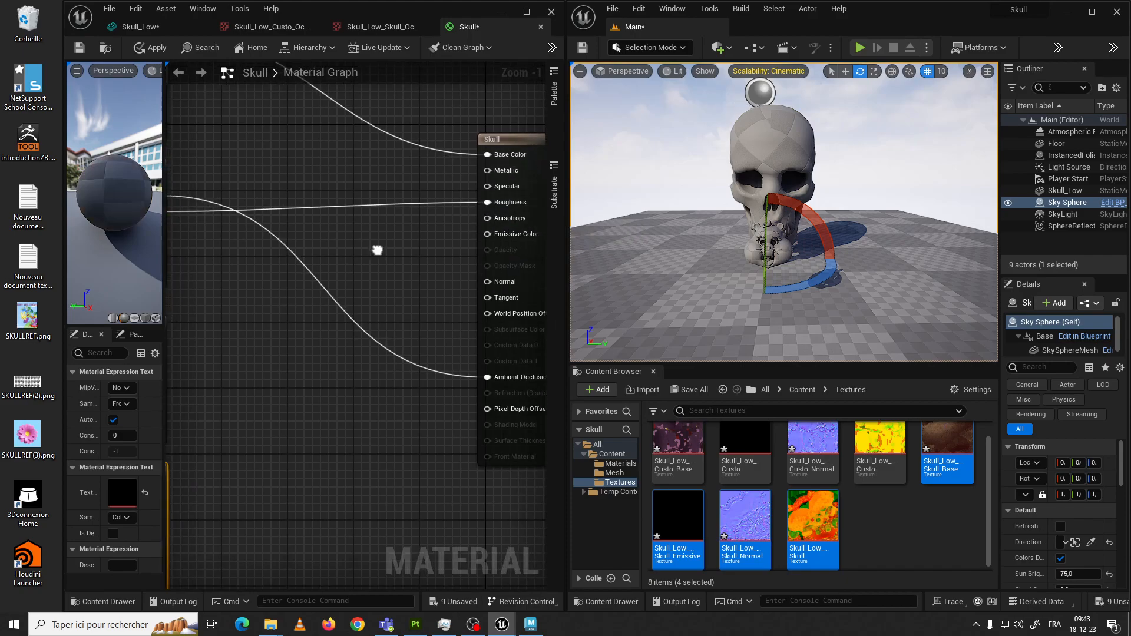
right_drag(367, 253, 467, 172)
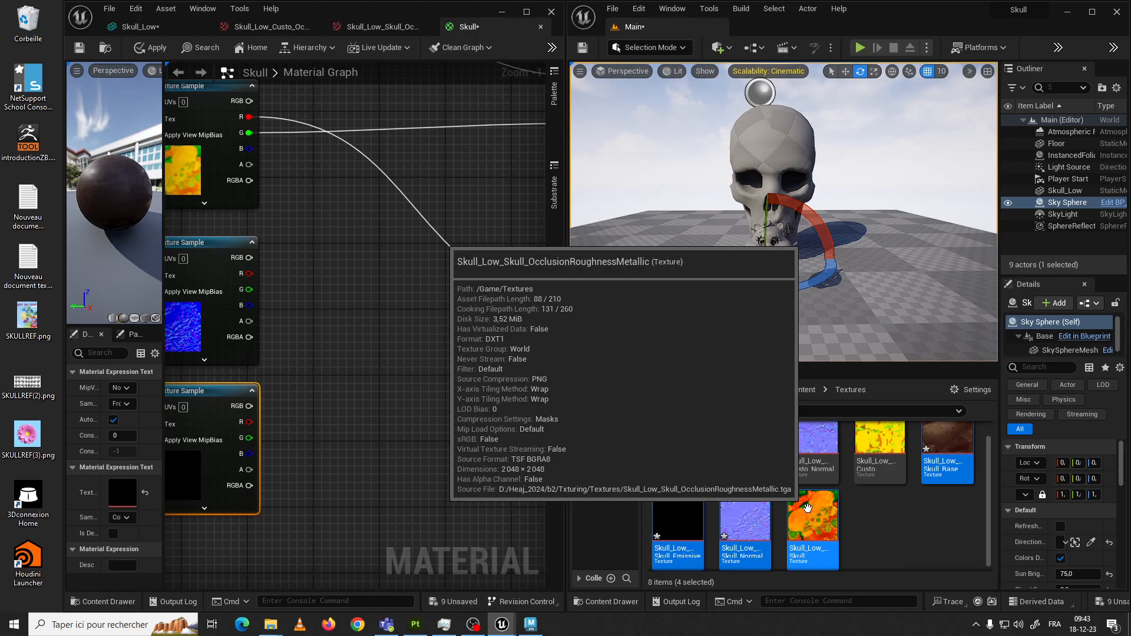
right_drag(497, 250, 429, 331)
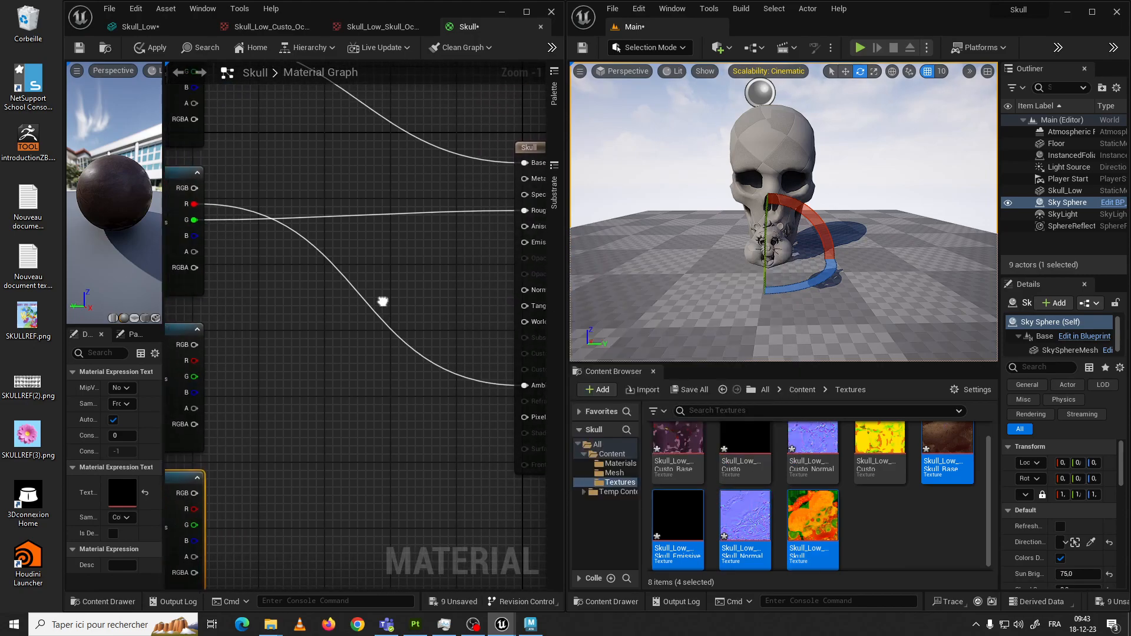
drag(198, 235, 288, 178)
right_drag(240, 217, 494, 193)
right_drag(361, 205, 507, 221)
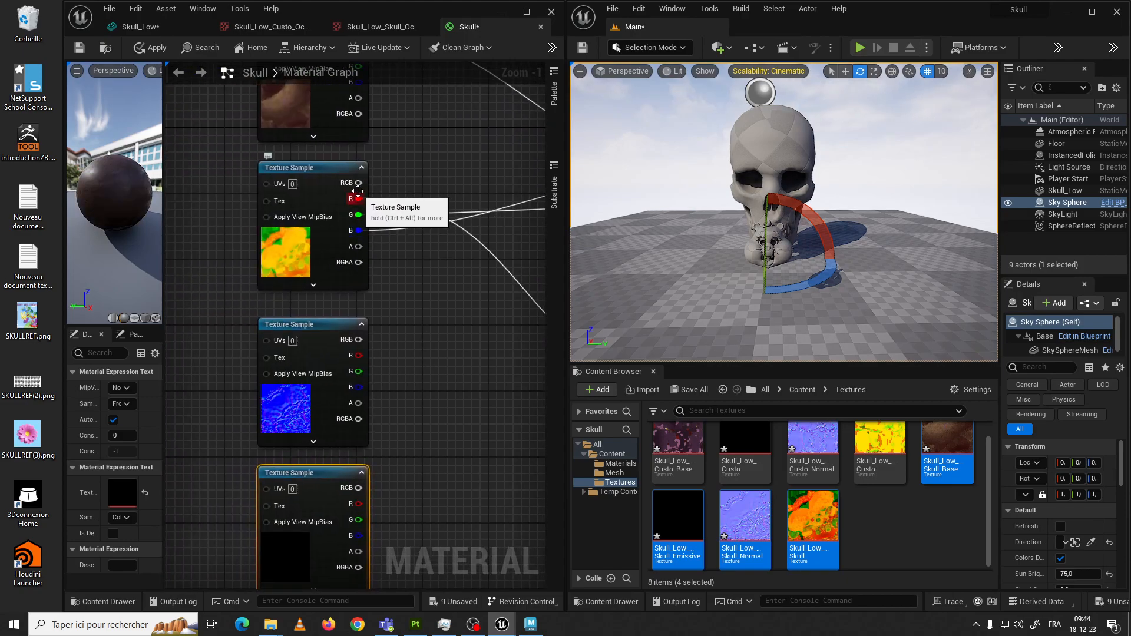
right_drag(406, 263, 231, 236)
right_drag(339, 233, 361, 273)
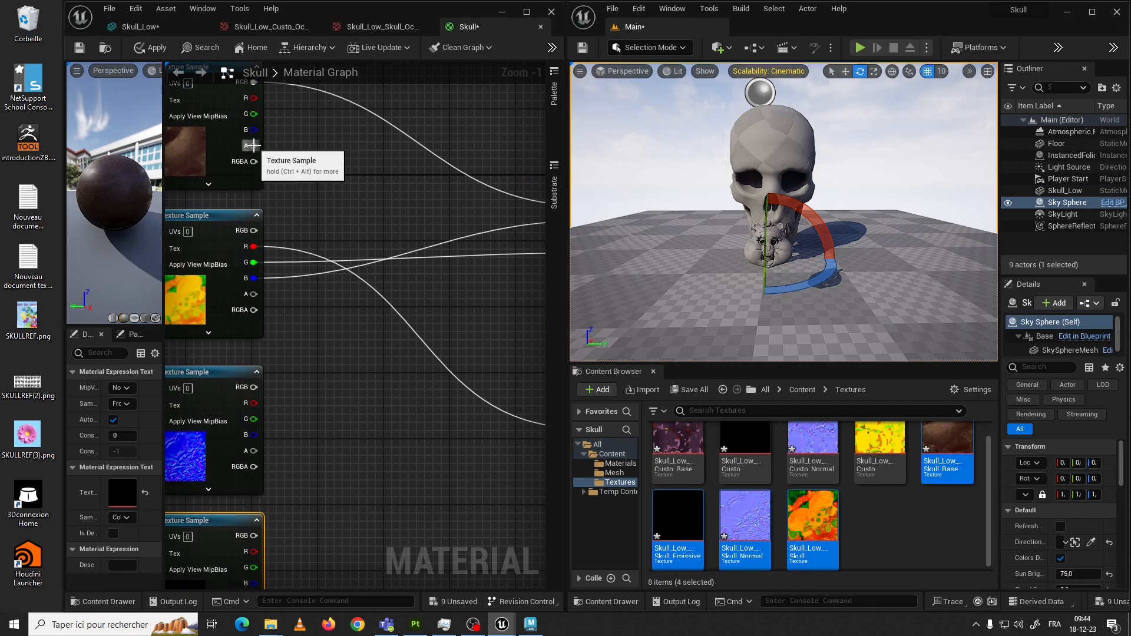
drag(255, 146, 355, 233)
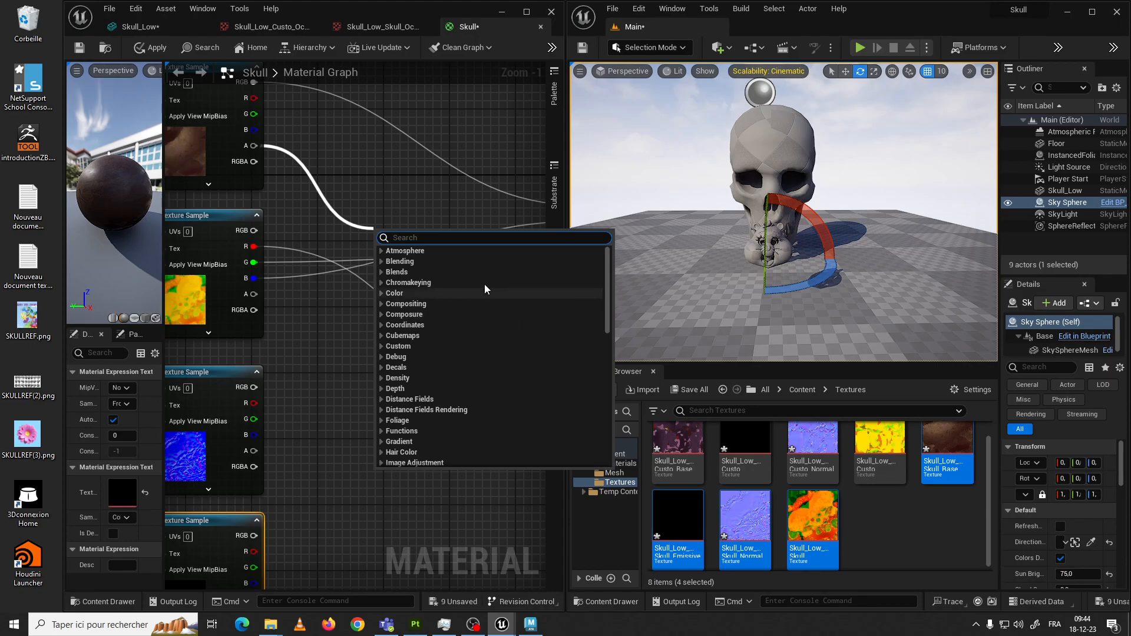
click(462, 218)
Examine the Blend Mode options in the Skull material's properties without choosing a different one
right_drag(462, 217, 294, 151)
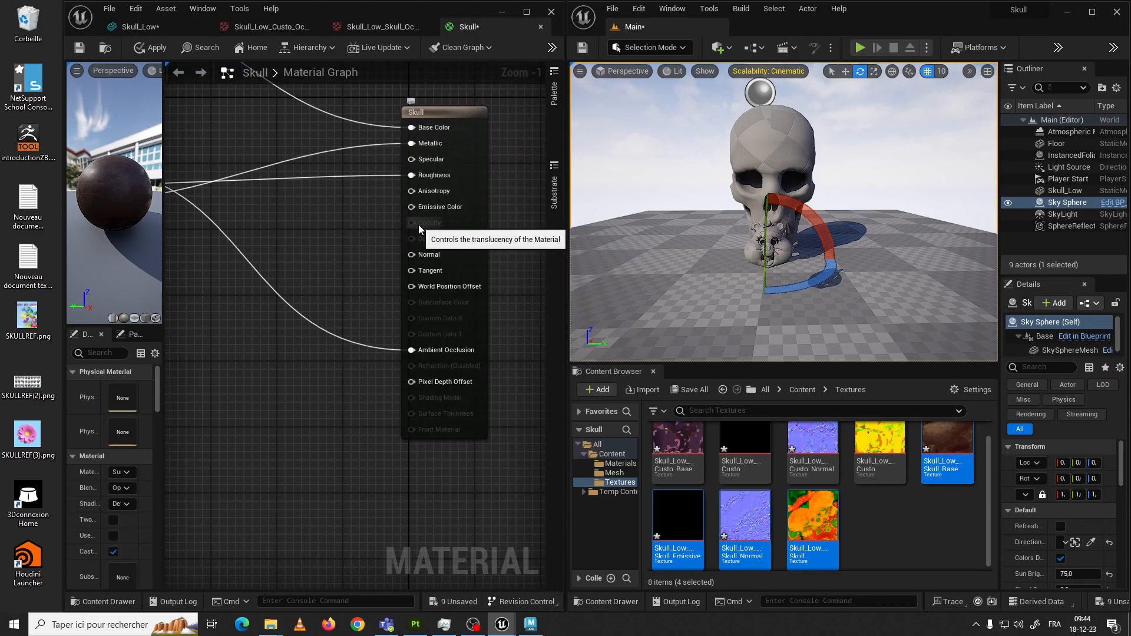
click(446, 111)
right_drag(294, 192, 344, 183)
drag(164, 308, 319, 308)
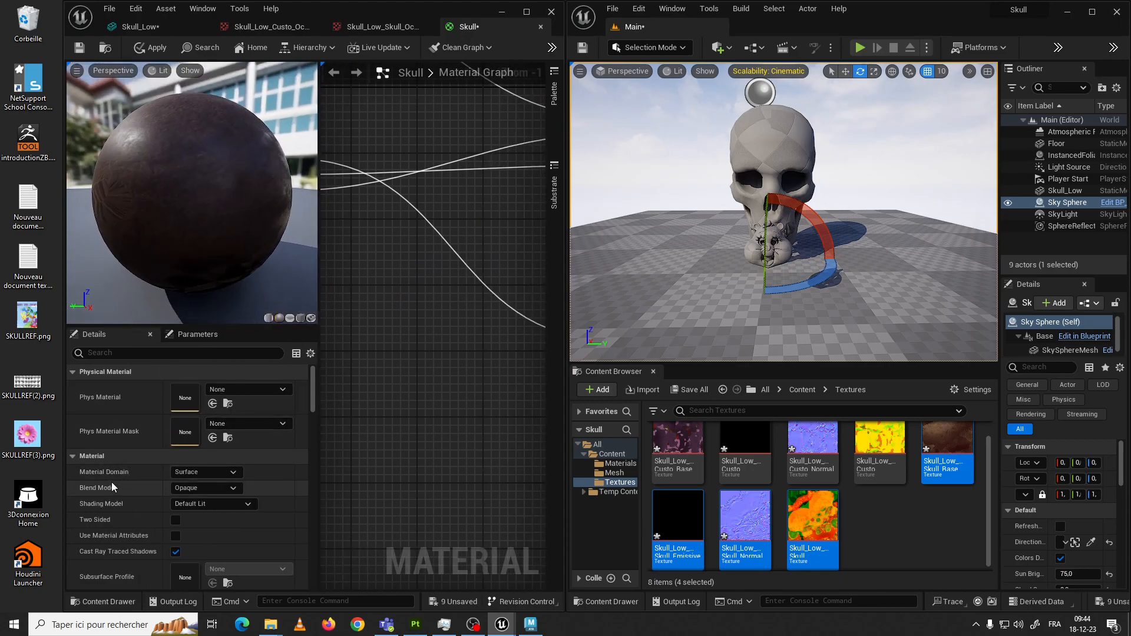
click(197, 487)
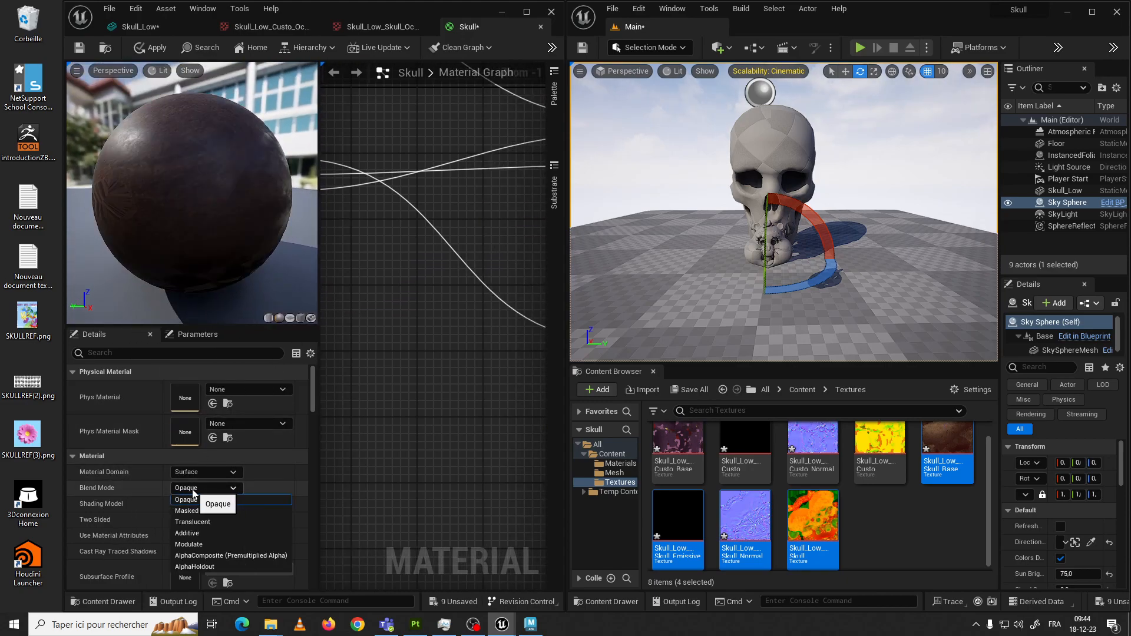
click(352, 323)
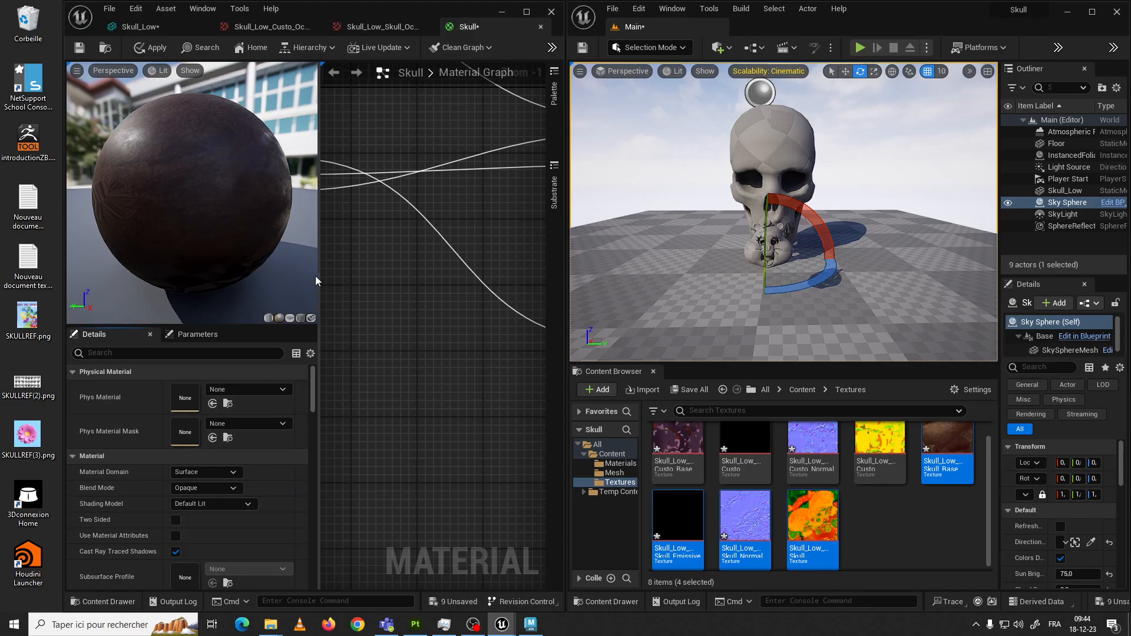
drag(301, 277, 169, 279)
Connect the Skull normal texture's RGB output to the material's Normal input
right_drag(292, 295, 451, 306)
scroll(367, 287, down, 2)
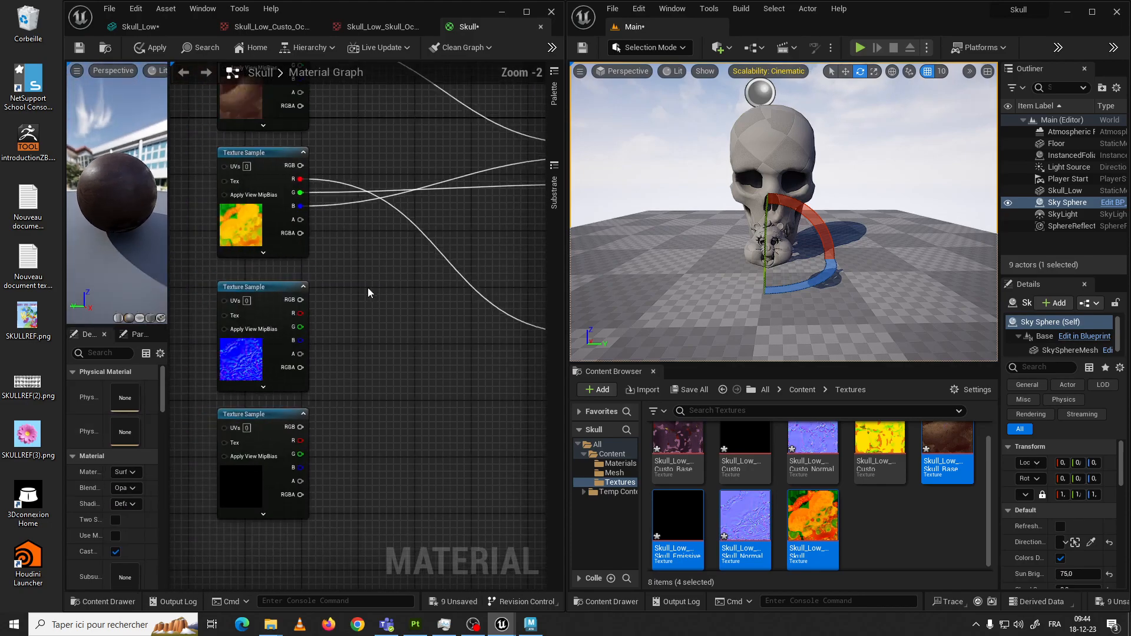
right_drag(361, 275, 371, 236)
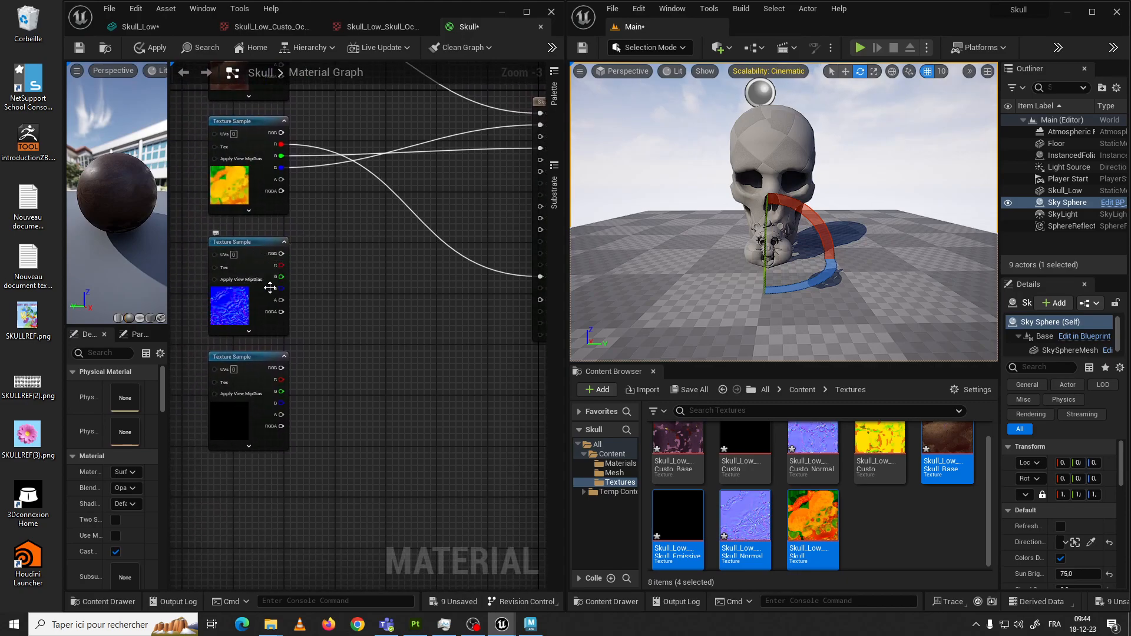
right_drag(288, 265, 235, 295)
drag(221, 289, 476, 248)
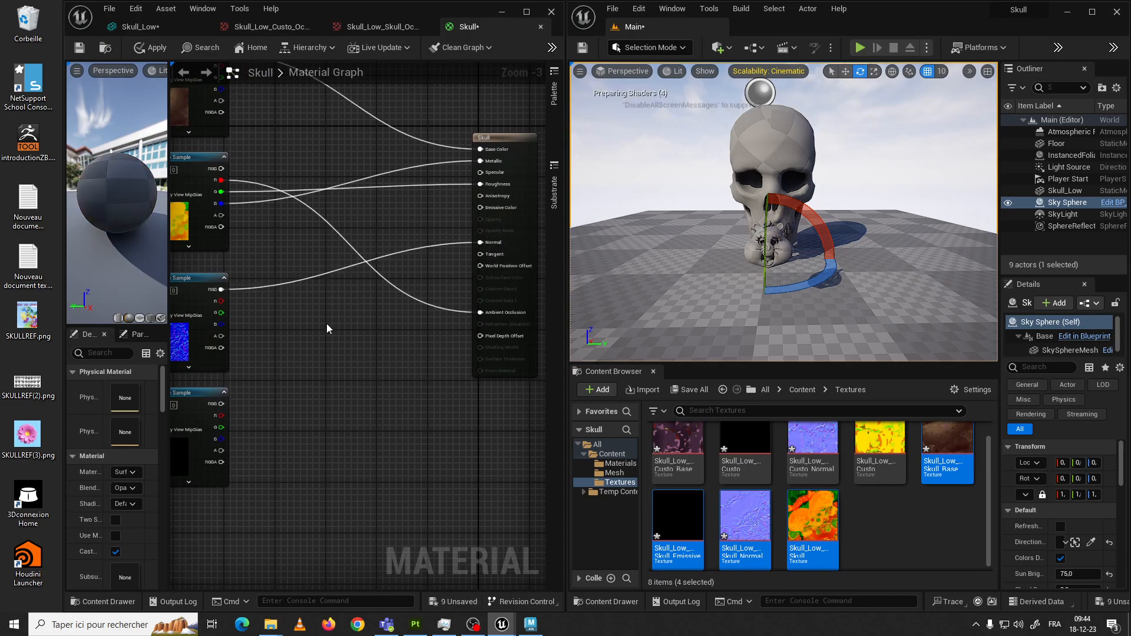
Connect the Skull emissive texture's RGB output to the material's Emissive Color input
right_drag(316, 326, 386, 246)
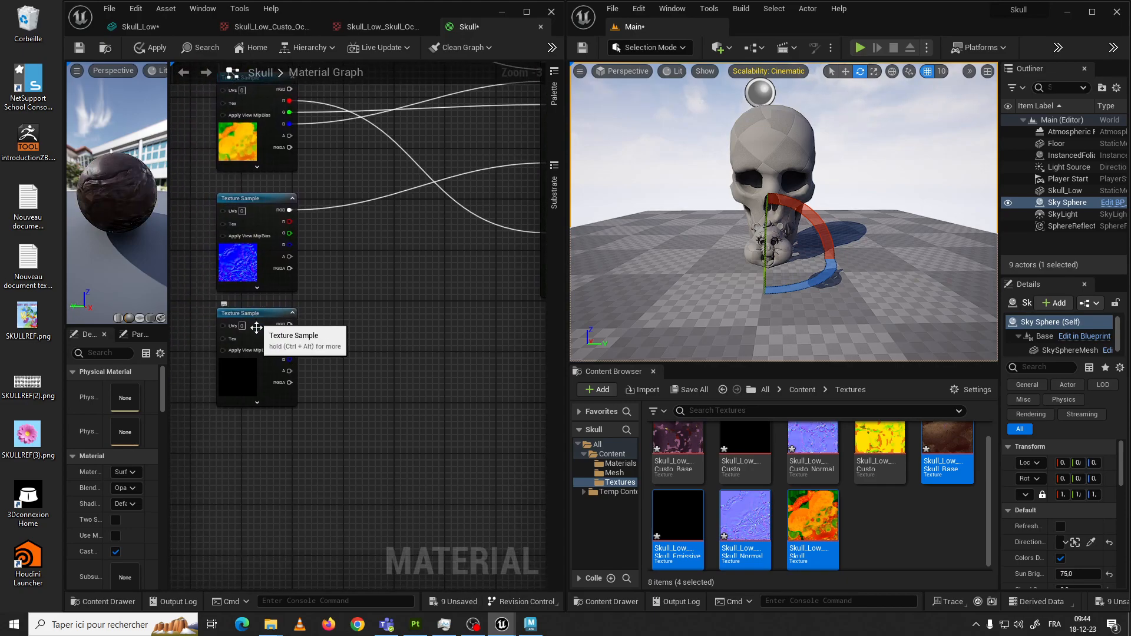
right_drag(316, 311, 237, 337)
drag(208, 351, 466, 164)
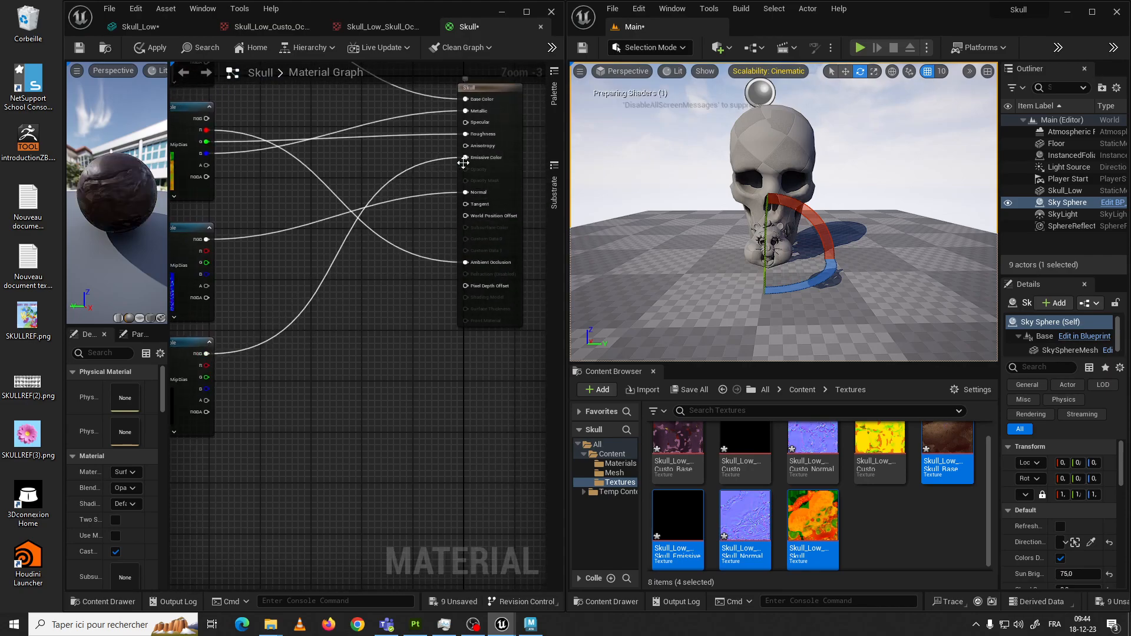
right_drag(398, 229, 459, 188)
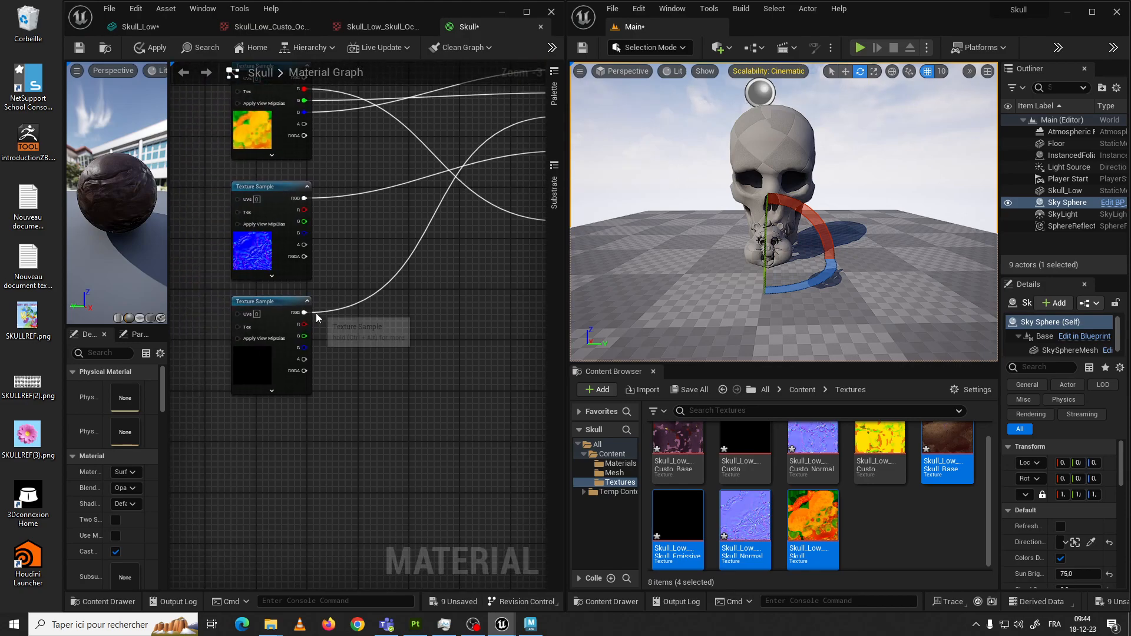
Space the four connected texture samples evenly in one aligned vertical column
right_drag(371, 257, 334, 295)
click(228, 292)
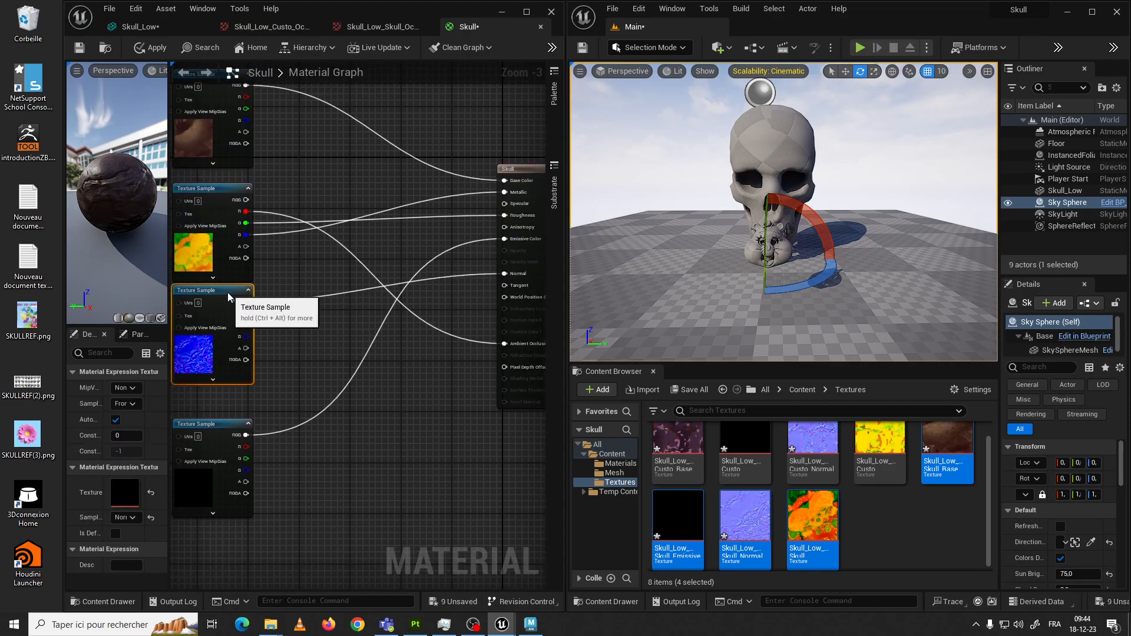
scroll(298, 289, down, 1)
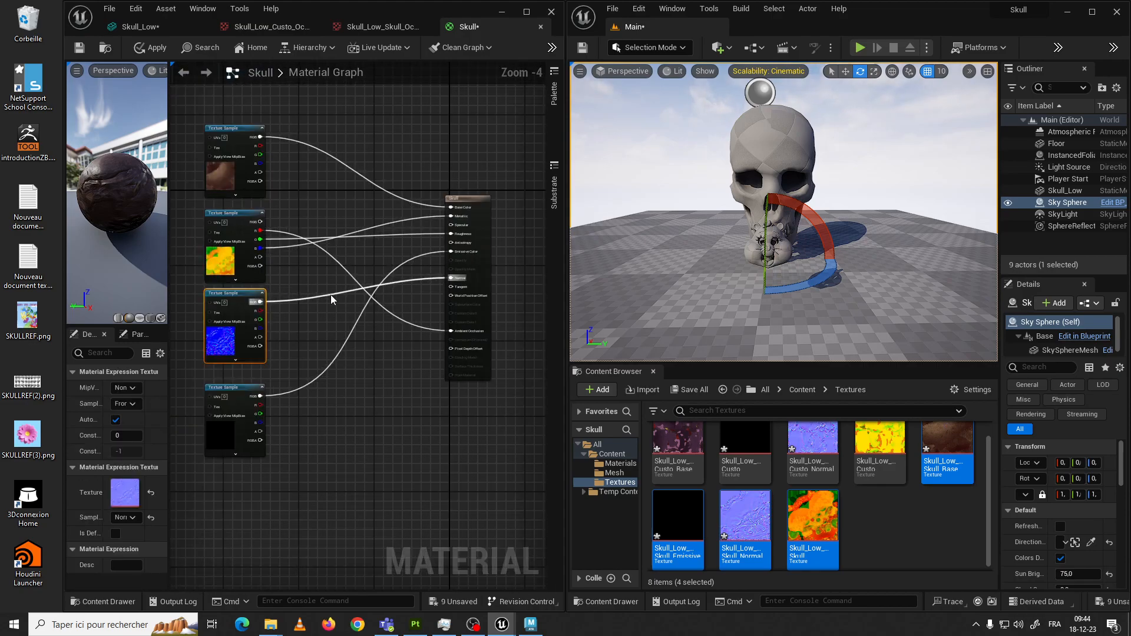
scroll(284, 233, up, 1)
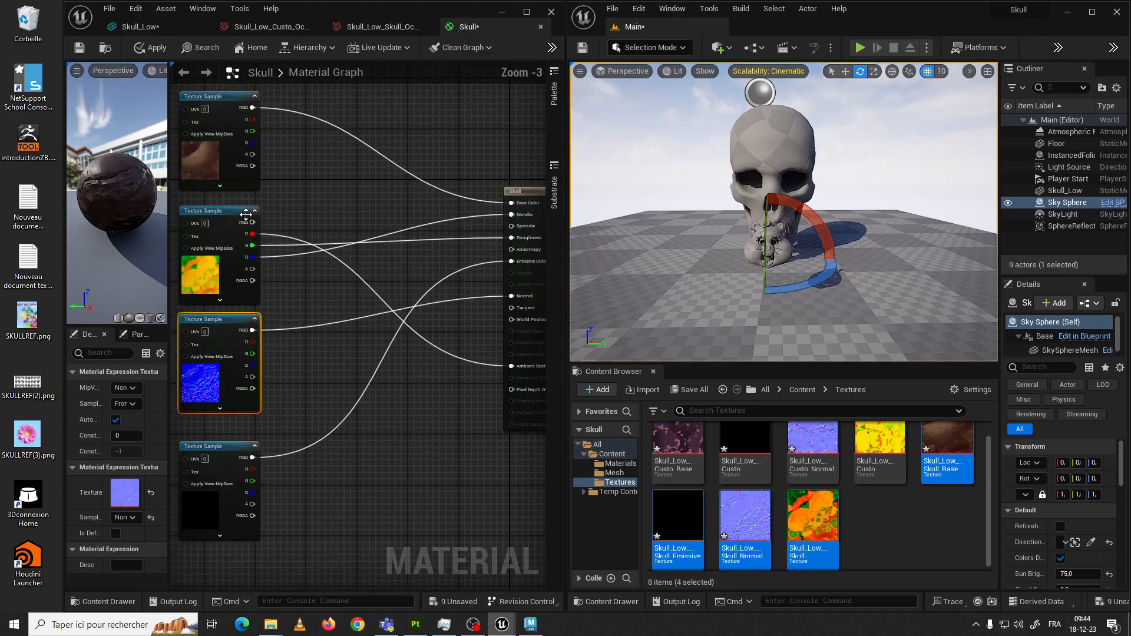
click(242, 211)
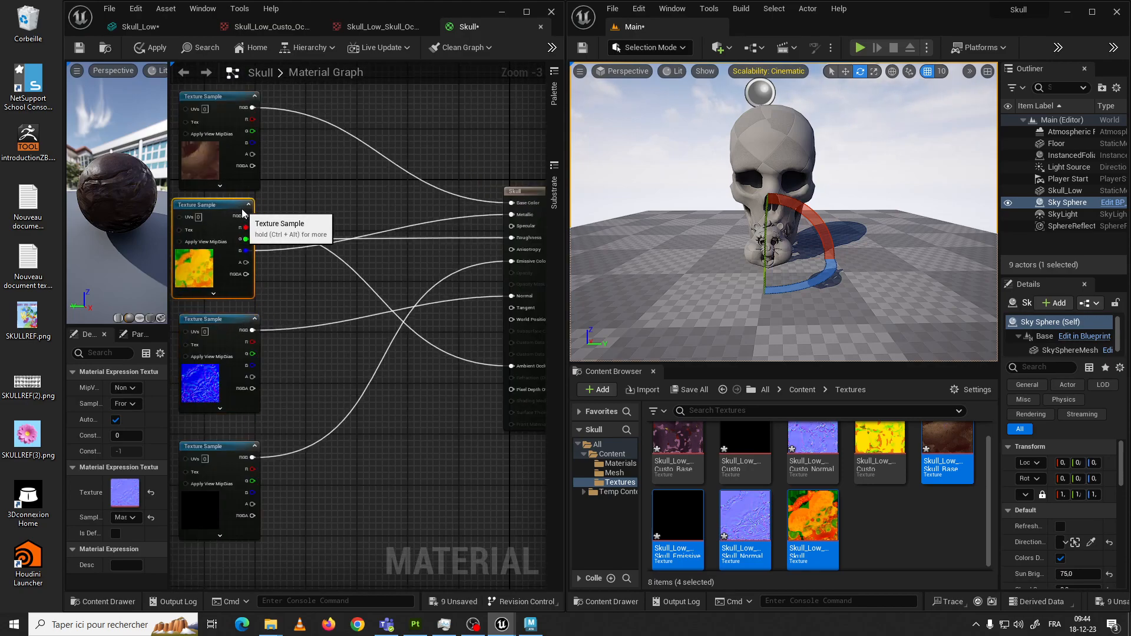
click(234, 106)
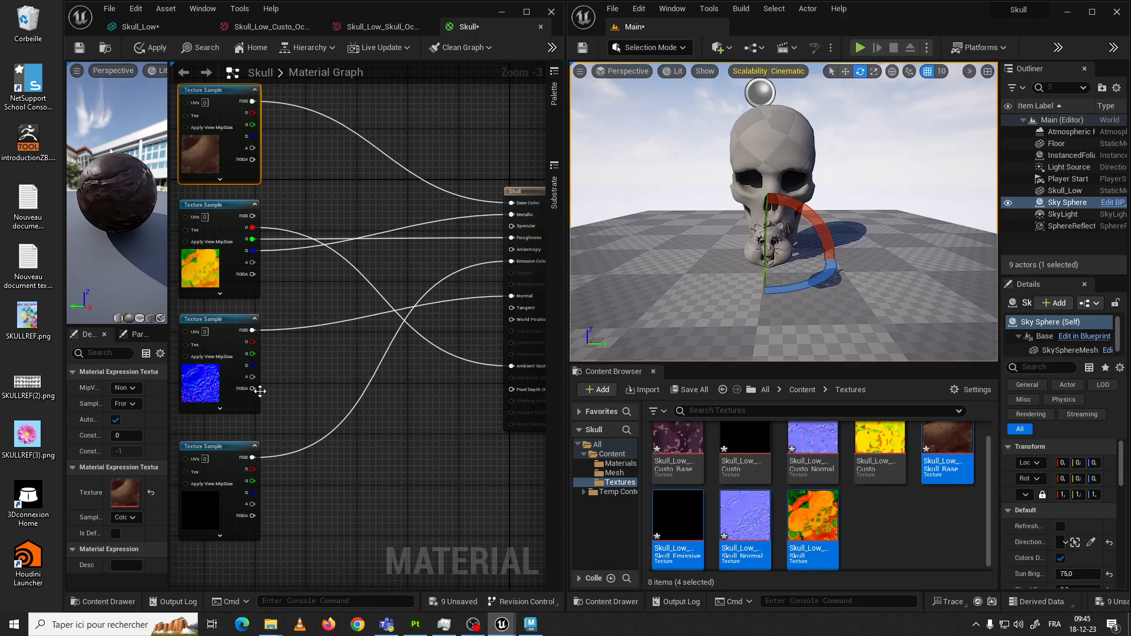
drag(236, 446, 236, 434)
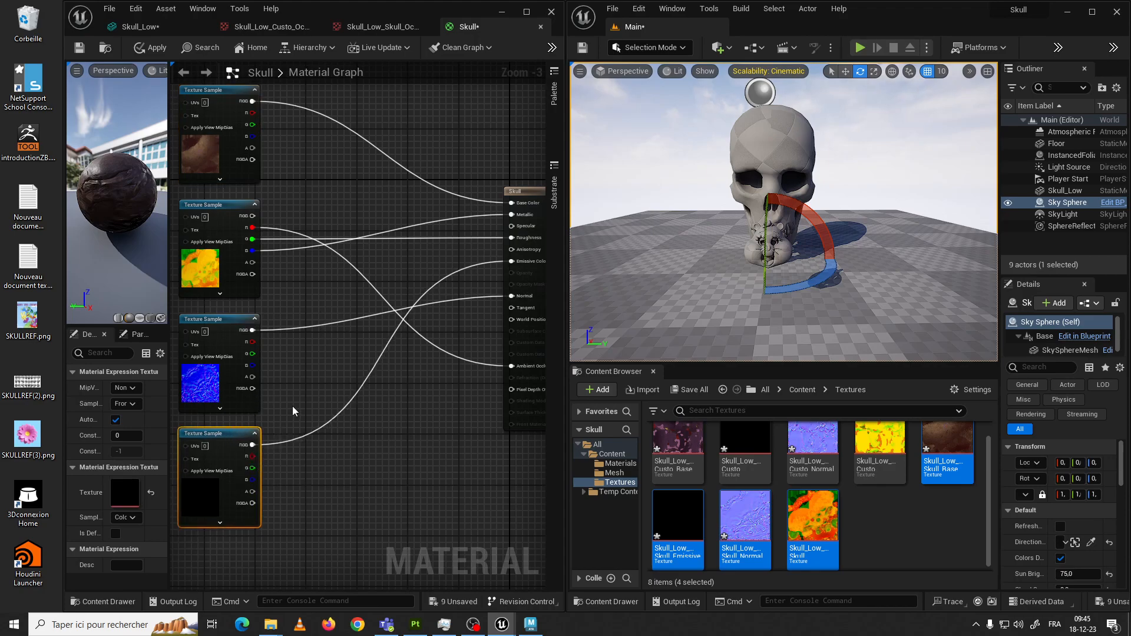
click(292, 406)
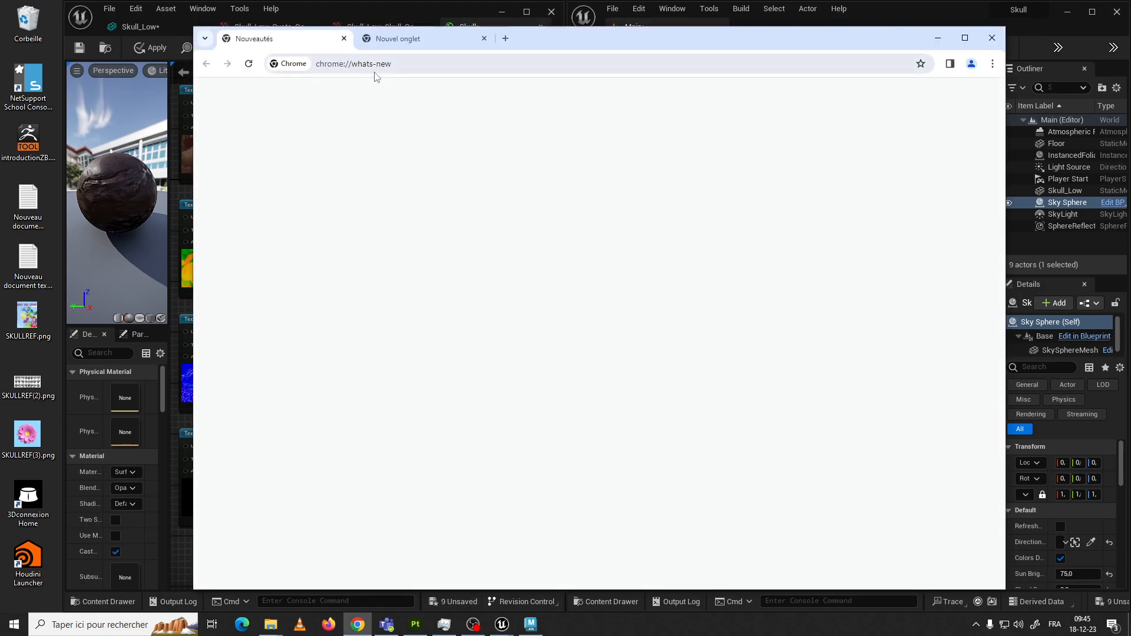
Switch to Chrome and search Google for "material graph unereal engine"
click(398, 67)
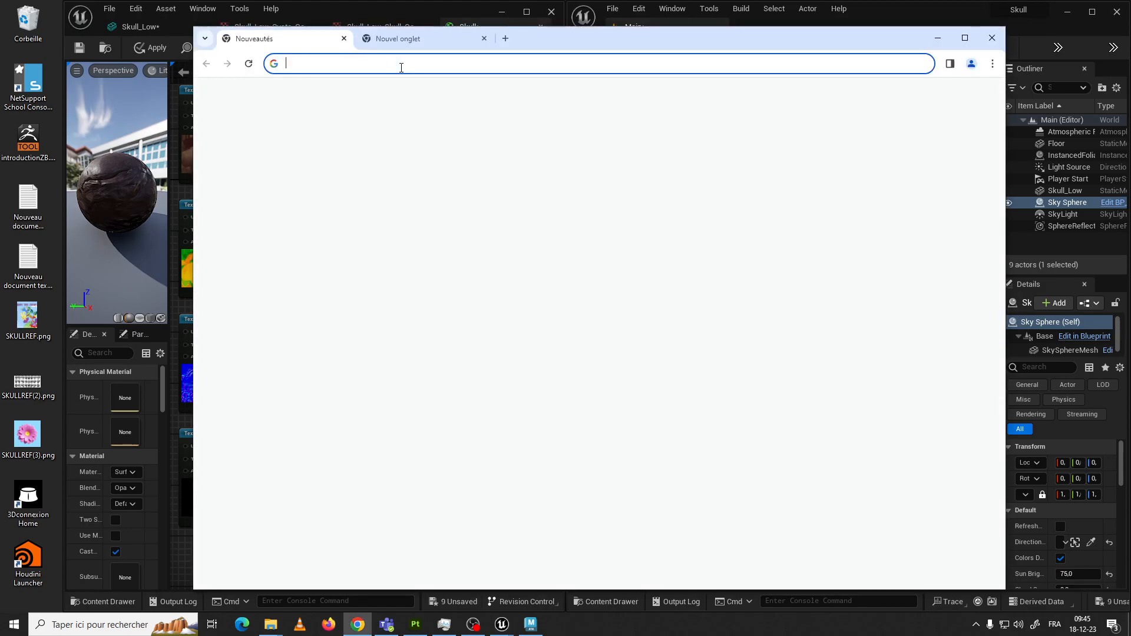
text(material unereal engine)
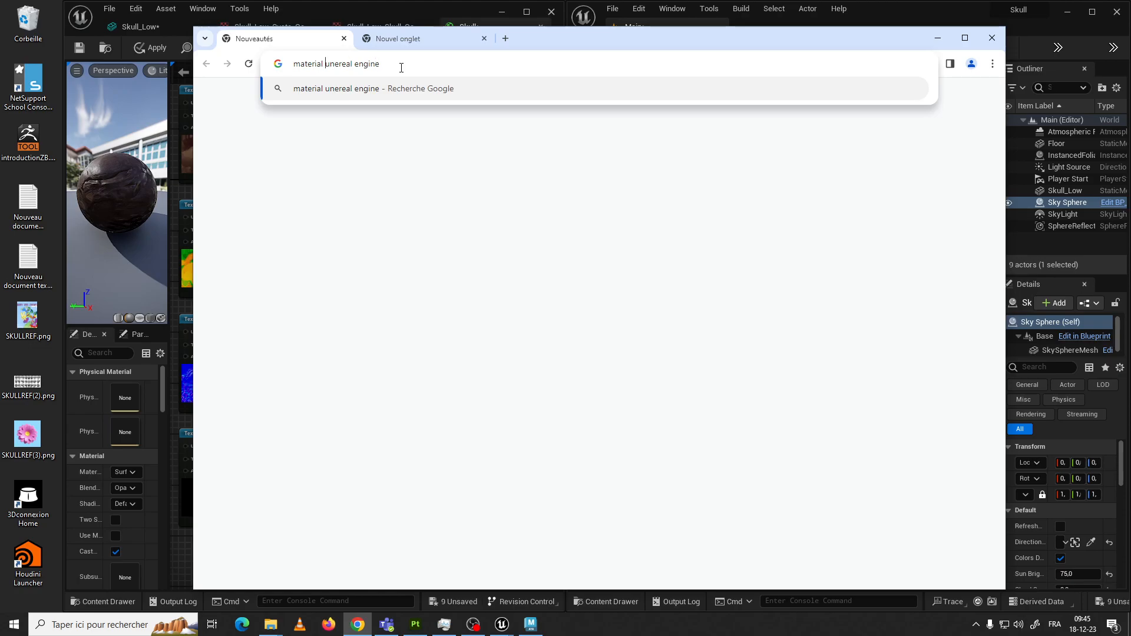
text(raph)
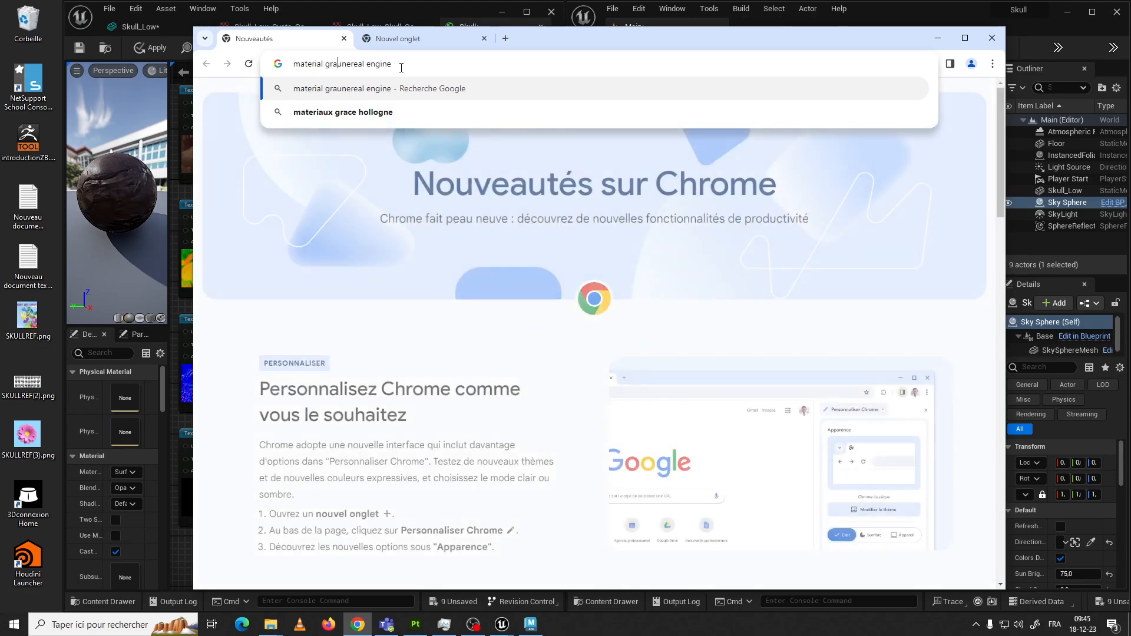
key(Return)
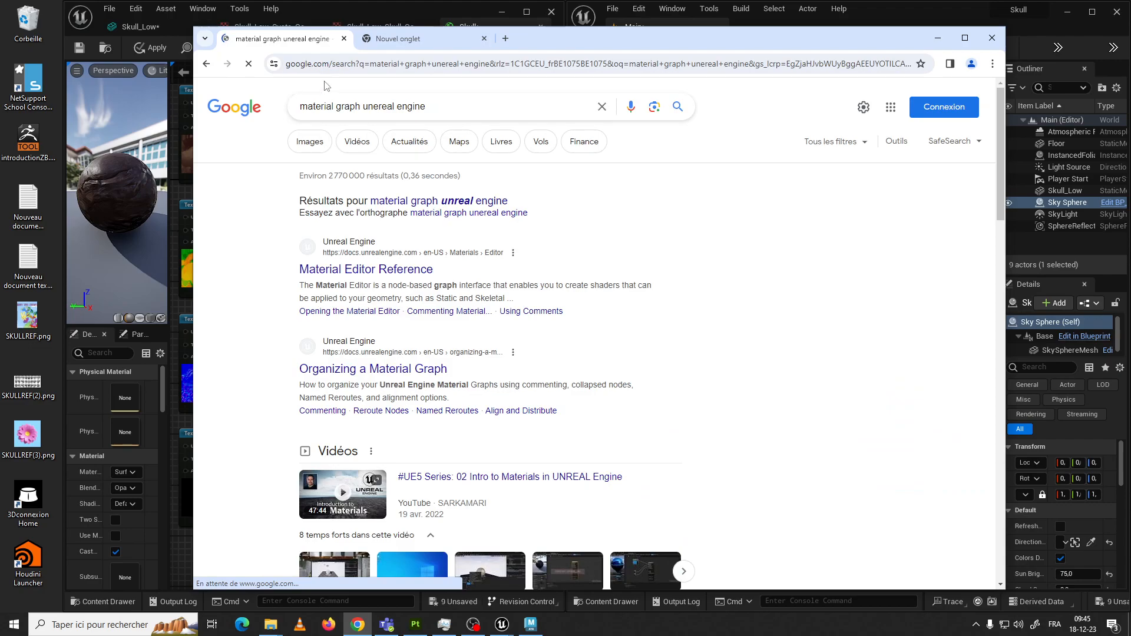
Examine Google image results for example Unreal material graphs, enlarging the Layered Materials and Material Inputs eye examples
click(322, 142)
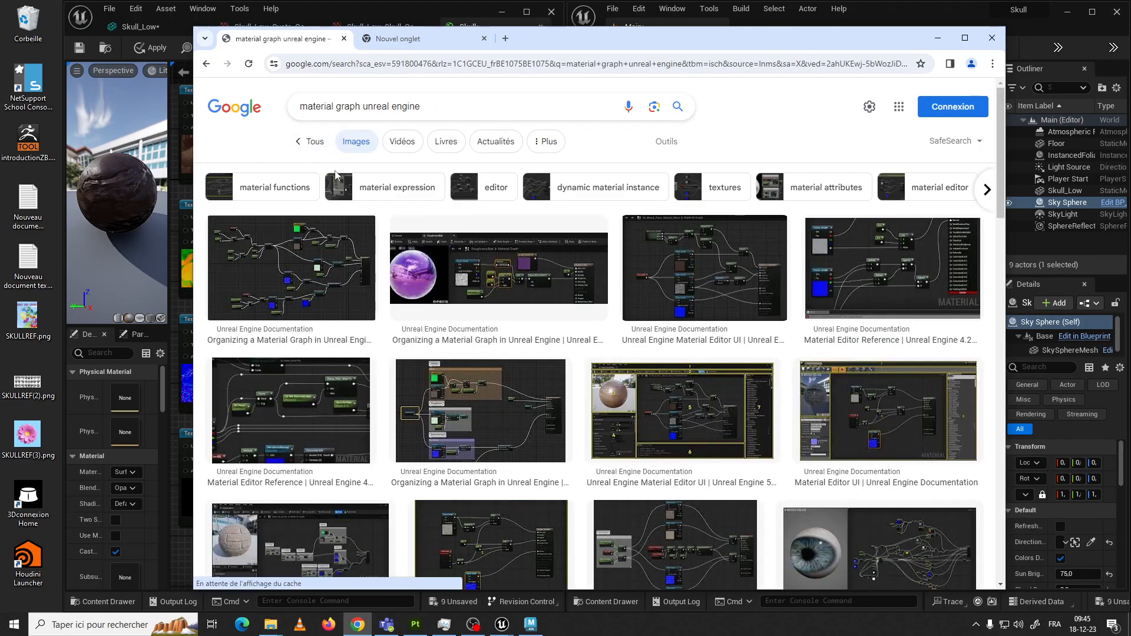
scroll(338, 246, down, 7)
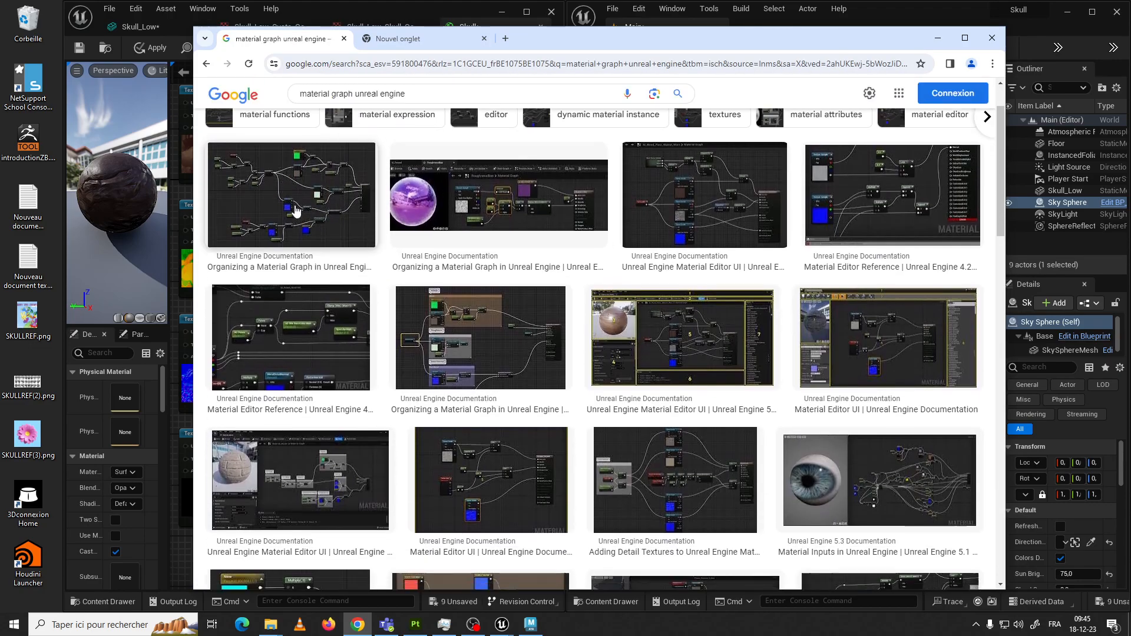
scroll(307, 201, down, 5)
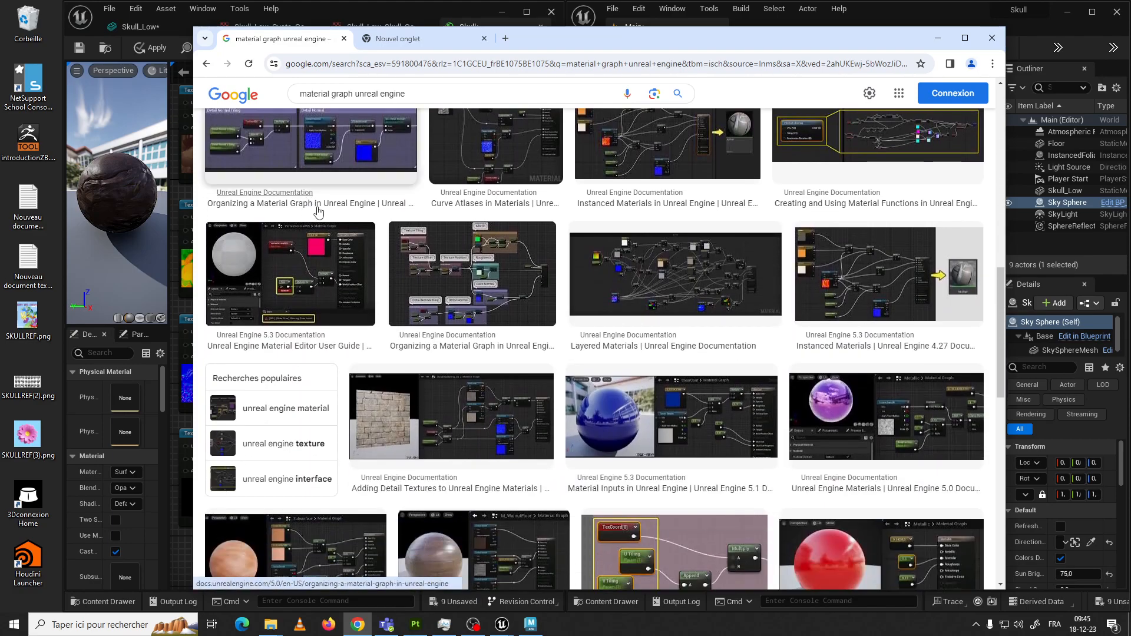
scroll(495, 278, down, 12)
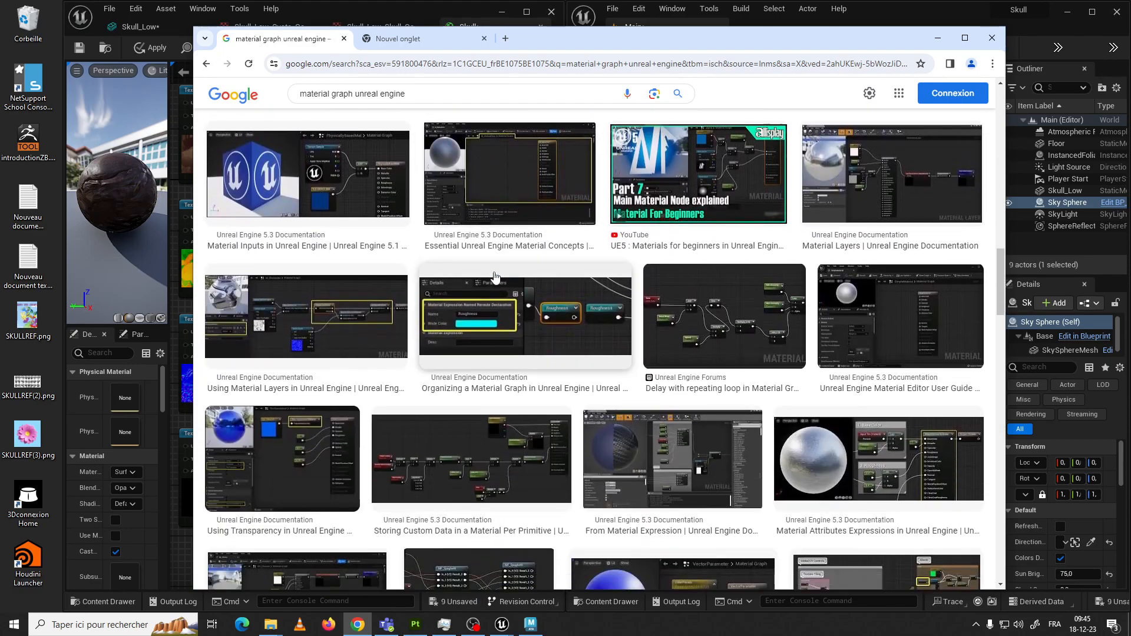
scroll(494, 278, down, 3)
scroll(495, 278, up, 10)
scroll(494, 278, up, 5)
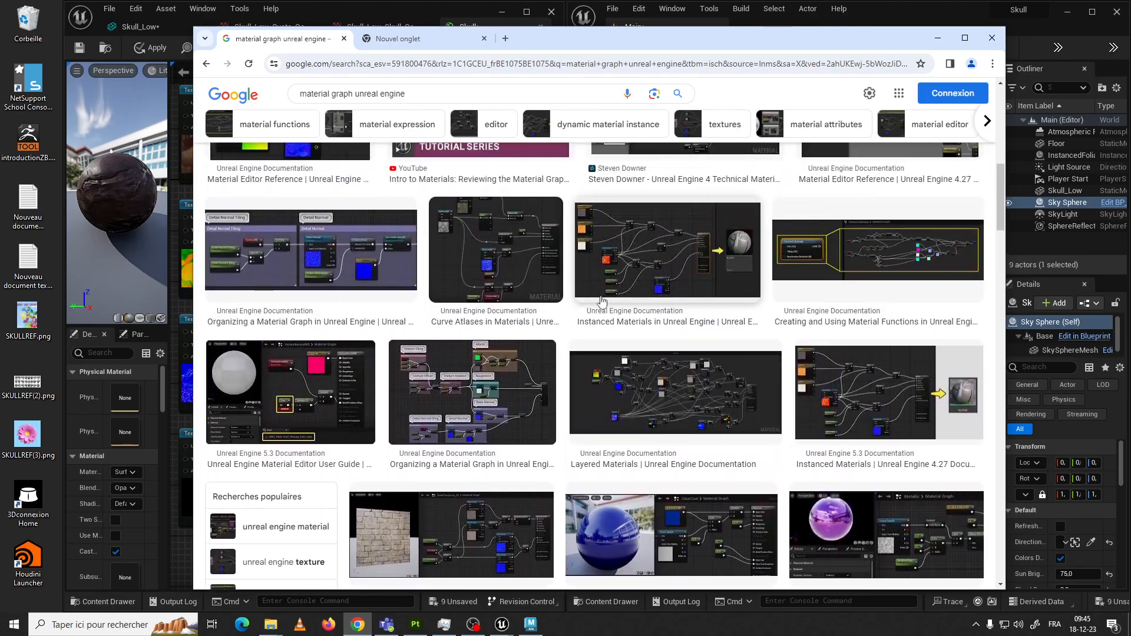
click(611, 384)
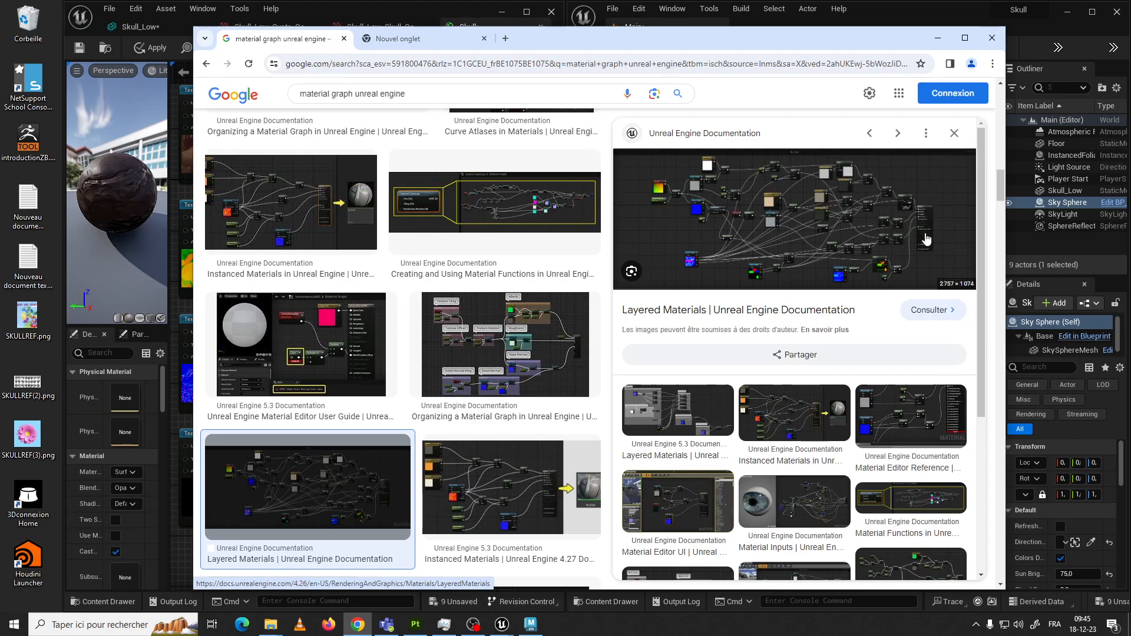
scroll(803, 249, down, 4)
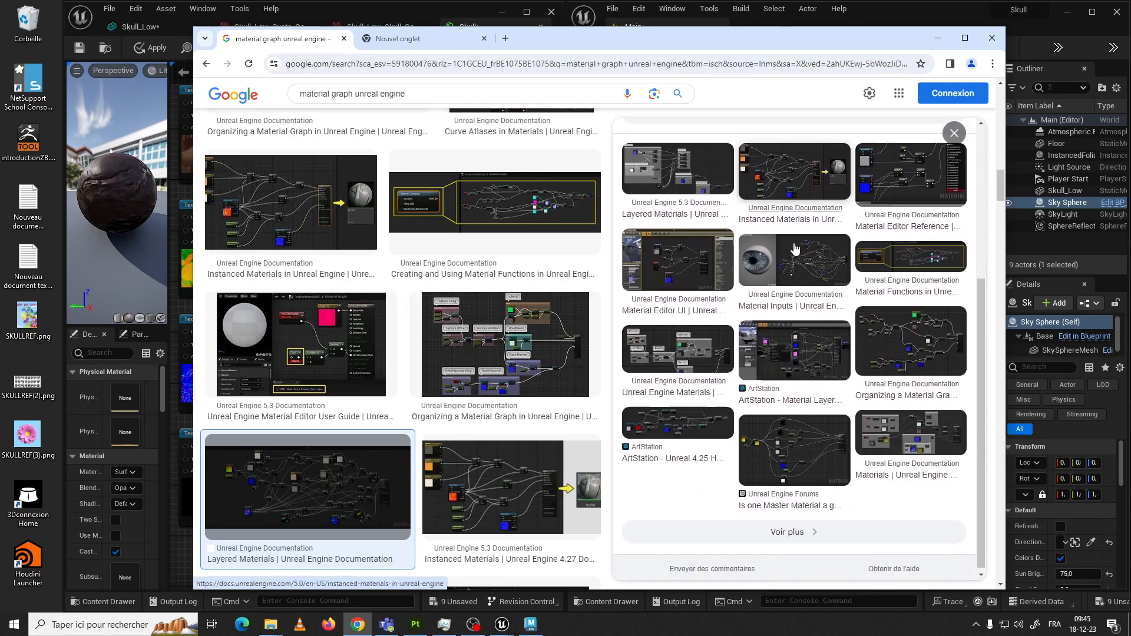
click(803, 263)
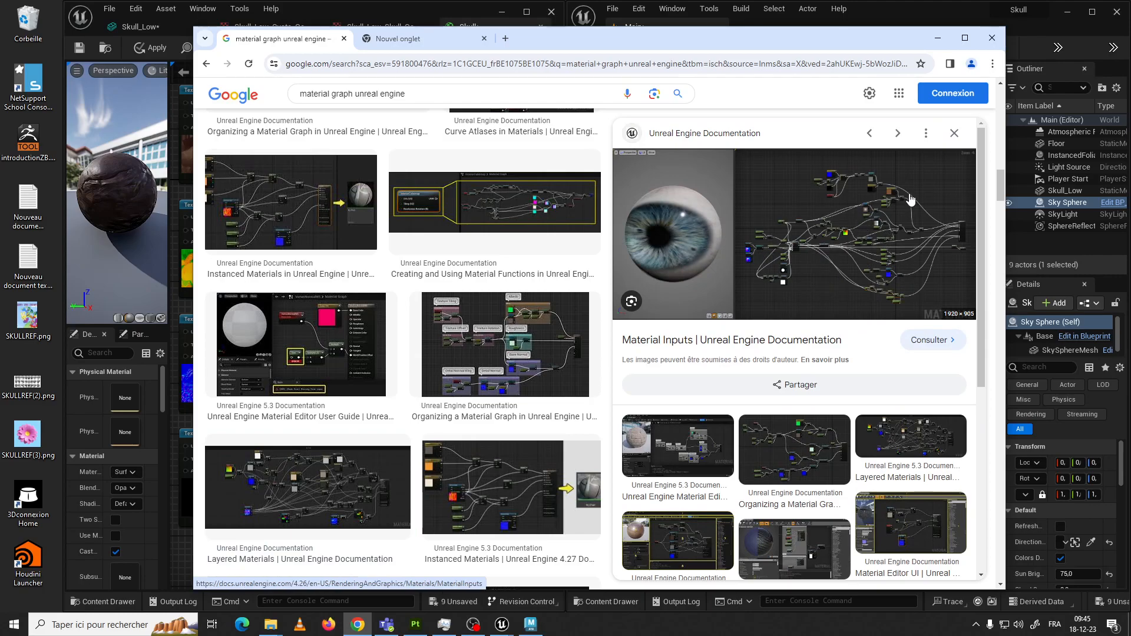
Return to the Unreal material editor and save the Skull material
click(937, 38)
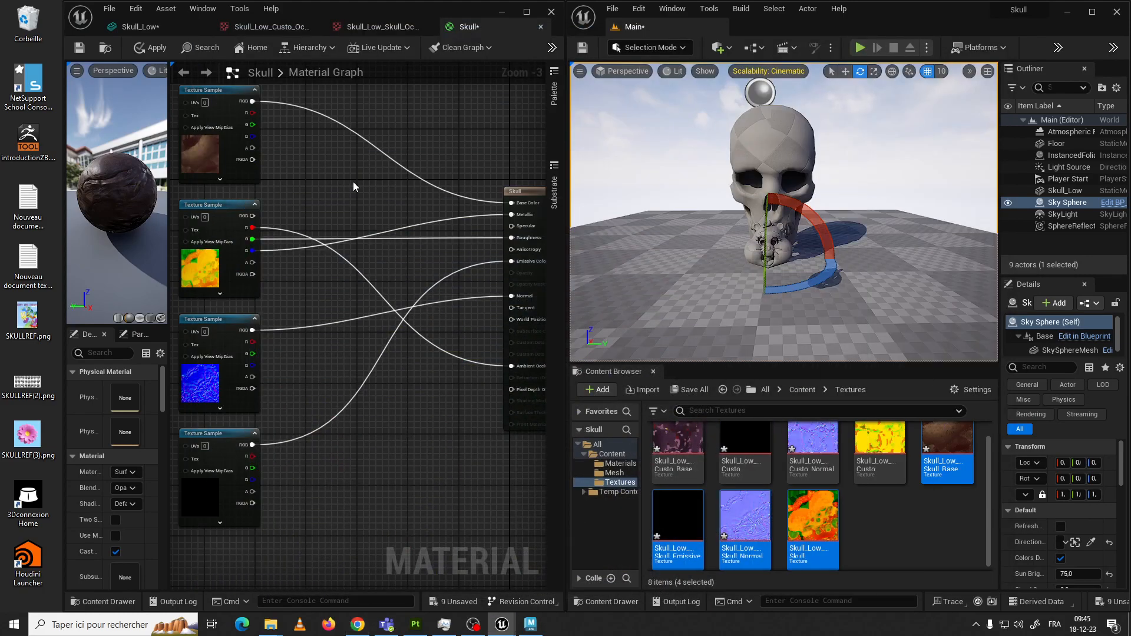
right_drag(353, 186, 347, 185)
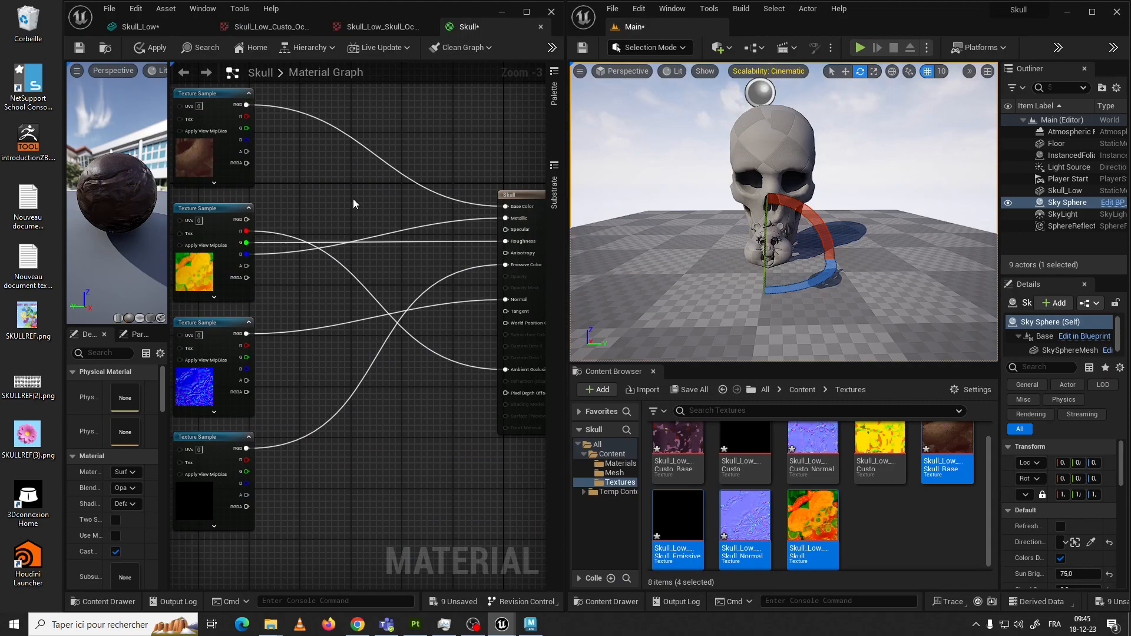
right_drag(347, 204, 315, 199)
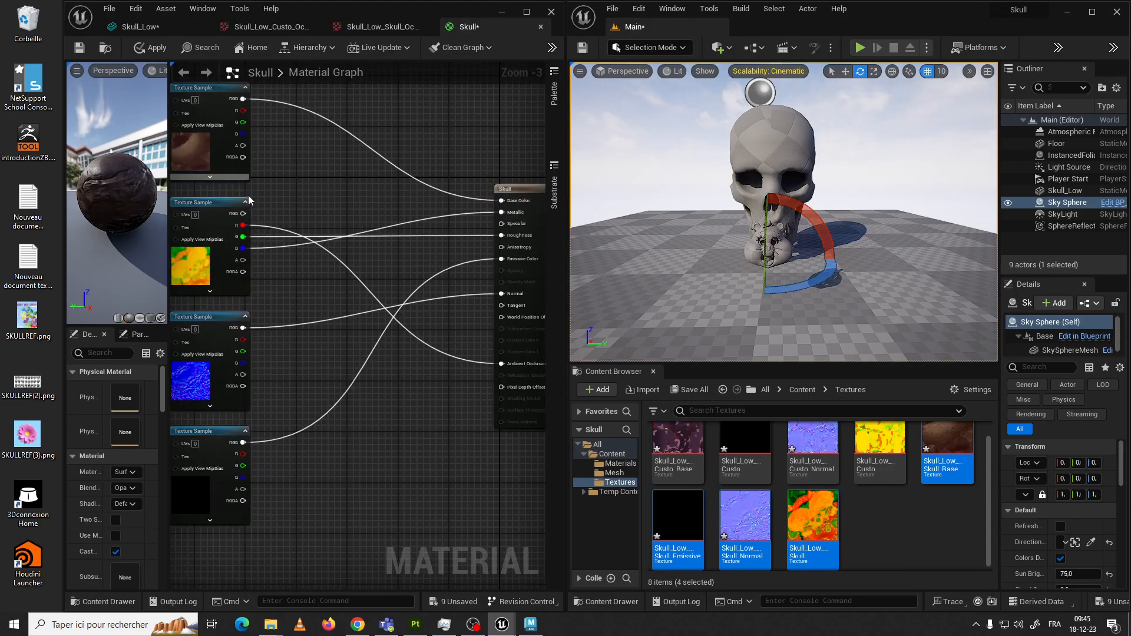
click(80, 48)
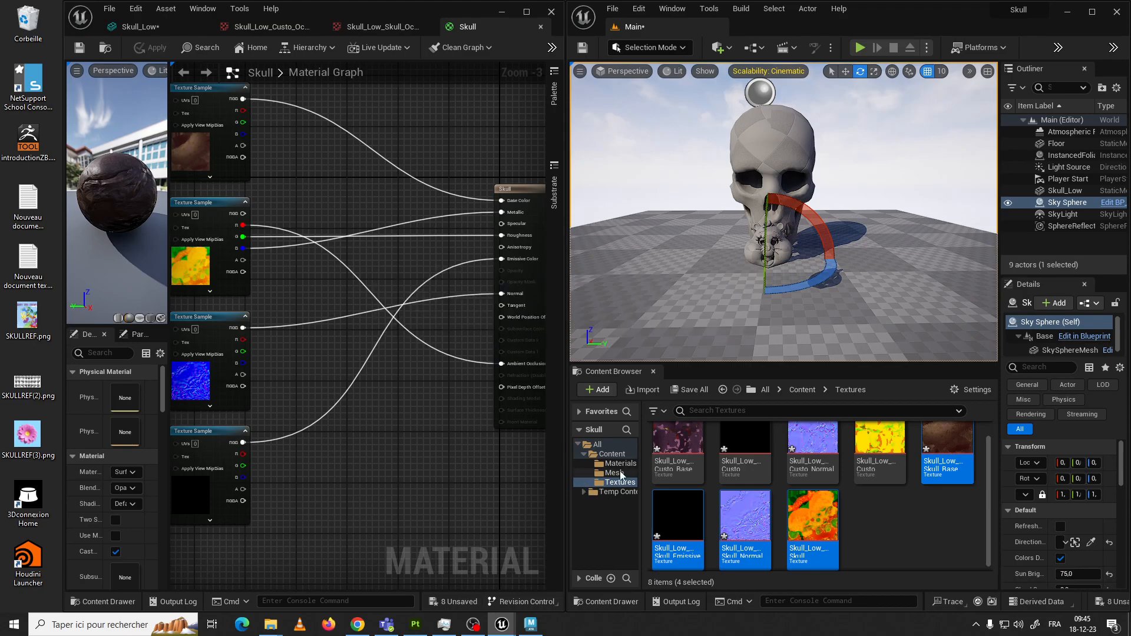
Apply the Skull material from the Materials folder to the skull mesh in the level
click(603, 465)
drag(674, 454, 764, 152)
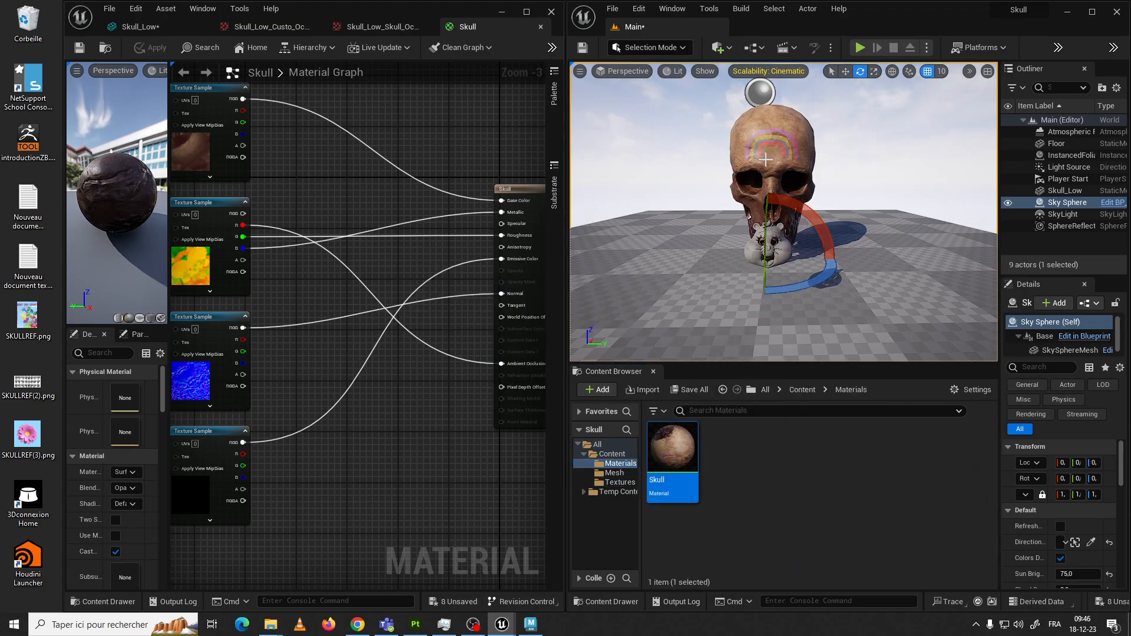
scroll(770, 164, up, 3)
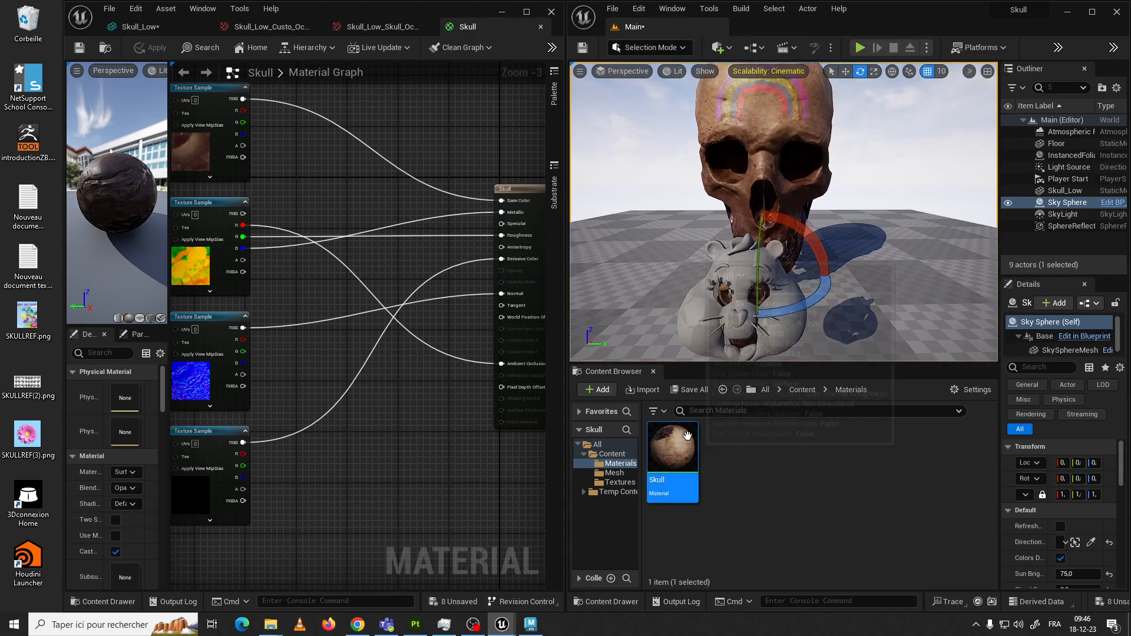
alt+drag(738, 309, 746, 325)
alt+drag(762, 218, 744, 277)
right_drag(743, 277, 818, 318)
scroll(848, 311, up, 3)
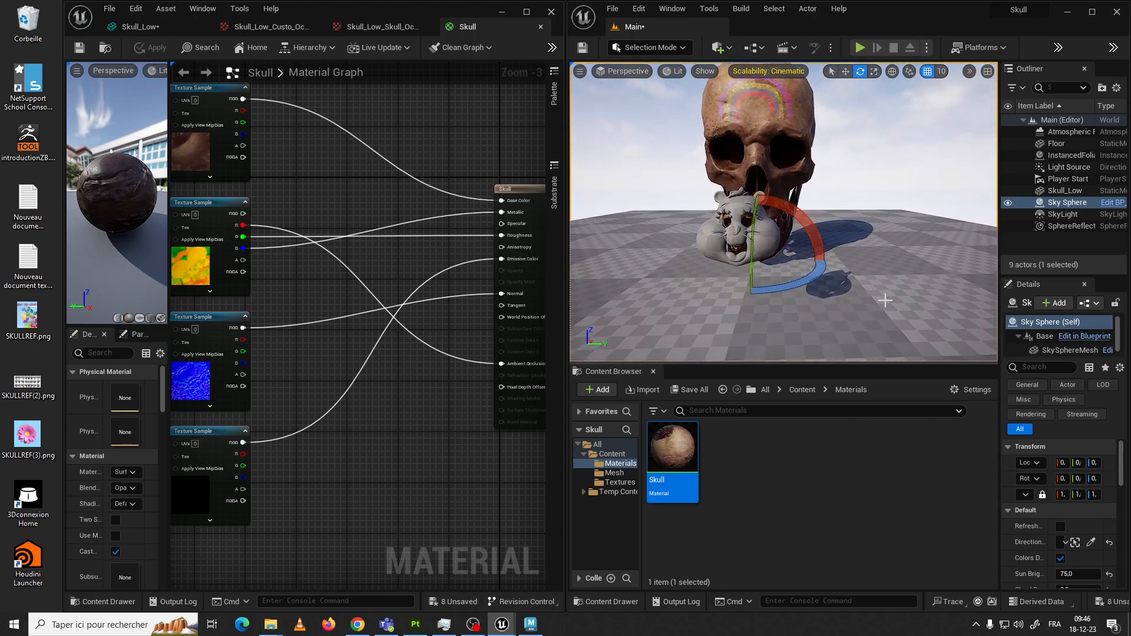
right_drag(861, 273, 863, 269)
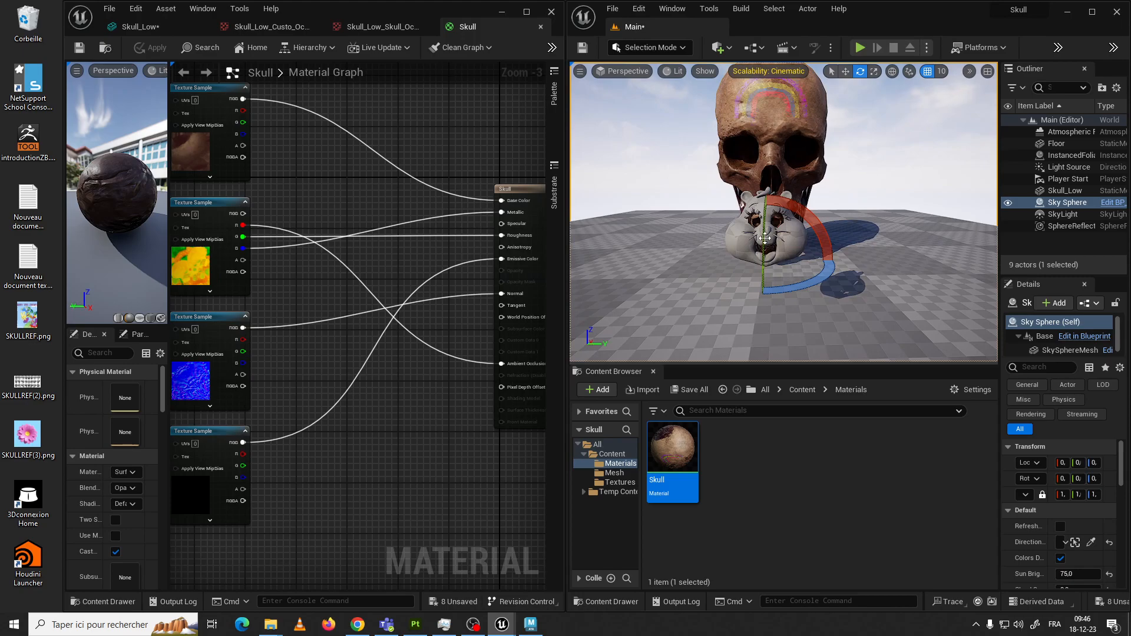
Create a material named Custo in the Materials folder and open its graph
right_click(738, 465)
mouse_move(782, 424)
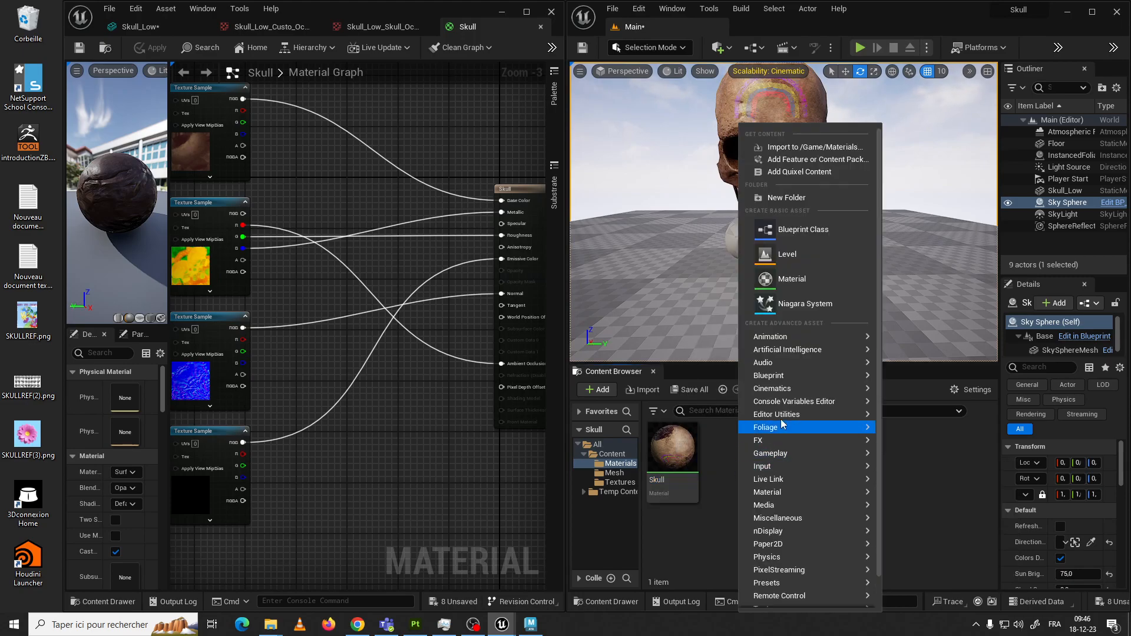
click(790, 280)
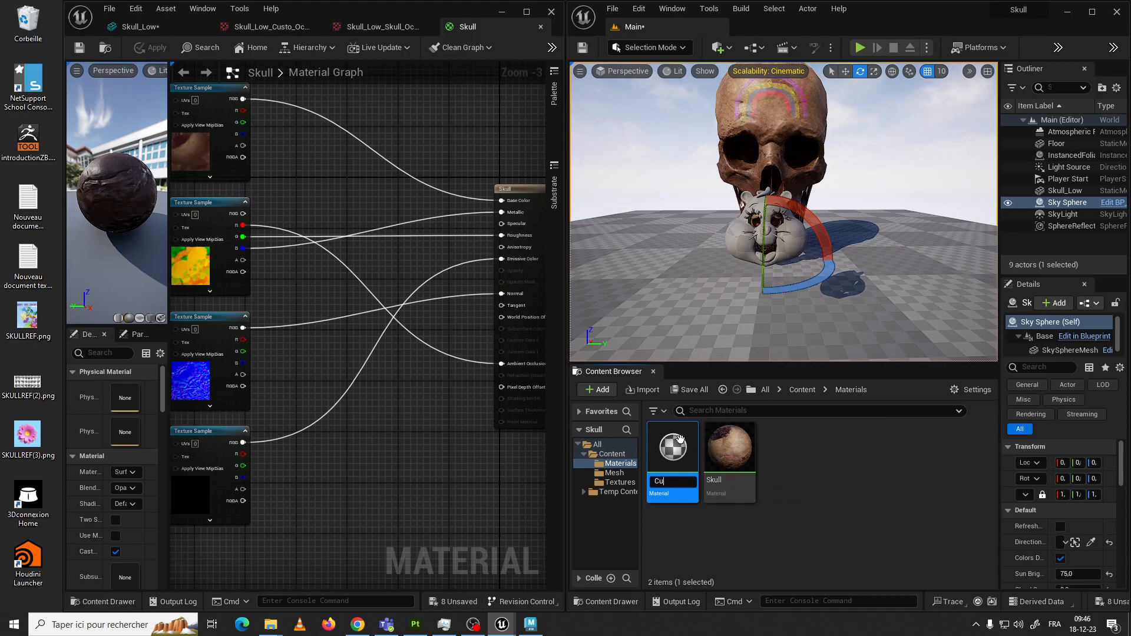
key(Return)
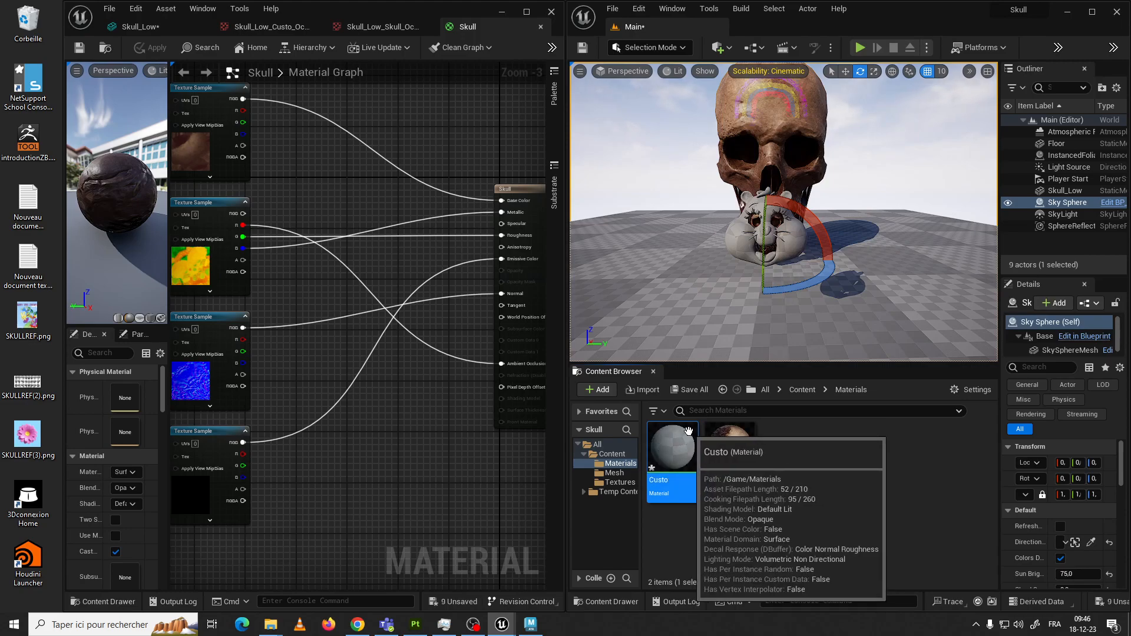
double_click(682, 451)
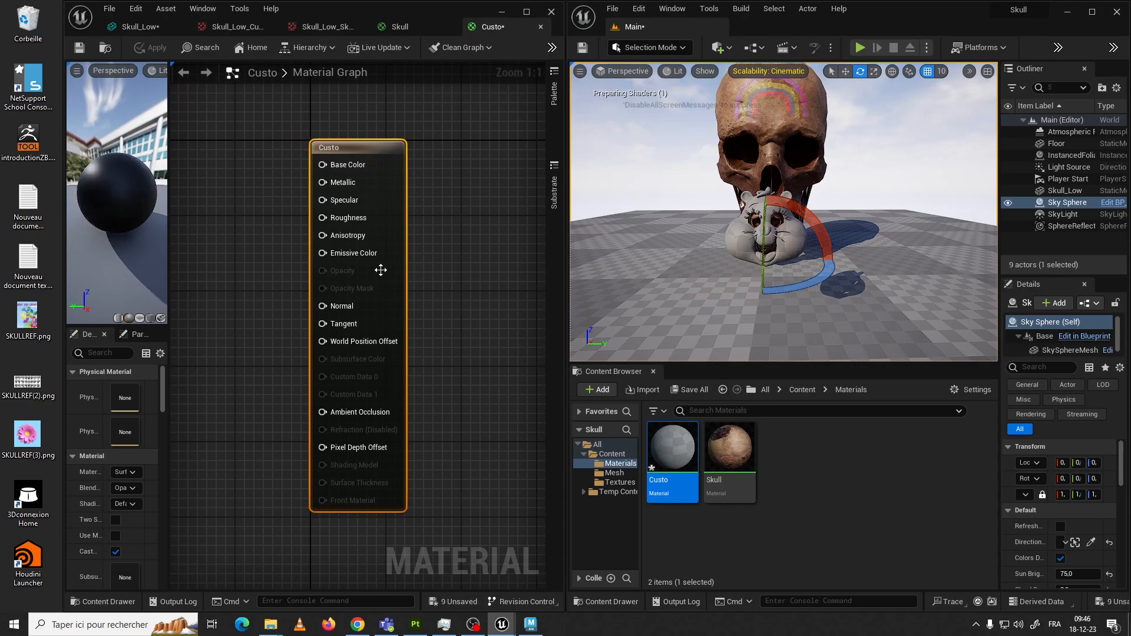
Add the four Skull_Low Custo textures from the Textures folder to the Custo material graph as texture samples
right_drag(314, 270, 432, 265)
click(619, 481)
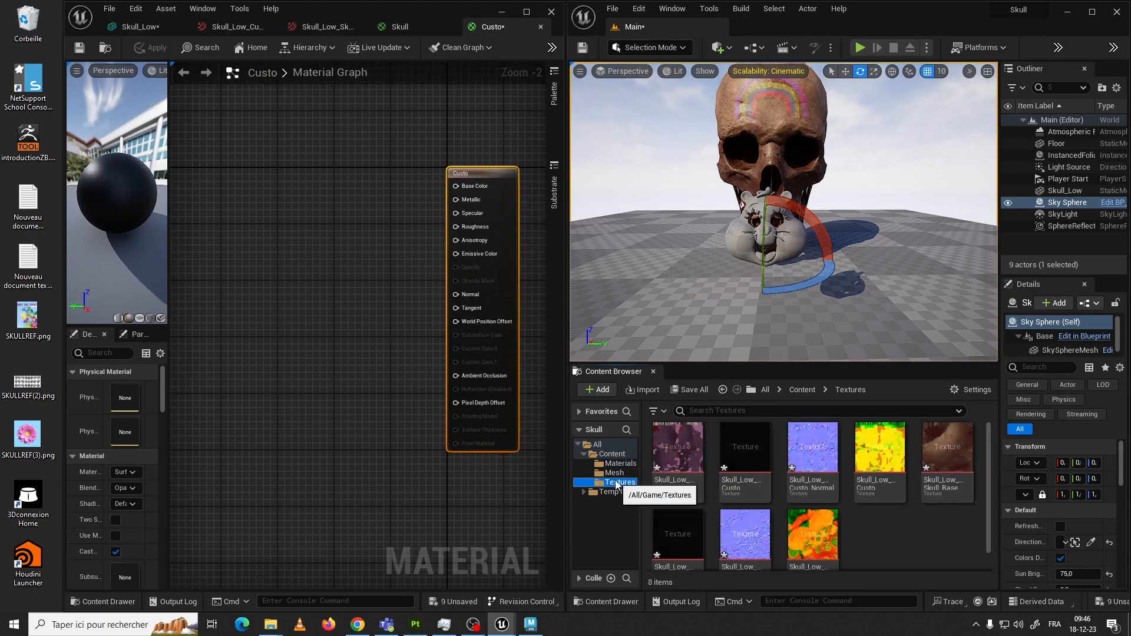
click(678, 454)
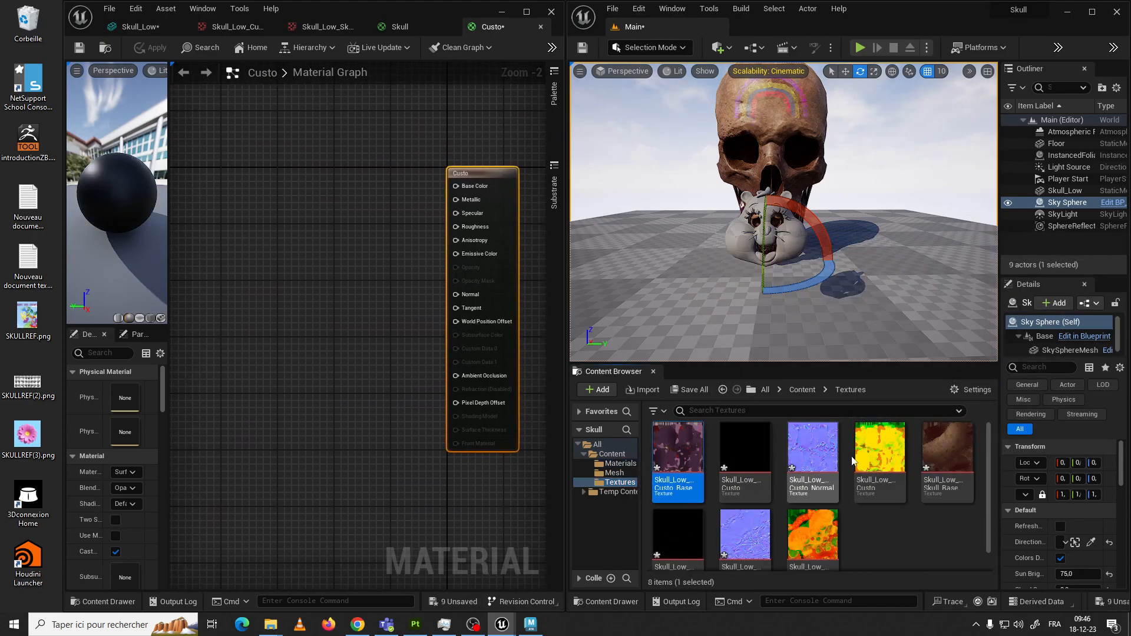
shift+click(879, 456)
drag(879, 457, 274, 163)
Stack the packed yellow-green, normal and emissive texture samples in one column beneath the base color sample
drag(372, 206, 289, 263)
drag(346, 189, 262, 413)
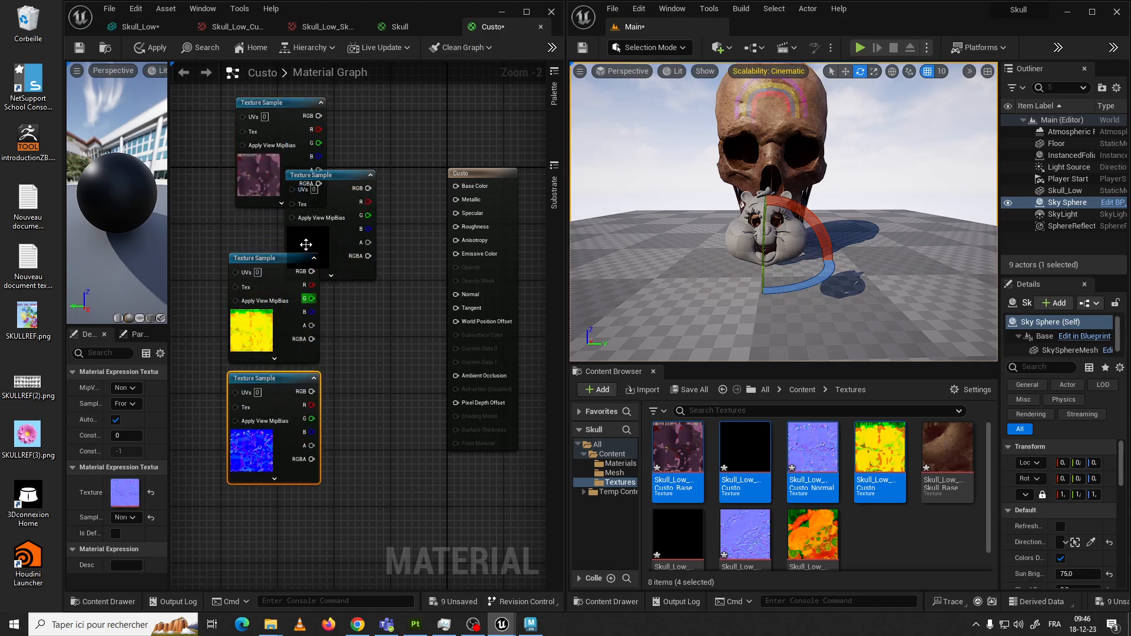
drag(343, 176, 285, 509)
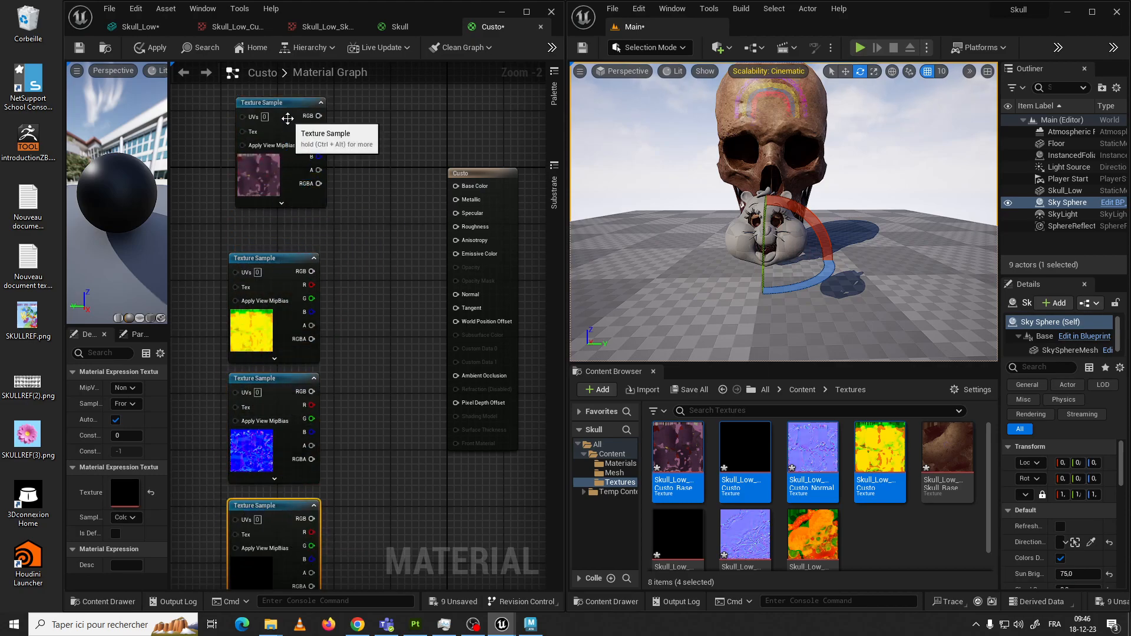
Connect the base color sample's RGB to Base Color and the packed map's R, G and B to Ambient Occlusion, Roughness and Metallic
drag(291, 112, 456, 186)
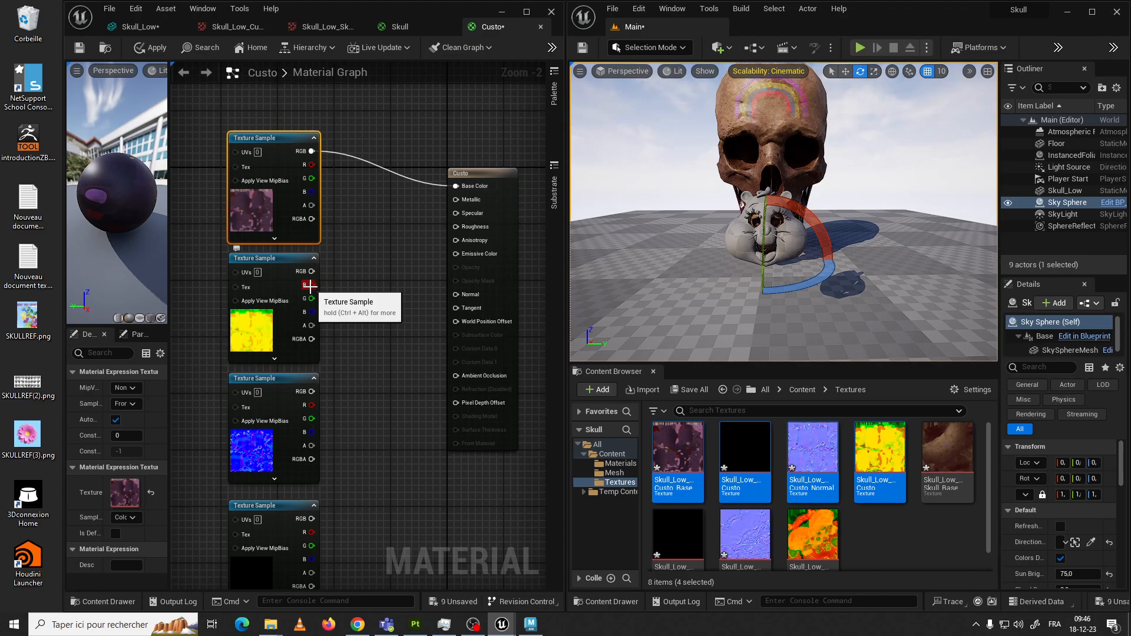
drag(336, 286, 455, 375)
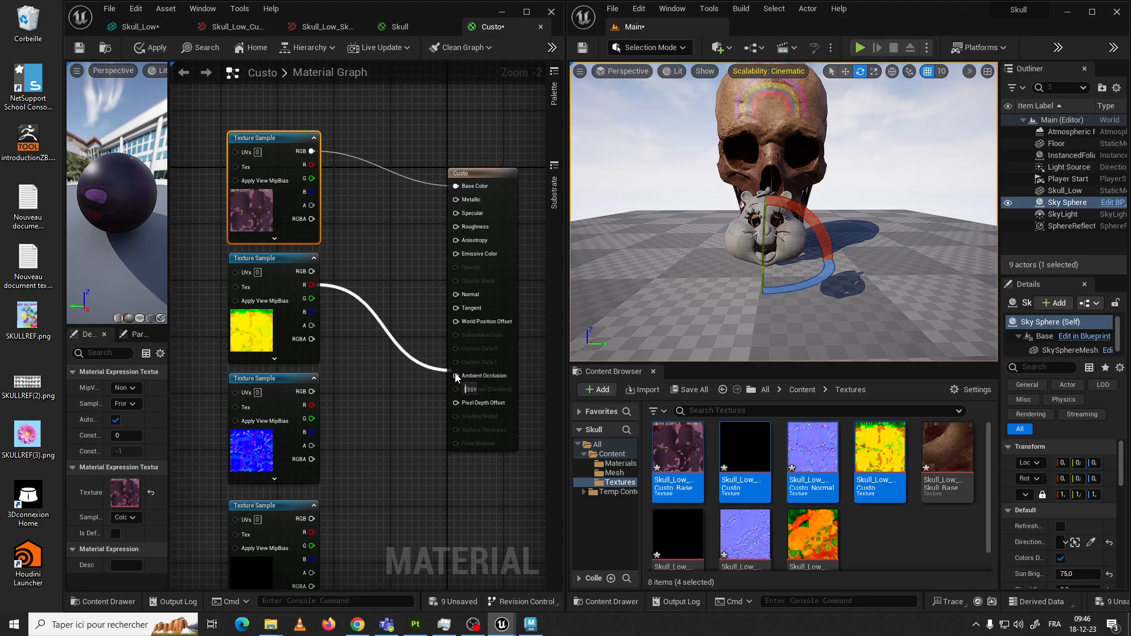
drag(312, 298, 458, 227)
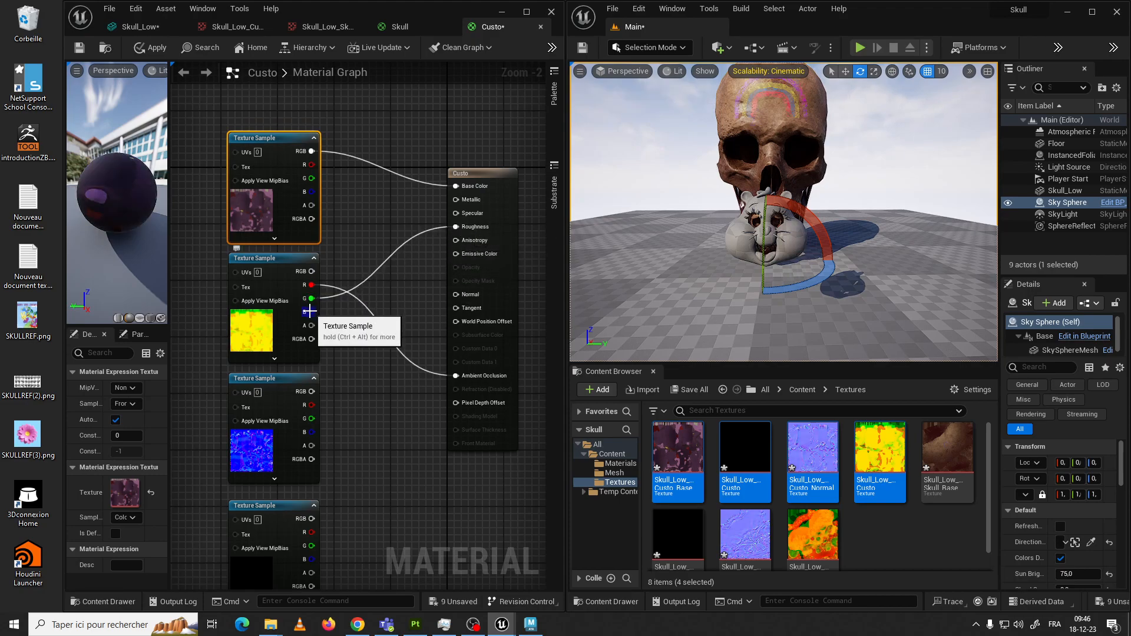
drag(310, 312, 456, 200)
Connect the normal sample's RGB to the Custo material's Normal input and the emissive sample's RGB to Emissive Color
right_drag(382, 329, 414, 218)
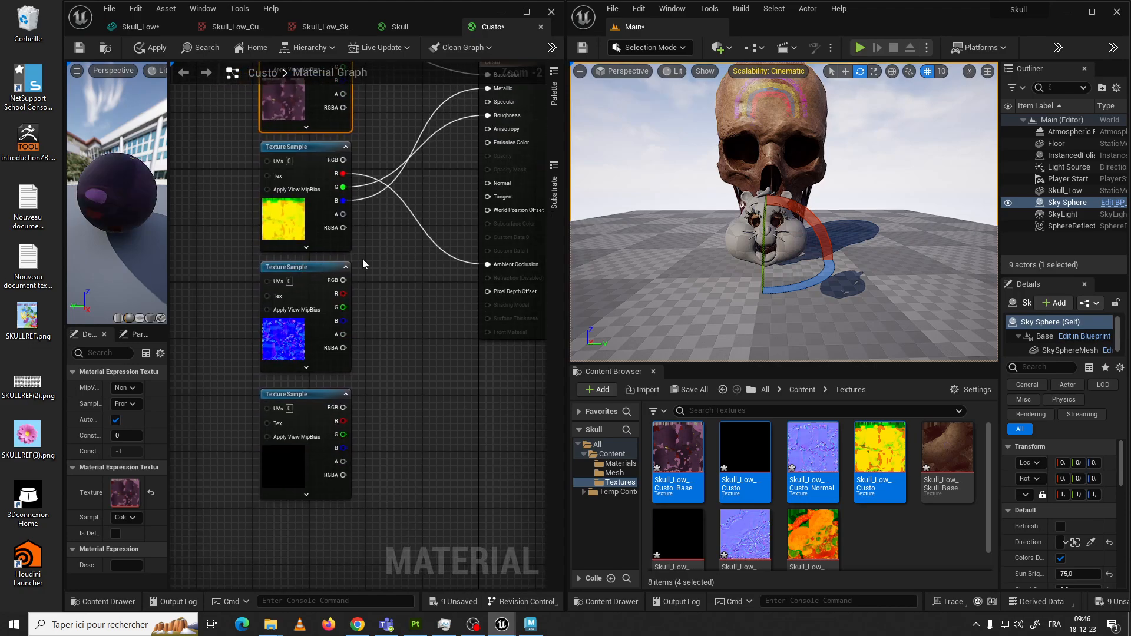
right_drag(351, 262, 319, 286)
drag(287, 322, 431, 225)
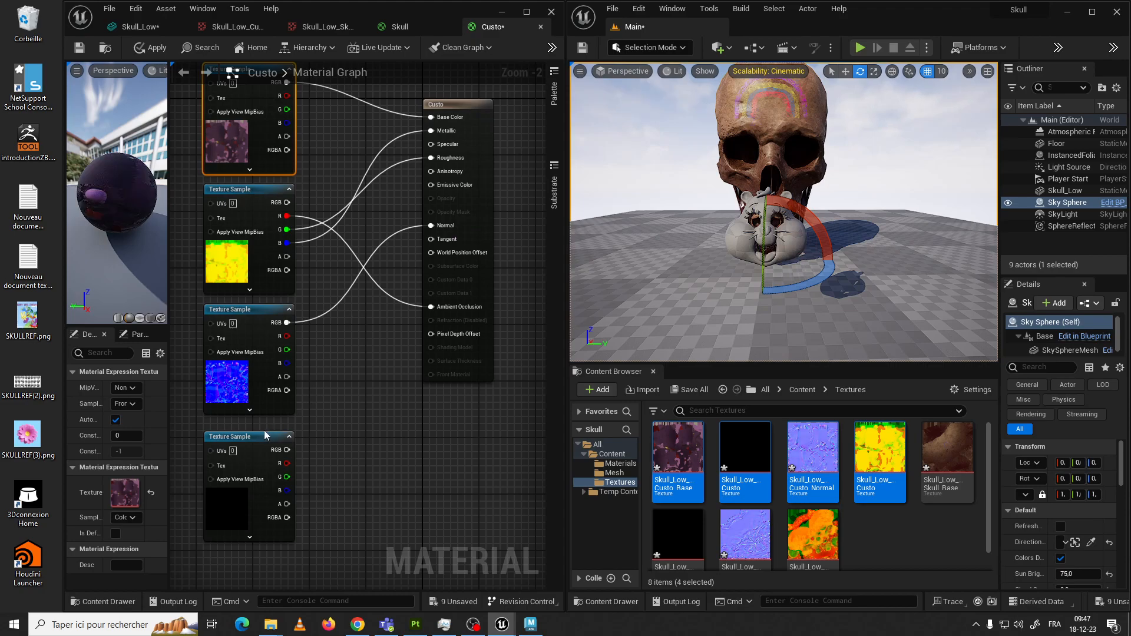
drag(287, 449, 433, 189)
right_drag(377, 212, 346, 293)
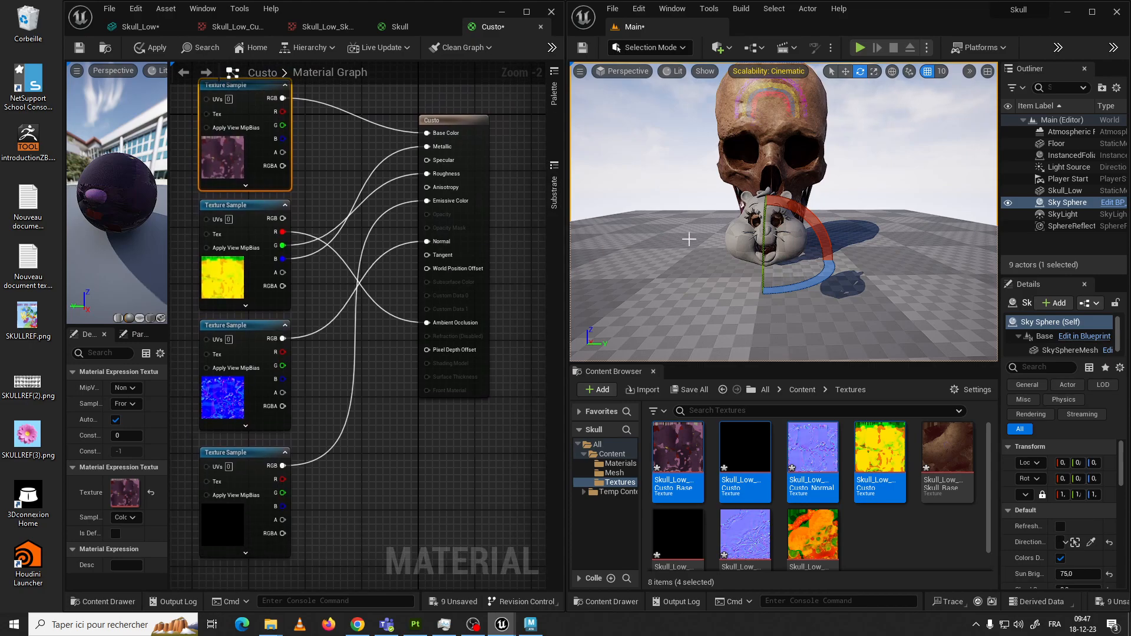
Inspect the untextured bear head in the level up close and from several angles
key(w)
right_drag(784, 212, 736, 246)
key(s)
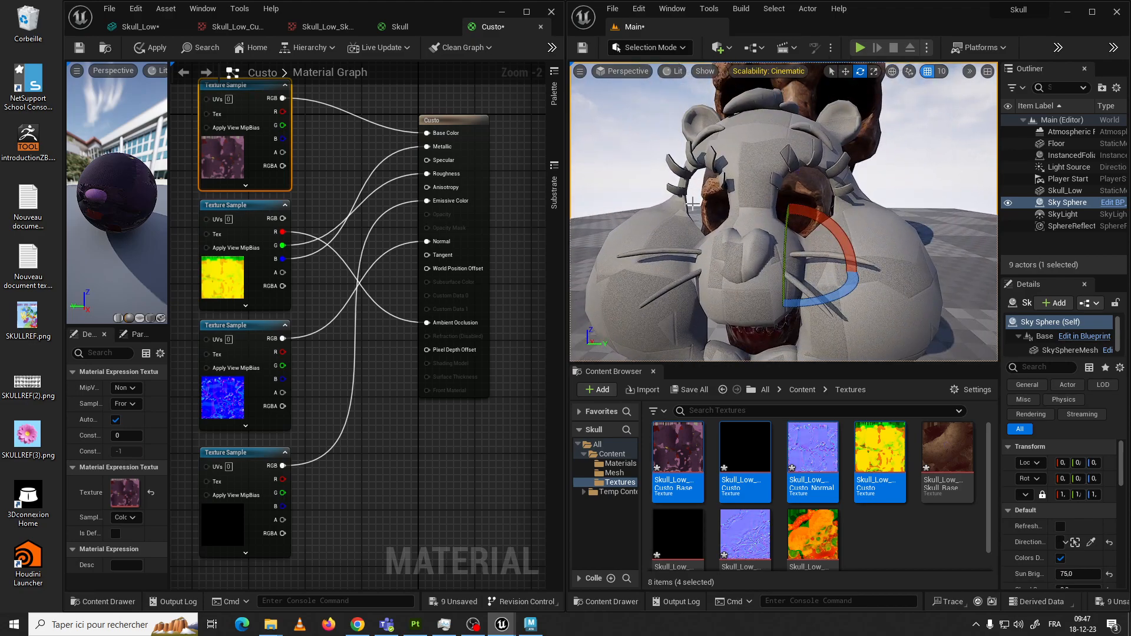
key(w)
right_drag(736, 246, 716, 206)
key(s)
key(w)
right_drag(789, 203, 746, 217)
key(s)
key(w)
key(s)
key(s)
key(w)
key(s)
key(w)
scroll(745, 217, down, 6)
scroll(746, 217, up, 3)
scroll(746, 217, down, 3)
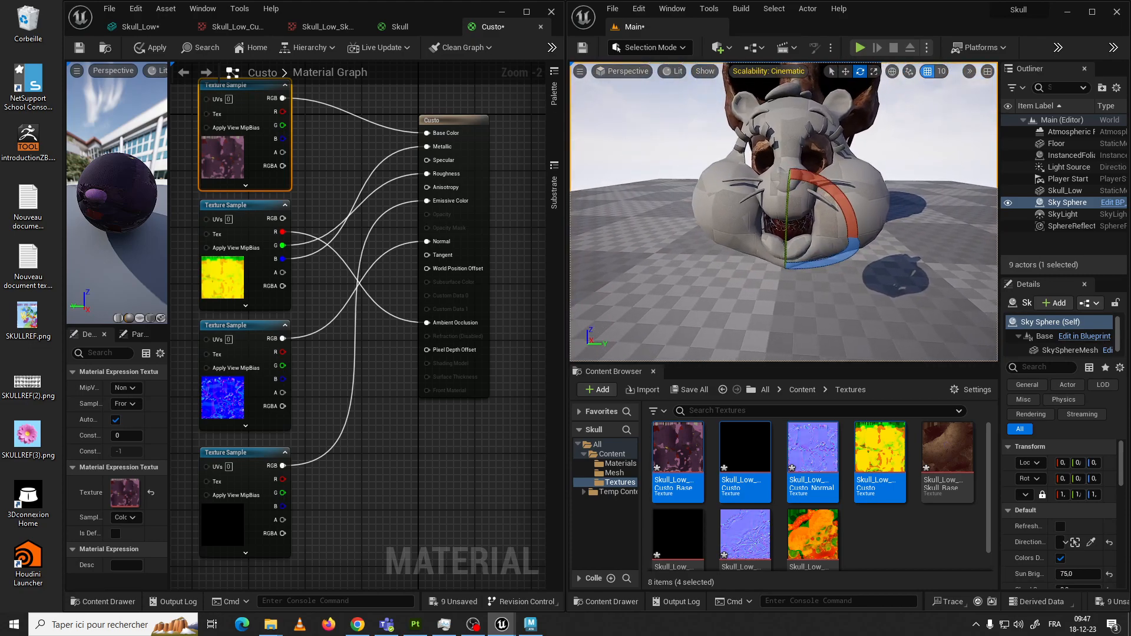
alt+drag(746, 217, 689, 213)
key(w)
mouse_move(751, 154)
right_down()
mouse_move(725, 155)
mouse_move(752, 154)
right_up()
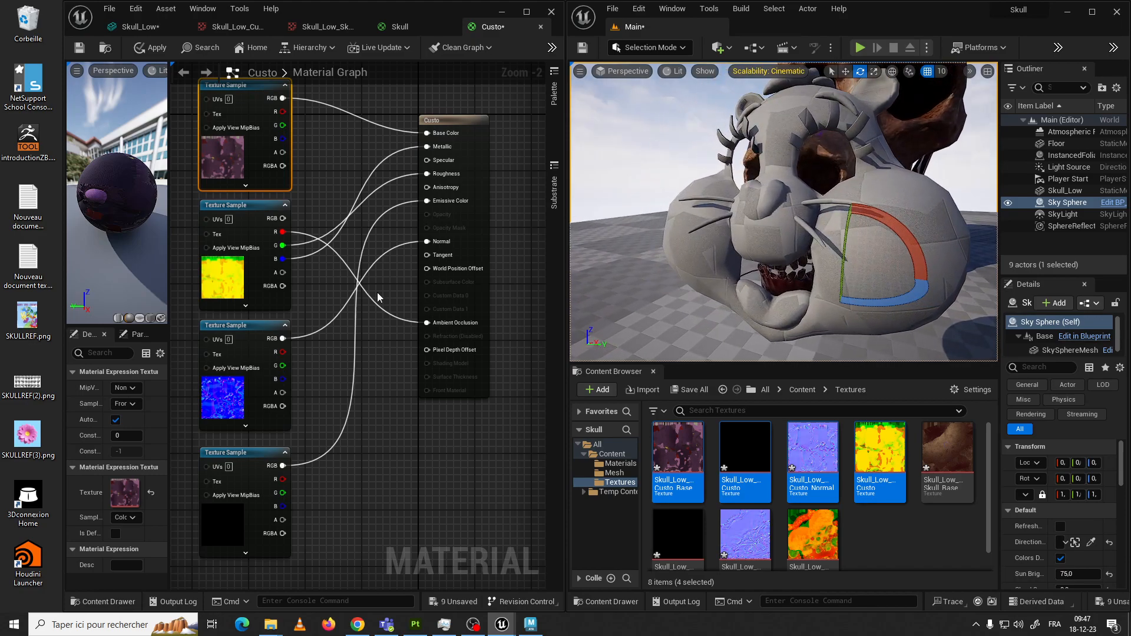
Widen the preview and details area of the Custo material editor
drag(170, 412, 353, 430)
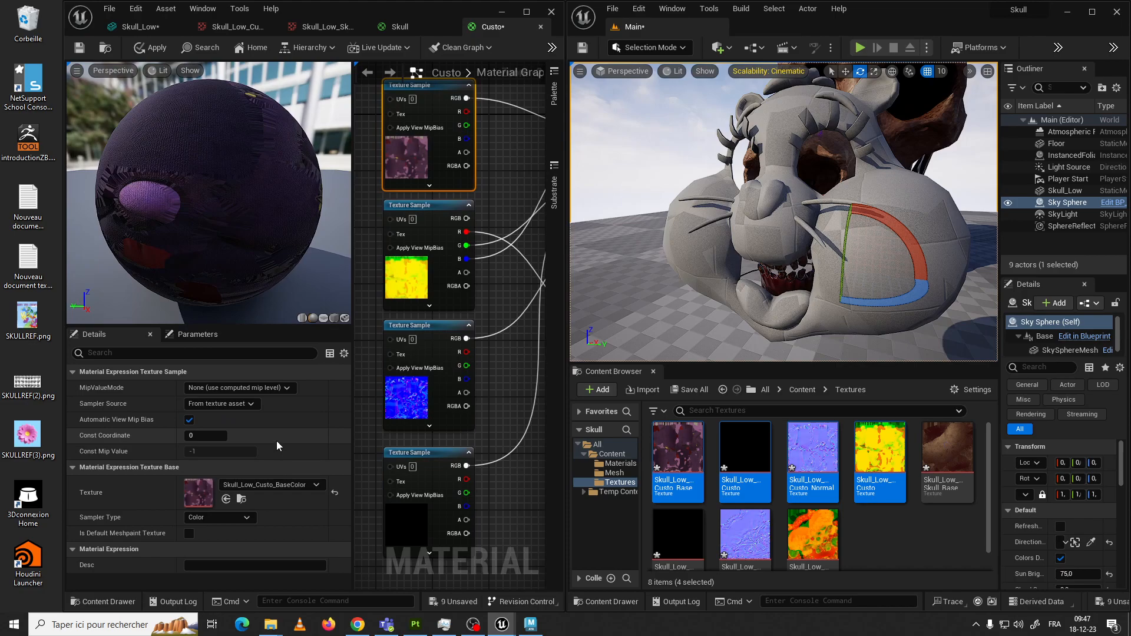
right_drag(507, 204, 423, 204)
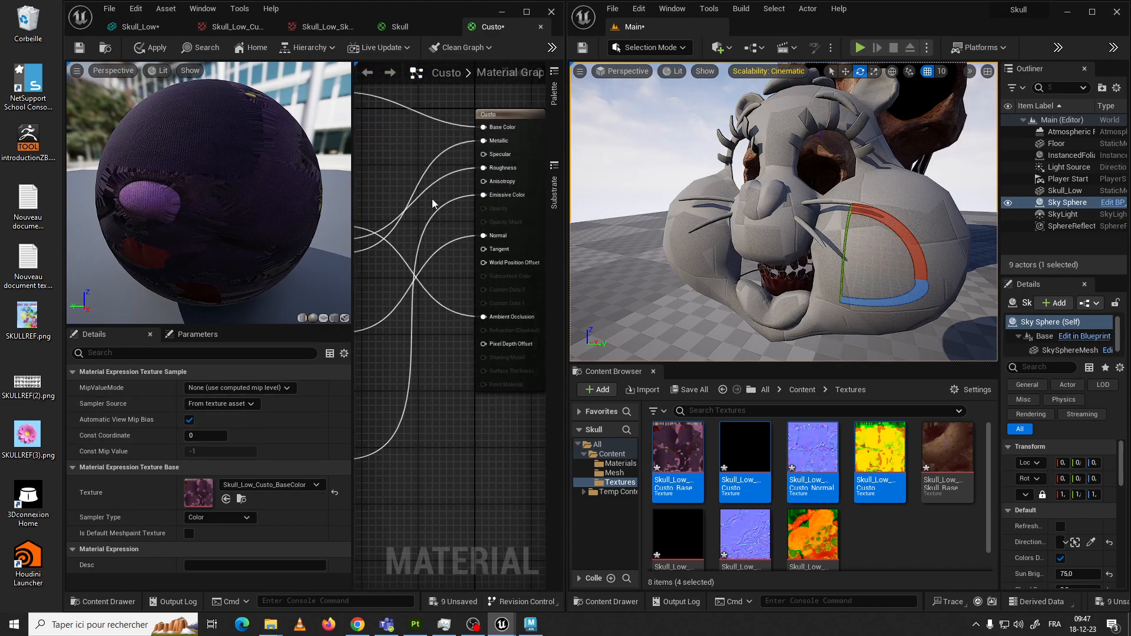
Make the Custo material Two Sided and save it
click(506, 118)
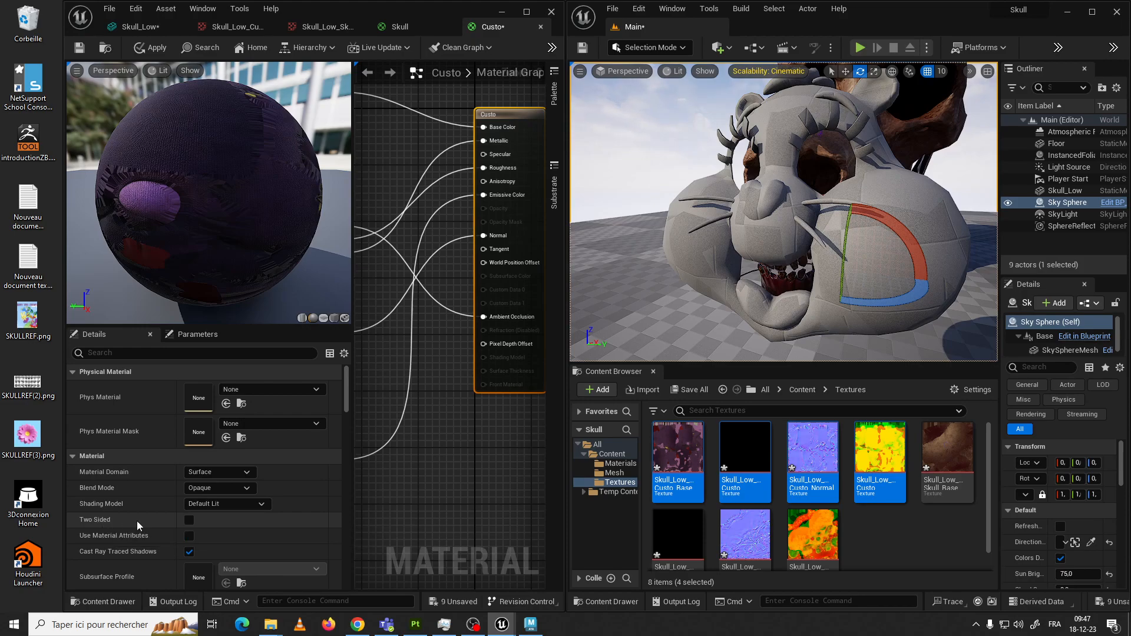
click(189, 521)
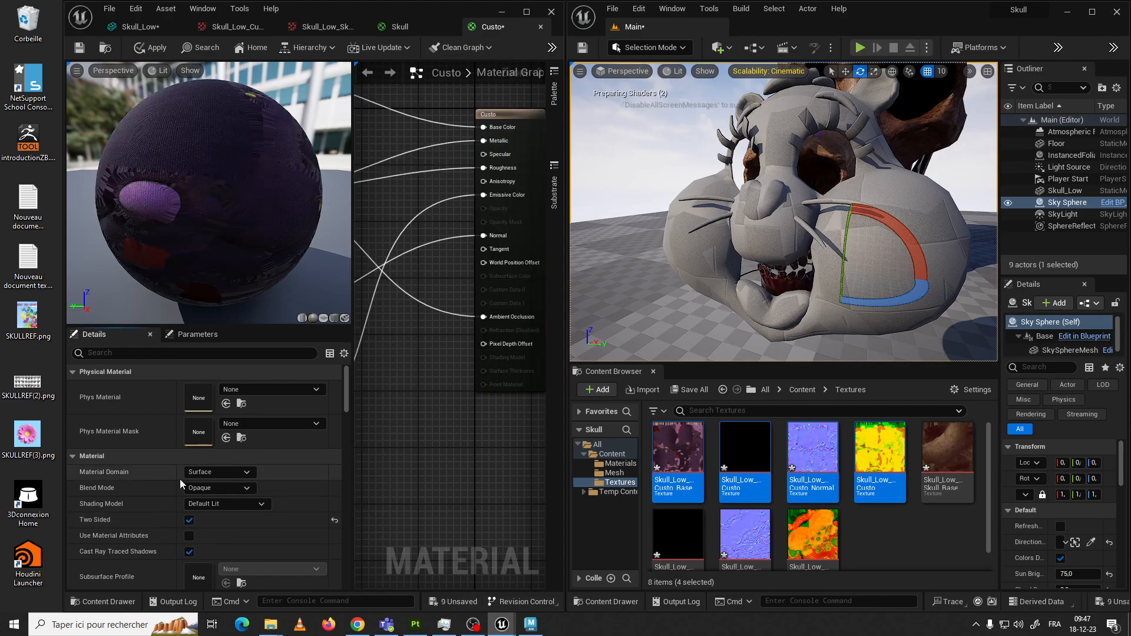
click(78, 50)
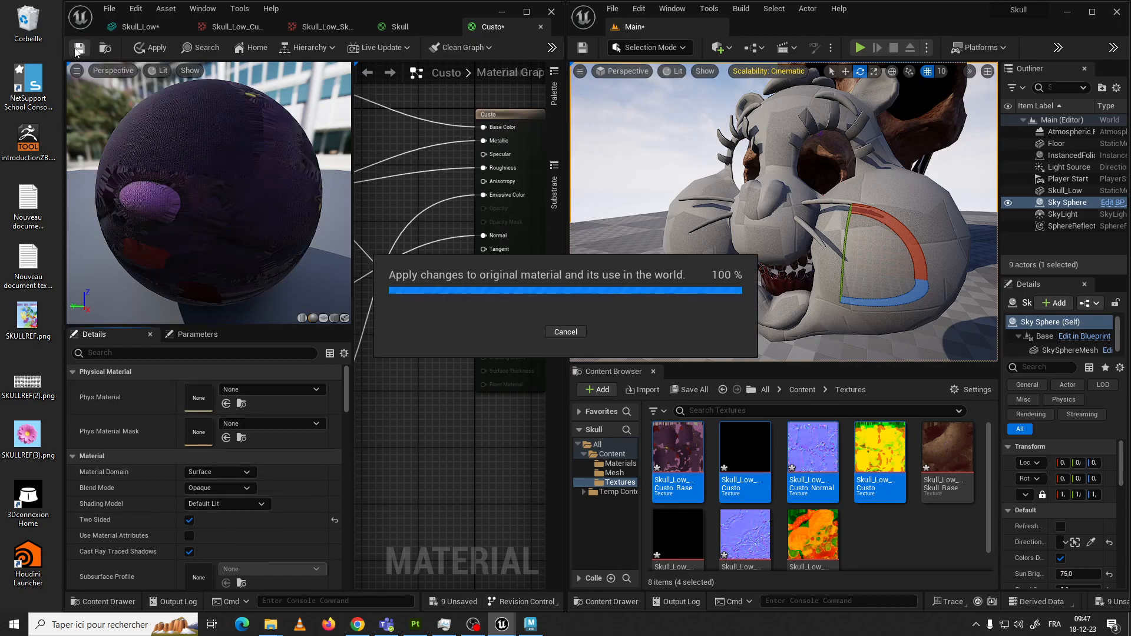
Apply the Custo material from the Materials folder to the bear head in the level
click(619, 464)
drag(674, 451, 687, 232)
right_drag(784, 212, 694, 234)
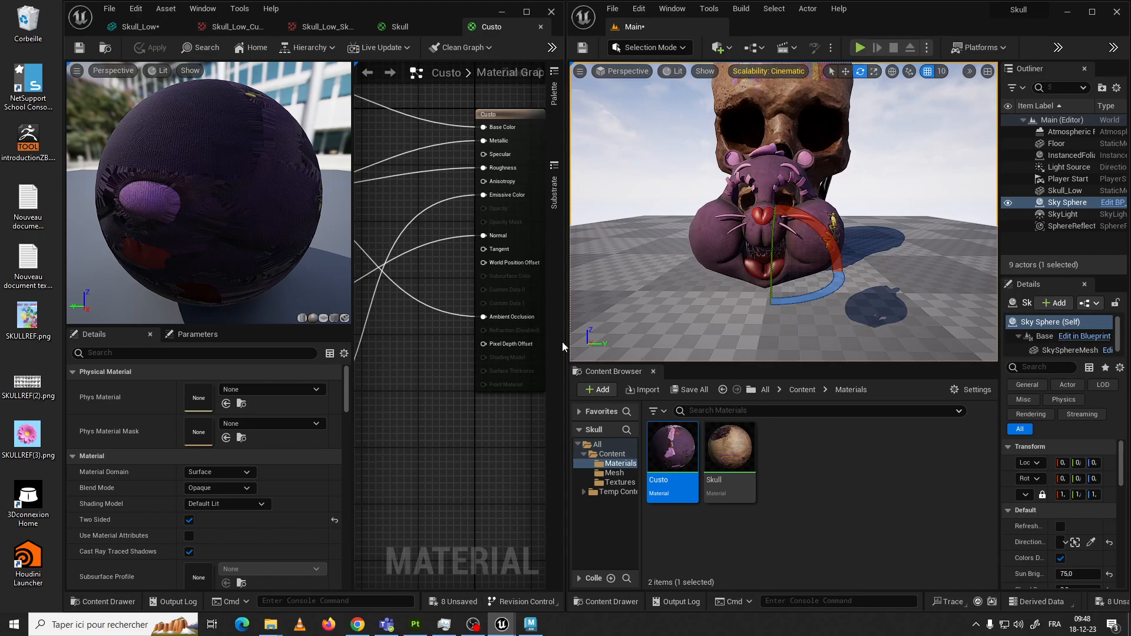
Examine the textured bear head up close, along with the texture connections in the Custo material graph
drag(568, 339, 399, 327)
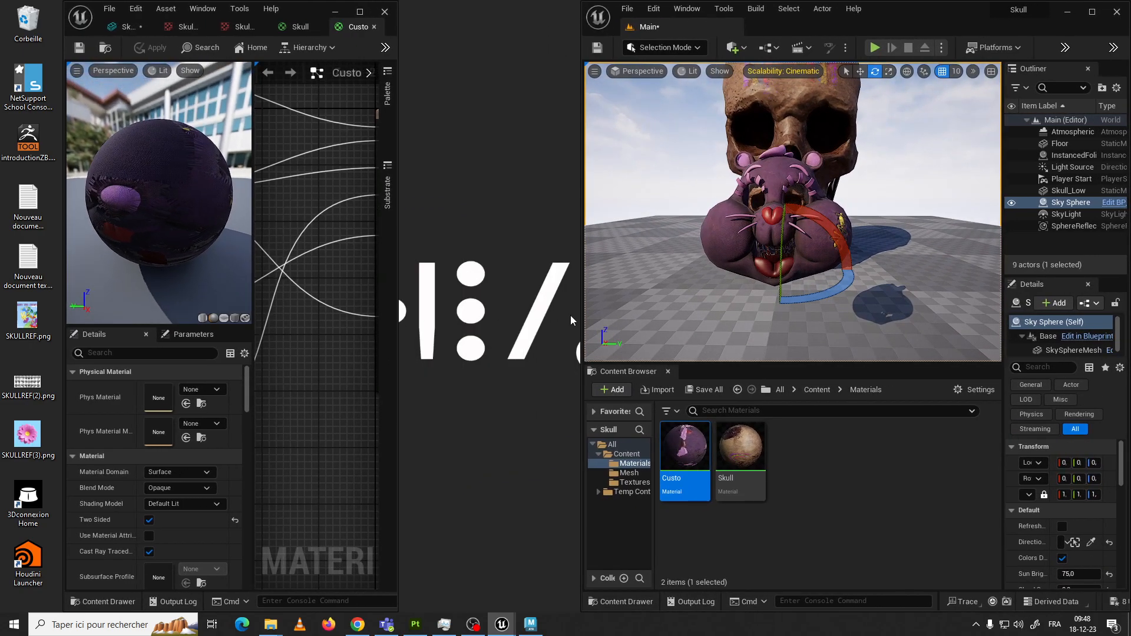
mouse_move(621, 291)
right_down()
mouse_move(589, 291)
mouse_move(622, 291)
right_up()
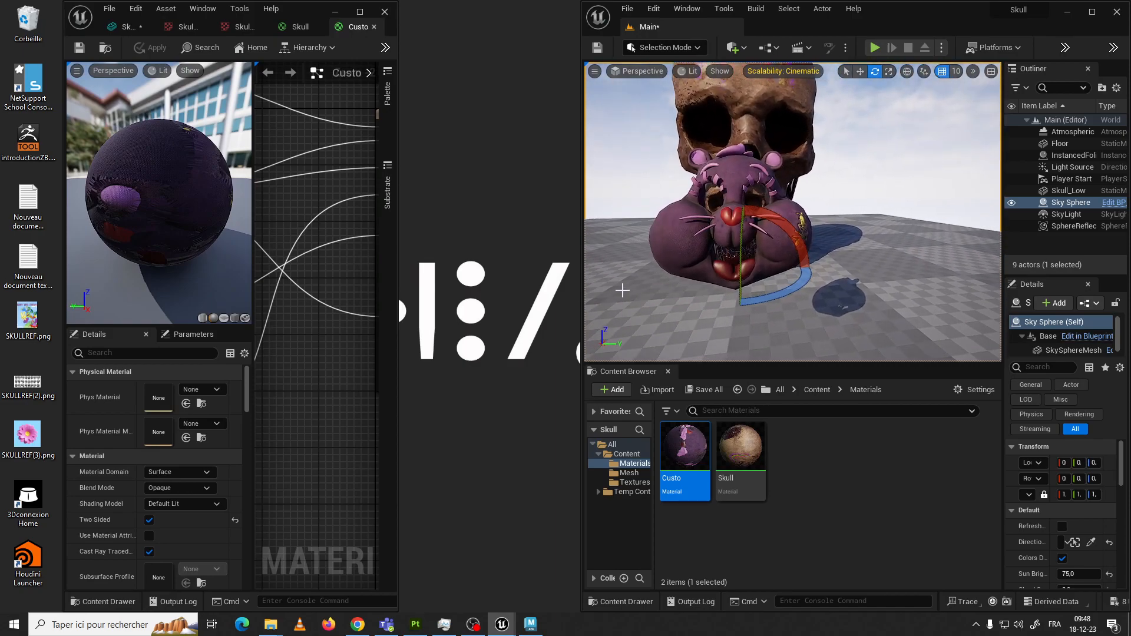
mouse_move(634, 222)
right_down()
mouse_move(619, 211)
mouse_move(647, 214)
mouse_move(633, 214)
right_up()
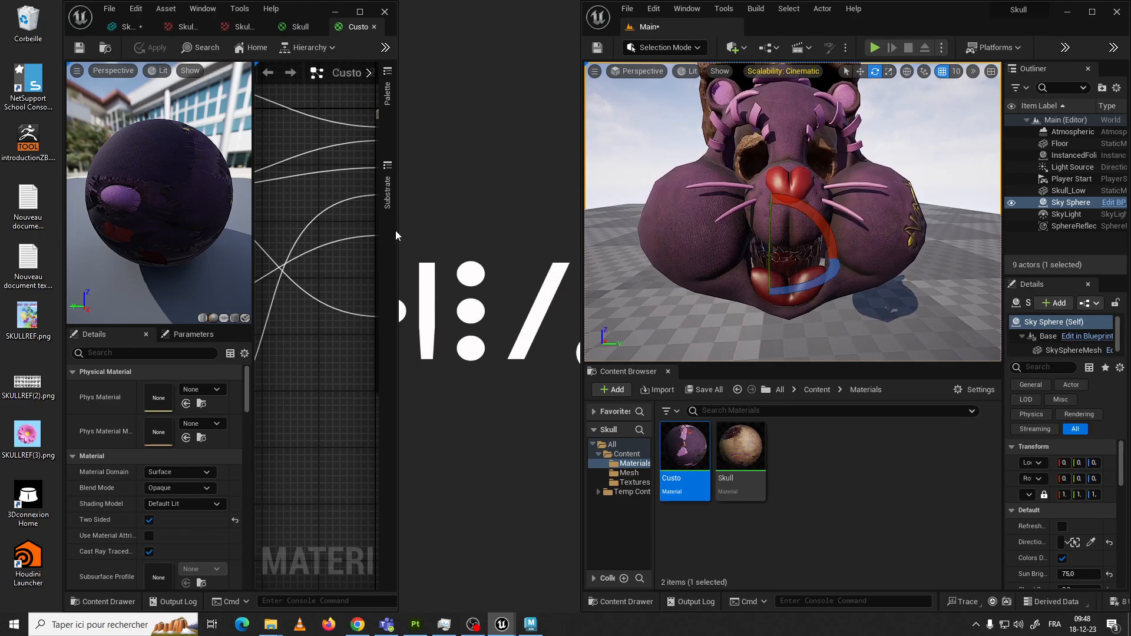
drag(396, 233, 572, 226)
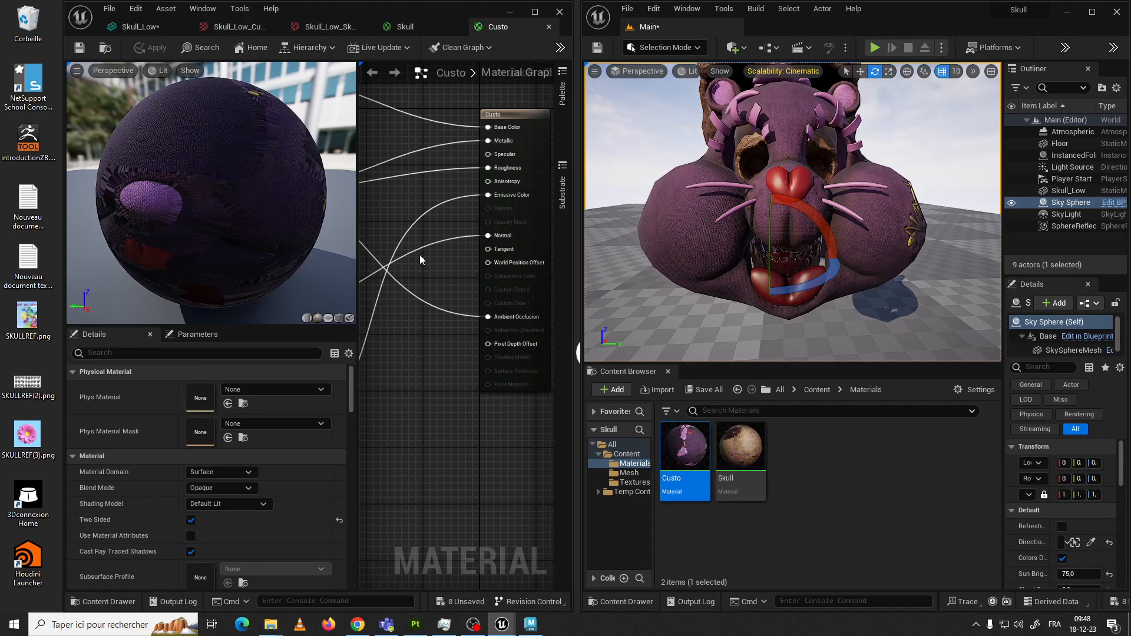
drag(358, 260, 227, 243)
right_drag(276, 267, 331, 272)
scroll(296, 276, down, 1)
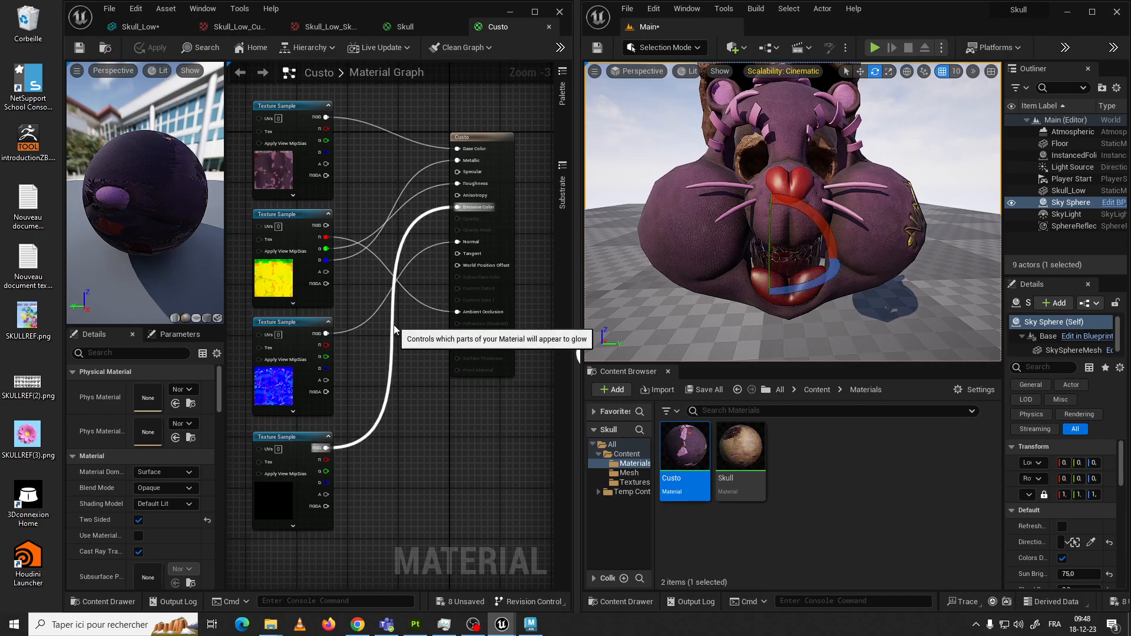
right_drag(410, 390, 405, 407)
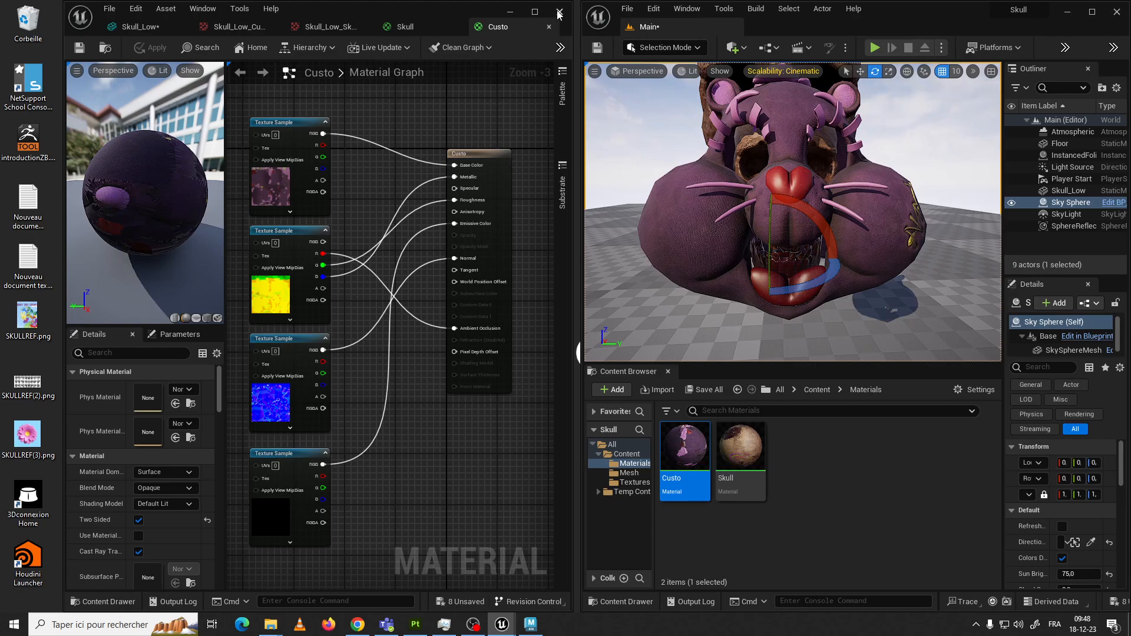
Minimize the material editor and maximize the main level editor window
click(518, 16)
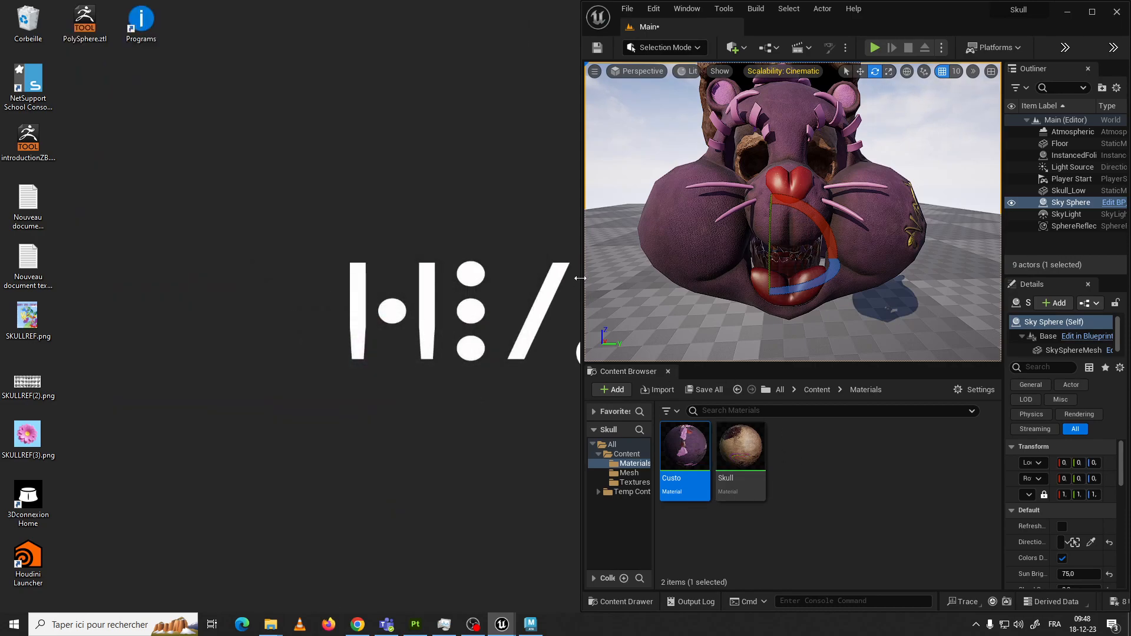
drag(580, 266, 199, 266)
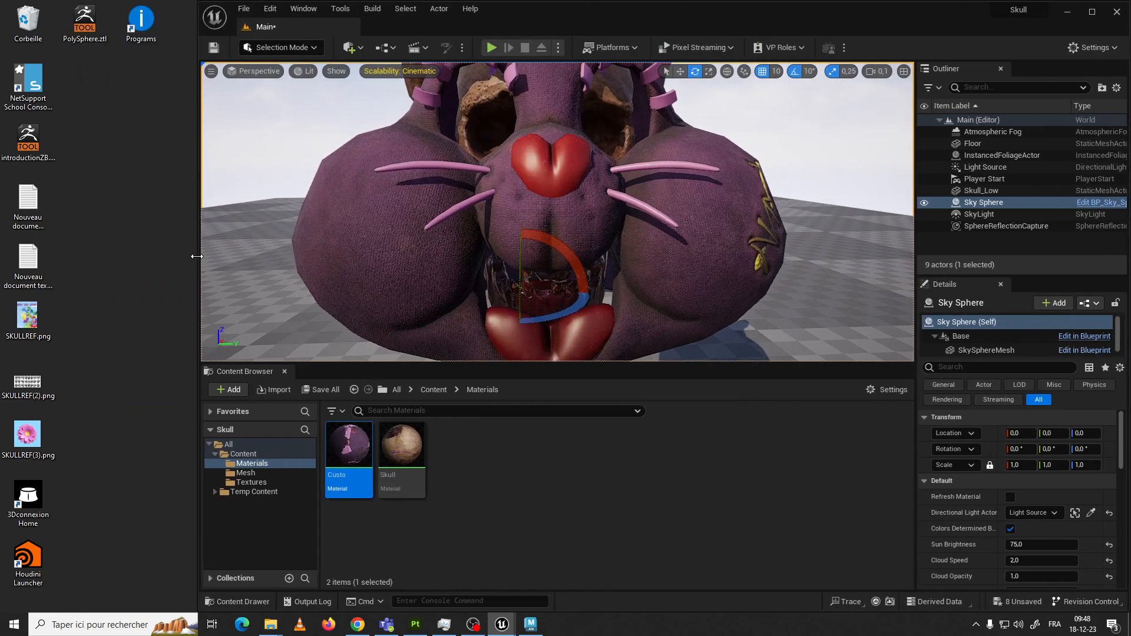
click(1091, 18)
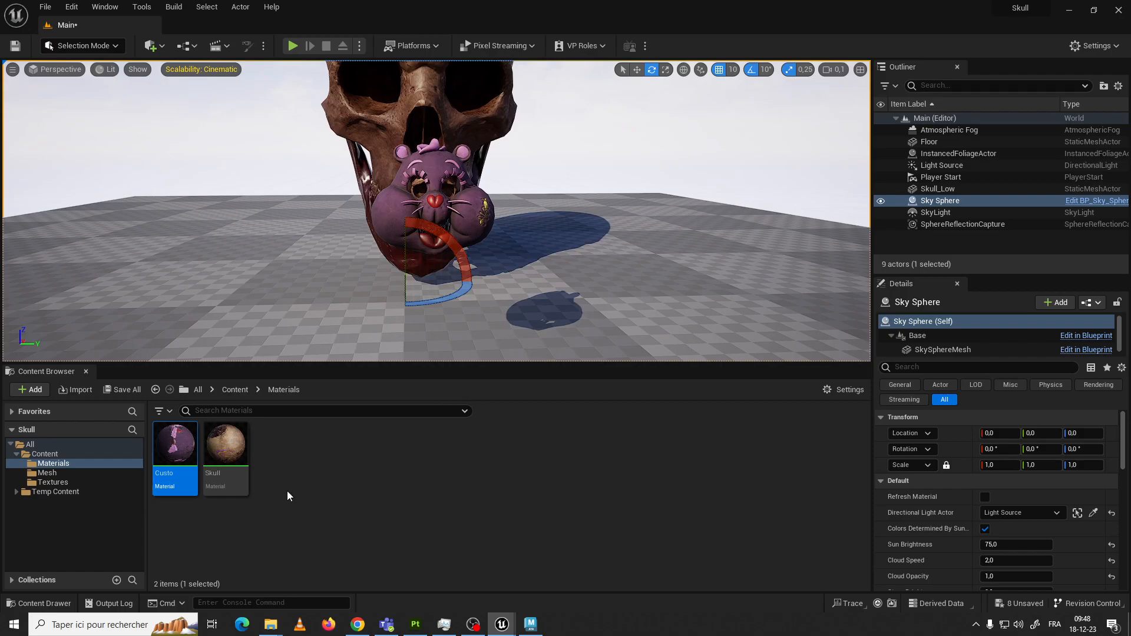
Create a material instance from the Skull material, keeping the default name Skull_Inst
click(225, 465)
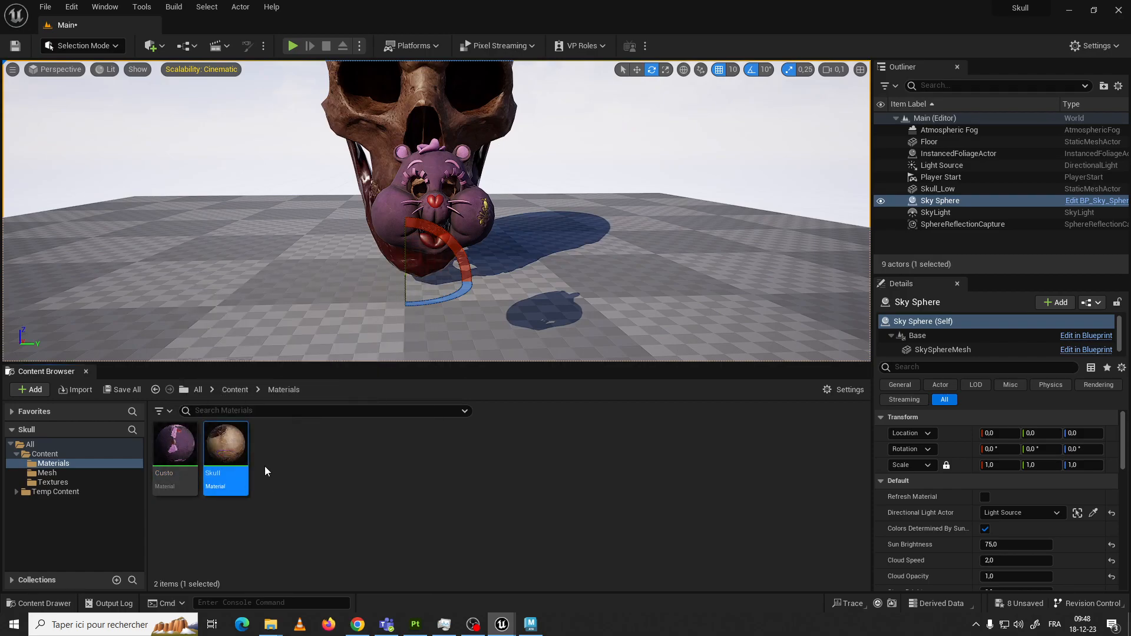
right_click(235, 452)
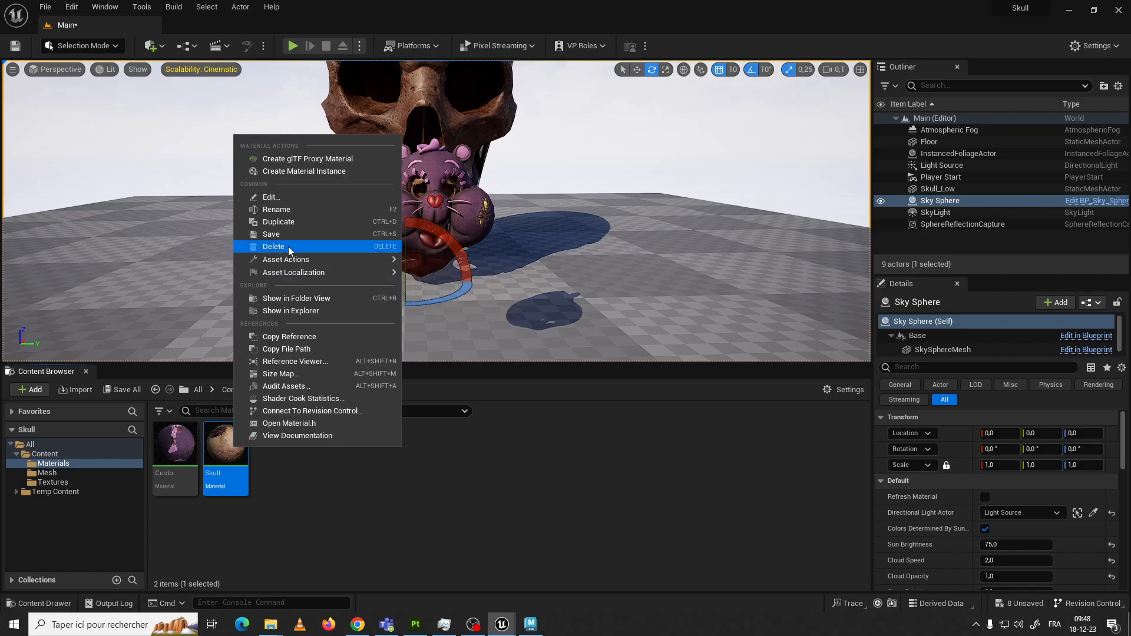
click(320, 170)
key(Return)
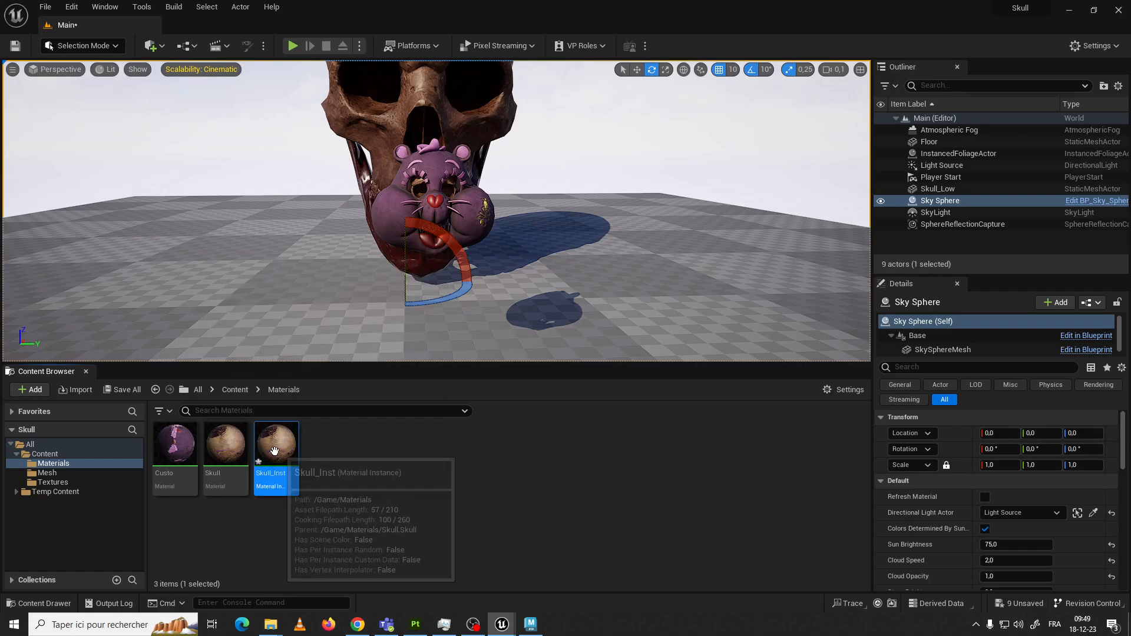
Look over the Skull_Inst details in the instance editor, close it, and view the bear head closer in the level
double_click(265, 451)
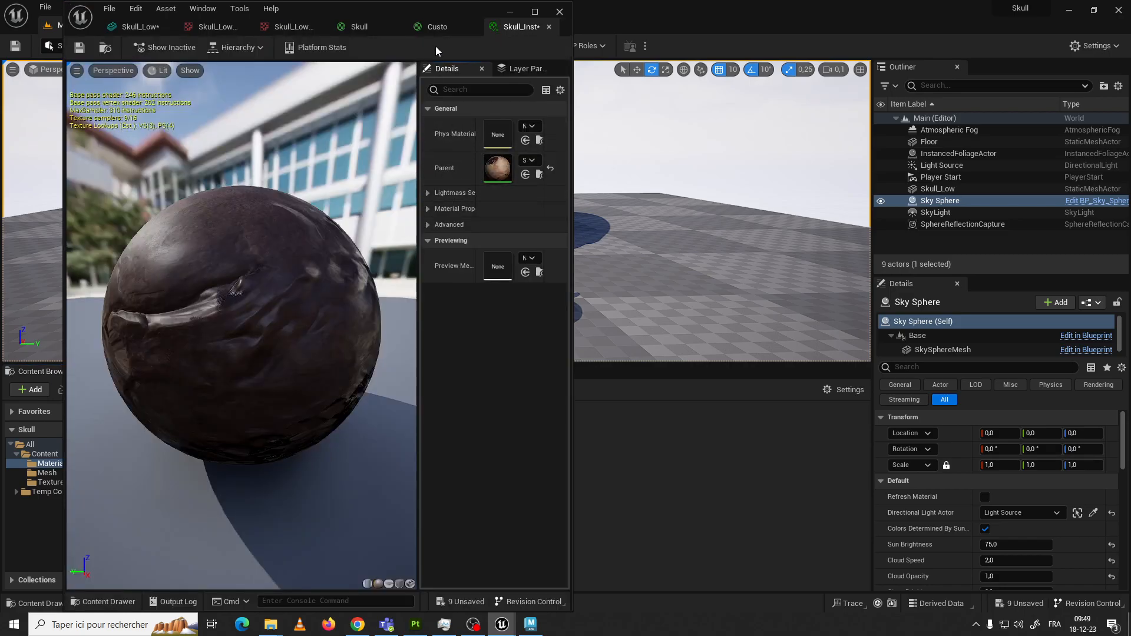
drag(400, 9, 733, 10)
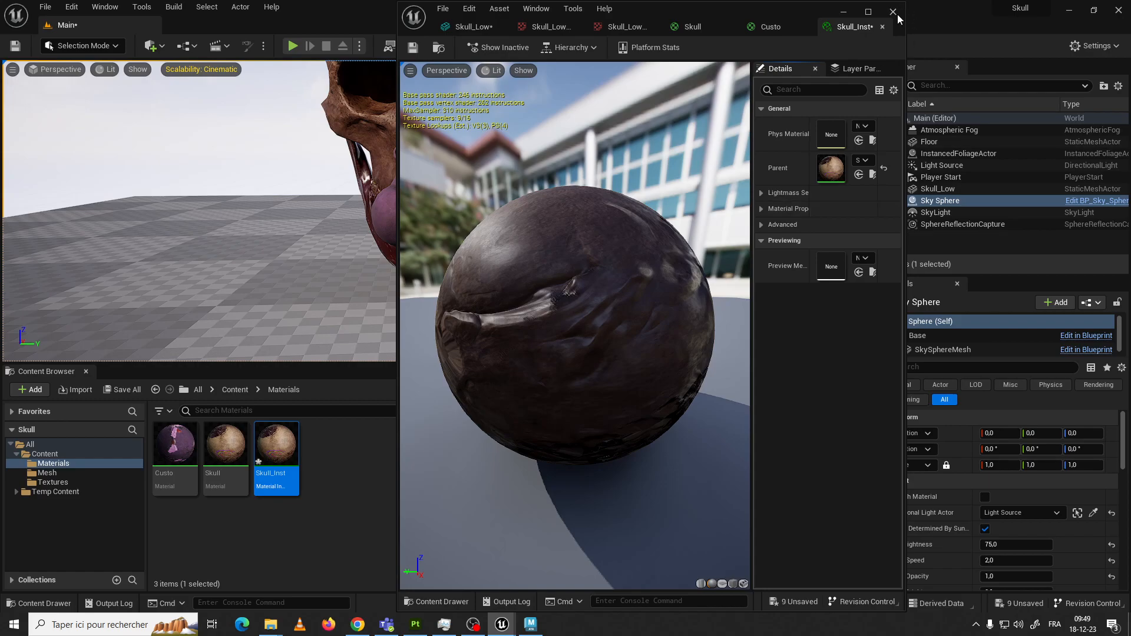
click(893, 12)
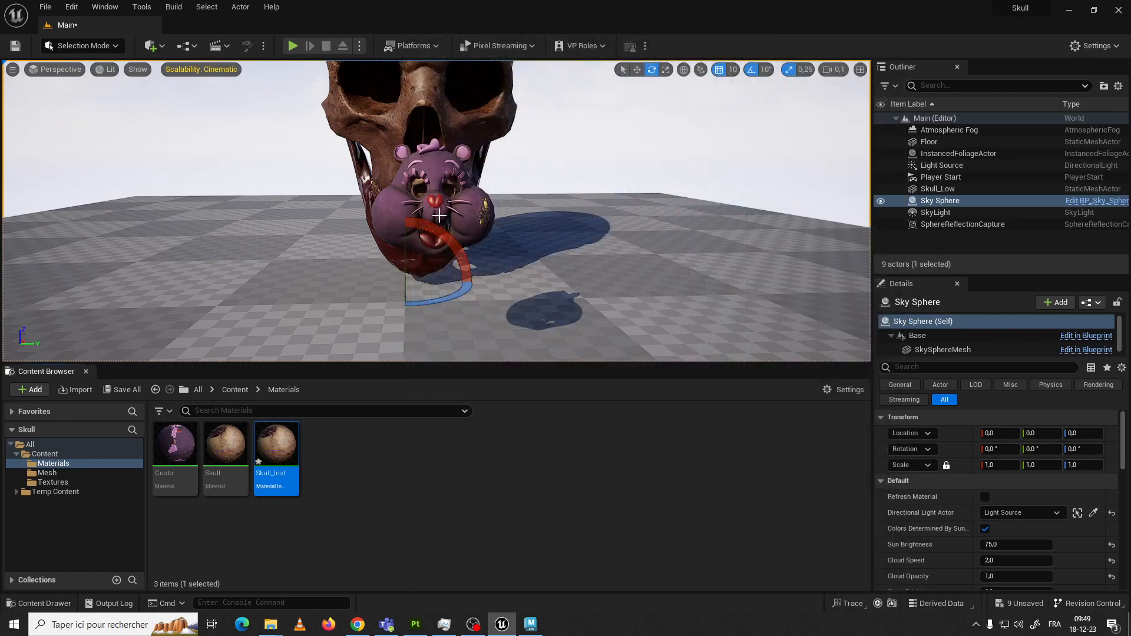
scroll(434, 212, up, 5)
scroll(306, 215, down, 5)
scroll(394, 208, up, 2)
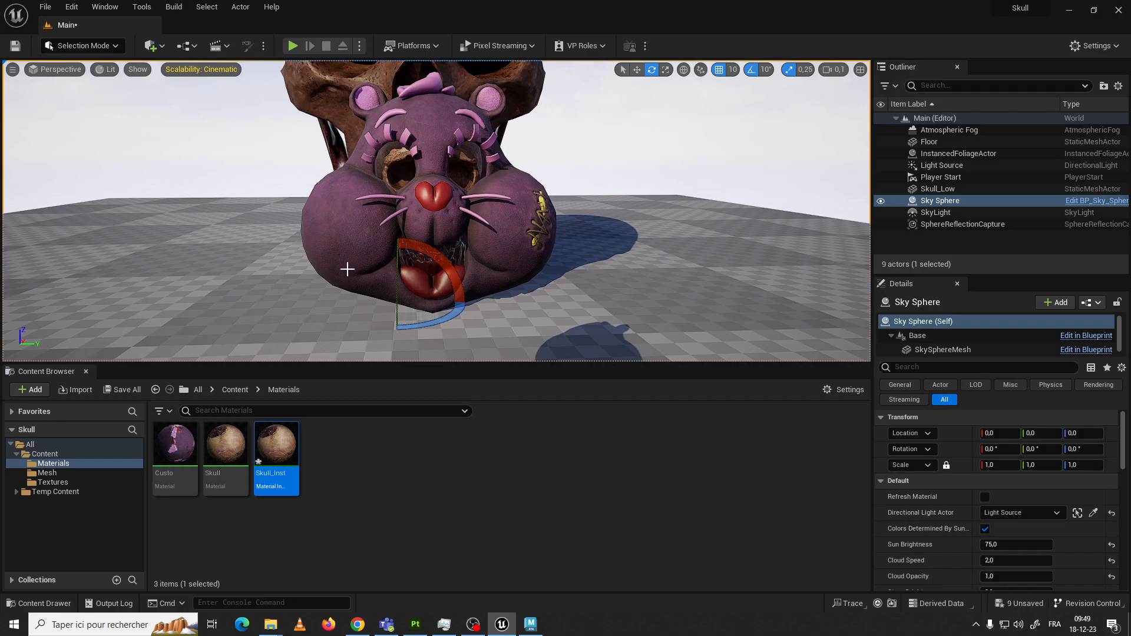
Examine the Skull material's node graph with its texture samples and connections, and minimize the editor
click(239, 453)
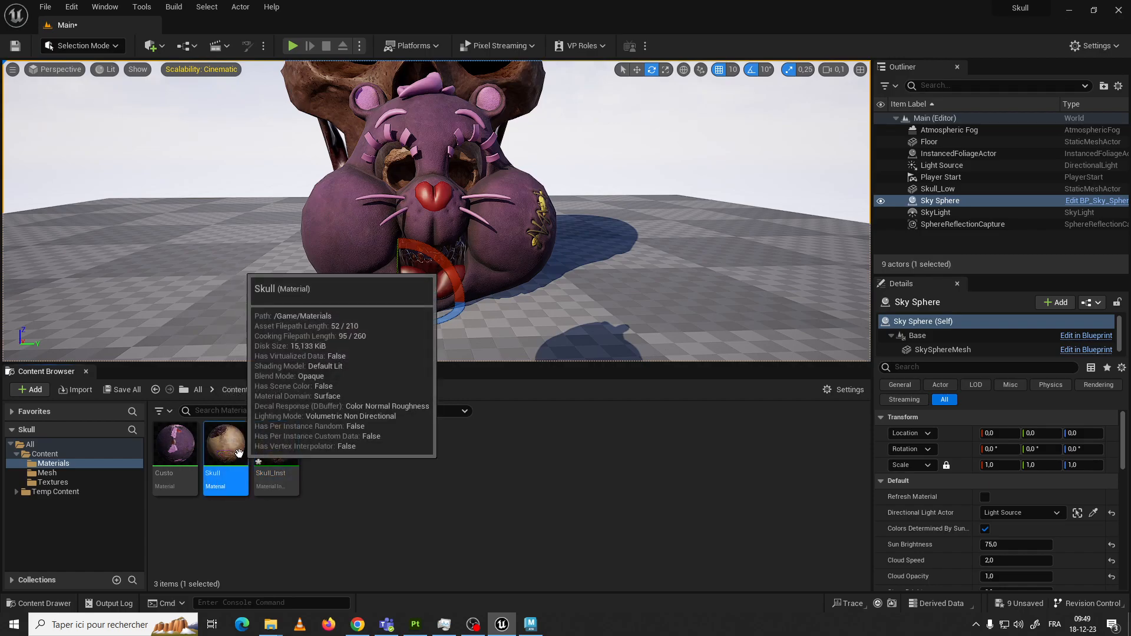
double_click(240, 458)
right_click(289, 276)
click(375, 256)
right_drag(276, 256, 417, 266)
right_drag(320, 258, 418, 306)
right_drag(256, 190, 358, 245)
scroll(358, 246, down, 2)
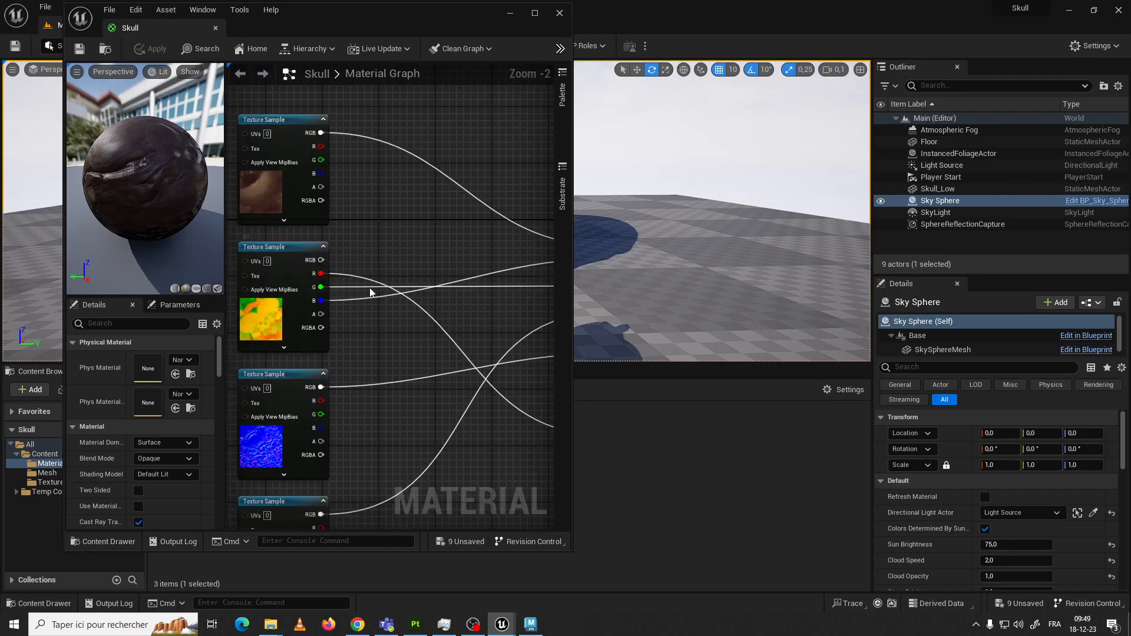
right_drag(379, 291, 344, 273)
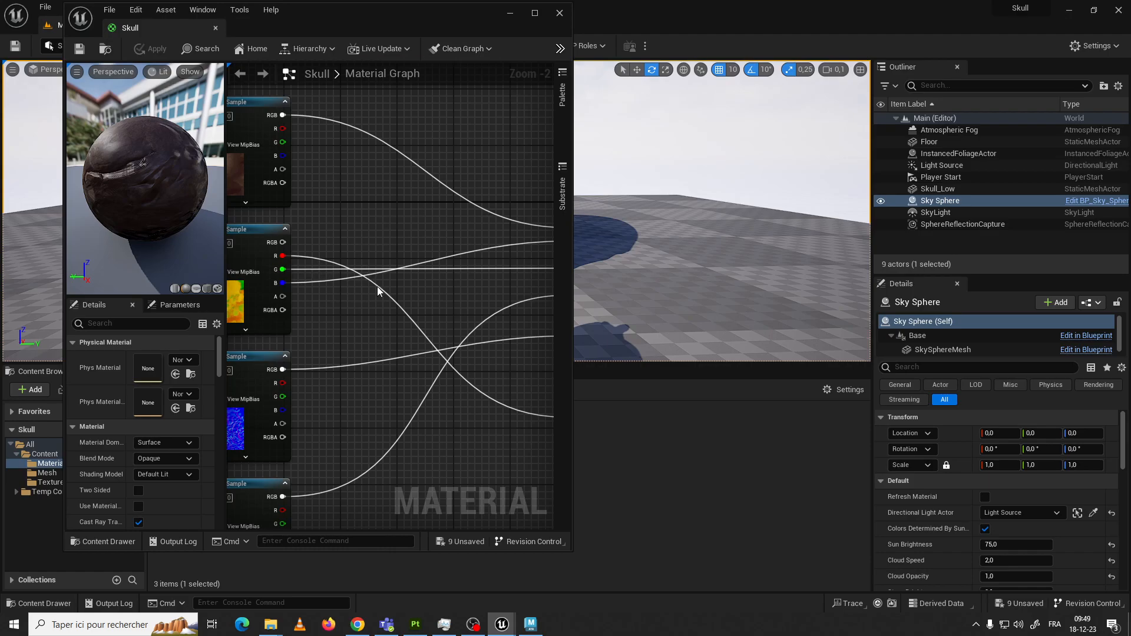
click(510, 13)
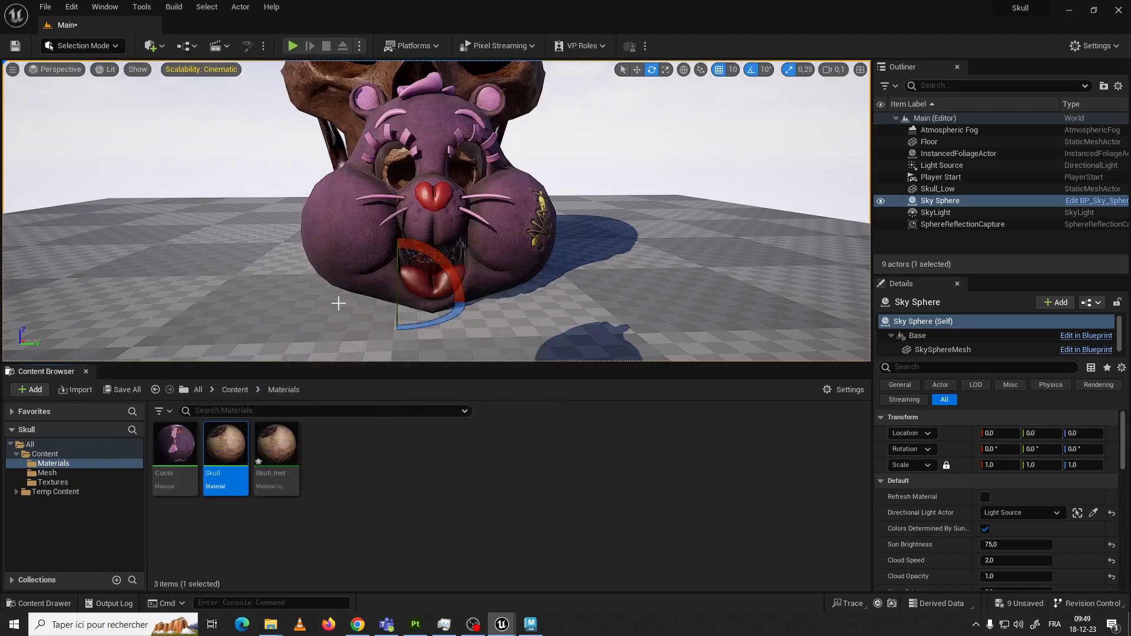
Check the parent material of Skull_Inst beside the level view and minimize its editor
double_click(272, 445)
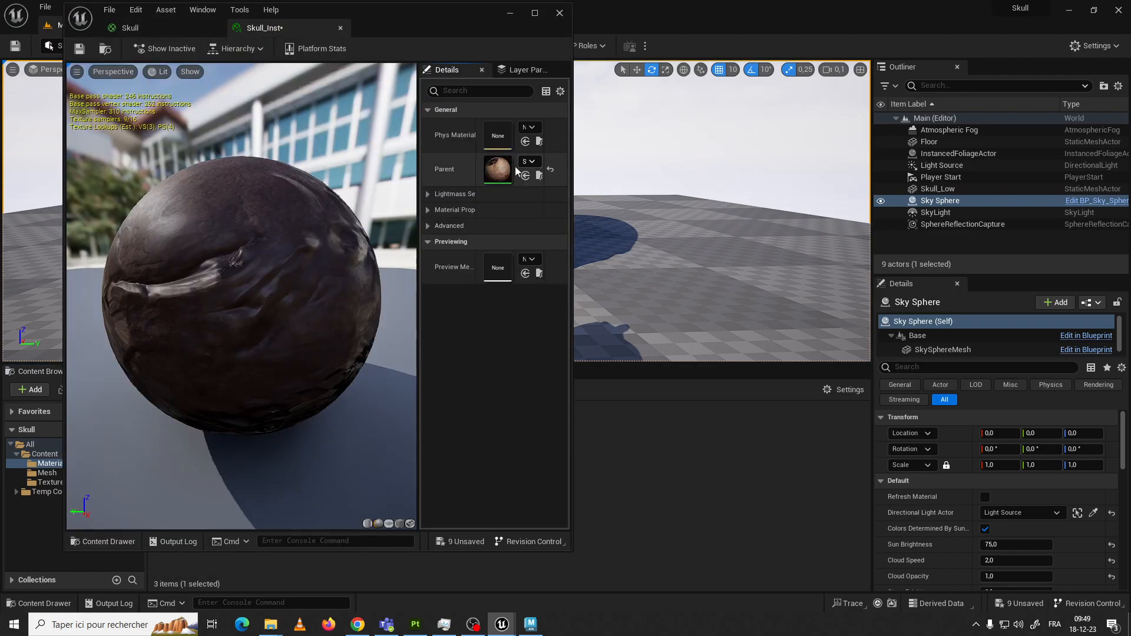
drag(387, 41, 899, 182)
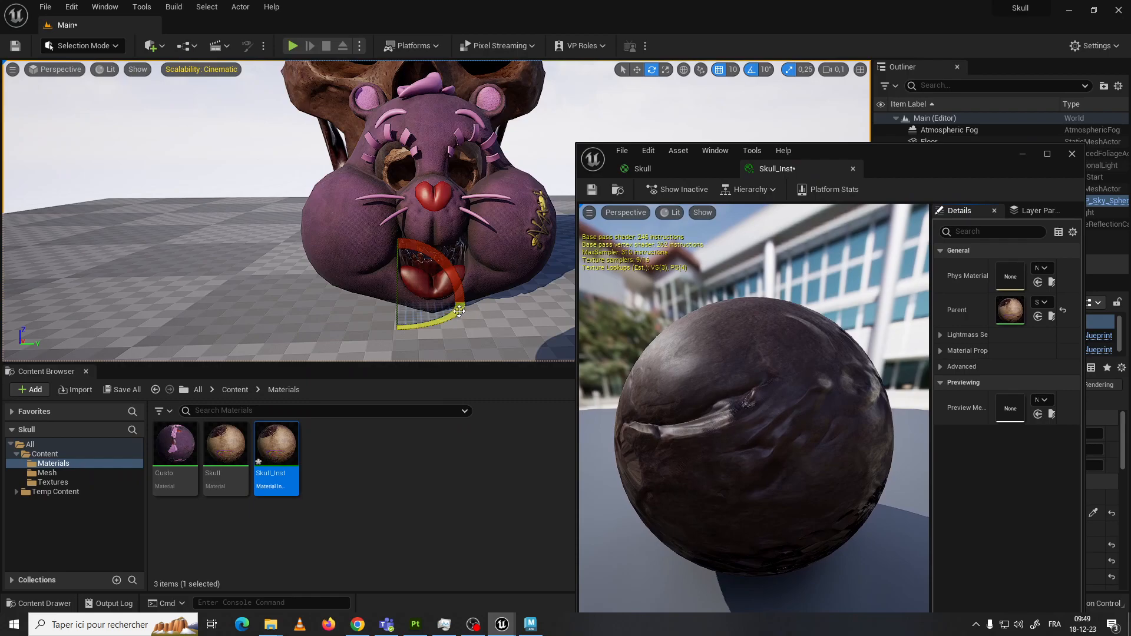
click(1024, 155)
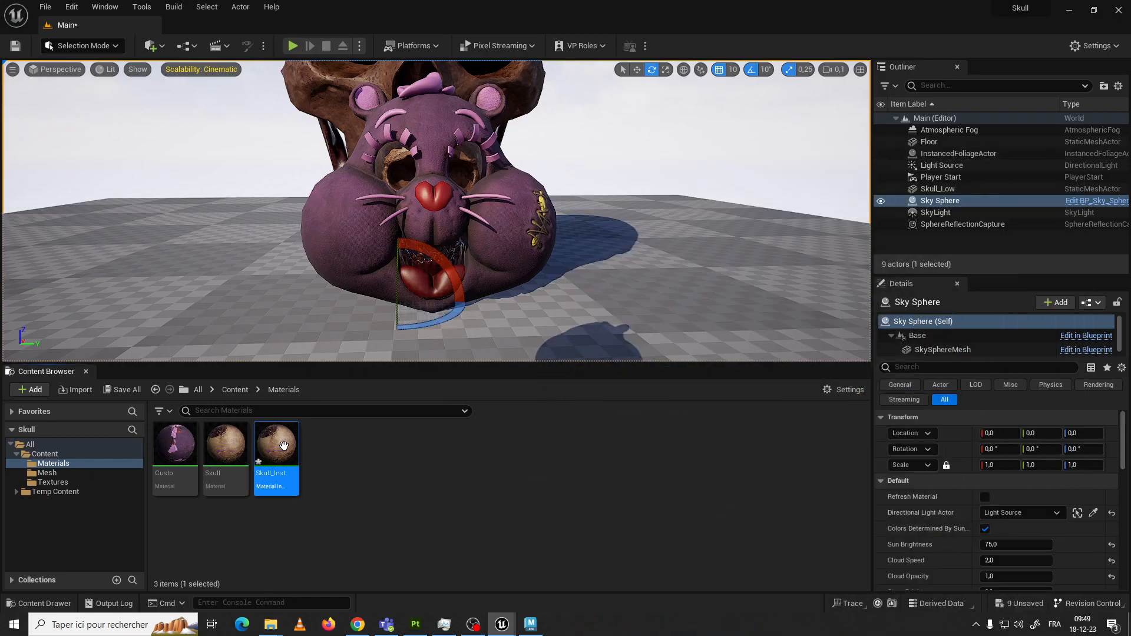
Create a material instance from the Custo material, keeping the default name Custo_Inst
right_click(176, 457)
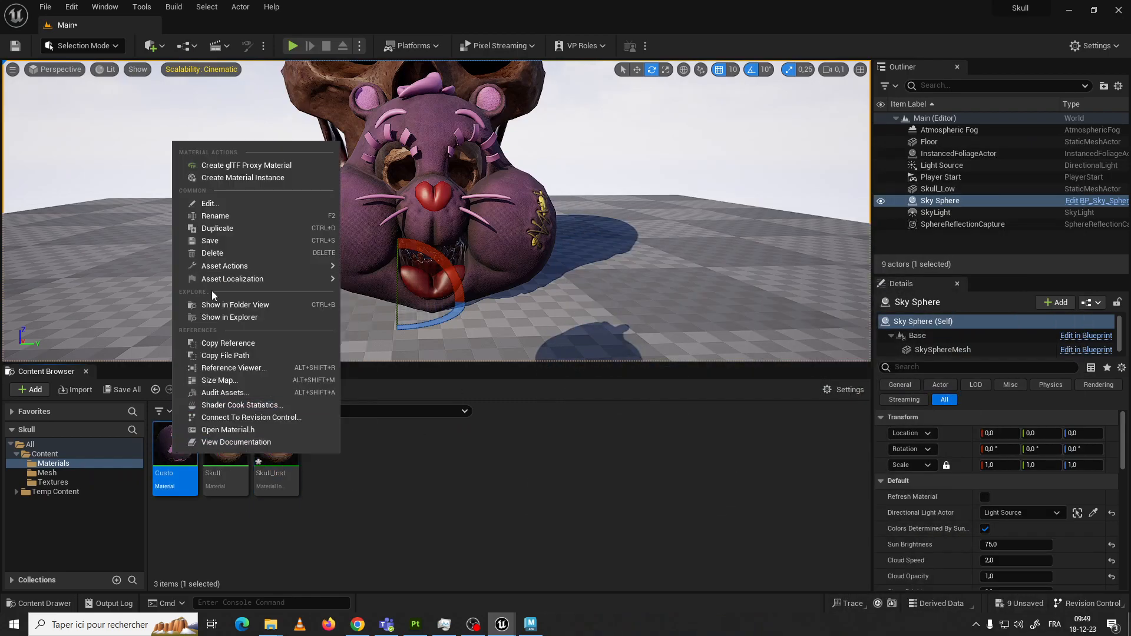
click(232, 179)
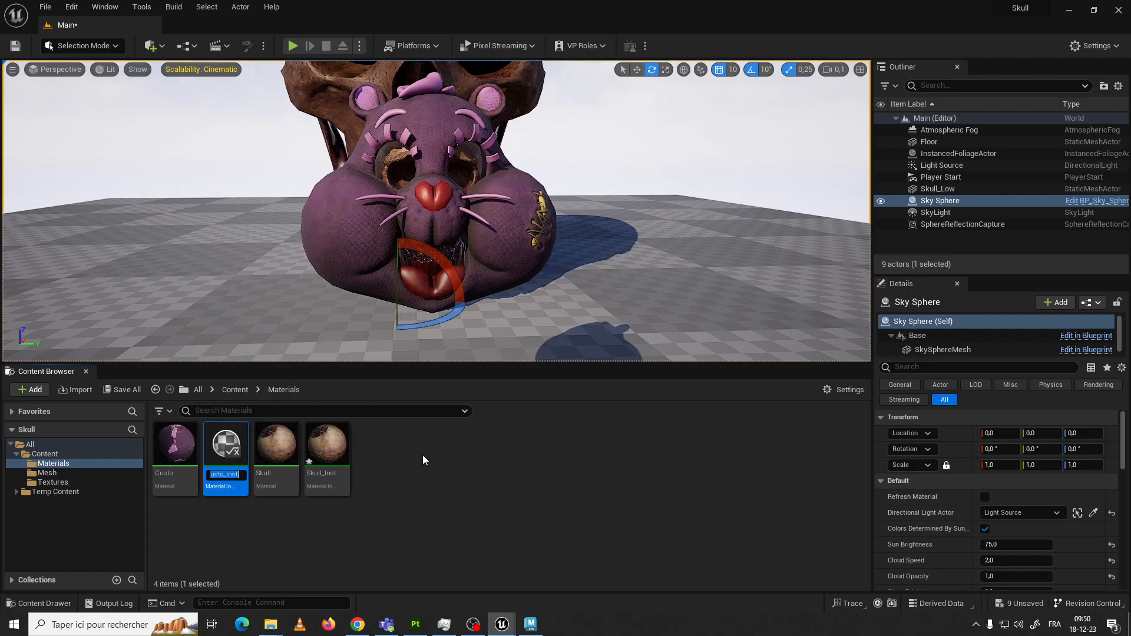
key(Return)
right_click(174, 454)
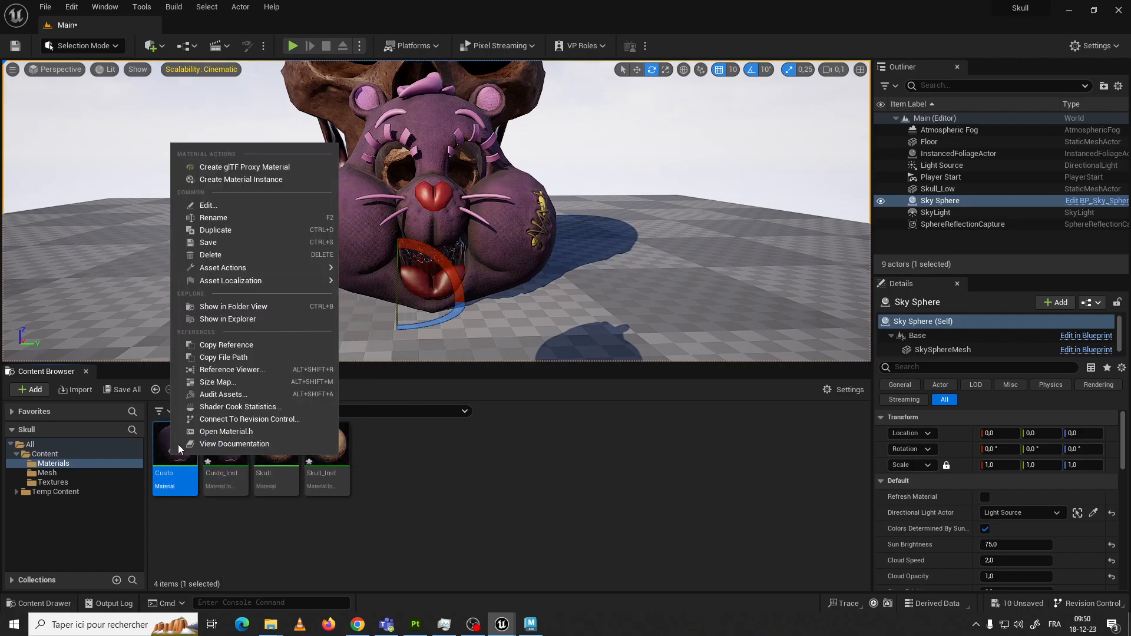
click(426, 455)
Apply Custo_Inst to the bear head and Skull_Inst to the skull in the level
drag(228, 457, 352, 240)
scroll(380, 318, down, 3)
drag(340, 425, 412, 104)
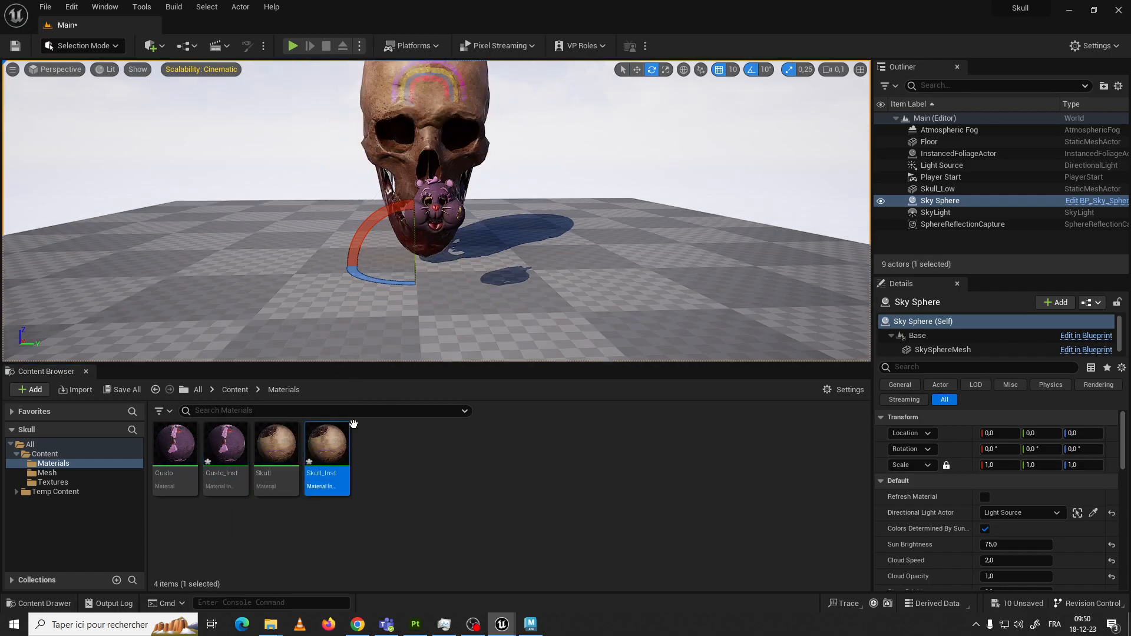
scroll(429, 233, up, 5)
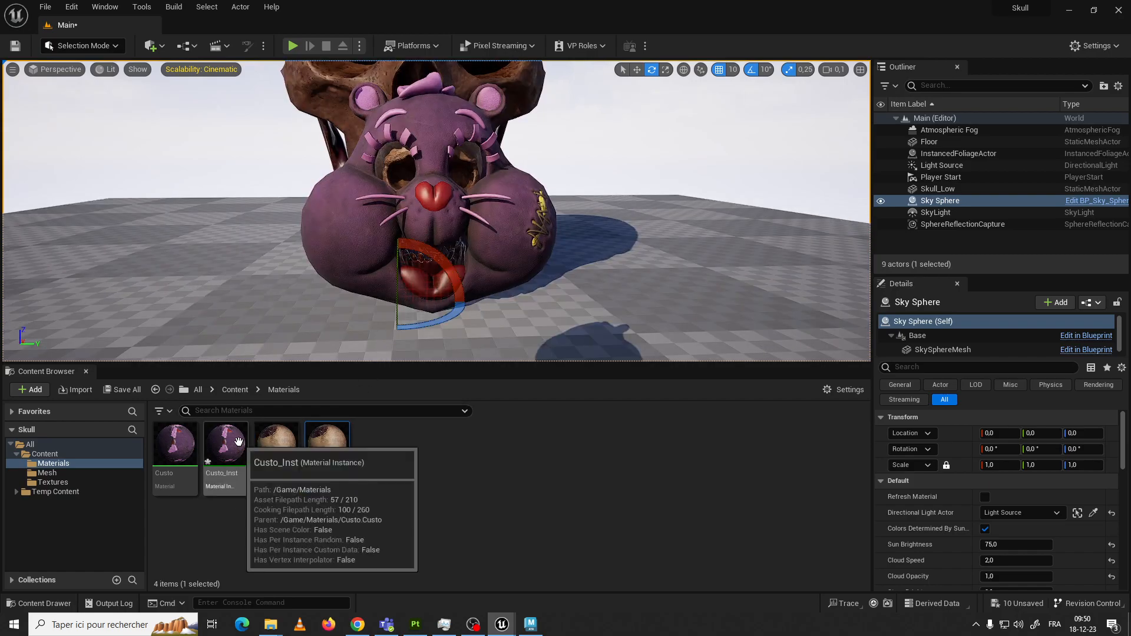
Review the textured skull and bear from several distances and angles, ending with a taller level viewport
right_drag(536, 287, 522, 235)
scroll(536, 287, down, 5)
scroll(536, 287, up, 7)
scroll(536, 288, down, 2)
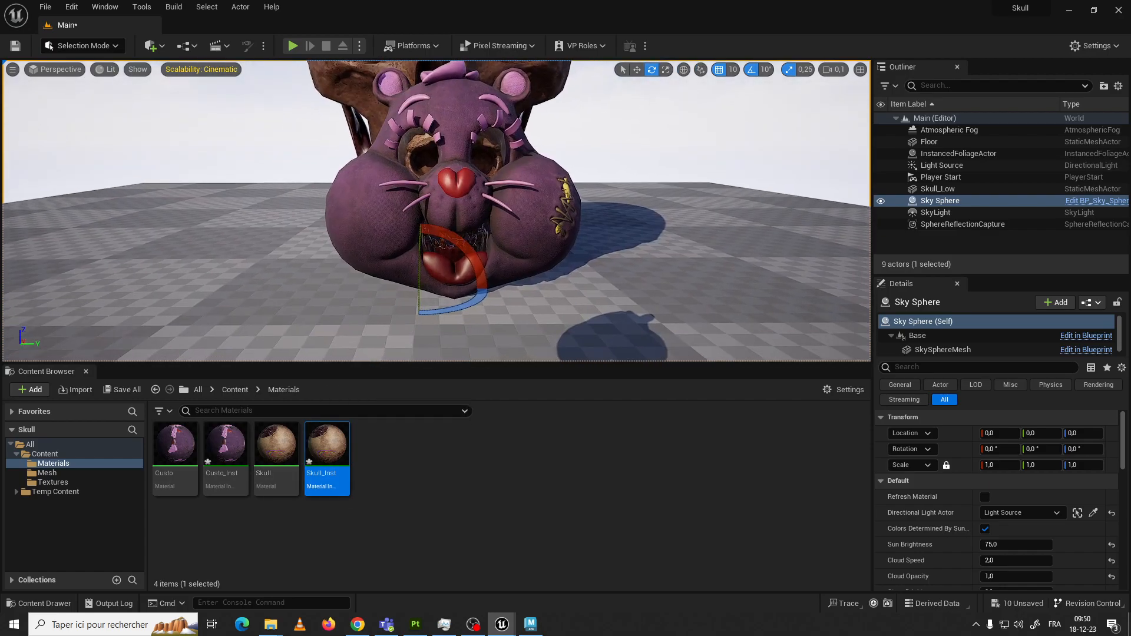
scroll(537, 287, up, 6)
key(w)
key(s)
key(w)
key(s)
key(a)
key(d)
key(s)
key(a)
key(d)
key(d)
key(a)
key(d)
key(w)
key(a)
key(d)
key(s)
key(w)
key(d)
key(s)
key(w)
key(a)
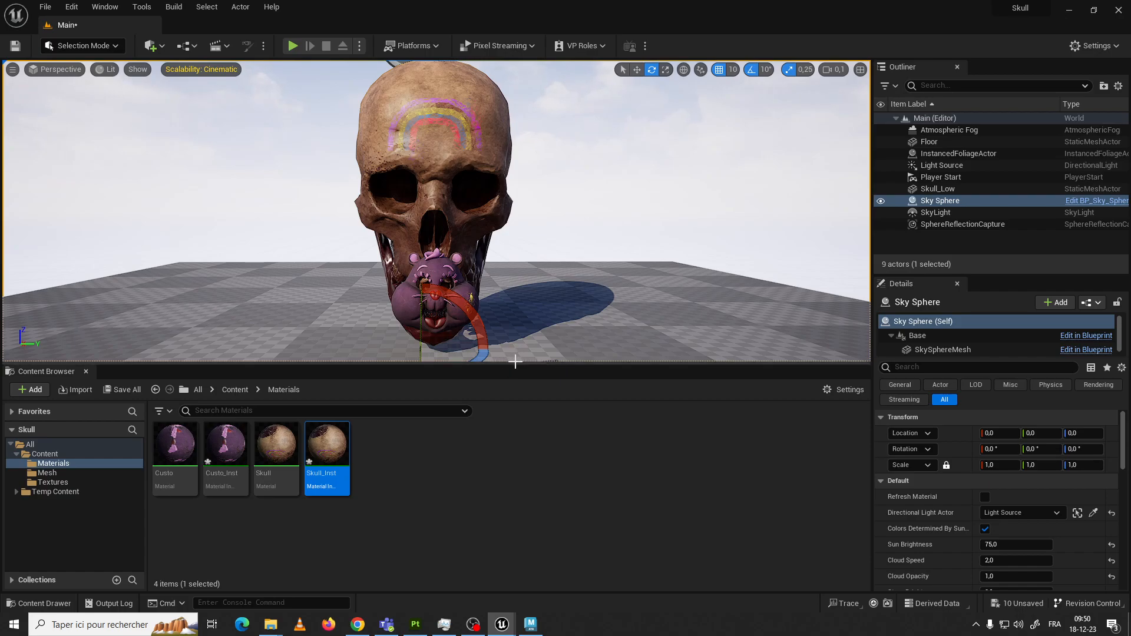
drag(515, 366, 513, 445)
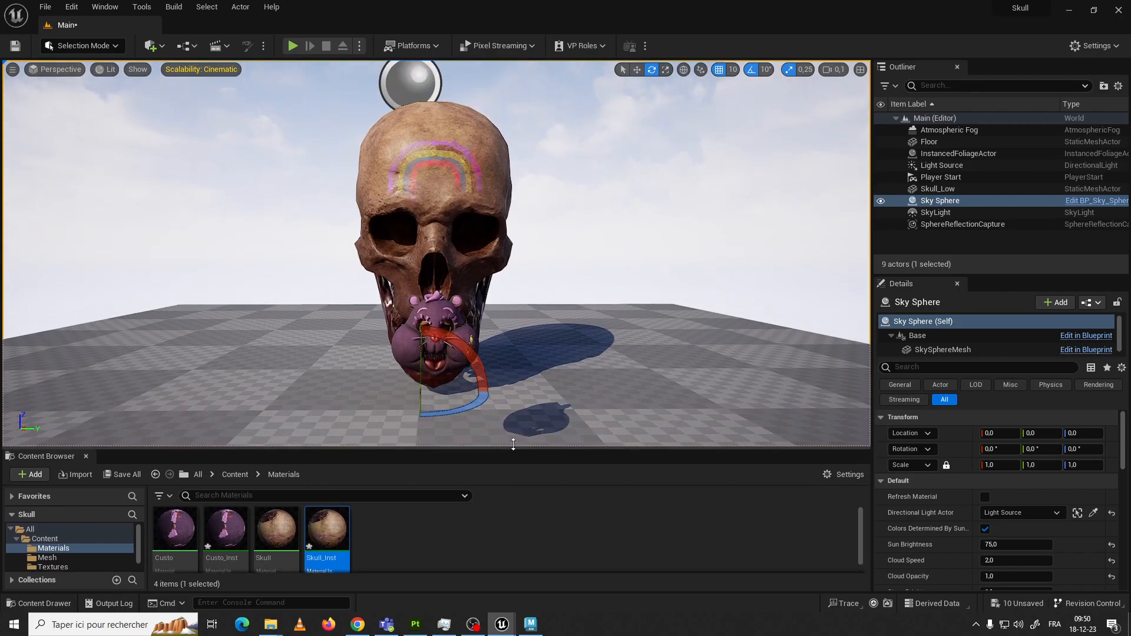
Enlarge the Content Browser so the material thumbnails have more room below the level view
click(553, 352)
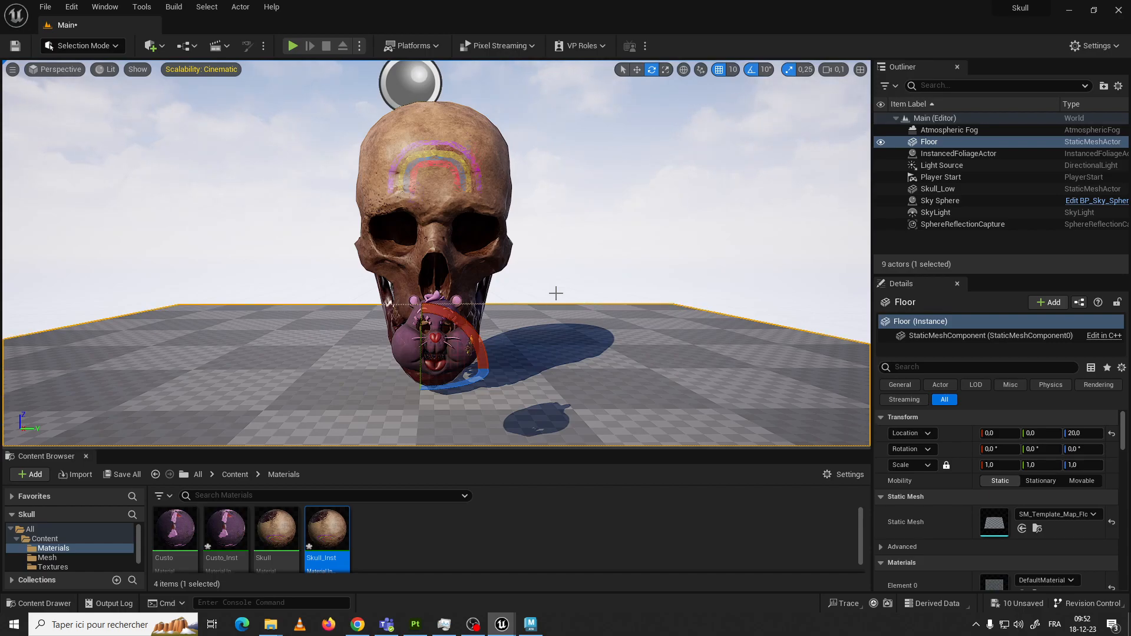
click(559, 266)
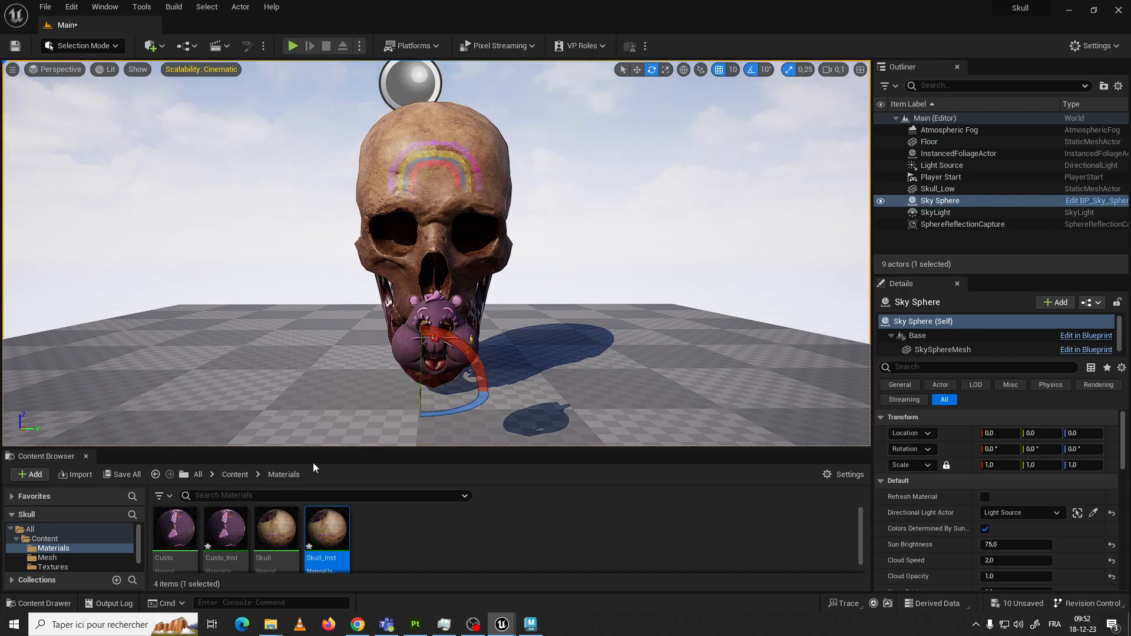
drag(321, 449, 323, 391)
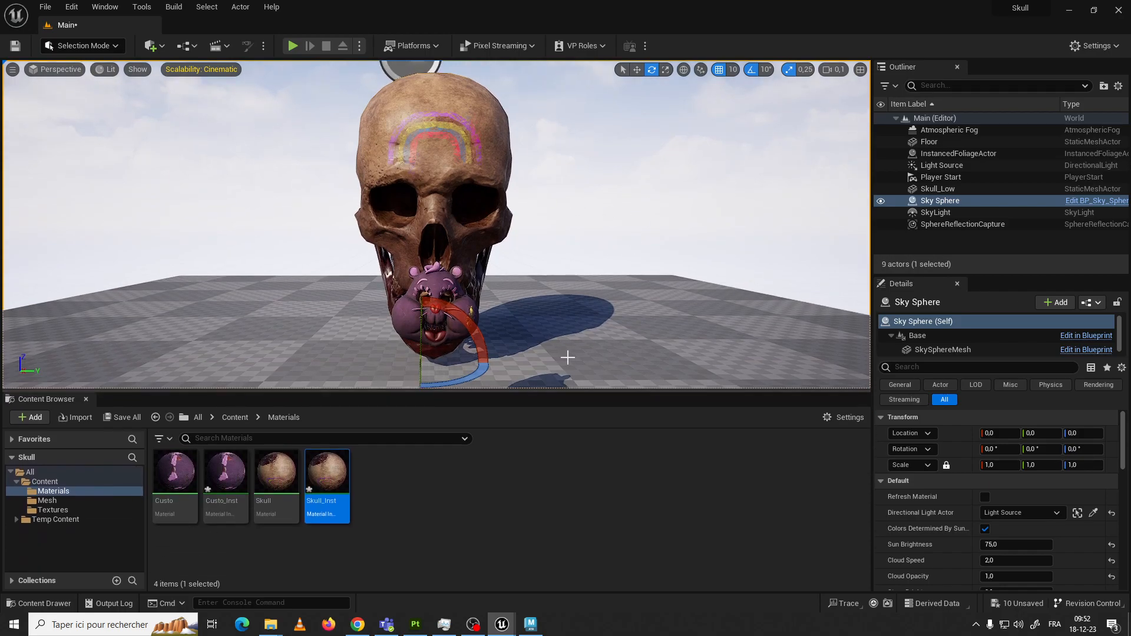
drag(778, 391, 779, 403)
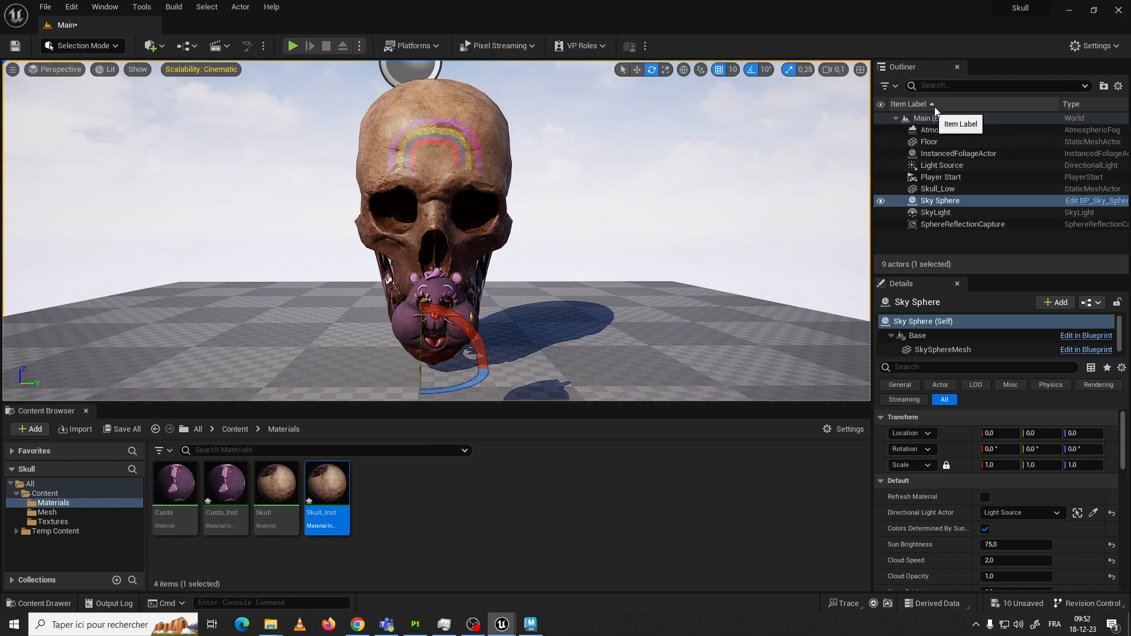
Compare the level with the Light Source hidden and shown, leaving it visible and selected
click(882, 165)
click(883, 165)
click(883, 165)
click(883, 165)
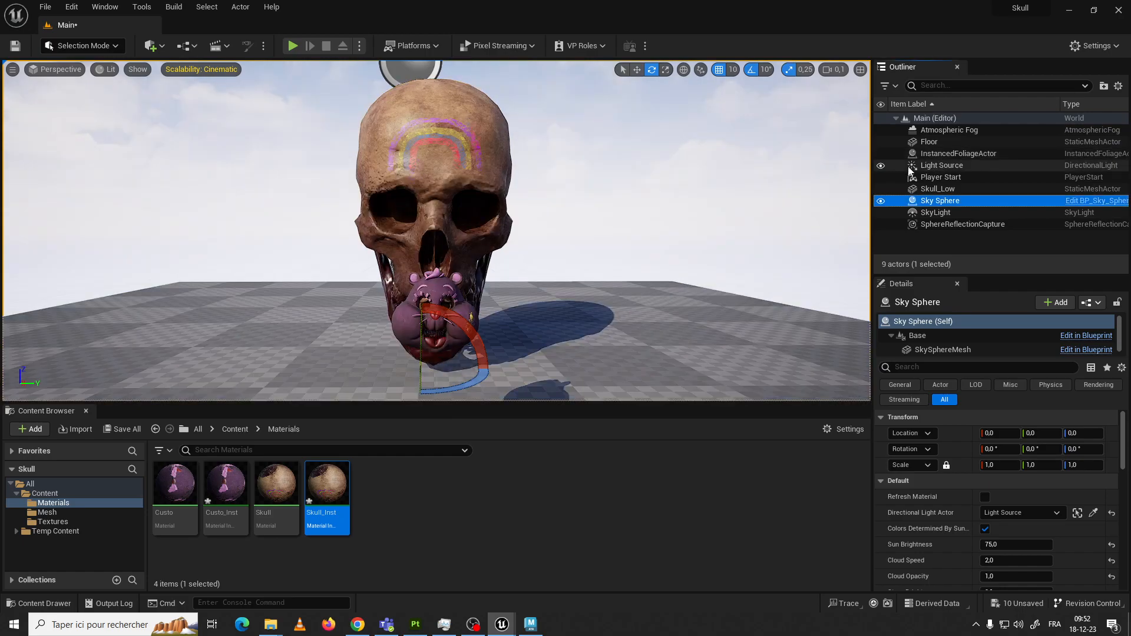
click(919, 166)
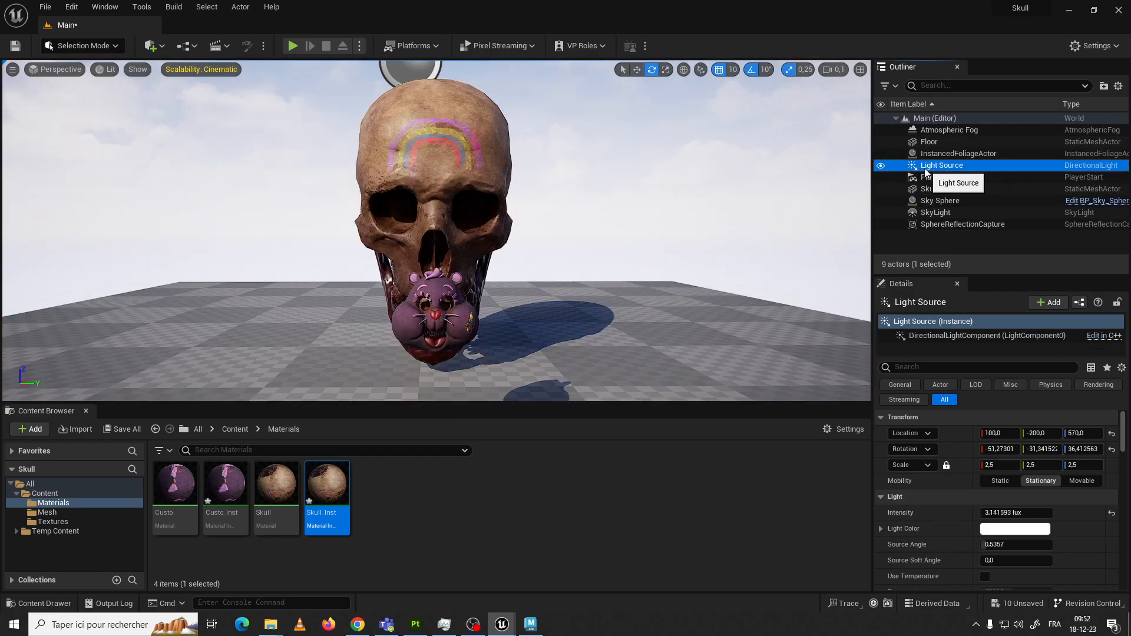
right_drag(714, 208, 740, 210)
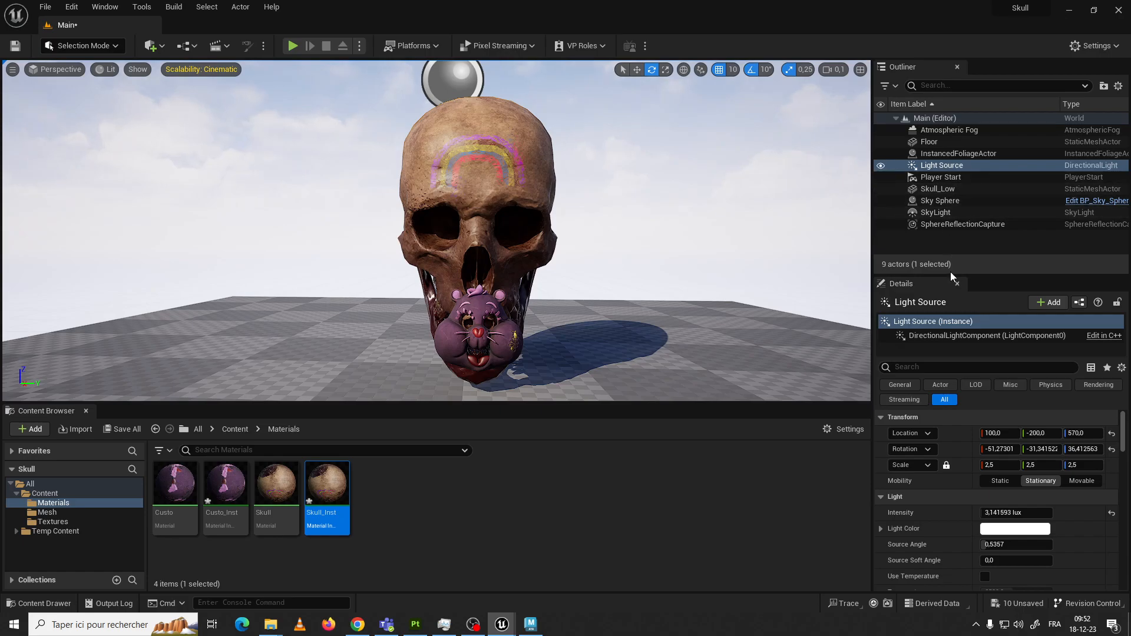
Move the Light Source along the Y axis, ending at a Y location of -190
click(1007, 434)
right_drag(597, 297, 504, 205)
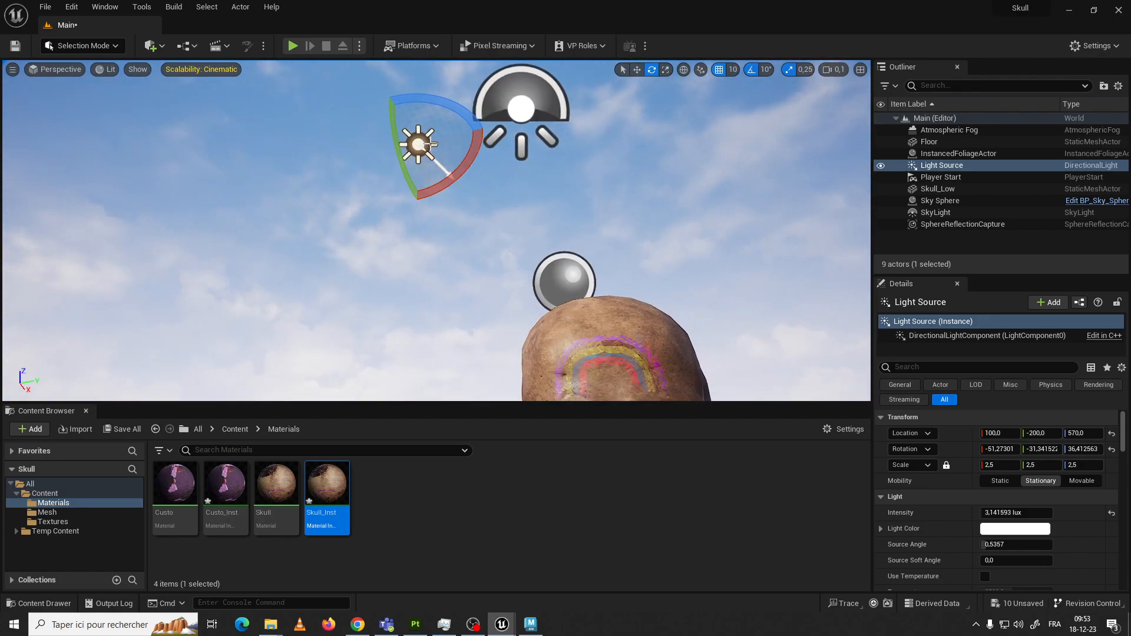
key(w)
drag(433, 143, 572, 177)
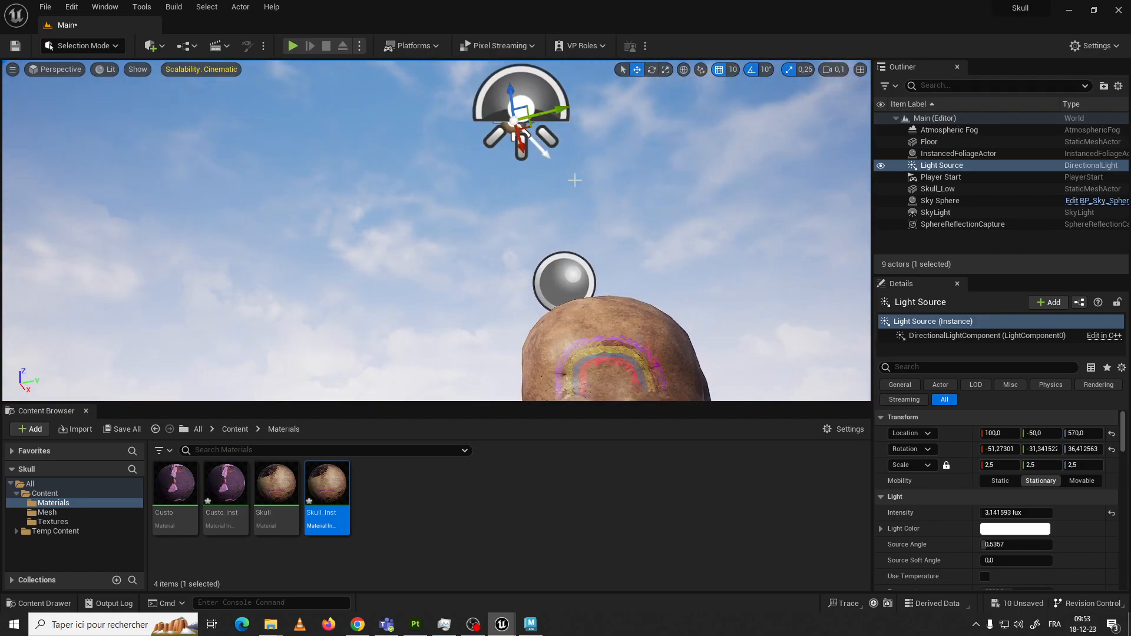
right_drag(571, 177, 572, 242)
scroll(570, 179, down, 5)
mouse_move(571, 179)
right_down()
mouse_move(595, 144)
mouse_move(561, 189)
right_up()
drag(443, 76, 367, 124)
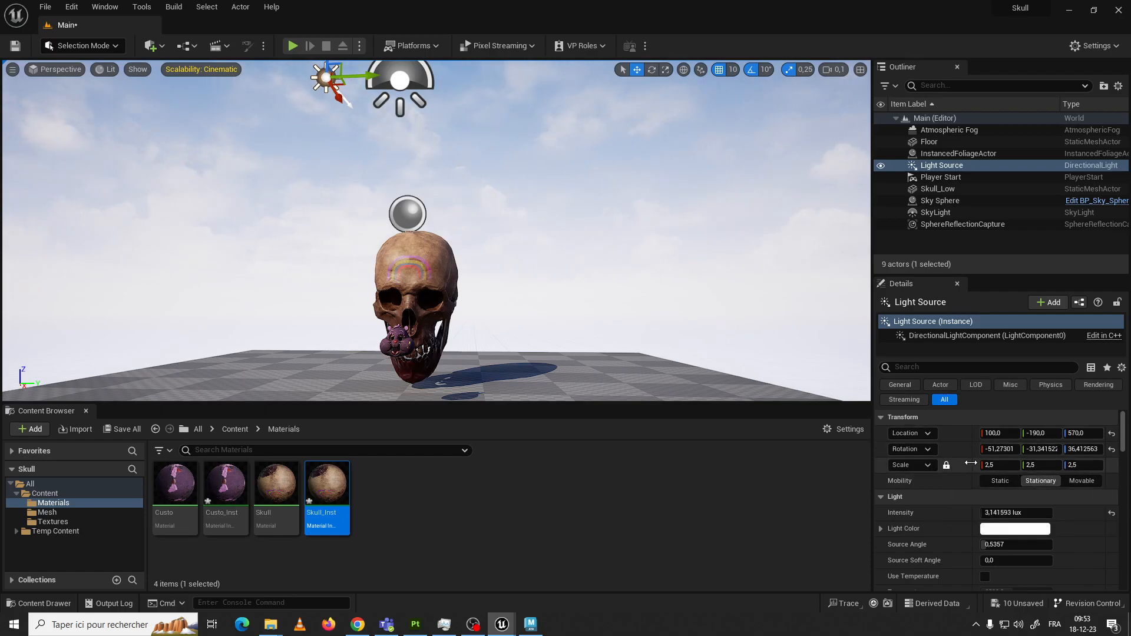
Rotate the Light Source to a Y rotation of about 334.8° to shift the skull's shadow
right_drag(680, 319, 675, 324)
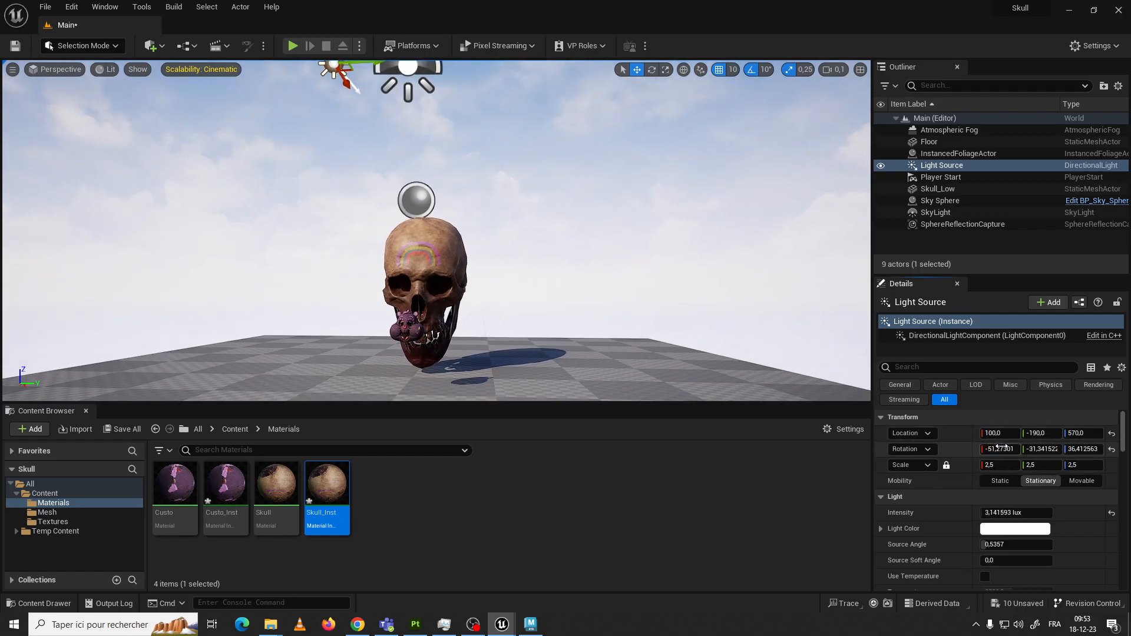
drag(1042, 449, 1123, 449)
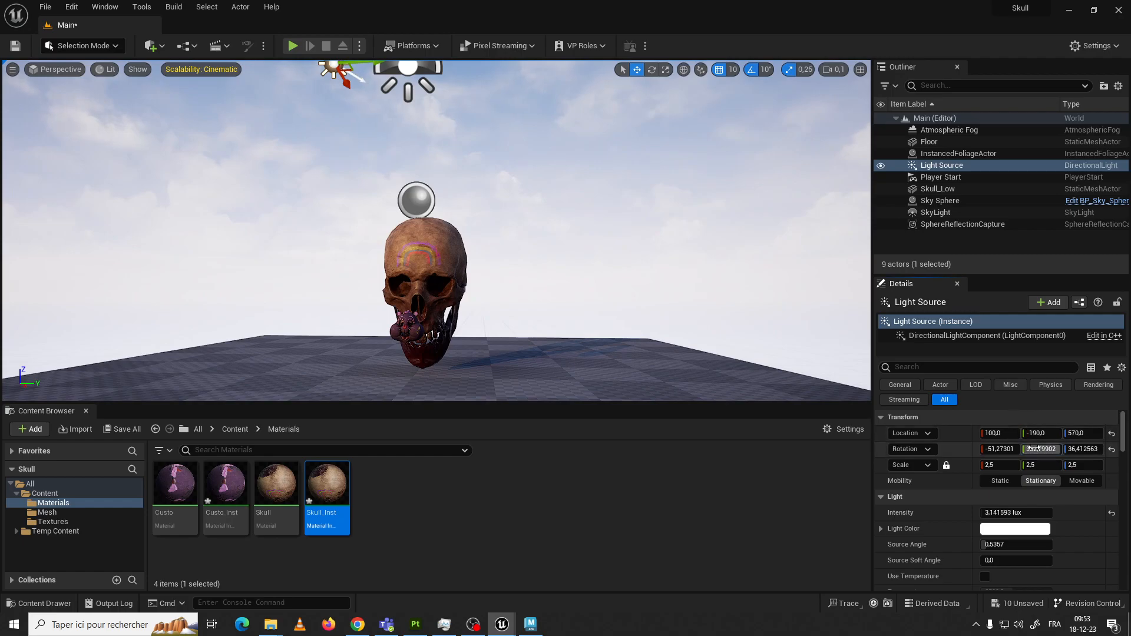
mouse_move(1042, 449)
mouse_down()
mouse_move(1020, 449)
mouse_move(1054, 449)
mouse_move(1037, 449)
mouse_up()
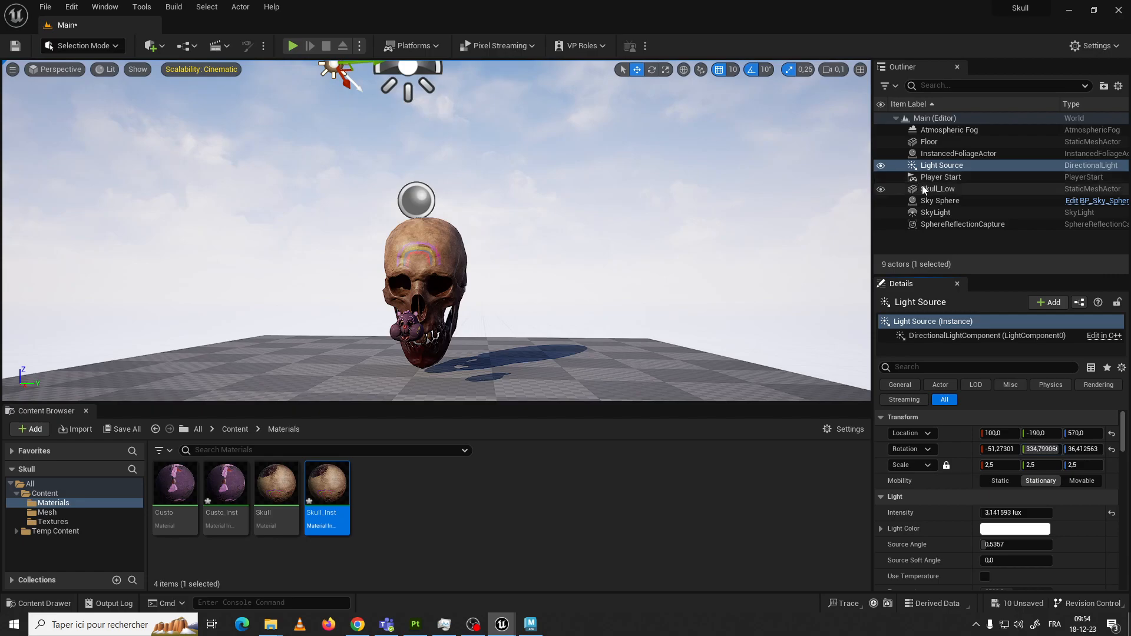
Hide the Light Source and the SkyLight, comparing the skull with the SkyLight on and off
click(881, 166)
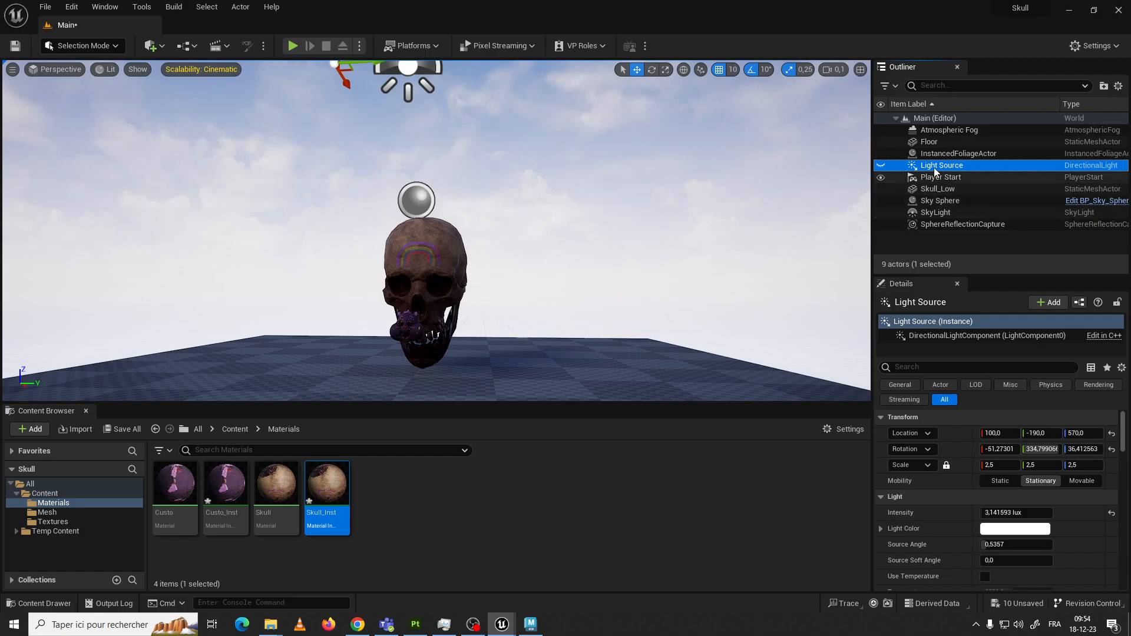
click(955, 216)
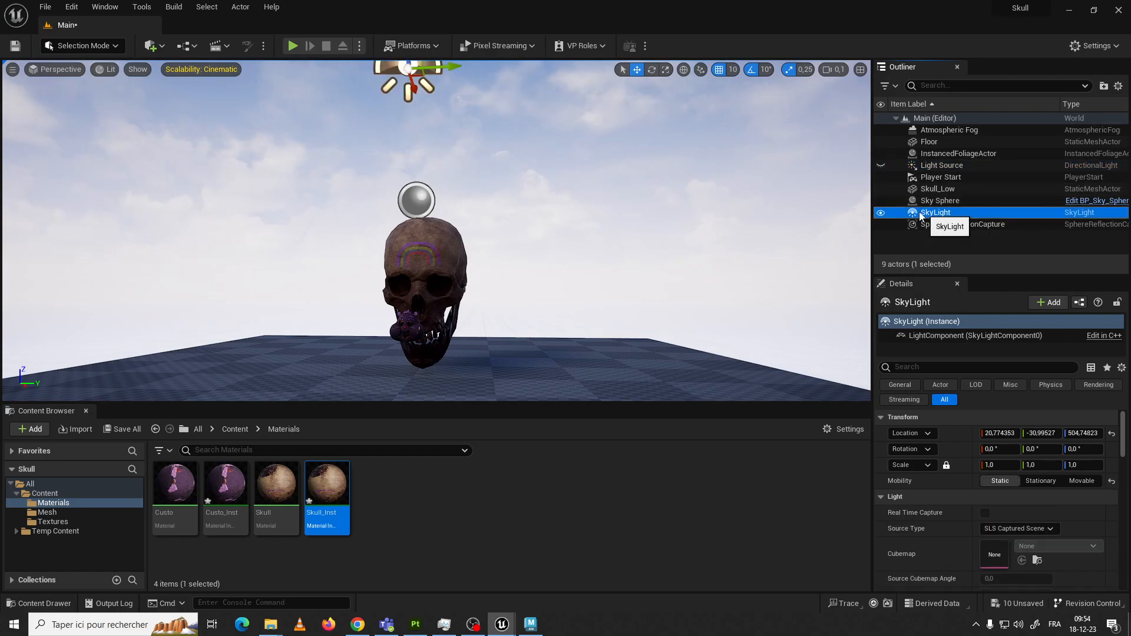
click(880, 213)
click(881, 214)
click(880, 213)
click(880, 213)
click(879, 214)
mouse_move(617, 193)
right_down()
mouse_move(618, 226)
mouse_move(581, 219)
mouse_move(620, 235)
mouse_move(631, 189)
right_up()
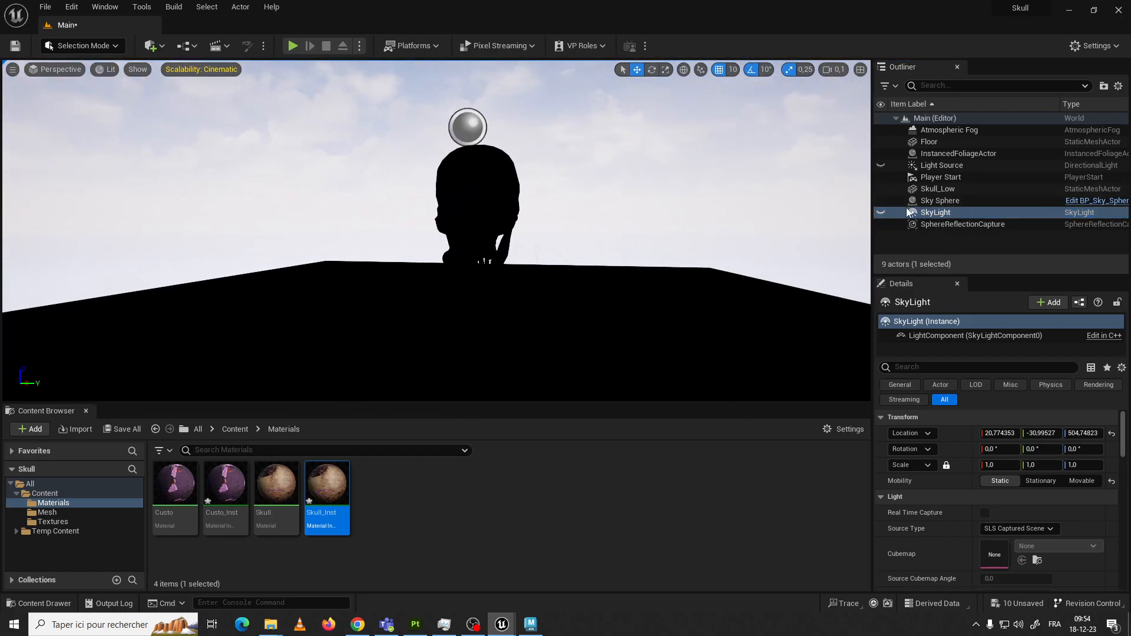
Hide the Sky Sphere in the level as well
click(880, 200)
click(881, 201)
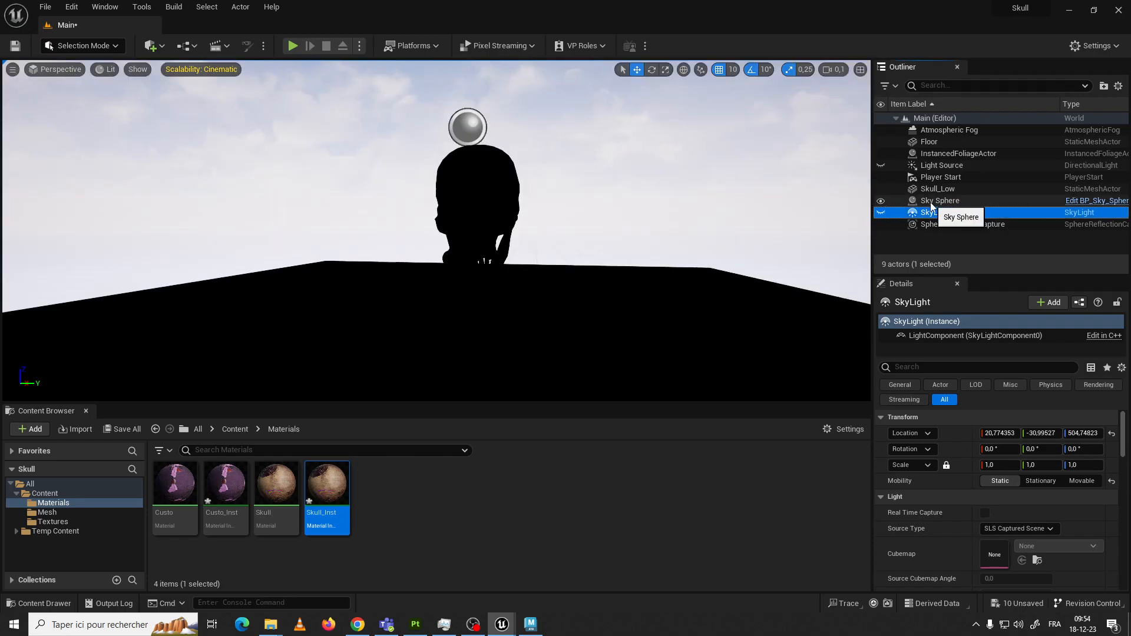
click(941, 202)
click(880, 201)
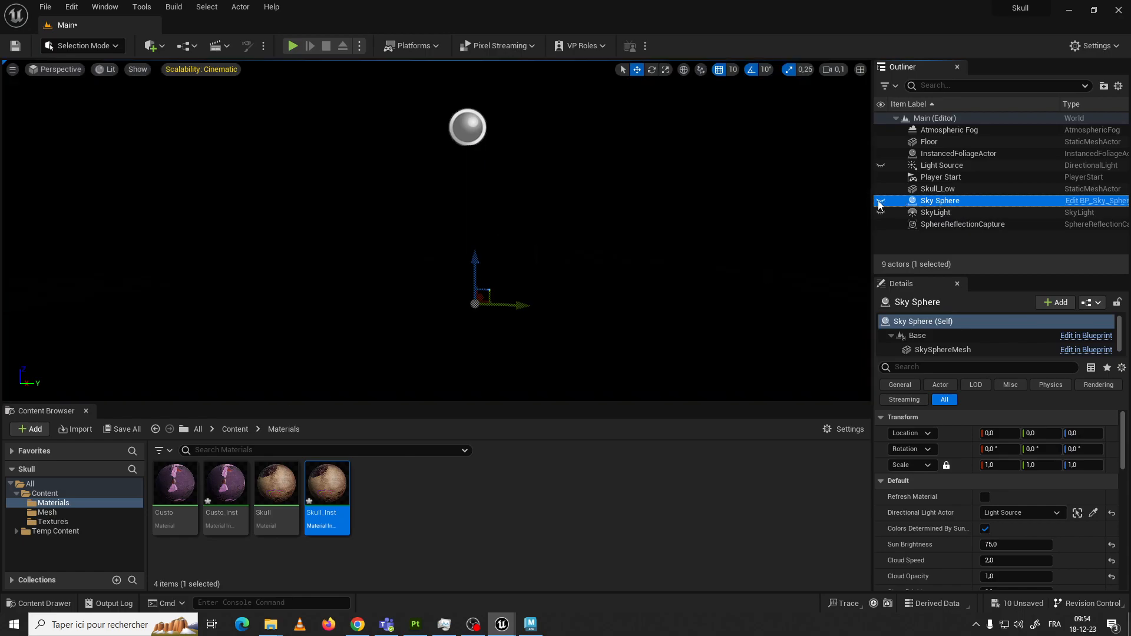
mouse_move(626, 172)
right_down()
mouse_move(639, 172)
mouse_move(618, 171)
right_up()
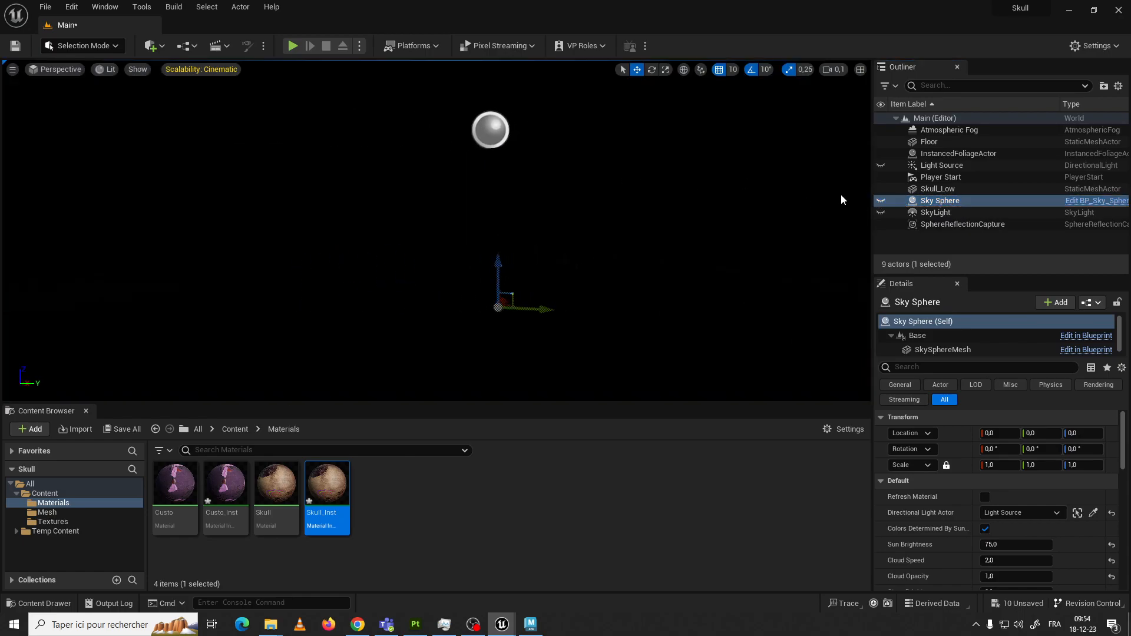
Show the SkyLight again, select it and give its details more vertical room
click(882, 212)
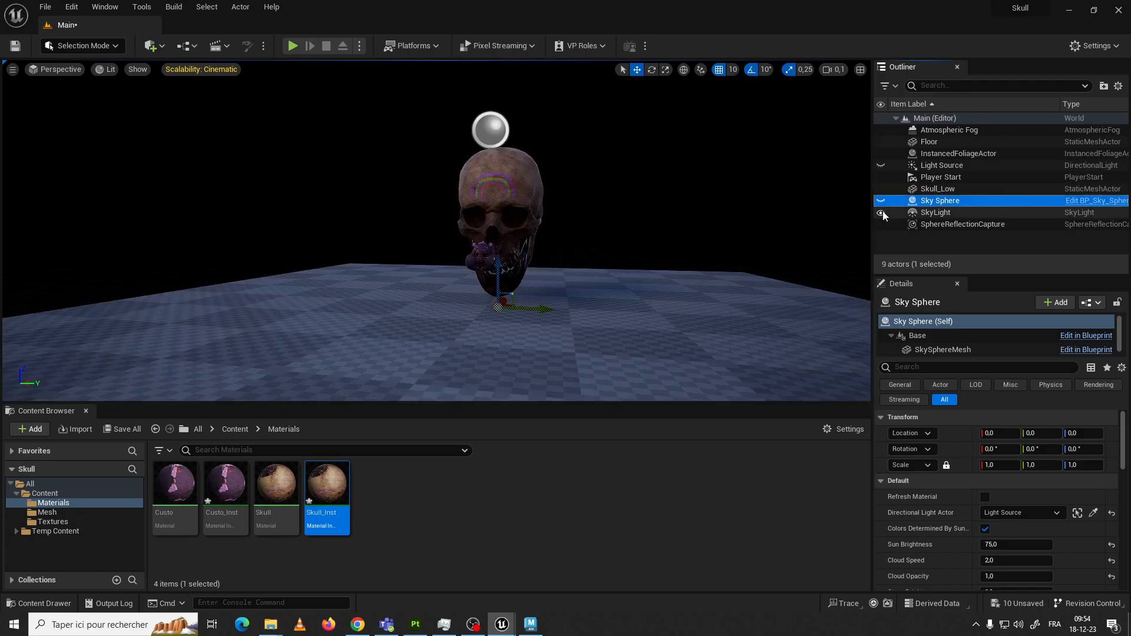
mouse_move(756, 207)
right_down()
mouse_move(784, 206)
mouse_move(731, 147)
mouse_move(684, 157)
mouse_move(773, 212)
mouse_move(748, 199)
right_up()
click(931, 213)
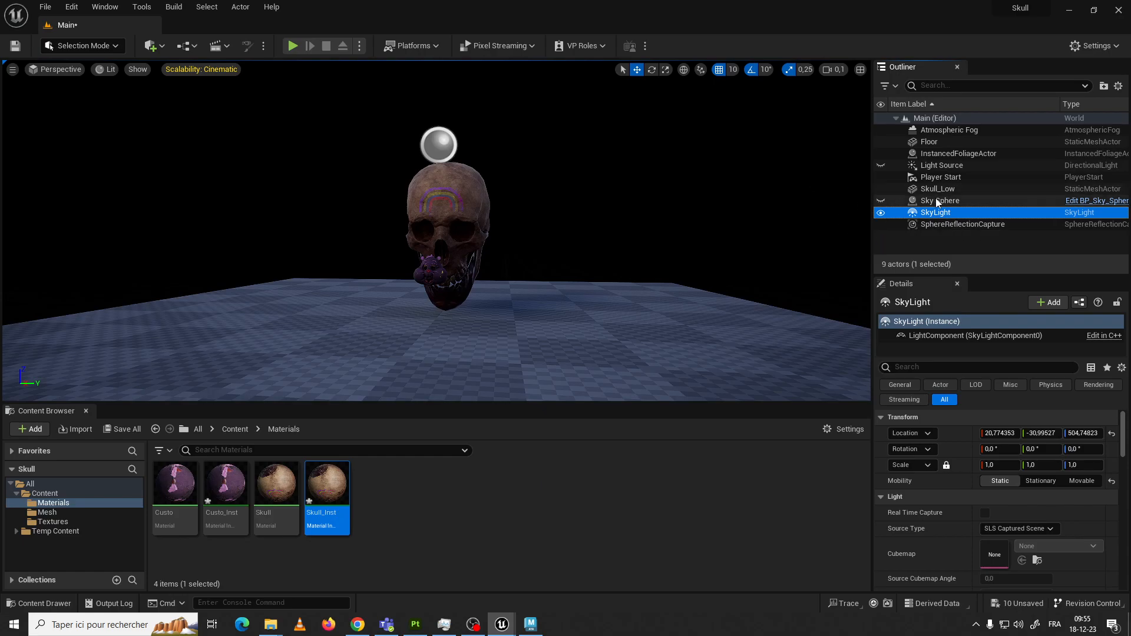
drag(972, 276, 972, 254)
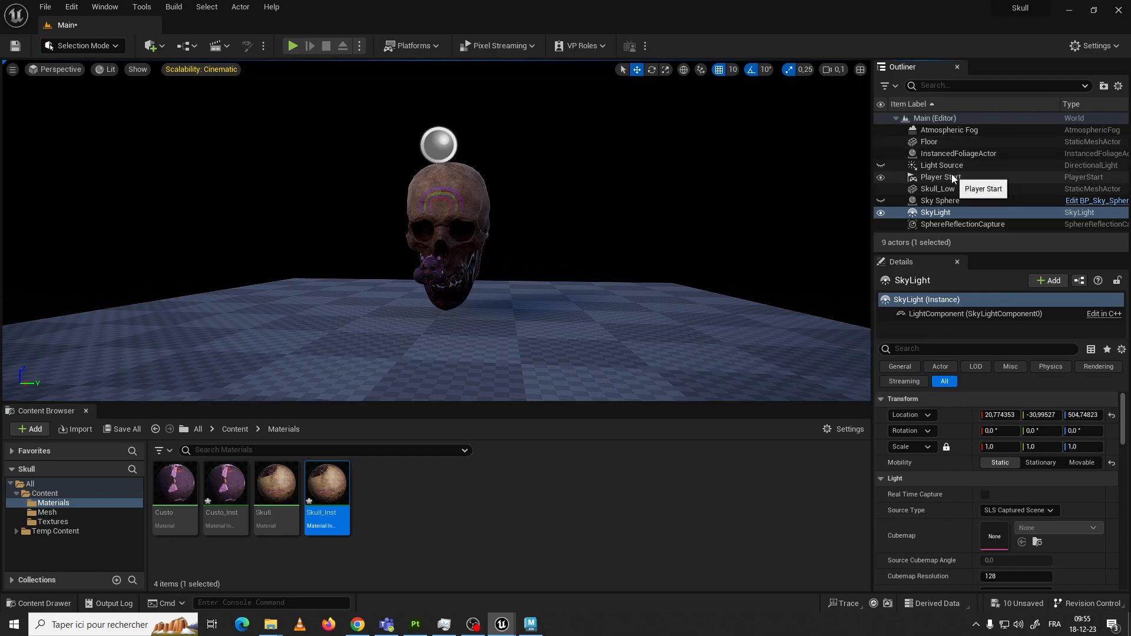
Set the SkyLight's mobility to Movable and its source type to SLS Specified Cubemap
click(1077, 462)
click(999, 463)
scroll(1027, 482, down, 2)
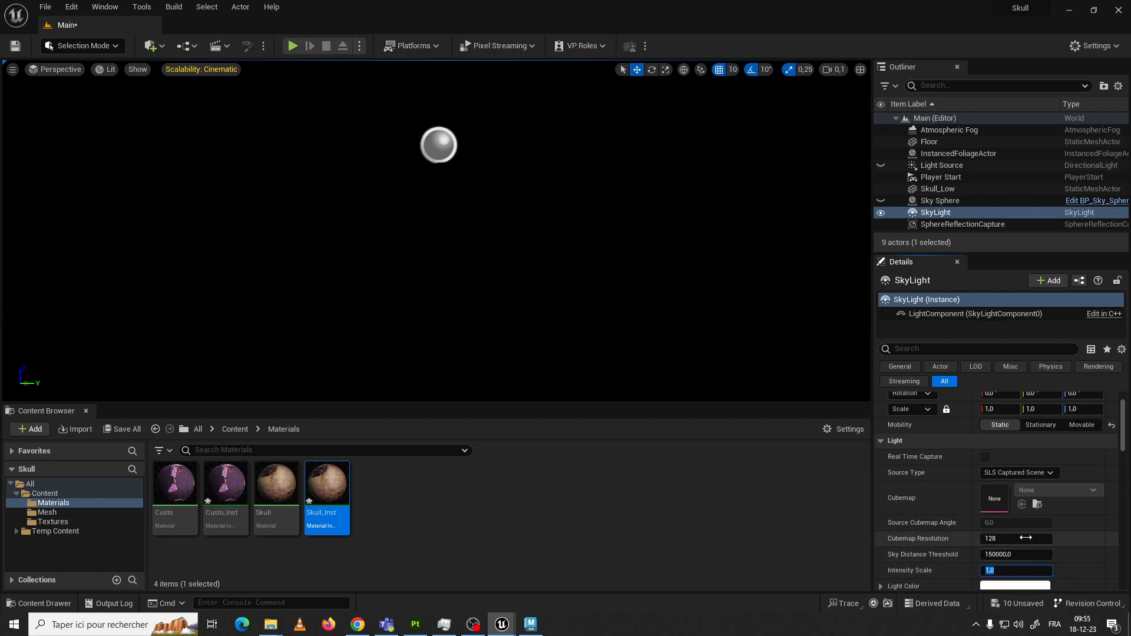
click(1013, 569)
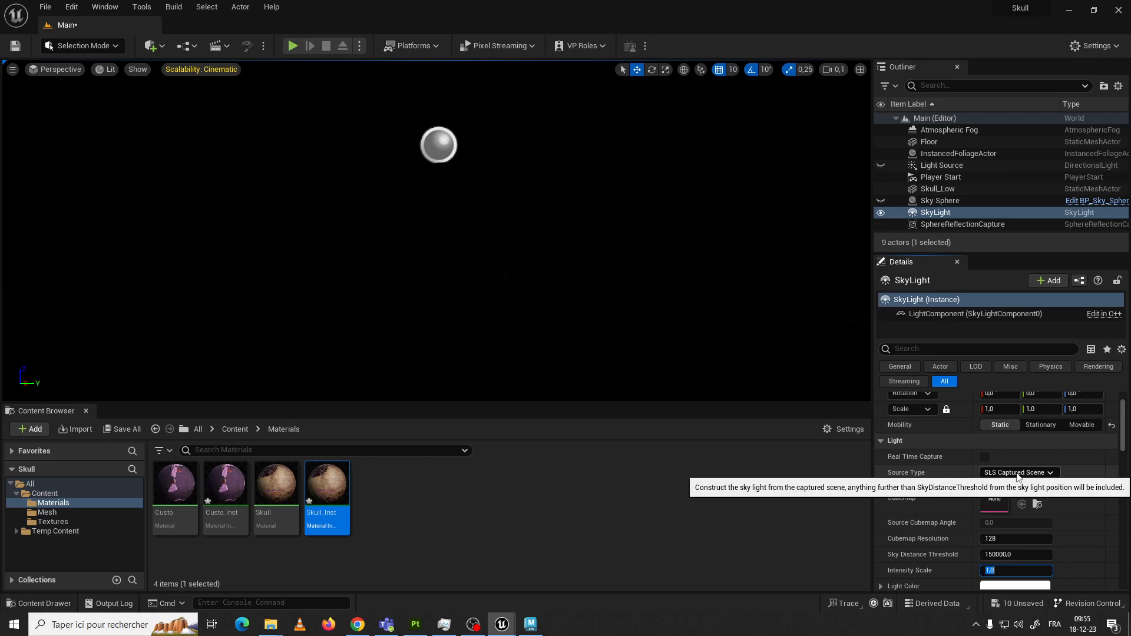
click(1082, 424)
click(1018, 474)
click(1022, 495)
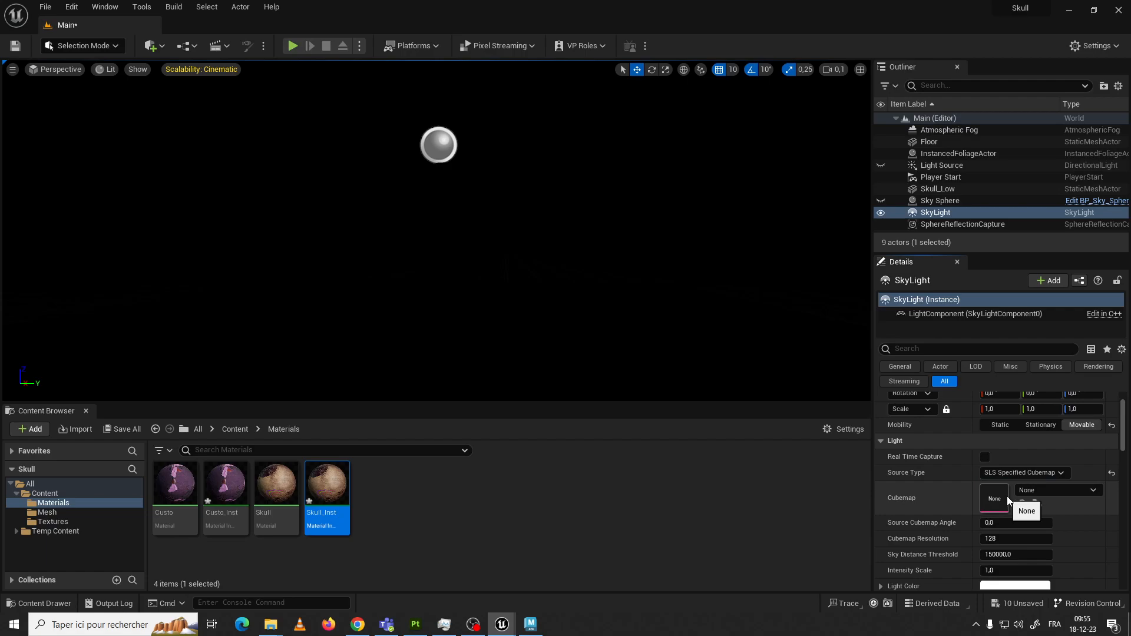
Check which assets are available for the SkyLight's cubemap and close the list
click(1039, 492)
click(1038, 489)
click(1024, 488)
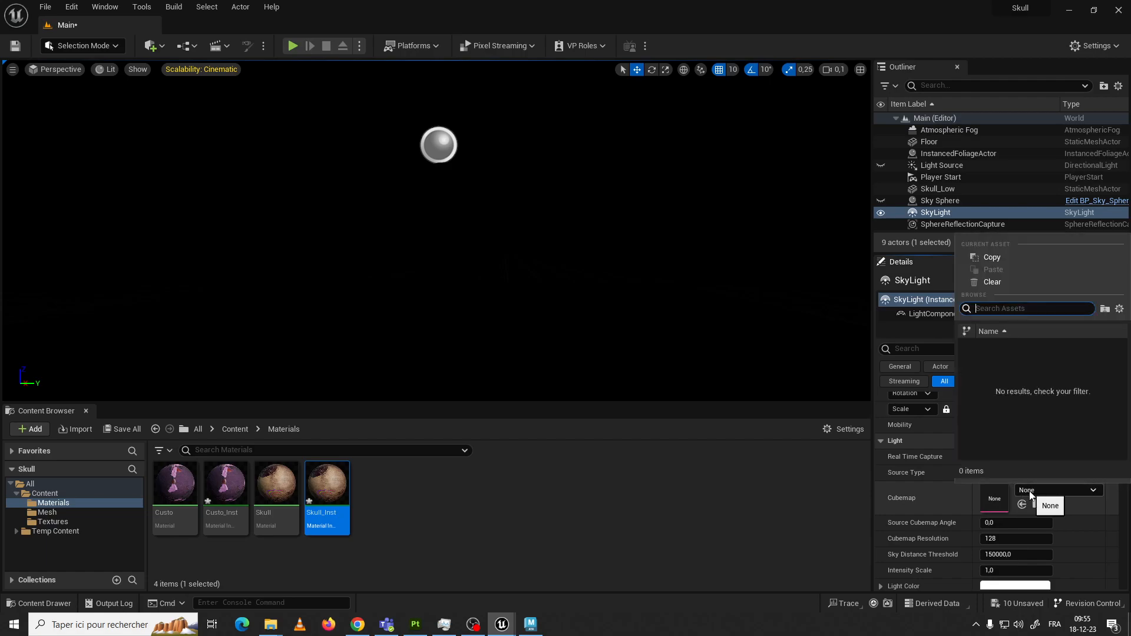
click(1028, 491)
click(1038, 491)
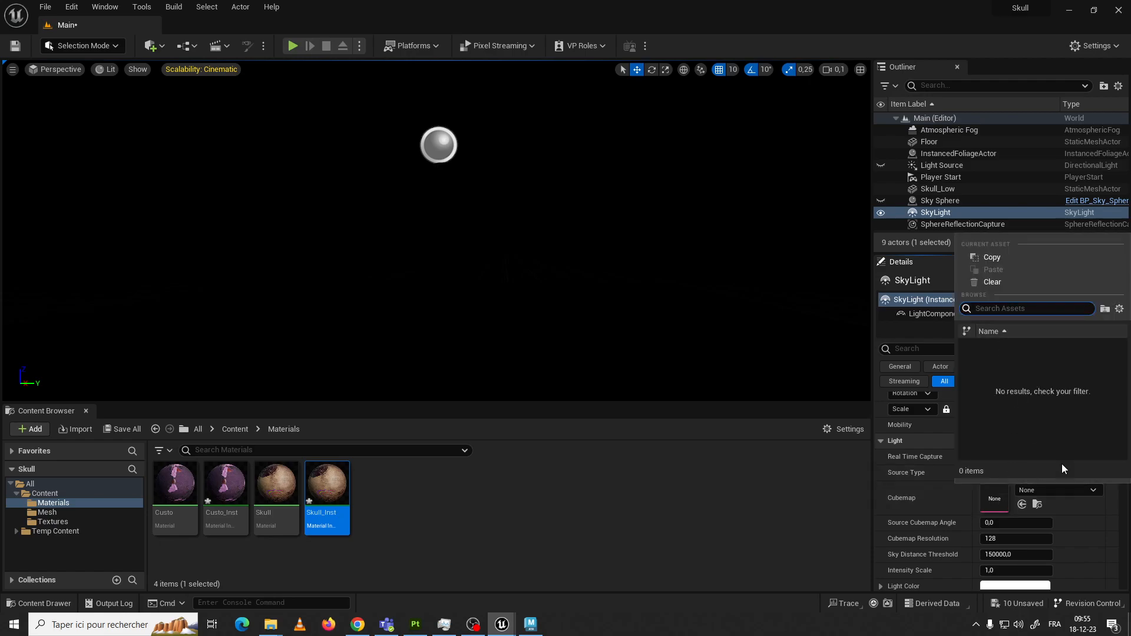
click(1042, 489)
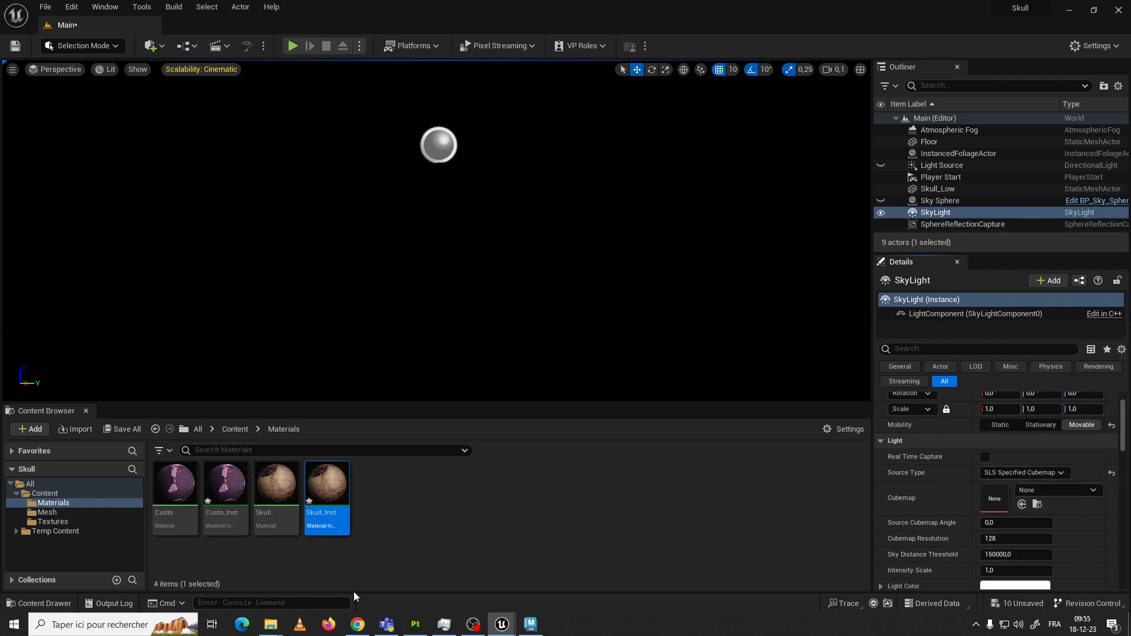
Switch to Chrome, search Google for "hdri map" and browse the image results
click(358, 625)
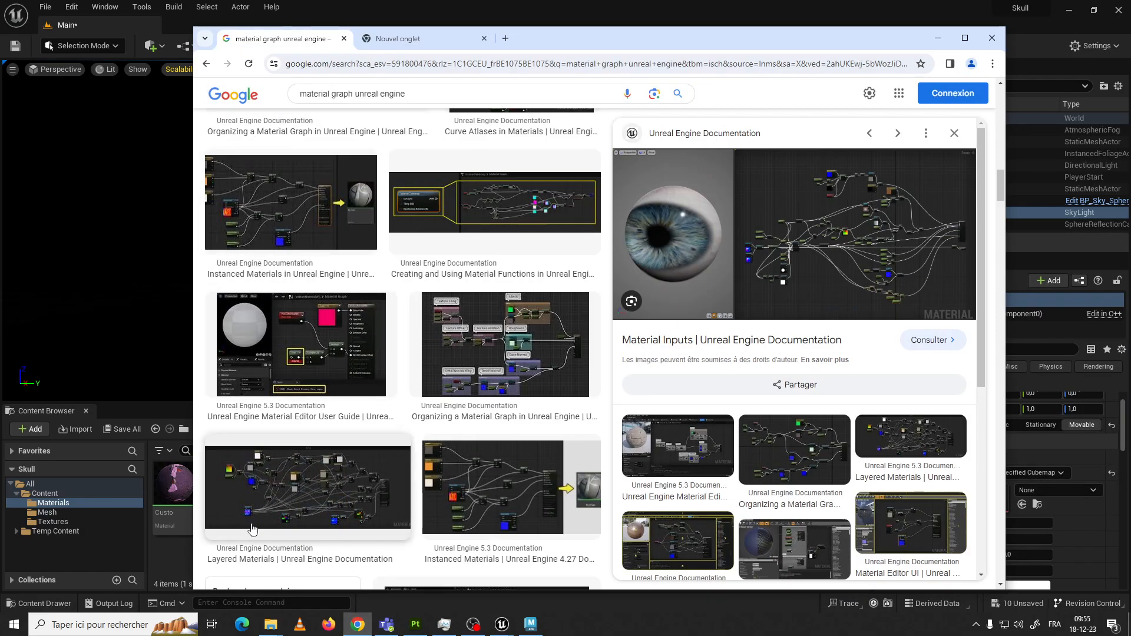
click(397, 46)
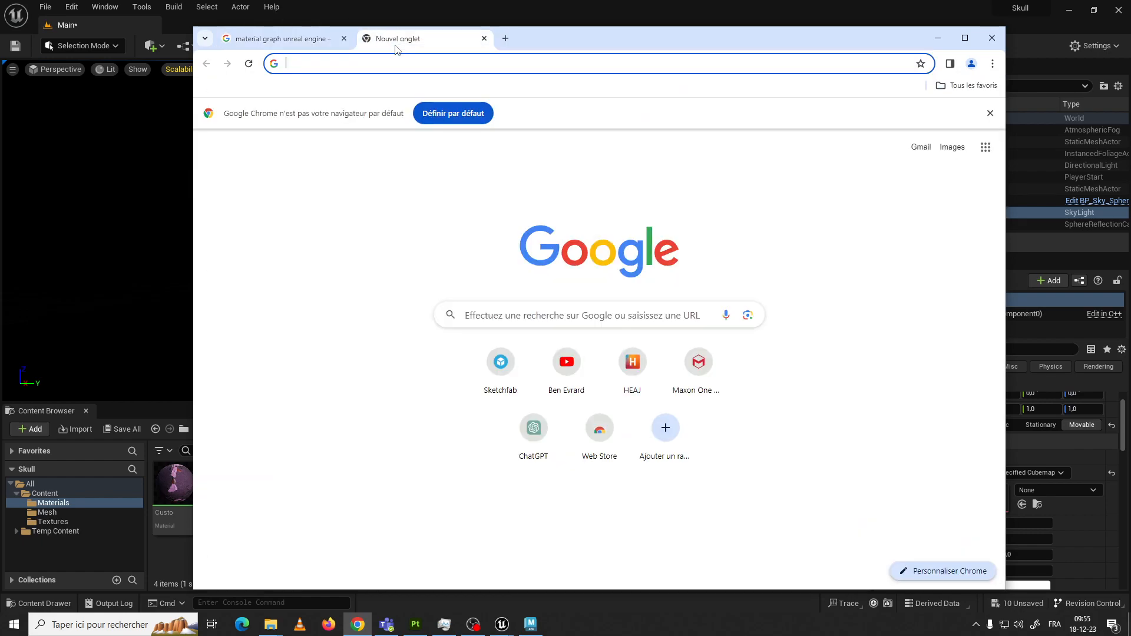
click(362, 63)
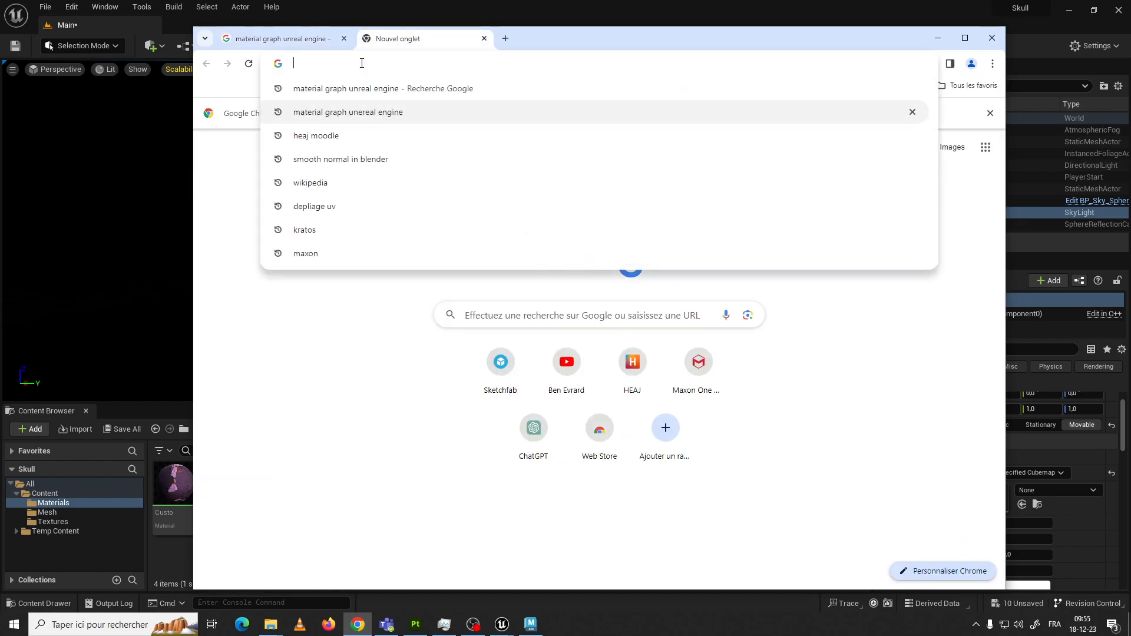
text(hdri map)
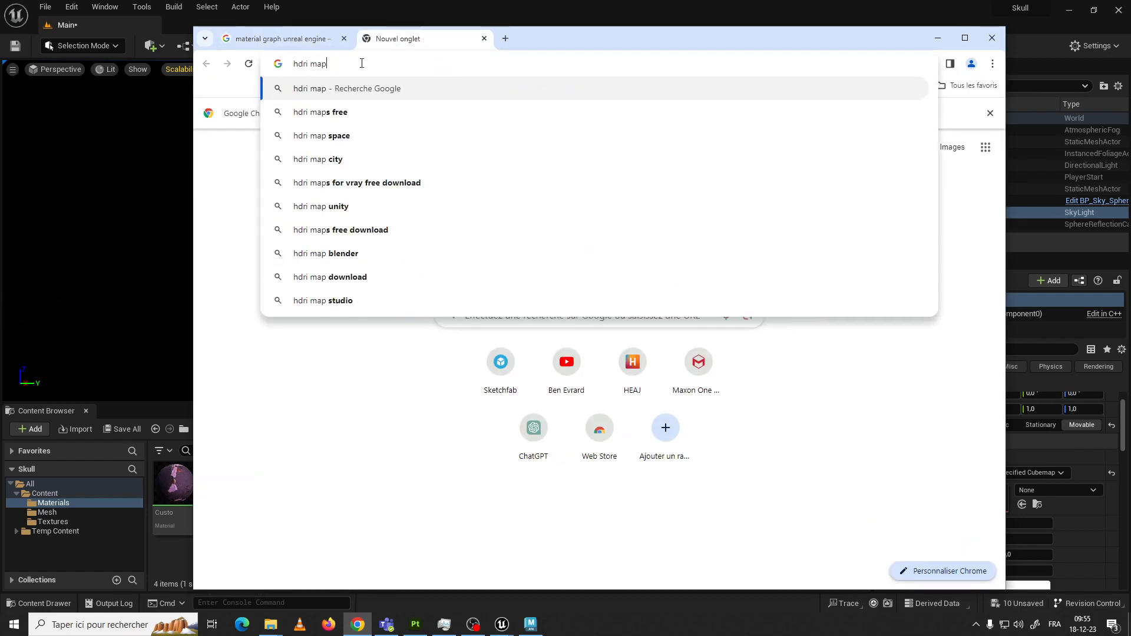
key(Return)
click(321, 143)
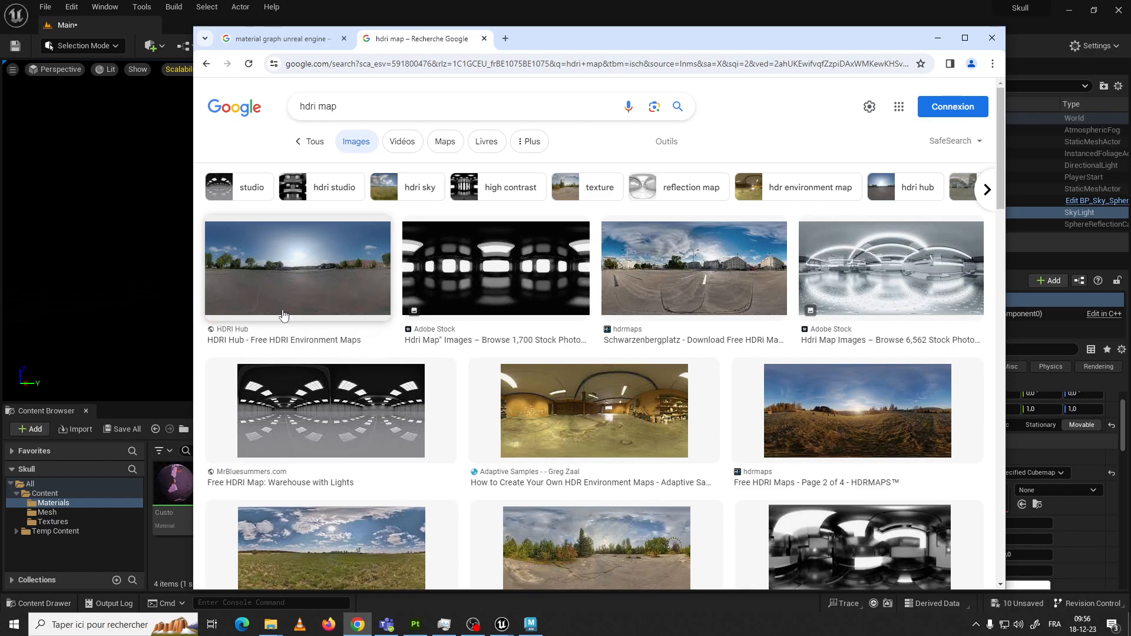
scroll(571, 304, down, 4)
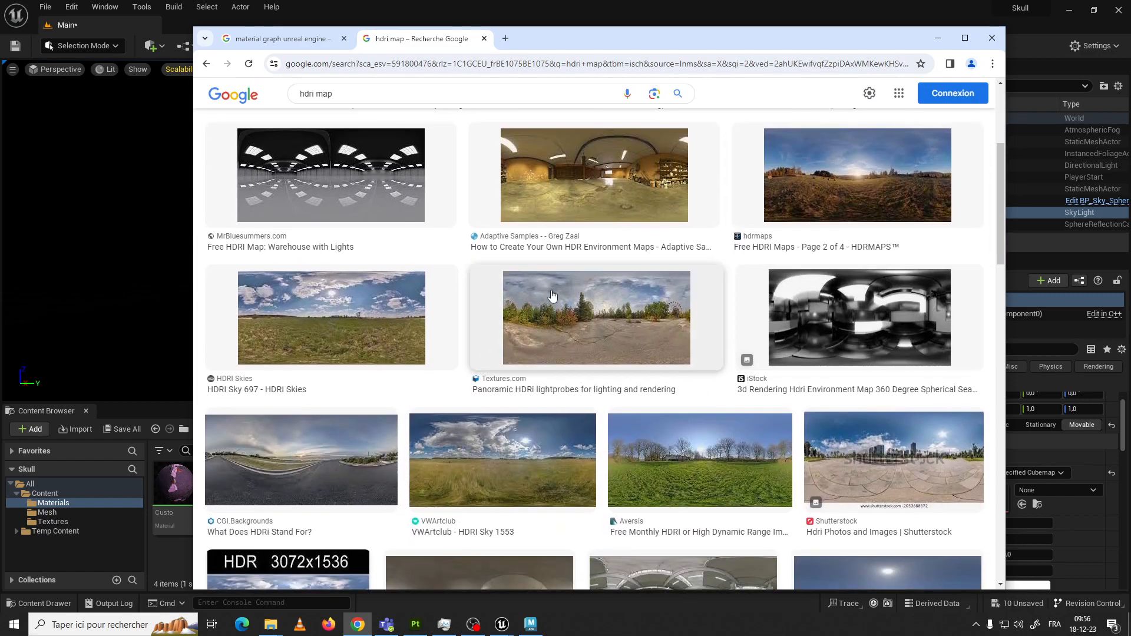
scroll(528, 359, down, 5)
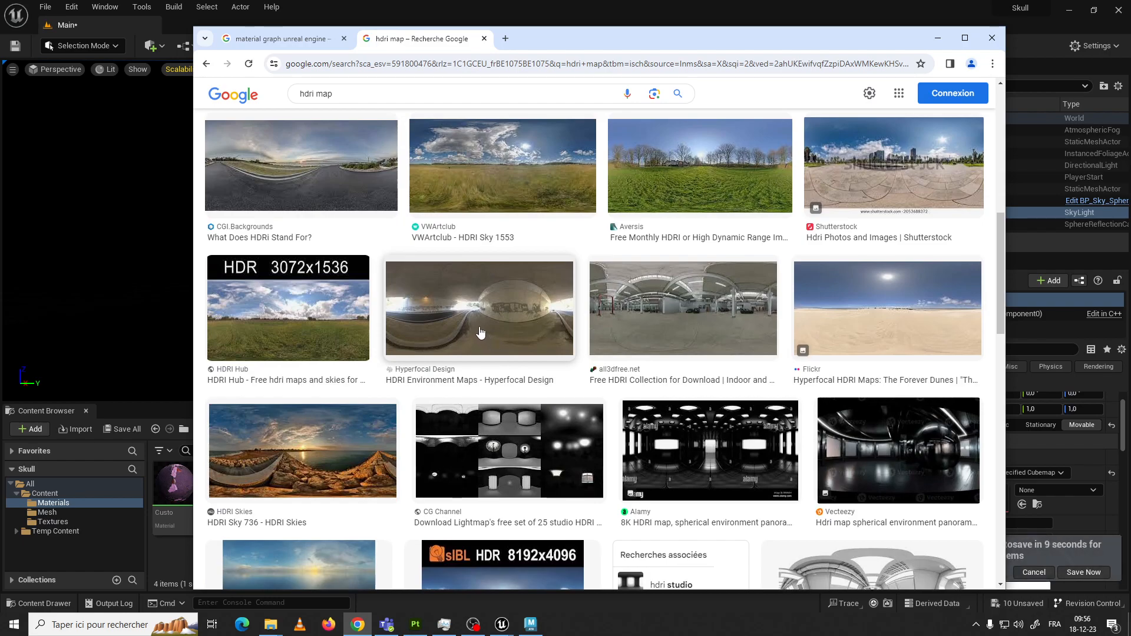
Preview the HDRI Hub, black studio lighting and Schwarzenbergplatz results among the HDRI images
scroll(479, 331, up, 7)
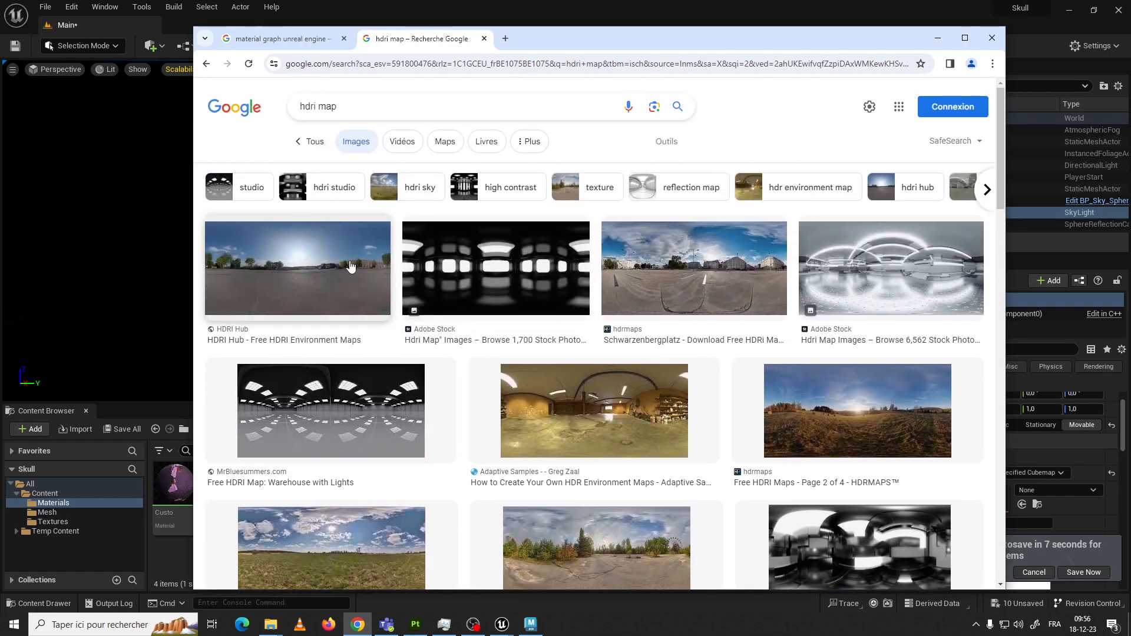
click(298, 260)
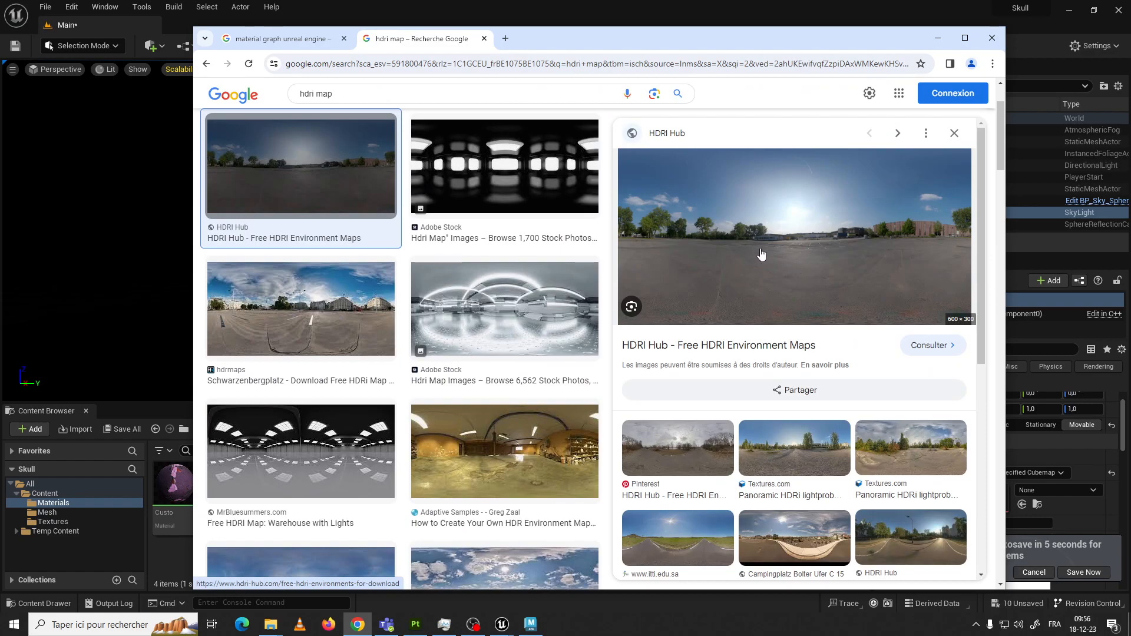
click(437, 179)
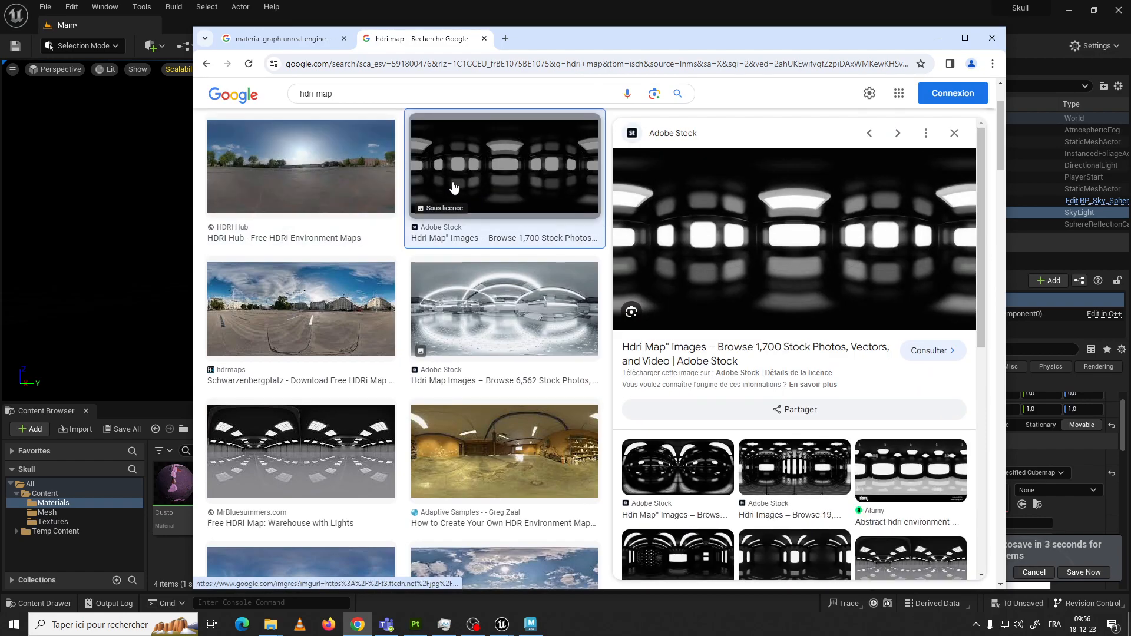
click(371, 307)
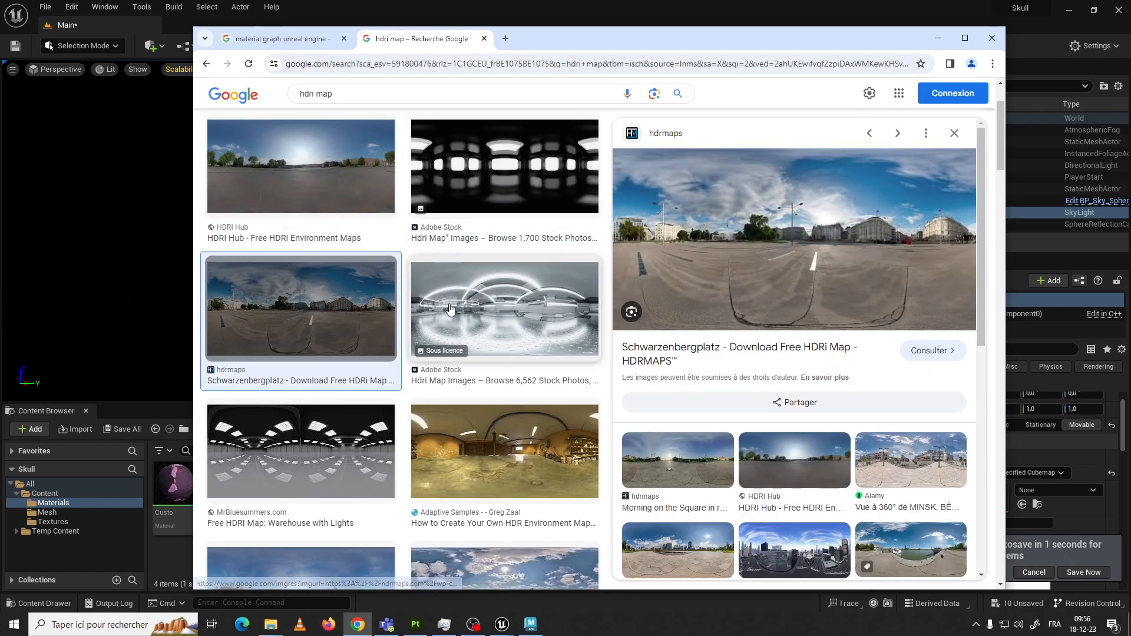
Filter the HDRI image results by size to show only large images (Grandes images)
scroll(602, 152, up, 2)
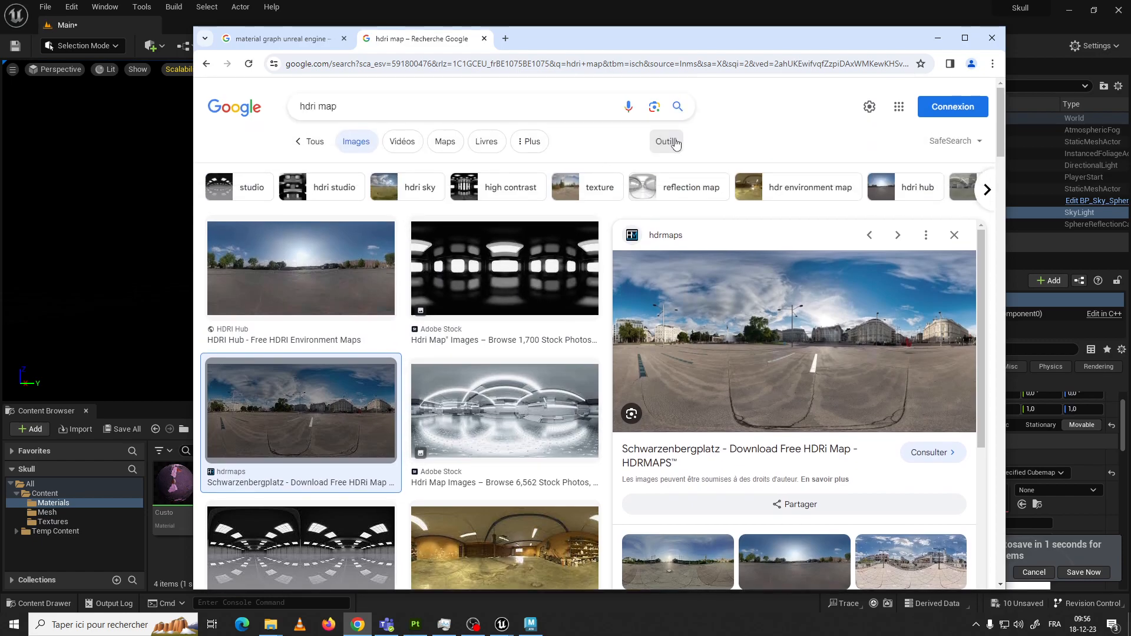
click(529, 141)
click(663, 145)
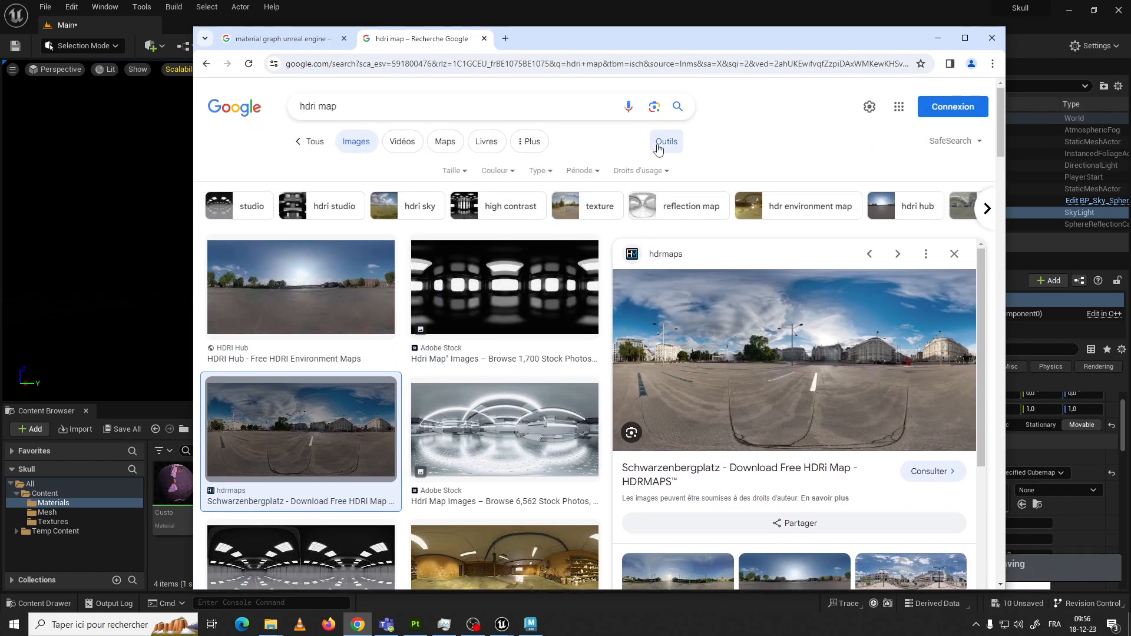
click(456, 171)
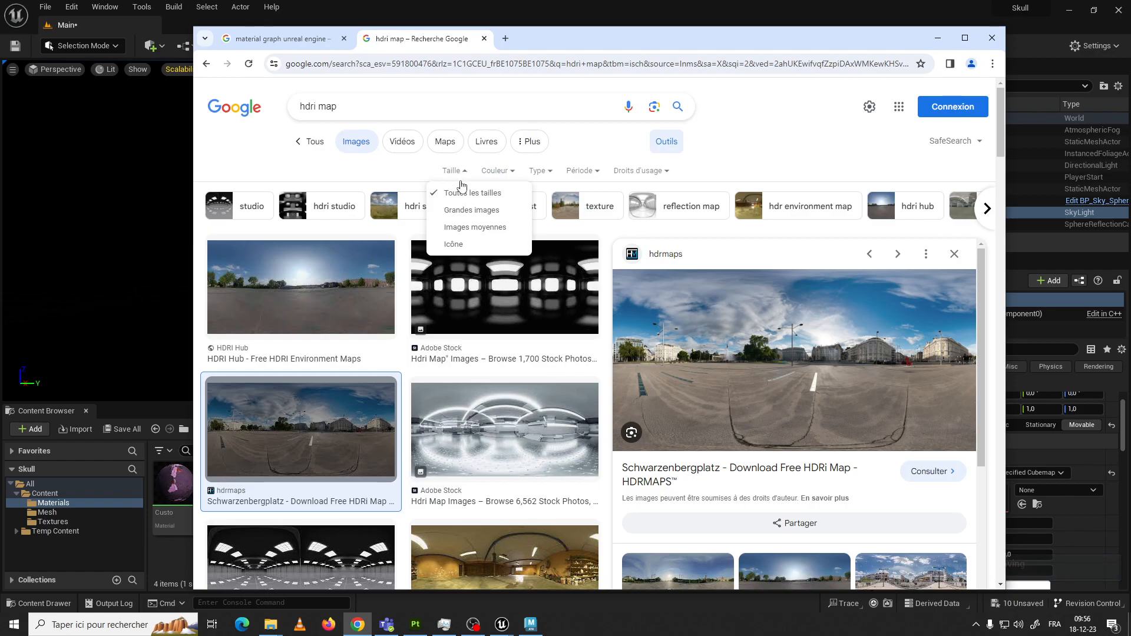
click(471, 210)
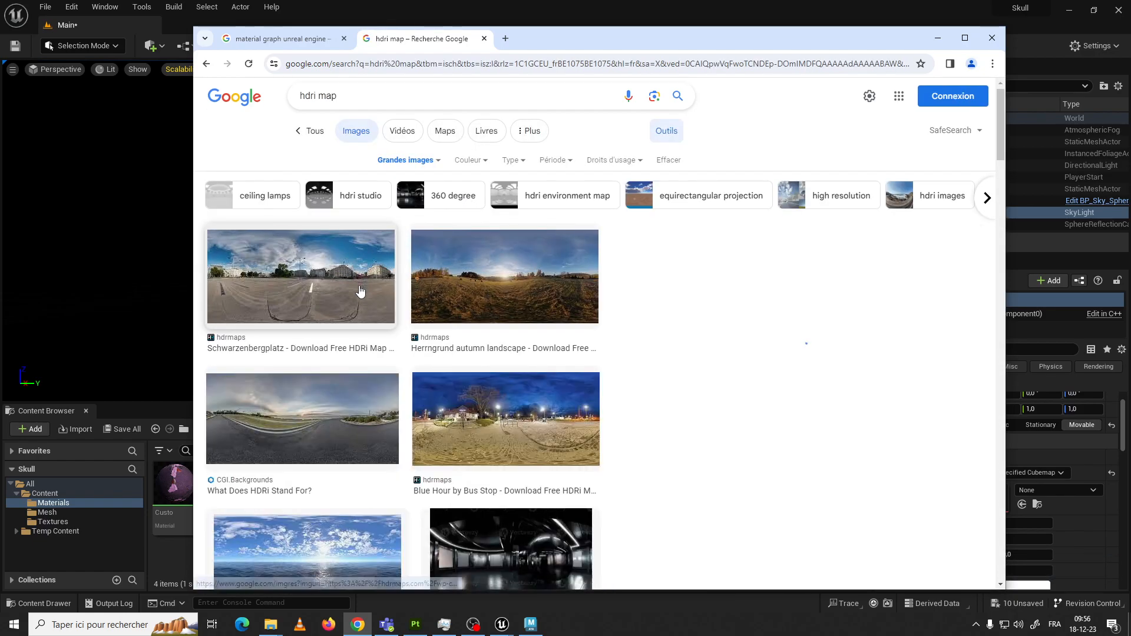
Compare the Schwarzenbergplatz and Herrngrund autumn landscape previews and open the Schwarzenbergplatz page on HDRMAPS
click(359, 290)
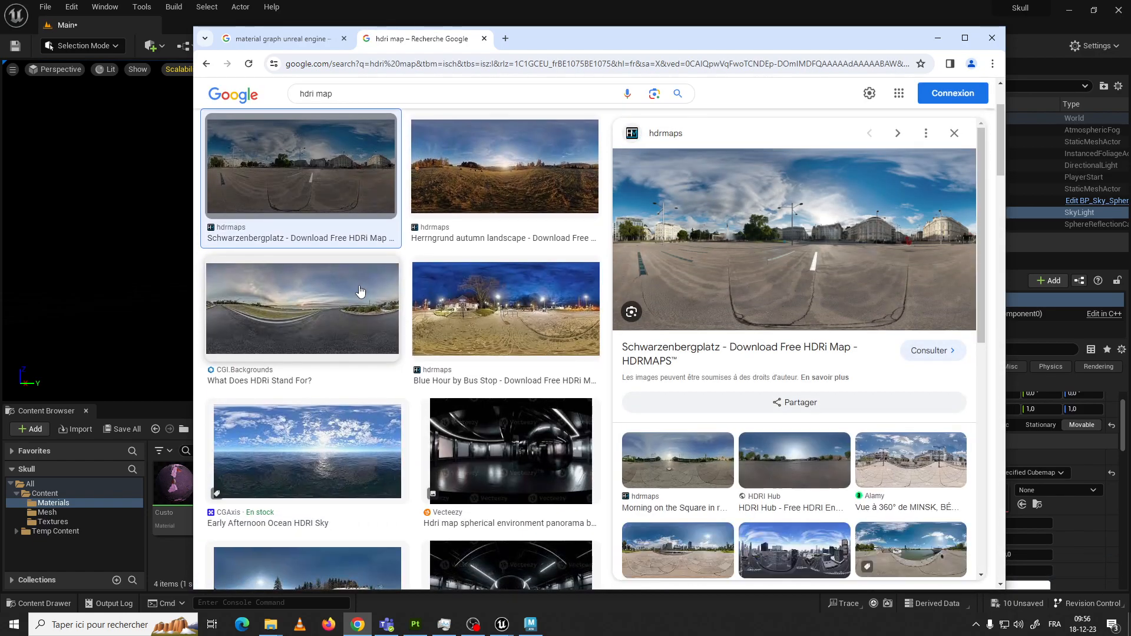
click(437, 177)
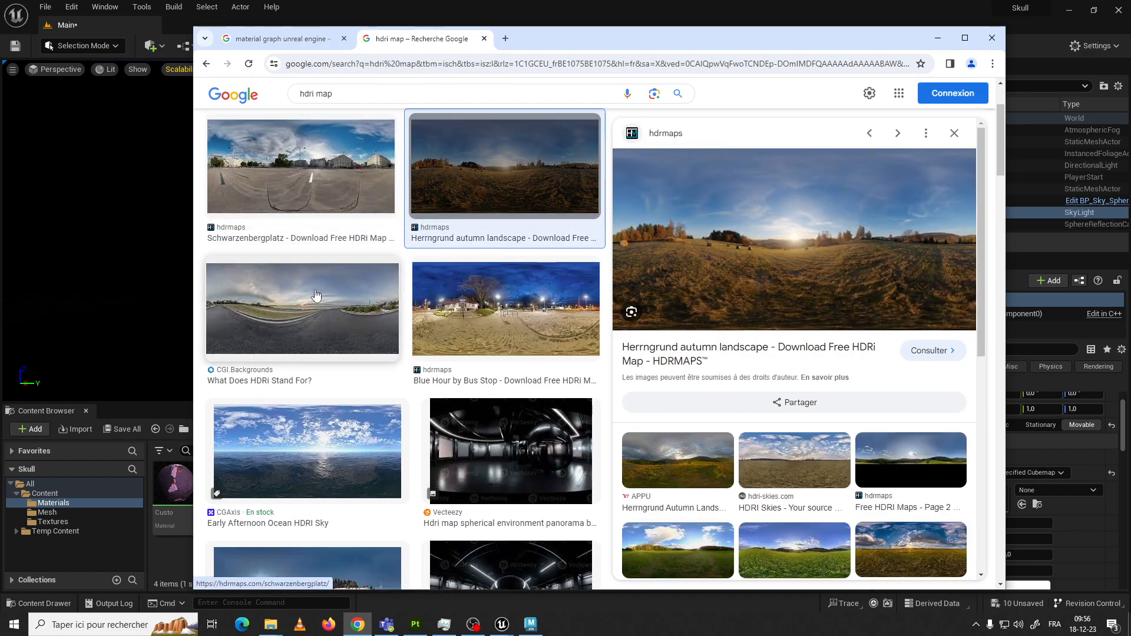
click(340, 179)
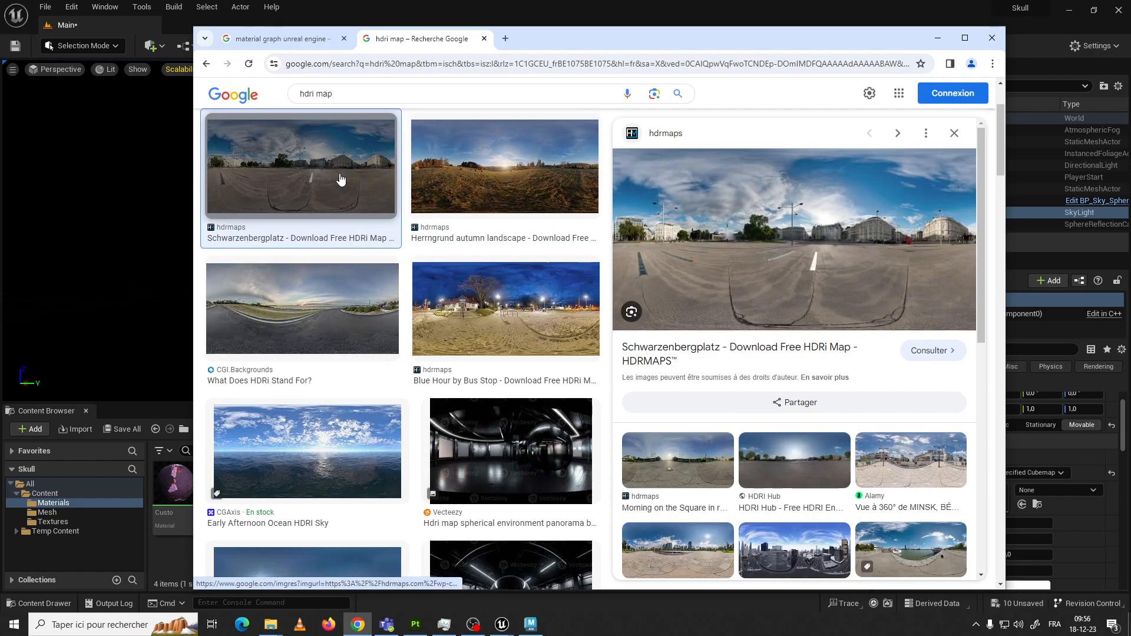
click(785, 240)
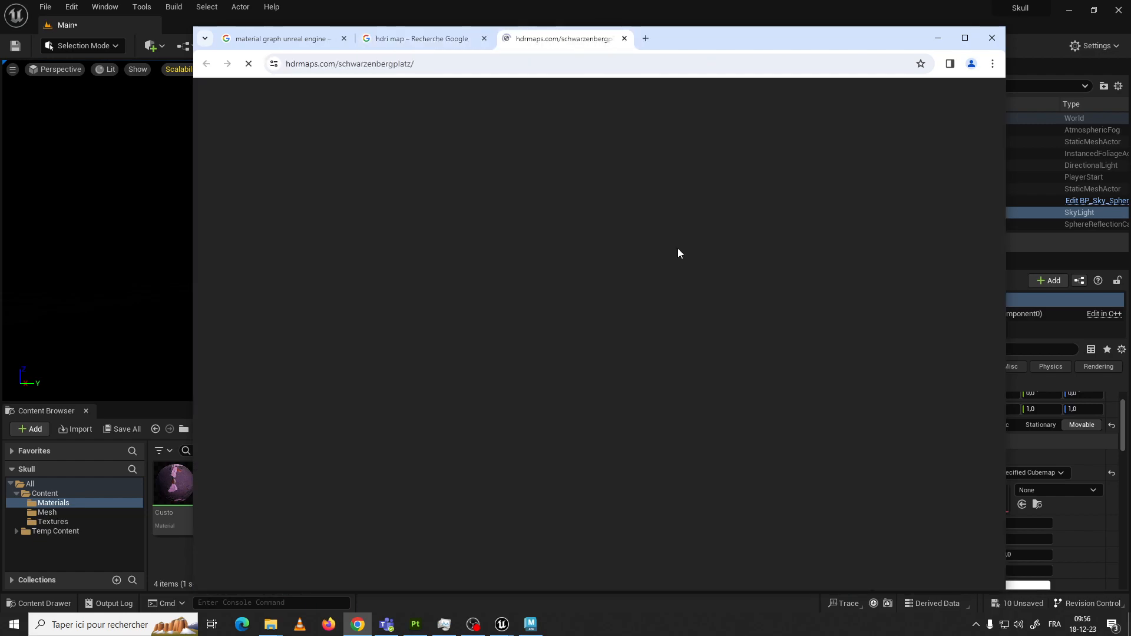
Download the Schwarzenbergplatz HDRI at 10K resolution and show the downloaded EXR file in its folder
scroll(521, 298, down, 5)
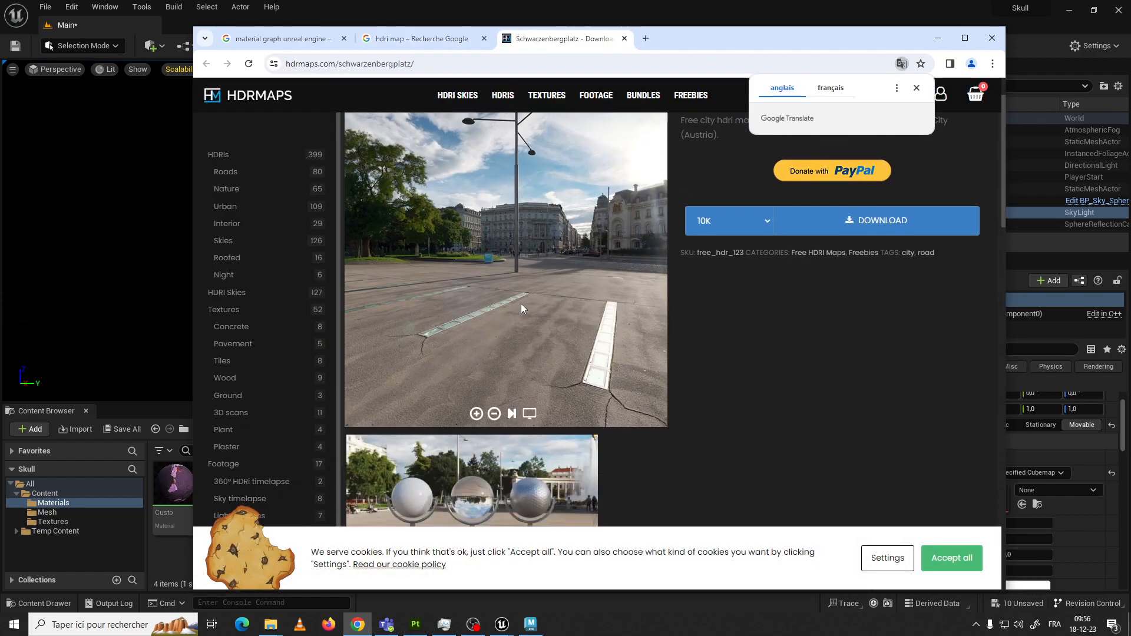
scroll(519, 292, up, 5)
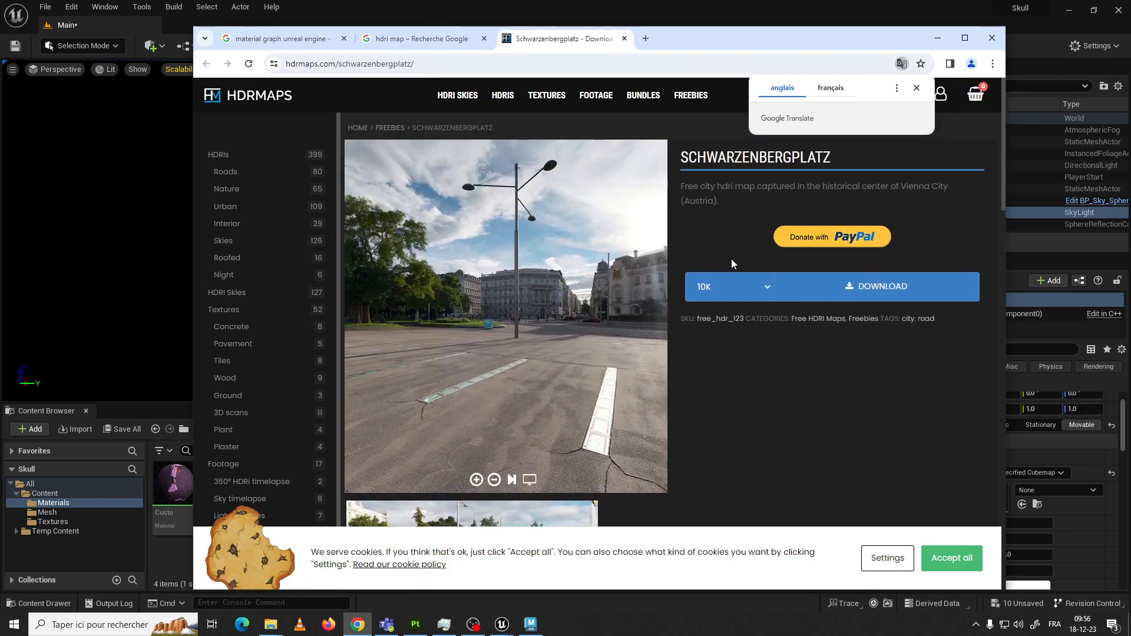
click(825, 291)
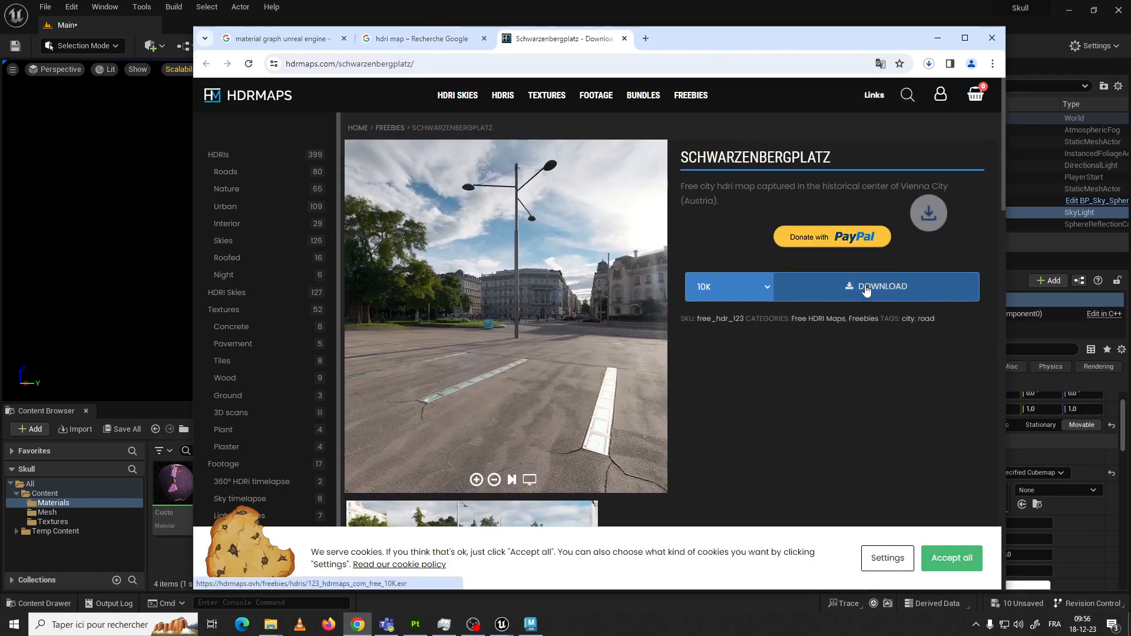
click(930, 65)
click(898, 116)
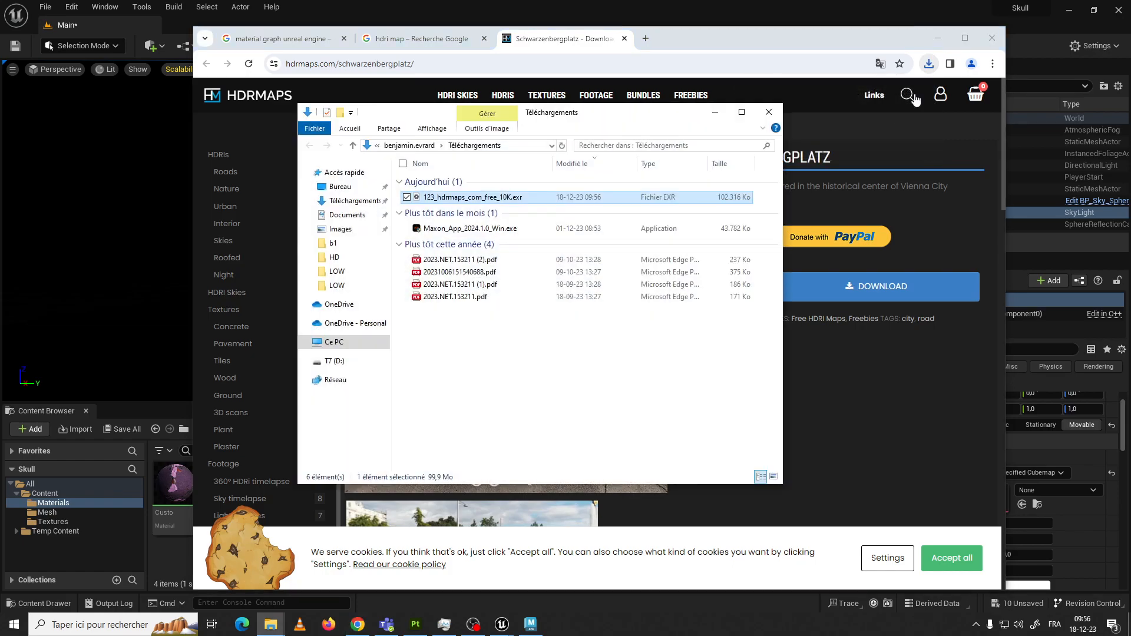
Switch back to Unreal and import 123_hdrmaps_com_free_10K.exr from the Downloads folder into the Textures folder
click(942, 37)
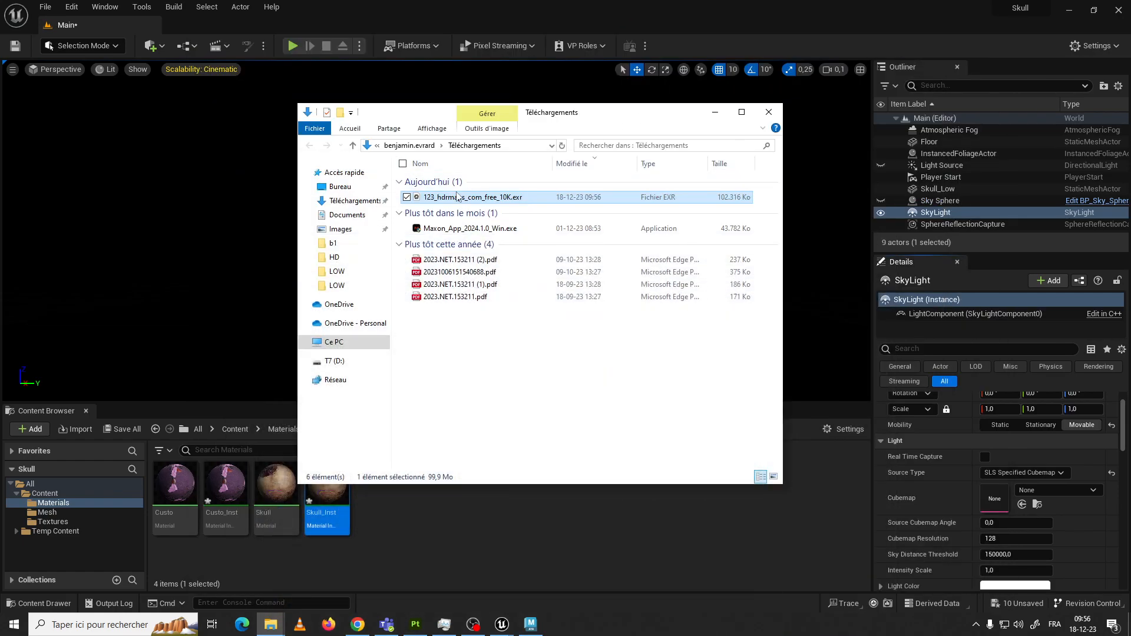
click(71, 523)
mouse_move(270, 624)
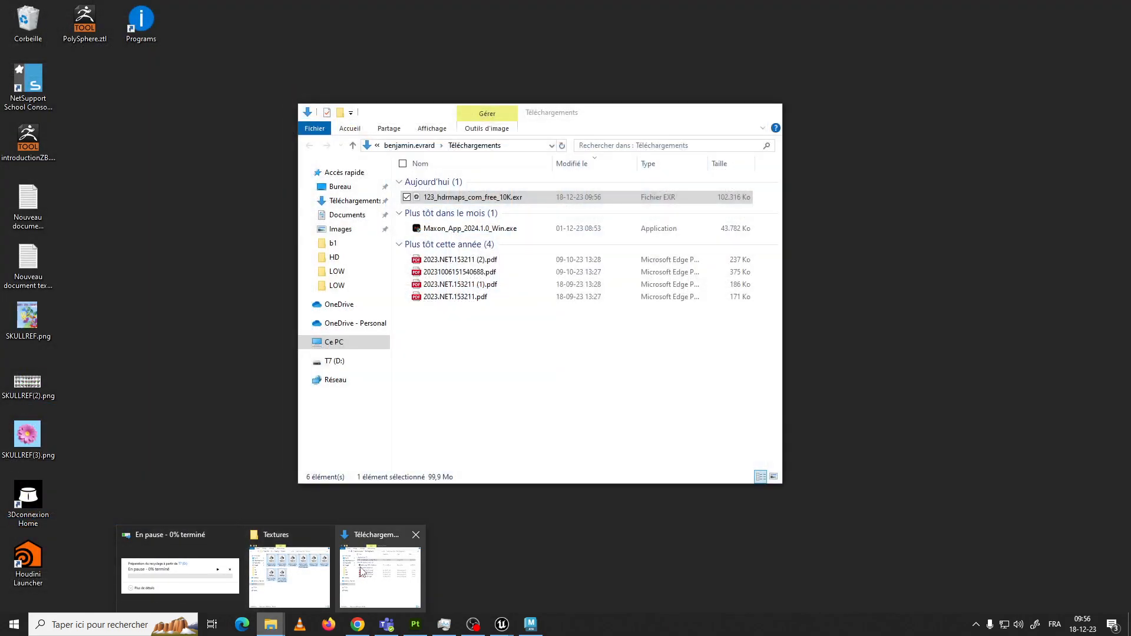
click(380, 576)
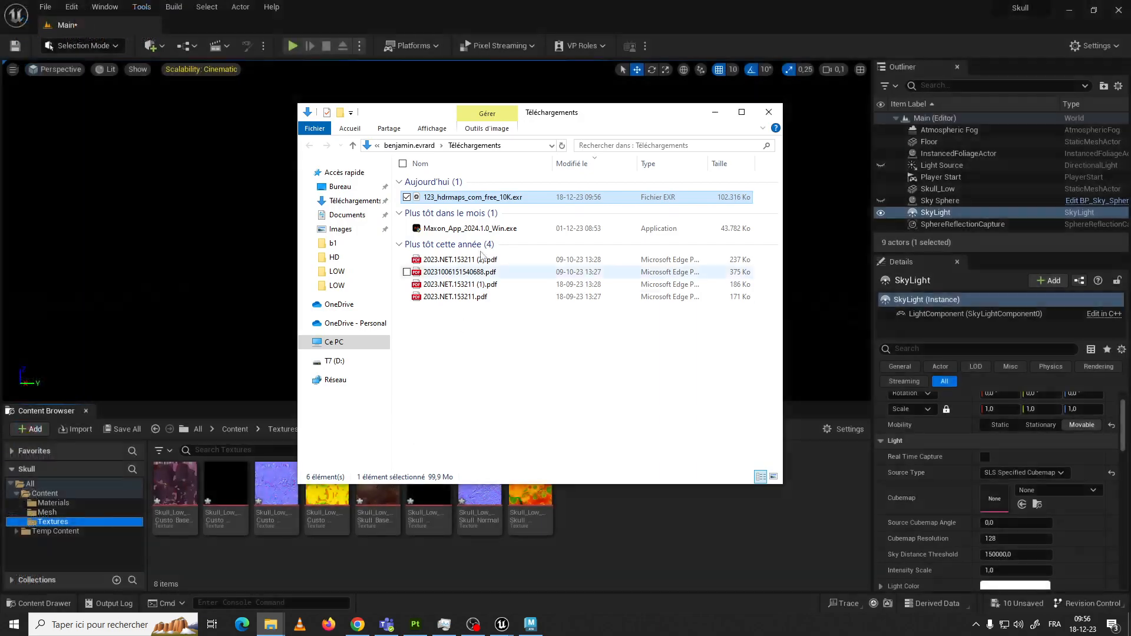
drag(459, 203, 621, 531)
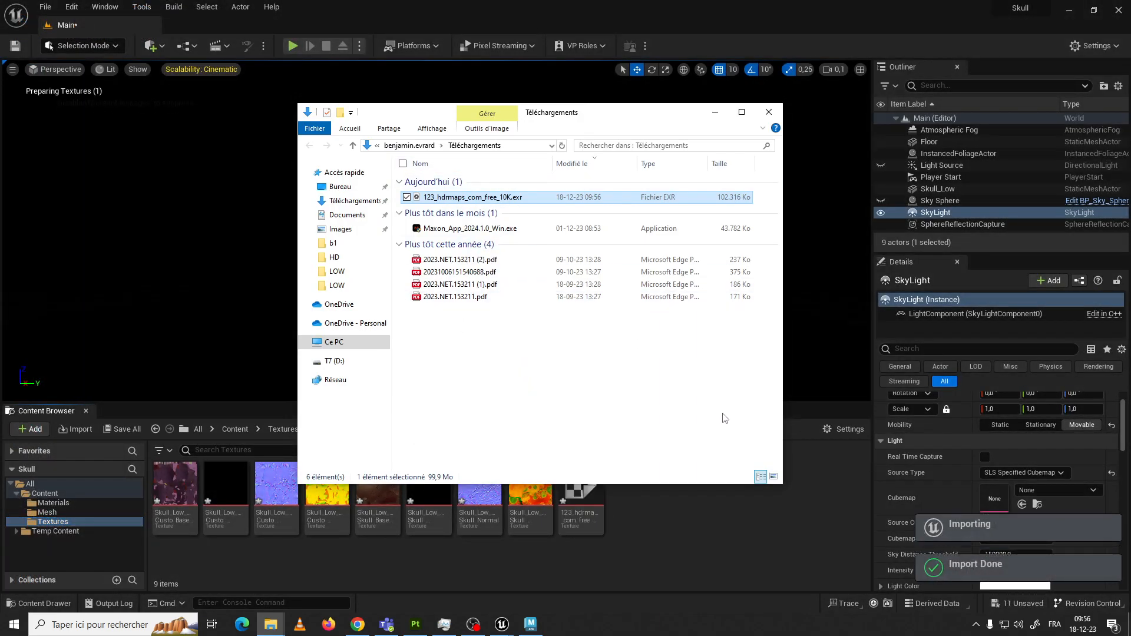
click(715, 112)
Open the imported HDRI texture in its editor, widen the window to inspect it and minimize it
click(596, 500)
double_click(596, 499)
drag(996, 147, 717, 69)
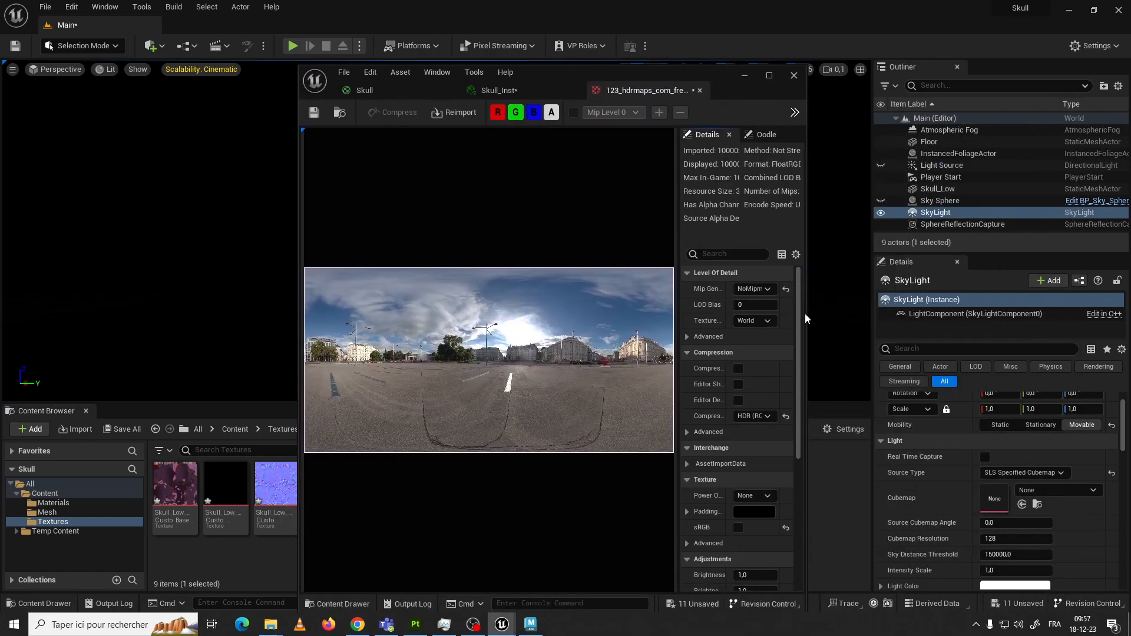
drag(807, 316, 969, 319)
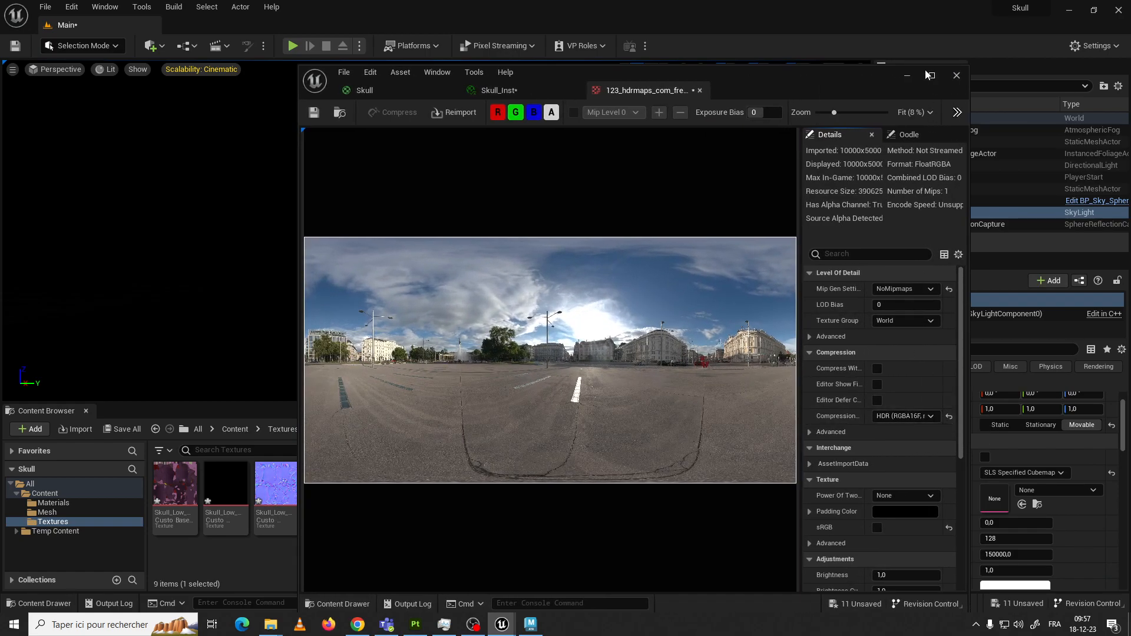
click(908, 76)
Try to assign the 123_hdrmaps_com_free_10K texture as the SkyLight's cubemap
click(1031, 491)
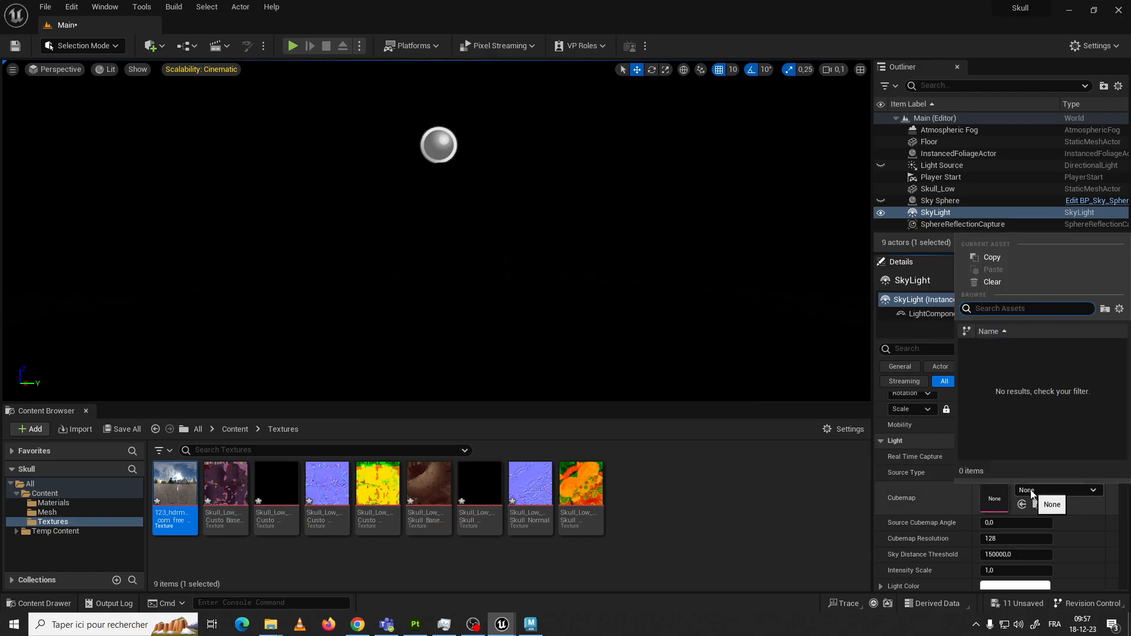
click(1031, 494)
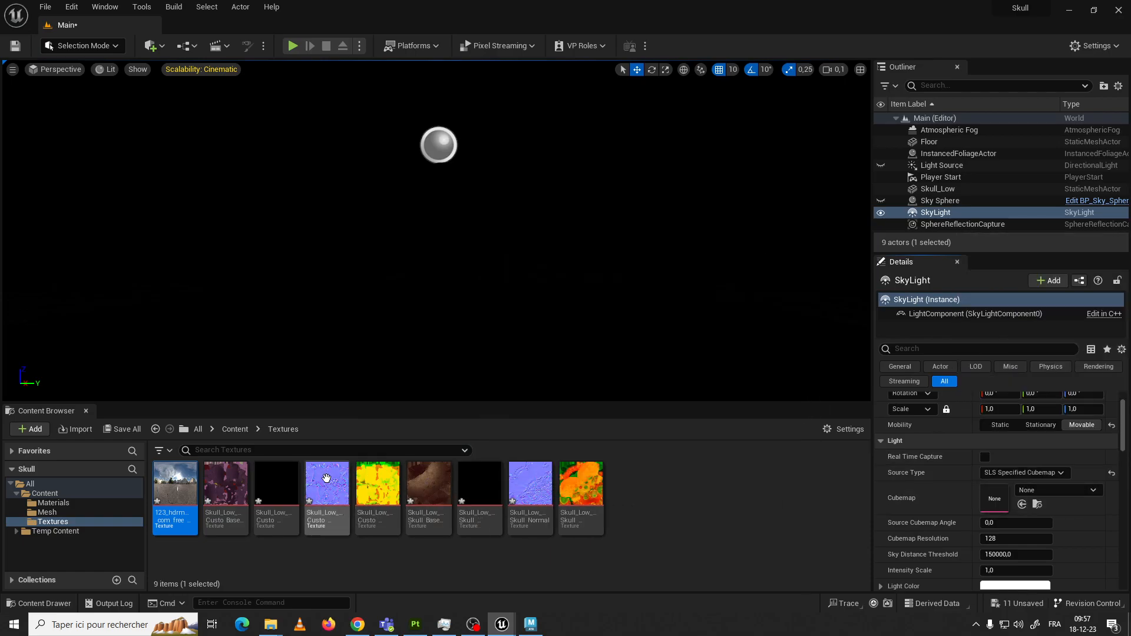
drag(175, 489, 997, 499)
scroll(1063, 477, down, 1)
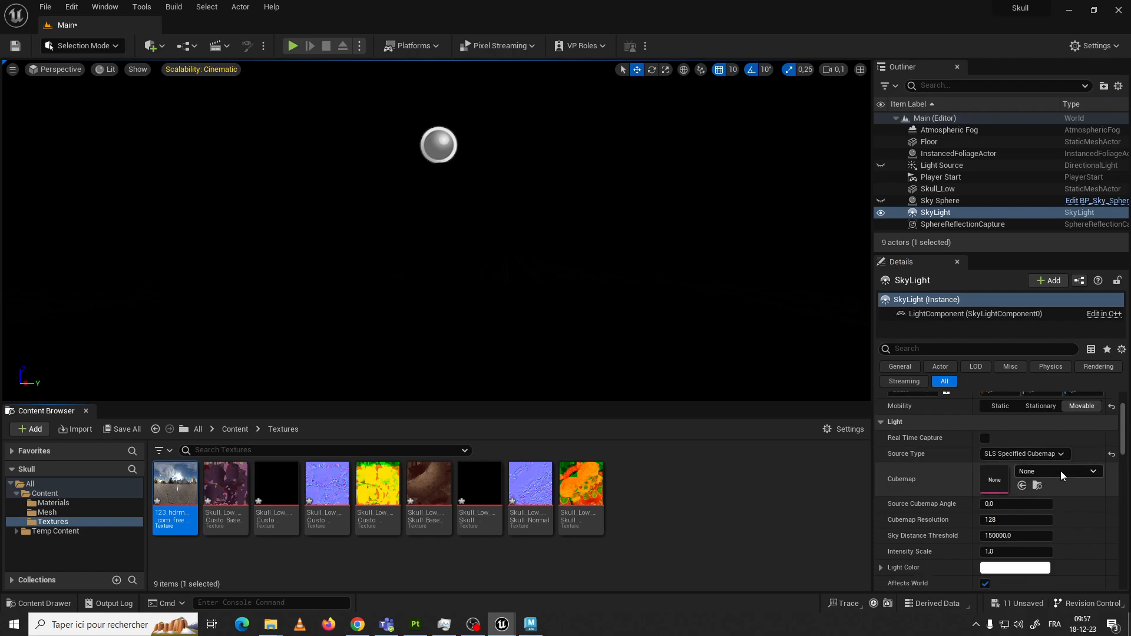
scroll(1062, 476, down, 1)
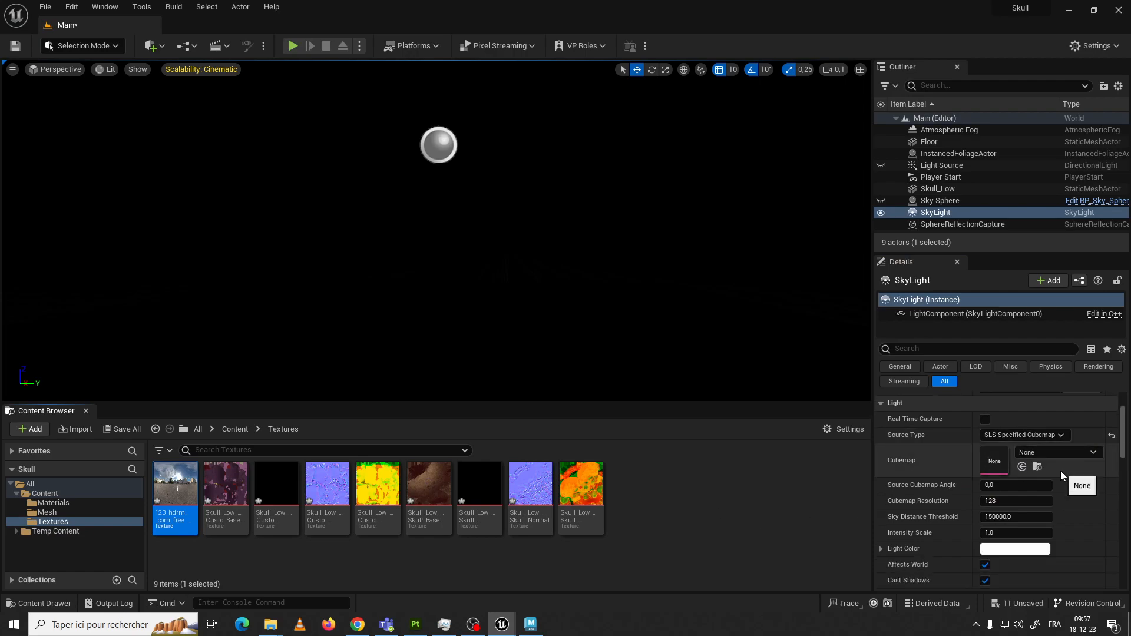
Set the imported HDRI texture's compression to HDR Compressed (RGB, BC6H) and close its editor
right_click(180, 485)
click(166, 500)
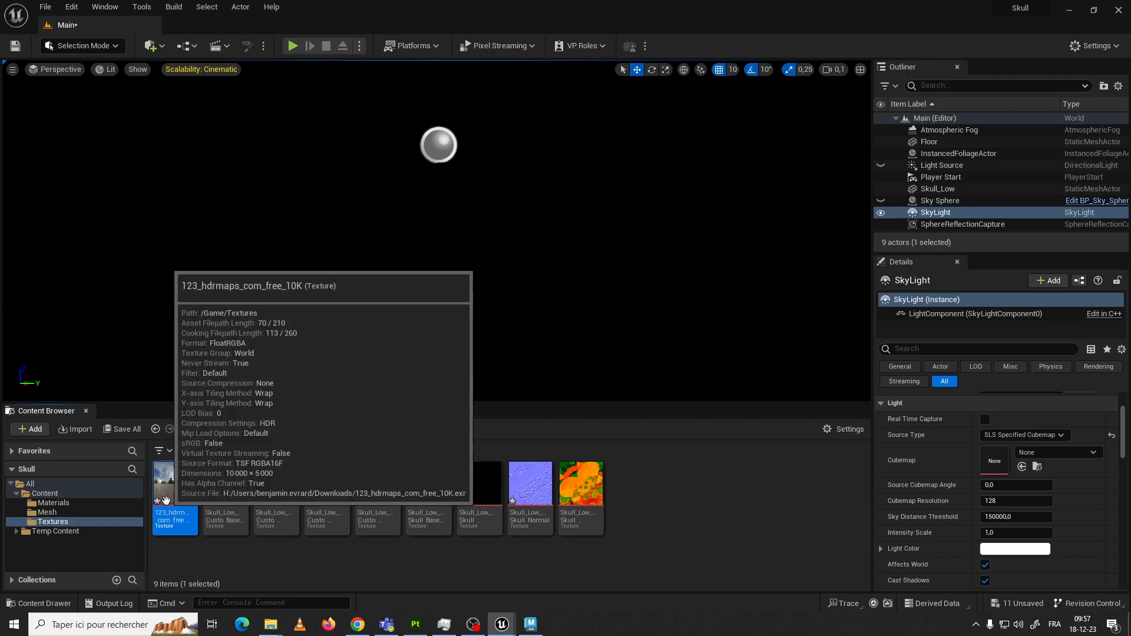
double_click(166, 500)
scroll(888, 419, down, 5)
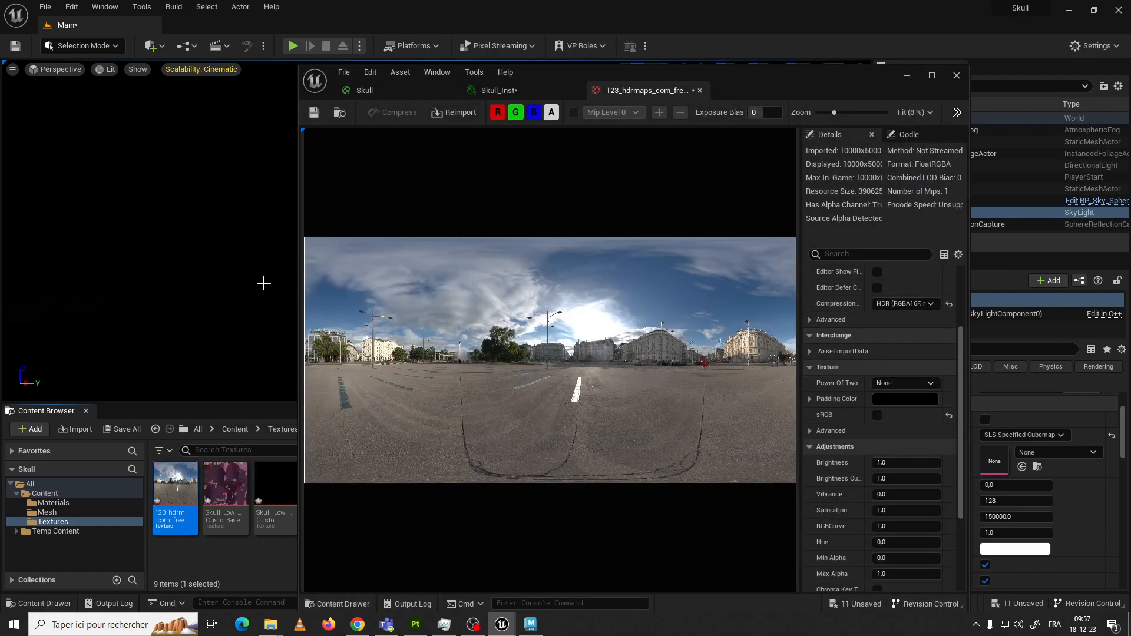
drag(302, 281, 27, 250)
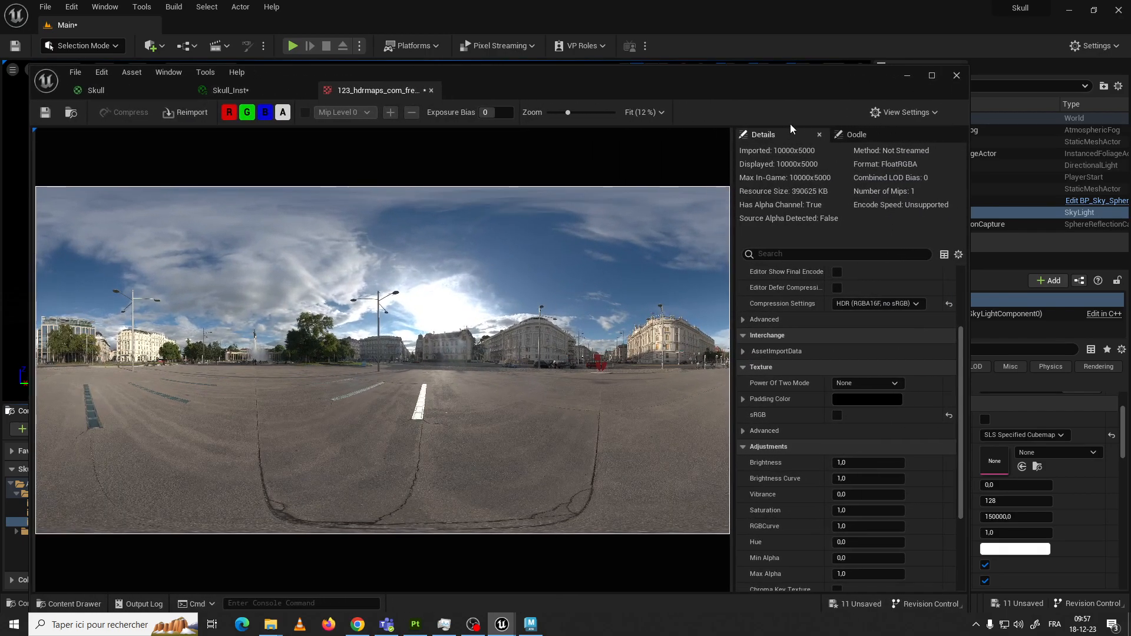
scroll(873, 346, down, 1)
scroll(873, 345, up, 4)
click(901, 341)
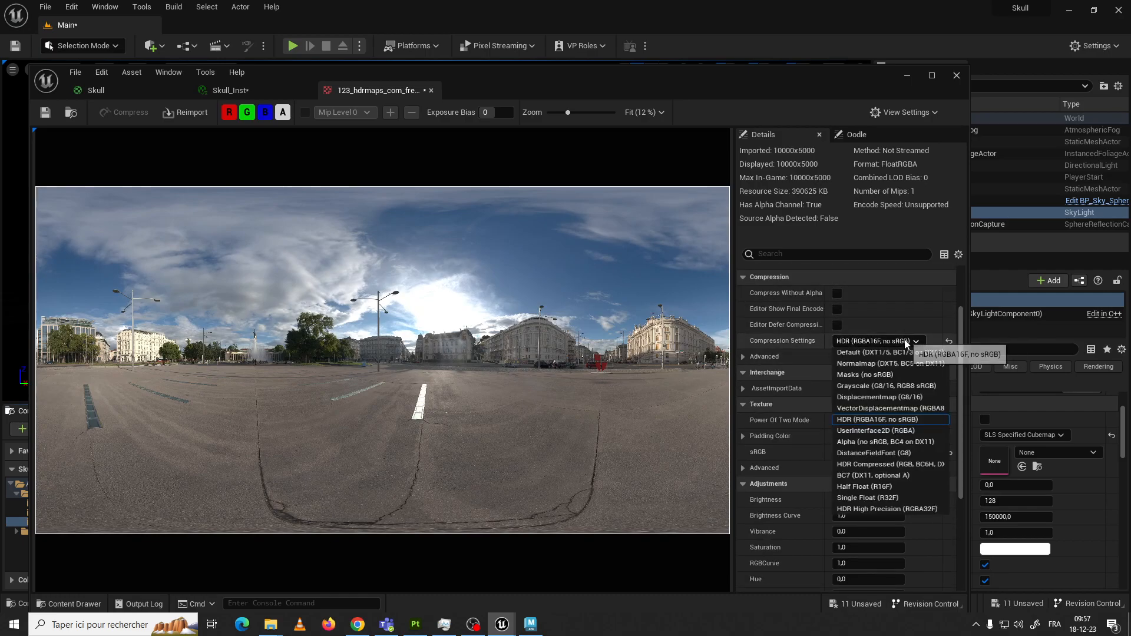
click(895, 465)
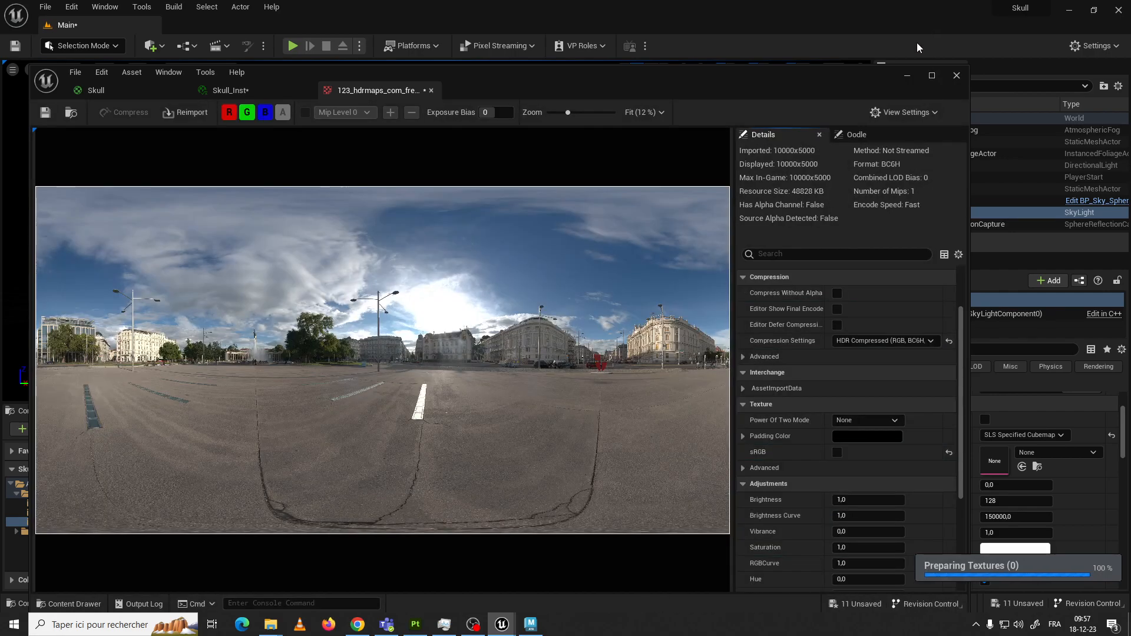
click(955, 79)
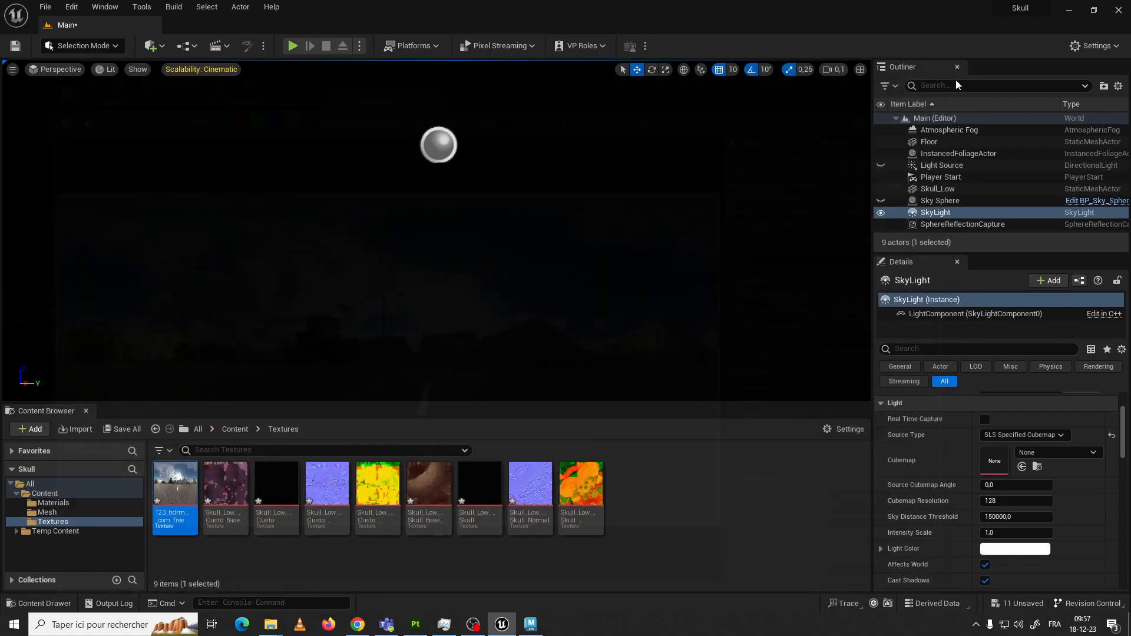
Retry assigning the recompressed HDRI texture to the SkyLight's cubemap
click(1029, 453)
click(1029, 453)
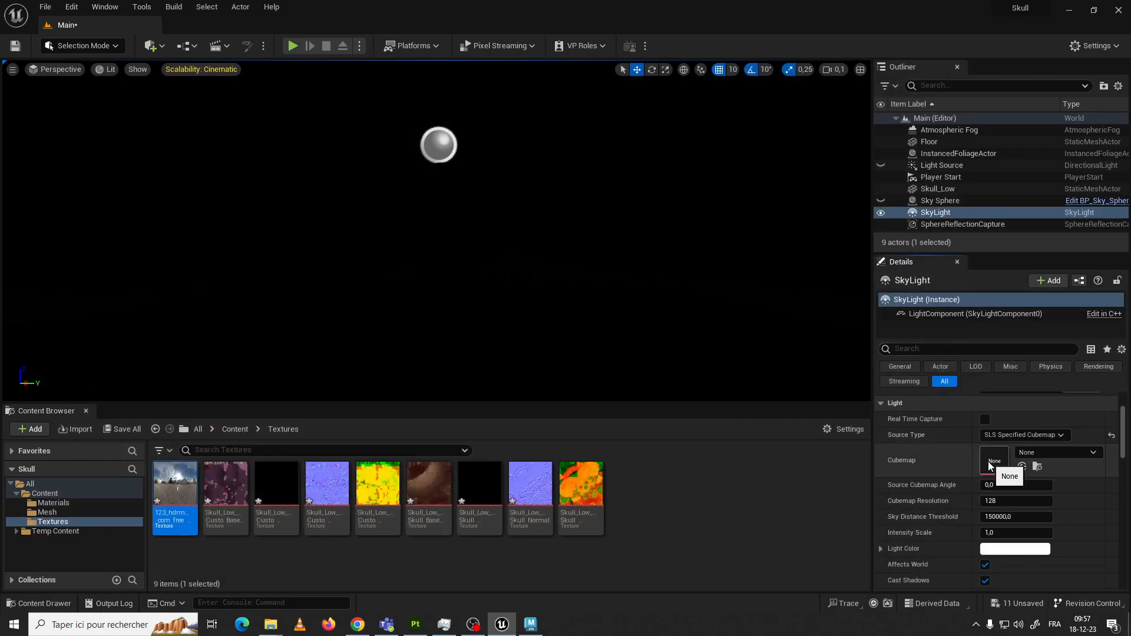
drag(185, 490, 1002, 460)
Look through the asset actions available for the imported HDRI texture
right_click(181, 485)
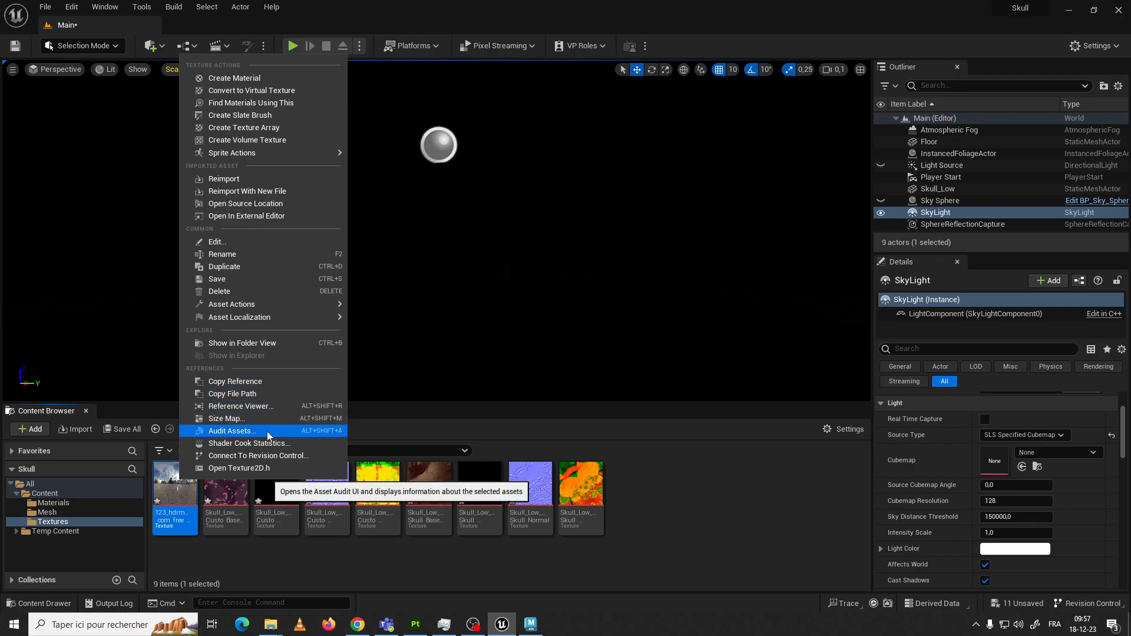
mouse_move(254, 316)
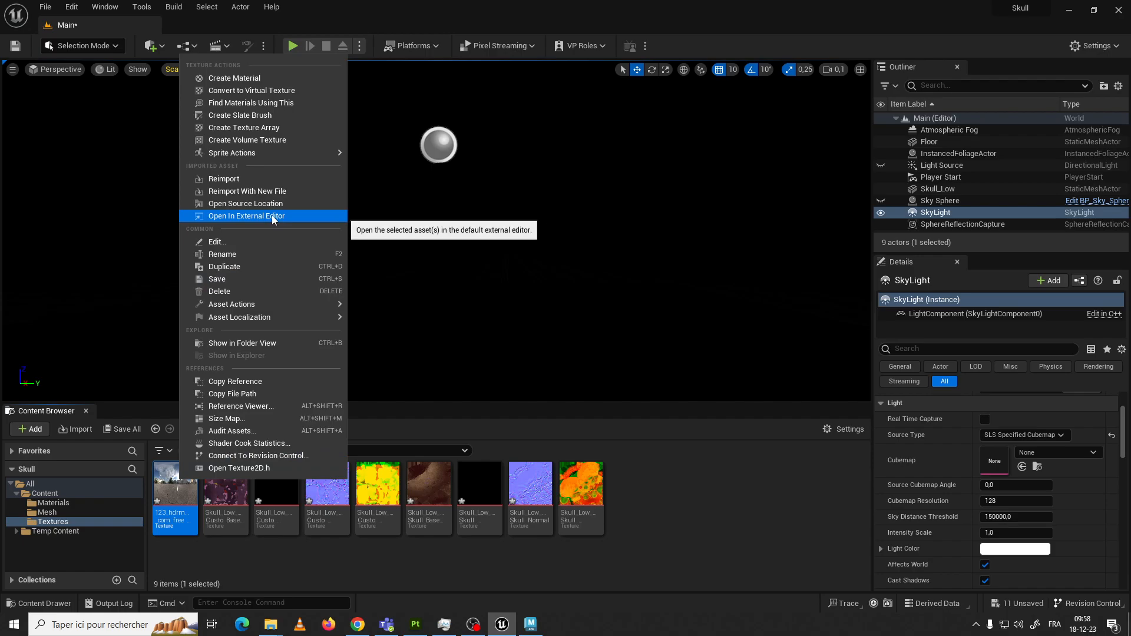
click(658, 491)
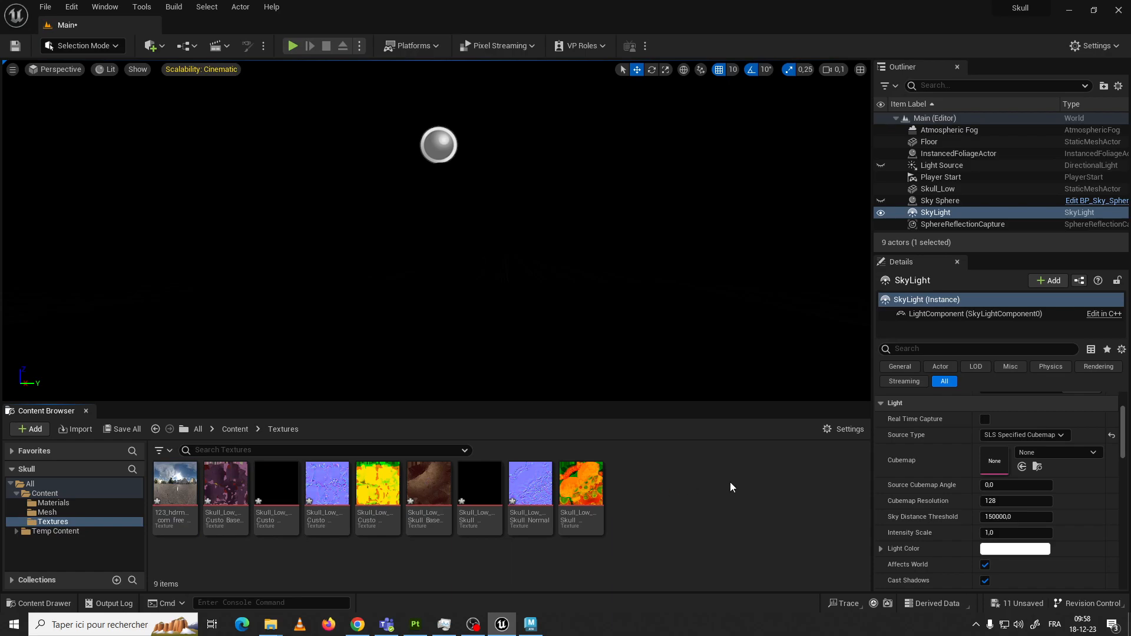
Review the SkyLight's cubemap and source type choices and glance at the HDRI's download page in Chrome
click(1059, 451)
click(1057, 449)
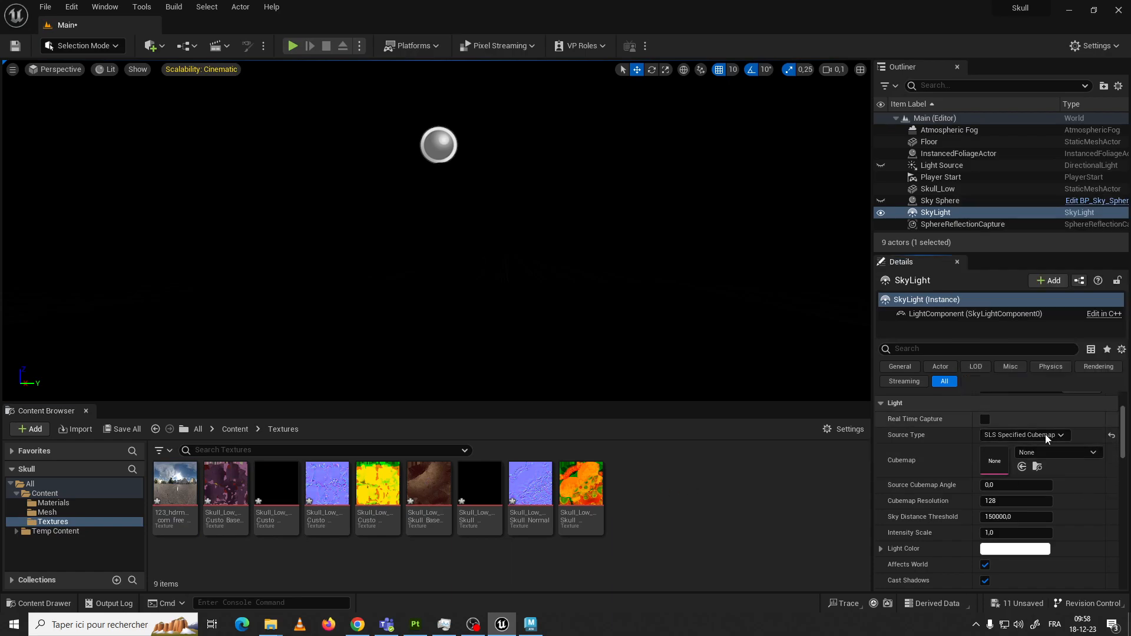
click(1045, 433)
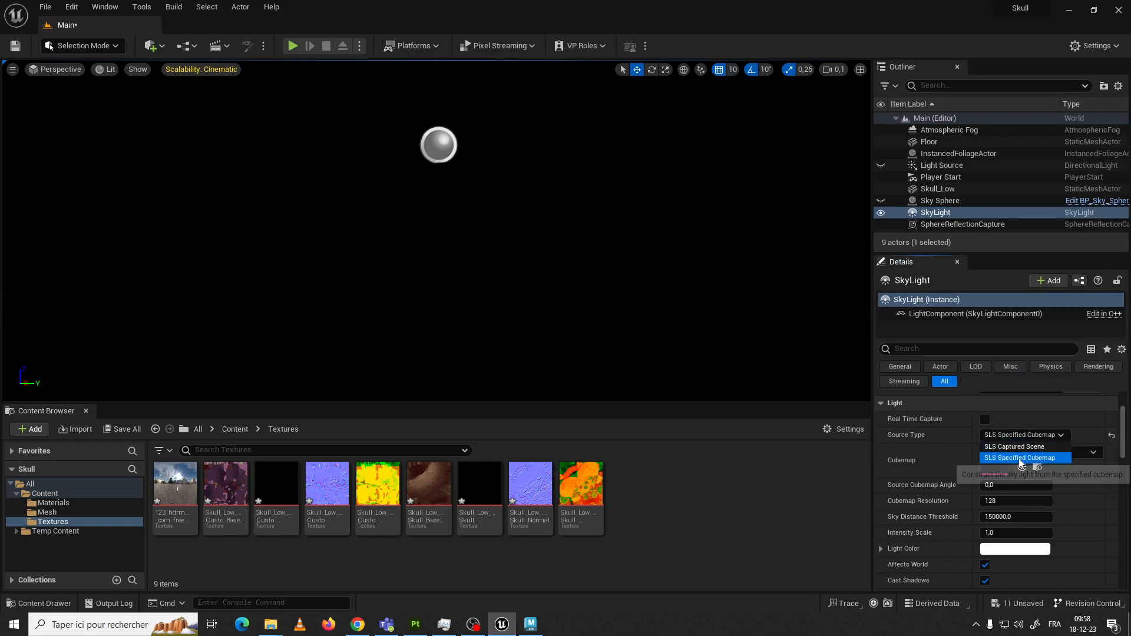
click(1091, 455)
click(753, 529)
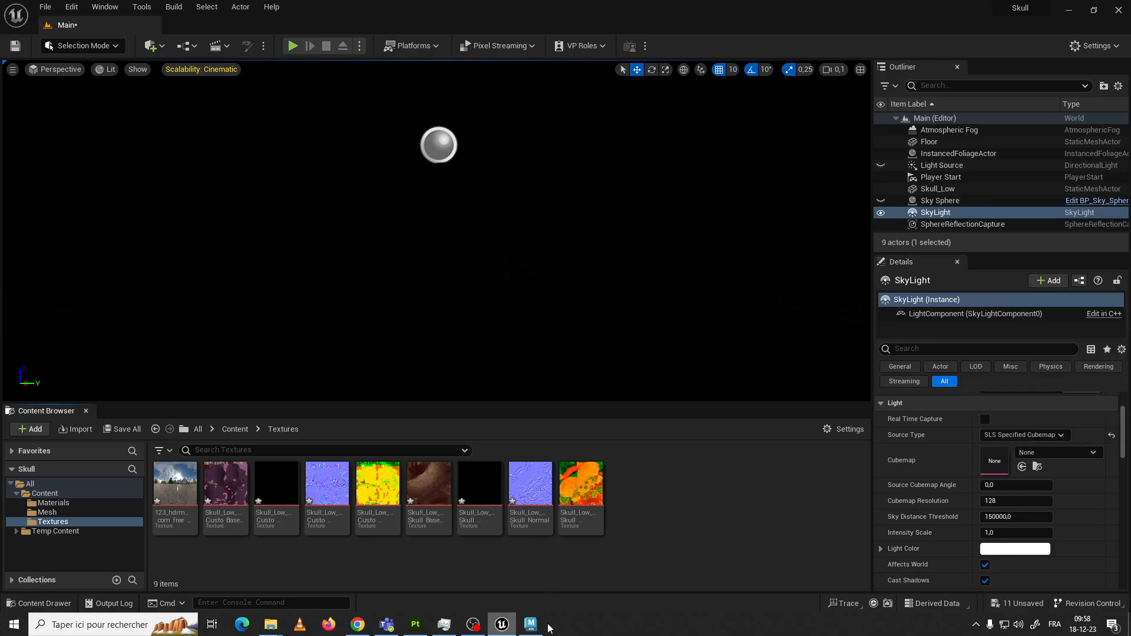
click(358, 625)
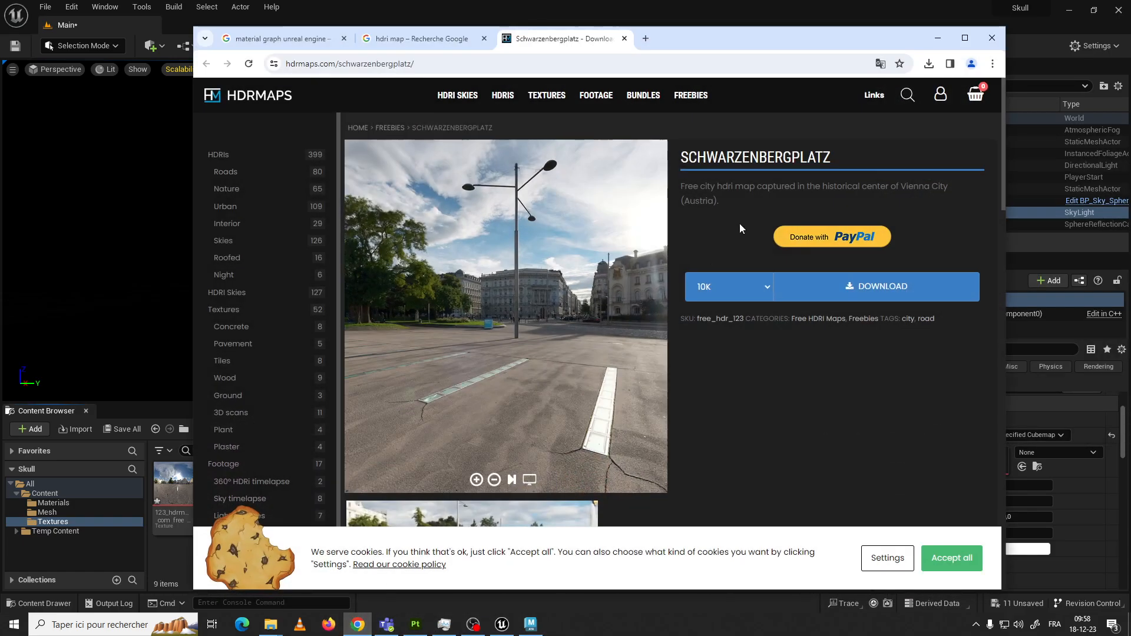
click(938, 38)
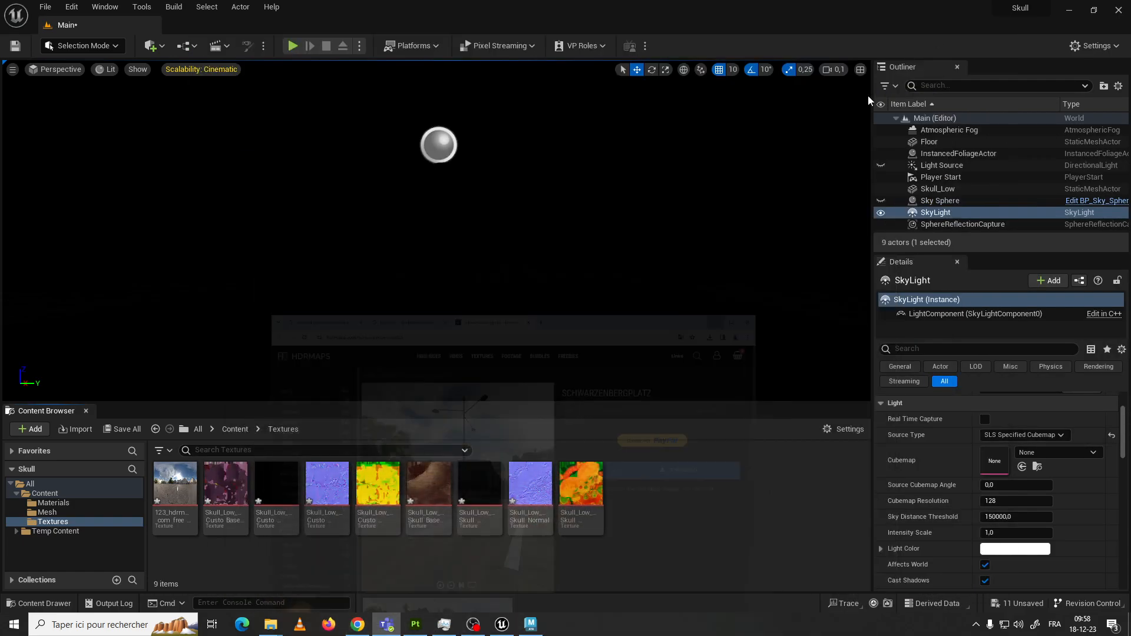
Hide the SkyLight in the level and enlarge the content browser area
click(175, 484)
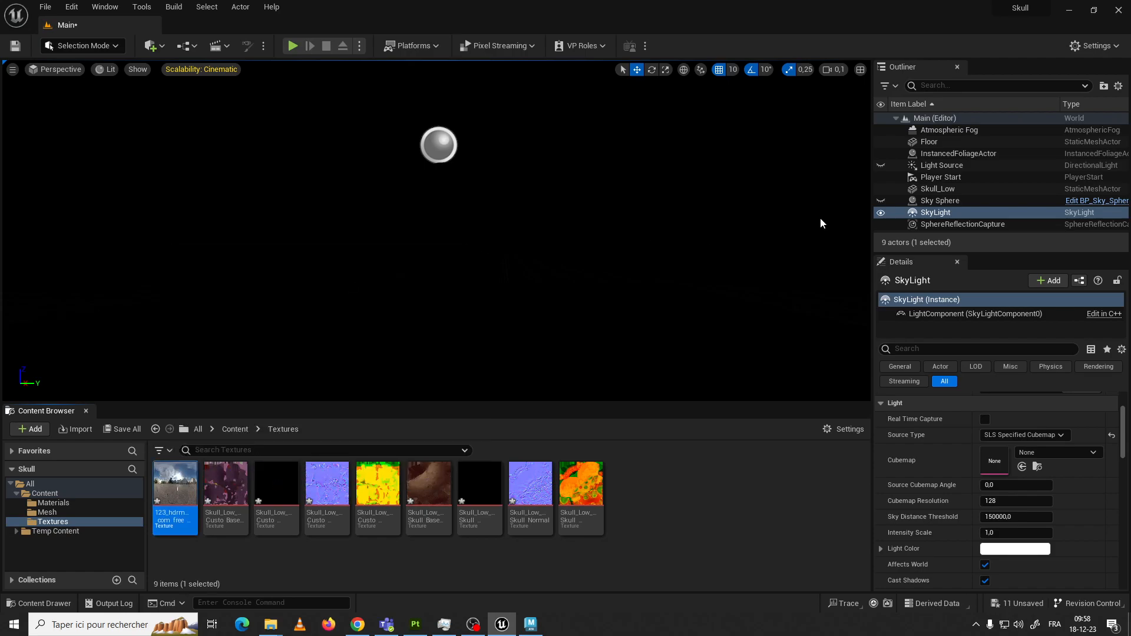
click(881, 213)
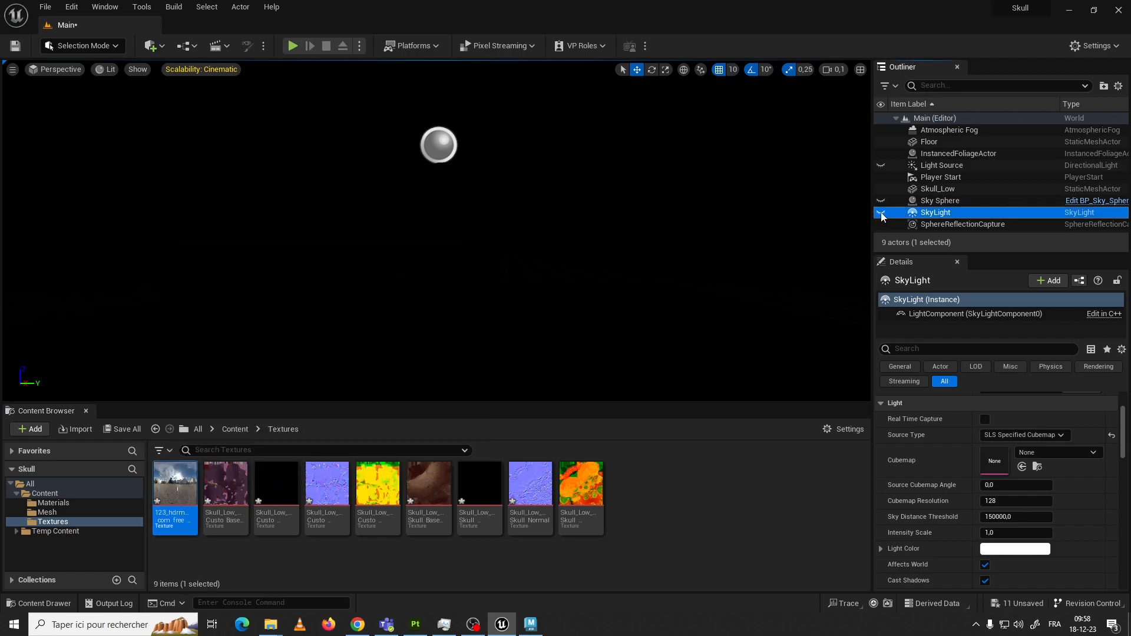
click(1062, 436)
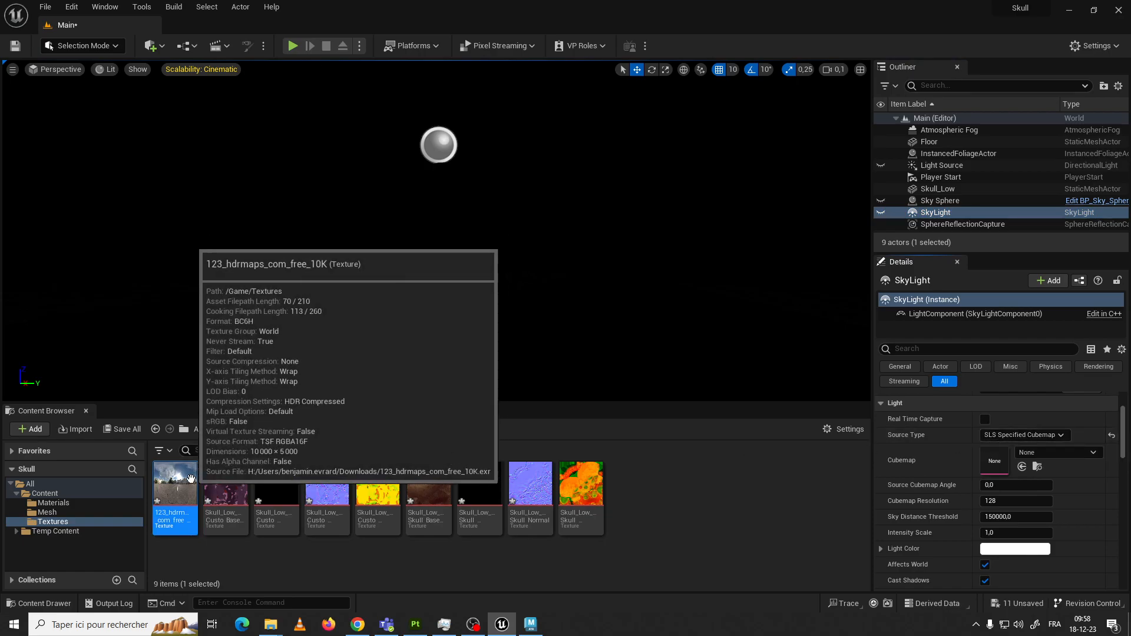
drag(750, 403, 750, 372)
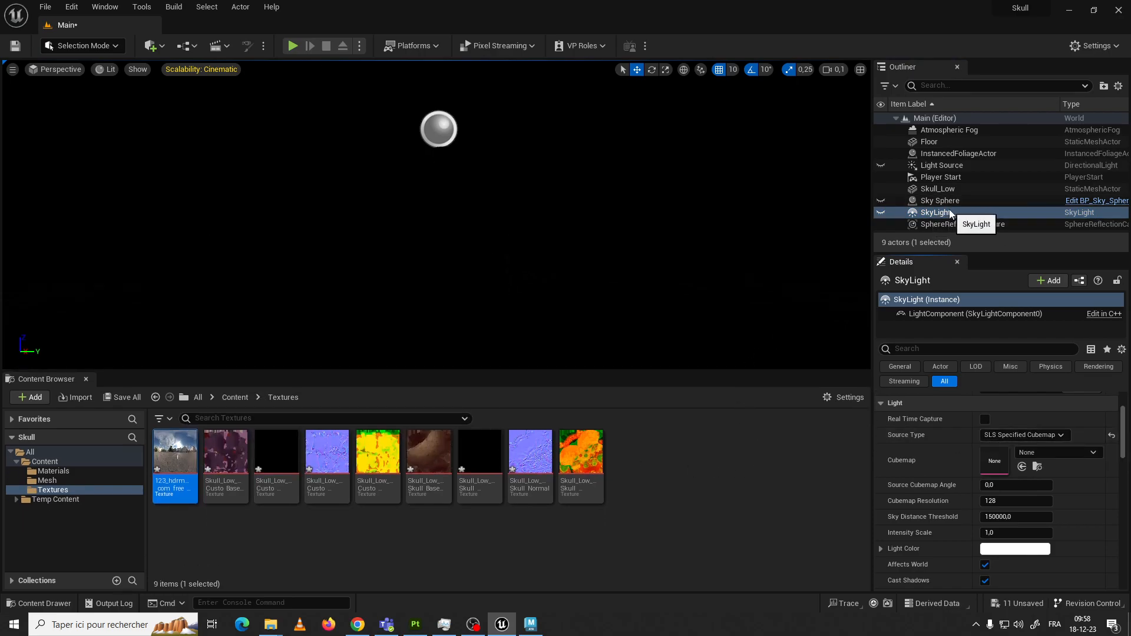
Switch the SkyLight's source type to SLS Captured Scene and back to SLS Specified Cubemap
click(1023, 435)
click(1035, 449)
click(1019, 435)
click(1025, 455)
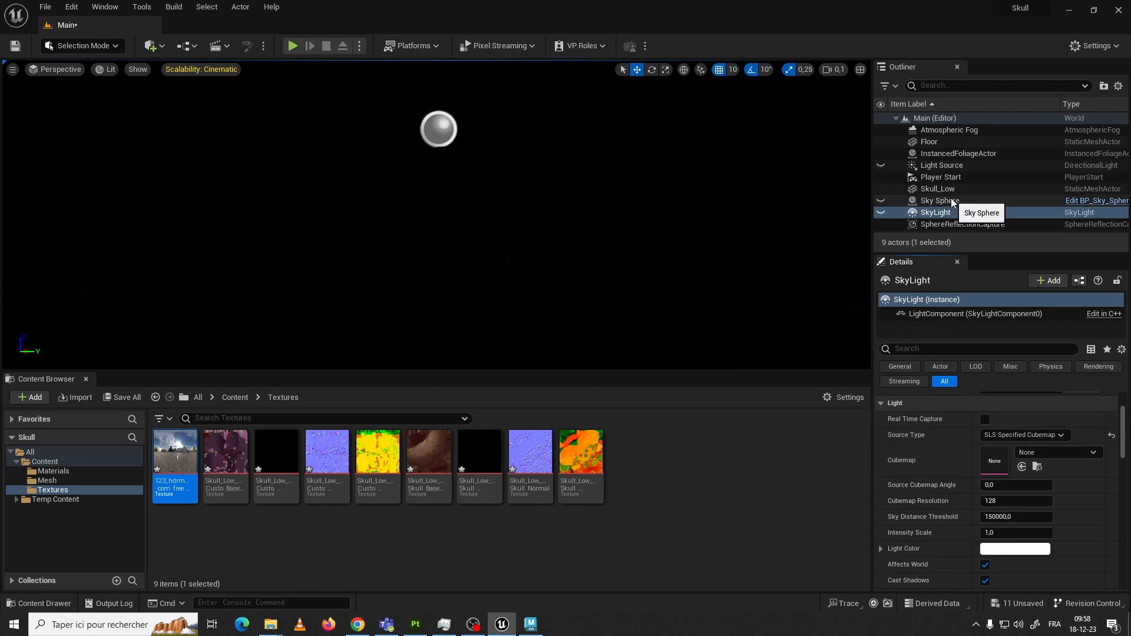
Toggle the Sky Sphere's visibility and inspect the skull with the sky shown behind it
click(883, 201)
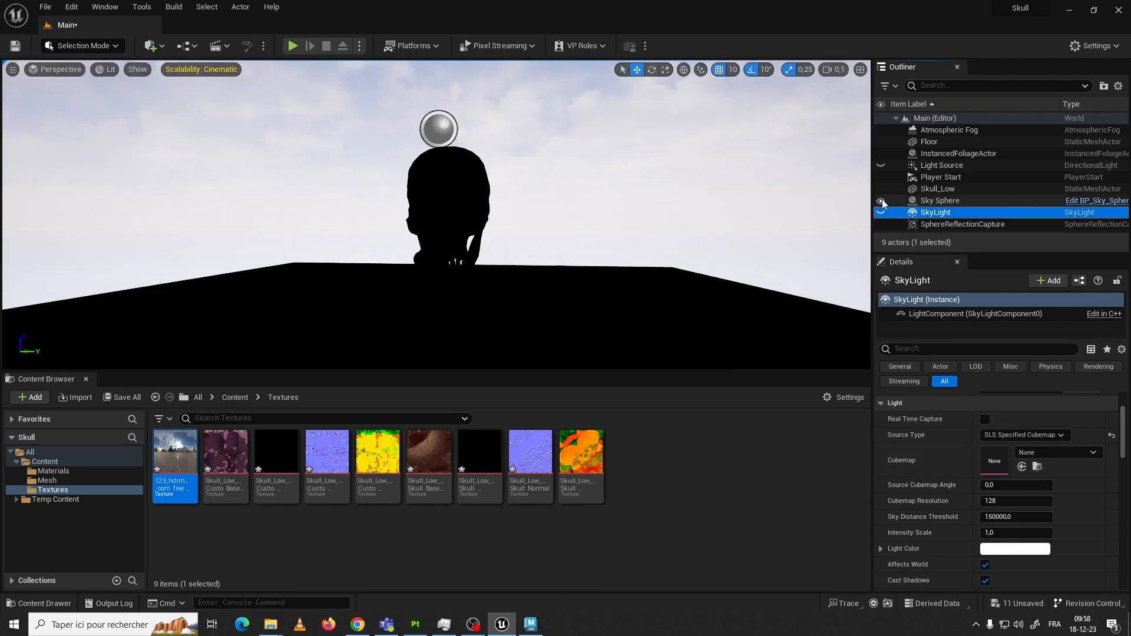
click(882, 201)
click(882, 201)
click(882, 203)
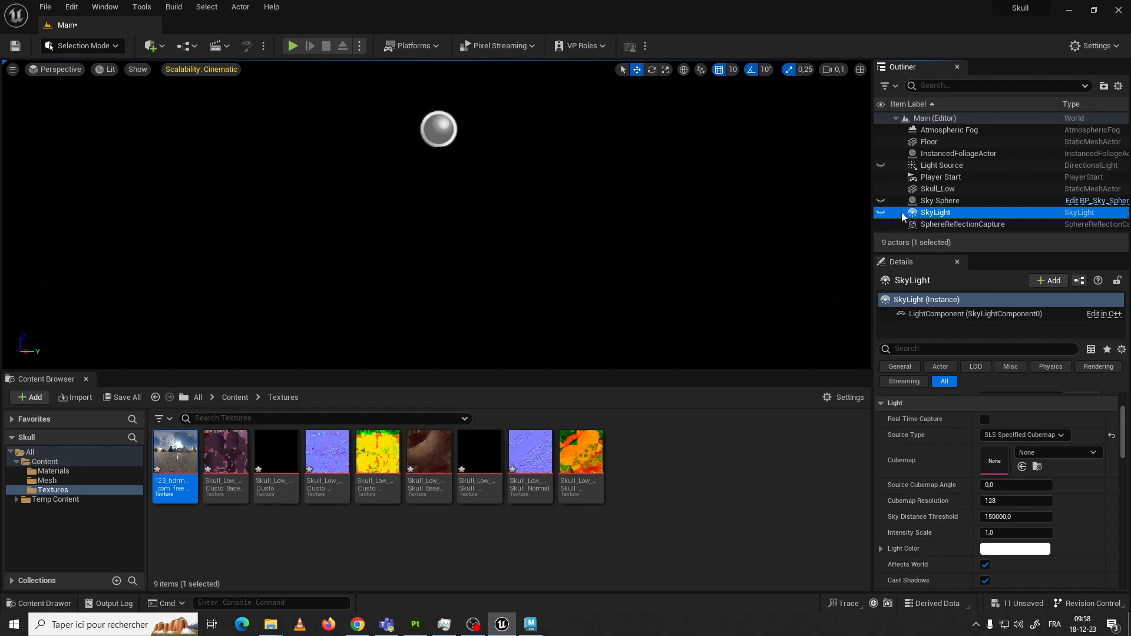
click(882, 202)
right_drag(507, 258, 460, 211)
scroll(465, 218, up, 5)
scroll(465, 217, down, 5)
scroll(460, 220, up, 5)
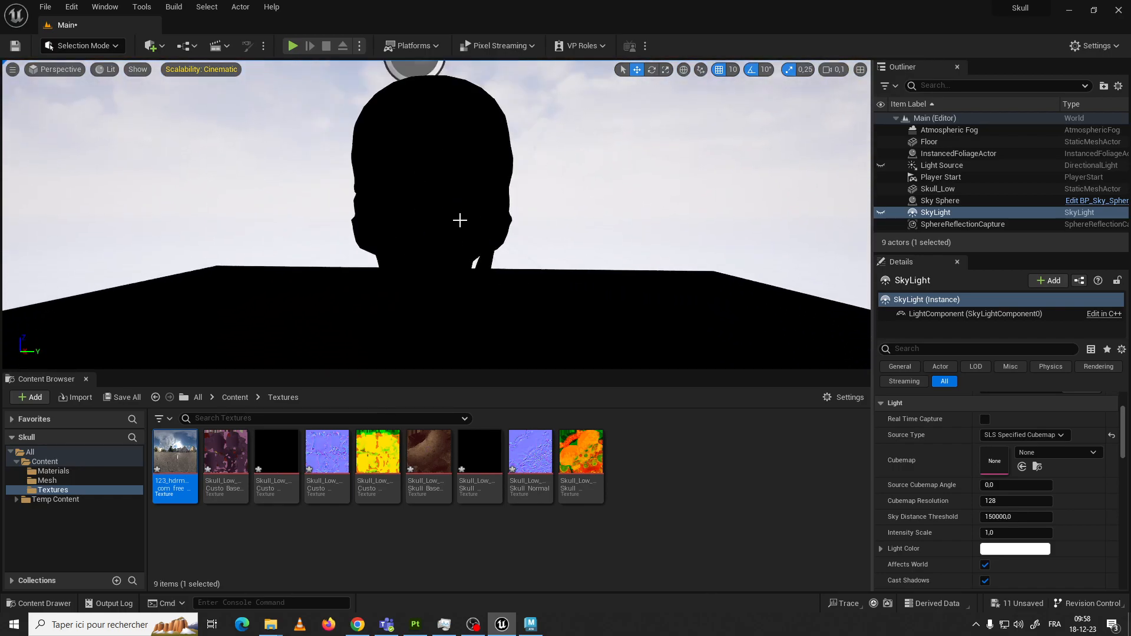
scroll(460, 221, down, 2)
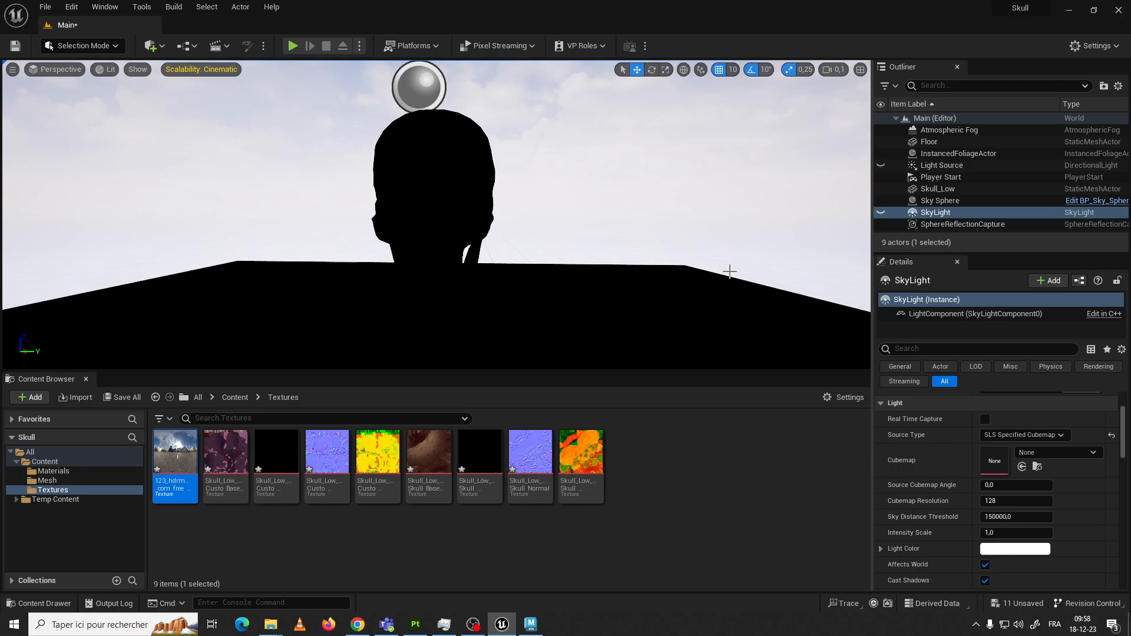
Hide the Sky Sphere again and check the skull without any sky lighting
click(880, 201)
click(881, 212)
right_drag(506, 247, 514, 244)
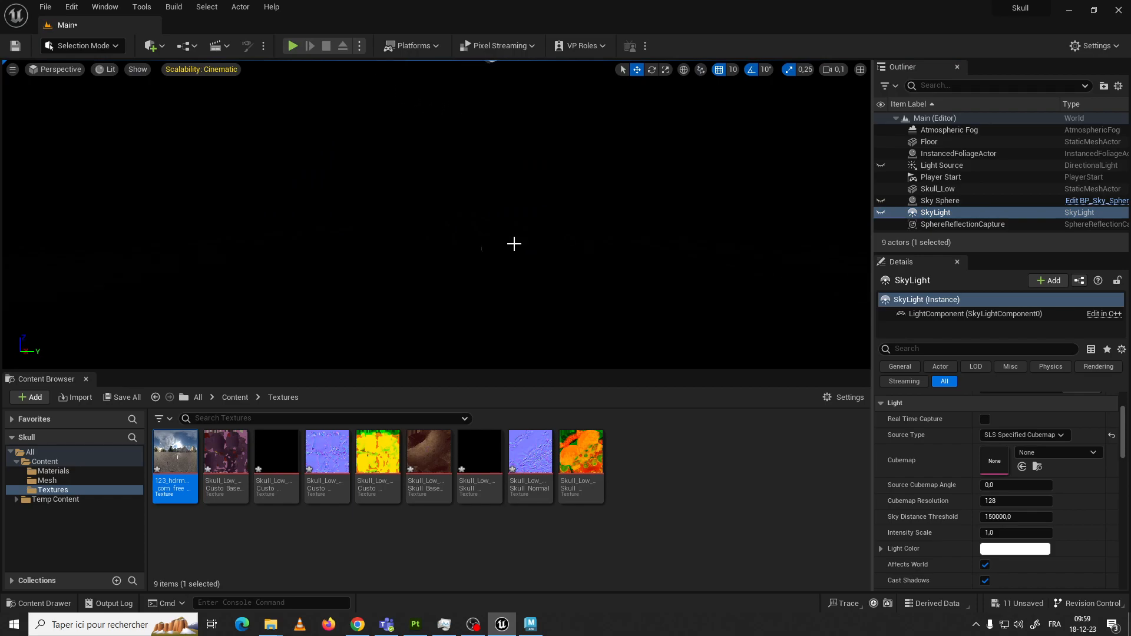
scroll(514, 244, down, 2)
scroll(515, 244, up, 1)
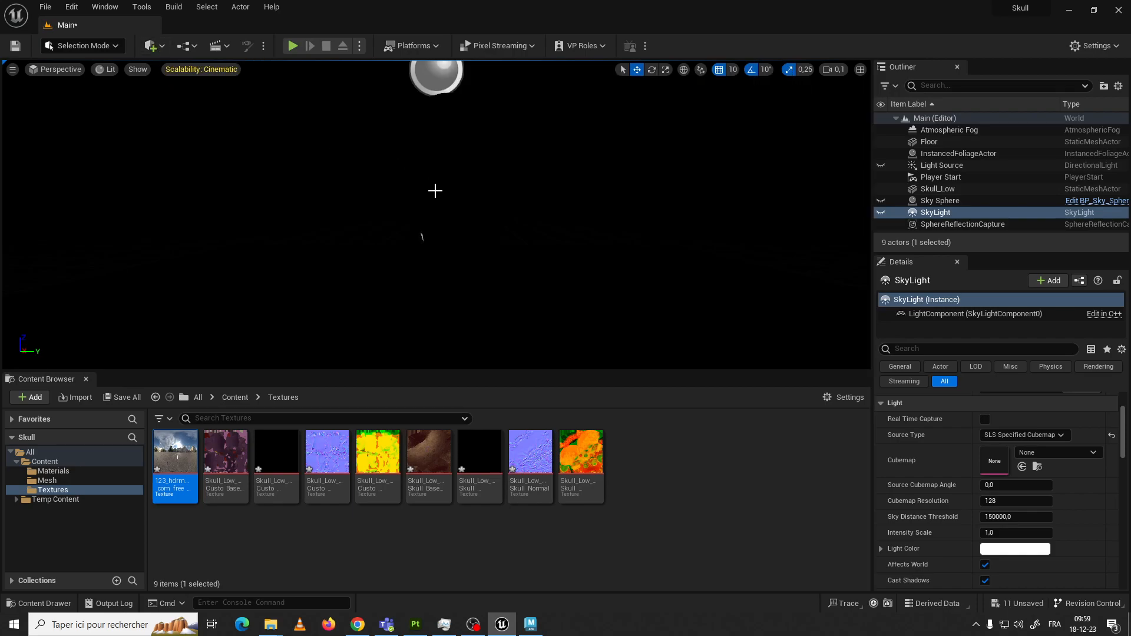
Add a Rect Light to the level and move it to the left side of the skull
click(161, 48)
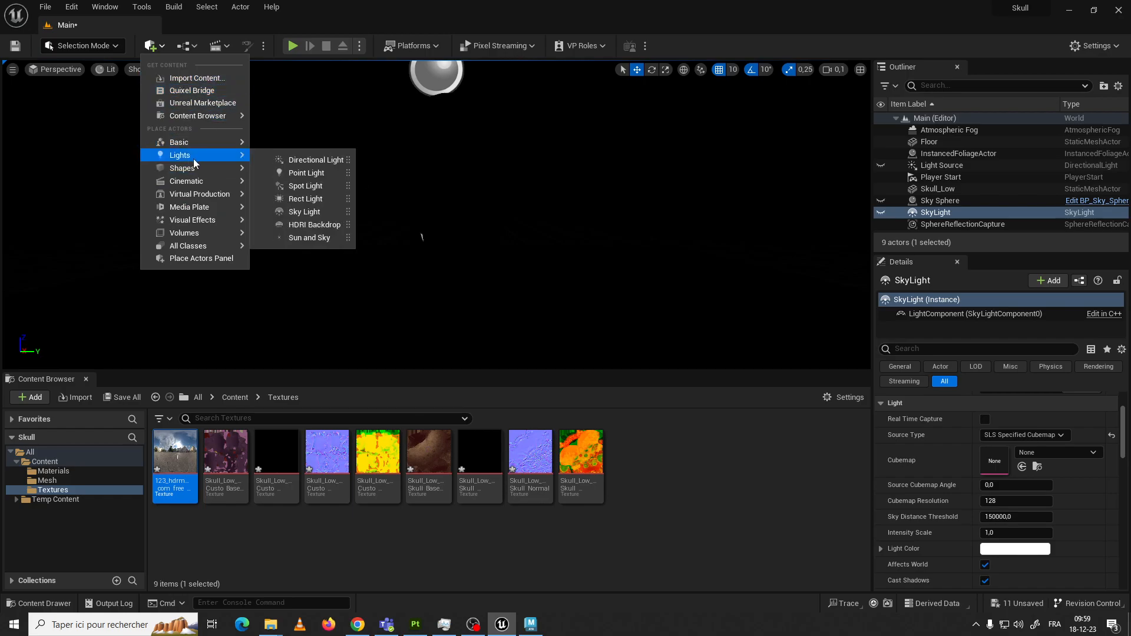
mouse_move(200, 147)
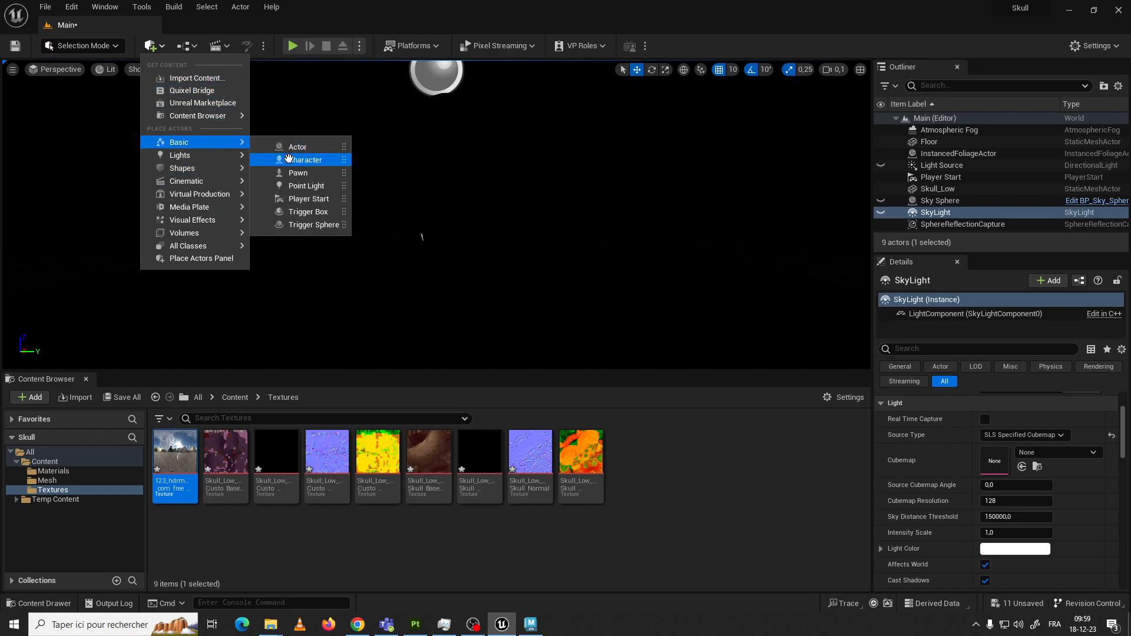
mouse_move(227, 160)
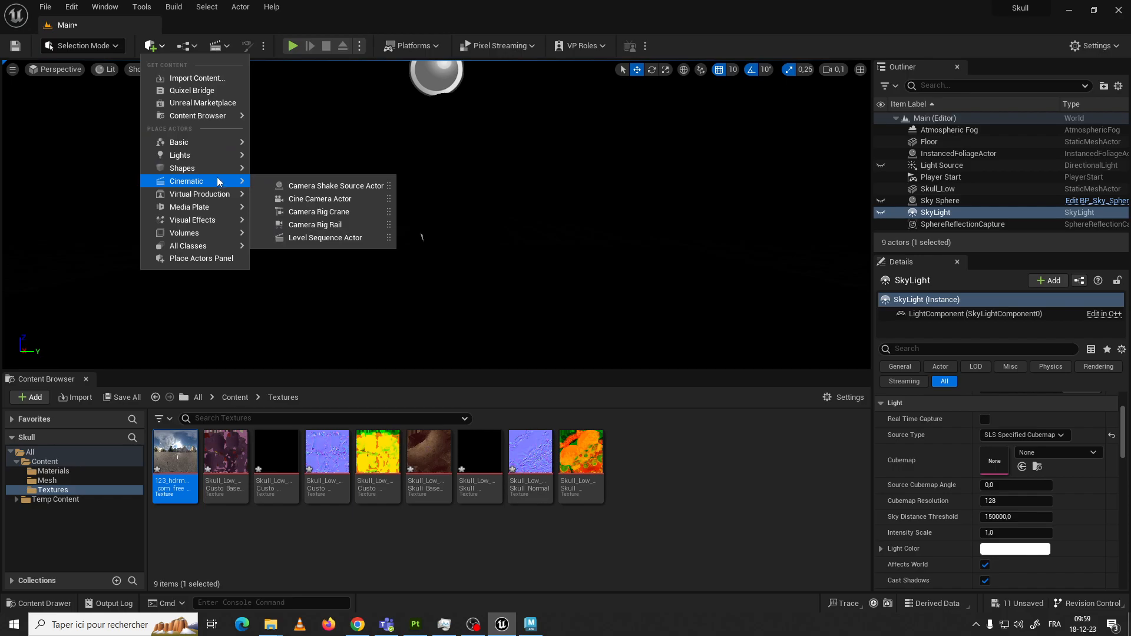
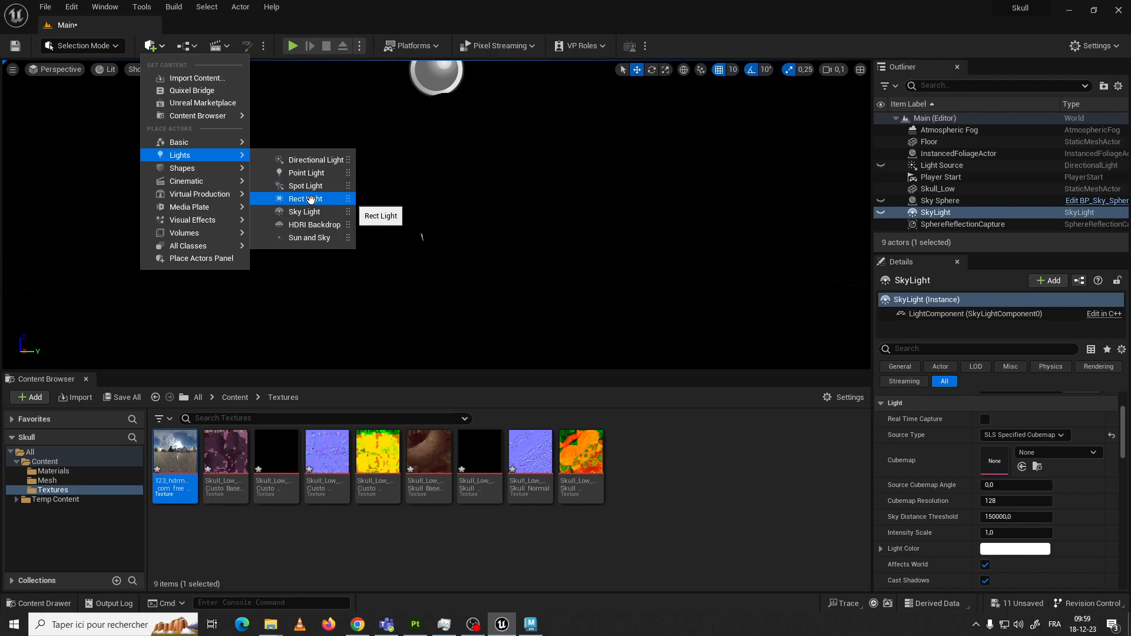
click(303, 199)
drag(439, 212, 118, 209)
Delete the Floor mesh and turn off the grid in the viewport
click(379, 314)
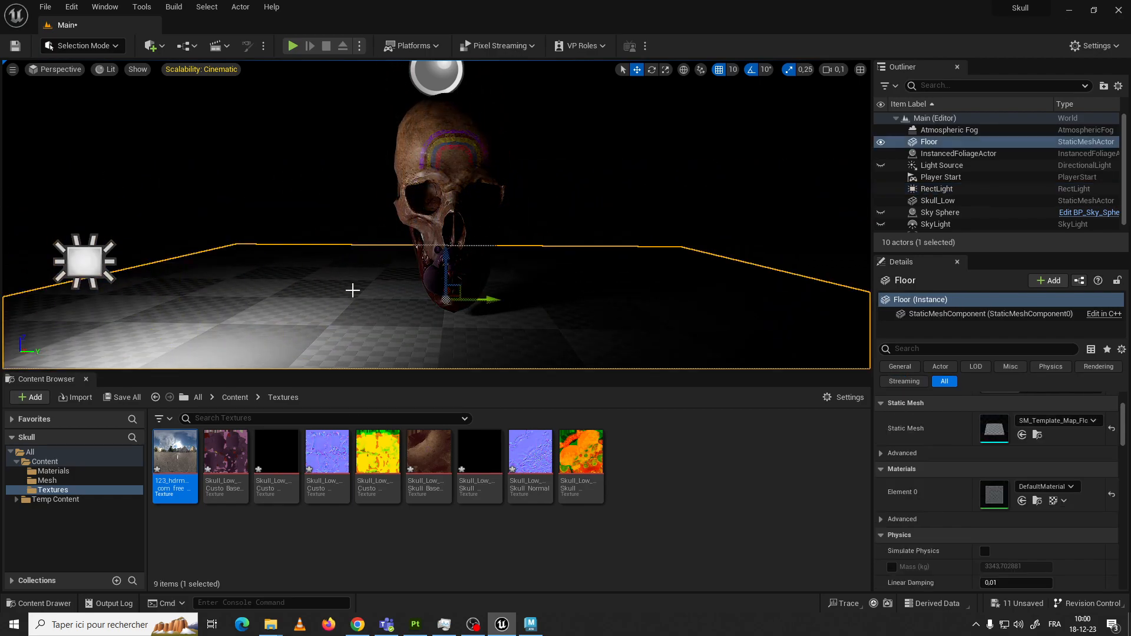
scroll(352, 290, down, 5)
scroll(360, 291, up, 2)
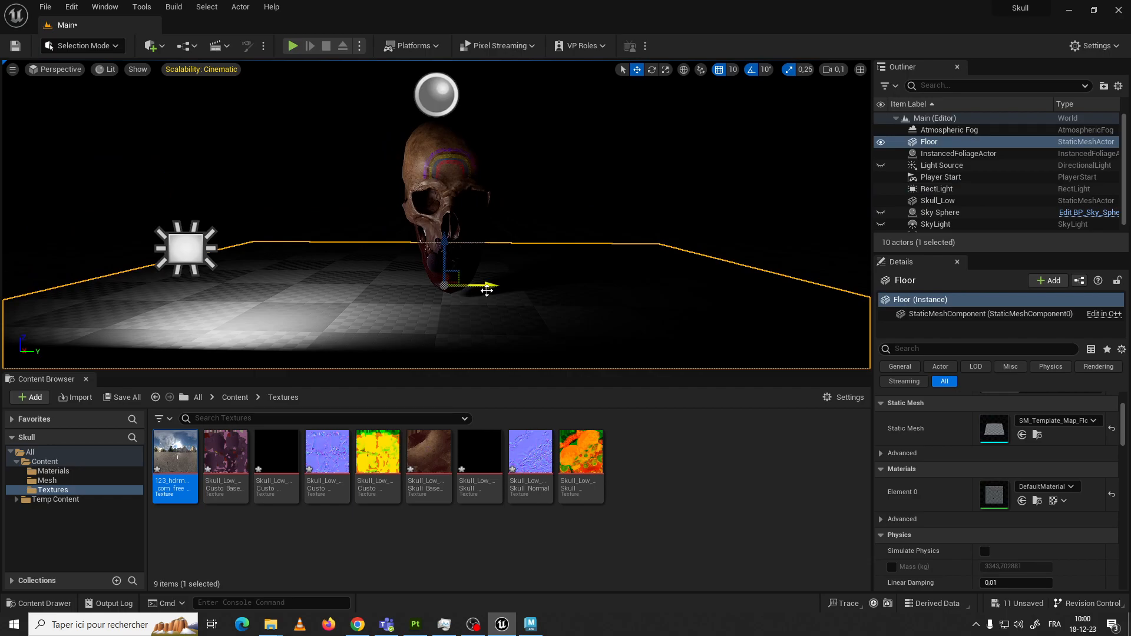
key(Delete)
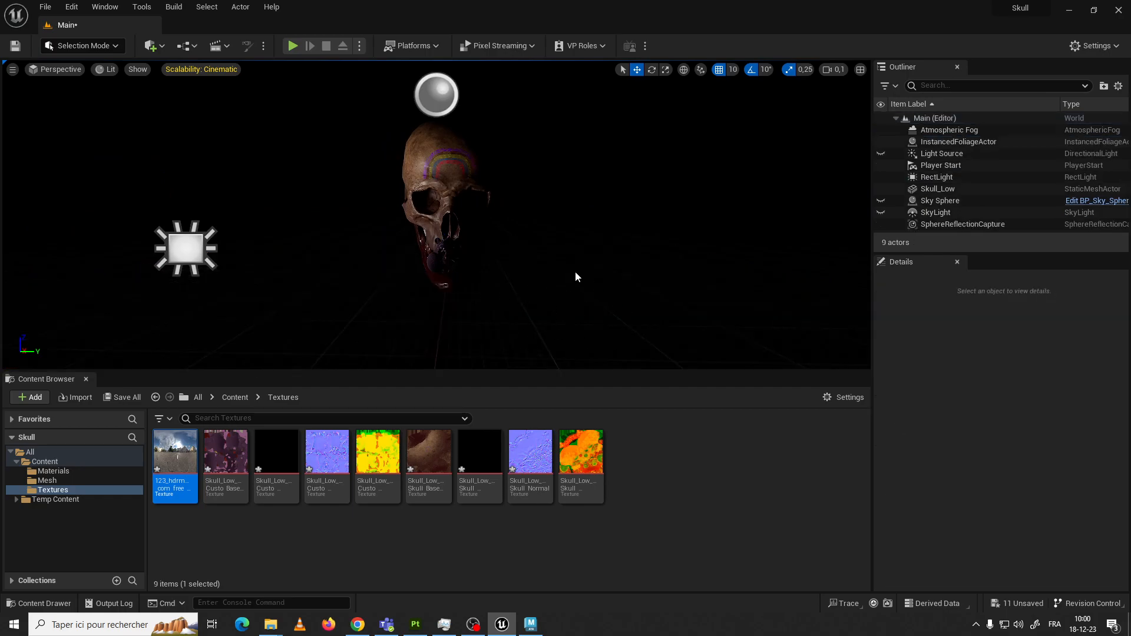
click(138, 70)
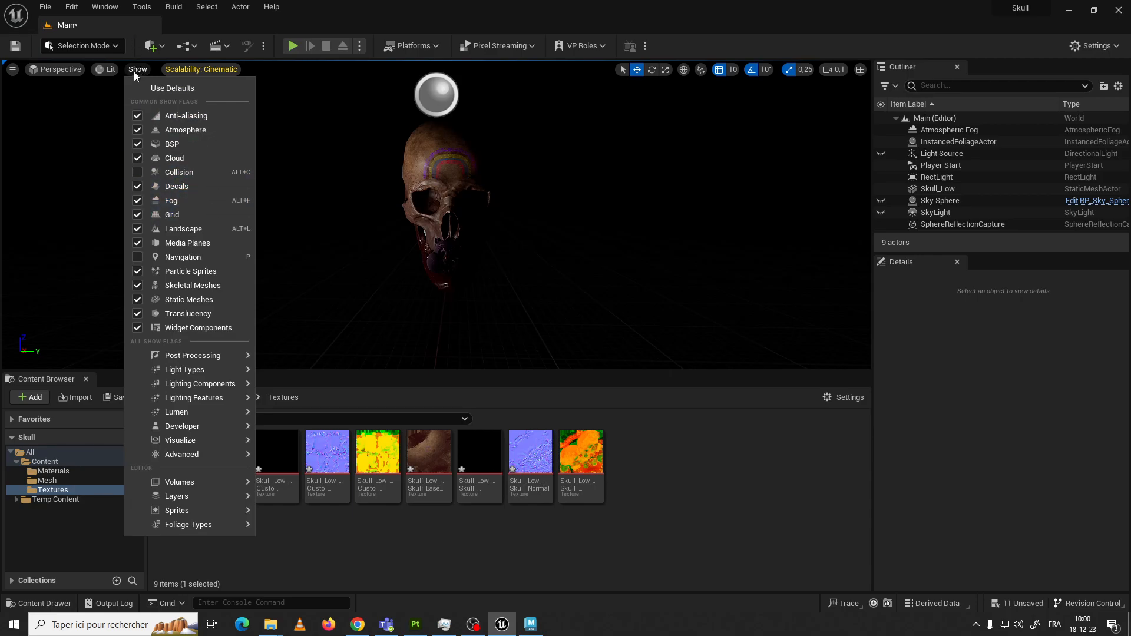
click(137, 216)
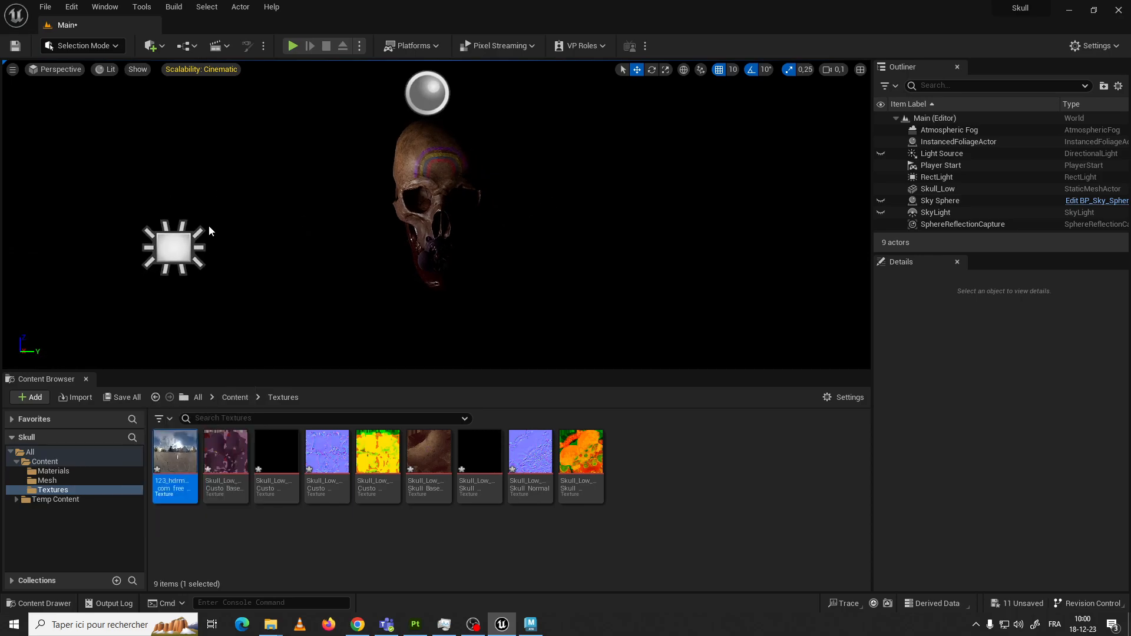
Enlarge the viewport, move the RectLight to the right side of the skull and rotate it to aim at the skull
click(211, 232)
drag(215, 244, 323, 244)
drag(508, 369, 504, 518)
drag(318, 300, 634, 294)
key(e)
drag(568, 331, 633, 295)
key(w)
key(e)
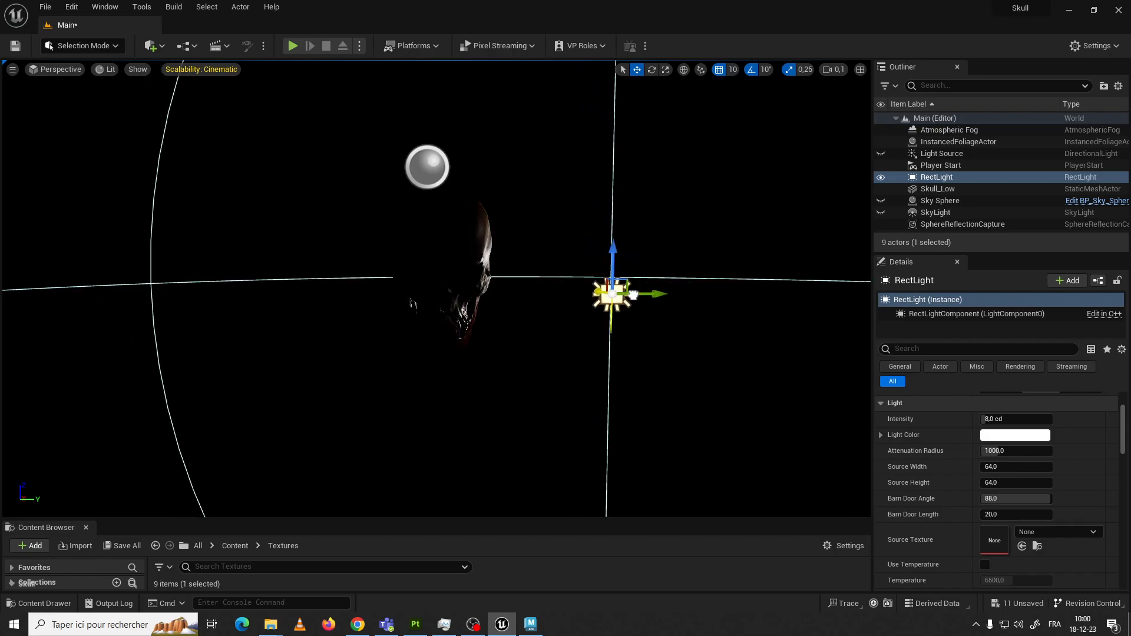
mouse_move(603, 293)
mouse_down()
mouse_move(616, 296)
mouse_move(602, 293)
mouse_up()
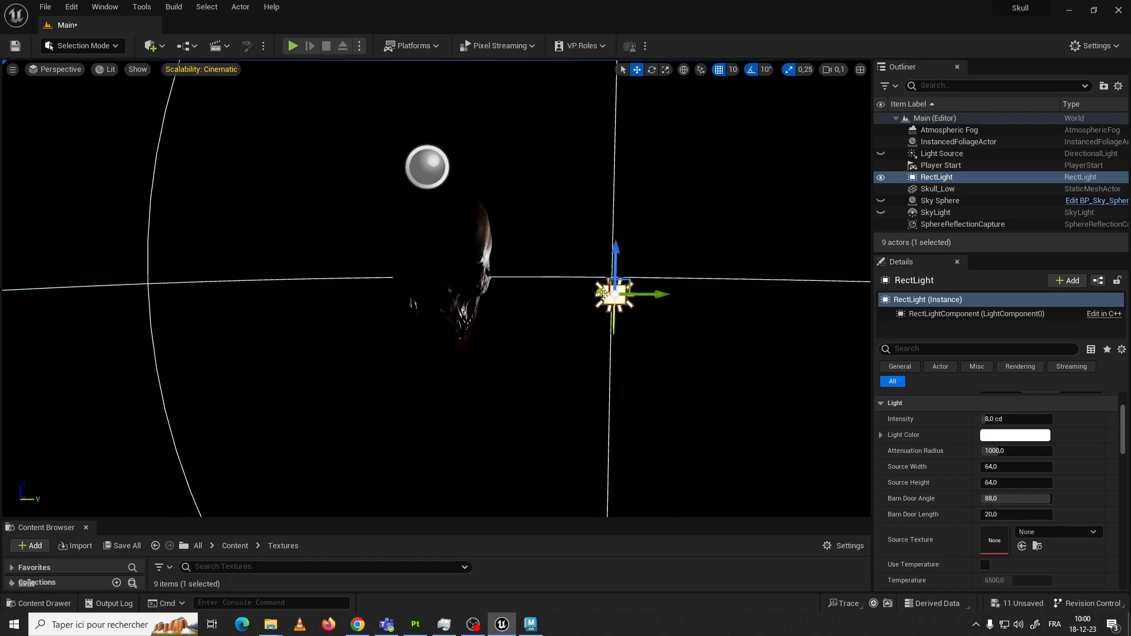
Search Google Images in Chrome for "three point lighting" and open the StudioBinder key, fill and backlight diagram
click(359, 625)
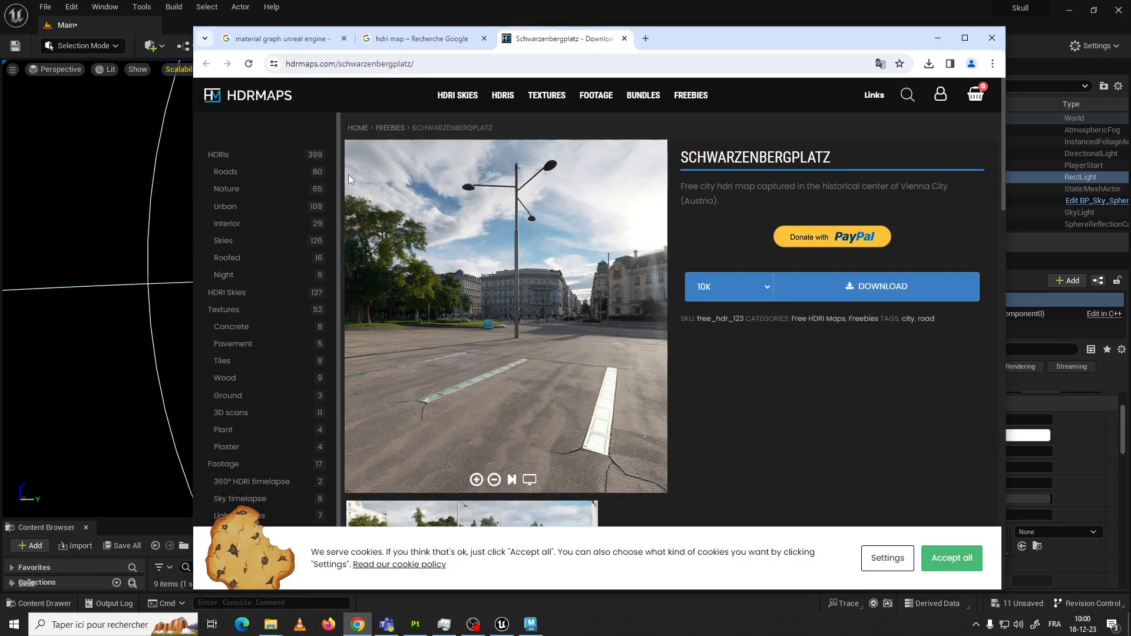
click(645, 39)
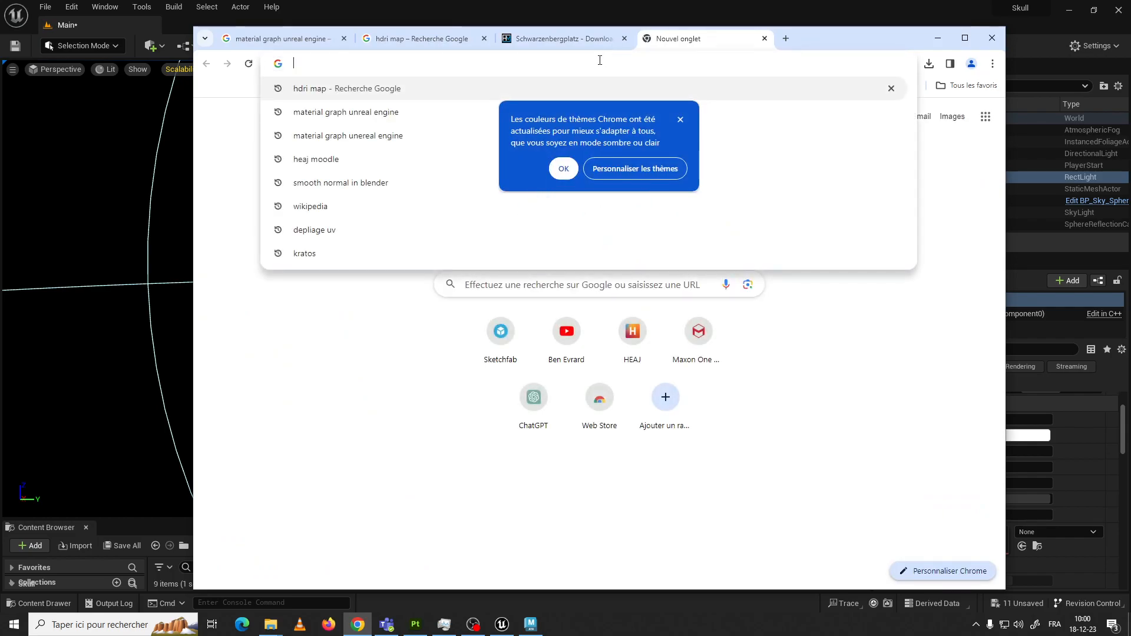
text(t)
key(BackSpace)
text(hree point lighting)
key(Return)
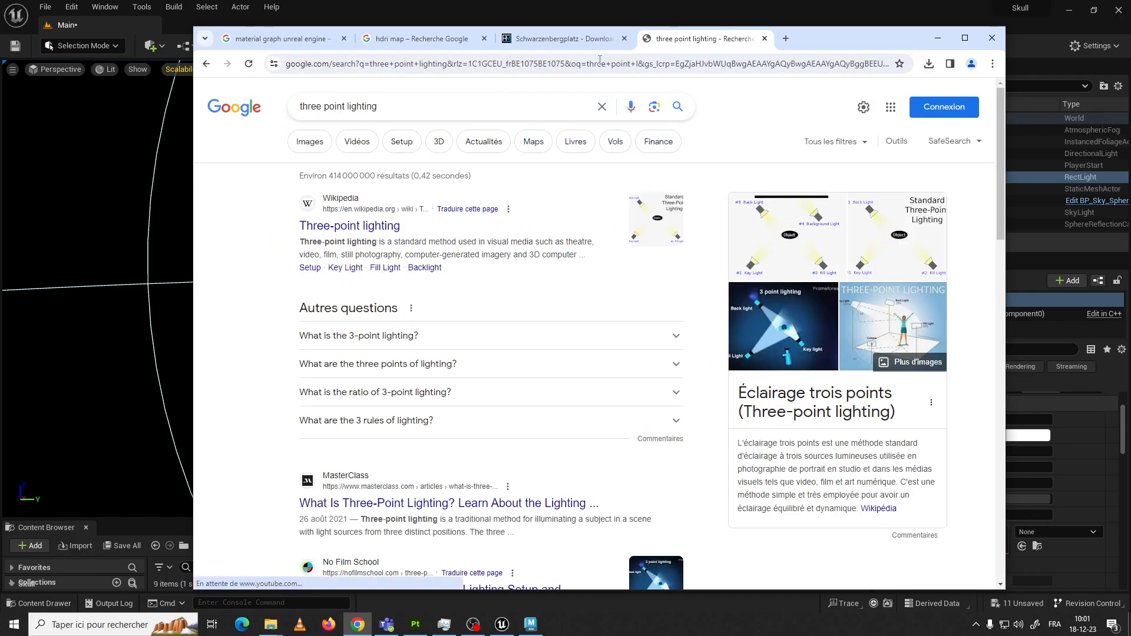
click(309, 142)
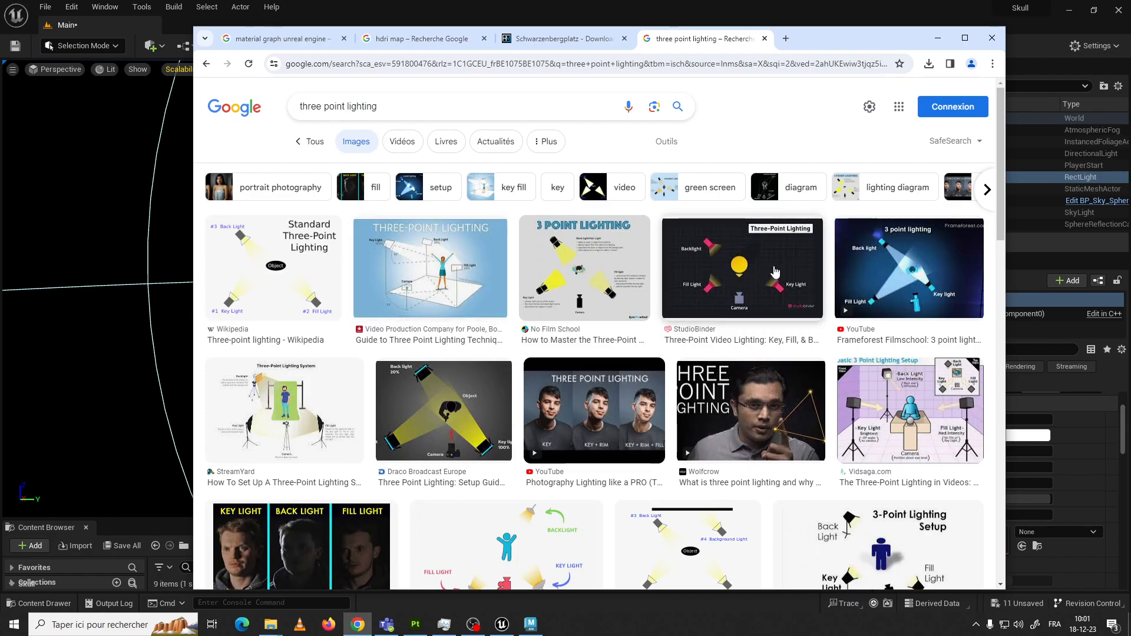
click(732, 277)
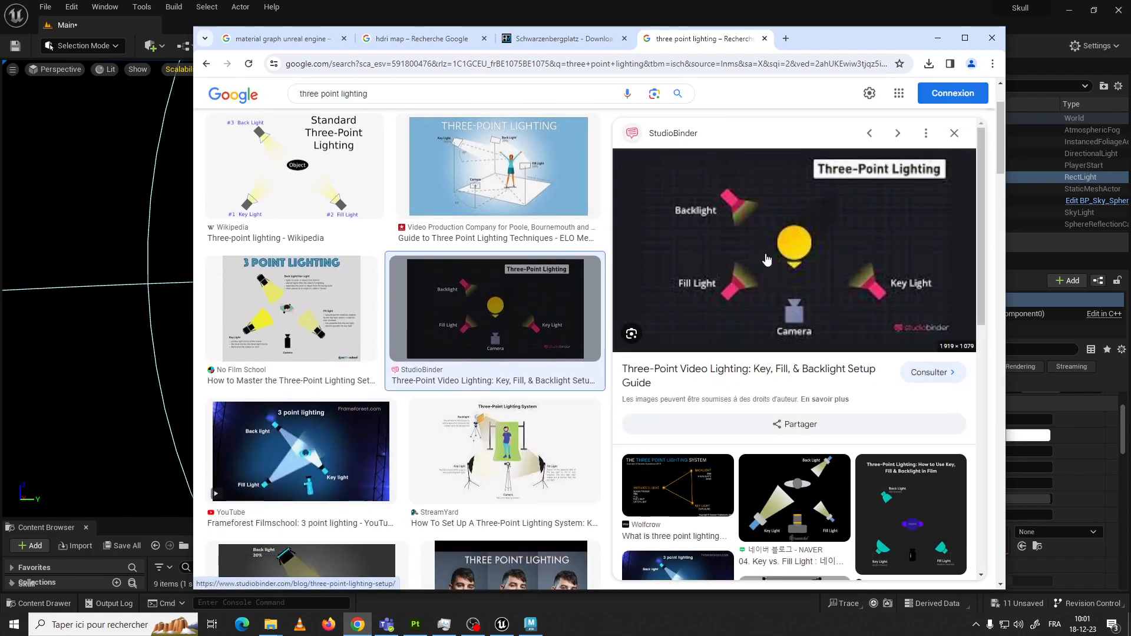
Uncover the viewport beside the lighting diagram, then place RectLight at the skull's front right and angle it toward the face as key light
drag(831, 46, 691, 49)
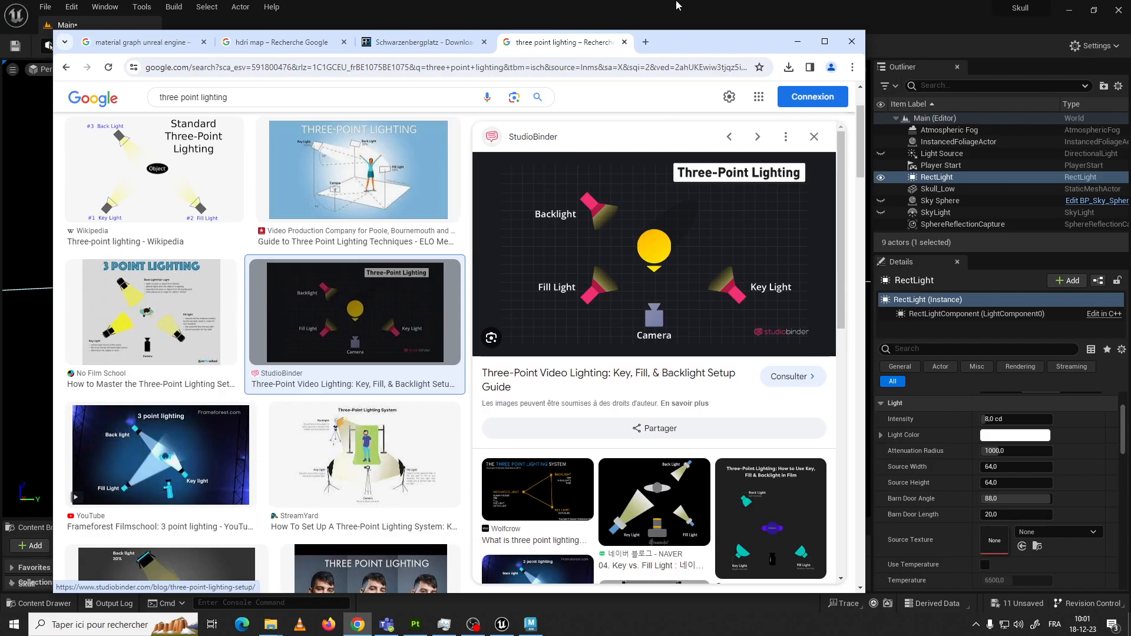
drag(682, 38, 166, 25)
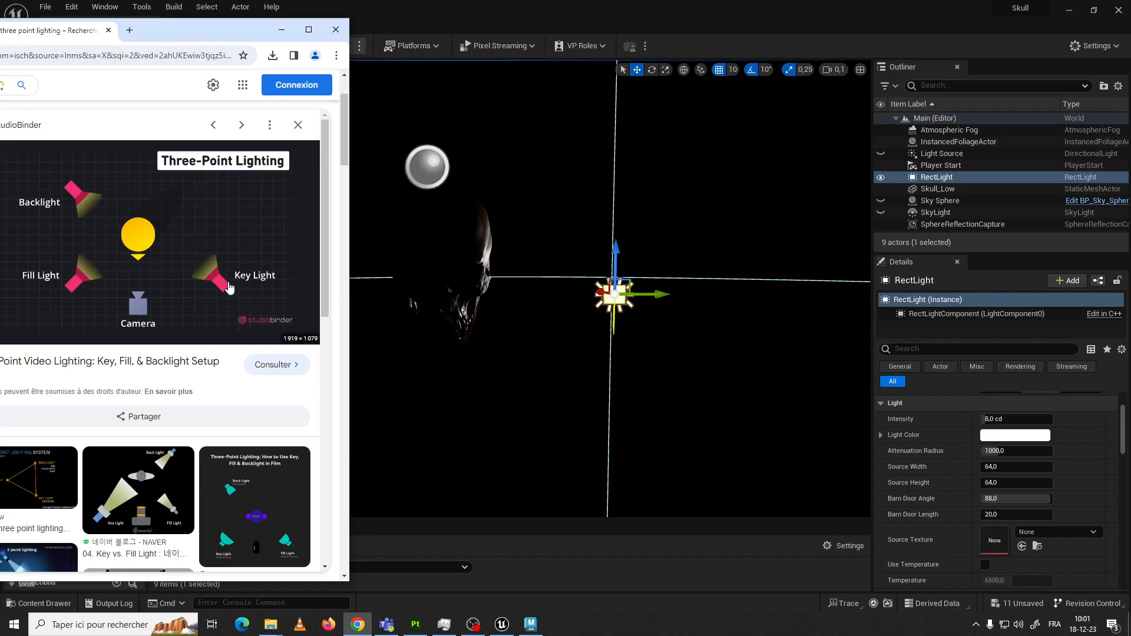
drag(616, 257, 603, 311)
key(e)
drag(818, 324, 857, 306)
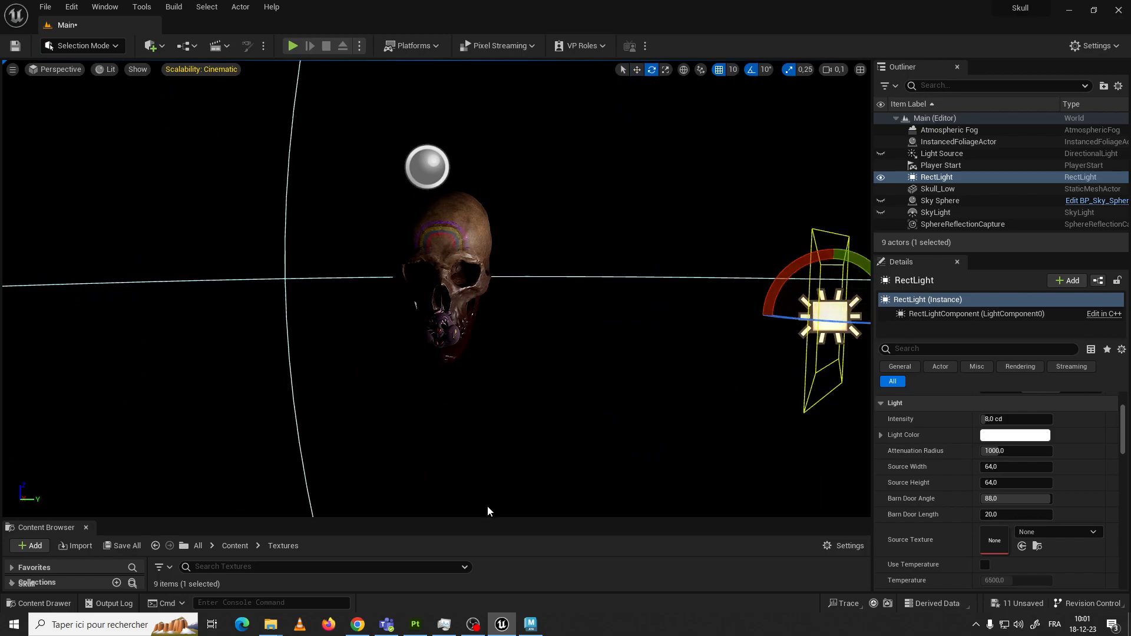
Consult the lighting diagram again, then duplicate RectLight and place the copy at the skull's front left, facing it, as fill light
click(358, 625)
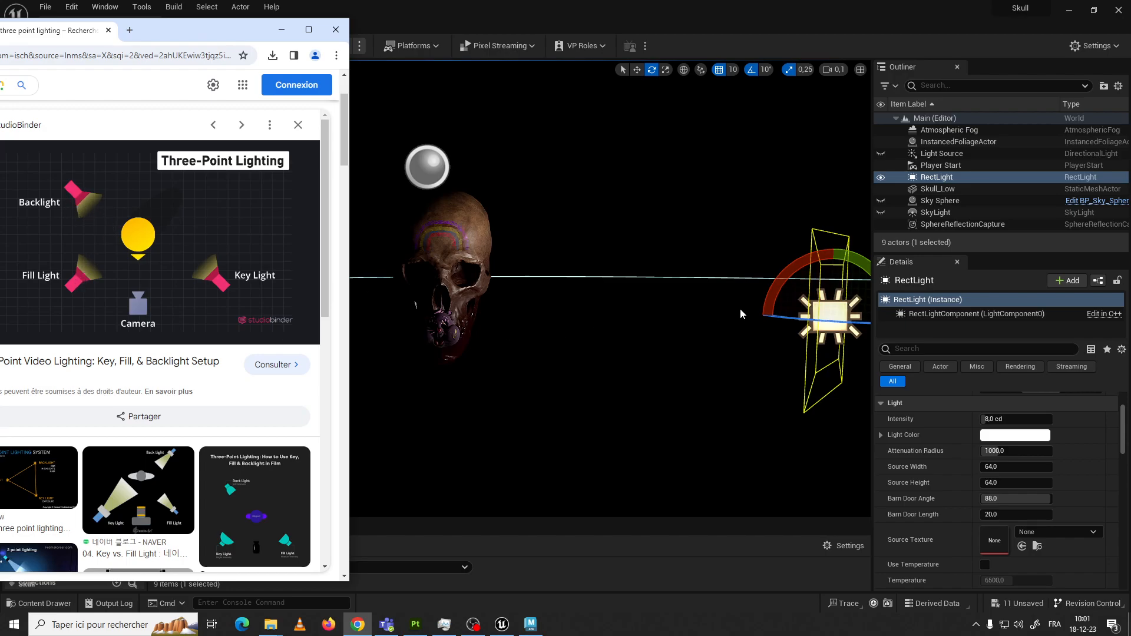
click(837, 313)
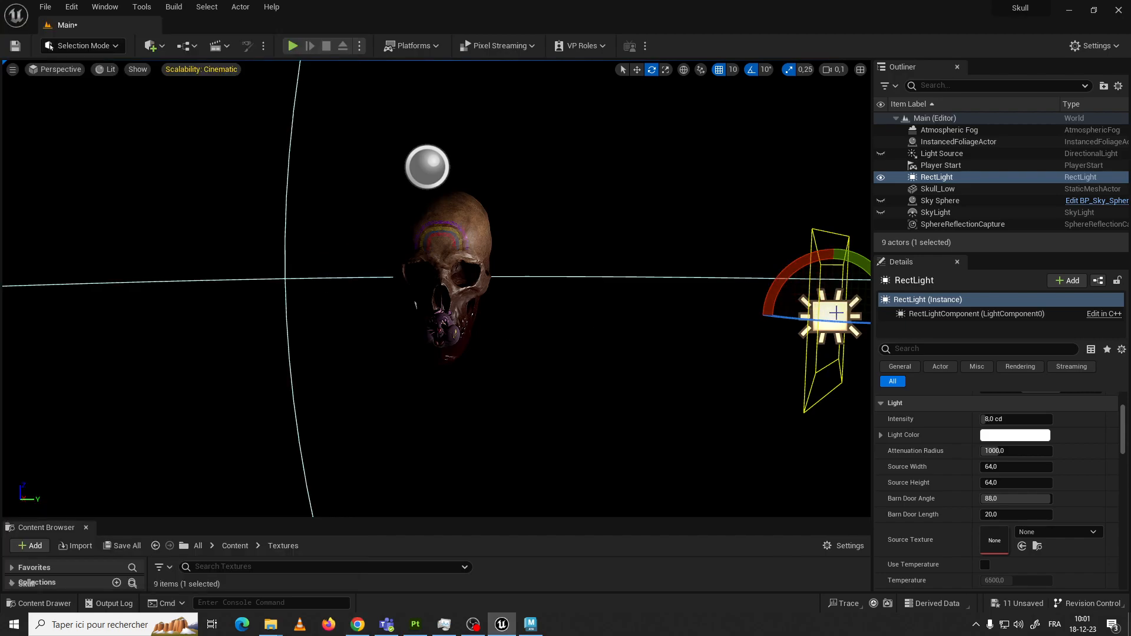
key(ctrl+d)
key(w)
drag(856, 314, 695, 319)
key(e)
key(w)
drag(810, 319, 24, 300)
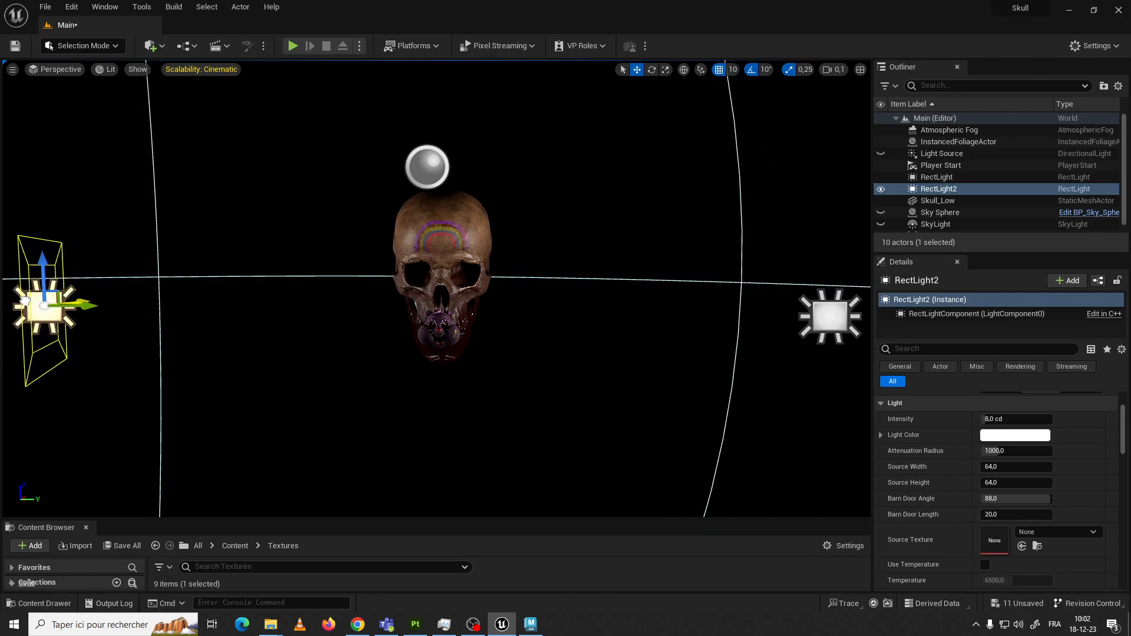
Adjust RectLight2's position from a top view so it sits in front of the skull, opposite RectLight
key(w)
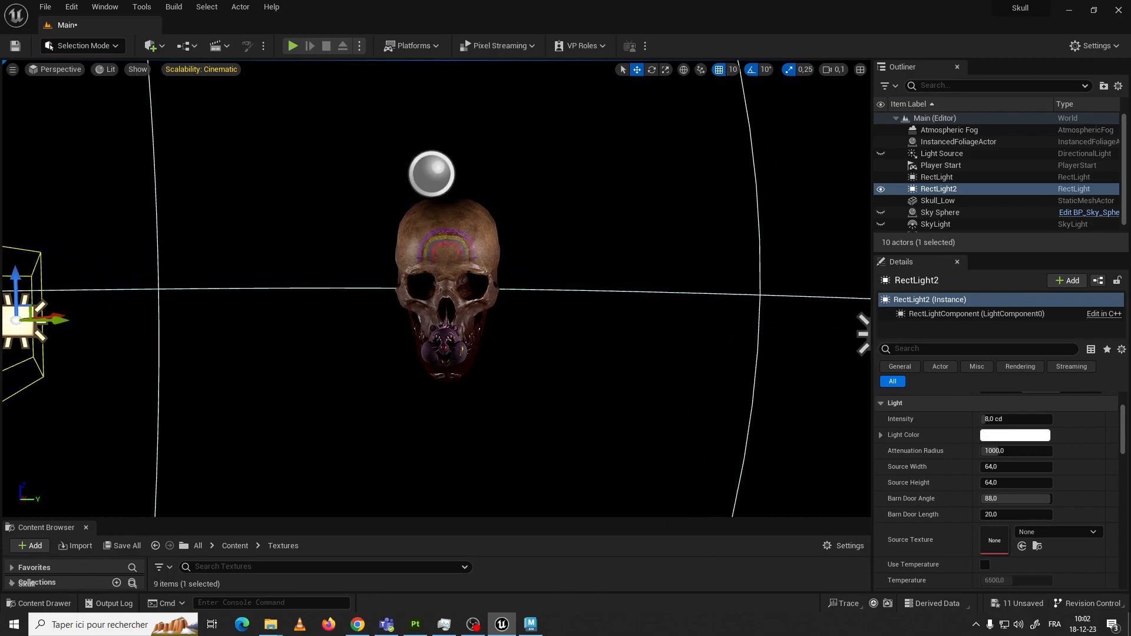
right_drag(528, 270, 528, 412)
scroll(528, 269, down, 10)
drag(224, 236, 221, 256)
click(521, 247)
Duplicate RectLight2 and place the copy behind the skull on the left, aimed at it, as backlight
right_drag(521, 247, 521, 254)
scroll(450, 269, up, 7)
right_drag(449, 259, 449, 118)
scroll(449, 257, down, 4)
scroll(449, 258, down, 5)
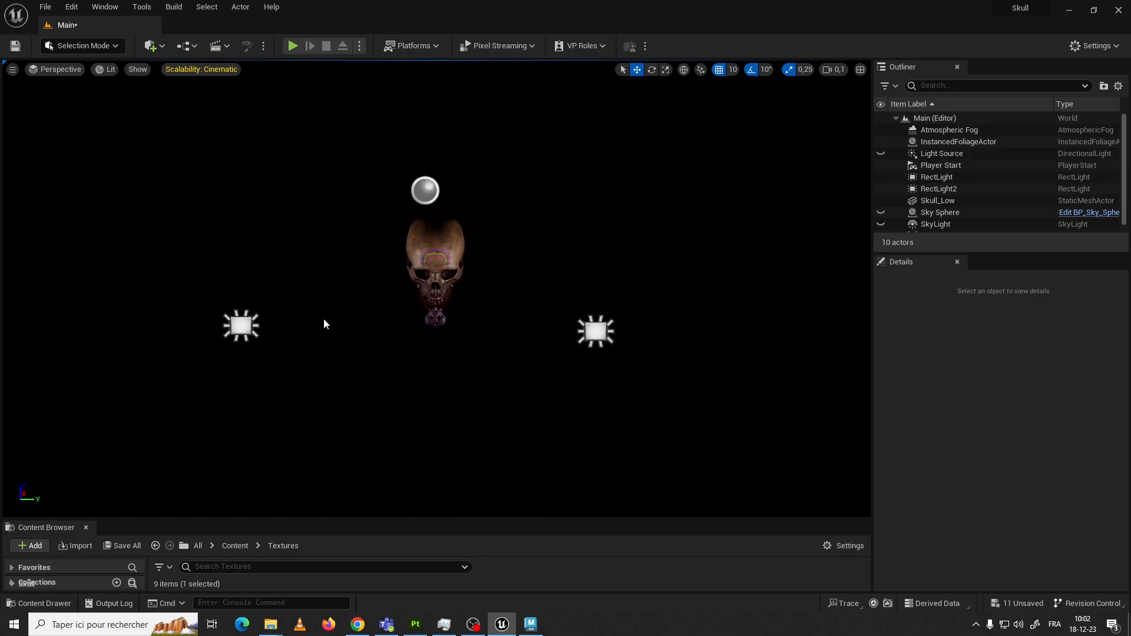
click(251, 325)
alt+drag(307, 329, 416, 235)
key(e)
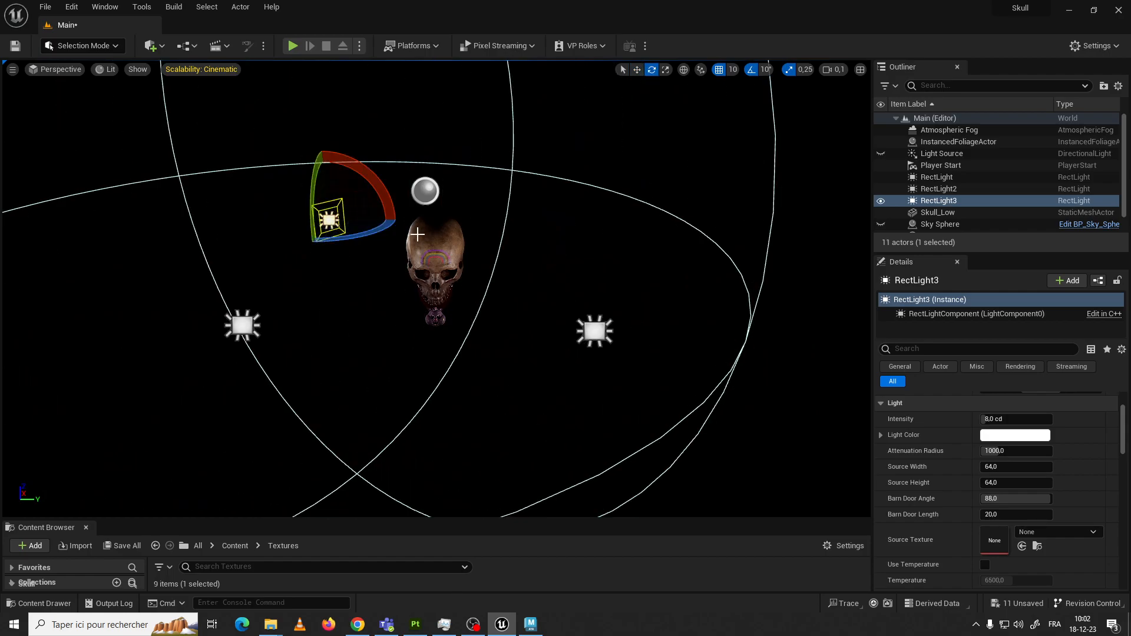
Move RectLight3 slightly outward behind the skull in the top view
scroll(423, 227, up, 8)
right_drag(422, 217, 423, 226)
scroll(420, 222, down, 6)
scroll(415, 214, down, 5)
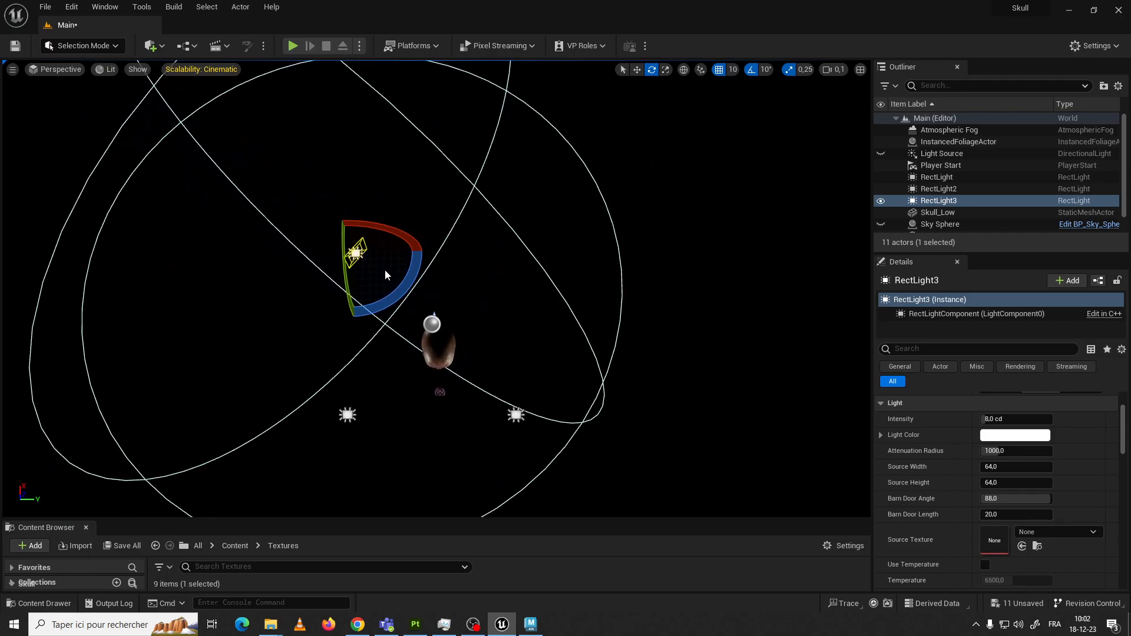
key(w)
mouse_move(356, 225)
mouse_down()
mouse_move(356, 195)
mouse_move(356, 248)
mouse_move(341, 238)
mouse_up()
click(509, 324)
Shift RectLight3 sideways along Y so it lines up with RectLight2 on the skull's left side
scroll(460, 348, up, 9)
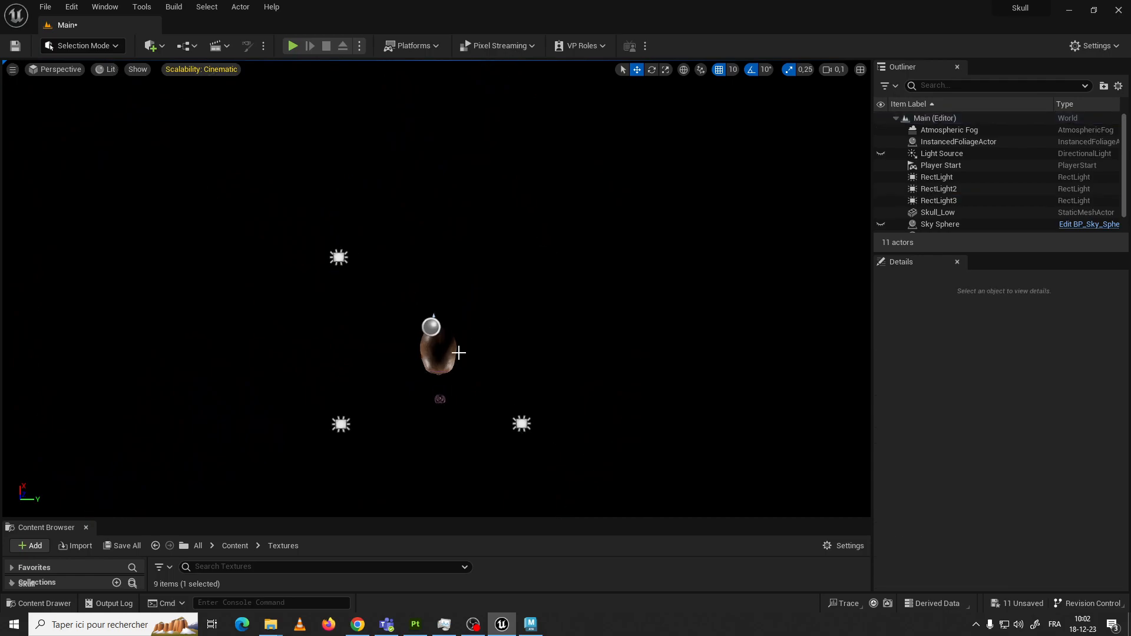
right_drag(461, 344, 460, 380)
scroll(461, 339, down, 4)
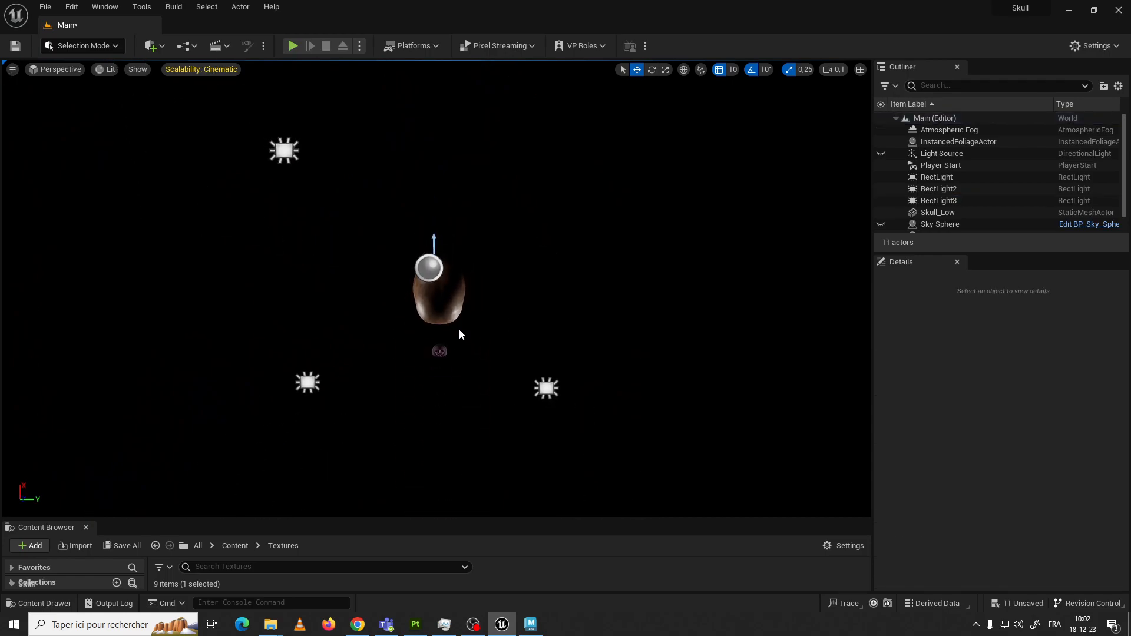
click(295, 157)
drag(325, 150, 355, 150)
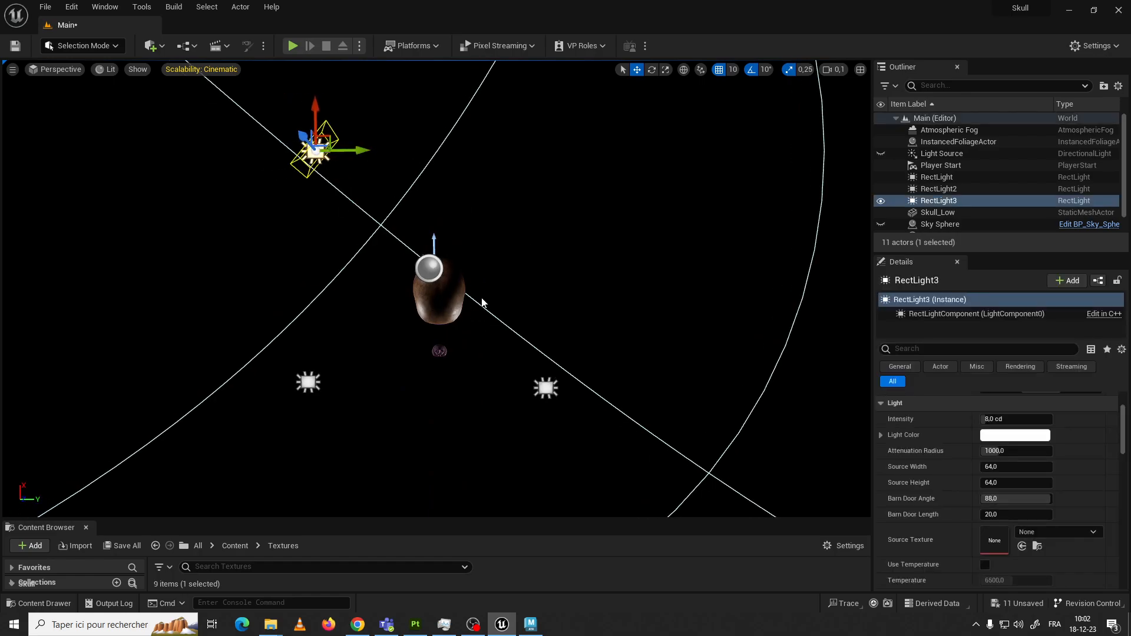
Examine the placement of the three lights around the skull from above and from the front
click(453, 309)
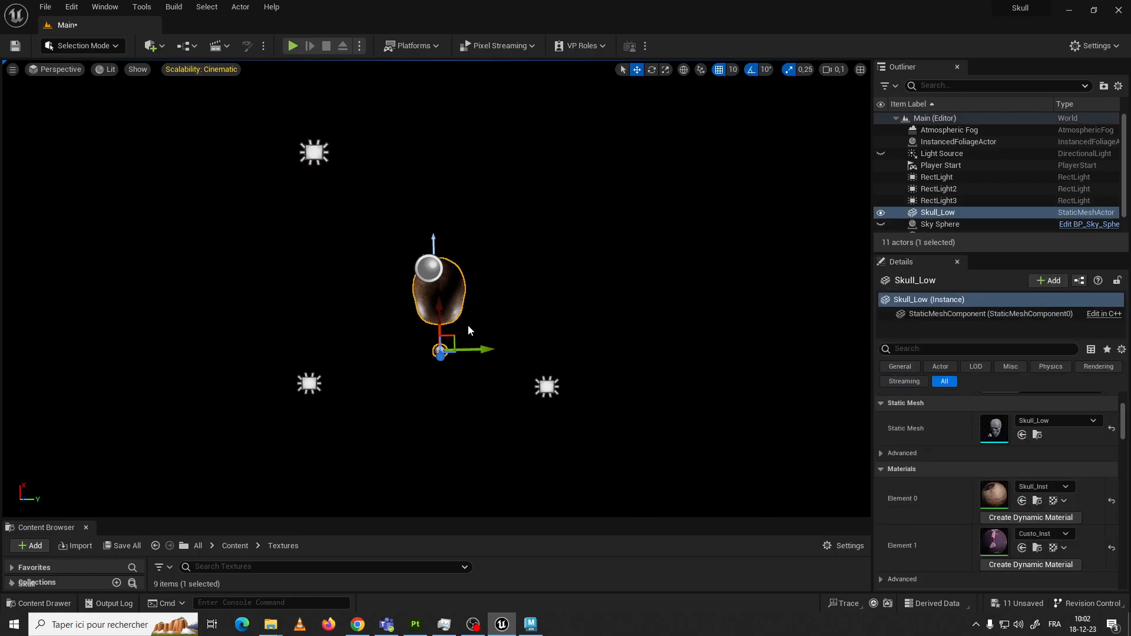
right_click(487, 303)
click(518, 371)
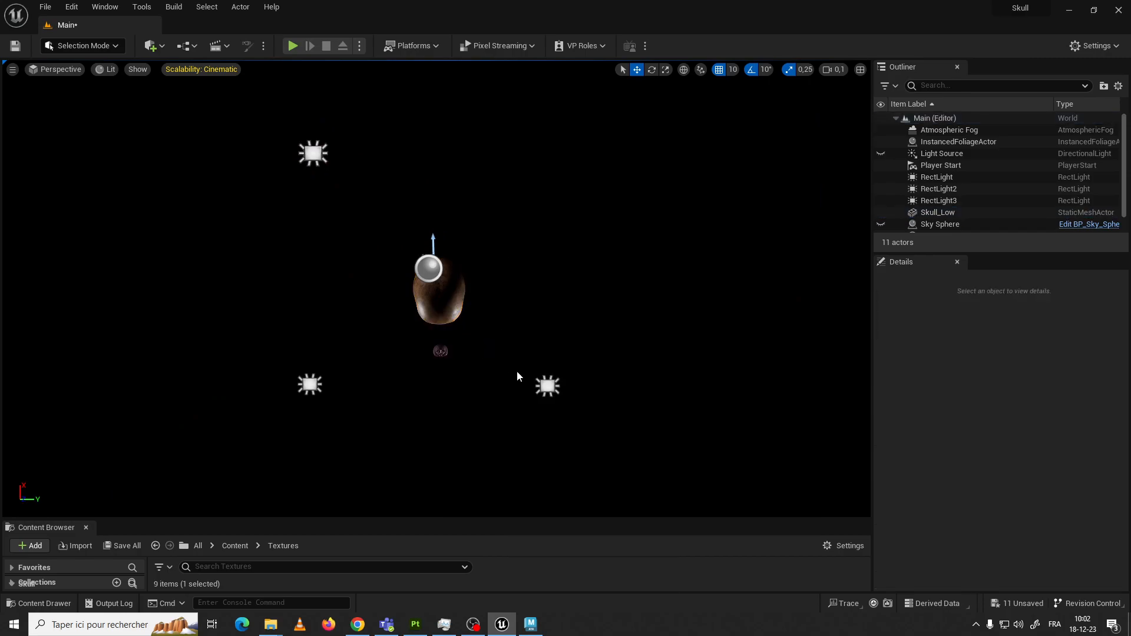
click(547, 384)
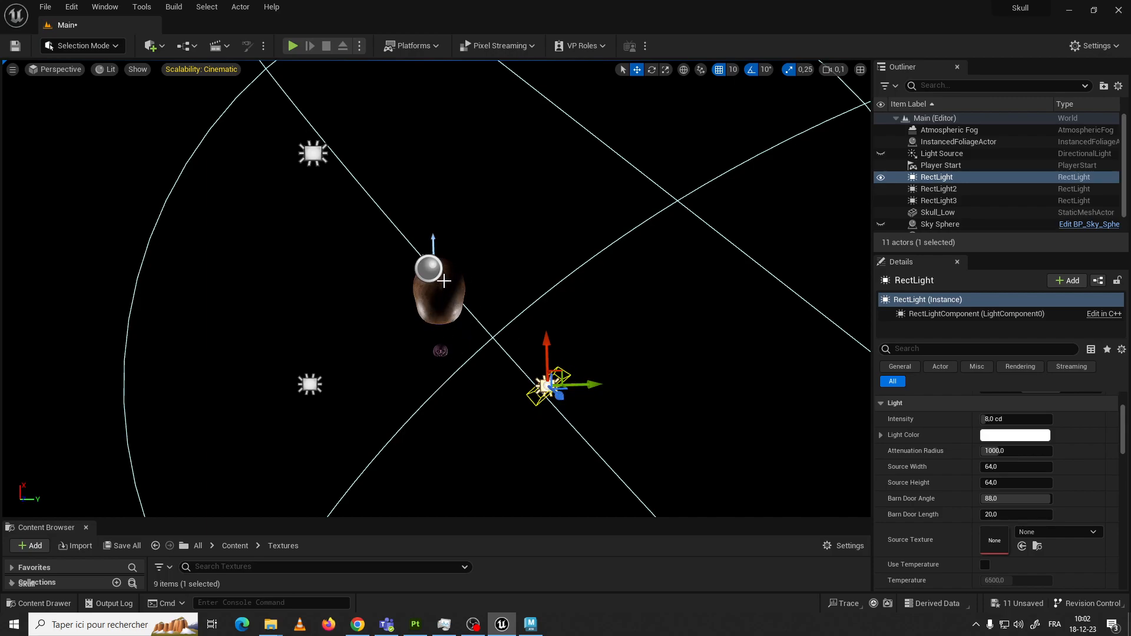
scroll(457, 315, up, 5)
right_drag(460, 316, 461, 318)
scroll(461, 321, down, 12)
scroll(453, 373, up, 4)
mouse_move(454, 374)
right_down()
mouse_move(453, 346)
mouse_move(452, 359)
right_up()
scroll(453, 365, up, 5)
scroll(453, 361, down, 7)
scroll(452, 353, up, 7)
scroll(452, 358, down, 5)
scroll(452, 358, down, 2)
scroll(454, 358, up, 1)
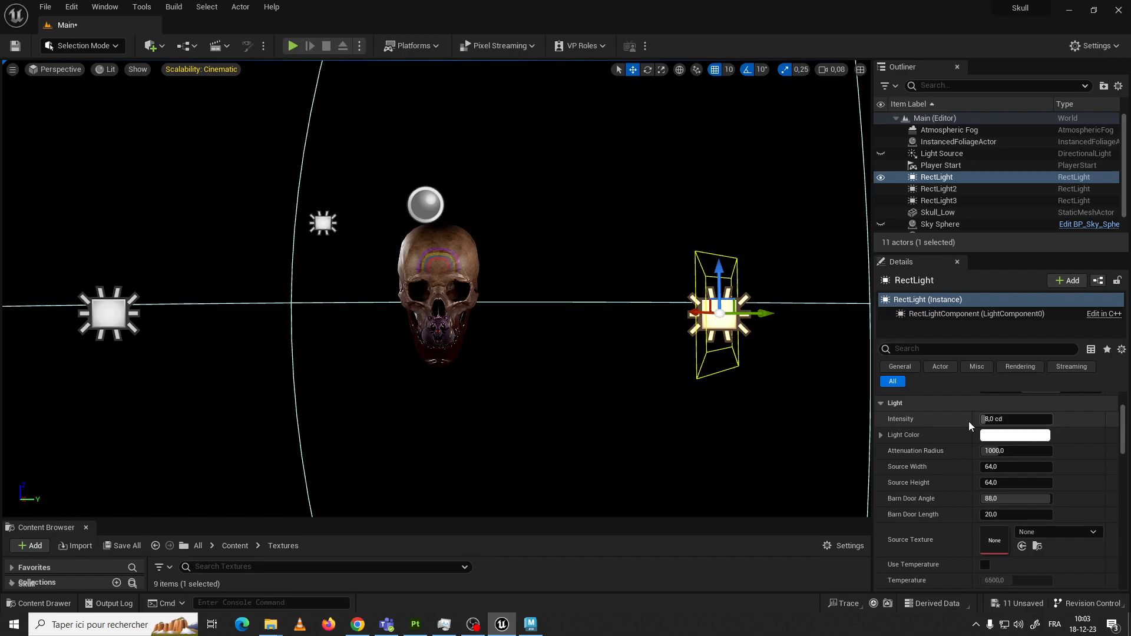
Rotate RectLight2 on the skull's left to aim it better at the skull
click(118, 318)
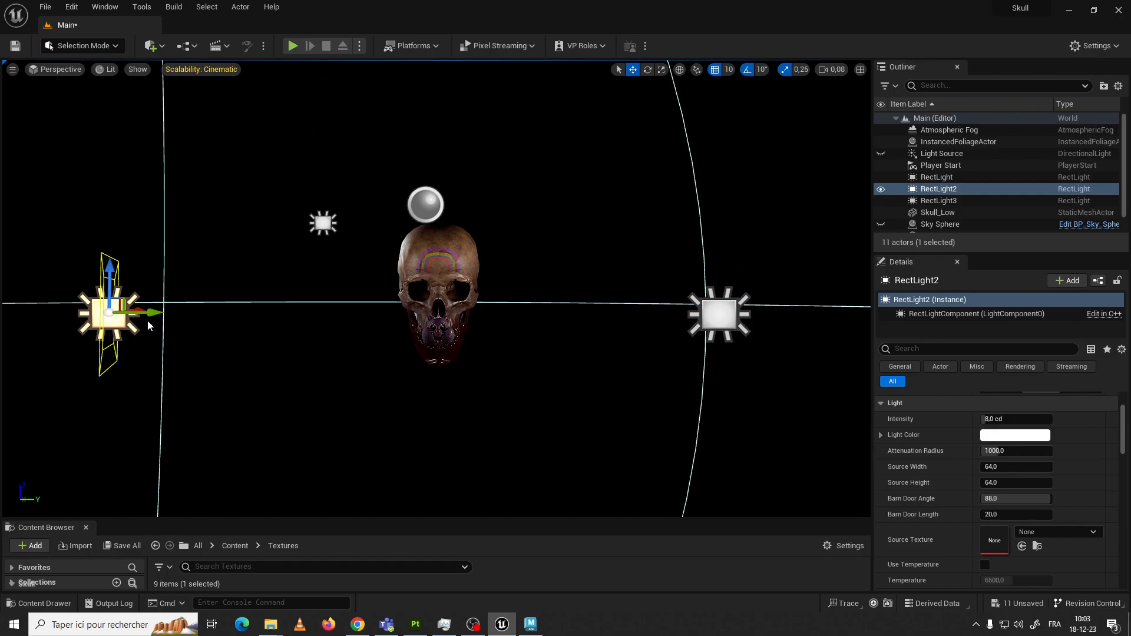
key(e)
drag(141, 310, 145, 313)
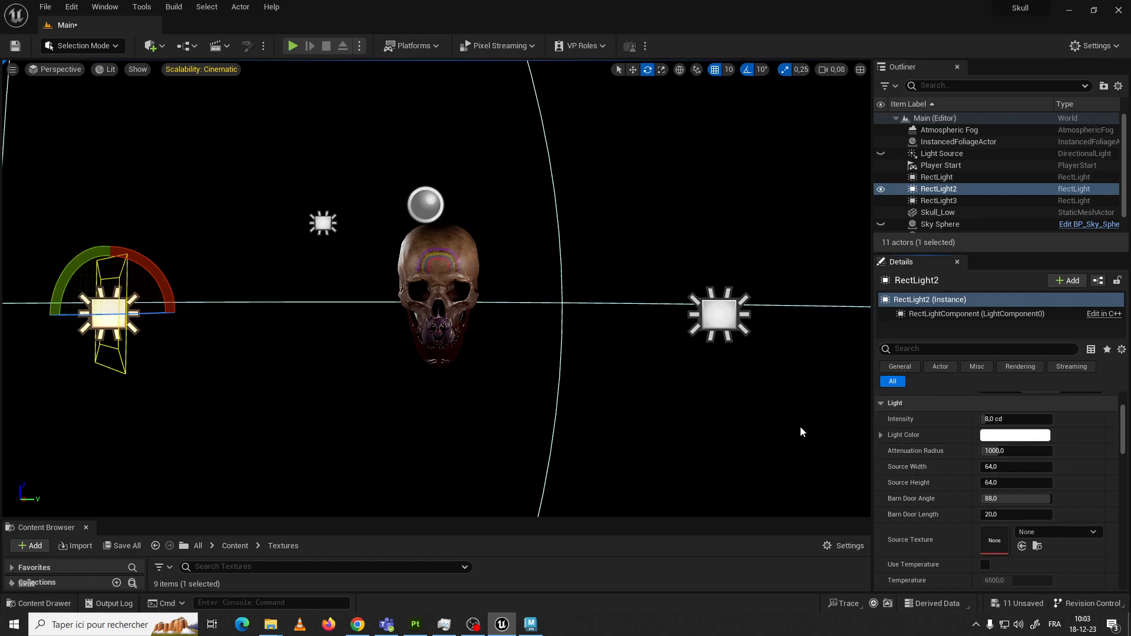
Lower RectLight2's intensity to 0 cd and inspect the skull lit only by the key light and backlight
drag(996, 421, 892, 432)
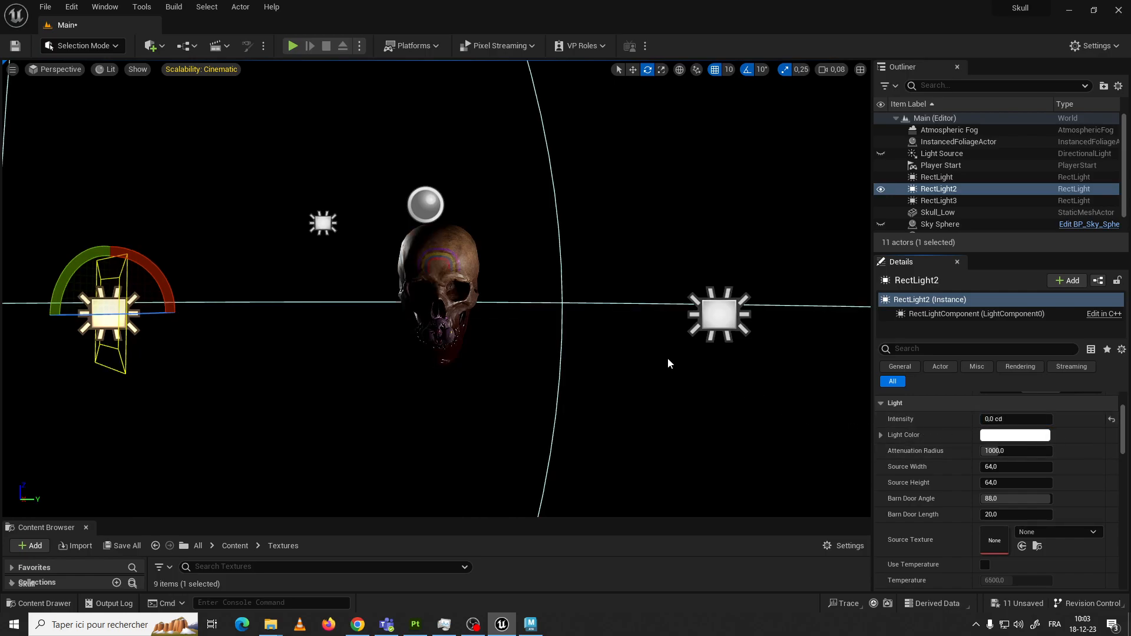
click(629, 254)
scroll(500, 291, up, 5)
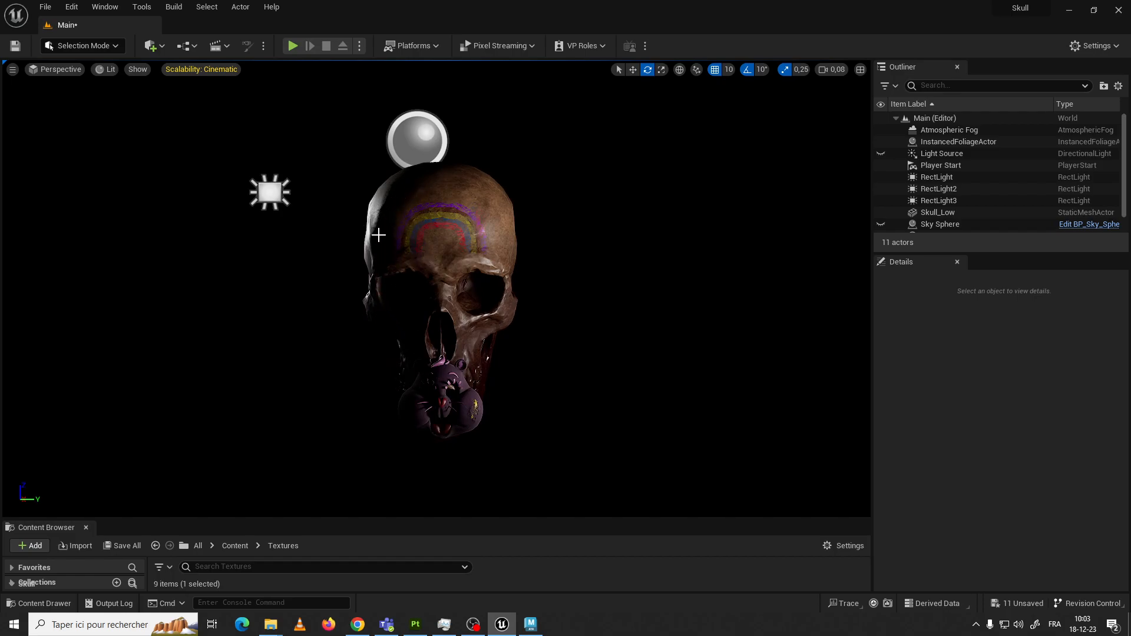
scroll(397, 248, down, 2)
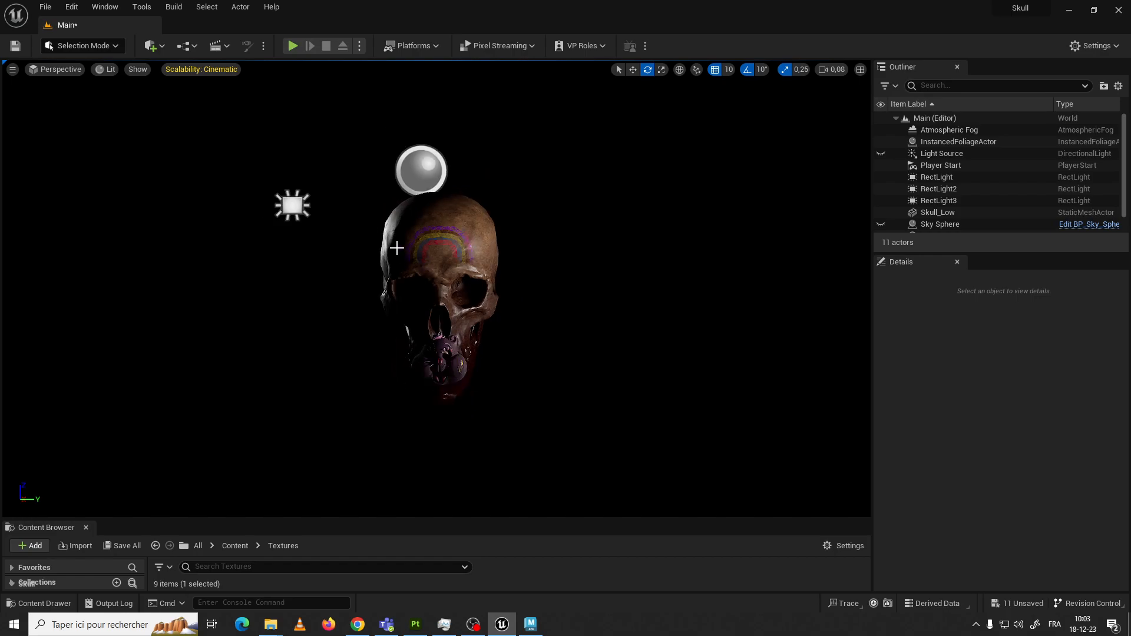
scroll(392, 250, down, 3)
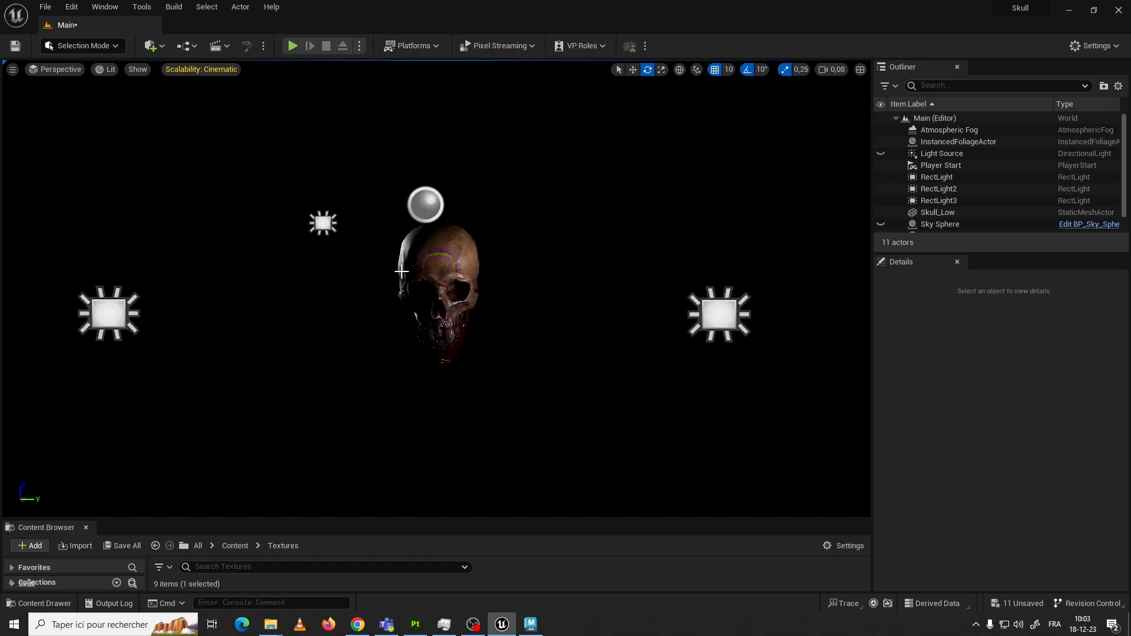
scroll(439, 300, up, 2)
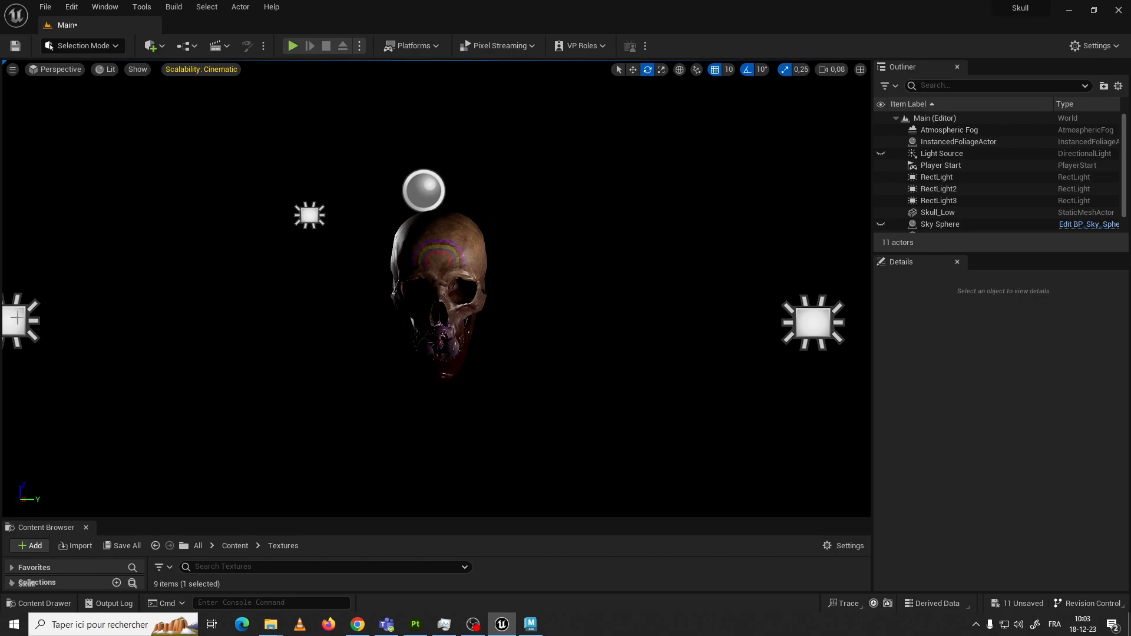
Try RectLight2 intensities of 0.5, 1 and 5 cd on a closer view of the skull
click(17, 318)
scroll(397, 298, up, 4)
scroll(328, 265, down, 2)
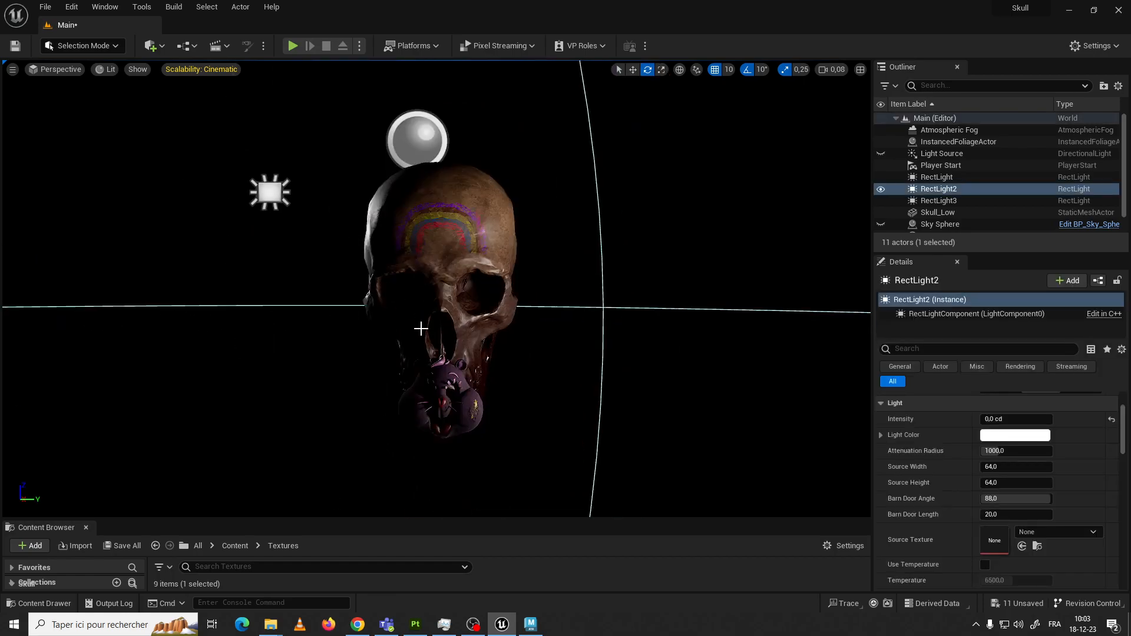
click(1015, 419)
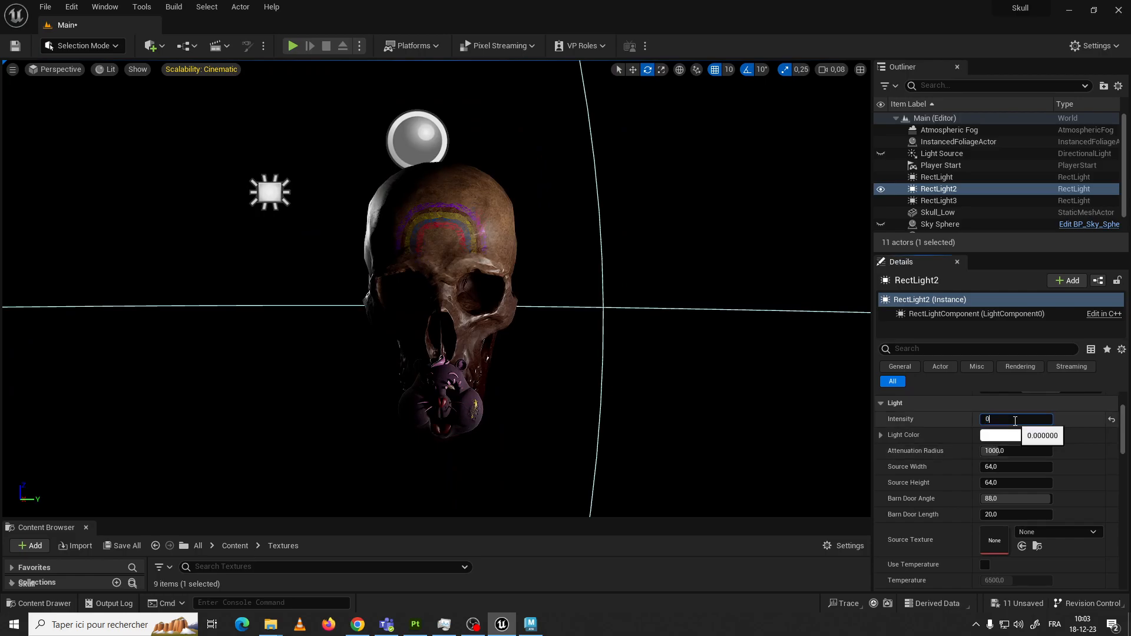
key(Return)
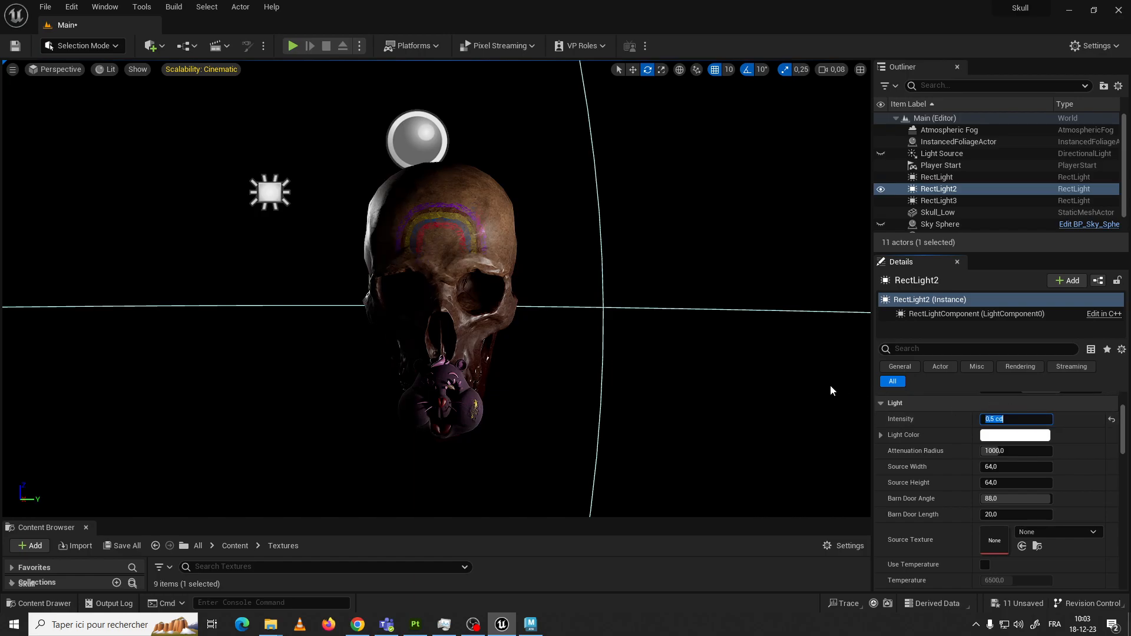
click(1010, 419)
key(Return)
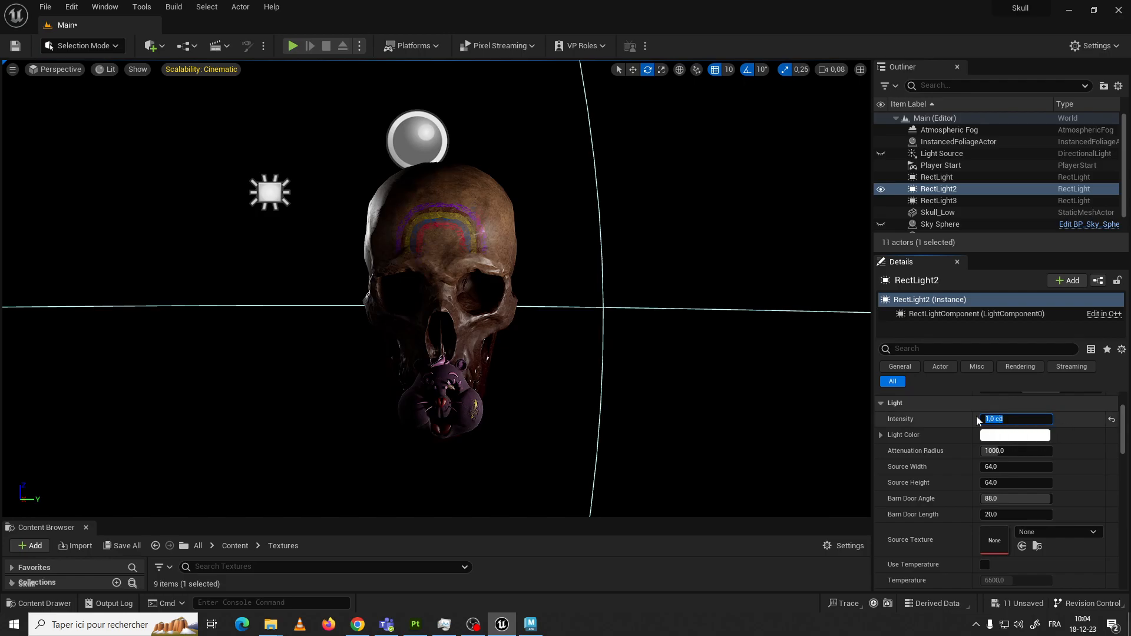
key(Return)
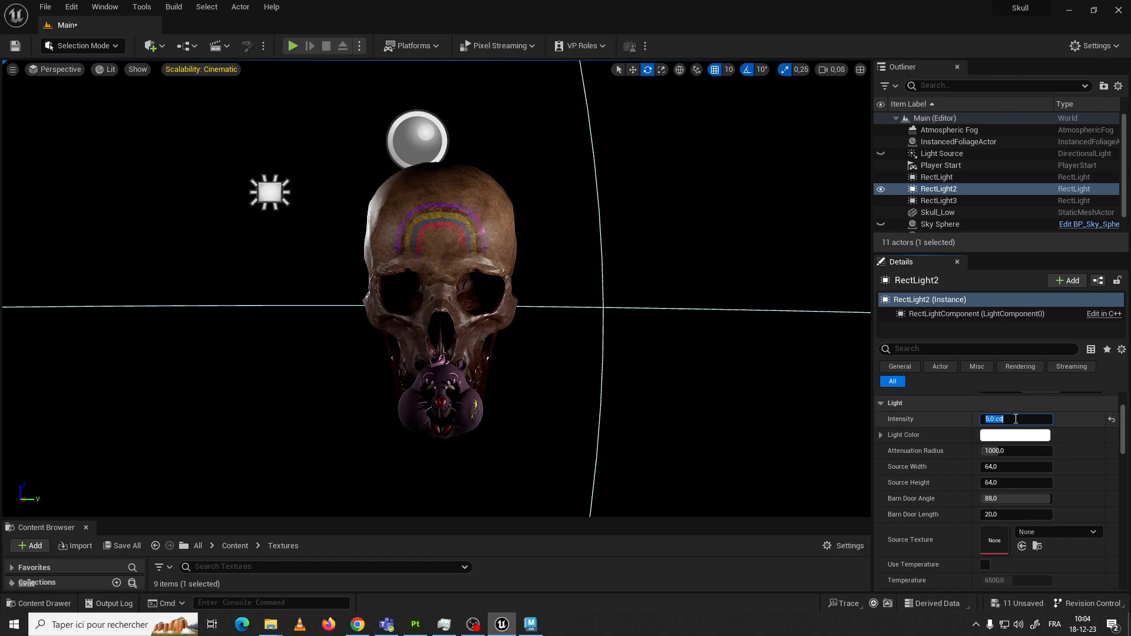
Compare RectLight2 intensities of 0 and 2 cd with 1 cd, keep 1 cd and inspect the shading on the skull
text(1)
key(Return)
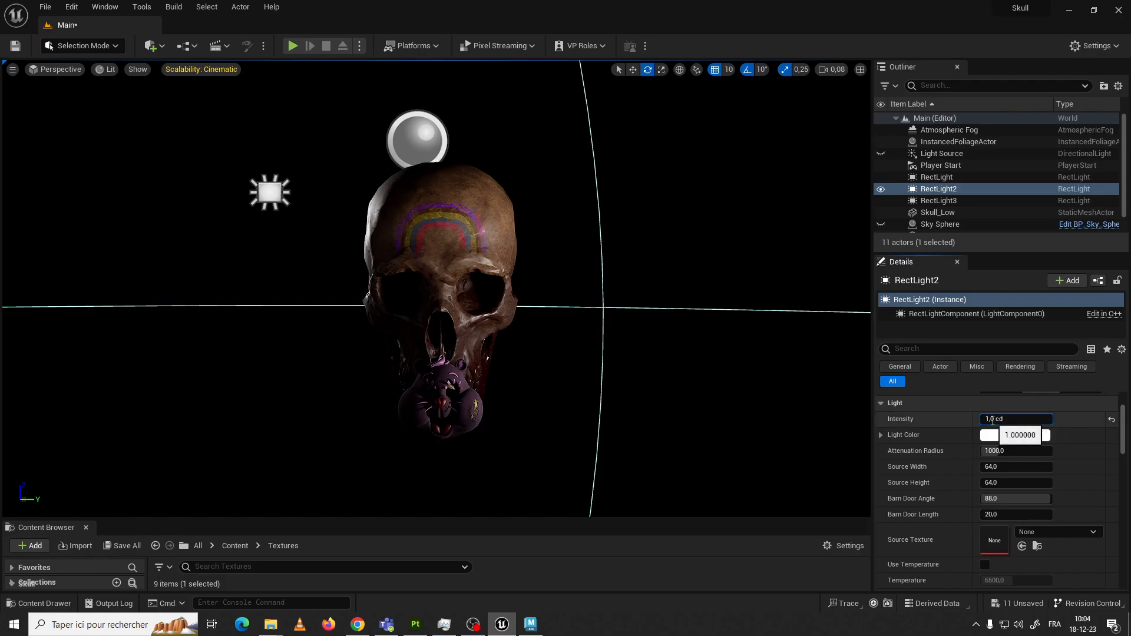
click(1013, 416)
text(0)
key(Return)
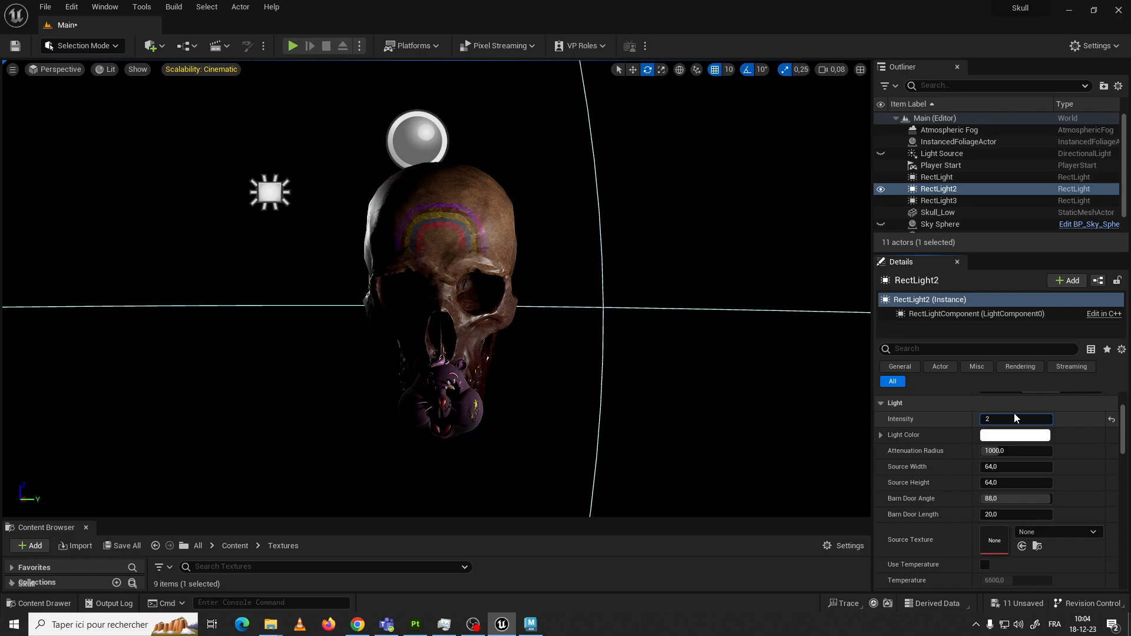
key(Return)
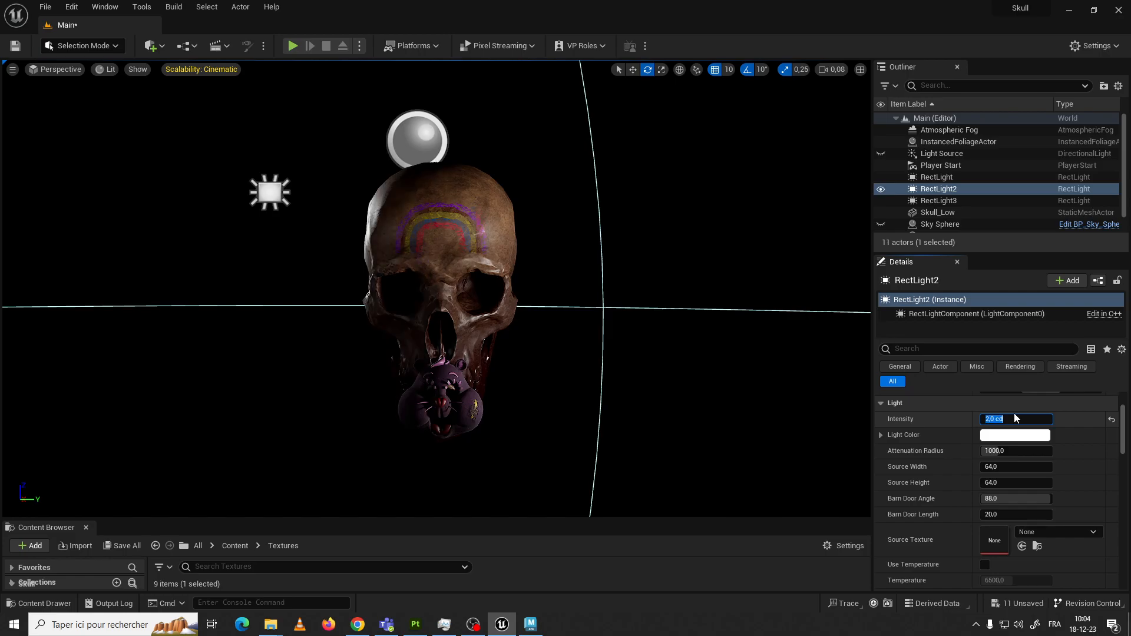
text(1)
key(Return)
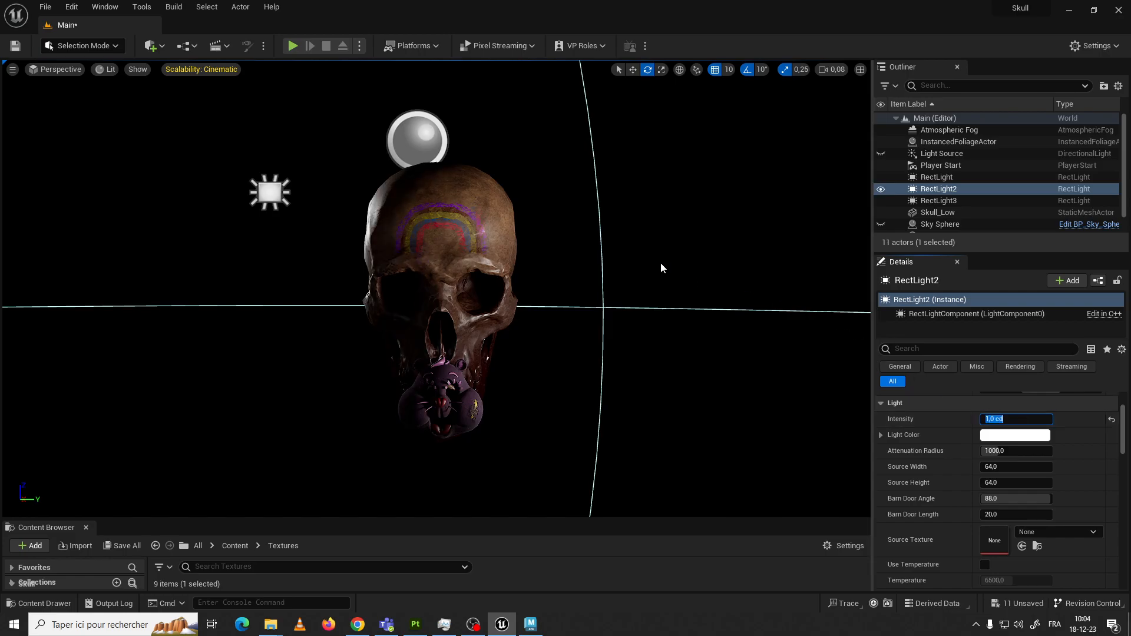
scroll(447, 325, up, 2)
scroll(391, 277, down, 2)
right_drag(396, 280, 440, 277)
scroll(445, 310, up, 1)
scroll(445, 305, down, 3)
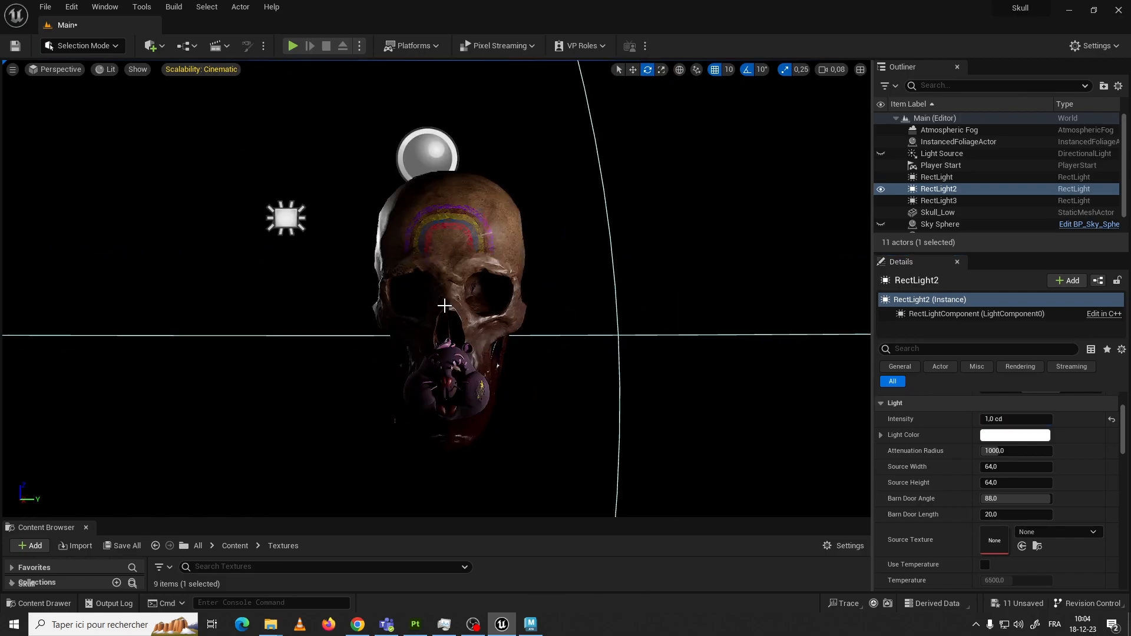
scroll(432, 305, up, 1)
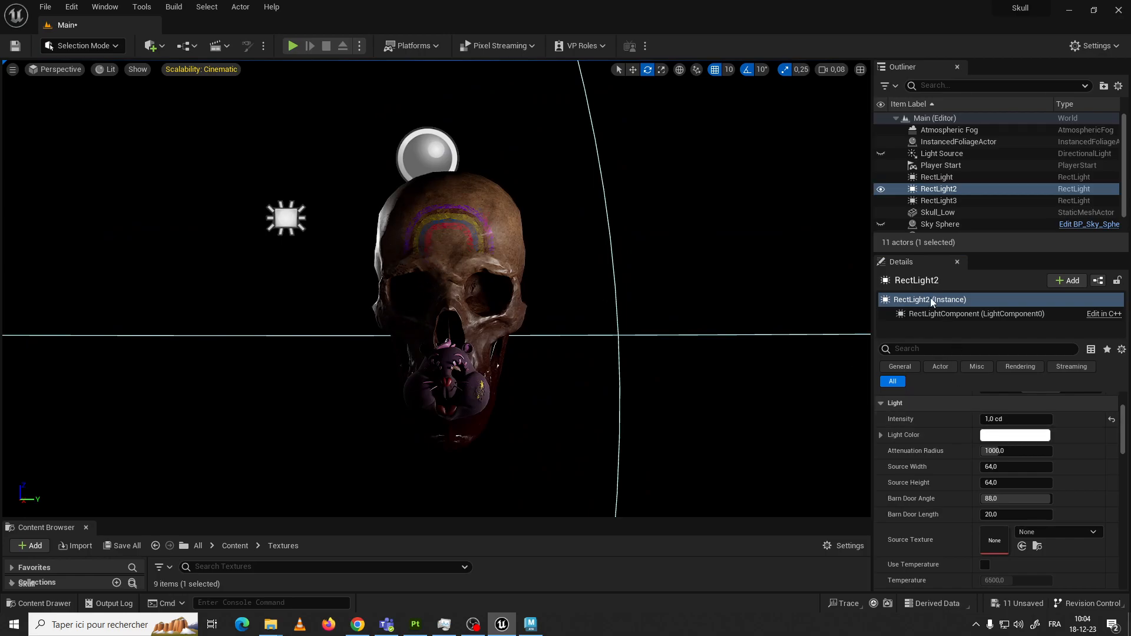
Hide RectLight2 and show it again to compare the skull with and without the fill light
click(882, 191)
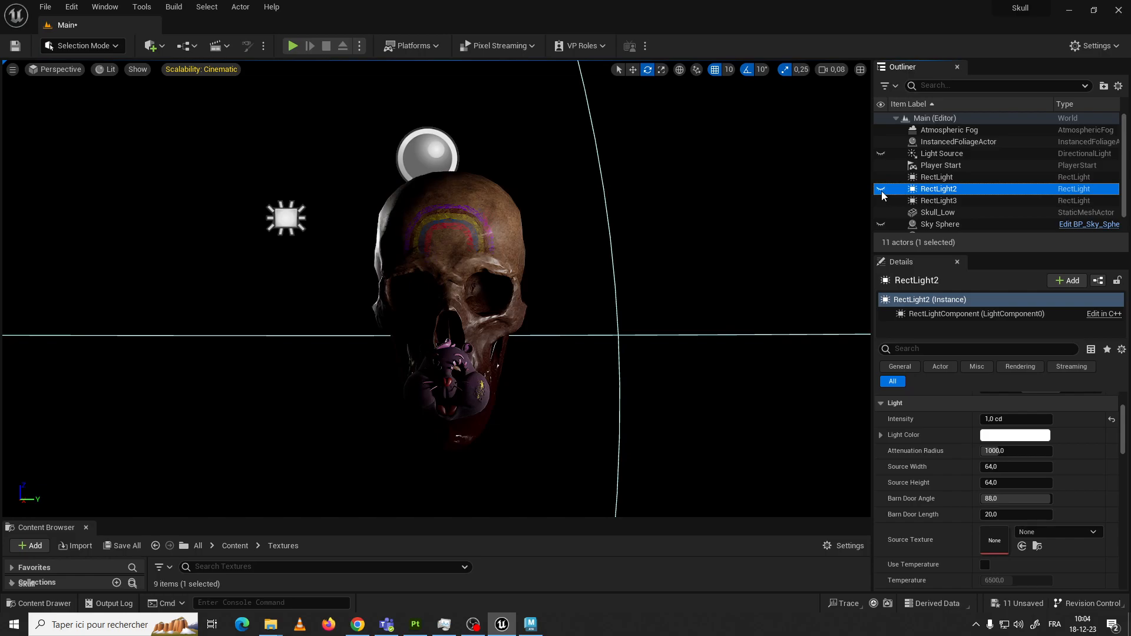
click(882, 190)
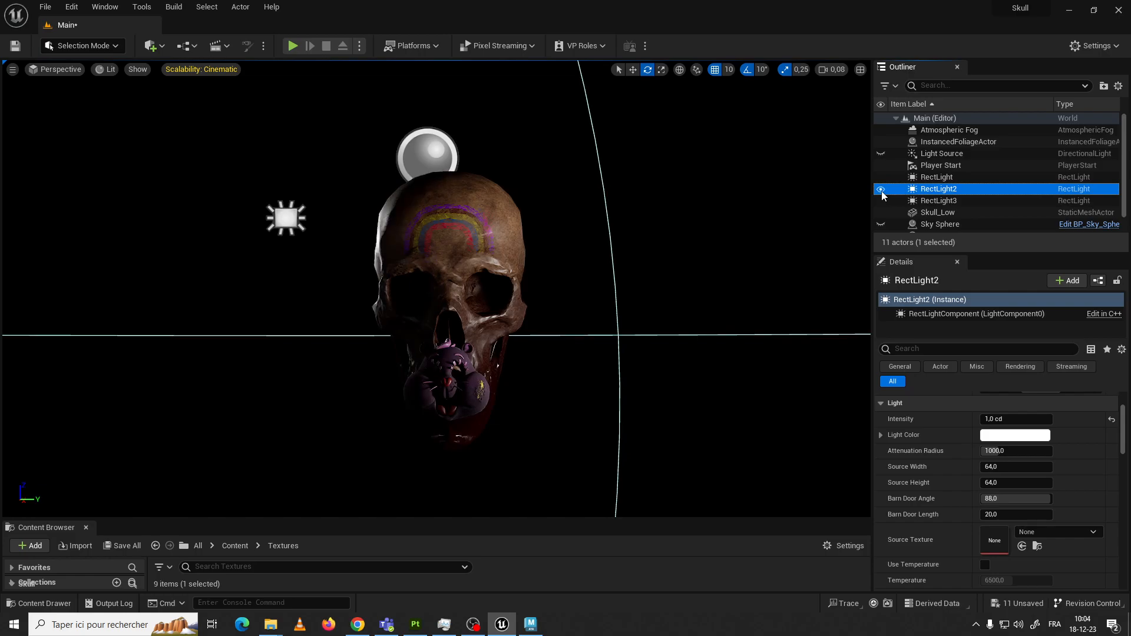
Hide RectLight3, clear the selection and inspect the skull and bear up close without the backlight
scroll(336, 253, down, 4)
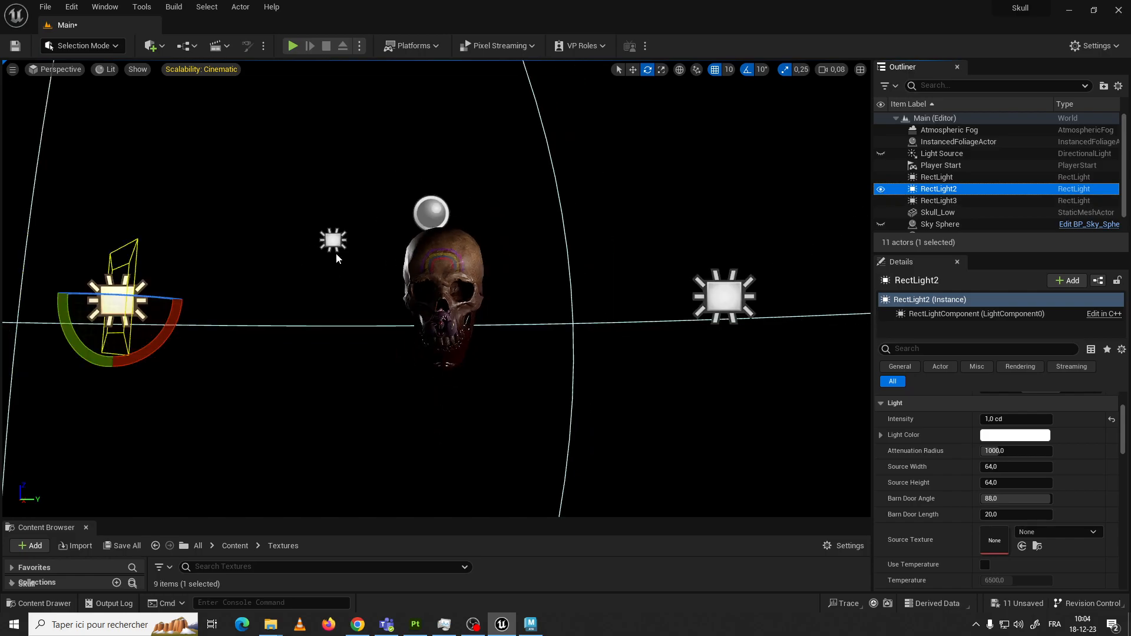
scroll(335, 253, up, 3)
click(302, 220)
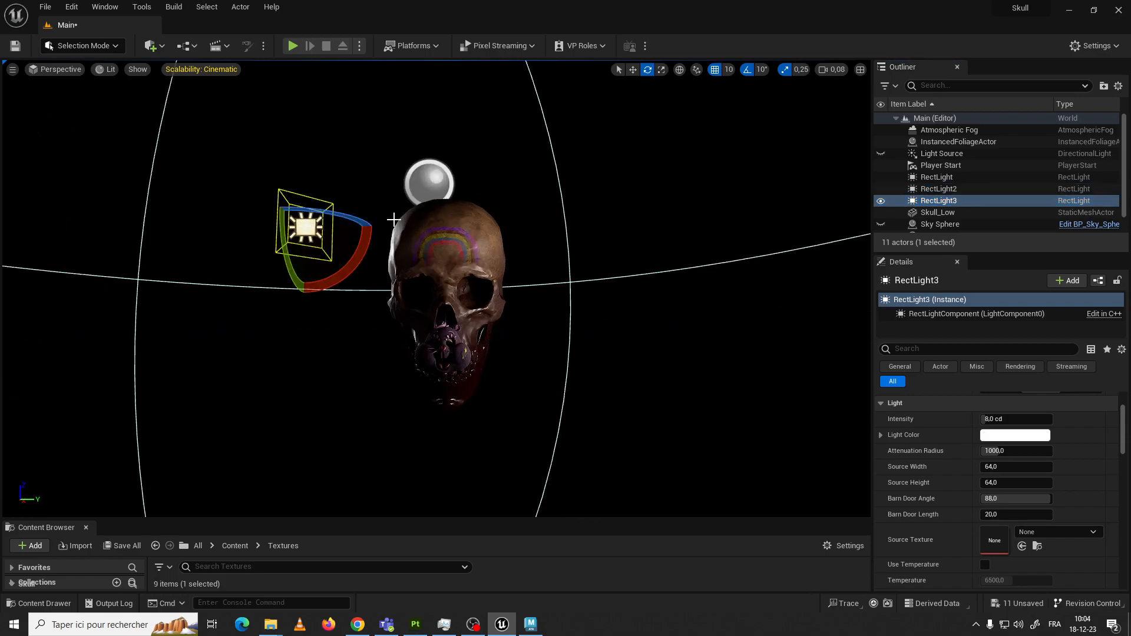
click(881, 201)
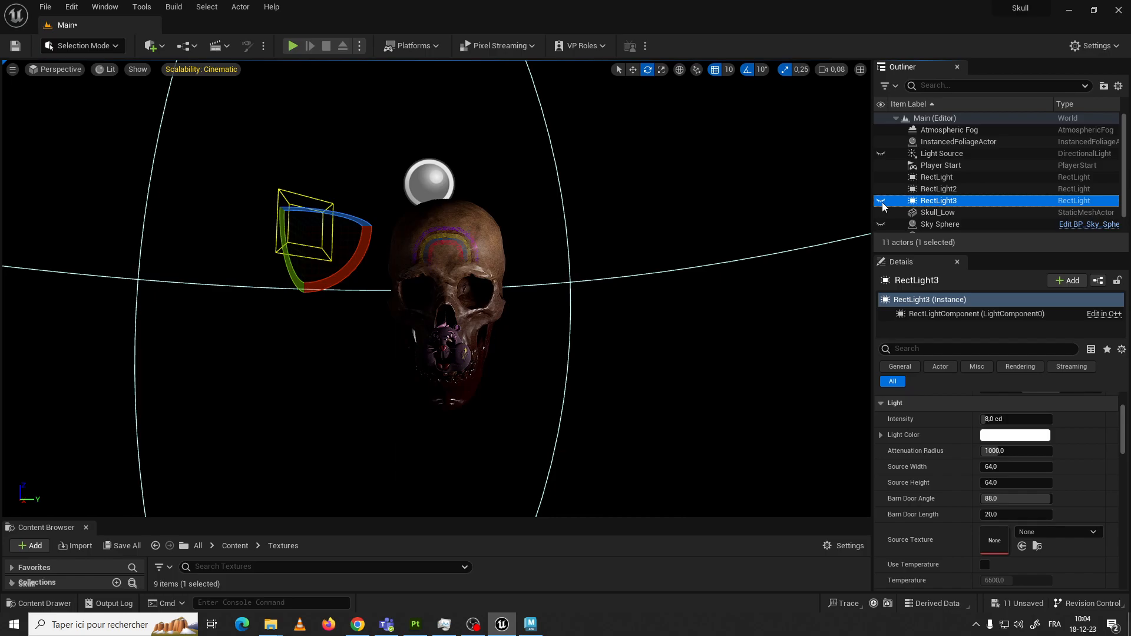
click(621, 198)
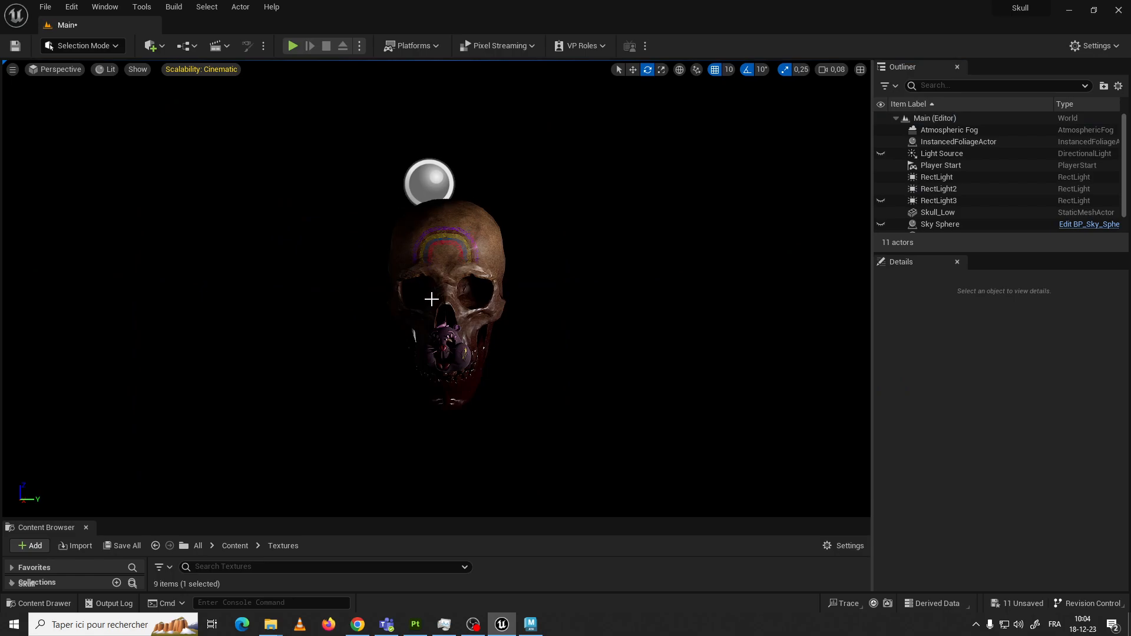
scroll(436, 300, up, 3)
scroll(445, 300, down, 3)
scroll(450, 302, up, 4)
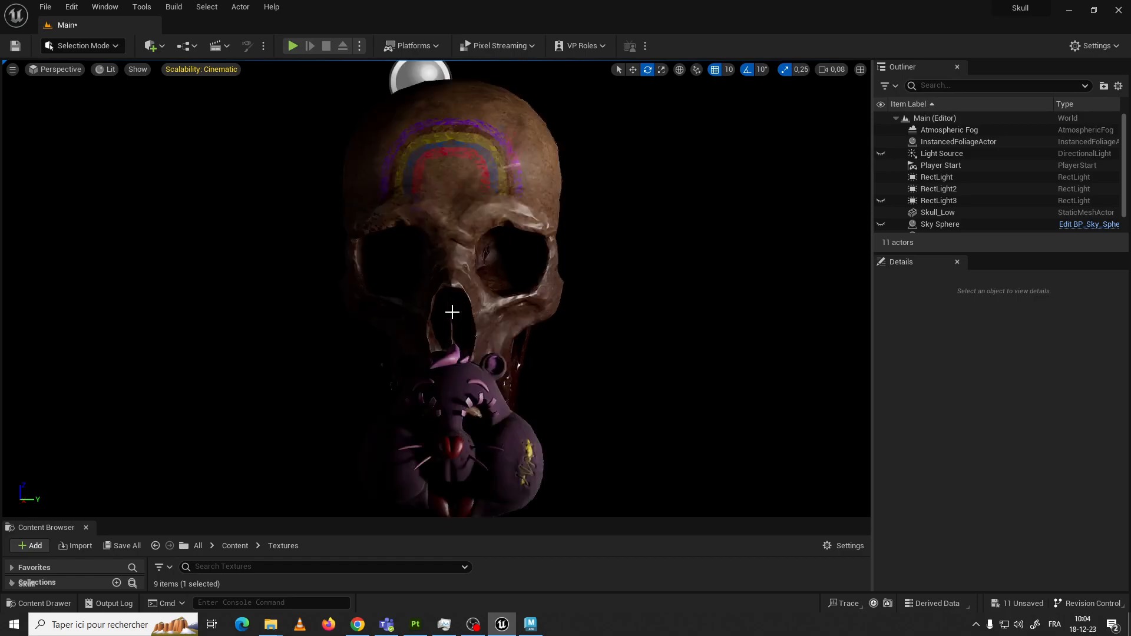
scroll(452, 312, up, 1)
scroll(454, 301, down, 3)
scroll(457, 285, up, 3)
scroll(472, 279, down, 3)
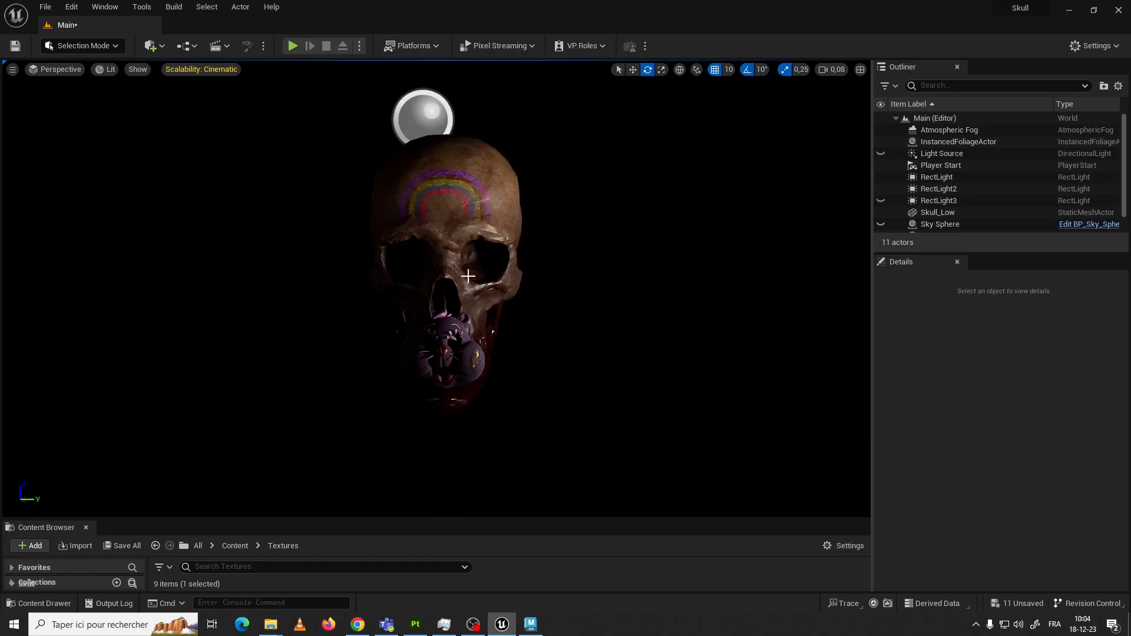
Toggle RectLight3's visibility on and off to compare the skull's lighting, leaving the light visible
scroll(443, 260, up, 3)
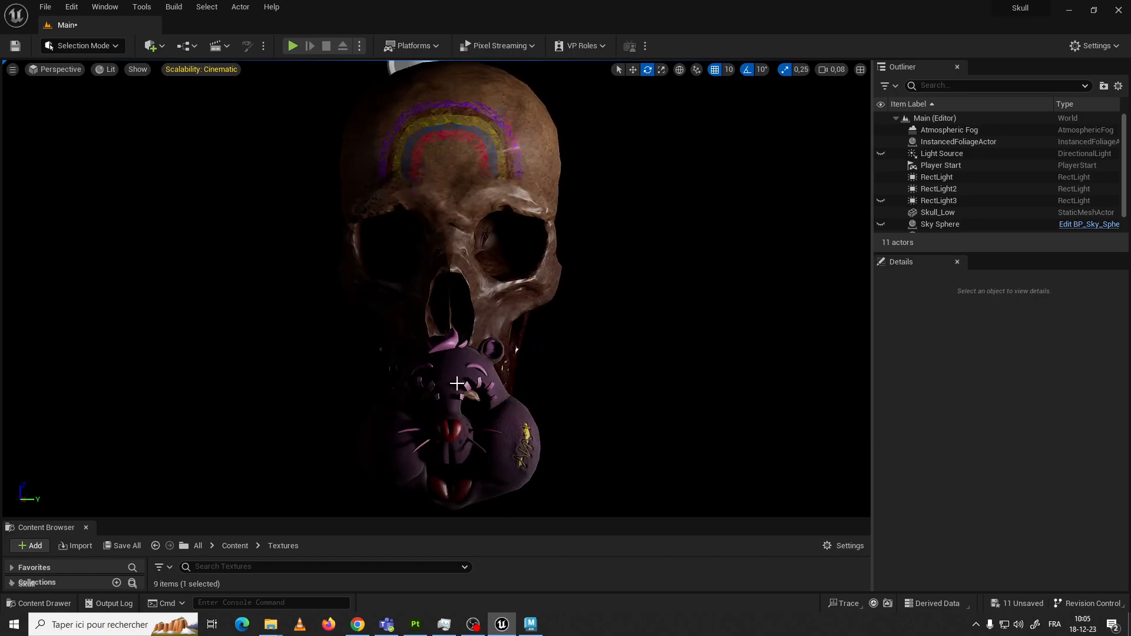
scroll(457, 380, down, 3)
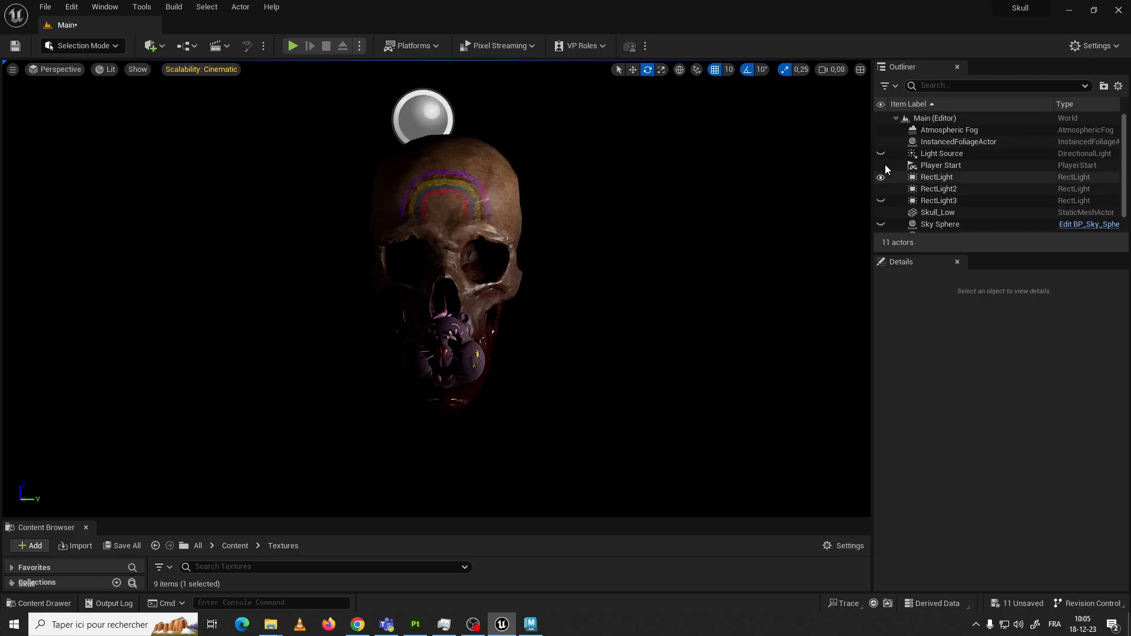
click(881, 201)
click(881, 201)
click(881, 201)
click(881, 201)
click(881, 201)
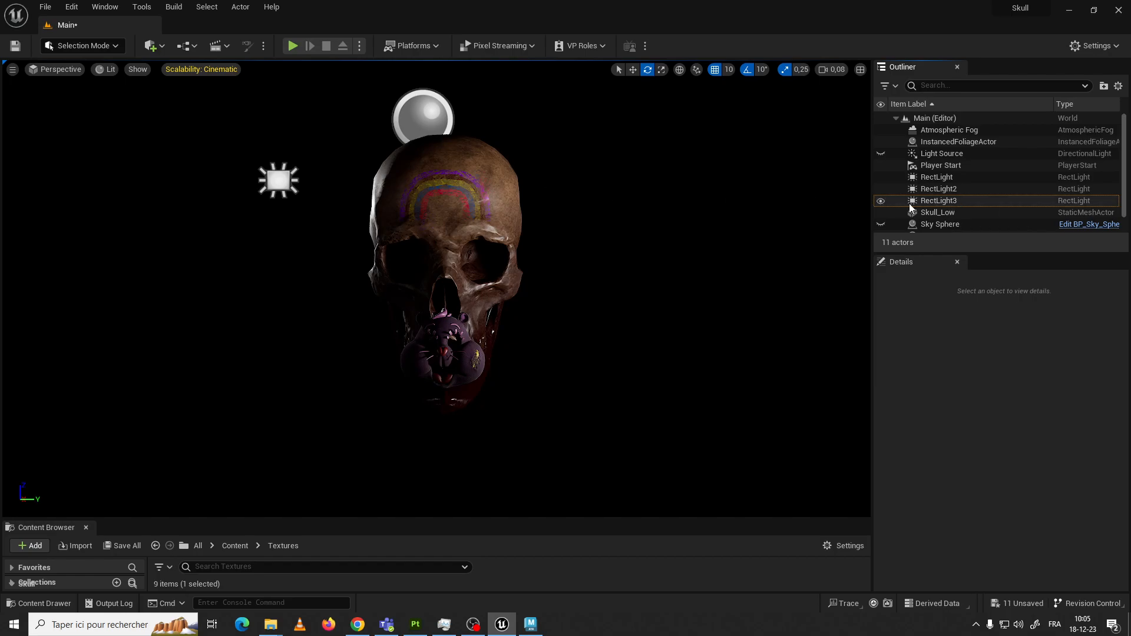
click(881, 202)
click(880, 202)
Move RectLight3 sideways along the Y axis, past the skull and back until it sits behind the skull's crown
click(911, 204)
key(w)
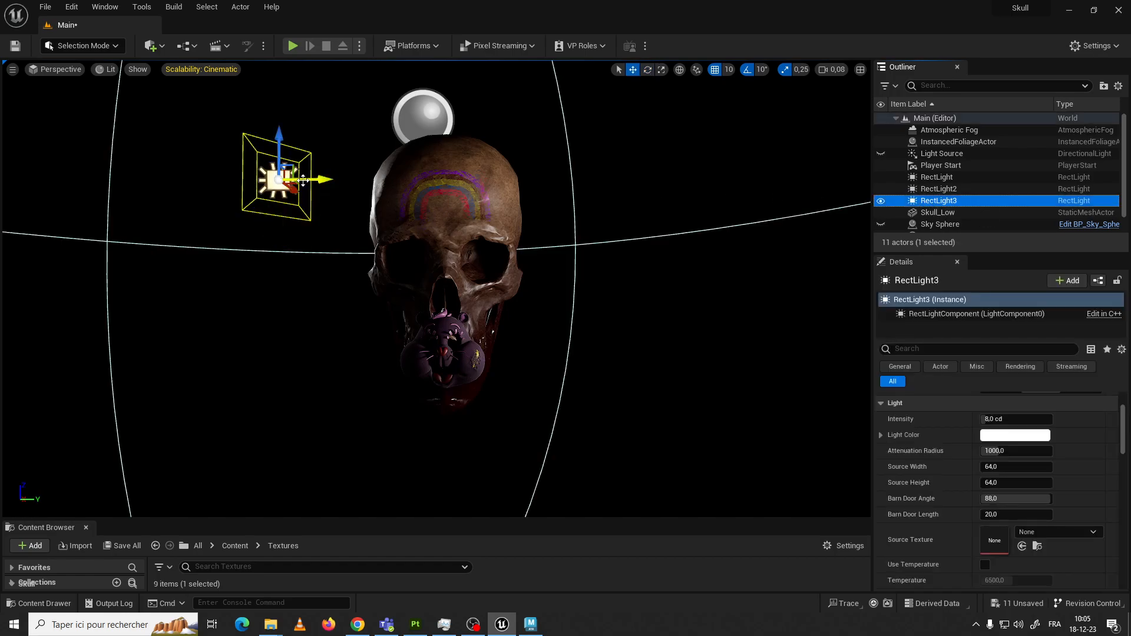
drag(307, 181, 380, 180)
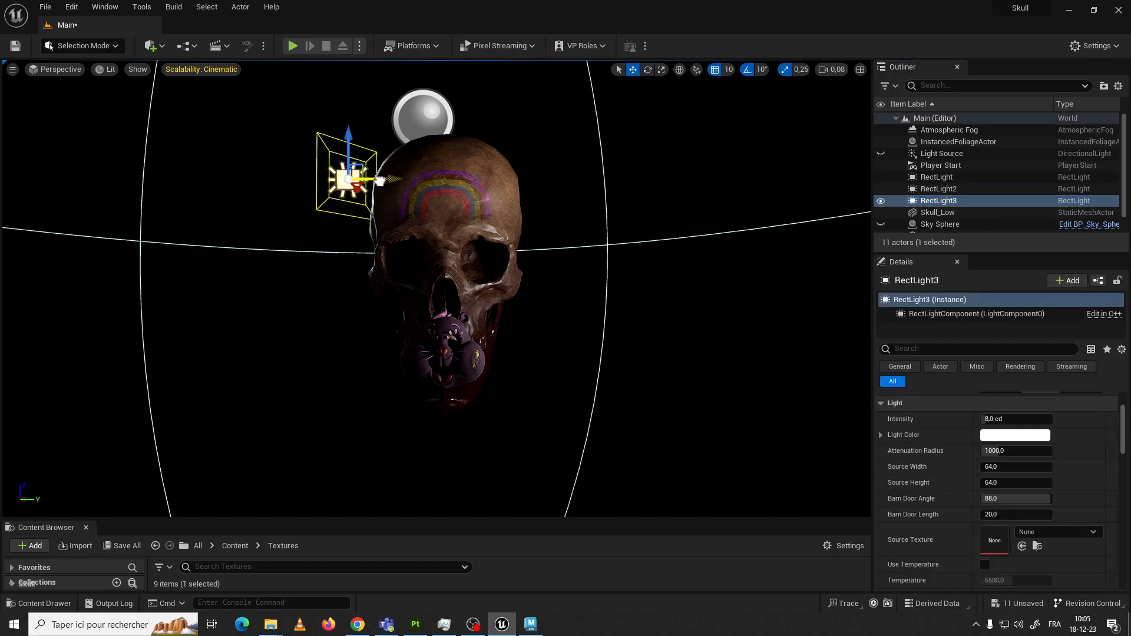
drag(387, 178, 597, 181)
key(e)
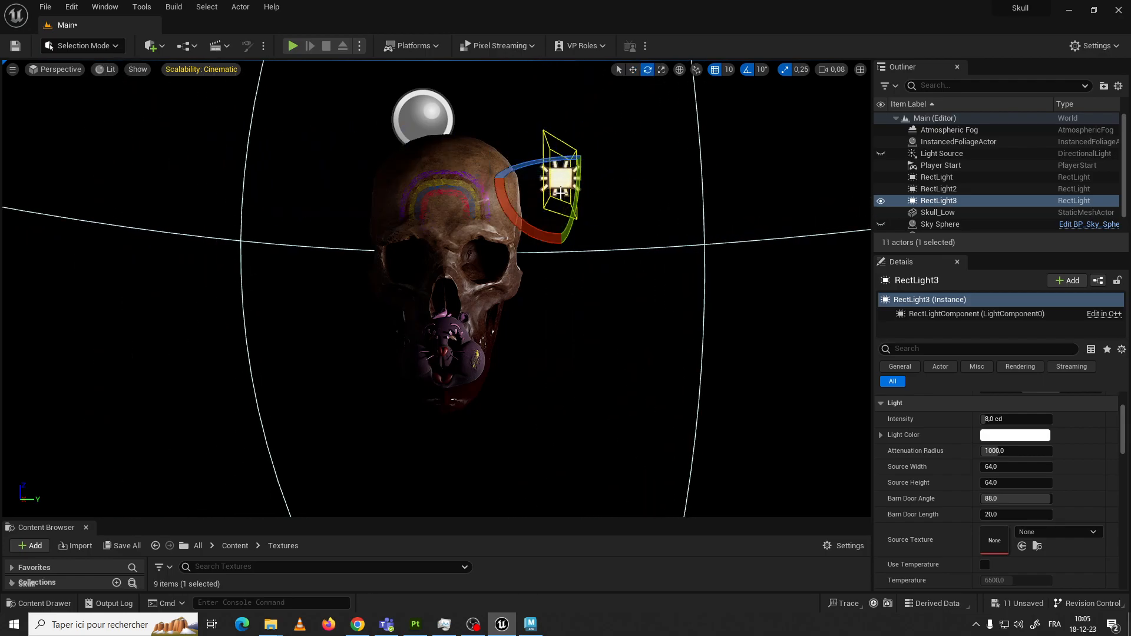
key(w)
drag(598, 179, 460, 179)
Rotate RectLight3 about its vertical axis and raise it above the skull
key(e)
mouse_move(487, 155)
right_down()
mouse_move(418, 156)
mouse_move(478, 156)
right_up()
drag(487, 155, 510, 188)
key(w)
drag(452, 154, 447, 99)
scroll(487, 121, down, 5)
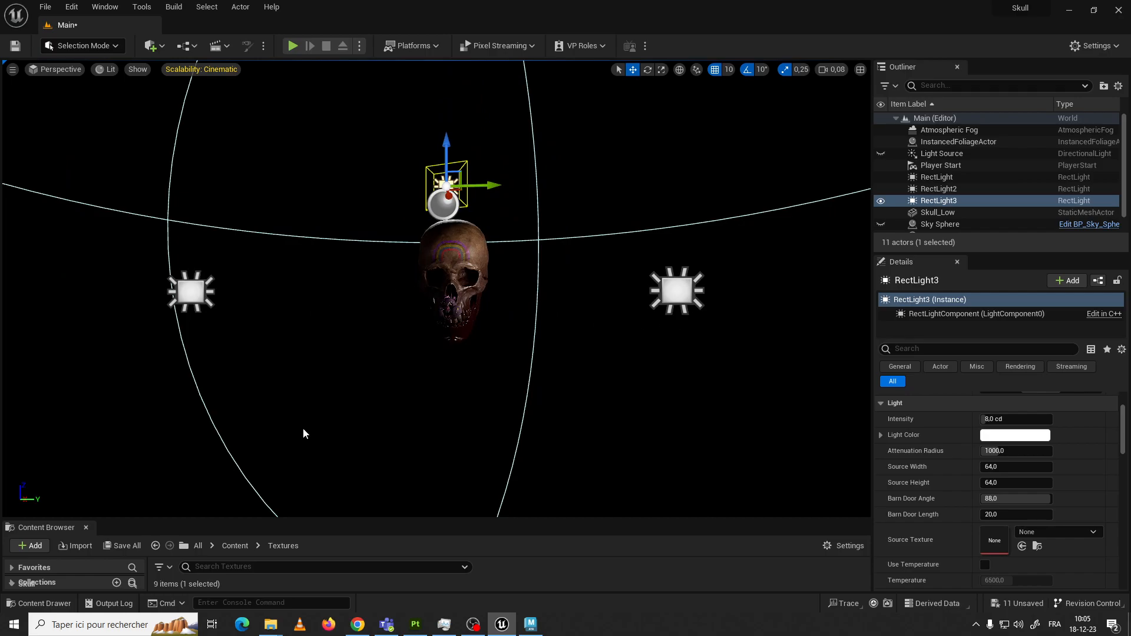
Lower RectLight3 to forehead height and place it close beside the skull, on the side facing RectLight
drag(484, 185, 596, 222)
drag(557, 141, 558, 196)
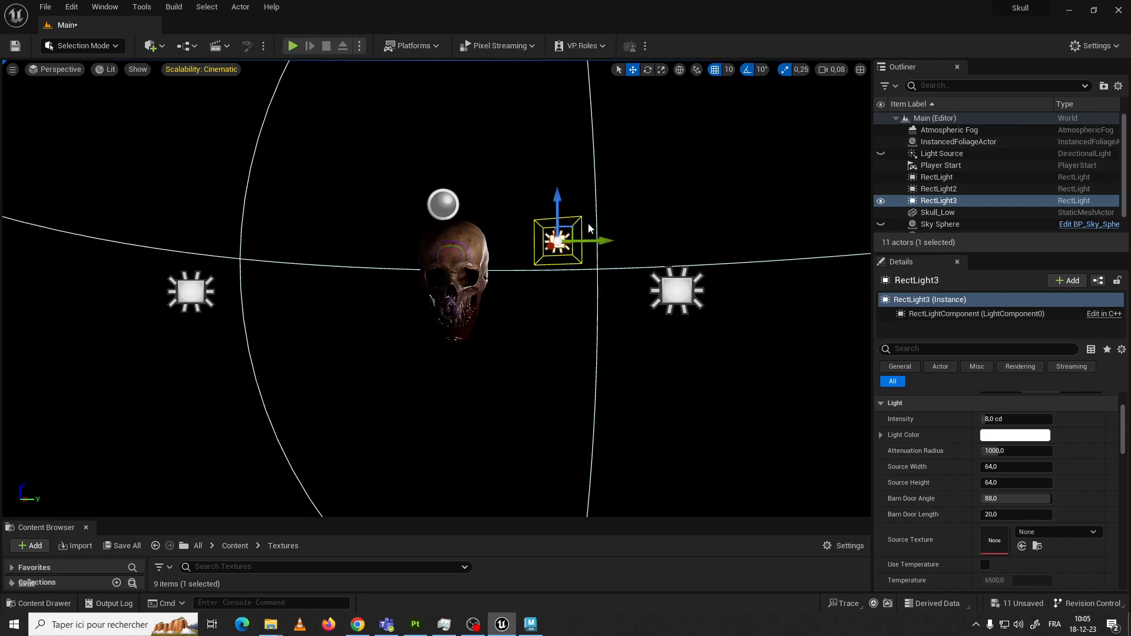
drag(601, 243, 558, 245)
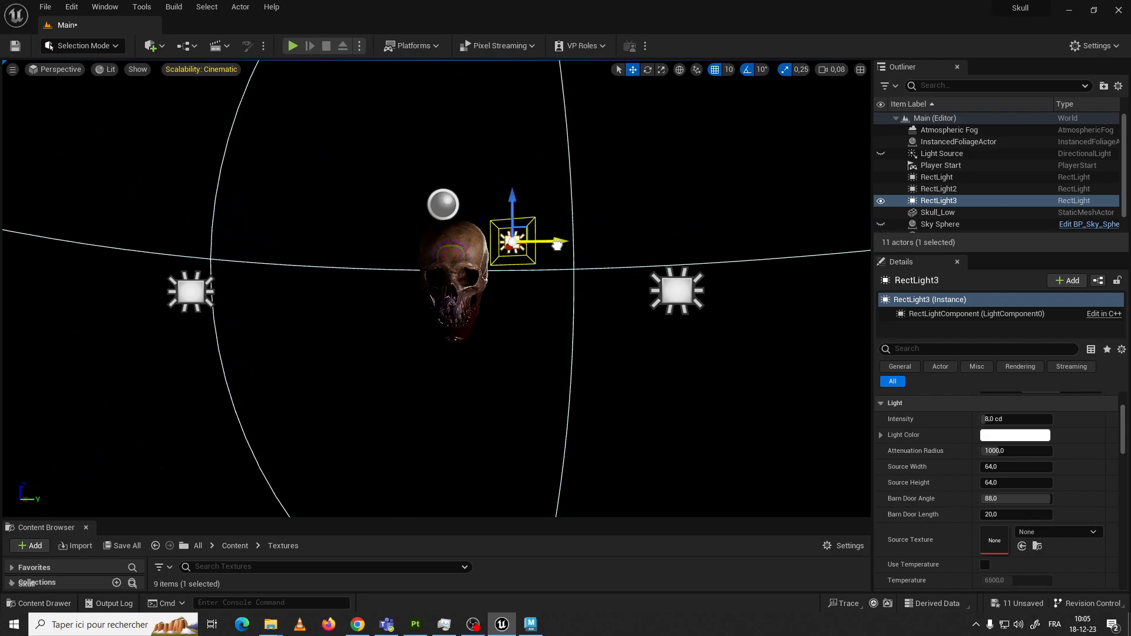
Move RectLight3 to the opposite side of the skull, close to the head, and rotate it toward the skull
click(683, 289)
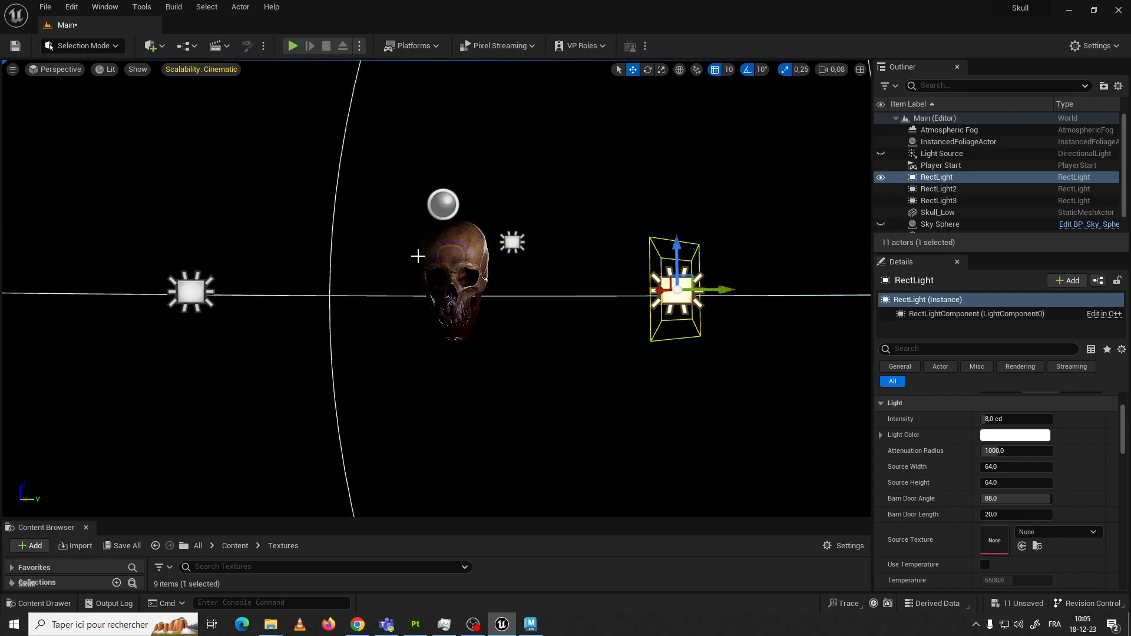
click(191, 285)
click(683, 283)
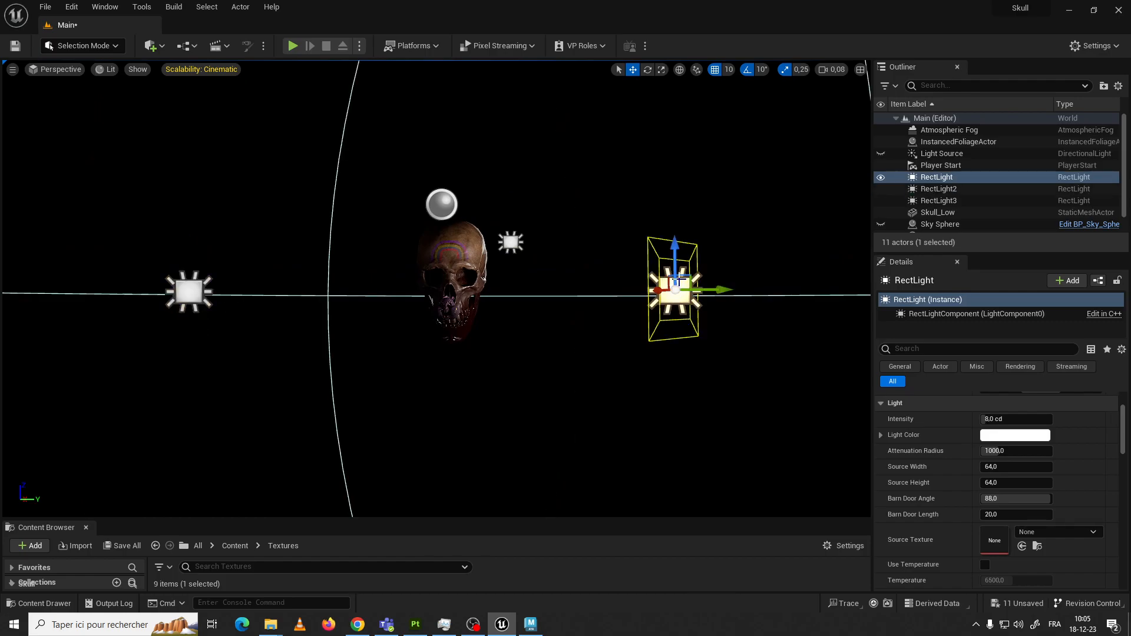
click(511, 242)
drag(536, 241, 474, 237)
key(e)
key(w)
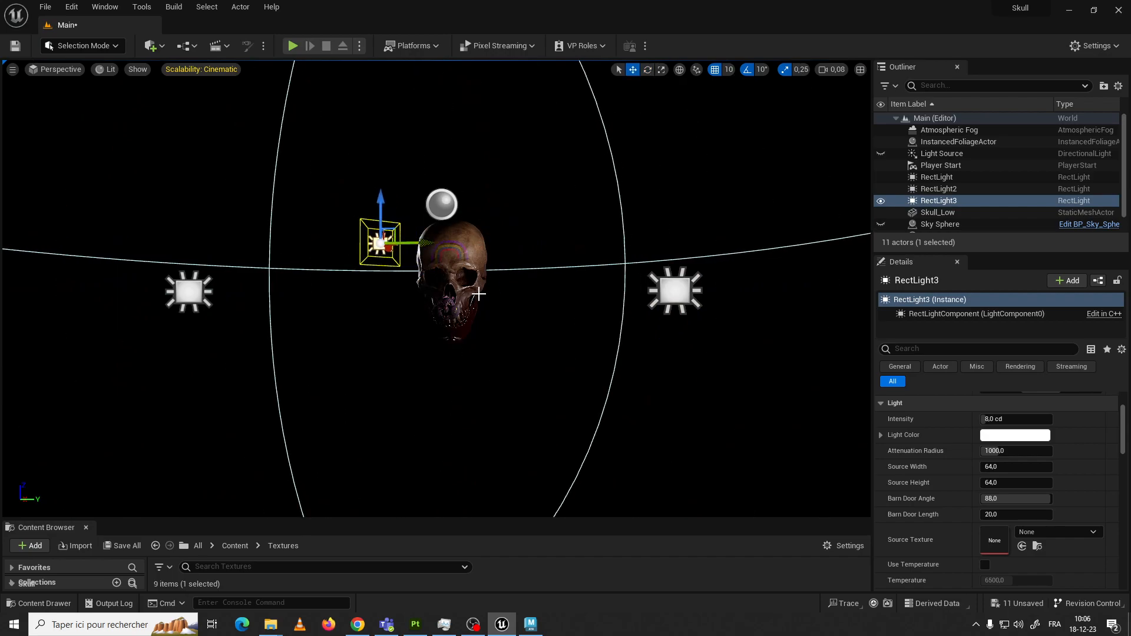
drag(424, 242, 436, 242)
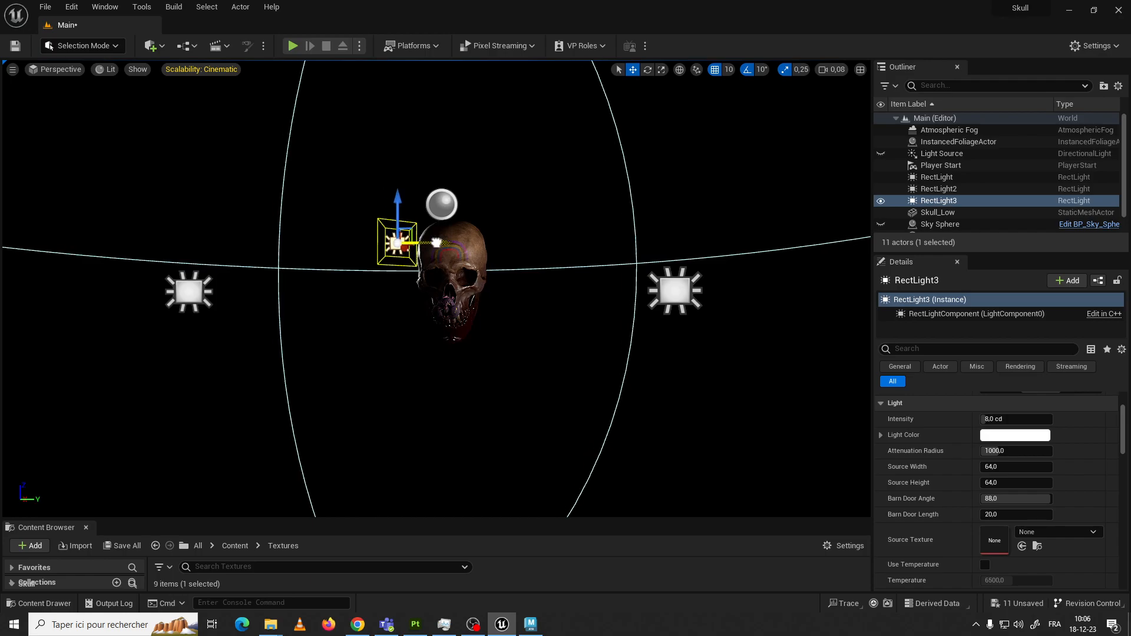
Shift RectLight3 slightly up and away from the skull to refine the rim light along its edge
scroll(430, 256, up, 3)
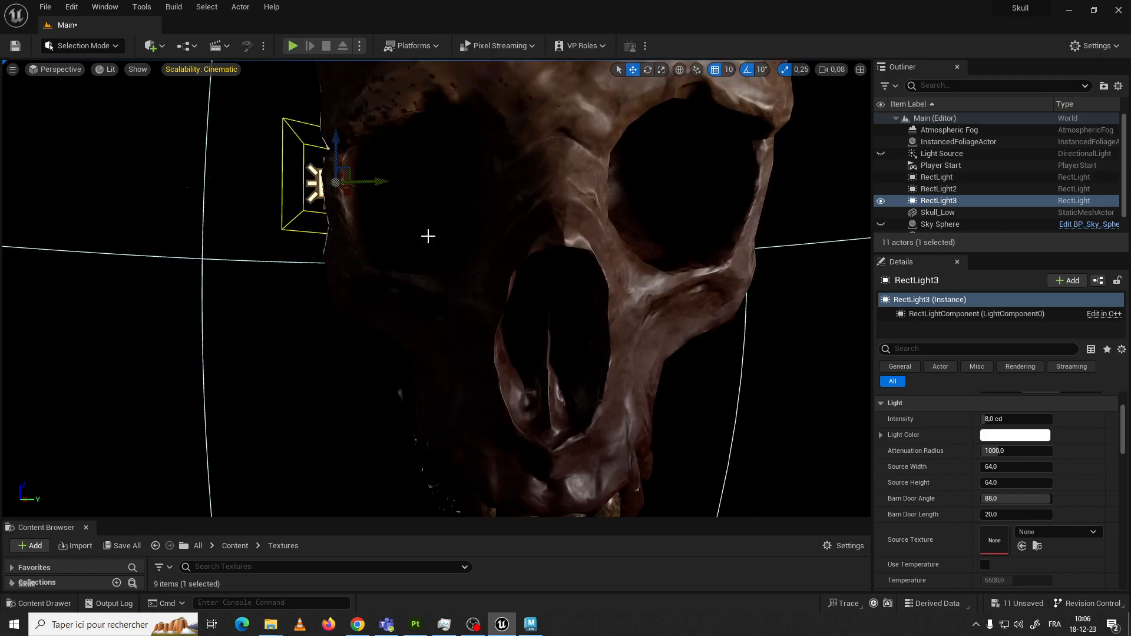
scroll(427, 235, down, 1)
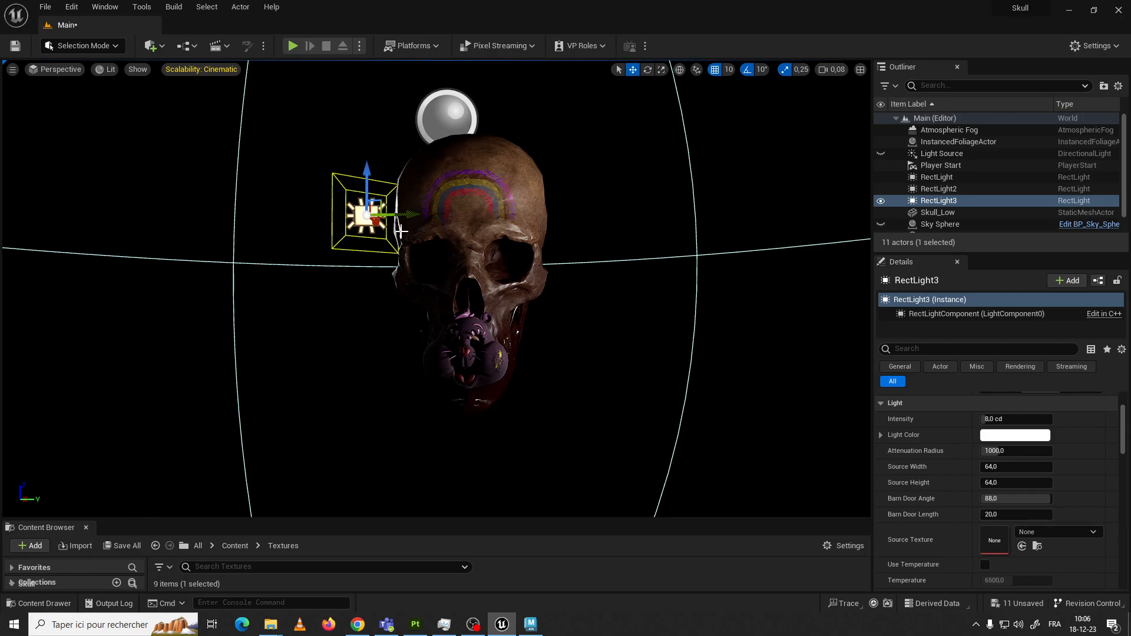
mouse_move(377, 222)
mouse_down()
mouse_move(344, 222)
mouse_move(370, 220)
mouse_up()
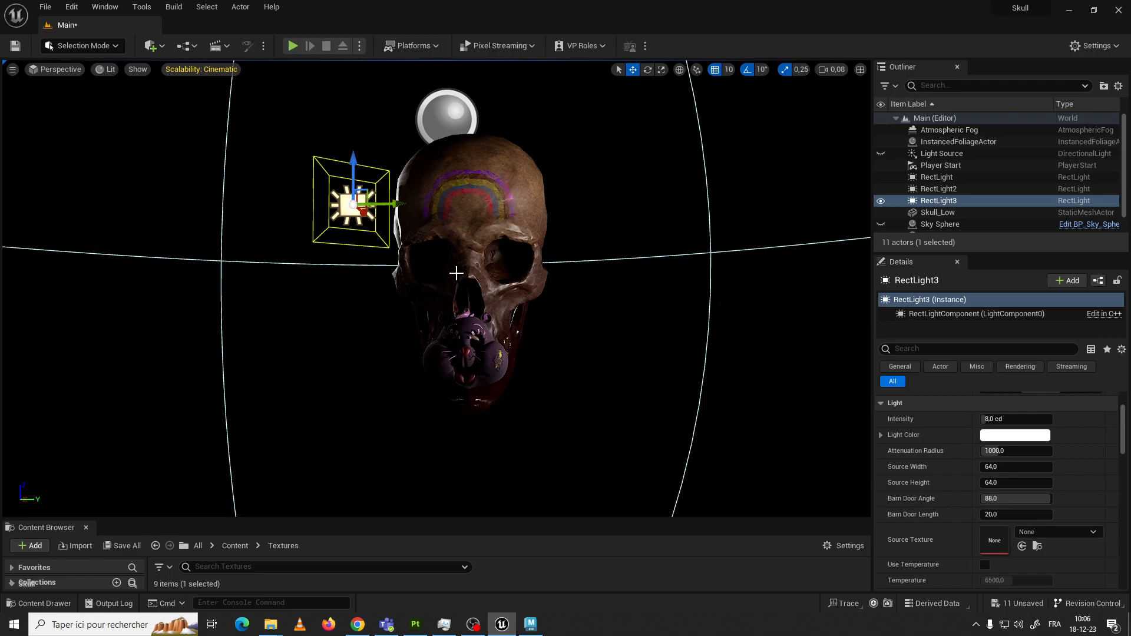
mouse_move(455, 273)
right_down()
mouse_move(451, 251)
mouse_move(454, 273)
right_up()
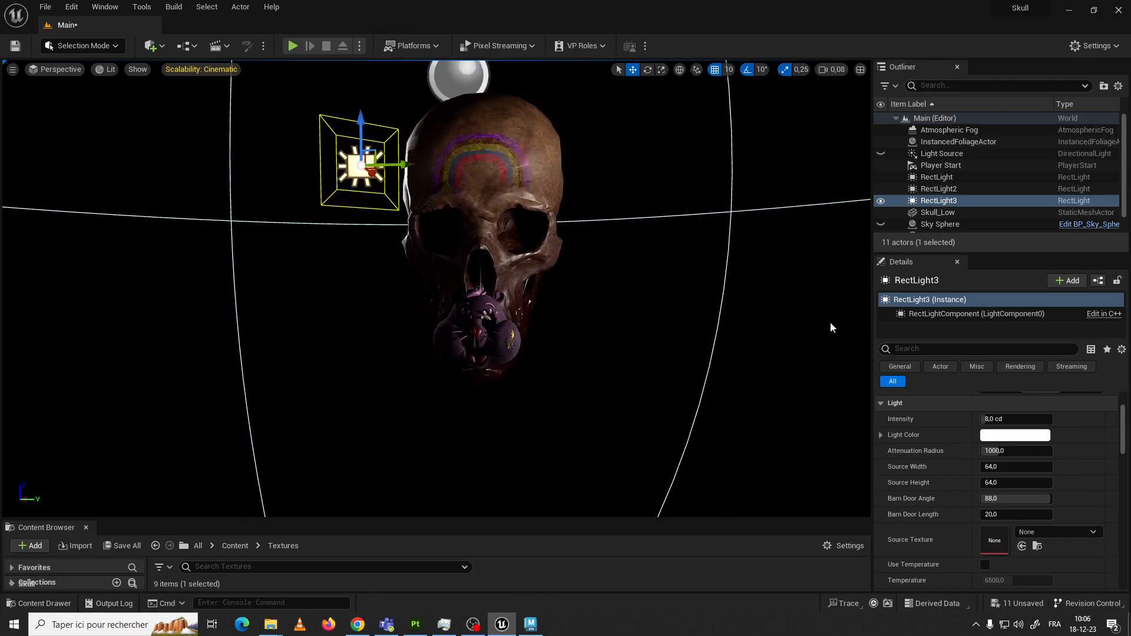
Try RectLight3 intensities of about 58, 1.3 and 105 cd to compare the rim lighting
mouse_move(995, 419)
mouse_down()
mouse_move(1064, 418)
mouse_move(991, 419)
mouse_up()
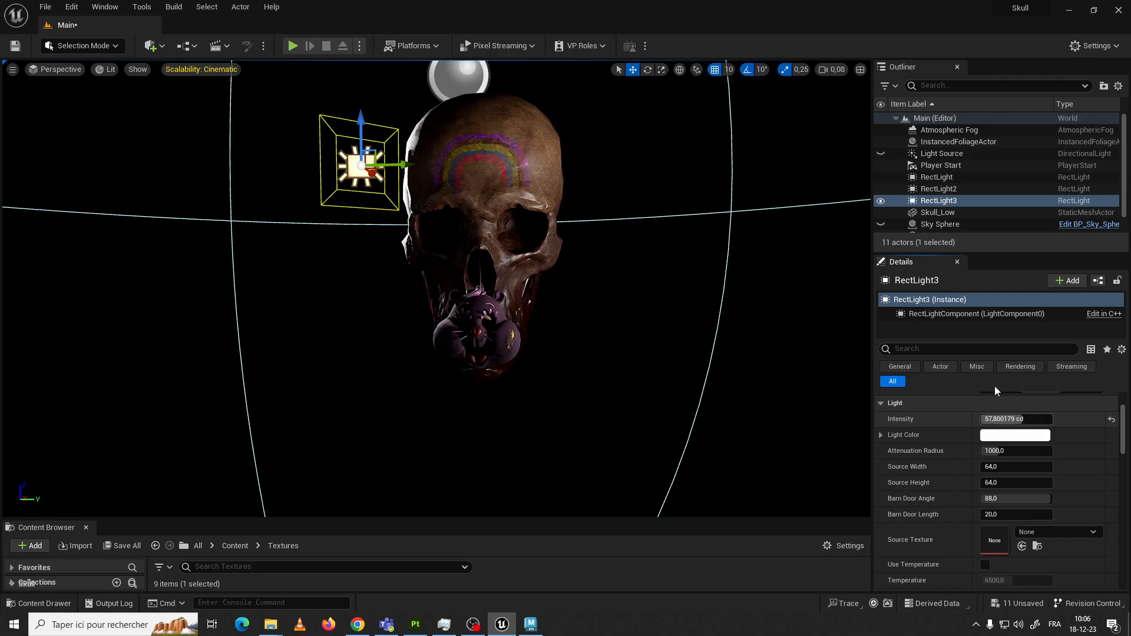
drag(1017, 419, 981, 419)
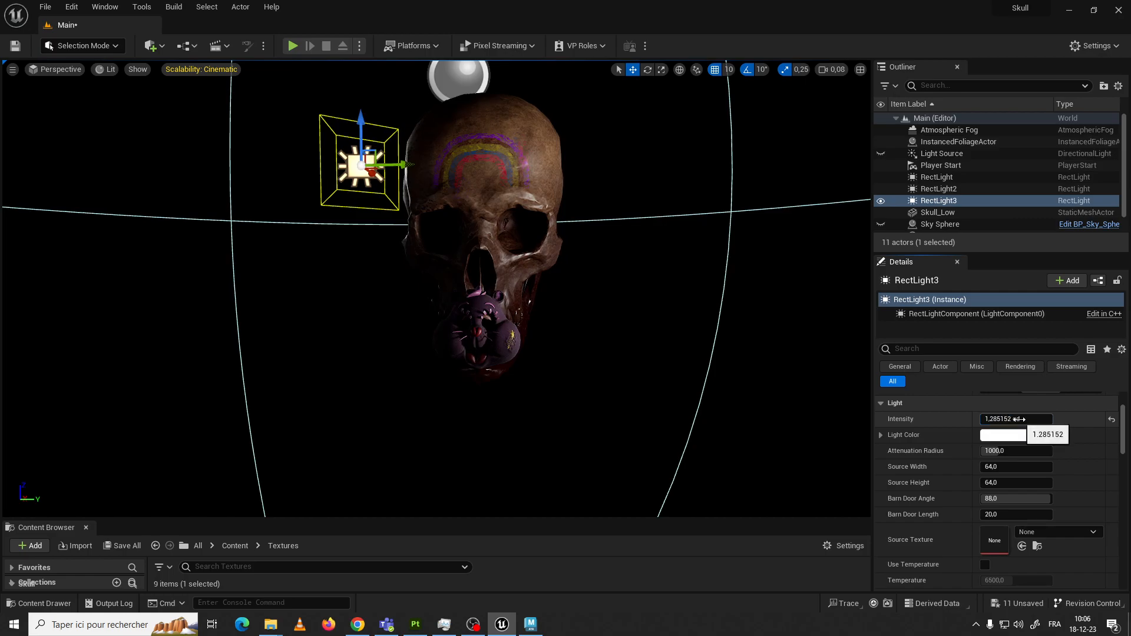
drag(982, 420, 1032, 420)
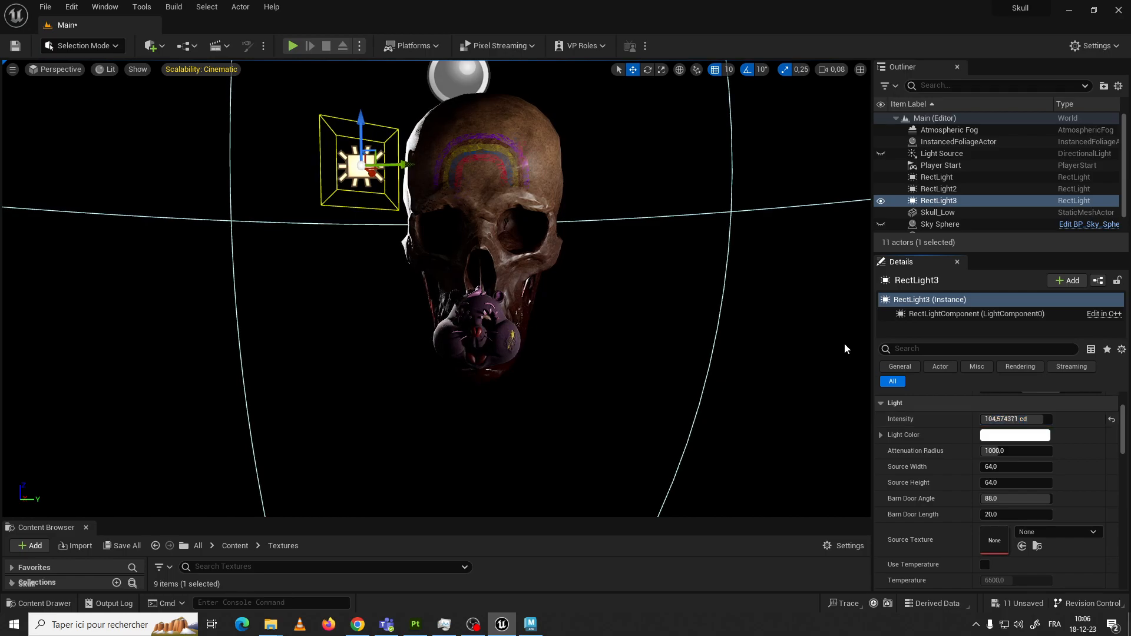
click(606, 140)
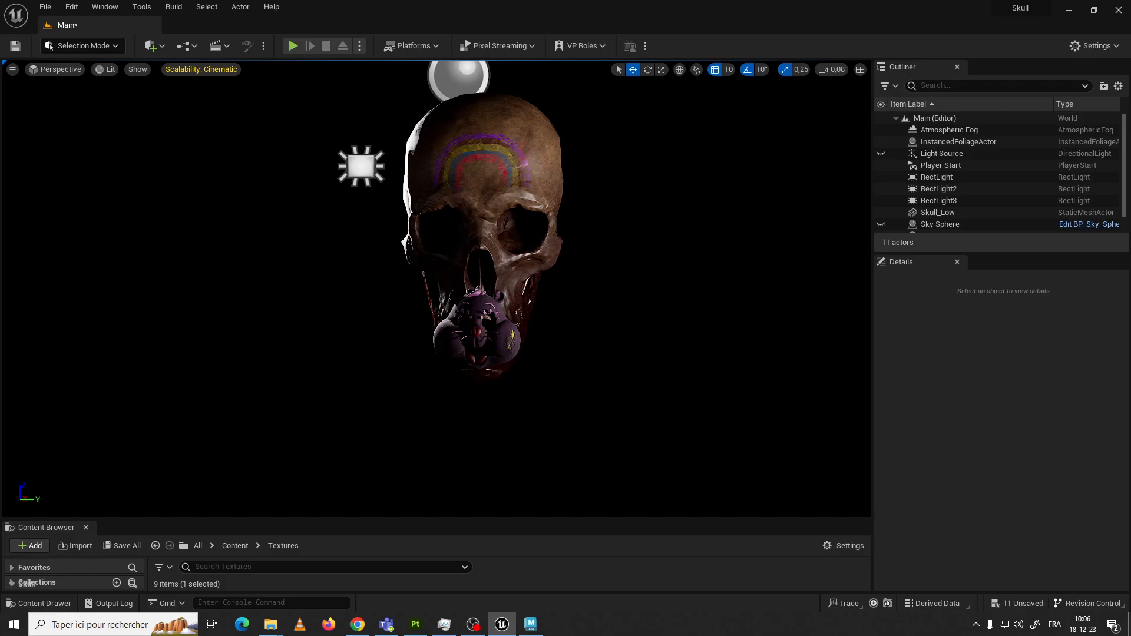
Set RectLight3's intensity to 5 cd
click(360, 167)
click(1004, 419)
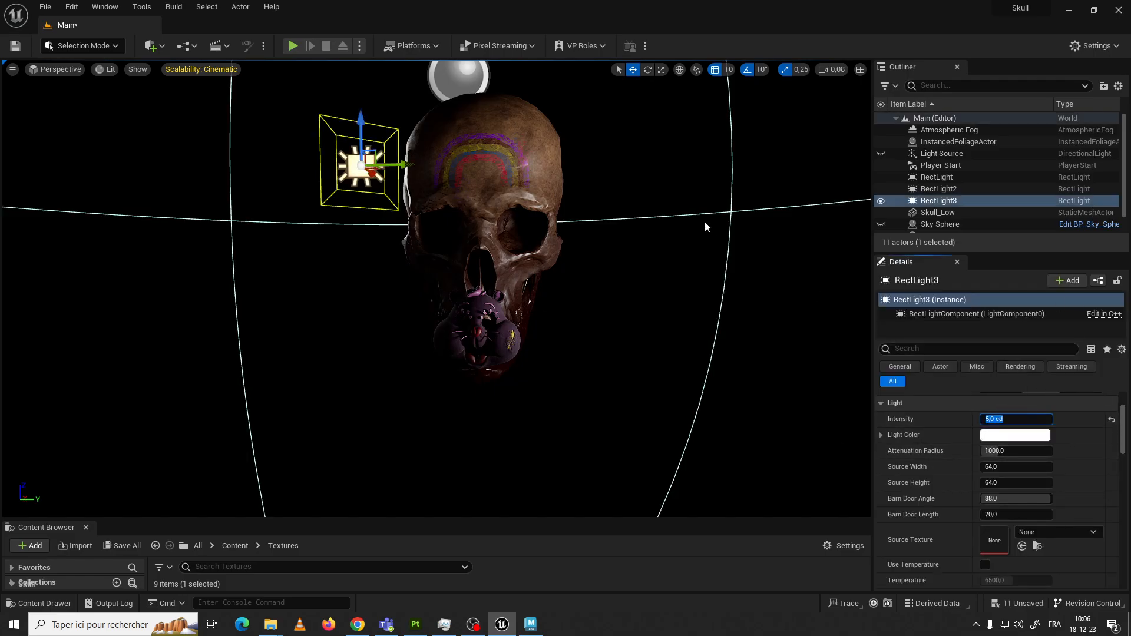
click(622, 217)
Set RectLight3's light color to saturated blue, sRGB hex 0064FF
click(361, 166)
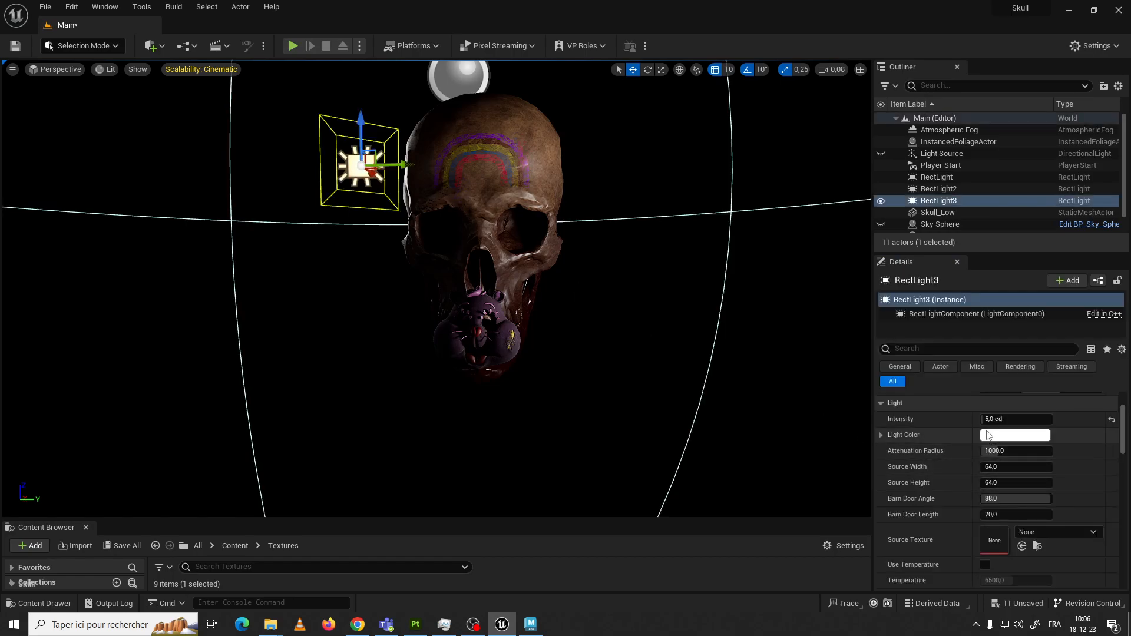
click(1018, 435)
drag(800, 403, 763, 354)
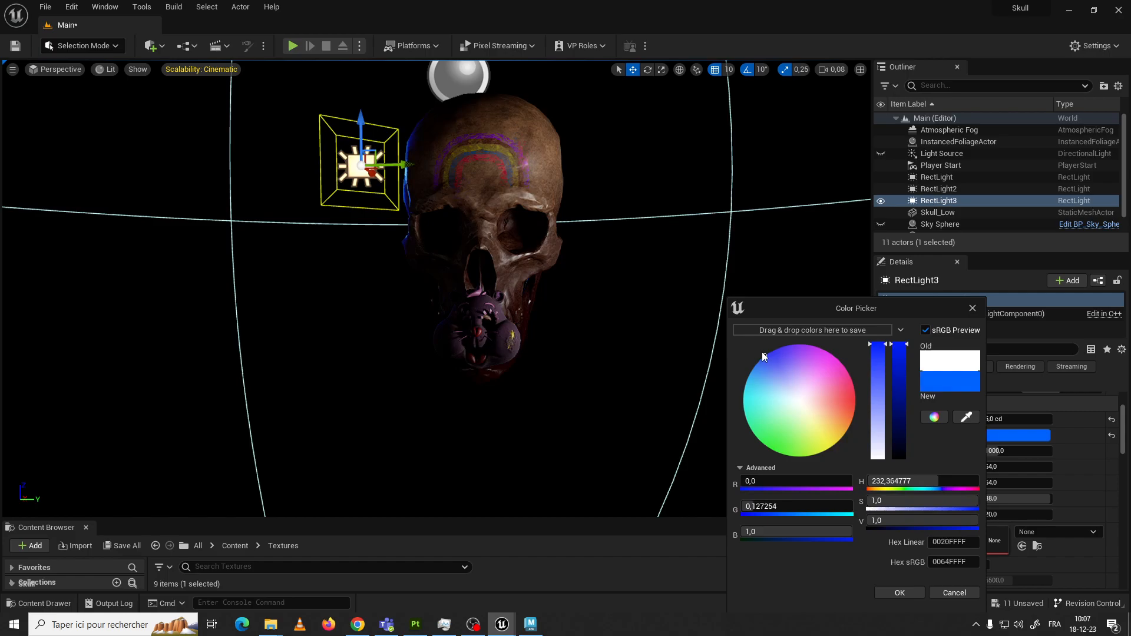
click(622, 327)
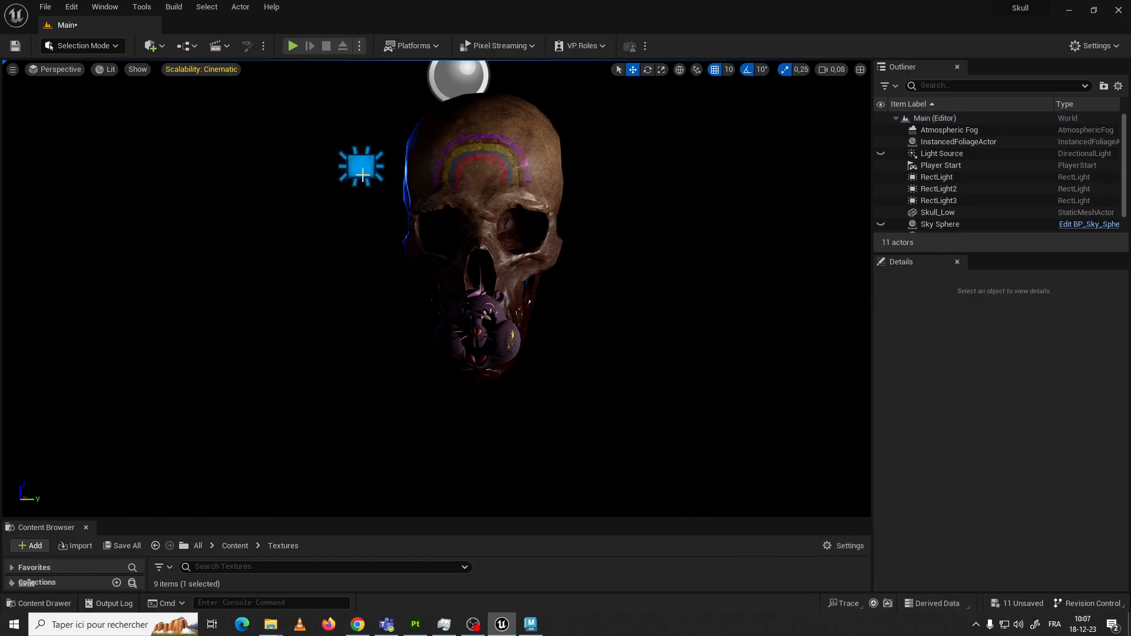
Set RectLight's light color to pure red, hex FF0000
click(357, 165)
scroll(534, 227, down, 5)
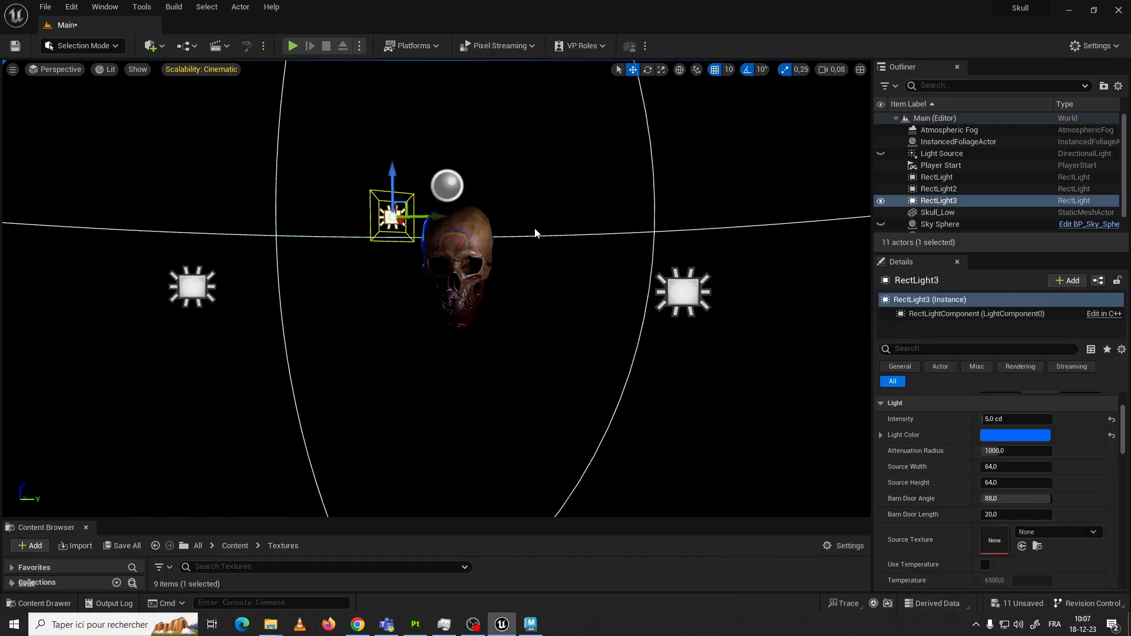
click(743, 298)
click(1015, 435)
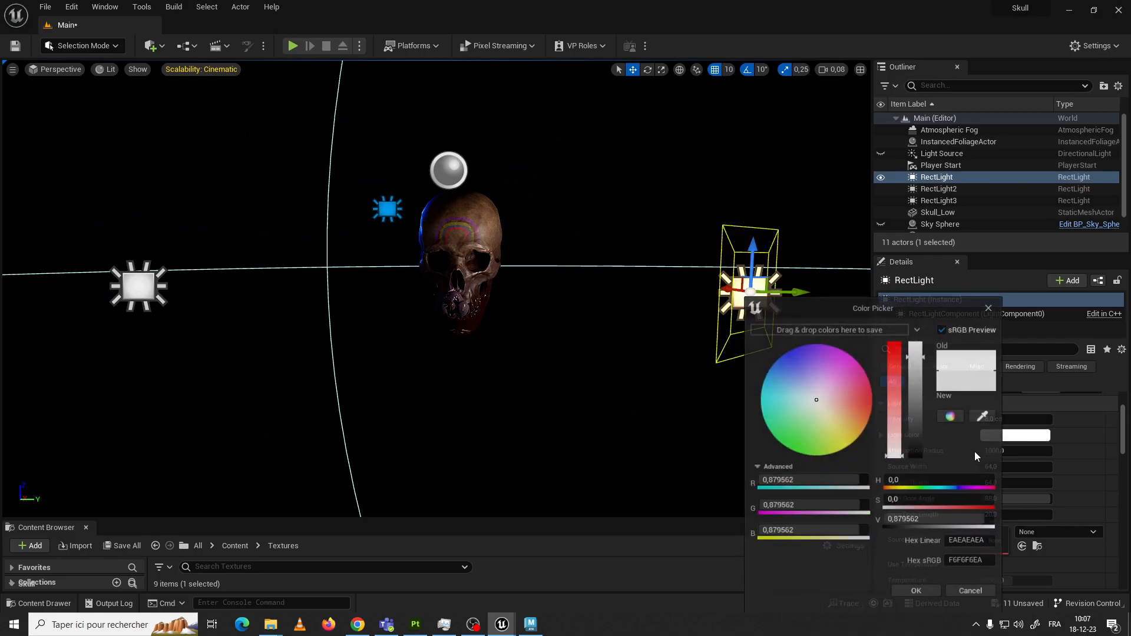
click(867, 402)
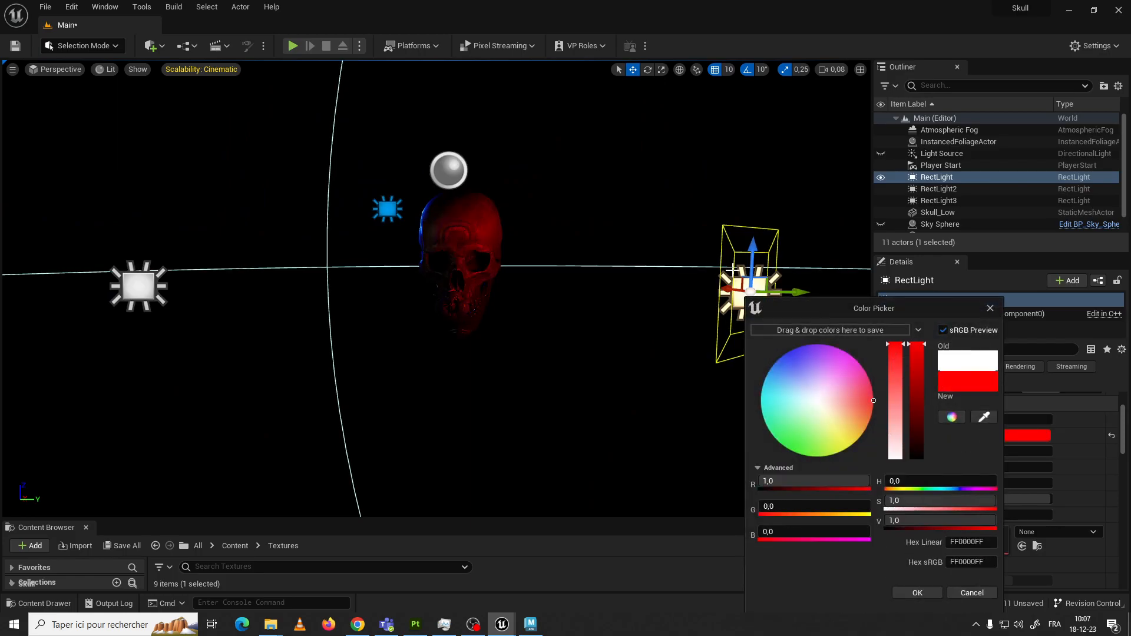
click(586, 277)
Set RectLight's intensity to about 9.35 cd and return its light color to white
scroll(643, 277, up, 2)
click(857, 294)
drag(1040, 418, 990, 419)
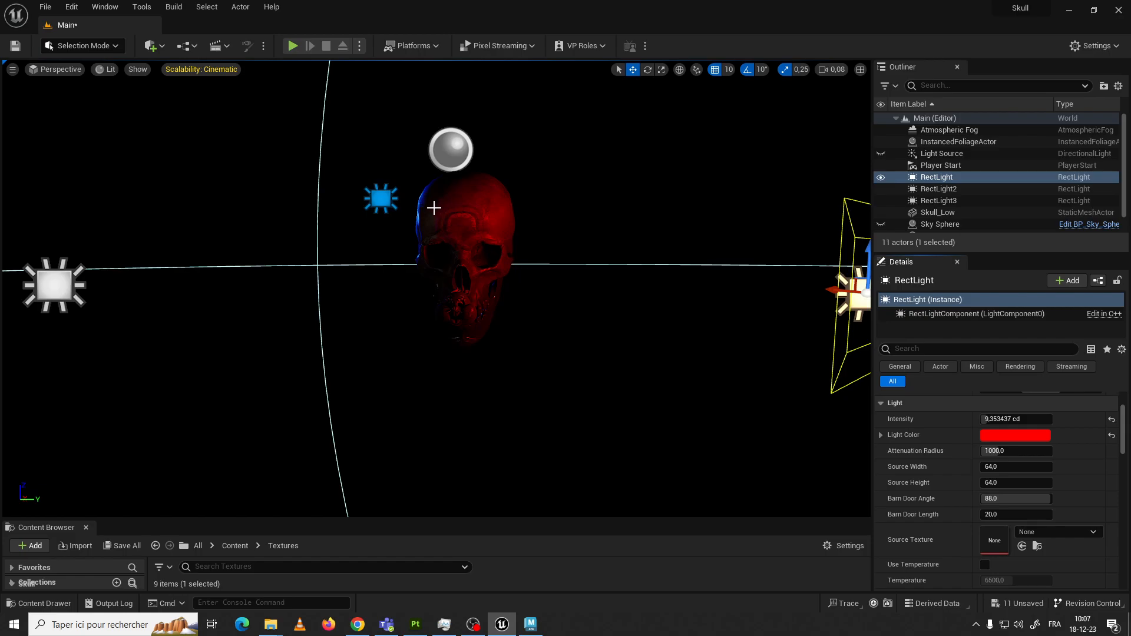
click(1015, 435)
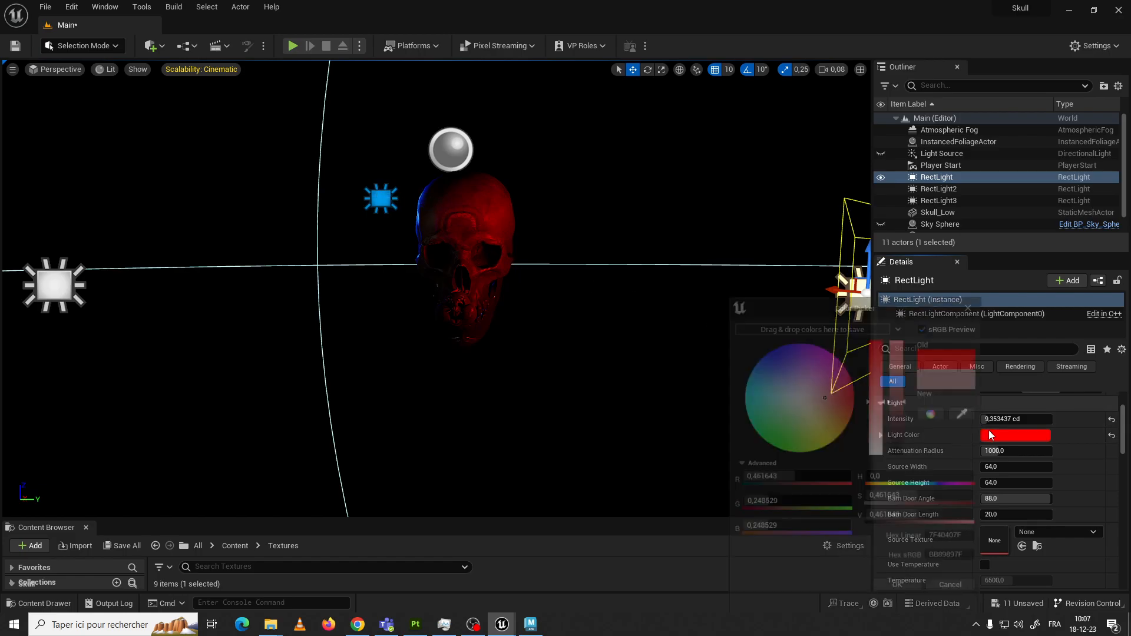
drag(883, 375, 884, 459)
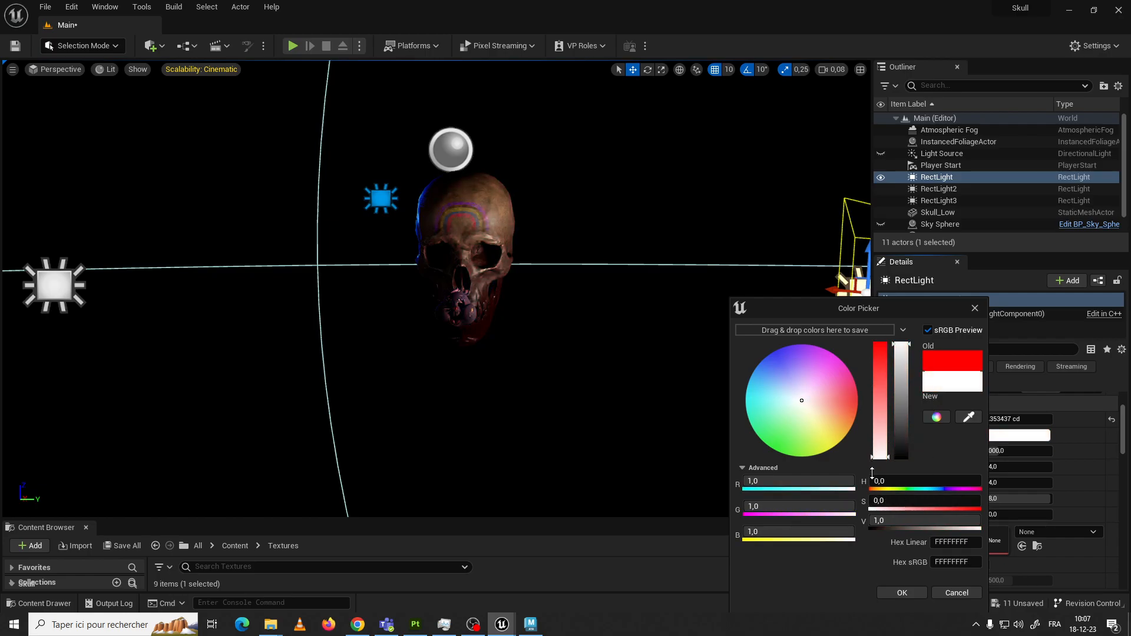
Change RectLight3's light color to a pale blue, sRGB hex D1D7FF
click(382, 201)
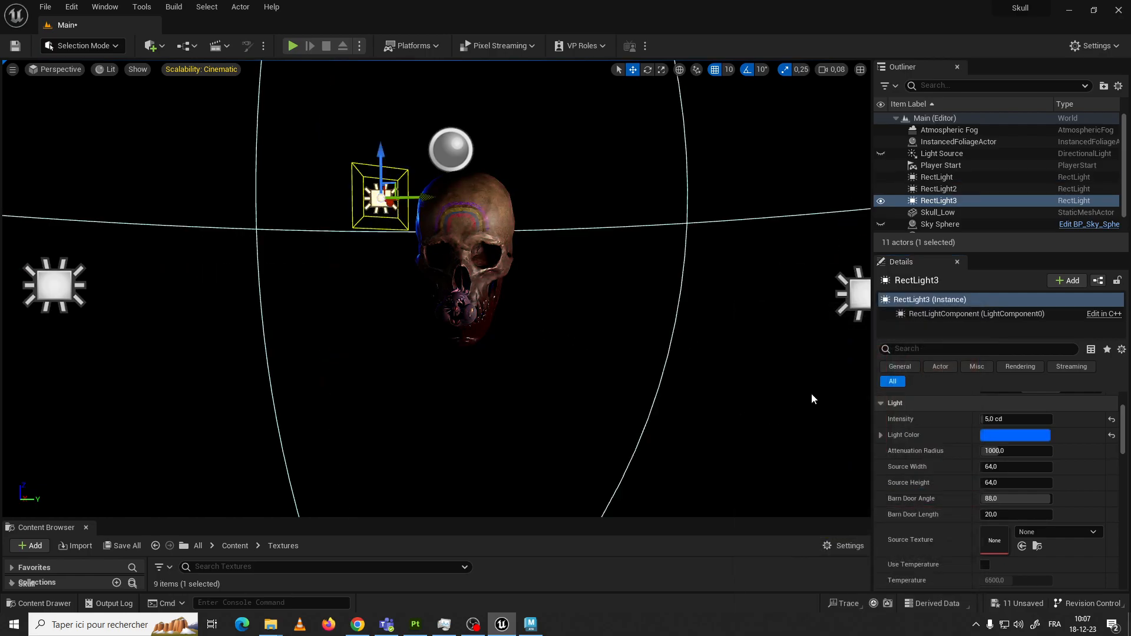
click(997, 435)
mouse_move(804, 387)
mouse_down()
mouse_move(791, 356)
mouse_move(785, 369)
mouse_move(776, 359)
mouse_move(802, 389)
mouse_up()
drag(798, 386, 796, 387)
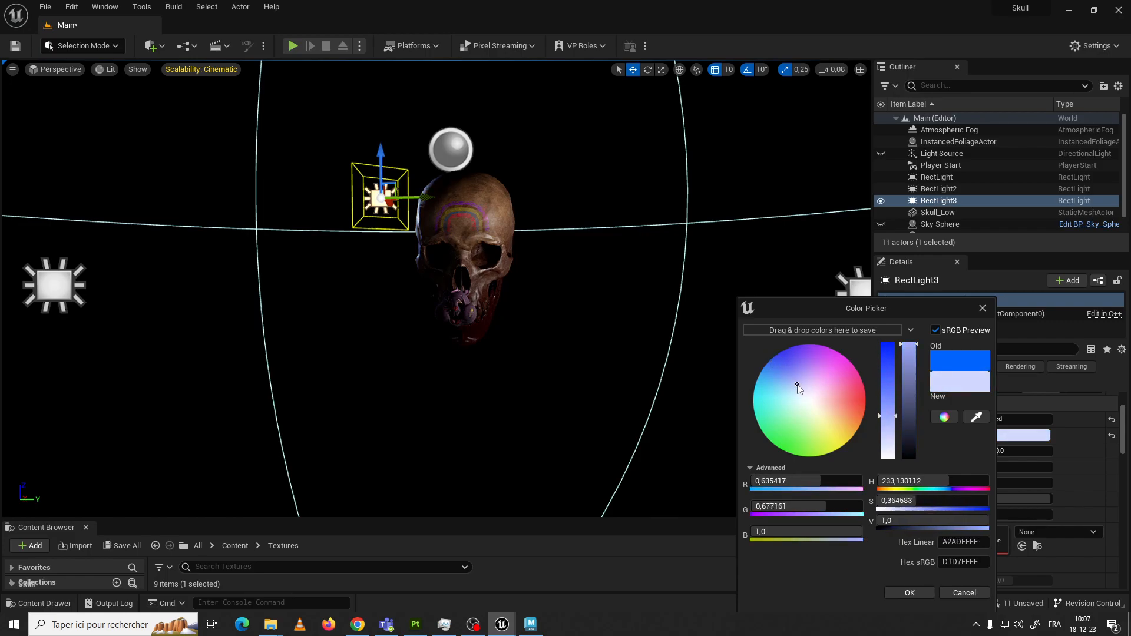
click(547, 289)
Change RectLight's light color to a very pale blue, sRGB hex EDF2FF
click(839, 287)
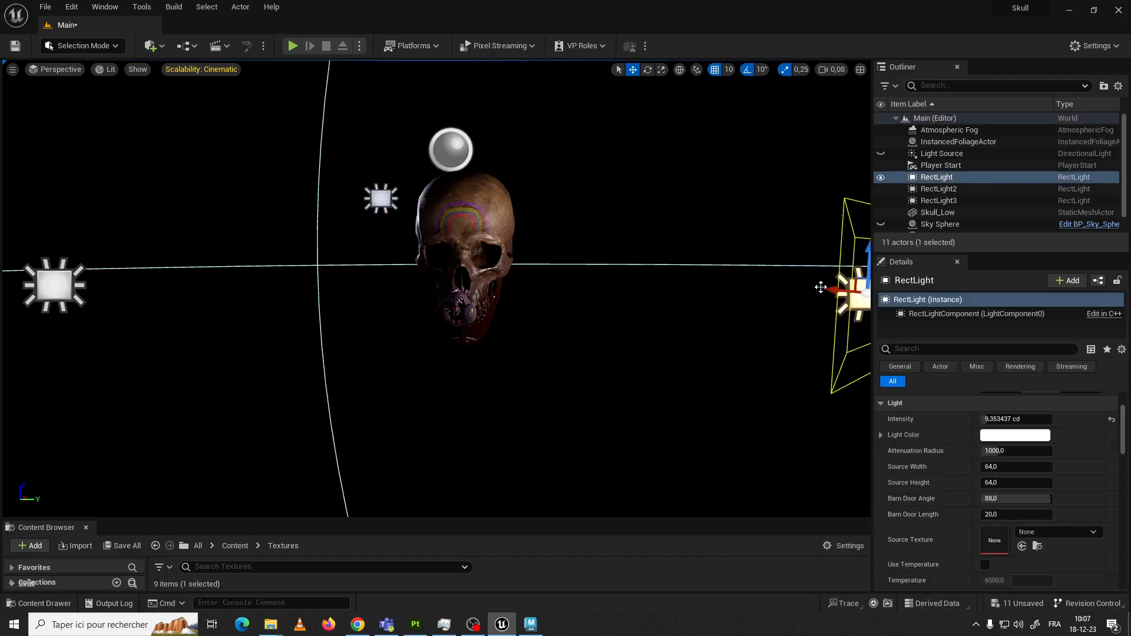
click(1006, 441)
mouse_move(822, 408)
mouse_down()
mouse_move(813, 387)
mouse_move(820, 411)
mouse_move(795, 406)
mouse_move(807, 397)
mouse_up()
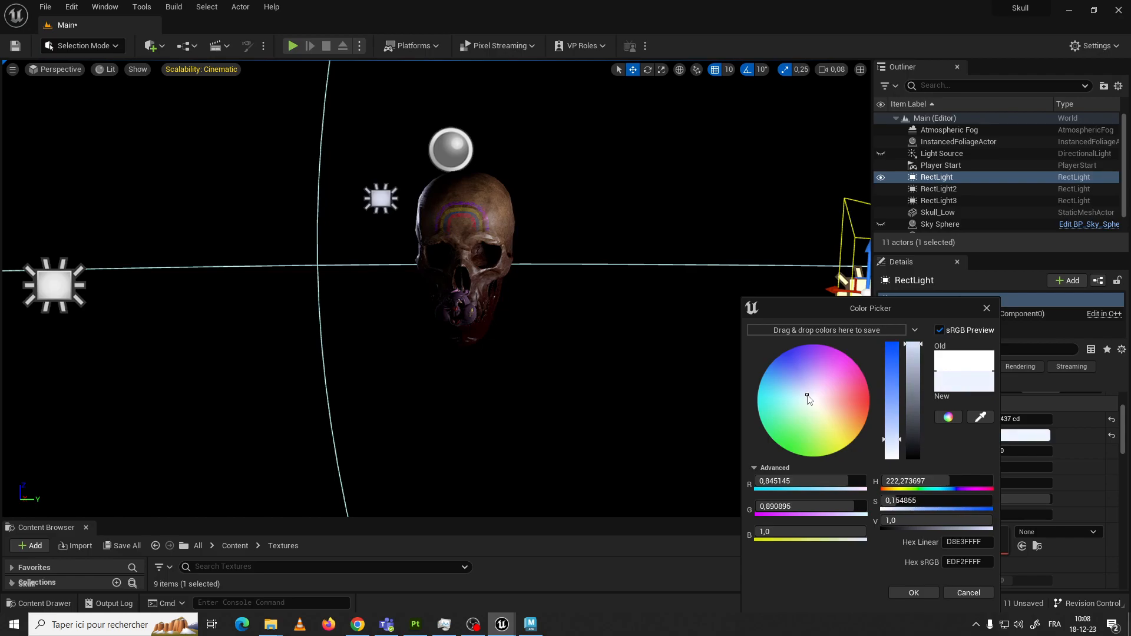
click(523, 285)
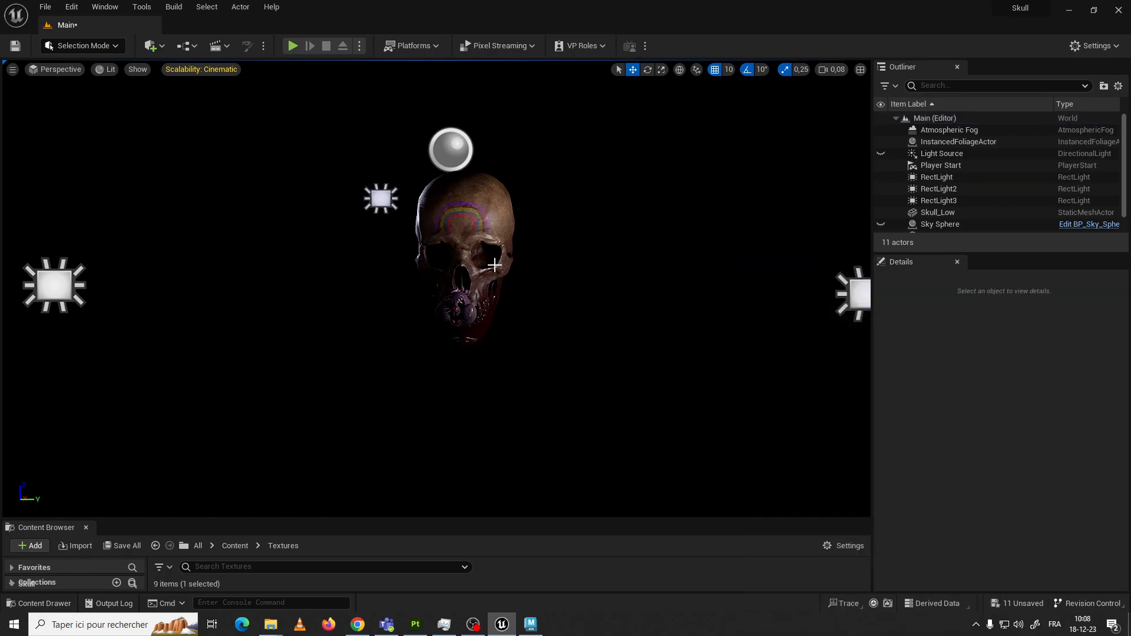
Examine up close how the skull's forehead, face and jaw ornament look under the adjusted lights
scroll(466, 317, up, 2)
scroll(482, 305, down, 2)
scroll(482, 307, up, 2)
click(502, 312)
click(589, 303)
click(526, 259)
click(597, 309)
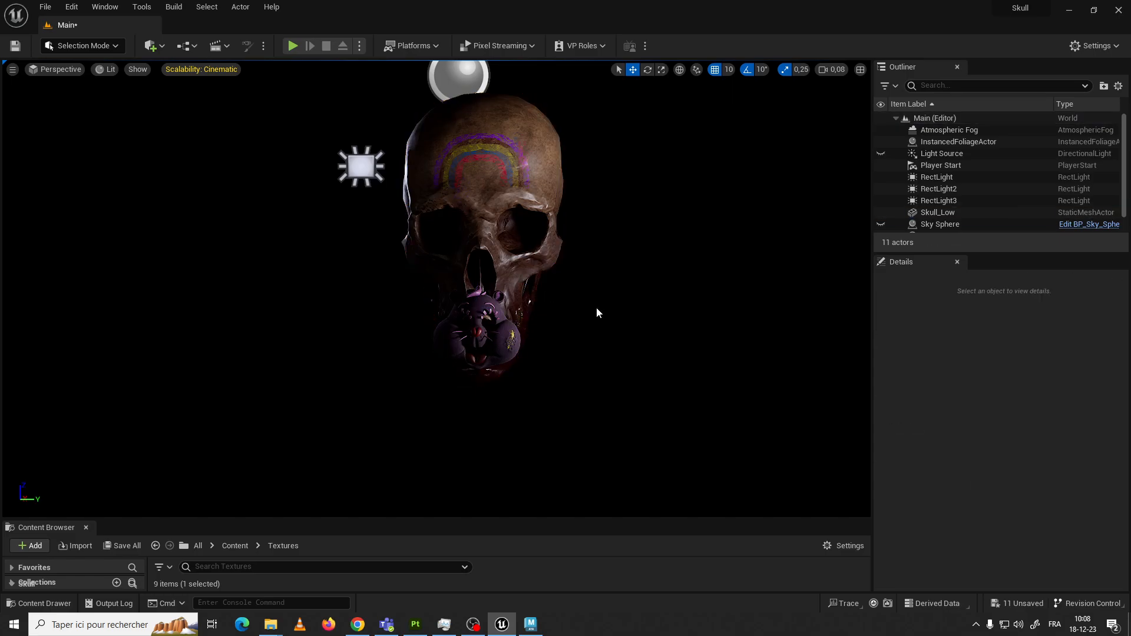
click(516, 343)
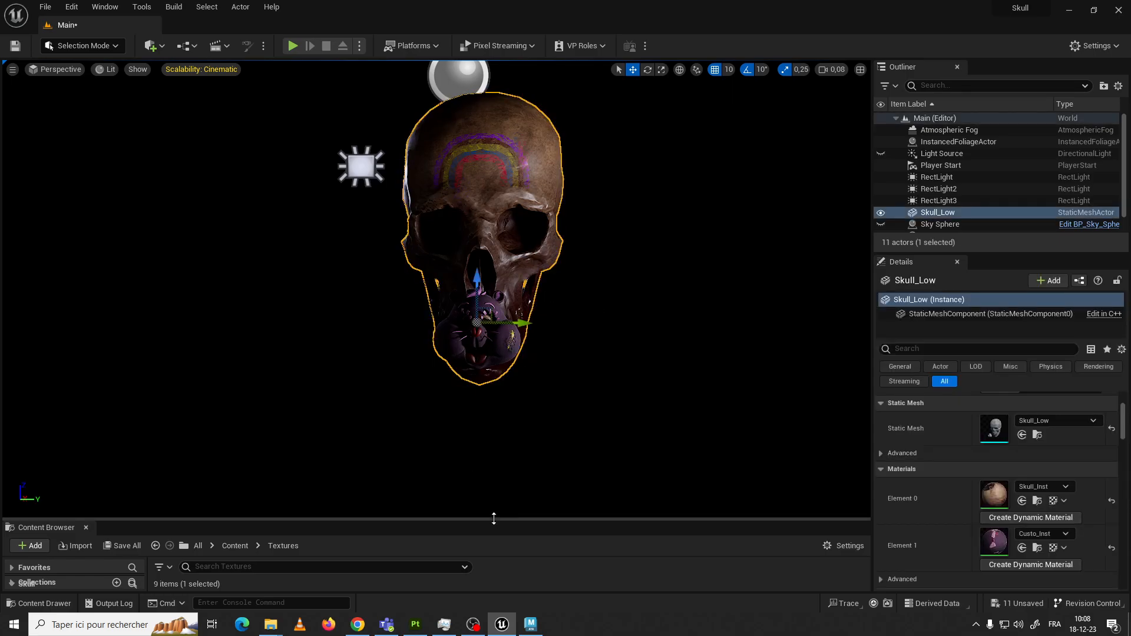
Enlarge the Content Browser until the texture thumbnails are fully visible, leaving the skull deselected
drag(494, 519, 495, 424)
scroll(523, 370, down, 3)
scroll(545, 341, up, 2)
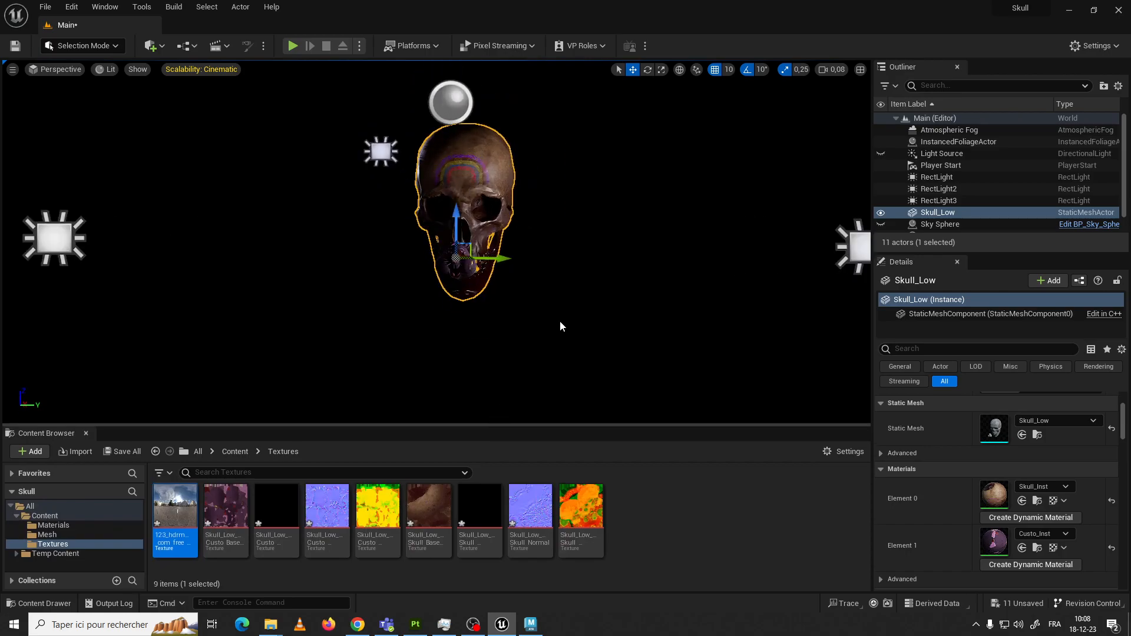
click(529, 298)
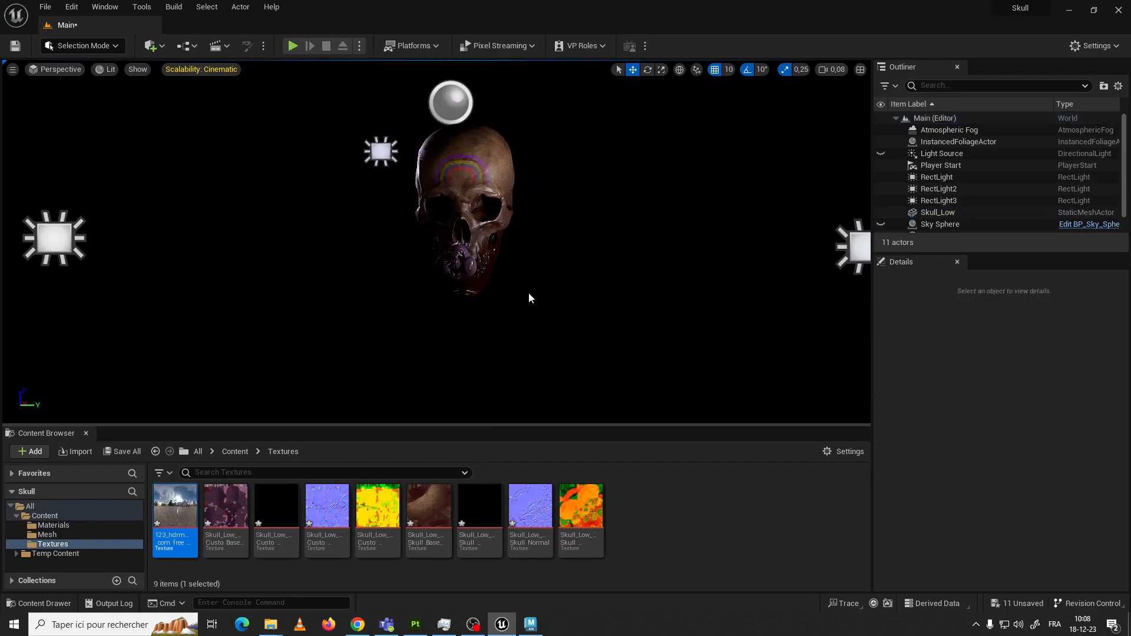
Adjust RectLight2's height to a Z location of about 130
click(461, 259)
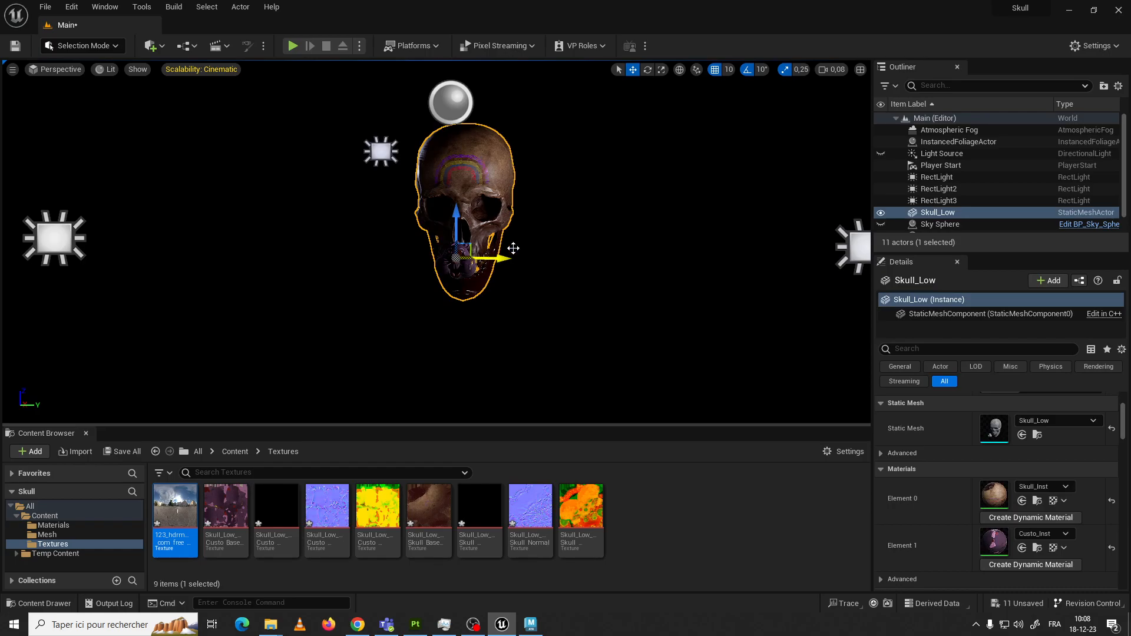
click(362, 153)
click(380, 151)
click(854, 250)
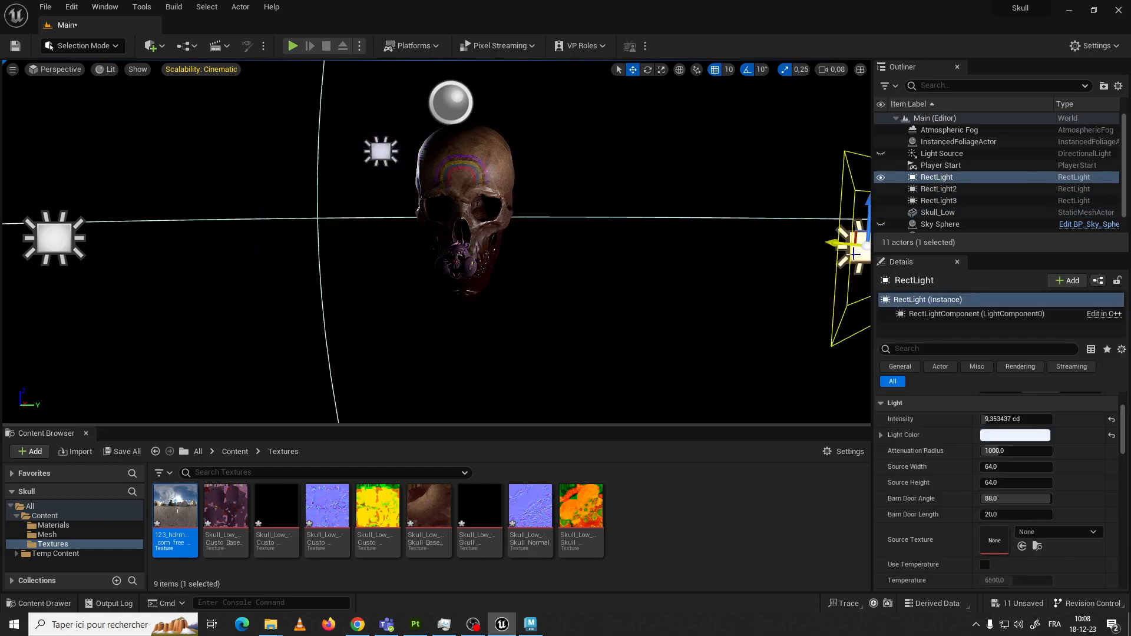
click(380, 152)
click(81, 231)
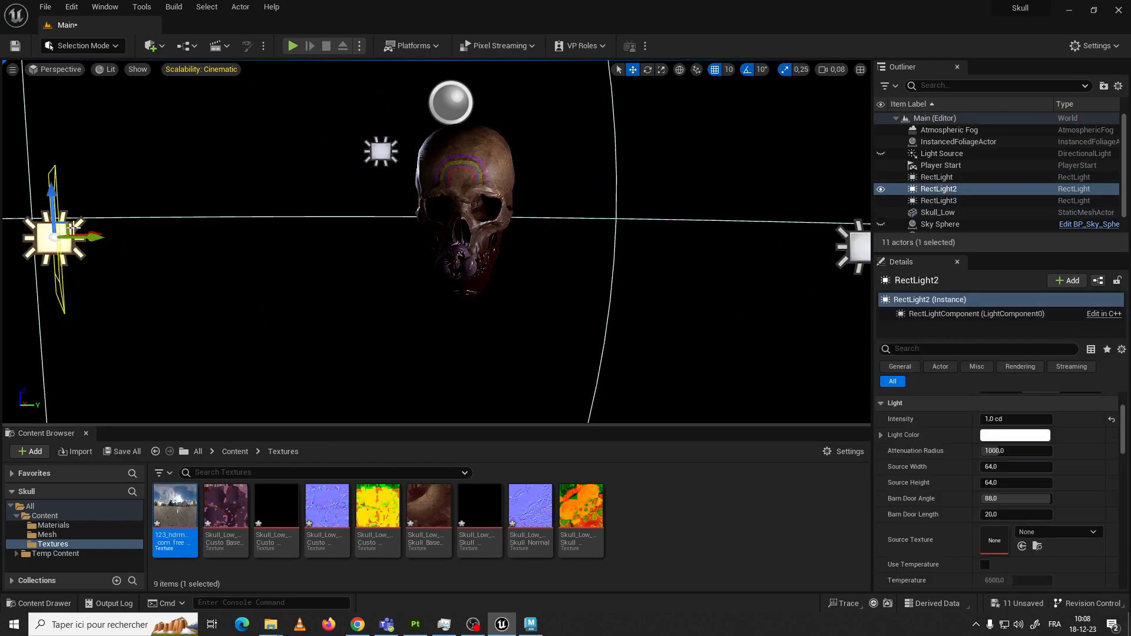
mouse_move(51, 194)
mouse_down()
mouse_move(46, 72)
mouse_move(56, 348)
mouse_move(46, 62)
mouse_move(51, 359)
mouse_move(47, 142)
mouse_move(53, 210)
mouse_up()
scroll(411, 249, up, 2)
scroll(411, 249, down, 4)
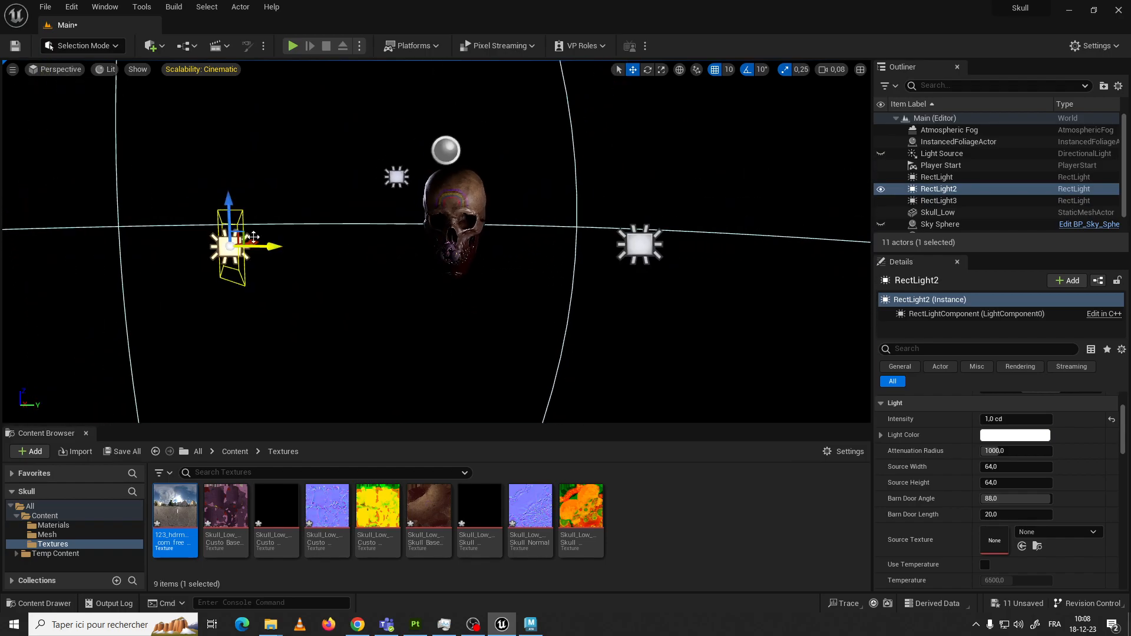
scroll(322, 298, up, 1)
scroll(166, 217, up, 1)
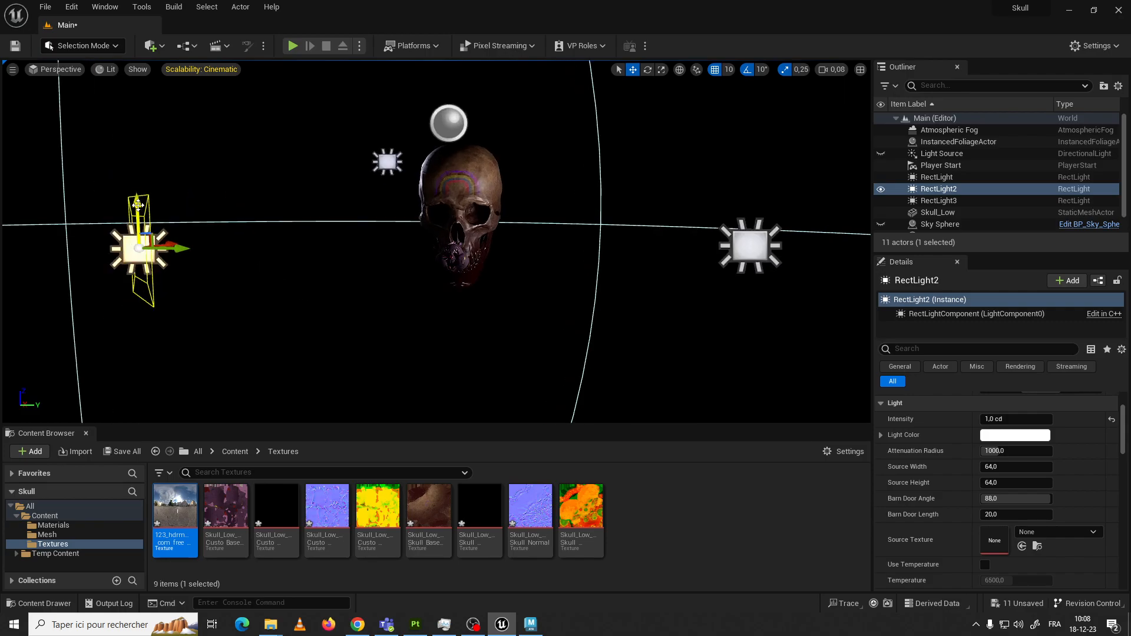
drag(172, 247, 175, 184)
Set RectLight2's Z location to 163 and check the light on the skull's jaw and ornament
scroll(501, 263, up, 1)
scroll(501, 263, up, 3)
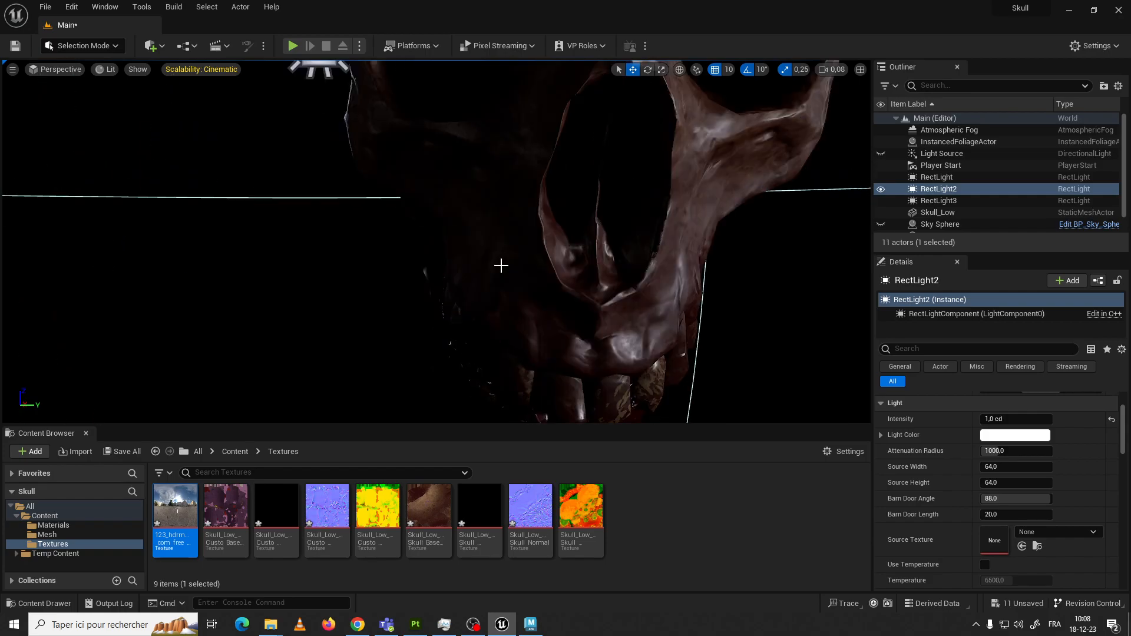
scroll(501, 264, down, 2)
scroll(500, 263, up, 2)
scroll(501, 266, down, 3)
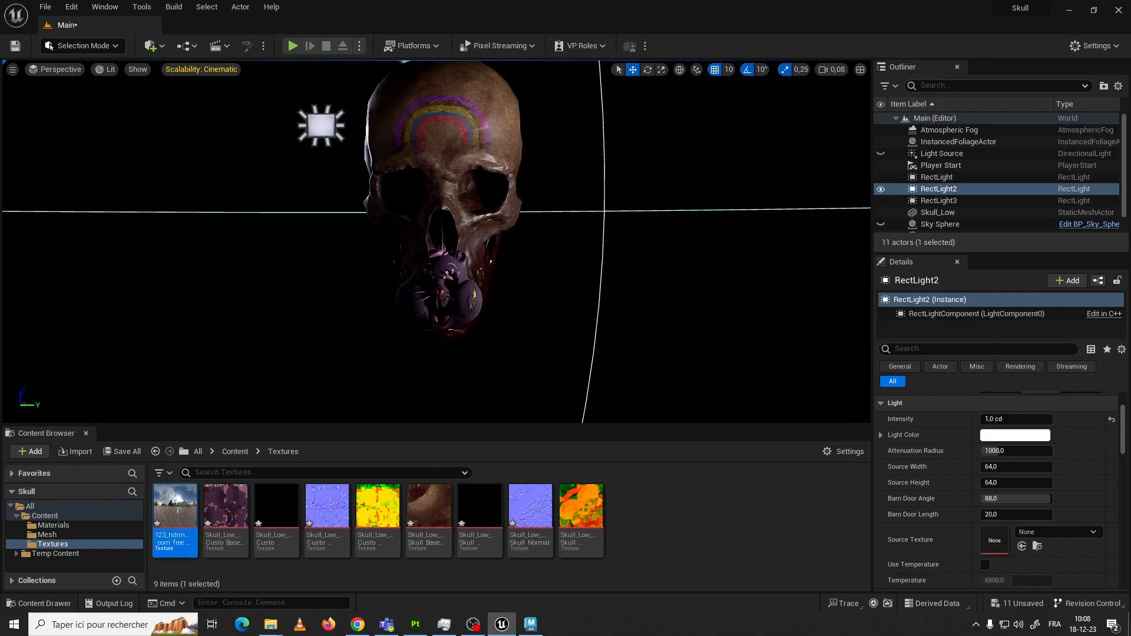
alt+drag(497, 300, 554, 299)
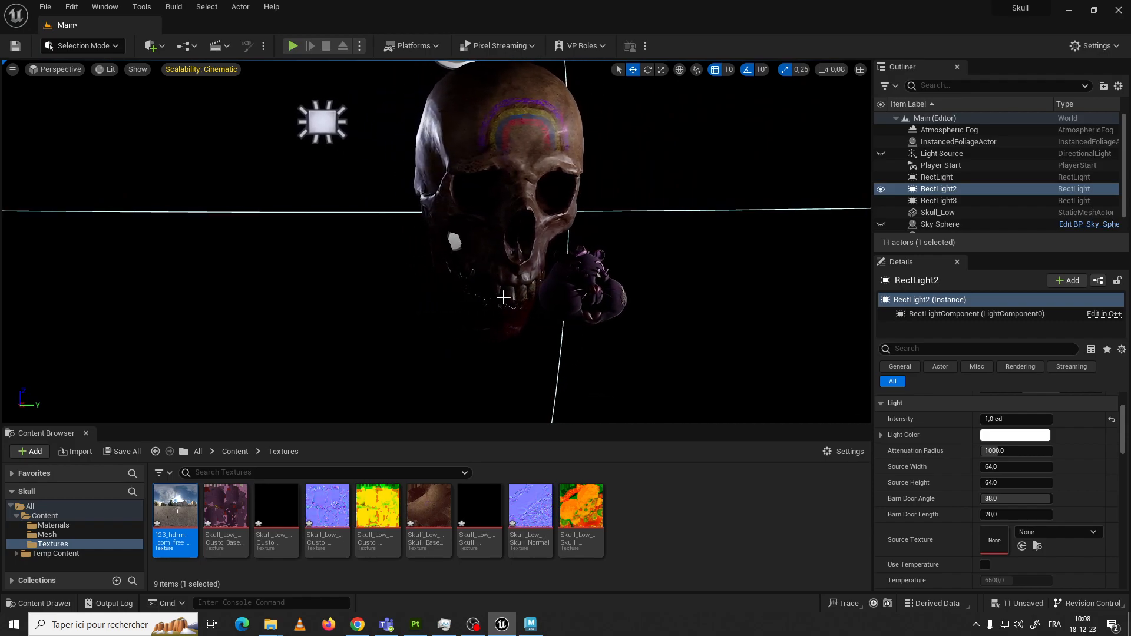
scroll(1054, 459, up, 2)
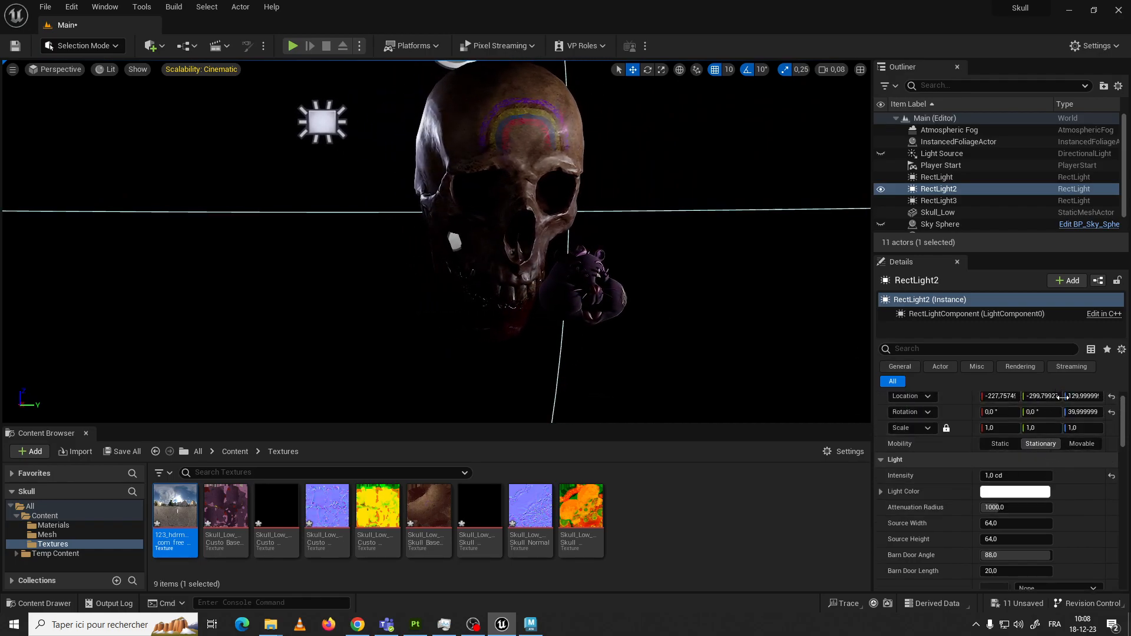
drag(1072, 396, 1009, 396)
mouse_move(1086, 400)
mouse_down()
mouse_move(1120, 400)
mouse_move(1083, 401)
mouse_move(1095, 400)
mouse_up()
right_drag(766, 325, 731, 318)
key(d)
key(d)
key(w)
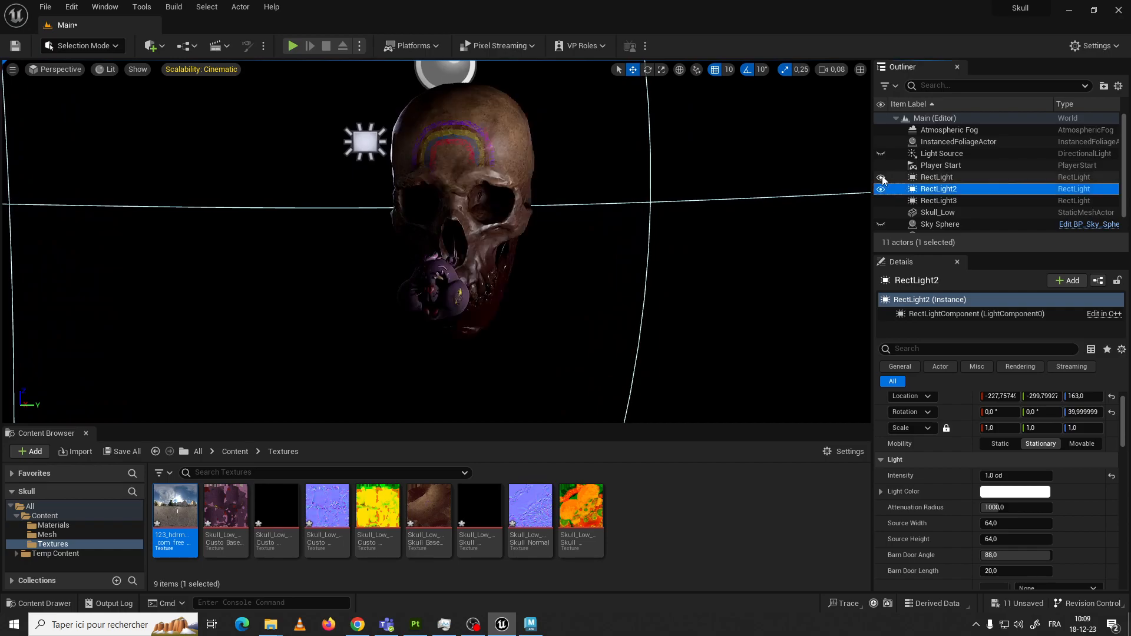
Raise RectLight to a Z location of 312 and lower RectLight3 to a Z location of about 20
click(949, 177)
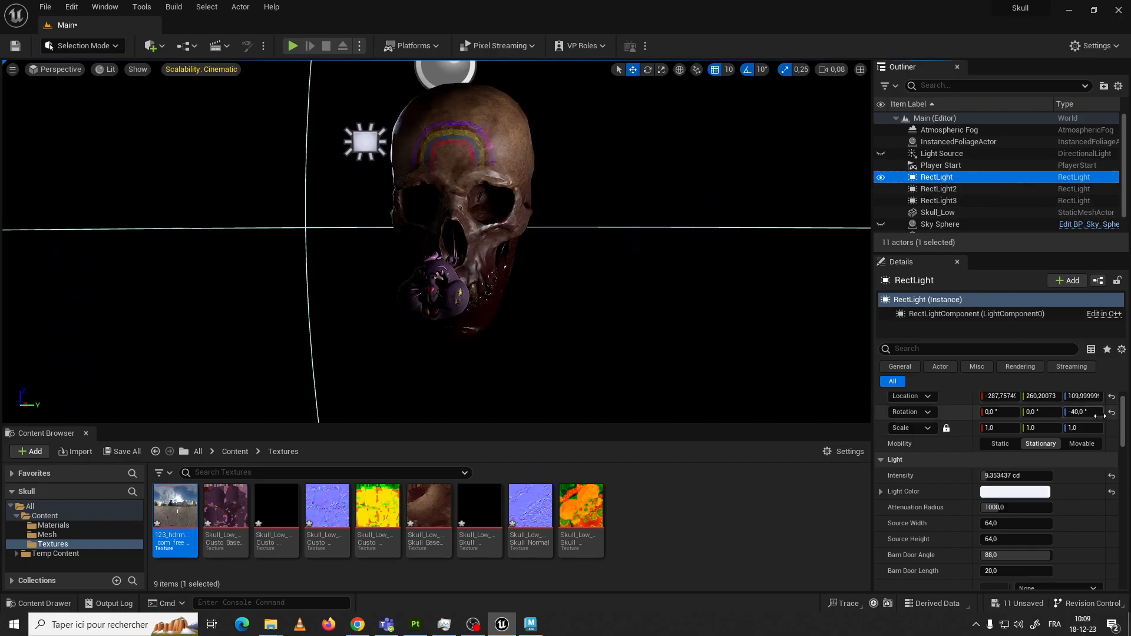
drag(1087, 397, 1119, 396)
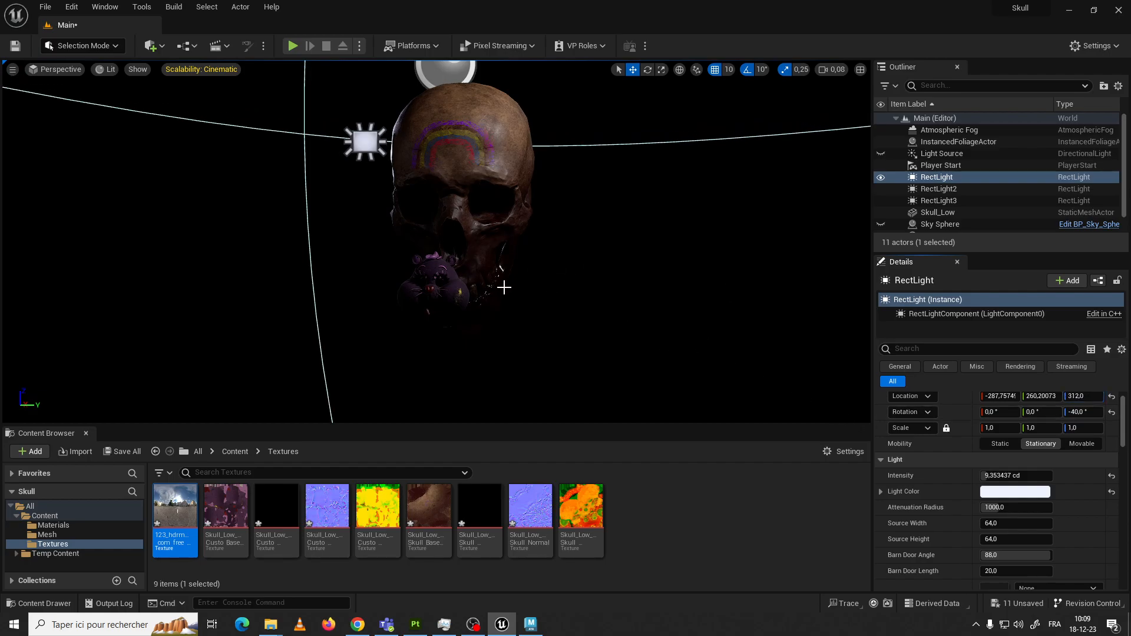
click(365, 142)
drag(367, 101, 336, 249)
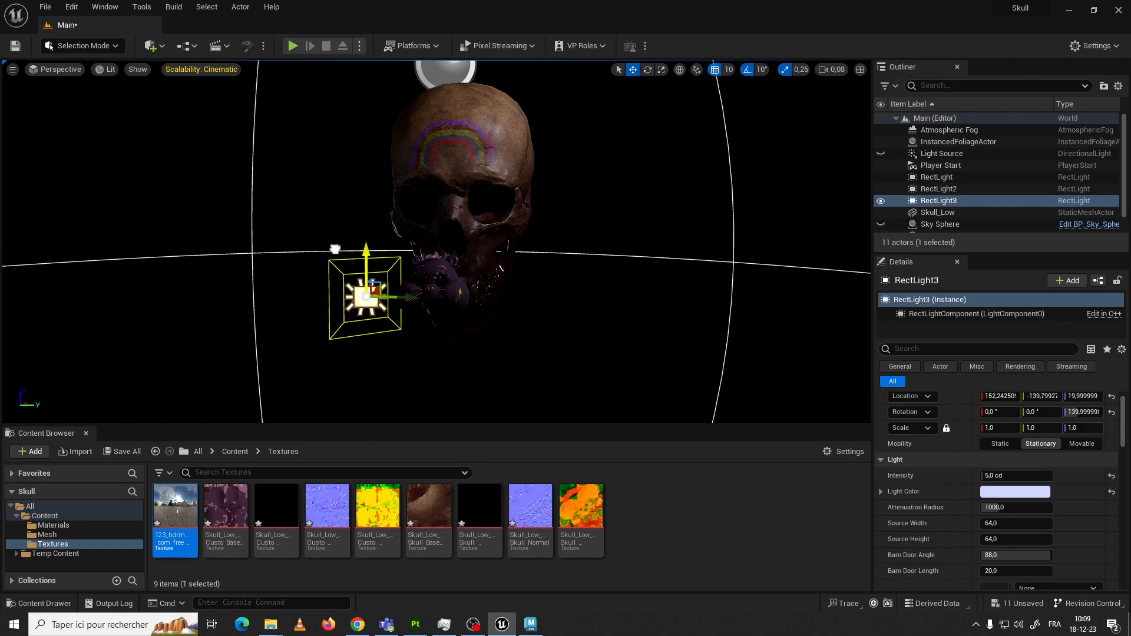
Switch the transform gizmo to local space and rotate RectLight3 to 30° on its Y axis, tilting it up toward the skull
key(e)
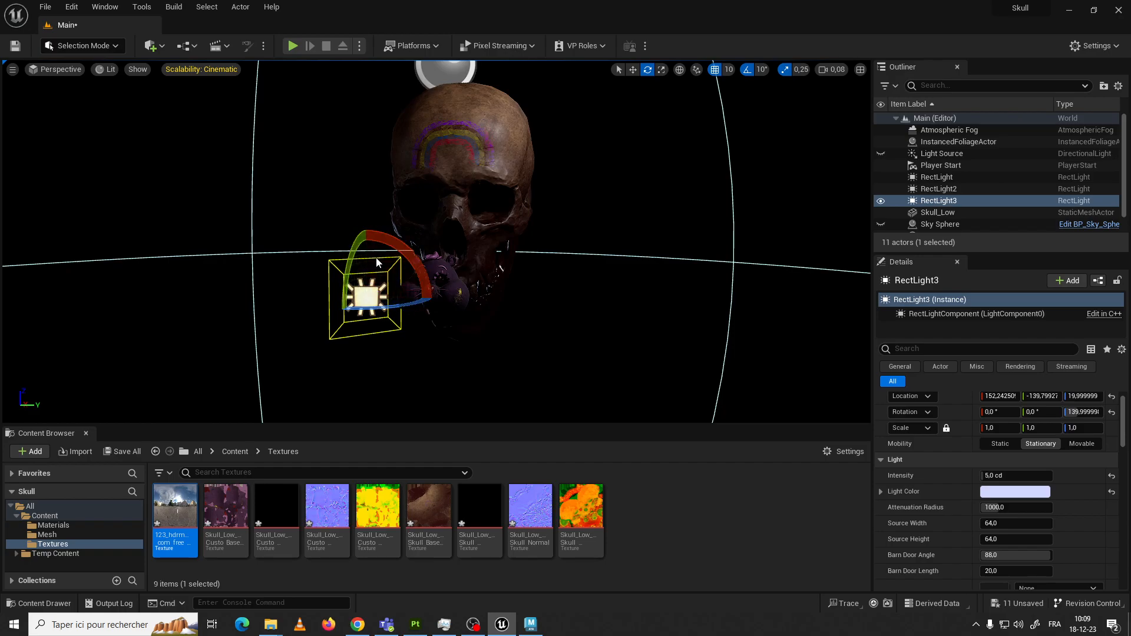
click(680, 70)
click(680, 71)
click(680, 71)
click(680, 70)
click(680, 71)
mouse_move(386, 264)
mouse_down()
mouse_move(396, 315)
mouse_move(363, 195)
mouse_move(390, 243)
mouse_up()
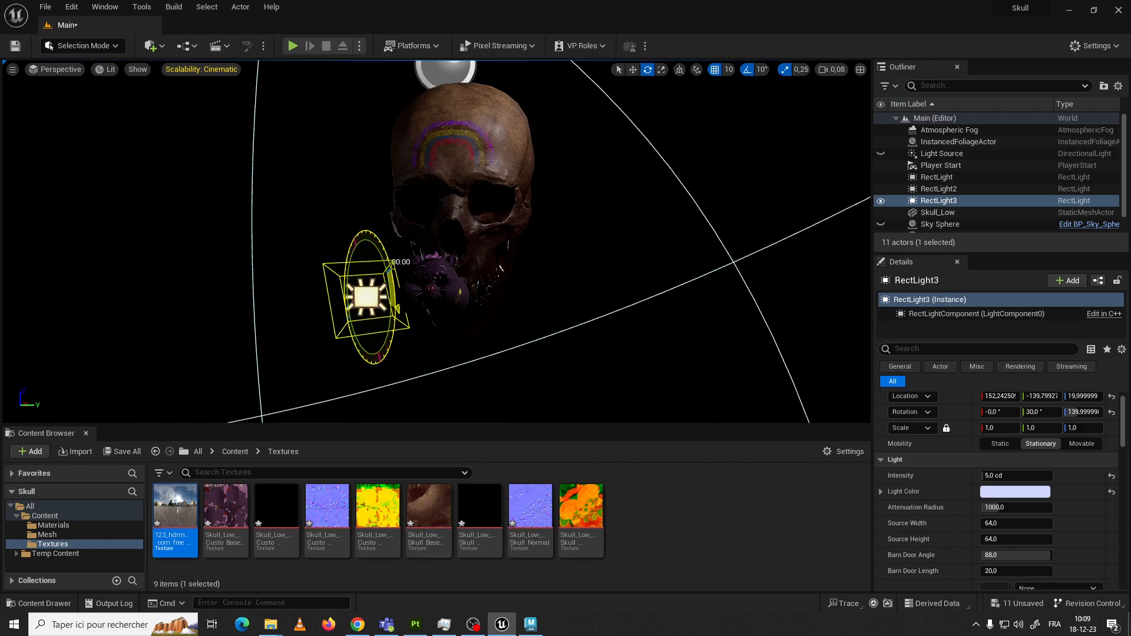
Rotate RectLight to -30° on its Y axis so it tilts down toward the skull
scroll(455, 202, down, 8)
click(554, 143)
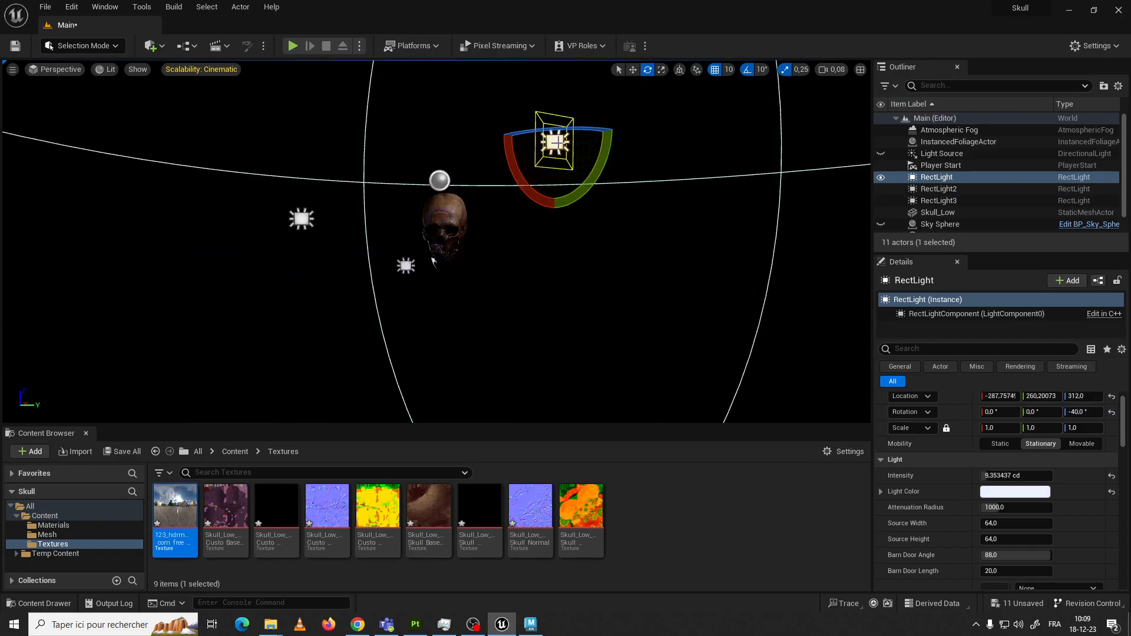
scroll(555, 142, up, 3)
mouse_move(613, 154)
mouse_down()
mouse_move(629, 125)
mouse_move(619, 157)
mouse_up()
scroll(474, 242, up, 4)
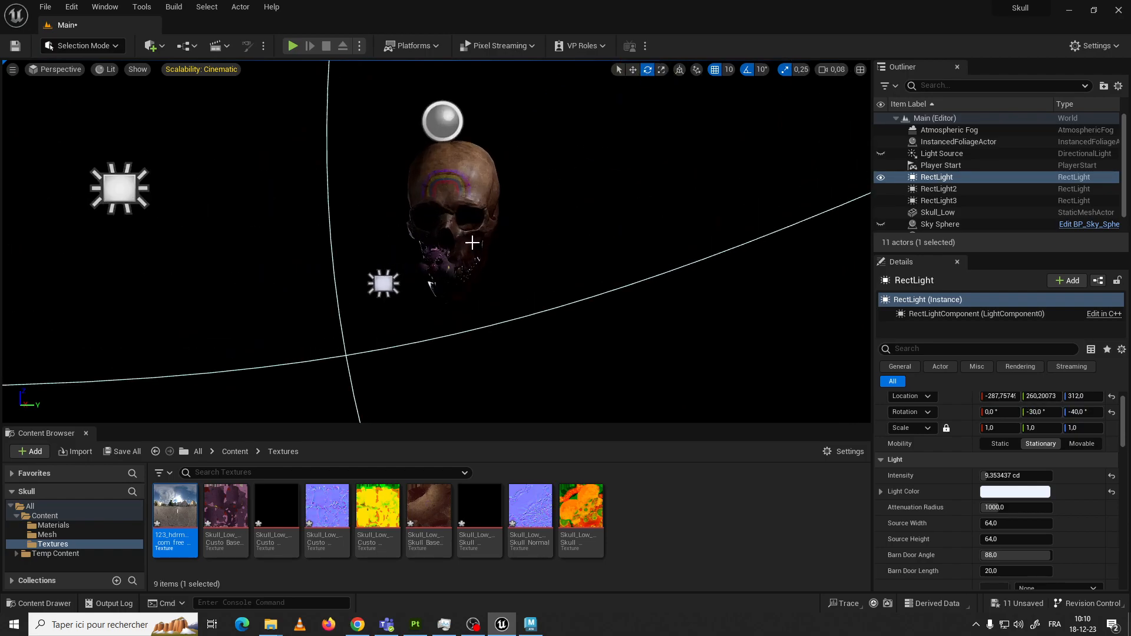
Set RectLight3's mobility to Movable and its intensity to about 11.28 cd
click(368, 298)
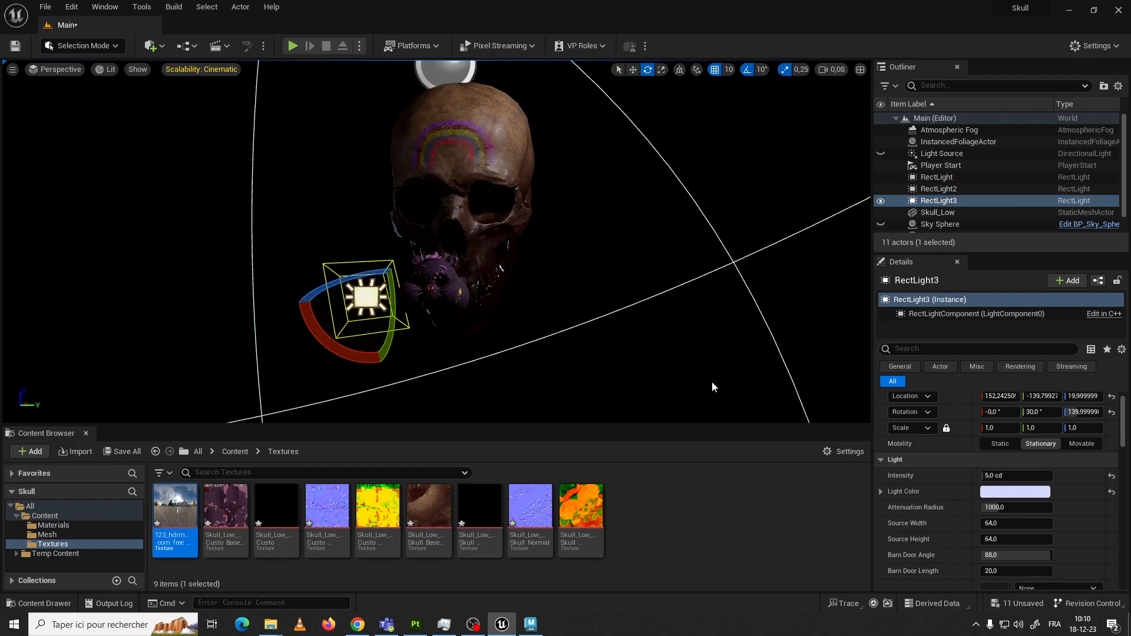
click(1081, 444)
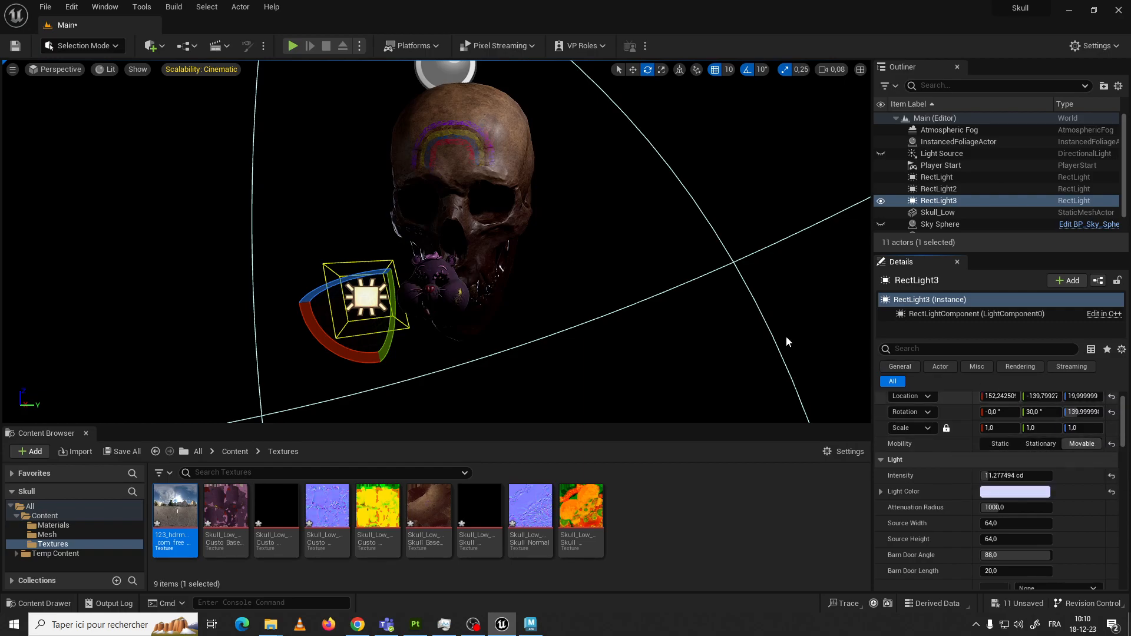
Set the mobility of RectLight2 and RectLight to Movable
scroll(539, 293, down, 3)
click(227, 206)
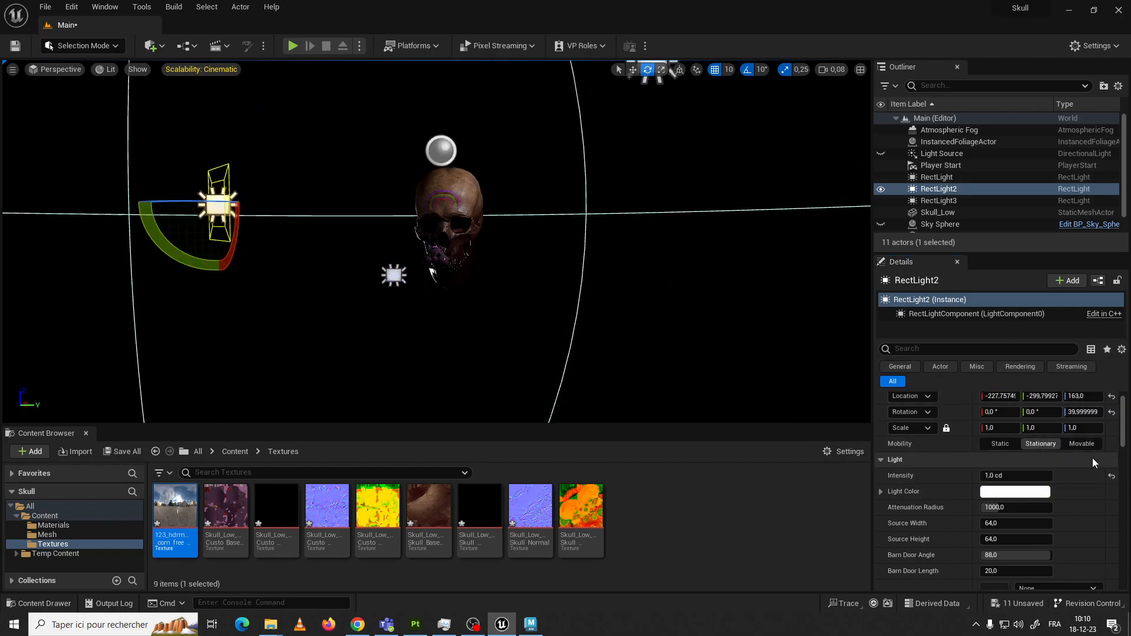
click(1089, 444)
scroll(737, 199, down, 3)
click(589, 112)
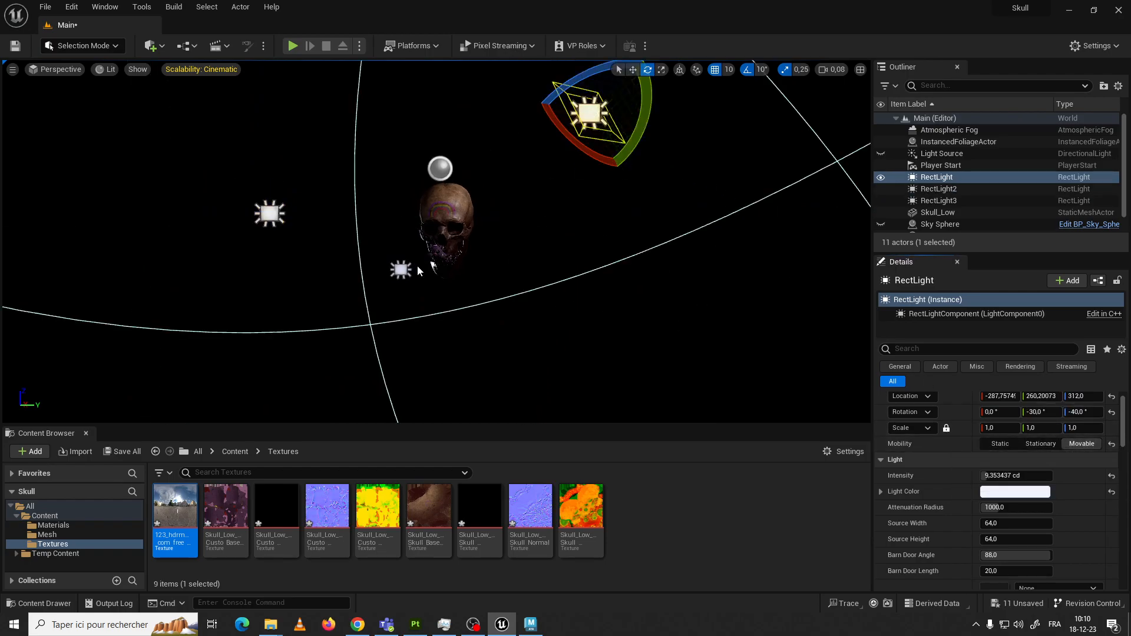
Examine the skull's lighting from near and far, checking RectLight3 and RectLight against the shadows on the face
scroll(469, 259, up, 5)
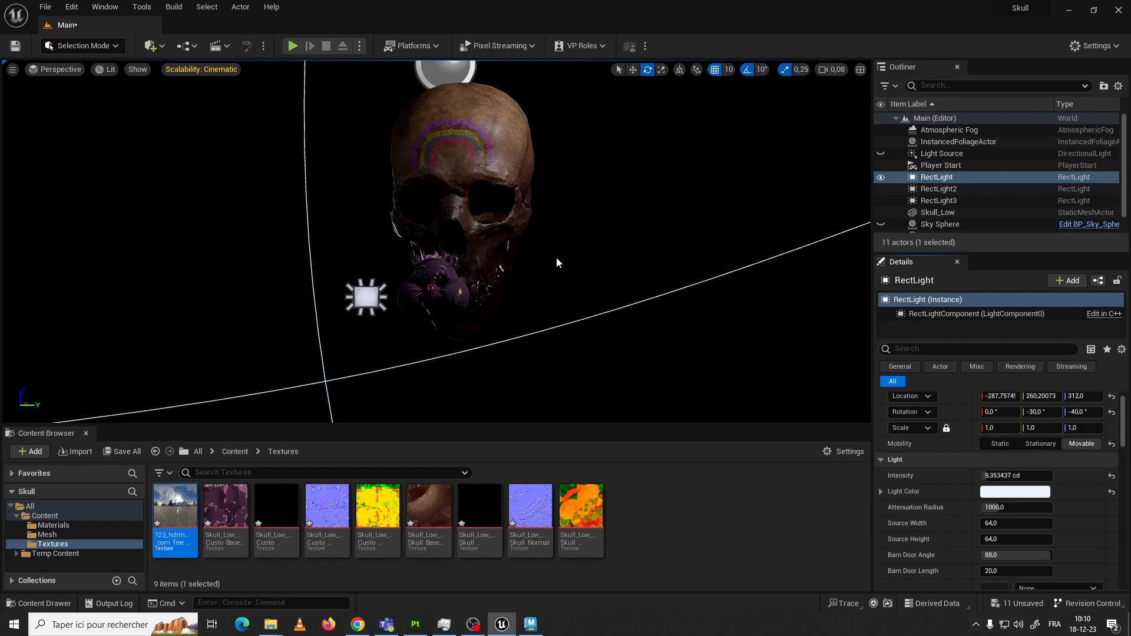
key(Escape)
scroll(490, 259, up, 2)
scroll(490, 260, down, 2)
right_drag(490, 260, 495, 257)
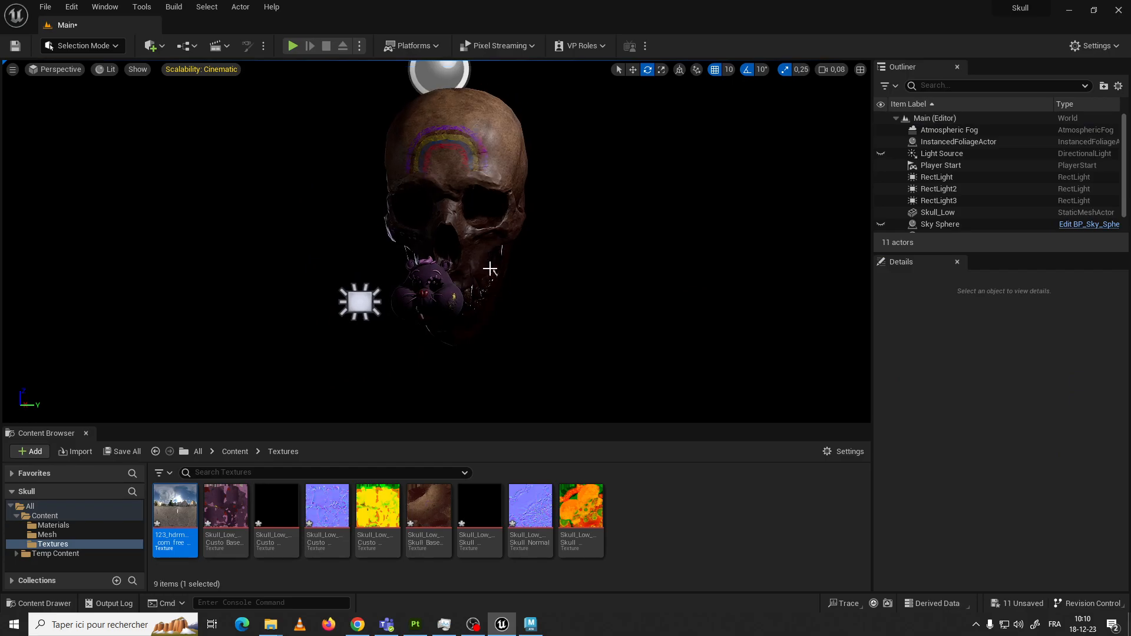
click(359, 302)
scroll(600, 105, down, 5)
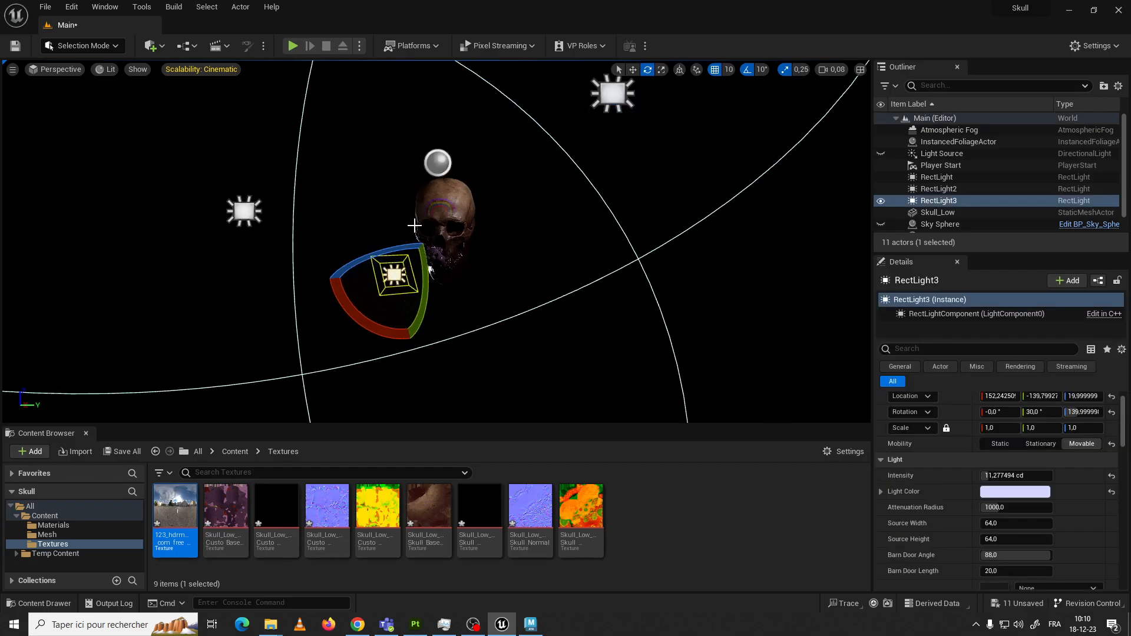
click(622, 114)
scroll(514, 172, up, 8)
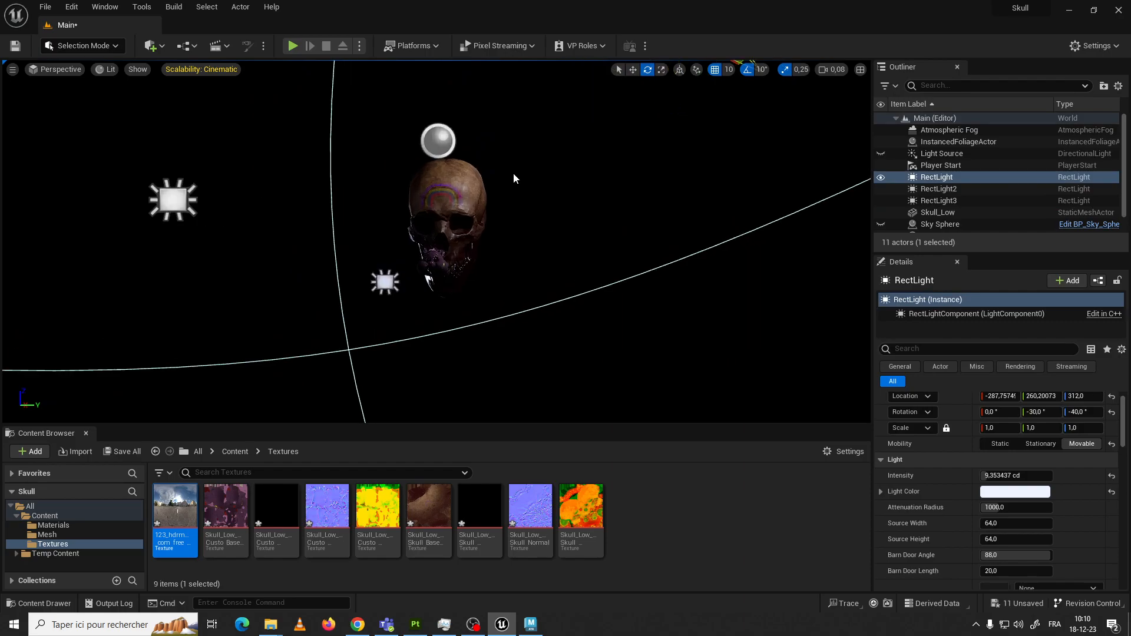
scroll(484, 205, up, 3)
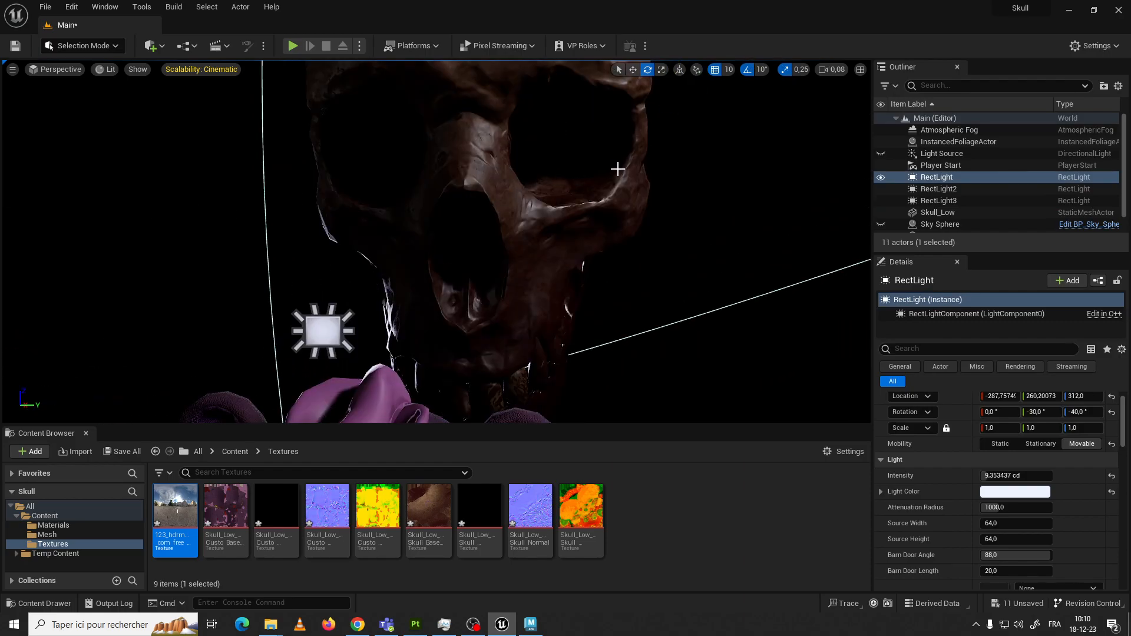
Toggle RectLight's visibility to compare its effect on the skull, and set its source width to about 74.27
click(884, 178)
click(884, 178)
click(883, 178)
click(883, 178)
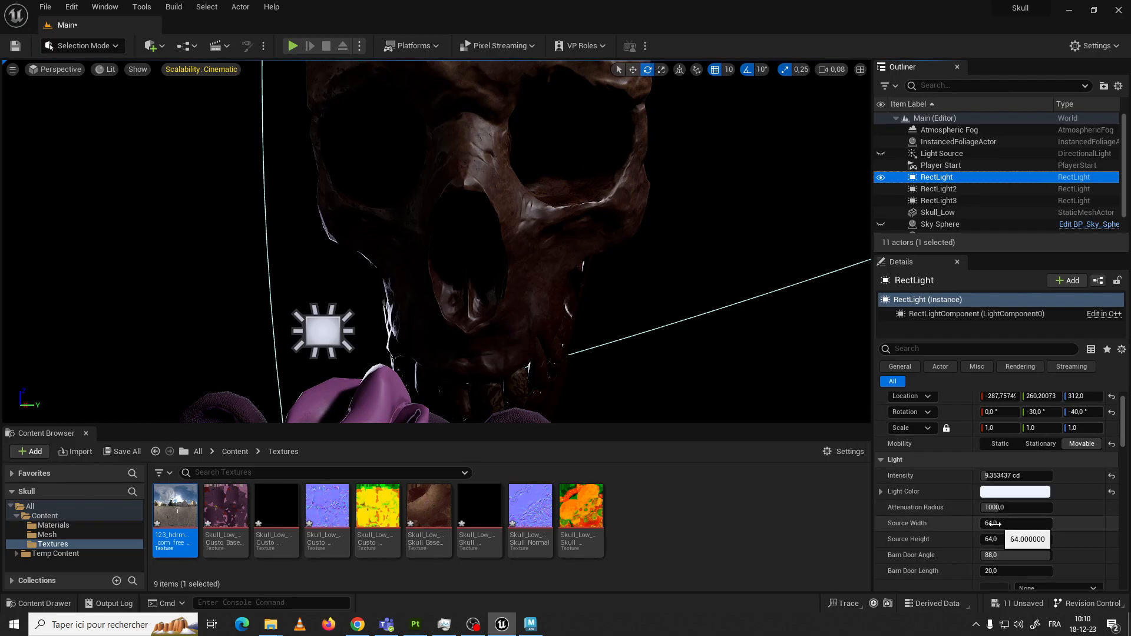
drag(991, 524, 1002, 524)
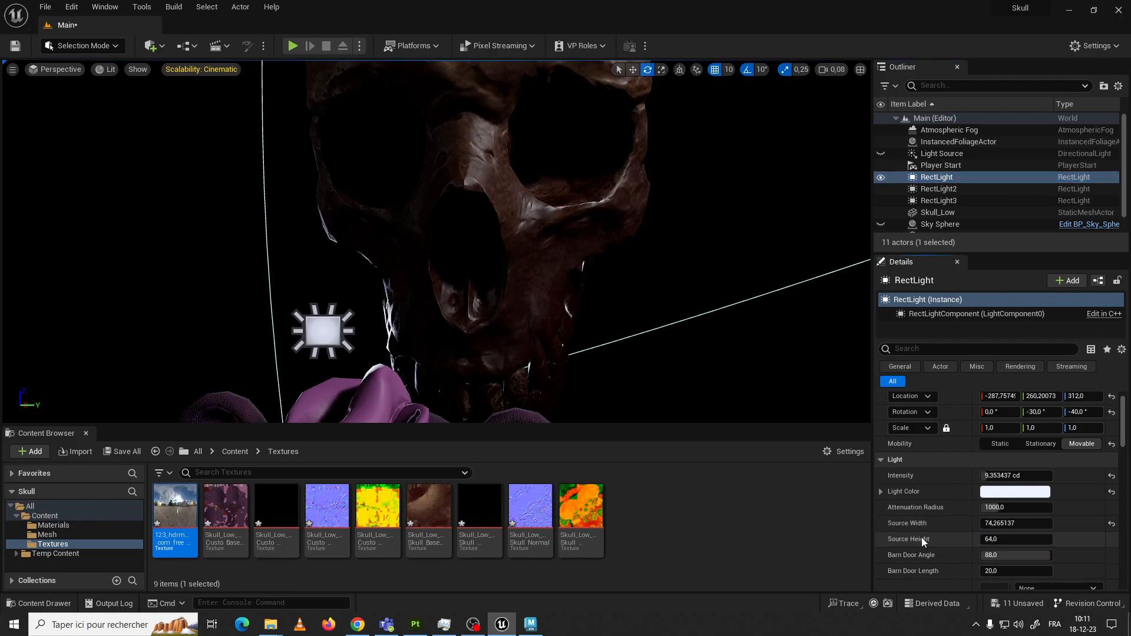
Enlarge RectLight's source to a width of about 715.53 and a height of about 601.22, then check the skull
mouse_move(1000, 523)
mouse_down()
mouse_move(1040, 523)
mouse_move(994, 524)
mouse_move(1035, 524)
mouse_move(1021, 523)
mouse_up()
drag(1002, 539, 1018, 523)
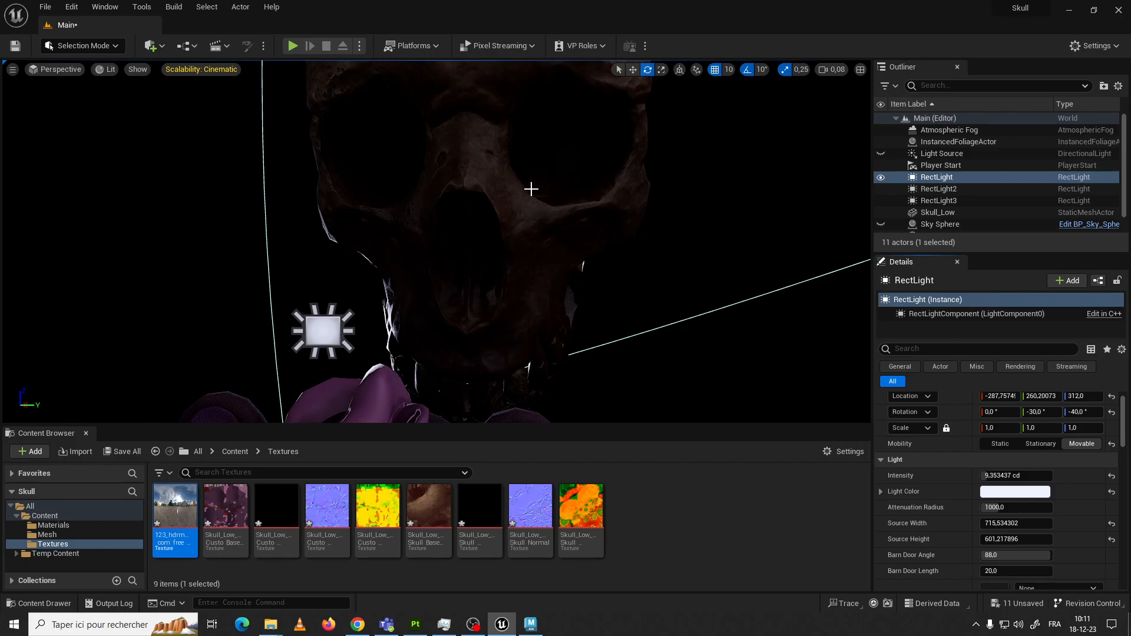
scroll(532, 191, down, 10)
scroll(484, 219, up, 9)
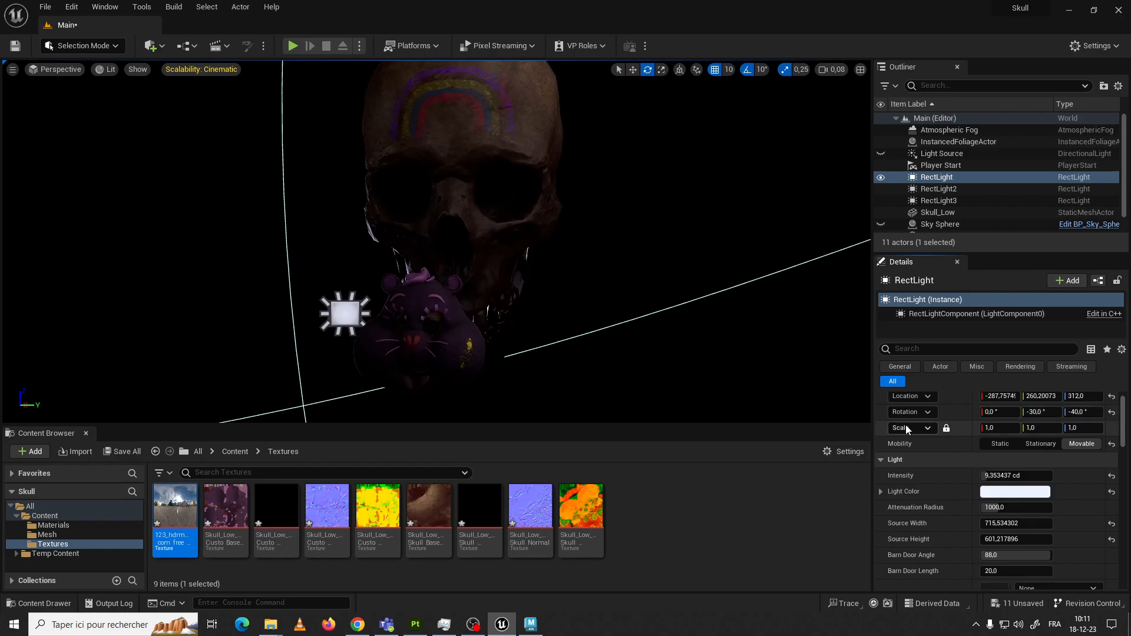
Shrink RectLight's source to about 61.79 wide and 35.40 high, then deselect it to inspect the skull
drag(1018, 523, 993, 540)
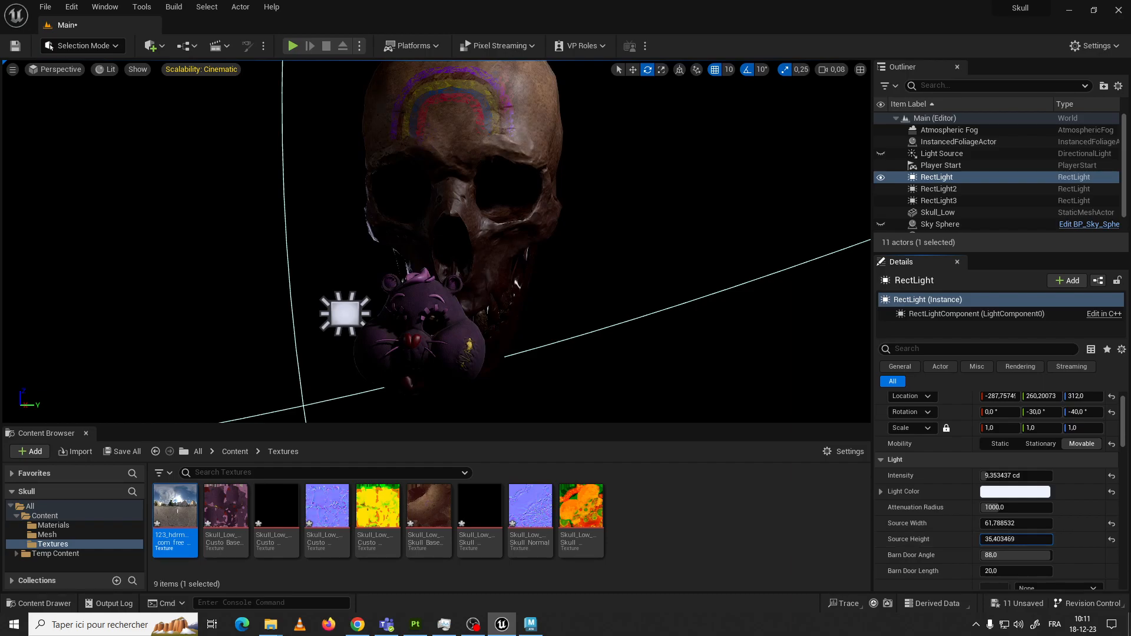
right_drag(561, 233, 560, 231)
click(560, 230)
mouse_move(513, 192)
right_down()
mouse_move(512, 181)
mouse_move(525, 192)
right_up()
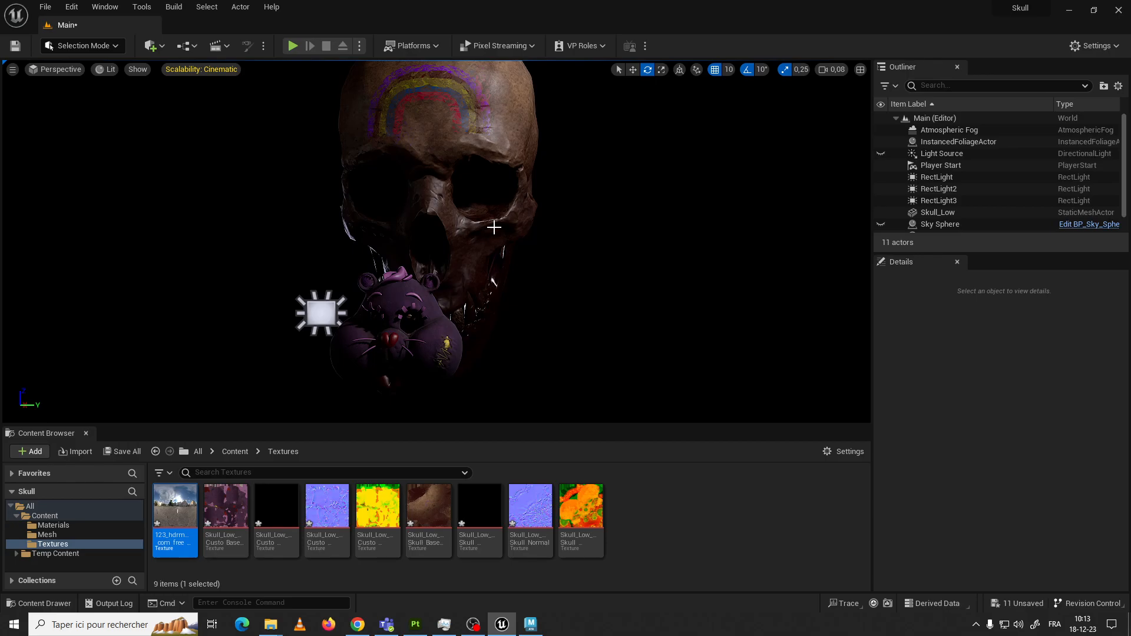
Enlarge RectLight's source to about 1293.23 wide and 756.31 high and compare the skull's lighting from near and far
click(935, 177)
drag(1015, 524, 1126, 524)
drag(989, 539, 1099, 539)
drag(1007, 524, 1031, 523)
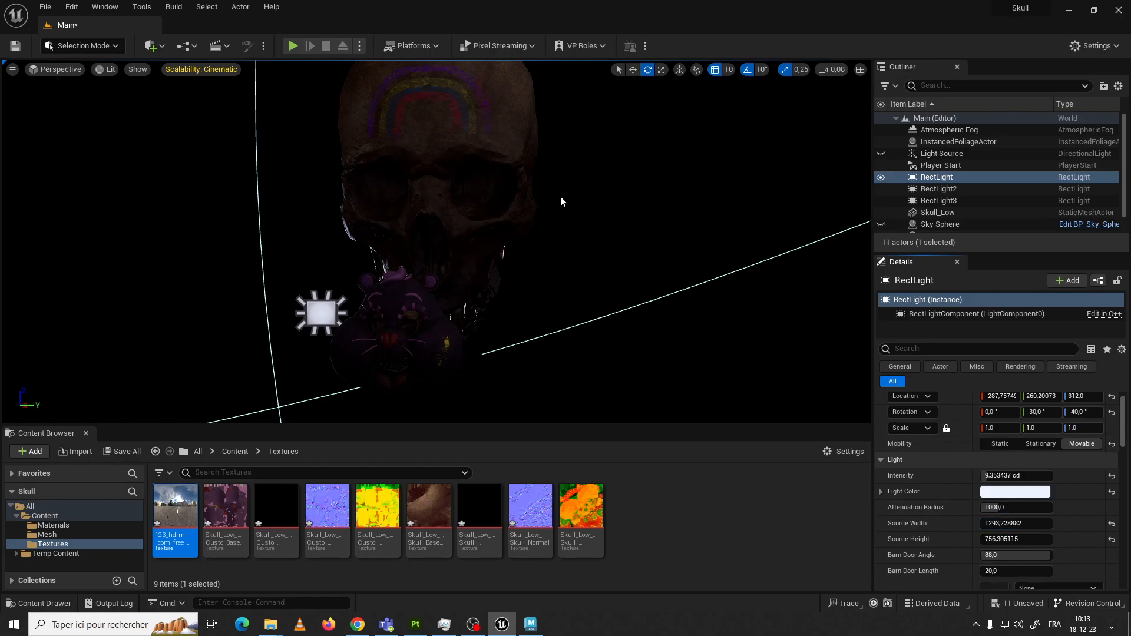
scroll(479, 219, down, 5)
scroll(481, 219, up, 1)
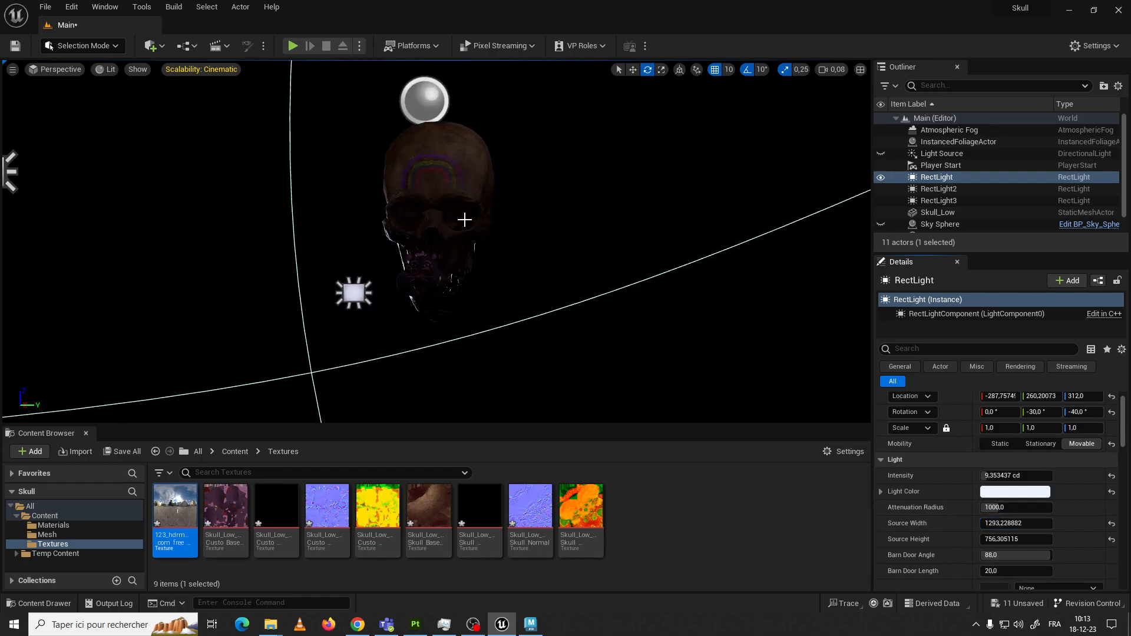
scroll(466, 219, up, 4)
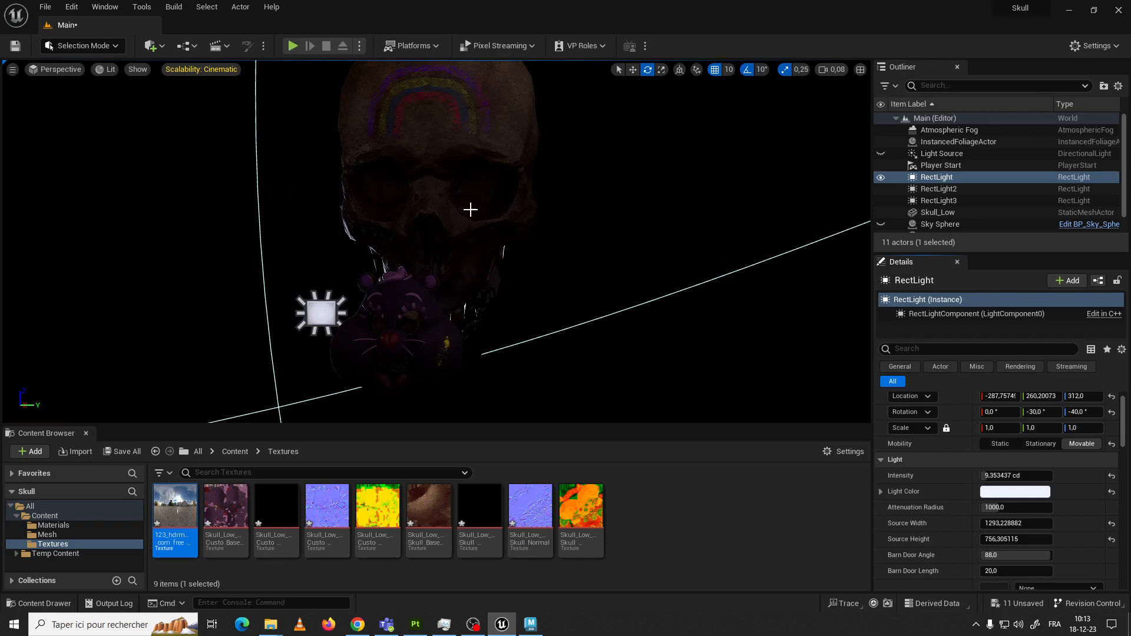
scroll(480, 212, down, 2)
scroll(471, 219, down, 9)
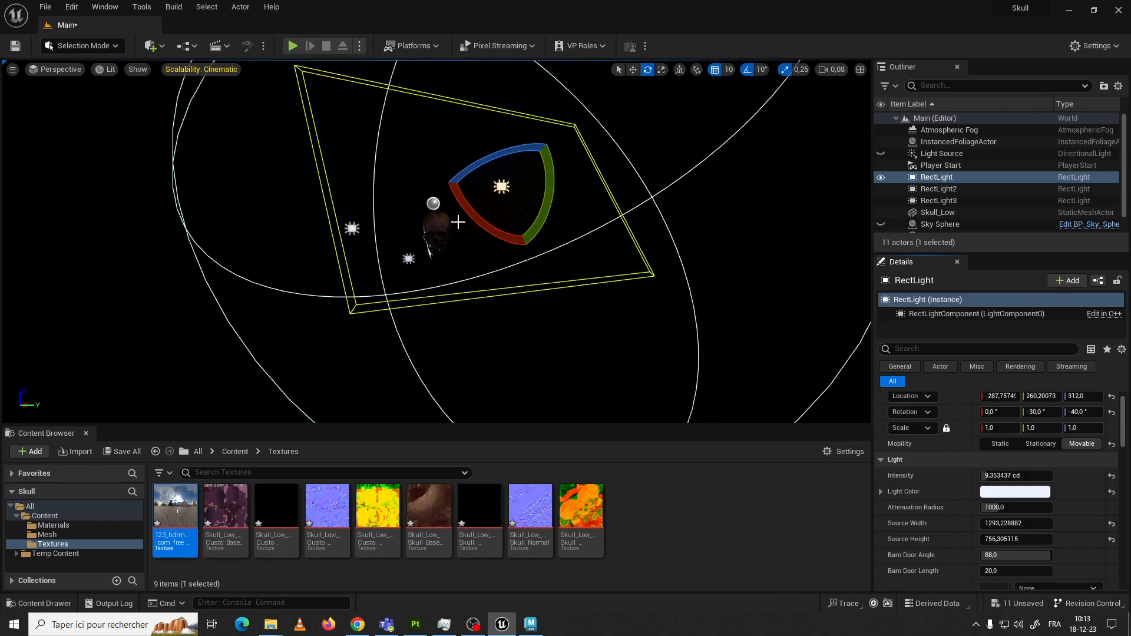
scroll(436, 252, up, 7)
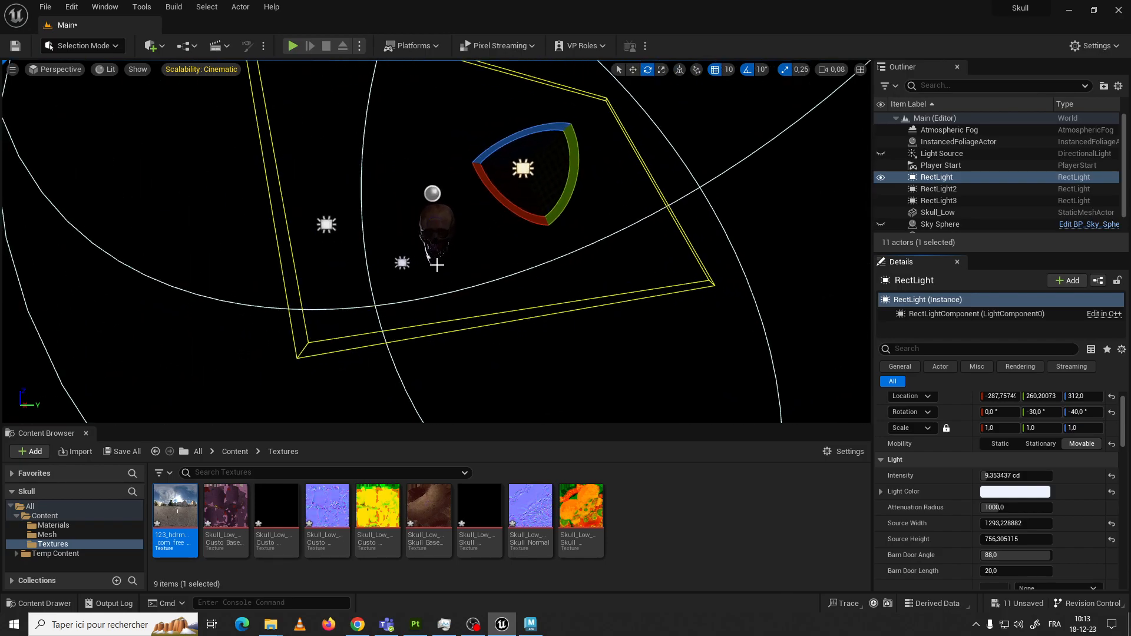
scroll(447, 252, up, 4)
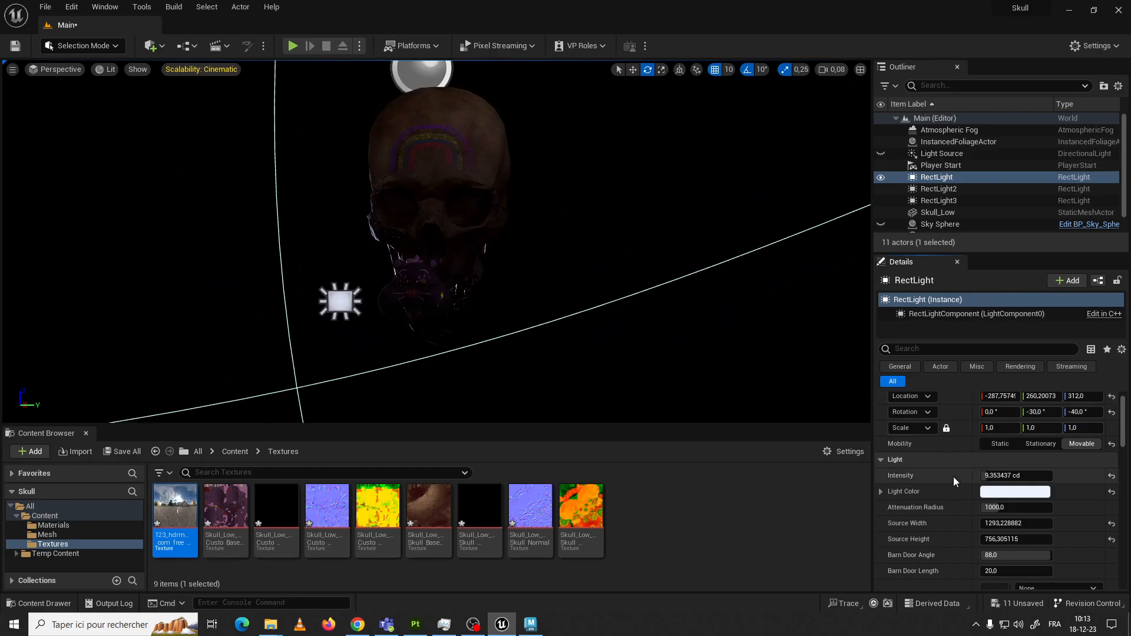
Set RectLight's source width to about 572.61 and its source height to about 360.51
mouse_move(1020, 525)
mouse_down()
mouse_move(995, 524)
mouse_move(1022, 540)
mouse_move(1013, 540)
mouse_move(1008, 523)
mouse_up()
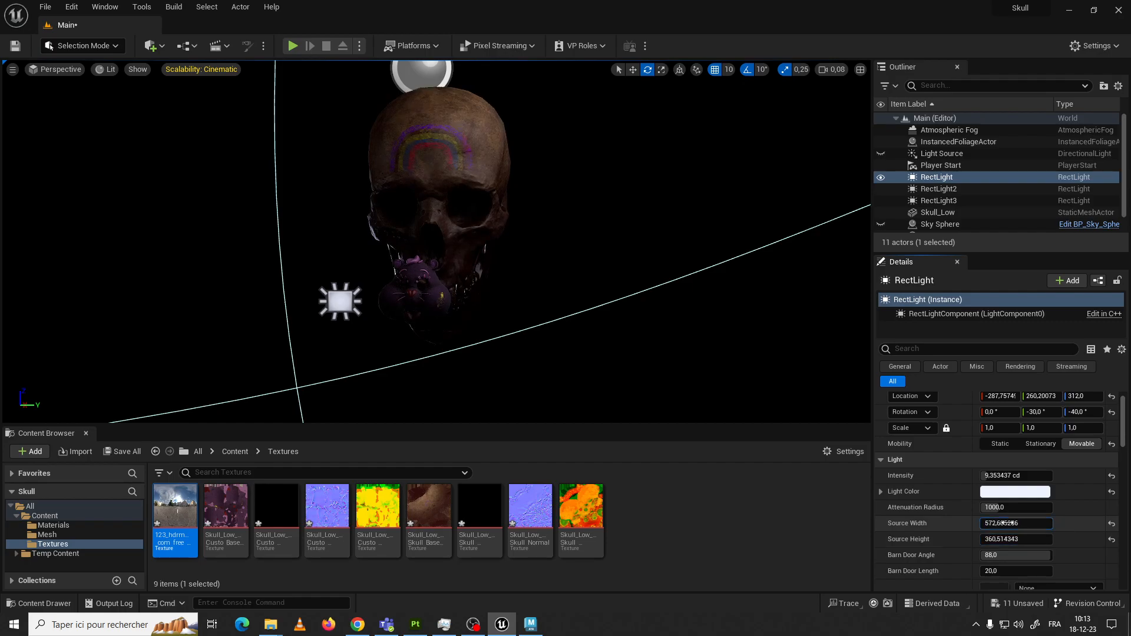
scroll(479, 214, up, 2)
scroll(506, 212, down, 1)
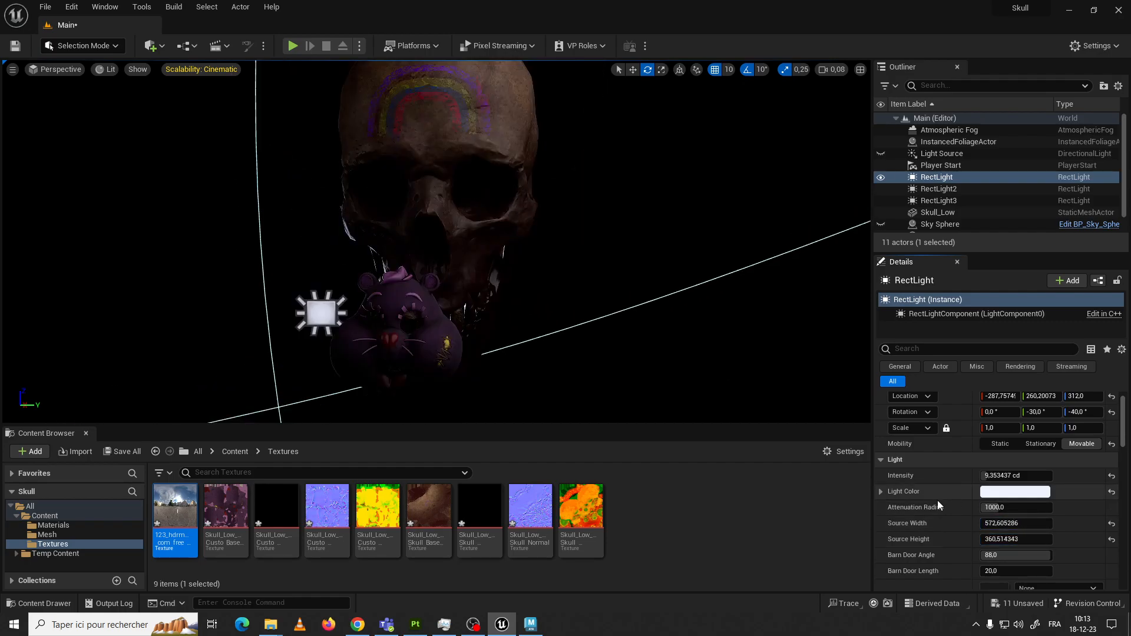
Compare a small RectLight source of about 71.41 by 59.12 with a larger one of about 473.88 by 526.97
mouse_move(1019, 523)
mouse_down()
mouse_move(1017, 539)
mouse_move(1001, 523)
mouse_up()
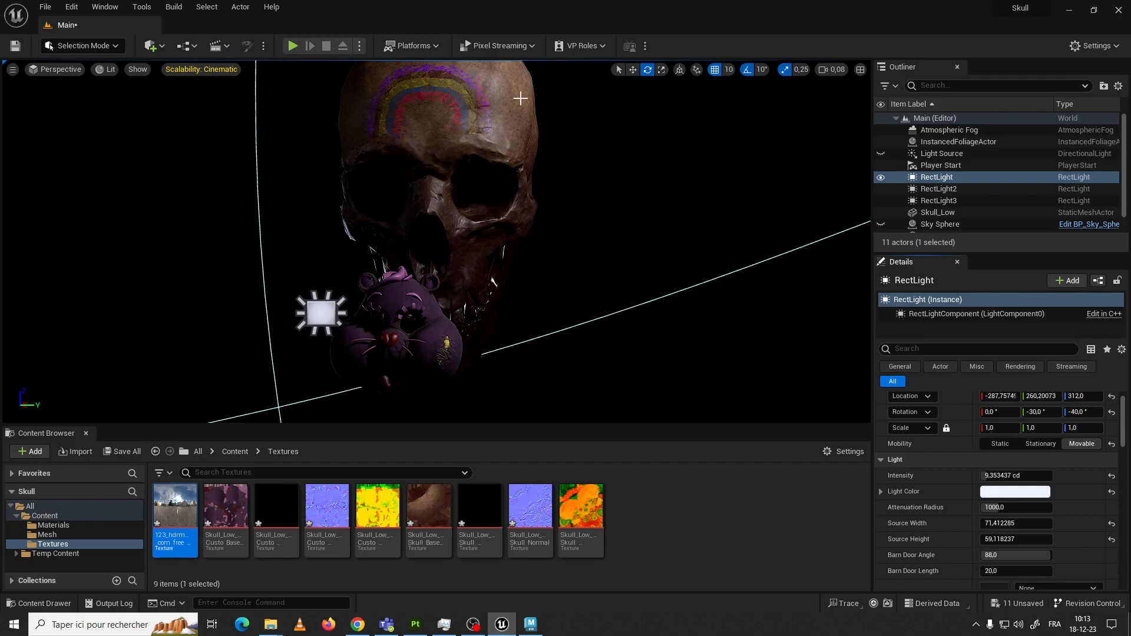
drag(988, 523, 1019, 540)
scroll(495, 203, down, 5)
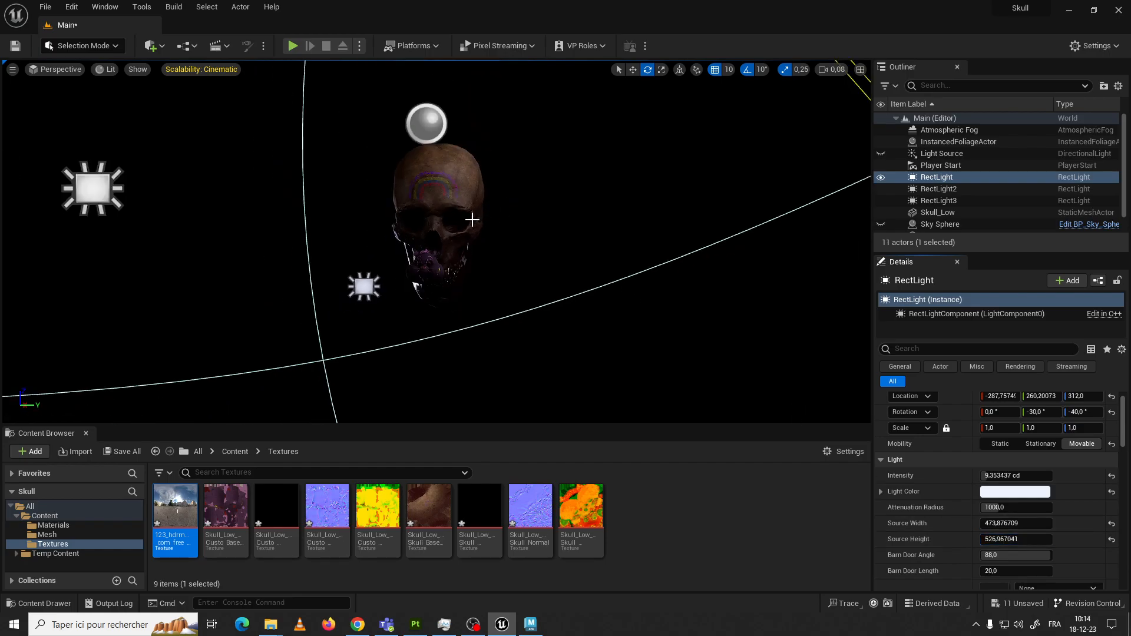
scroll(450, 232, up, 5)
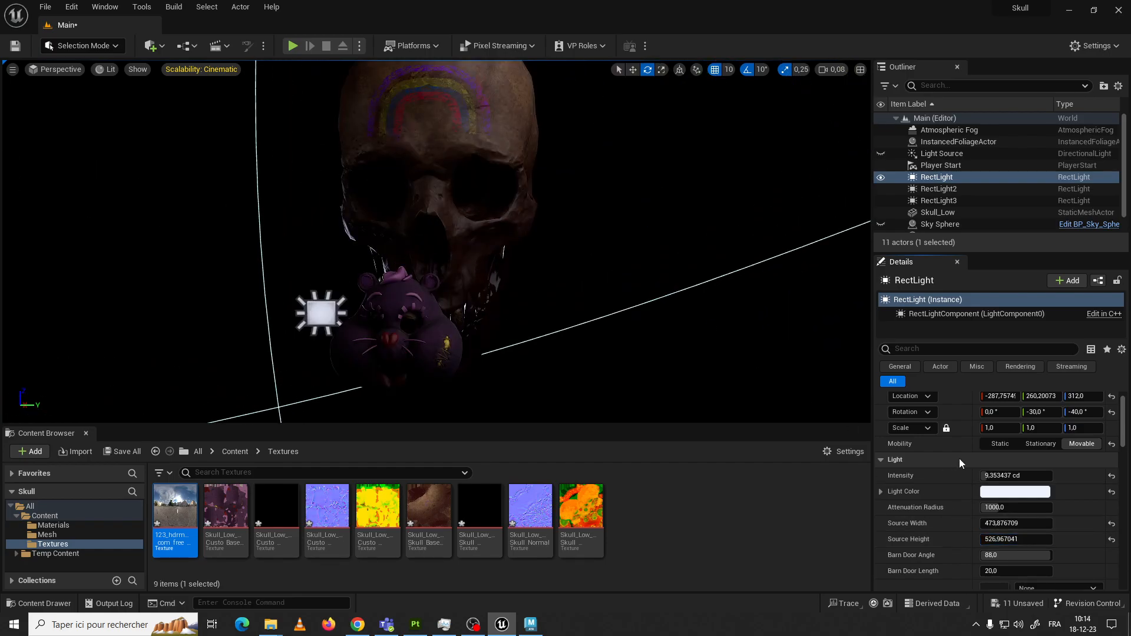
Set RectLight's intensity to about 16.31 cd, its source width to about 193.29 and its source height to about 193.71
mouse_move(1002, 476)
mouse_down()
mouse_move(1014, 476)
mouse_move(997, 476)
mouse_up()
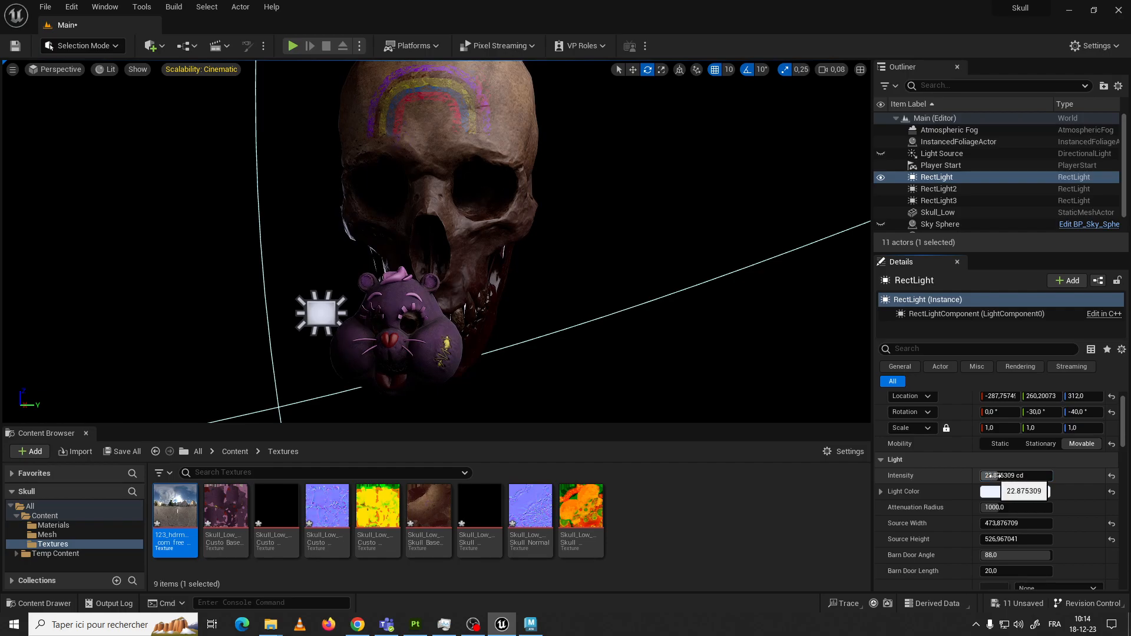
key(ctrl+z)
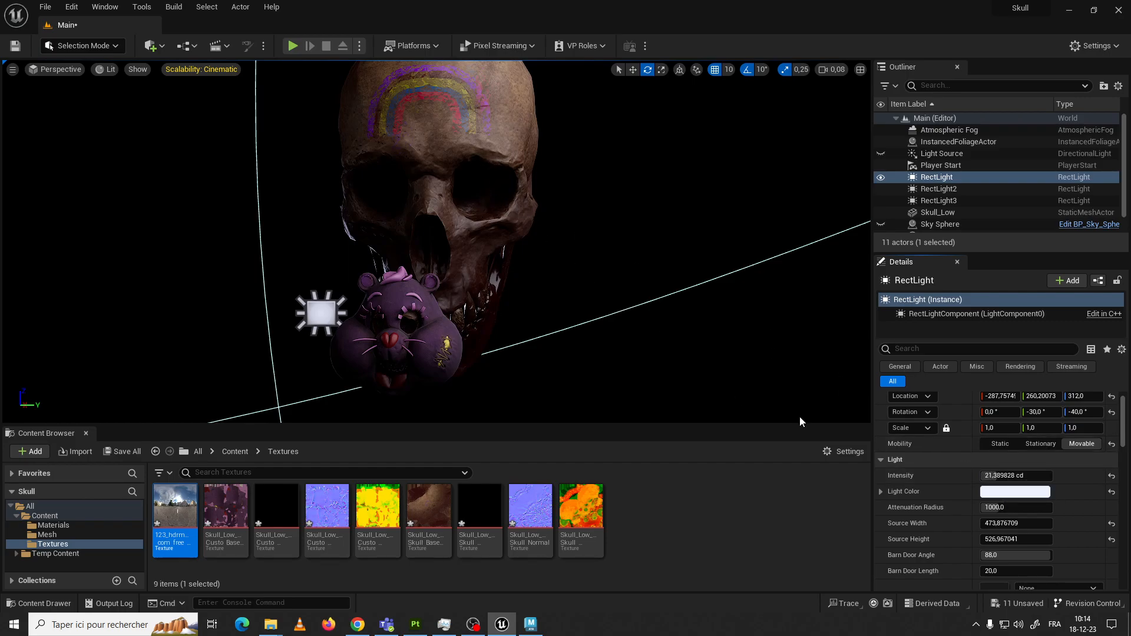
mouse_move(997, 477)
mouse_down()
mouse_move(966, 477)
mouse_move(992, 477)
mouse_up()
drag(1012, 525, 1051, 539)
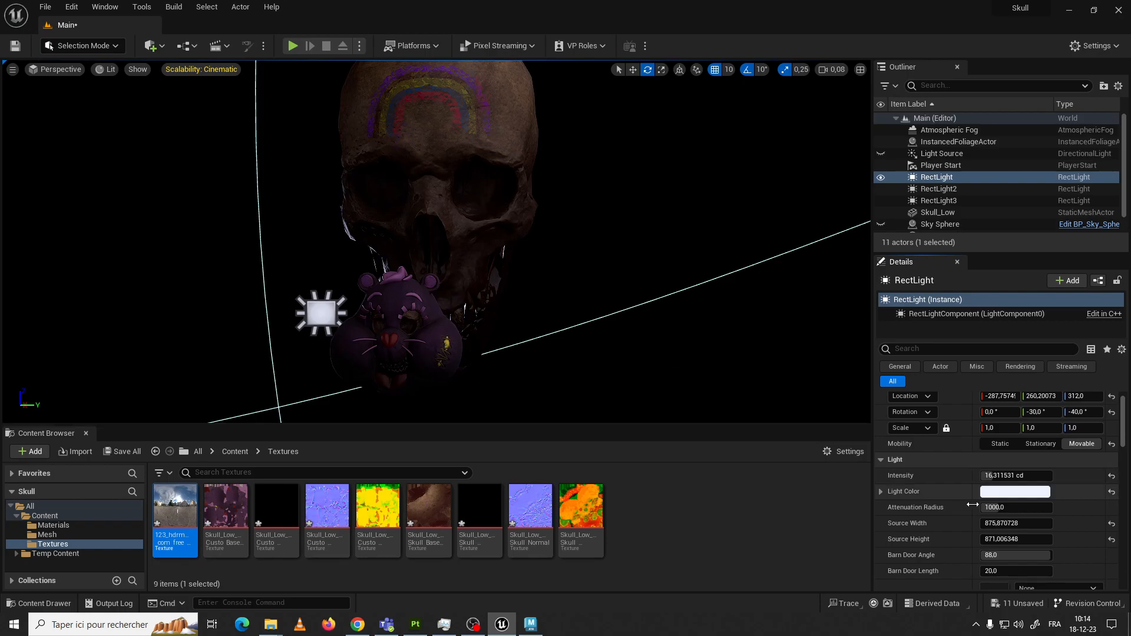
mouse_move(1013, 523)
mouse_down()
mouse_move(955, 526)
mouse_move(1030, 534)
mouse_move(987, 538)
mouse_move(1016, 537)
mouse_move(1037, 523)
mouse_move(1010, 523)
mouse_move(1007, 539)
mouse_up()
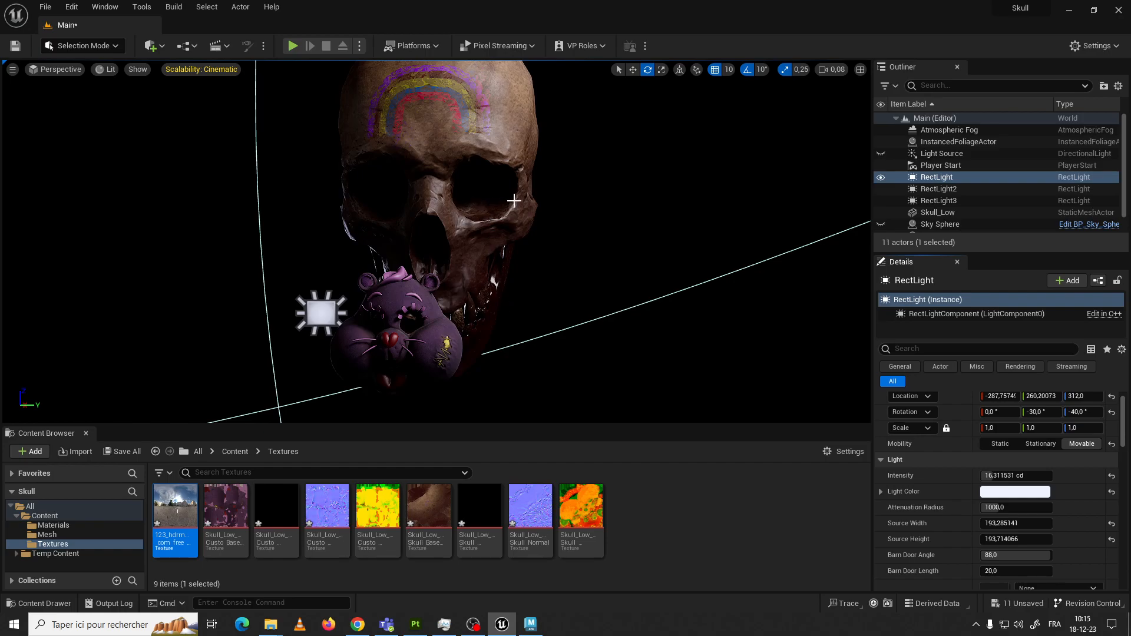
scroll(492, 229, down, 5)
scroll(364, 238, up, 2)
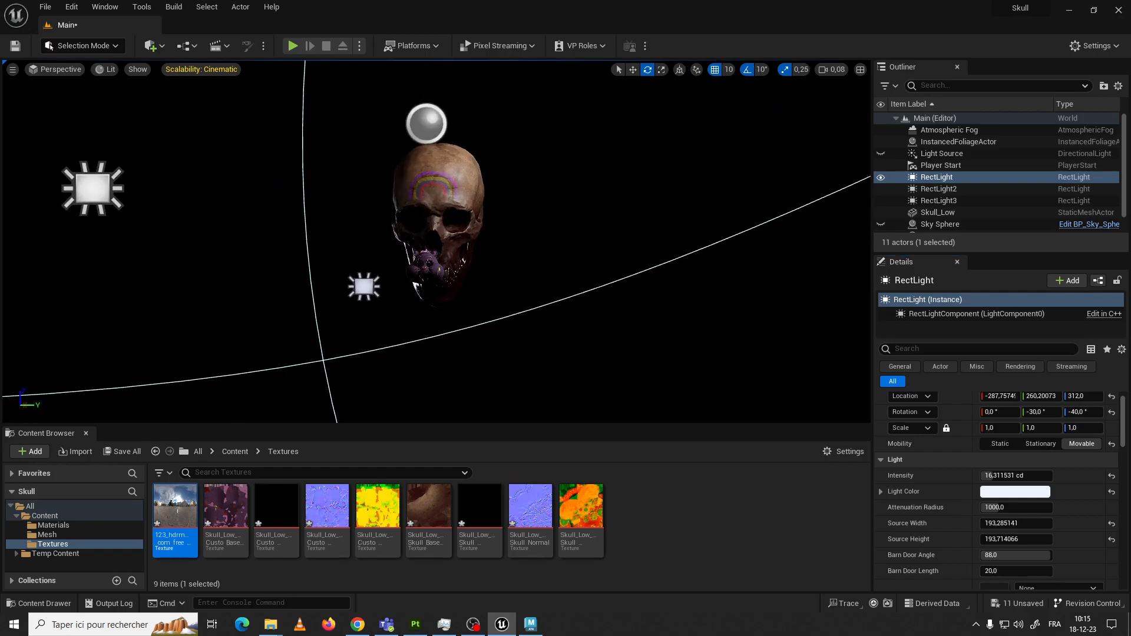
Enlarge the source of RectLight3 beside the jaw to about 406.51 wide and 340.44 high and check the skull
click(93, 189)
scroll(193, 204, up, 4)
scroll(194, 205, down, 1)
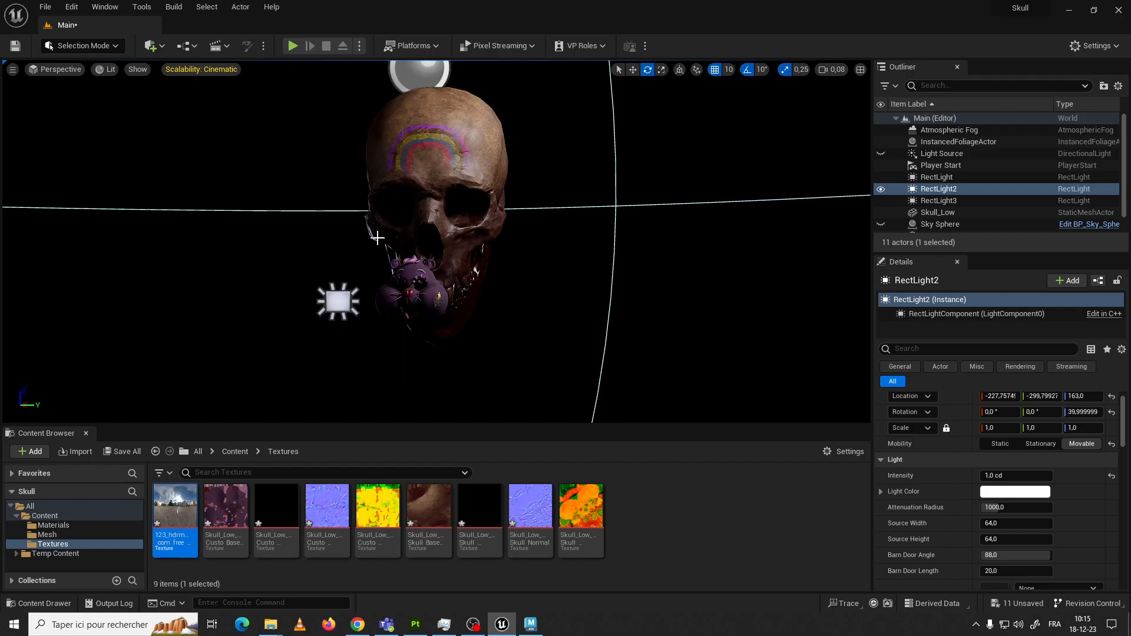
click(338, 301)
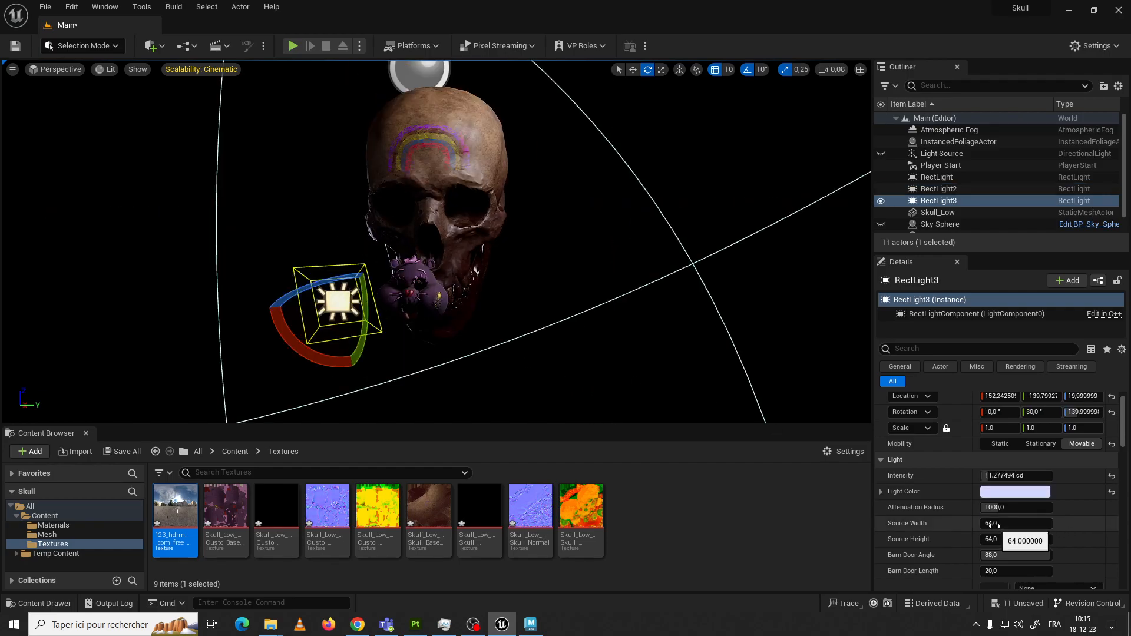
drag(990, 524, 1028, 539)
click(549, 317)
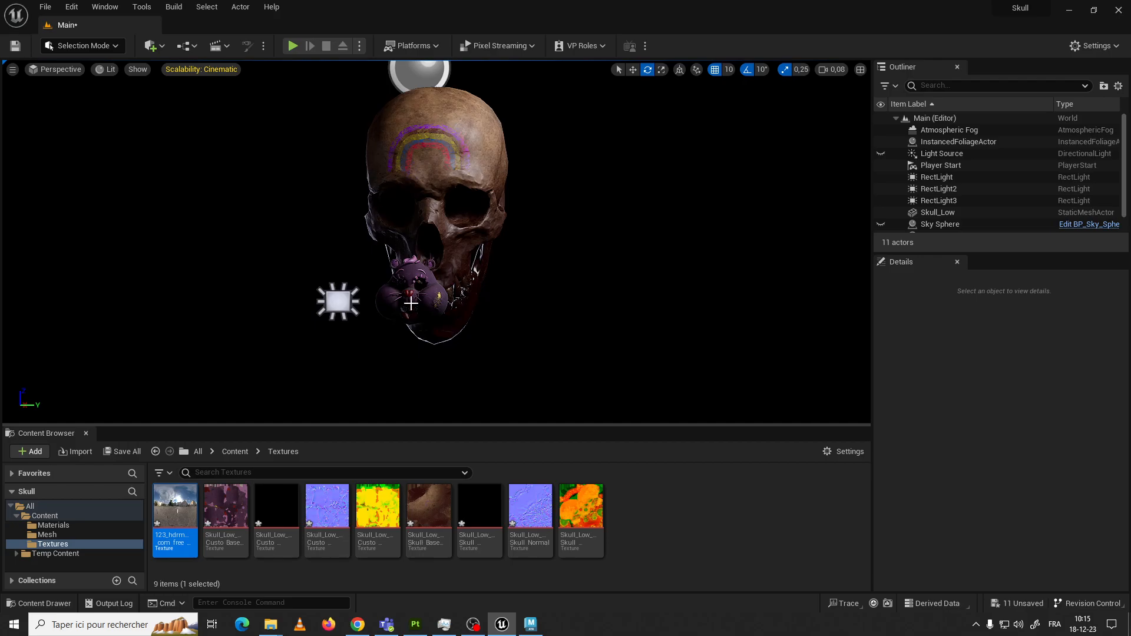
click(339, 304)
scroll(338, 303, up, 2)
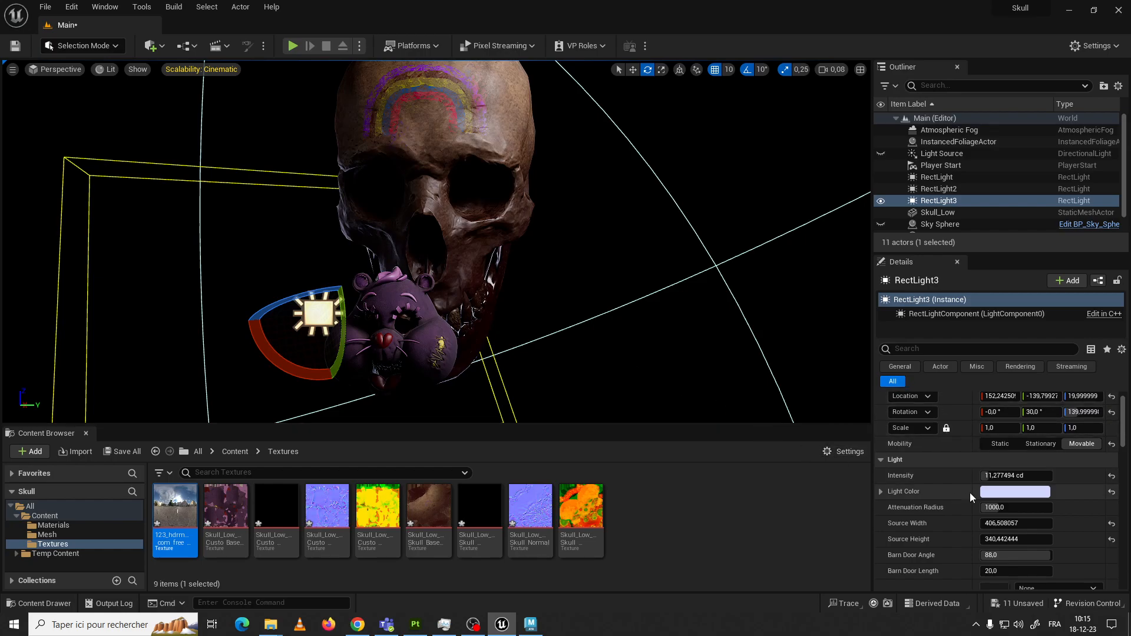
Reduce RectLight3's source to about 121.61 wide and 135.37 high
drag(1001, 524, 966, 539)
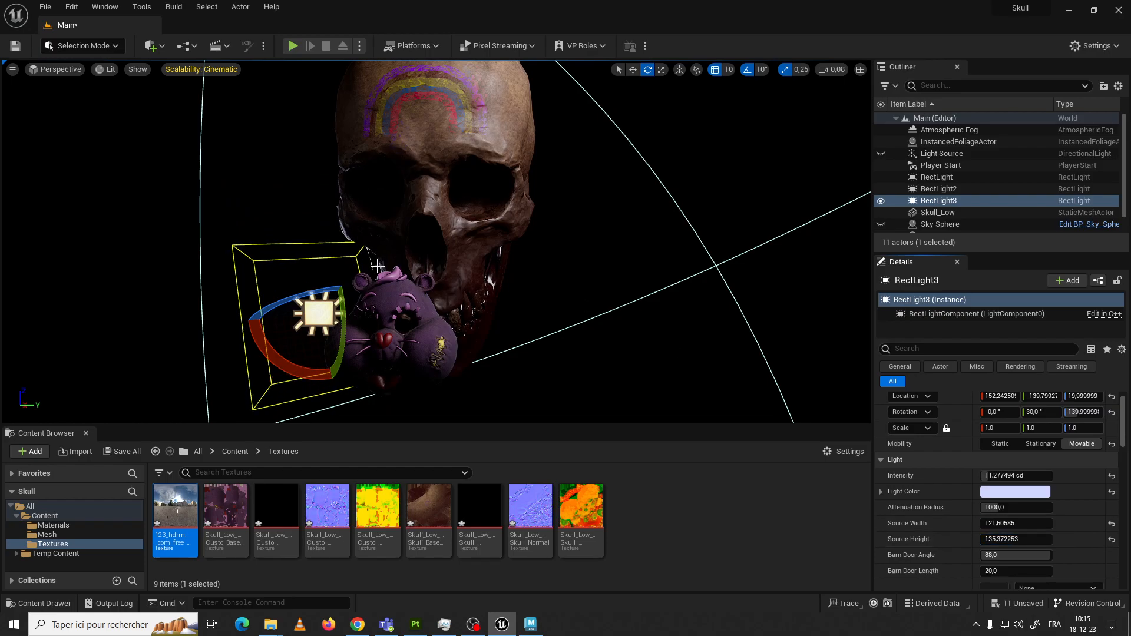
scroll(366, 218, down, 2)
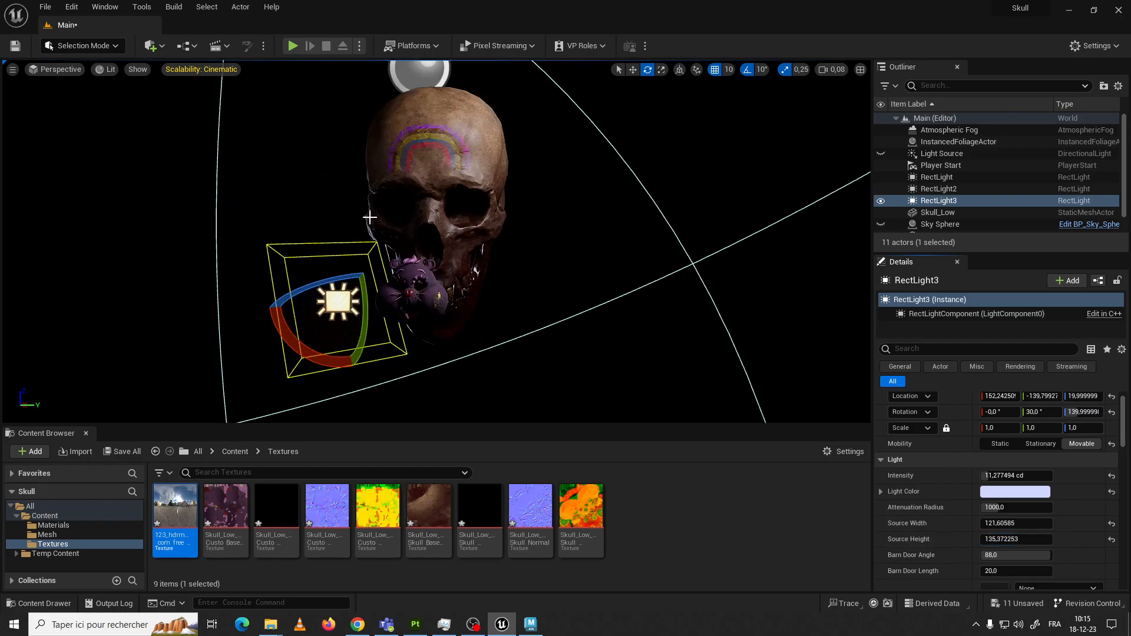
scroll(369, 240, up, 1)
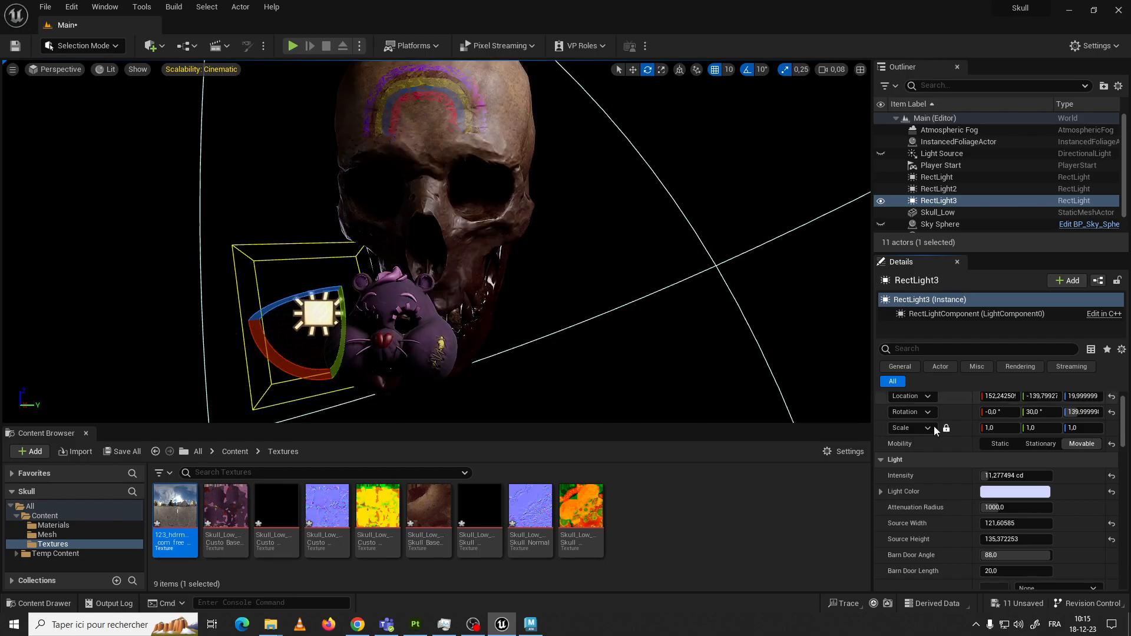
Enlarge RectLight3's source to a width of about 451.21 and a height of about 926.27
drag(1001, 523, 1087, 523)
drag(1002, 539, 1106, 539)
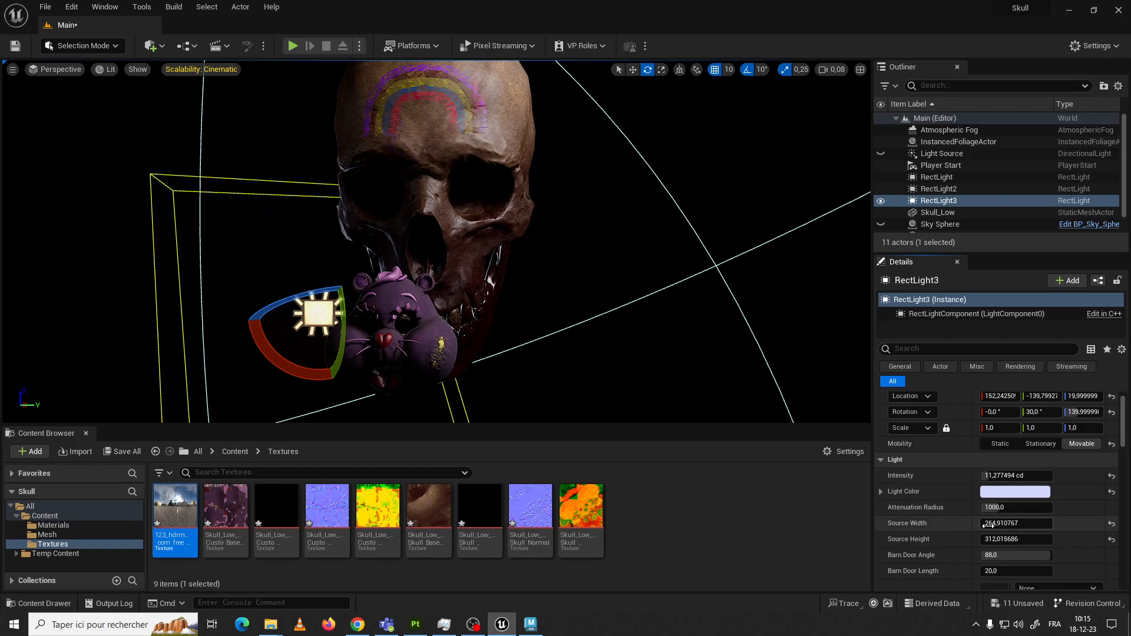
drag(1002, 524, 1115, 523)
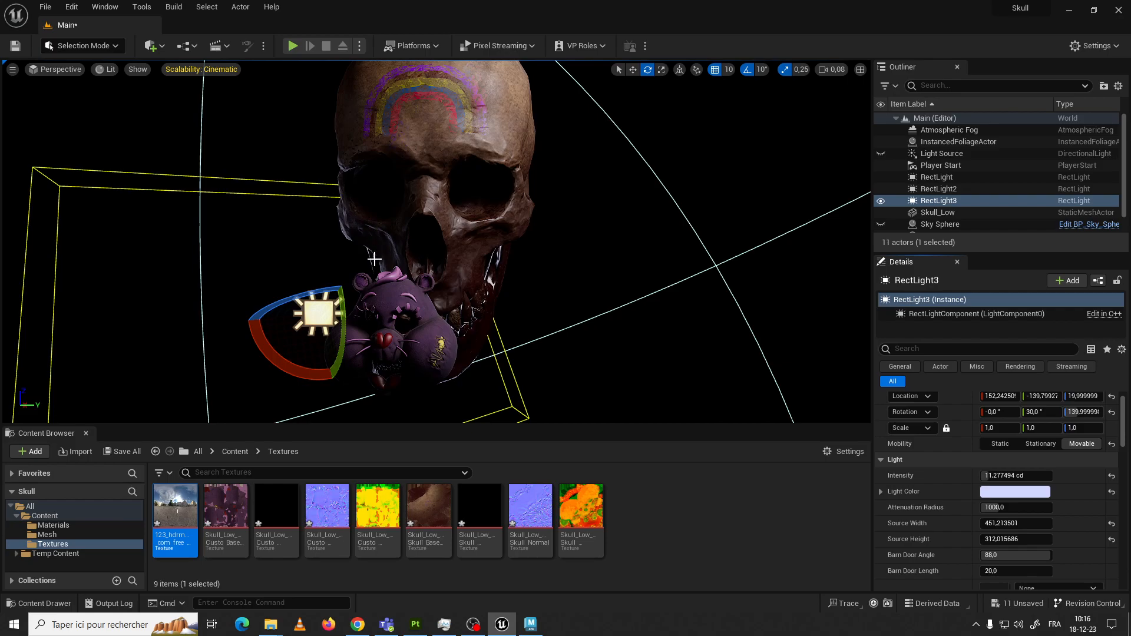
scroll(340, 277, down, 3)
click(1015, 539)
drag(1016, 540, 1075, 540)
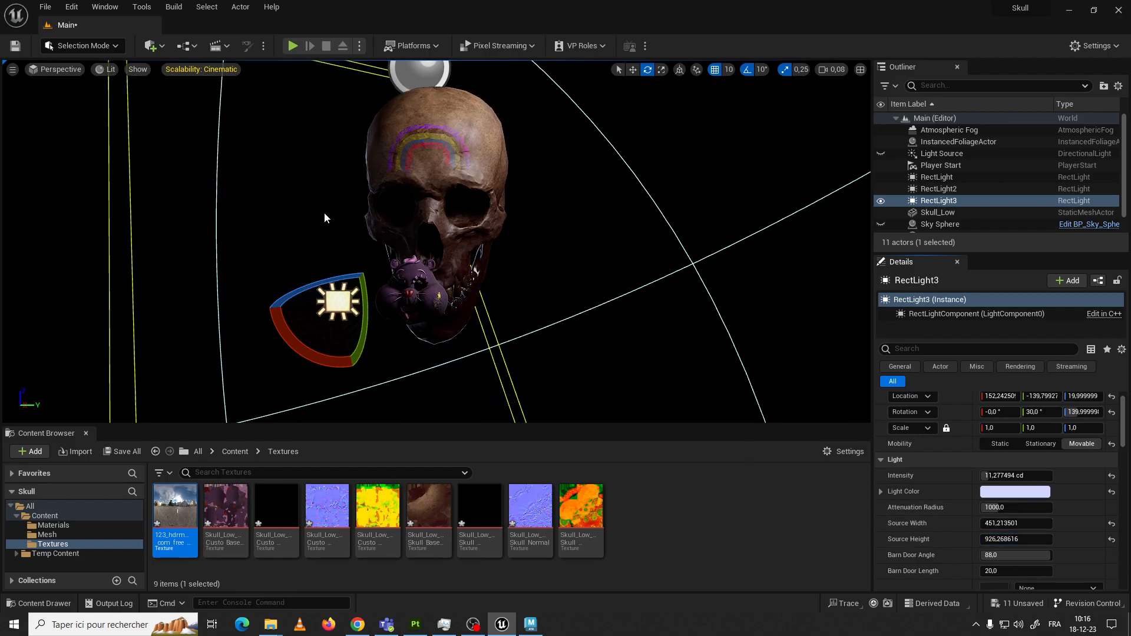
scroll(323, 218, down, 1)
Set RectLight3's source width to about 416.70, readjust its source height, and deselect it to check the skull
drag(1016, 524, 981, 539)
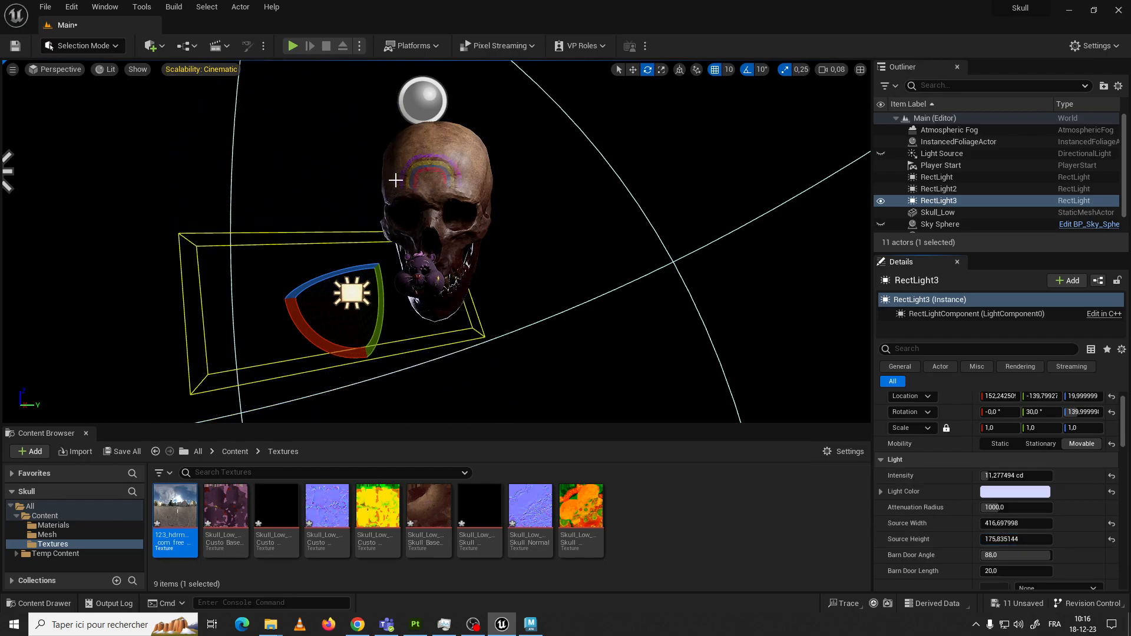
drag(1007, 539, 1037, 539)
click(508, 289)
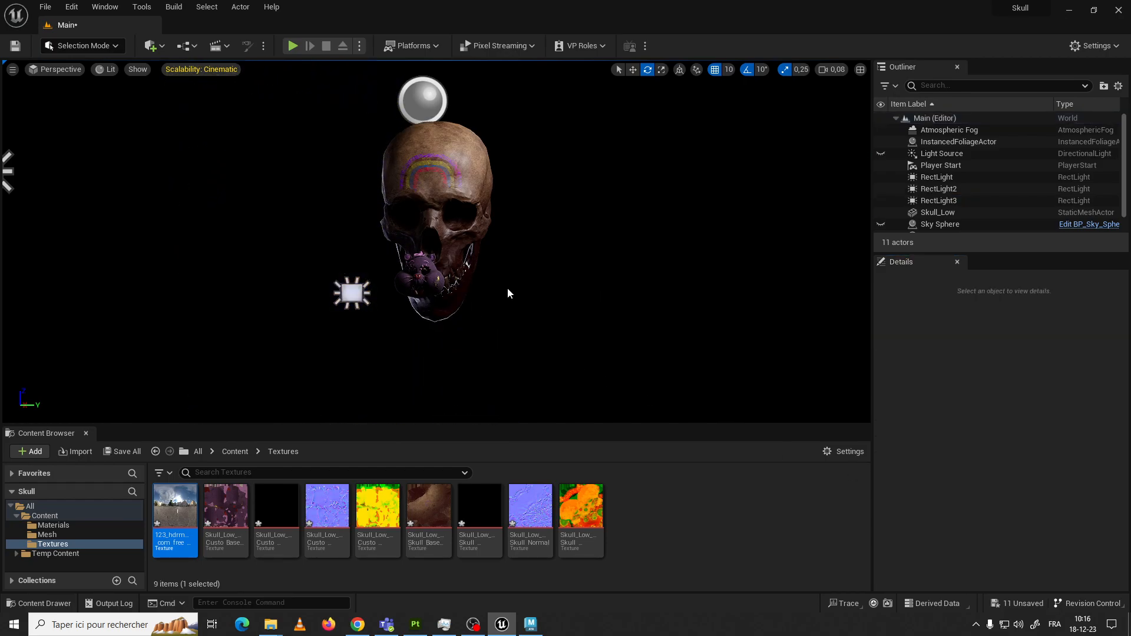
scroll(405, 307, up, 4)
scroll(405, 307, down, 2)
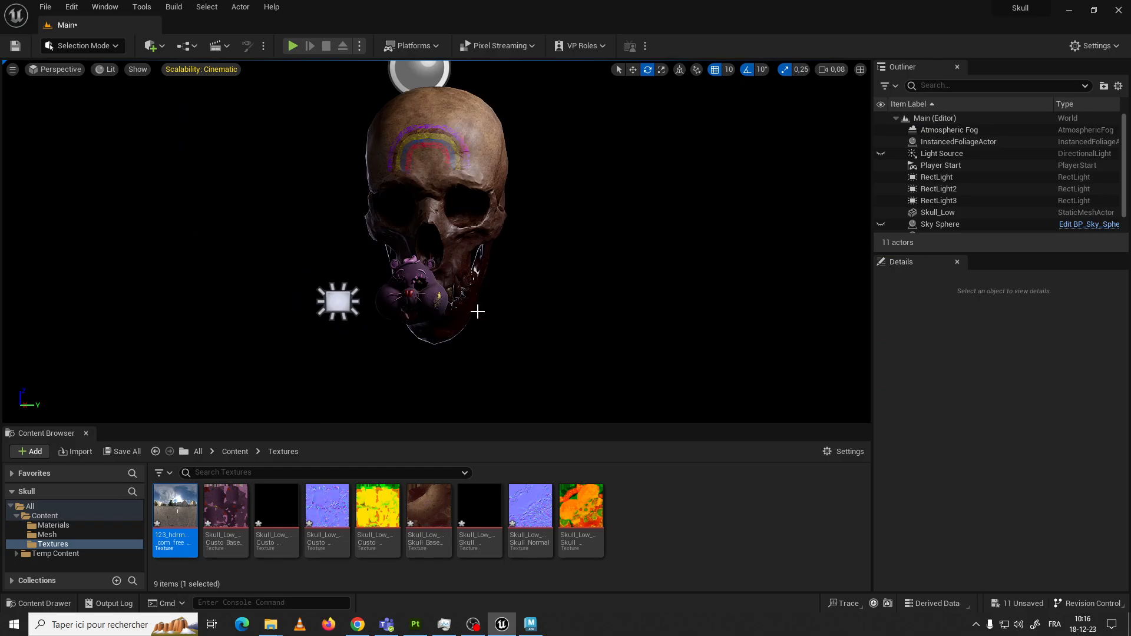
Set RectLight2's source width to about 193.97 and its source height to about 188.06
click(335, 305)
scroll(354, 277, down, 4)
click(194, 204)
scroll(344, 265, up, 2)
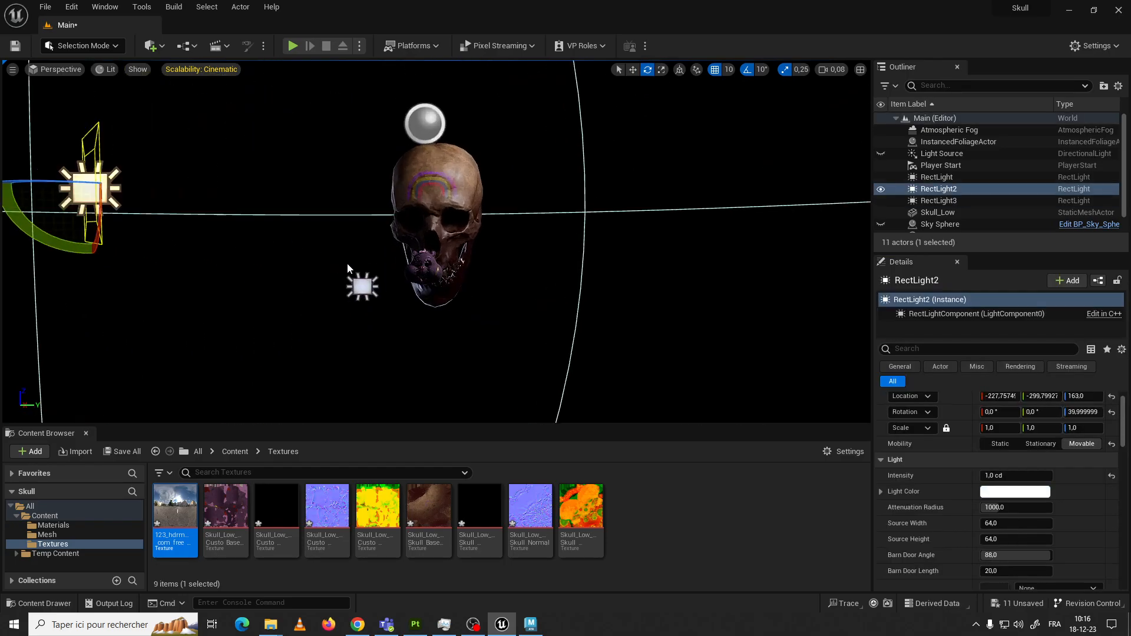
drag(1014, 523, 990, 523)
scroll(430, 284, up, 3)
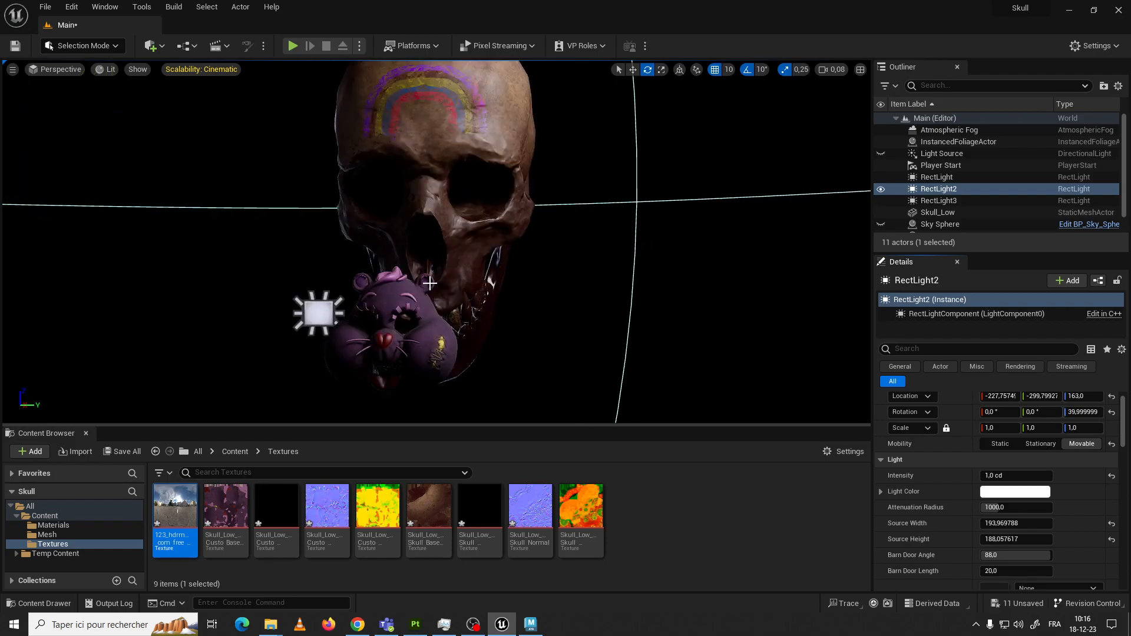
Inspect the skull from near and far, selecting the skull, RectLight2 and RectLight3 in turn to review the light placement
scroll(438, 278, down, 4)
click(531, 276)
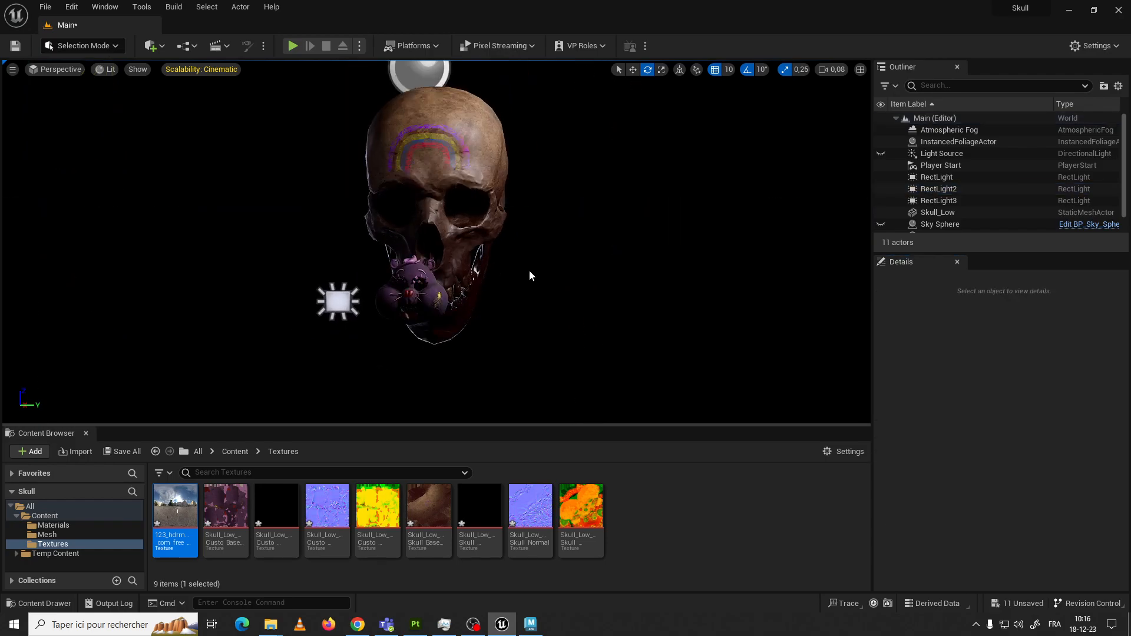
click(433, 274)
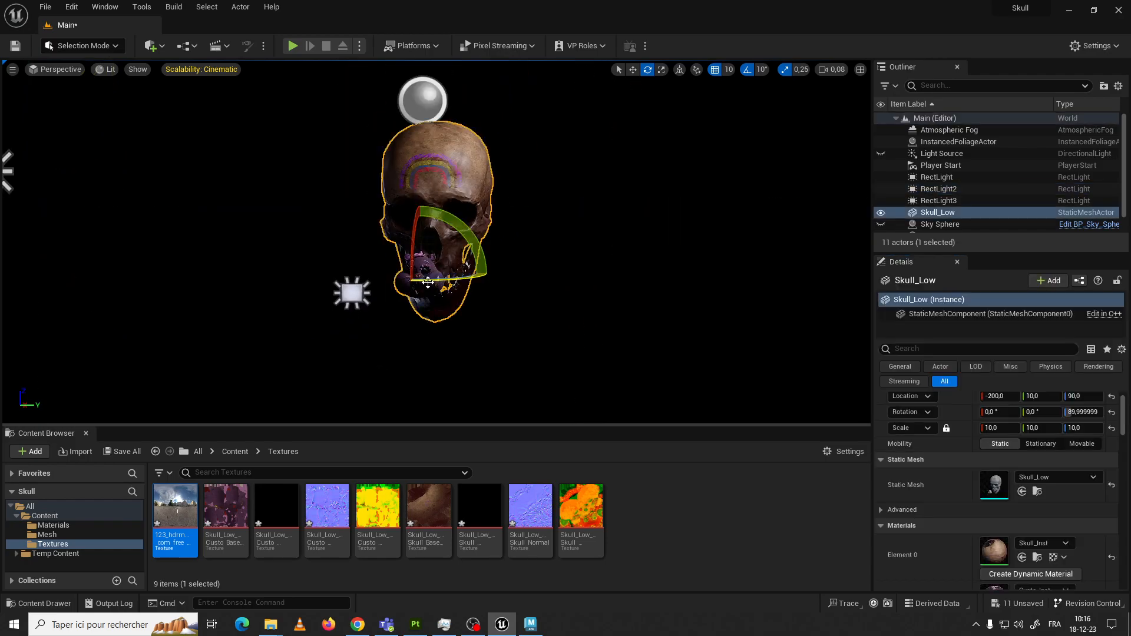
click(504, 266)
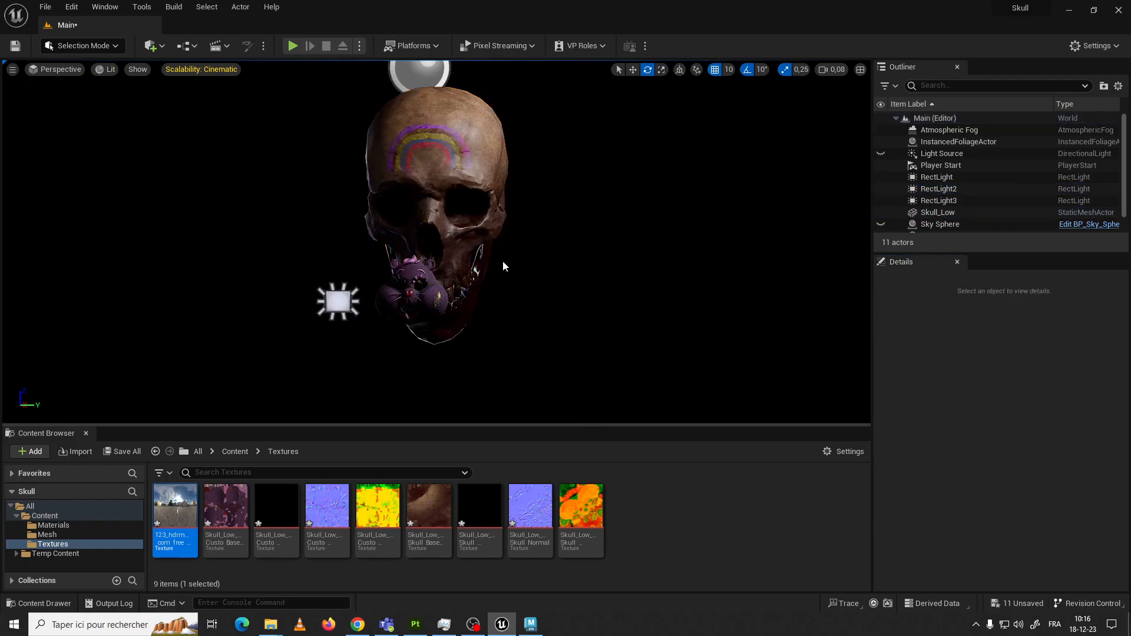
click(468, 294)
scroll(429, 348, down, 3)
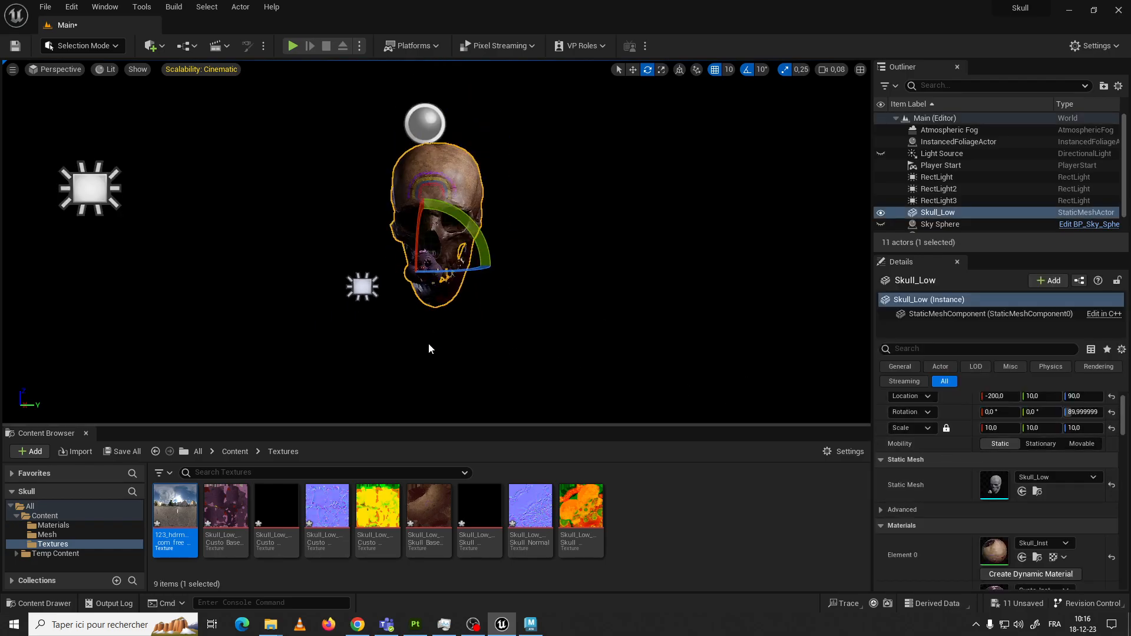
scroll(429, 345, down, 2)
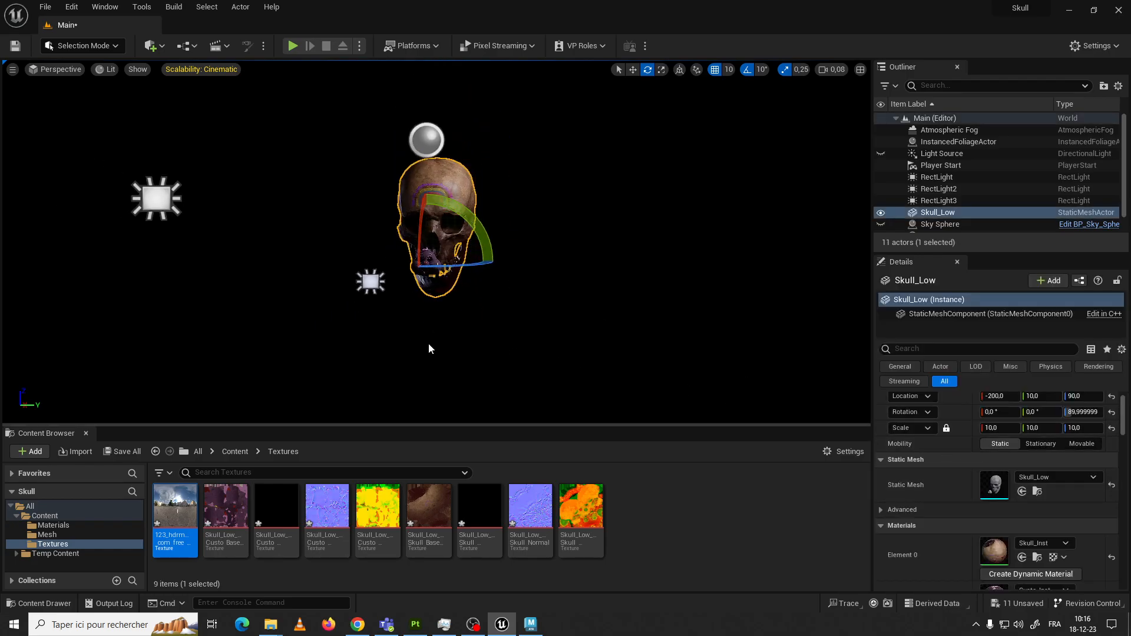
click(369, 277)
click(149, 181)
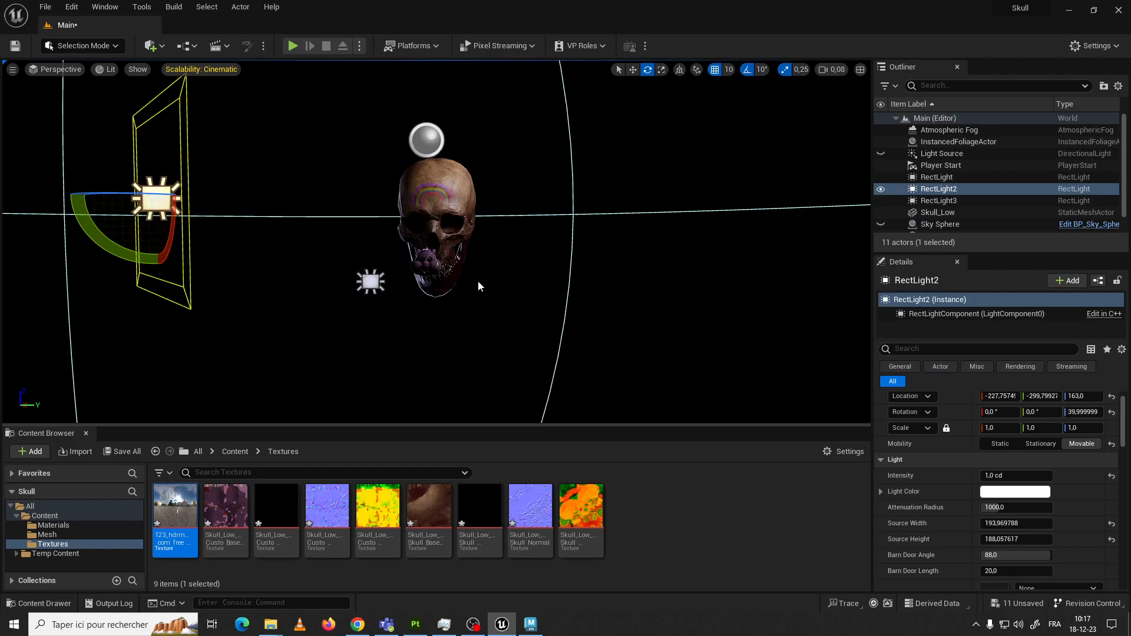
click(383, 282)
scroll(480, 281, up, 3)
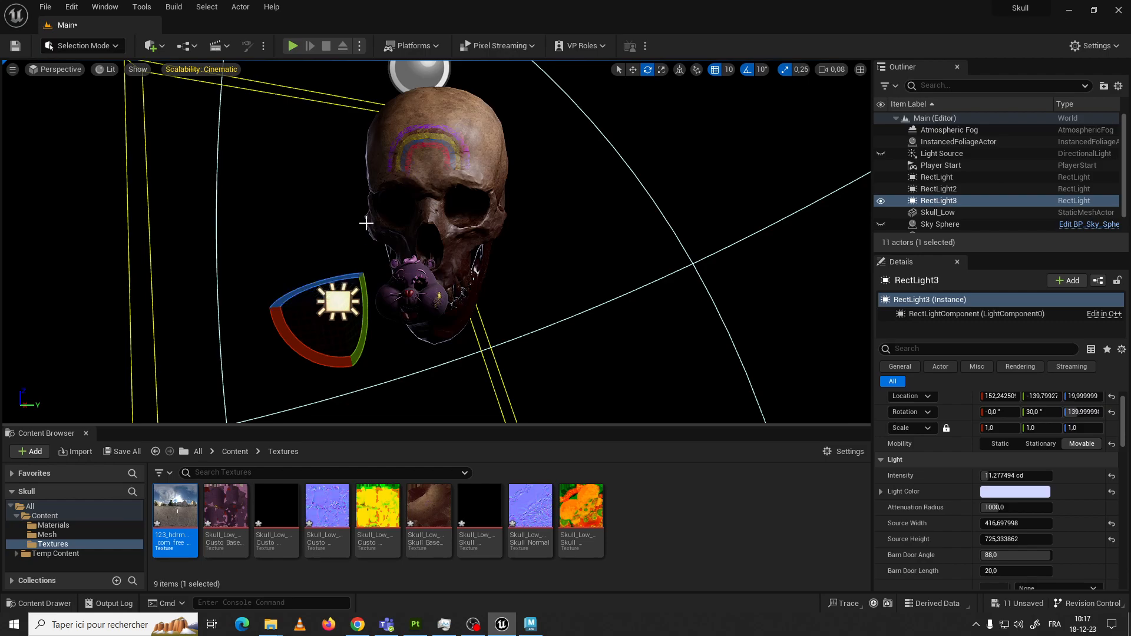
Toggle RectLight2's visibility off and on repeatedly to compare its effect on the skull
click(882, 189)
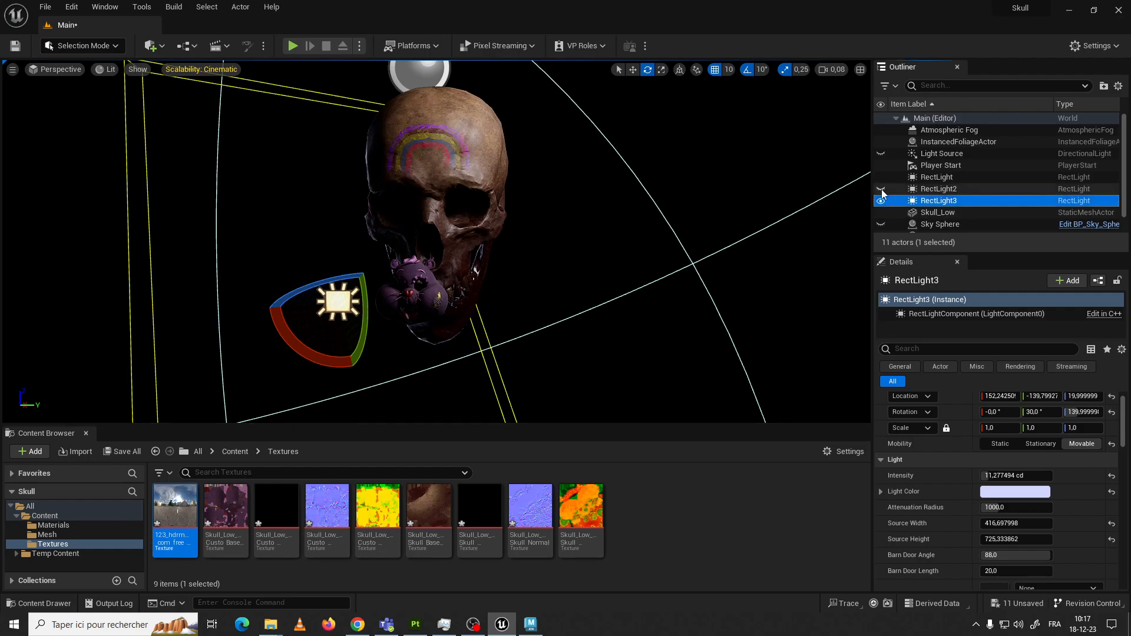
click(882, 189)
click(882, 189)
click(881, 189)
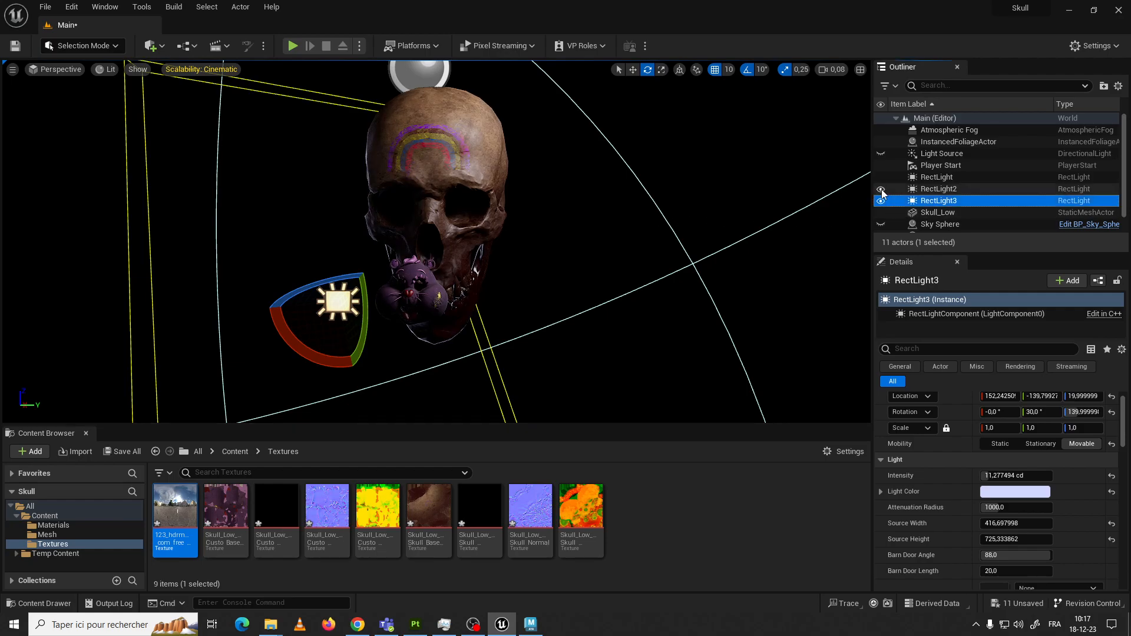
click(882, 189)
click(881, 189)
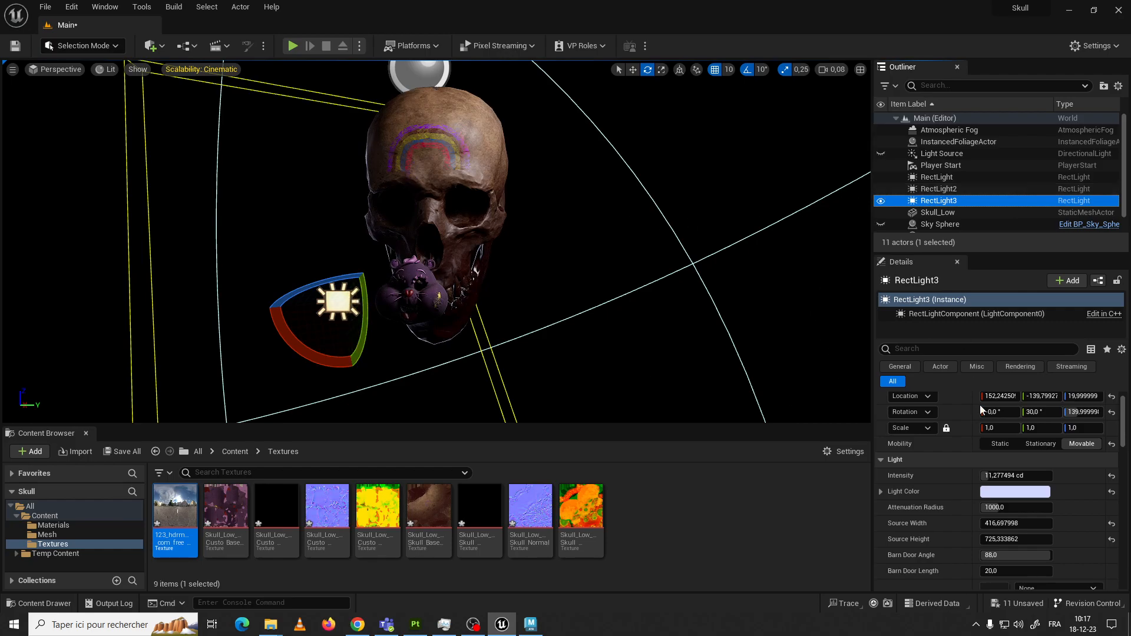
Change RectLight3's light color to light pink and check the tint on the skull
click(1000, 492)
drag(848, 419, 835, 388)
click(984, 308)
scroll(477, 307, down, 4)
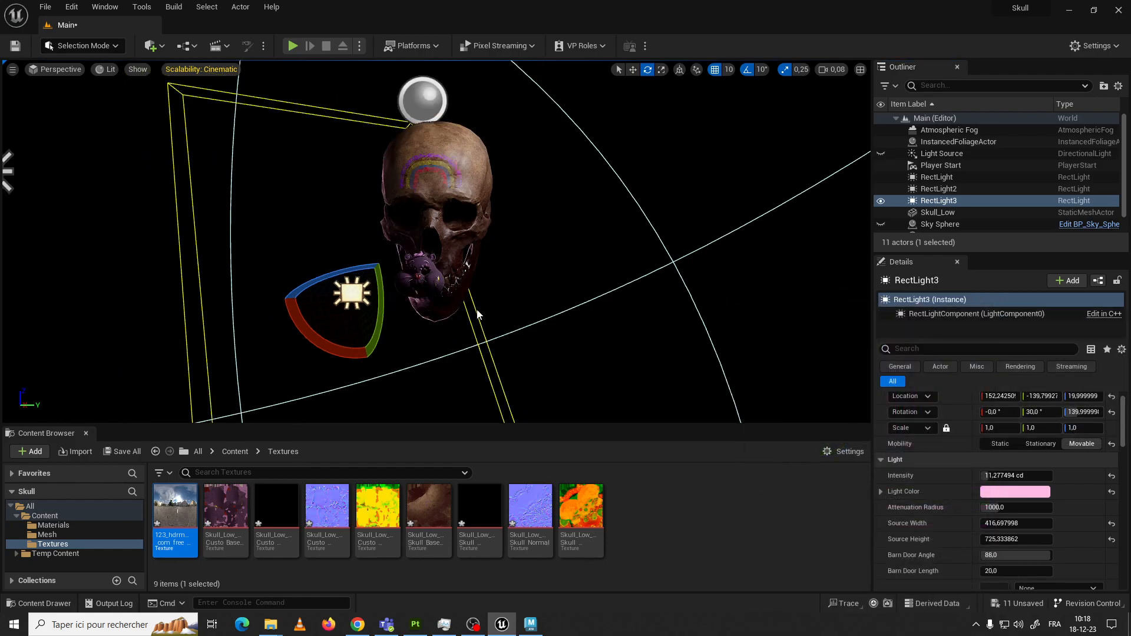
scroll(477, 310, up, 2)
Set Cast Ray Traced Shadows to Enabled on RectLight, RectLight2 and RectLight3 together
scroll(365, 265, down, 1)
scroll(617, 64, down, 1)
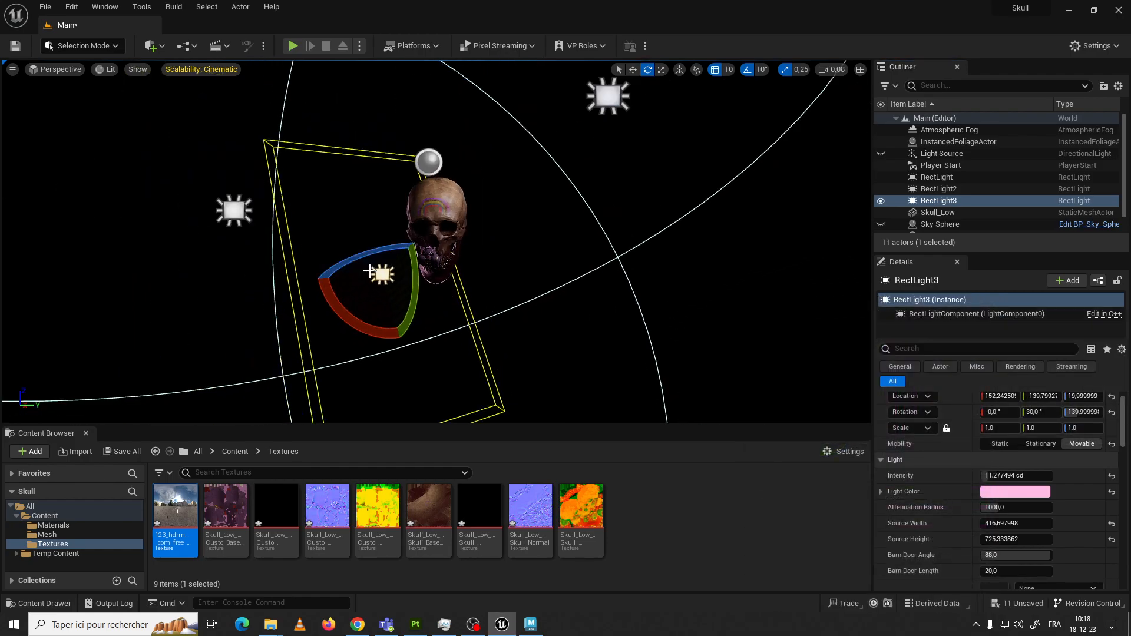
click(612, 89)
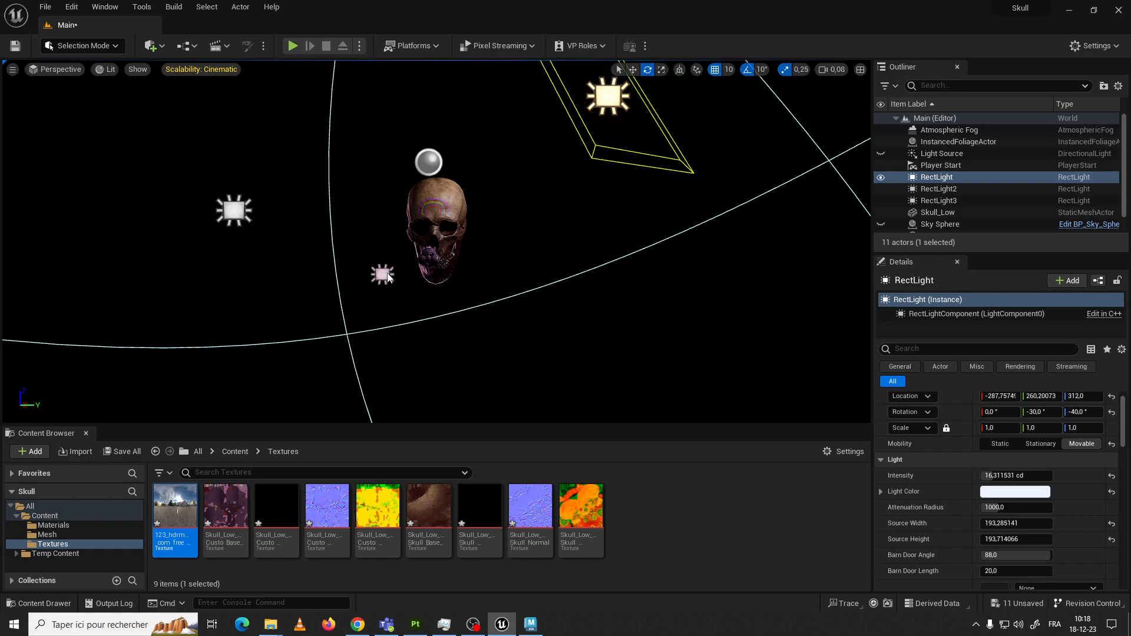
ctrl+click(383, 274)
ctrl+click(234, 210)
scroll(1016, 446, down, 8)
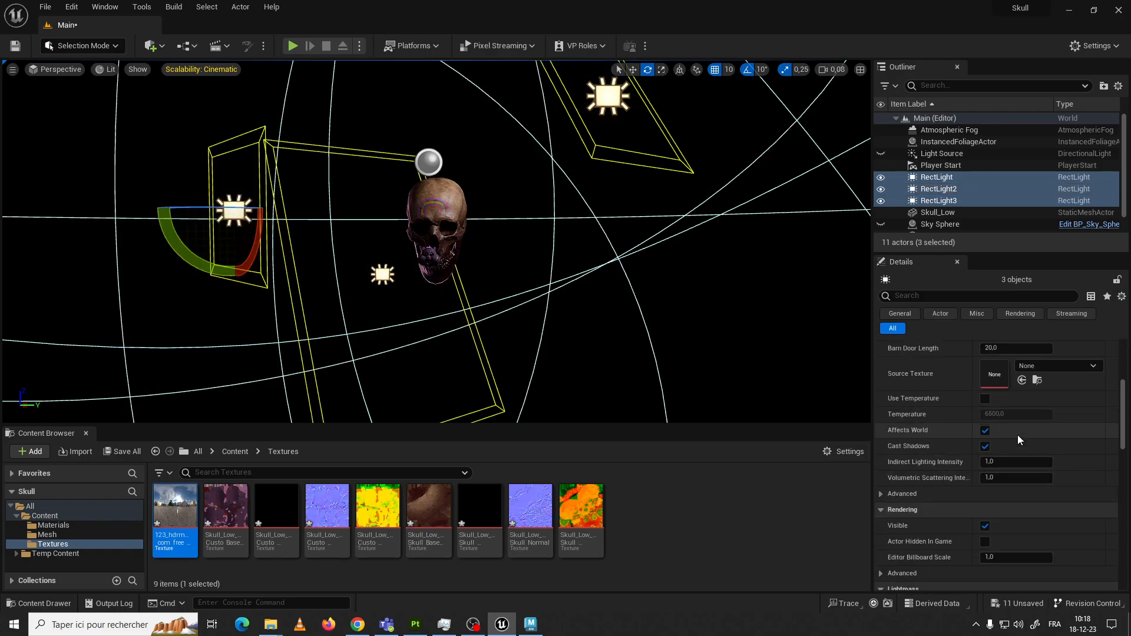
scroll(939, 399, down, 2)
click(903, 456)
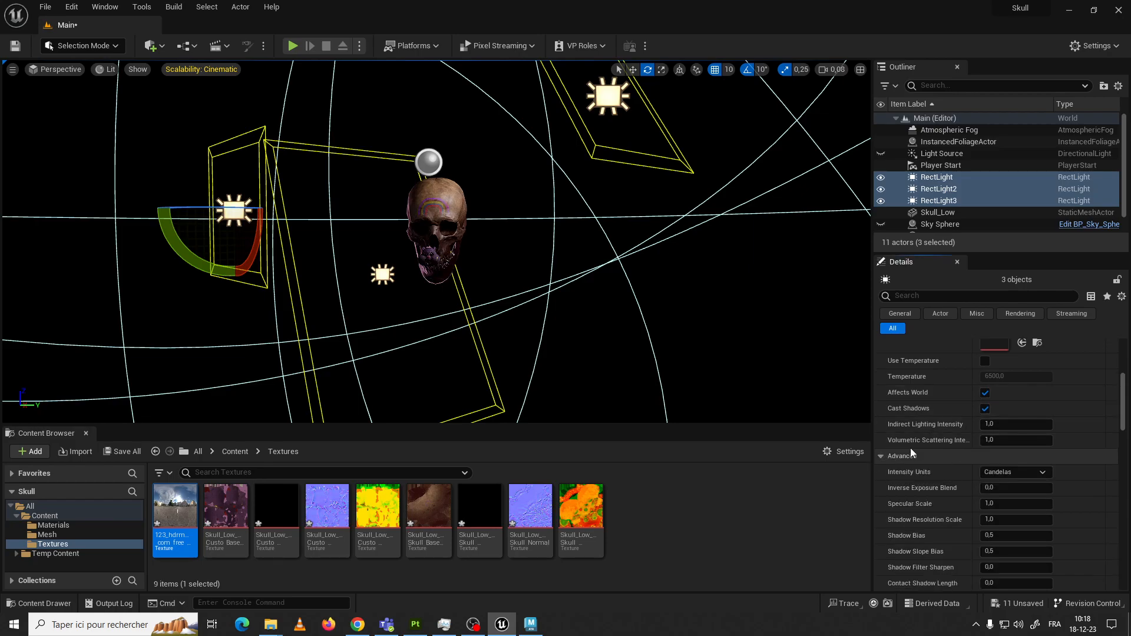
scroll(903, 456, down, 10)
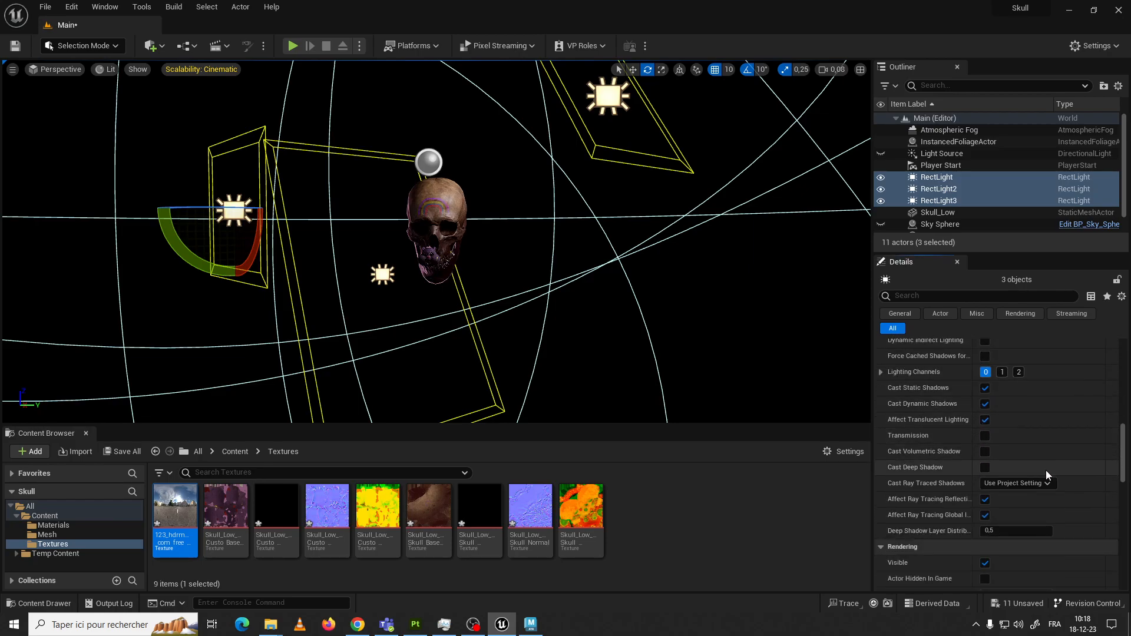
click(1013, 484)
click(1011, 506)
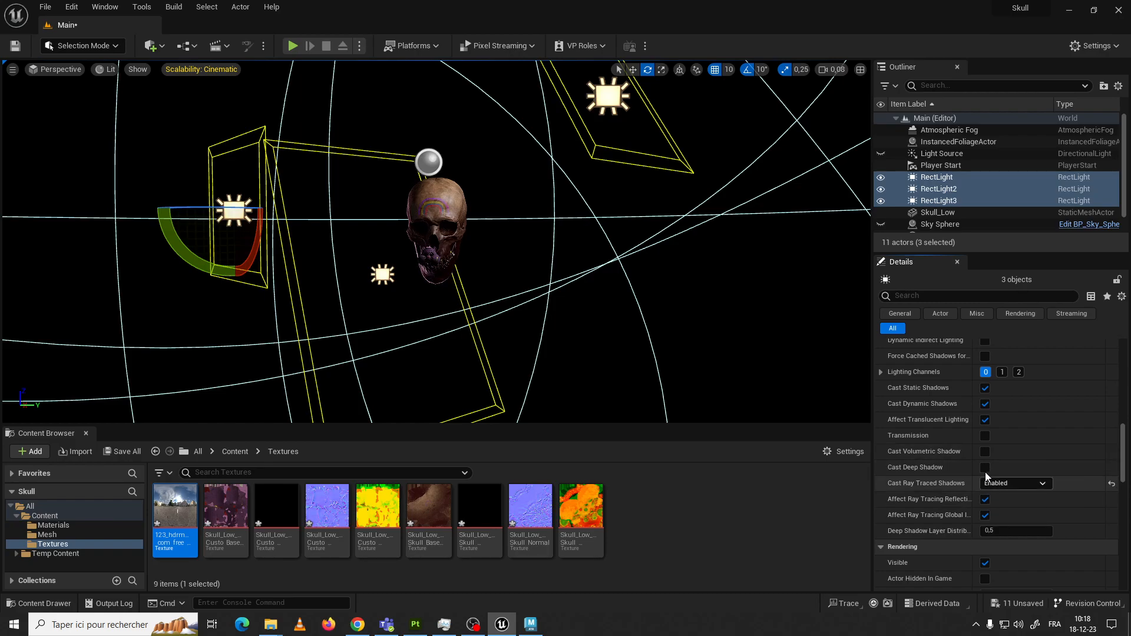
Check the skull's shadows with the lights deselected, then reselect all three rect lights and review their shared light settings
scroll(492, 297, up, 5)
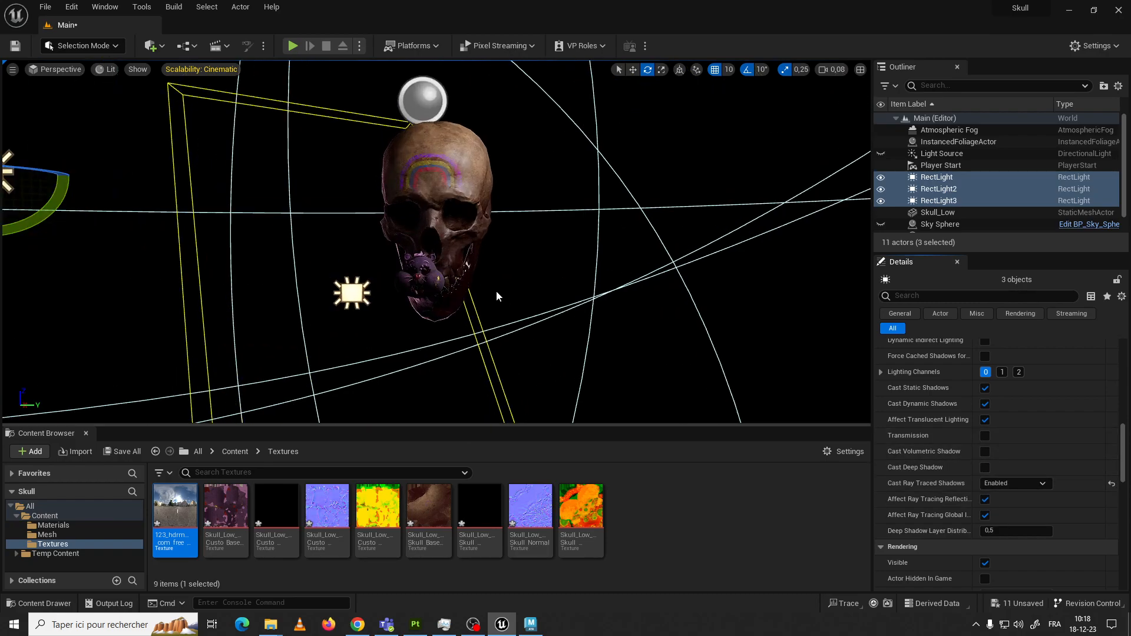
click(532, 297)
scroll(502, 309, down, 4)
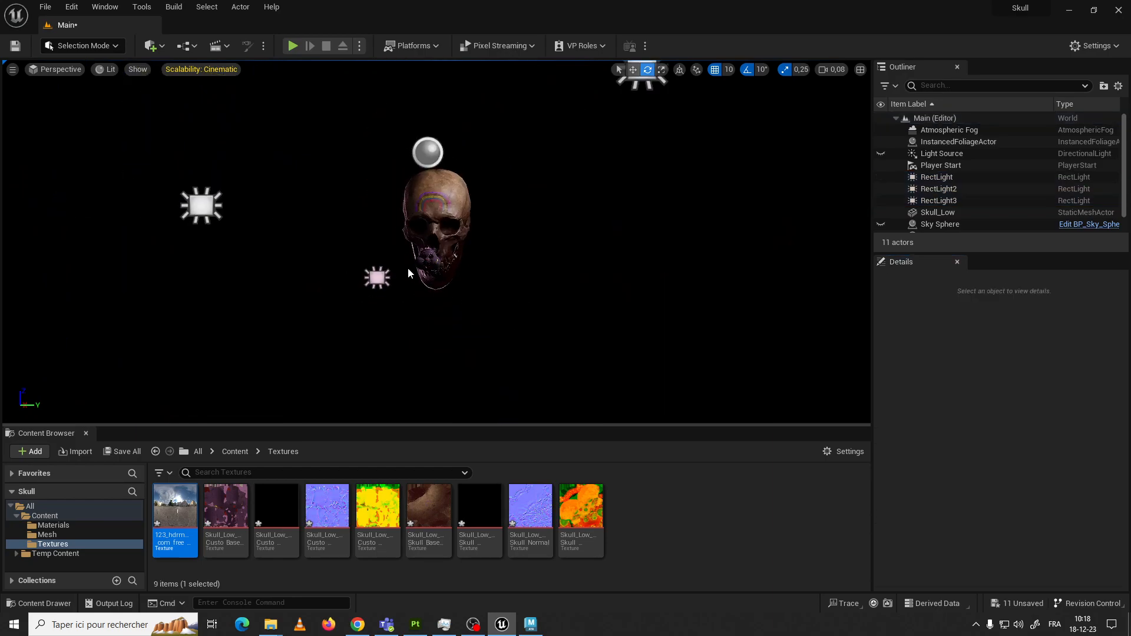
click(390, 272)
click(206, 203)
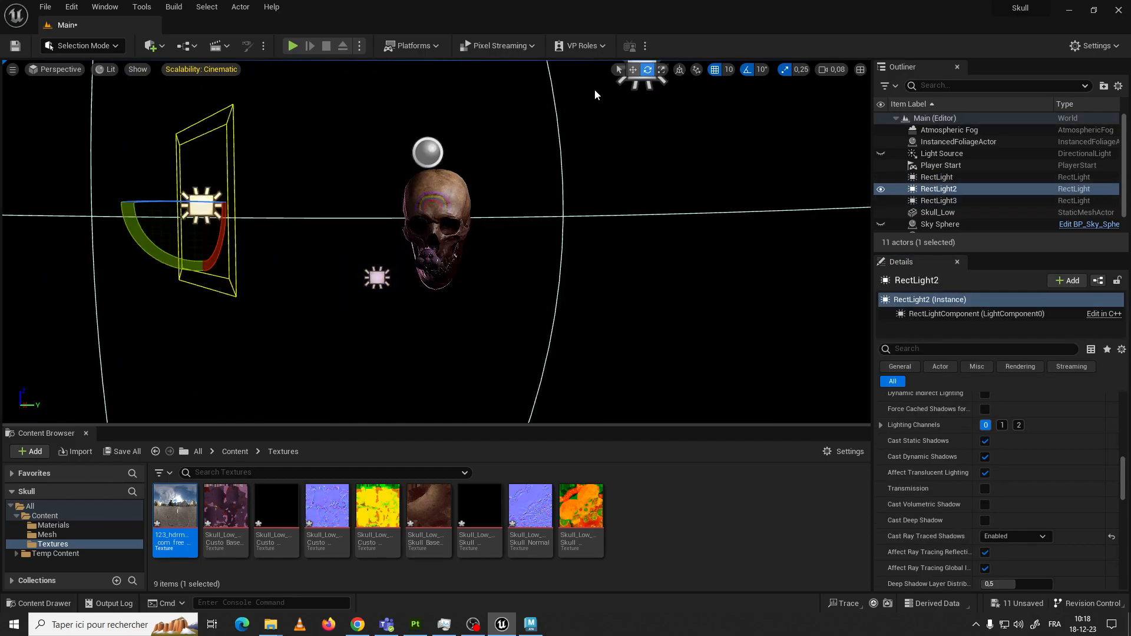
click(629, 85)
ctrl+click(377, 277)
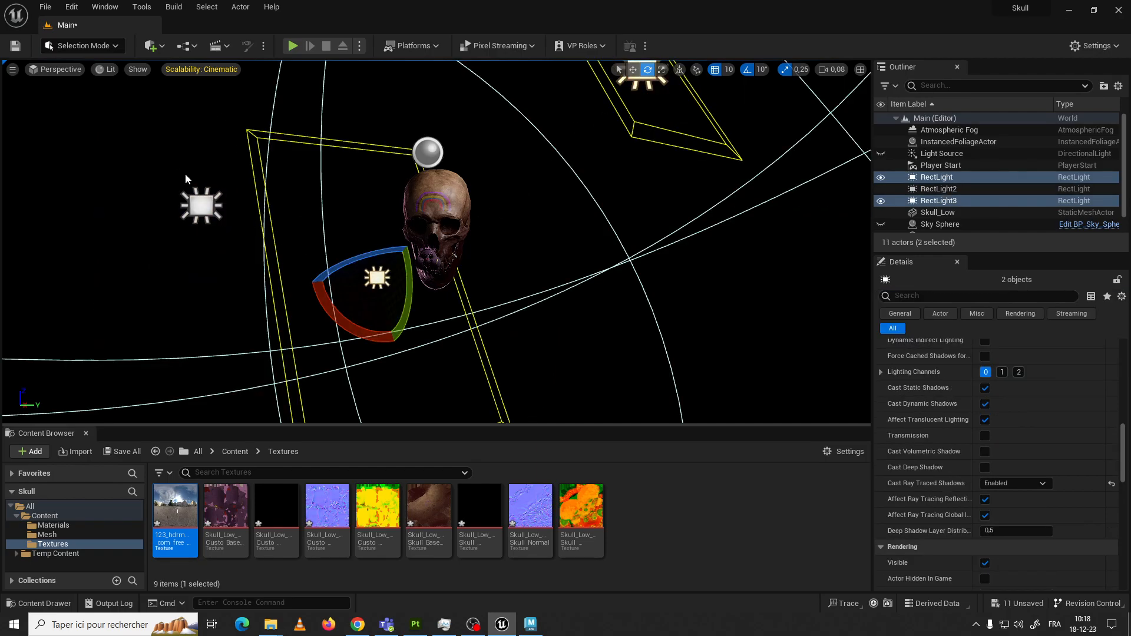
ctrl+click(202, 205)
scroll(435, 240, up, 5)
scroll(434, 240, up, 3)
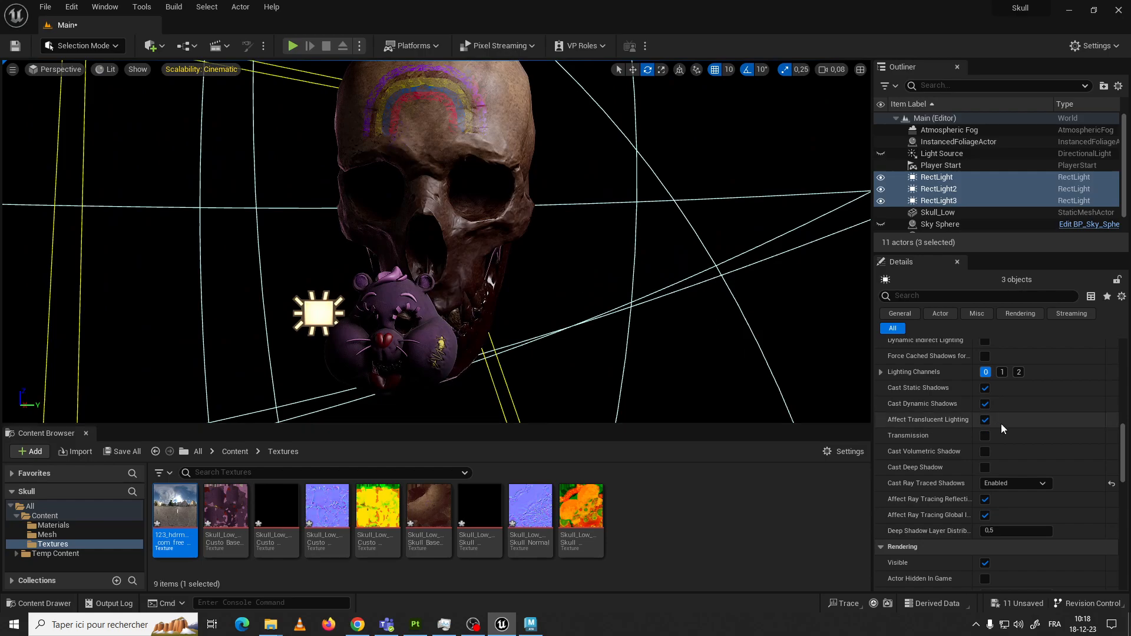
scroll(1002, 423, up, 2)
scroll(1006, 380, up, 10)
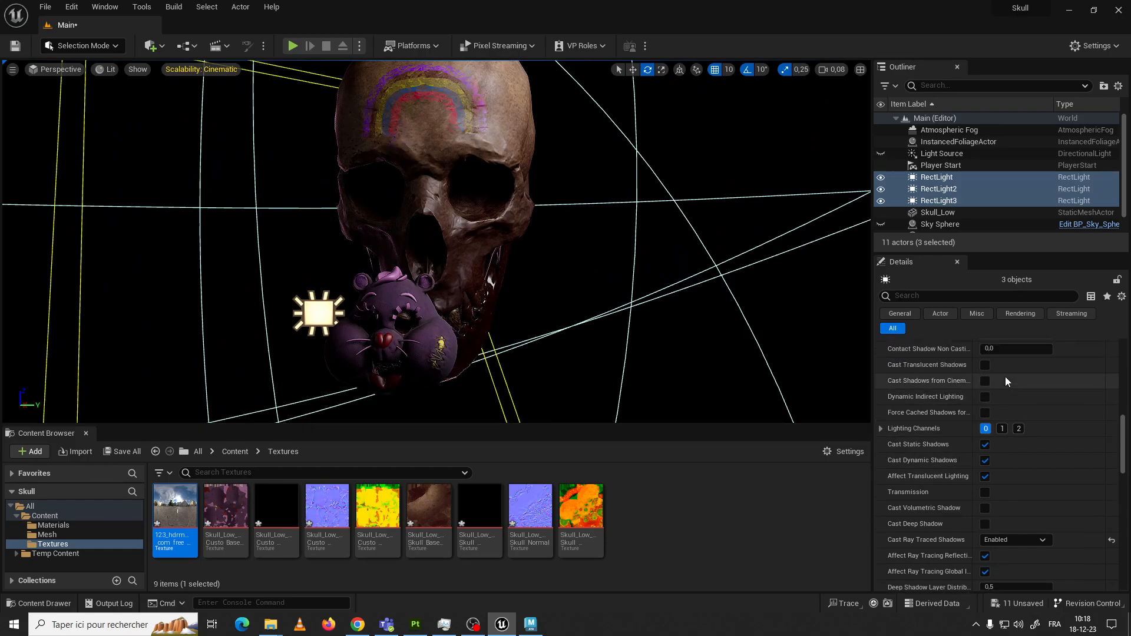
scroll(1009, 384, up, 15)
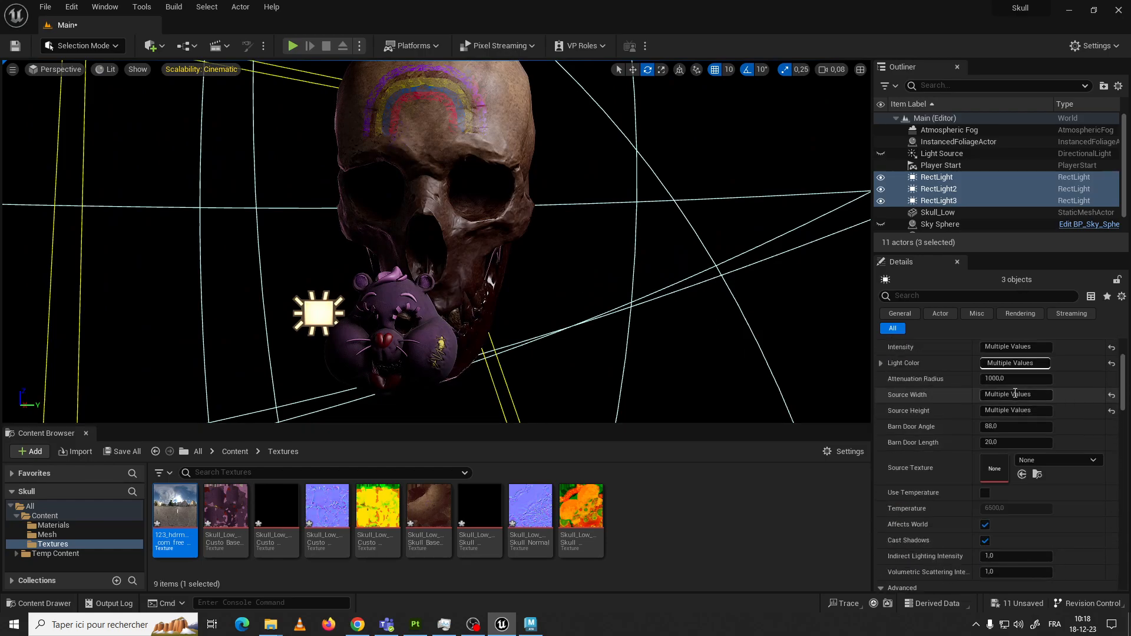
scroll(1047, 417, down, 4)
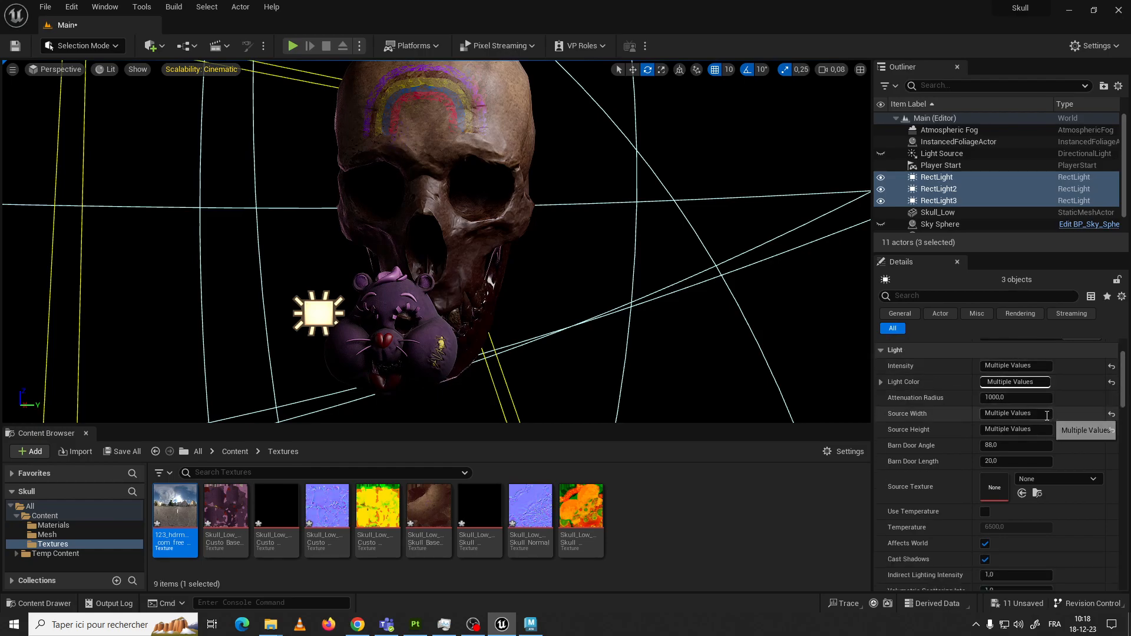
scroll(1001, 395, up, 6)
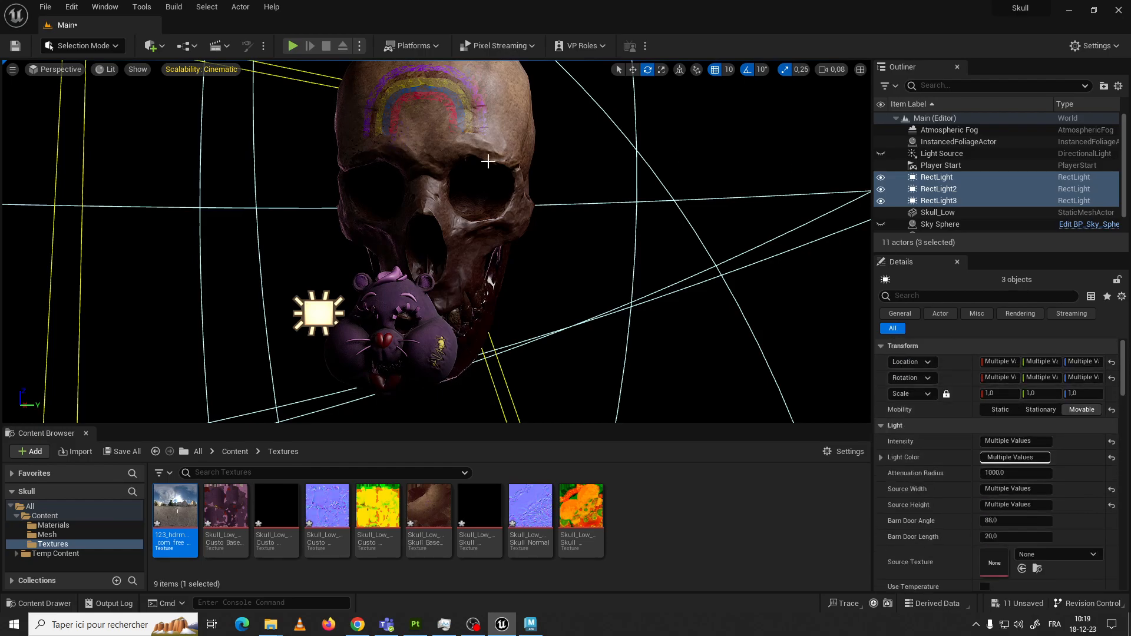
Review the viewport's scalability quality levels with nothing selected, then return to viewing the skull
click(258, 105)
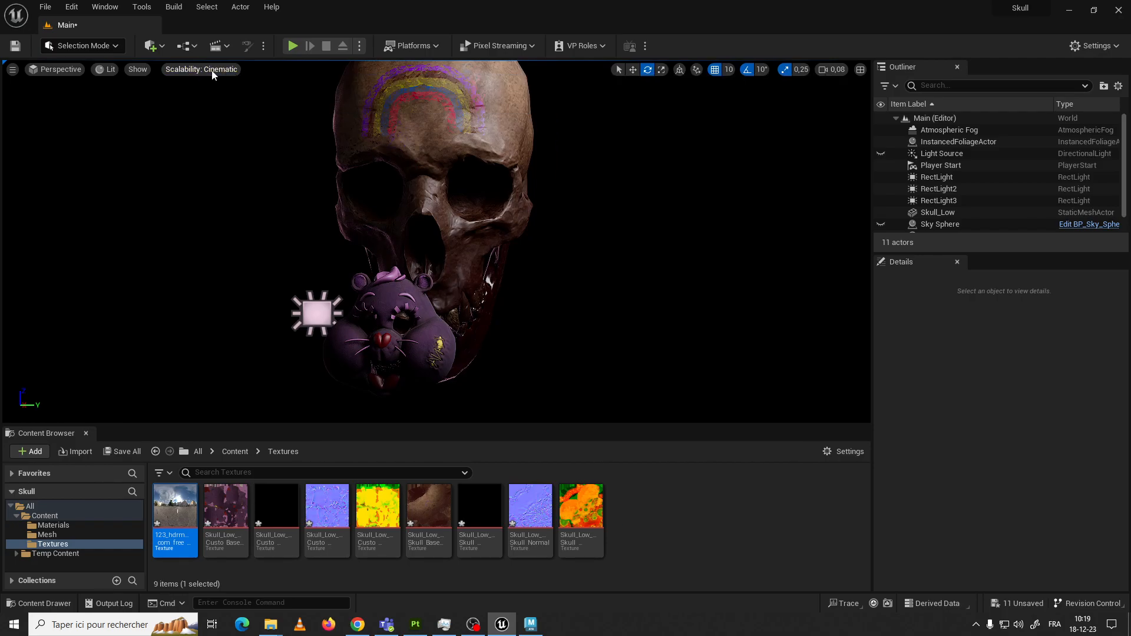
click(202, 70)
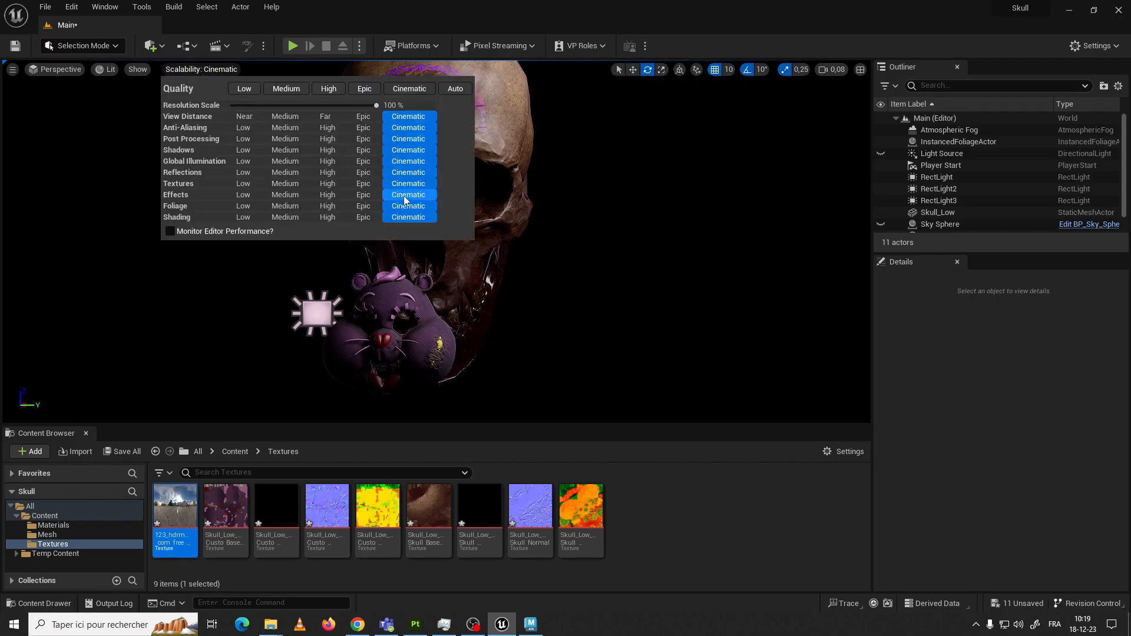
click(571, 202)
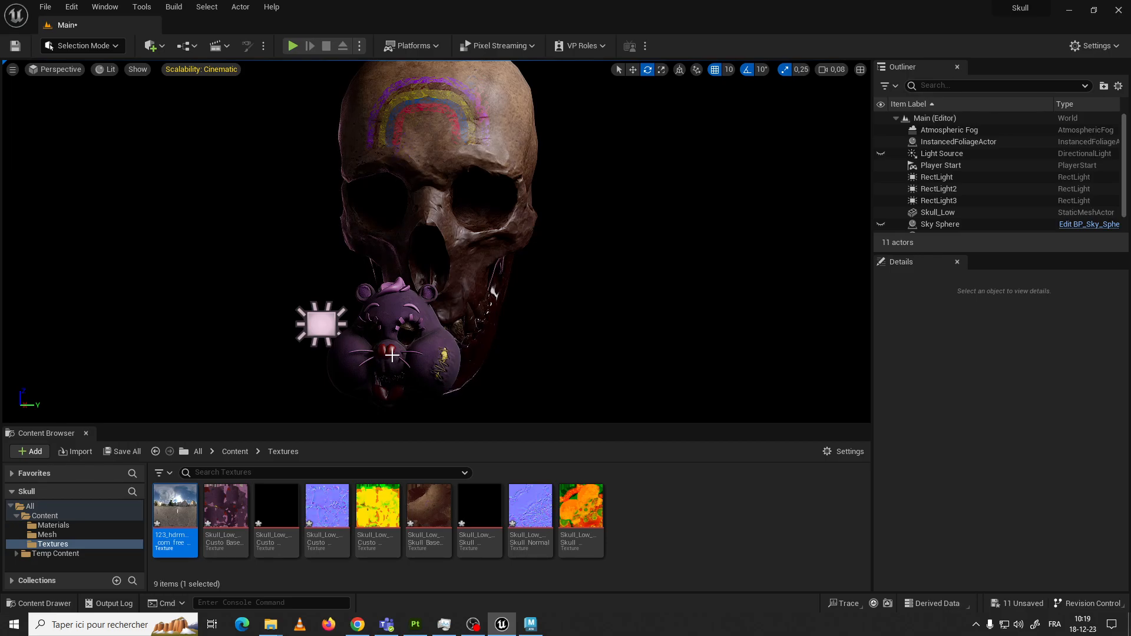
scroll(454, 278, down, 2)
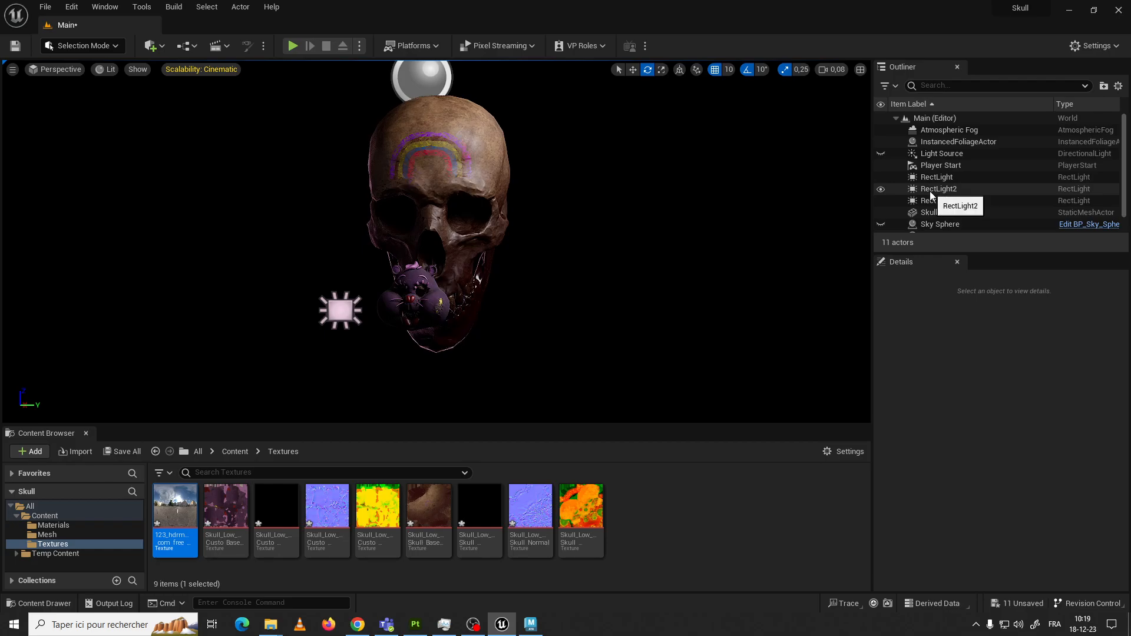
Toggle the directional Light Source's visibility repeatedly to compare the lighting, leaving it visible
click(881, 153)
click(881, 154)
click(882, 154)
click(882, 154)
click(882, 154)
click(881, 154)
click(881, 154)
click(882, 153)
click(881, 154)
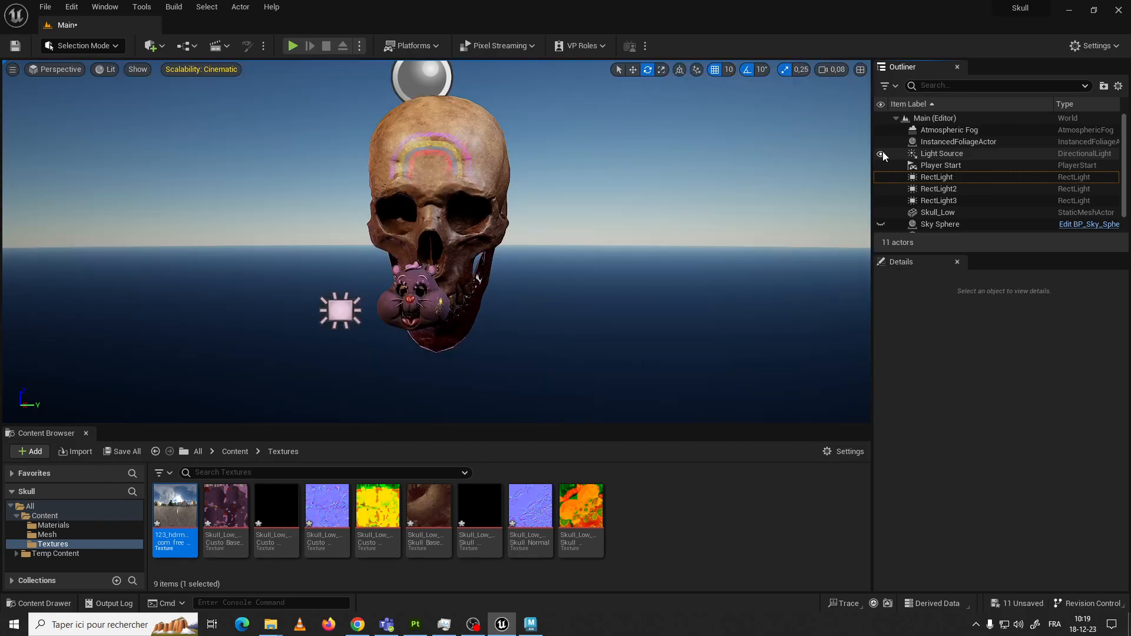
click(881, 154)
click(881, 153)
Set the directional Light Source's mobility to Movable and its intensity to 0,1 lux
click(943, 153)
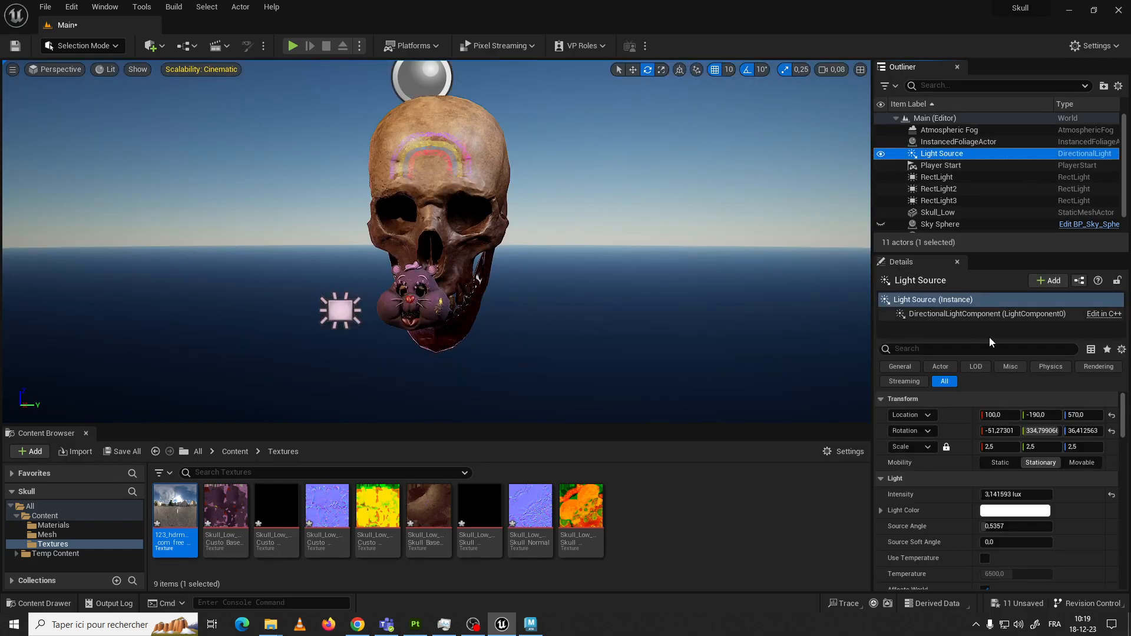
click(1082, 462)
scroll(1048, 493, down, 1)
scroll(1047, 494, down, 1)
click(1037, 456)
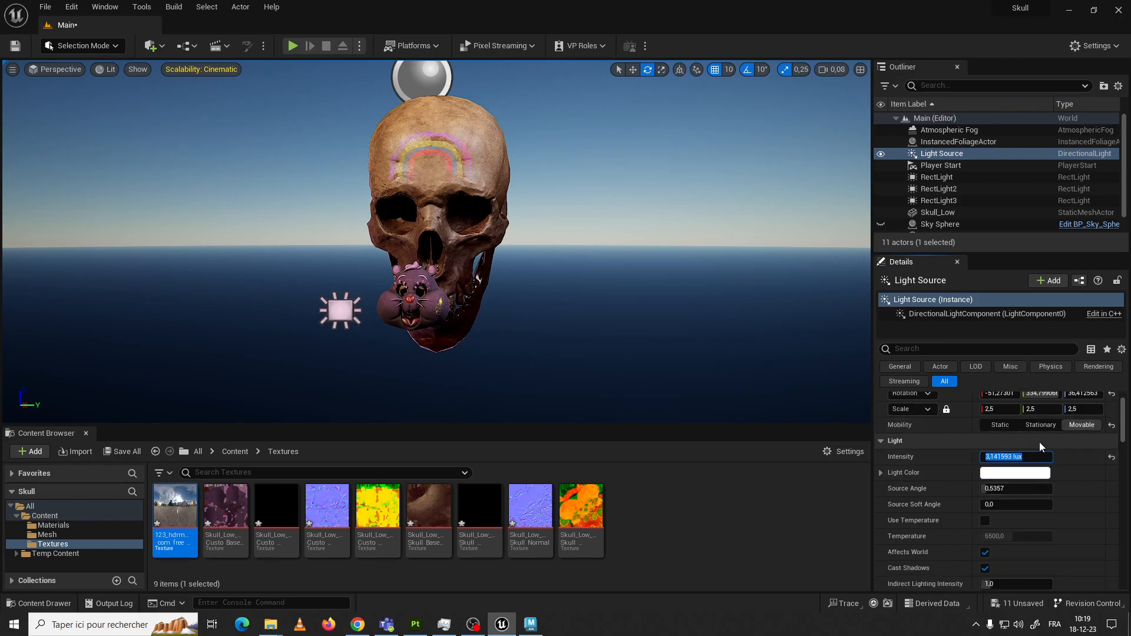
text(0,1)
key(Return)
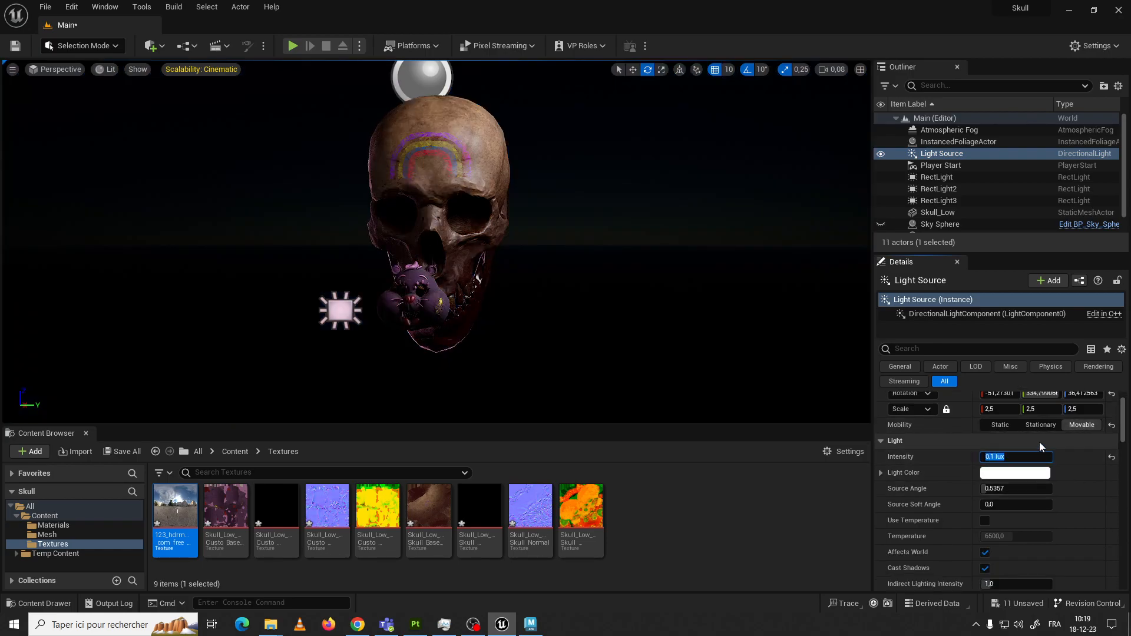
scroll(1077, 448, up, 2)
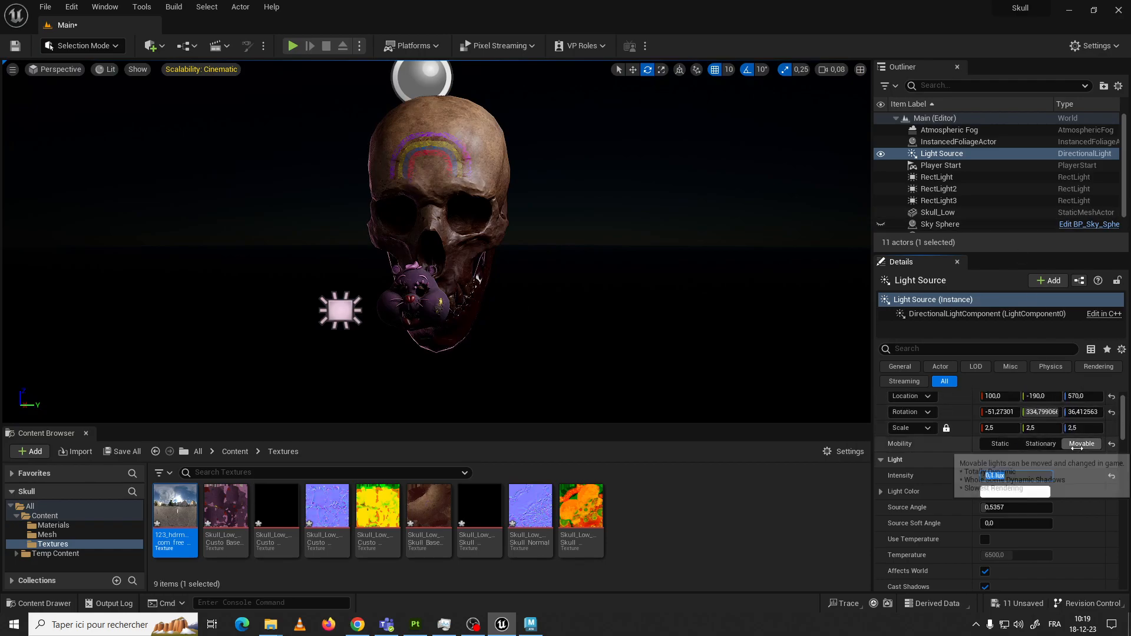
Try several pitch and yaw rotations on the directional Light Source and raise its intensity to 0,5 lux
mouse_move(1078, 431)
mouse_down()
mouse_move(1100, 431)
mouse_move(1084, 431)
mouse_up()
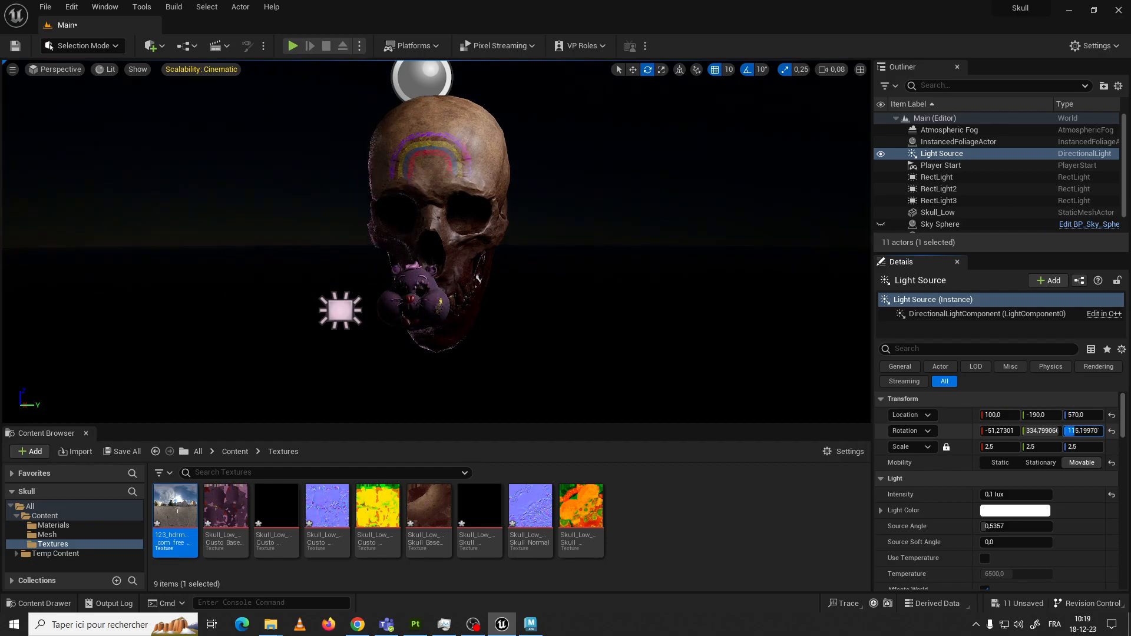
drag(1082, 430, 1095, 431)
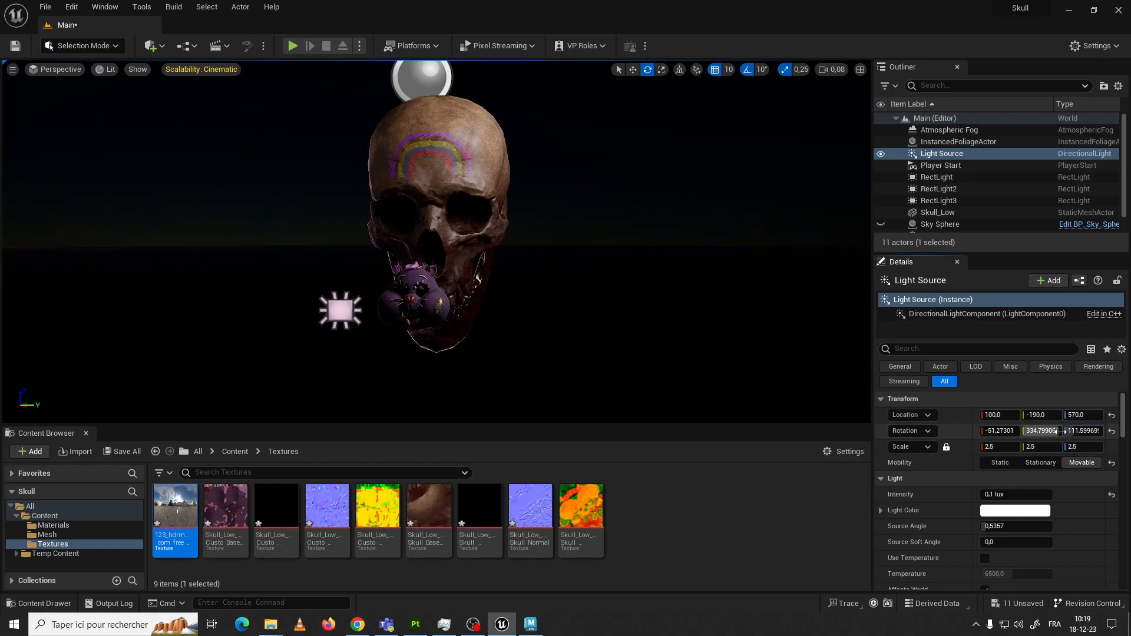
drag(1052, 431, 1037, 431)
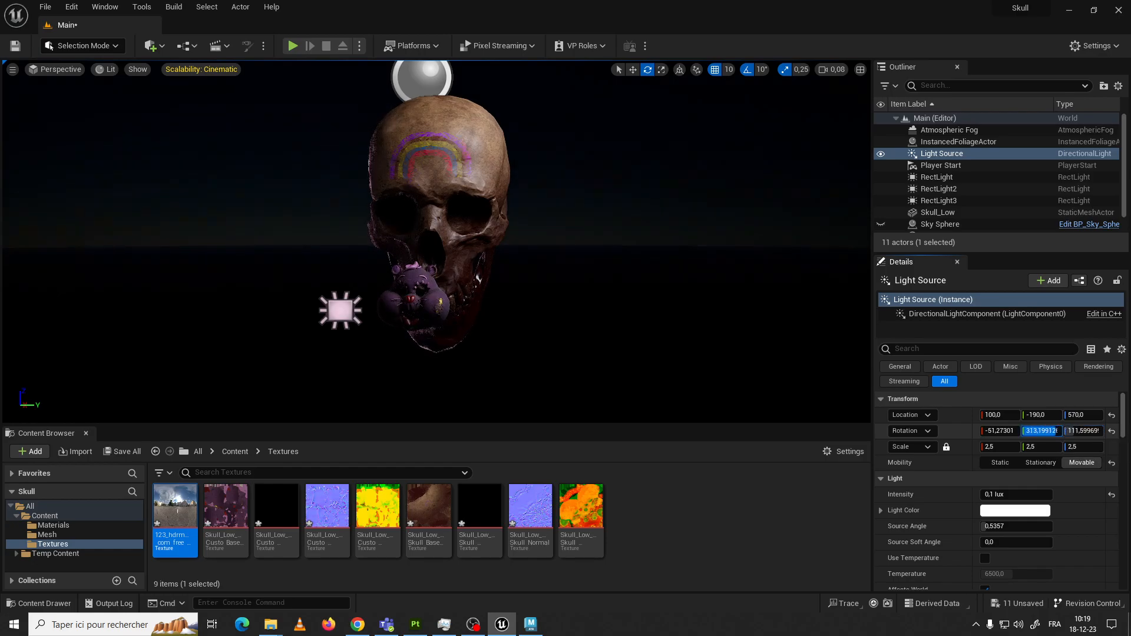
drag(1082, 431, 1049, 432)
click(1015, 494)
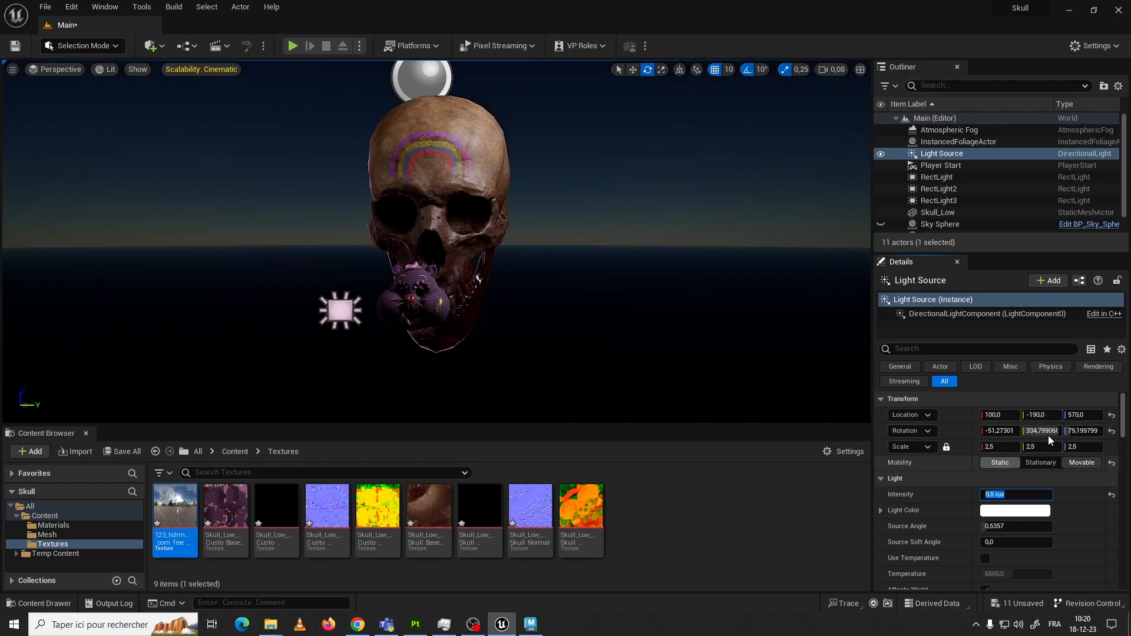
mouse_move(1051, 432)
mouse_down()
mouse_move(1040, 431)
mouse_move(1117, 433)
mouse_move(1017, 431)
mouse_move(1056, 431)
mouse_move(1034, 431)
mouse_up()
Set the Light Source's source angle to 2,44 and source soft angle to 2,64, with a pitch of about 327,6°
scroll(1084, 529, down, 3)
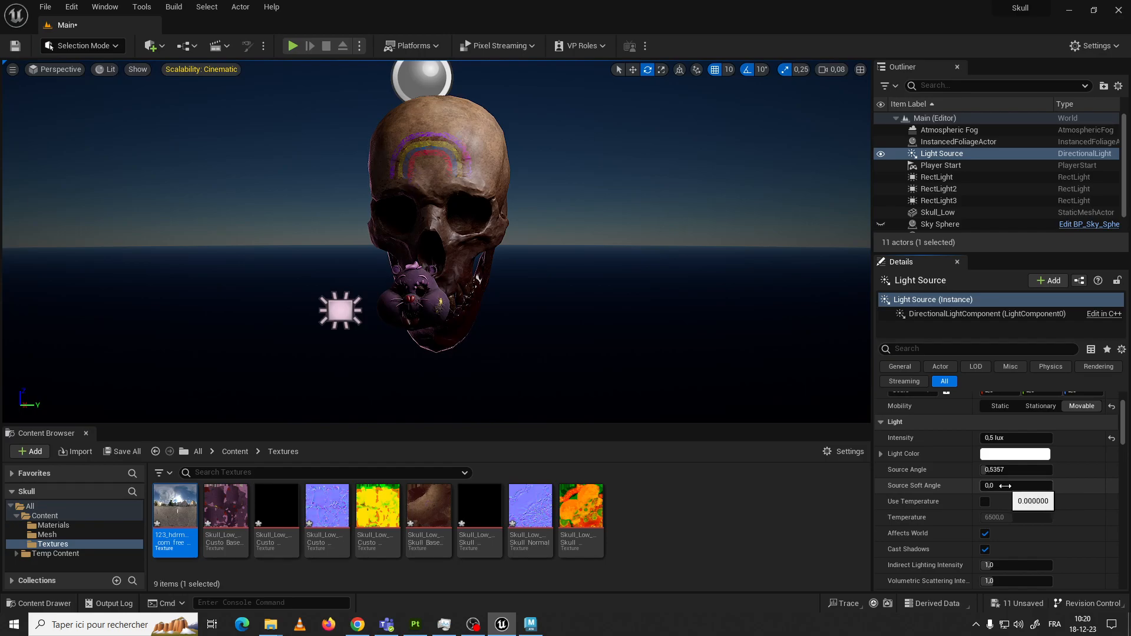
mouse_move(1000, 486)
mouse_down()
mouse_move(1051, 485)
mouse_move(982, 485)
mouse_move(1027, 485)
mouse_move(992, 485)
mouse_up()
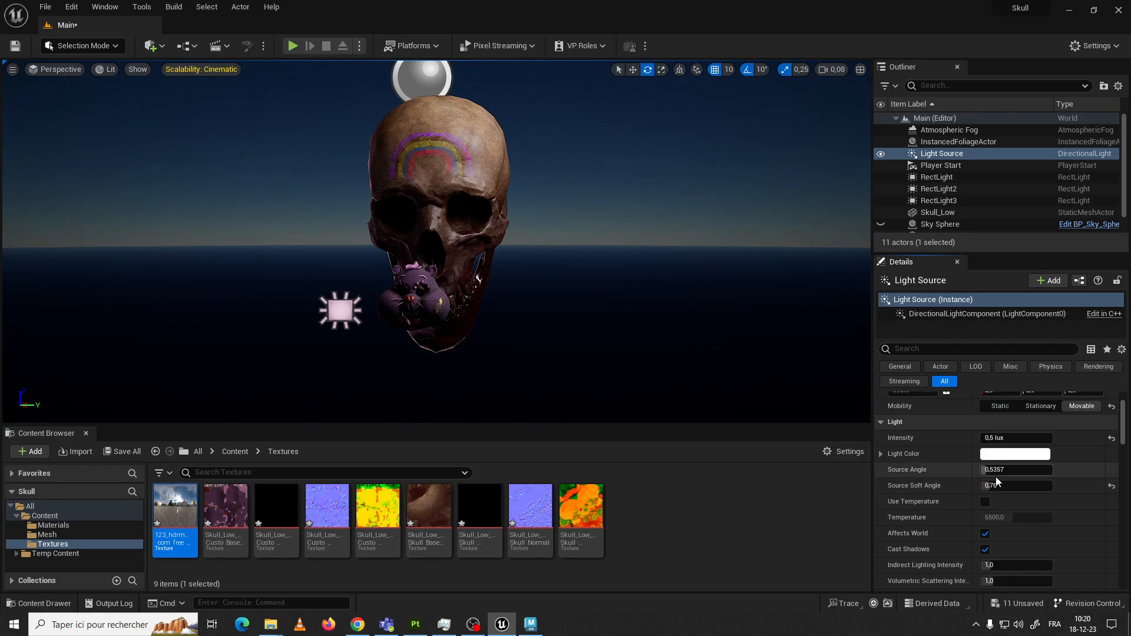
mouse_move(990, 470)
mouse_down()
mouse_move(1053, 469)
mouse_move(1002, 470)
mouse_up()
scroll(1037, 444, up, 2)
click(1042, 412)
drag(1050, 412, 1058, 412)
drag(1041, 412, 1044, 412)
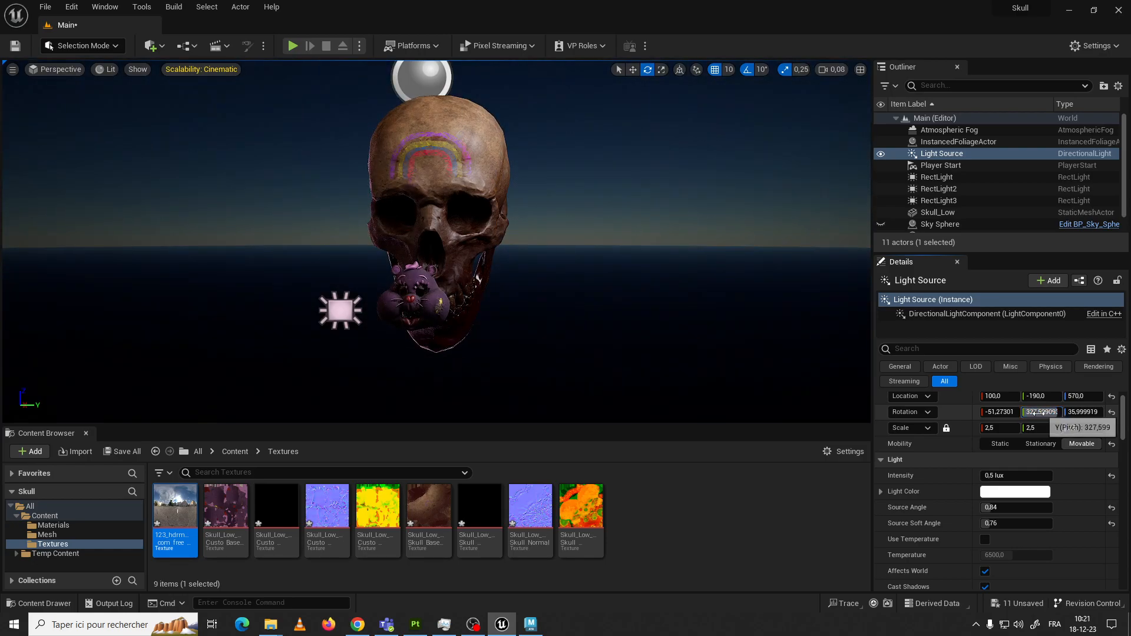
drag(990, 507, 1017, 524)
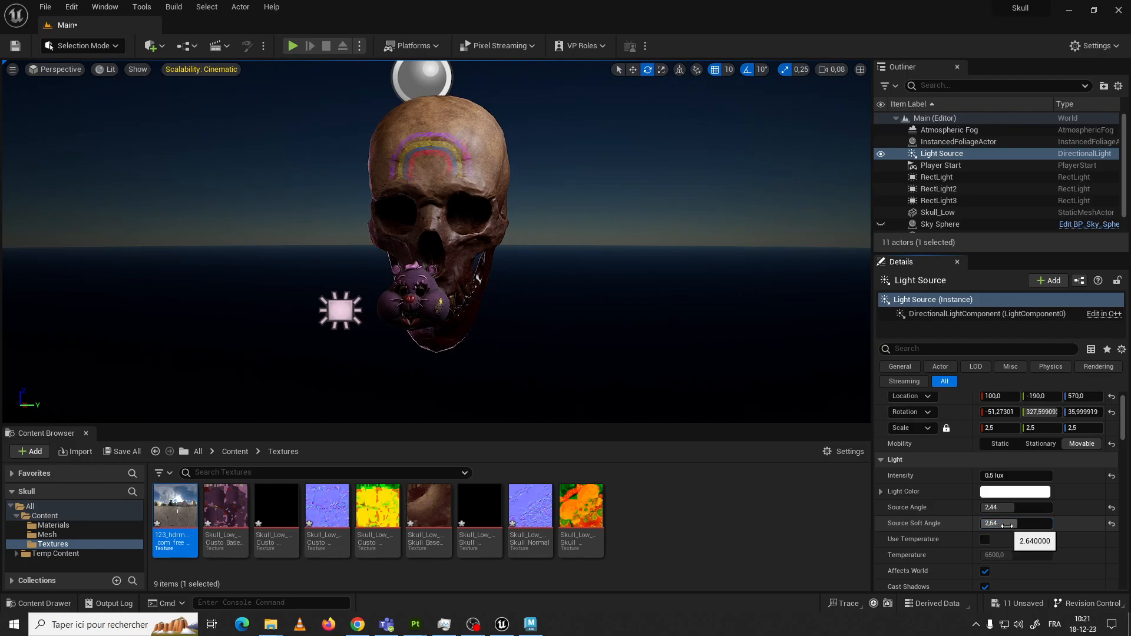
Review the Light Source's shadow, rendering and advanced light settings
scroll(1036, 538, down, 2)
scroll(1037, 543, down, 3)
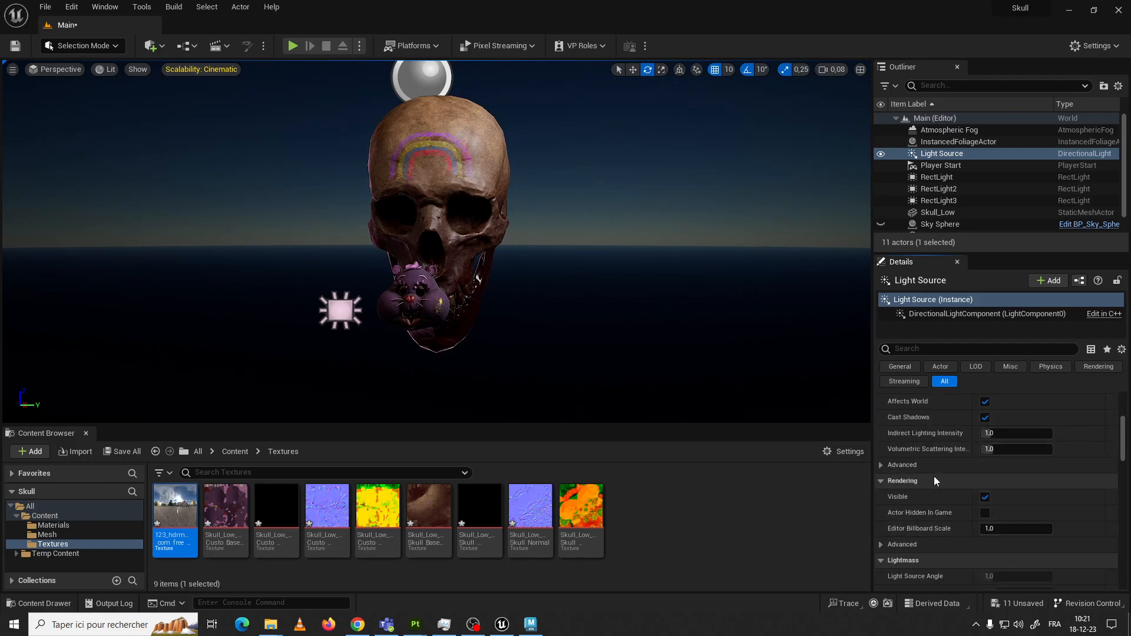
scroll(934, 481, up, 3)
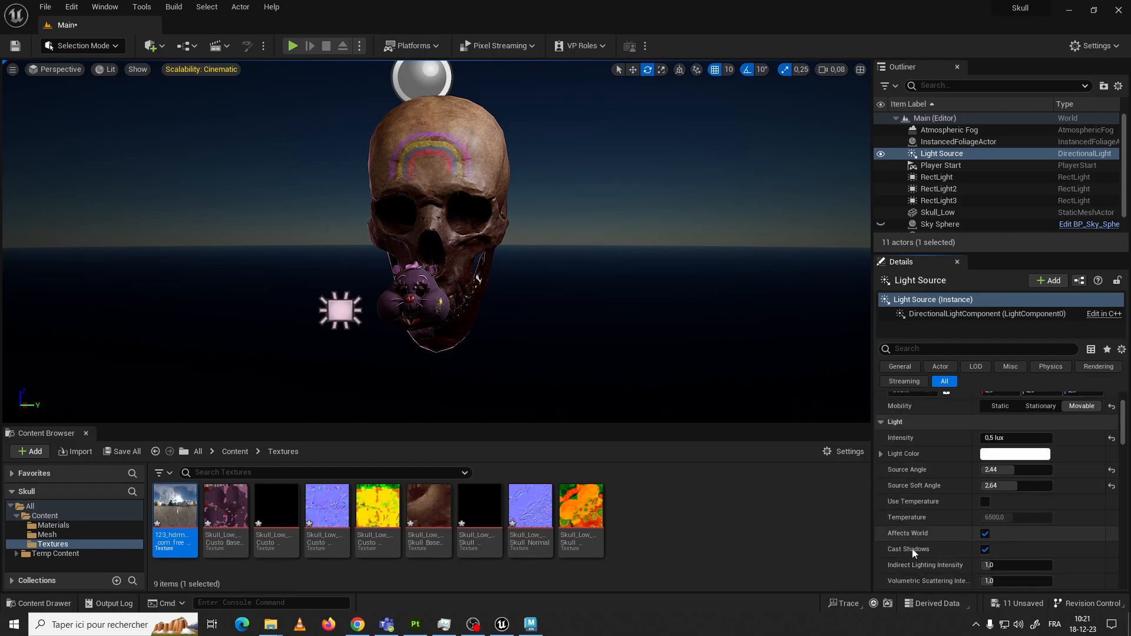
scroll(912, 549, down, 2)
click(882, 541)
scroll(904, 532, down, 3)
click(881, 446)
scroll(931, 445, up, 2)
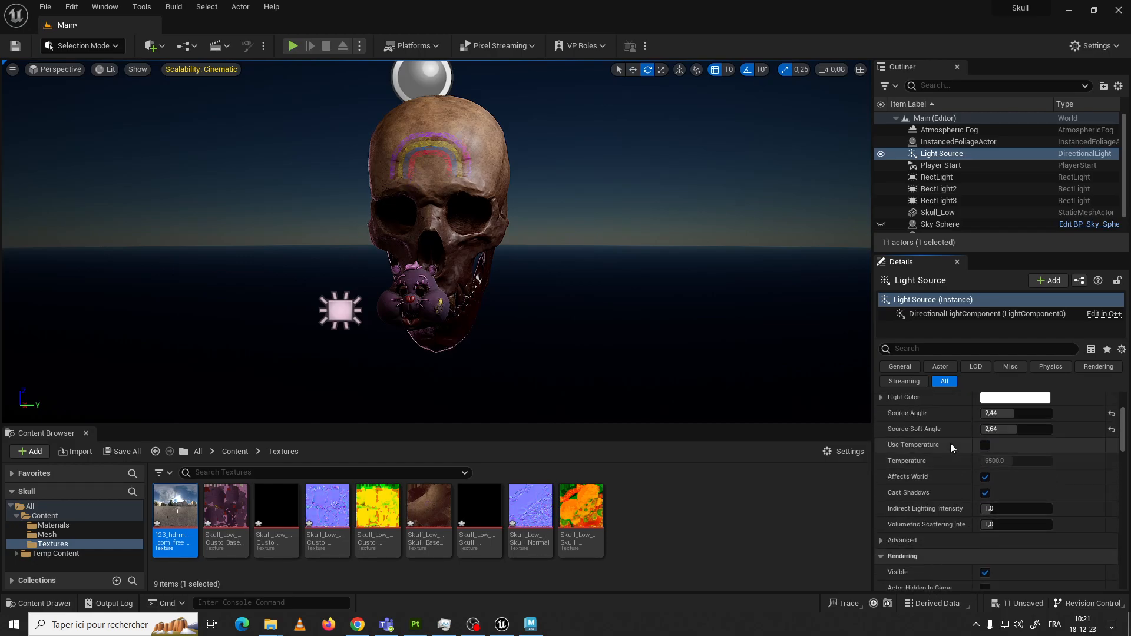
Compare the skull with and without the softened directional light by toggling its visibility, leaving the light visible
click(882, 155)
click(882, 154)
click(882, 155)
click(882, 154)
click(882, 155)
click(882, 155)
click(882, 154)
click(882, 154)
click(882, 154)
click(882, 154)
click(882, 154)
click(882, 155)
click(882, 154)
click(882, 155)
click(882, 155)
click(882, 155)
click(882, 154)
click(882, 155)
scroll(984, 437, up, 2)
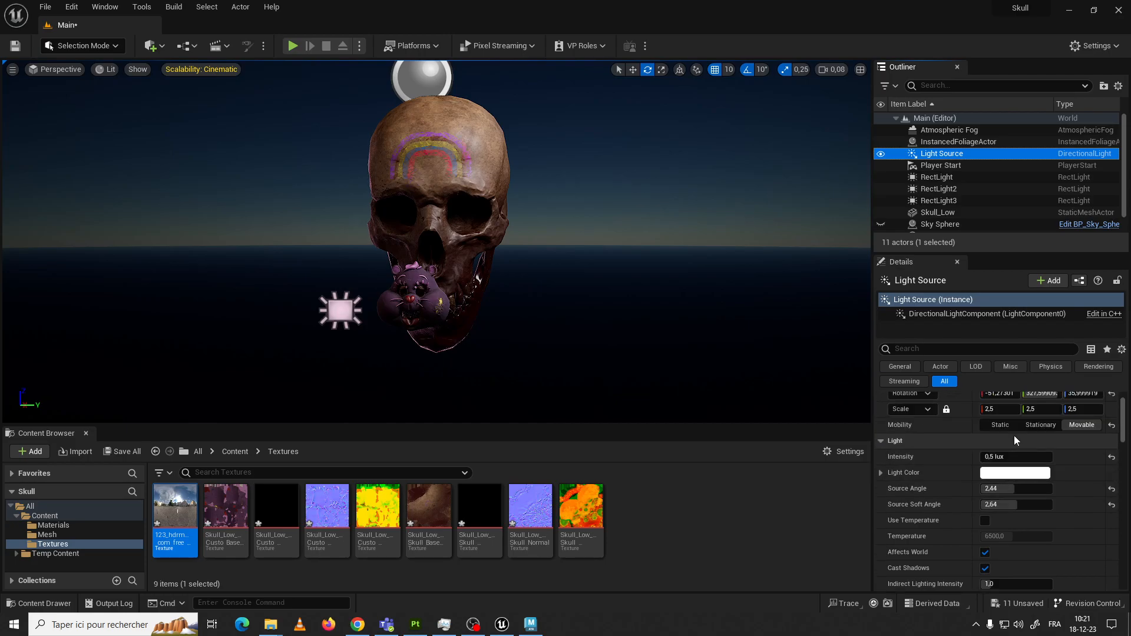
Rotate the directional light to a pitch of about 288° and a yaw of about 118,8°, and set its intensity to 0,1 lux
scroll(1013, 436, up, 1)
click(1014, 493)
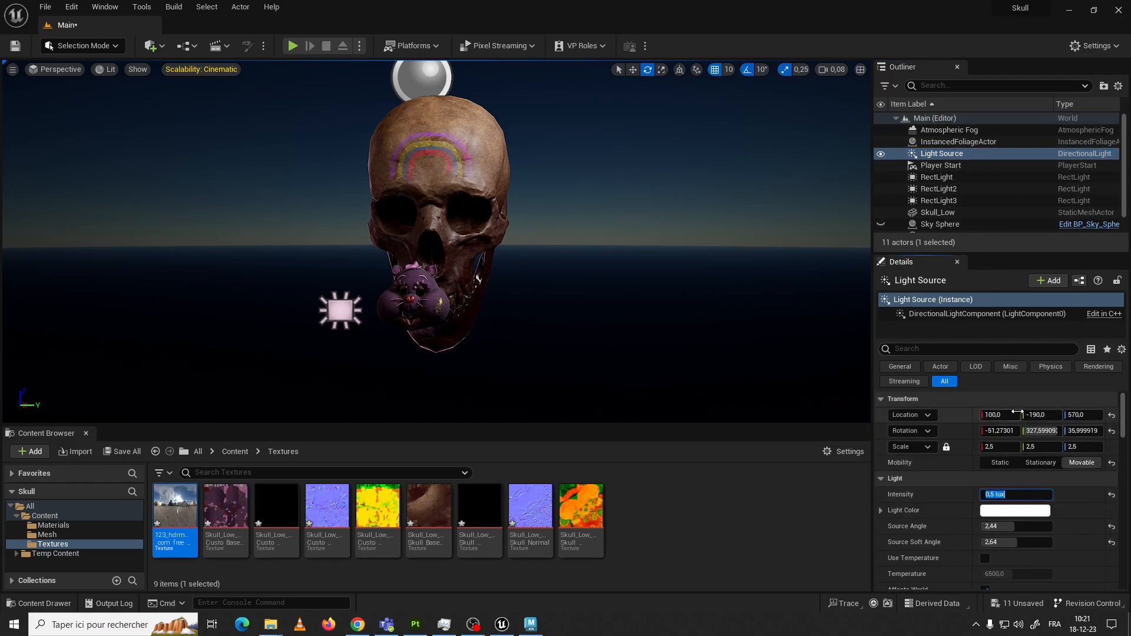
drag(1041, 430, 1083, 433)
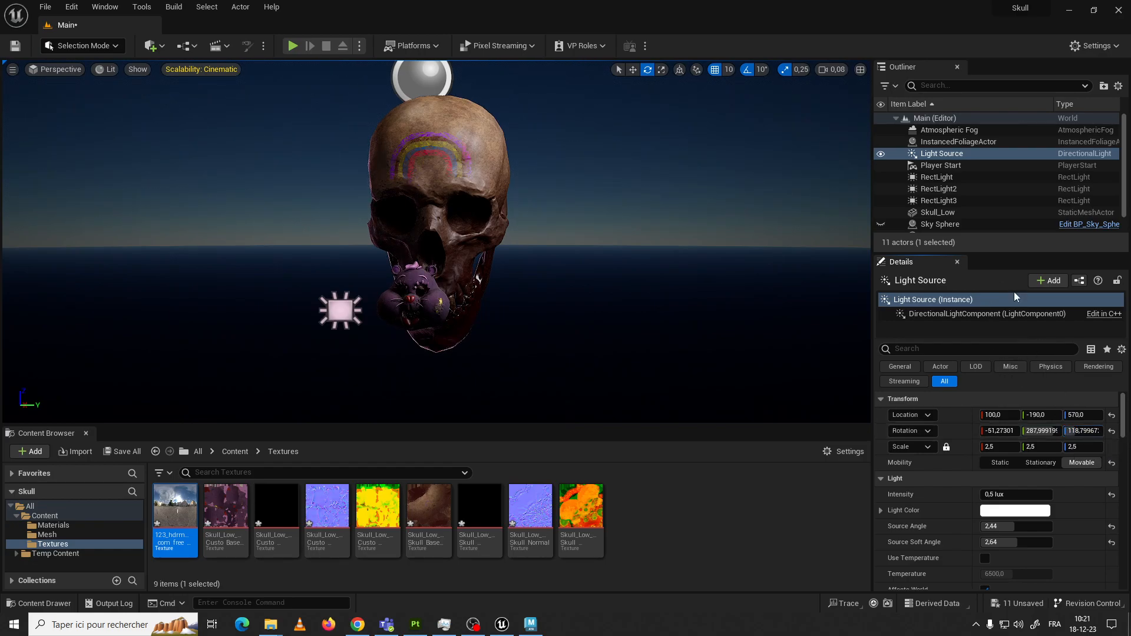
click(1008, 490)
key(Return)
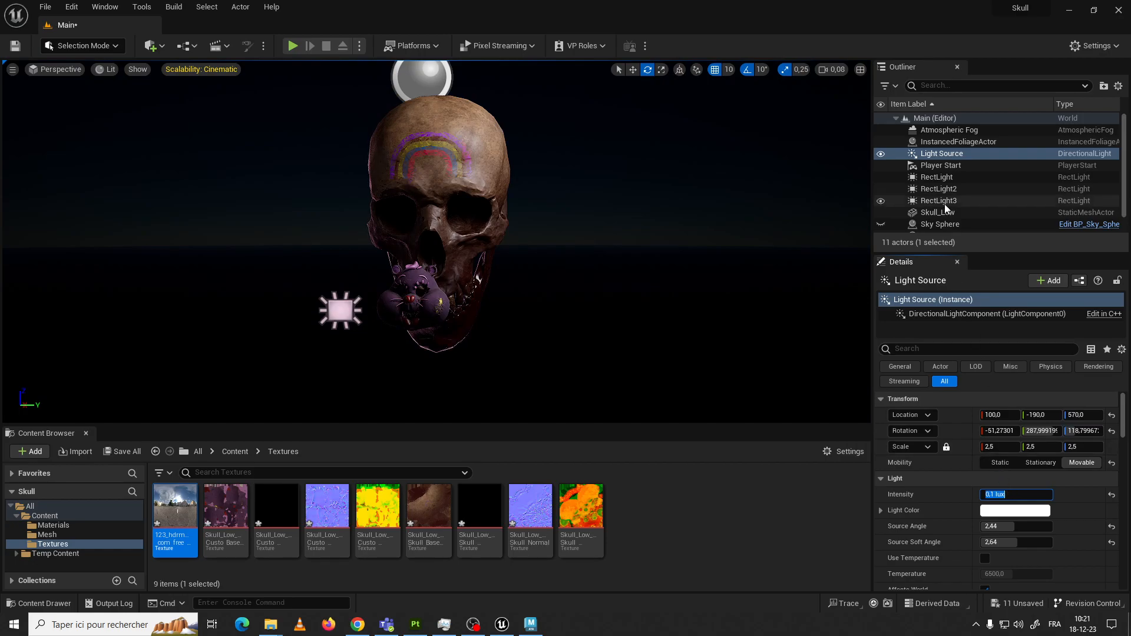
Compare the scene with the Sky Sphere and SkyLight shown and hidden, leaving both hidden
scroll(944, 193, down, 1)
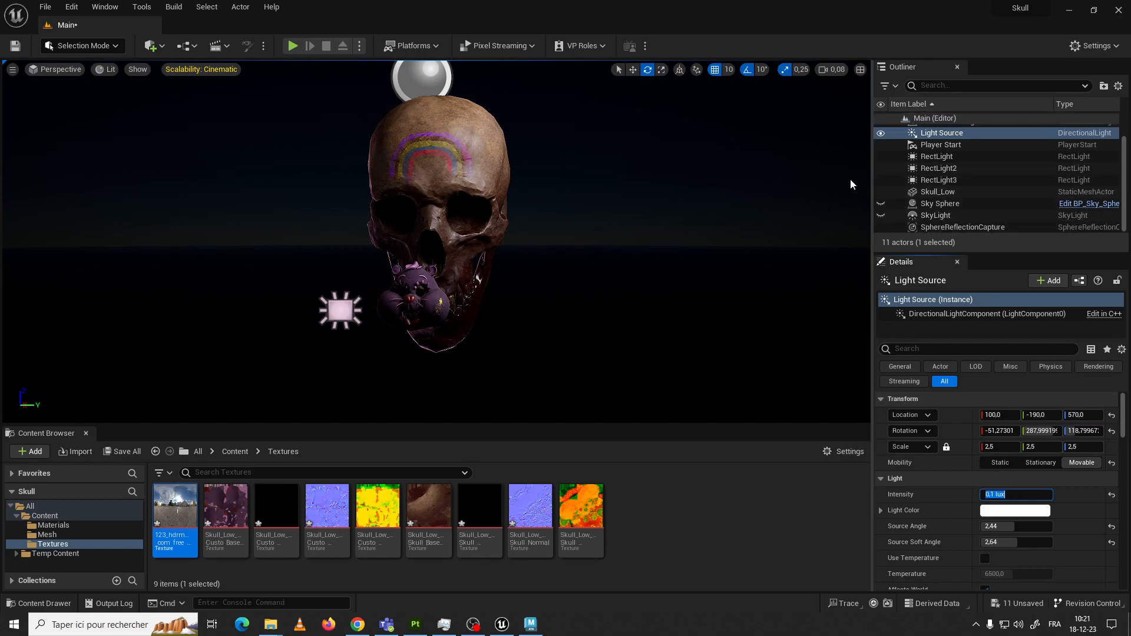
click(882, 204)
click(881, 205)
click(881, 204)
click(881, 204)
click(882, 205)
click(881, 205)
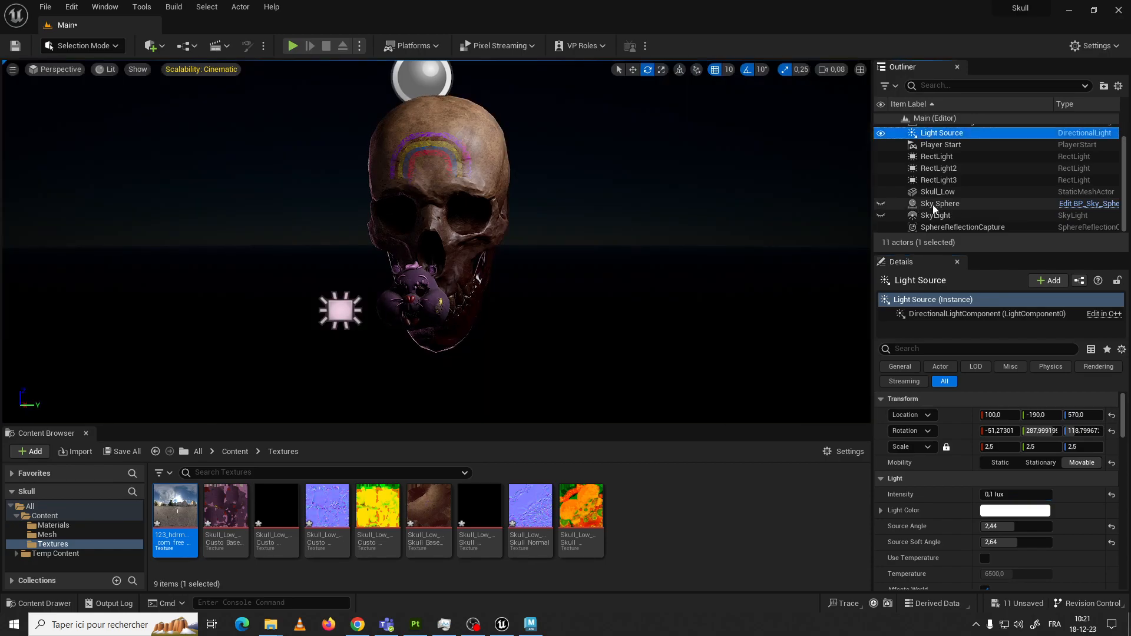
click(881, 204)
right_drag(613, 188, 580, 168)
click(885, 216)
click(884, 216)
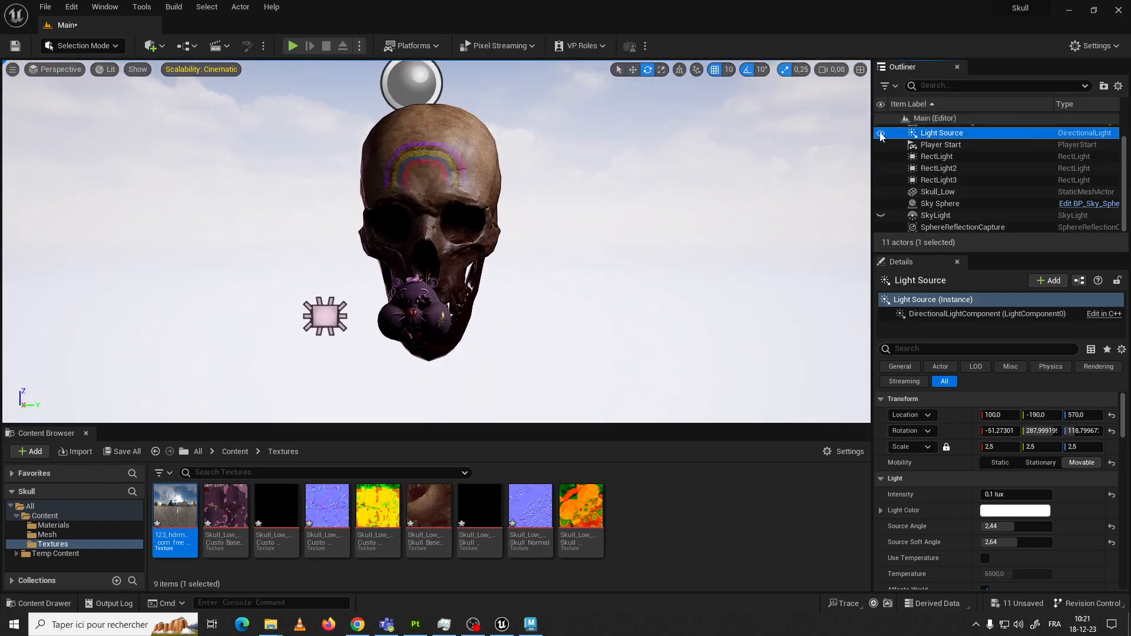
click(881, 203)
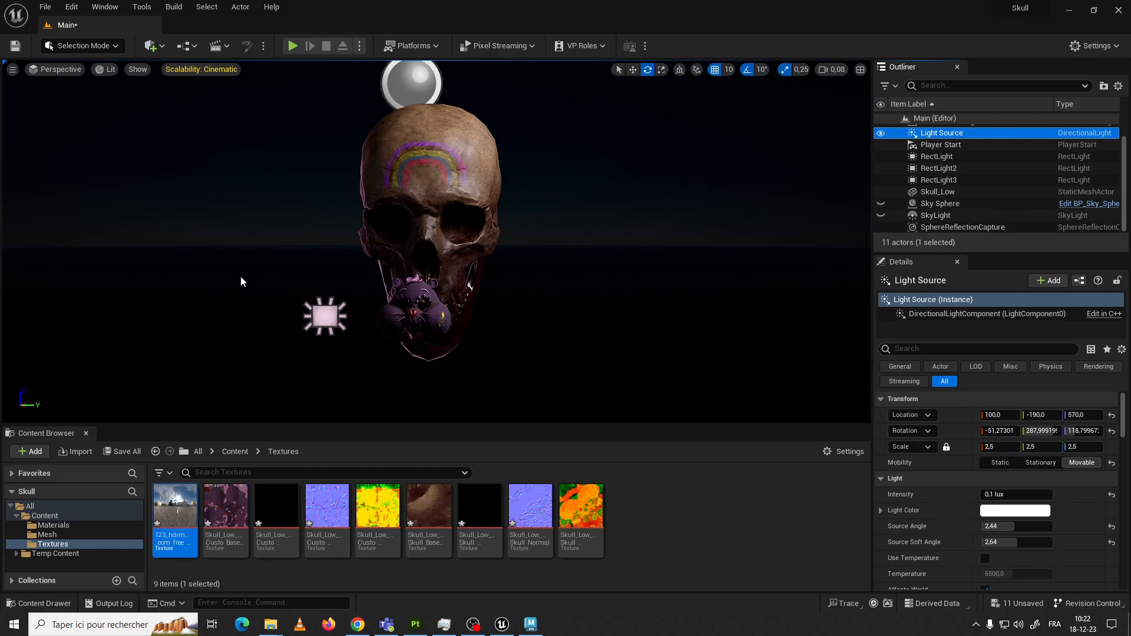
Add a Plane shape to the scene, move it beside the skull to Y 220, and rotate its pitch to 90°
click(150, 46)
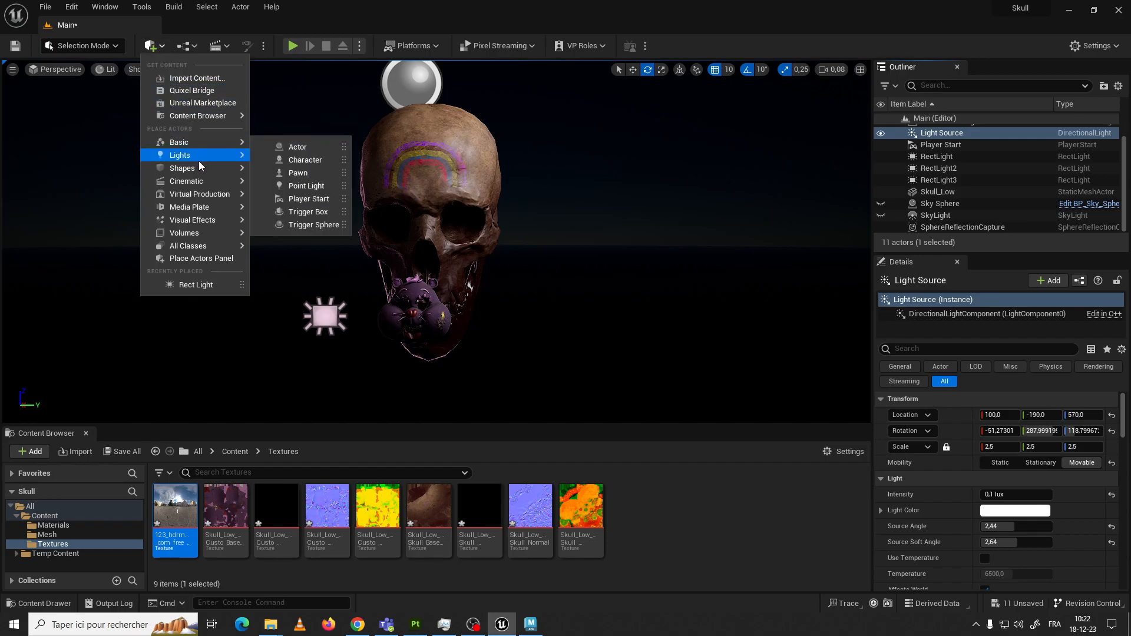
mouse_move(199, 166)
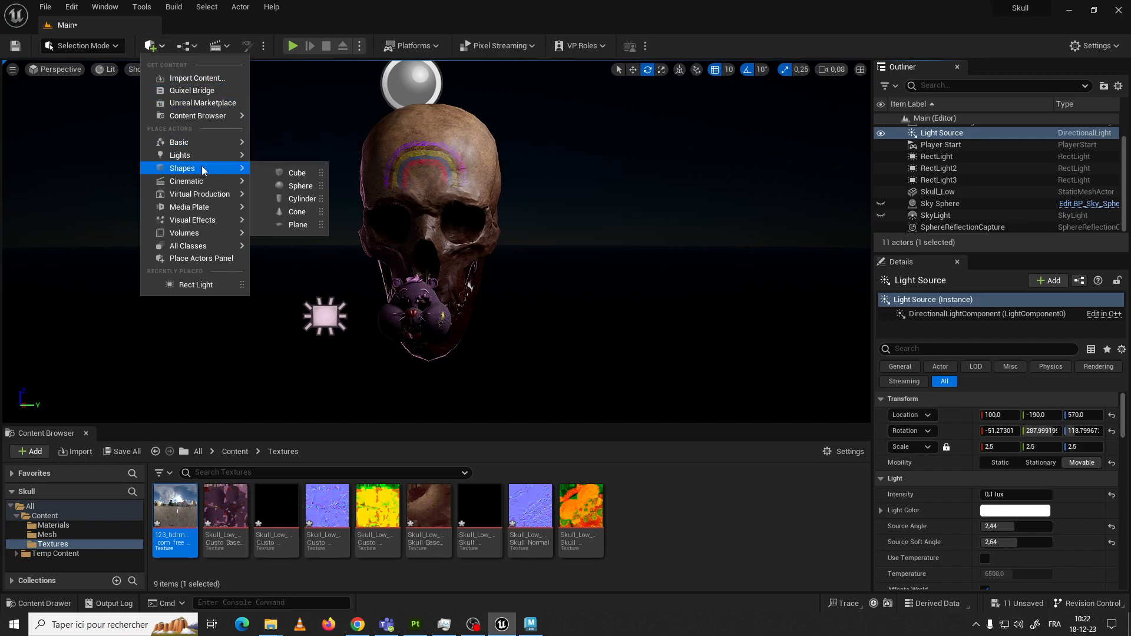
click(298, 224)
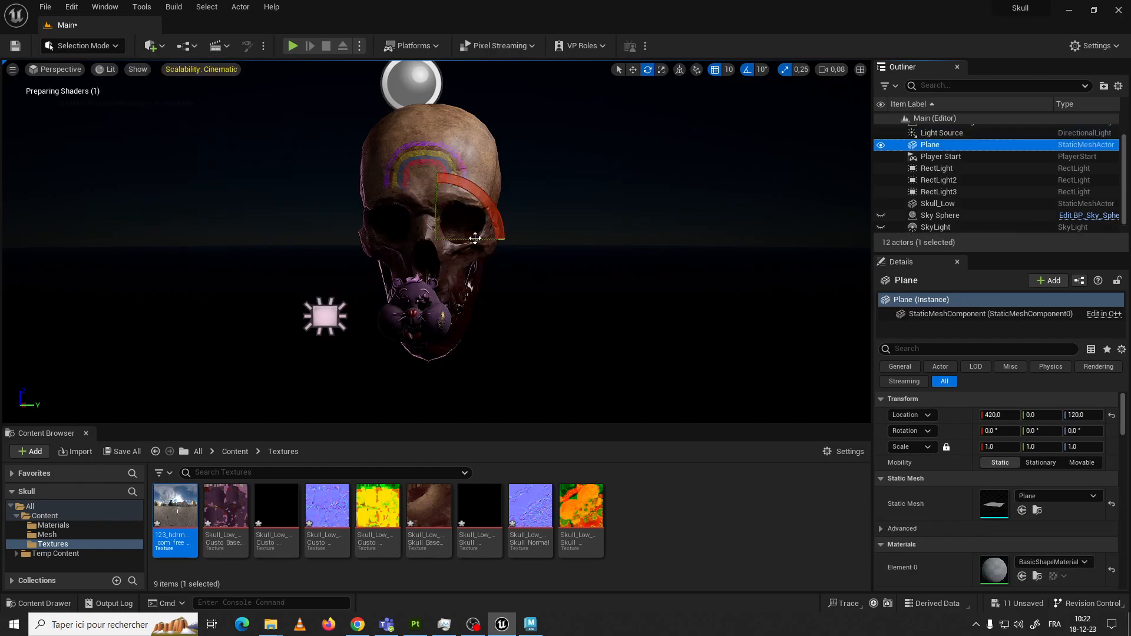
drag(475, 238, 556, 183)
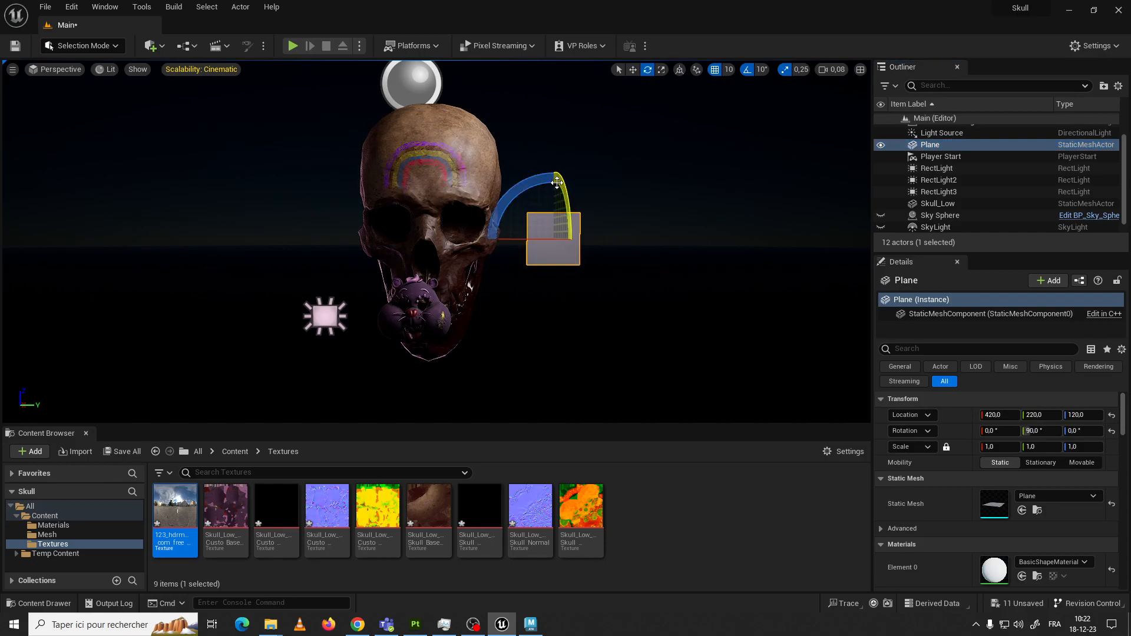
Scale the plane uniformly to 52 as a backdrop and move it behind the skull to Y about -110
key(r)
drag(560, 239, 610, 186)
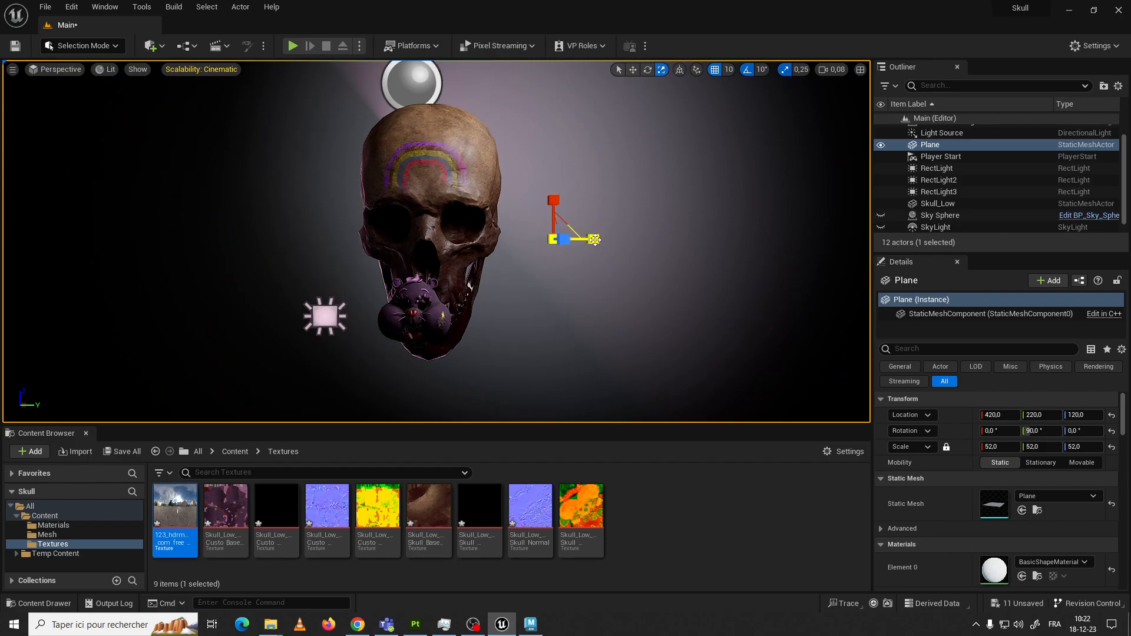
key(w)
drag(595, 239, 423, 240)
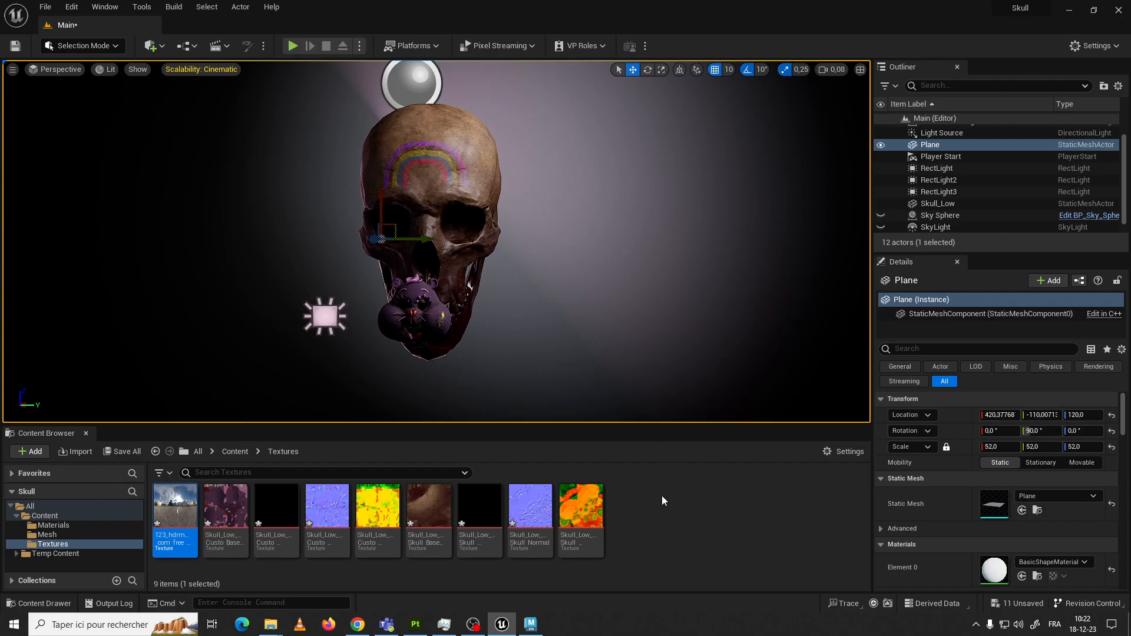
Create a new material named BackColor in the Materials folder
click(59, 524)
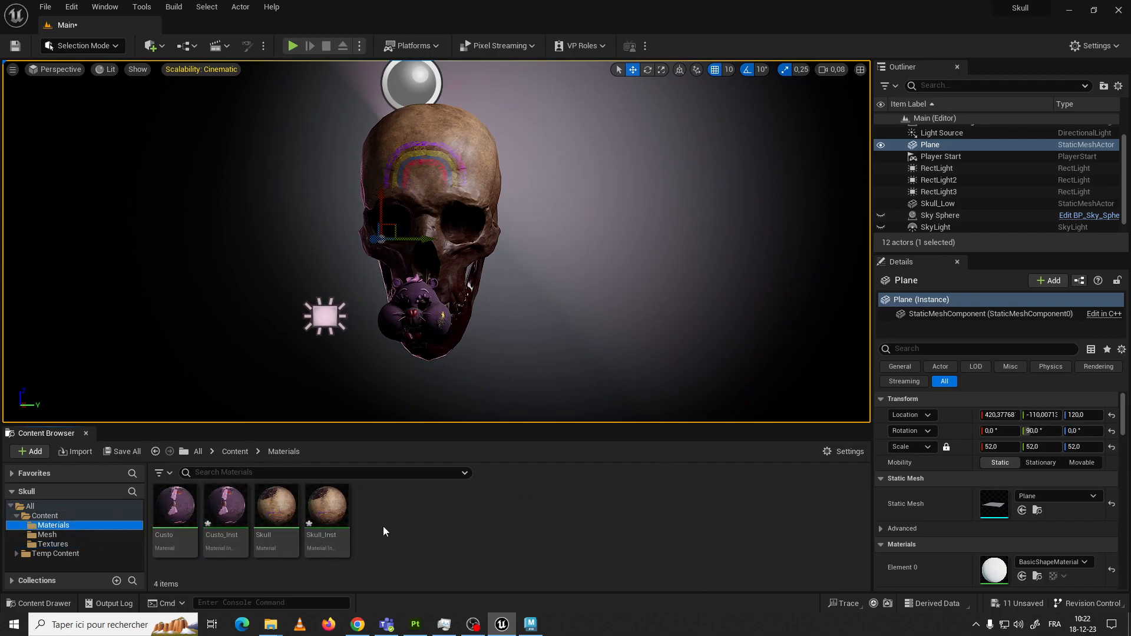
right_click(407, 525)
click(449, 187)
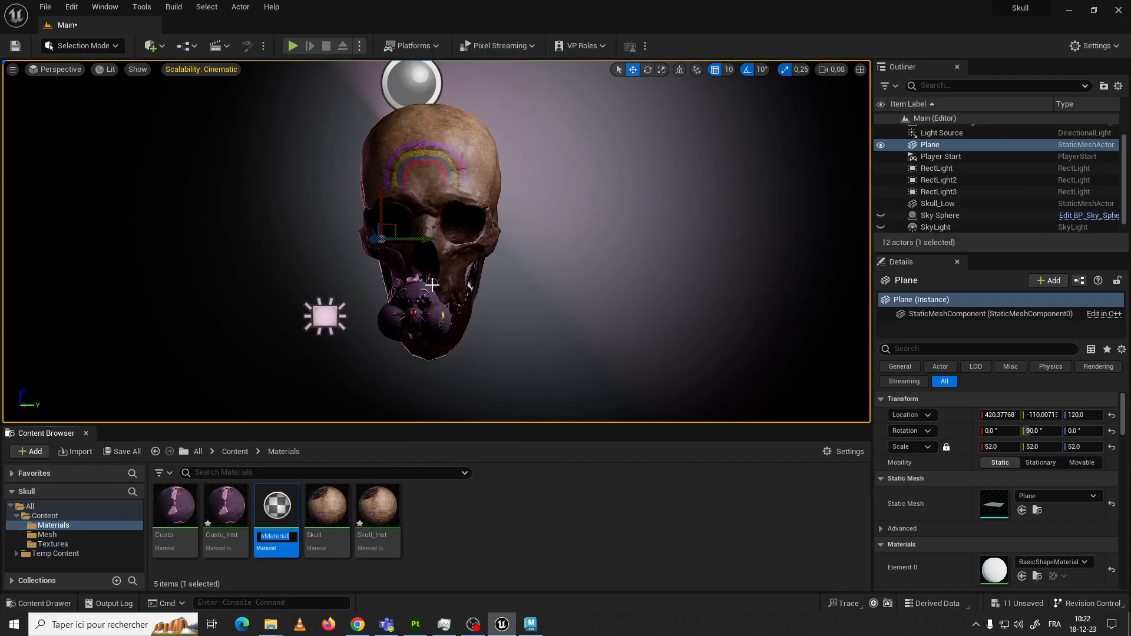
key(BackSpace)
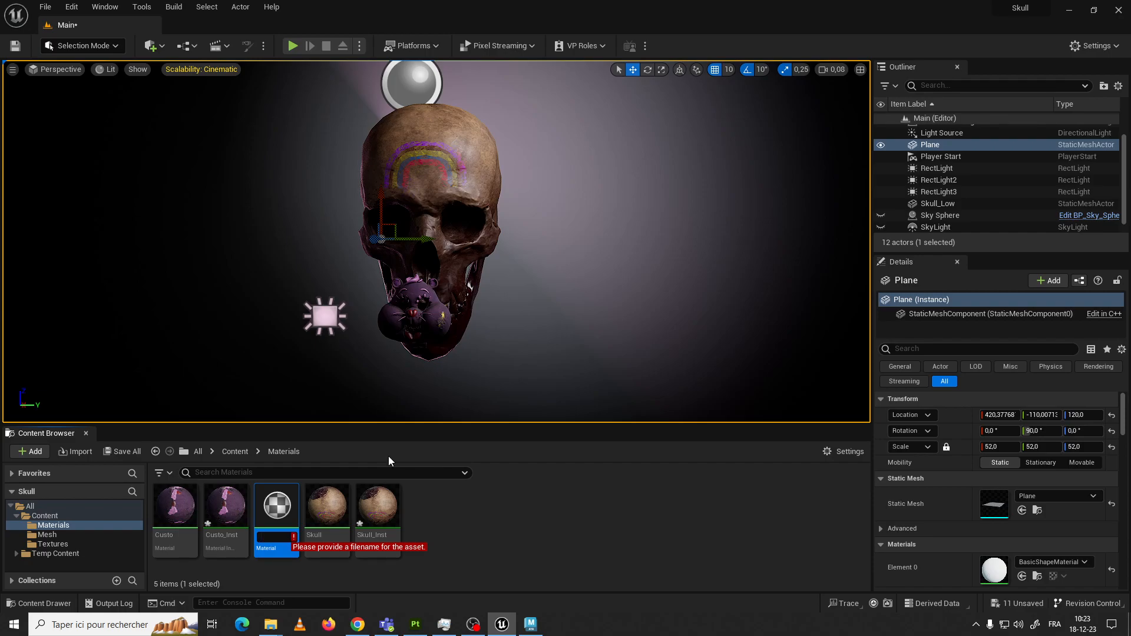
text(Back)
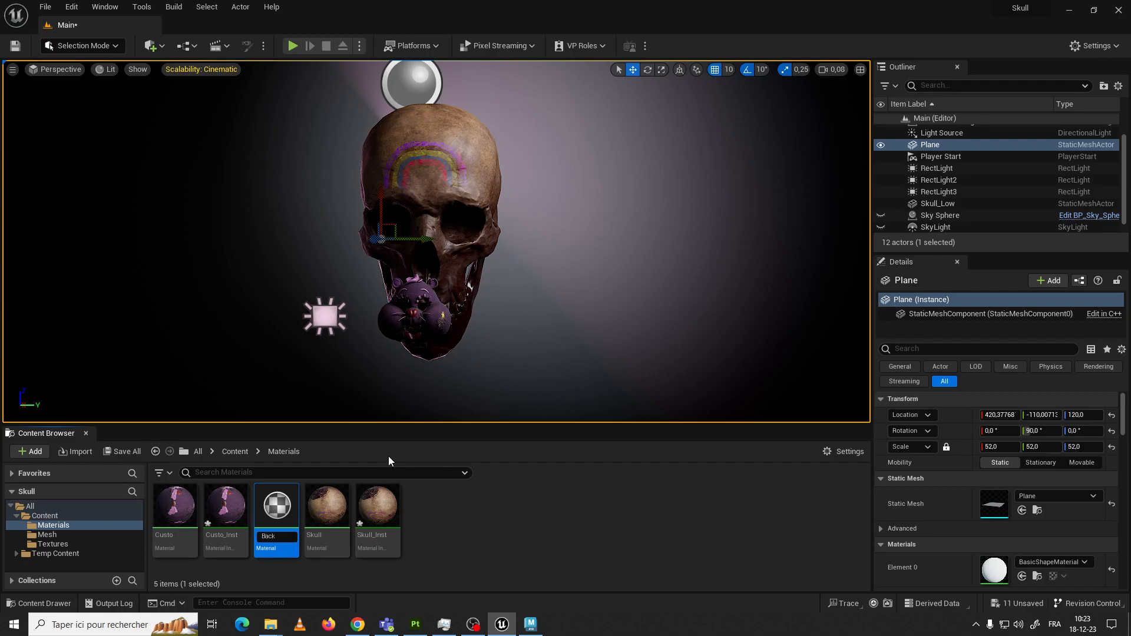
text(Color)
key(Return)
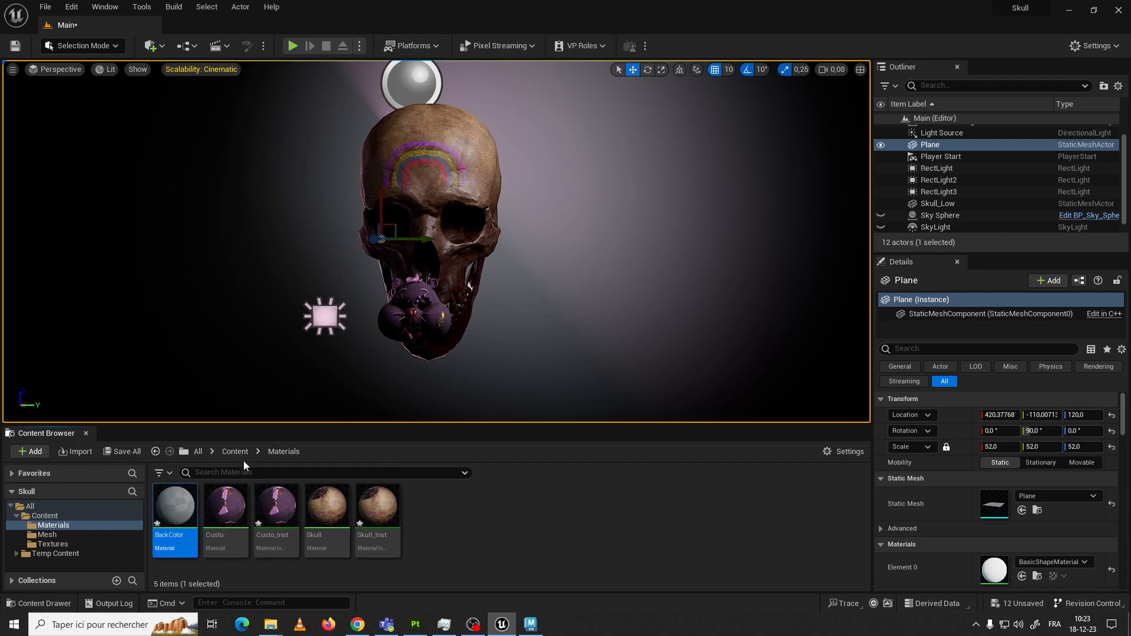
Open the BackColor material and add a Constant3Vector node beside its material output node
double_click(180, 505)
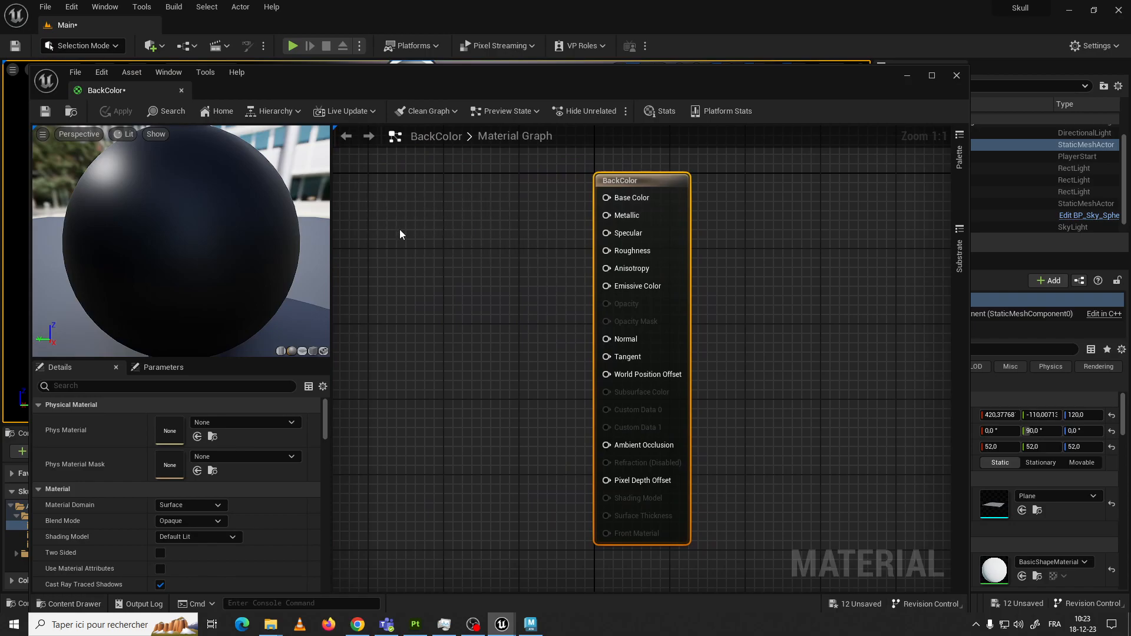
right_click(407, 203)
click(450, 185)
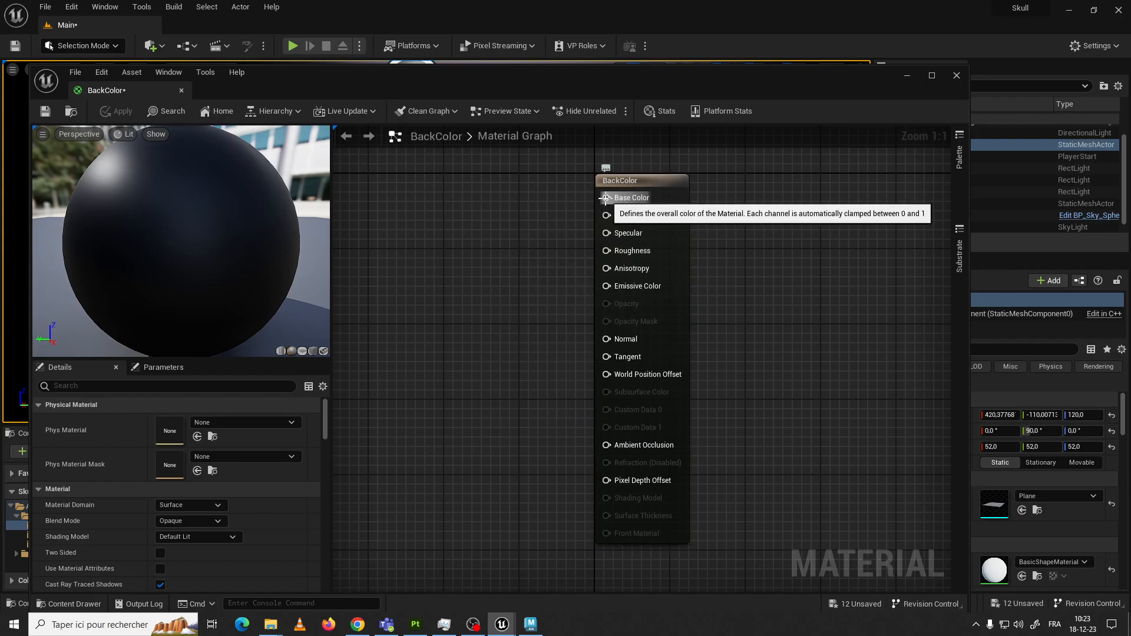
right_click(396, 233)
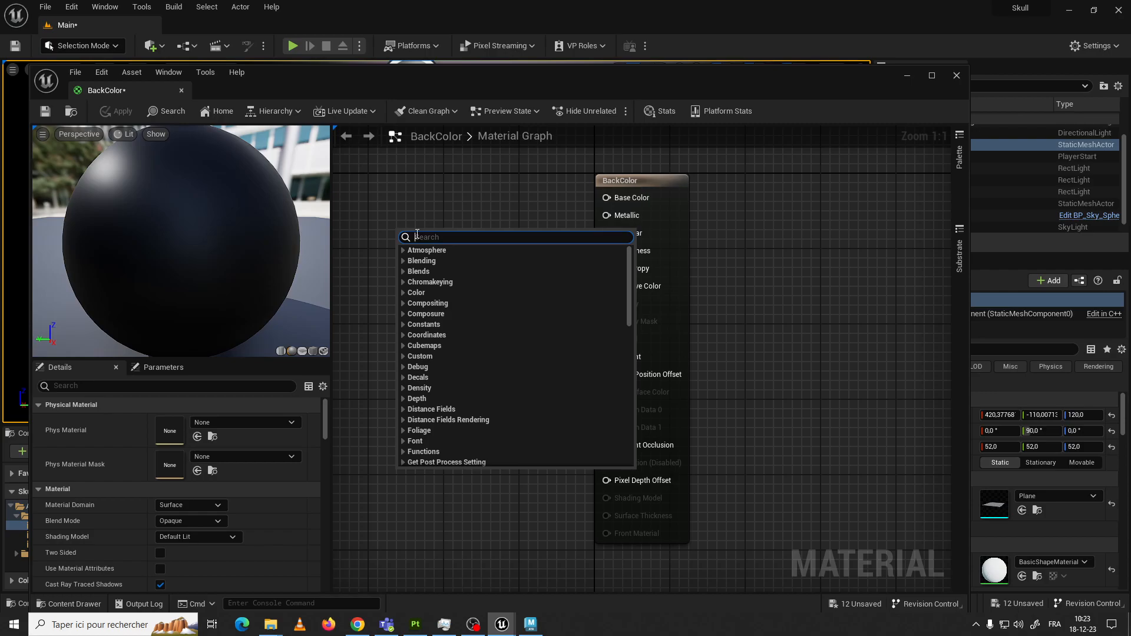
text(Const)
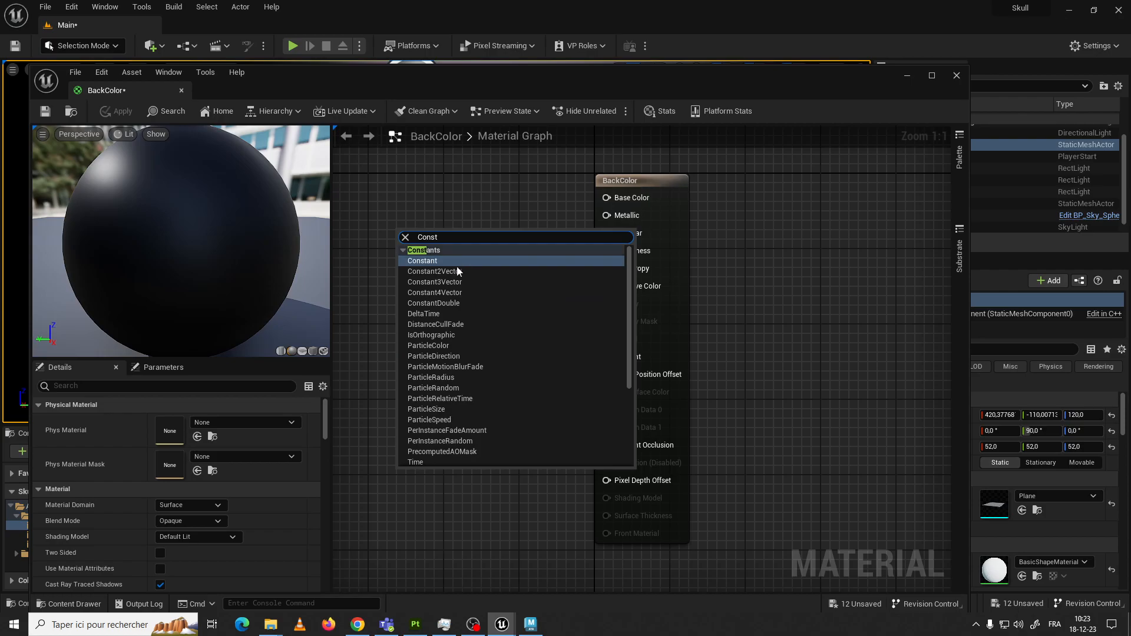
click(452, 282)
drag(447, 233, 406, 202)
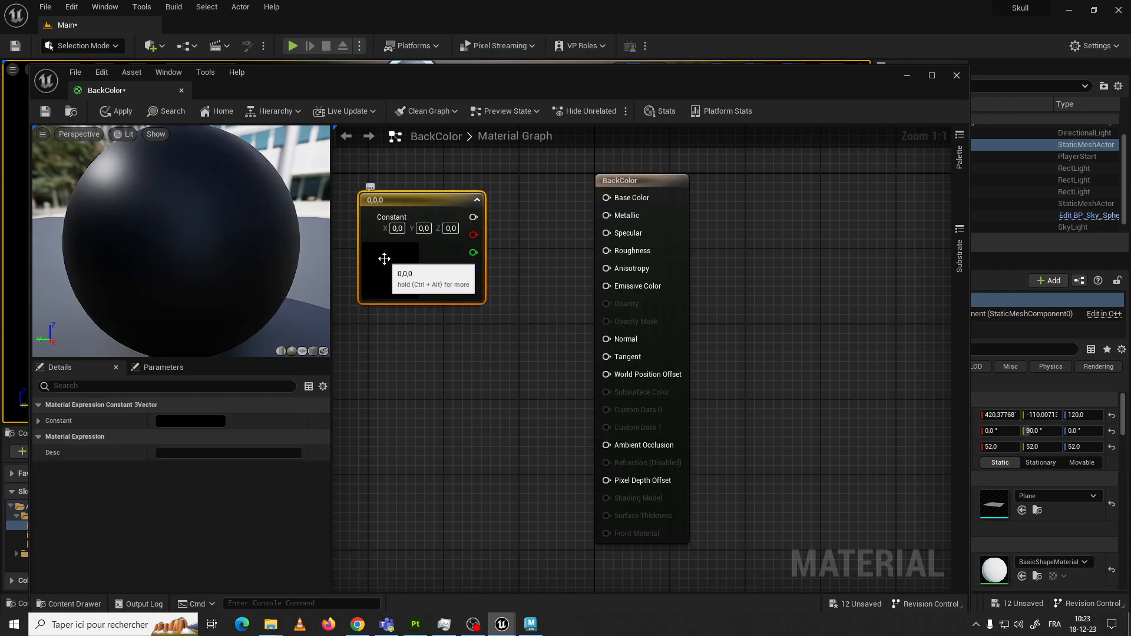
Connect the black Constant3Vector node's output to the Base Color input of the BackColor material
click(190, 420)
mouse_move(253, 408)
mouse_down()
mouse_move(232, 371)
mouse_move(281, 414)
mouse_move(243, 398)
mouse_move(259, 430)
mouse_up()
click(435, 308)
drag(472, 217, 606, 197)
drag(385, 195, 381, 176)
drag(243, 93, 354, 107)
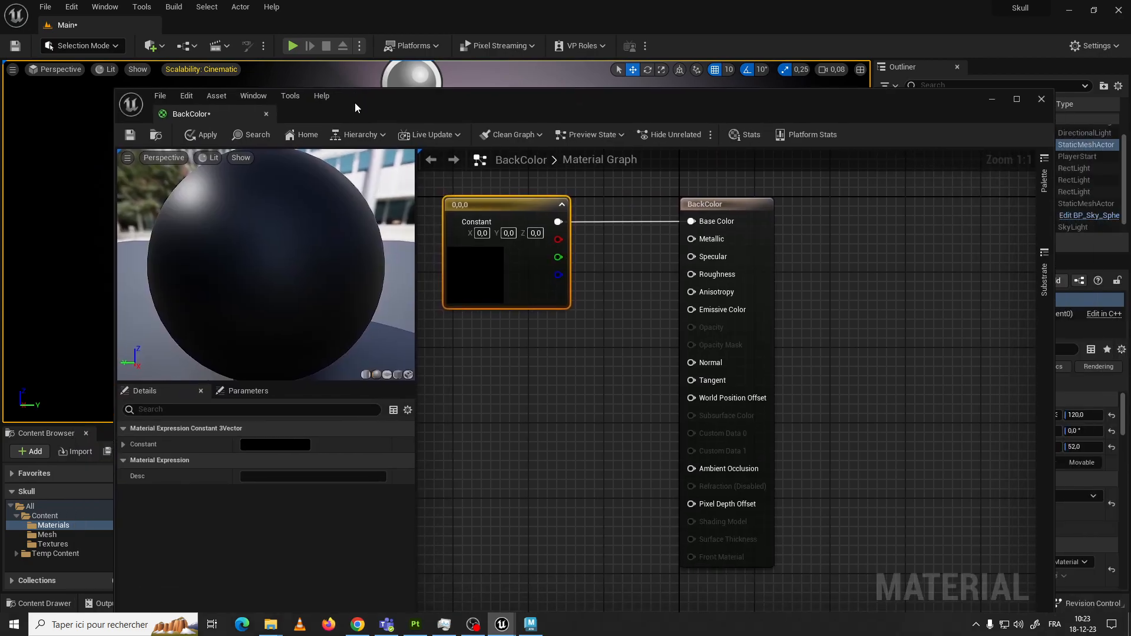
Convert the constant node to a parameter named Color, save the BackColor material, and minimize its editor
right_click(479, 202)
click(525, 224)
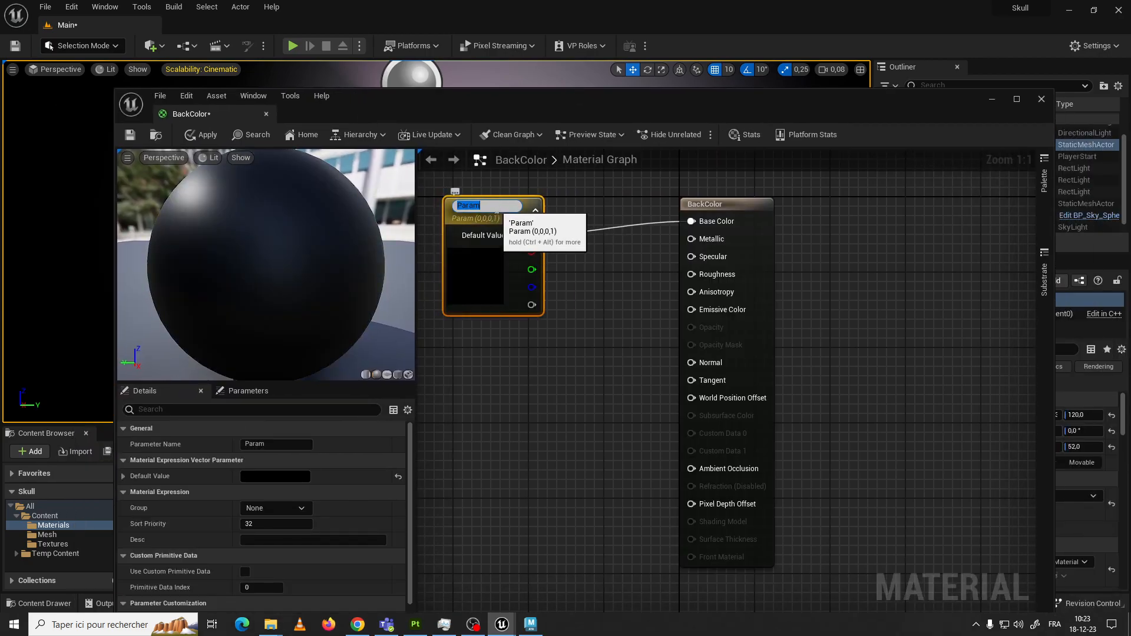
key(Return)
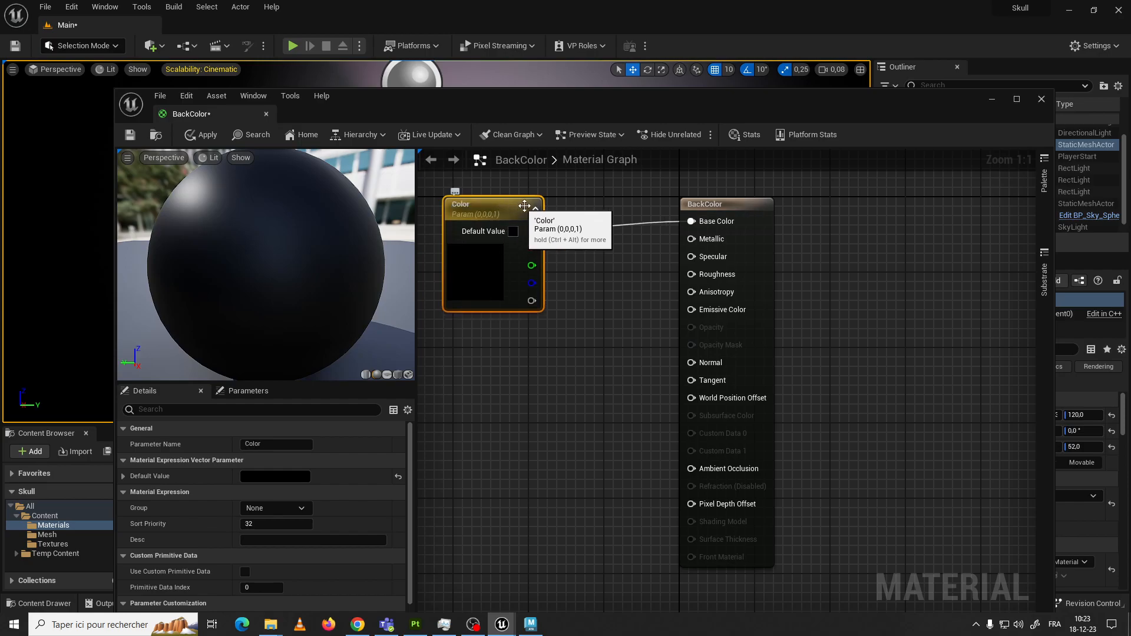
click(455, 191)
click(131, 135)
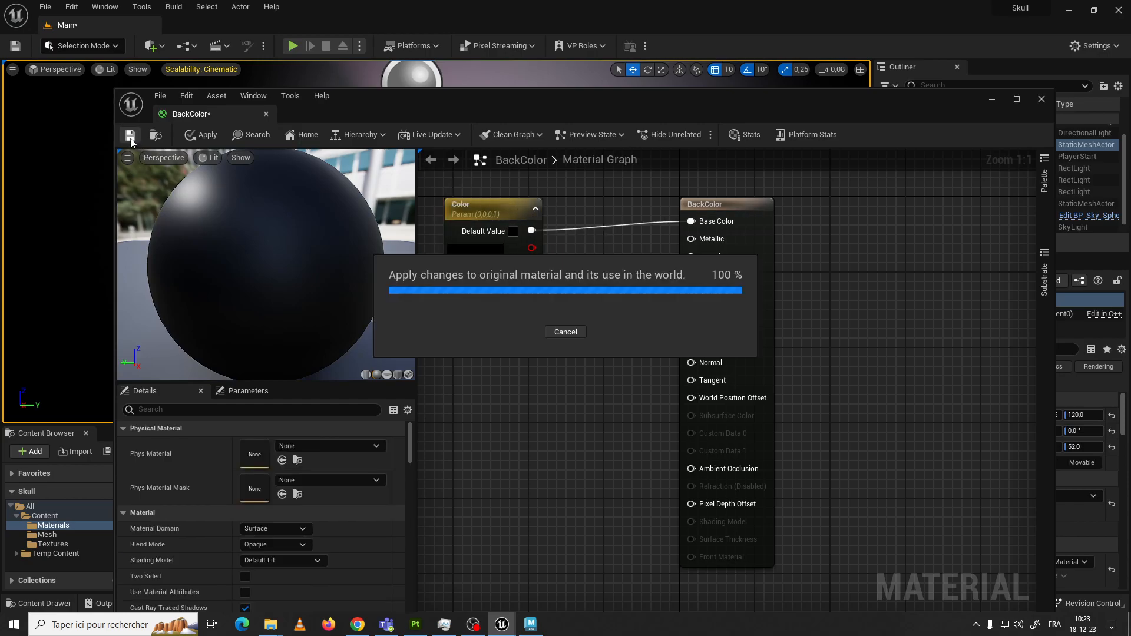
click(992, 100)
Create a material instance of BackColor named BackColor_Inst and apply it to the backdrop plane
right_click(177, 501)
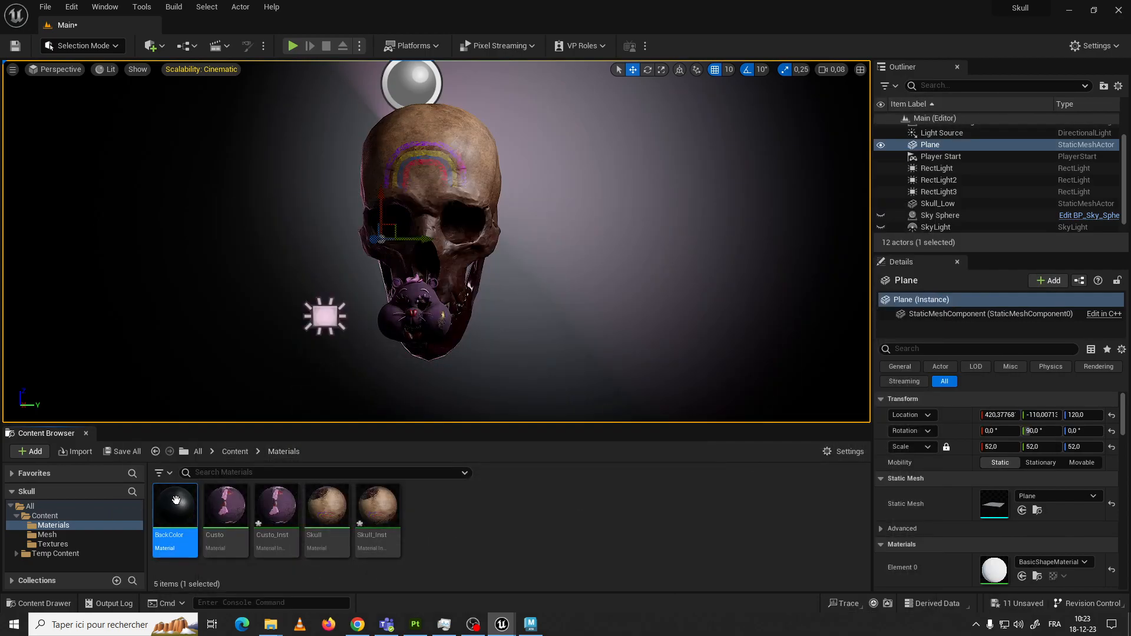
click(235, 225)
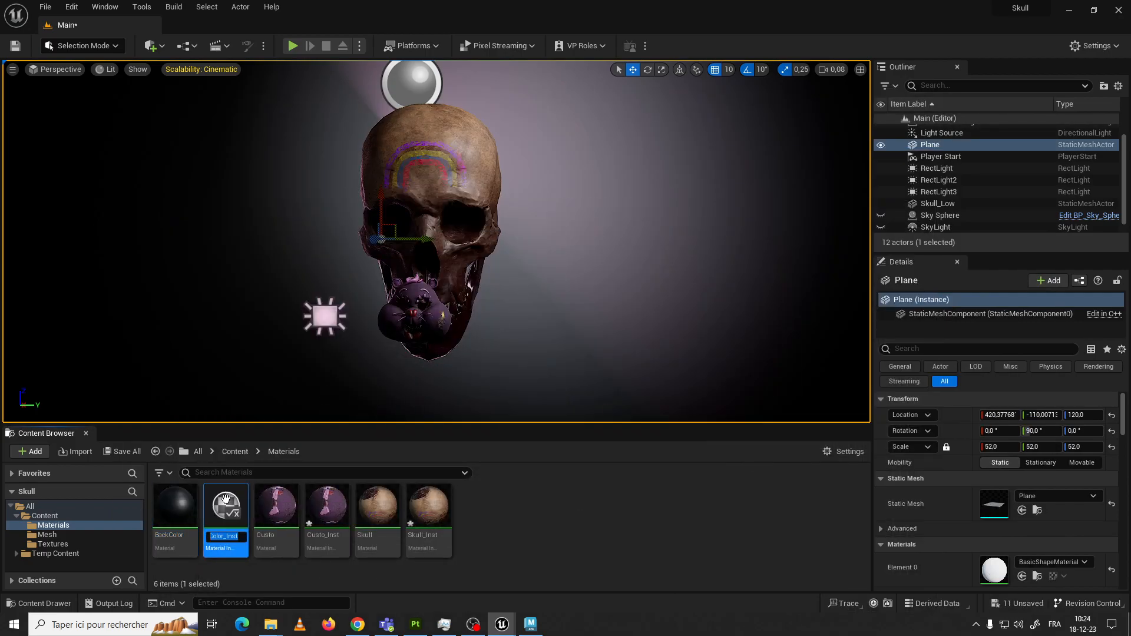
drag(225, 508, 420, 209)
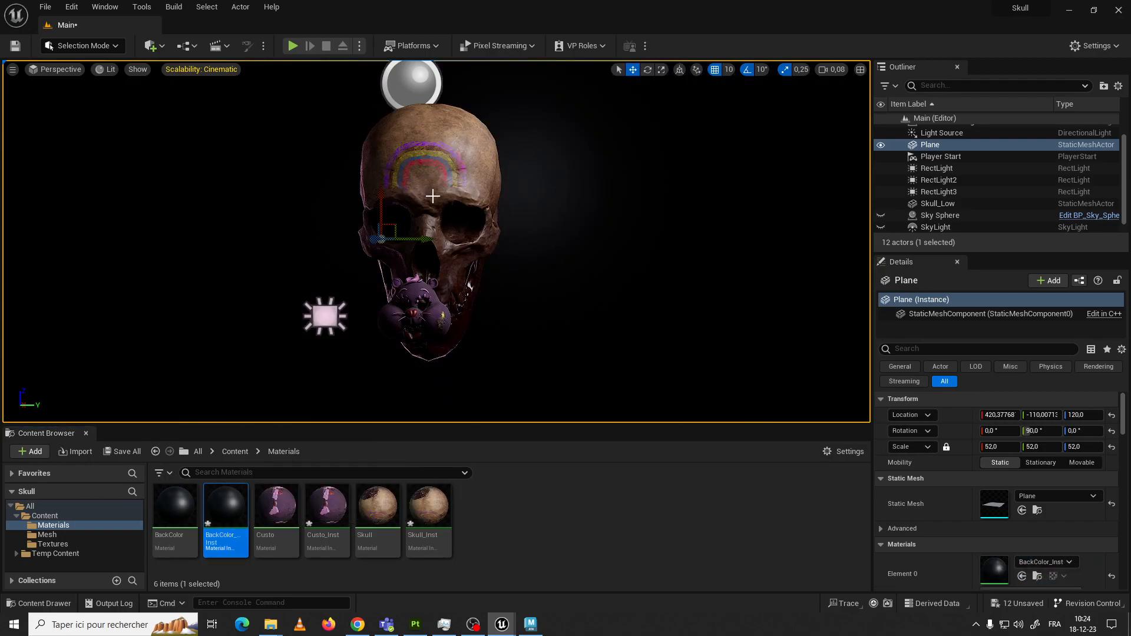
Open BackColor_Inst, enable its Color parameter override, and set the color to white with a brightness value of 1.0
double_click(226, 512)
drag(448, 99, 462, 55)
click(825, 177)
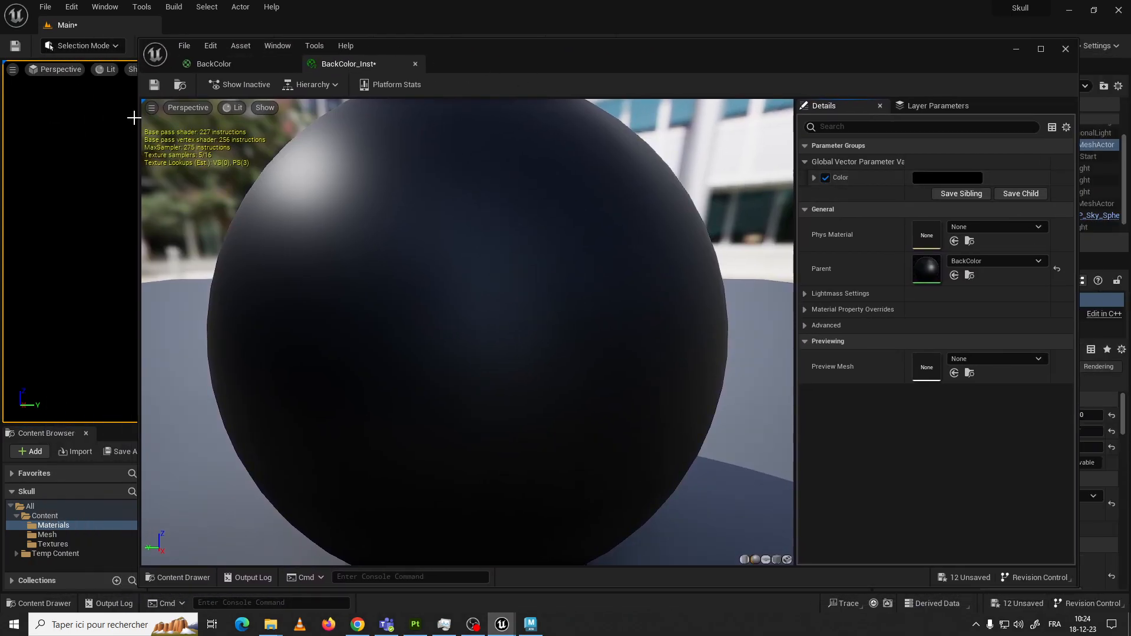
drag(142, 121, 626, 121)
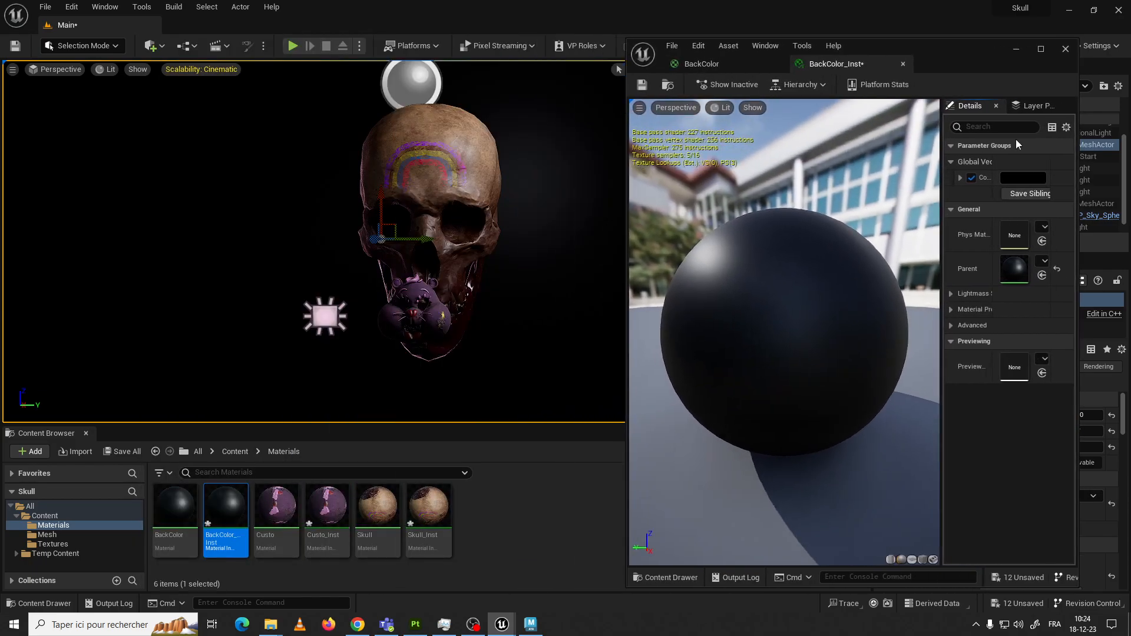
click(1016, 178)
drag(806, 309, 819, 249)
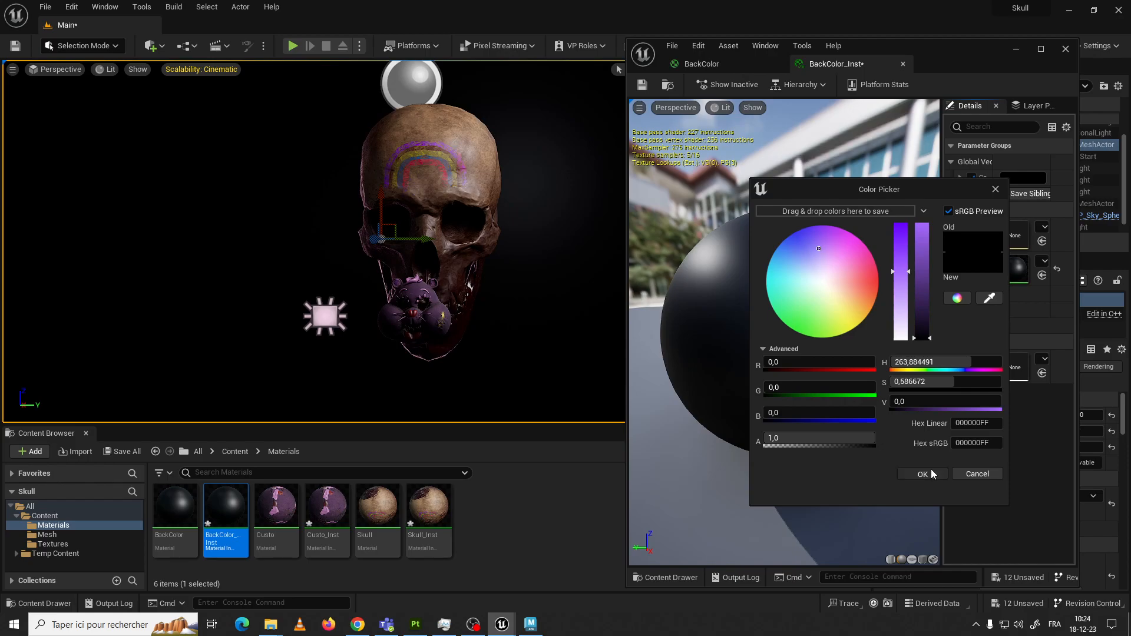
click(931, 469)
click(1016, 178)
drag(929, 324, 928, 226)
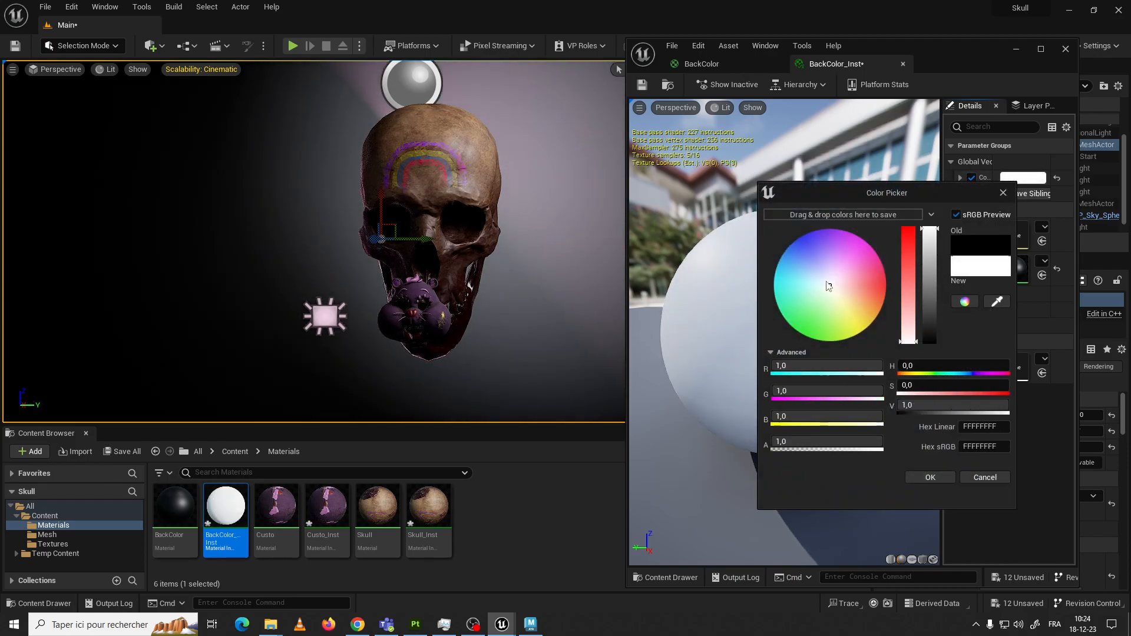
Tune the BackColor_Inst color to a pale blue with hue about 219 and saturation about 0.13, and accept it
mouse_move(828, 287)
mouse_down()
mouse_move(832, 242)
mouse_move(851, 263)
mouse_move(809, 313)
mouse_move(841, 321)
mouse_move(846, 296)
mouse_move(819, 315)
mouse_move(790, 297)
mouse_move(798, 271)
mouse_move(808, 306)
mouse_move(825, 275)
mouse_move(816, 246)
mouse_move(846, 294)
mouse_up()
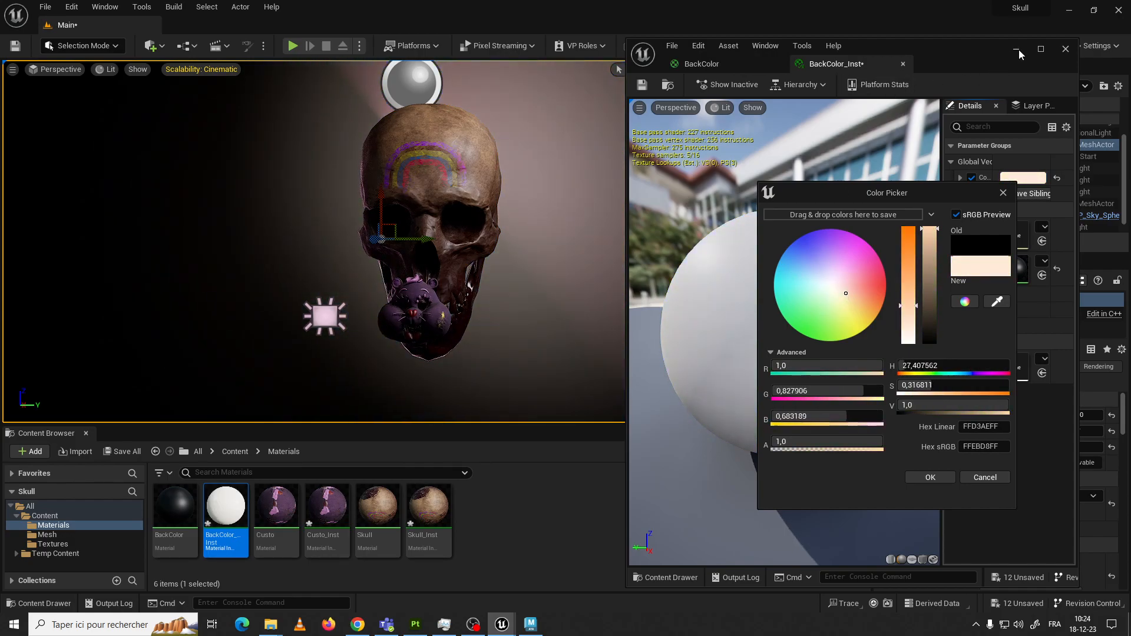
click(1016, 49)
drag(946, 196, 1050, 169)
mouse_move(948, 260)
mouse_down()
mouse_move(965, 228)
mouse_move(920, 296)
mouse_move(940, 260)
mouse_move(942, 282)
mouse_move(932, 266)
mouse_move(946, 277)
mouse_move(954, 268)
mouse_up()
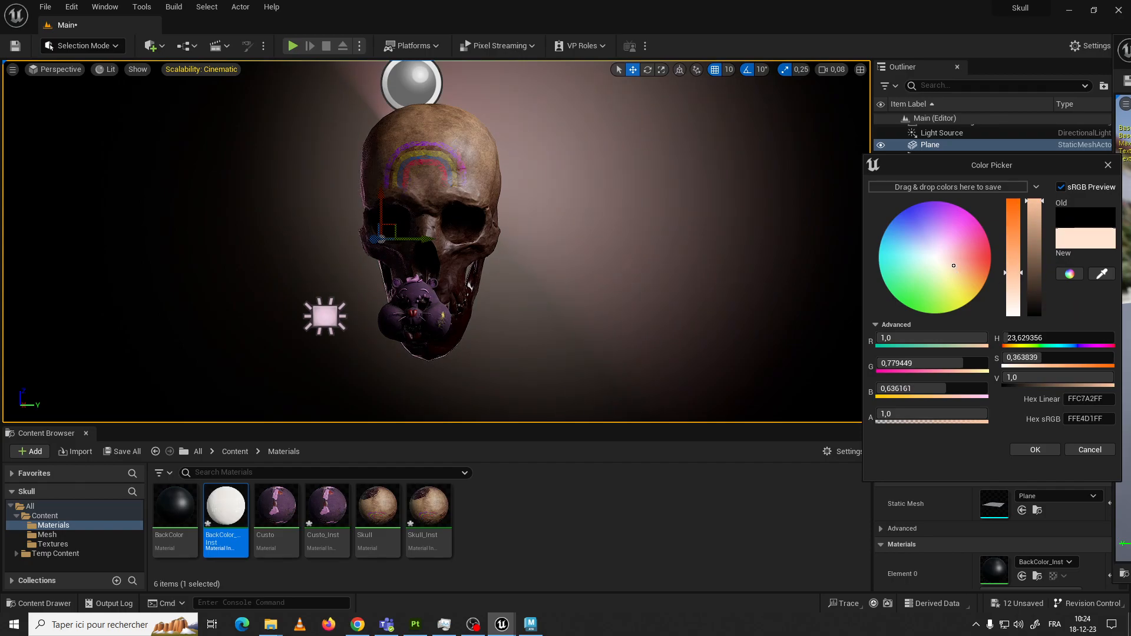
drag(1070, 170, 994, 176)
drag(878, 268, 855, 252)
click(958, 447)
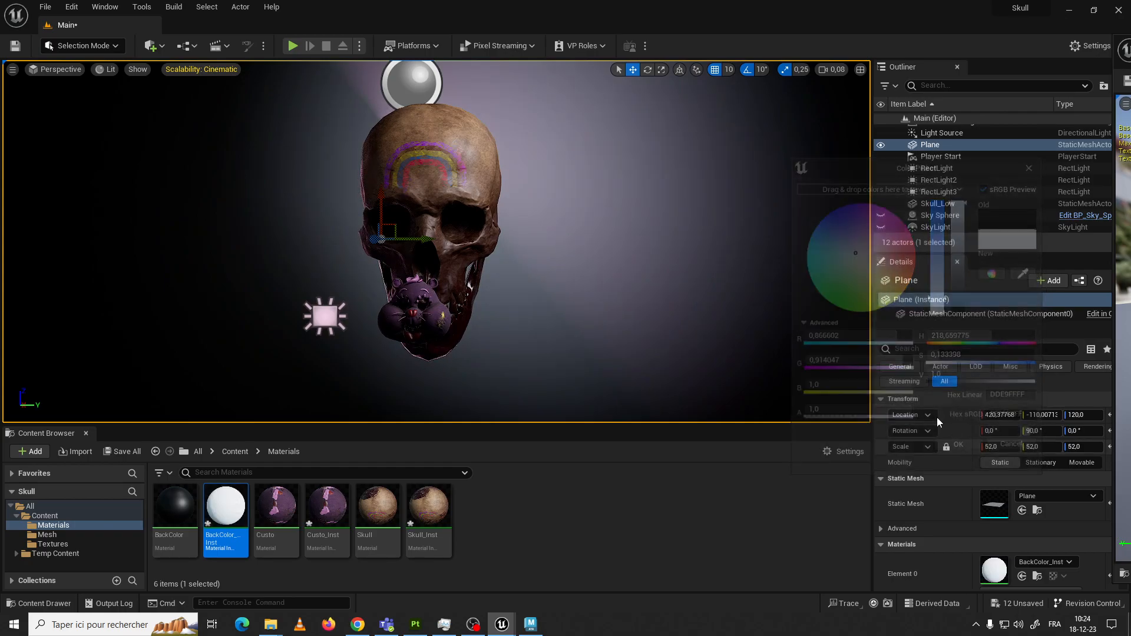
Examine the skull and backdrop plane in the scene and the Skull_Low mesh asset in the Mesh folder
scroll(475, 210, up, 2)
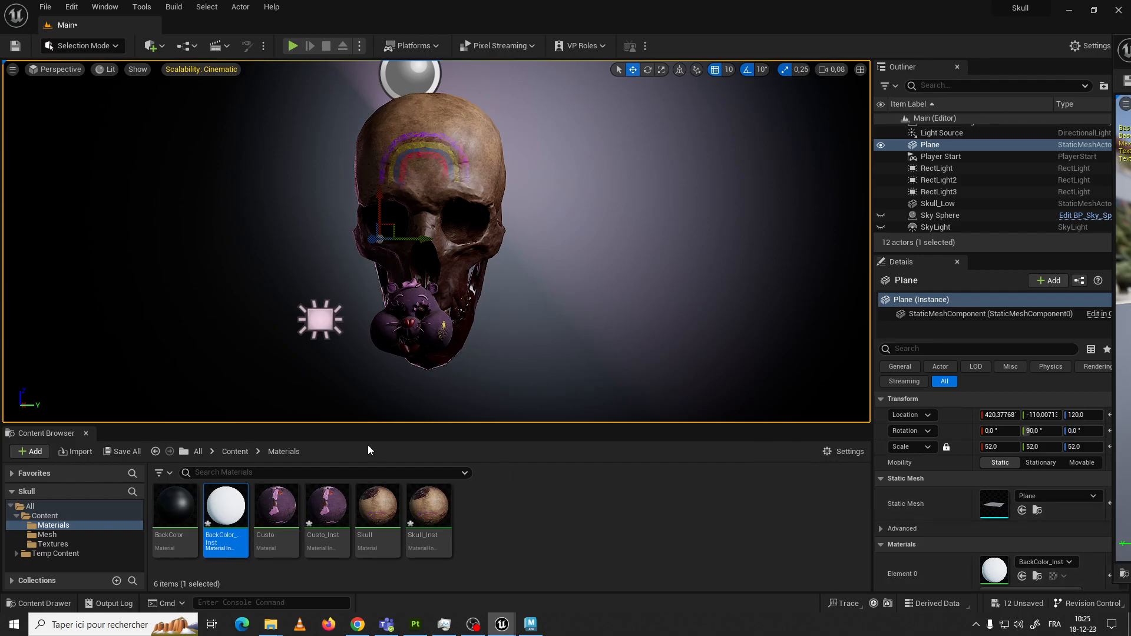
click(457, 266)
click(570, 265)
click(446, 278)
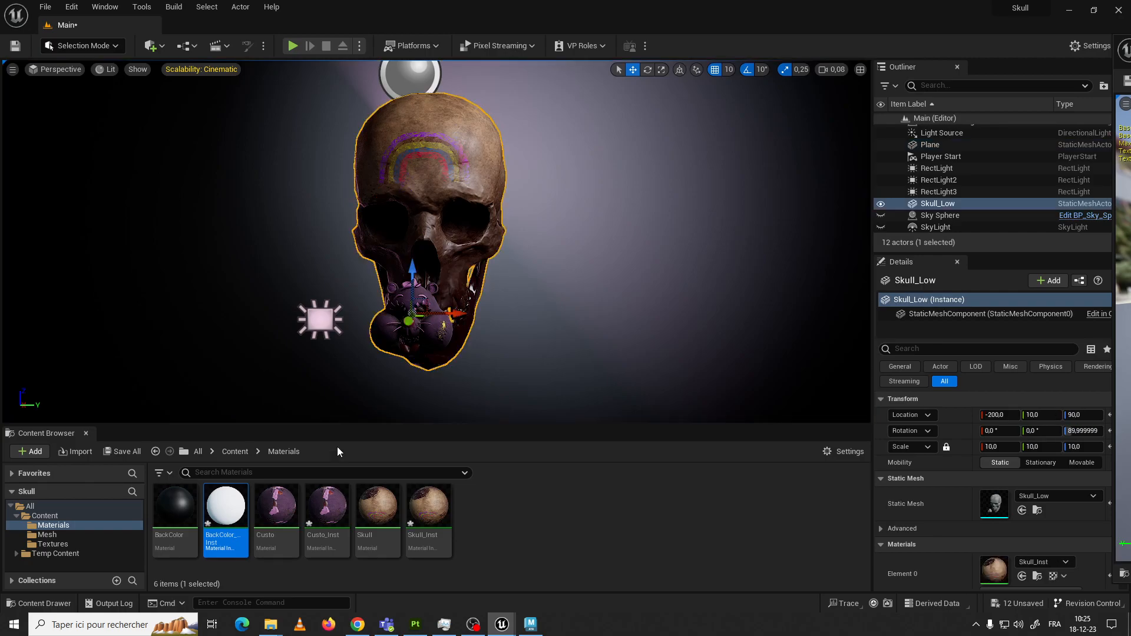
click(48, 534)
click(175, 513)
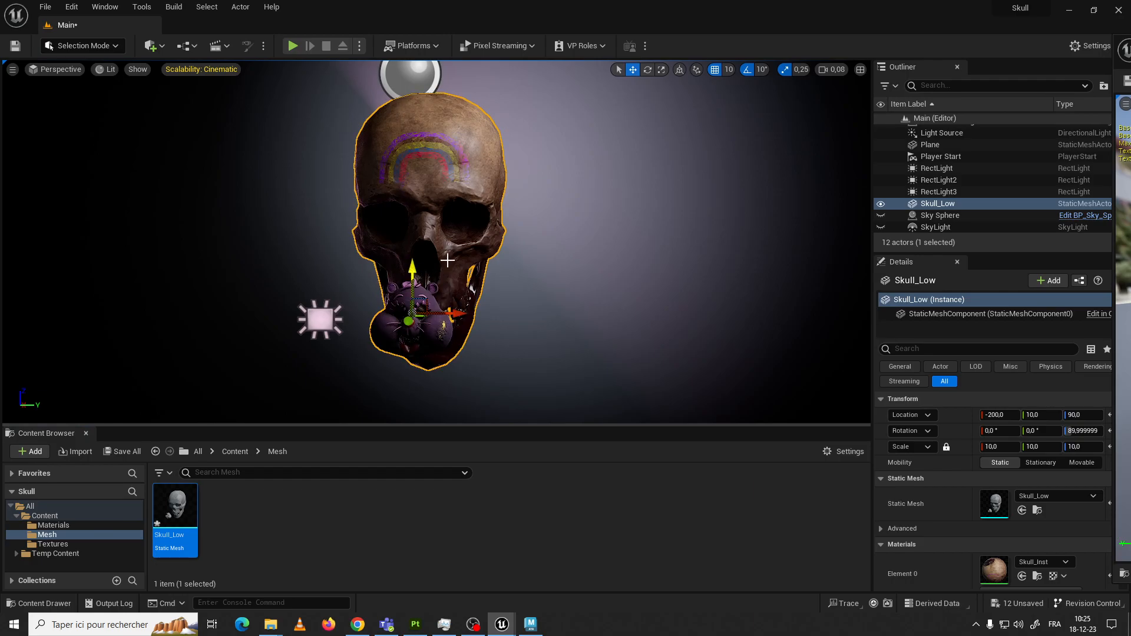
click(512, 302)
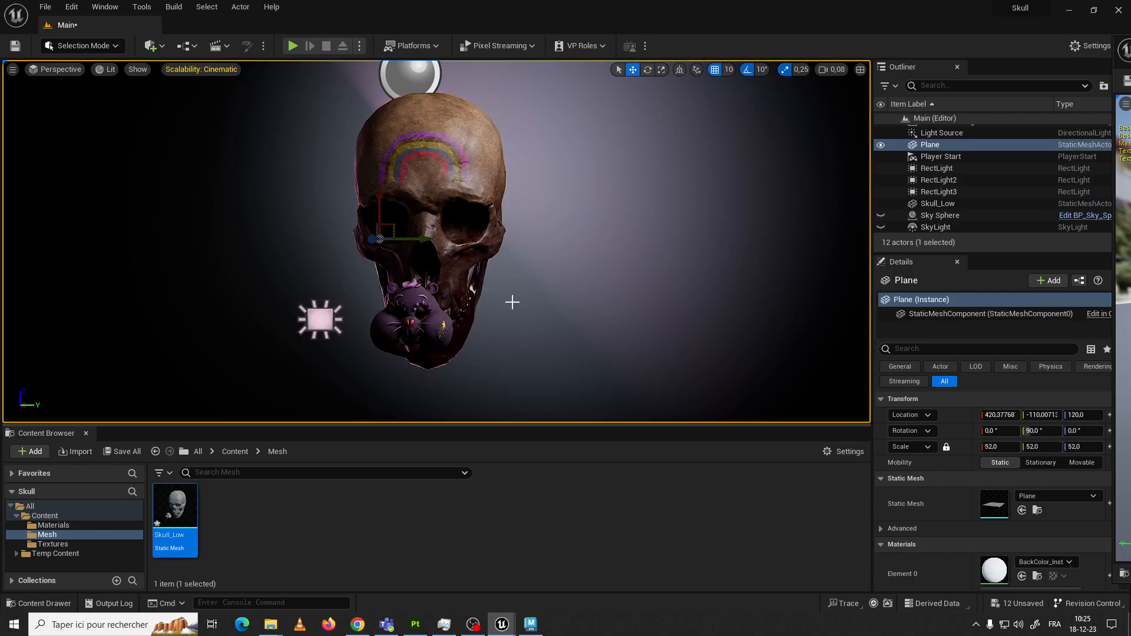
click(463, 276)
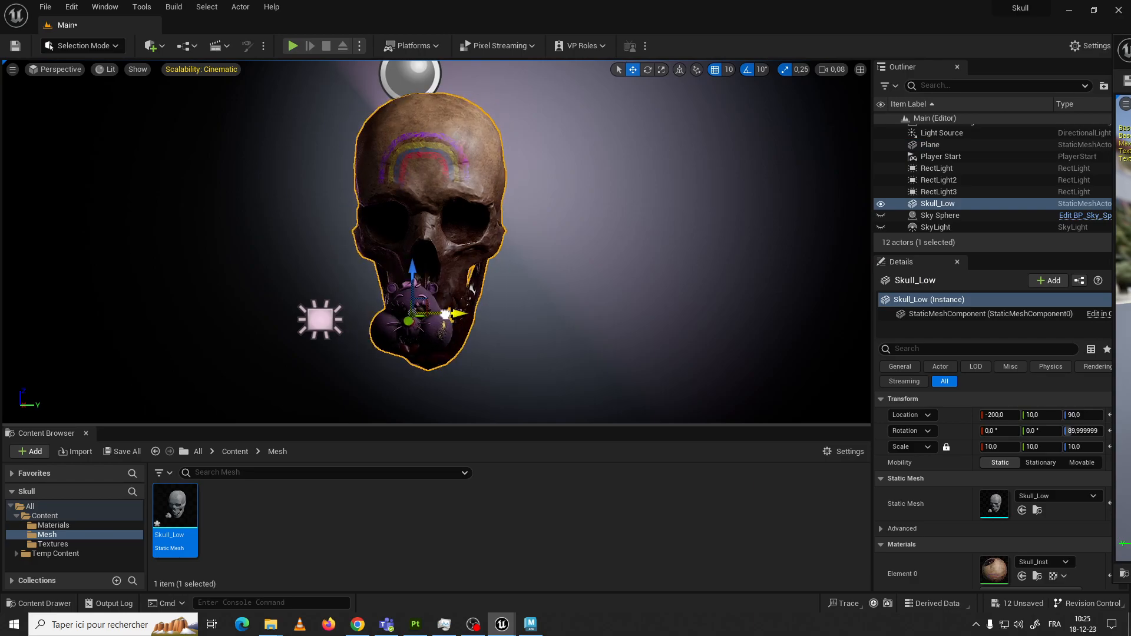
Switch to Maya and delete the duplicate Skull_Low1, Jaw_Low1, Teeth_Low1 and Teeth_Jaw_Low1 meshes
click(531, 624)
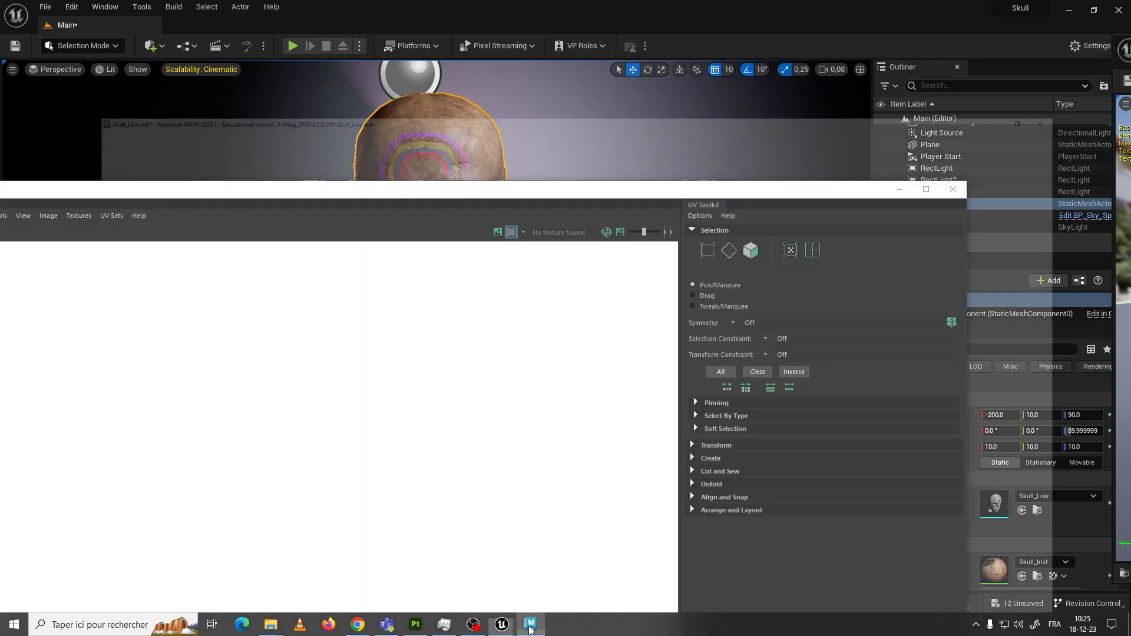
click(899, 189)
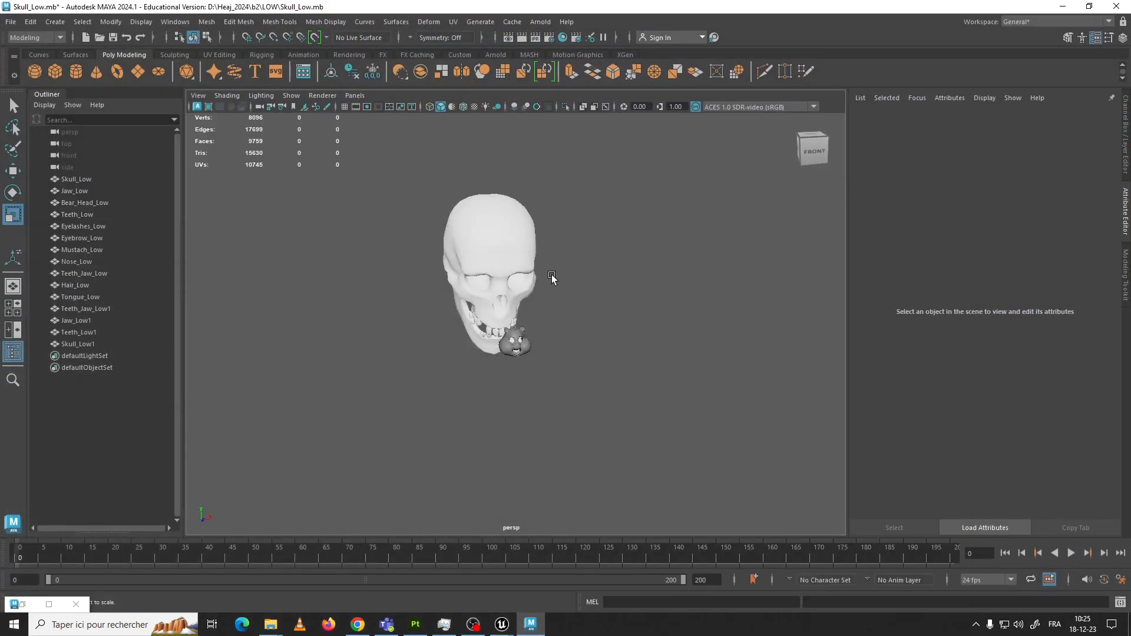
scroll(532, 325, up, 4)
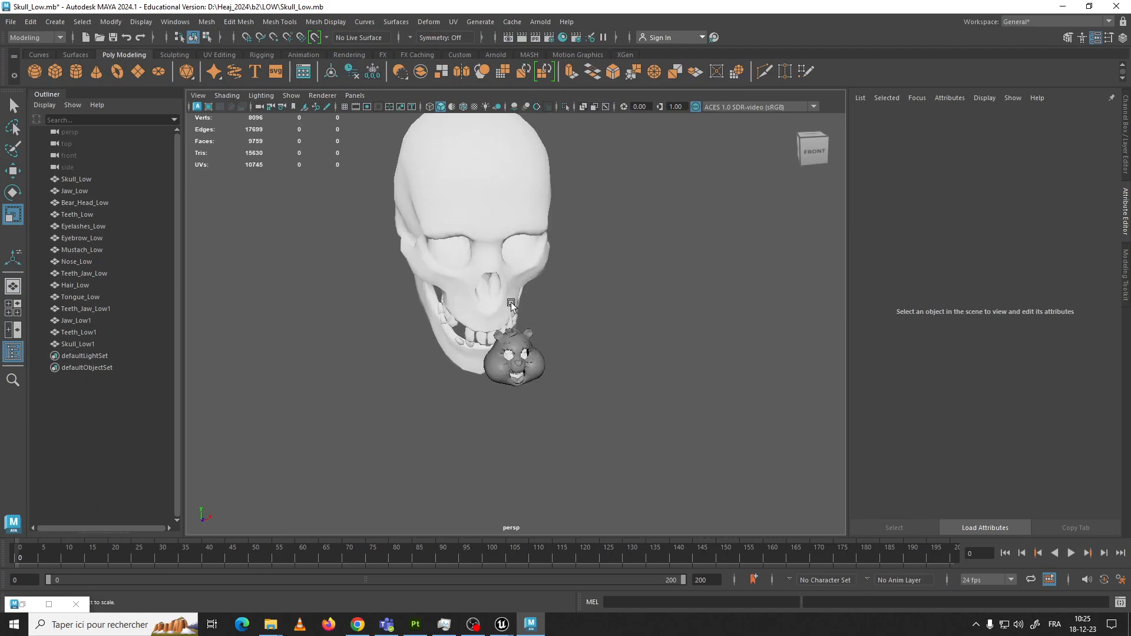
drag(365, 211, 475, 394)
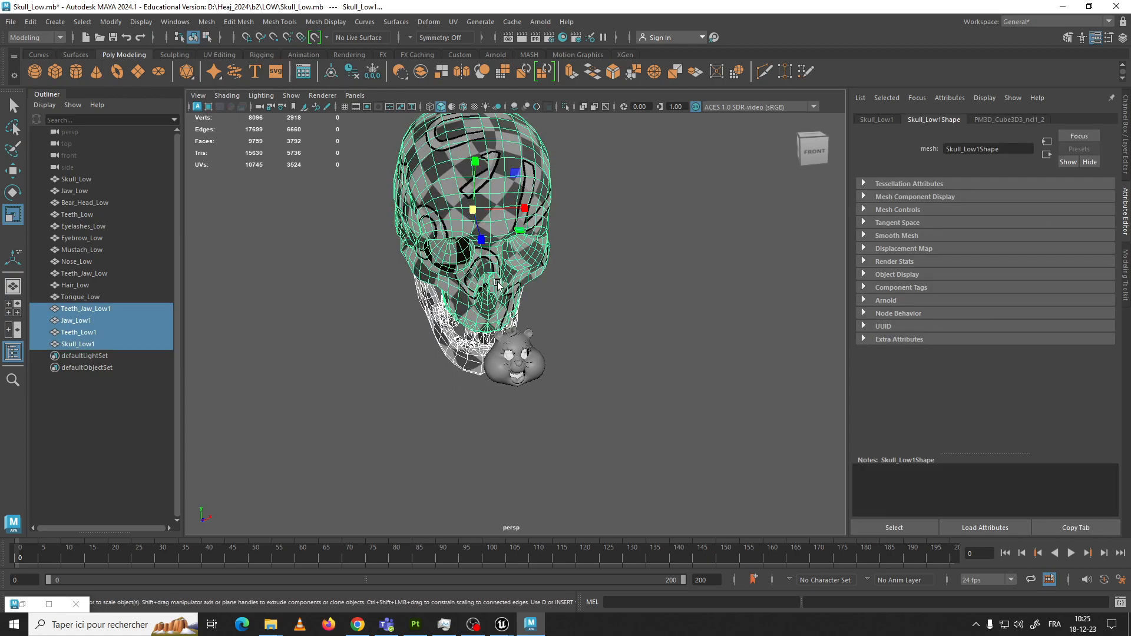
key(Delete)
key(f)
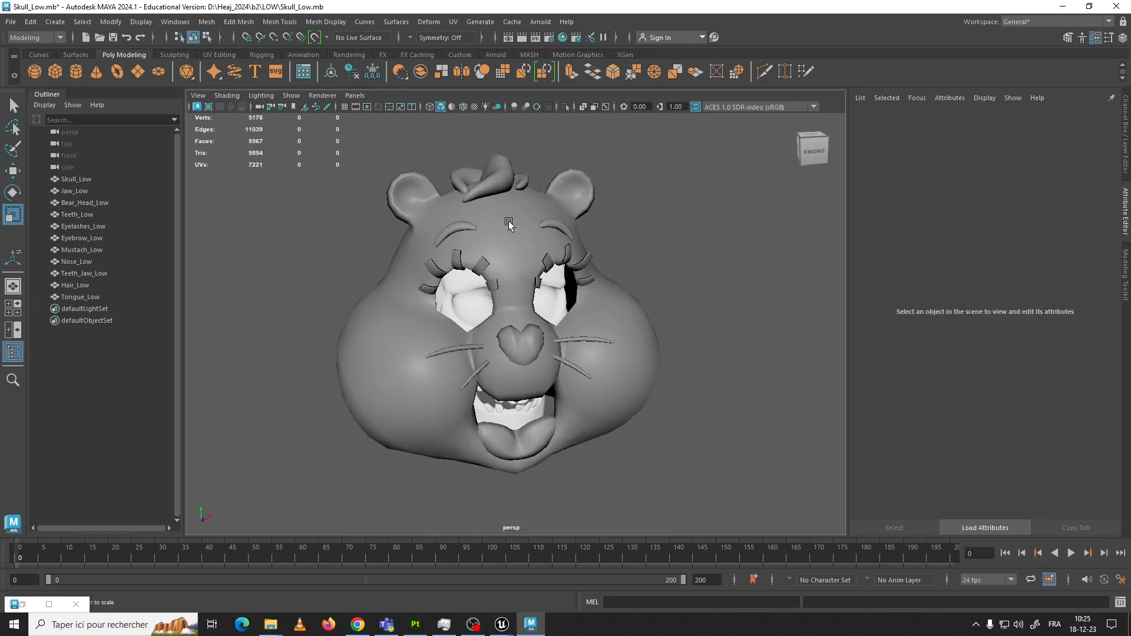
Hide the bear's head, eyelashes, eyebrows and hair meshes to uncover the skull
click(475, 310)
click(399, 327)
drag(645, 474, 406, 271)
click(413, 356)
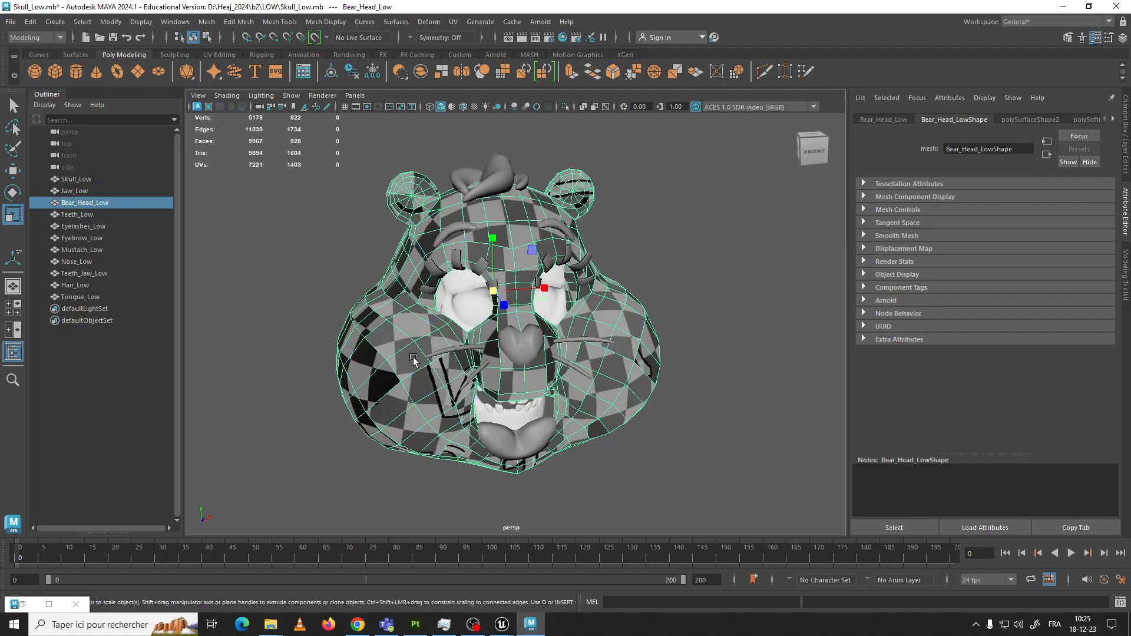
key(h)
click(457, 262)
key(h)
click(457, 230)
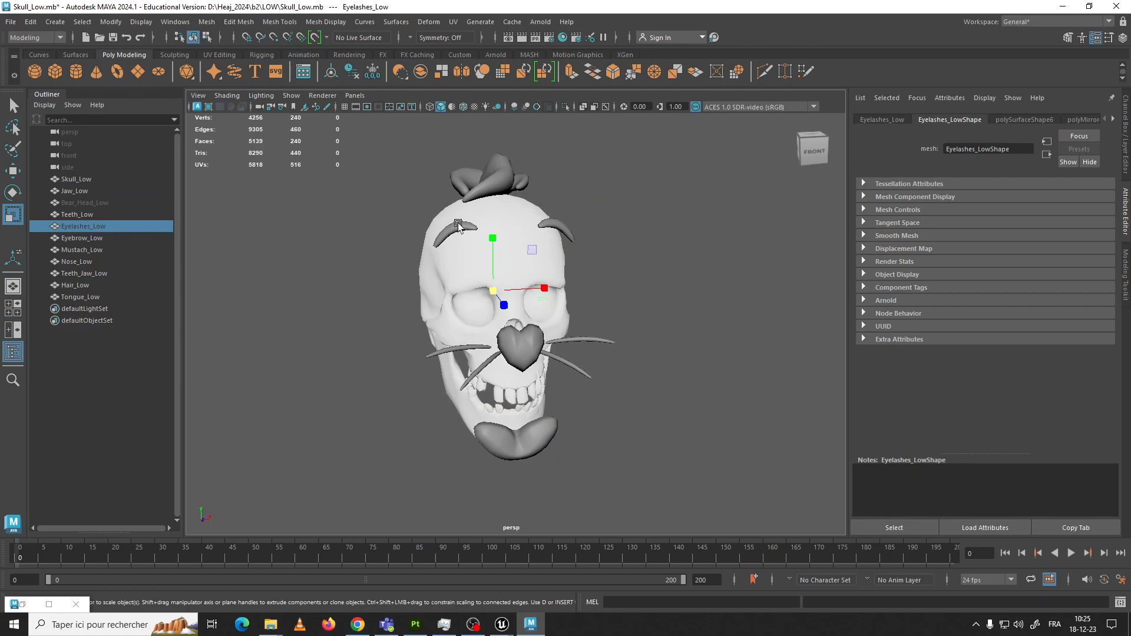
key(h)
click(492, 181)
key(h)
Hide the remaining bear parts: the nose, mustache and tongue meshes
click(520, 340)
key(h)
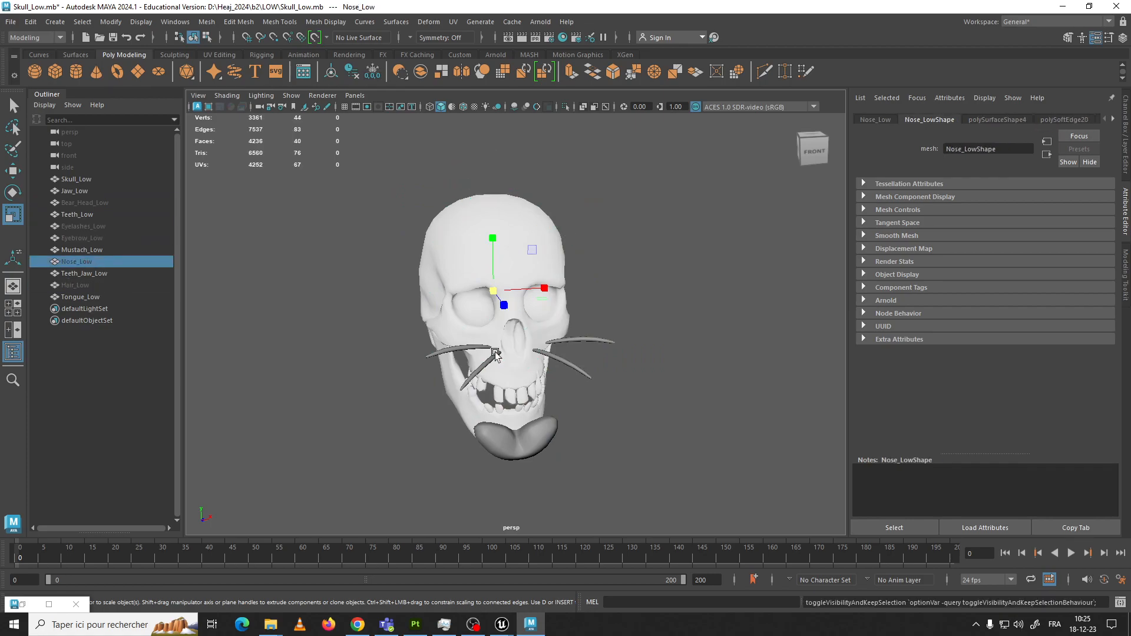
click(494, 364)
key(h)
click(493, 435)
key(h)
Select the Skull_Low, Jaw_Low, Teeth_Low and Teeth_Jaw_Low meshes together
drag(364, 131, 669, 531)
key(f)
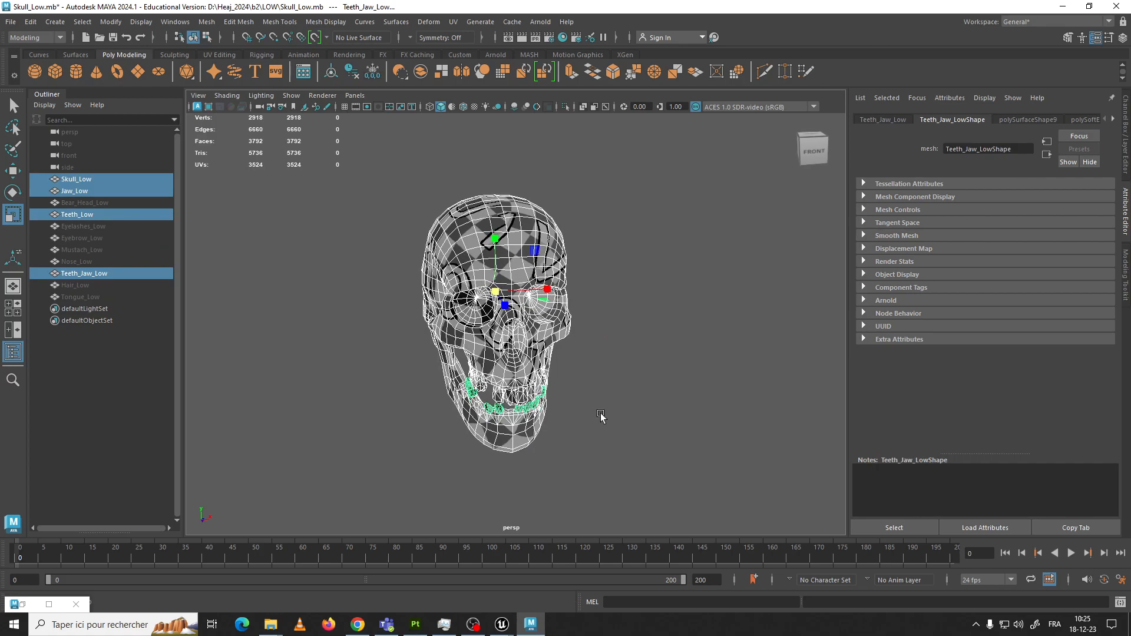
click(10, 22)
click(327, 230)
drag(412, 190, 537, 403)
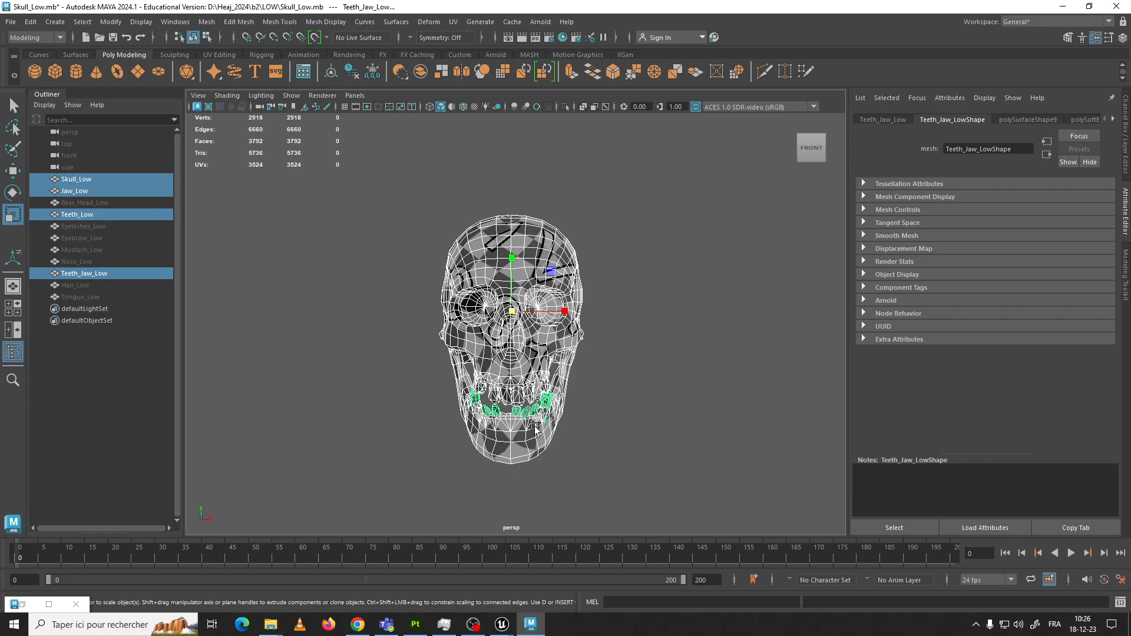
ctrl+click(508, 441)
ctrl+click(499, 415)
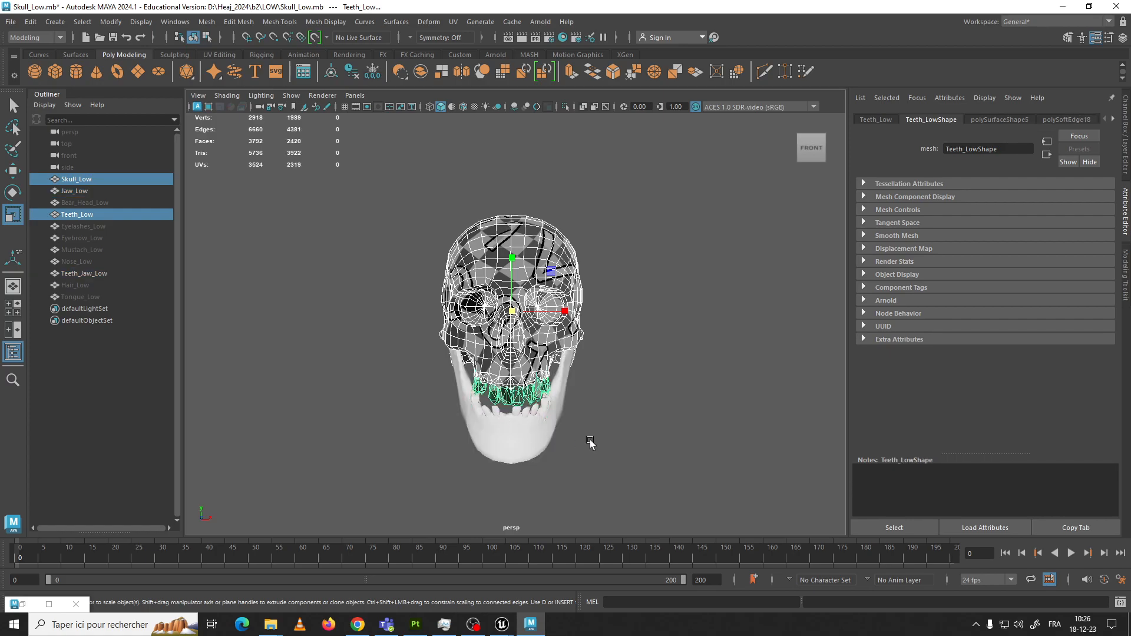
mouse_move(509, 444)
alt+mouse_down()
mouse_move(553, 444)
mouse_move(472, 444)
mouse_move(435, 419)
mouse_move(509, 449)
alt+mouse_up()
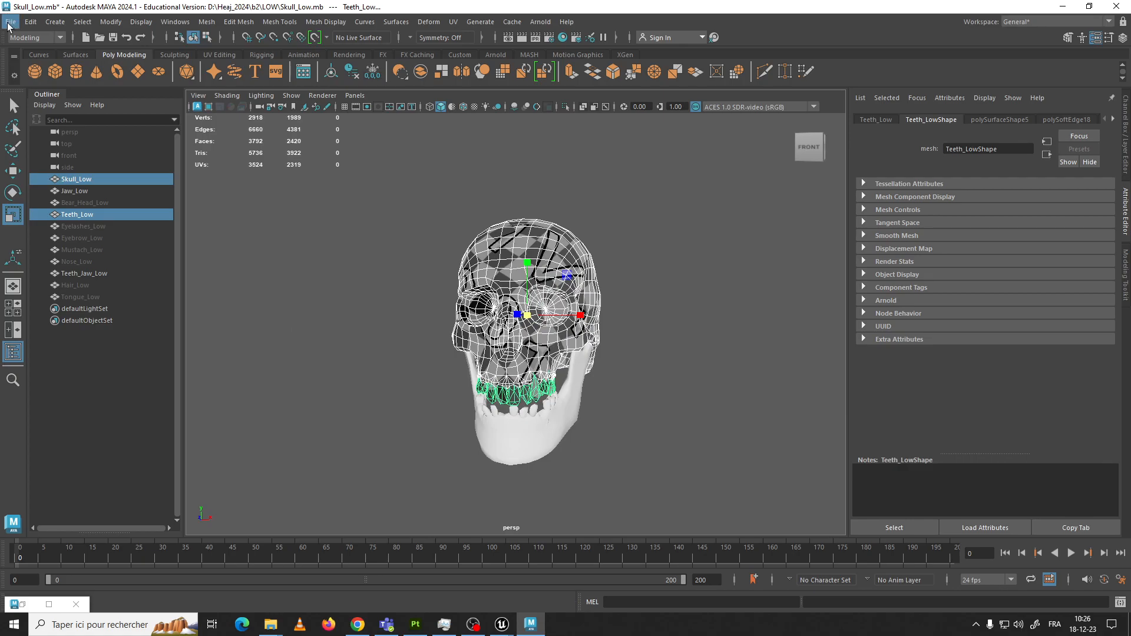
drag(385, 267, 627, 500)
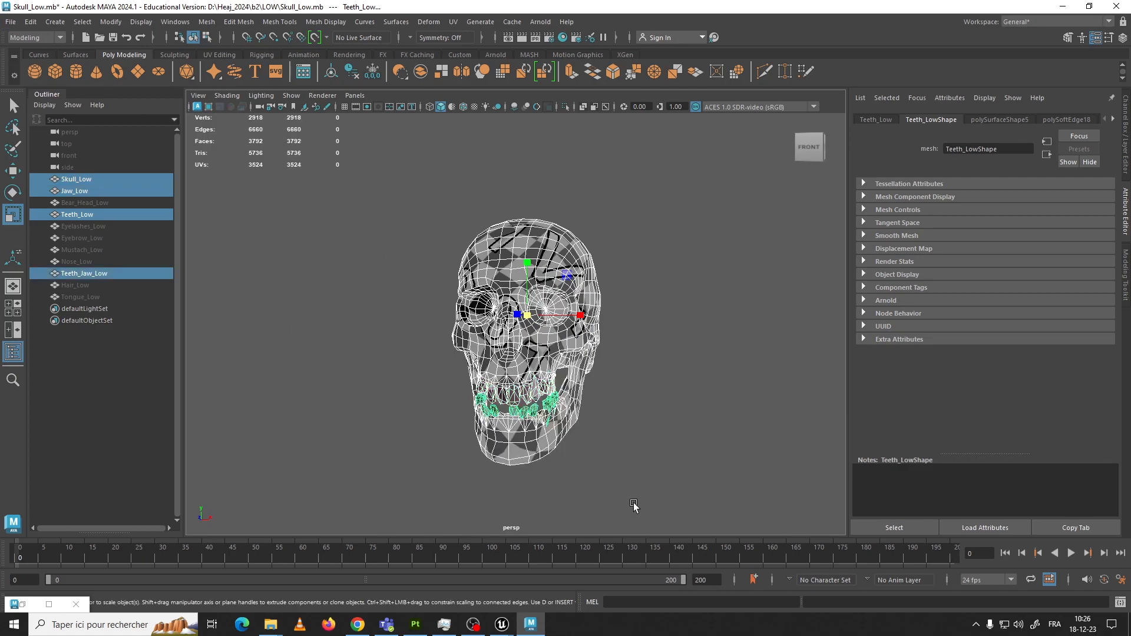
Export the selected skull, jaw and teeth meshes as FBX, overwriting the existing Skull_Final.fbx in the LOW folder
click(9, 22)
click(105, 175)
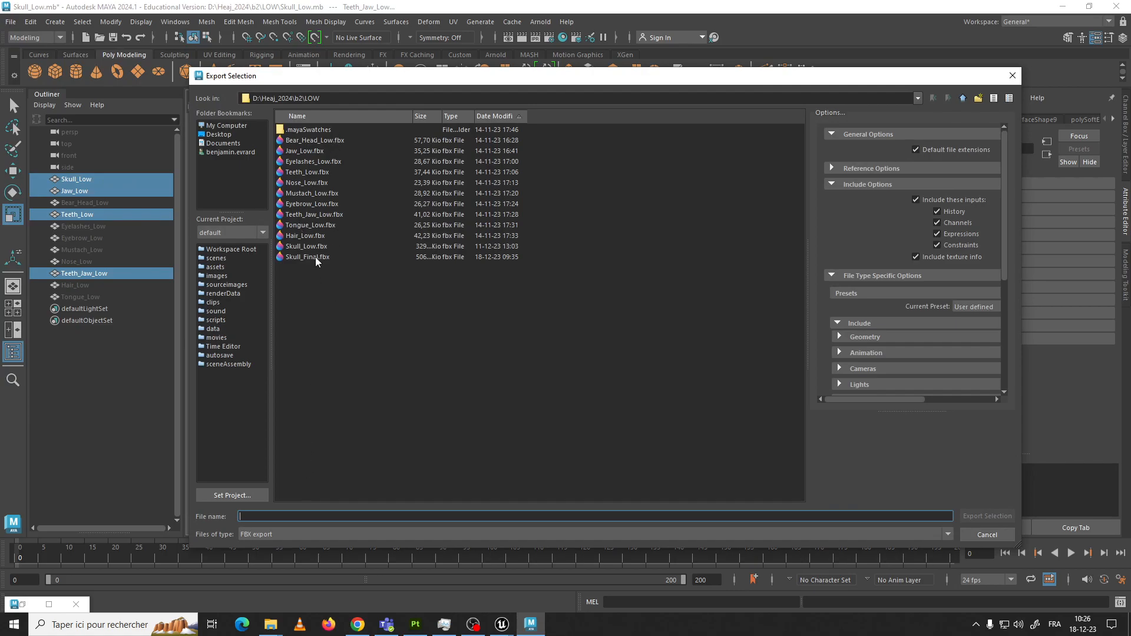
click(301, 257)
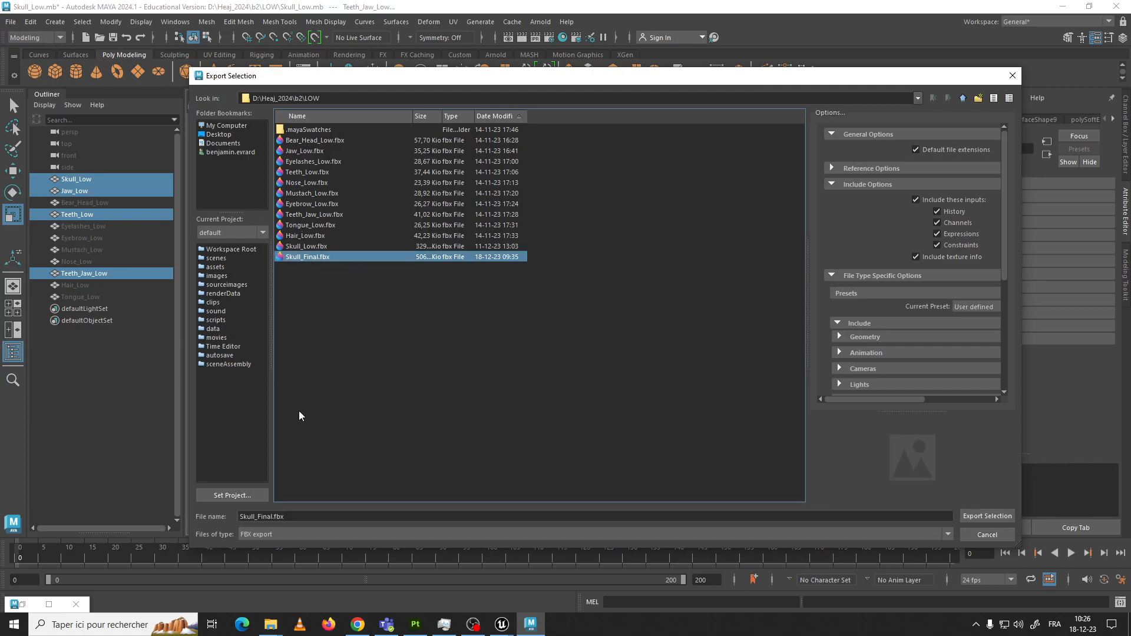
click(285, 516)
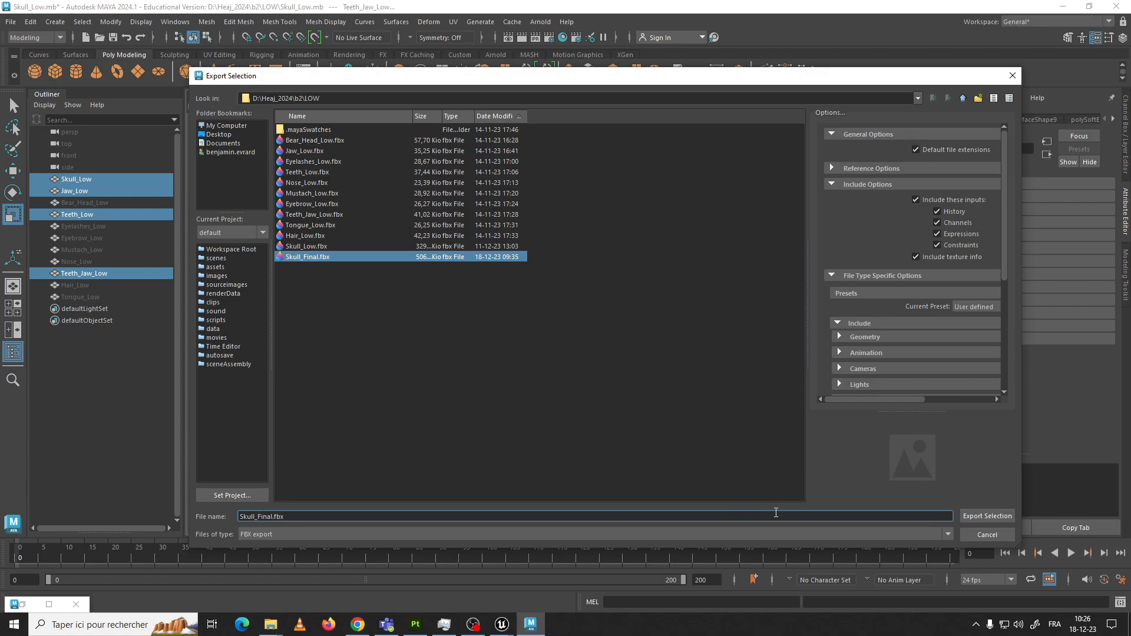
click(980, 516)
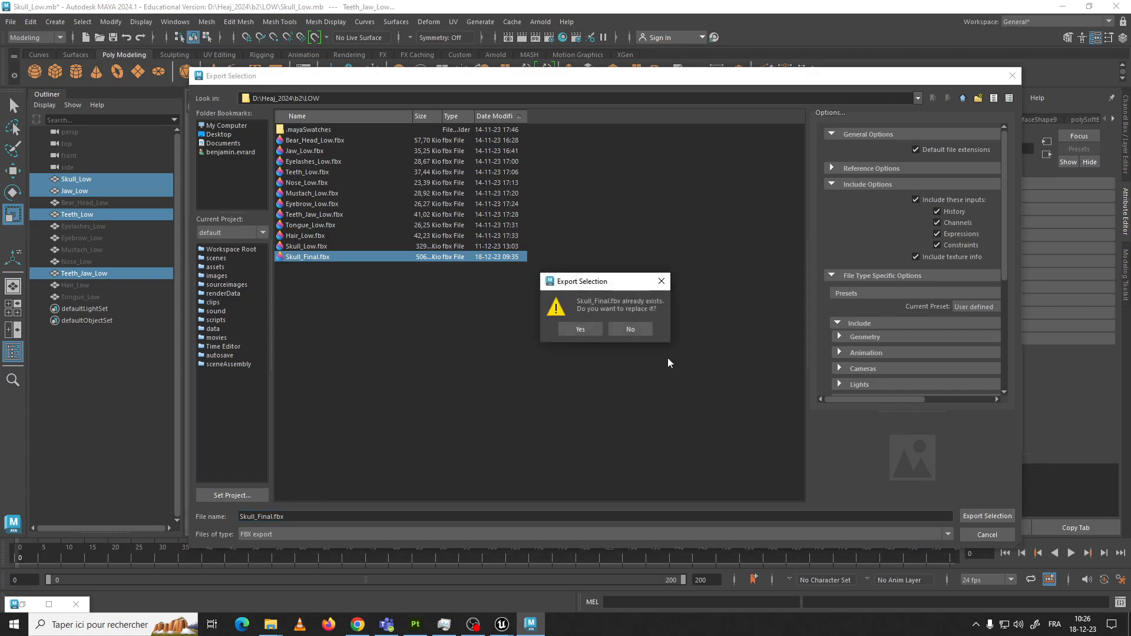
click(597, 333)
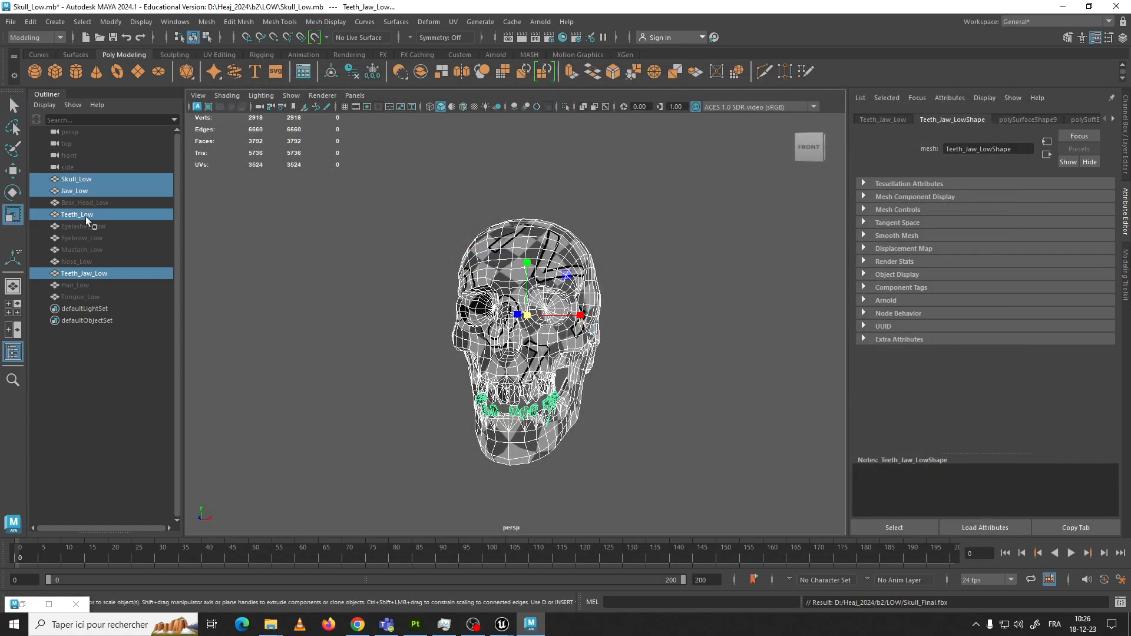
Toggle the visibility of all meshes from Skull_Low to Tongue_Low, and select all the bear parts in the viewport
click(91, 200)
click(102, 180)
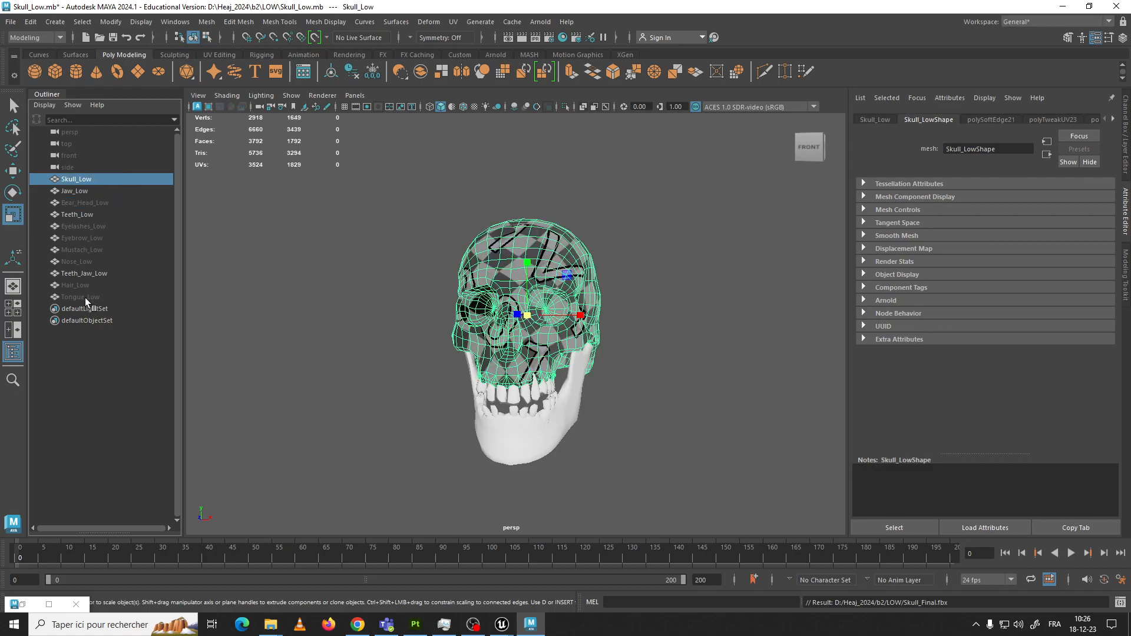
shift+click(86, 297)
key(h)
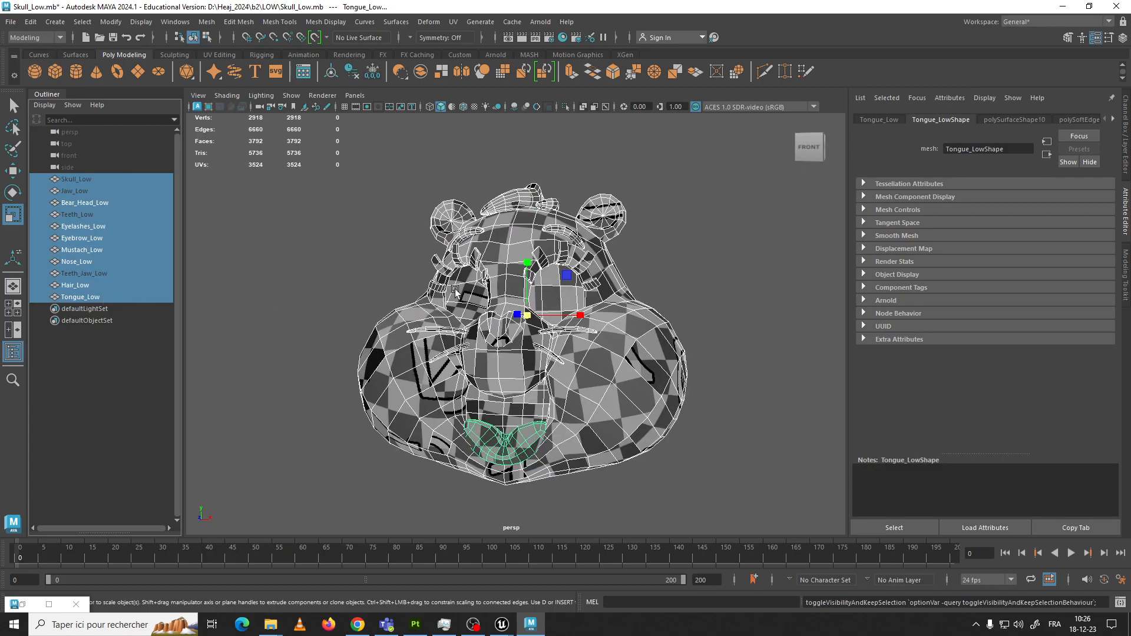
click(697, 241)
drag(260, 215, 742, 508)
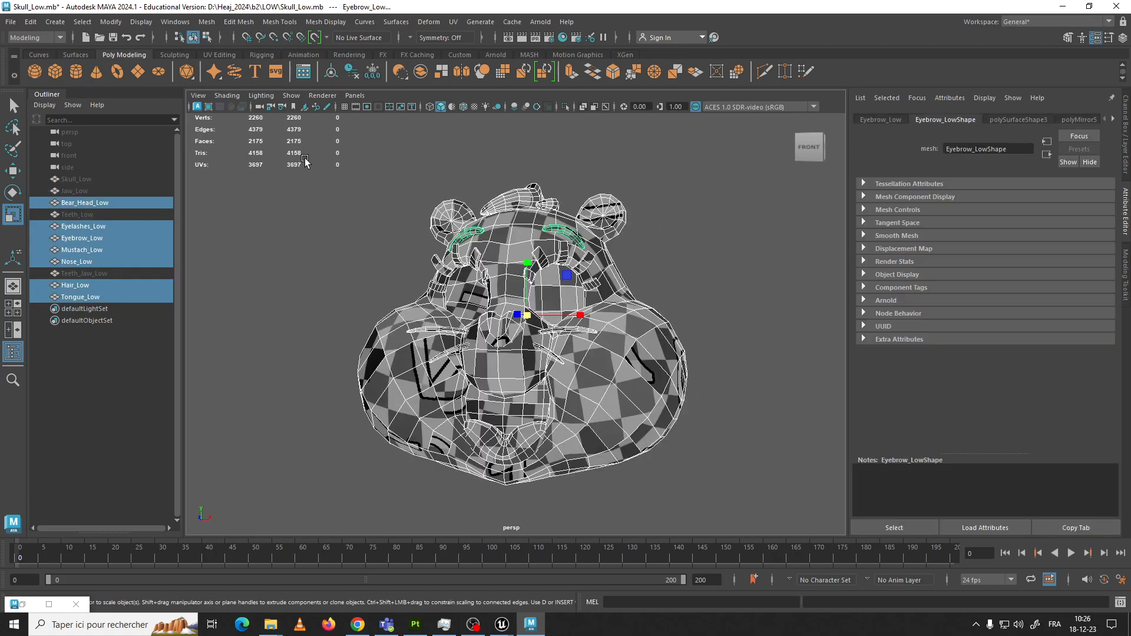
Export the selected bear meshes to the LOW folder as Custo_Final.fbx
click(11, 22)
click(67, 178)
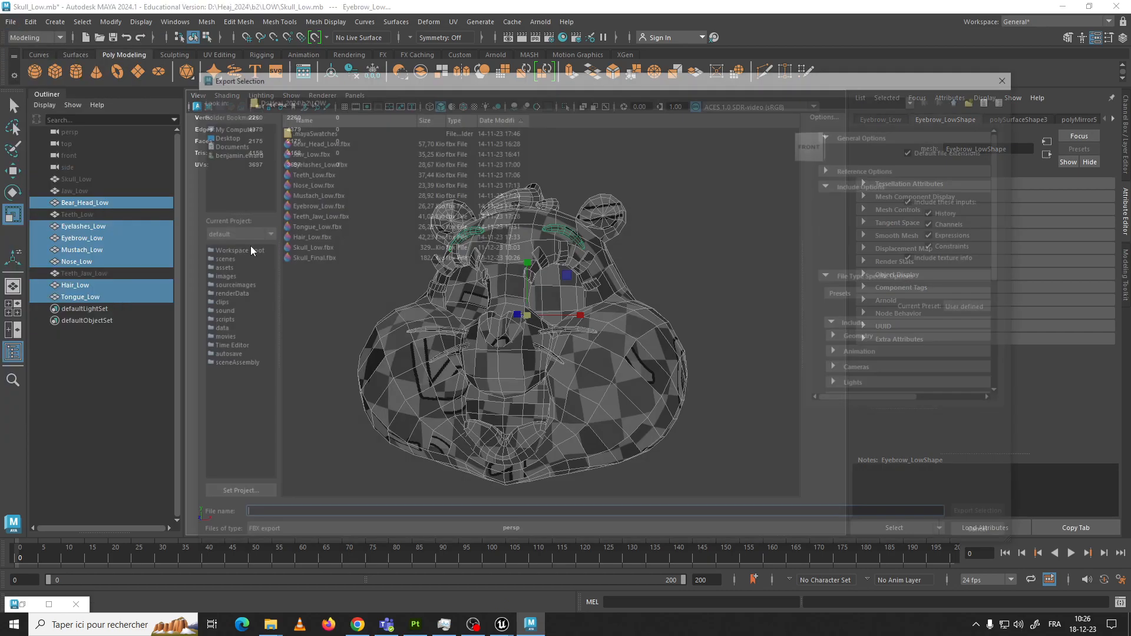
click(302, 256)
click(249, 517)
drag(253, 517, 217, 505)
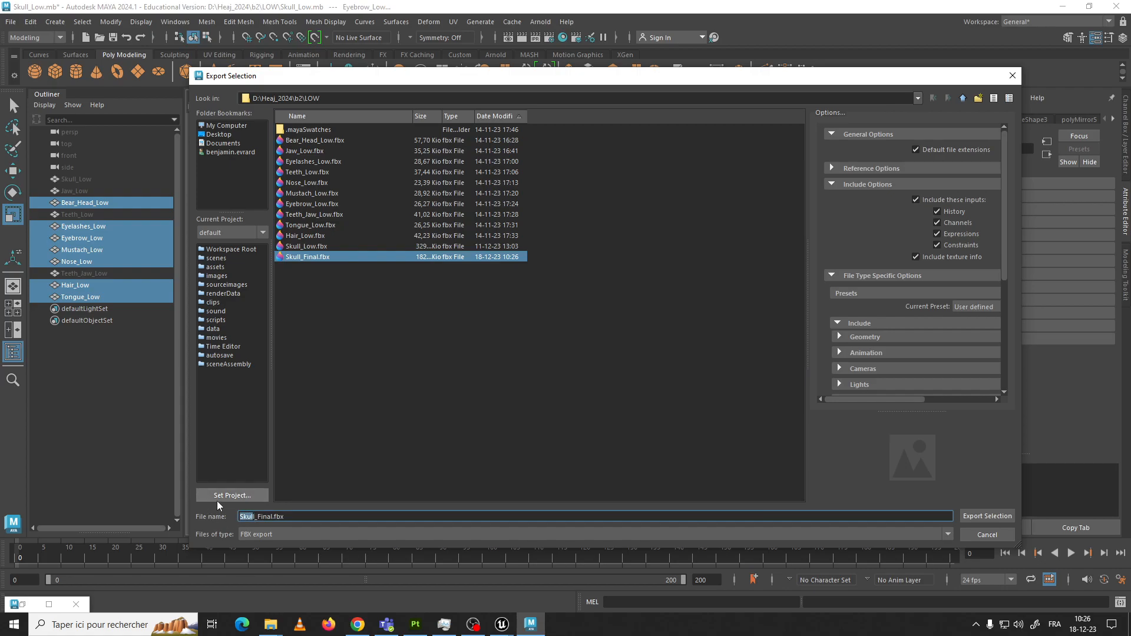
key(BackSpace)
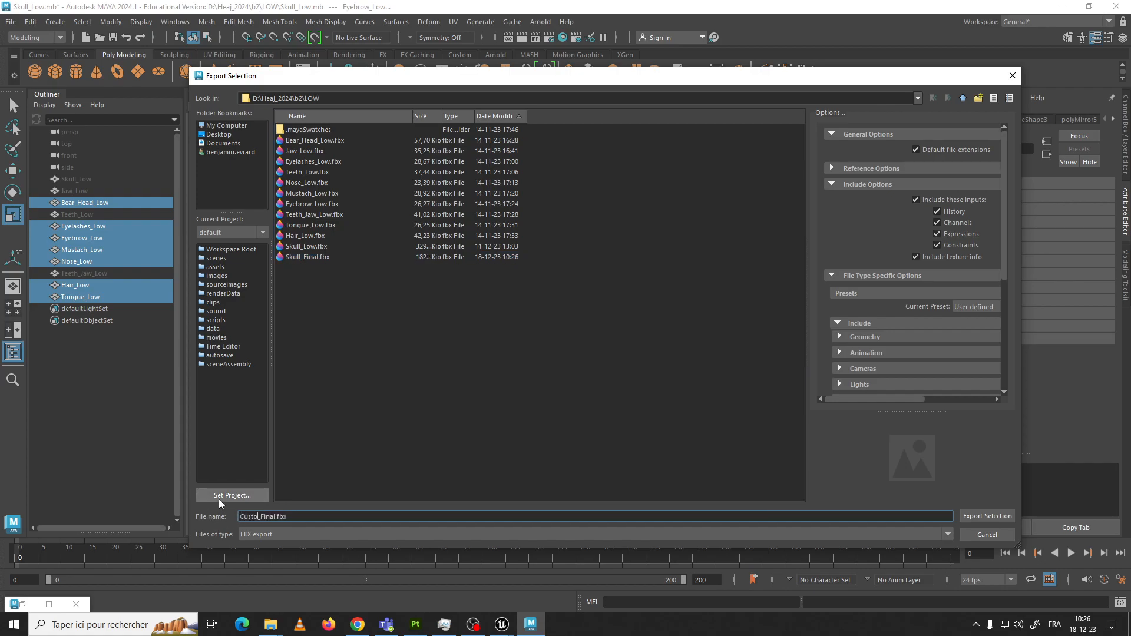
click(988, 516)
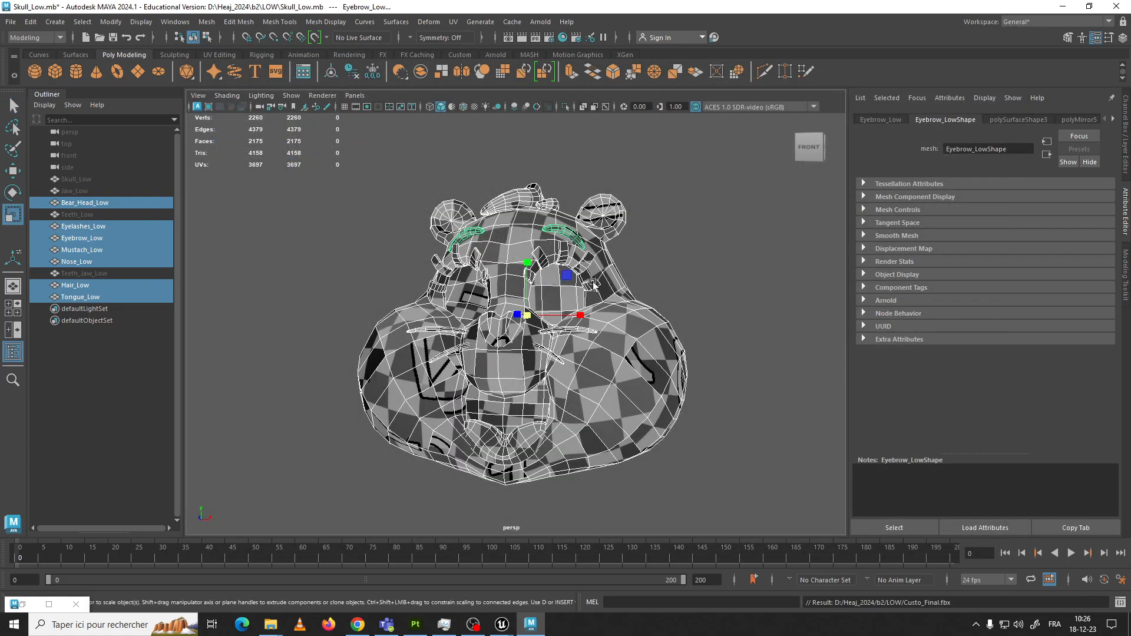
Switch to Unreal and reimport the Skull_Low static mesh from its source file
click(1062, 6)
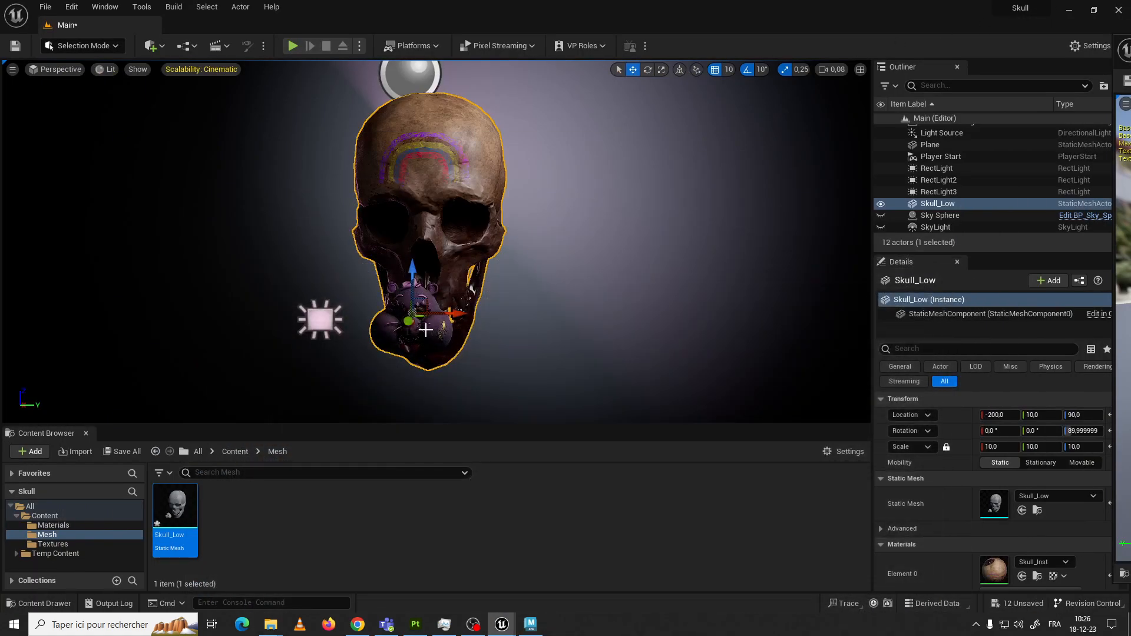
right_click(180, 516)
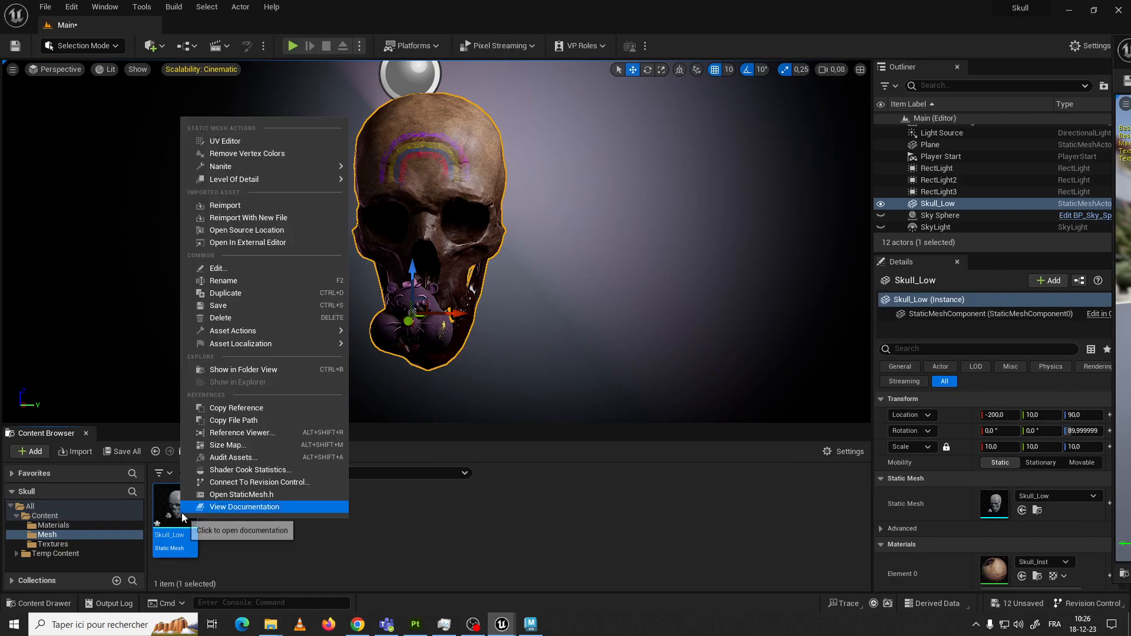
mouse_move(250, 177)
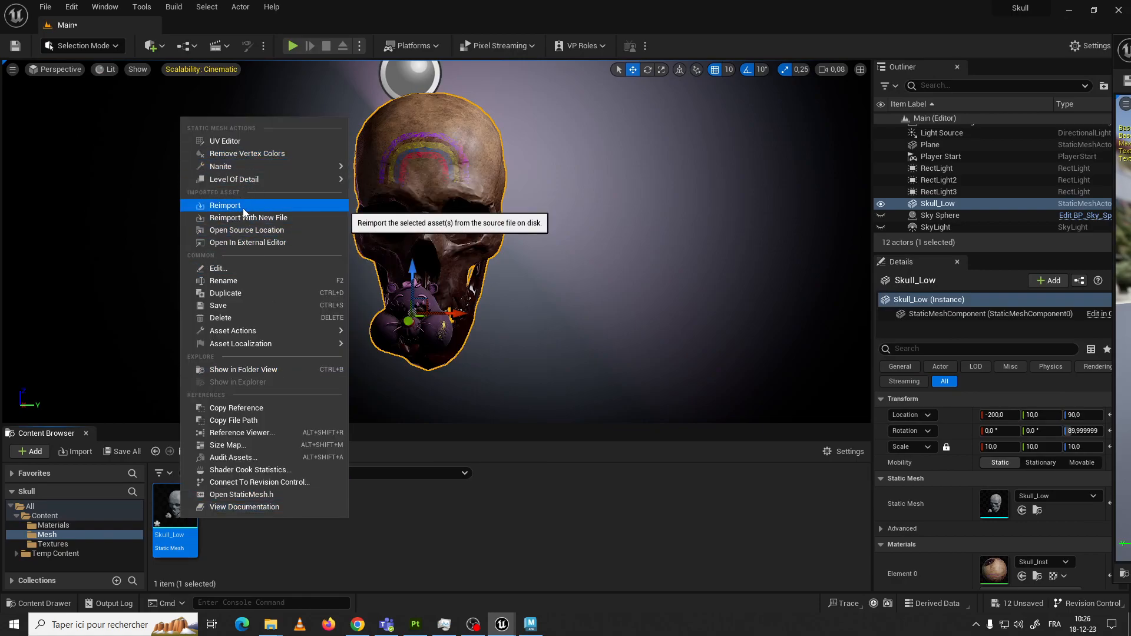
click(249, 207)
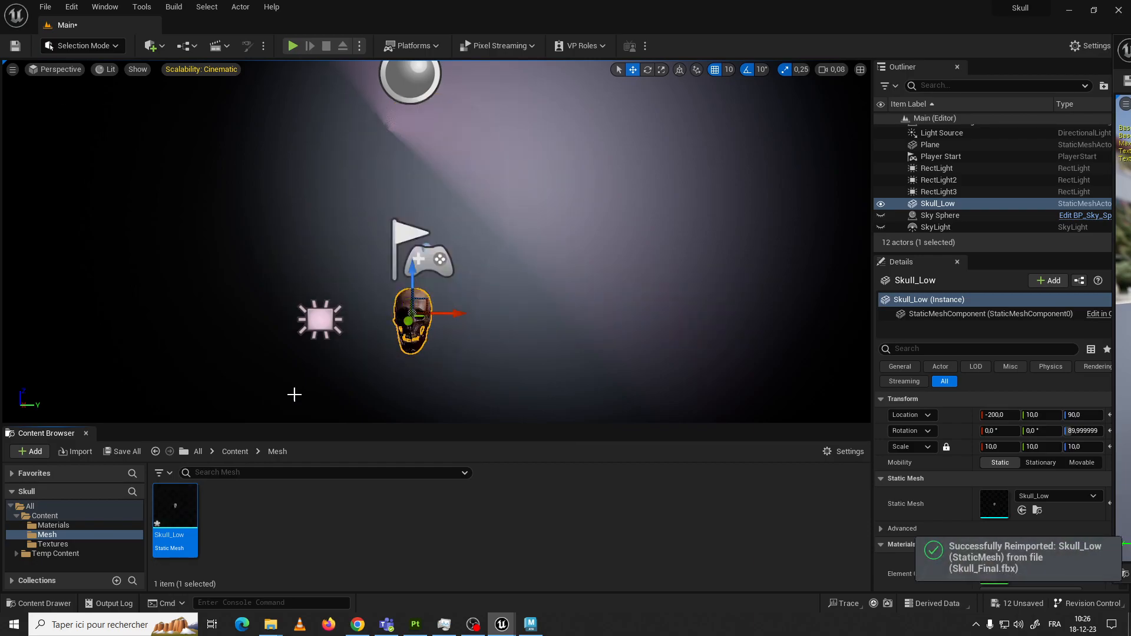
Switch to File Explorer, open the b2\LOW folder and bring Custo_Final.fbx into Unreal's Mesh content folder
mouse_move(271, 625)
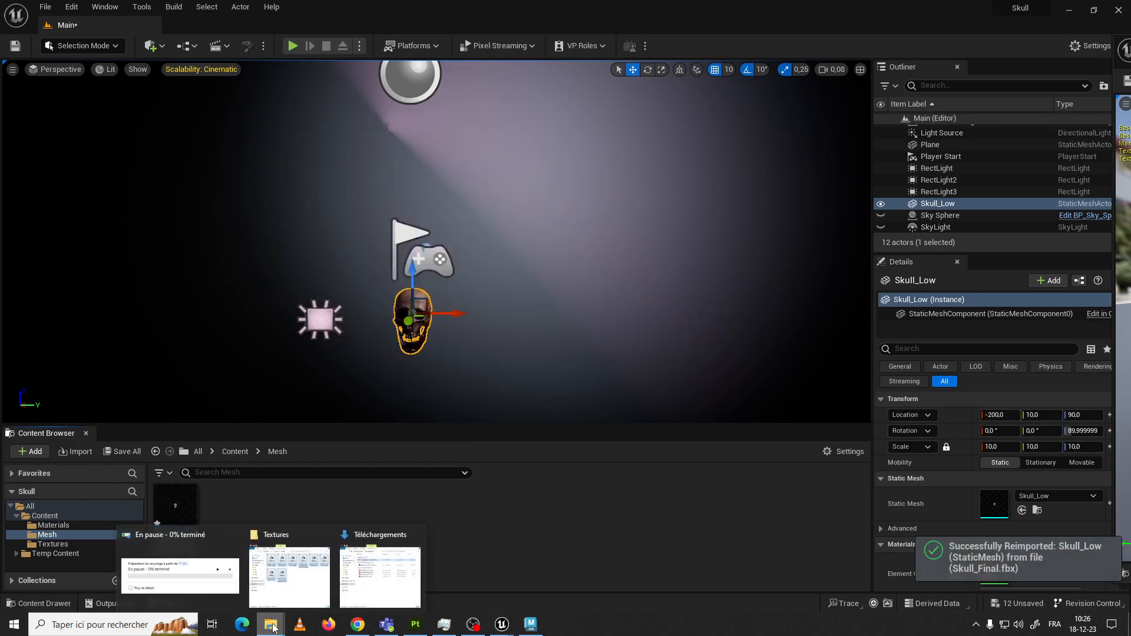
mouse_move(282, 581)
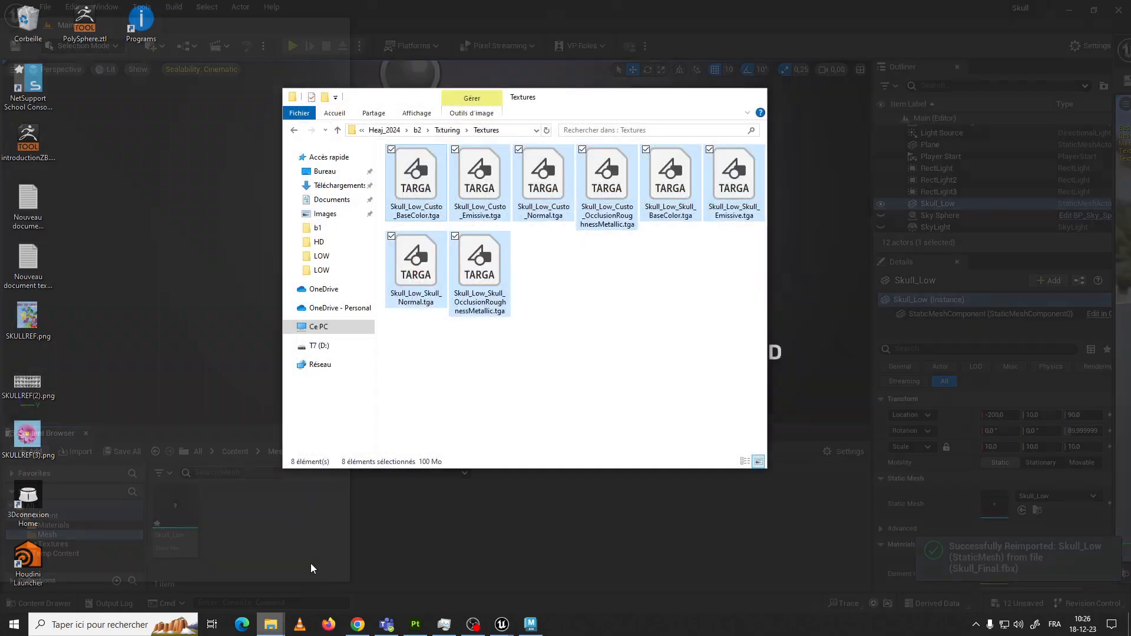
click(307, 577)
click(417, 131)
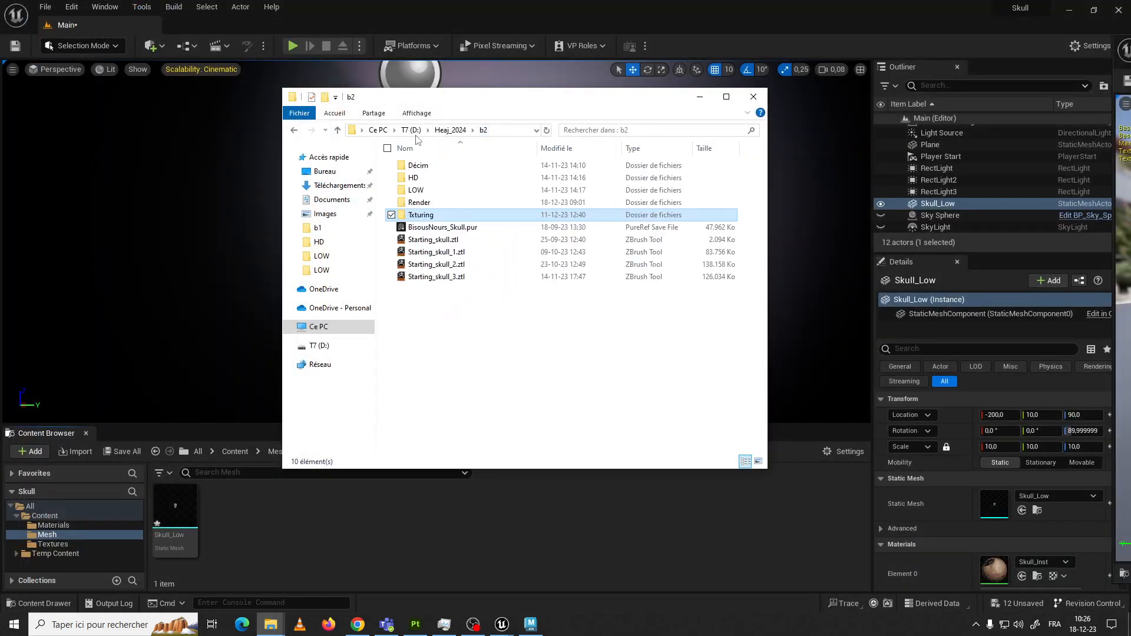
double_click(421, 189)
click(448, 168)
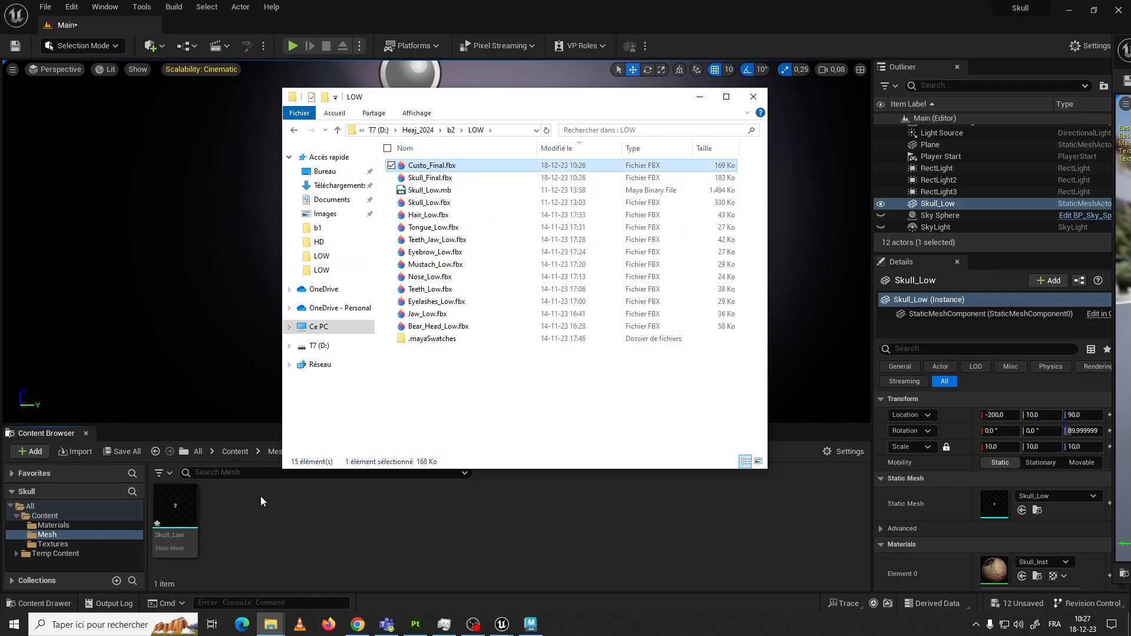
drag(433, 166, 296, 539)
click(700, 96)
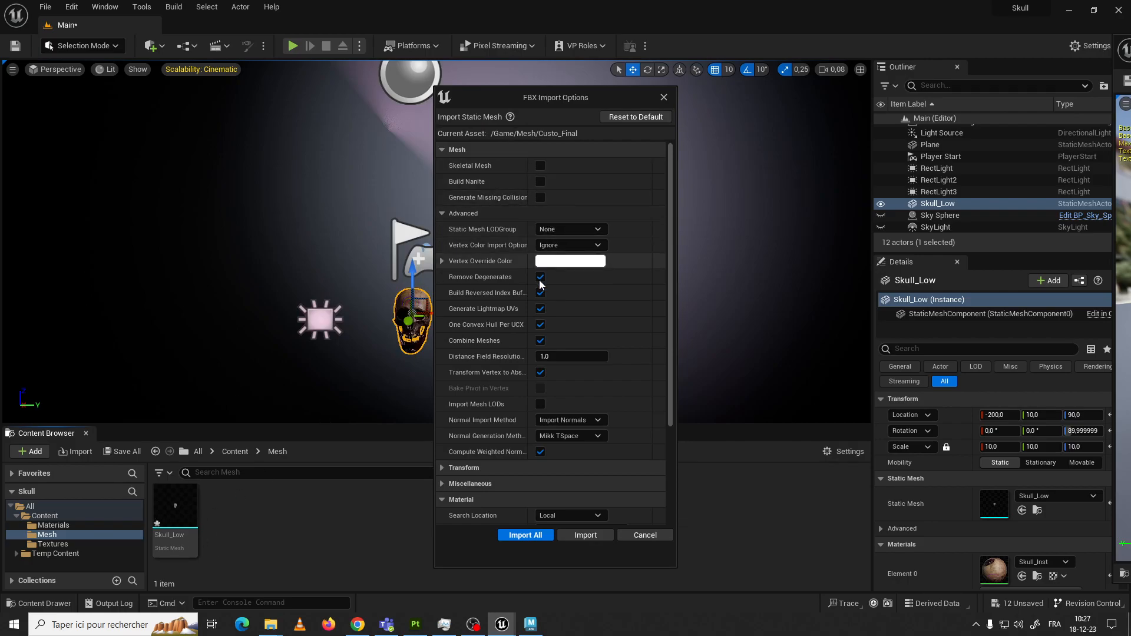
Import Custo_Final as a static mesh with Combine Meshes enabled and no material creation, and dismiss the message log
scroll(540, 242, down, 2)
scroll(541, 251, down, 4)
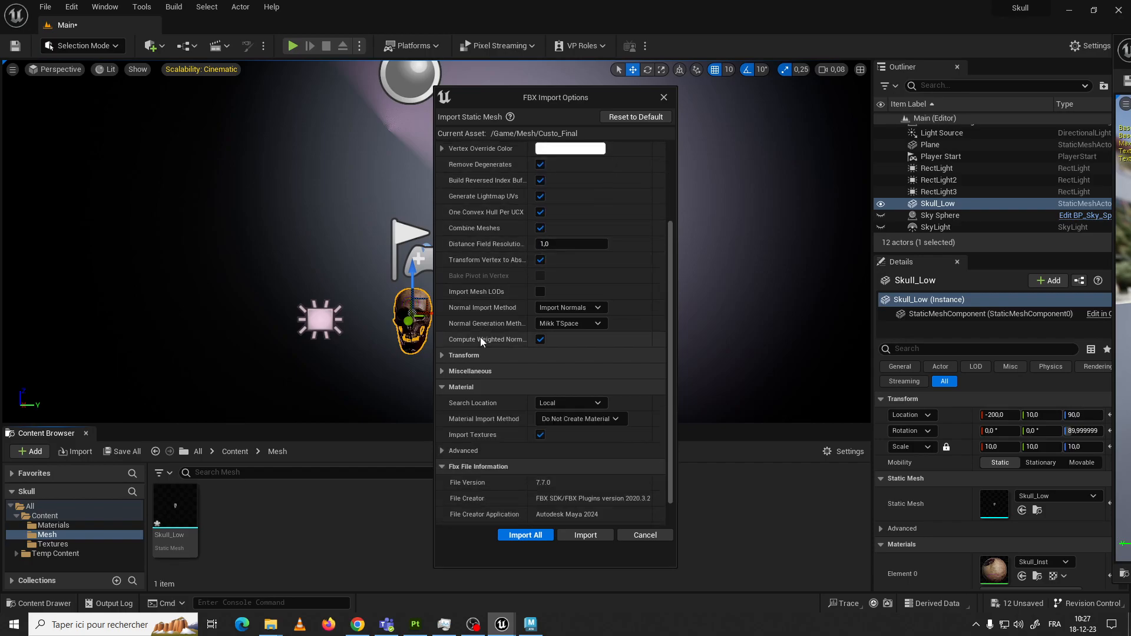
scroll(488, 319, up, 2)
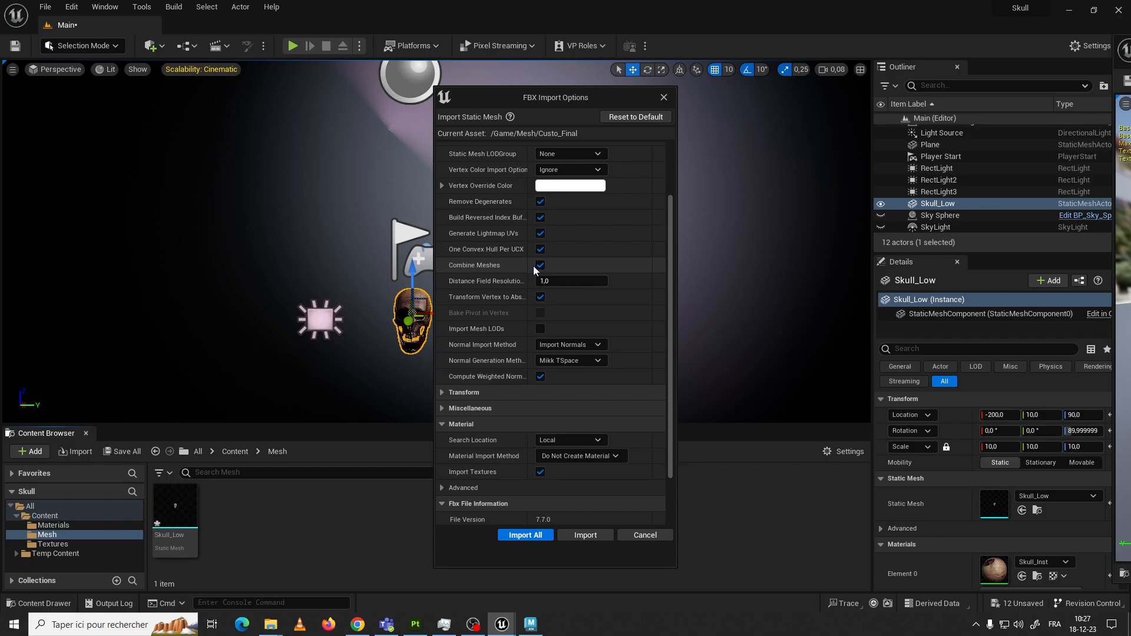
scroll(537, 266, down, 3)
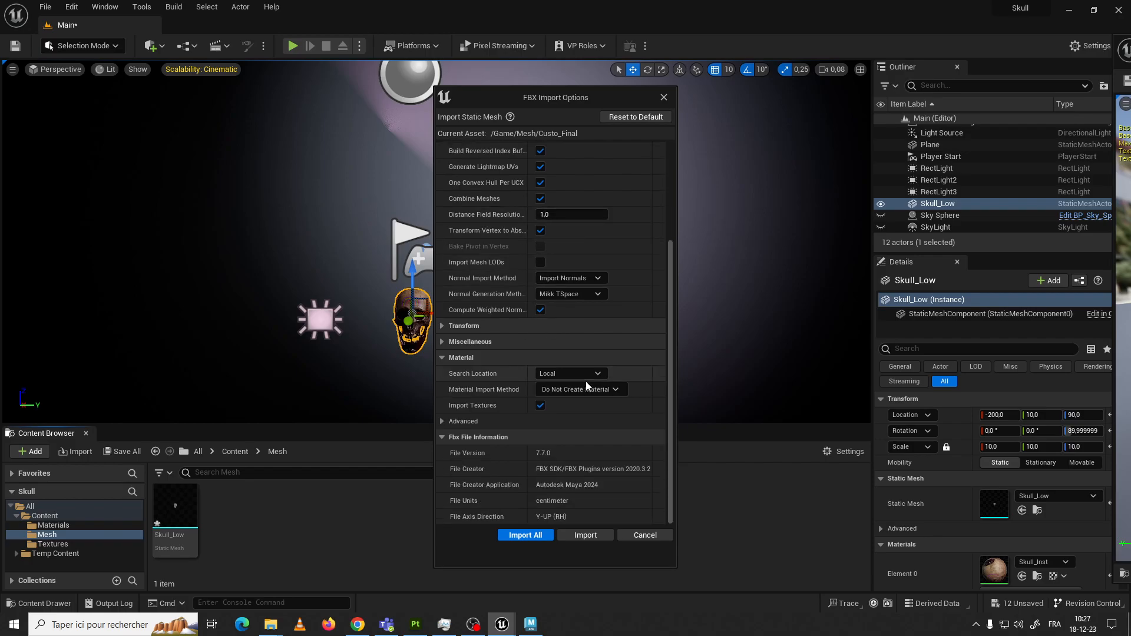
click(538, 537)
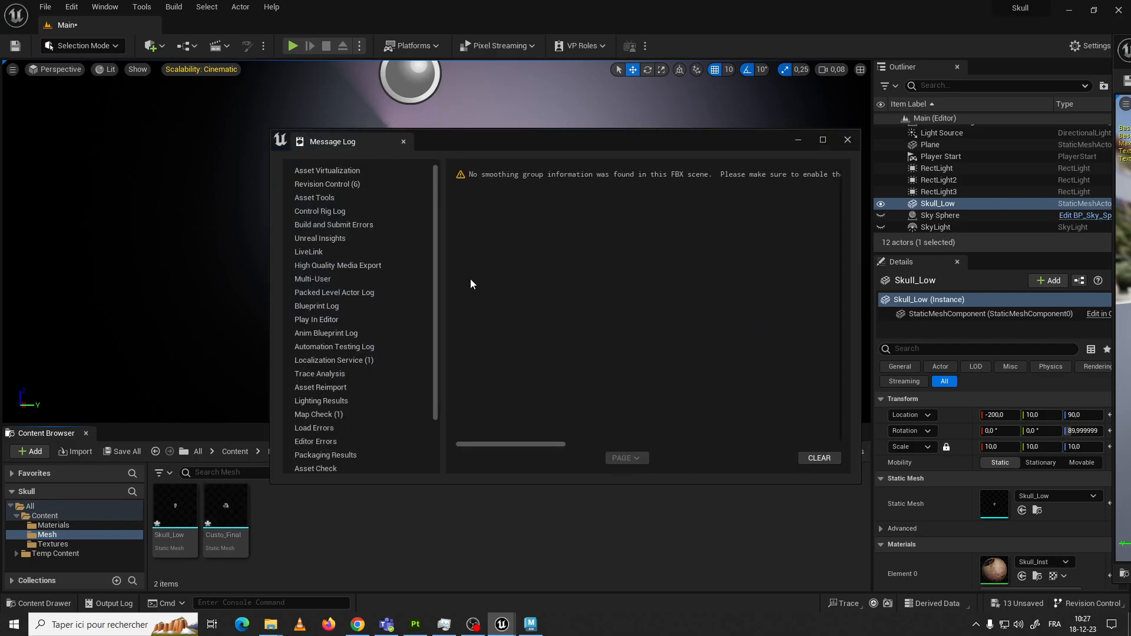
click(848, 139)
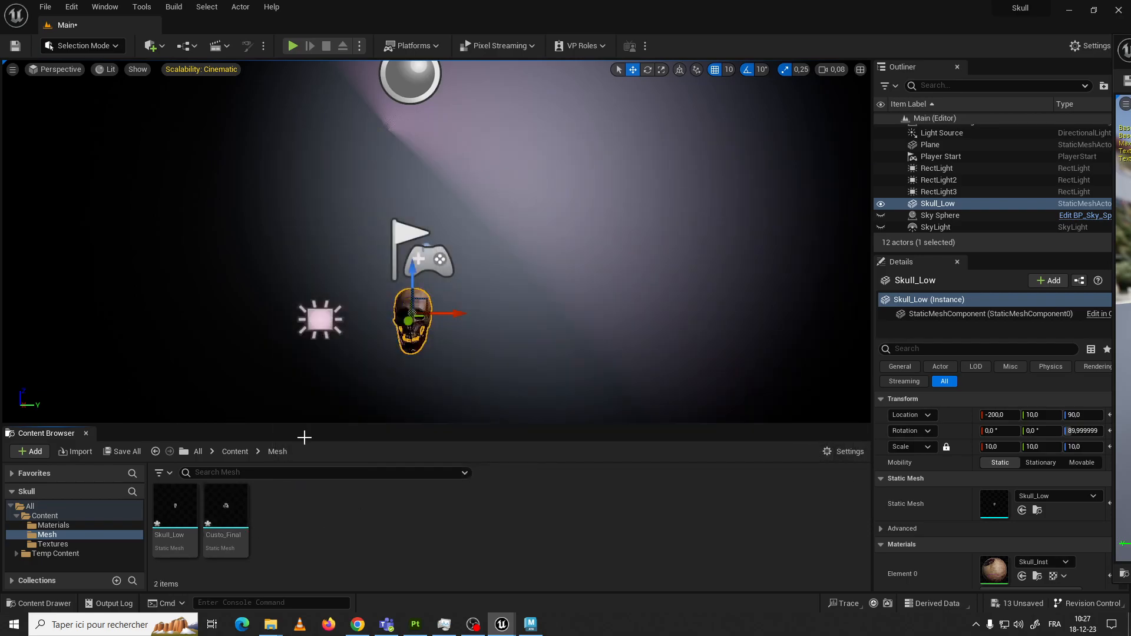
Place the Custo_Final mesh in the level at about X -100, Y 80, Z 50 and set its uniform scale to 10
drag(247, 523, 480, 359)
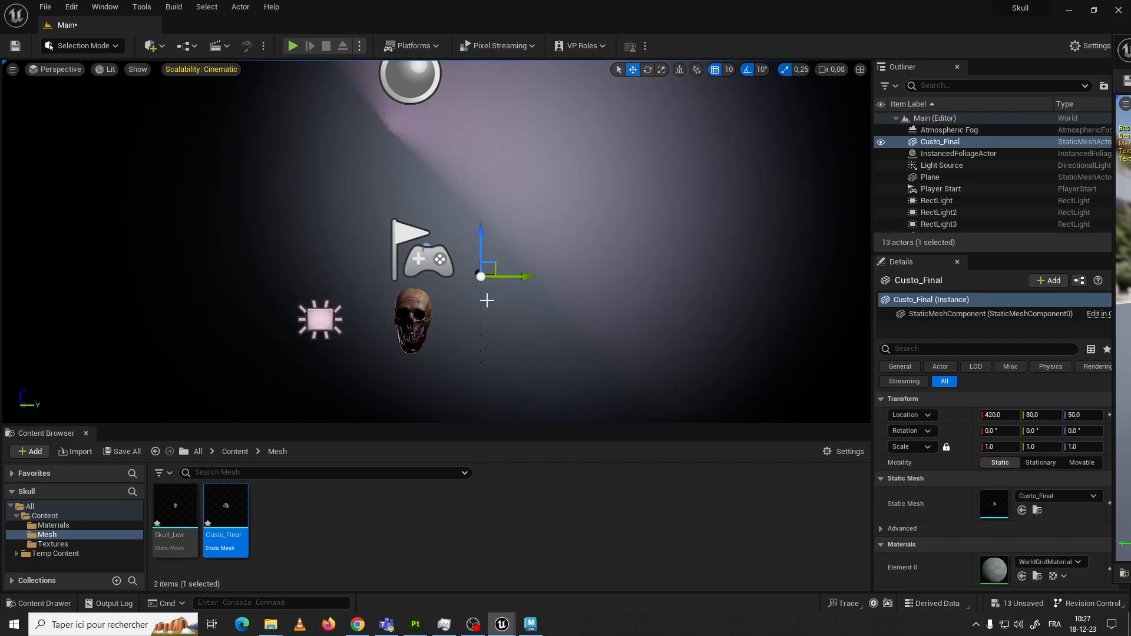
drag(476, 271, 500, 369)
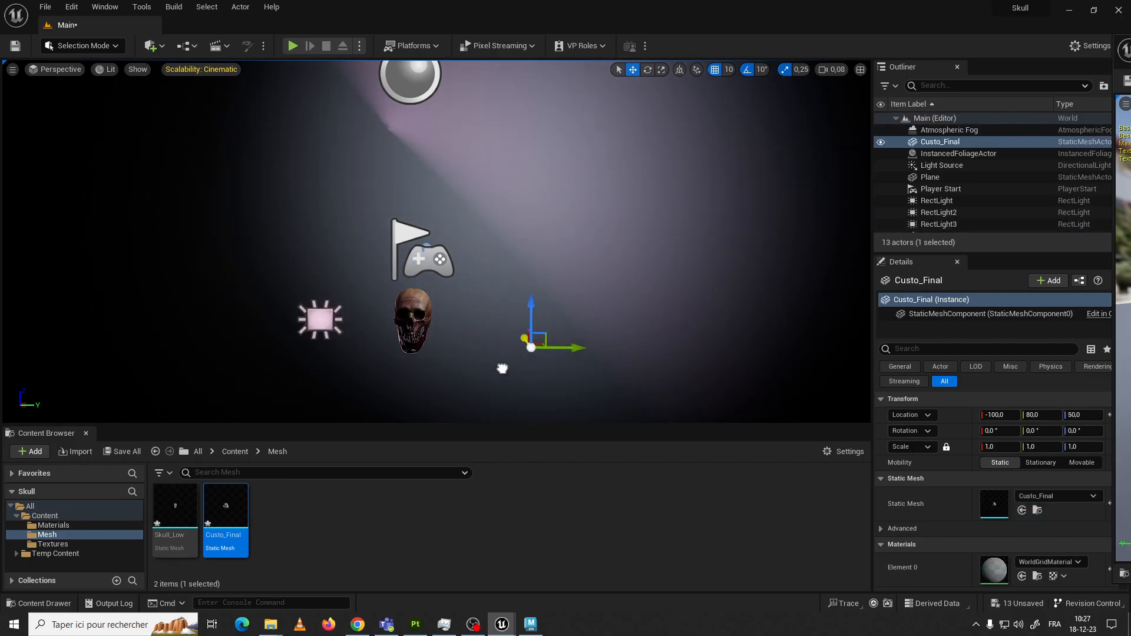
click(992, 446)
text(10)
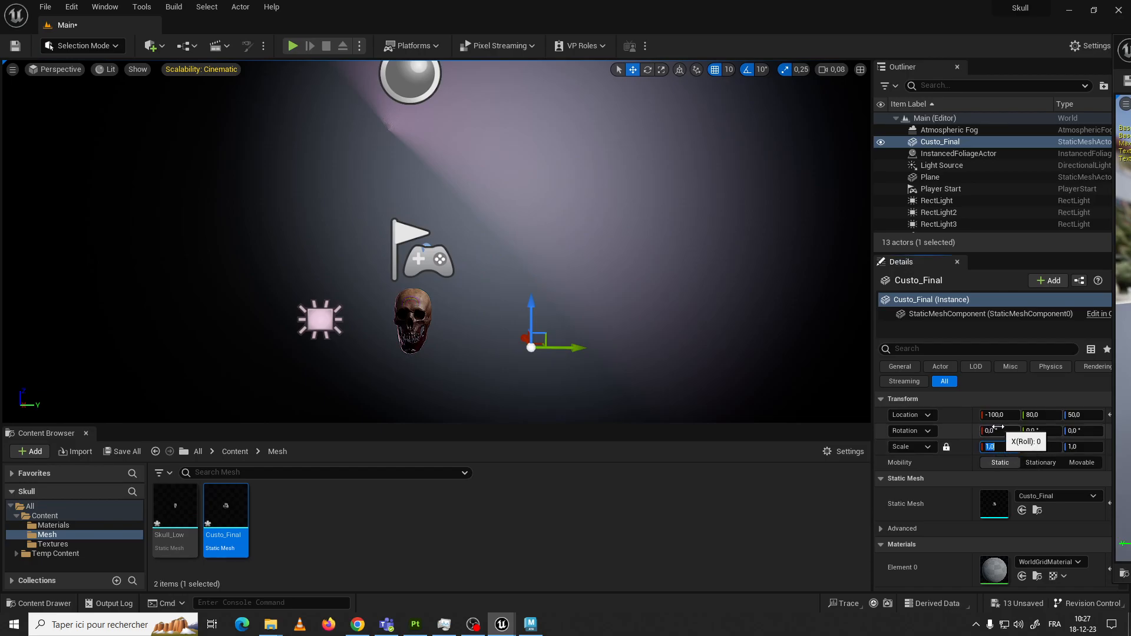
key(Return)
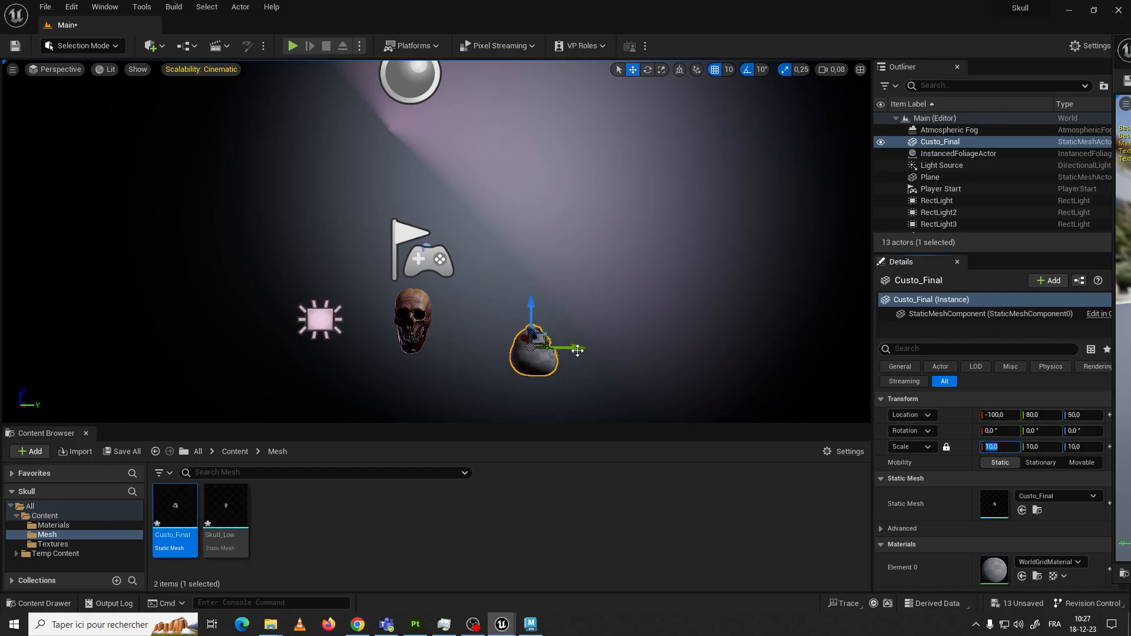
Rotate the bear head to about 90° around Z and move it onto the skull at X -200, Y 10, Z 90
click(556, 350)
key(e)
click(531, 350)
drag(597, 352, 606, 355)
drag(501, 361, 417, 282)
key(w)
click(536, 318)
click(521, 315)
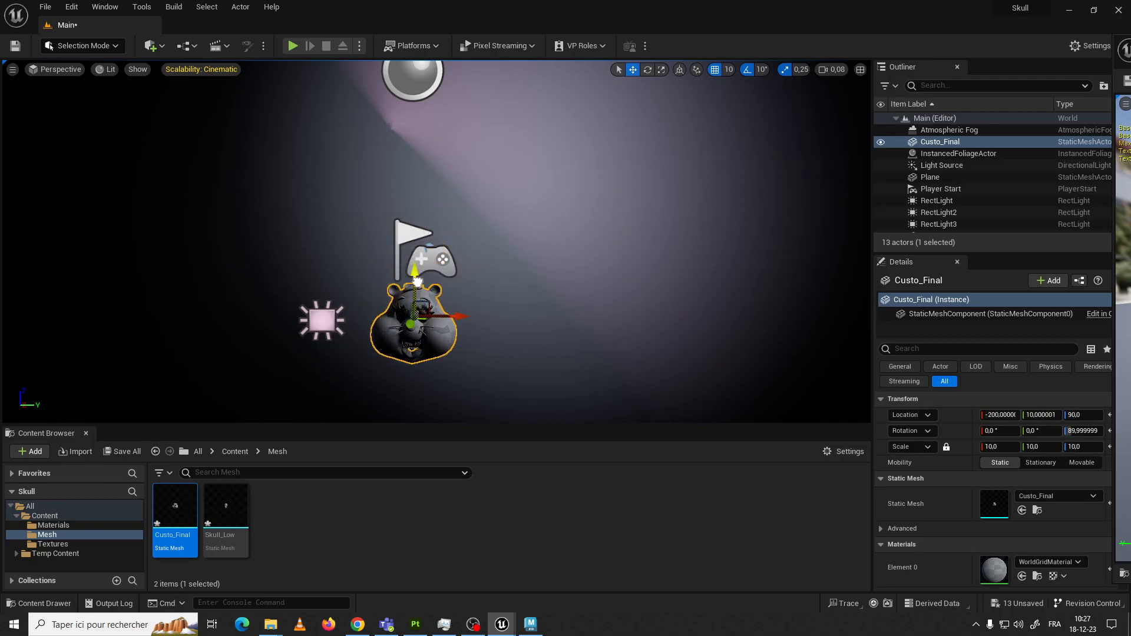
Move the bear head sideways to about Y 40 so it sits next to the skull
drag(463, 316, 537, 318)
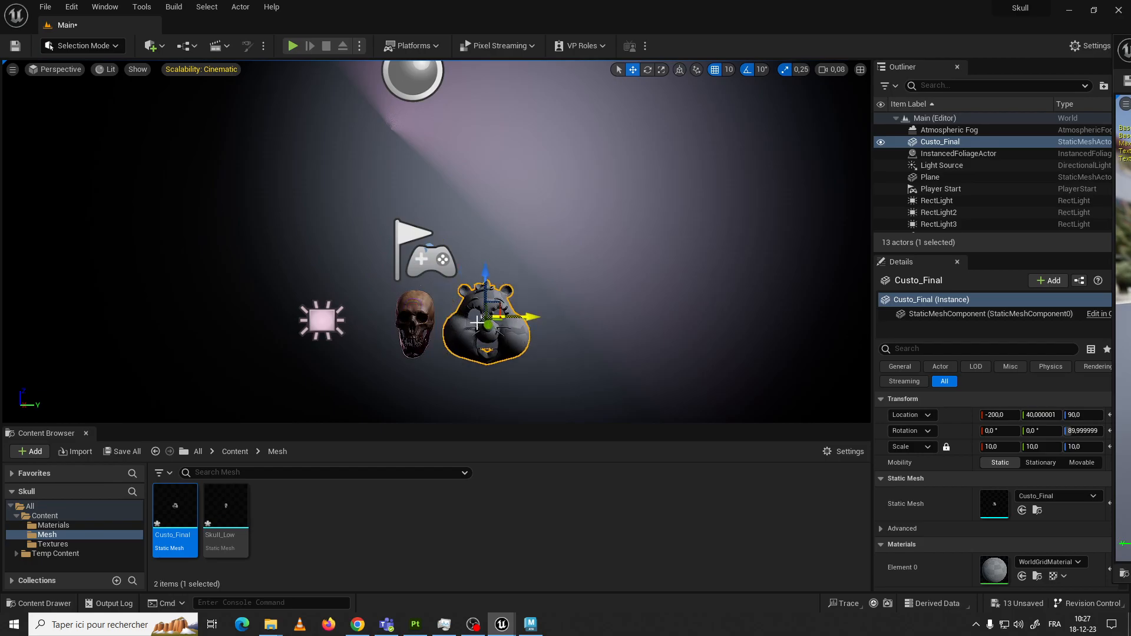
scroll(433, 349, up, 2)
right_drag(489, 340, 488, 376)
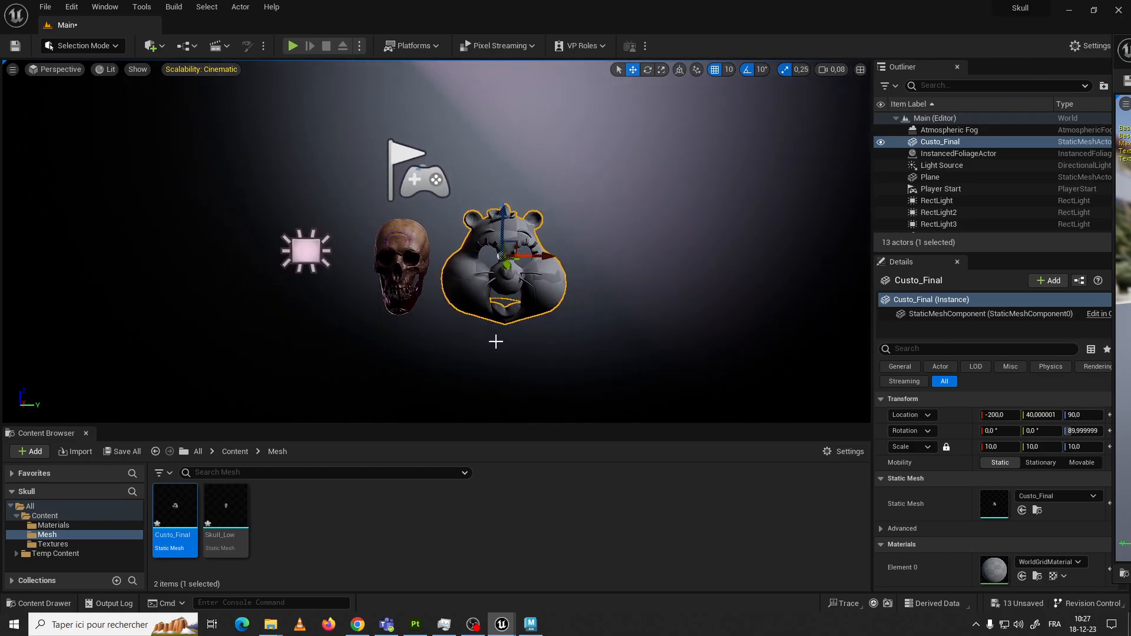
Enlarge the skull to a scale of about 71 and move it to about X -60, Z 120
click(407, 258)
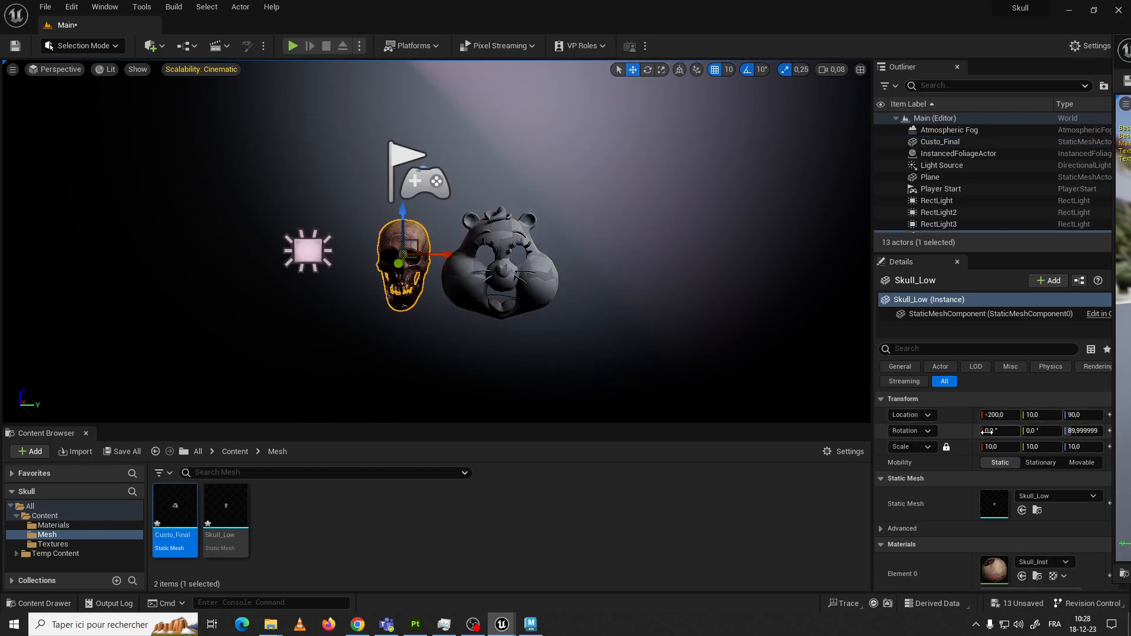
click(1000, 446)
click(491, 246)
click(407, 257)
key(e)
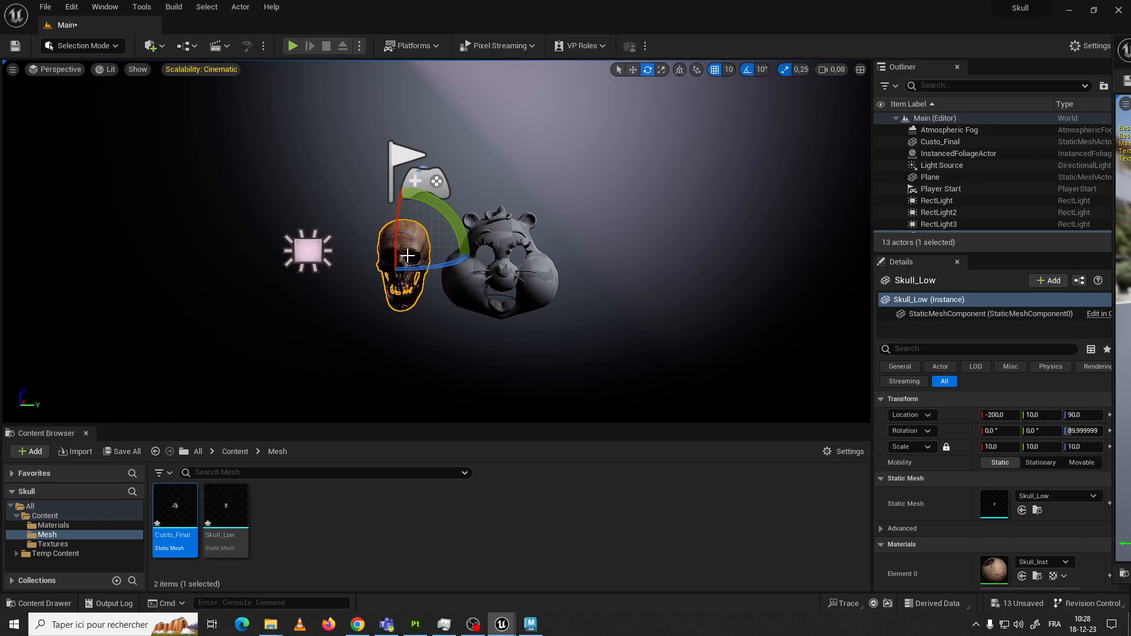
key(r)
drag(414, 251, 462, 204)
key(w)
drag(397, 264, 435, 191)
scroll(421, 213, down, 6)
key(r)
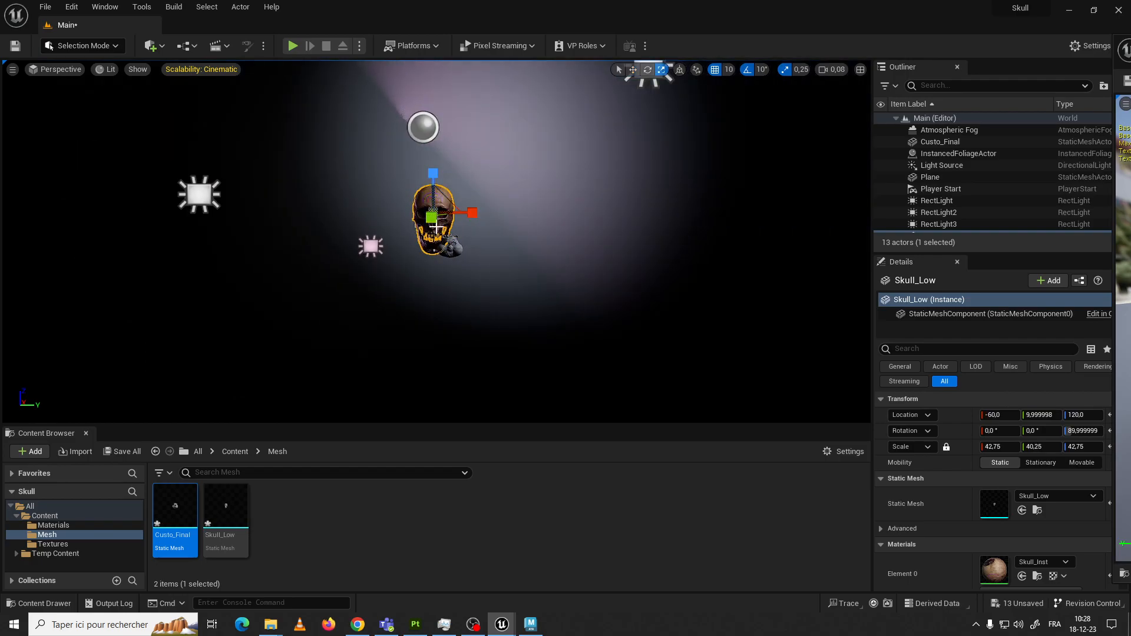
drag(431, 217, 447, 201)
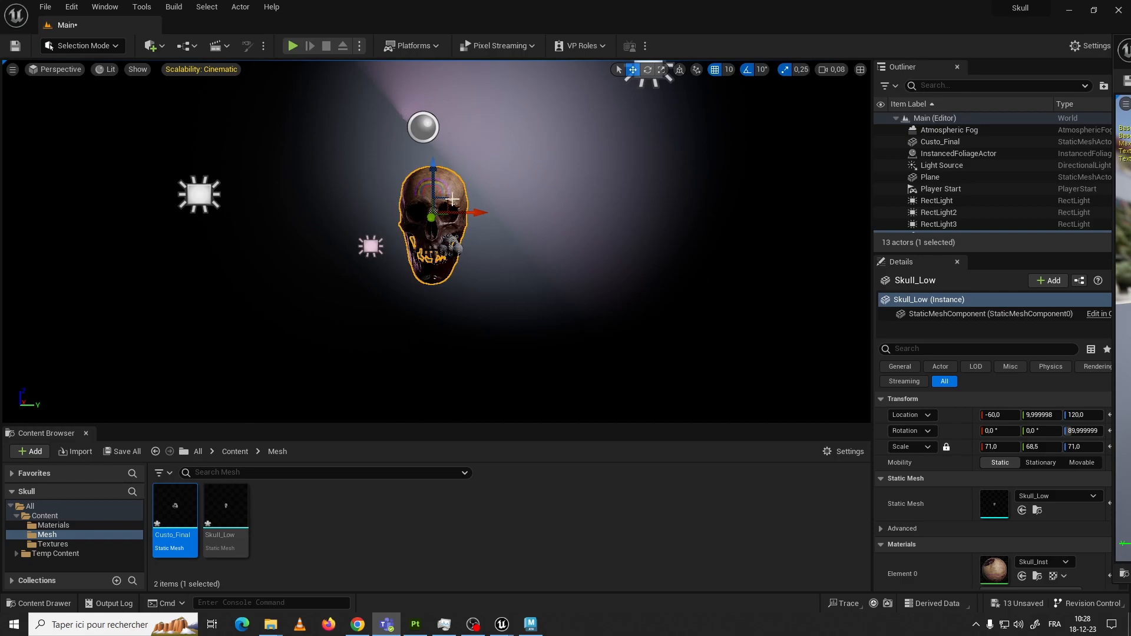
Shift the enlarged skull to about X 20, Y 20, keeping it at Z 120
click(432, 170)
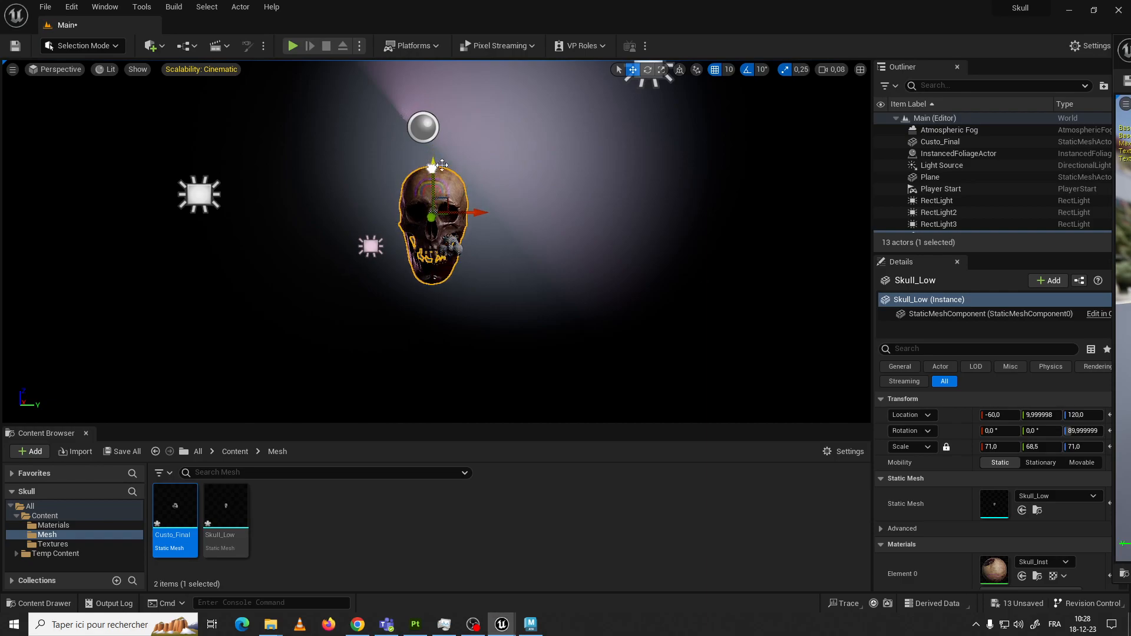
scroll(452, 204, up, 4)
scroll(452, 204, down, 1)
drag(431, 199, 488, 191)
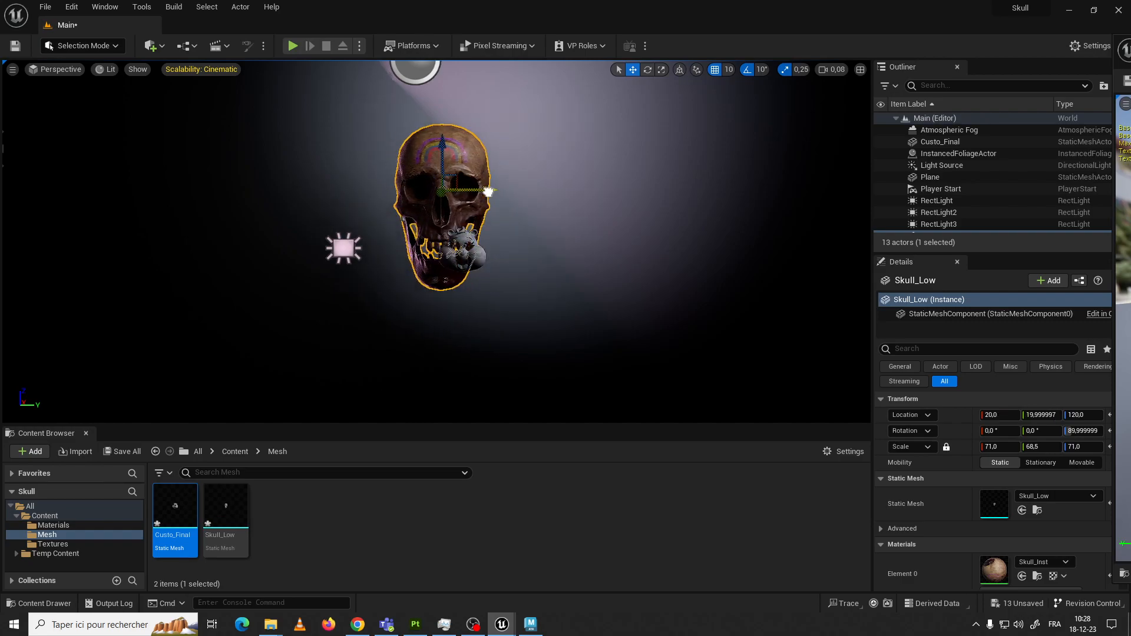
Enlarge the bear head to a uniform scale of 19.75 and move it beside the skull at Y 110
click(534, 152)
click(469, 249)
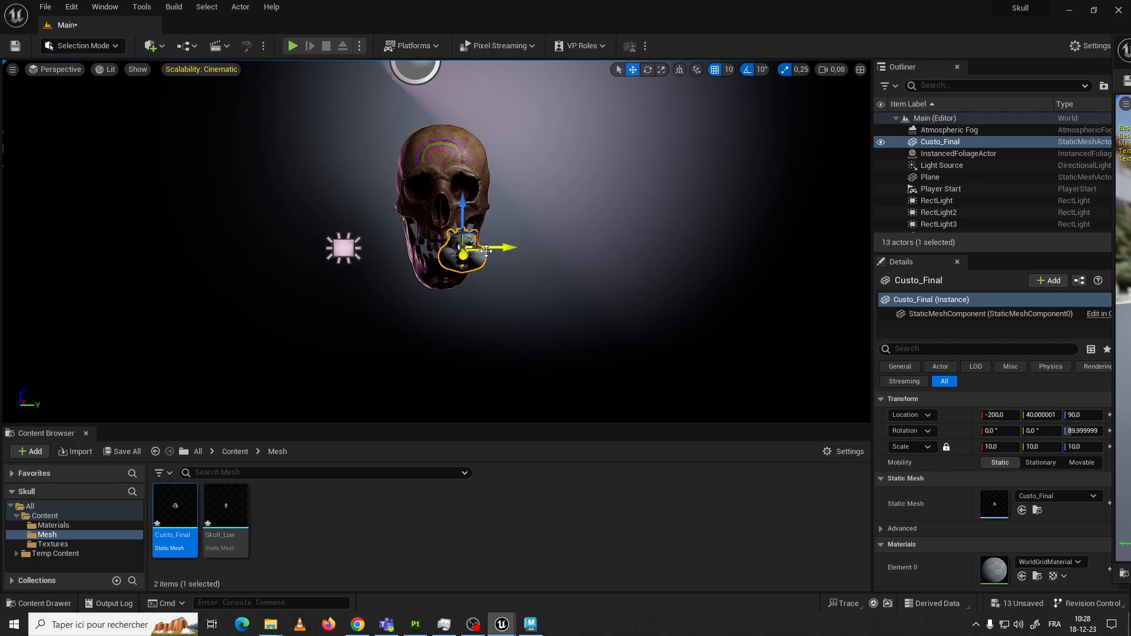
key(r)
drag(454, 246, 602, 247)
key(w)
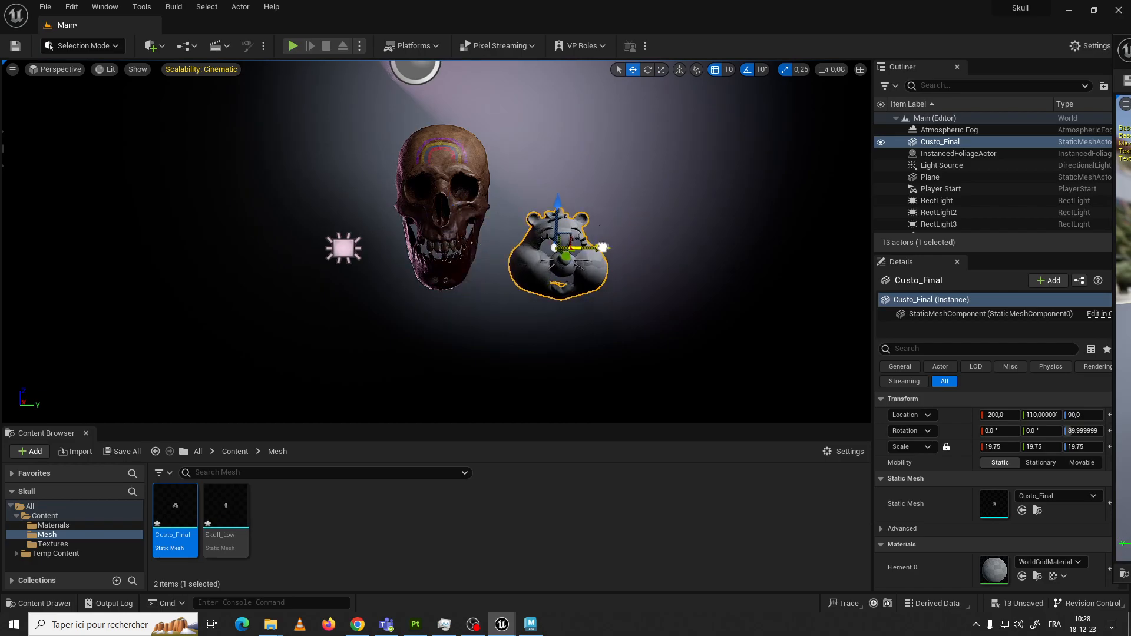
click(491, 284)
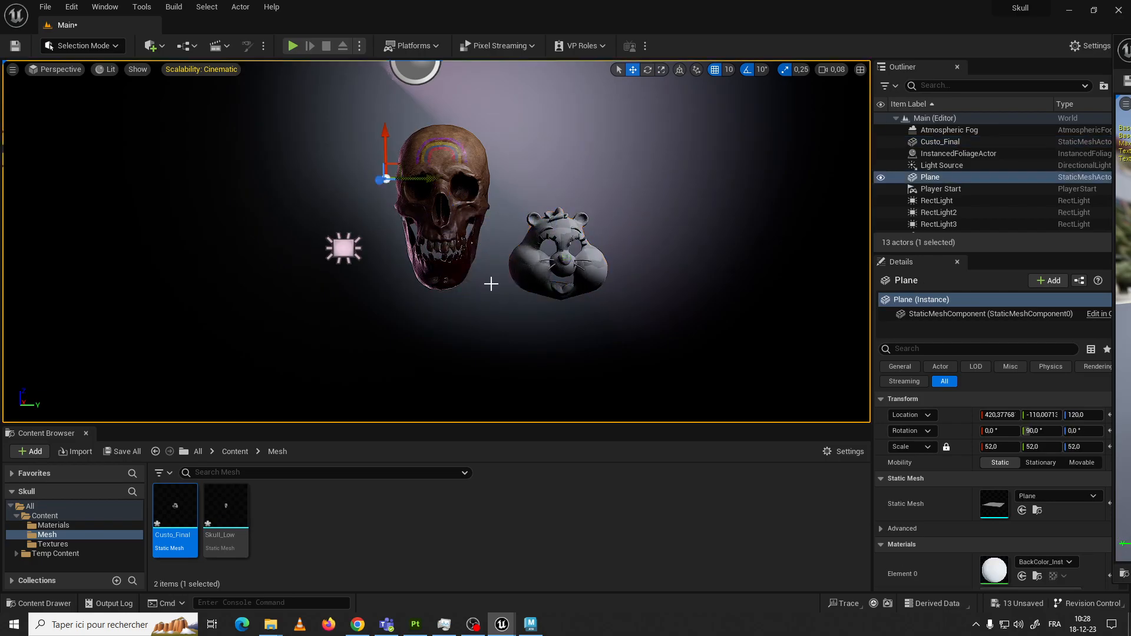
Apply the Custo_Inst material instance from the Materials folder to the bear head
click(65, 528)
drag(327, 508, 618, 235)
click(559, 224)
click(565, 206)
Scale the bear head uniformly to 38 and place it at about X -100, Y 150, Z 110
click(572, 235)
key(r)
key(w)
mouse_move(594, 195)
mouse_down()
mouse_move(594, 180)
mouse_move(591, 207)
mouse_up()
key(r)
click(641, 198)
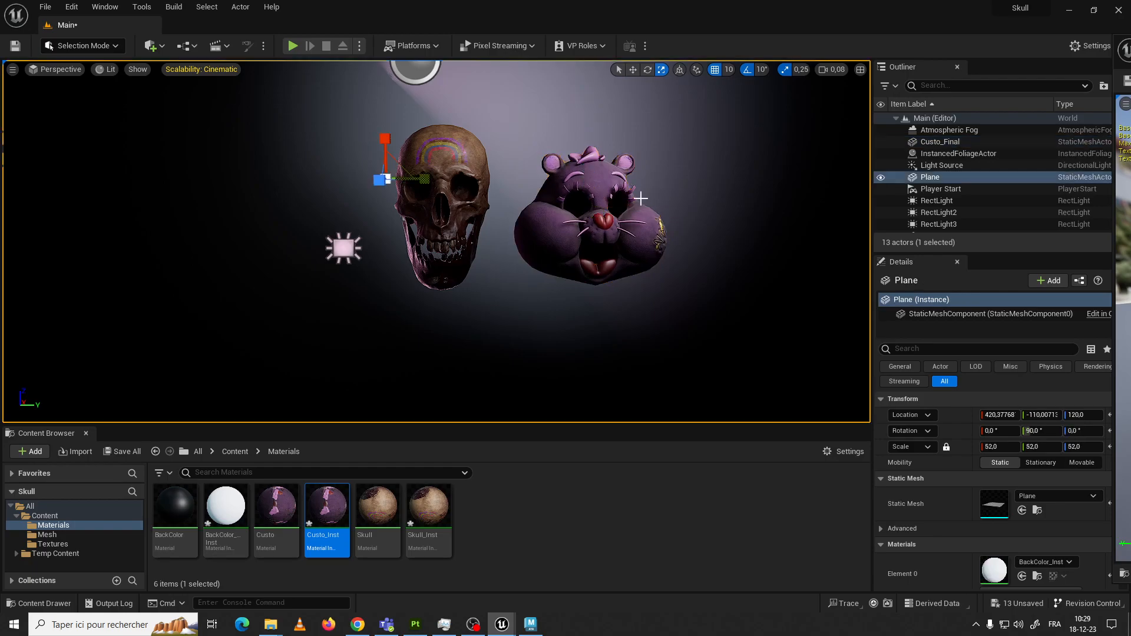
click(620, 208)
key(w)
drag(613, 208, 602, 208)
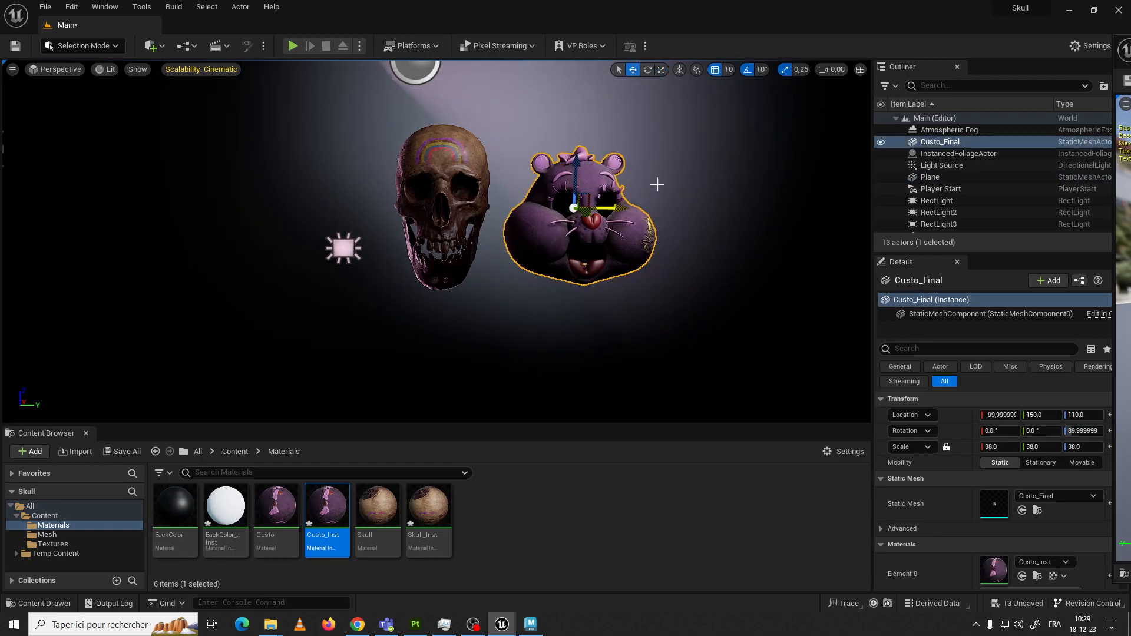
click(656, 171)
Shift both heads sideways, the skull to about Y -60 and the bear head to about Y 90
click(471, 205)
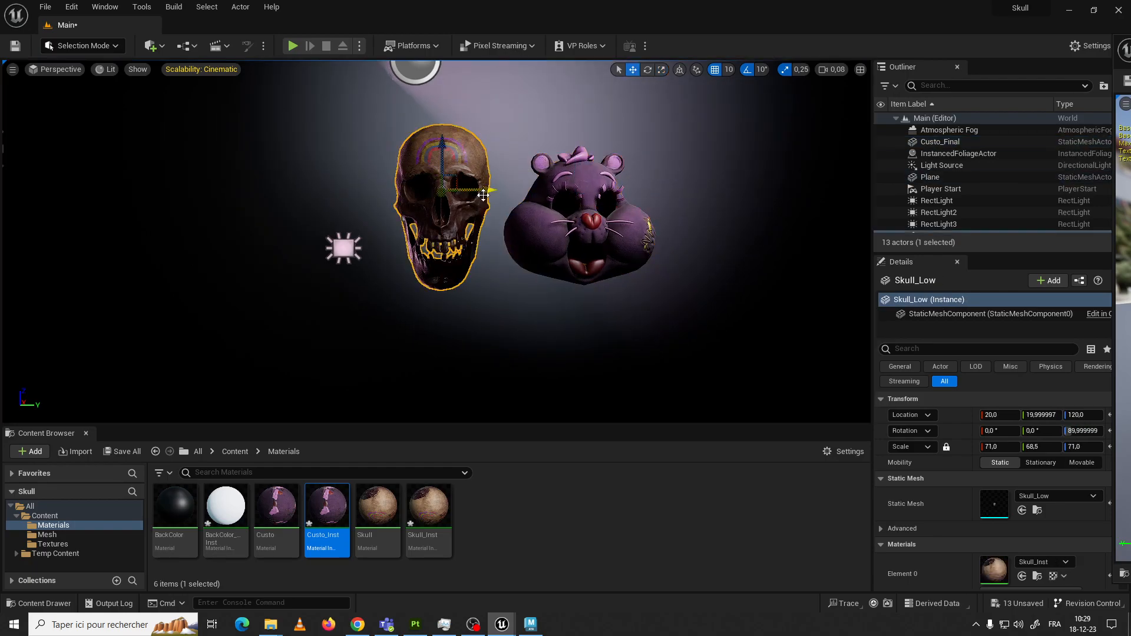
drag(483, 194, 416, 190)
click(565, 179)
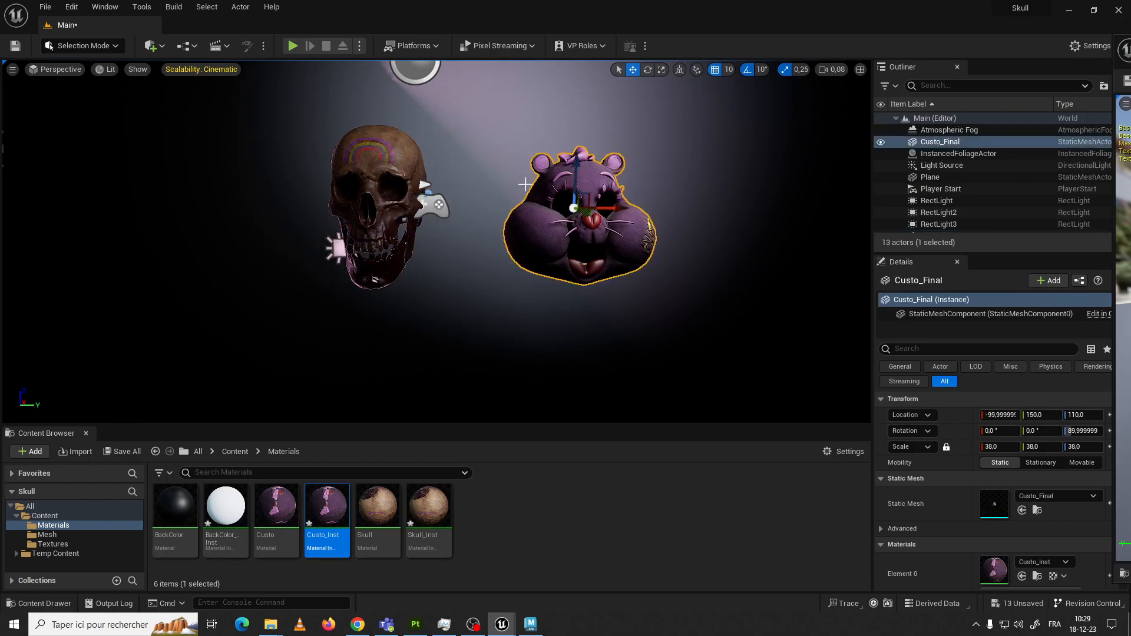
drag(631, 207, 543, 217)
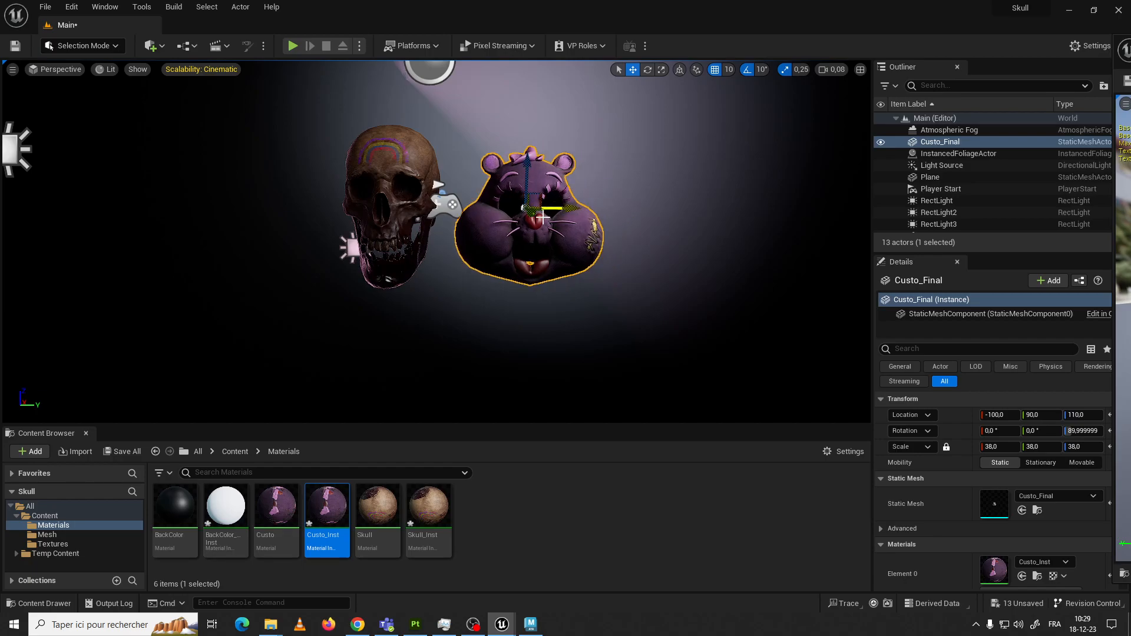
key(r)
click(411, 188)
click(396, 194)
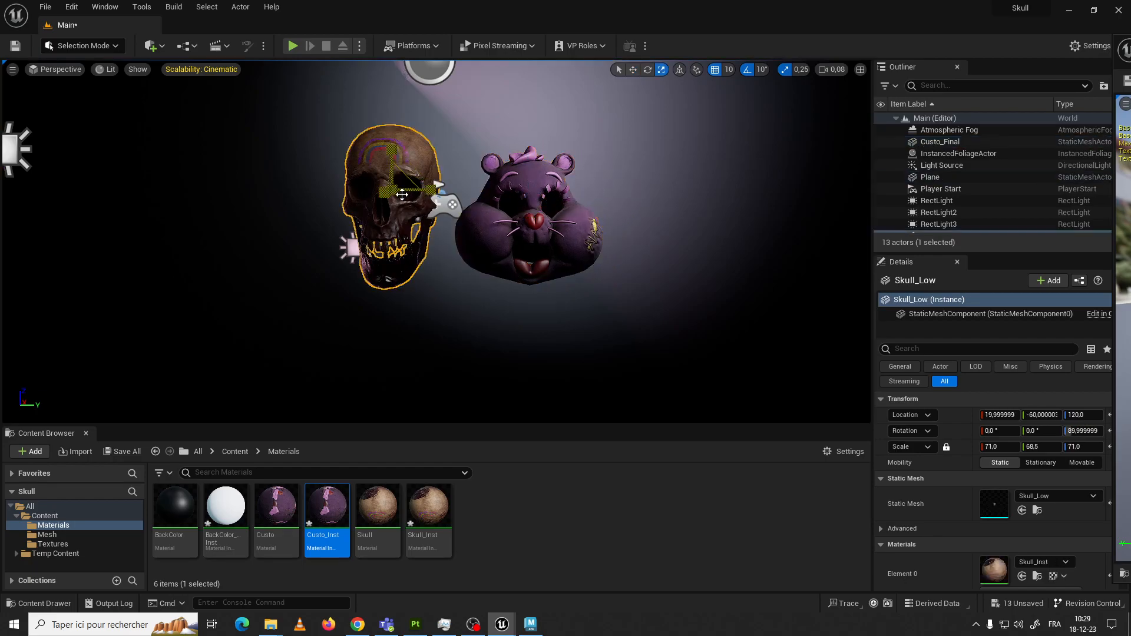
click(469, 174)
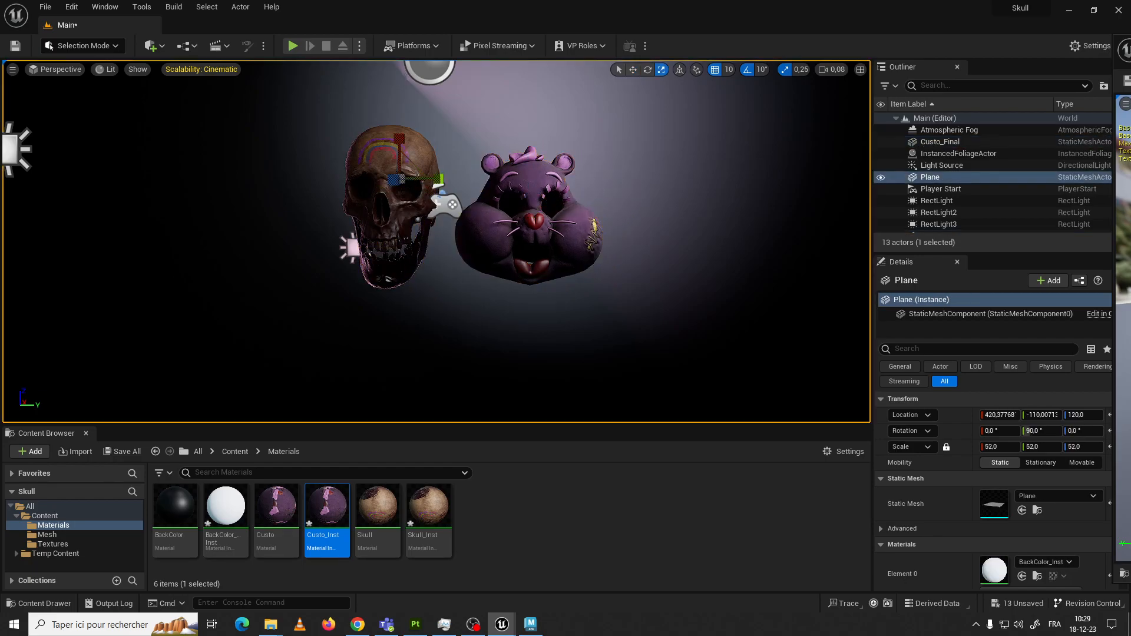
click(548, 218)
Duplicate the skull, place the copy beside the original and turn it partly sideways
click(428, 176)
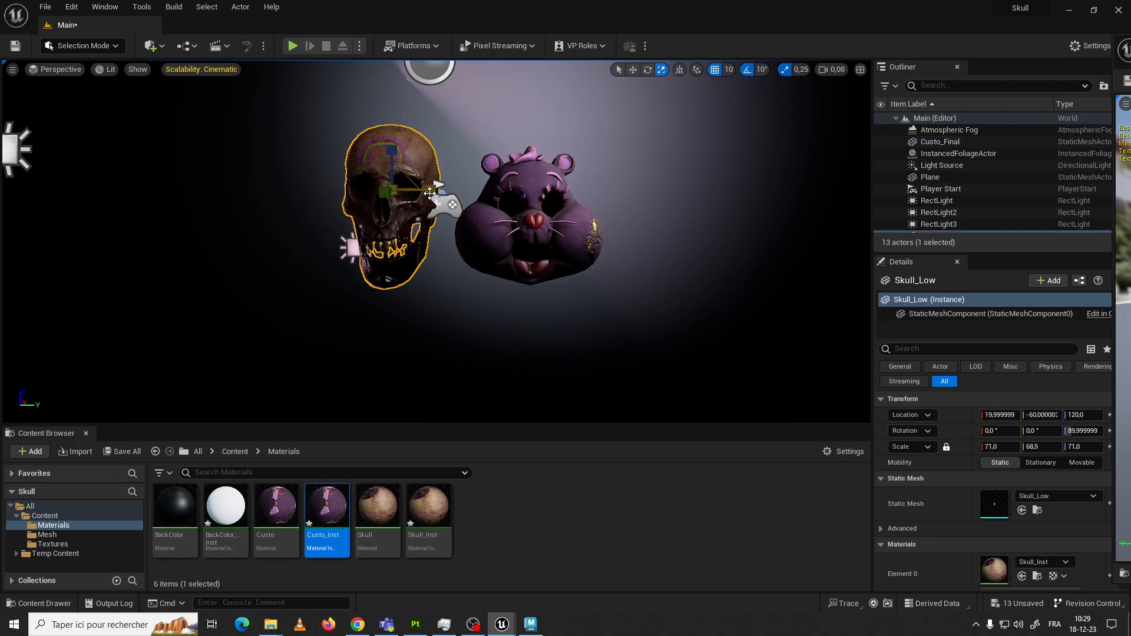
key(w)
alt+drag(439, 186, 492, 179)
key(e)
key(w)
Move the bear head to the other side of the original skull and rotate it so it lies tilted
click(579, 235)
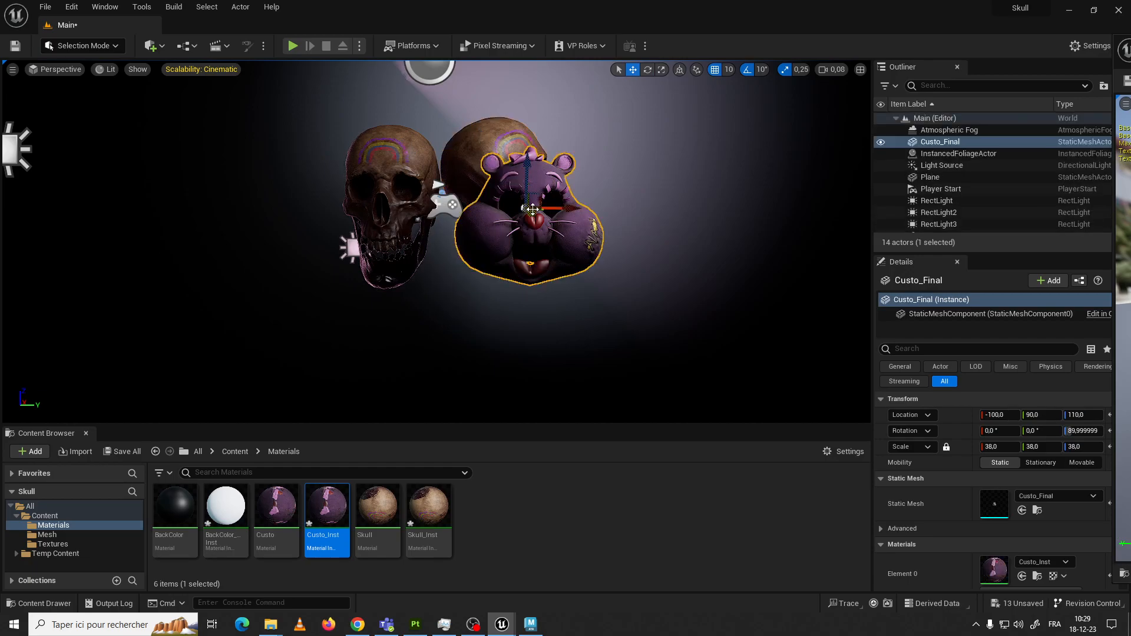
drag(565, 208, 345, 209)
key(e)
drag(264, 163, 281, 154)
key(w)
drag(298, 204, 352, 243)
click(441, 263)
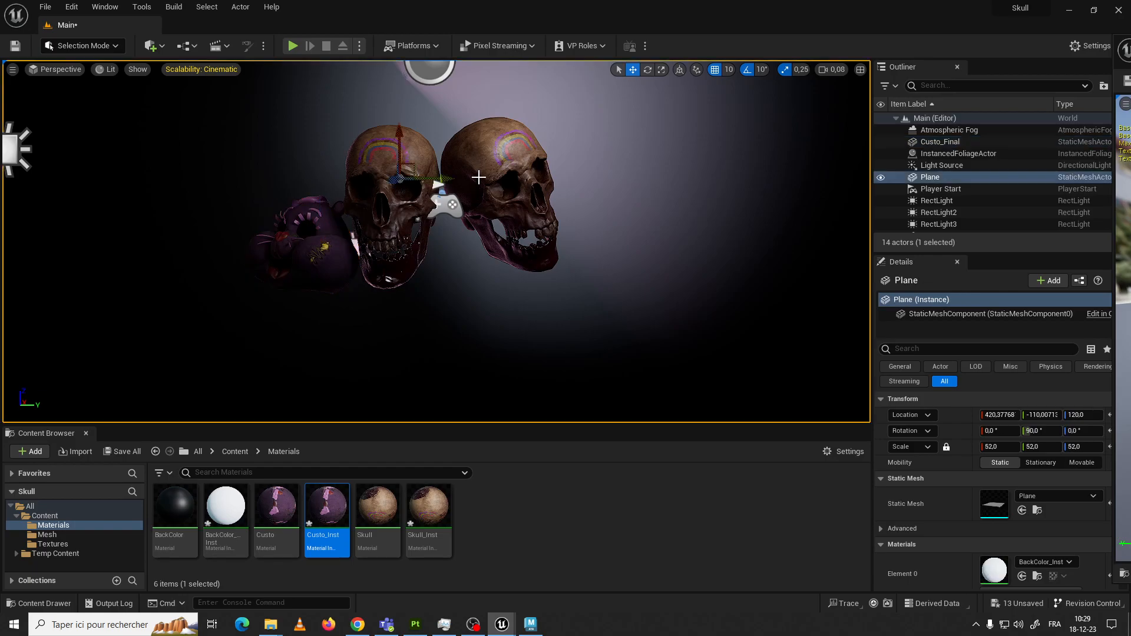
Duplicate the turned skull and lay the copy on its side below, at about X 28, Y 49, Z 21
click(479, 177)
alt+drag(505, 182, 483, 268)
key(e)
mouse_move(485, 230)
mouse_down()
mouse_move(470, 229)
mouse_move(489, 231)
mouse_up()
key(w)
key(e)
key(w)
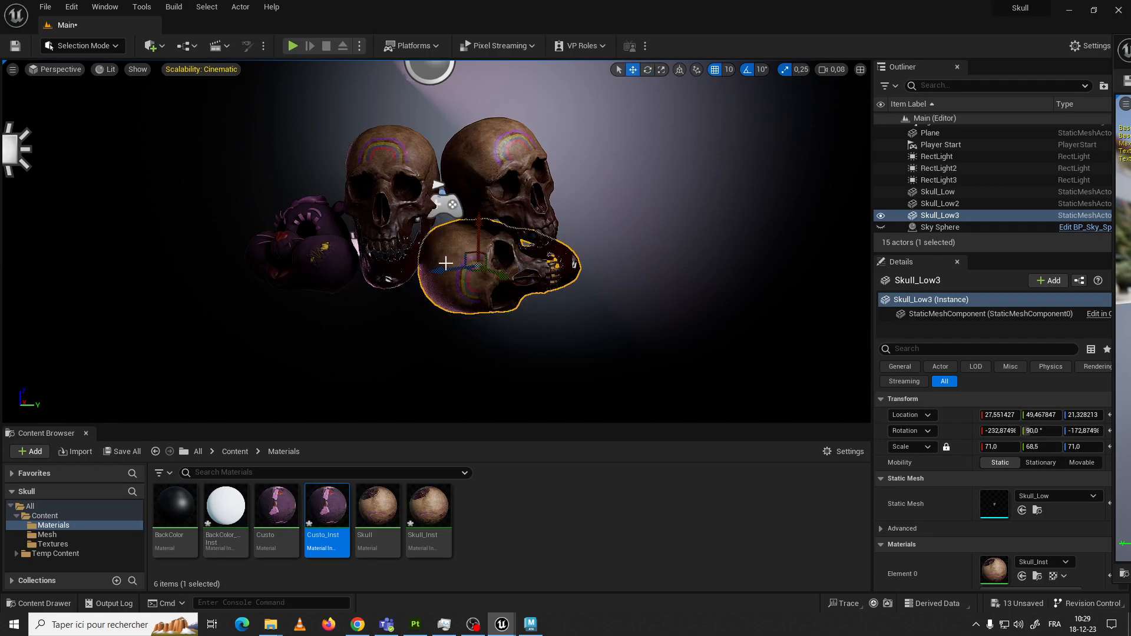
Rotate the lying skull copy and move it behind and between the two upright skulls at about Z 71
drag(446, 263, 392, 270)
drag(437, 231, 437, 207)
drag(459, 257, 552, 245)
drag(575, 203, 593, 194)
drag(550, 226, 472, 225)
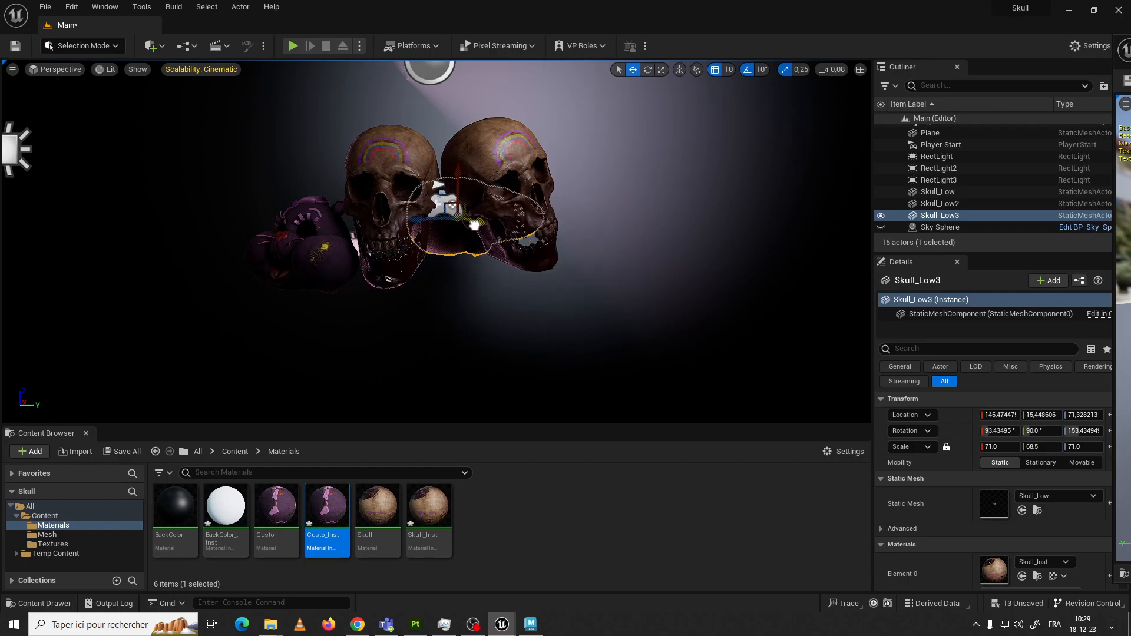
click(475, 238)
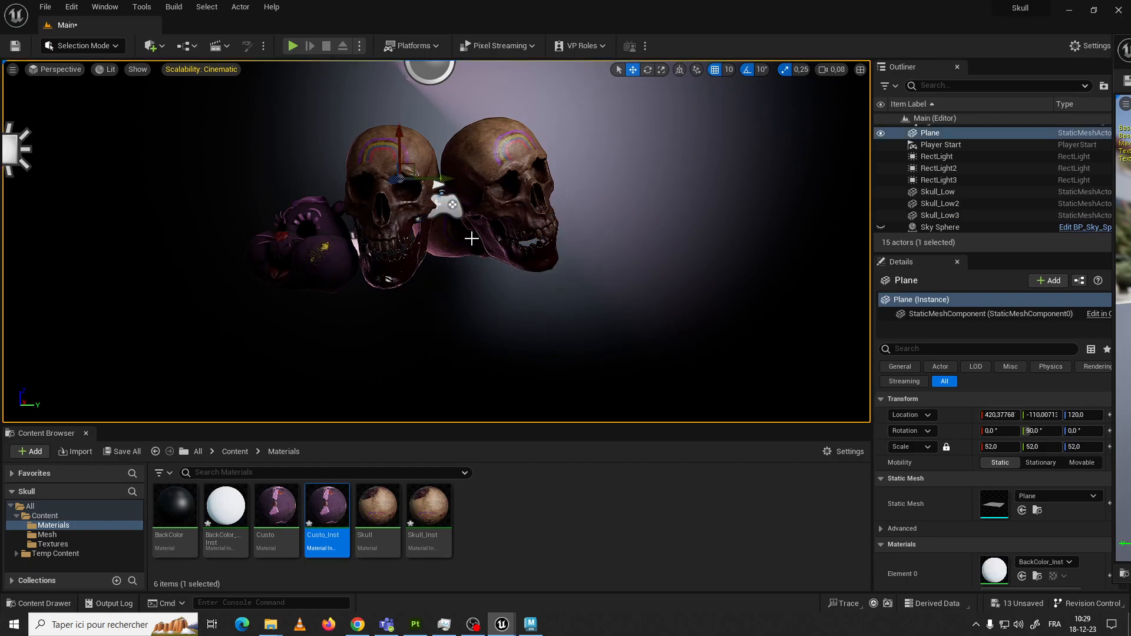
Duplicate the rear skull and place the copy upright below the others at about X -8, Y 32, Z -10
click(469, 239)
key(ctrl+d)
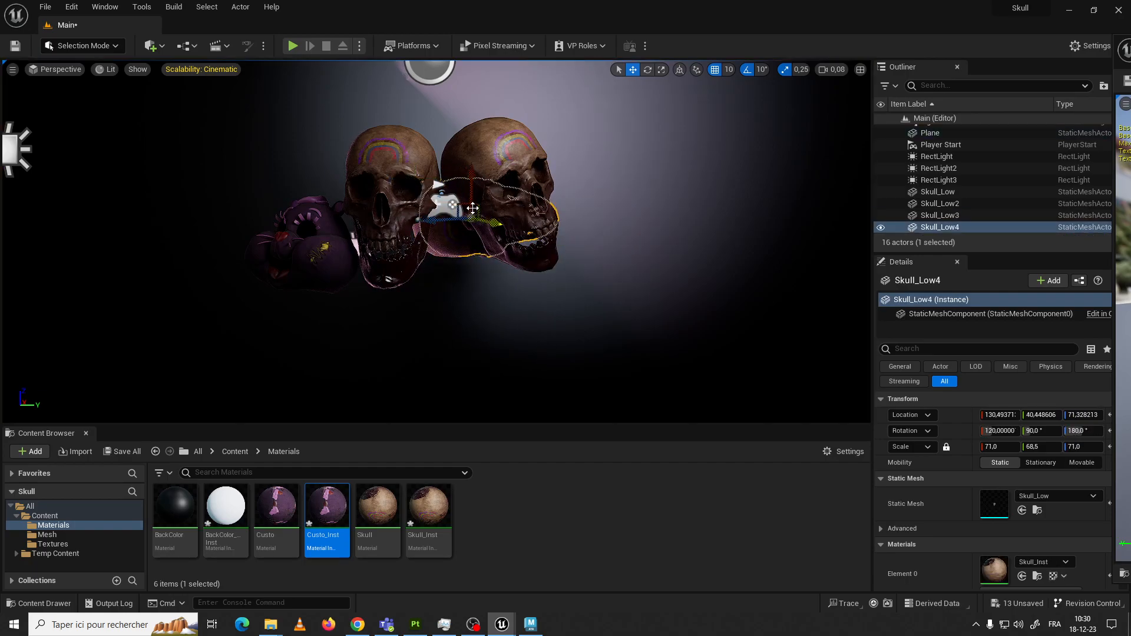
drag(477, 194, 554, 182)
key(e)
key(w)
drag(585, 149, 497, 308)
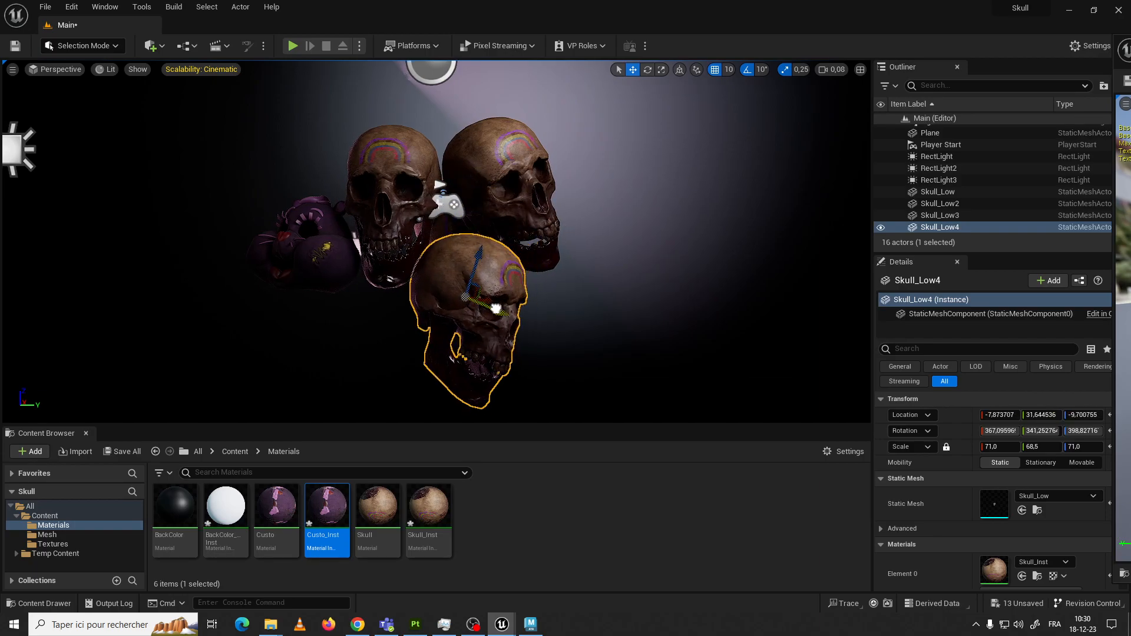
click(536, 248)
right_drag(555, 210, 556, 225)
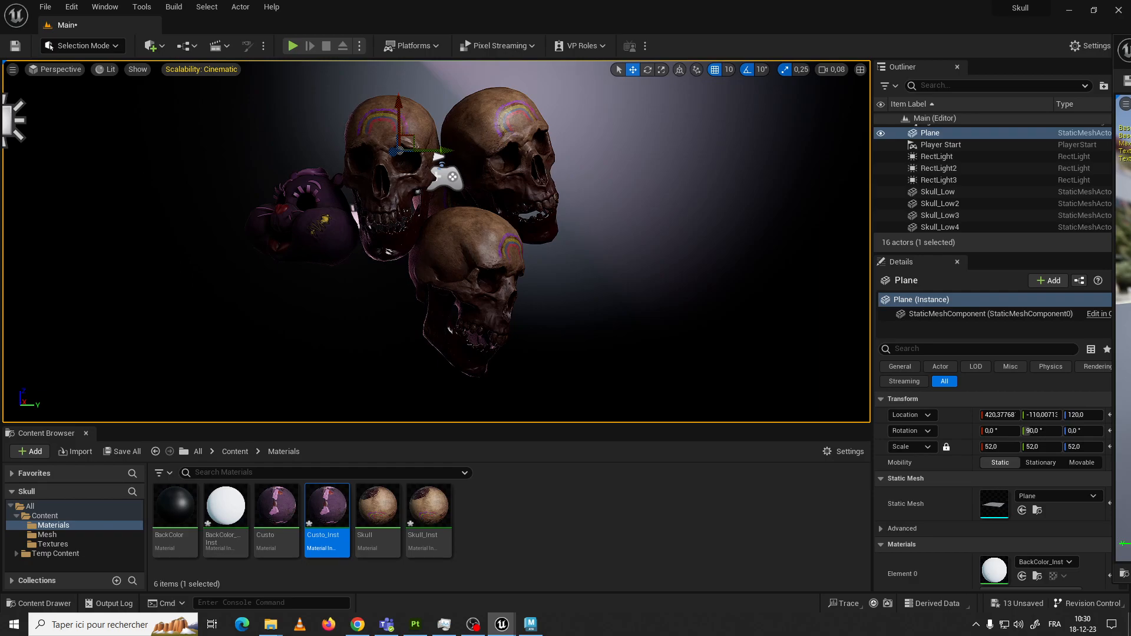
click(466, 251)
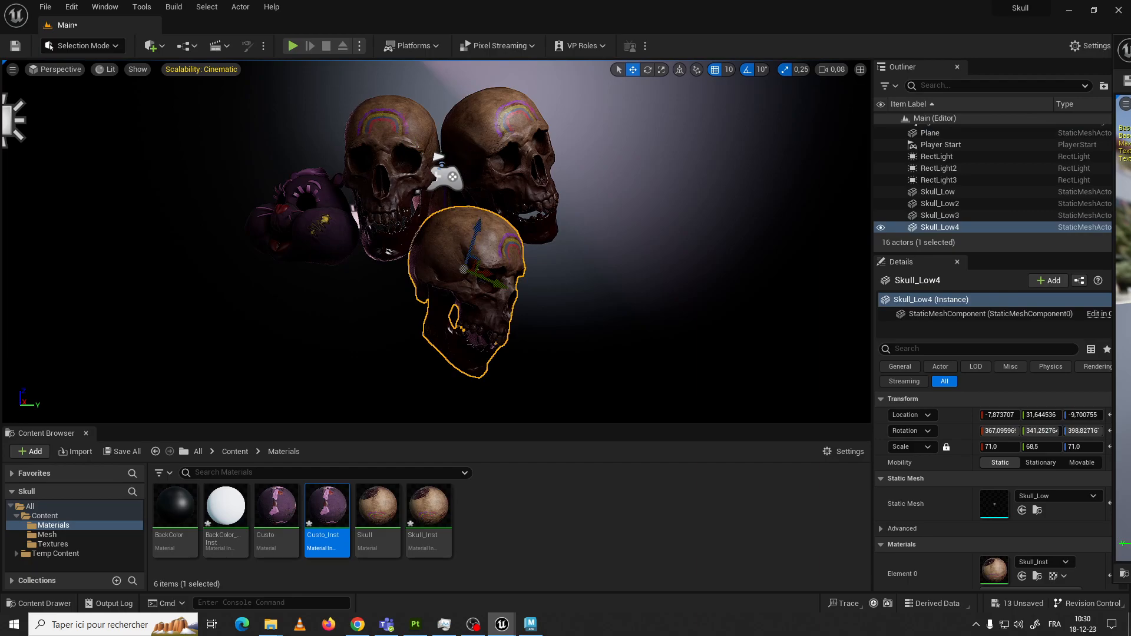
click(569, 168)
click(421, 155)
click(576, 164)
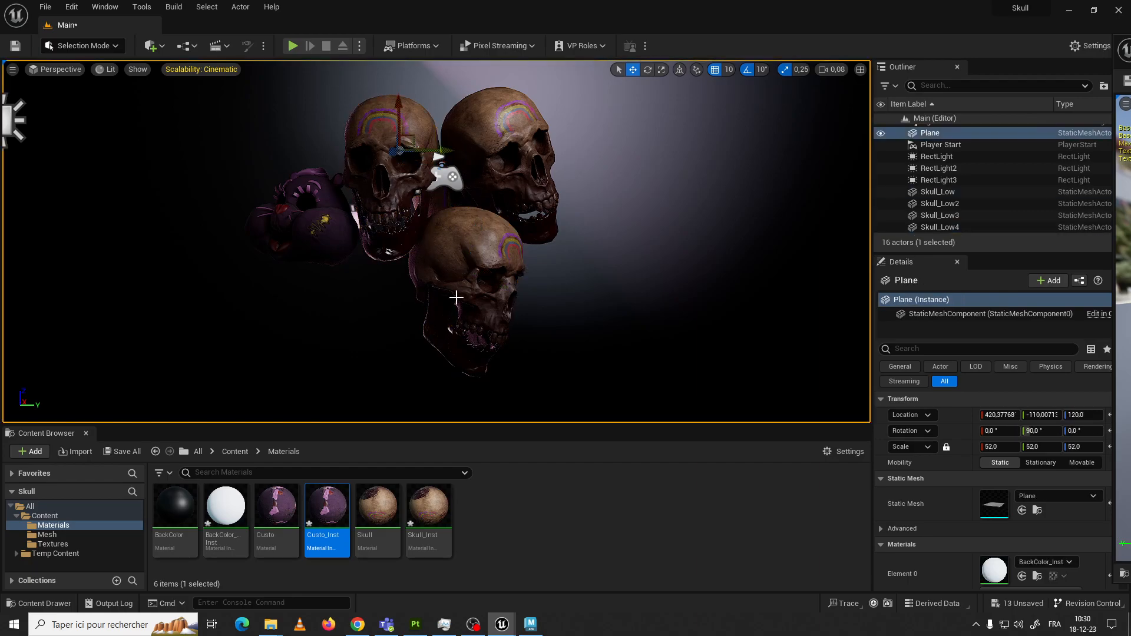
Tilt the lowest skull copy and move it up against the two upper skulls
click(493, 277)
mouse_move(493, 278)
mouse_down()
mouse_move(530, 270)
mouse_move(493, 278)
mouse_up()
drag(437, 239, 462, 138)
key(e)
drag(422, 172, 412, 196)
key(w)
drag(462, 159, 415, 198)
click(536, 222)
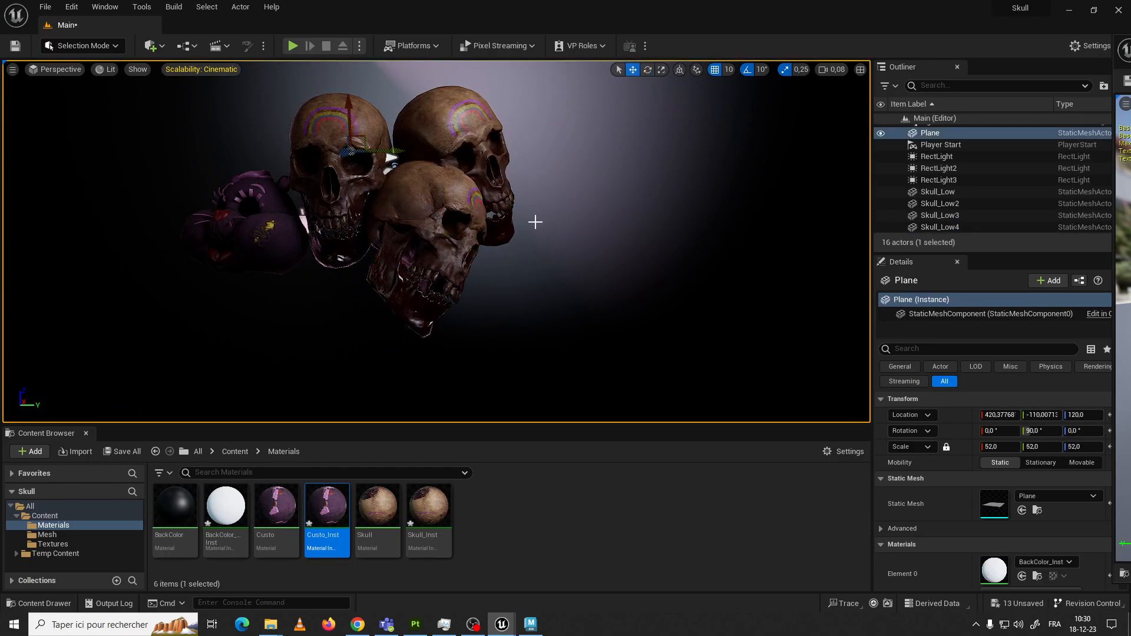
Delete the three duplicated skulls, leaving only the original skull and the bear head
click(437, 225)
key(Delete)
click(411, 171)
key(Delete)
click(412, 167)
key(Delete)
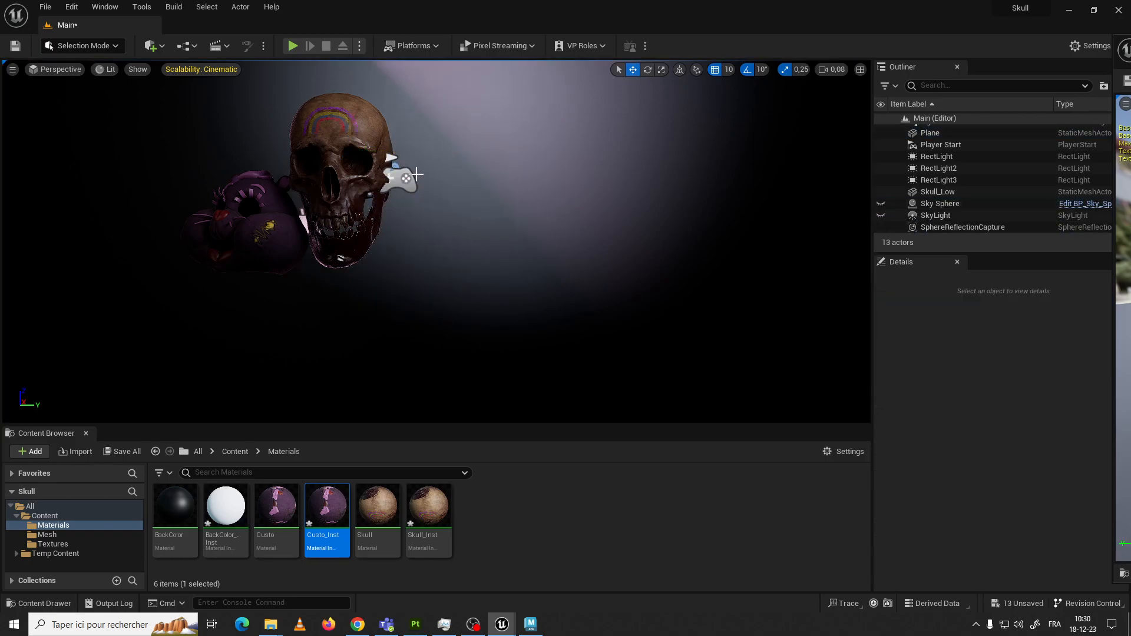
Rotate the bear head to face forward and move it to about X -23, Y -80, Z 87
right_drag(357, 199, 345, 199)
click(356, 199)
drag(356, 199, 398, 230)
key(e)
key(w)
drag(415, 92, 436, 176)
key(e)
Set the bear head's uniform scale to 100
key(r)
click(1000, 447)
text(100)
key(Return)
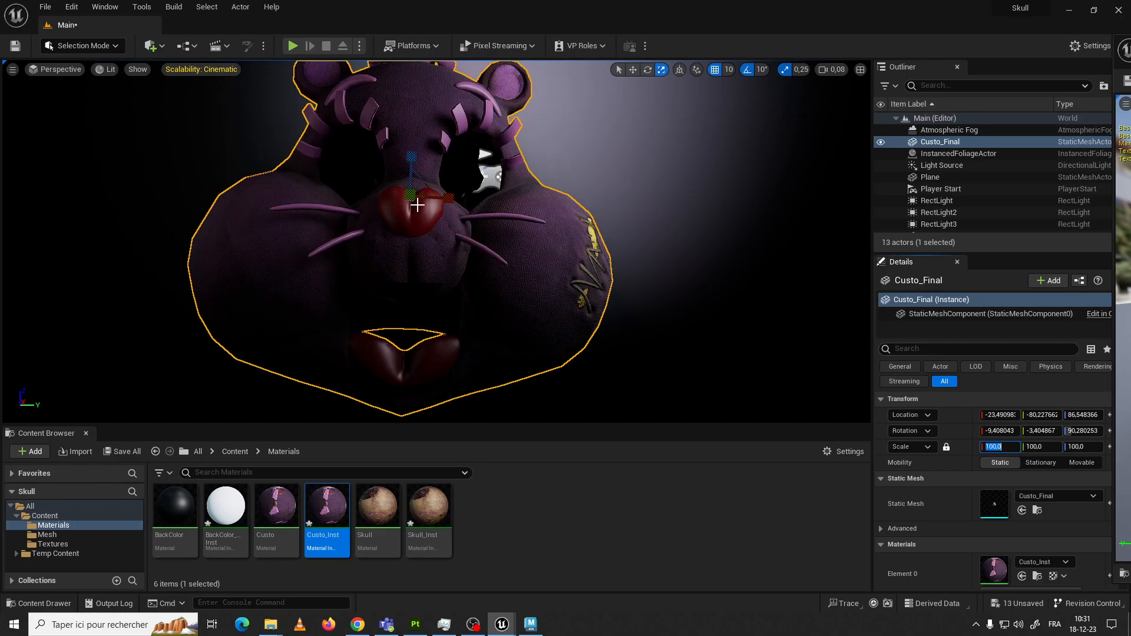
Tilt the bear head by -50° and move it below the skull to about X 124, Y -94, Z -163
click(586, 177)
click(496, 236)
key(e)
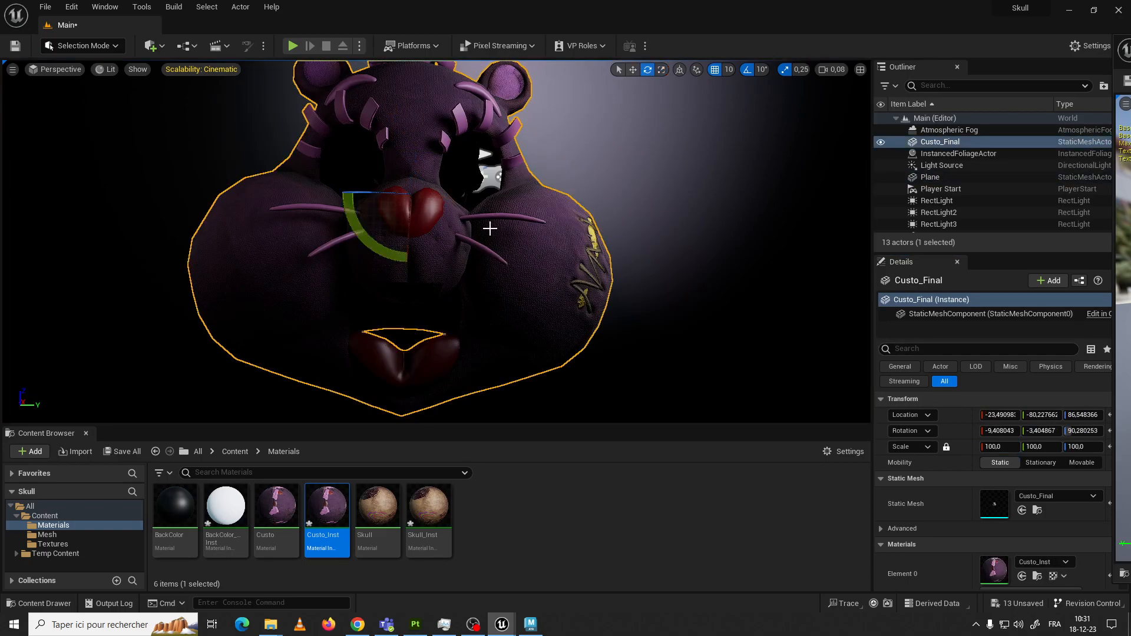
drag(377, 230, 378, 153)
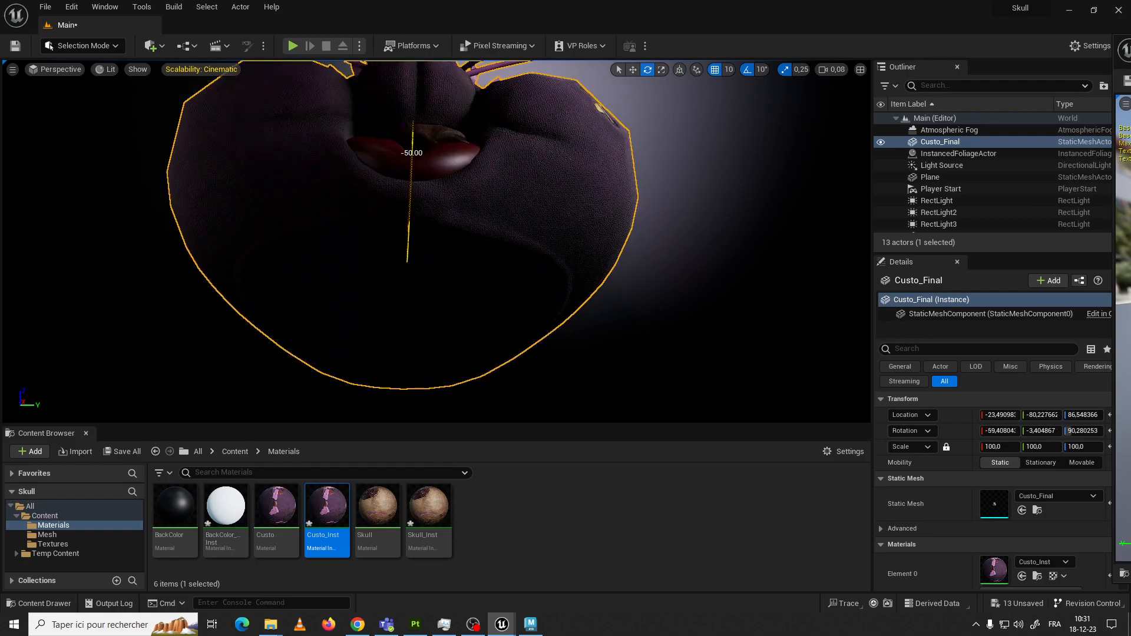
key(w)
drag(411, 154, 407, 347)
key(r)
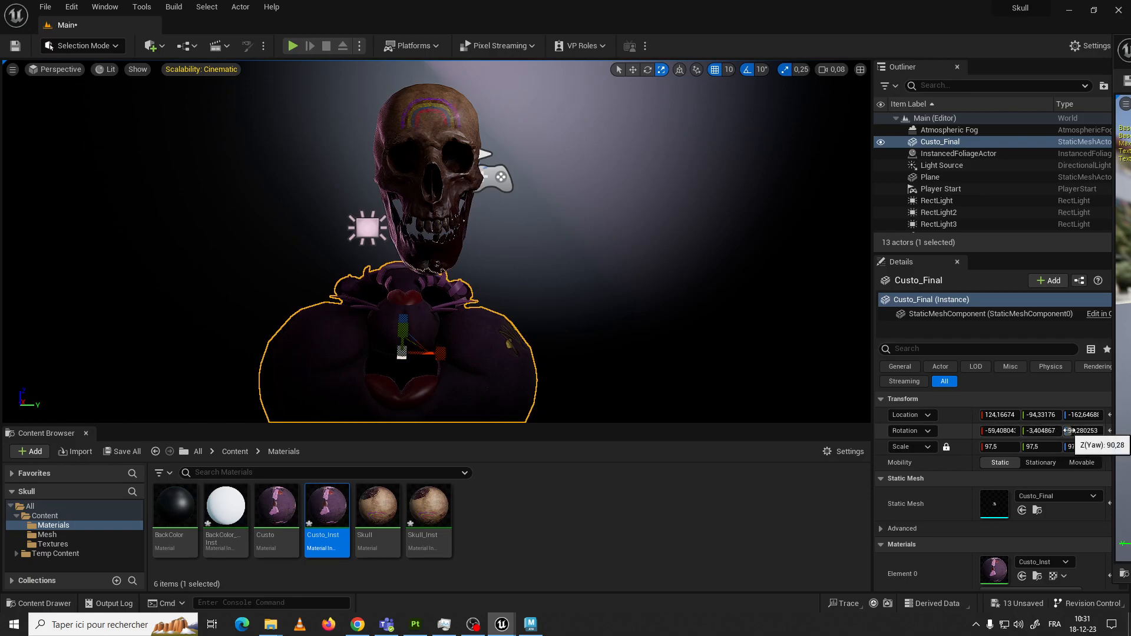
Set the bear head's uniform scale to 50
click(1015, 447)
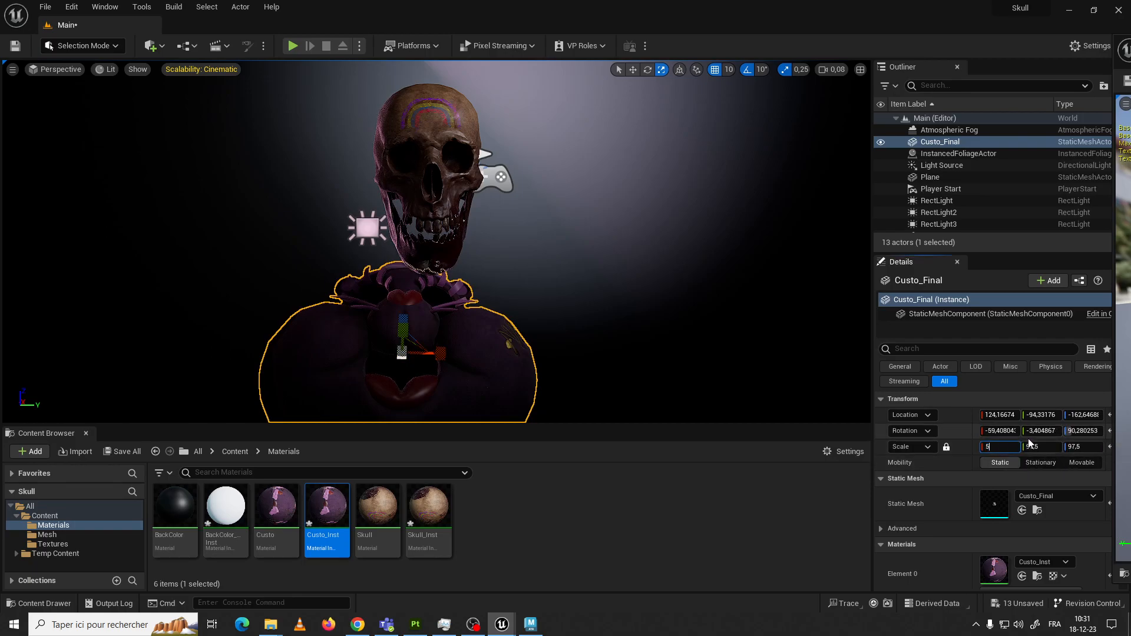
text(50)
key(Return)
Rotate the bear head and move it up directly under the skull's jaw
click(506, 331)
click(426, 386)
key(e)
drag(404, 337, 442, 287)
key(w)
click(475, 309)
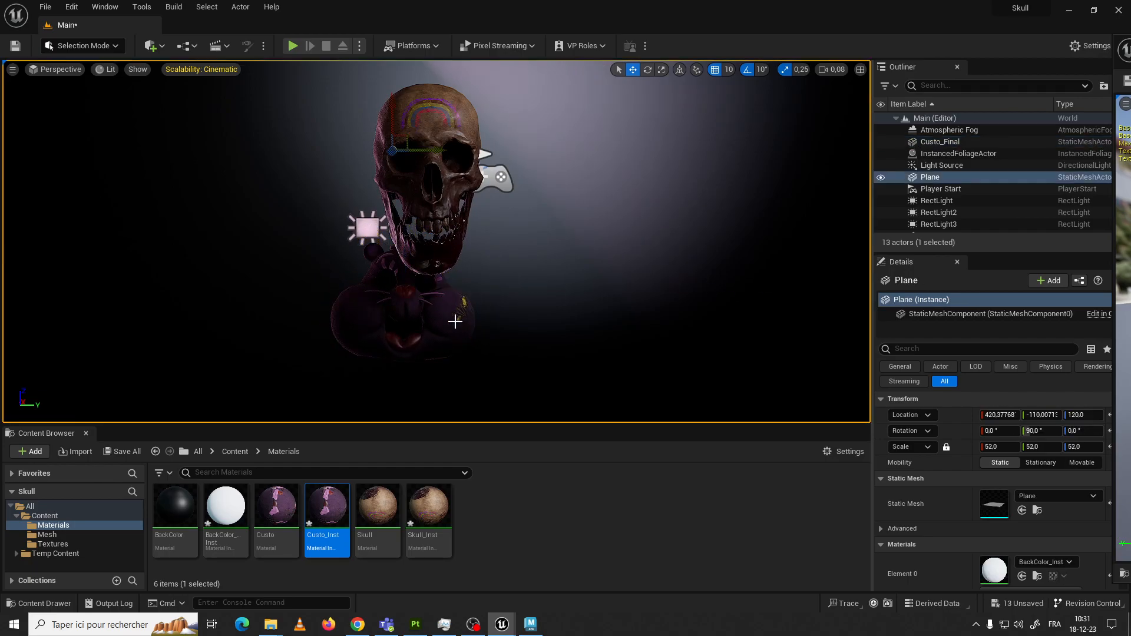
Duplicate the bear head twice and spread the three heads in a row beneath the skull
click(436, 309)
drag(442, 298, 377, 294)
key(ctrl+d)
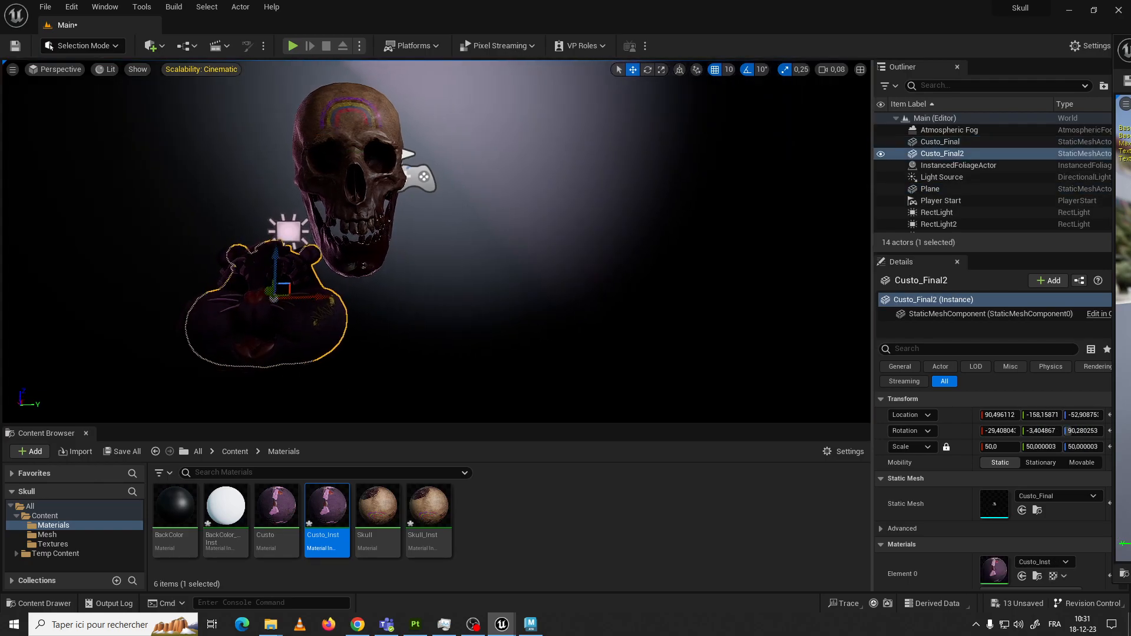
drag(395, 294, 654, 318)
key(ctrl+d)
Tilt the middle and left bear heads upward, giving the middle one an X rotation of about -9.4°
key(e)
click(526, 301)
drag(507, 301, 512, 327)
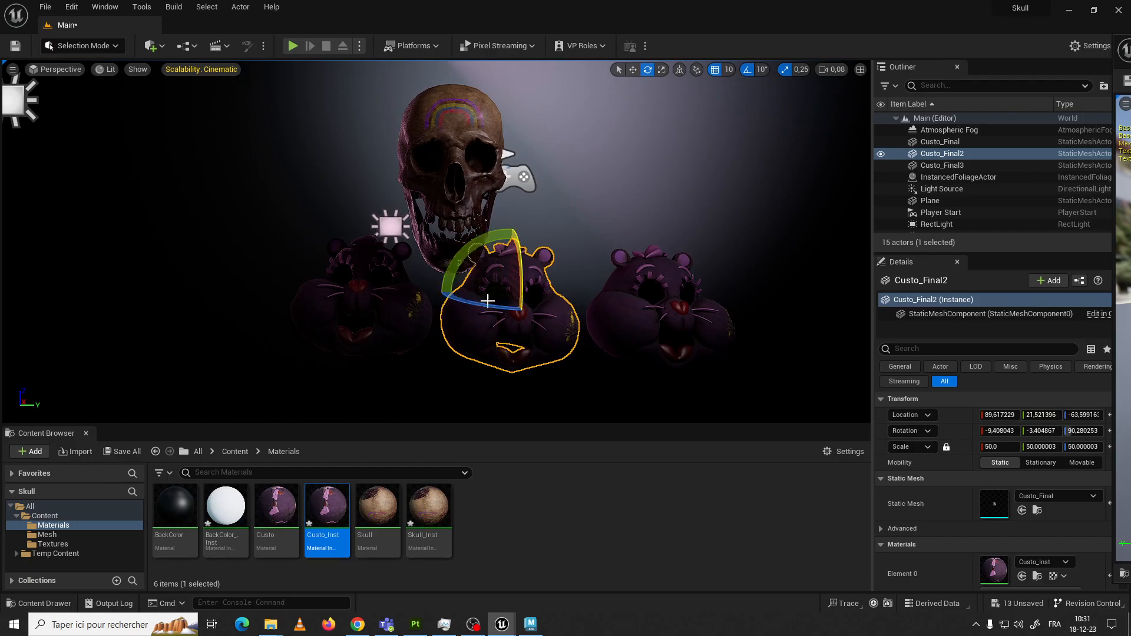
click(423, 303)
drag(356, 299, 354, 337)
click(510, 291)
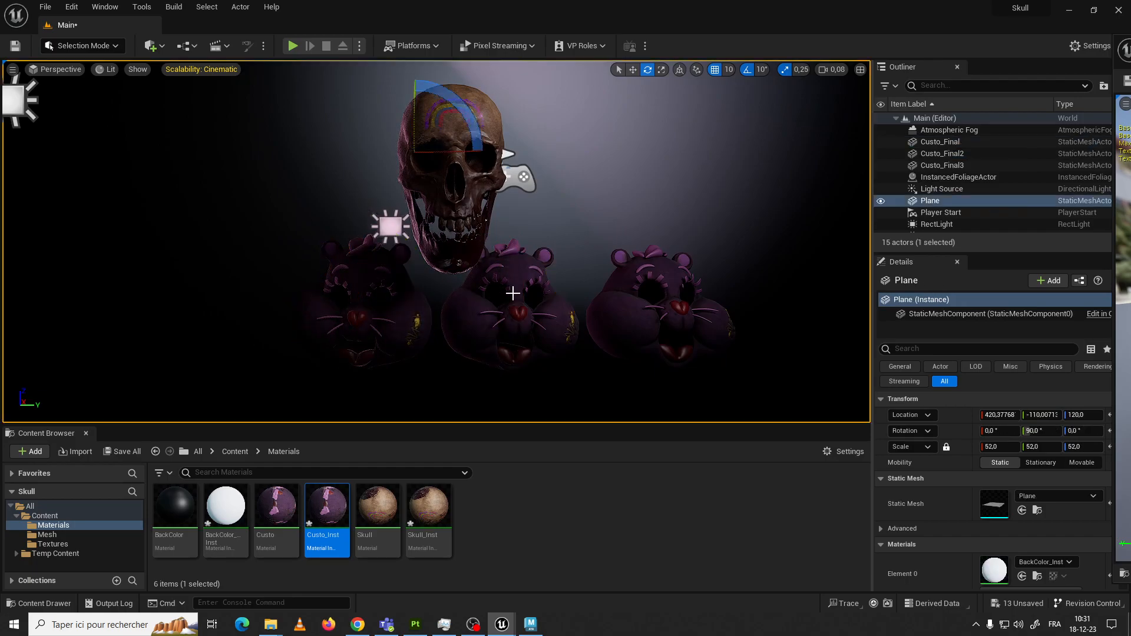
Shift all three bear heads sideways together so the middle one sits under the skull's jaw
click(519, 294)
ctrl+click(395, 282)
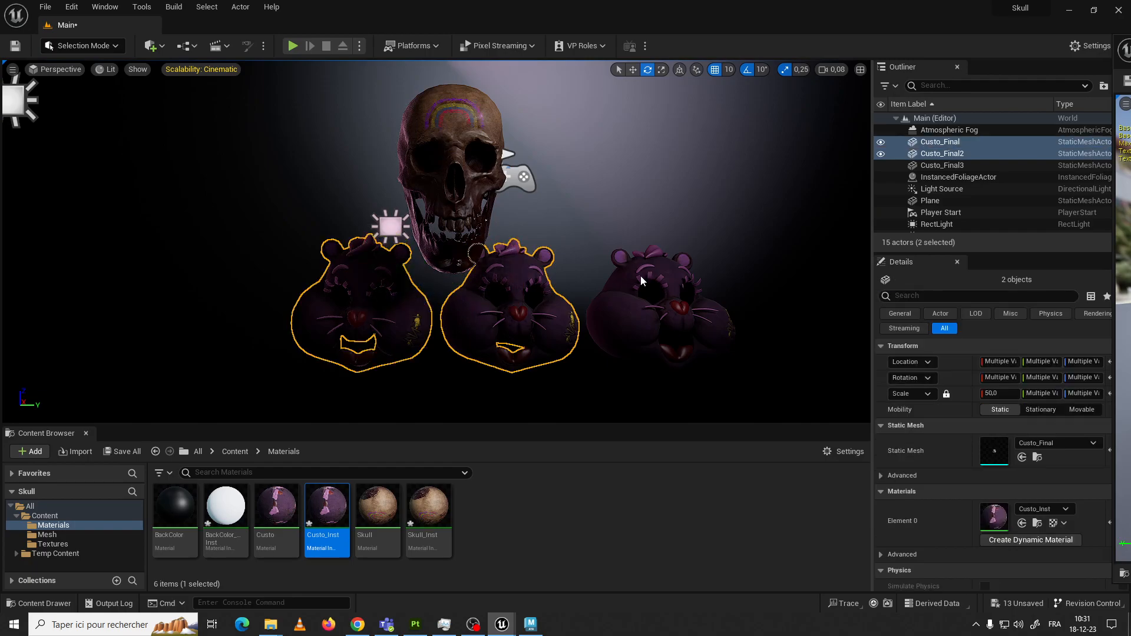
ctrl+click(630, 281)
key(w)
drag(686, 301, 635, 300)
Tilt the left bear head to an X rotation of about -9.4°
click(481, 293)
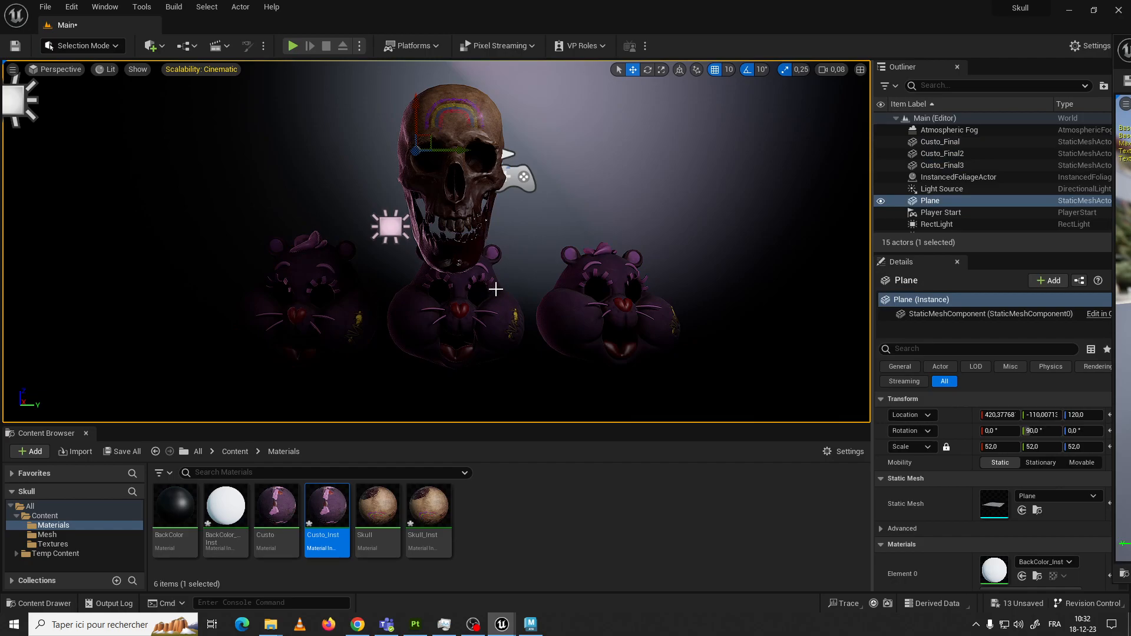
click(336, 283)
key(e)
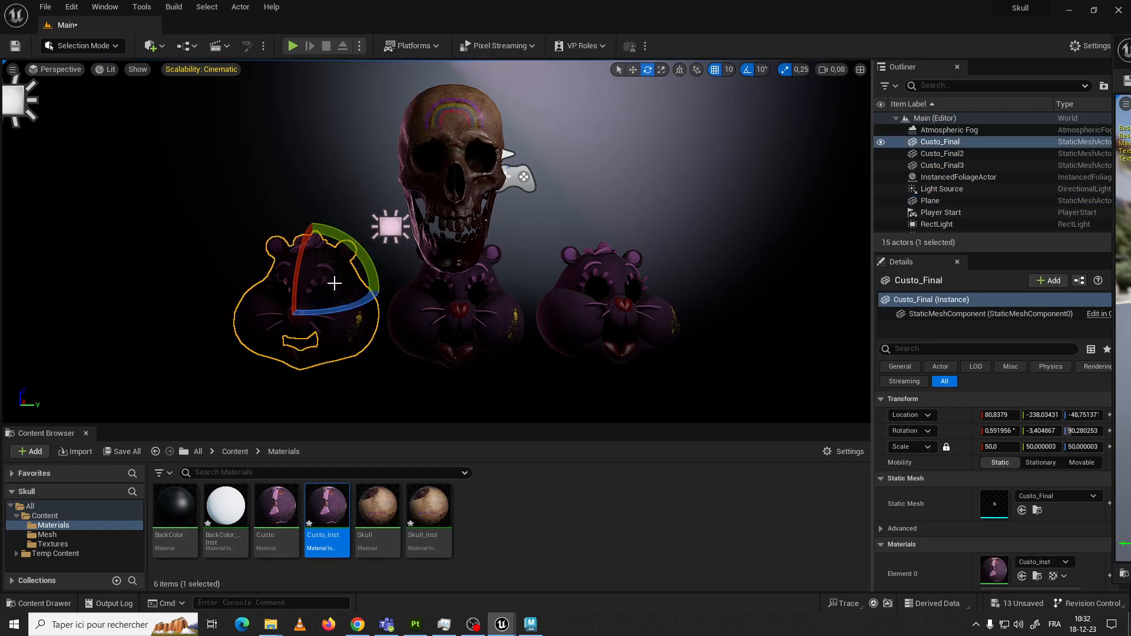
drag(301, 260, 318, 262)
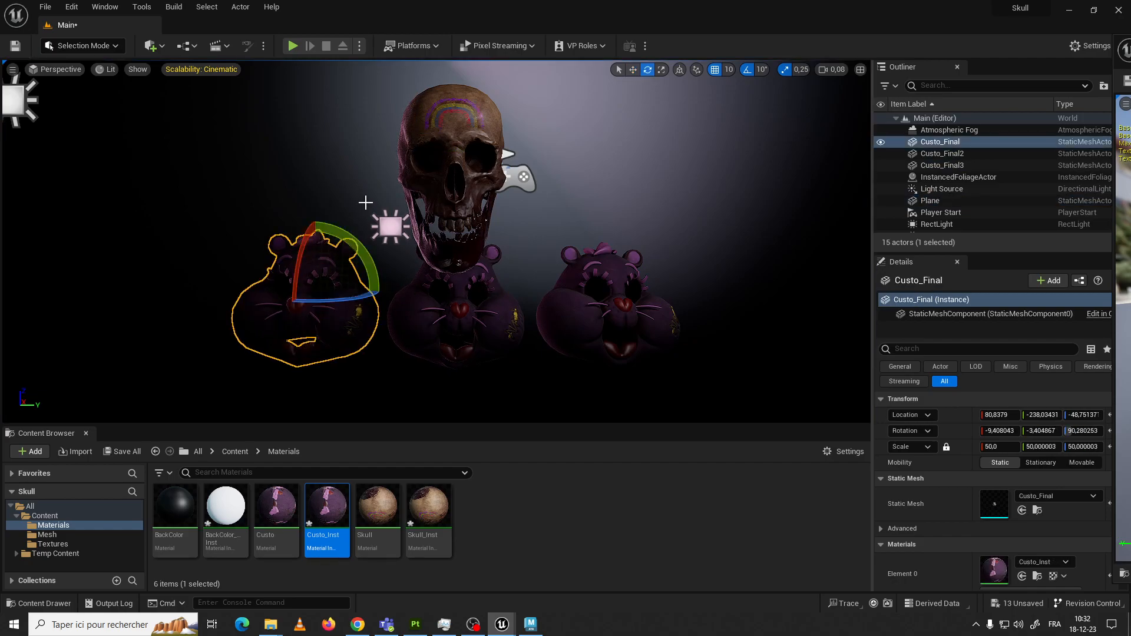
Duplicate the row of three bear heads and place the copies behind and between the front row, slightly higher
click(488, 254)
click(436, 295)
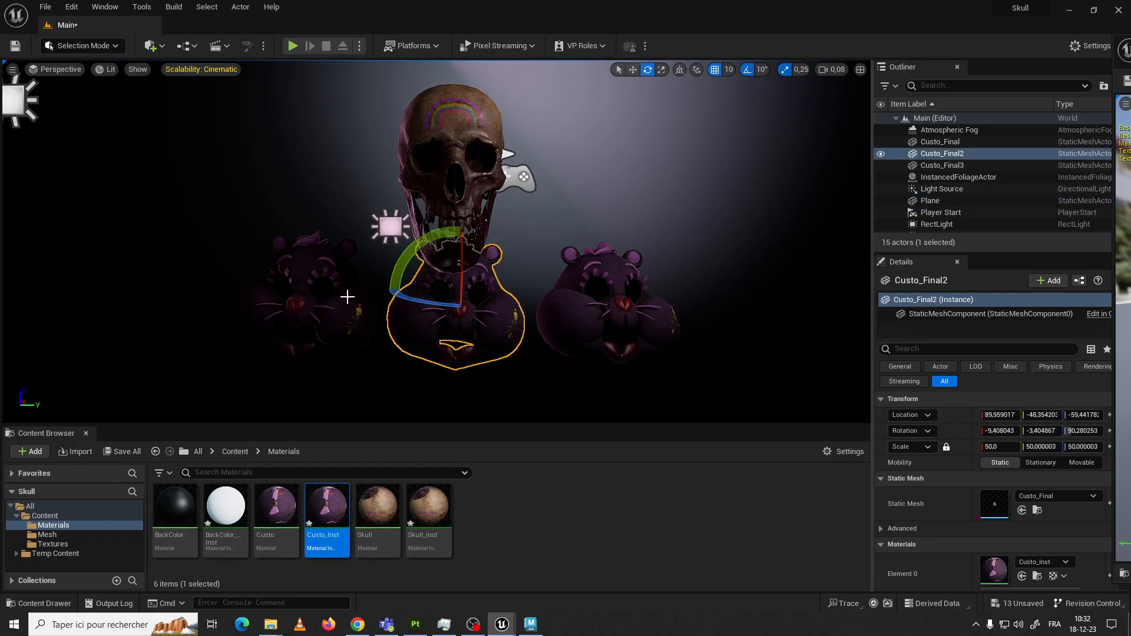
ctrl+click(348, 295)
ctrl+click(594, 314)
key(w)
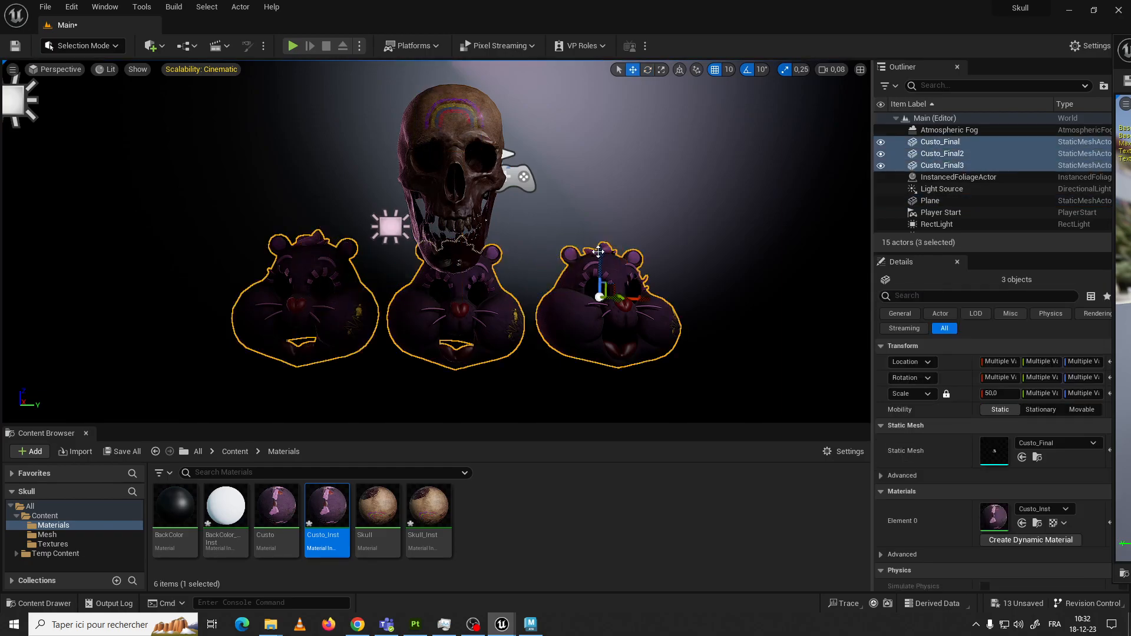
alt+drag(602, 256, 603, 156)
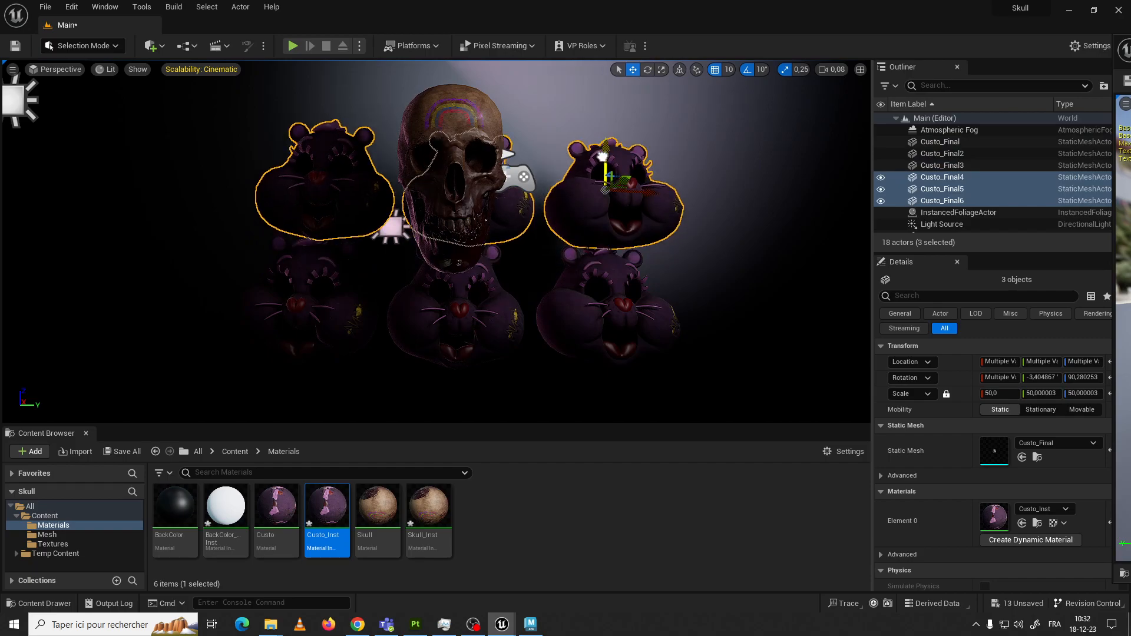
drag(641, 191, 667, 253)
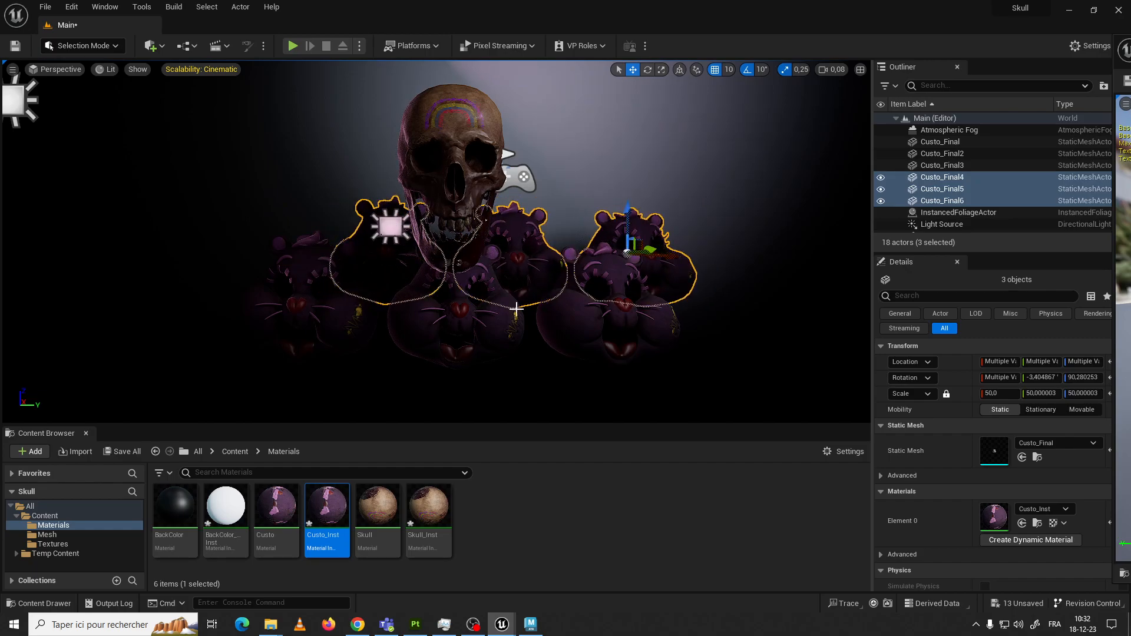
Duplicate the three front-row bear heads and place the copies as an upper row on either side of and behind the skull
click(483, 328)
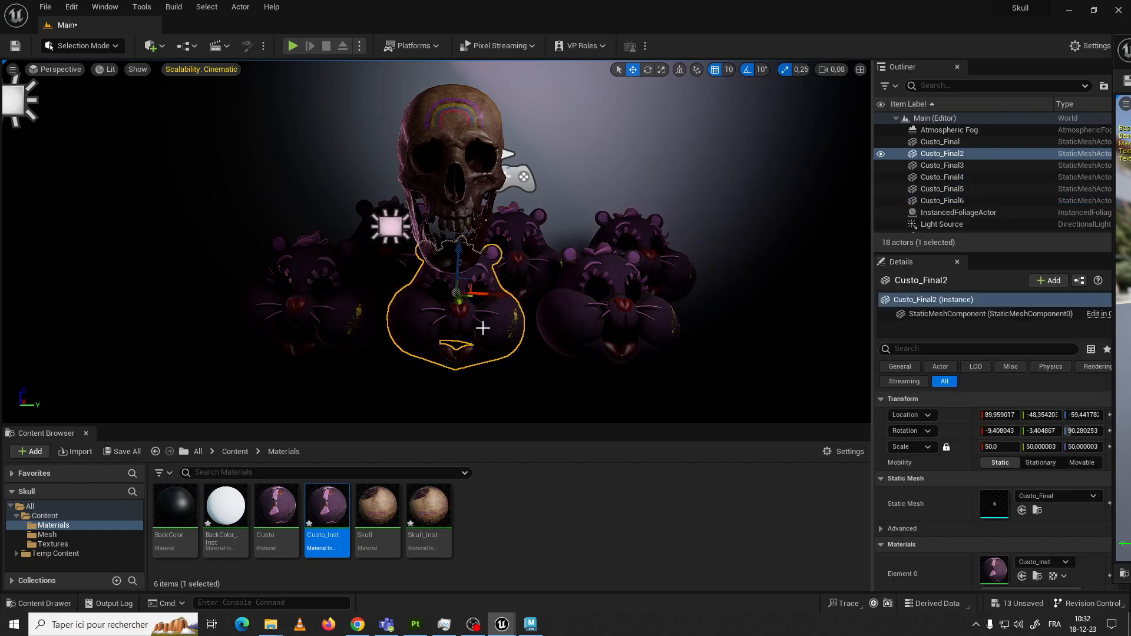
ctrl+click(362, 325)
ctrl+click(583, 318)
alt+drag(598, 260, 589, 122)
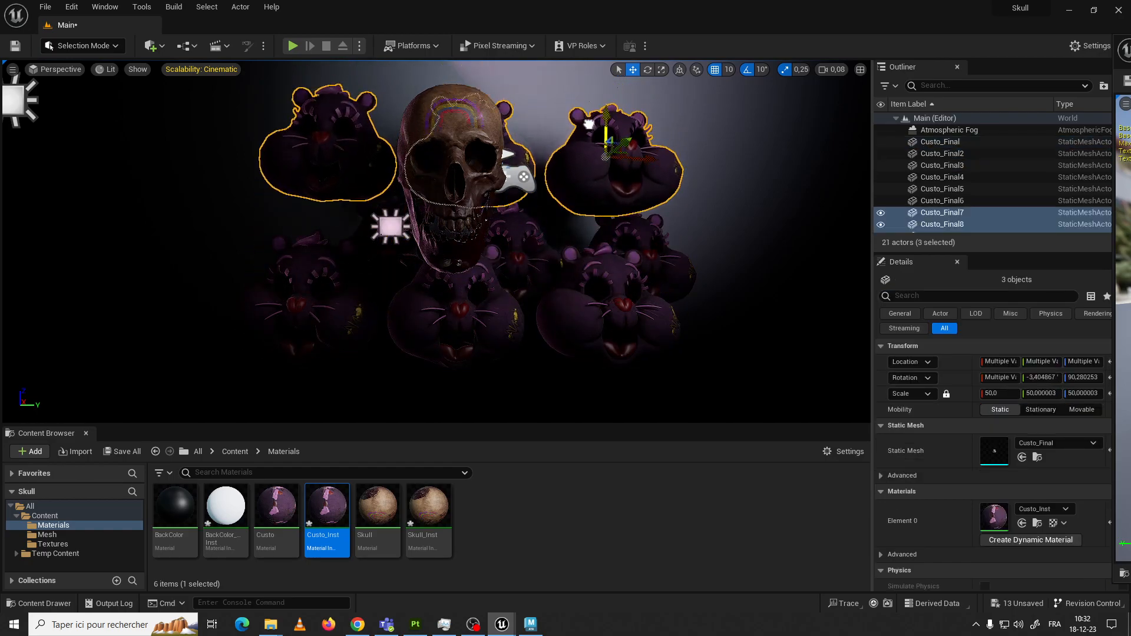
drag(651, 164, 598, 150)
click(648, 189)
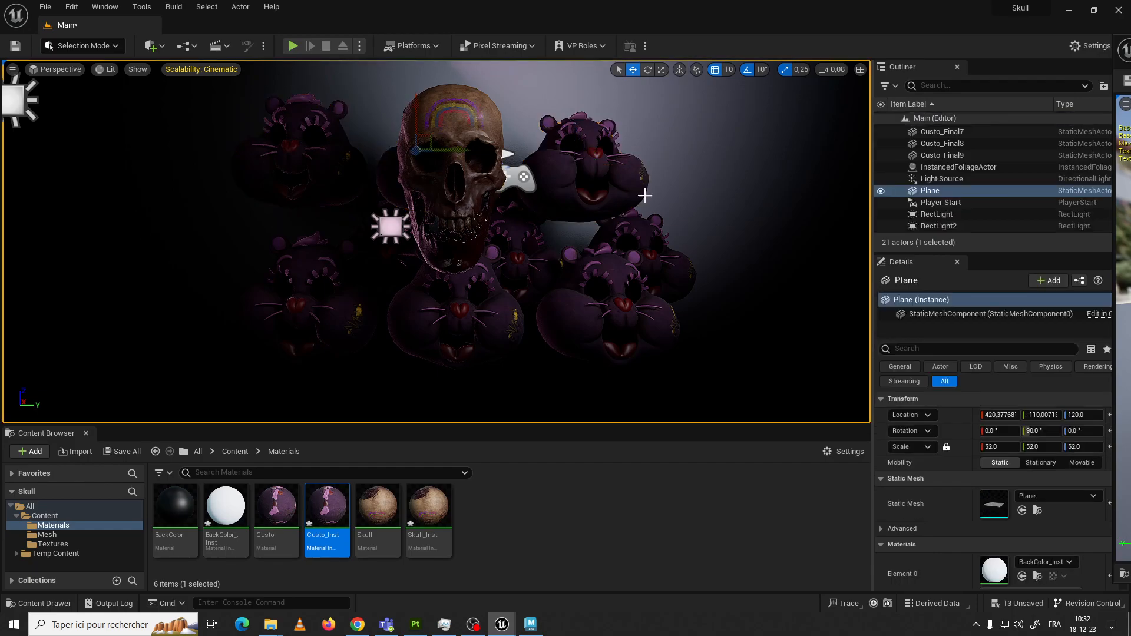
Duplicate the leftmost back-row bear head and place the copy further left at about X 199, Y -325, Z -6
click(407, 264)
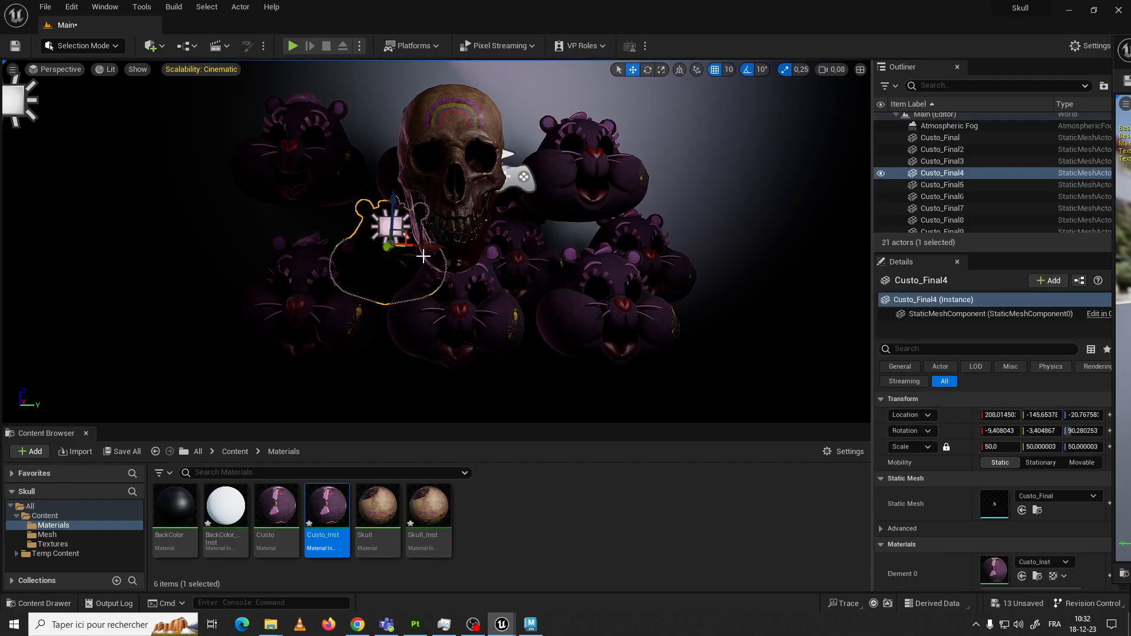
alt+drag(433, 248, 259, 242)
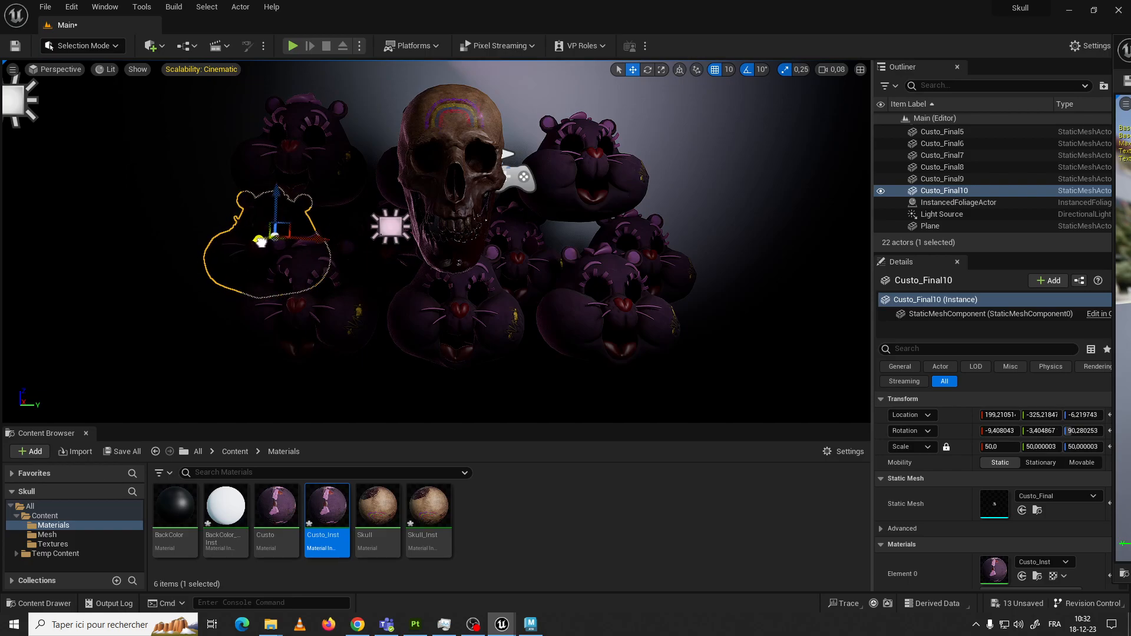
click(703, 222)
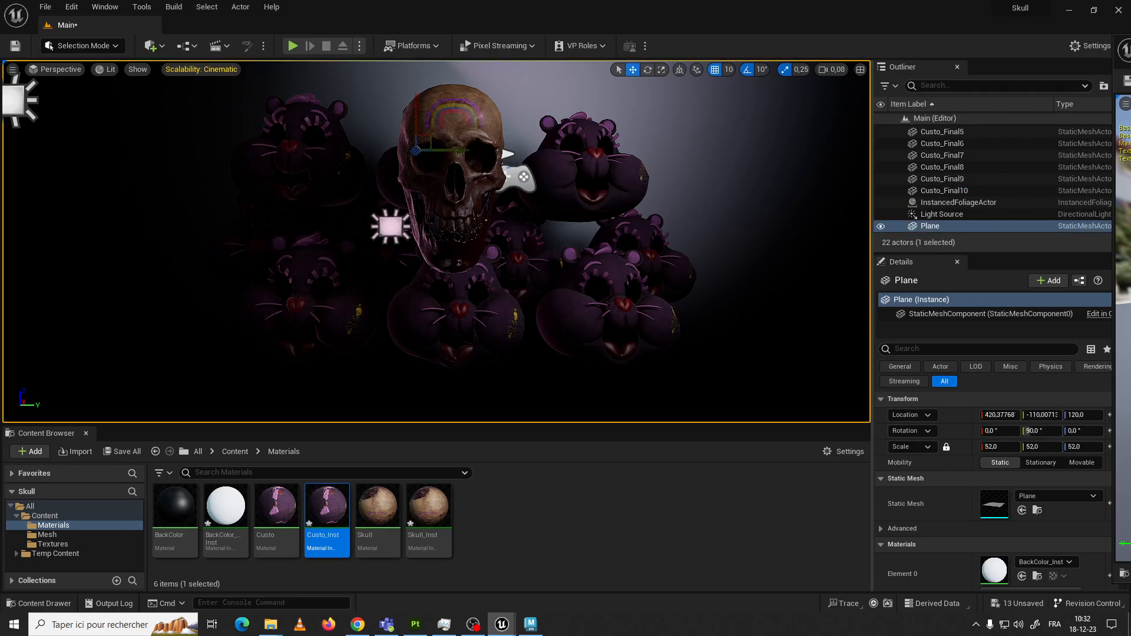
Duplicate the four back-row bear heads and raise the copies above and behind the upper row
click(428, 305)
click(312, 195)
click(327, 224)
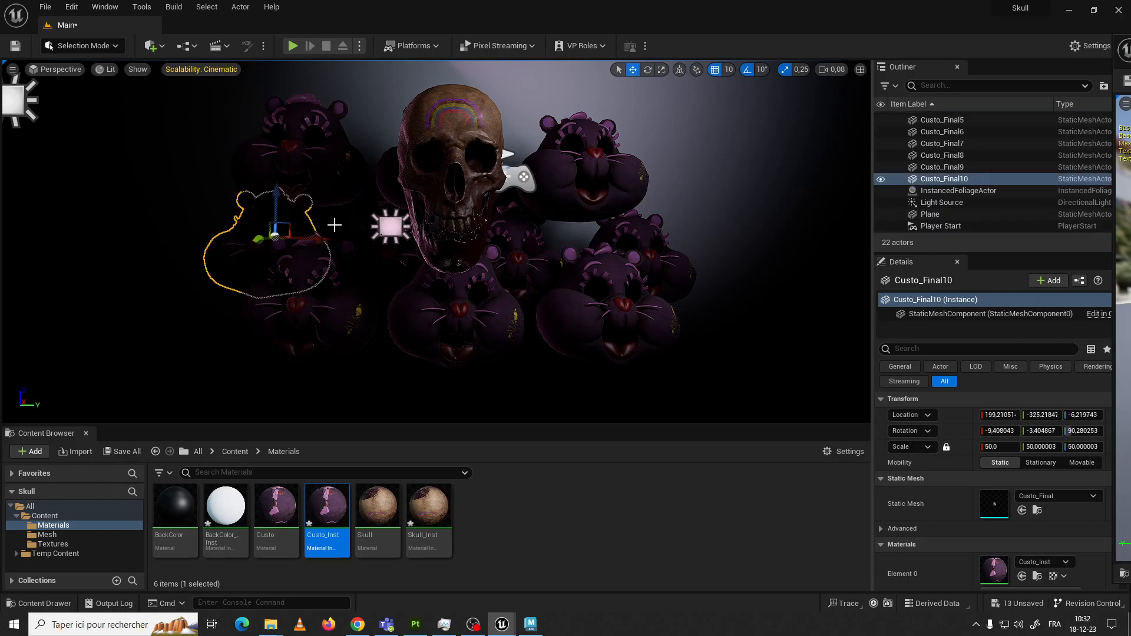
ctrl+click(389, 260)
ctrl+click(515, 262)
ctrl+click(642, 256)
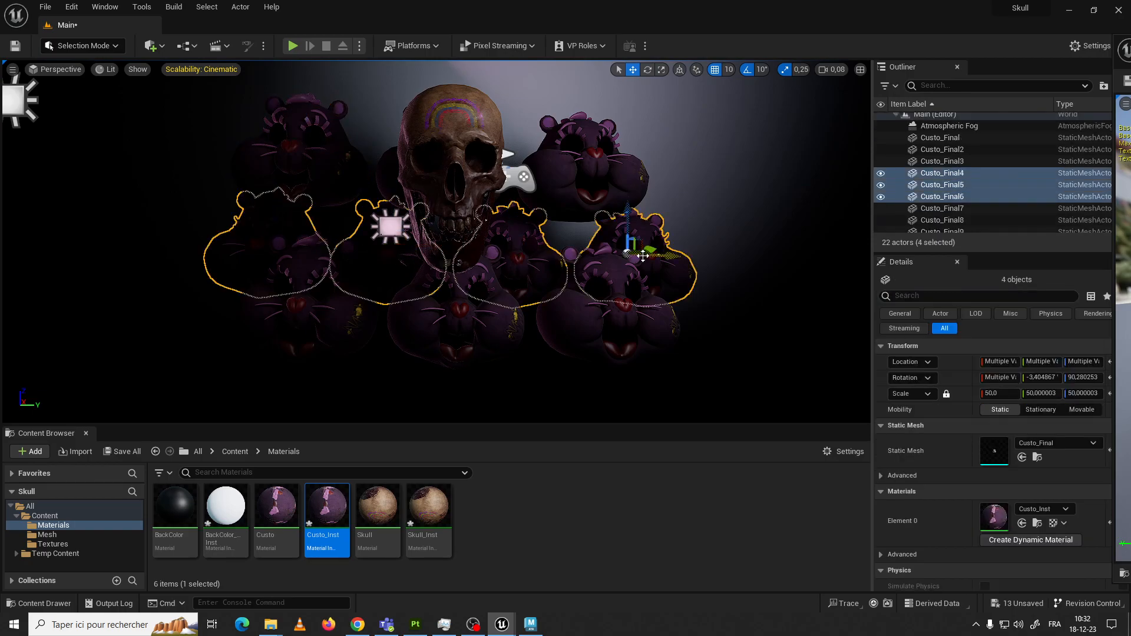
key(ctrl+d)
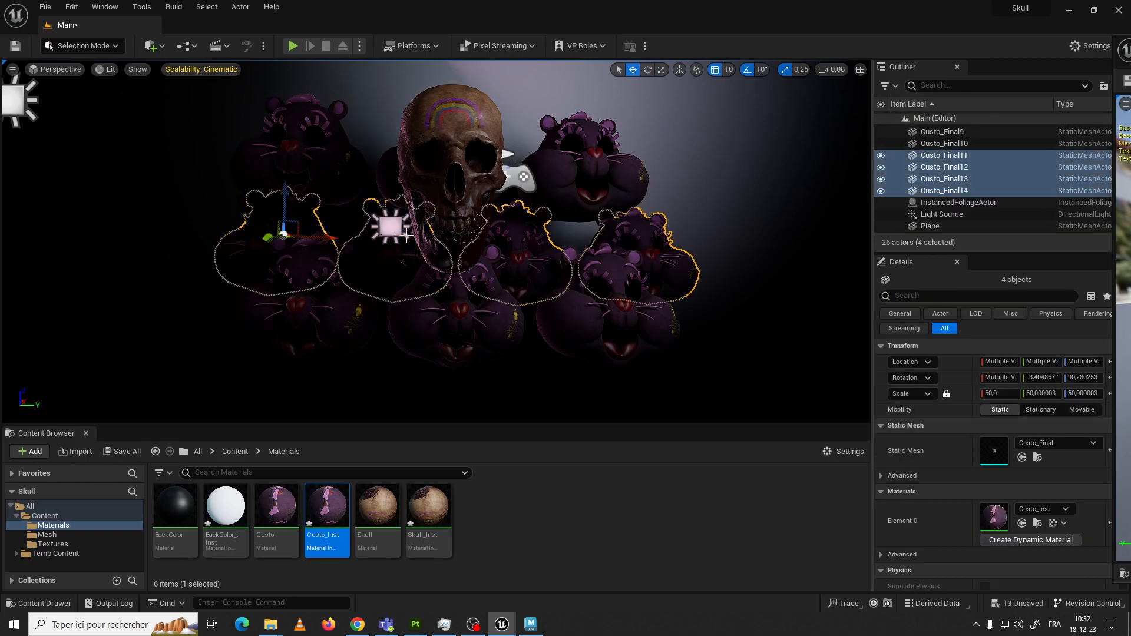
drag(268, 239, 313, 238)
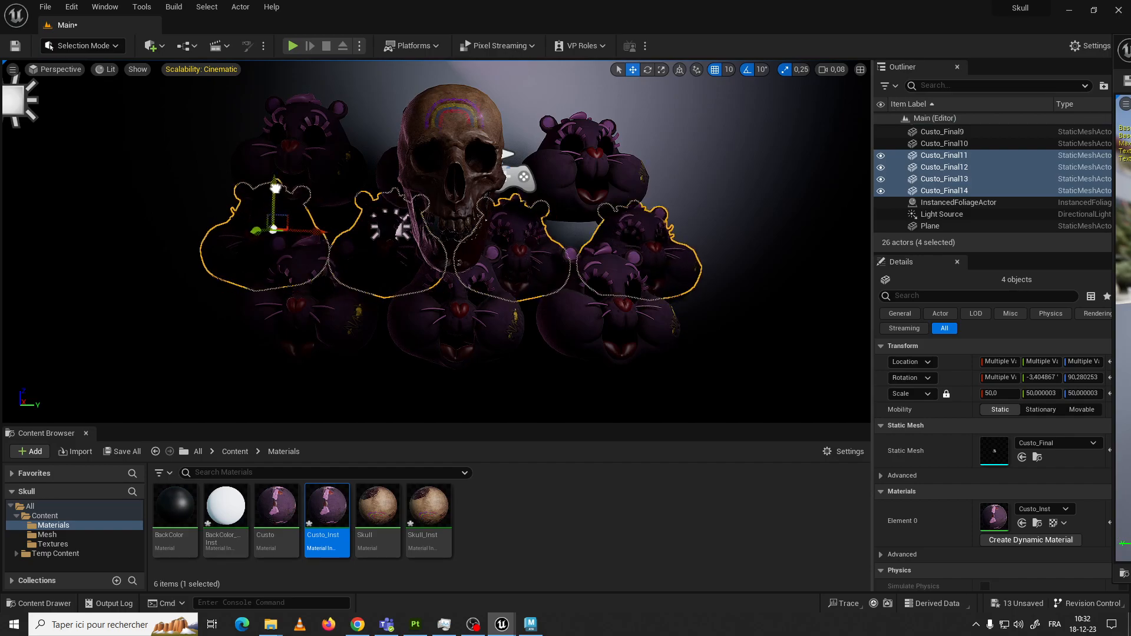
drag(276, 196, 277, 53)
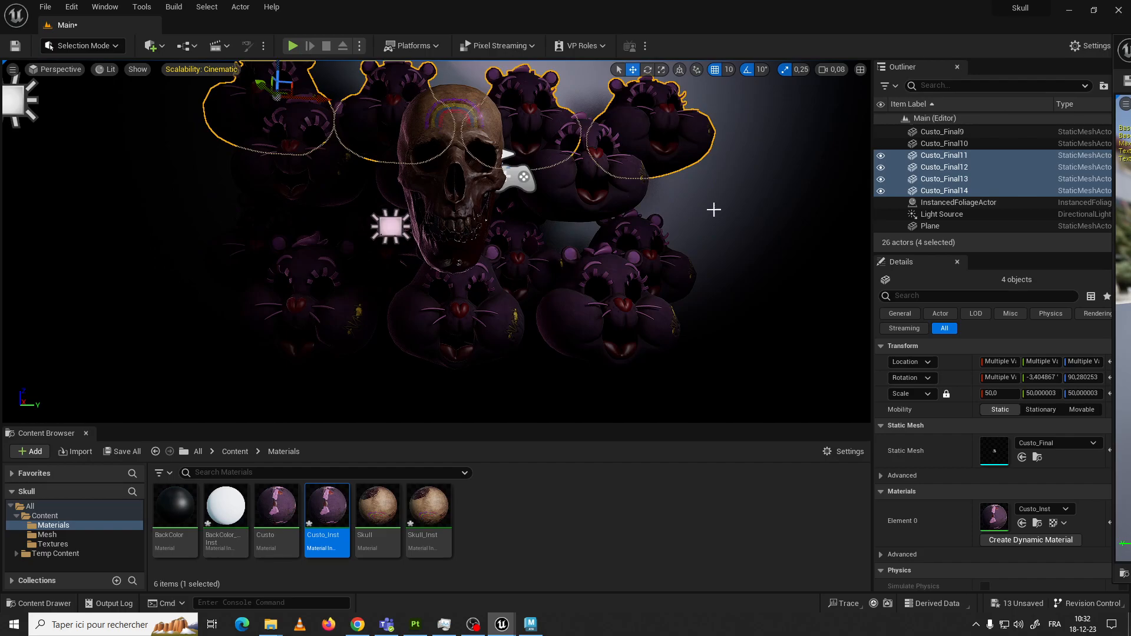
Reframe the scene closer and move the skull to Y -50, Z 110 in front of the bear heads
click(686, 217)
right_drag(686, 217, 770, 203)
key(z)
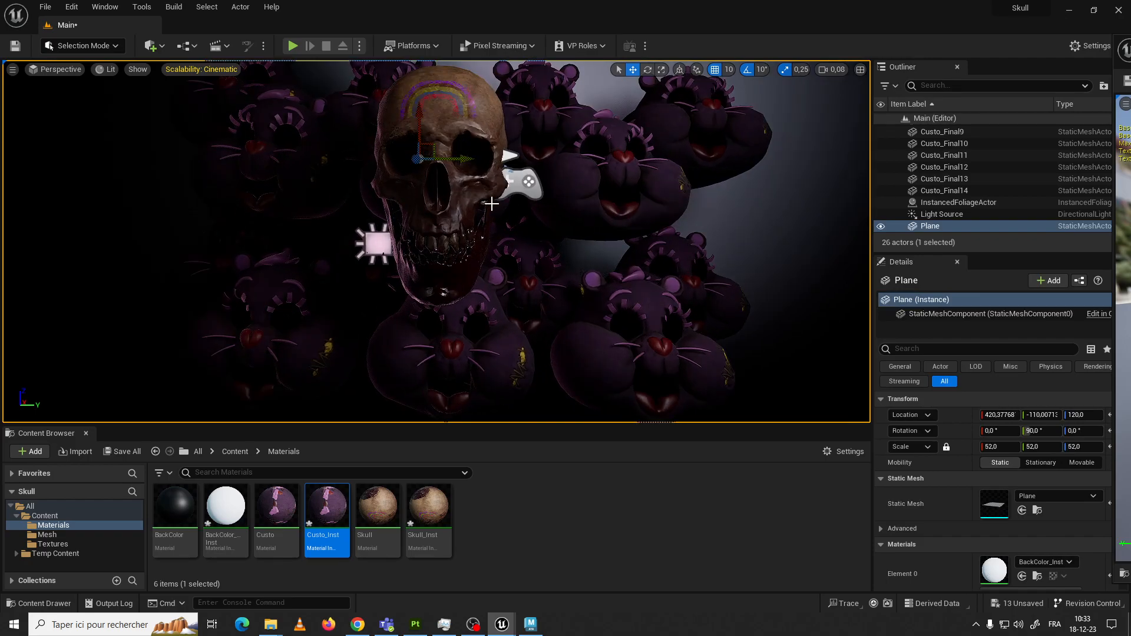
key(ctrl+z)
drag(388, 161, 463, 160)
alt+right_drag(462, 160, 466, 188)
alt+drag(465, 188, 484, 187)
click(446, 119)
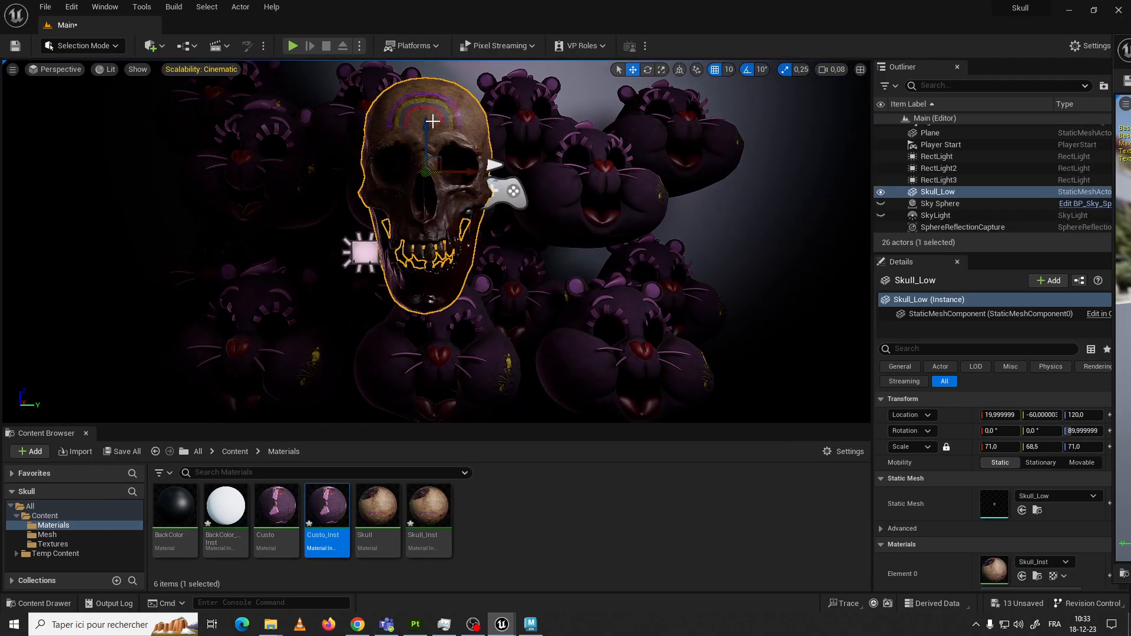
drag(429, 120, 428, 132)
drag(454, 184, 466, 184)
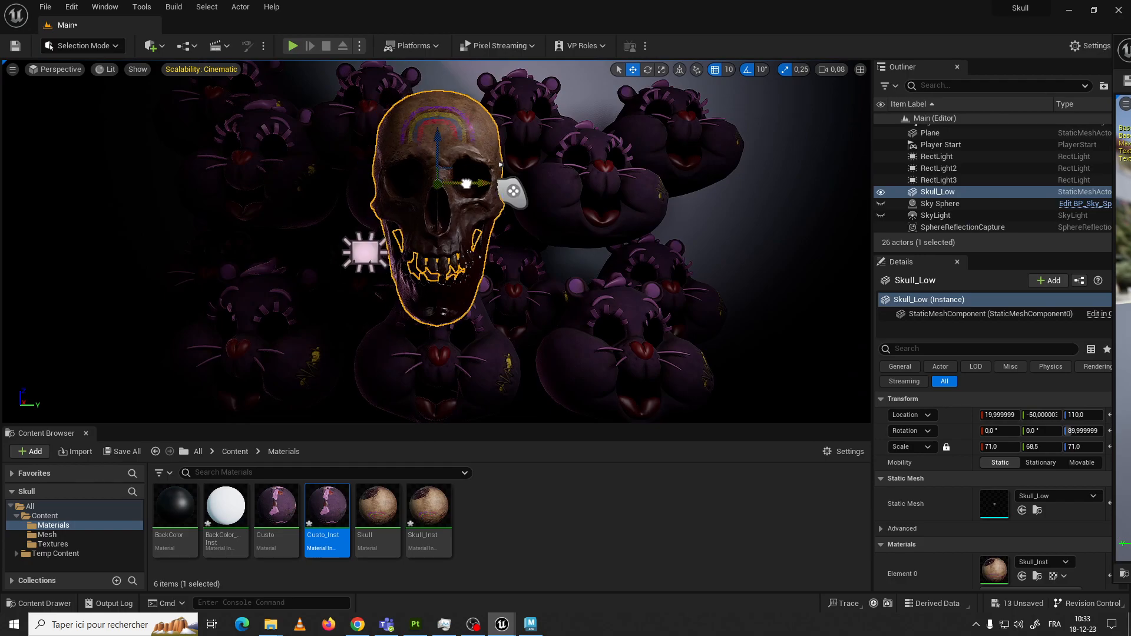
Reposition the rect light beside the skull's jaw
click(373, 260)
drag(365, 252, 337, 220)
drag(345, 265, 336, 241)
Move the background plane sideways to about Y -100
click(679, 207)
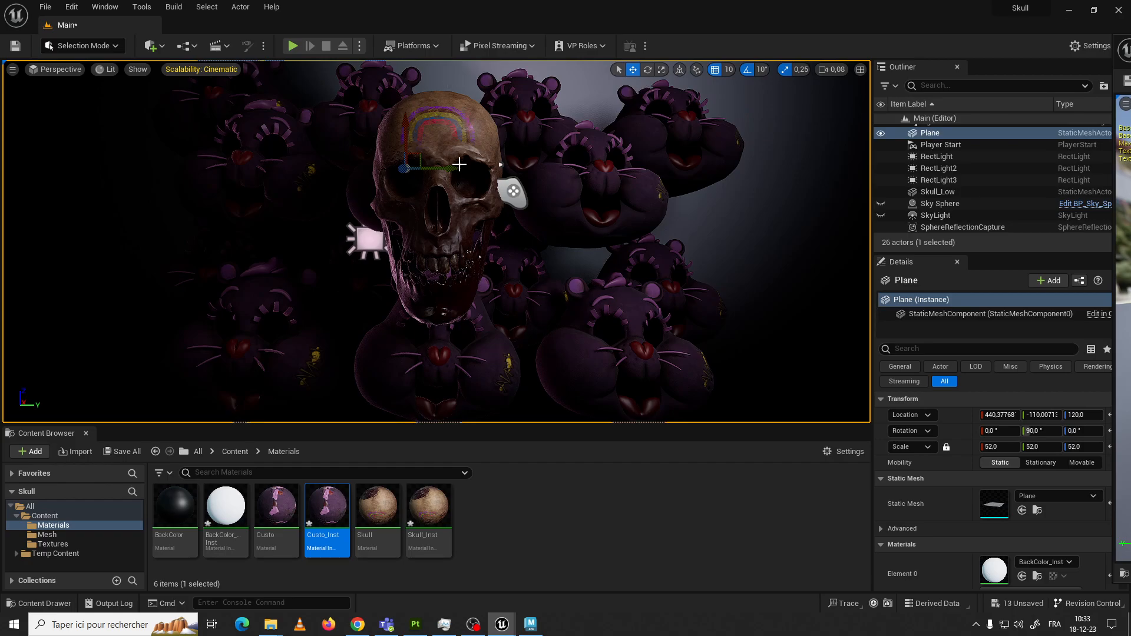
click(493, 192)
click(680, 221)
click(642, 143)
click(595, 209)
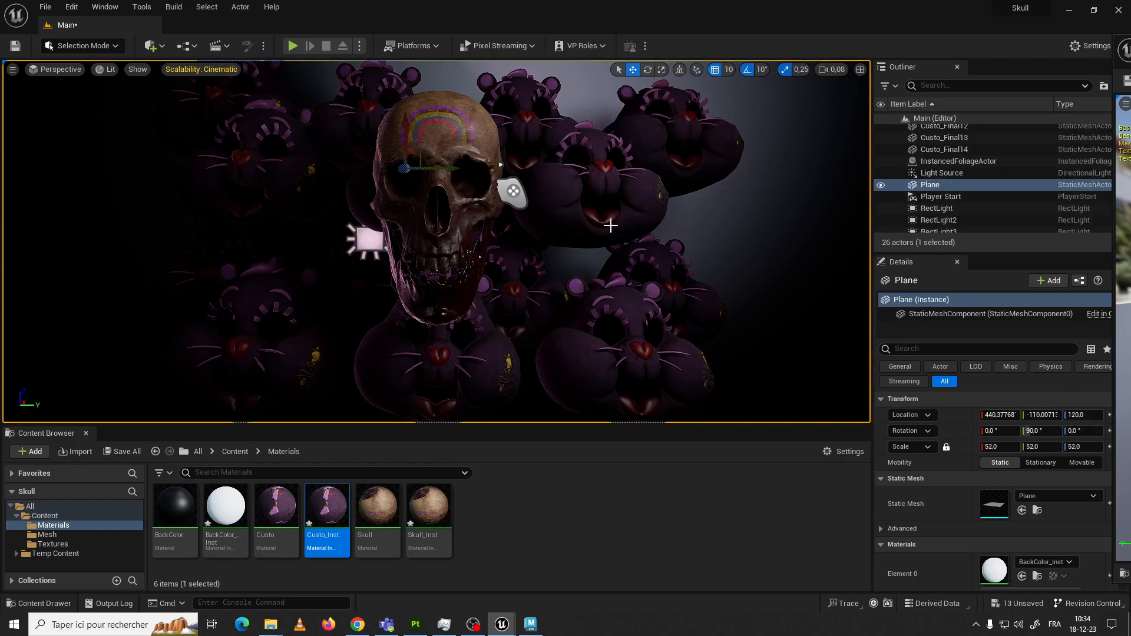
drag(401, 169, 409, 171)
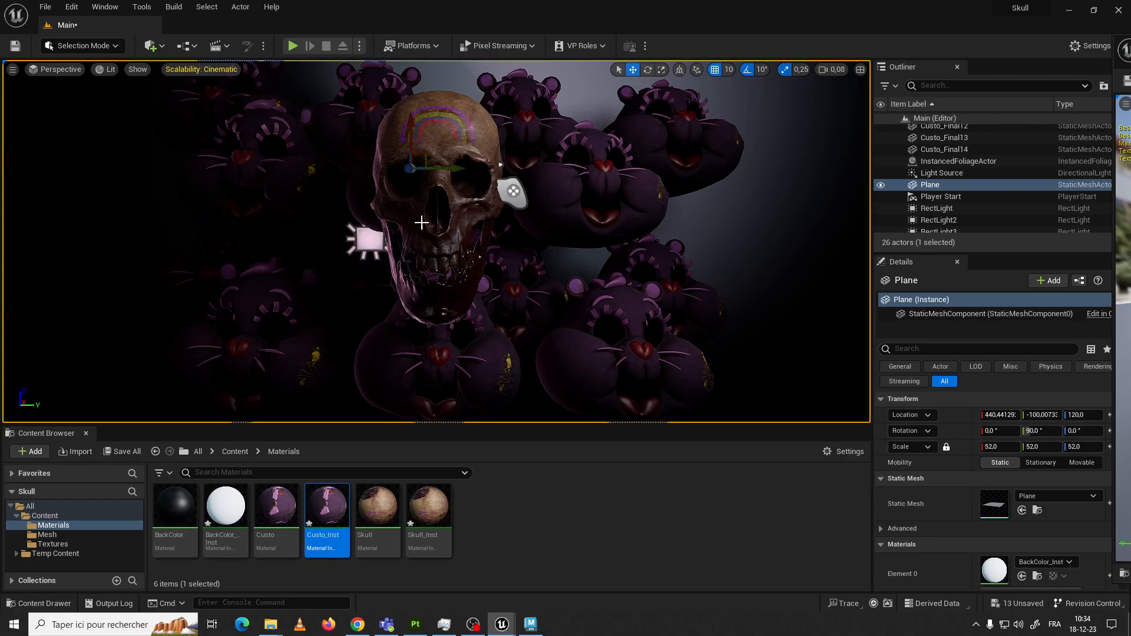
Check the overall framing and lower the skull to Z 100
right_drag(581, 229, 581, 229)
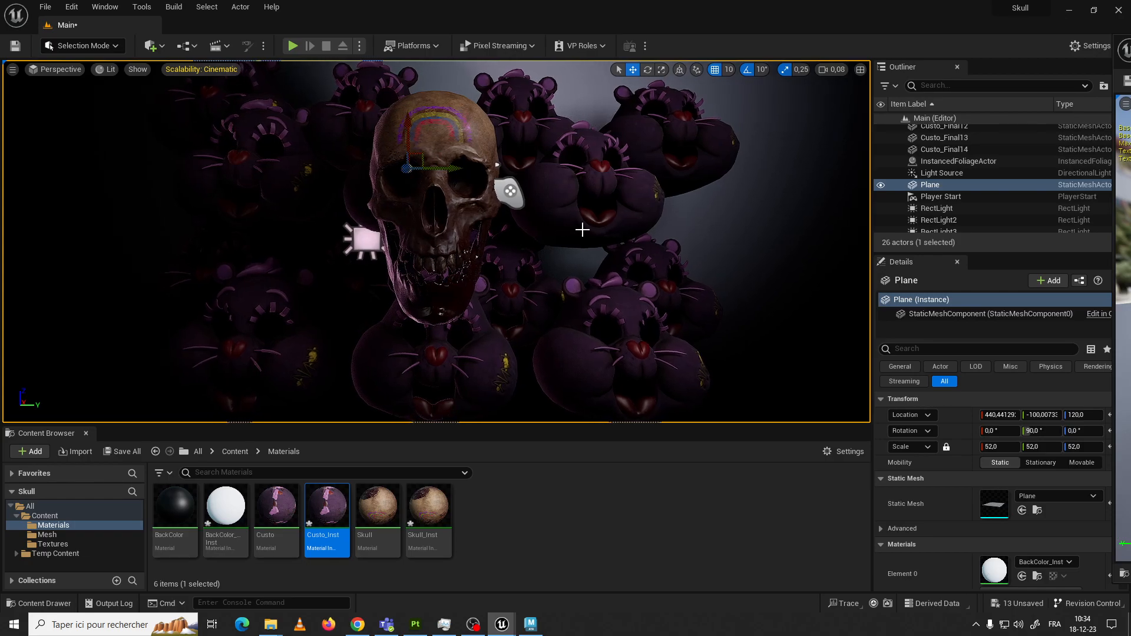
scroll(505, 244, down, 6)
scroll(503, 244, up, 6)
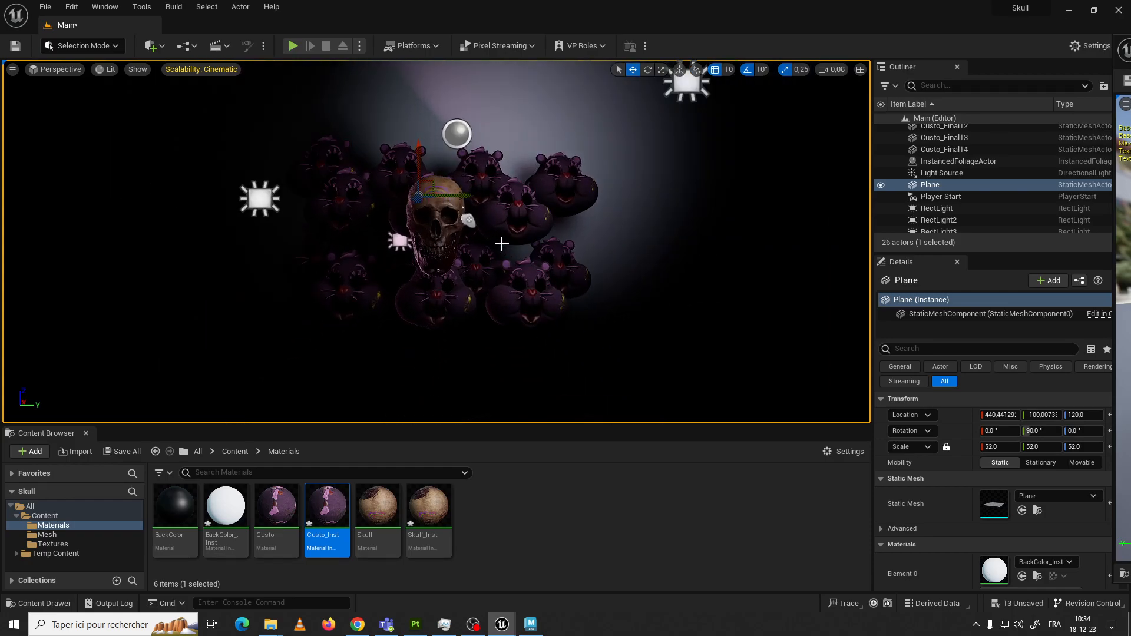
scroll(503, 243, down, 6)
scroll(503, 242, up, 6)
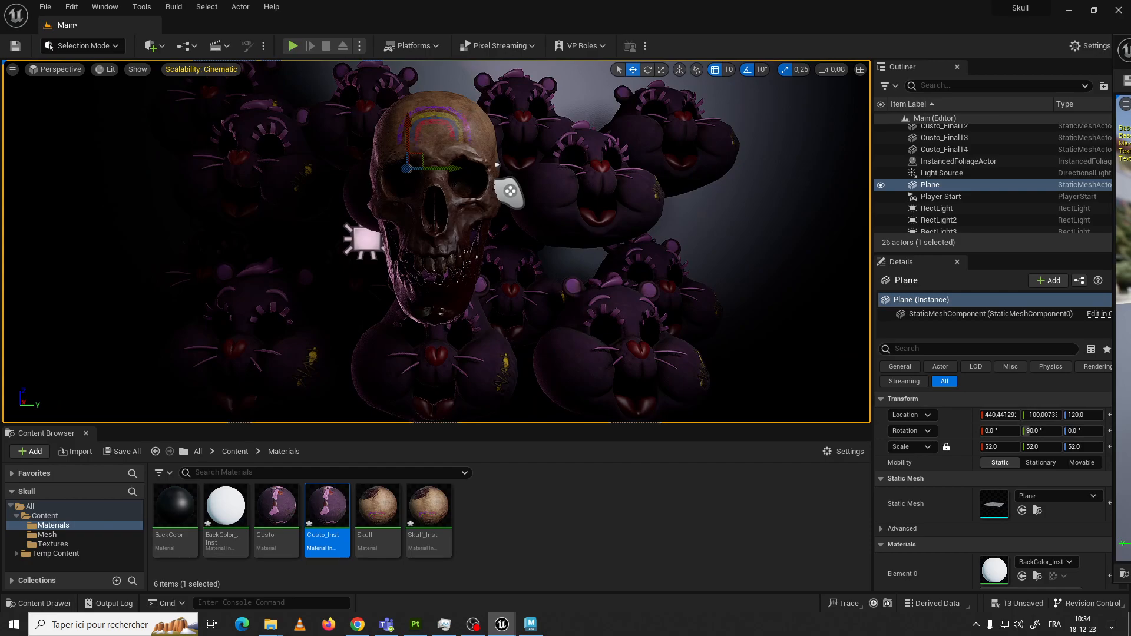
click(445, 198)
mouse_move(439, 134)
mouse_down()
mouse_move(433, 321)
mouse_move(435, 178)
mouse_move(446, 155)
mouse_up()
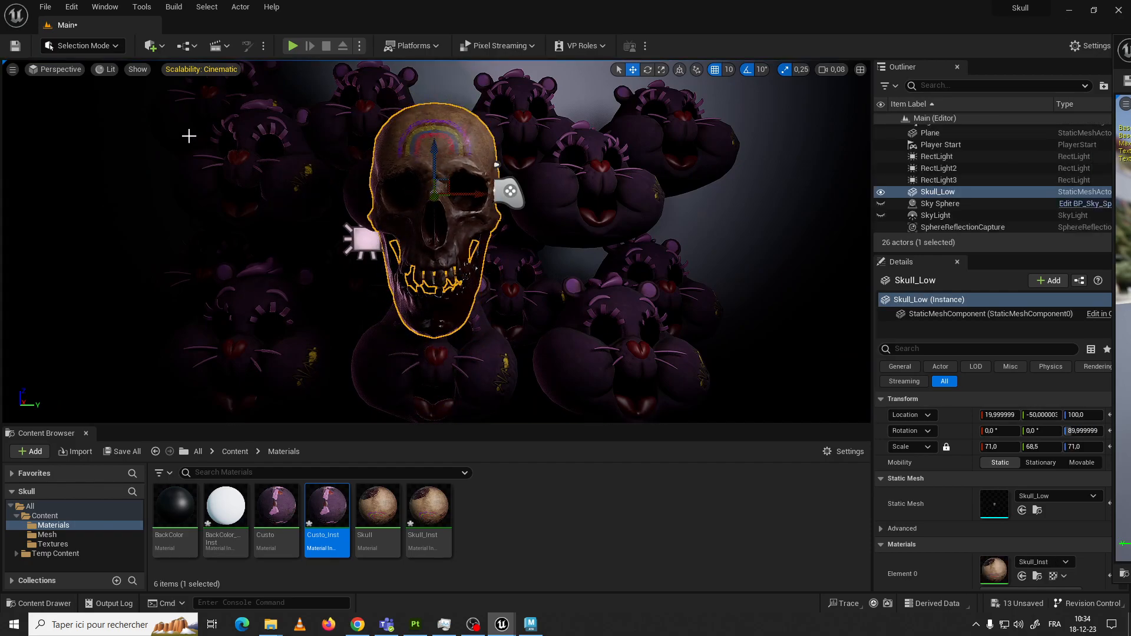
click(178, 197)
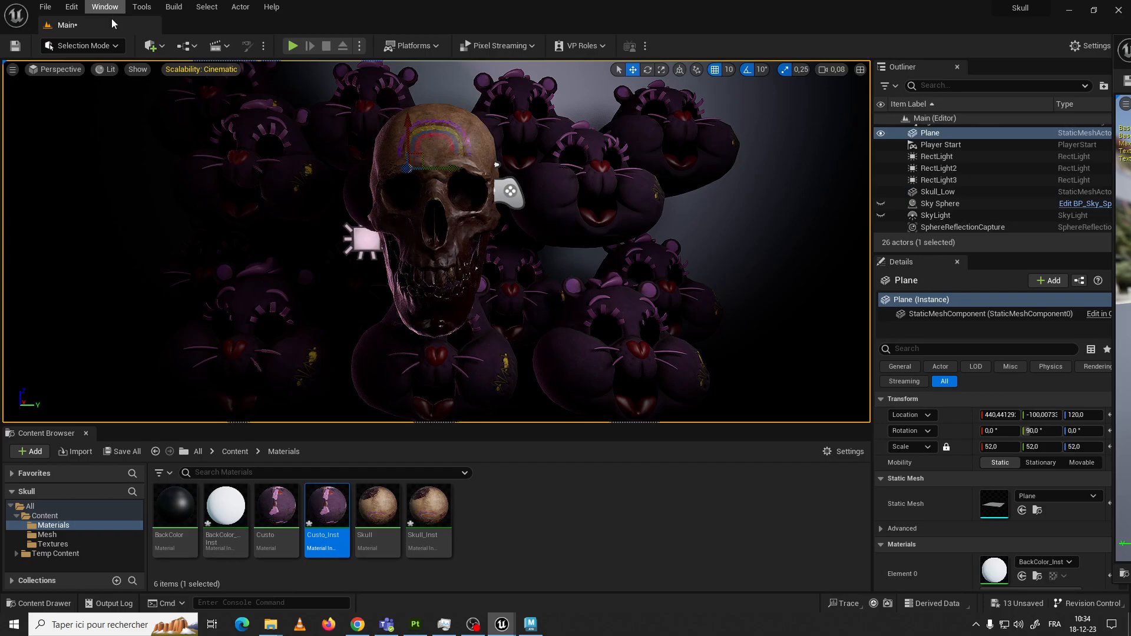
Add a Cine Camera Actor and place it in front of the bear heads at about X -220, Y 110, Z -30
click(159, 50)
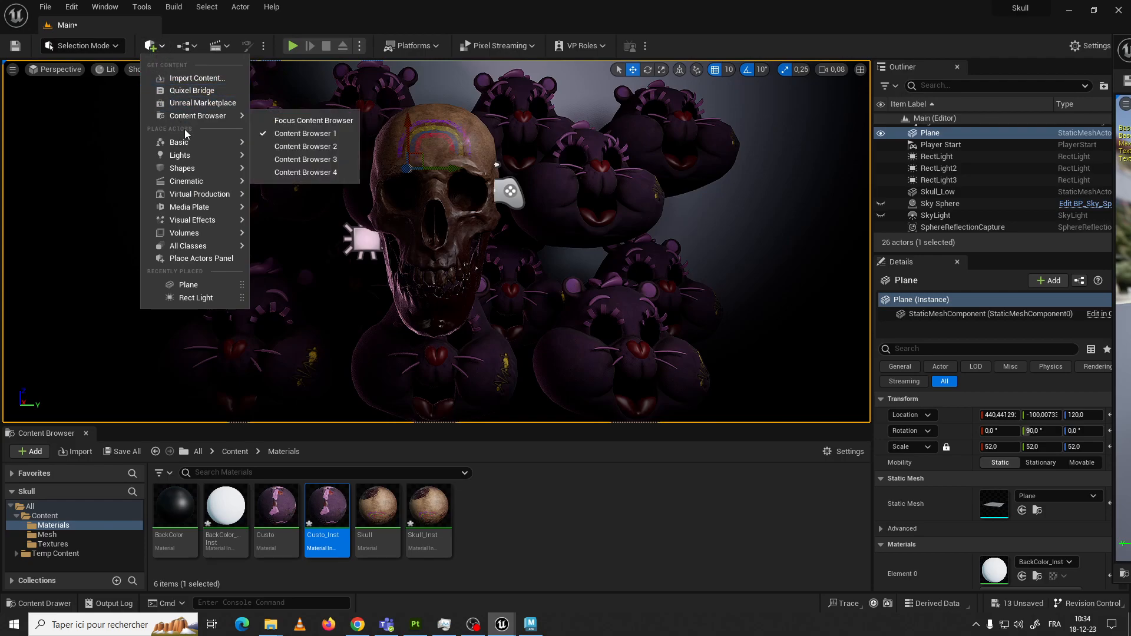
mouse_move(206, 181)
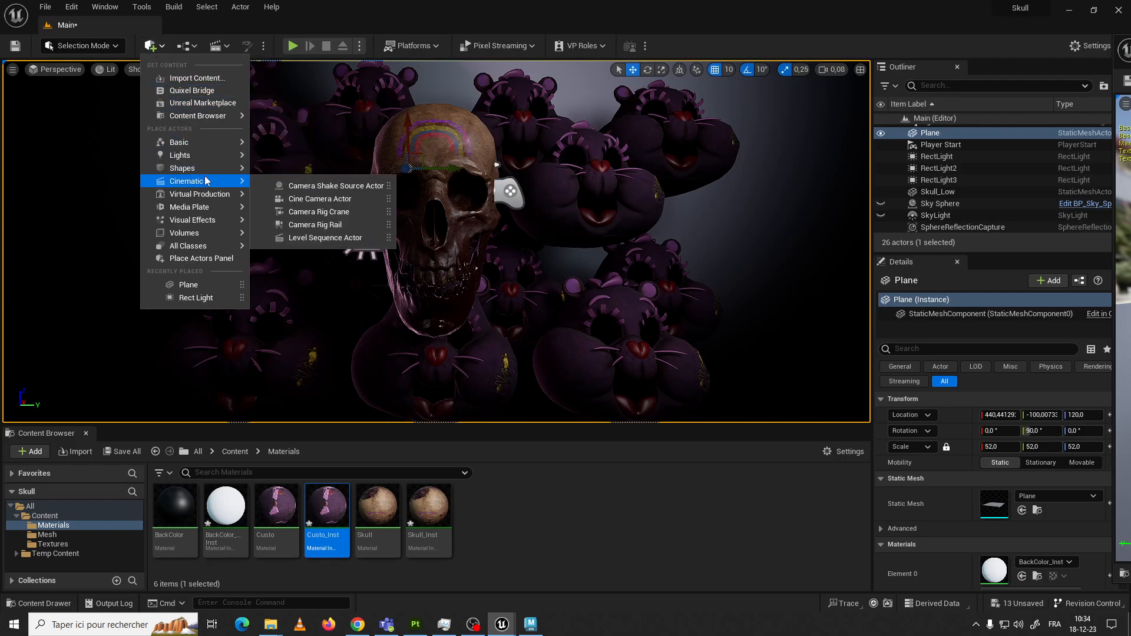
click(348, 201)
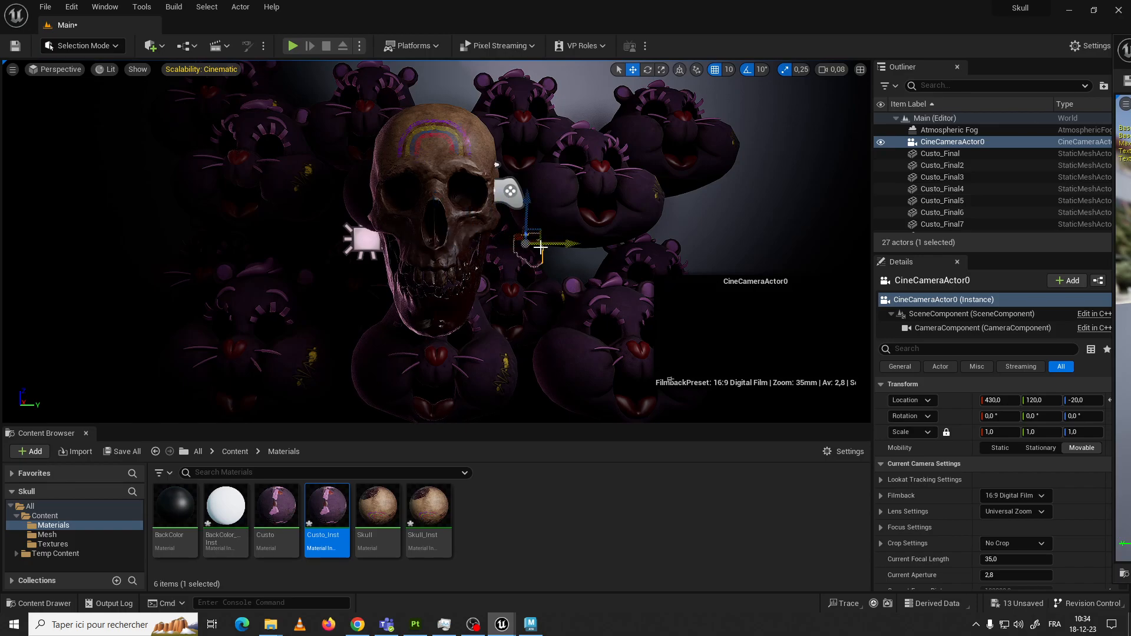
drag(518, 237, 608, 324)
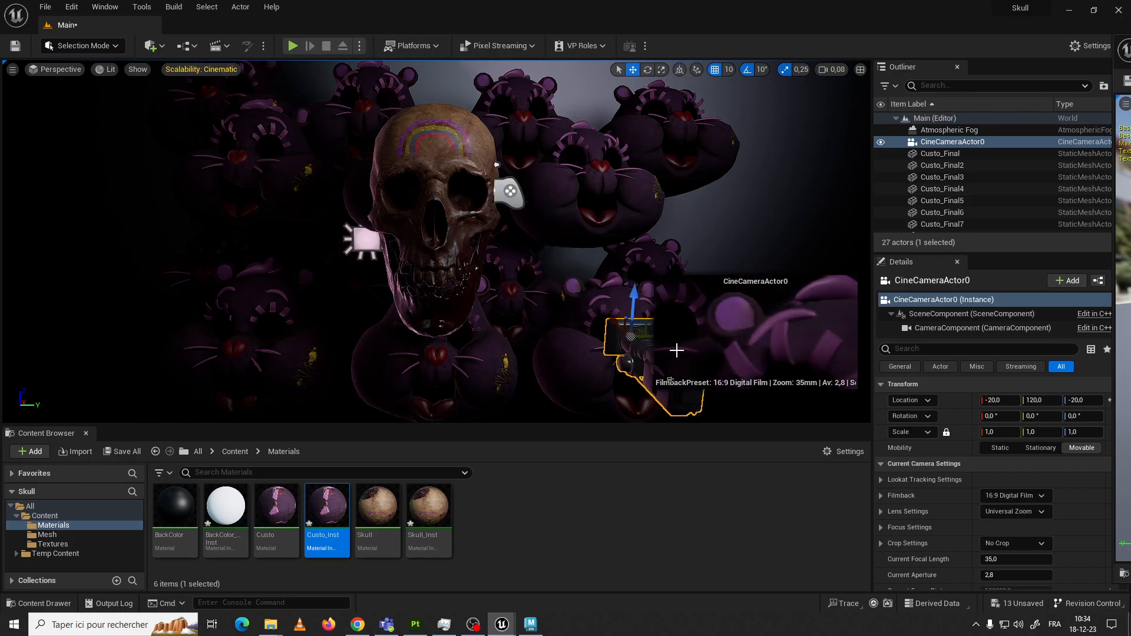
right_drag(676, 350, 682, 350)
drag(645, 336, 556, 299)
scroll(518, 306, down, 4)
drag(492, 268, 664, 297)
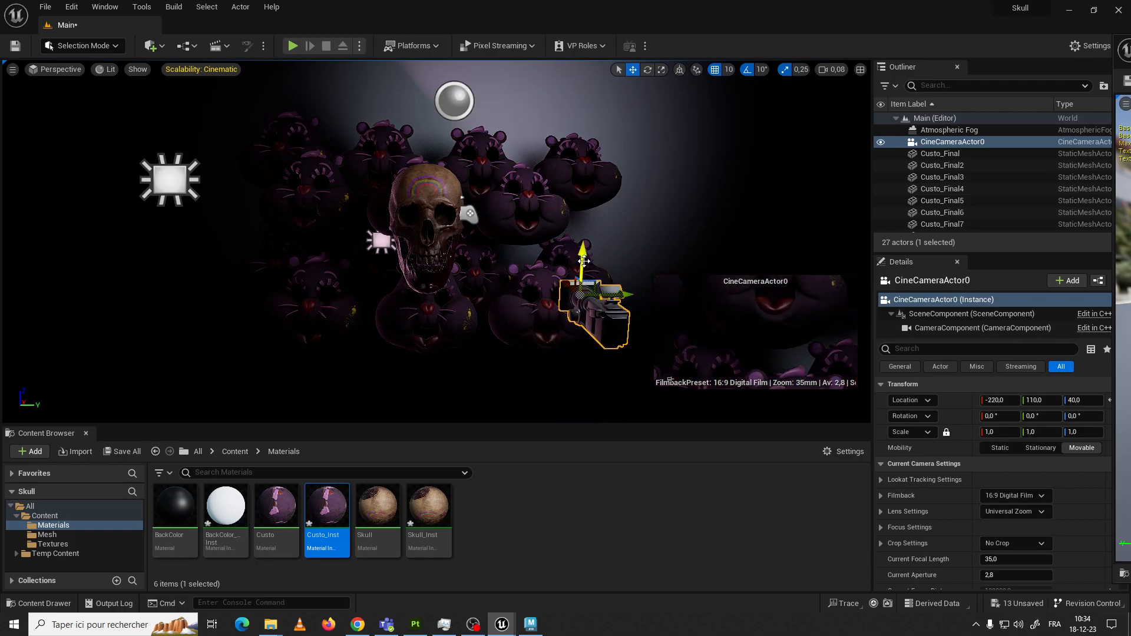
drag(583, 370, 583, 327)
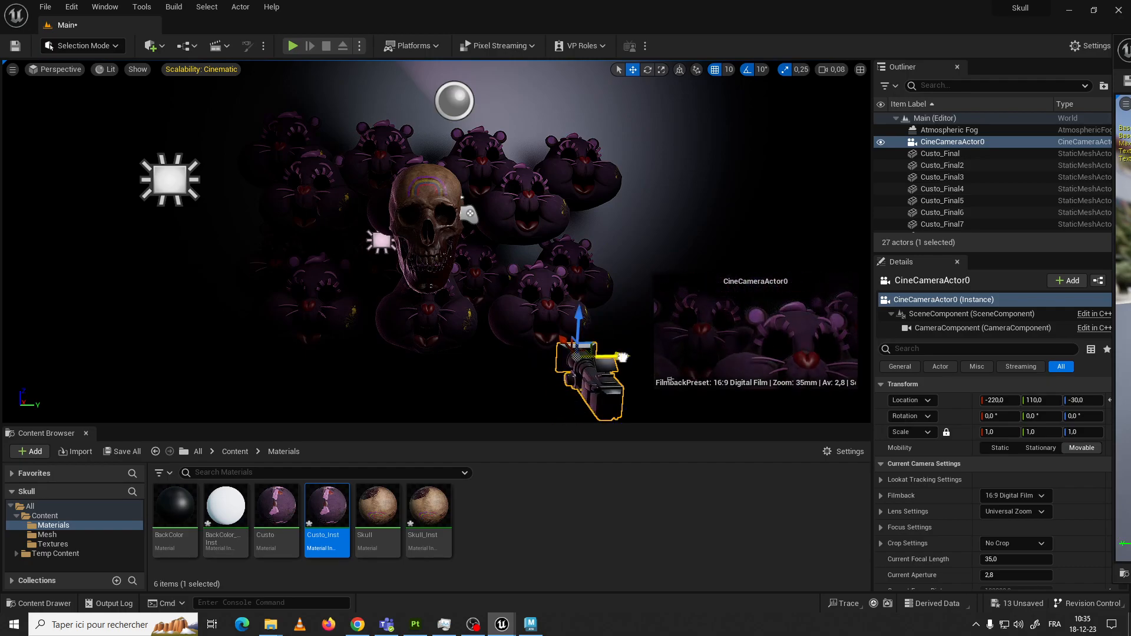
Turn off position grid snapping and centre the cine camera on the skull at about X -447, Y -57, Z 83
drag(643, 349, 436, 230)
click(715, 69)
drag(482, 264, 422, 331)
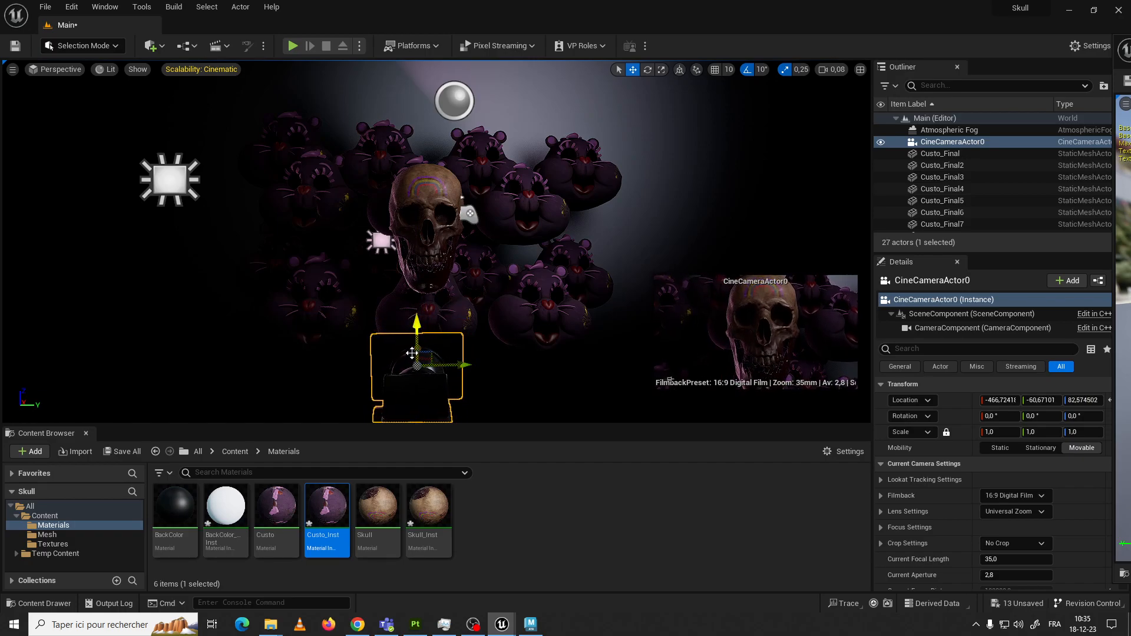
drag(415, 349, 597, 319)
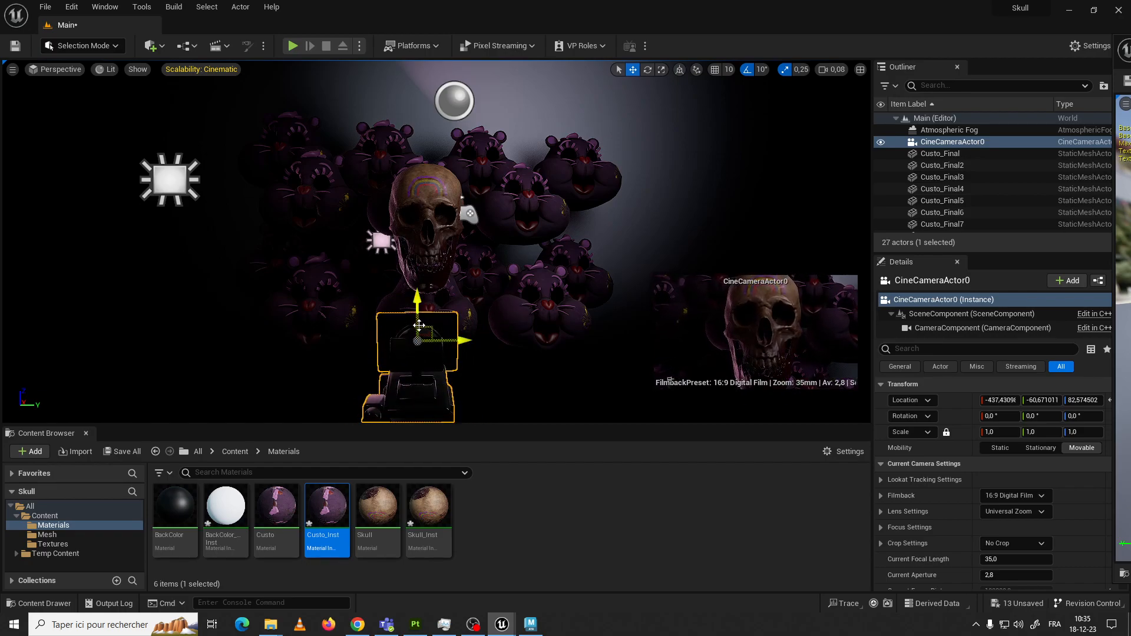
mouse_move(417, 334)
mouse_down()
mouse_move(414, 352)
mouse_move(415, 321)
mouse_move(409, 415)
mouse_move(411, 296)
mouse_move(410, 319)
mouse_up()
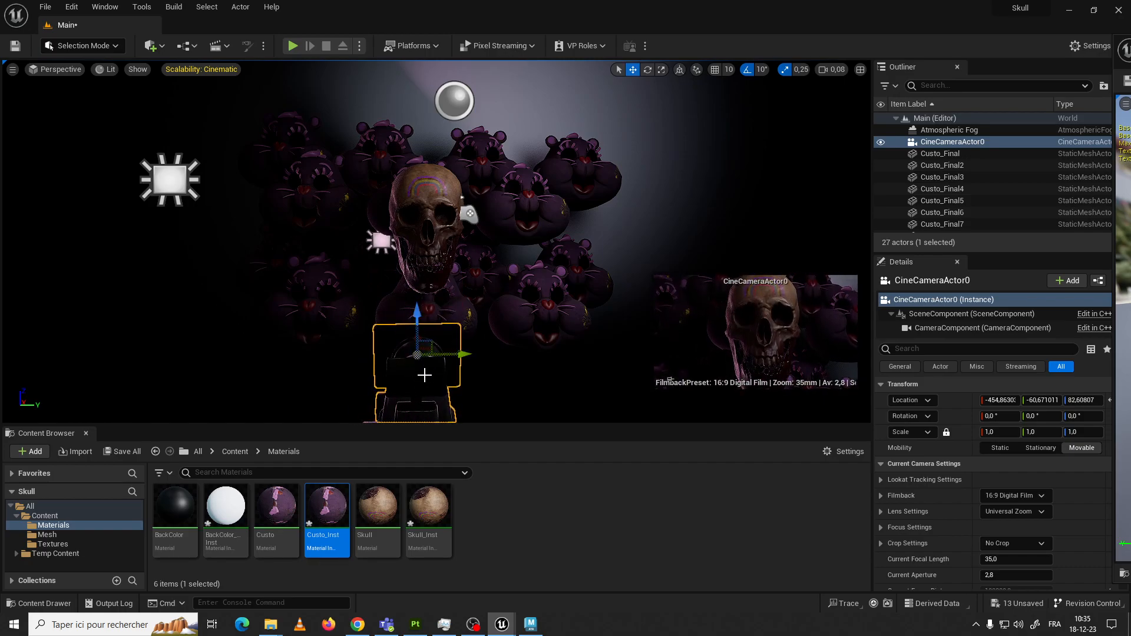
drag(445, 351, 423, 335)
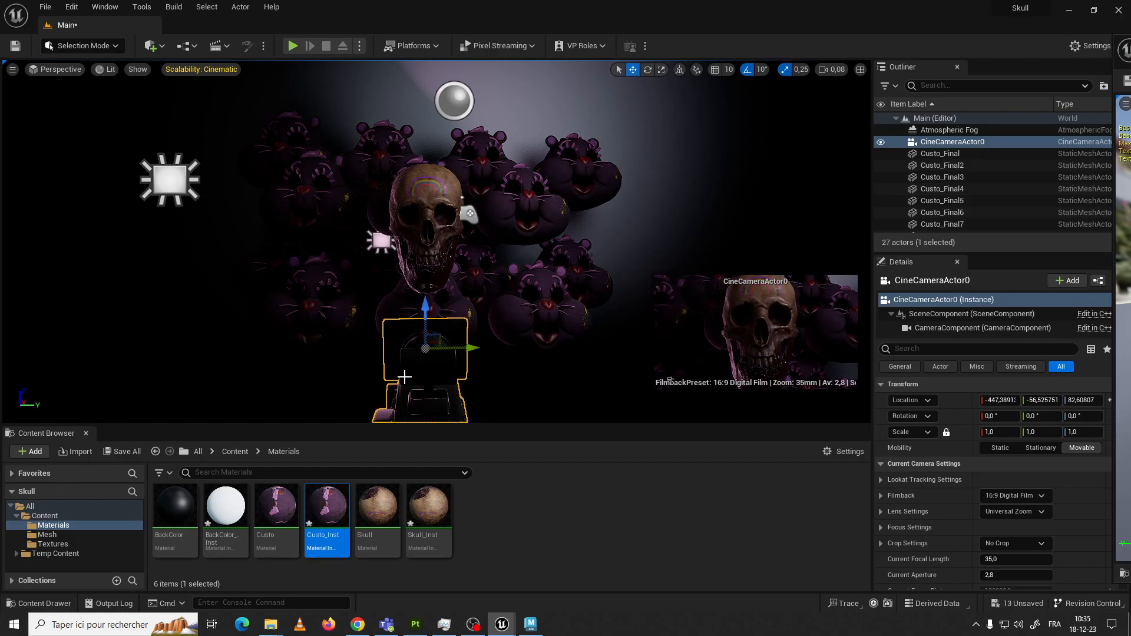
Look through the cine camera in the viewport and rename the camera actor Cam1
click(12, 69)
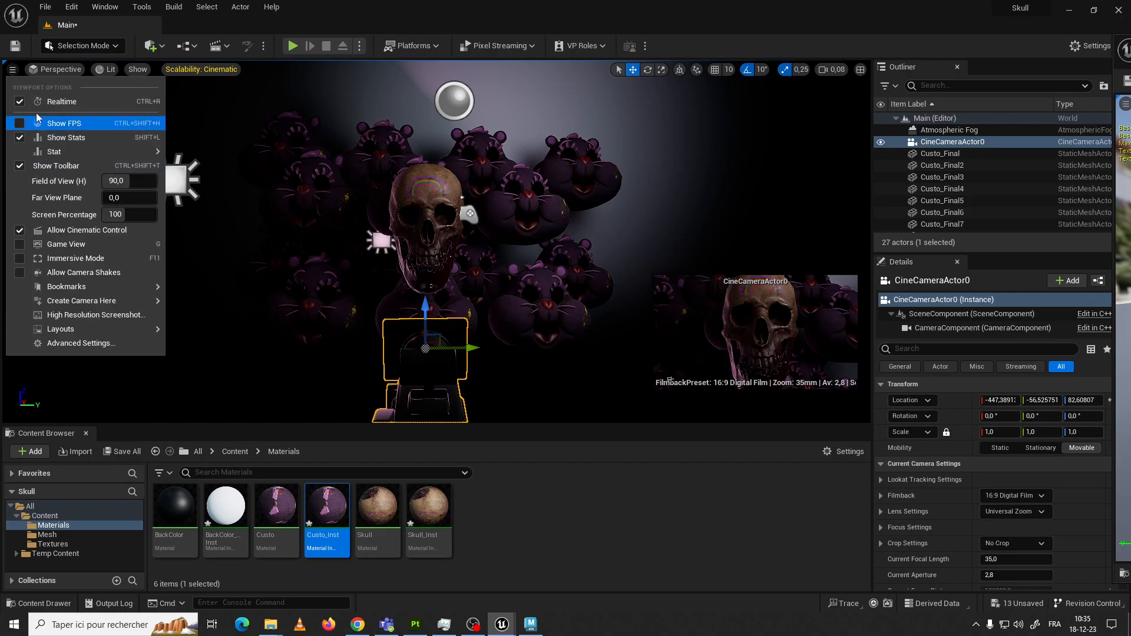
click(37, 71)
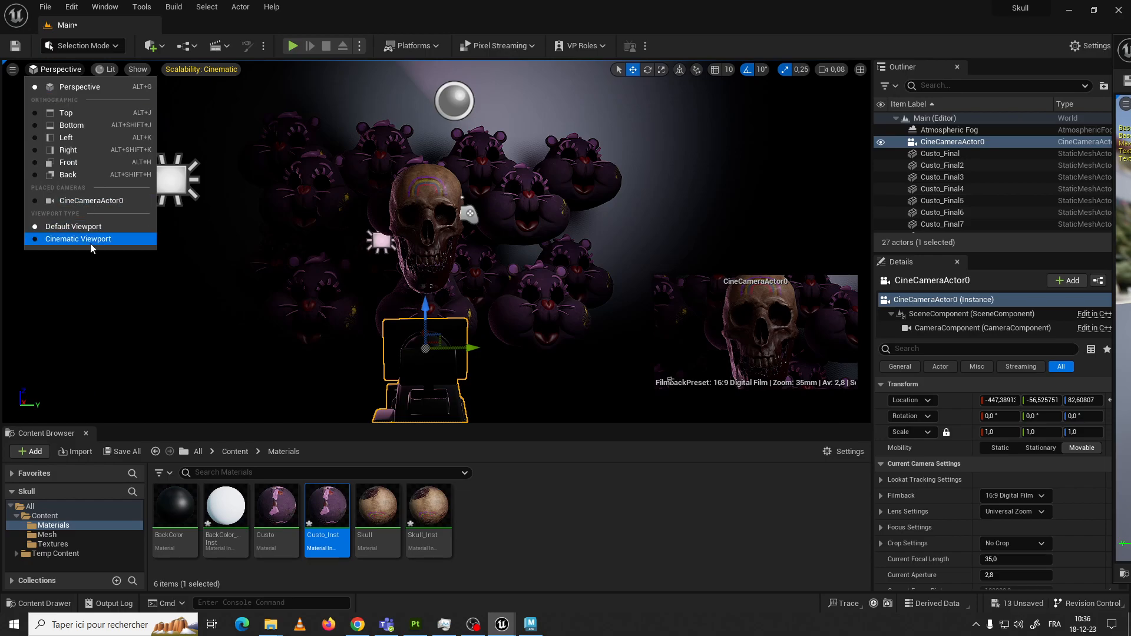
click(61, 202)
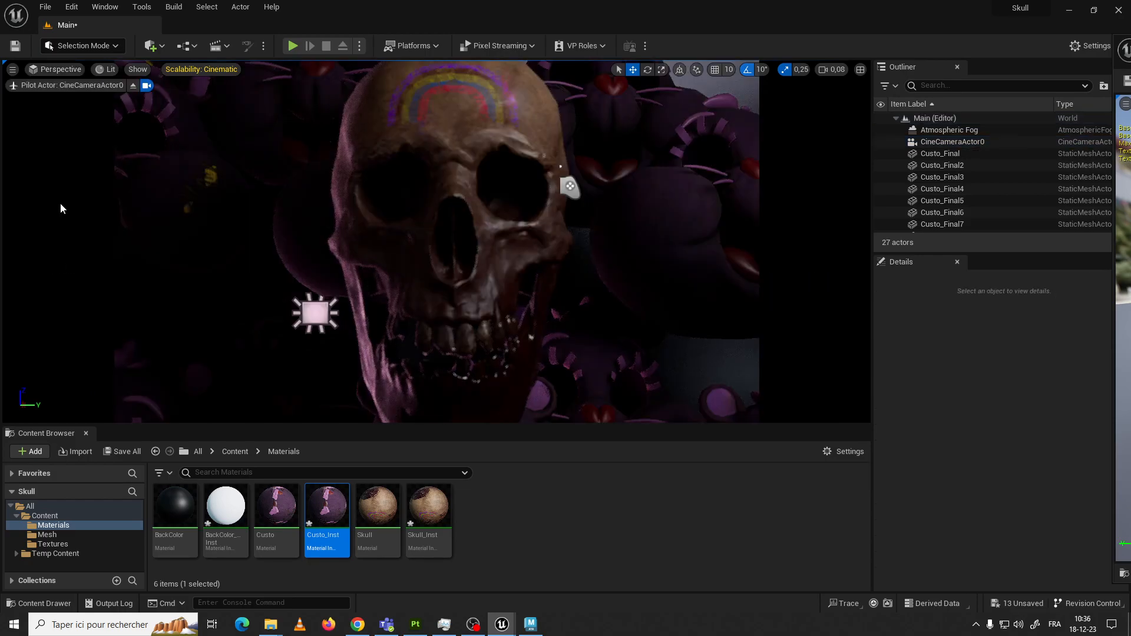
click(948, 141)
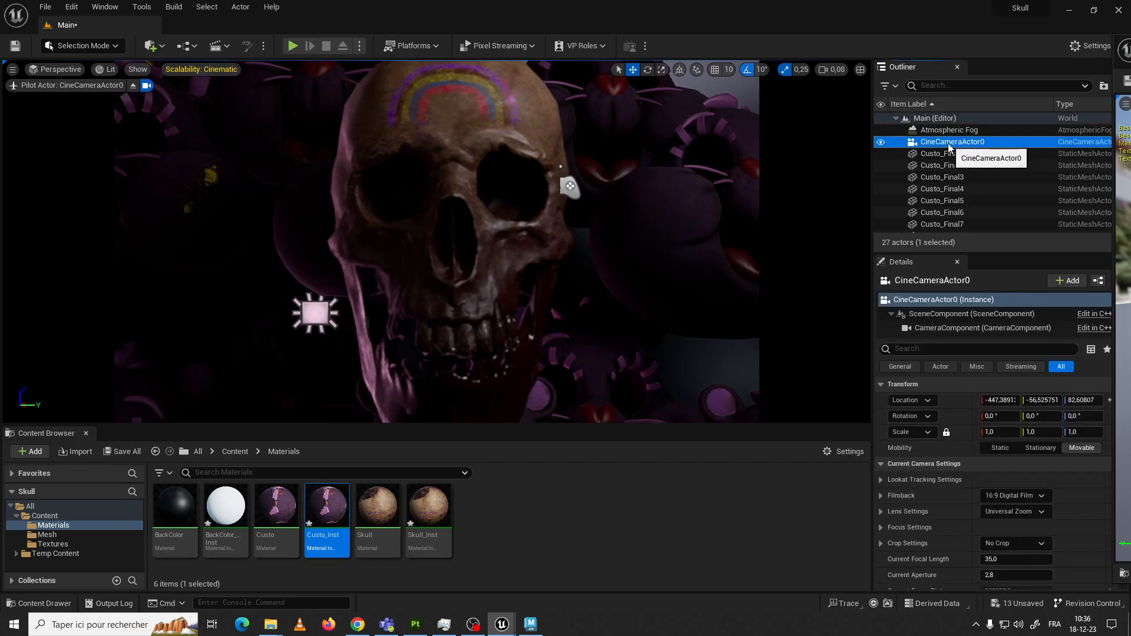
click(951, 142)
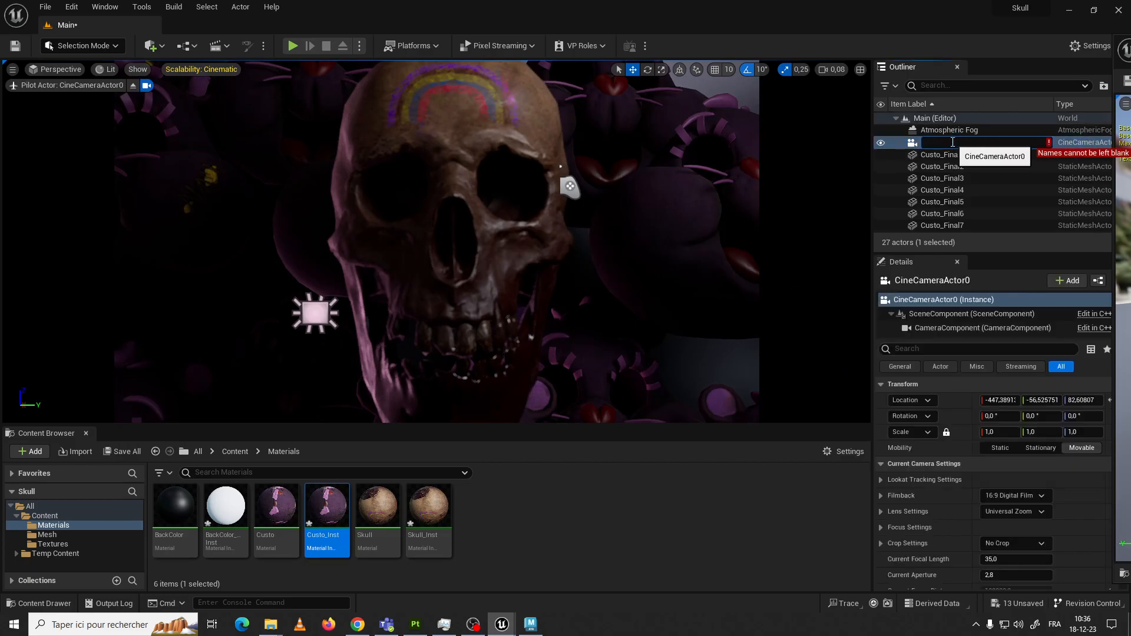
text(Cam1)
key(Return)
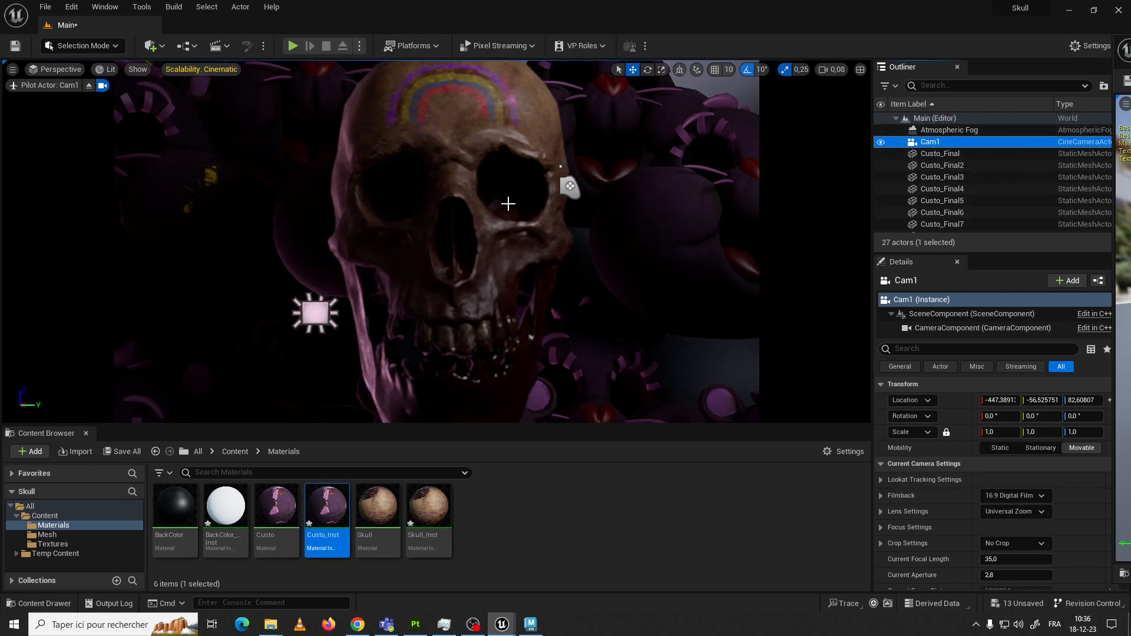
Pull Cam1 back so that the whole skull and more of the bear heads fit in frame
right_drag(498, 202, 499, 205)
key(s)
key(w)
Rotate the large bear head right of the skull and shift the one behind the skull to about Y -7, Z 83
click(621, 211)
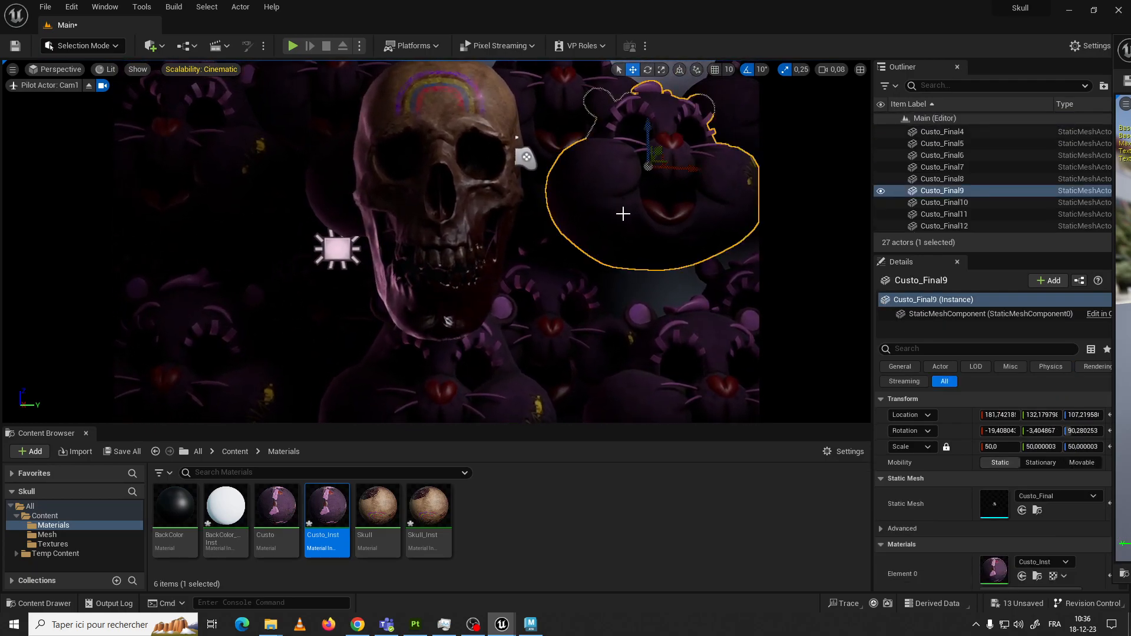
key(e)
drag(666, 161, 666, 227)
click(334, 205)
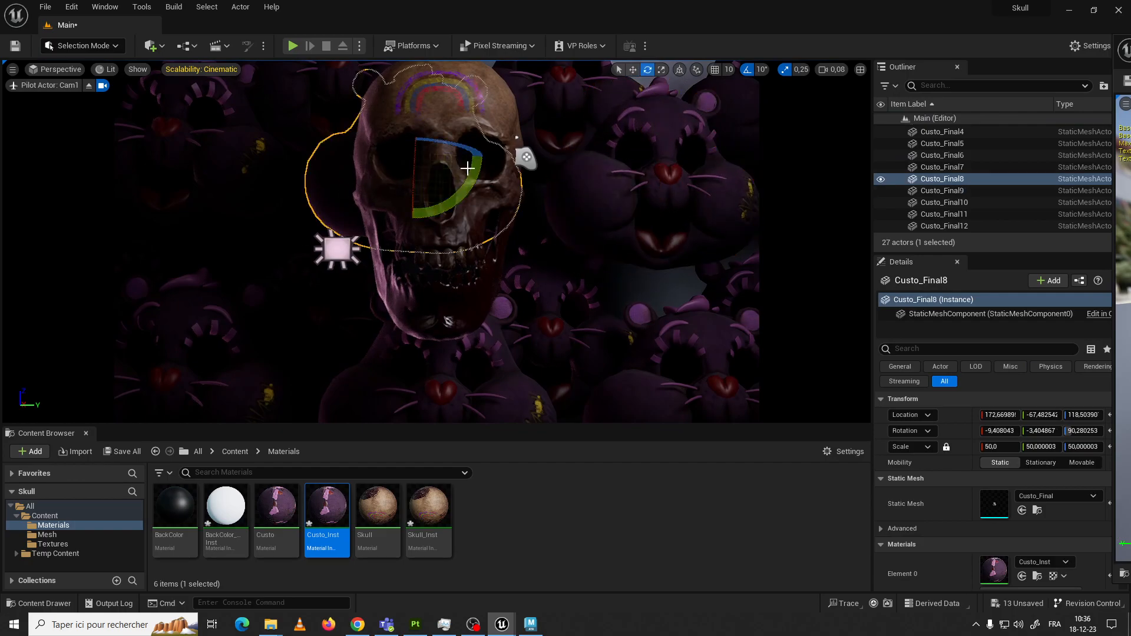
key(w)
drag(429, 140, 500, 185)
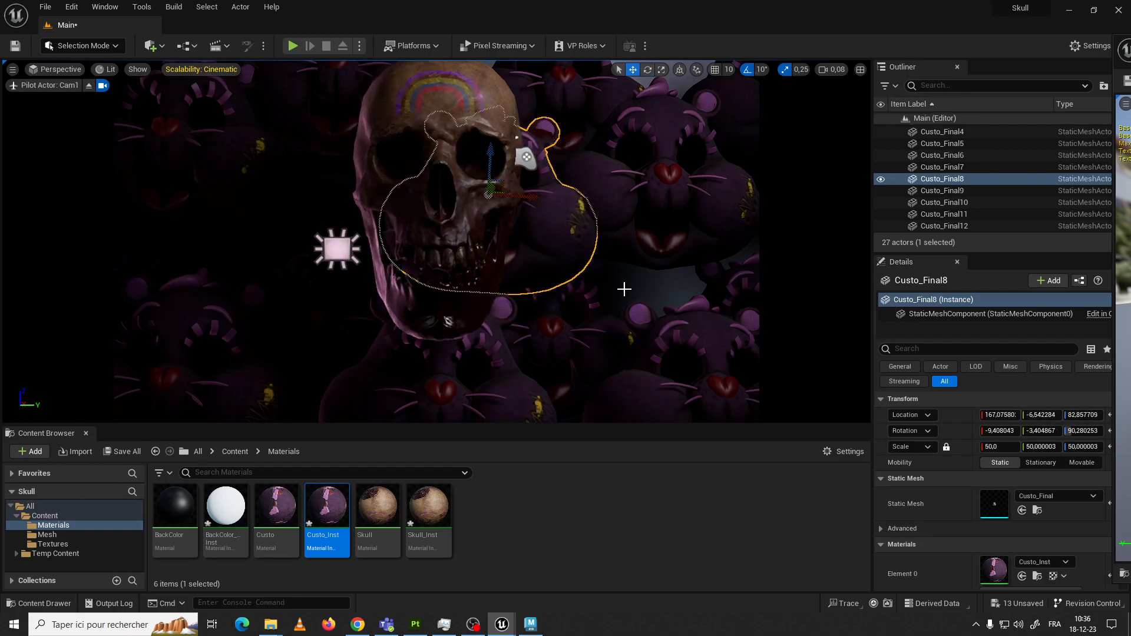
Rotate the lower-right bear head Custo_Final3 to about 6.5° on Y and move it to about X 82, Y 150, Z -17
click(700, 346)
drag(698, 346, 699, 317)
key(e)
drag(710, 371, 703, 320)
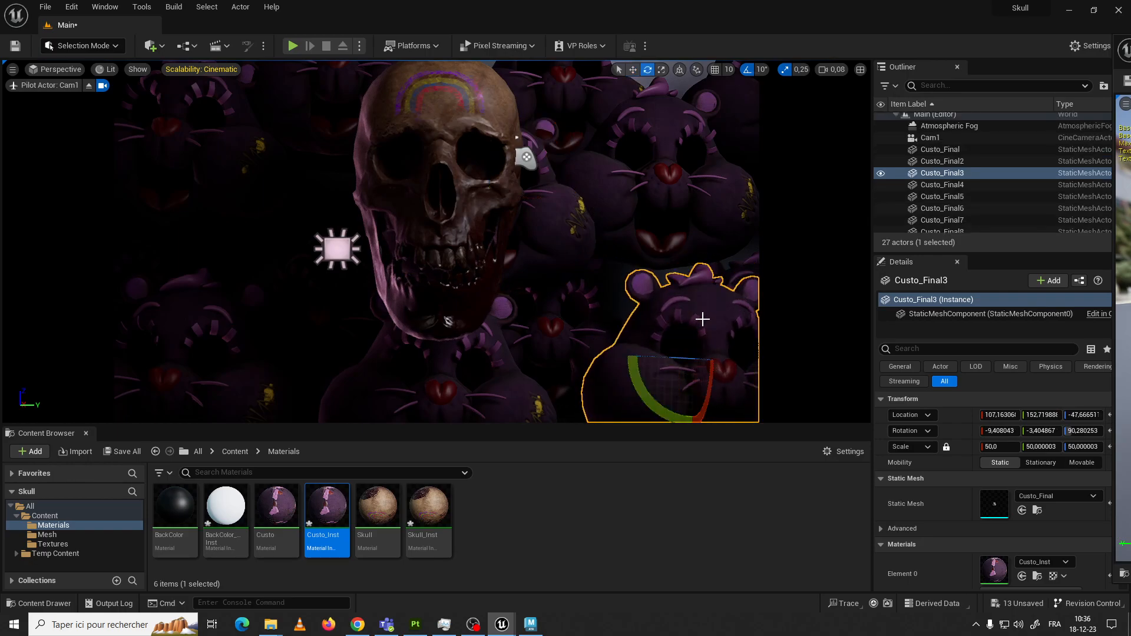
drag(639, 369, 650, 369)
key(w)
drag(686, 320, 629, 295)
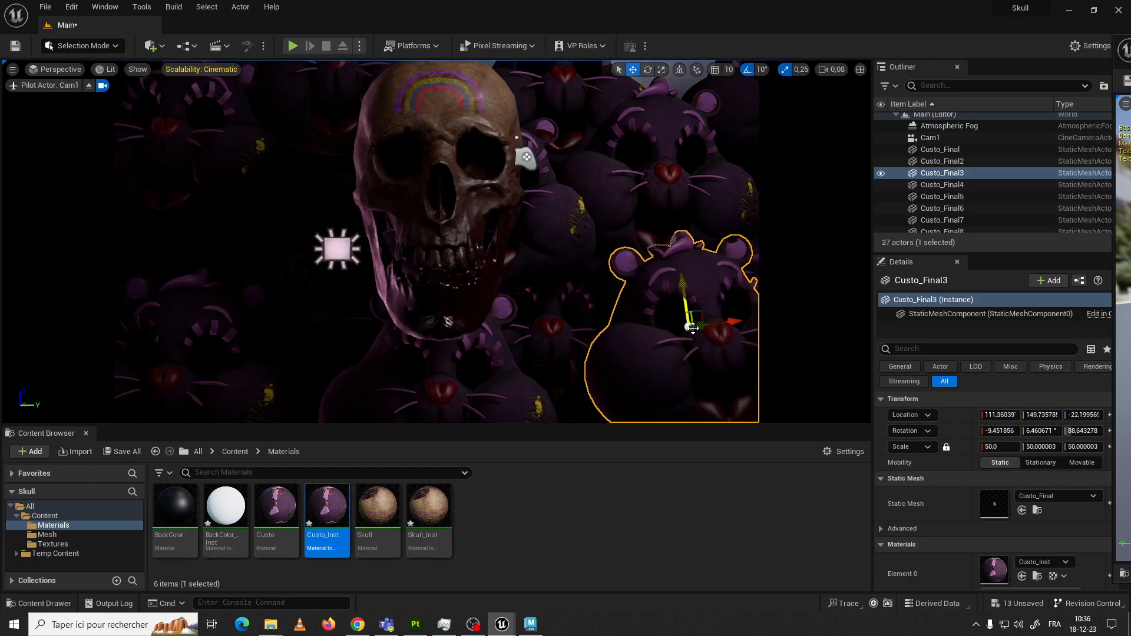
drag(703, 328, 712, 323)
click(606, 331)
drag(594, 327, 632, 327)
click(608, 364)
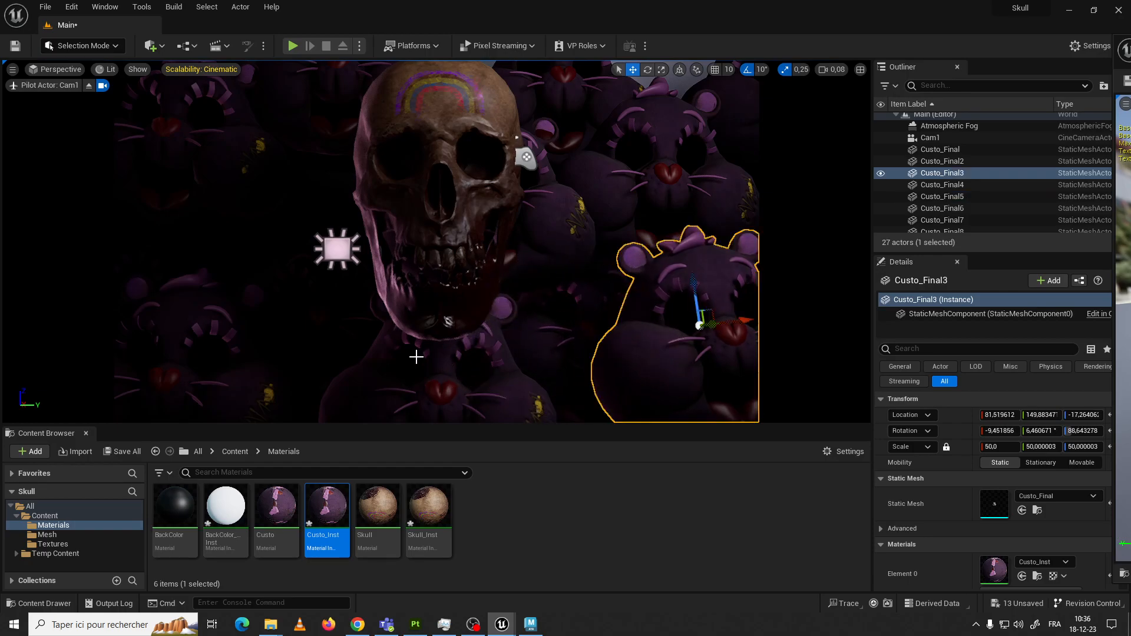
Move the bear head beside the skull's right cheek across to the gap on the skull's left side
click(435, 406)
click(555, 249)
drag(532, 196, 318, 237)
drag(282, 197, 263, 300)
Adjust the lower-left bear head and nudge the one beneath the skull slightly down and to the left
click(197, 338)
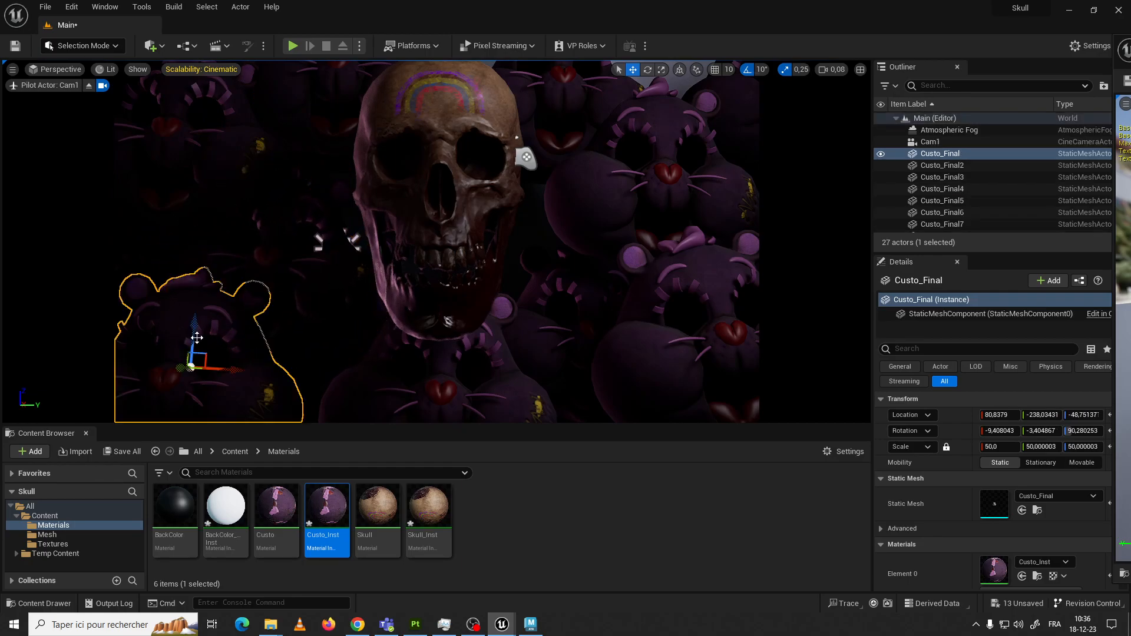
drag(177, 365, 289, 371)
click(361, 386)
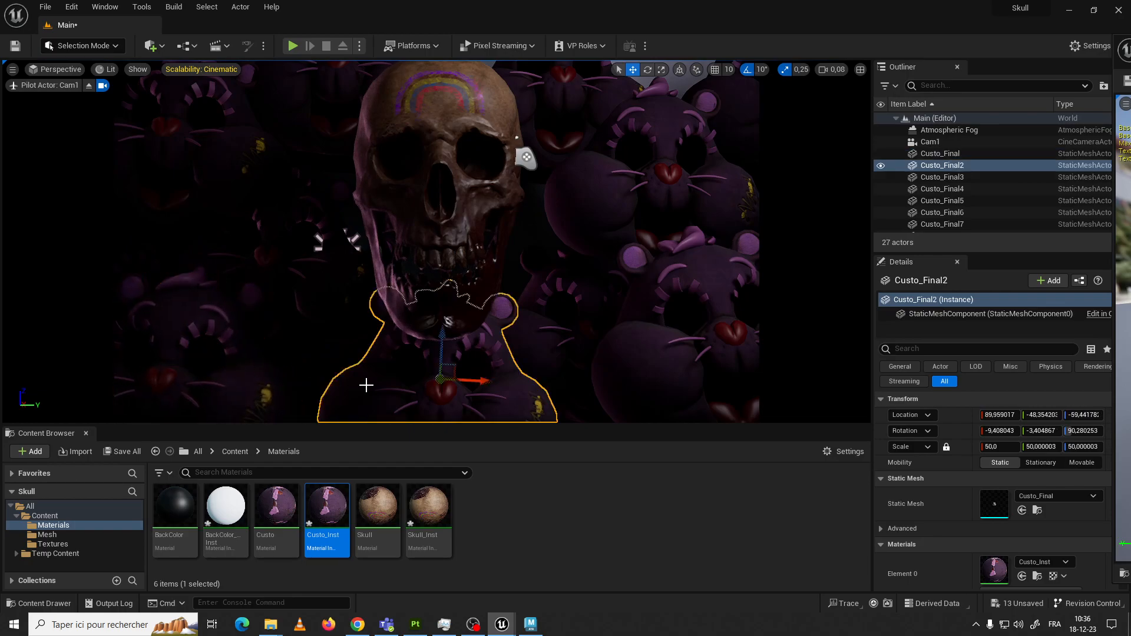
drag(458, 369, 430, 379)
click(532, 253)
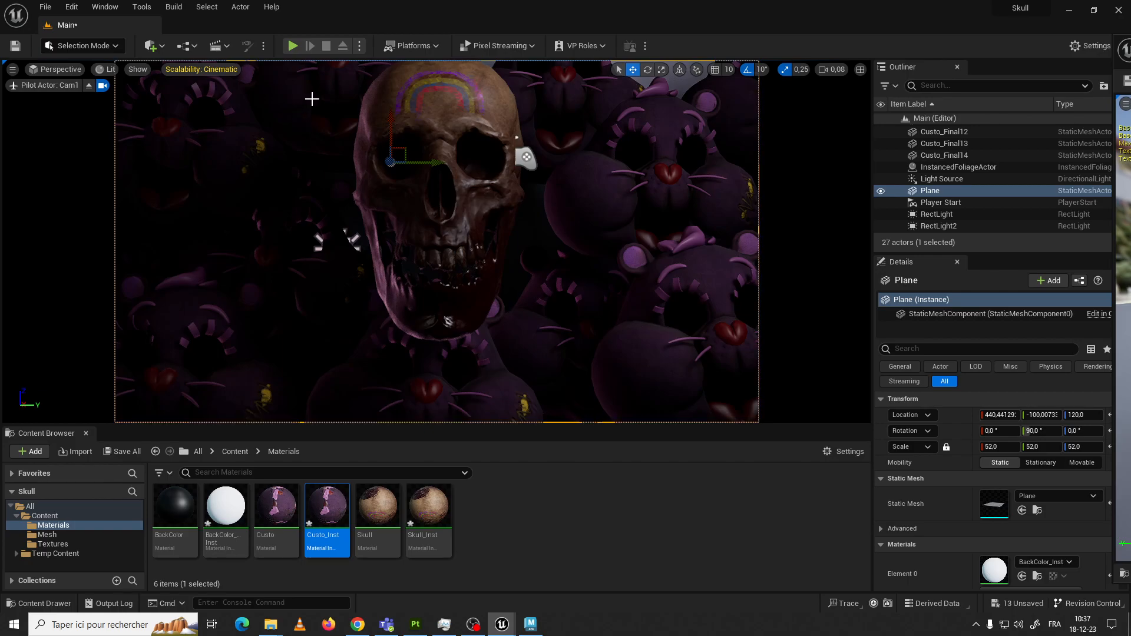
Fly Cam1 back to about X -675, Y -44, Z 140 and pitch it down 7.2° to reframe the skull
click(309, 115)
scroll(410, 148, down, 1)
scroll(410, 148, up, 1)
scroll(410, 148, down, 1)
mouse_move(410, 148)
right_down()
mouse_move(416, 133)
mouse_move(403, 149)
mouse_move(412, 158)
right_up()
scroll(409, 147, up, 3)
scroll(401, 152, down, 3)
scroll(402, 154, up, 2)
scroll(405, 153, down, 3)
scroll(407, 146, up, 2)
scroll(406, 147, down, 2)
scroll(406, 149, up, 2)
scroll(409, 155, down, 3)
scroll(411, 153, up, 2)
scroll(412, 158, down, 2)
scroll(416, 171, up, 3)
scroll(416, 172, down, 3)
scroll(416, 171, up, 3)
scroll(416, 171, down, 3)
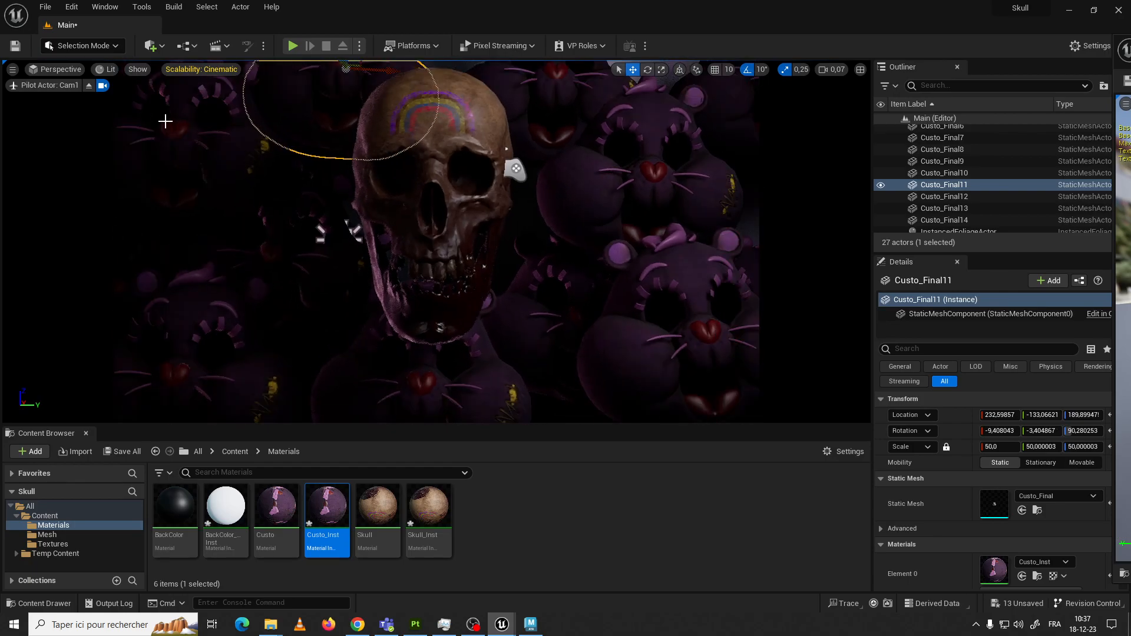
Try the cinematic viewport, selecting Cam1 and bringing the skull and bear heads back into view
click(52, 70)
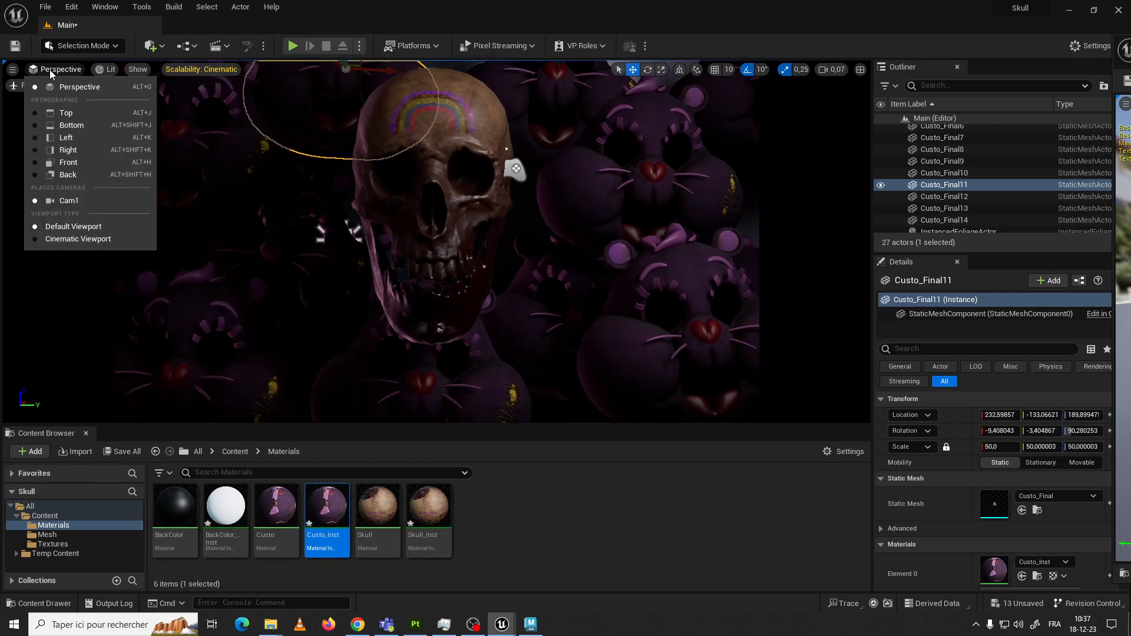
click(78, 240)
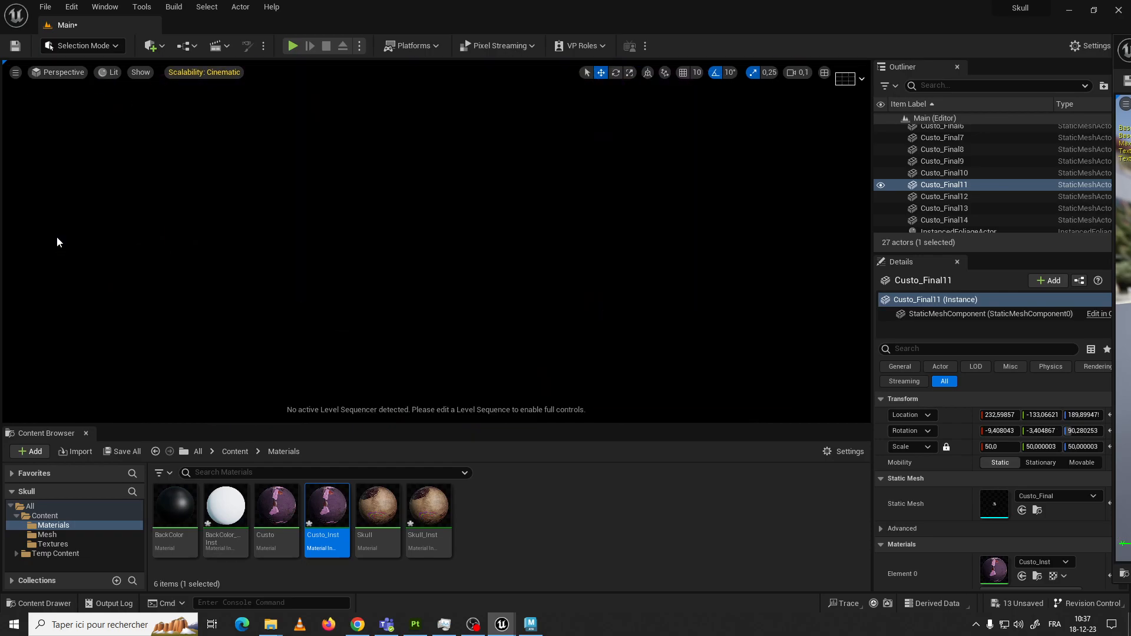
right_drag(399, 264, 395, 238)
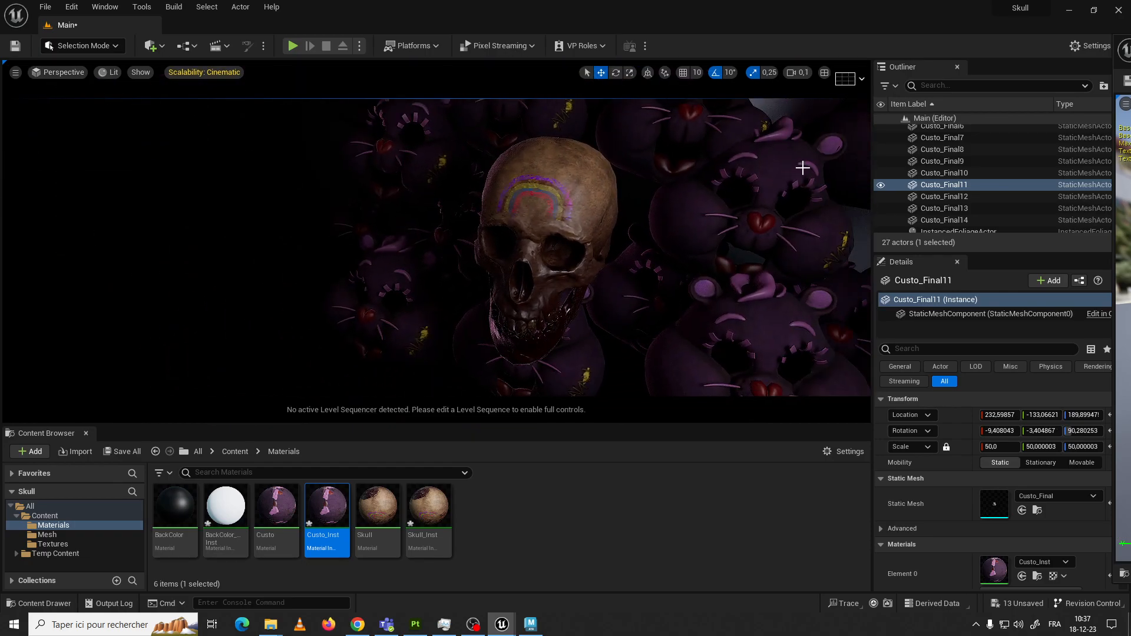
scroll(974, 182, up, 3)
click(942, 142)
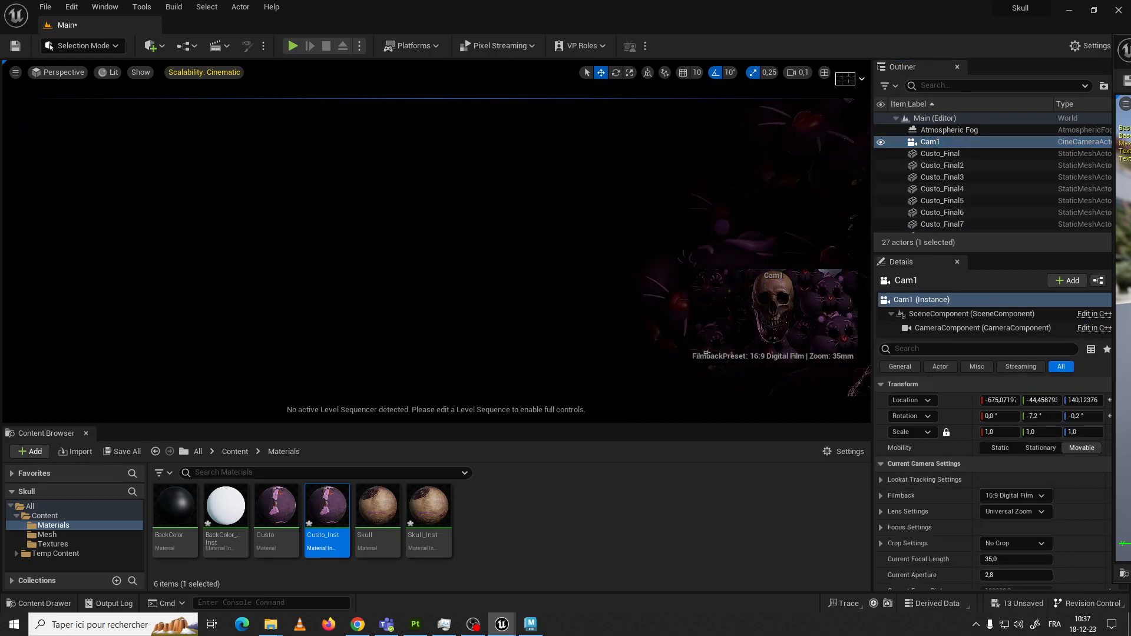
right_drag(439, 296, 422, 330)
alt+drag(397, 283, 436, 273)
scroll(410, 273, down, 4)
scroll(437, 276, up, 3)
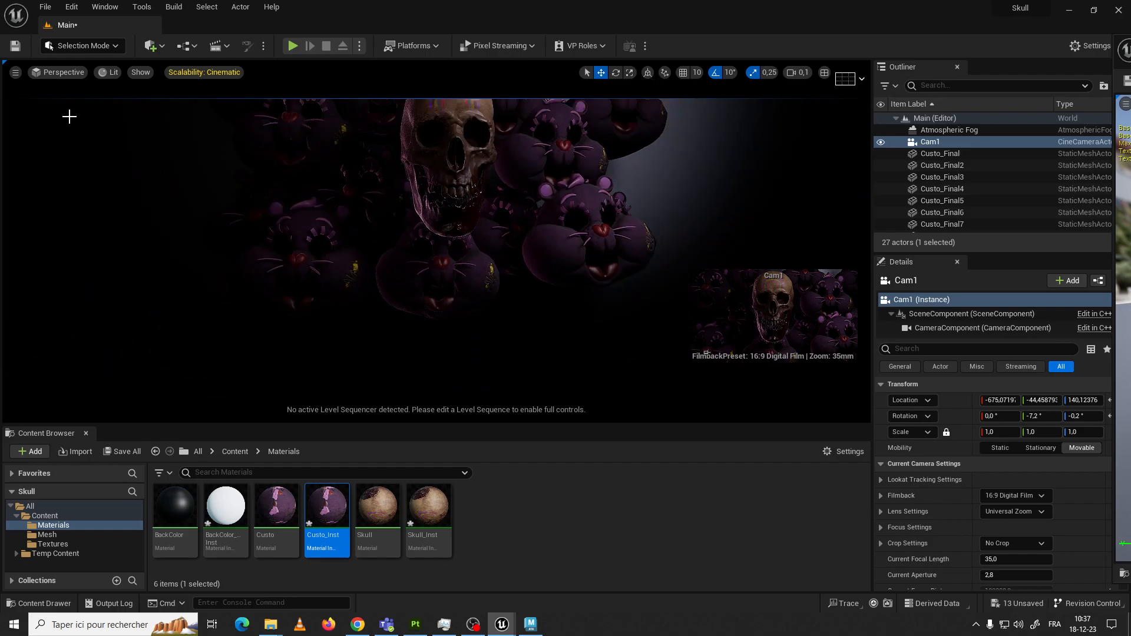
Check the framing through Cam1 in the cinematic viewport and return to the default viewport
click(16, 72)
click(59, 72)
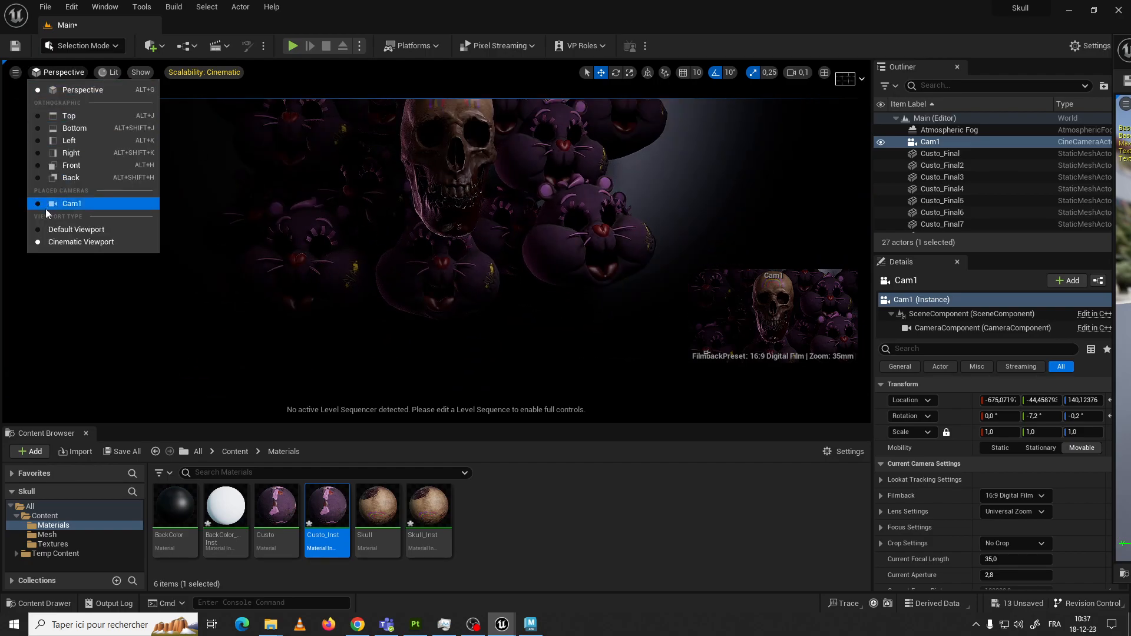
click(70, 204)
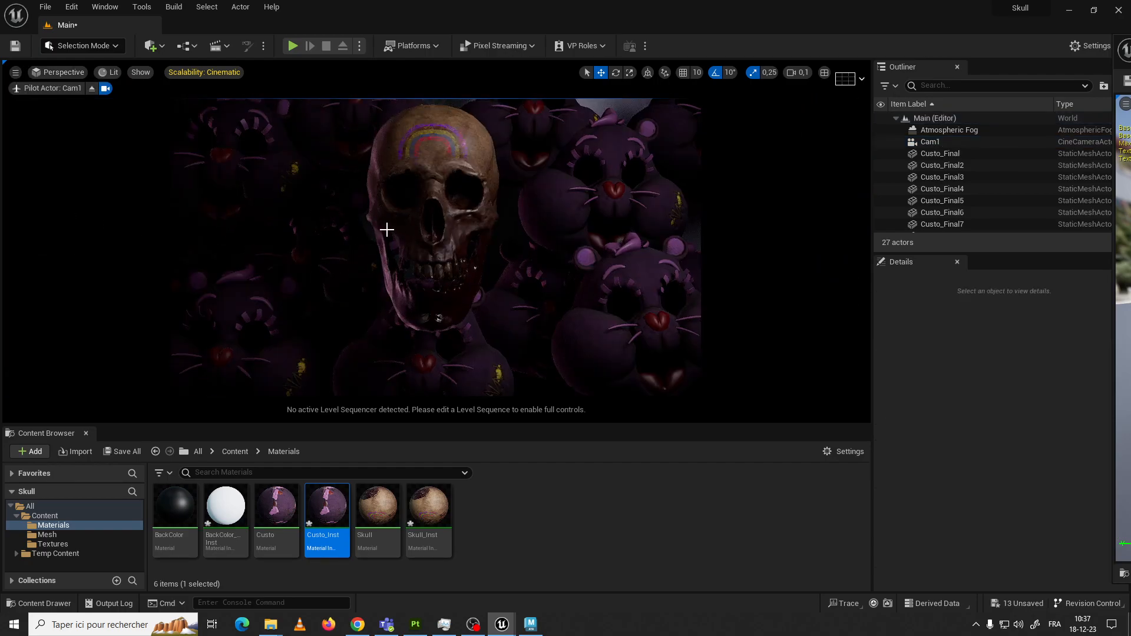
click(57, 73)
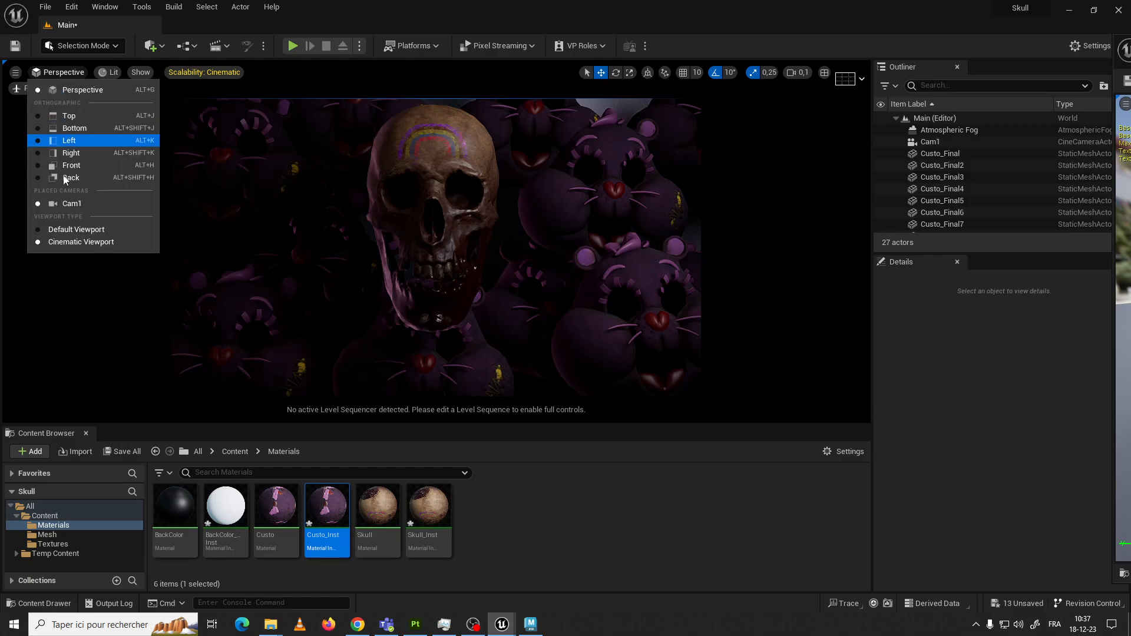
click(65, 233)
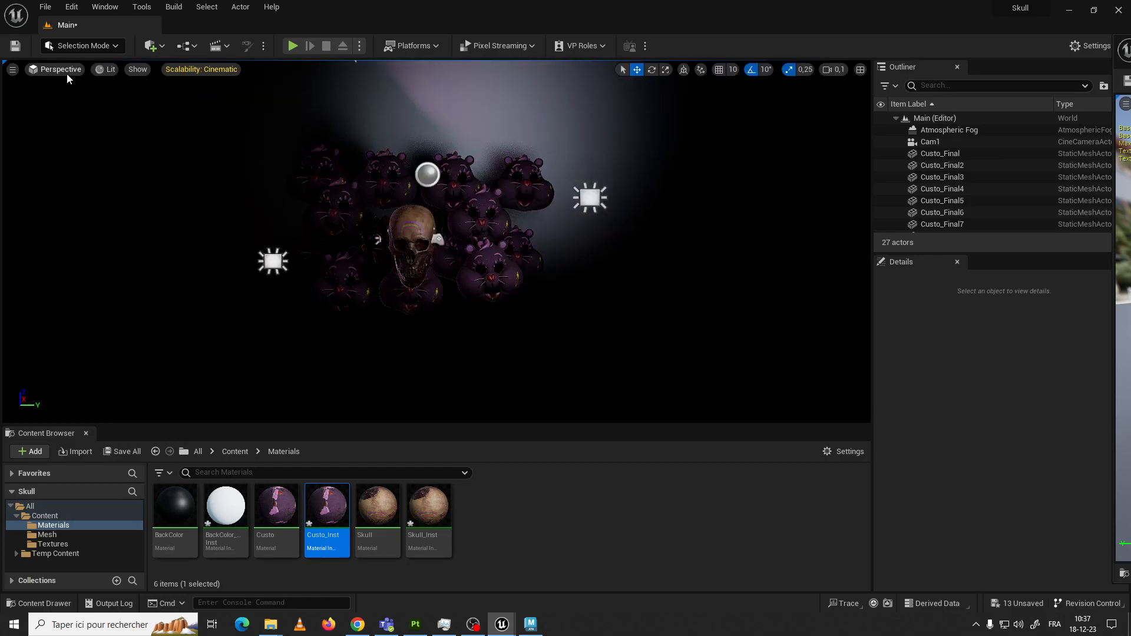
Switch the viewport to the Cam1 view and select Cam1 with its camera settings in full view
click(61, 70)
click(76, 200)
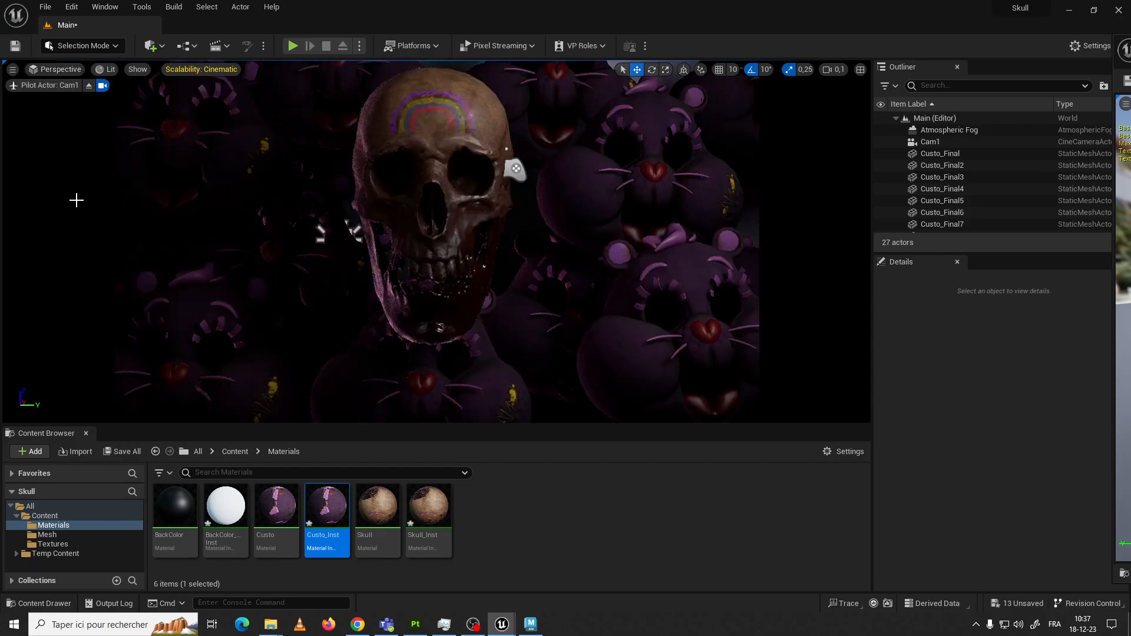
click(930, 142)
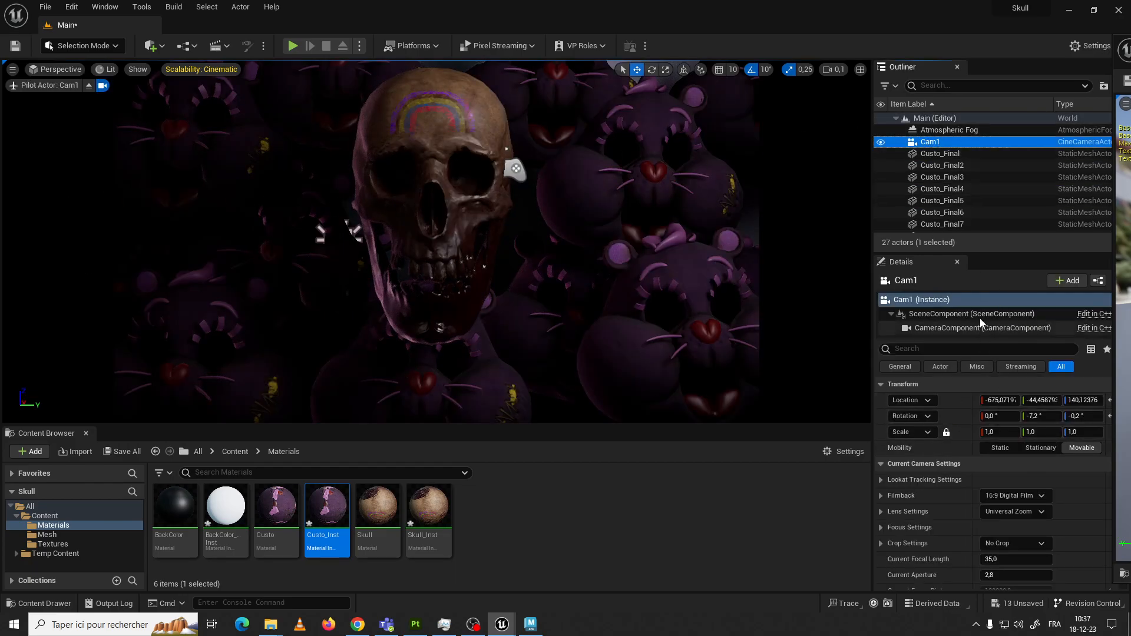
drag(984, 254, 983, 154)
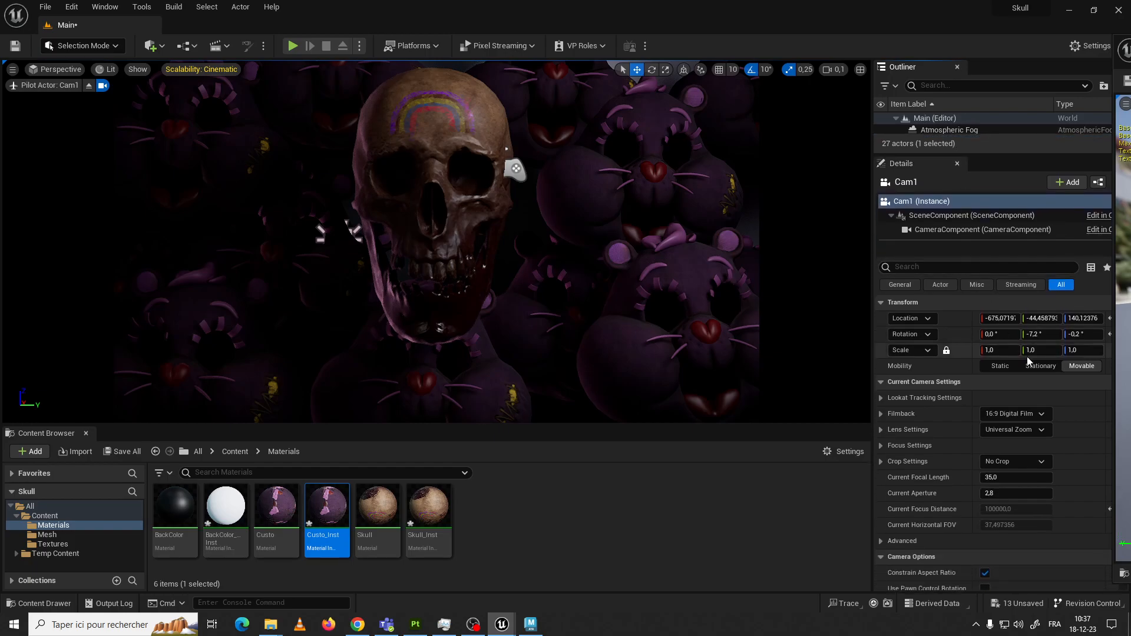
Try applying the 16:9 Digital Film filmback preset to Cam1
click(1041, 415)
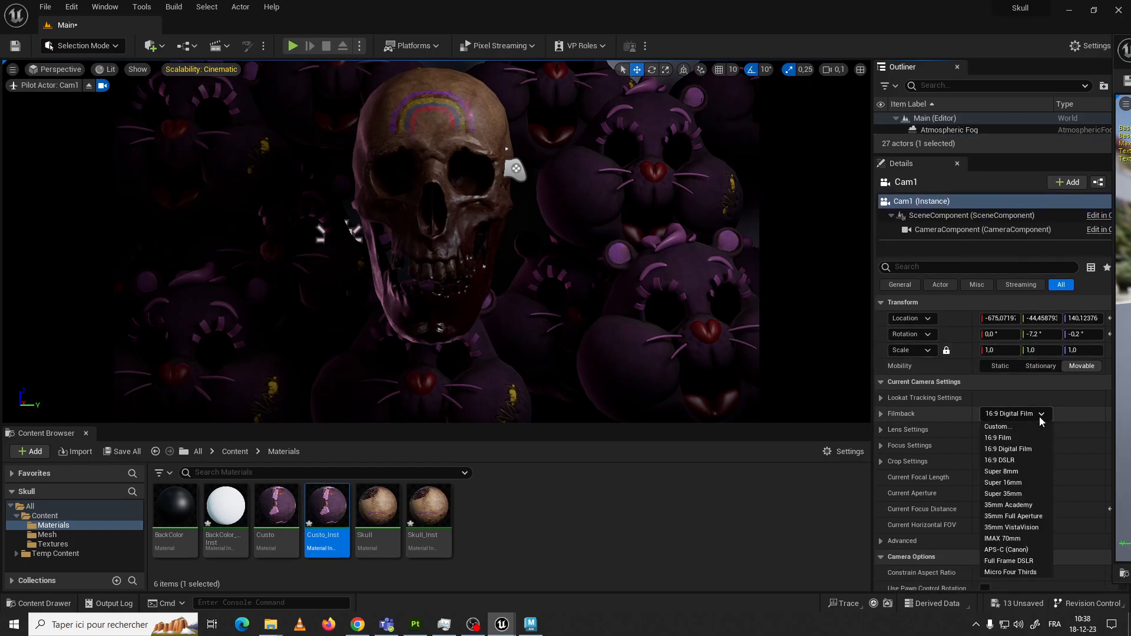
click(1006, 416)
click(1042, 415)
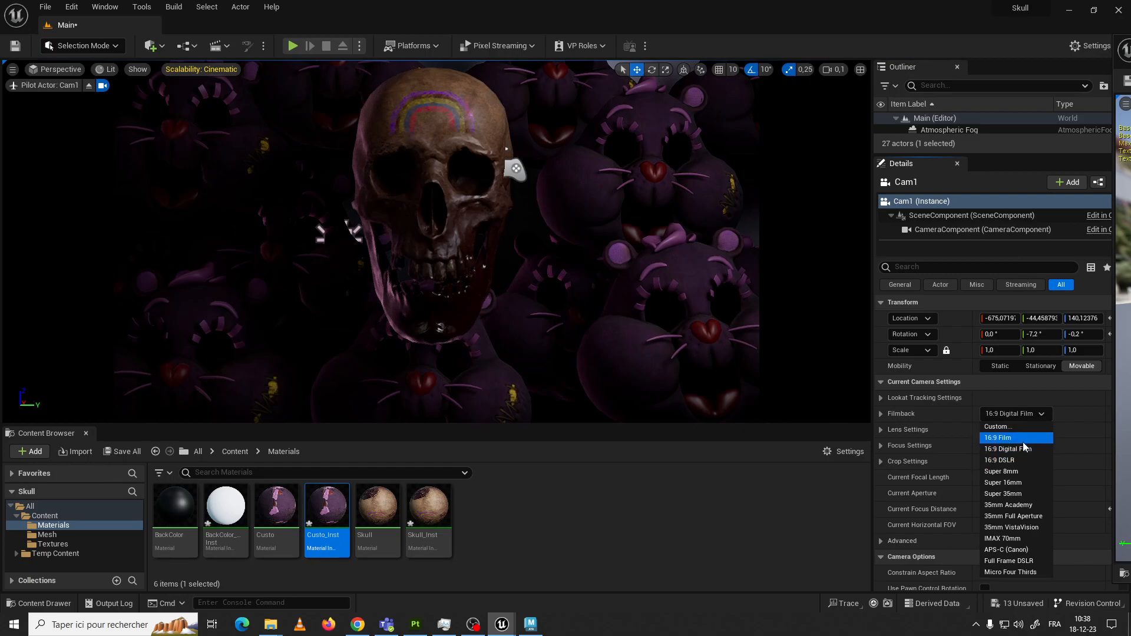
key(ctrl+z)
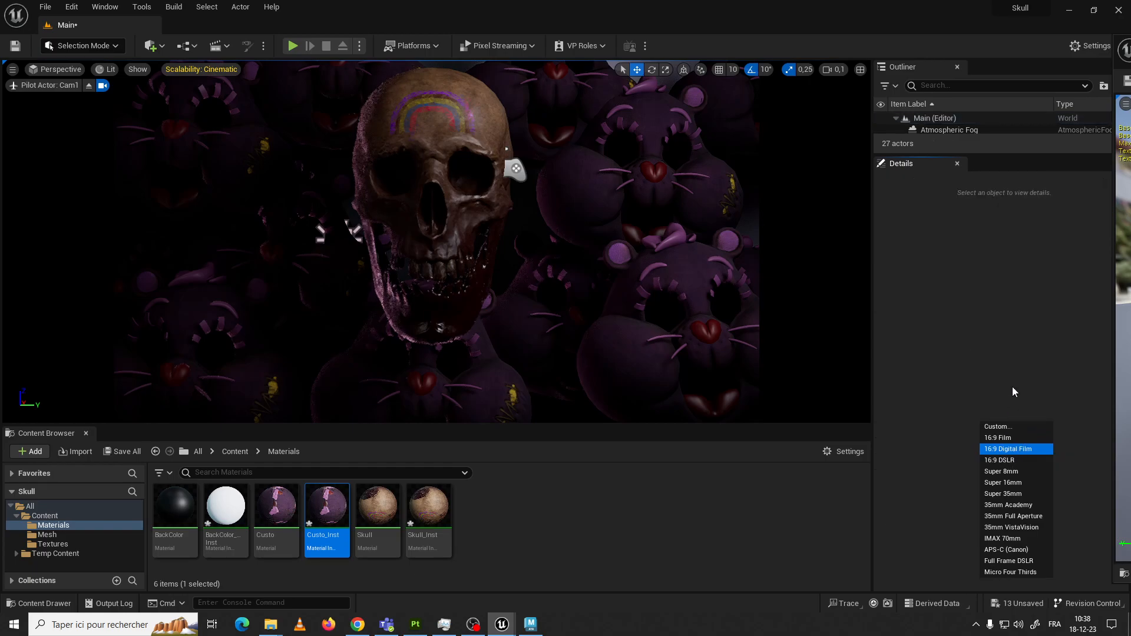
click(1013, 455)
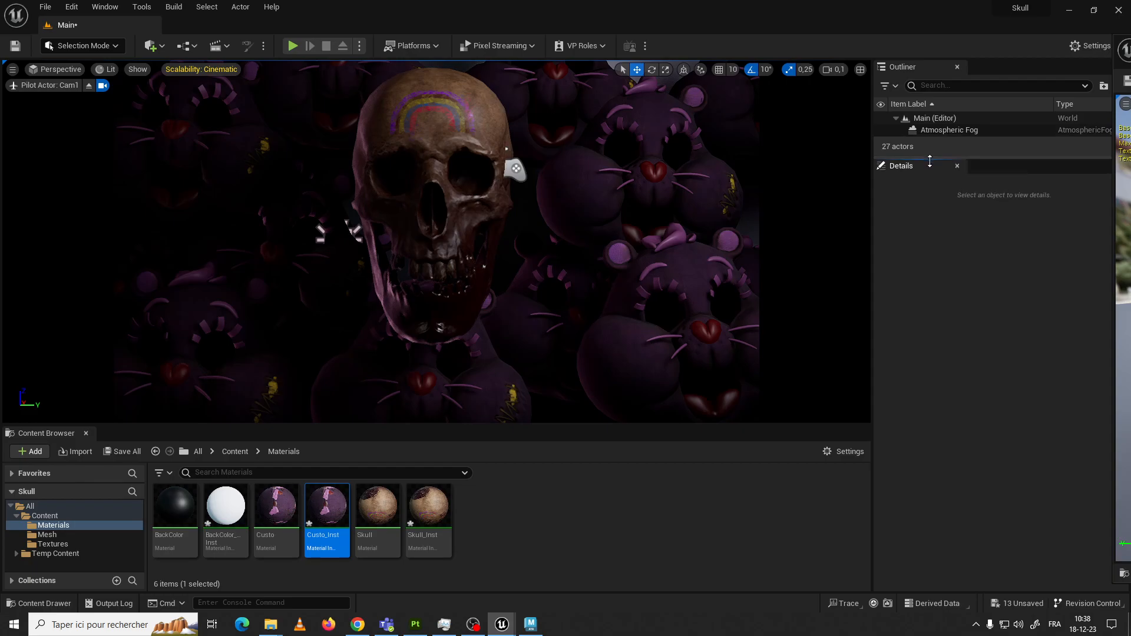
Reselect Cam1 and try the 16:9 DSLR and 16:9 Film filmback presets on it
drag(928, 156, 936, 281)
click(931, 141)
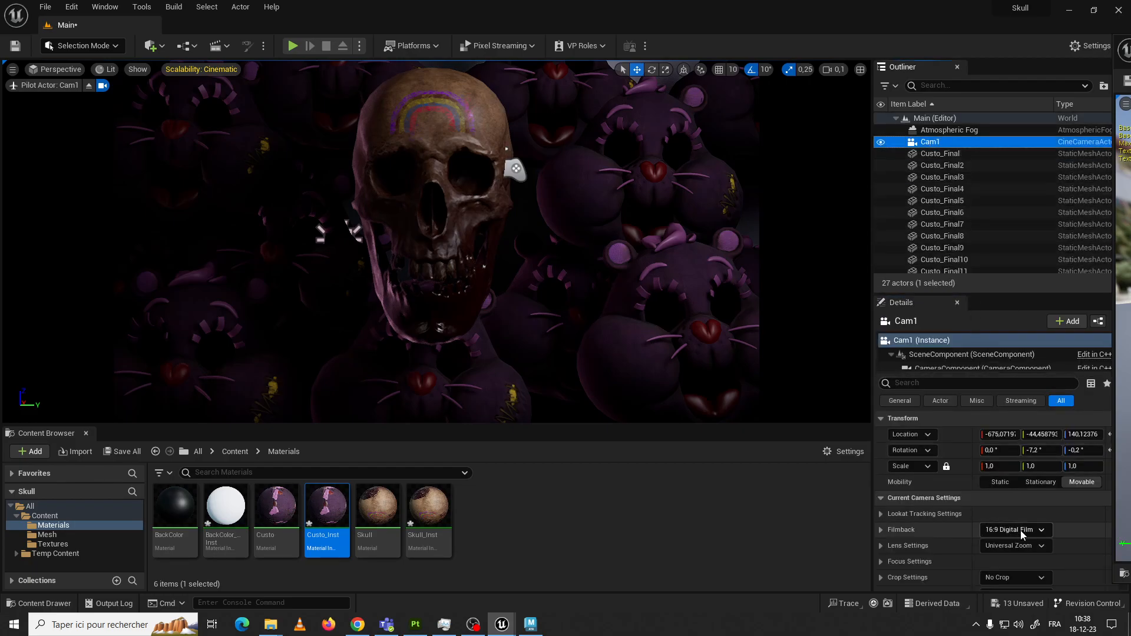
click(1024, 530)
click(1014, 404)
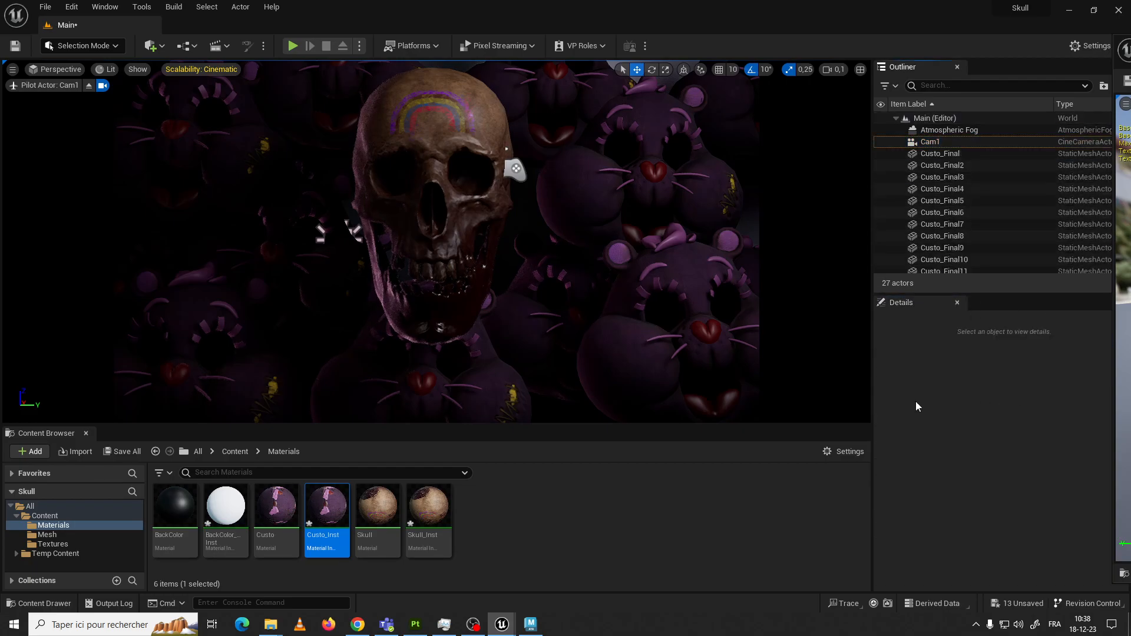
click(947, 143)
click(1015, 530)
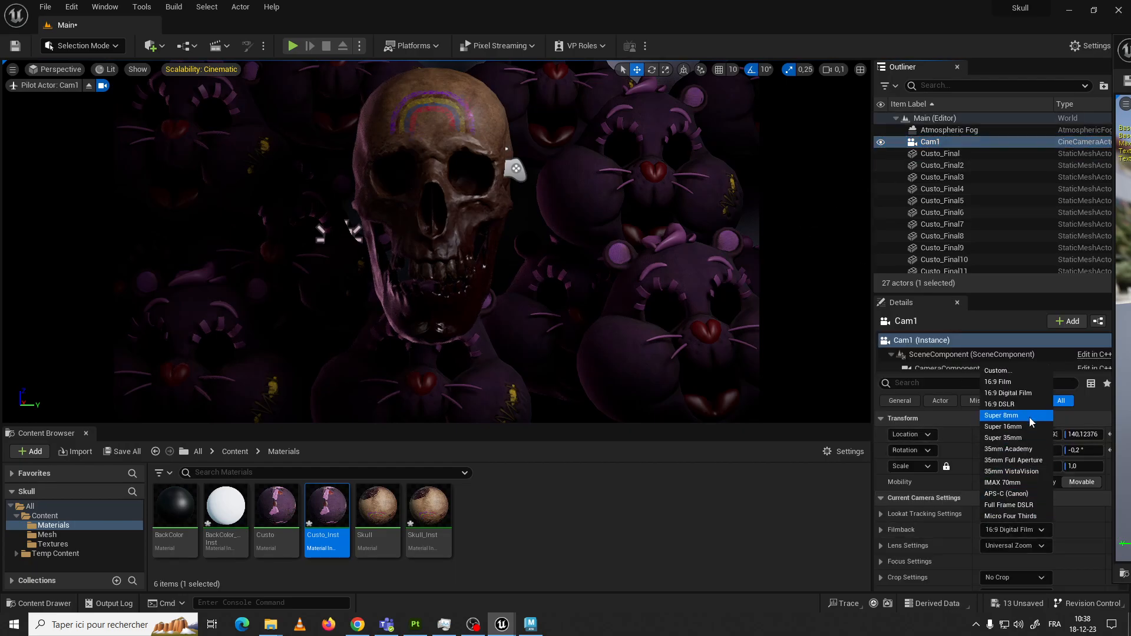
click(1010, 384)
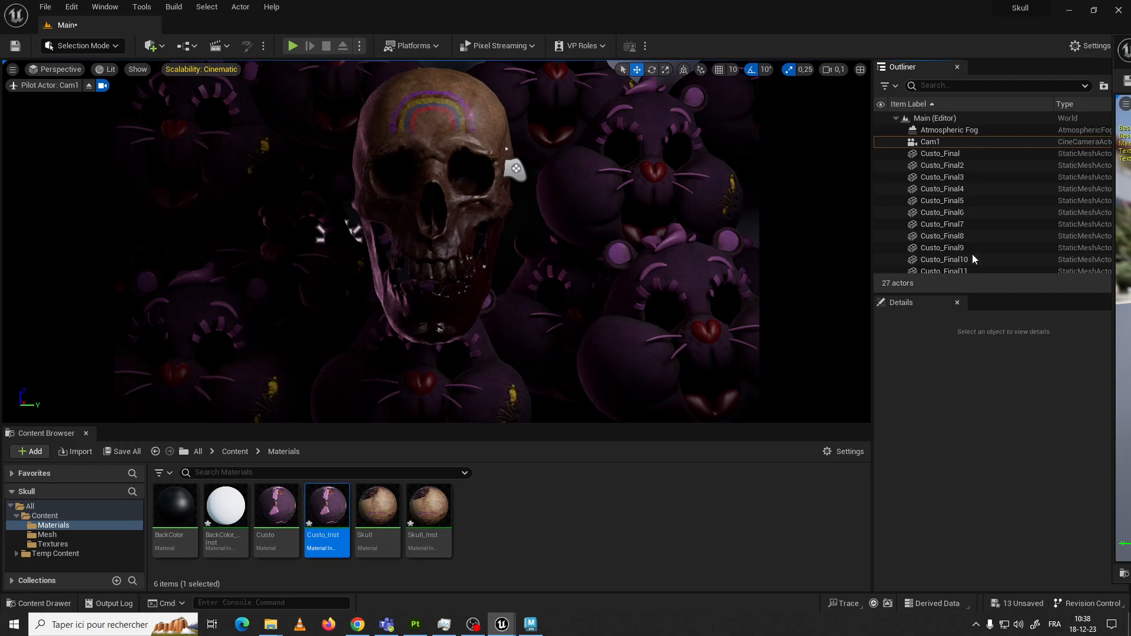
Reselect Cam1 and try the 12mm Prime f/2.8 lens preset
click(945, 142)
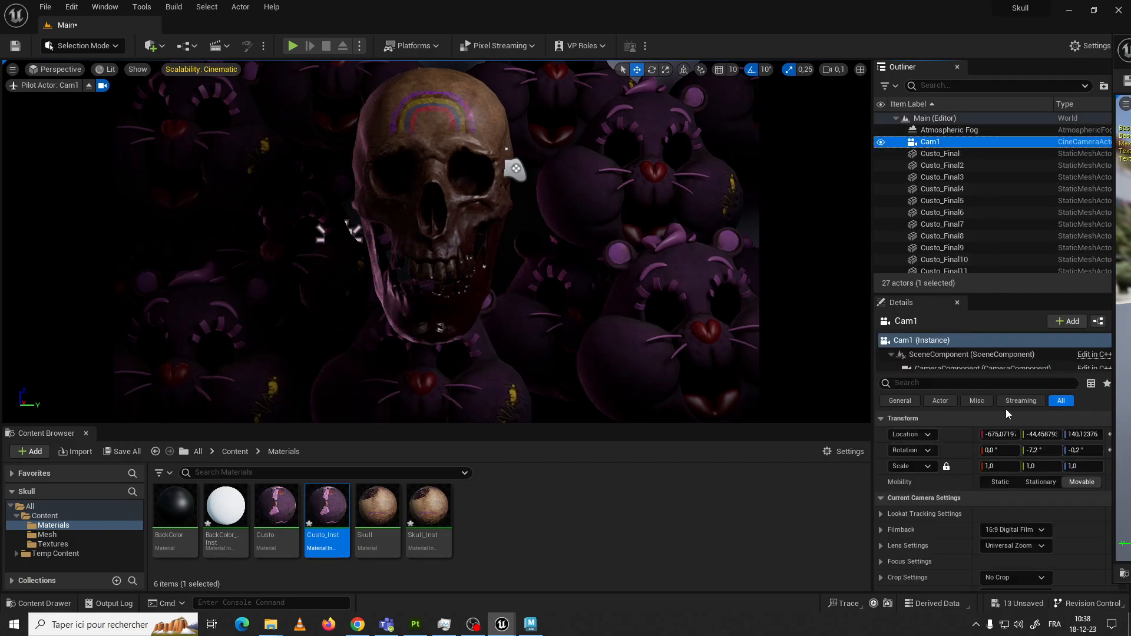
scroll(1018, 506, down, 2)
click(1023, 490)
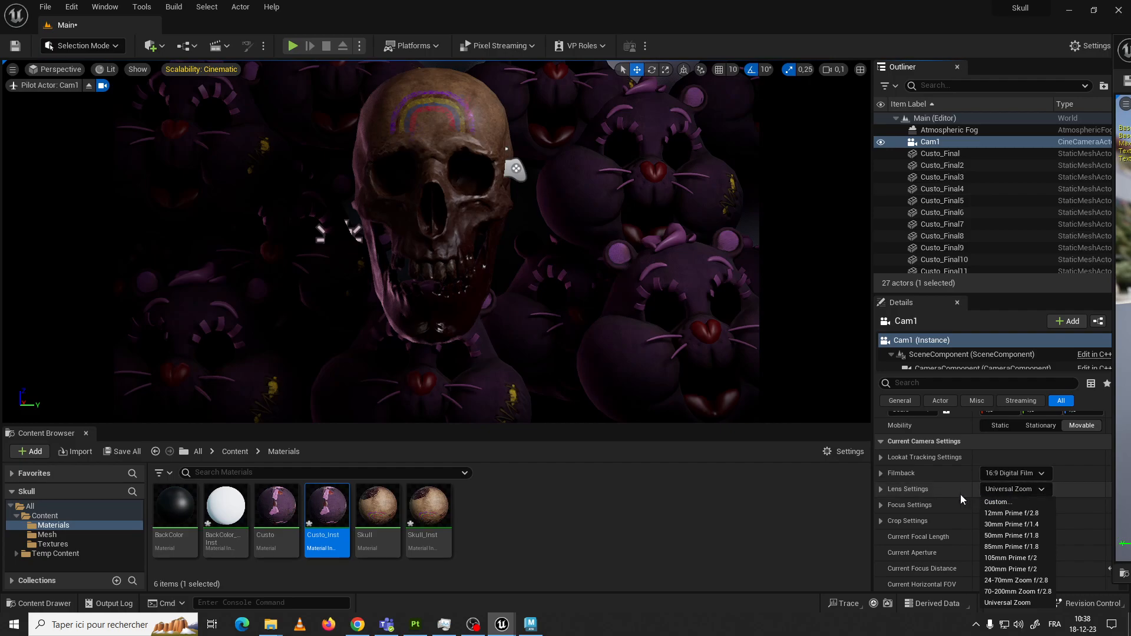
click(1023, 519)
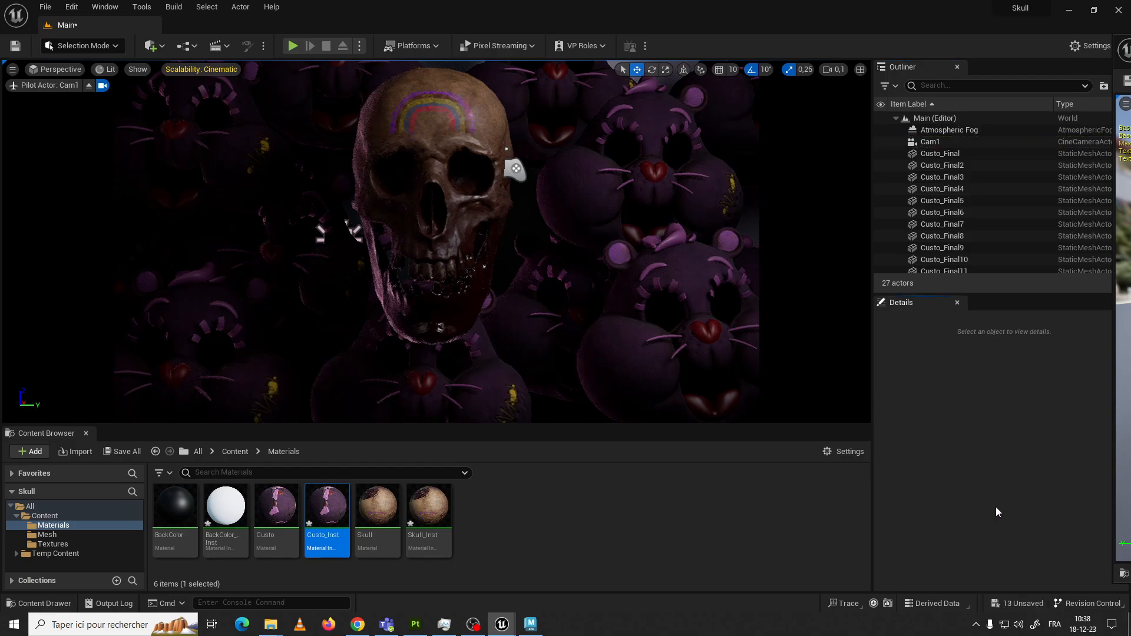
Reselect Cam1 and widen the Outliner and Details area to show its full transform values
click(947, 141)
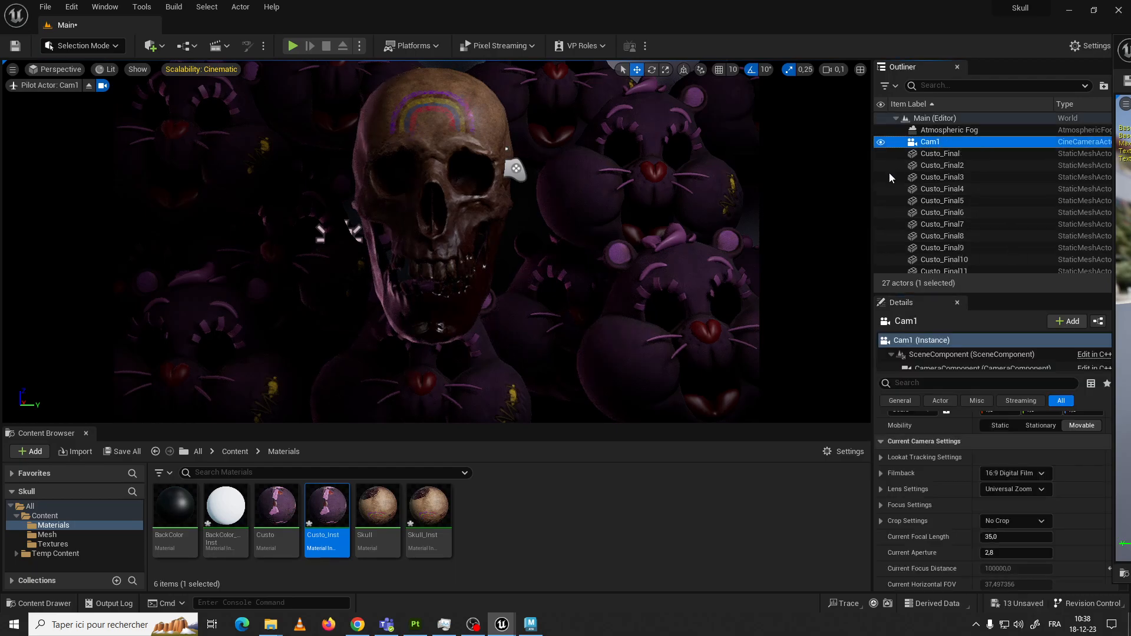
drag(873, 159, 782, 163)
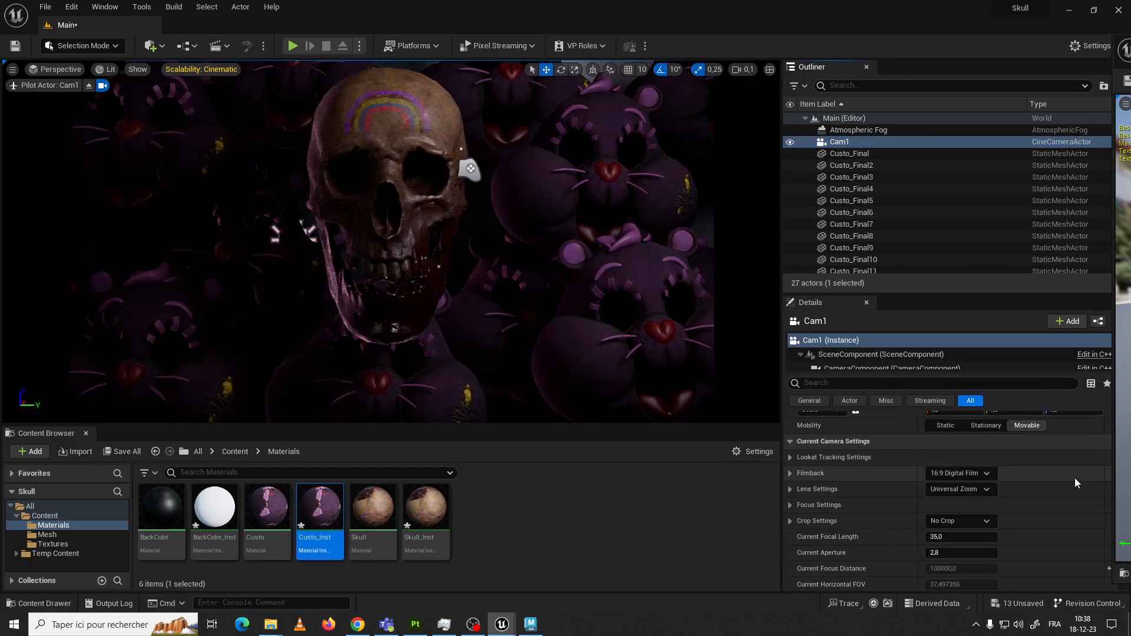
scroll(1086, 463, up, 2)
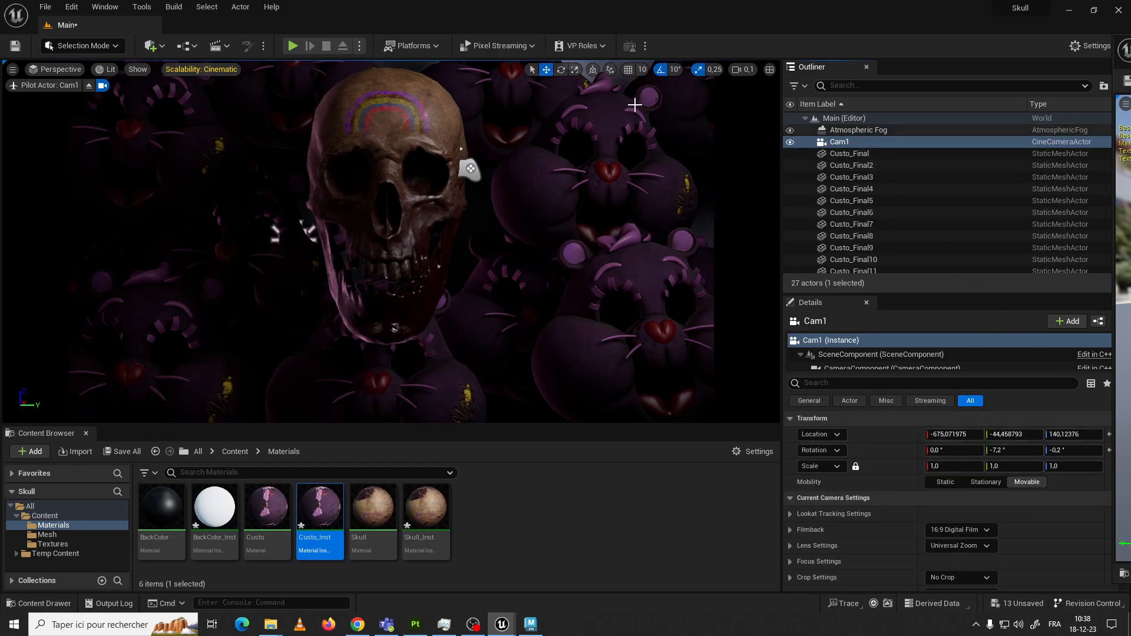
click(852, 142)
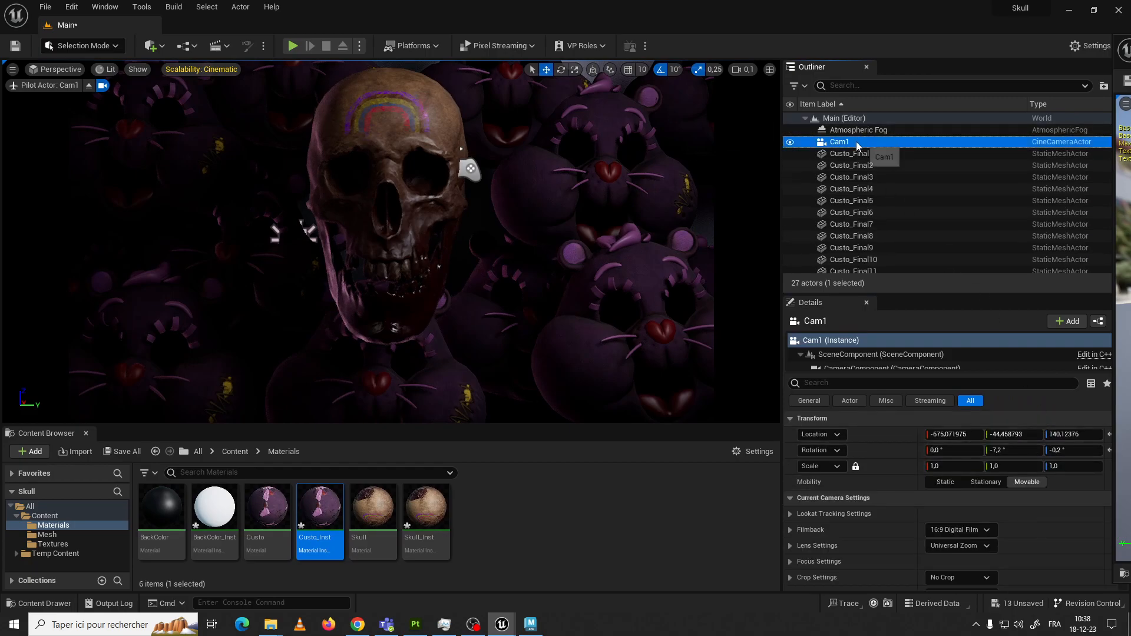
right_click(846, 144)
click(836, 144)
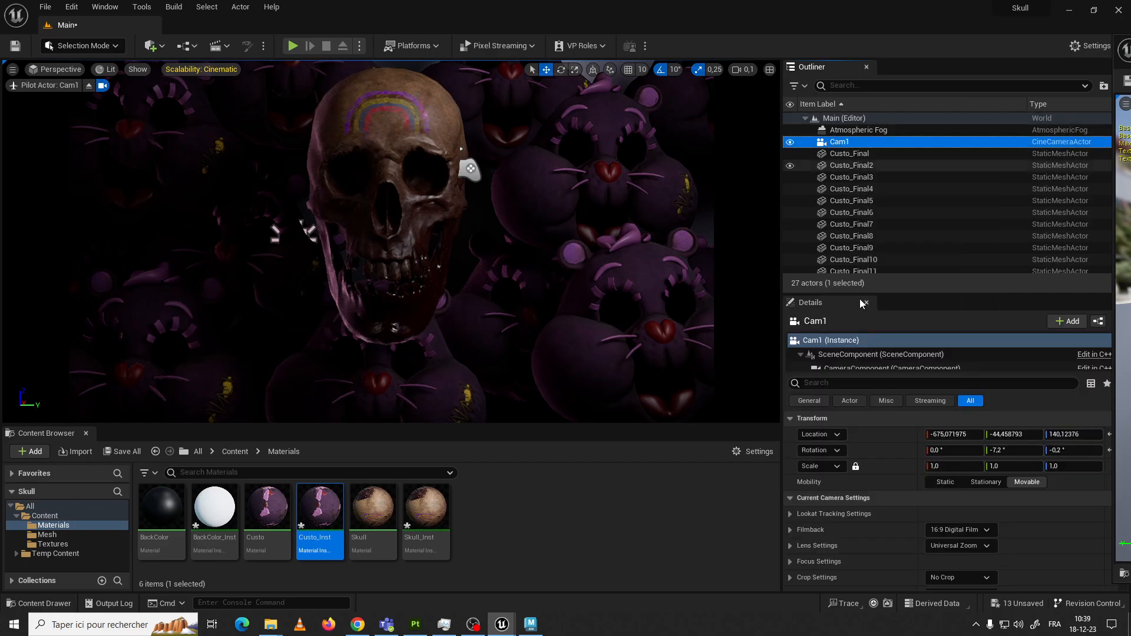
Select Cam1's CameraComponent and try the 50mm Prime f/1.8 lens preset
drag(865, 376, 866, 445)
click(848, 369)
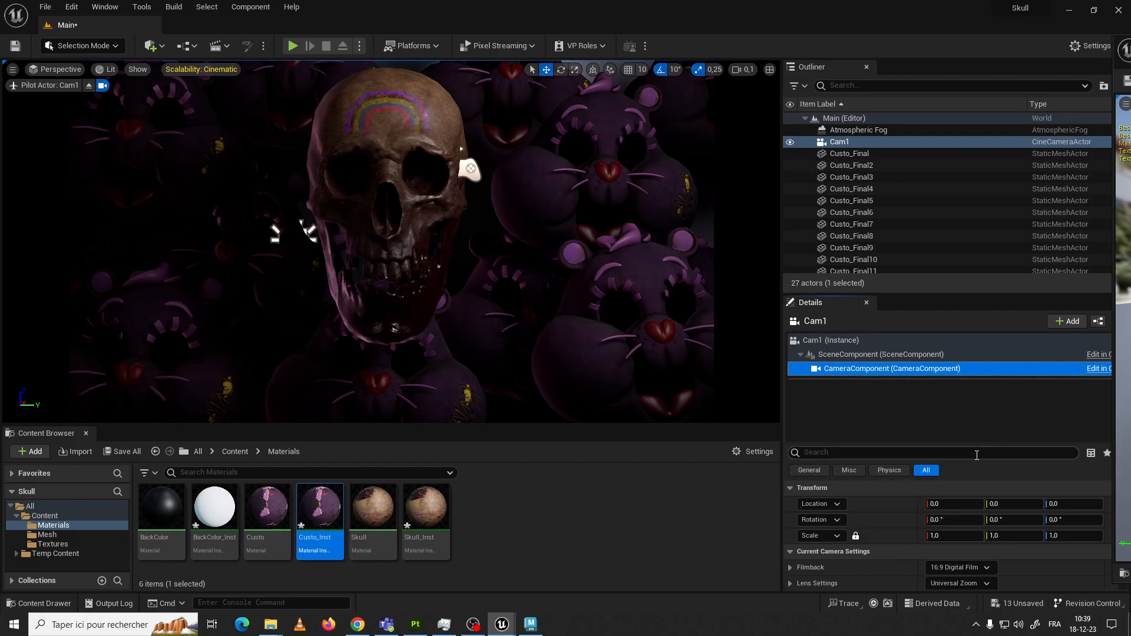
click(971, 580)
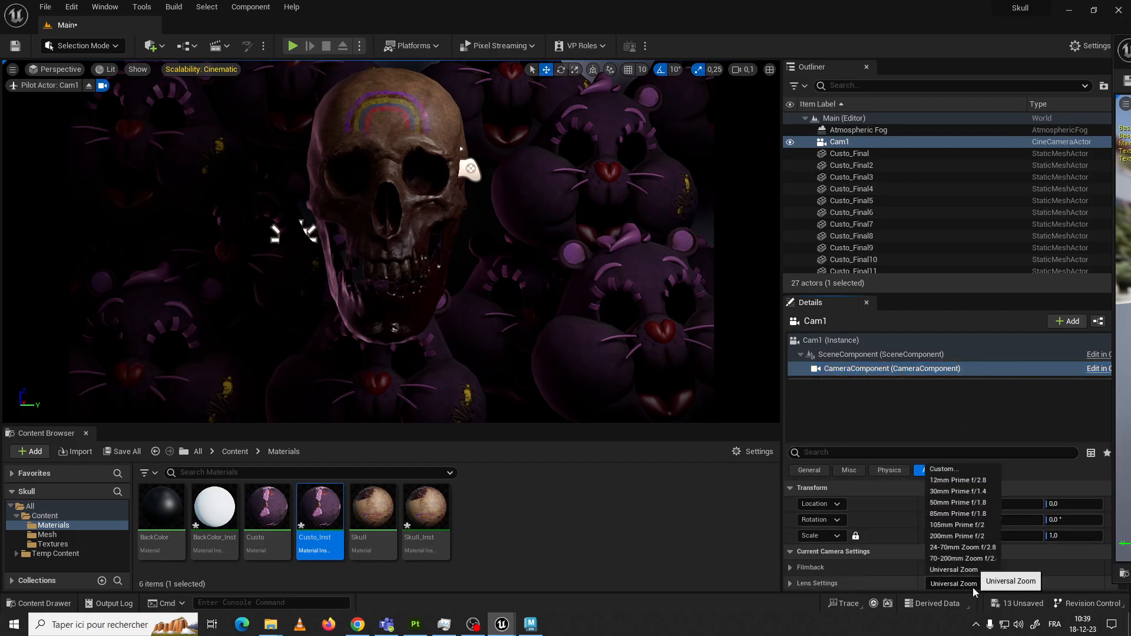
click(962, 503)
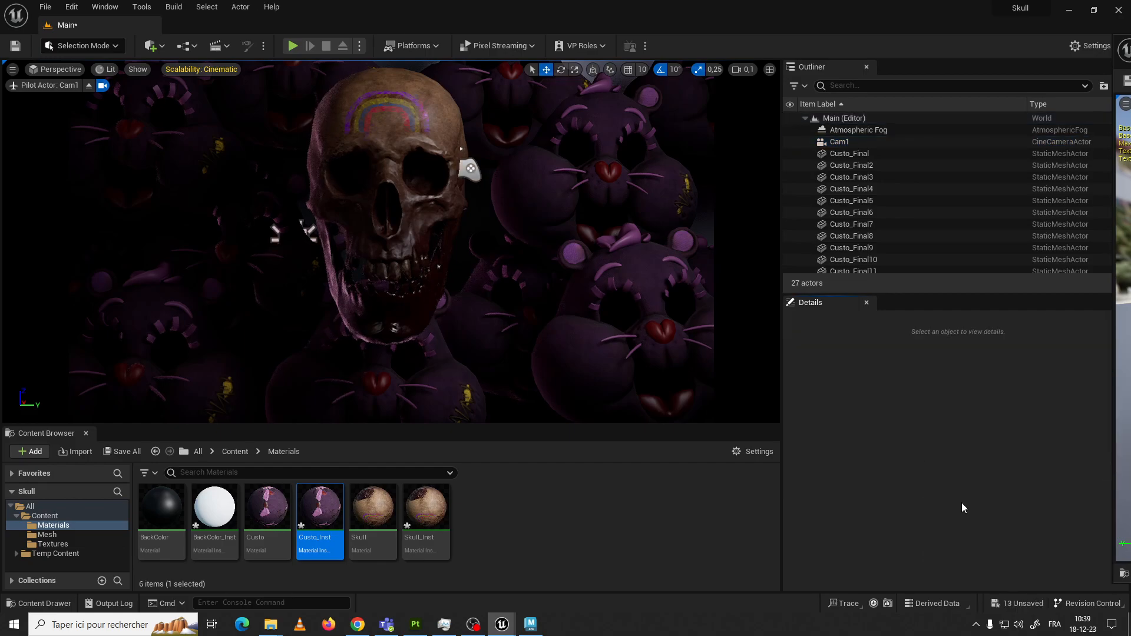
Reselect Cam1, give its details more height, and undo the latest selection and preset changes
click(846, 142)
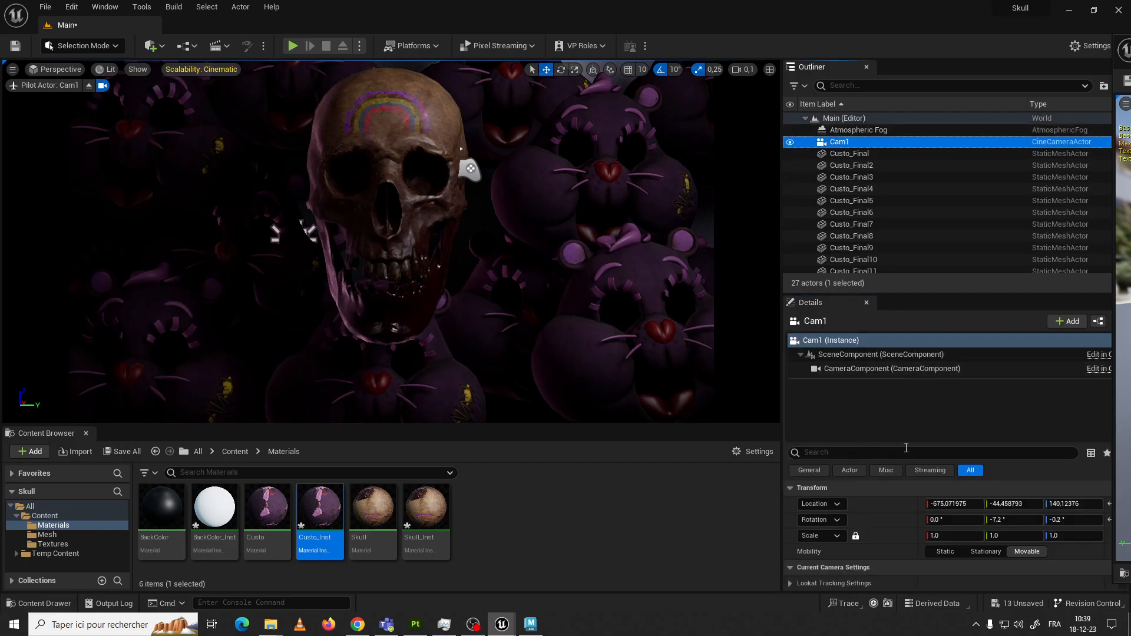
drag(906, 452, 910, 194)
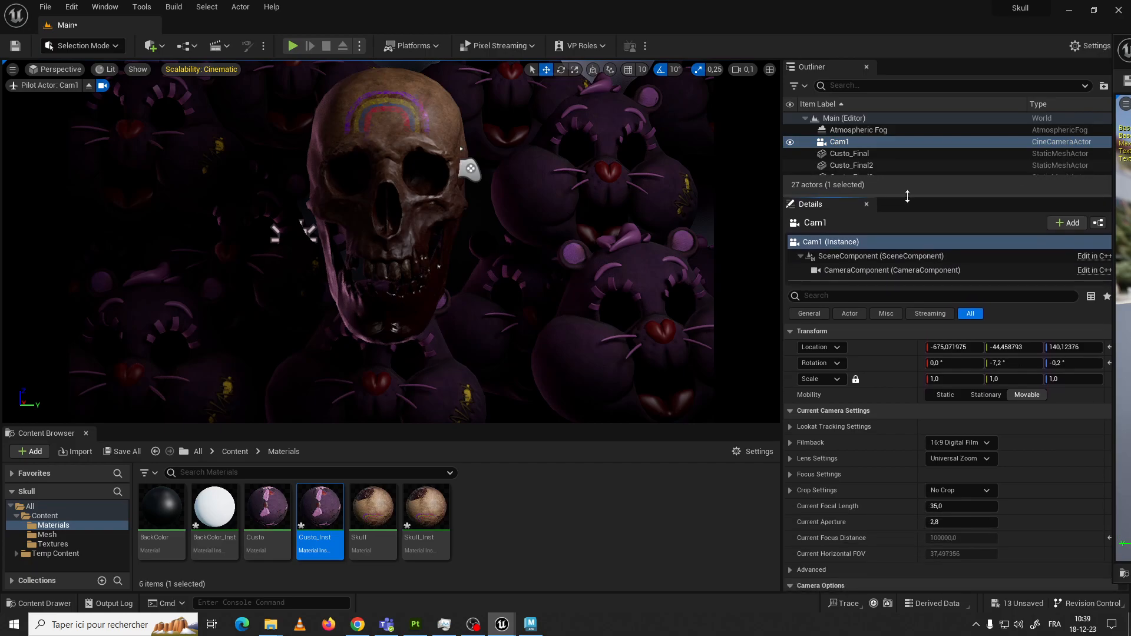
key(ctrl+z)
click(70, 72)
click(70, 72)
key(ctrl+z)
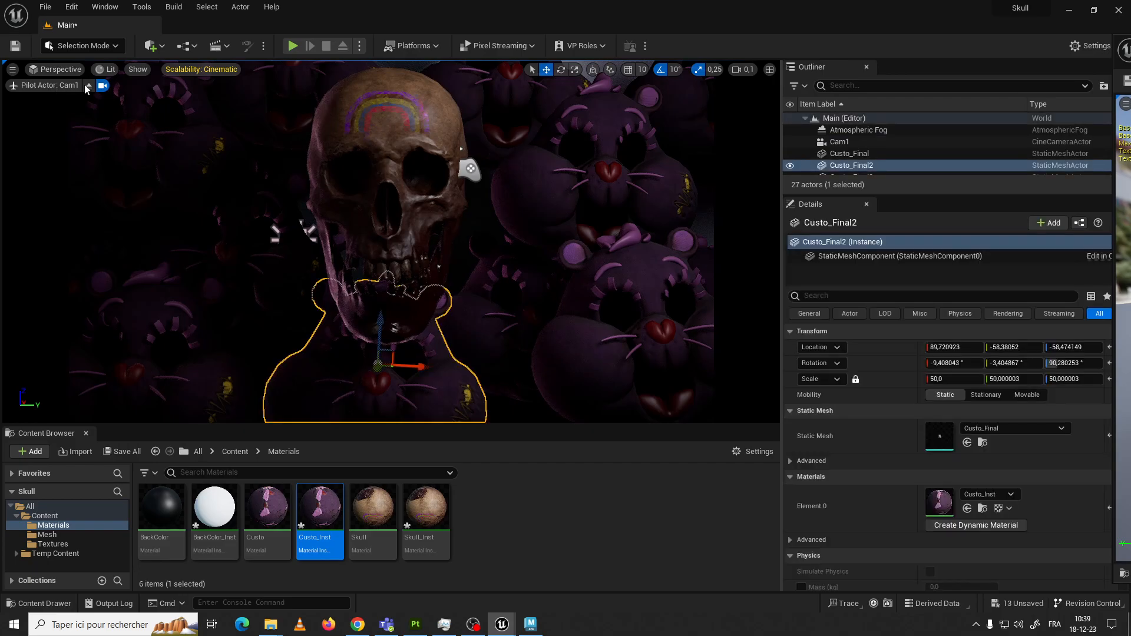
Stop piloting Cam1 to view the whole scene in perspective and return to the Cam1 view
click(88, 86)
click(49, 73)
click(62, 73)
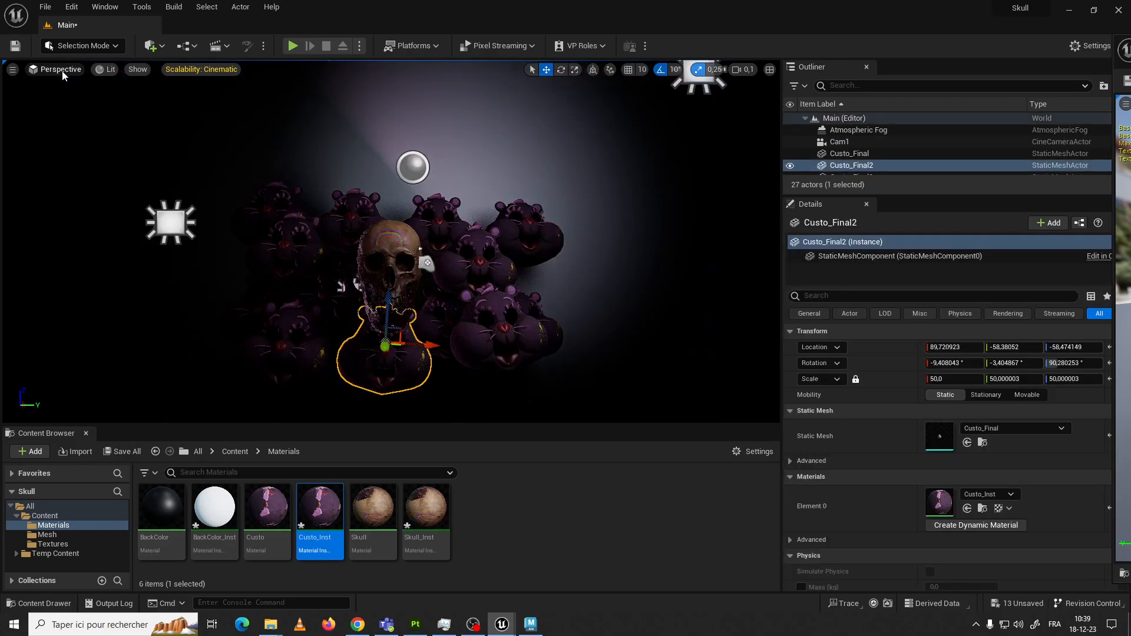
click(63, 73)
click(69, 201)
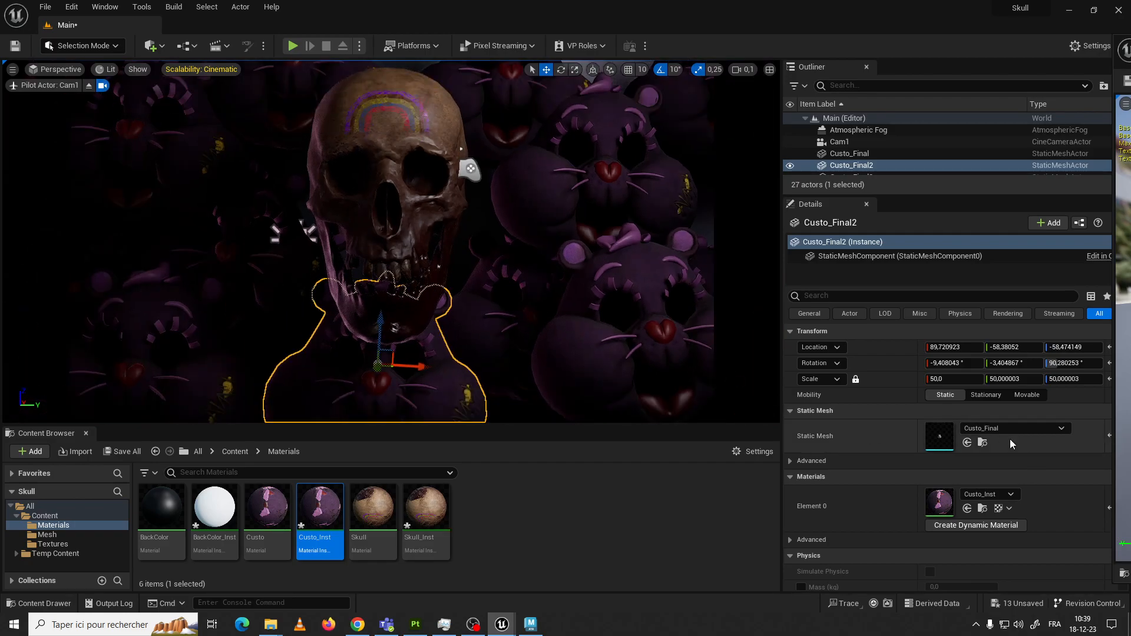
Select Cam1 again and try changing its lens preset
scroll(987, 429, down, 2)
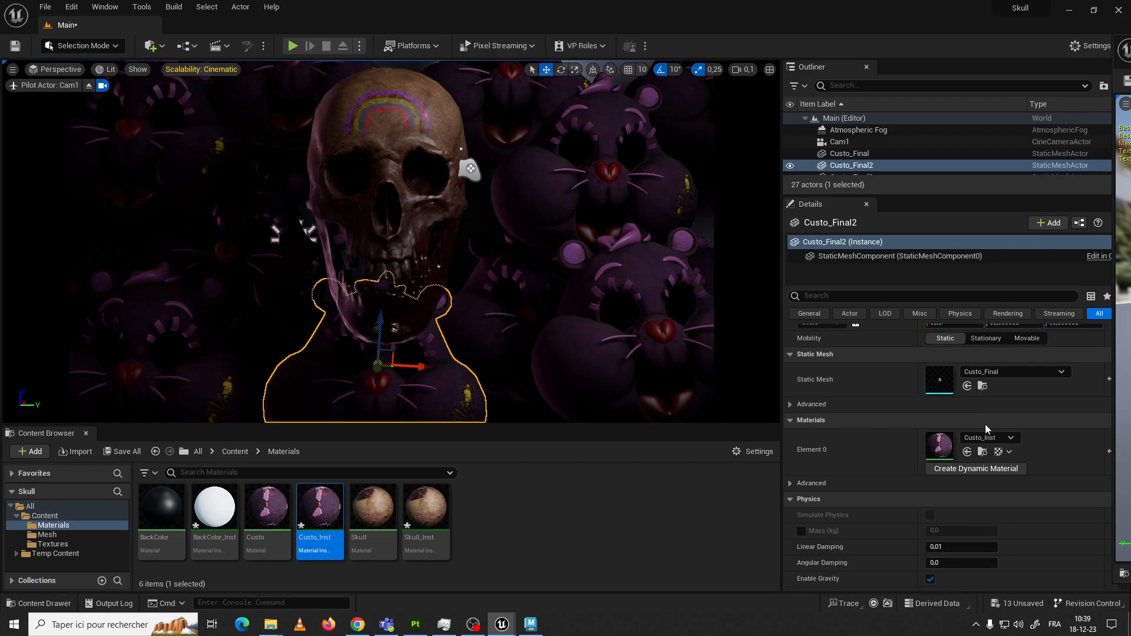
click(839, 141)
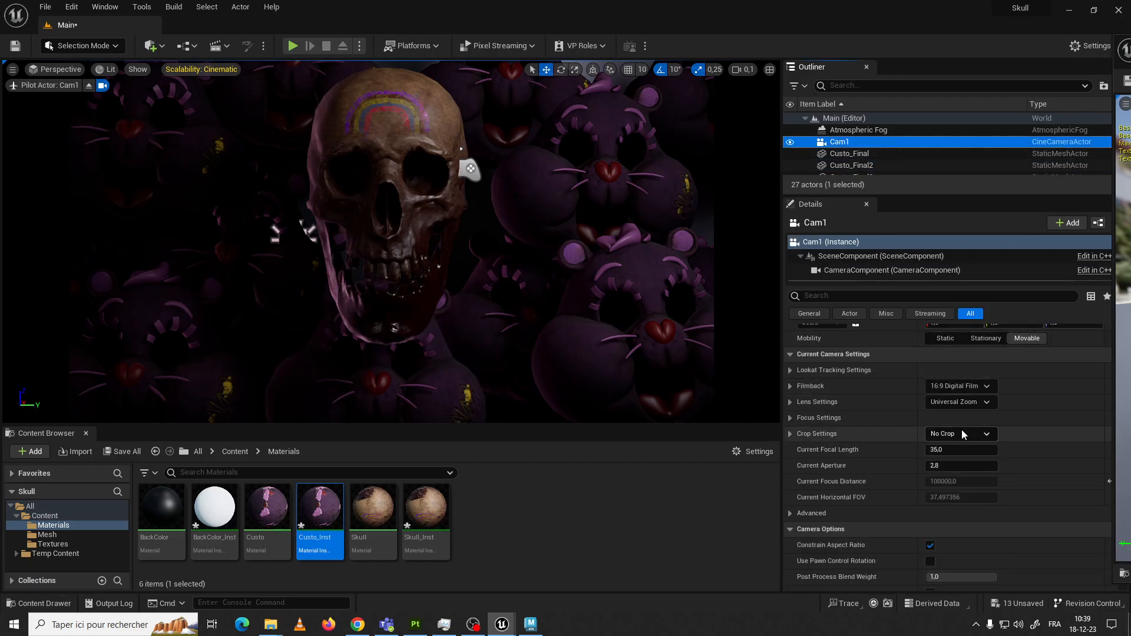
scroll(961, 396, up, 1)
click(963, 442)
key(Escape)
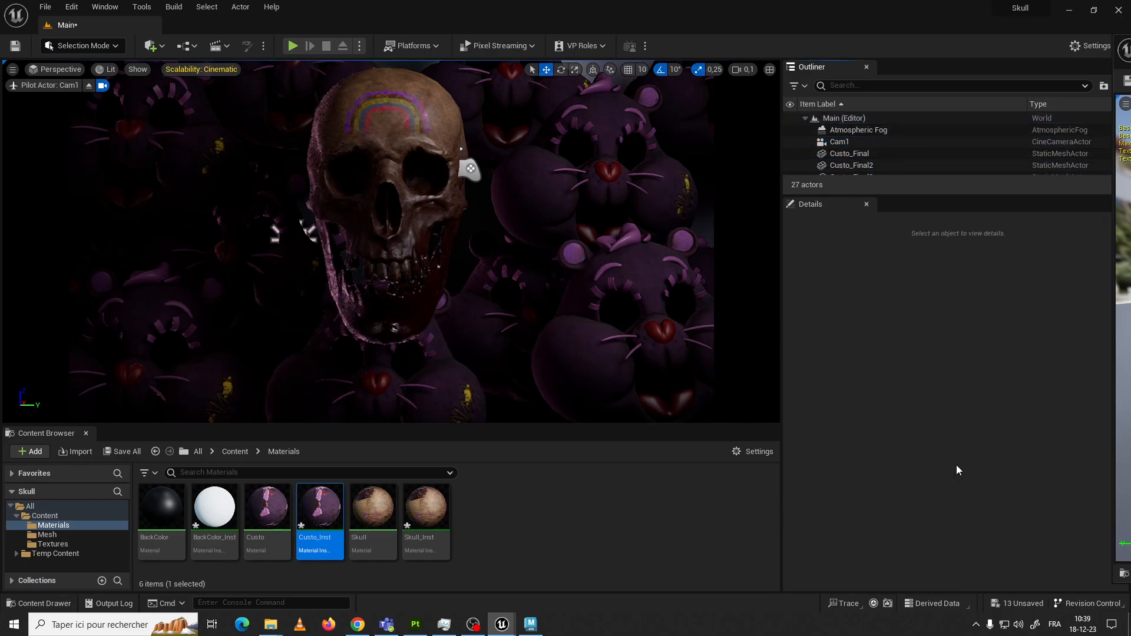
Leave the Cam1 view and re-enter it to recheck the exact camera framing
click(89, 89)
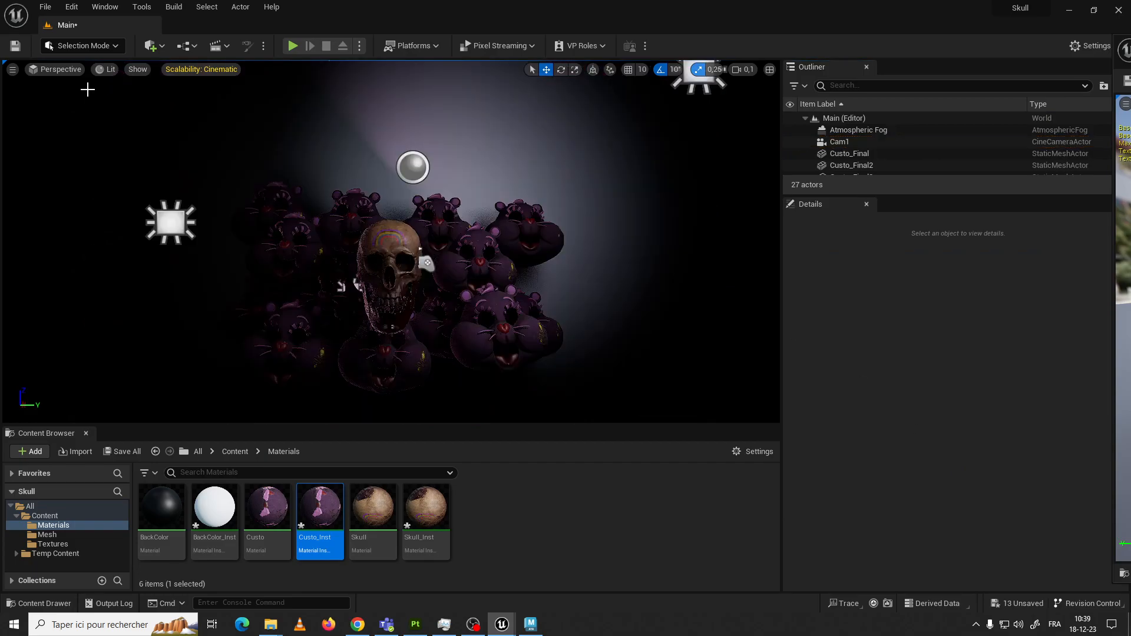
click(59, 69)
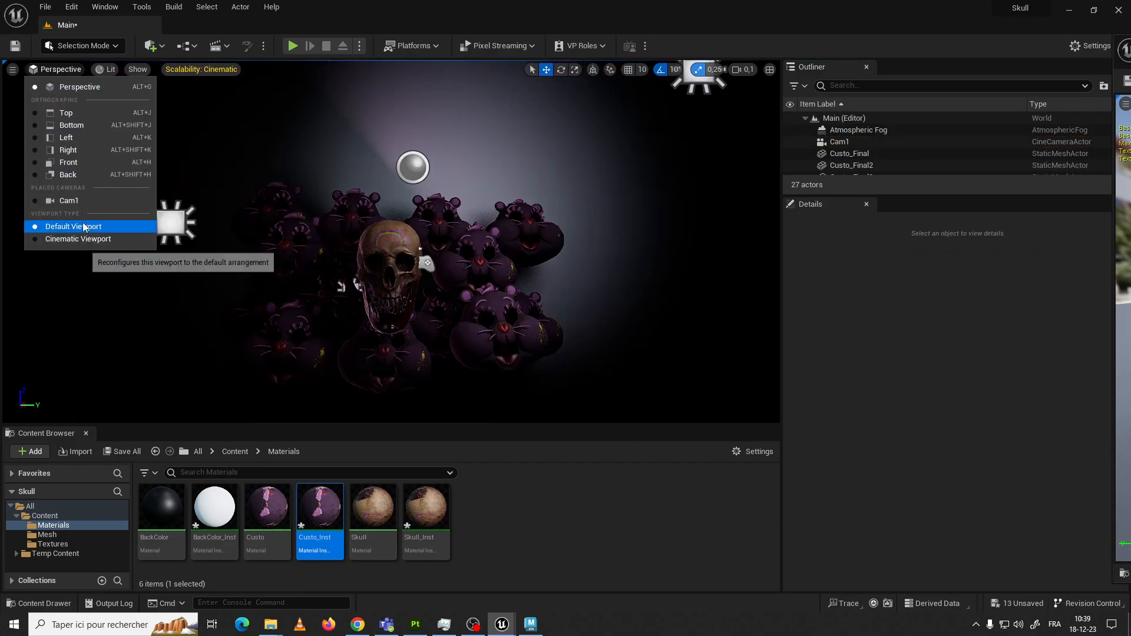
click(80, 202)
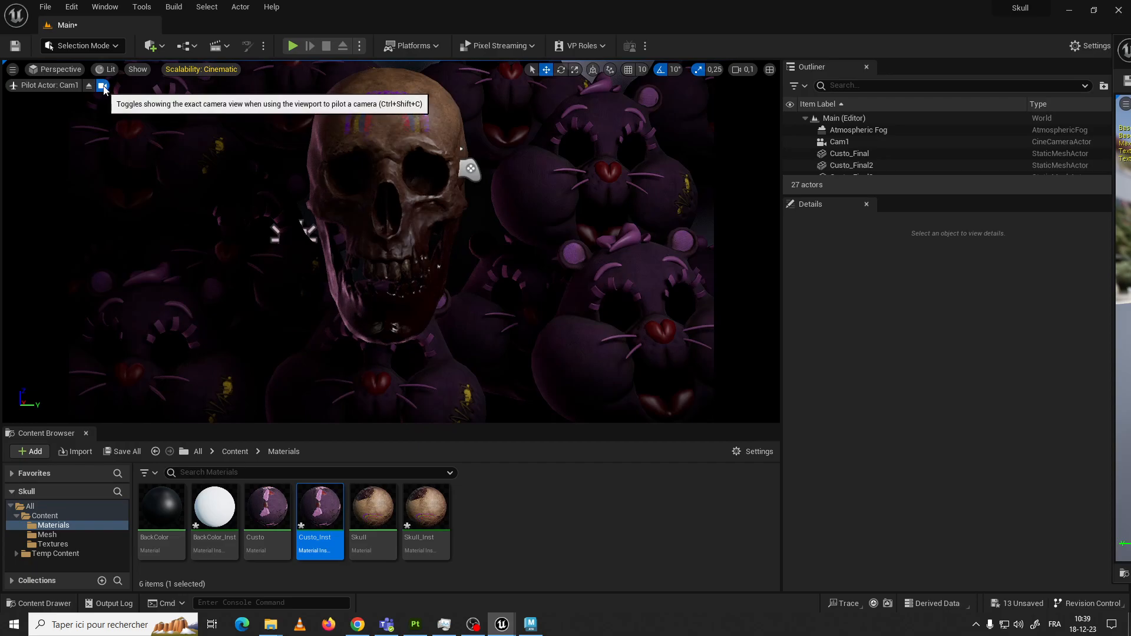
Select the skull mesh Skull_Low in the Cam1 view
click(40, 90)
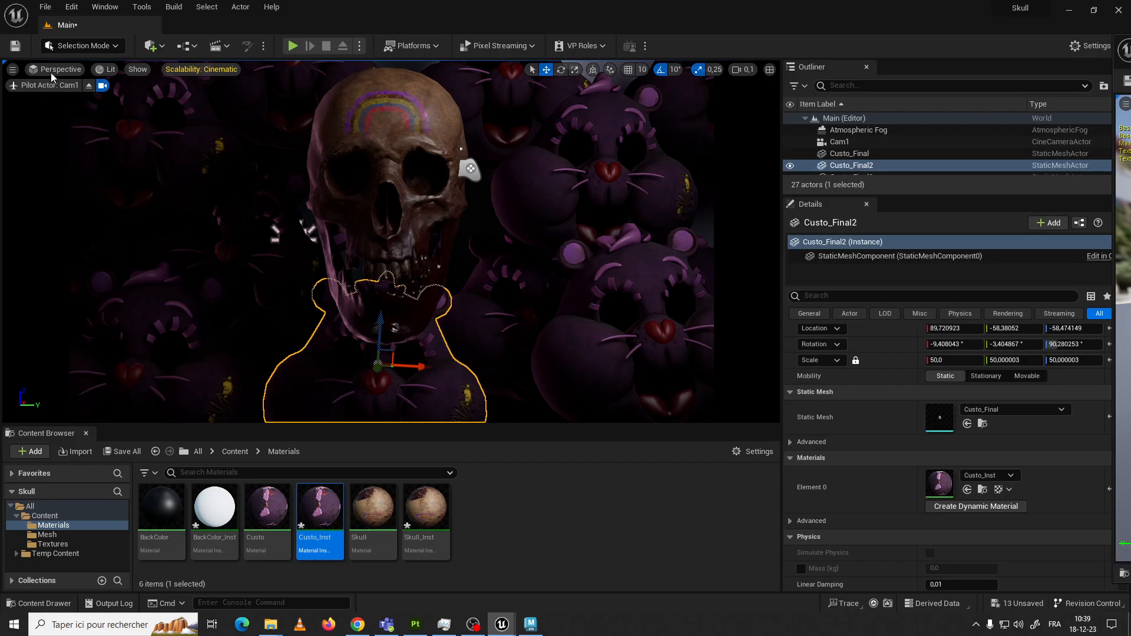
click(135, 98)
click(352, 177)
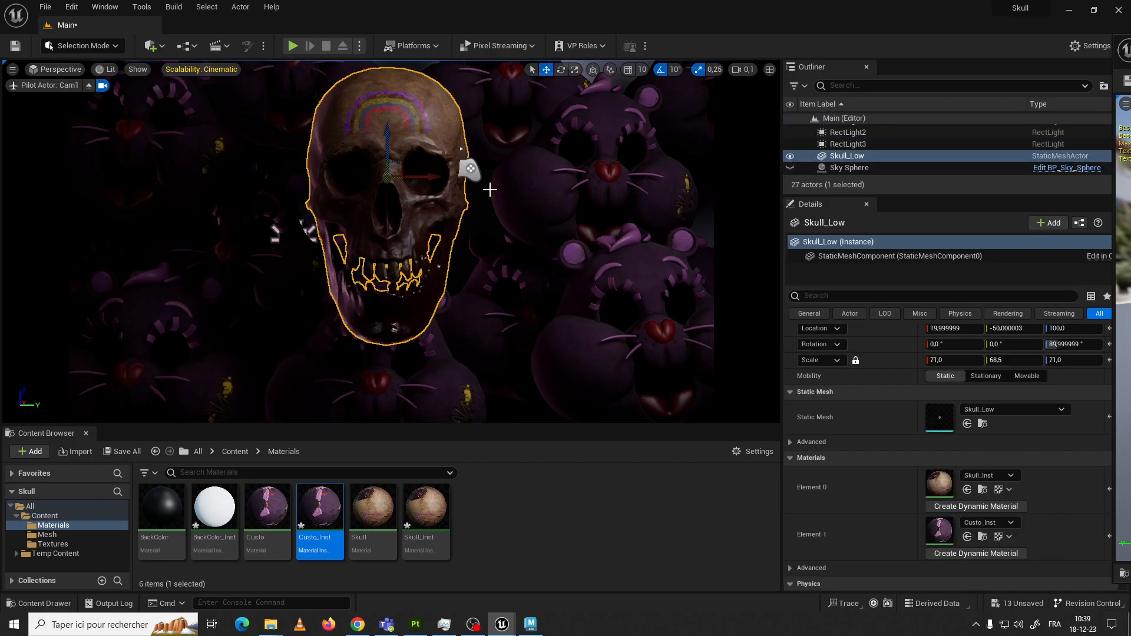
Select Cam1 among the scene actors and set the viewport to look through Cam1
click(490, 189)
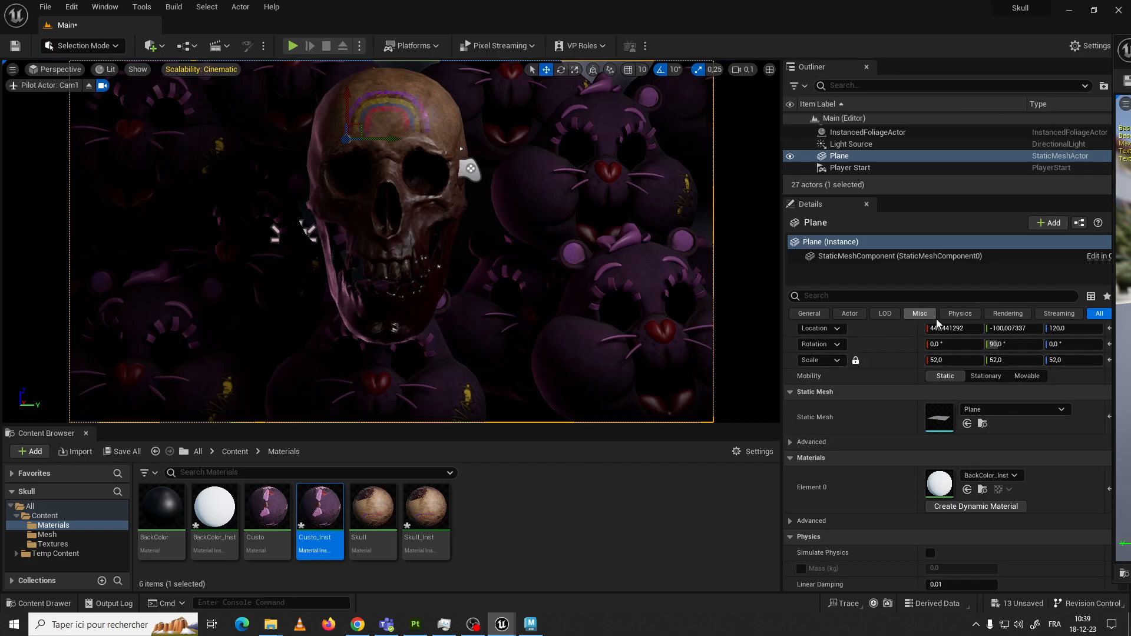
scroll(867, 163, up, 5)
scroll(867, 163, up, 2)
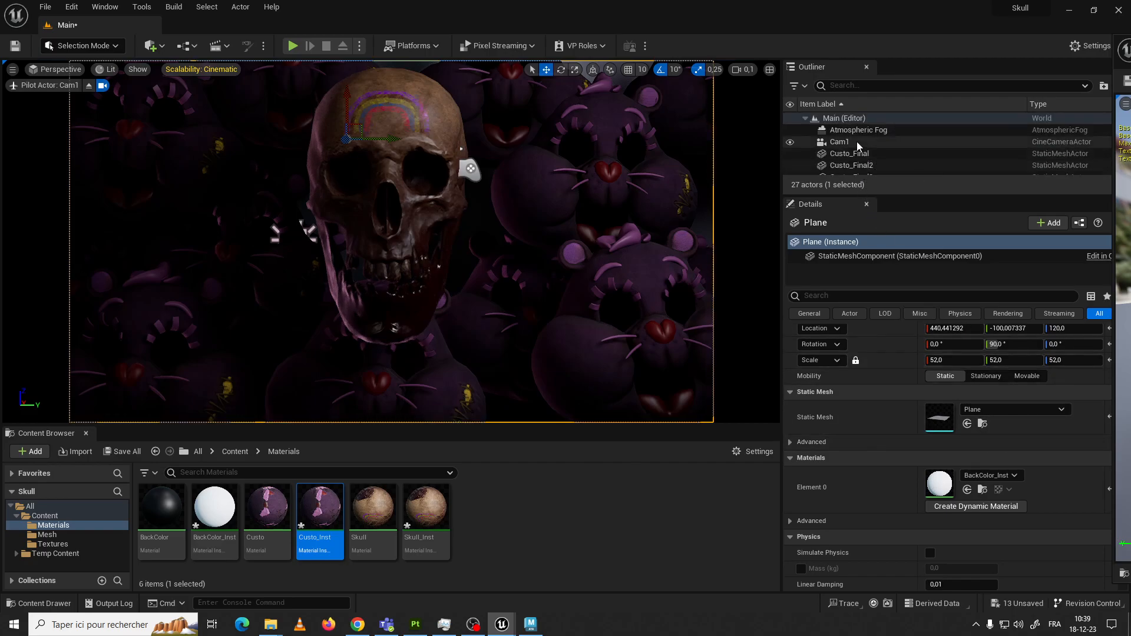
click(852, 142)
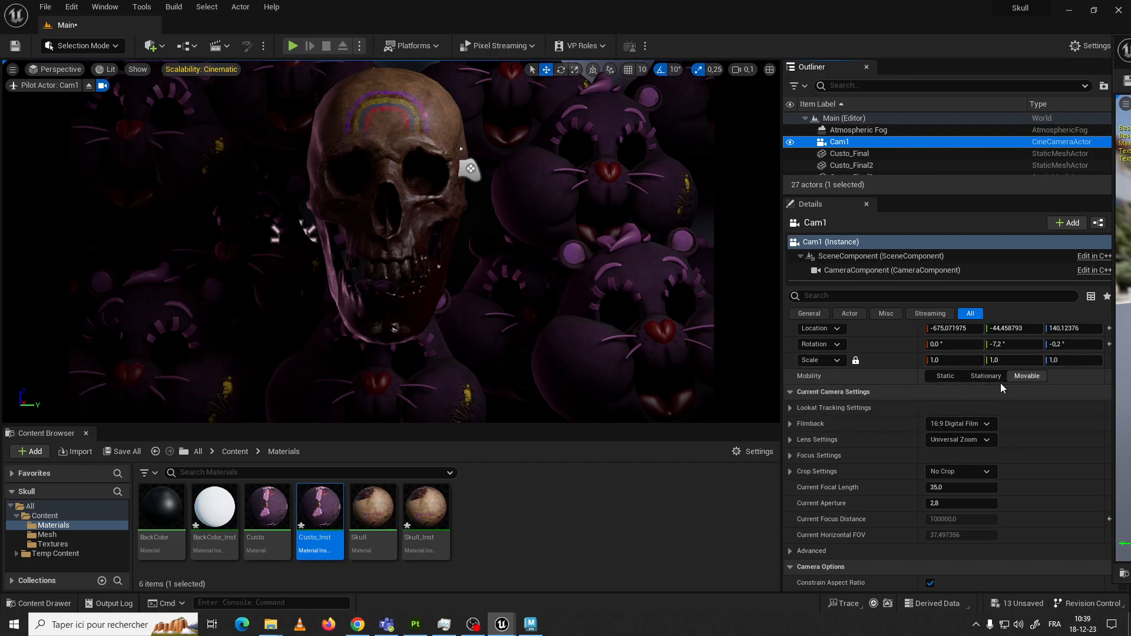
click(1027, 376)
click(33, 70)
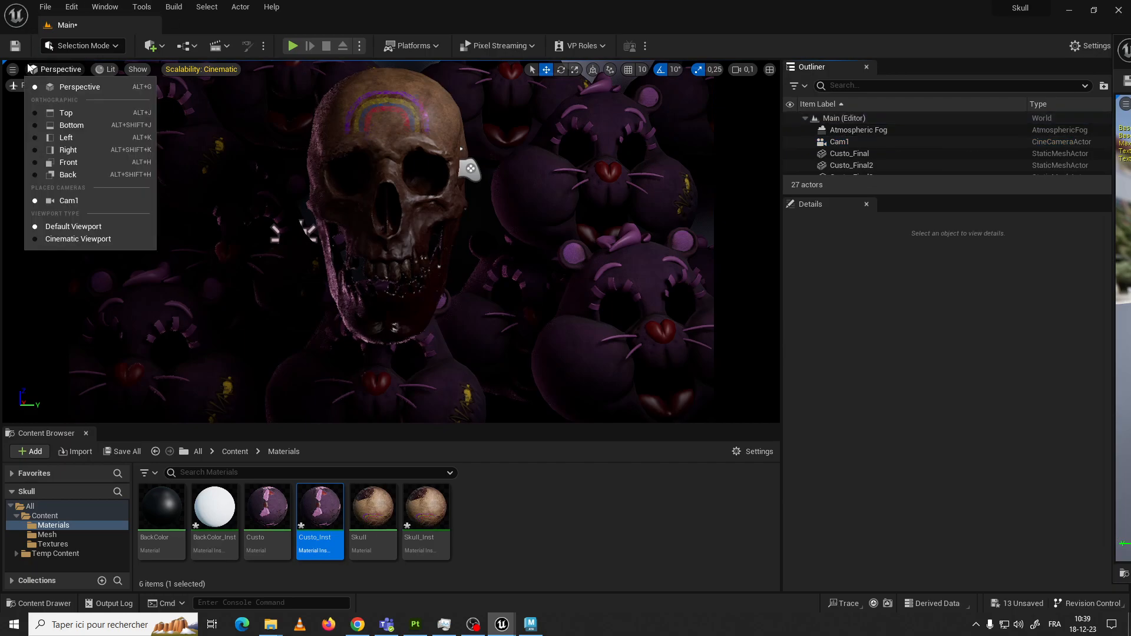
click(69, 200)
Add a second Cine Camera Actor to the scene and place it in front of the skull, just below the jaw
click(137, 69)
click(151, 45)
mouse_move(235, 225)
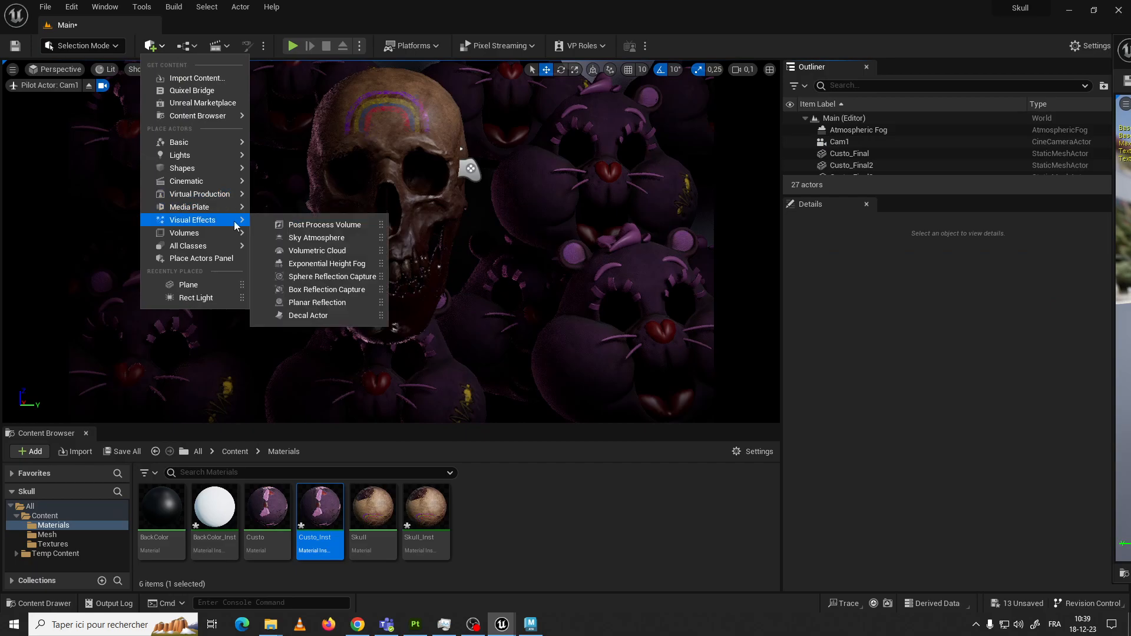
mouse_move(233, 181)
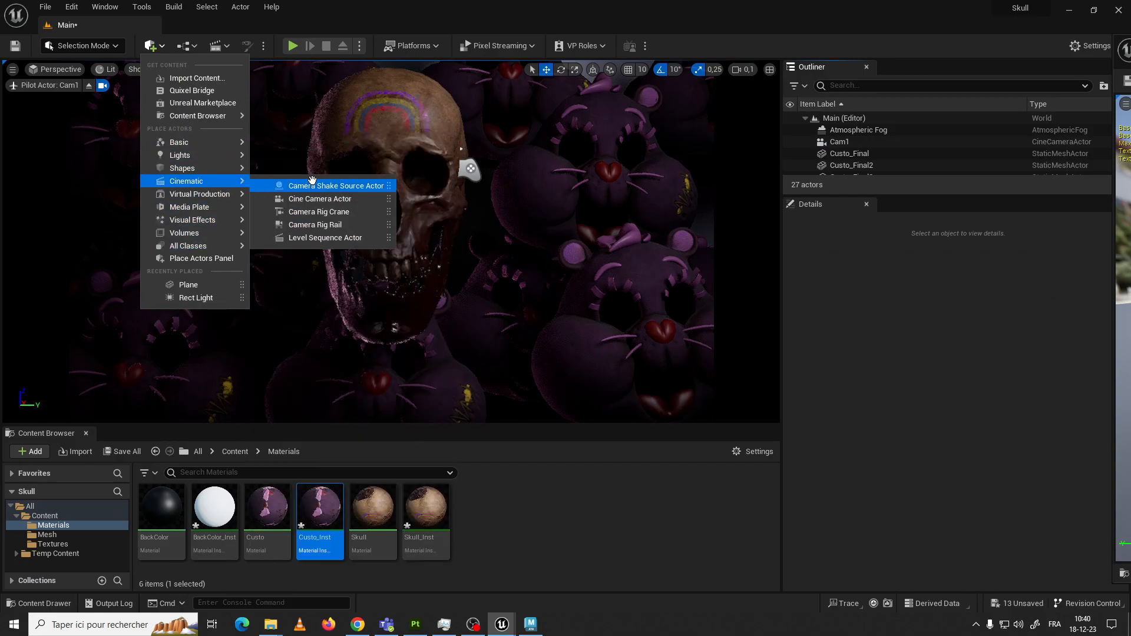
click(327, 199)
drag(399, 248, 418, 351)
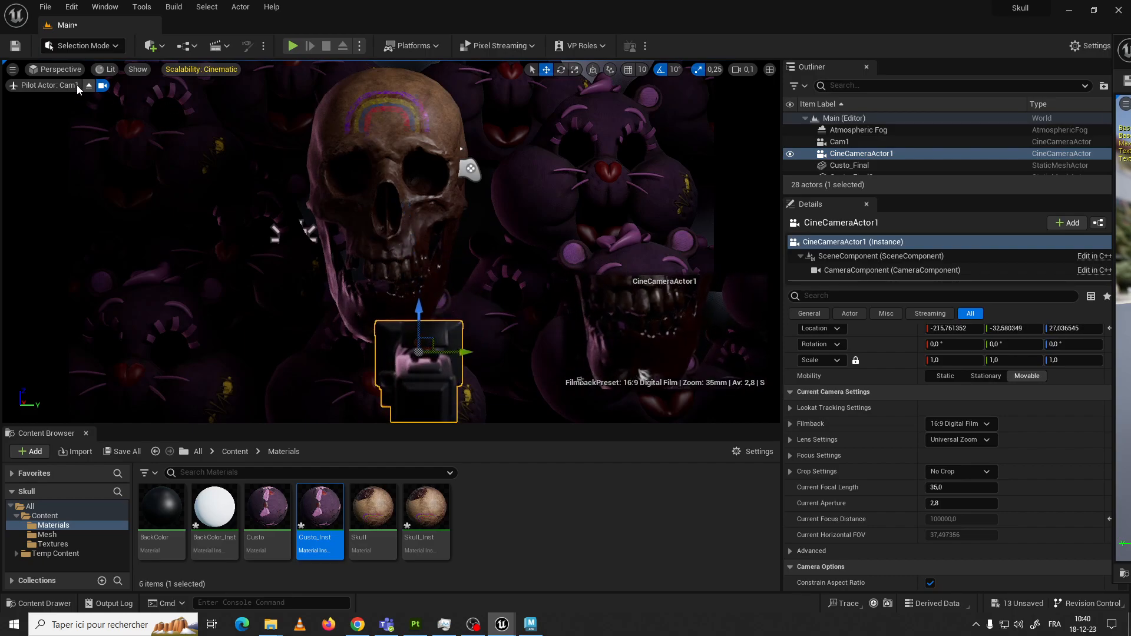
Switch the viewport to look through the new camera CineCameraActor1
click(63, 71)
click(69, 215)
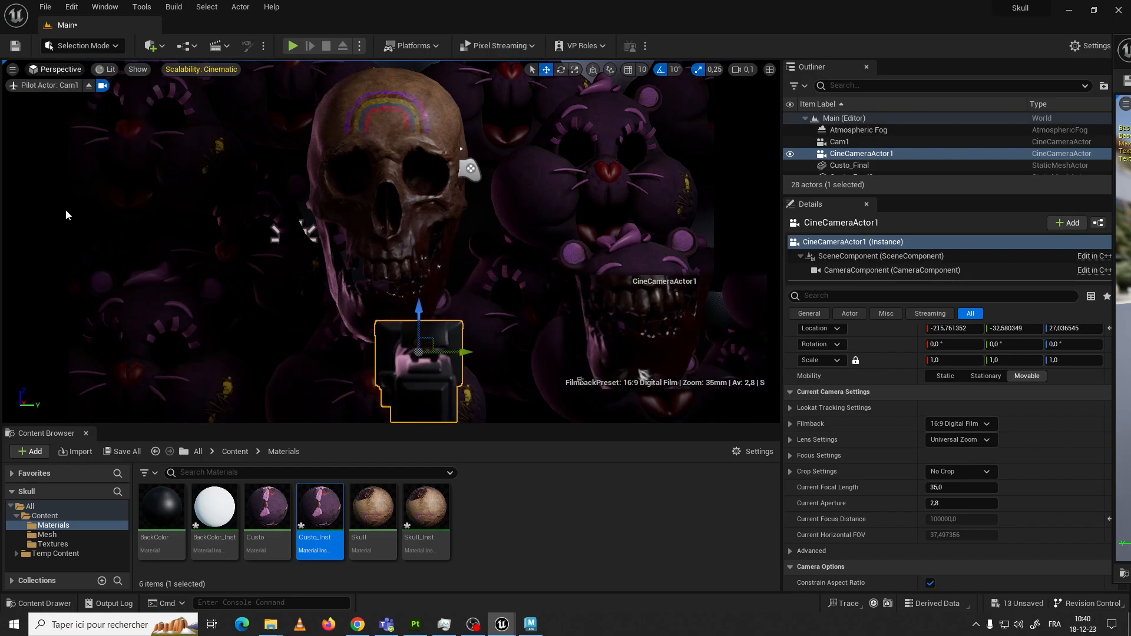
click(862, 153)
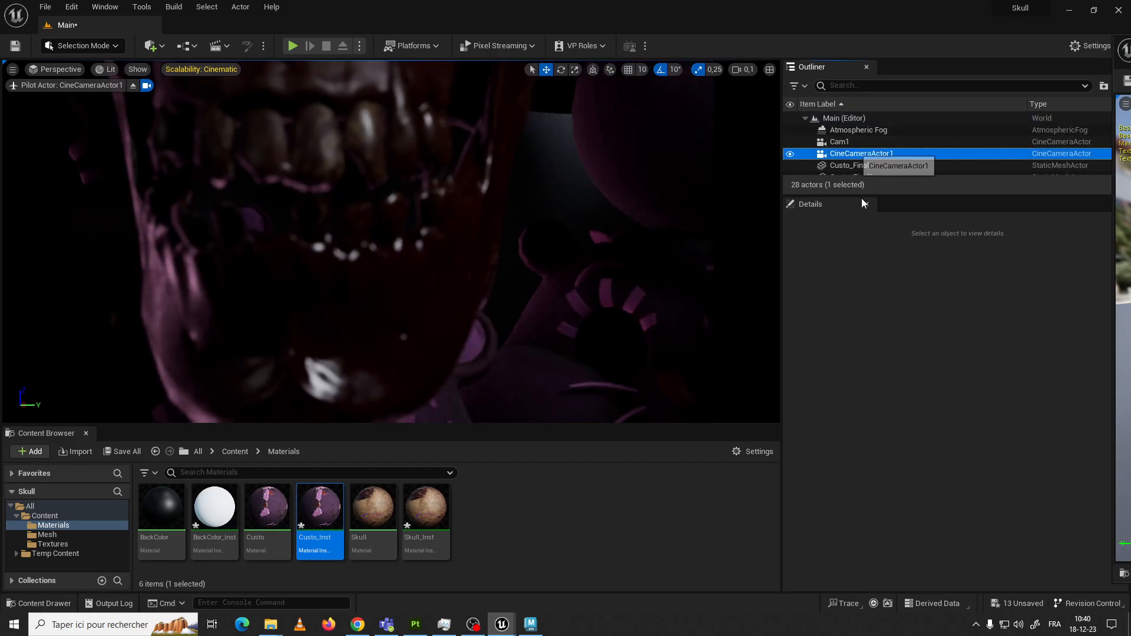
click(981, 424)
key(Escape)
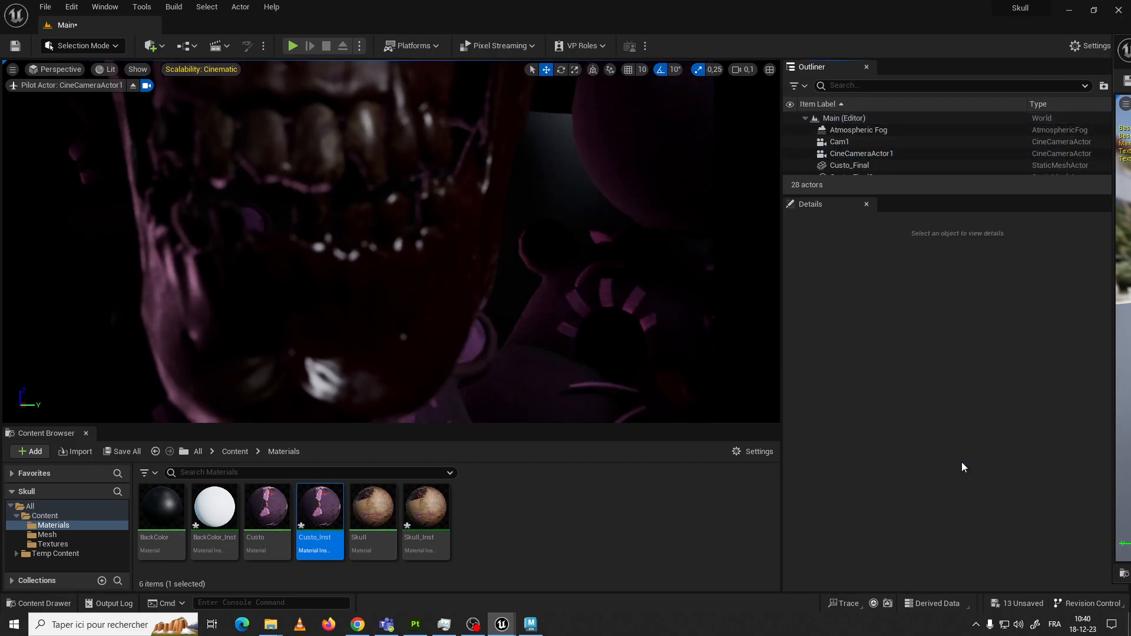
Enlarge the scene actor list and select CineCameraActor1 and Cam1 in turn, ending on Cam1
drag(878, 197, 872, 224)
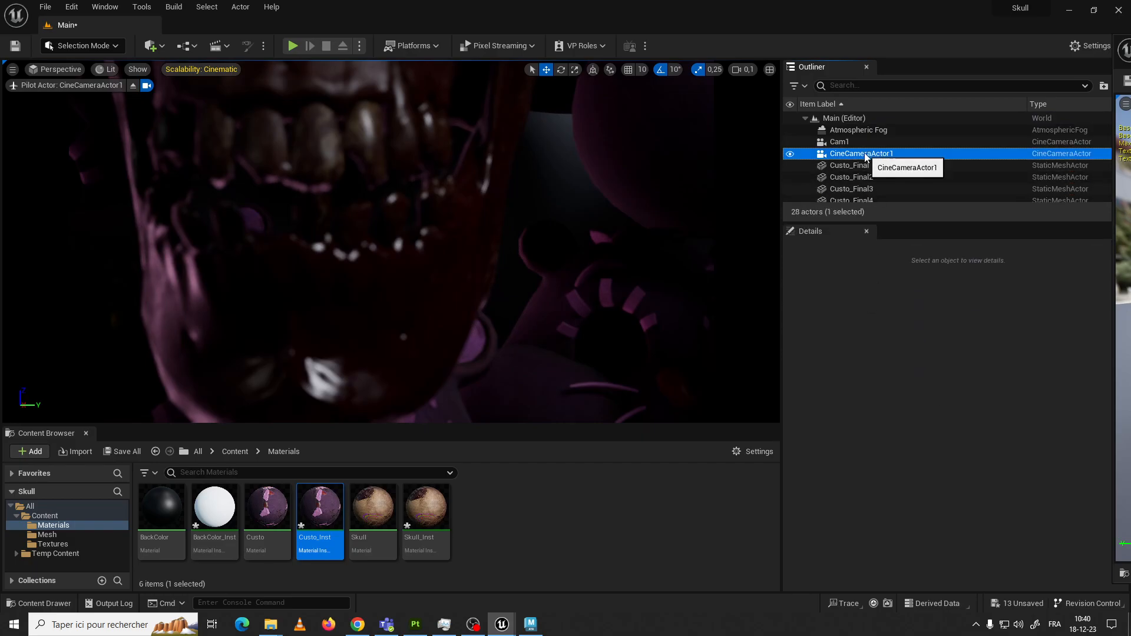
click(865, 155)
click(847, 143)
click(864, 154)
click(859, 144)
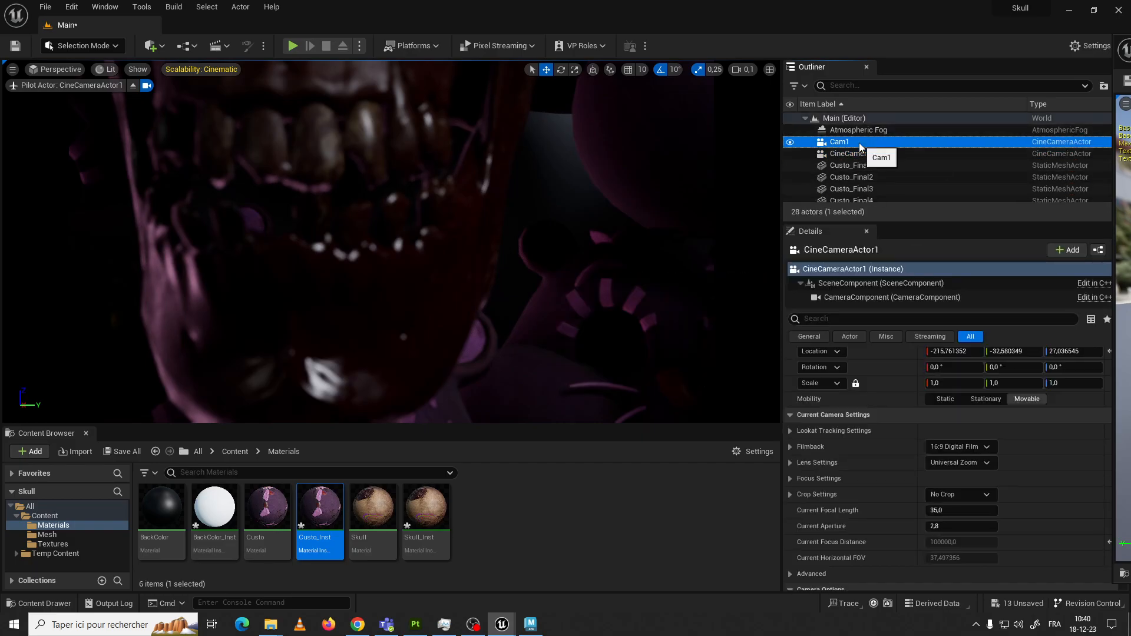